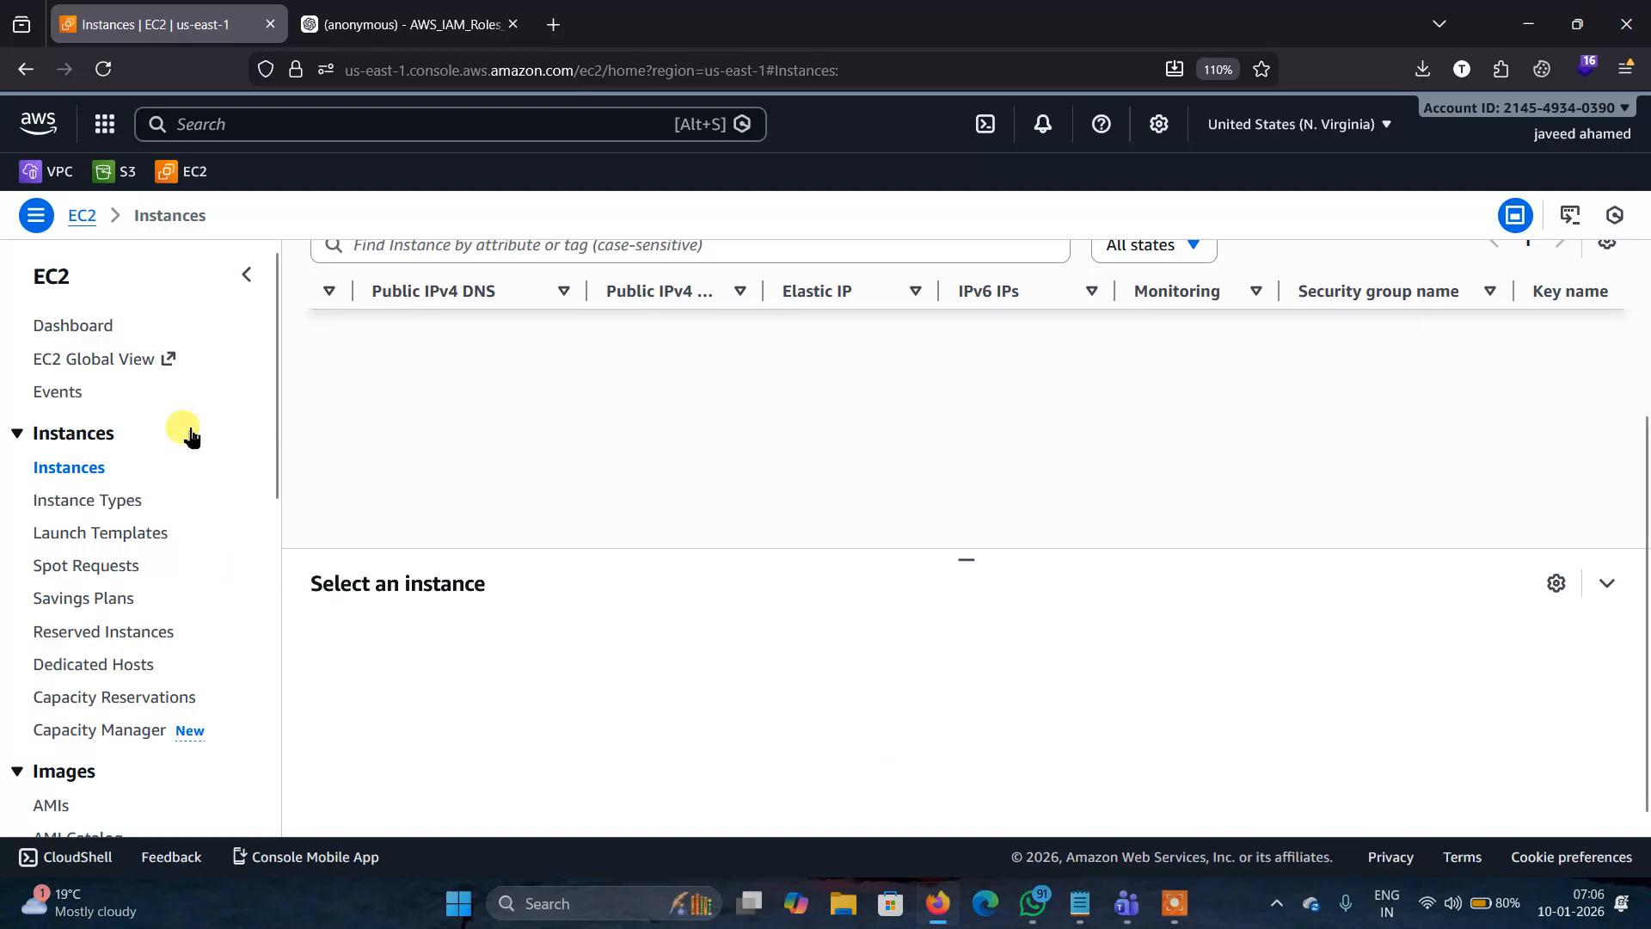
- Leave the EC2 dashboard, find IAM through the service search, and open its Roles list
{"action": "left_click", "coordinate": [101, 334]}
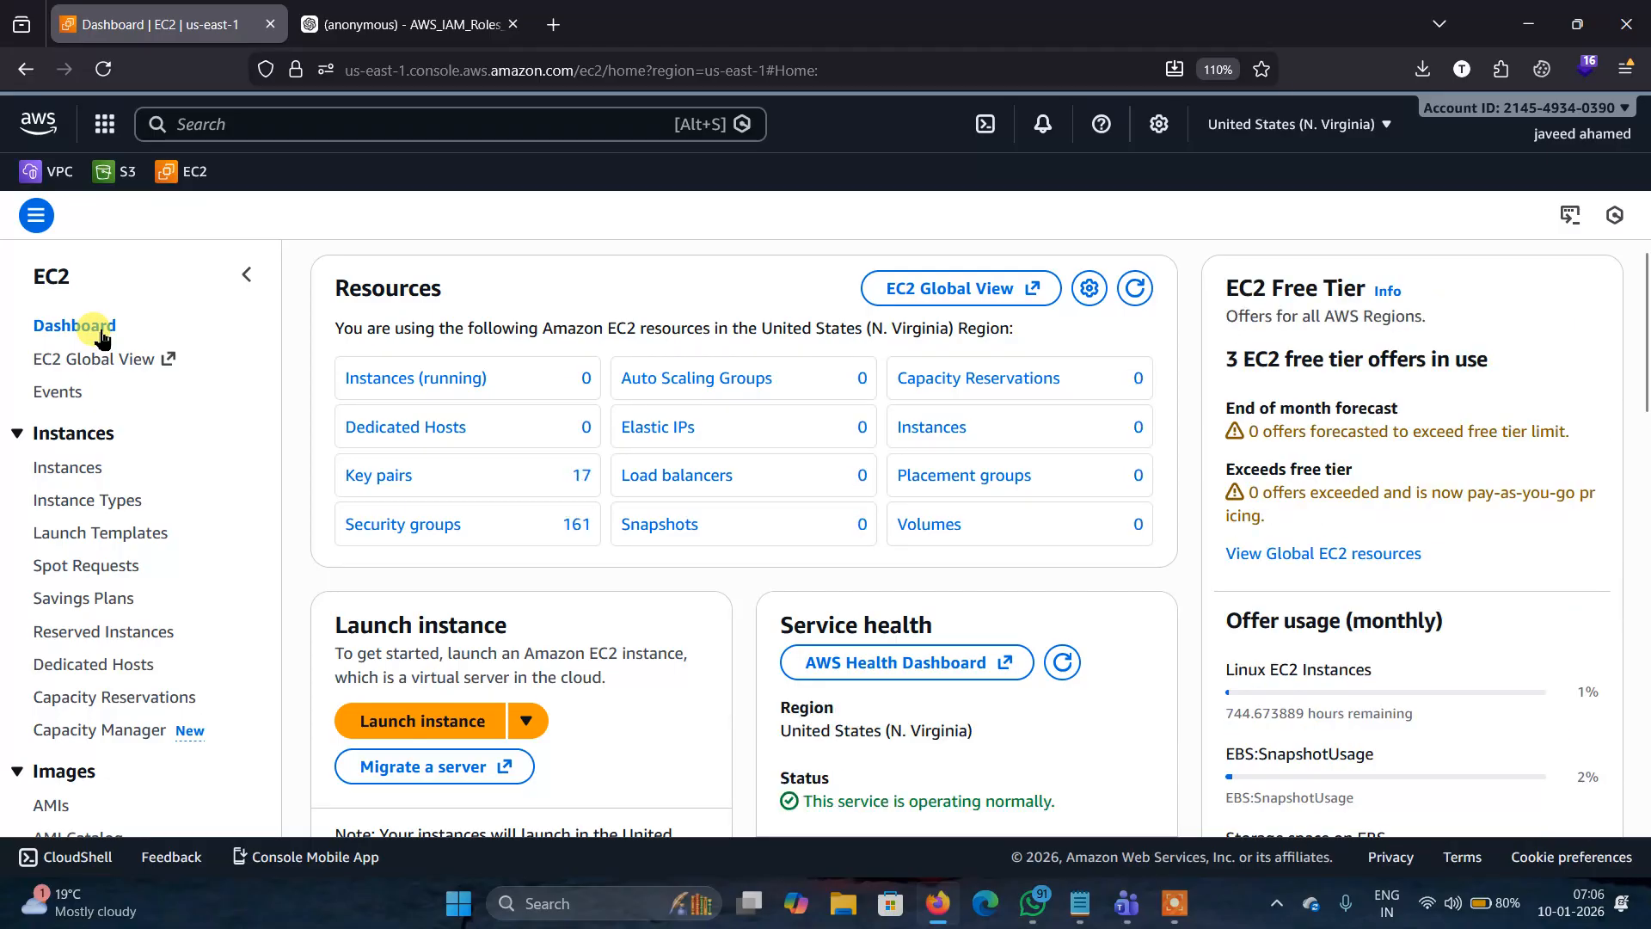
{"action": "left_click", "coordinate": [256, 123]}
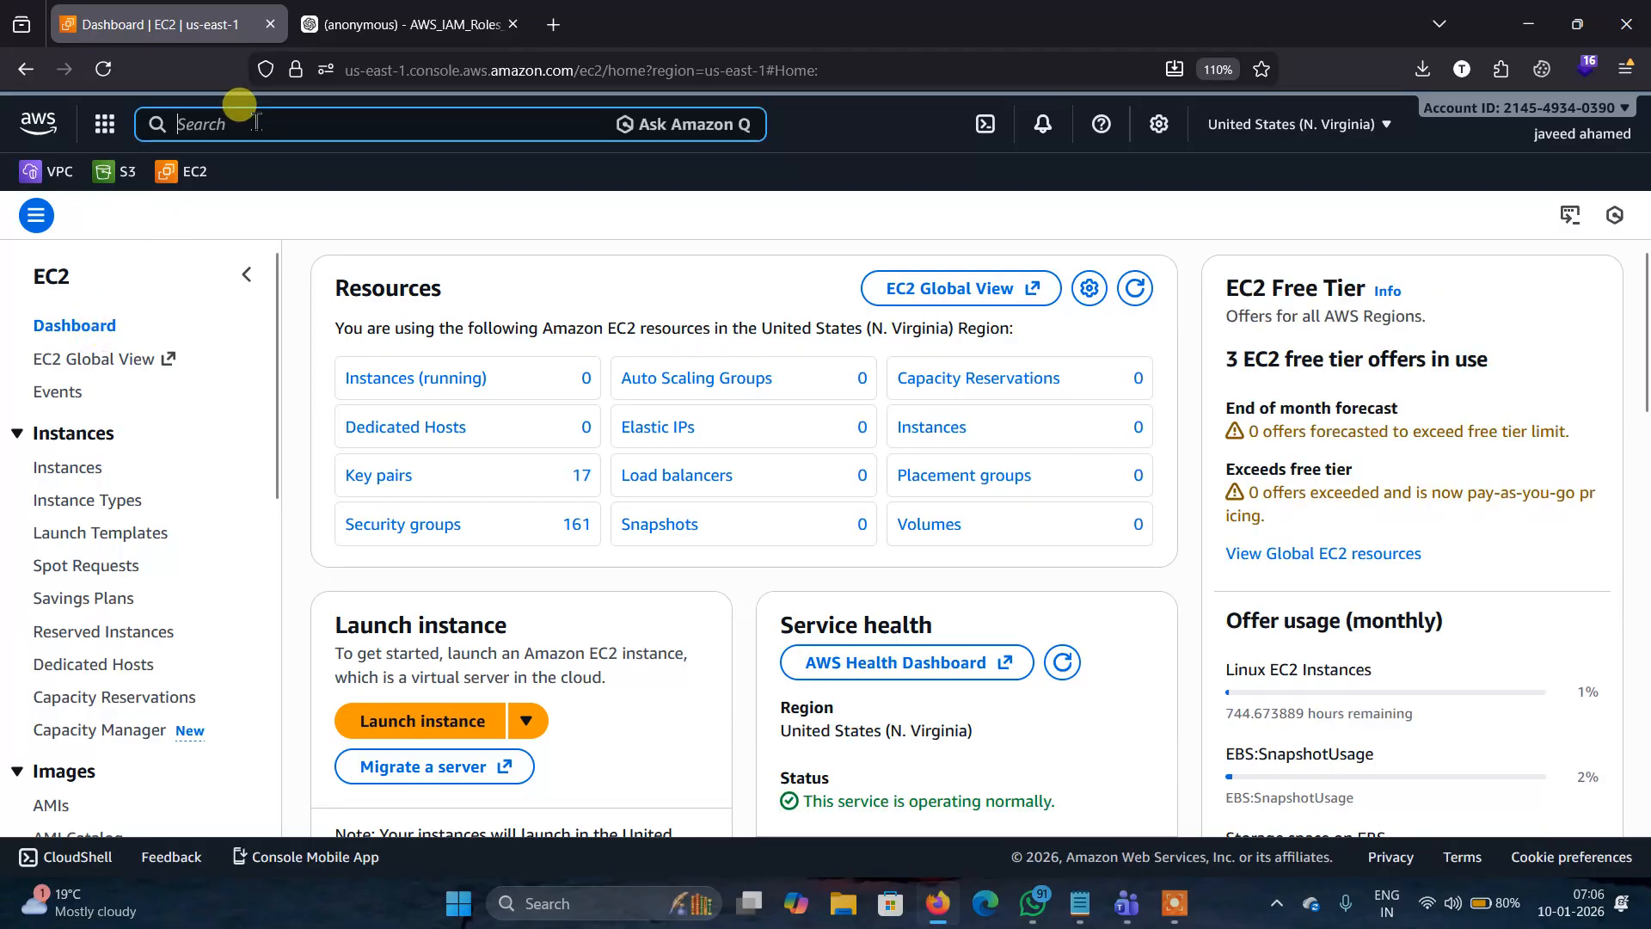
{"action": "type", "text": "IAM"}
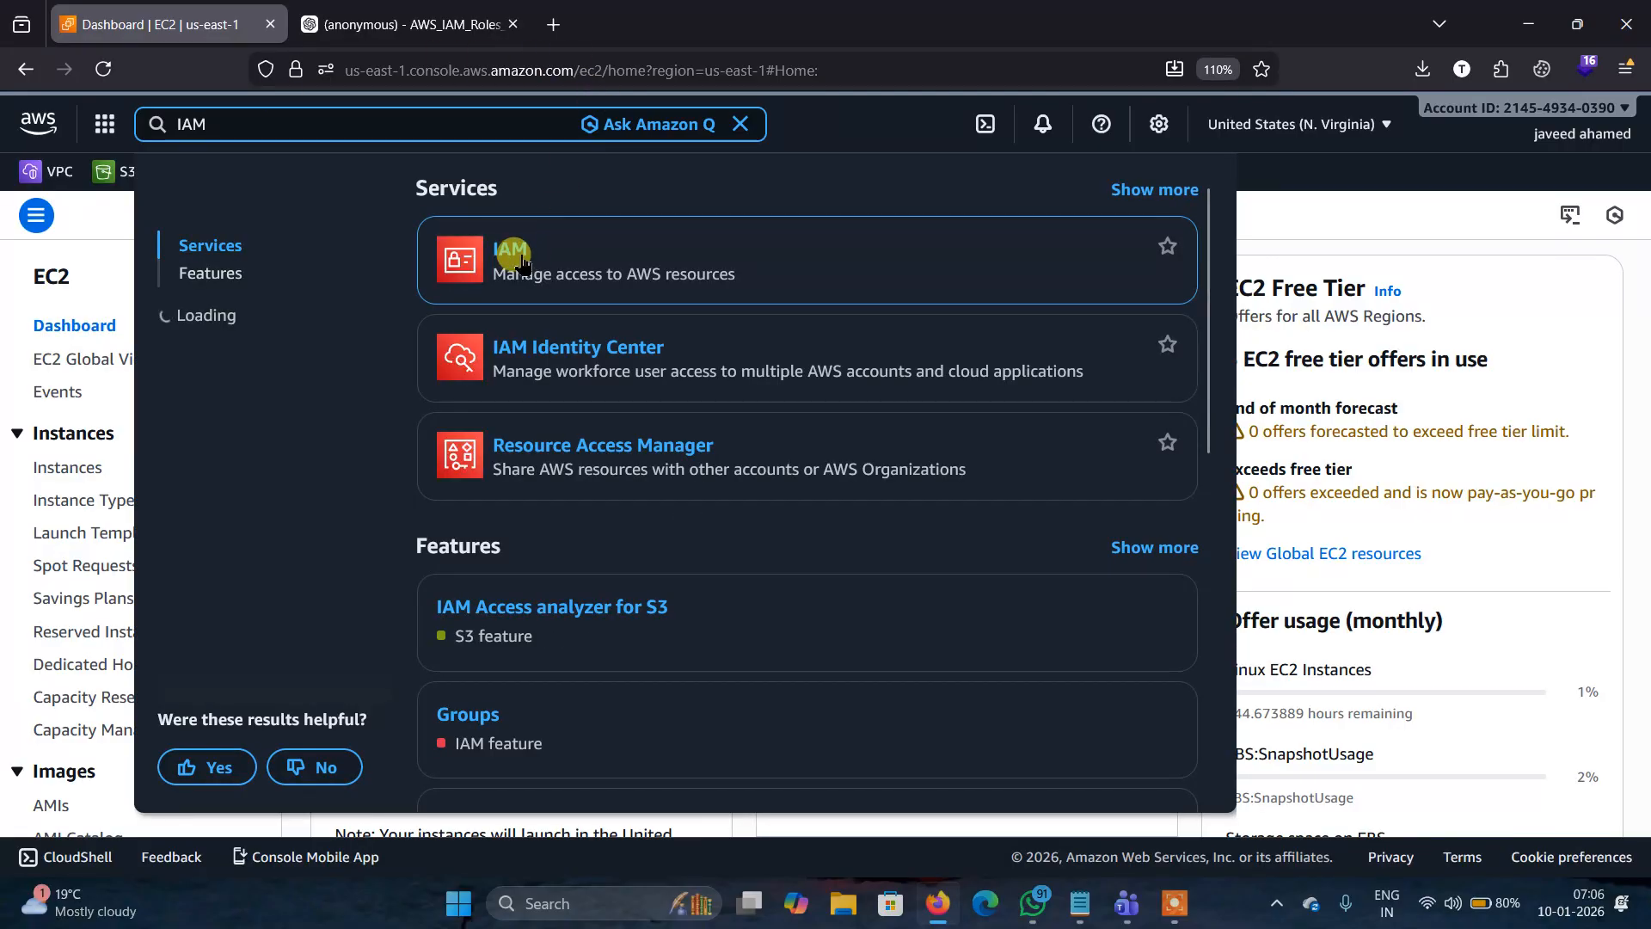
{"action": "left_click", "coordinate": [516, 251]}
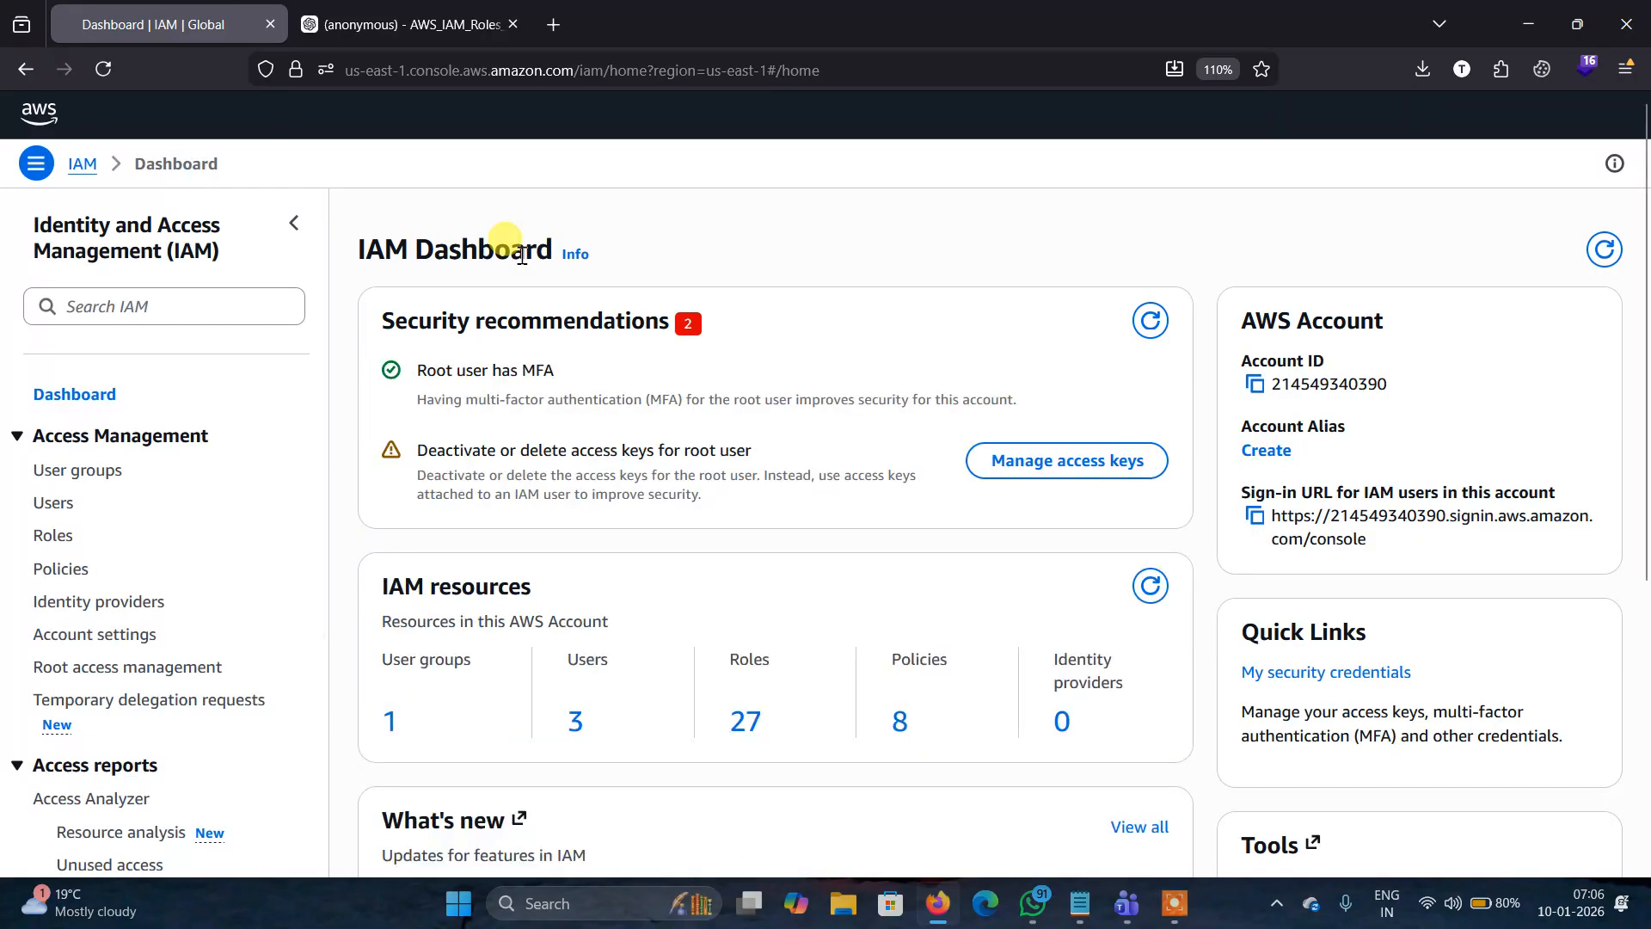
{"action": "left_click", "coordinate": [48, 538]}
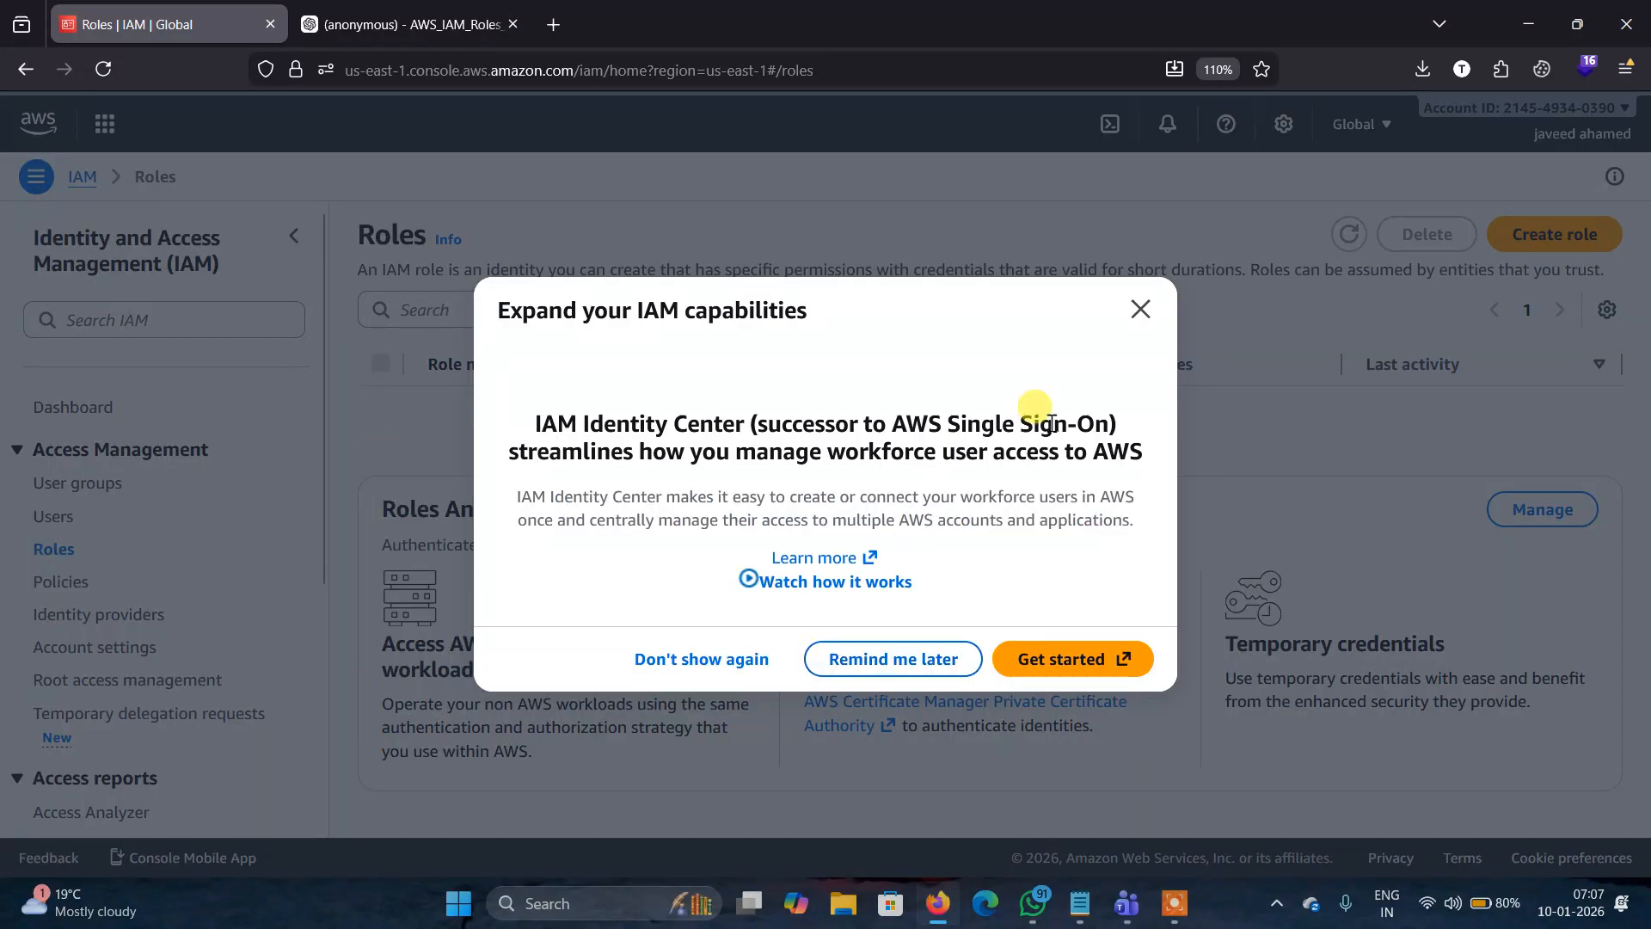
- Dismiss the IAM Identity Center prompt and begin creating a new role
{"action": "left_click", "coordinate": [1140, 309]}
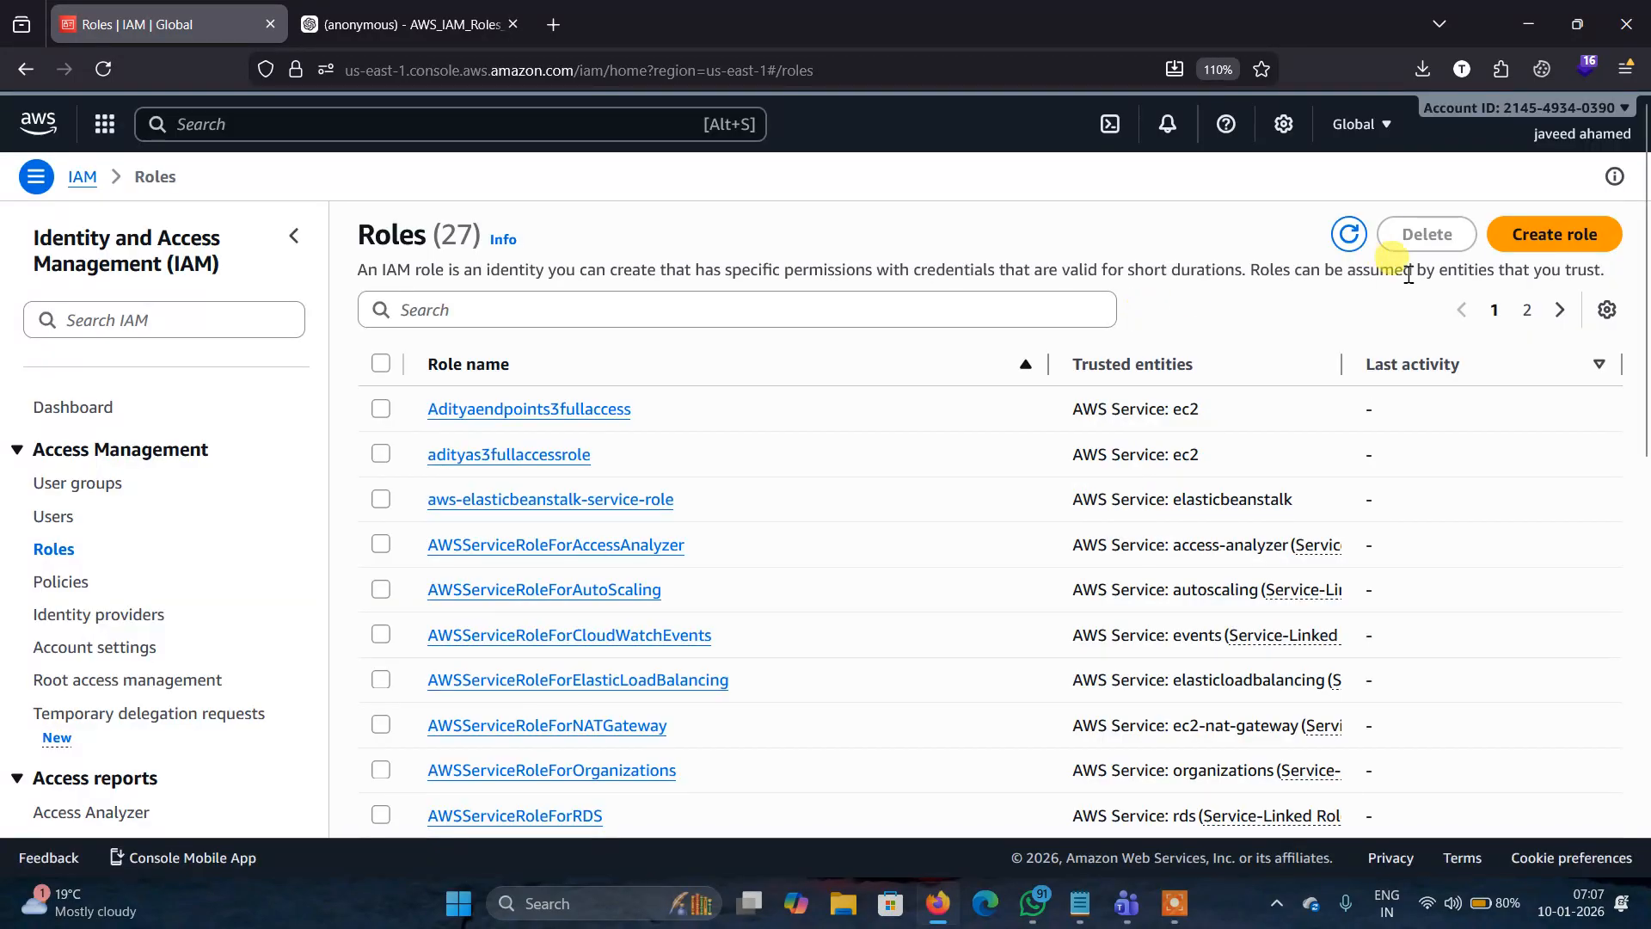
{"action": "left_click", "coordinate": [1535, 270]}
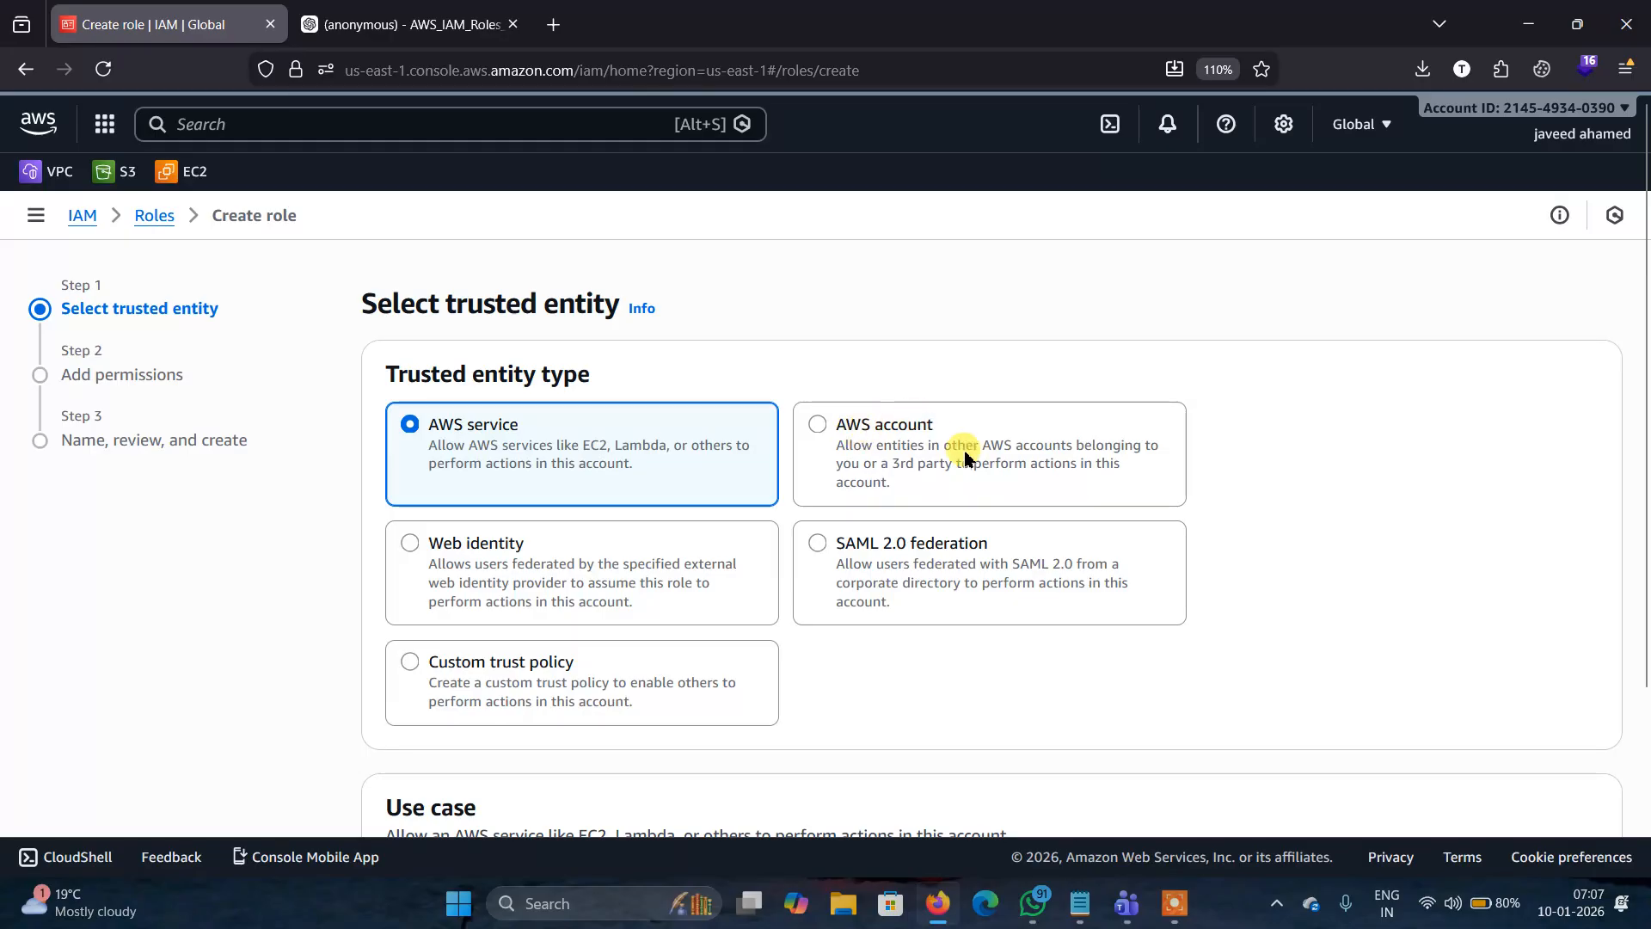
- Choose EC2 as the role's trusted service use case
{"action": "scroll", "coordinate": [966, 456], "scroll_direction": "down", "scroll_amount": 3}
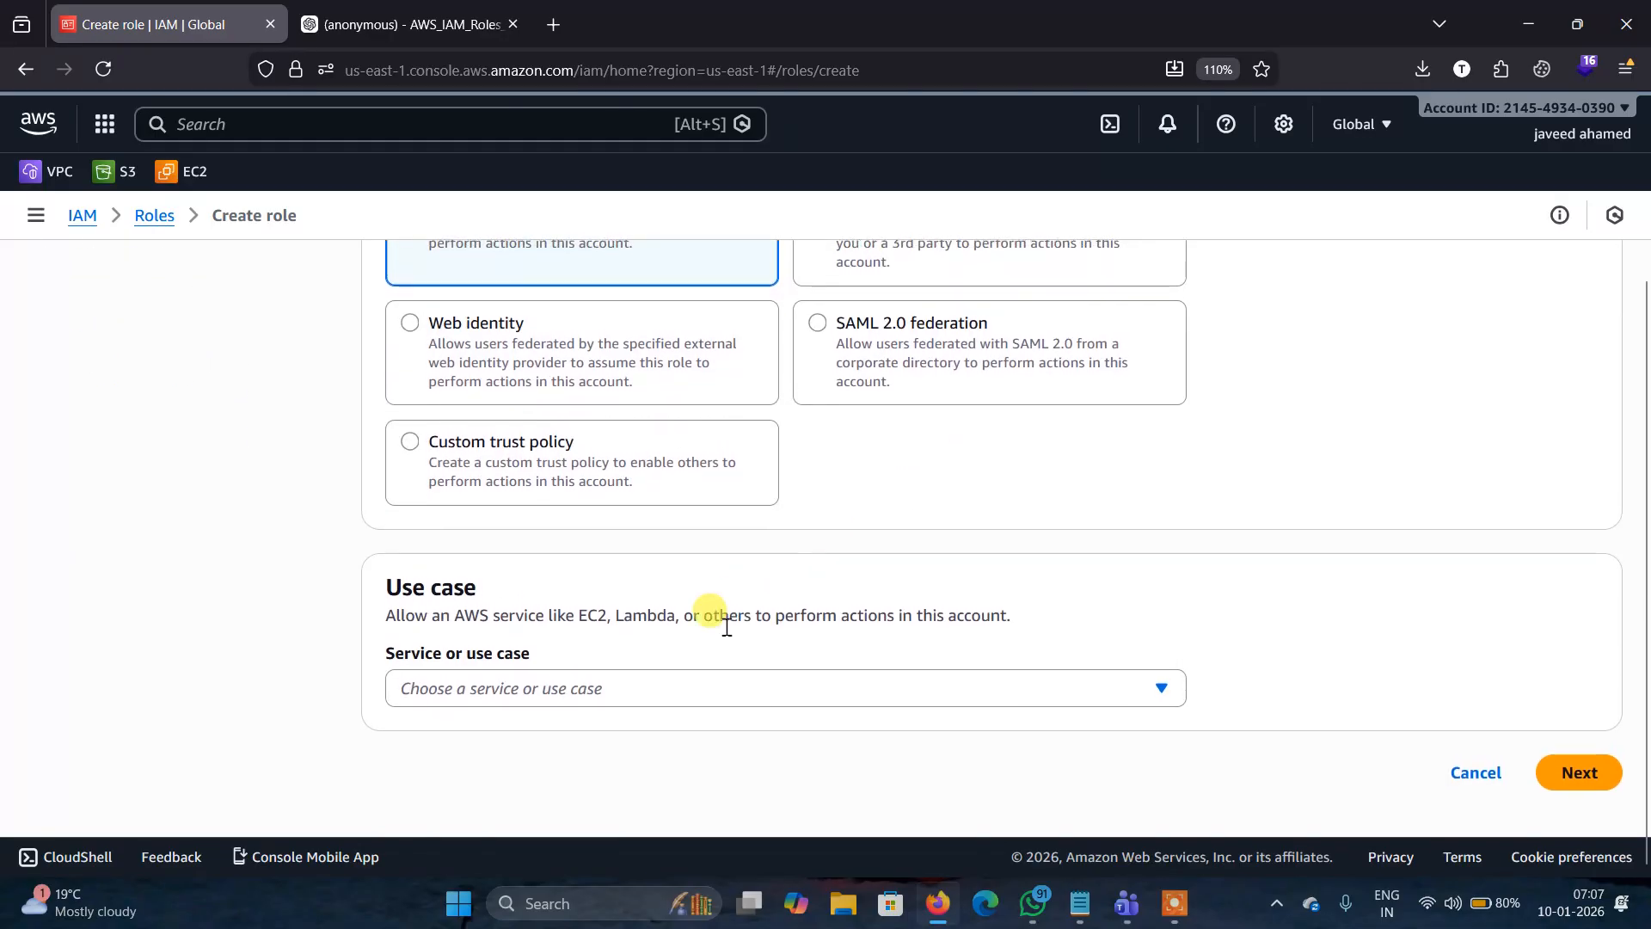
{"action": "left_click", "coordinate": [701, 690]}
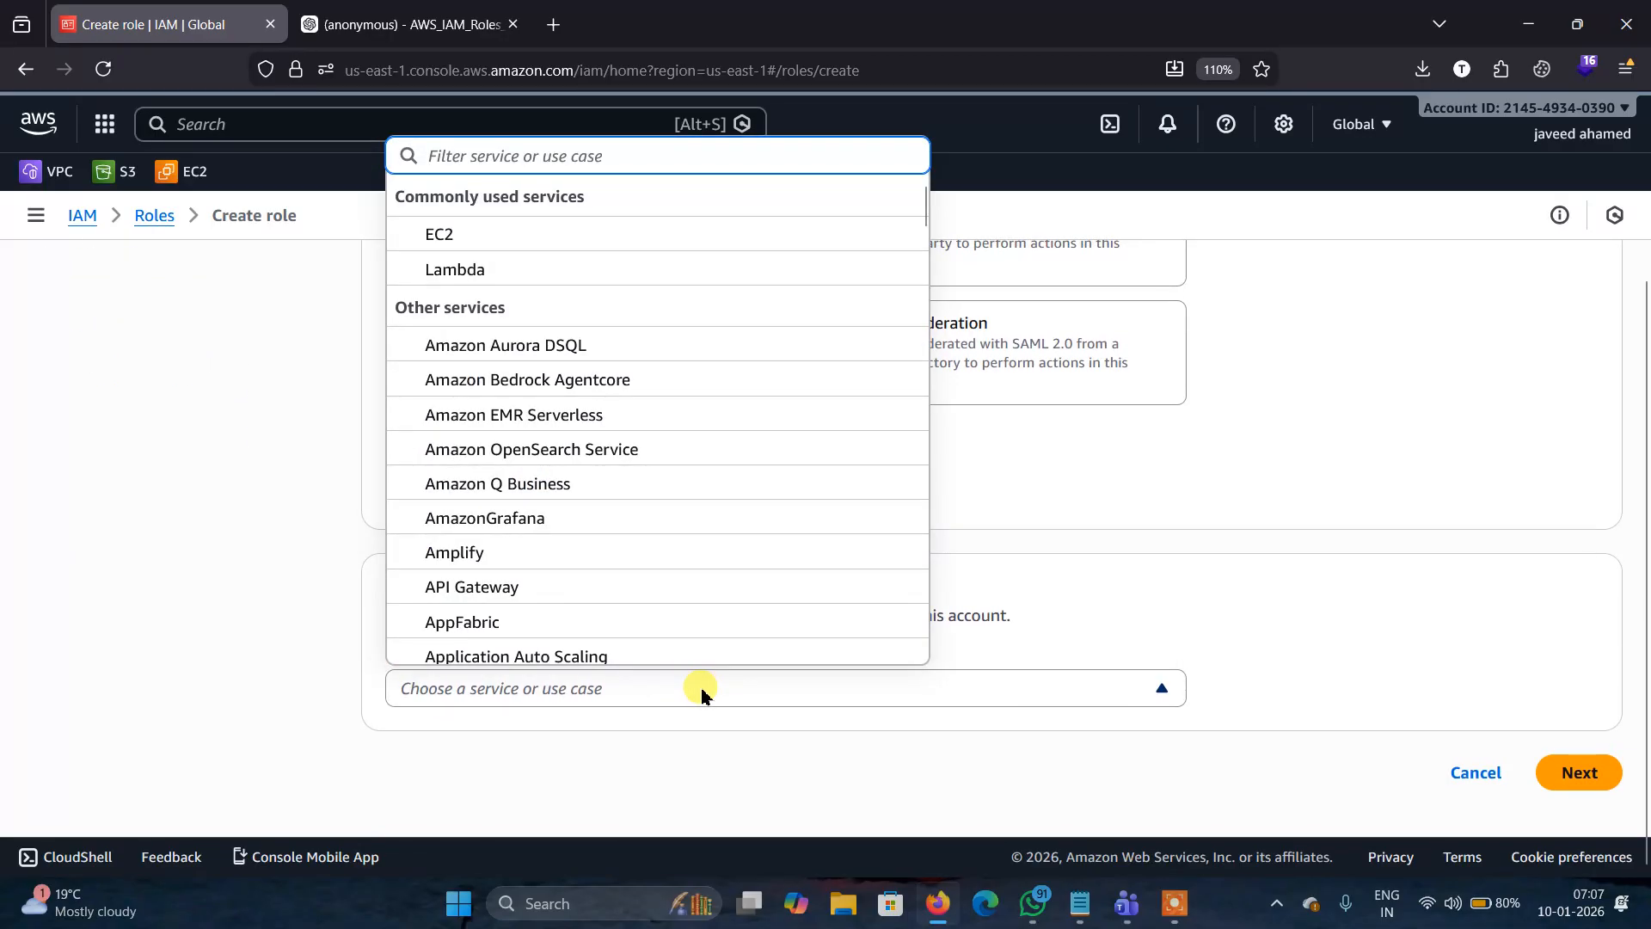
{"action": "type", "text": "EC2"}
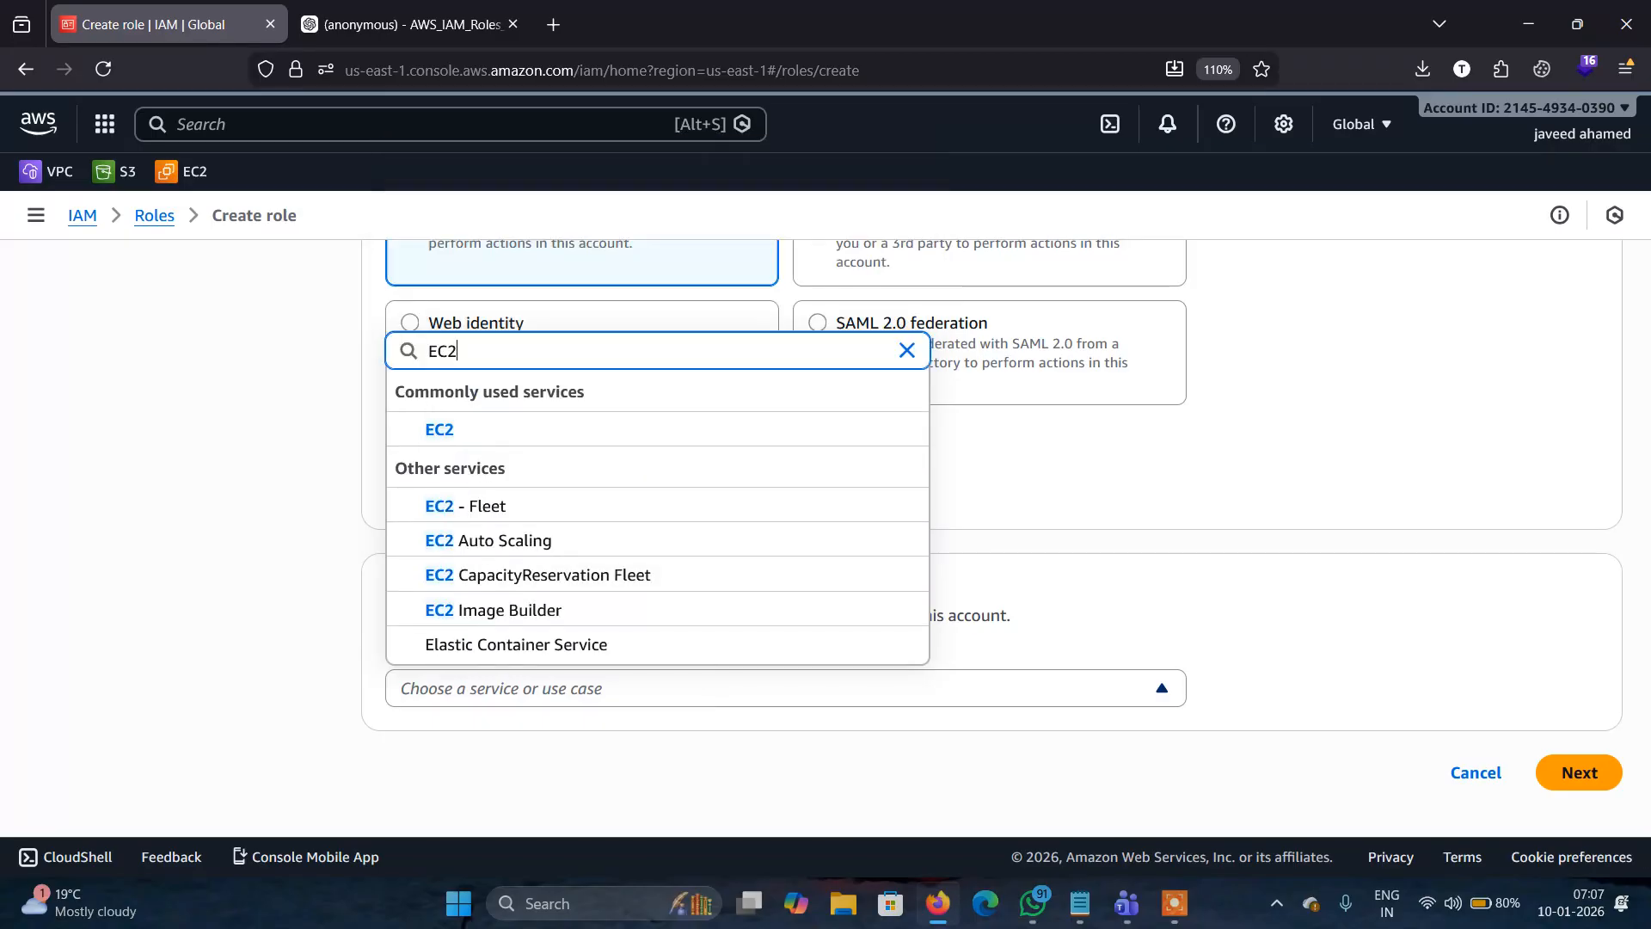
{"action": "left_click", "coordinate": [440, 430]}
{"action": "scroll", "coordinate": [1149, 602], "scroll_direction": "down", "scroll_amount": 5}
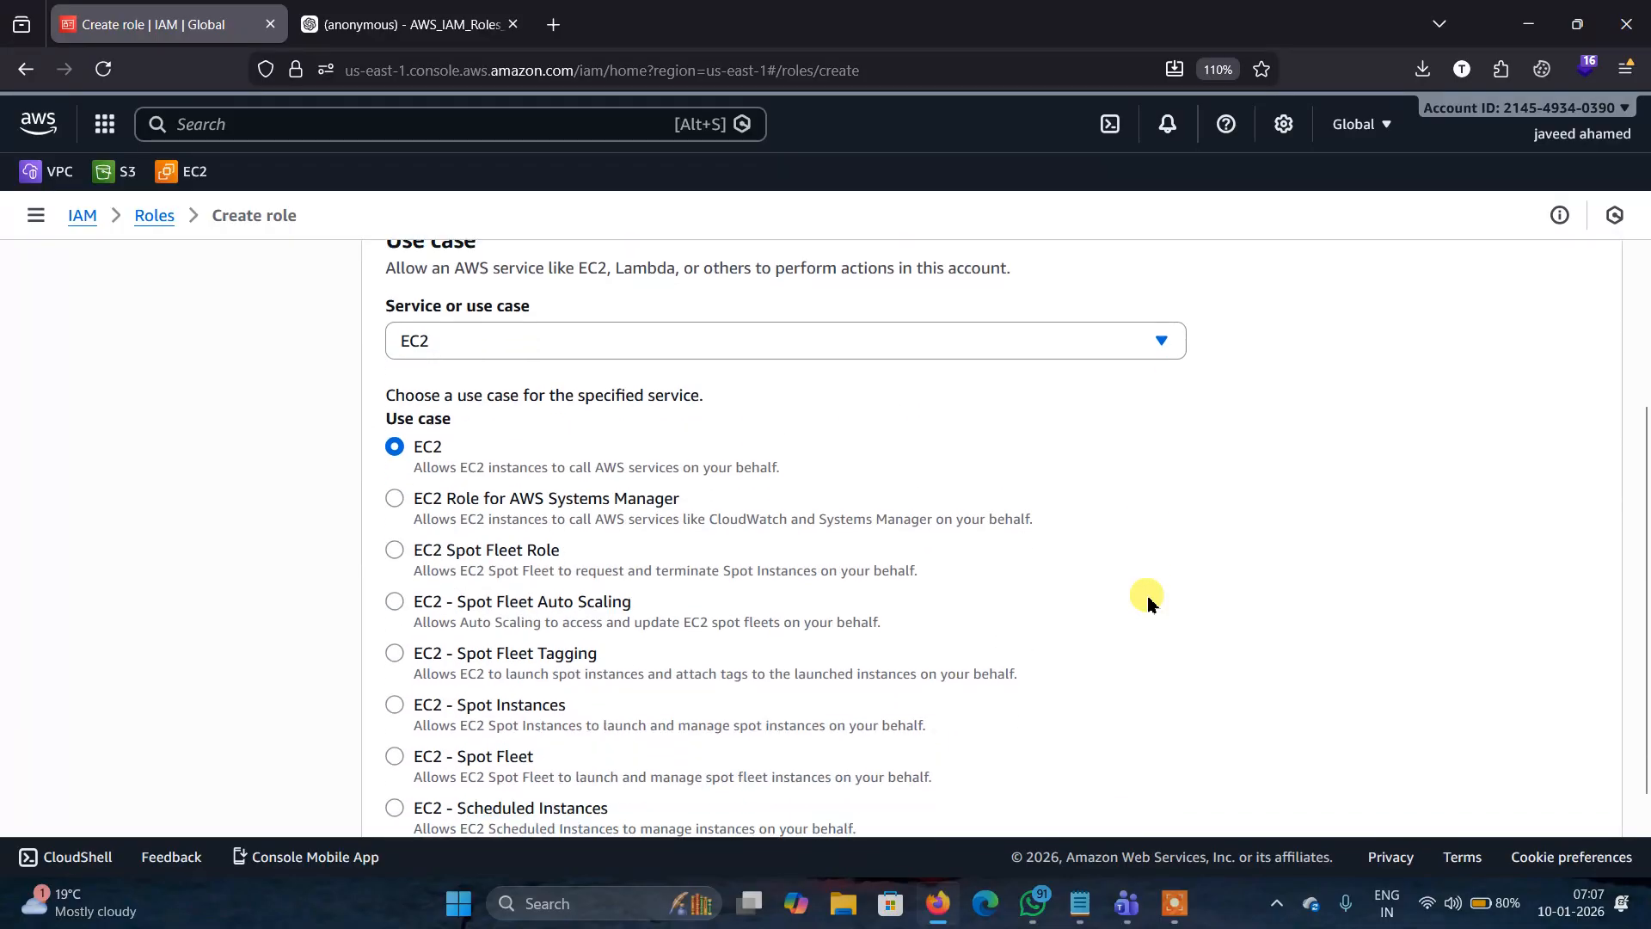
- Attach the AmazonS3FullAccess permissions policy to the role and continue to review
{"action": "left_click", "coordinate": [1597, 772]}
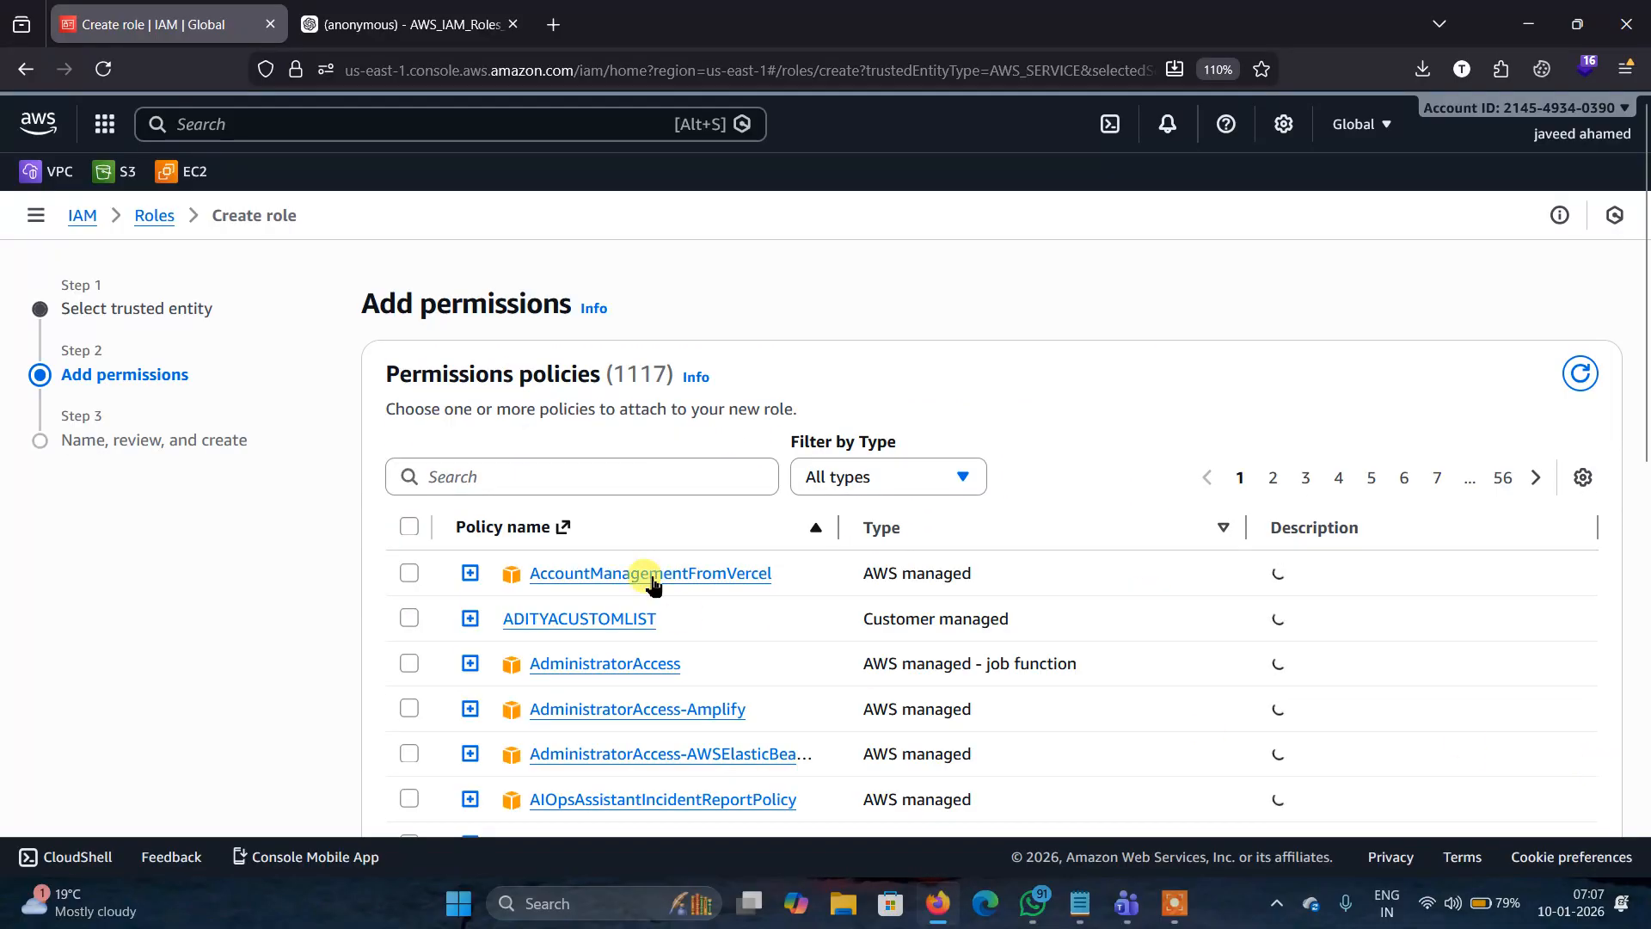
{"action": "left_click", "coordinate": [478, 467]}
{"action": "type", "text": "S"}
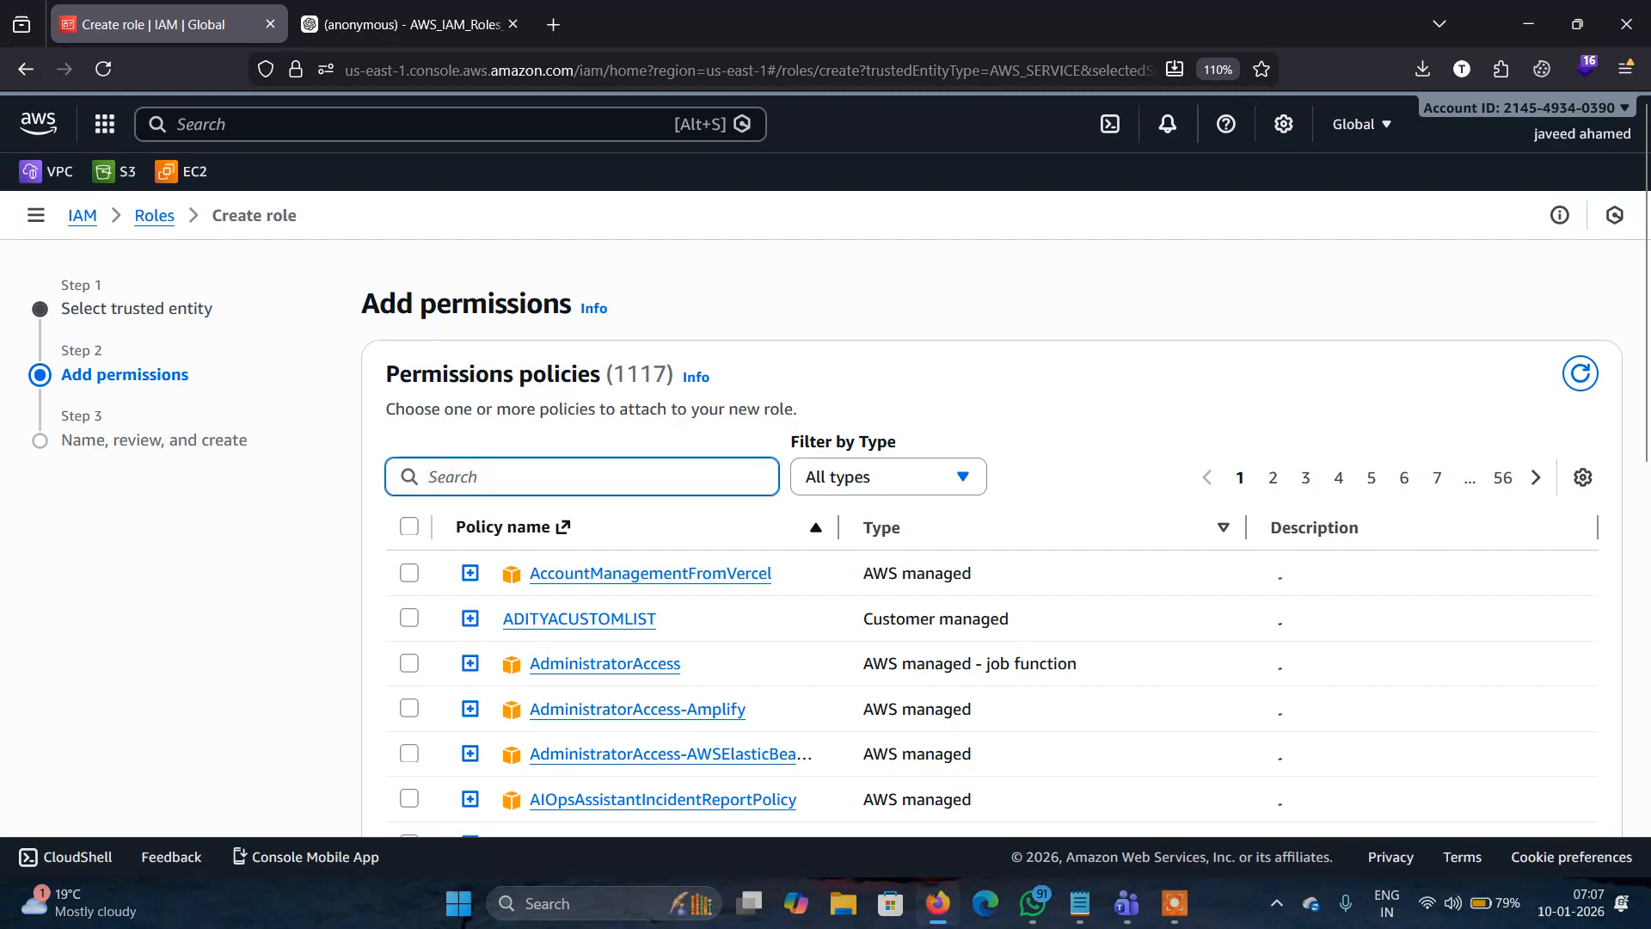
{"action": "type", "text": "3"}
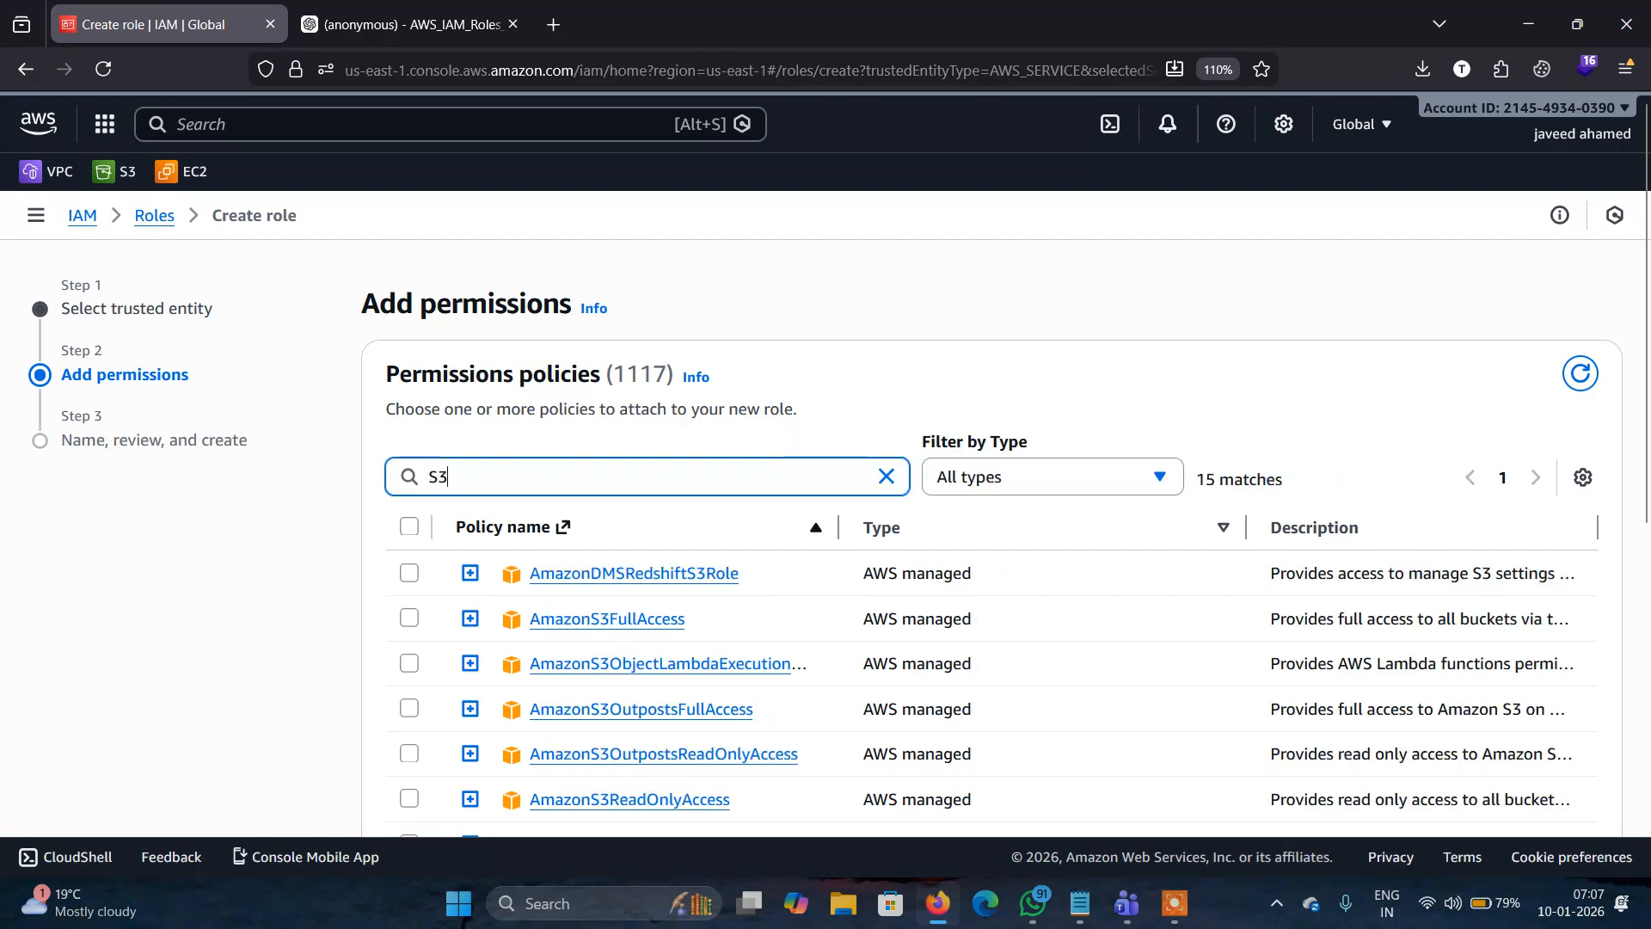
{"action": "left_click", "coordinate": [410, 618]}
{"action": "scroll", "coordinate": [1643, 572], "scroll_direction": "down", "scroll_amount": 2}
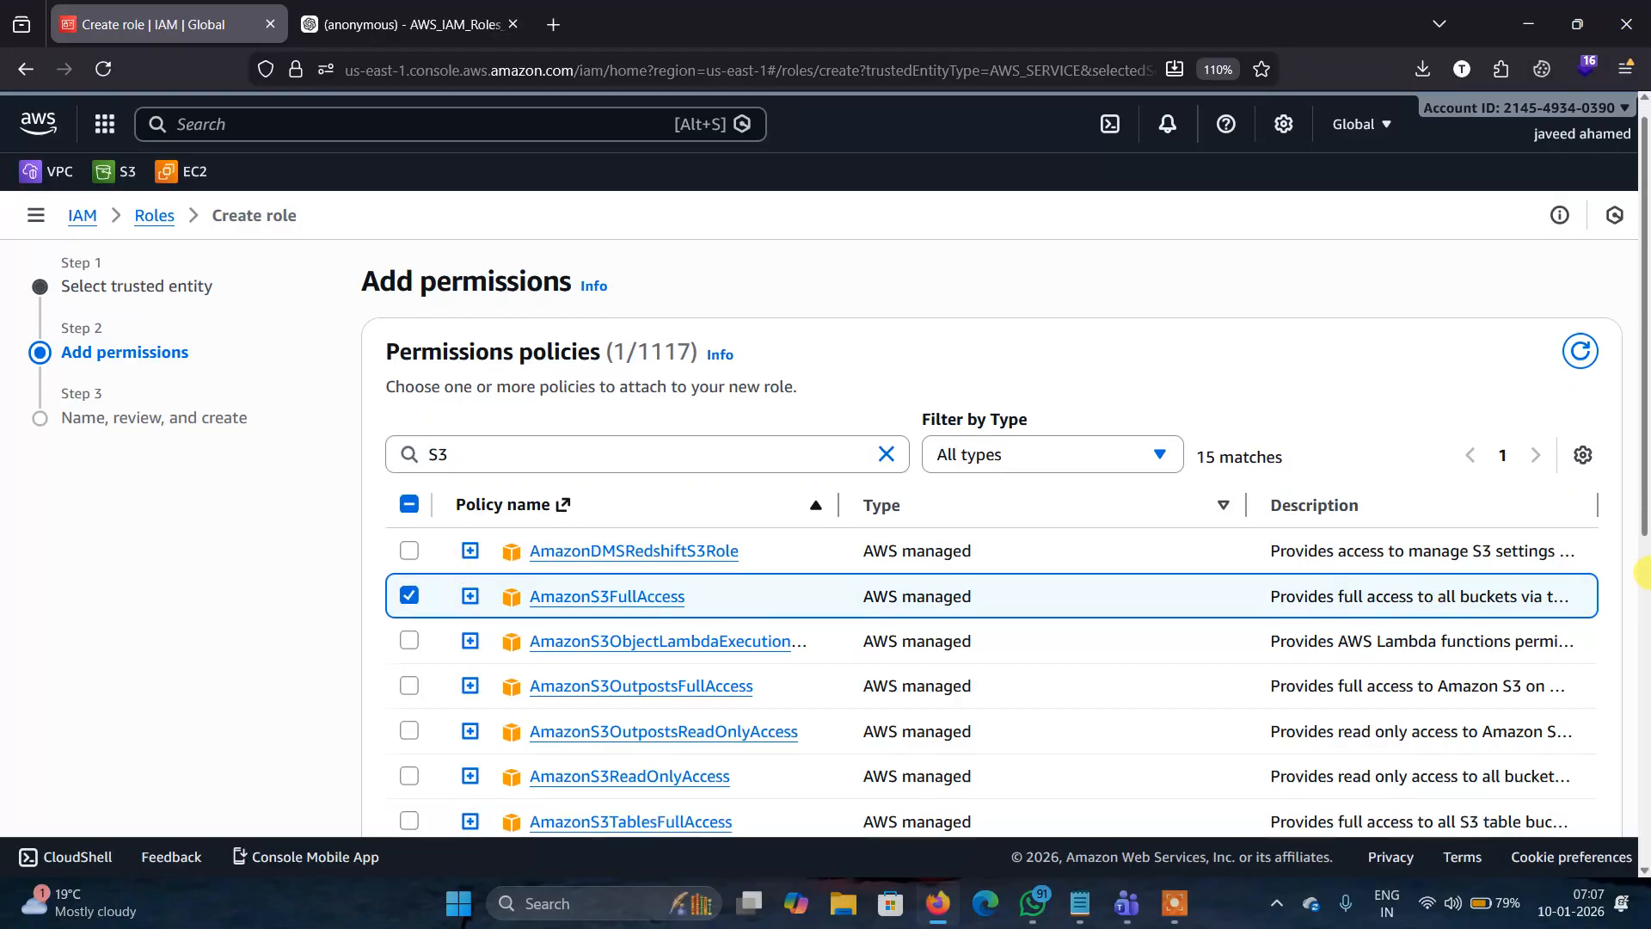
{"action": "scroll", "coordinate": [1643, 572], "scroll_direction": "down", "scroll_amount": 4}
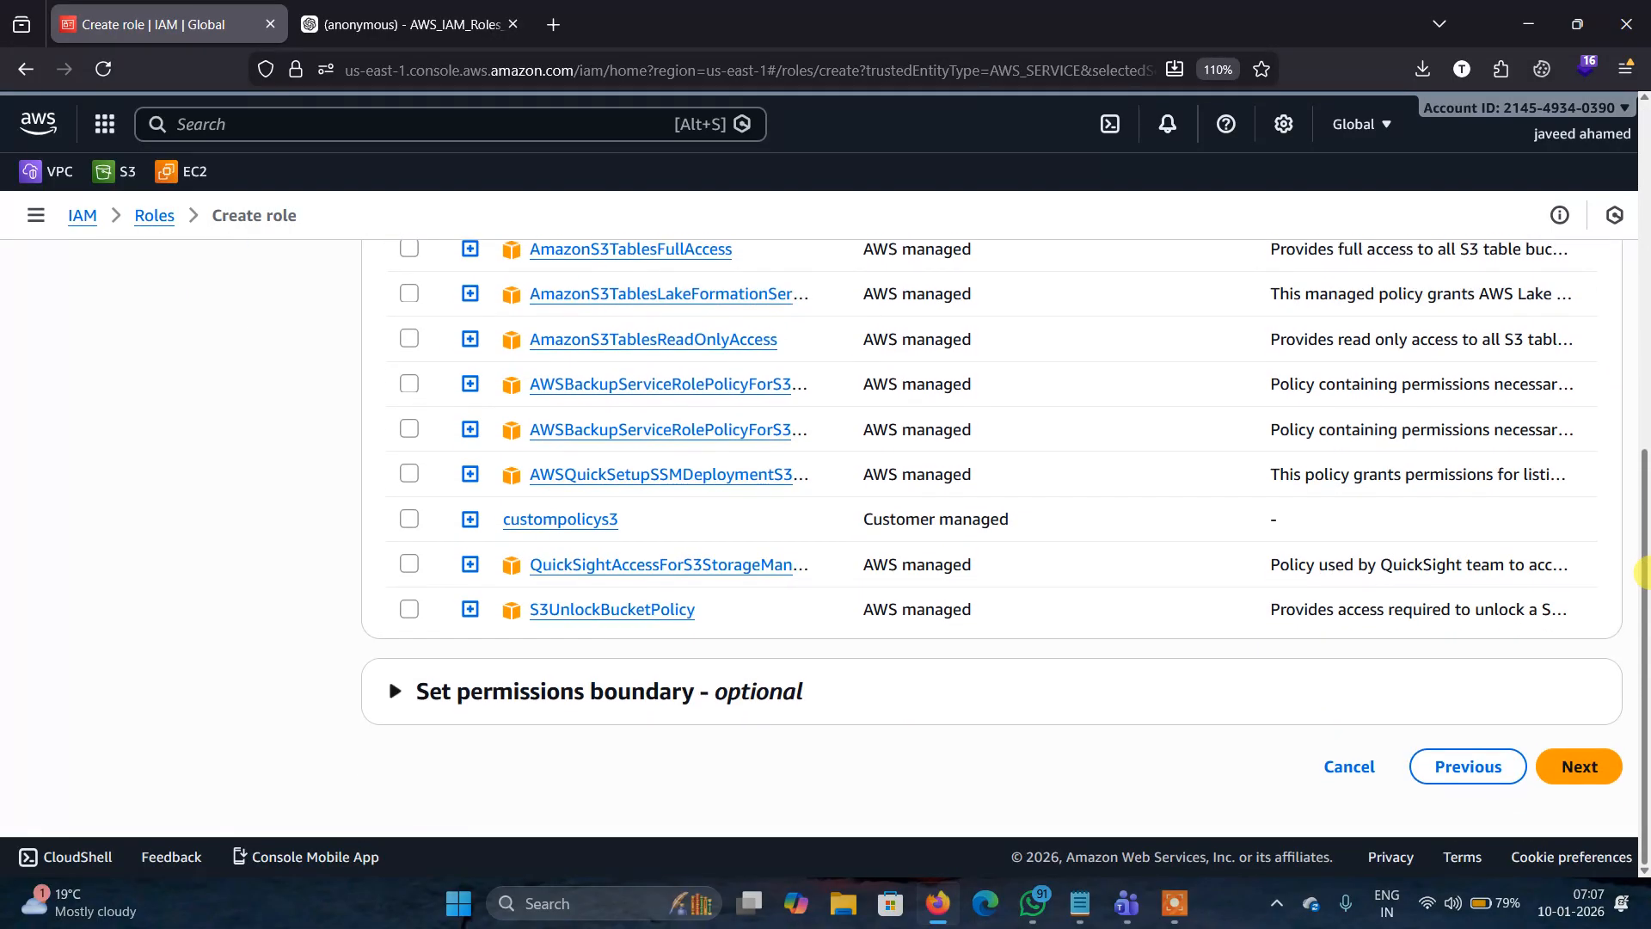
{"action": "left_click", "coordinate": [1574, 779]}
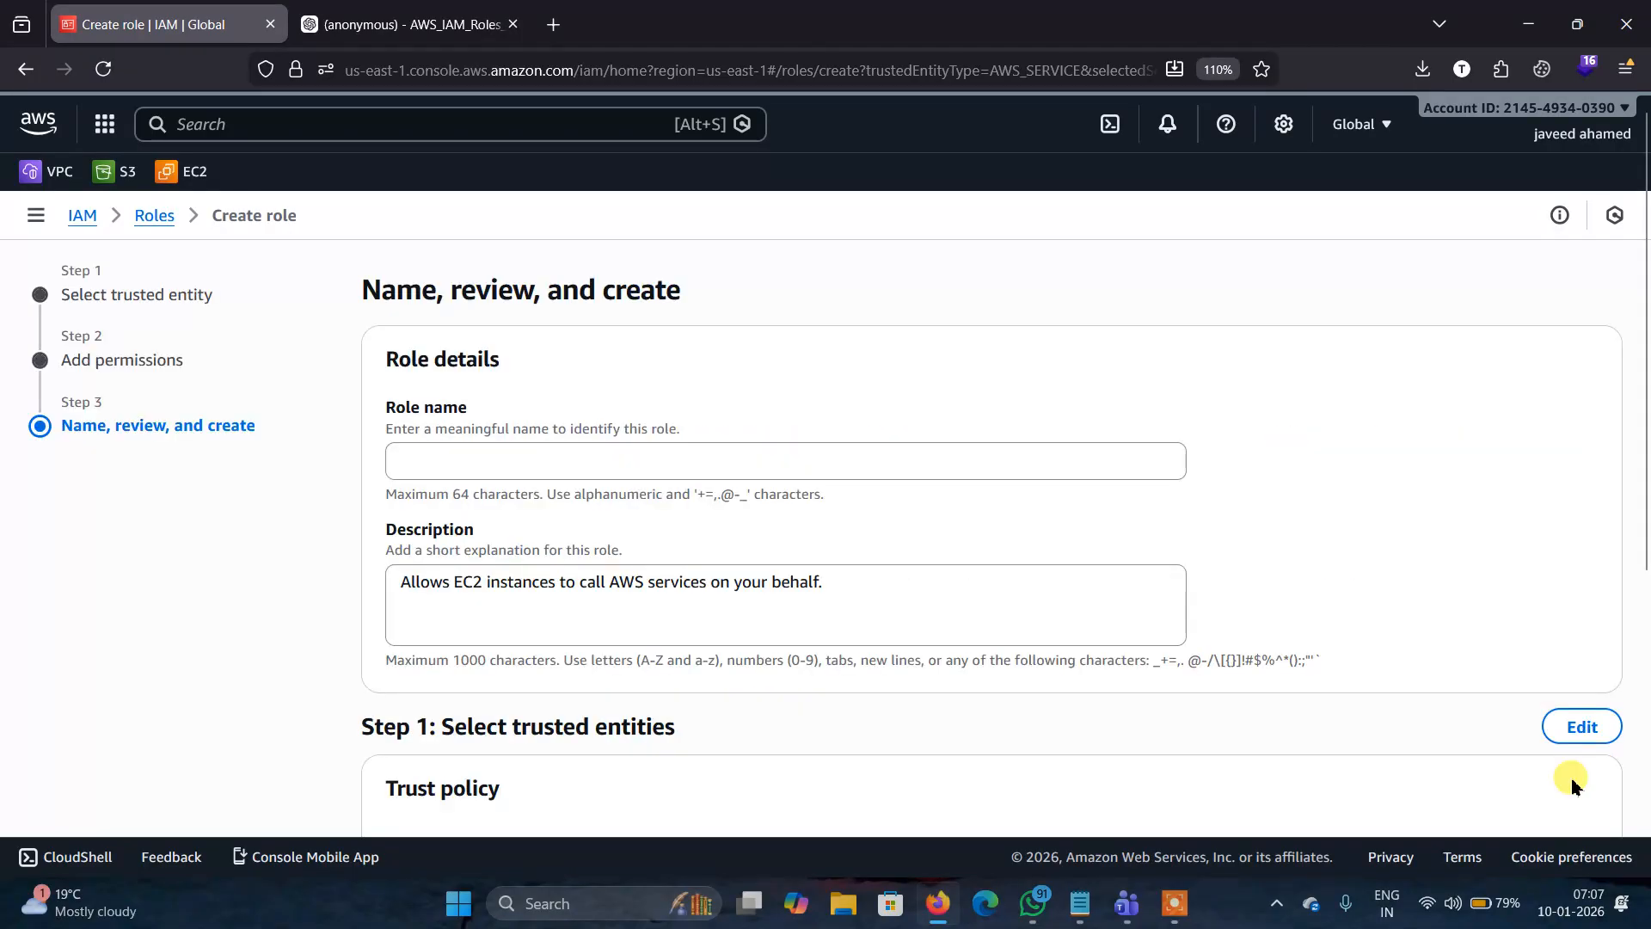
- Enter MOHISINS3ROLE as the role name and select the default description
{"action": "left_click", "coordinate": [531, 478]}
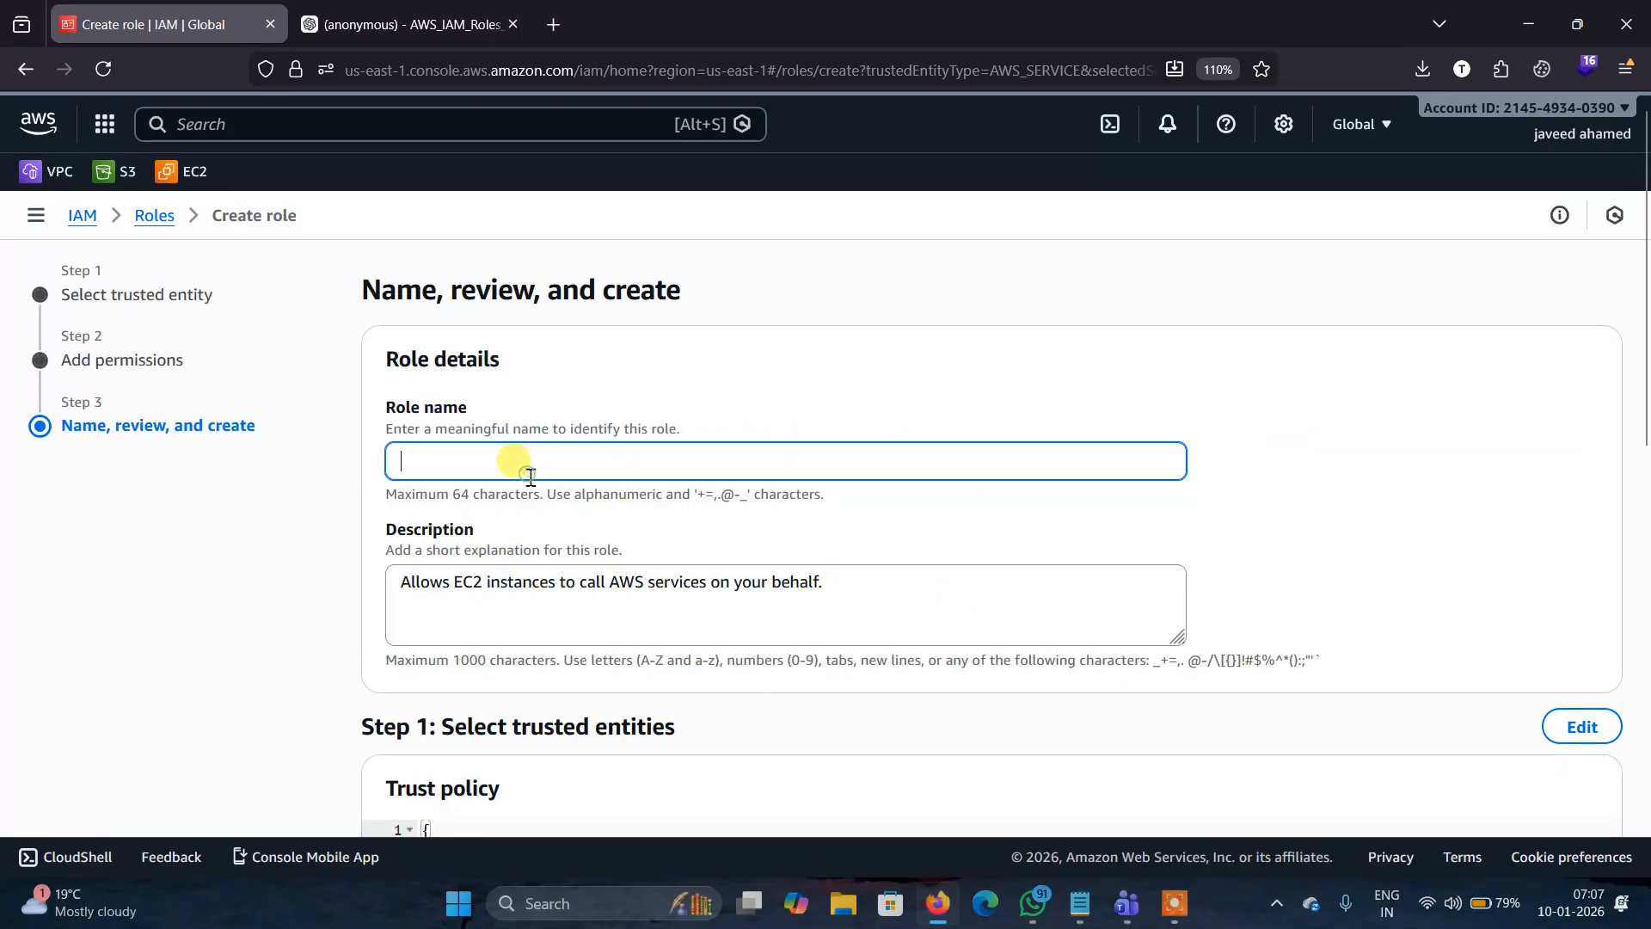
{"action": "type", "text": "MOHISINS3ROLE"}
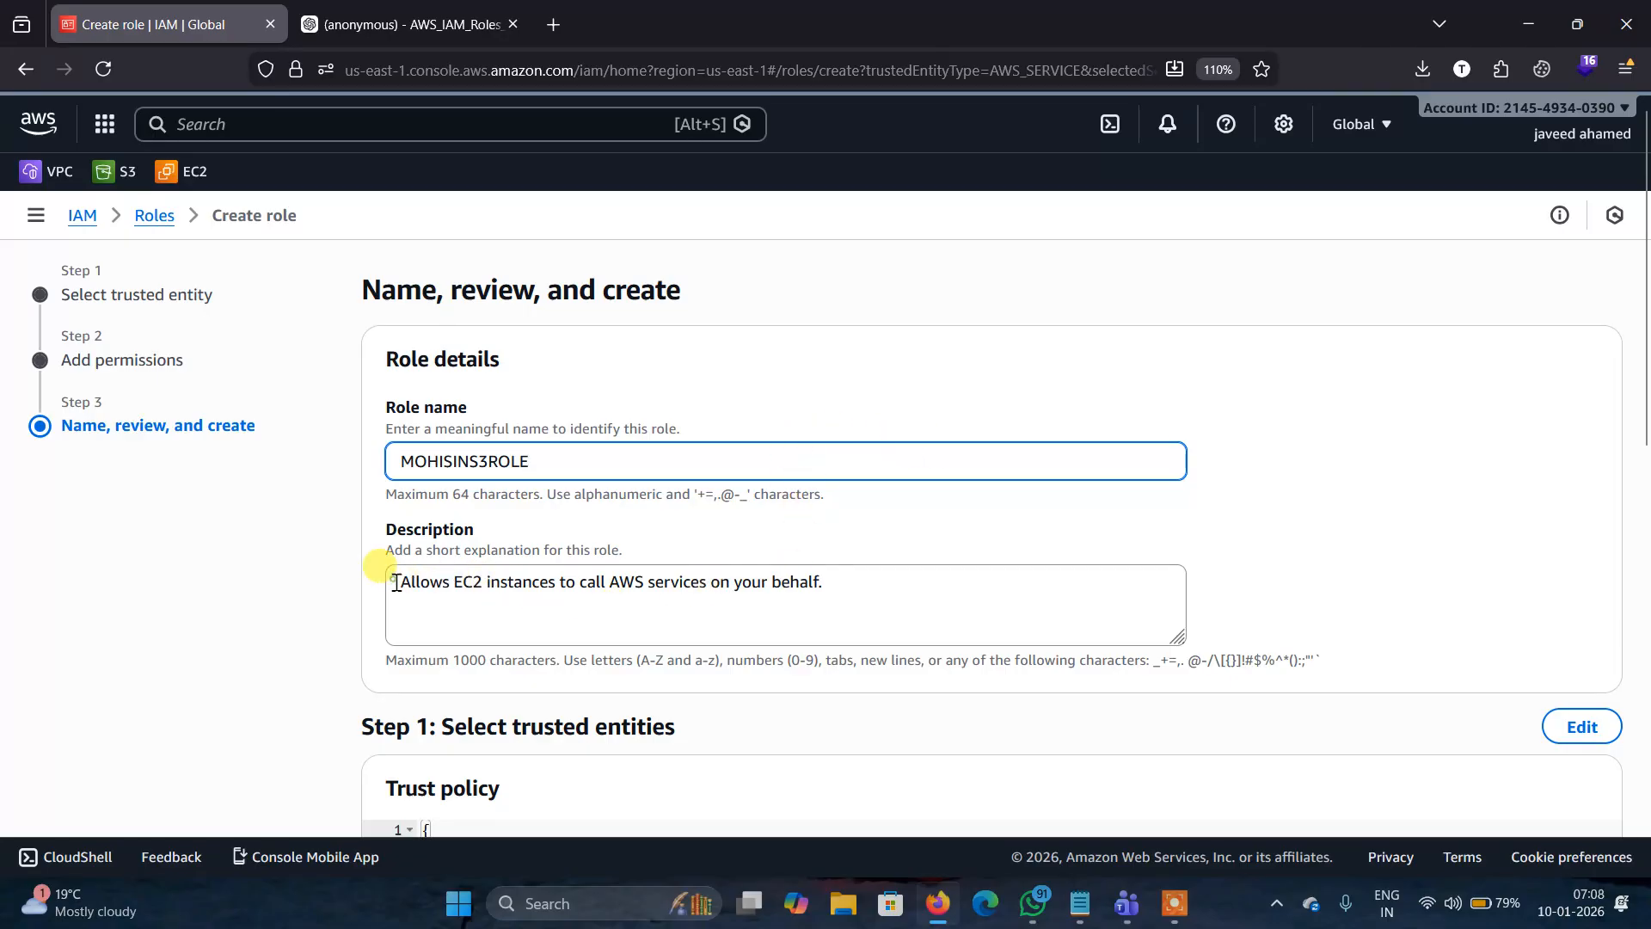
{"action": "left_click_drag", "start_coordinate": [397, 582], "coordinate": [939, 603]}
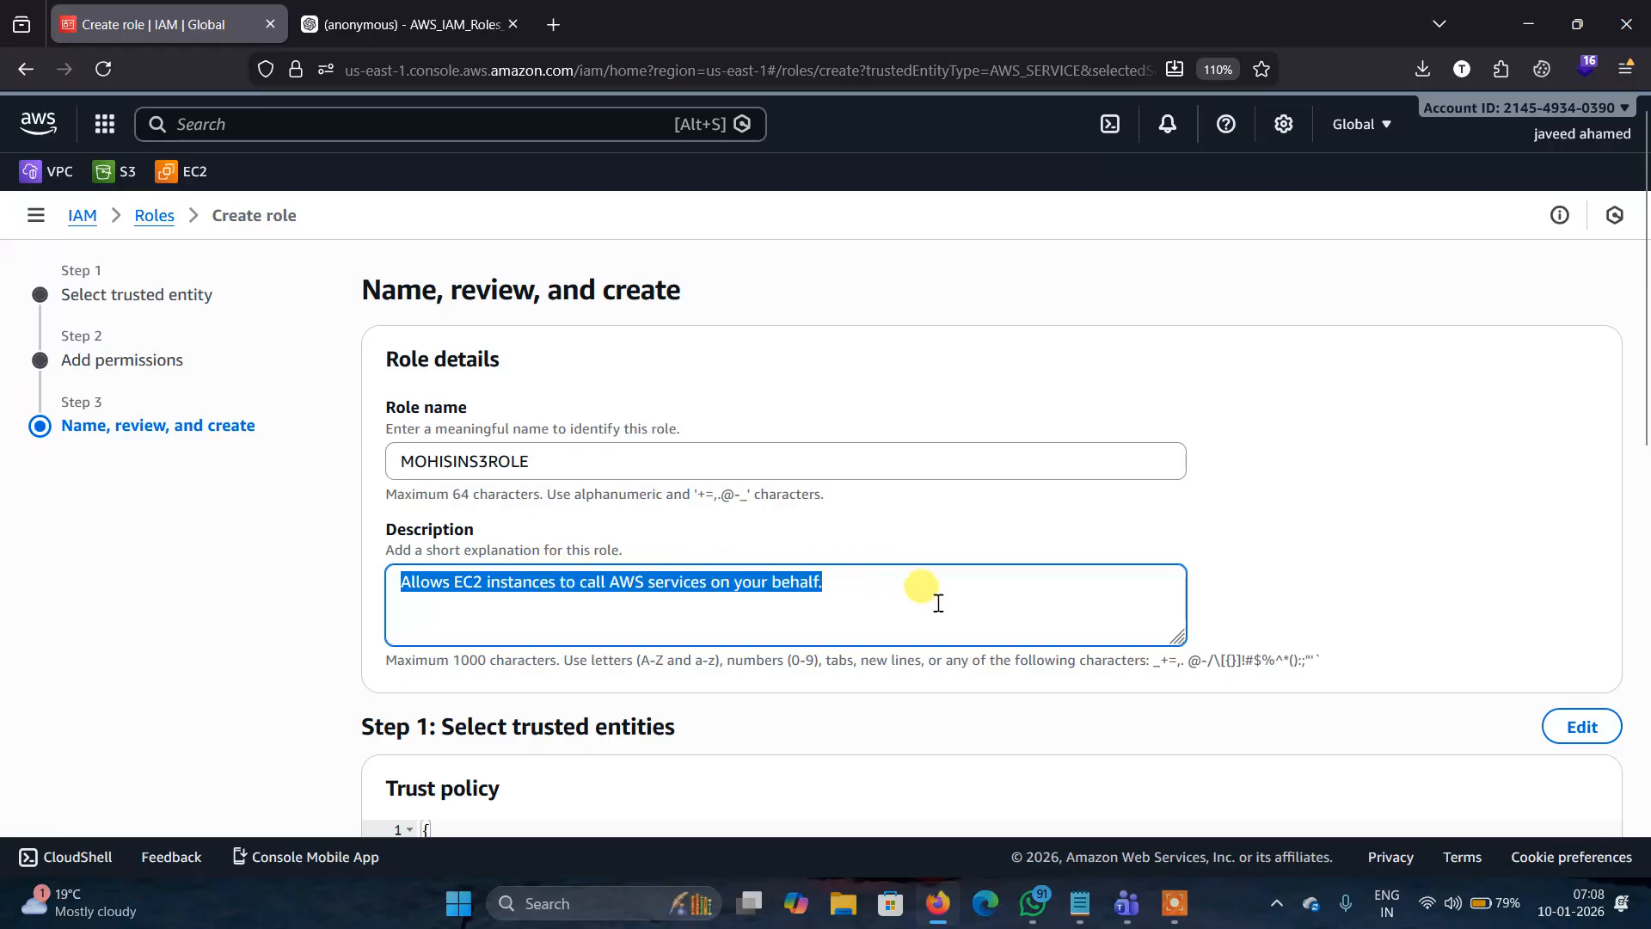
- Review the ec2.amazonaws.com AssumeRole trust policy and the AmazonS3FullAccess permission summary
{"action": "scroll", "coordinate": [938, 603], "scroll_direction": "down", "scroll_amount": 5}
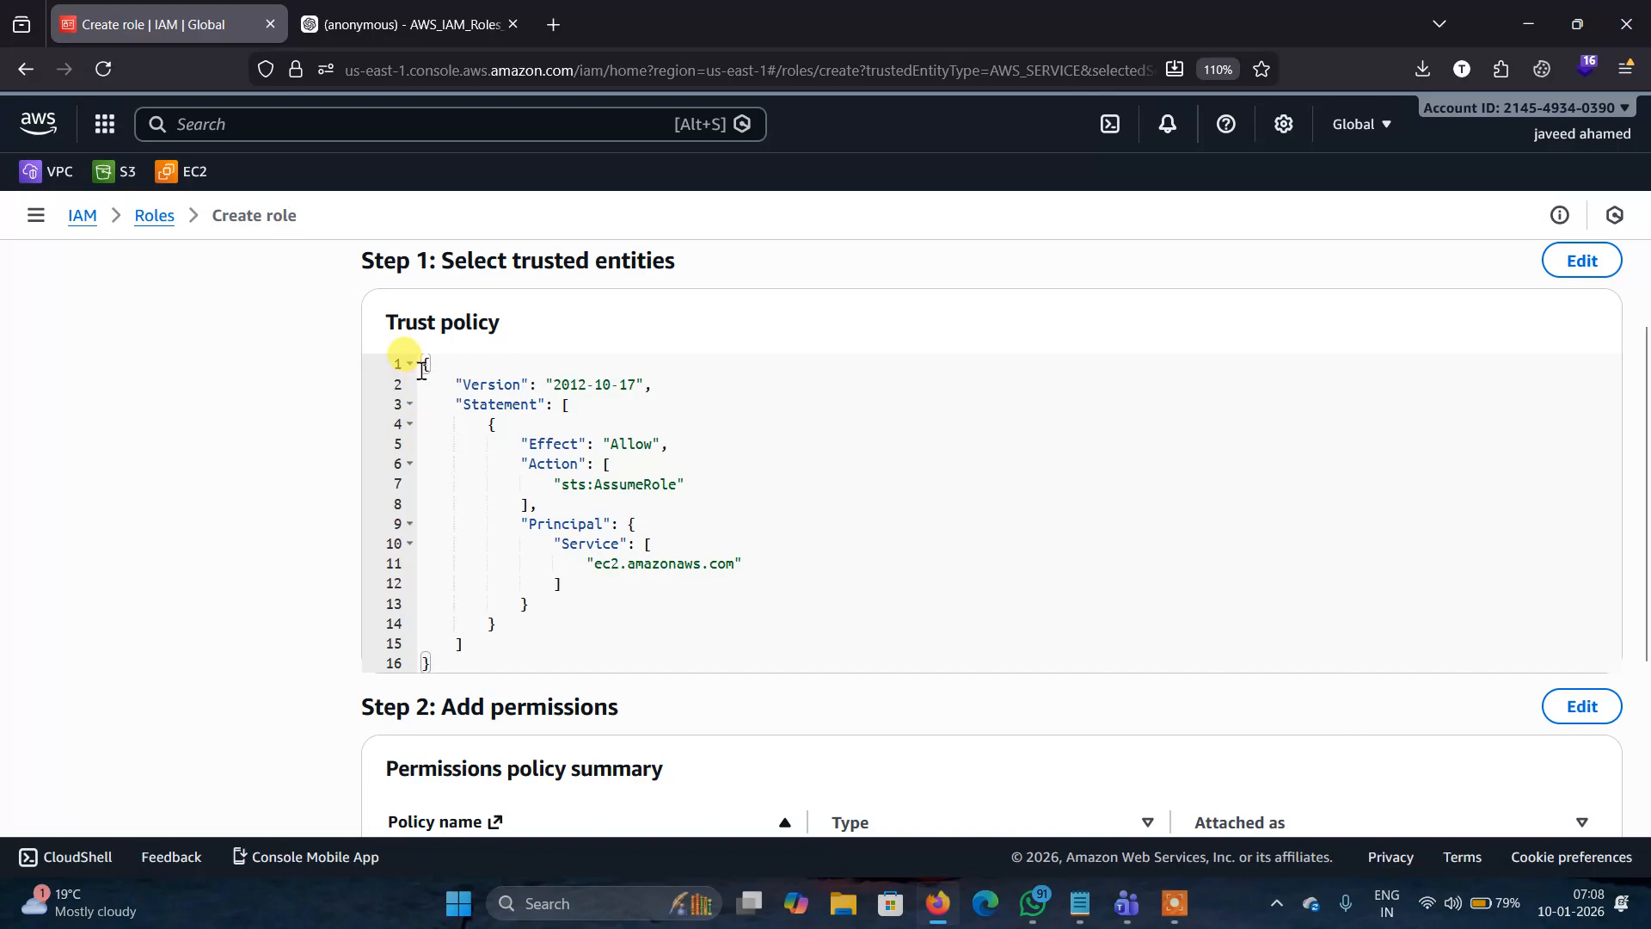
{"action": "left_click_drag", "start_coordinate": [422, 370], "coordinate": [504, 665]}
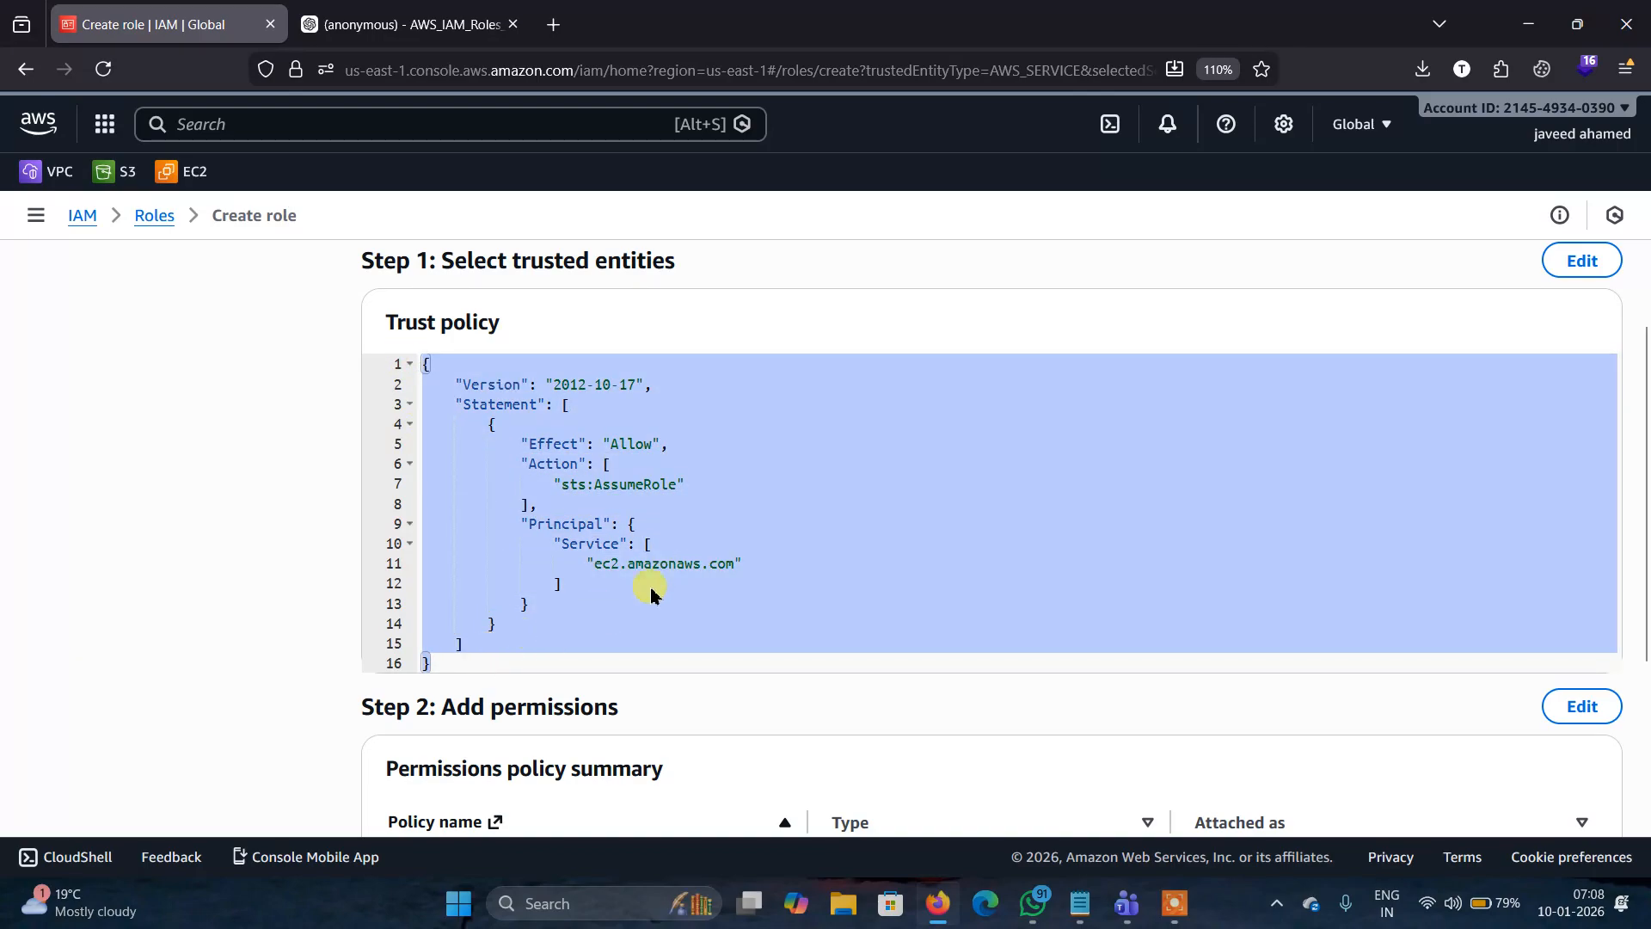
{"action": "double_click", "coordinate": [796, 535]}
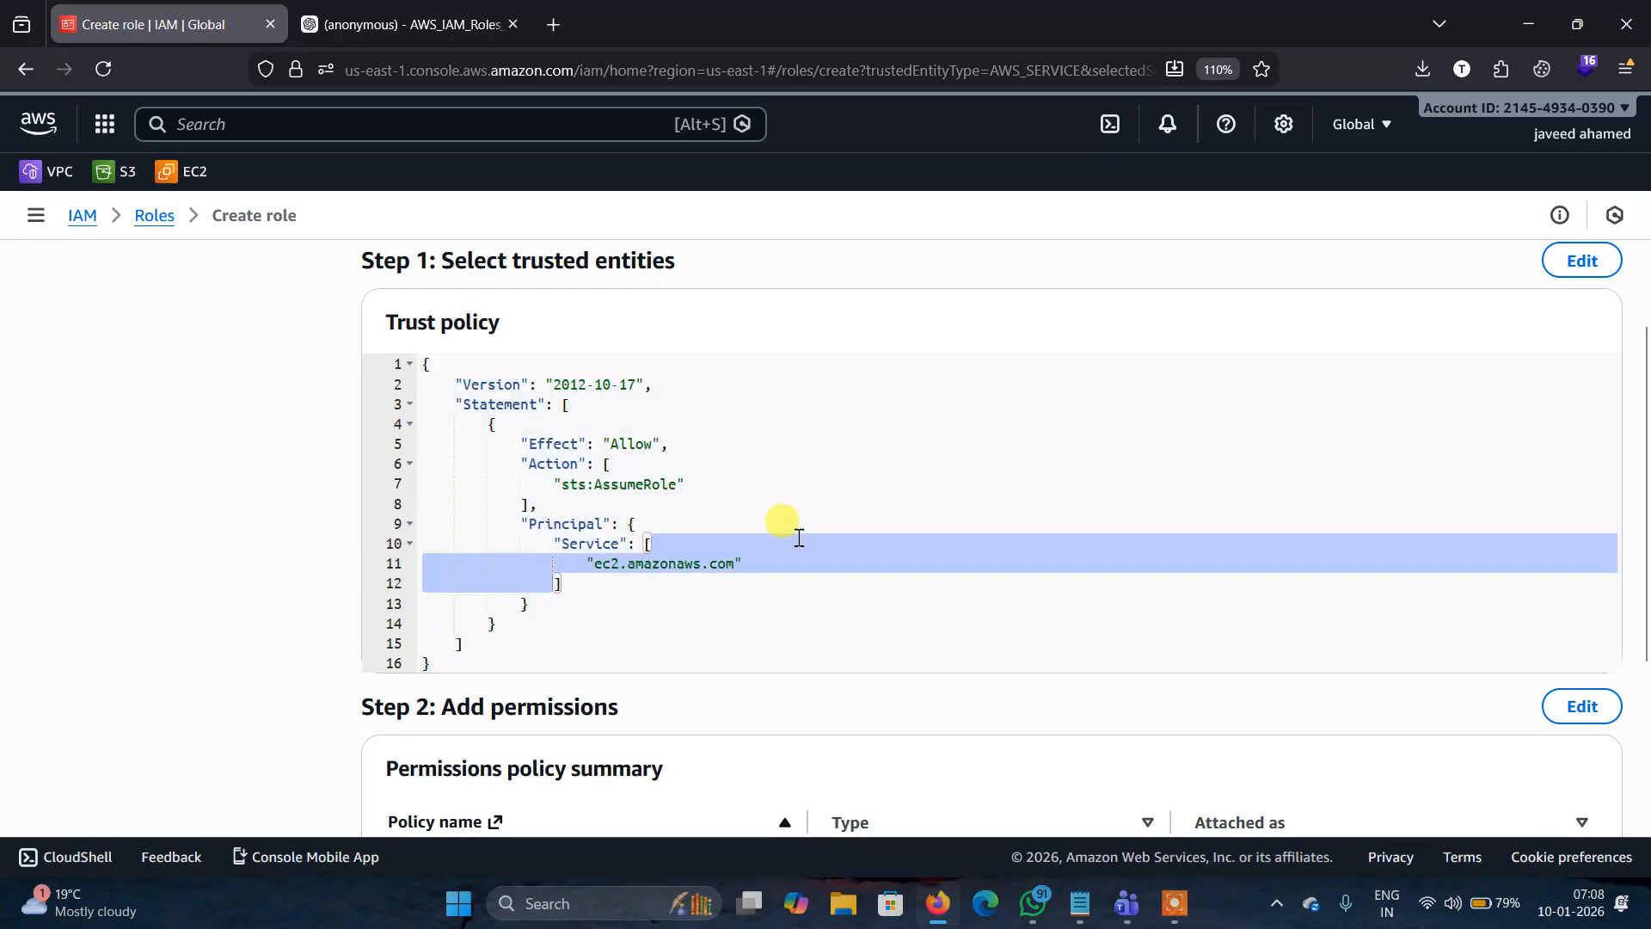
{"action": "left_click", "coordinate": [756, 388]}
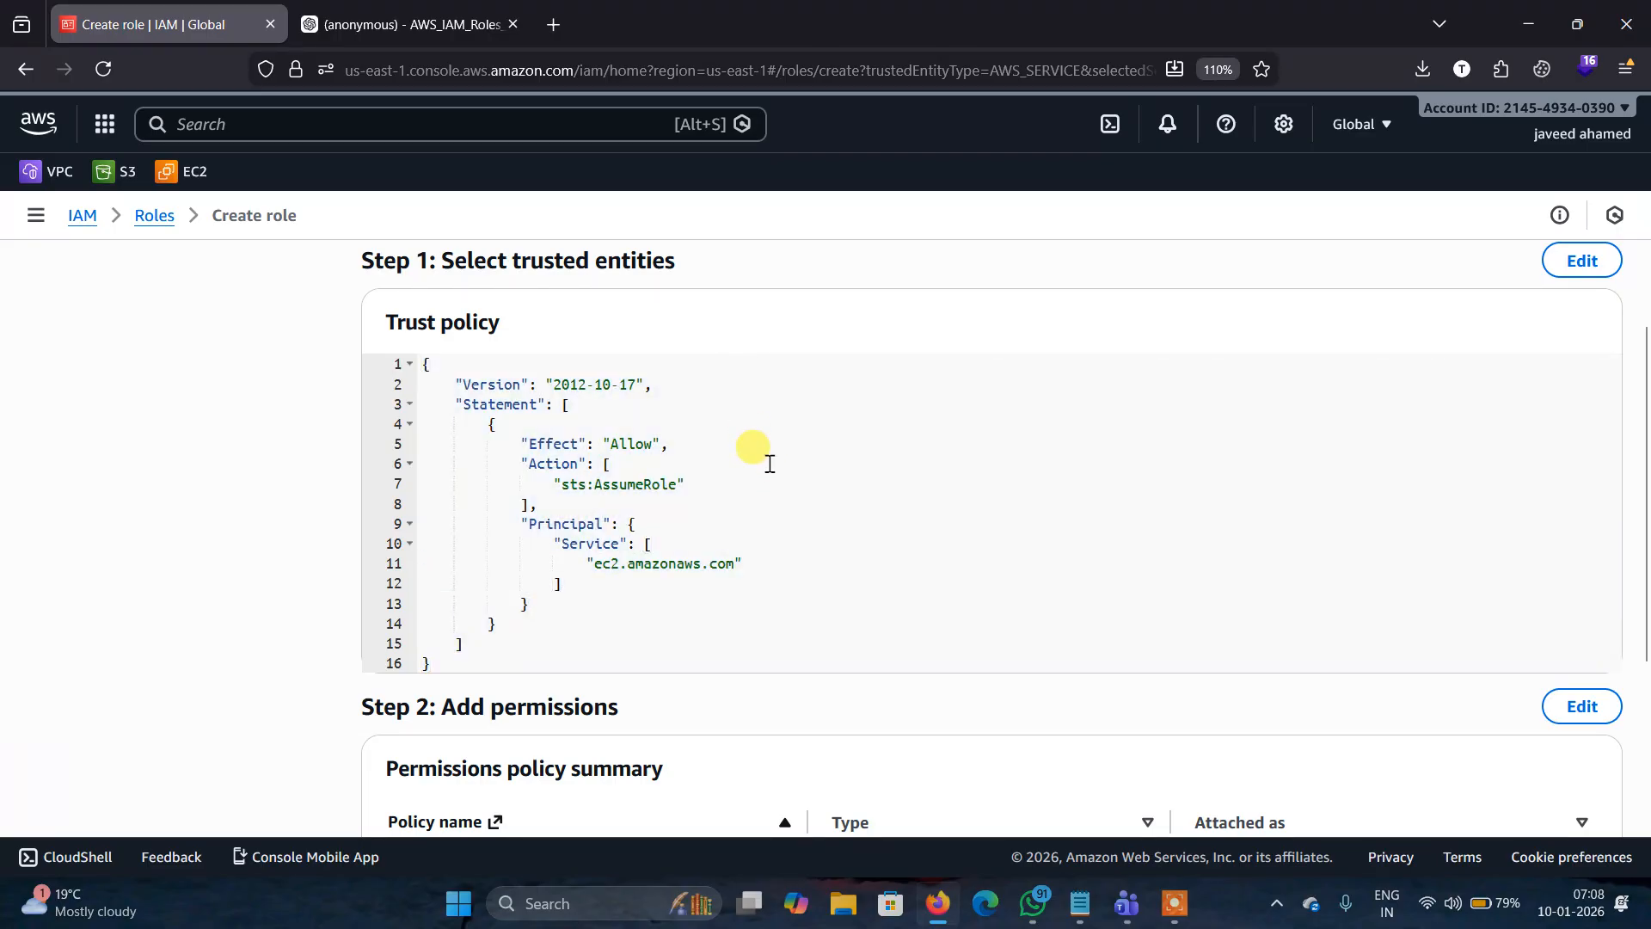
{"action": "scroll", "coordinate": [763, 457], "scroll_direction": "down", "scroll_amount": 2}
{"action": "scroll", "coordinate": [770, 463], "scroll_direction": "up", "scroll_amount": 1}
{"action": "scroll", "coordinate": [770, 464], "scroll_direction": "up", "scroll_amount": 1}
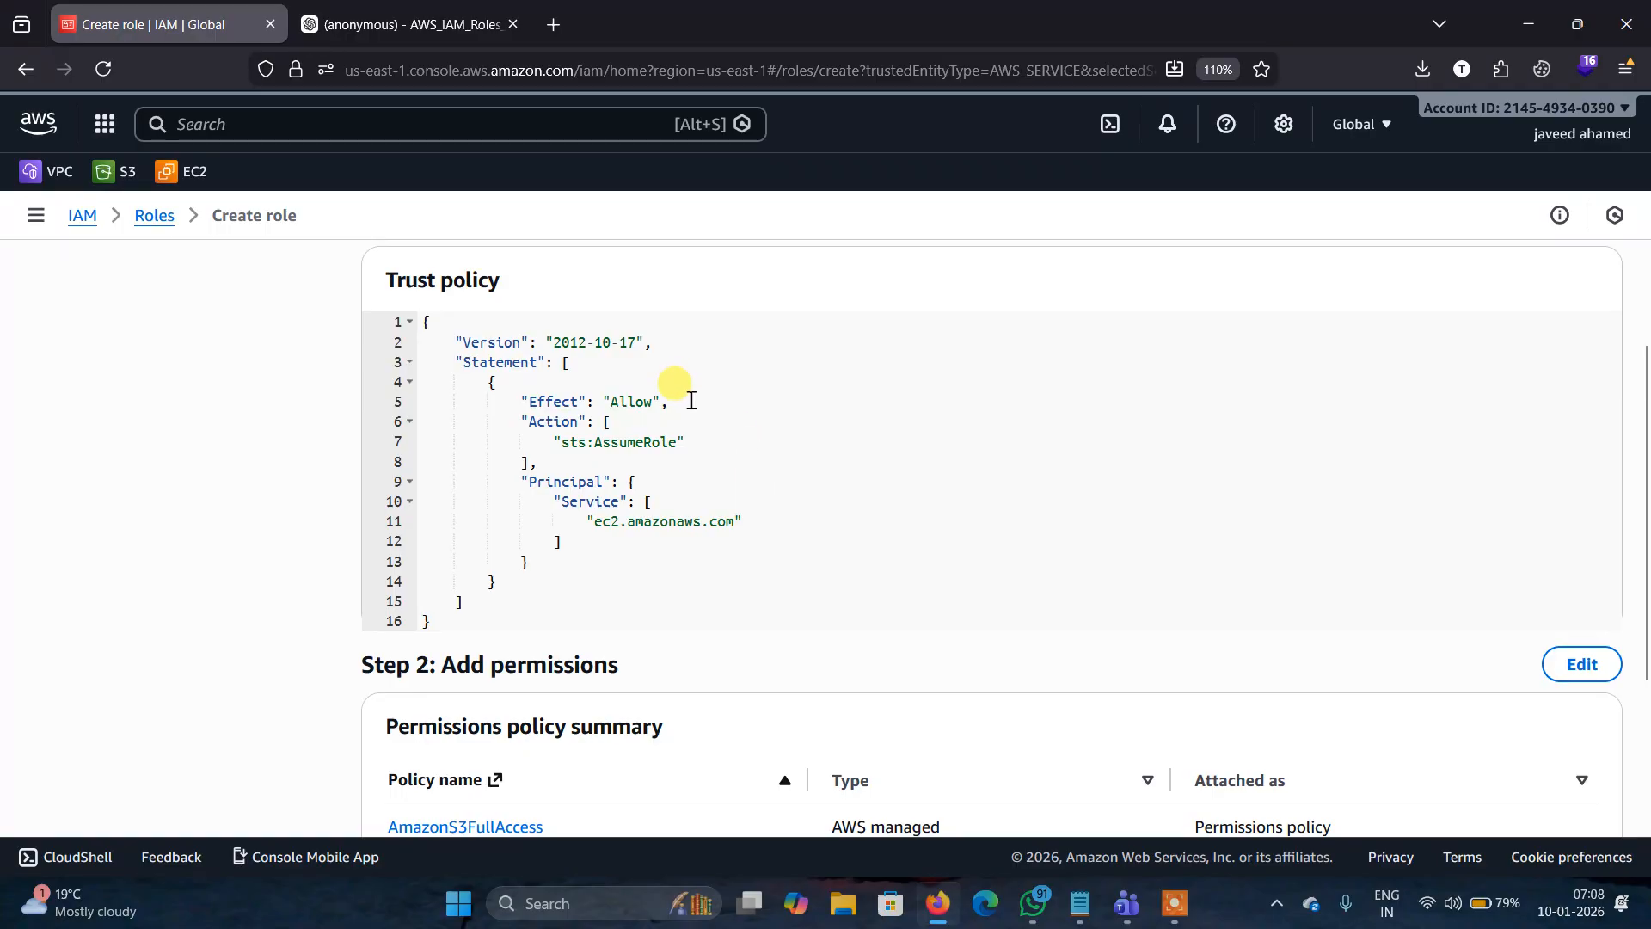
{"action": "left_click_drag", "start_coordinate": [692, 400], "coordinate": [593, 395]}
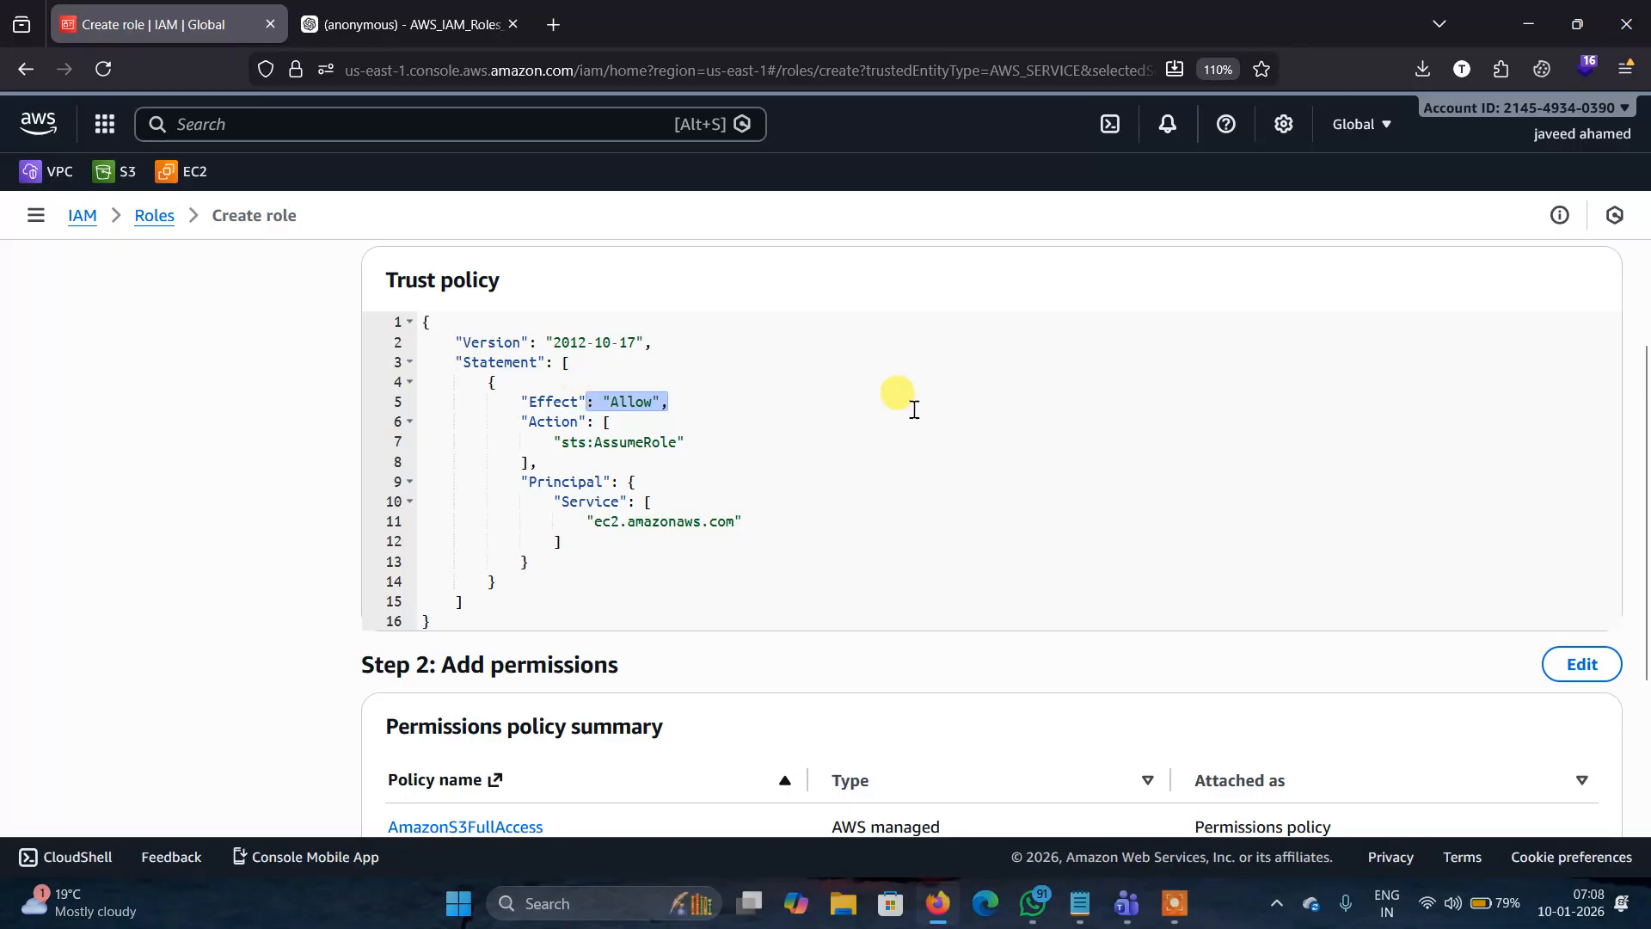
{"action": "scroll", "coordinate": [907, 405], "scroll_direction": "down", "scroll_amount": 2}
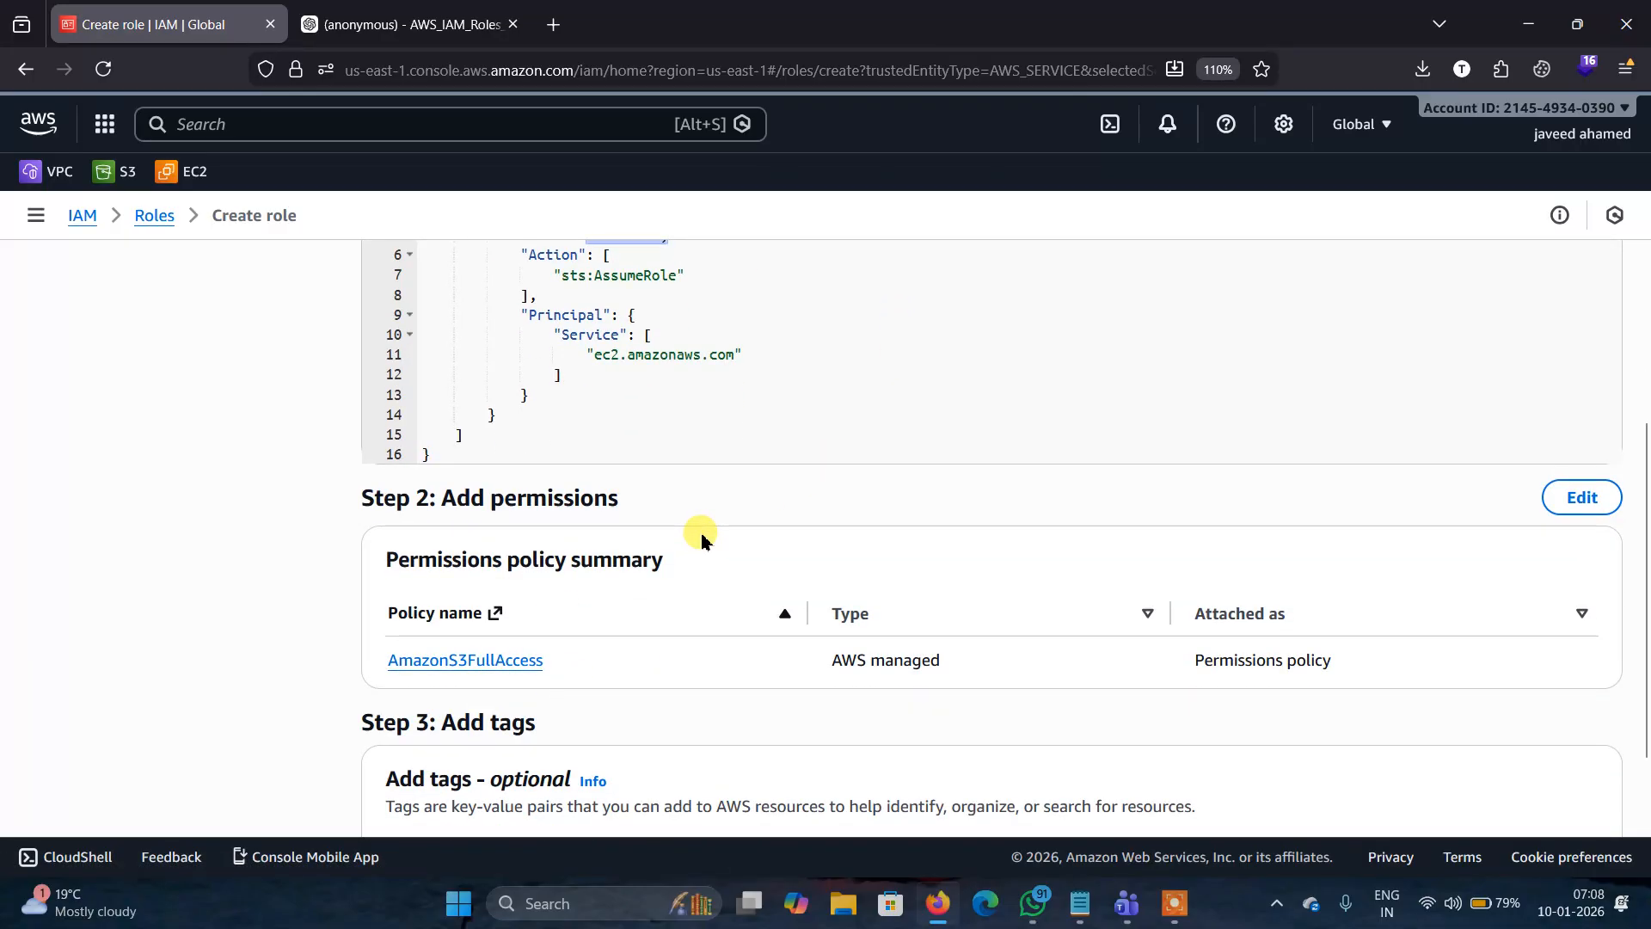
{"action": "scroll", "coordinate": [701, 537], "scroll_direction": "up", "scroll_amount": 2}
{"action": "scroll", "coordinate": [701, 537], "scroll_direction": "down", "scroll_amount": 4}
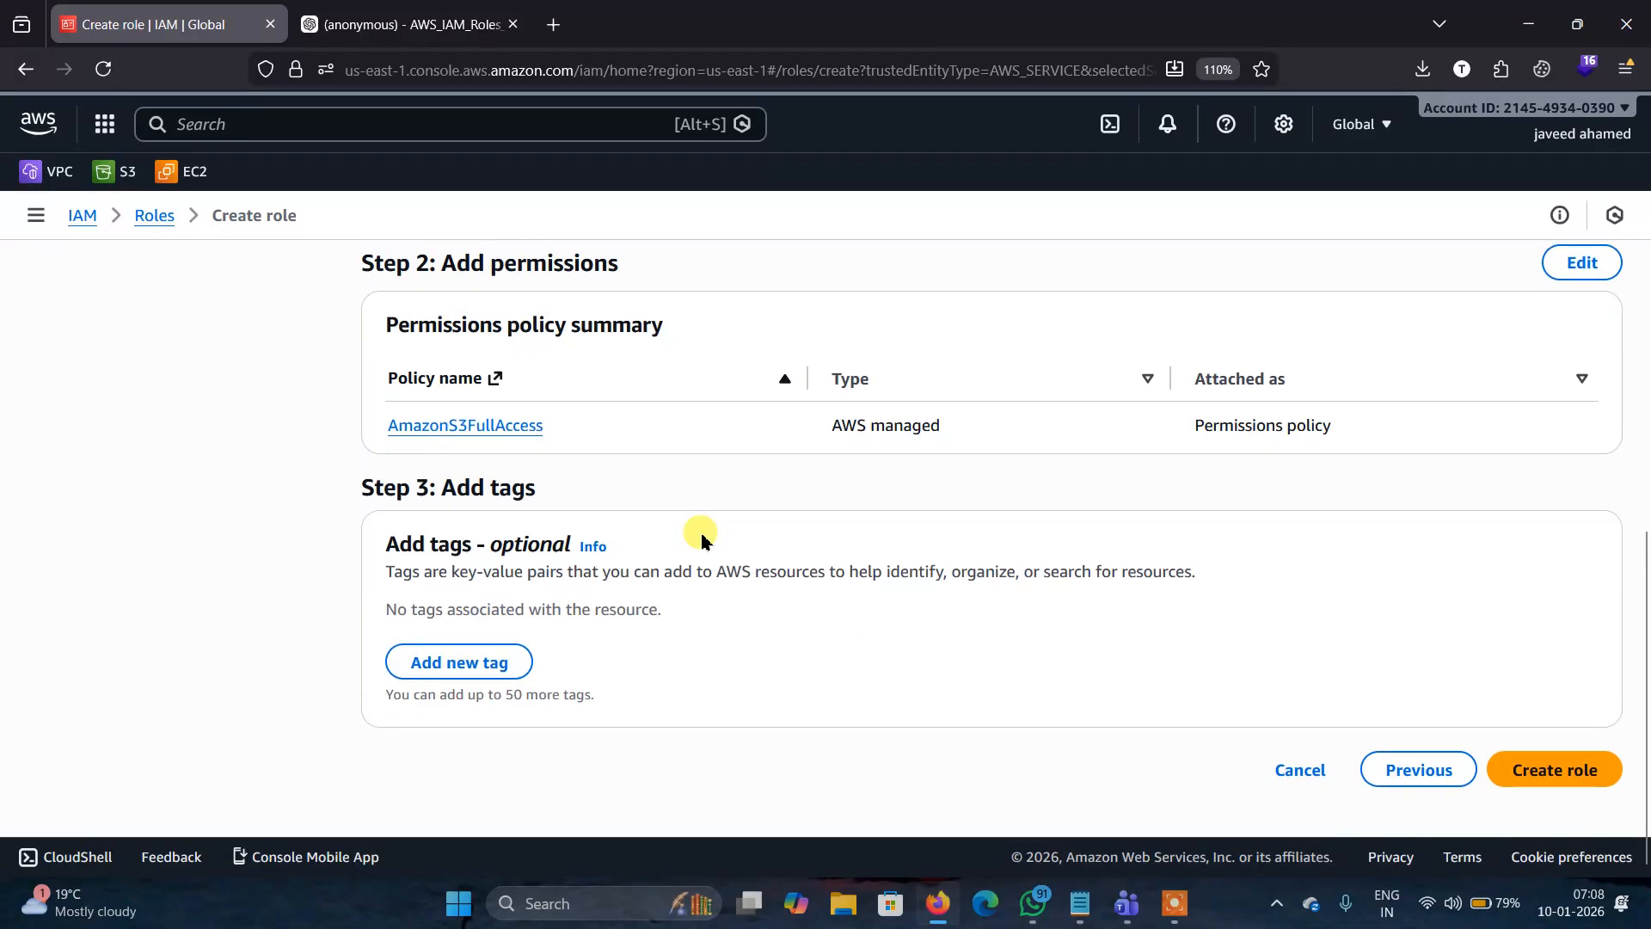
- Create the role, then return to EC2 and start launching a new instance
{"action": "left_click", "coordinate": [1545, 784]}
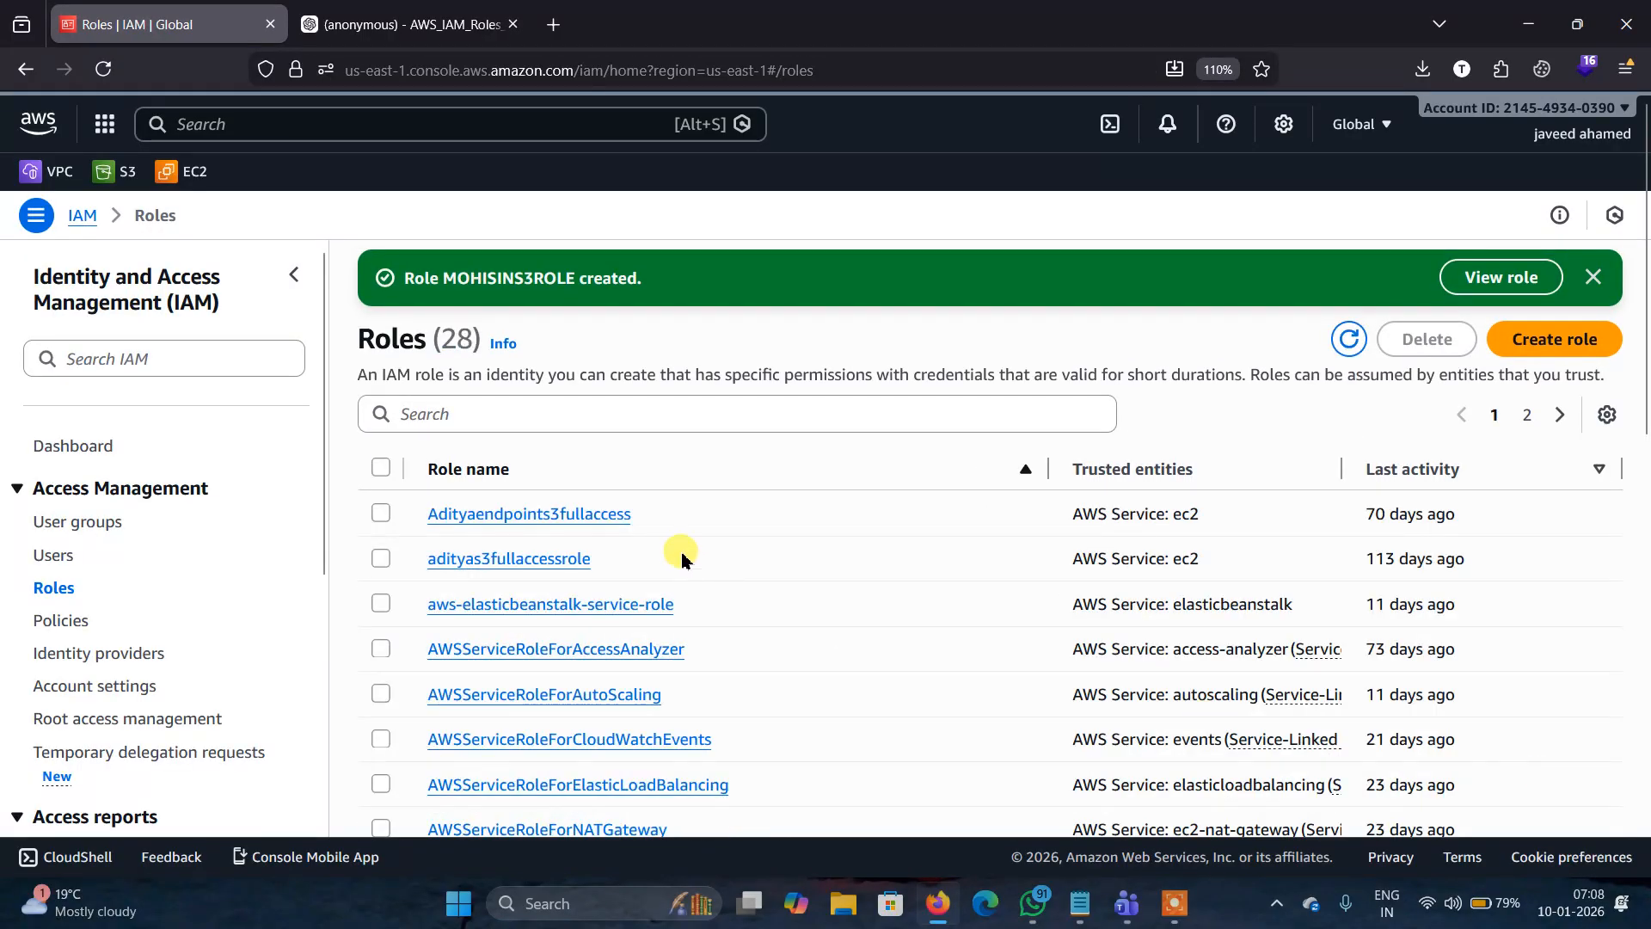
{"action": "left_click", "coordinate": [186, 177]}
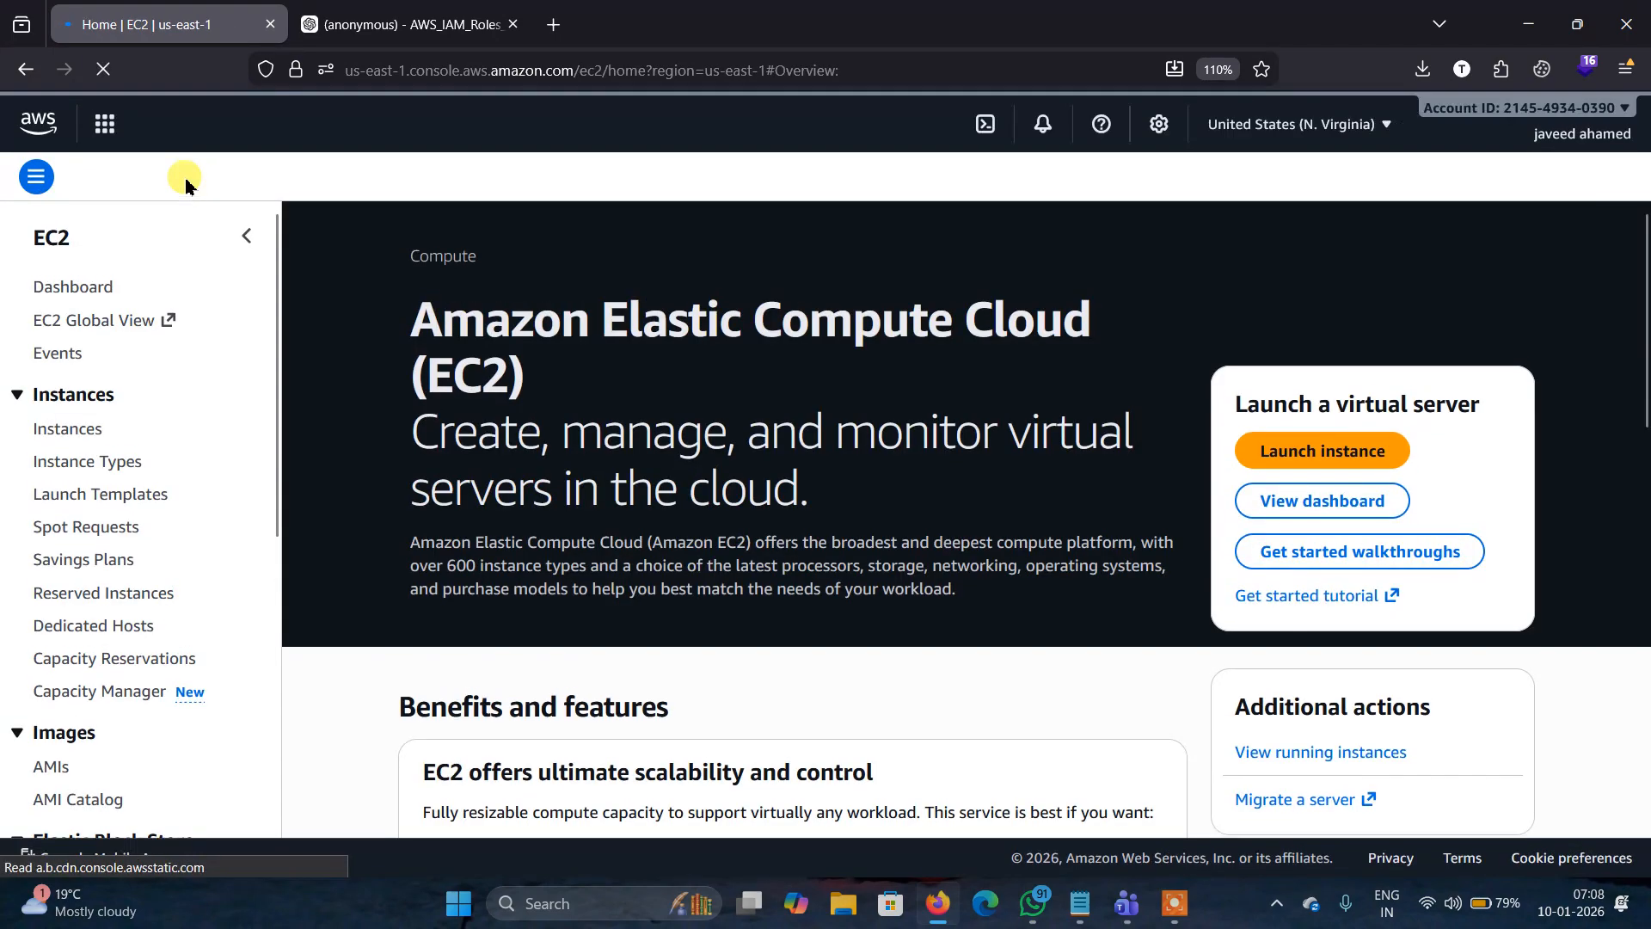
{"action": "left_click", "coordinate": [1287, 449]}
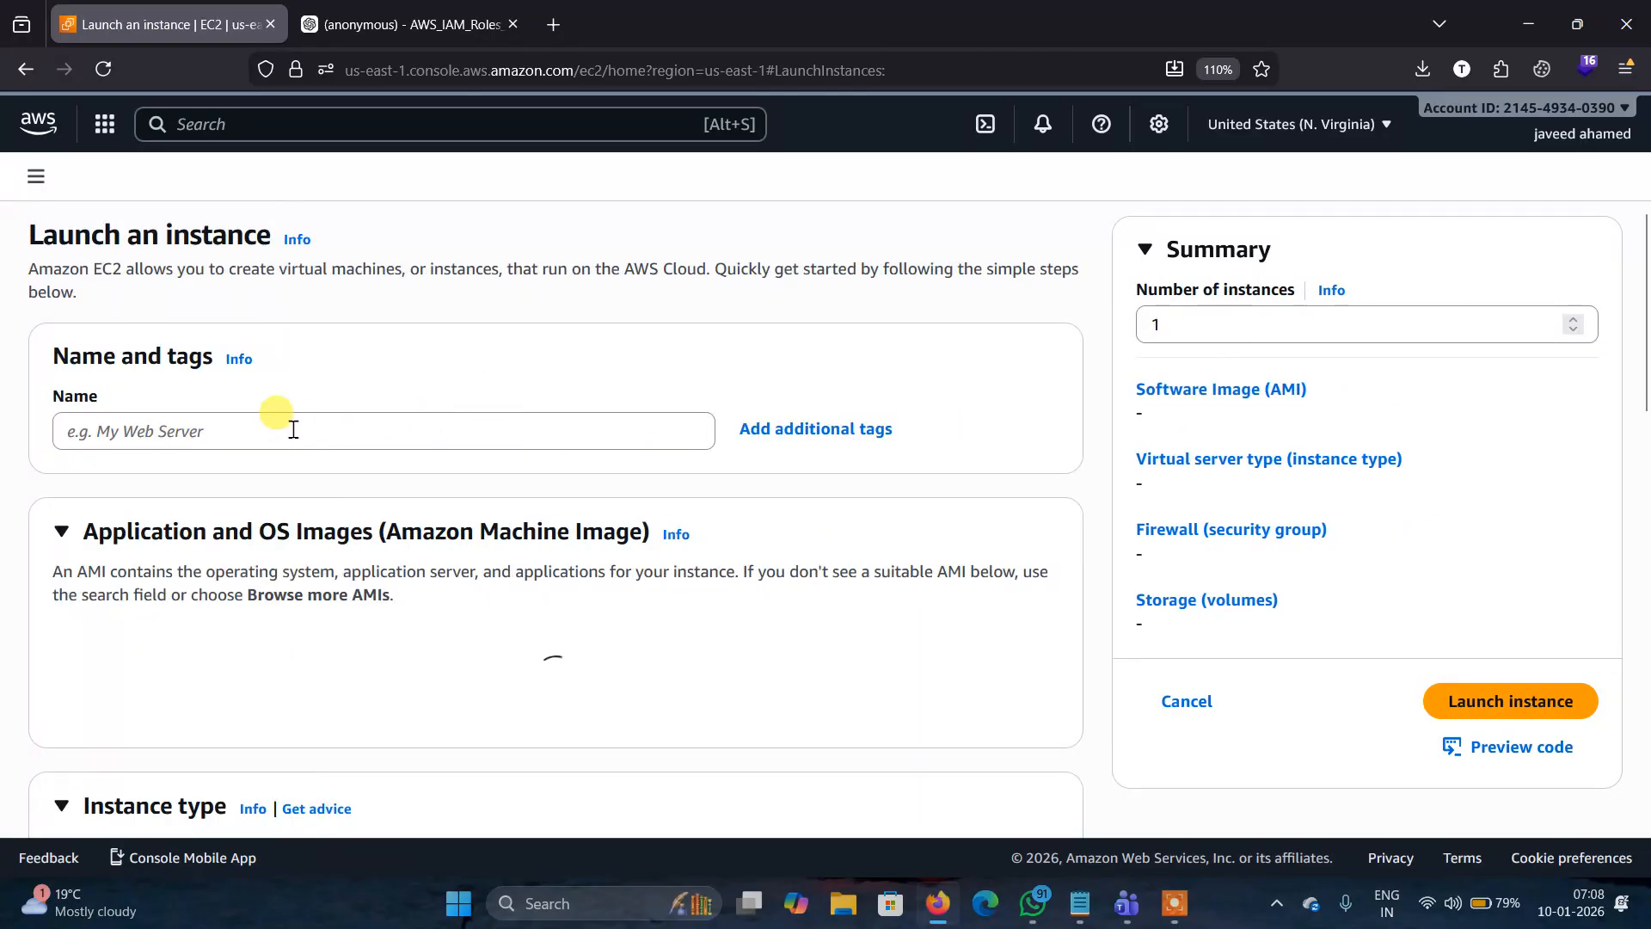
- Name the instance EC2WITHROLE and set the number of instances to 2
{"action": "left_click", "coordinate": [293, 429]}
{"action": "type", "text": "E"}
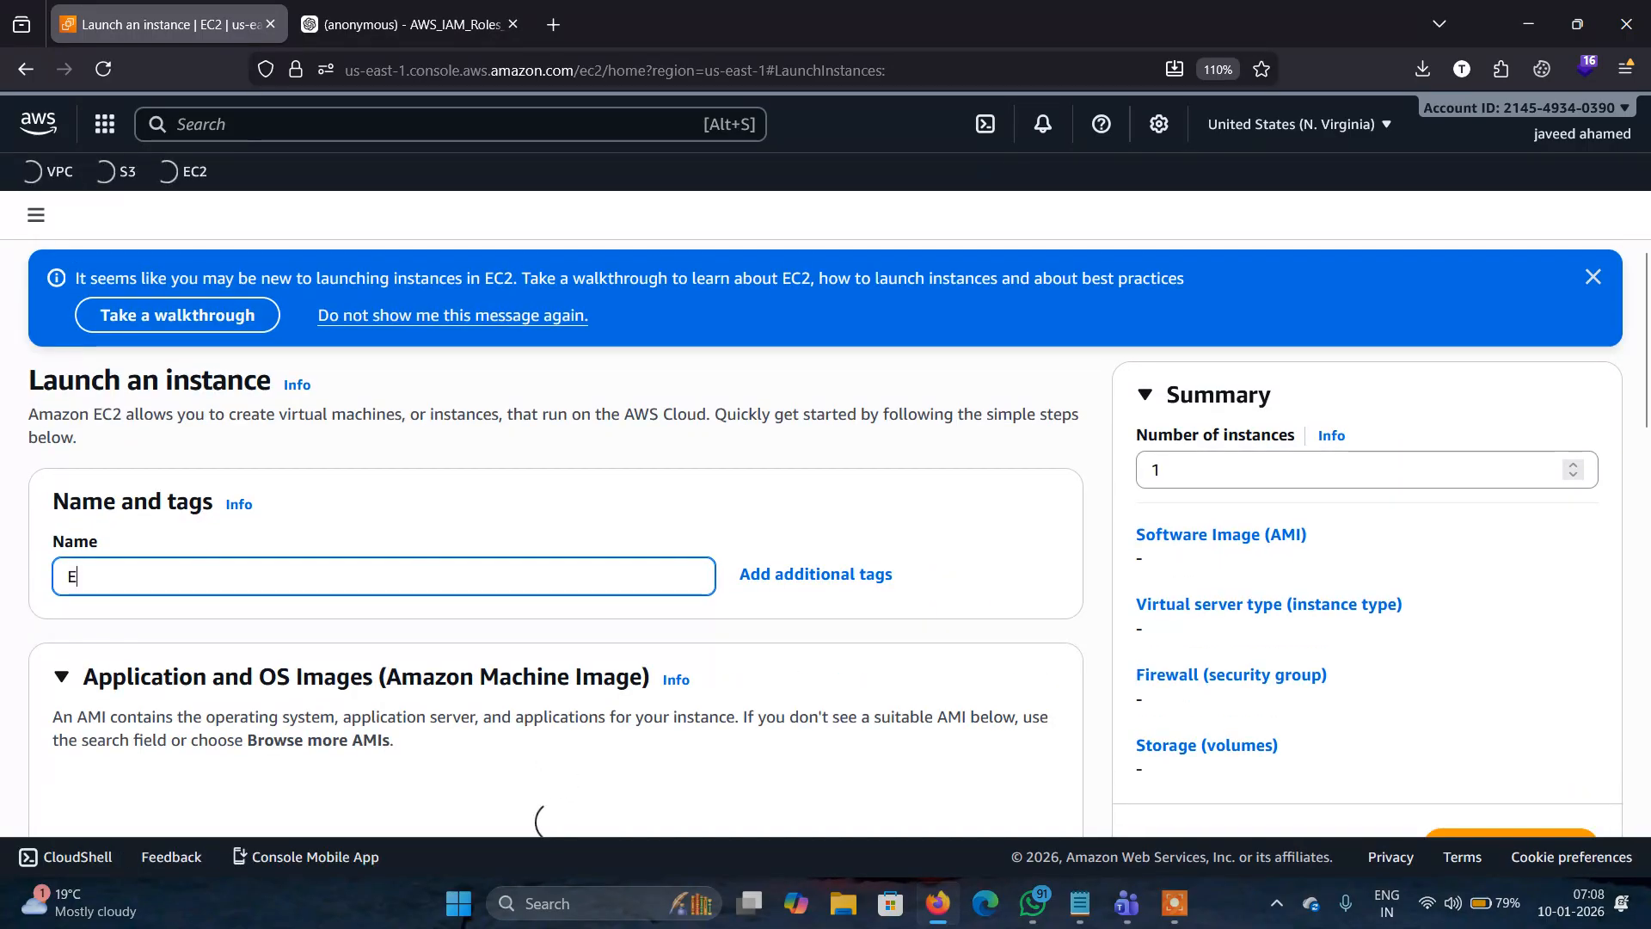
{"action": "type", "text": "C2"}
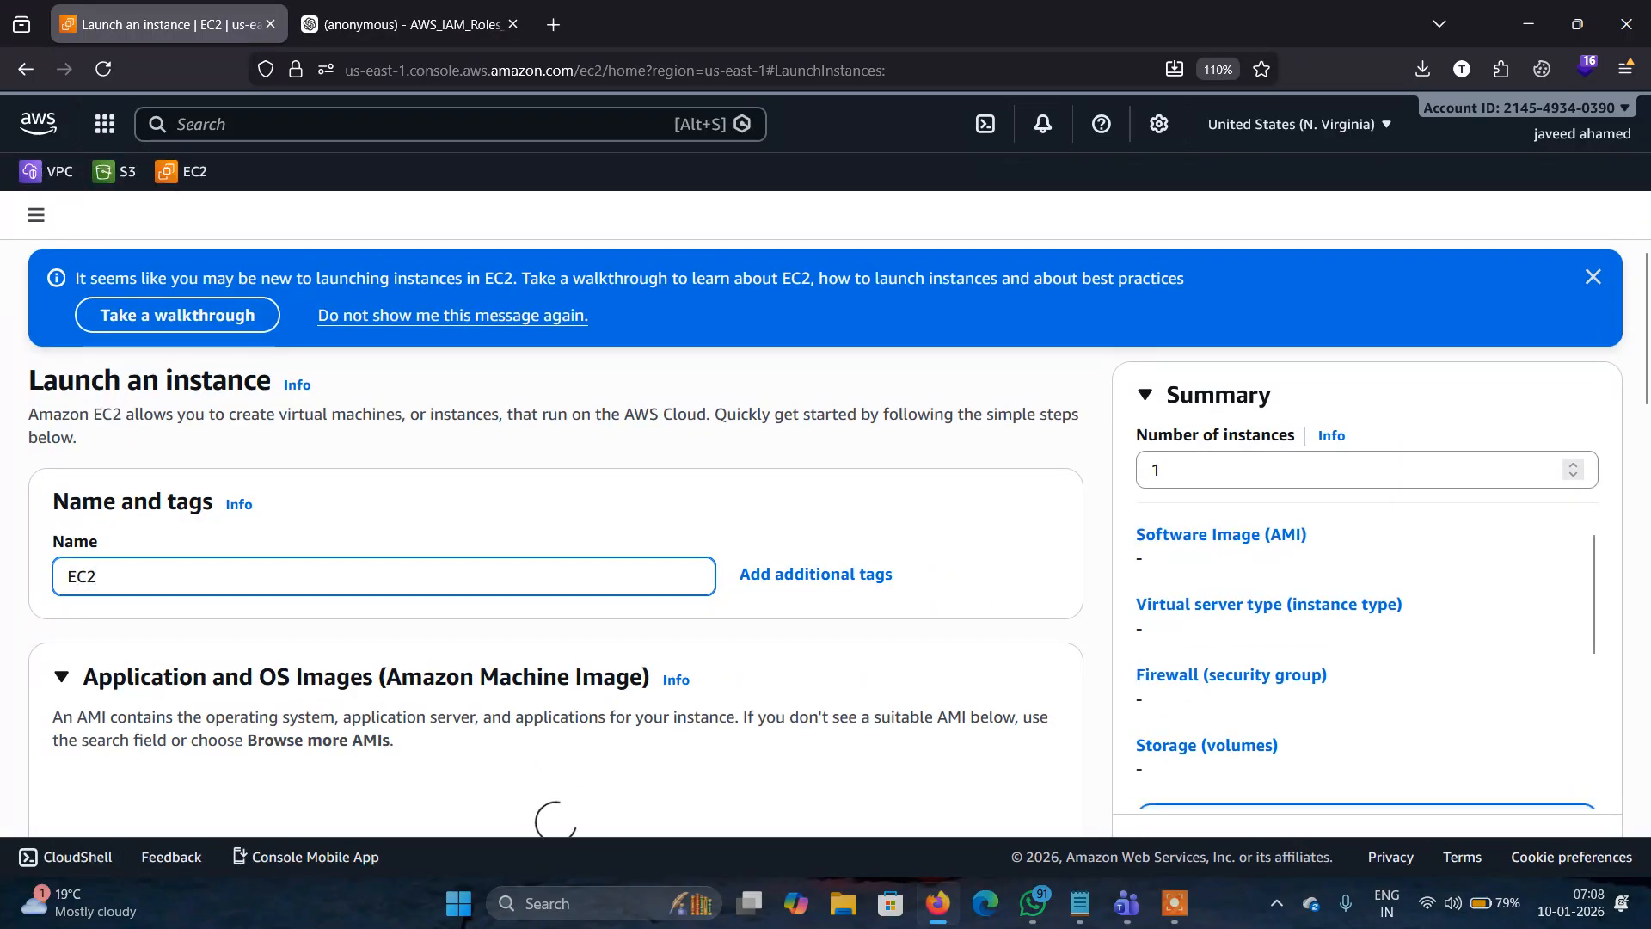
{"action": "type", "text": "WITHROLE"}
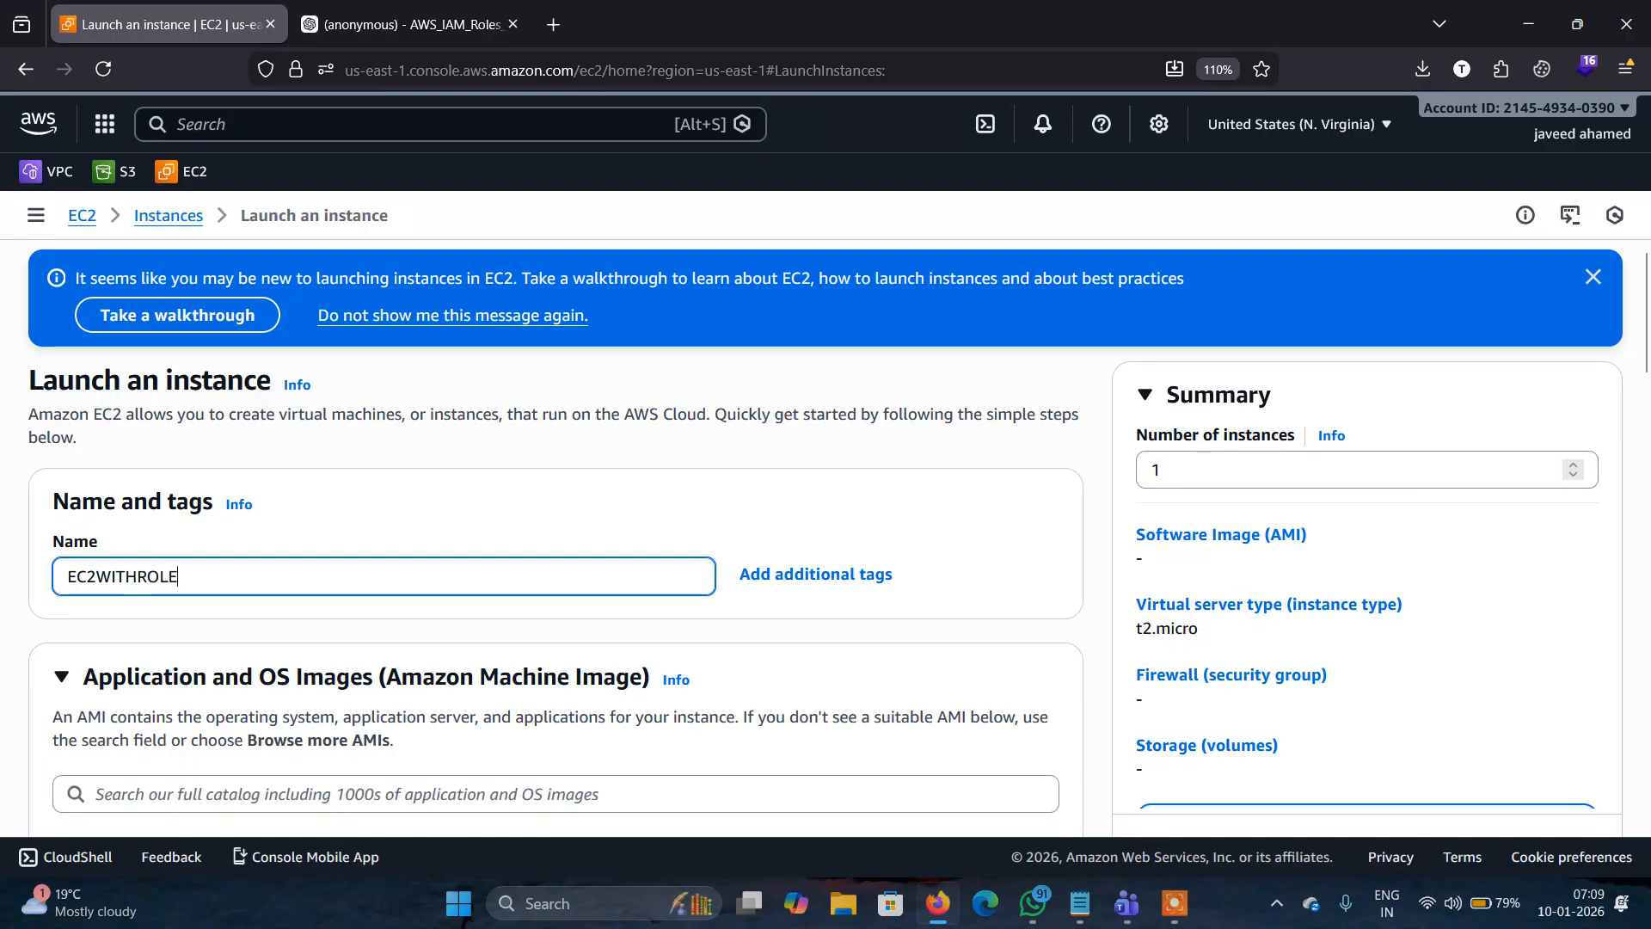
{"action": "scroll", "coordinate": [555, 534], "scroll_direction": "down", "scroll_amount": 3}
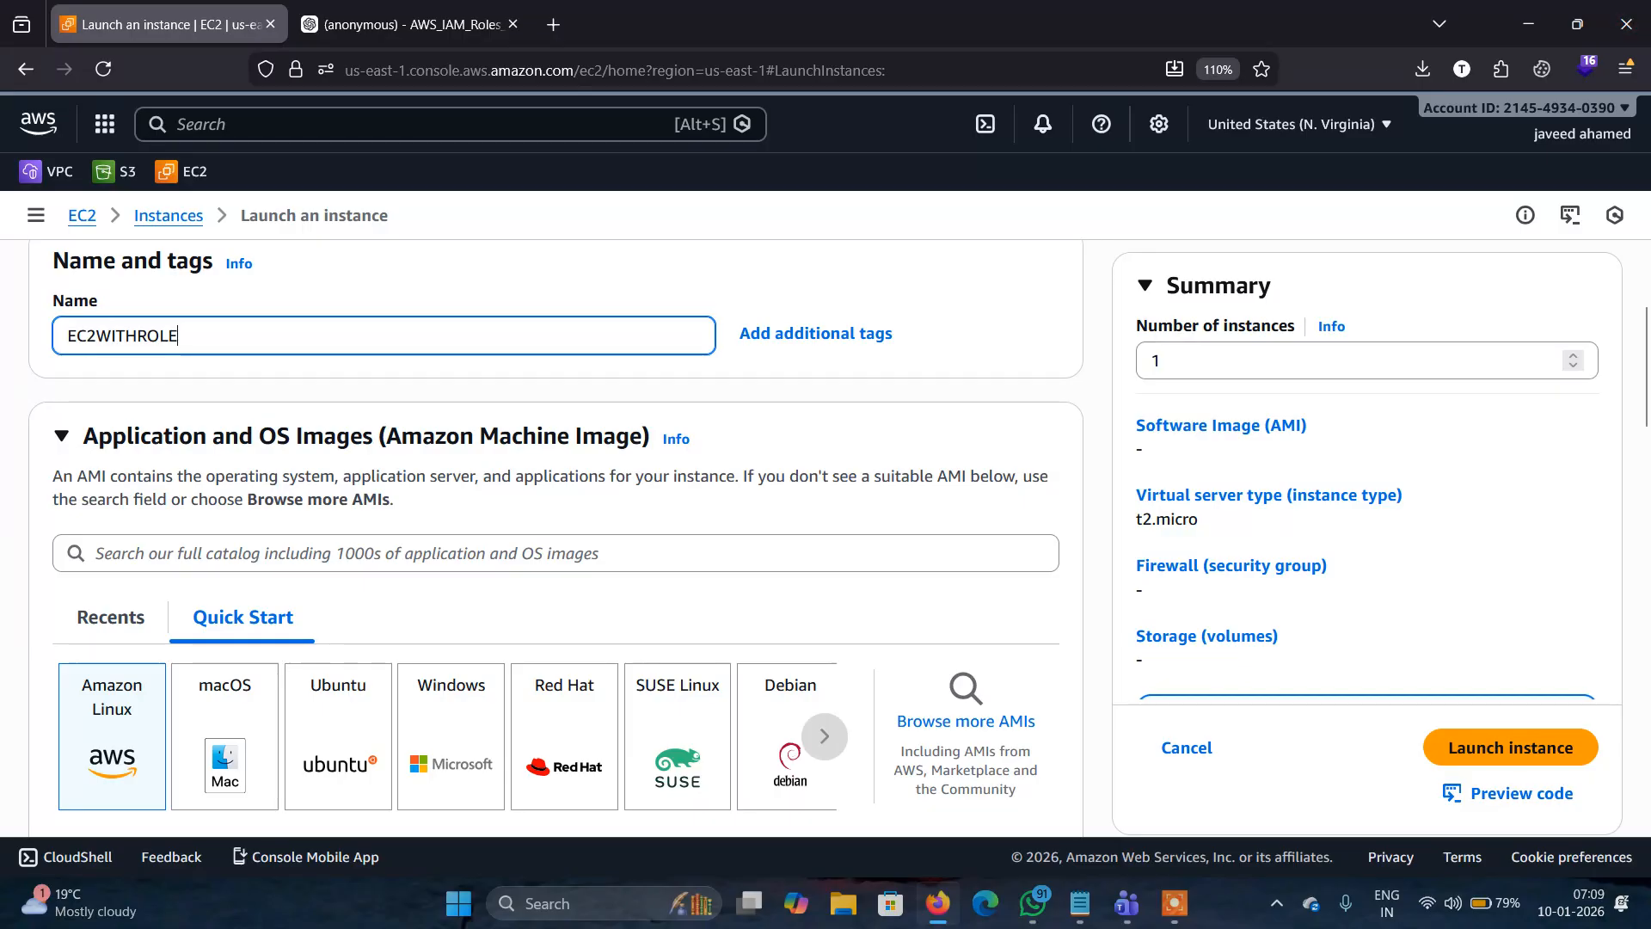
{"action": "left_click", "coordinate": [1178, 359]}
{"action": "key", "text": "BackSpace"}
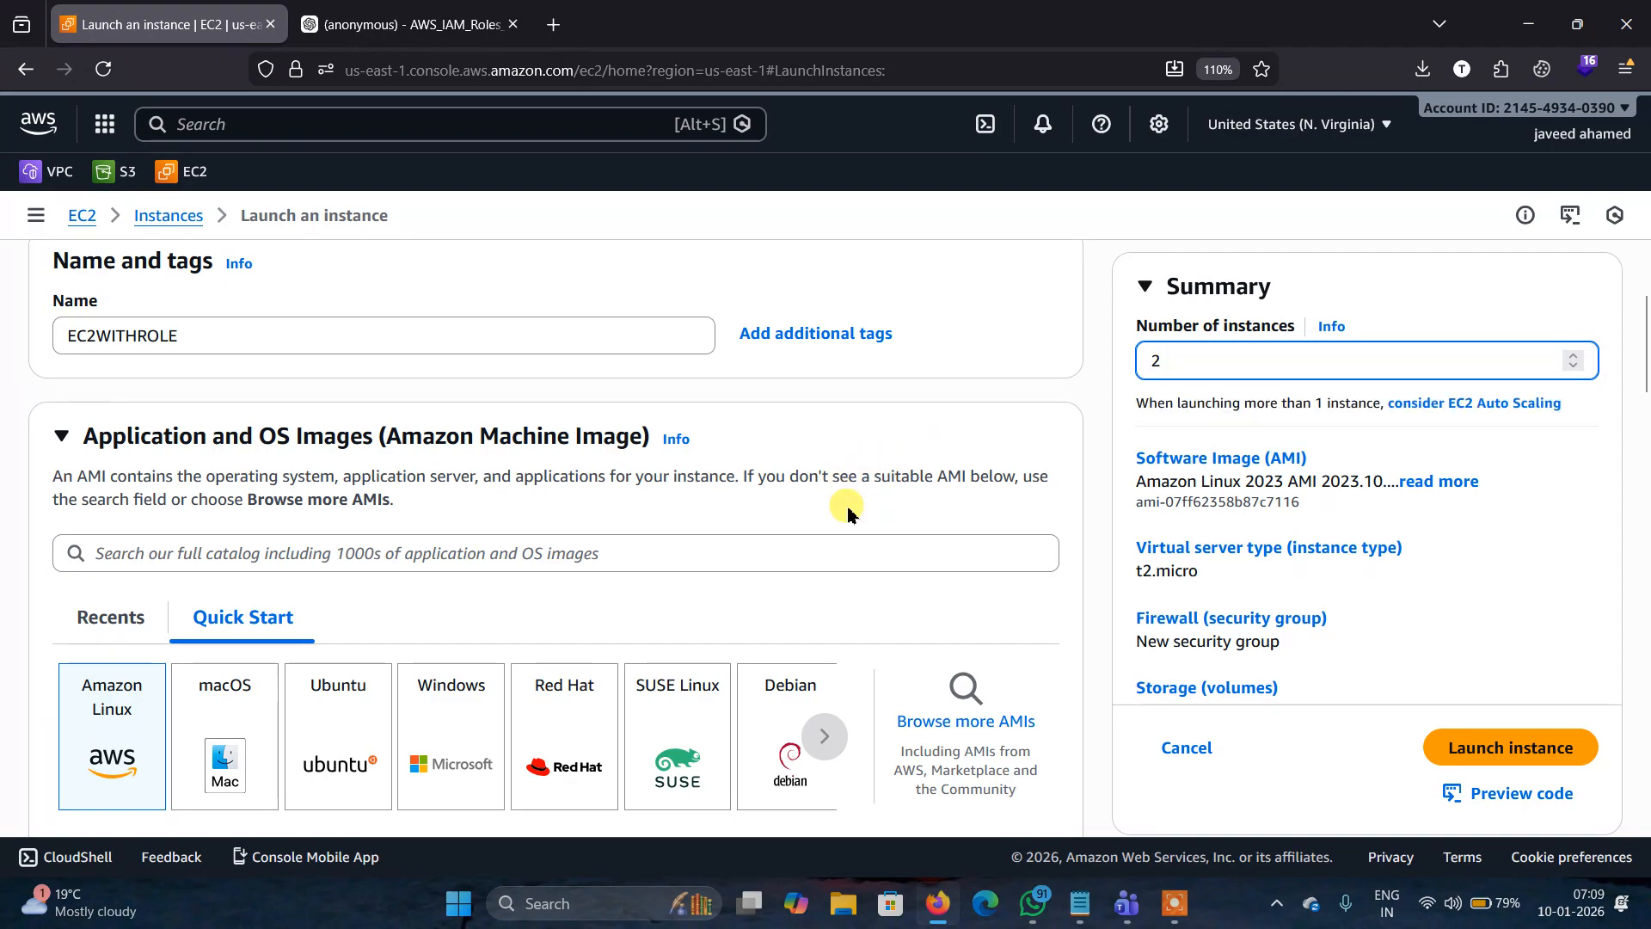
{"action": "scroll", "coordinate": [845, 510], "scroll_direction": "down", "scroll_amount": 10}
{"action": "scroll", "coordinate": [848, 513], "scroll_direction": "down", "scroll_amount": 5}
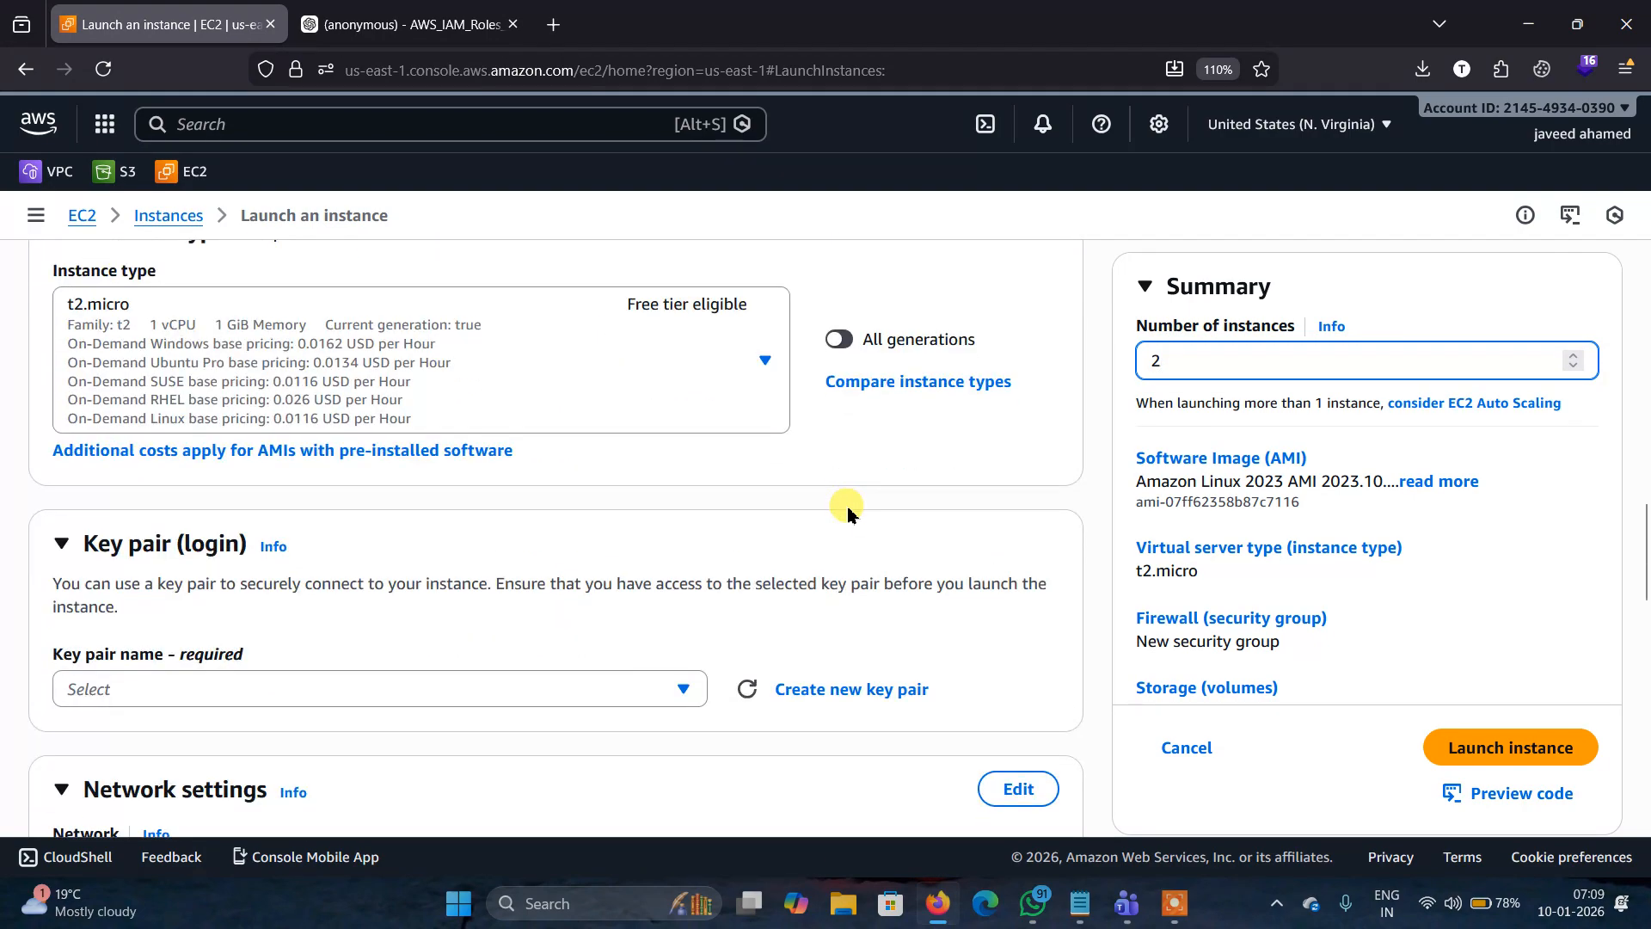
- Select the existing login key pair and launch the t2.micro instances
{"action": "left_click", "coordinate": [687, 443]}
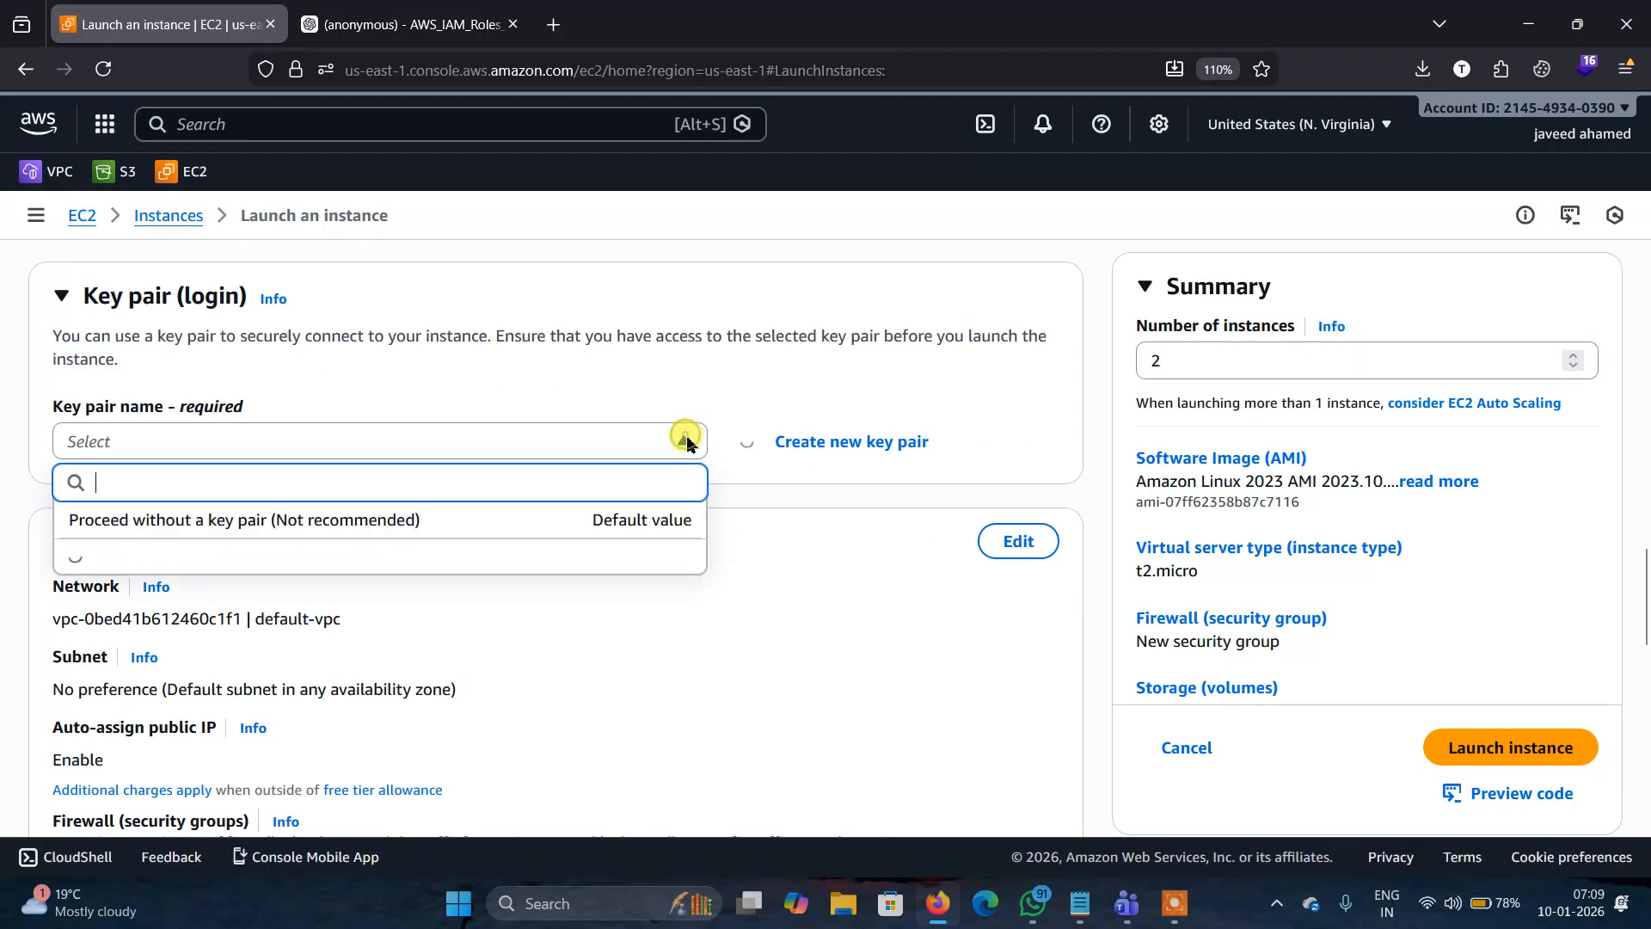
{"action": "type", "text": "JA"}
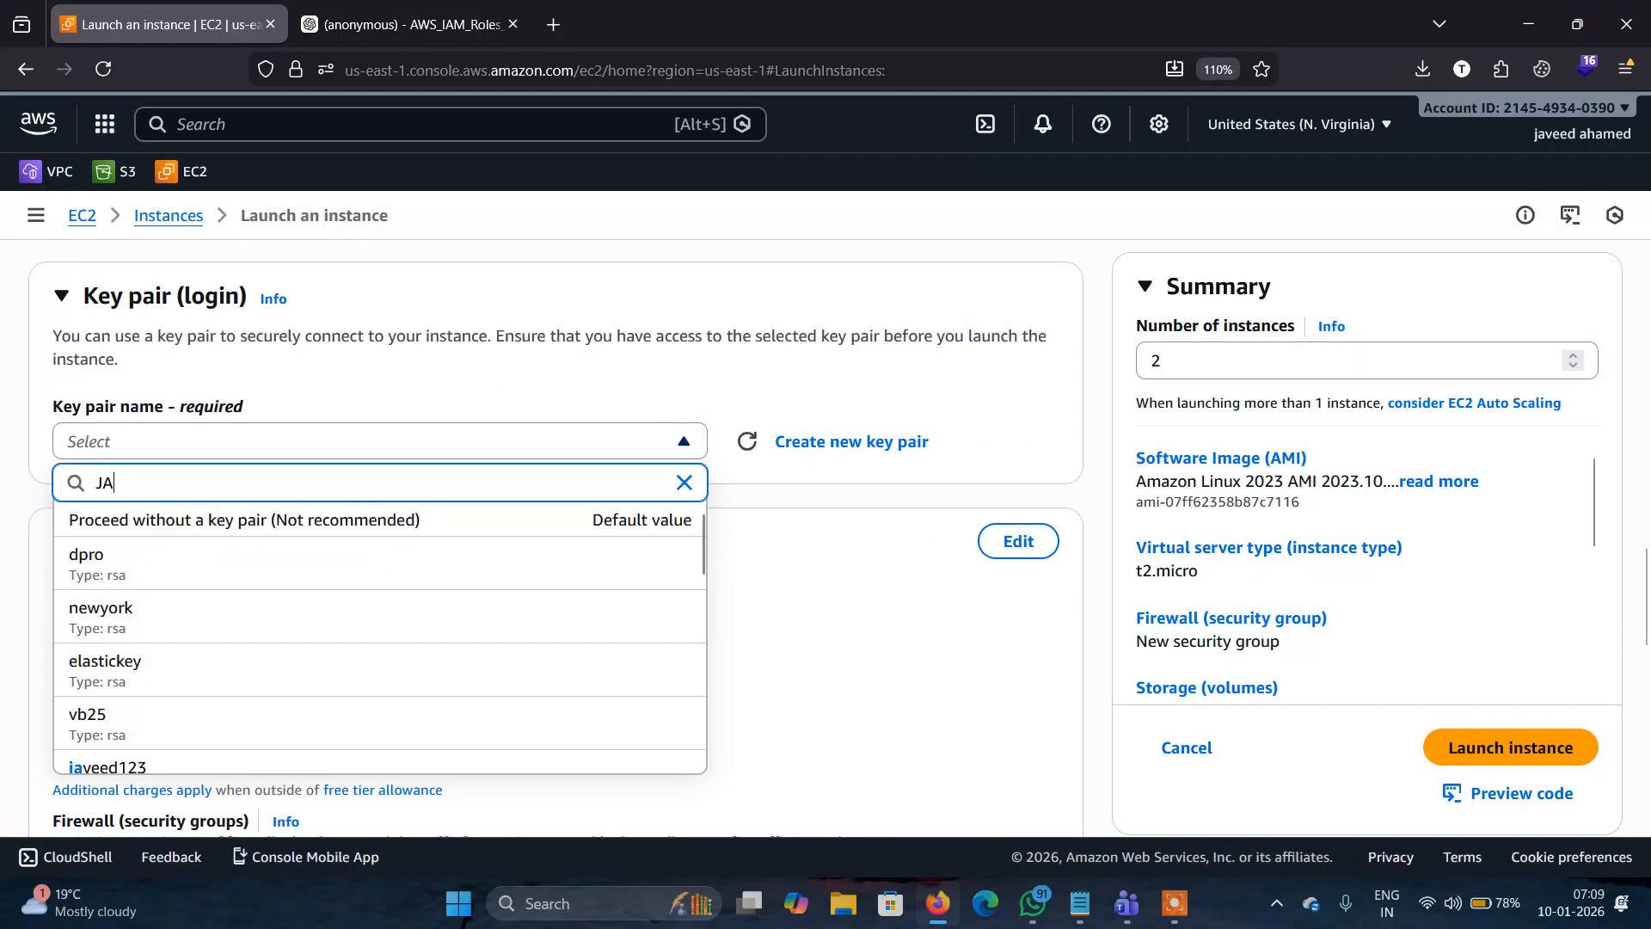
{"action": "type", "text": "VEE"}
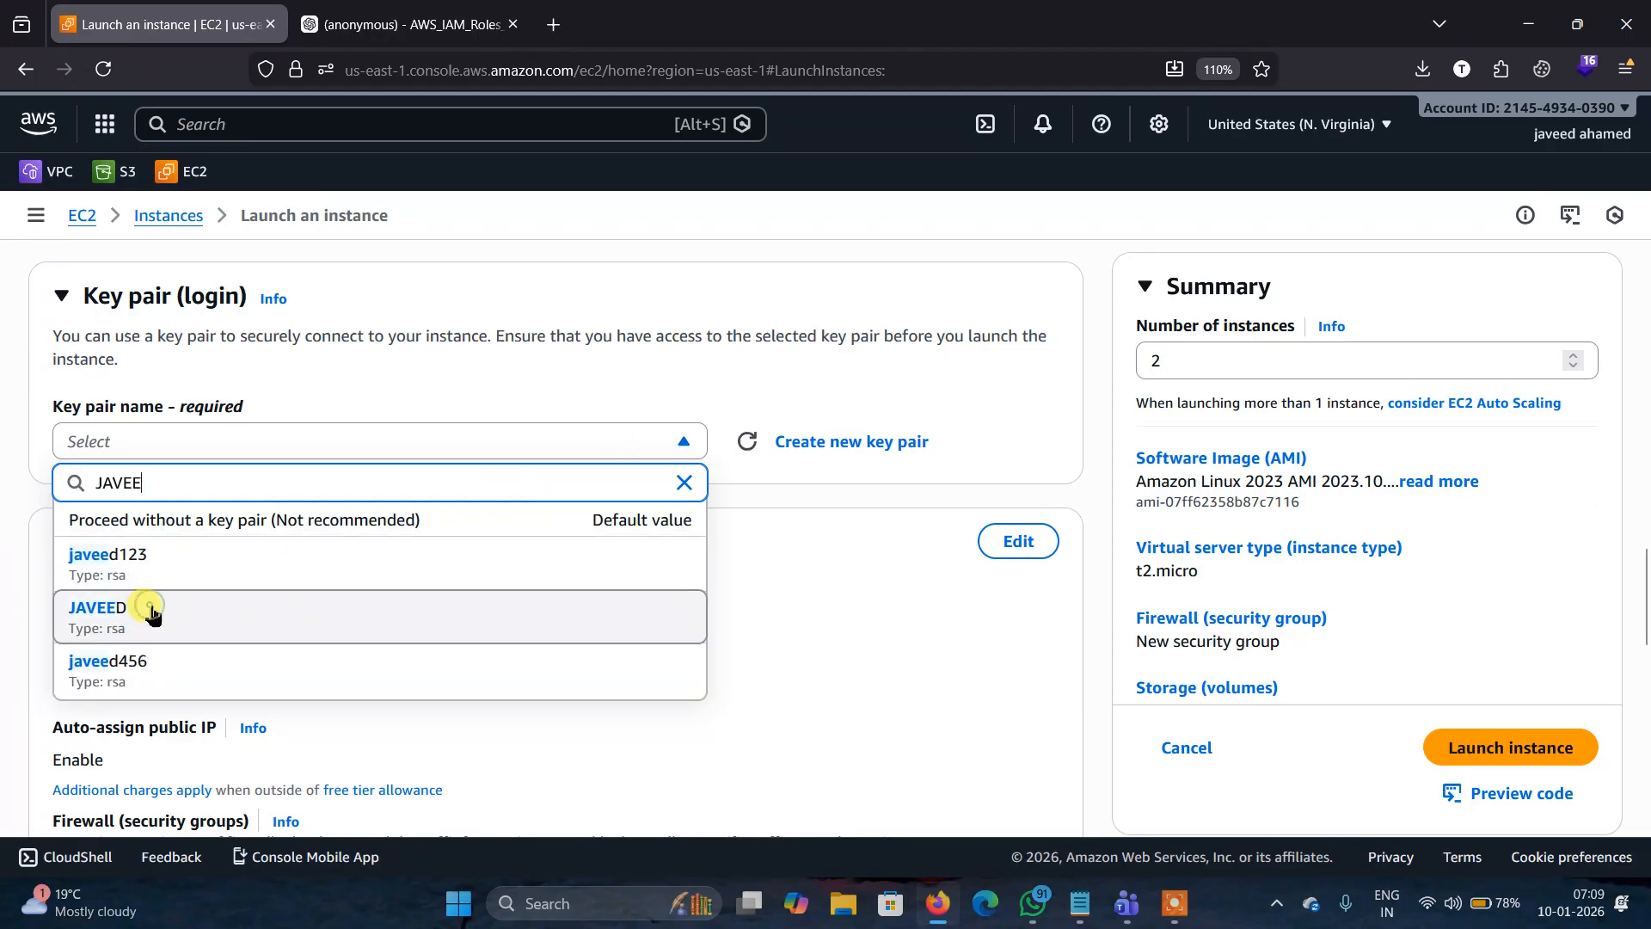
{"action": "left_click", "coordinate": [151, 610]}
{"action": "scroll", "coordinate": [571, 571], "scroll_direction": "down", "scroll_amount": 2}
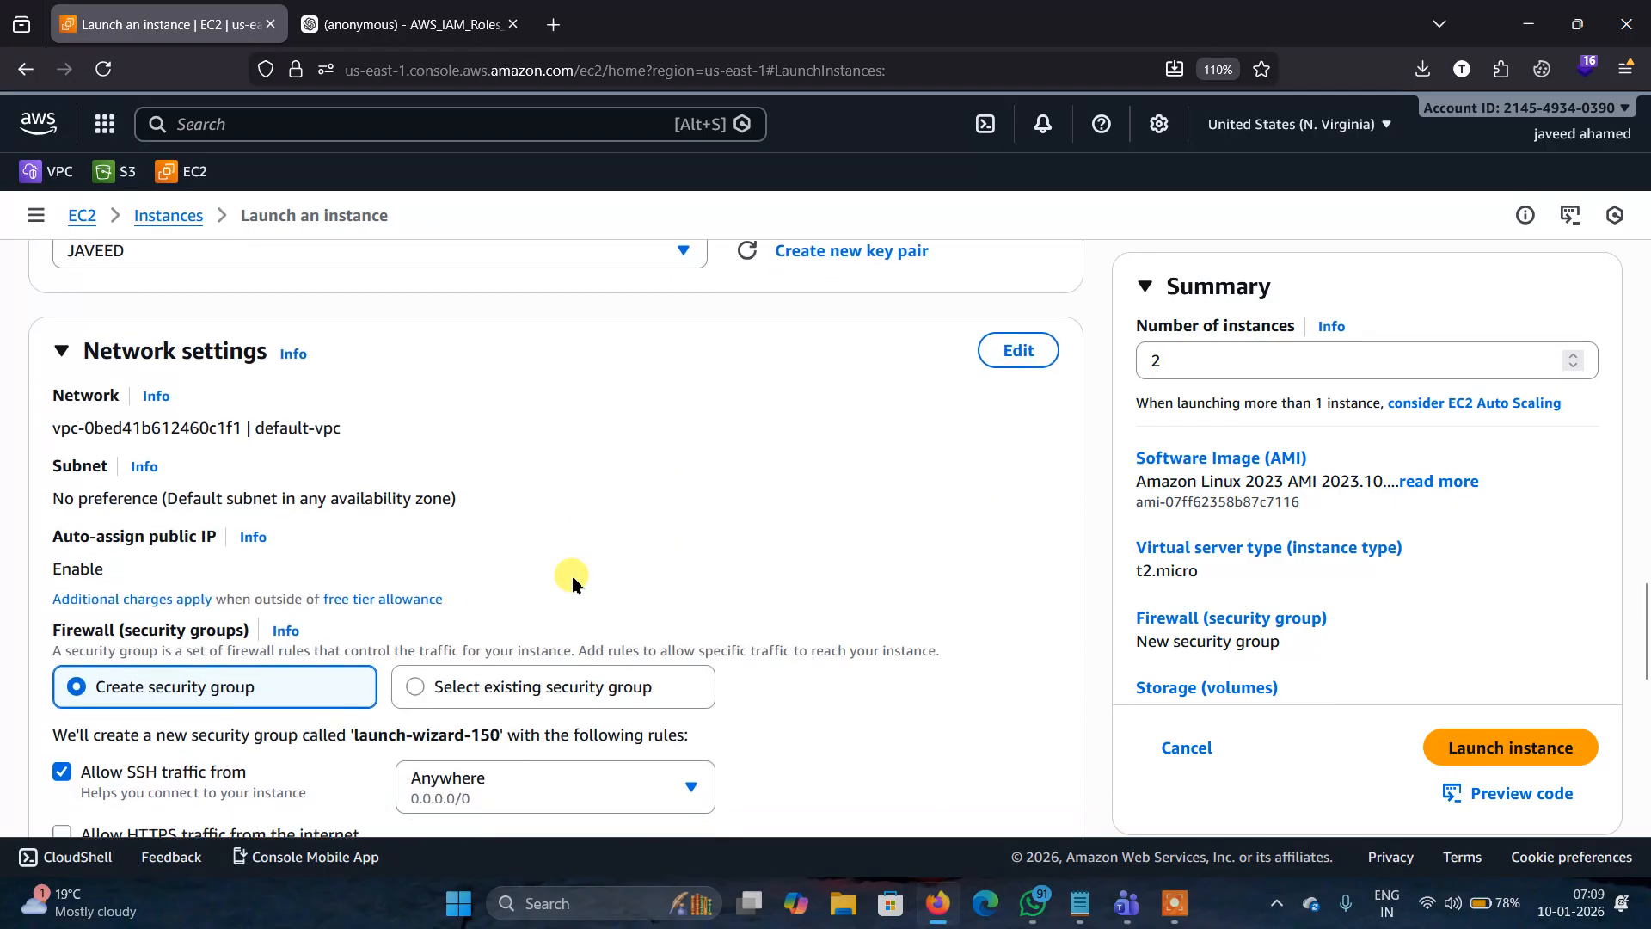
{"action": "scroll", "coordinate": [573, 583], "scroll_direction": "down", "scroll_amount": 3}
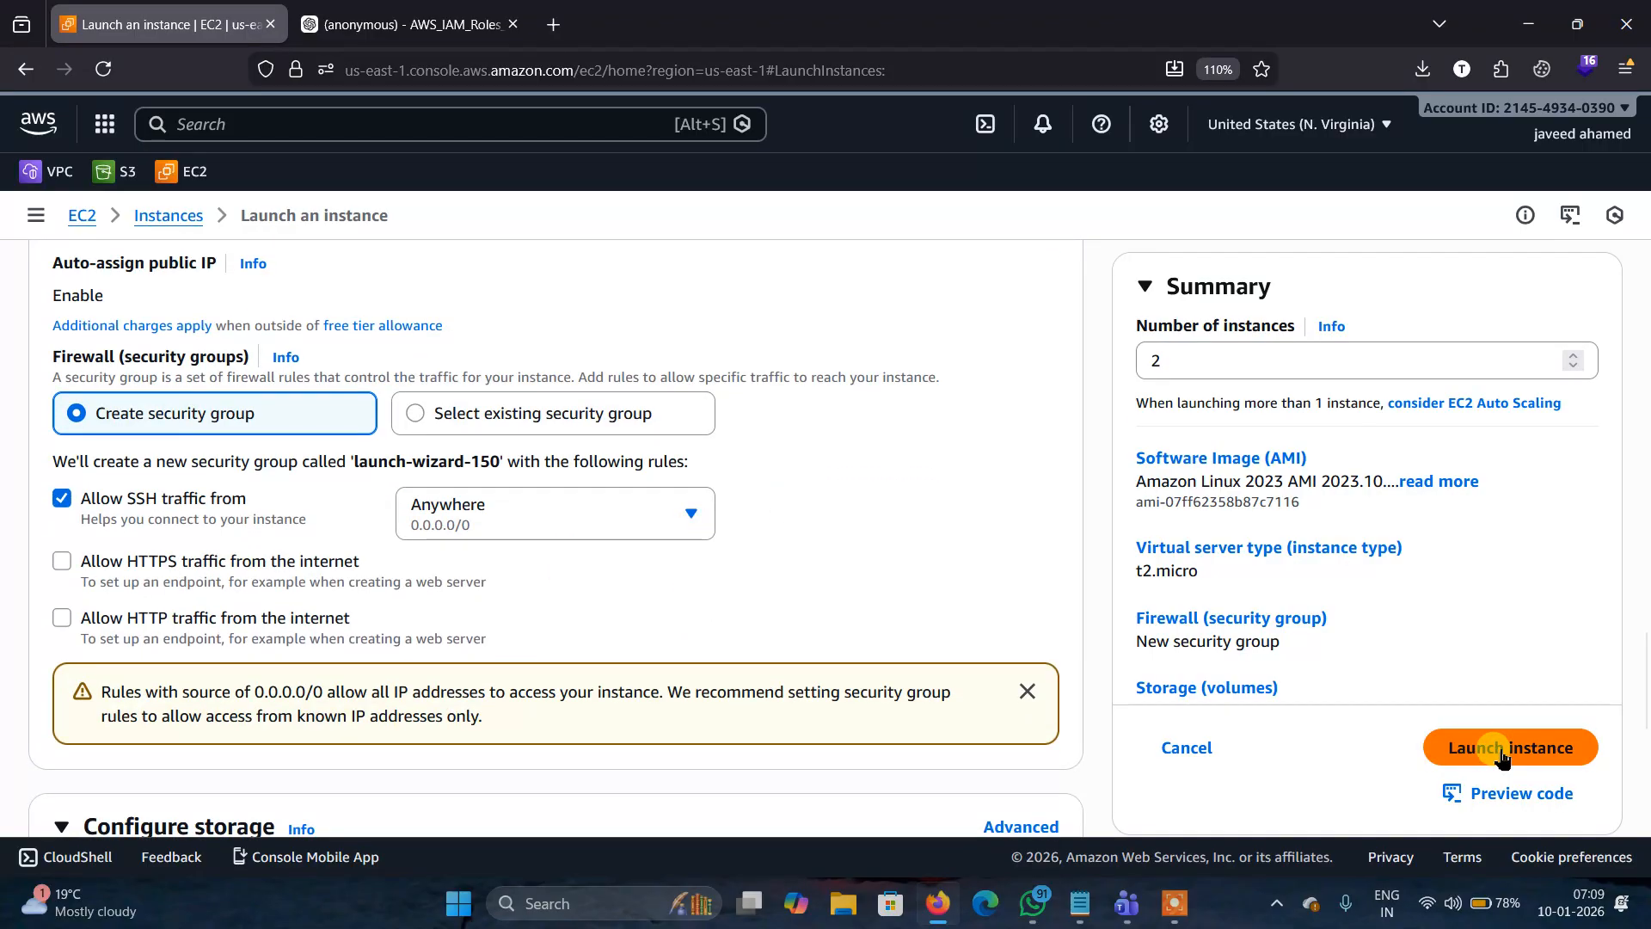
{"action": "left_click", "coordinate": [1501, 749]}
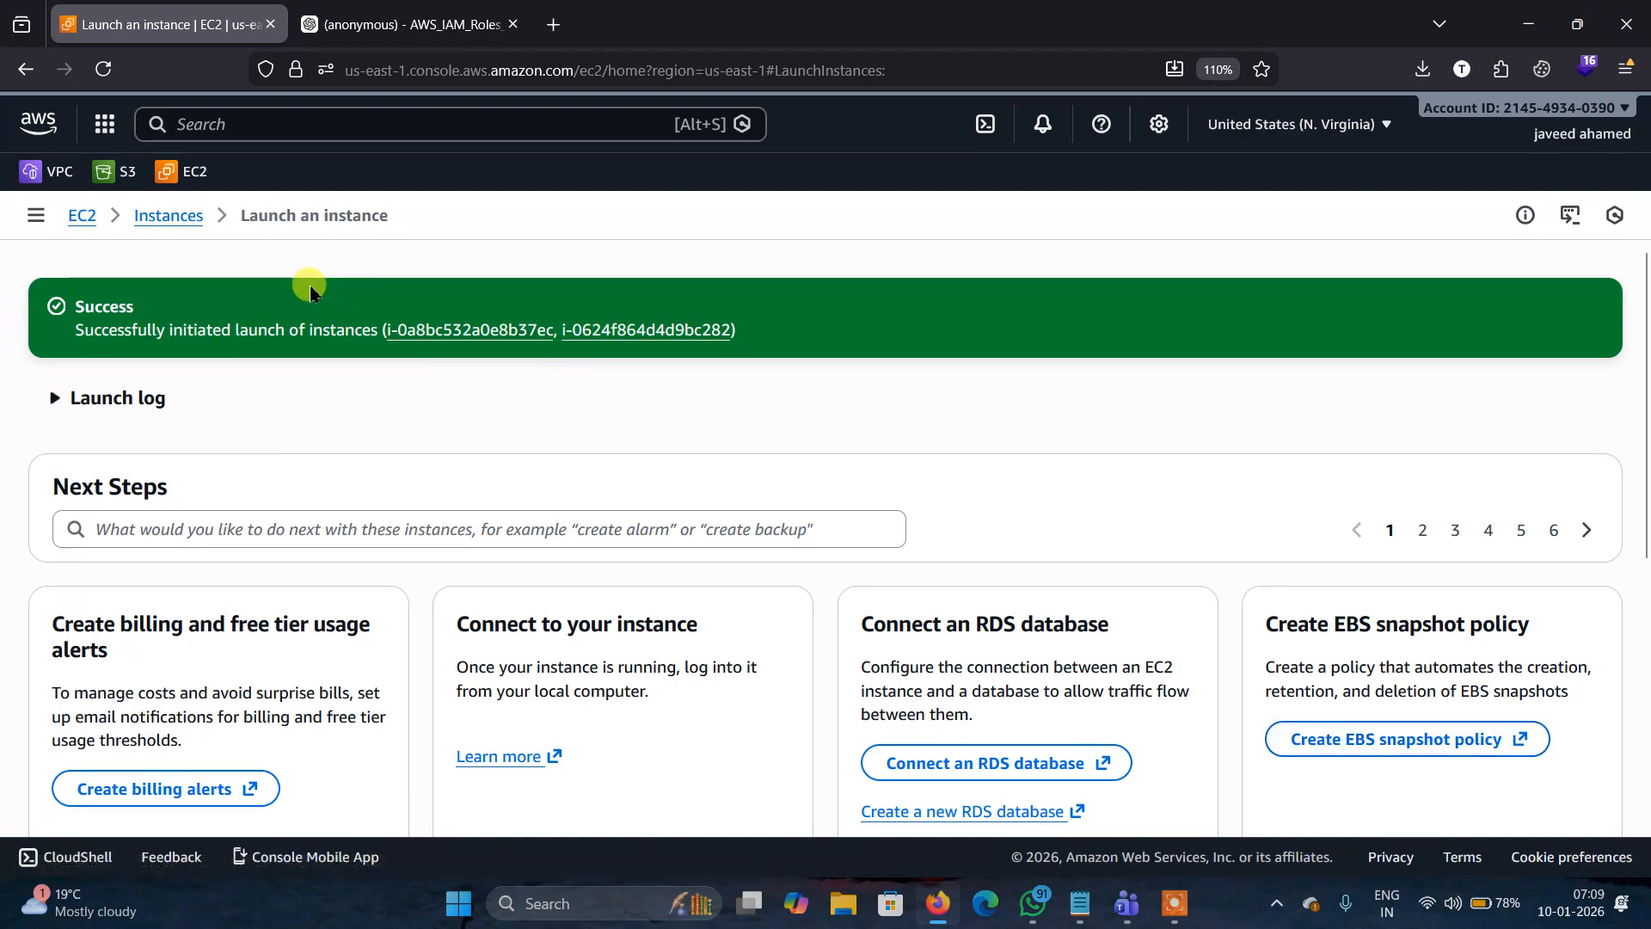
- In the instances list, rename the second instance from EC2WITHROLE to EC2WITHOUTROLE
{"action": "left_click", "coordinate": [146, 217]}
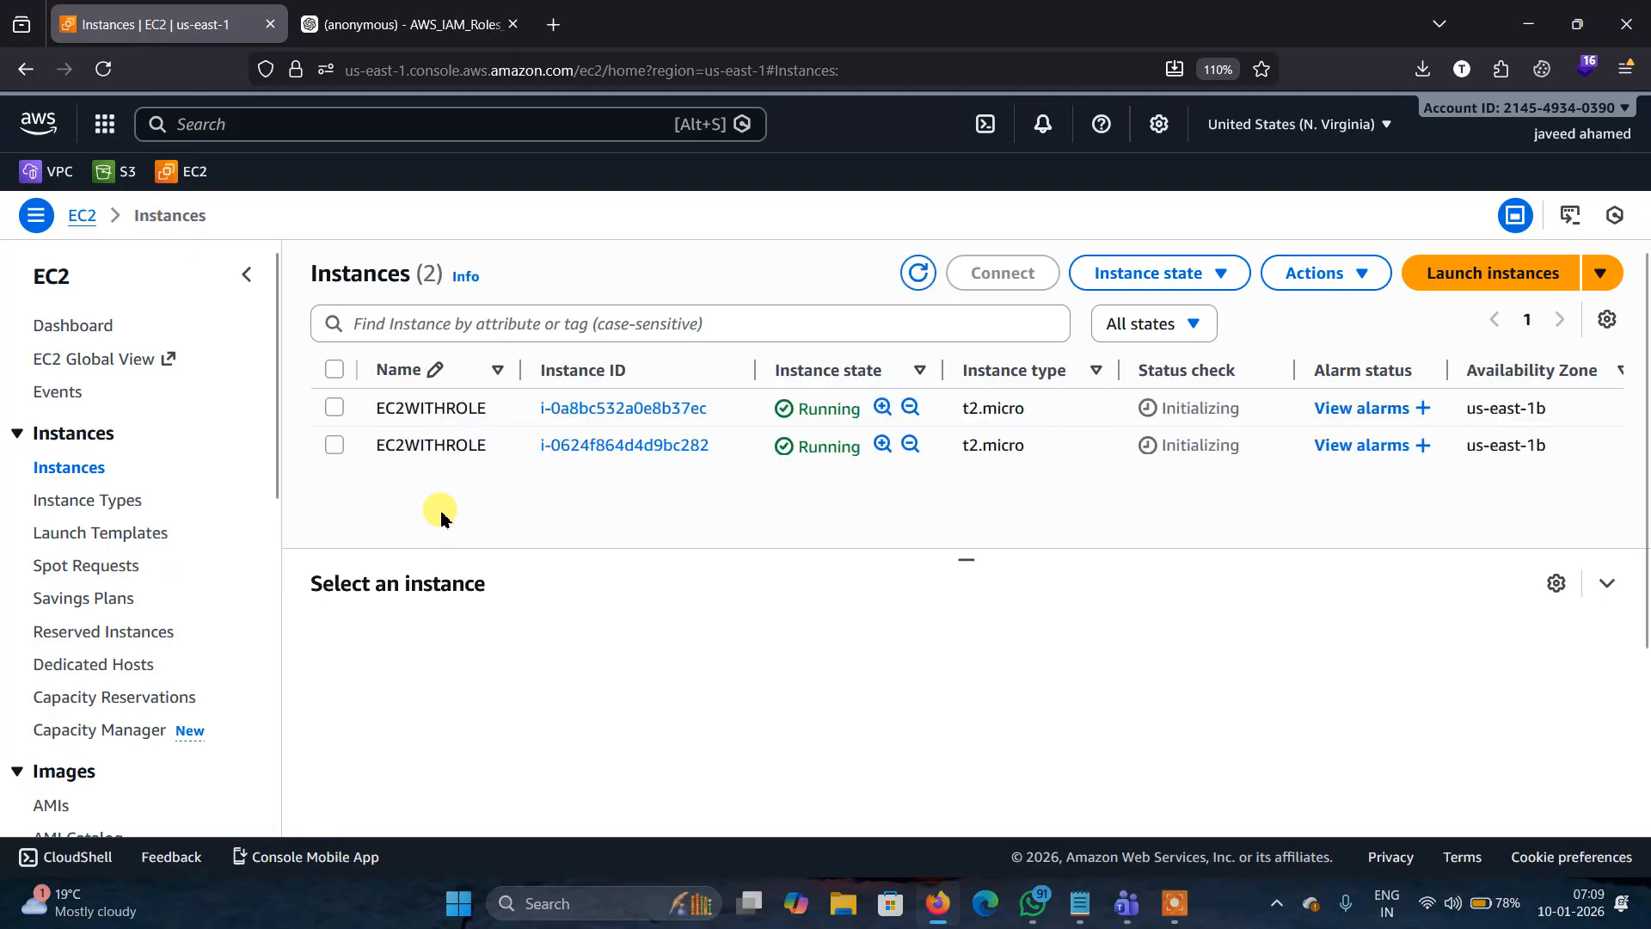
{"action": "left_click", "coordinate": [496, 446]}
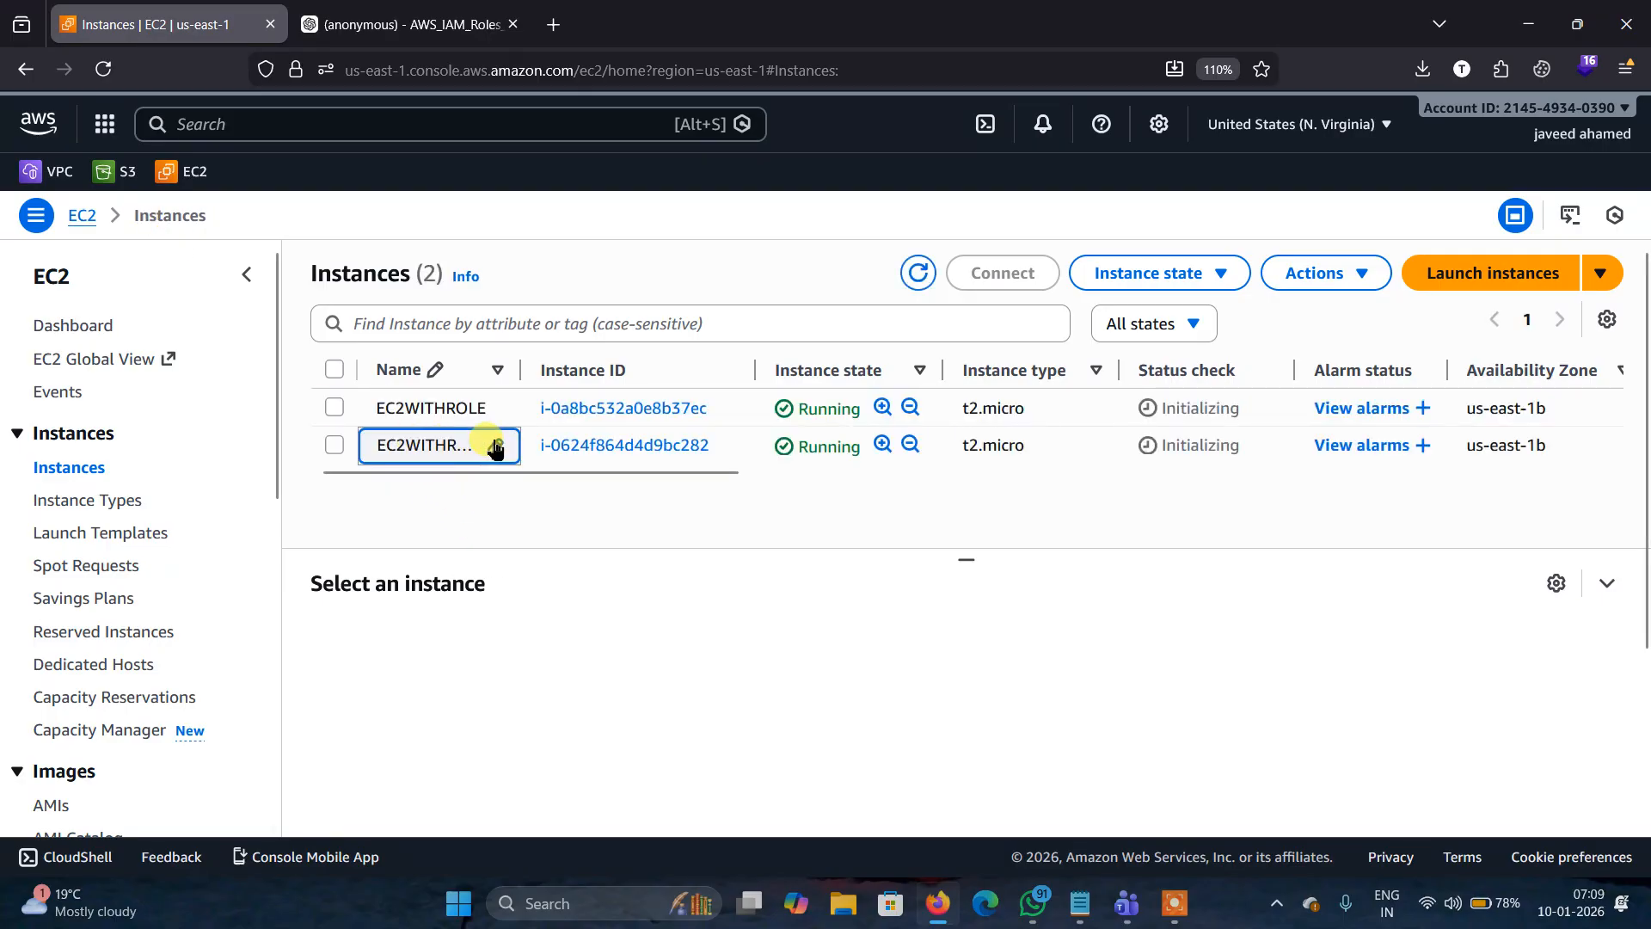
{"action": "left_click", "coordinate": [496, 445]}
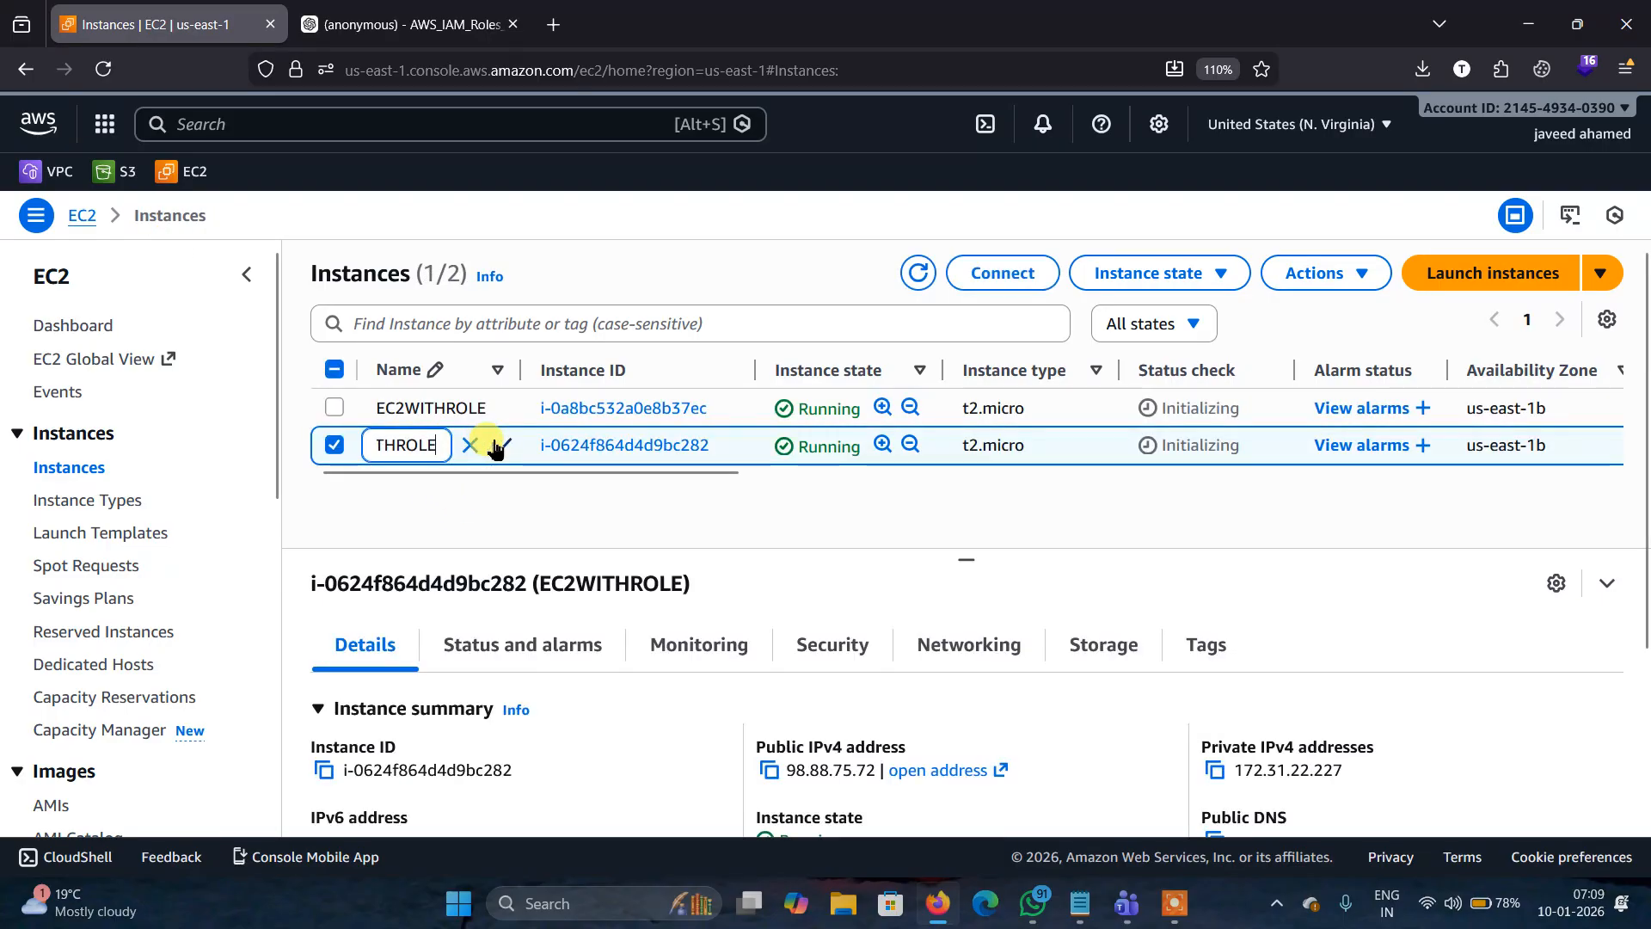
{"action": "left_click", "coordinate": [420, 444]}
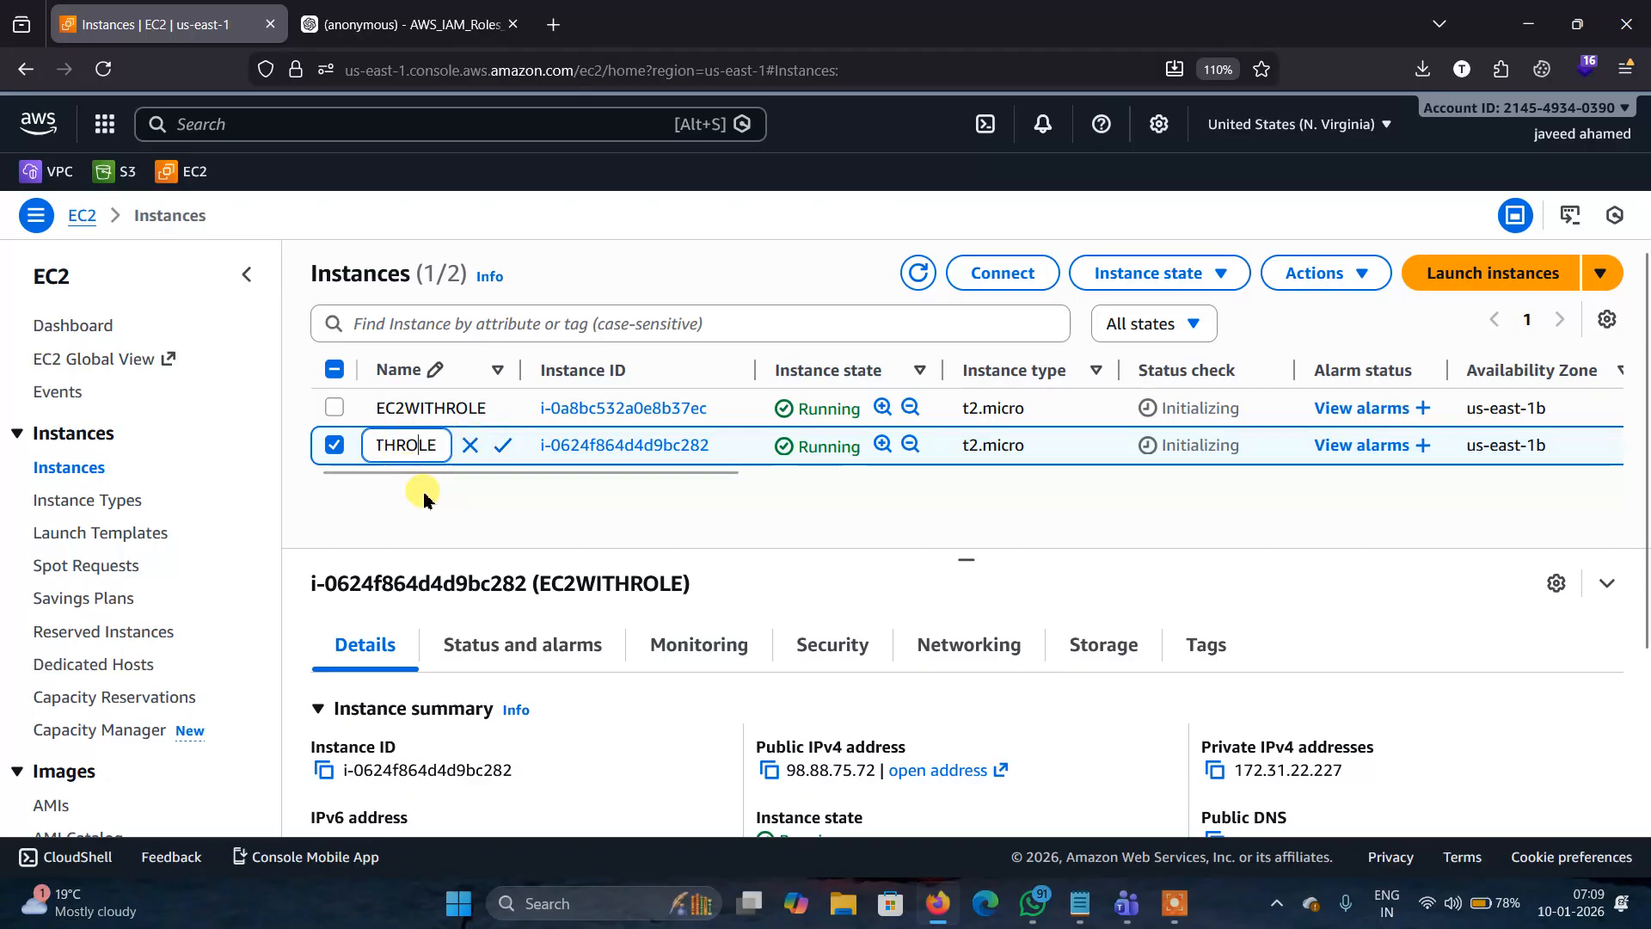
{"action": "left_click", "coordinate": [396, 443]}
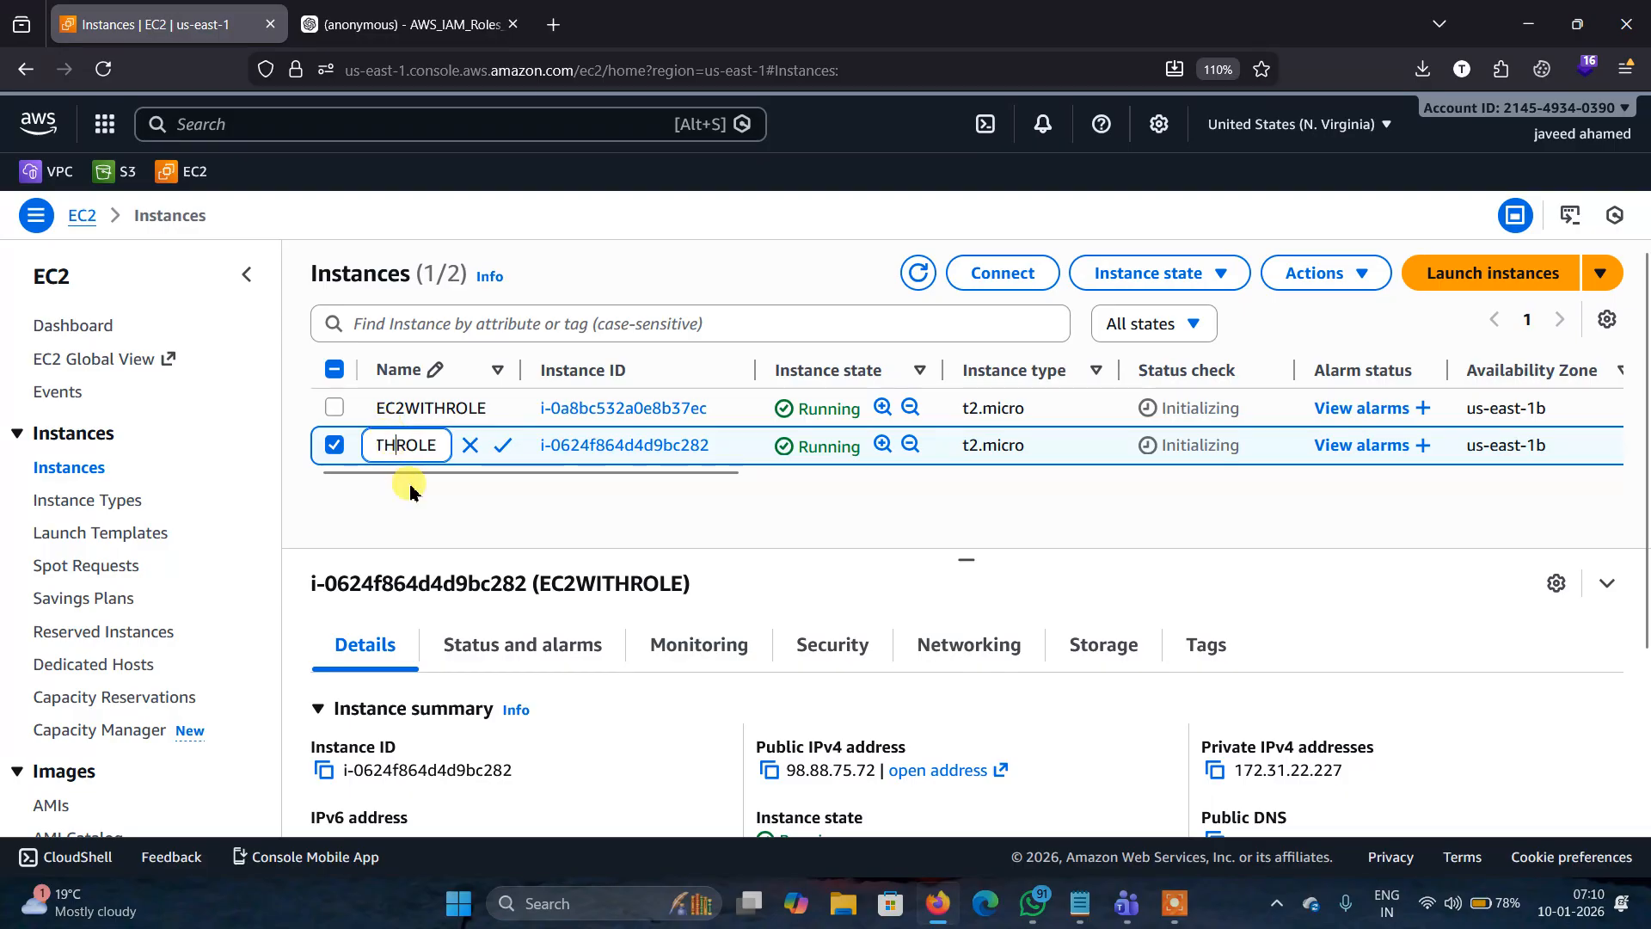
{"action": "type", "text": "OUT"}
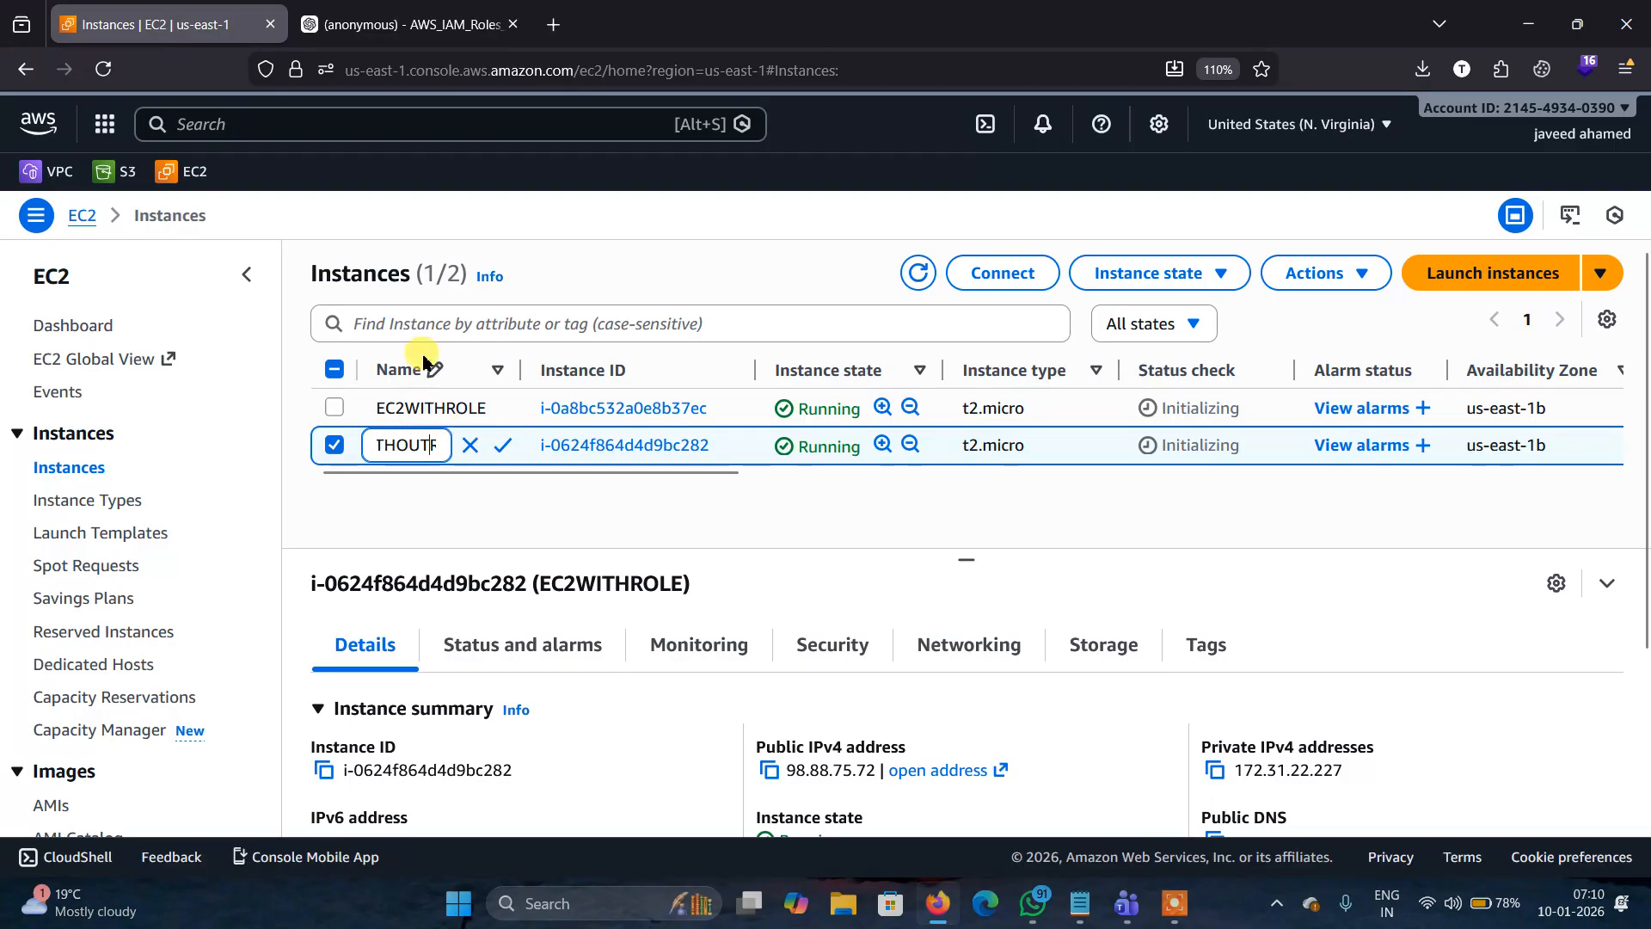
{"action": "left_click", "coordinate": [503, 445]}
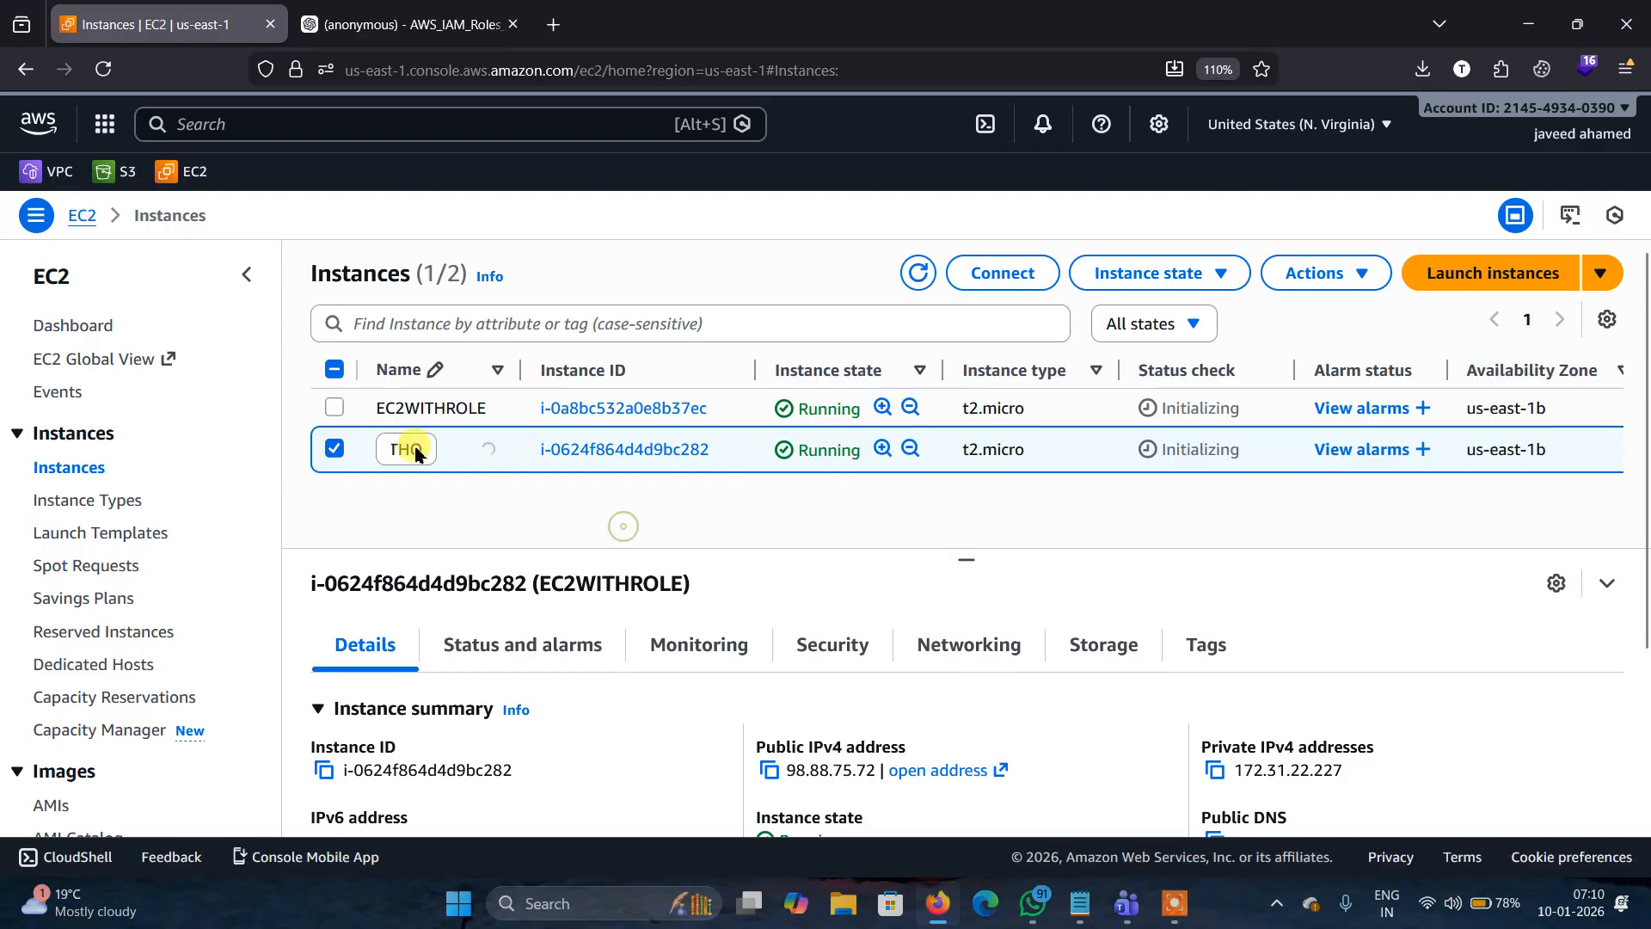
{"action": "left_click", "coordinate": [335, 448]}
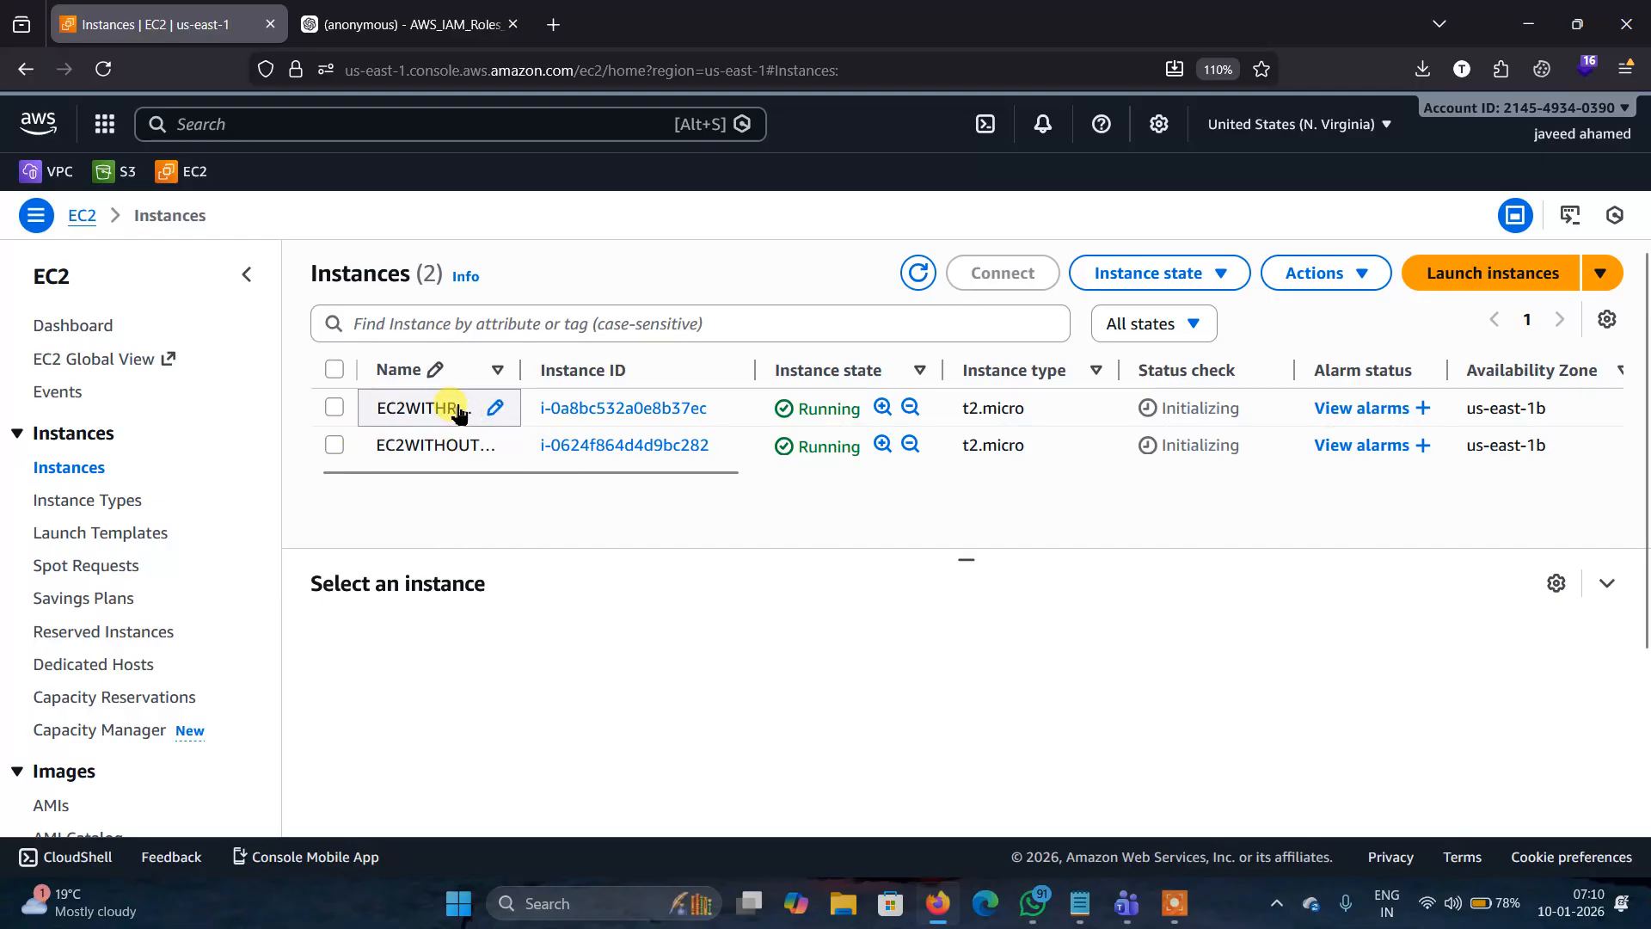
- Select EC2WITHROLE and bring up its Security actions, including Modify IAM role
{"action": "left_click", "coordinate": [332, 405]}
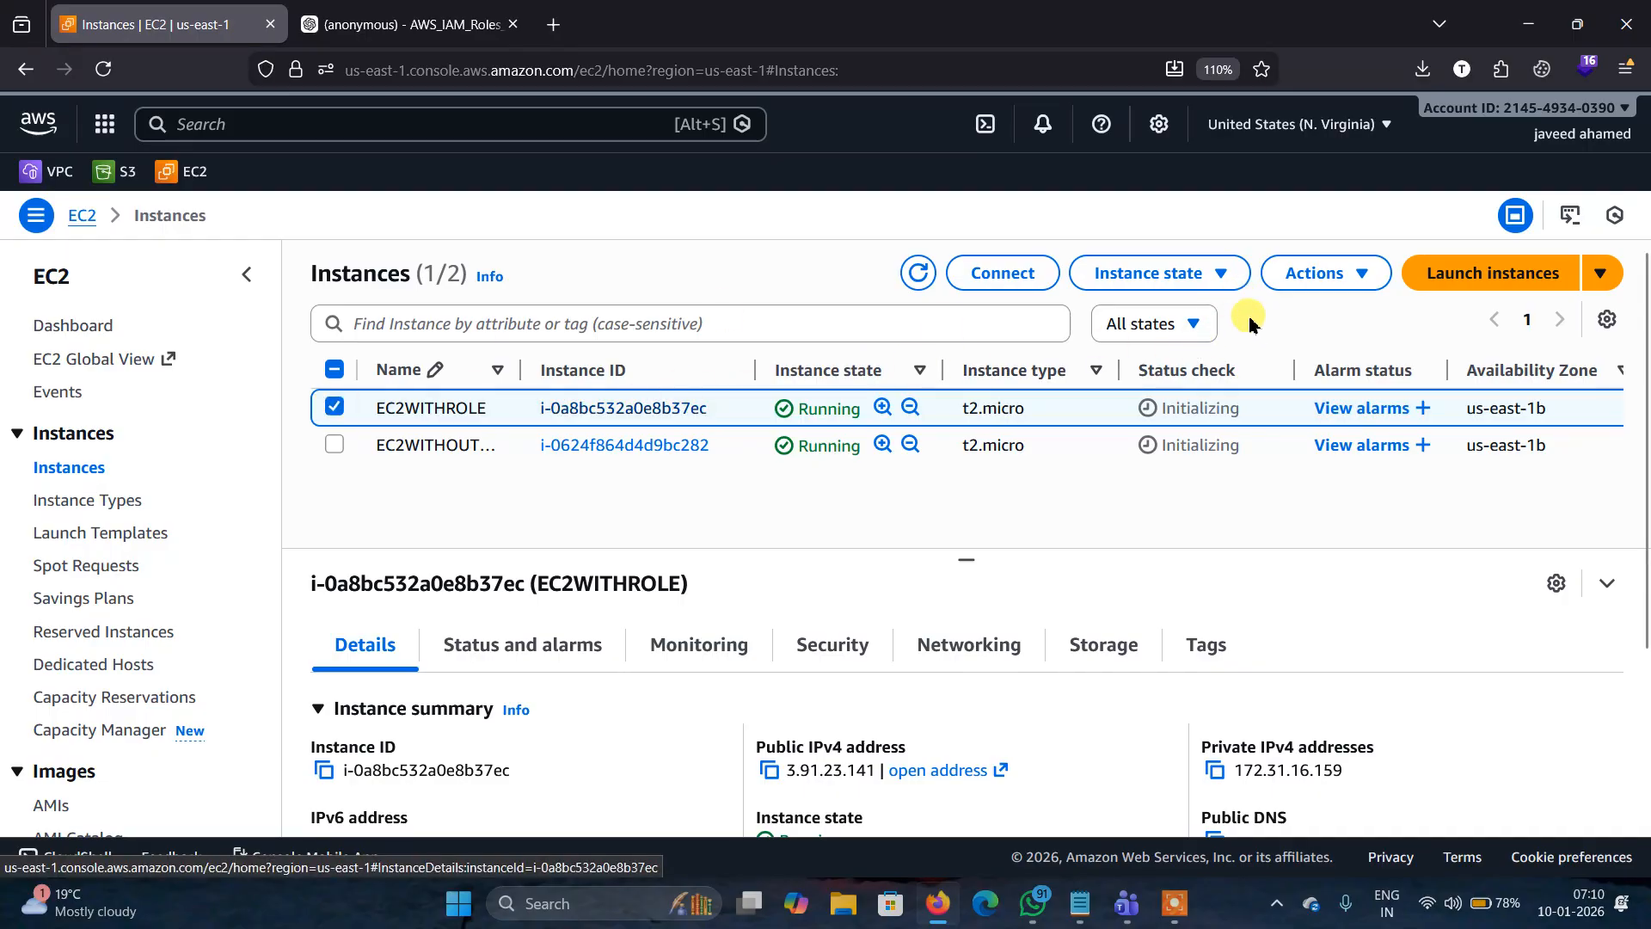
{"action": "left_click", "coordinate": [1360, 271]}
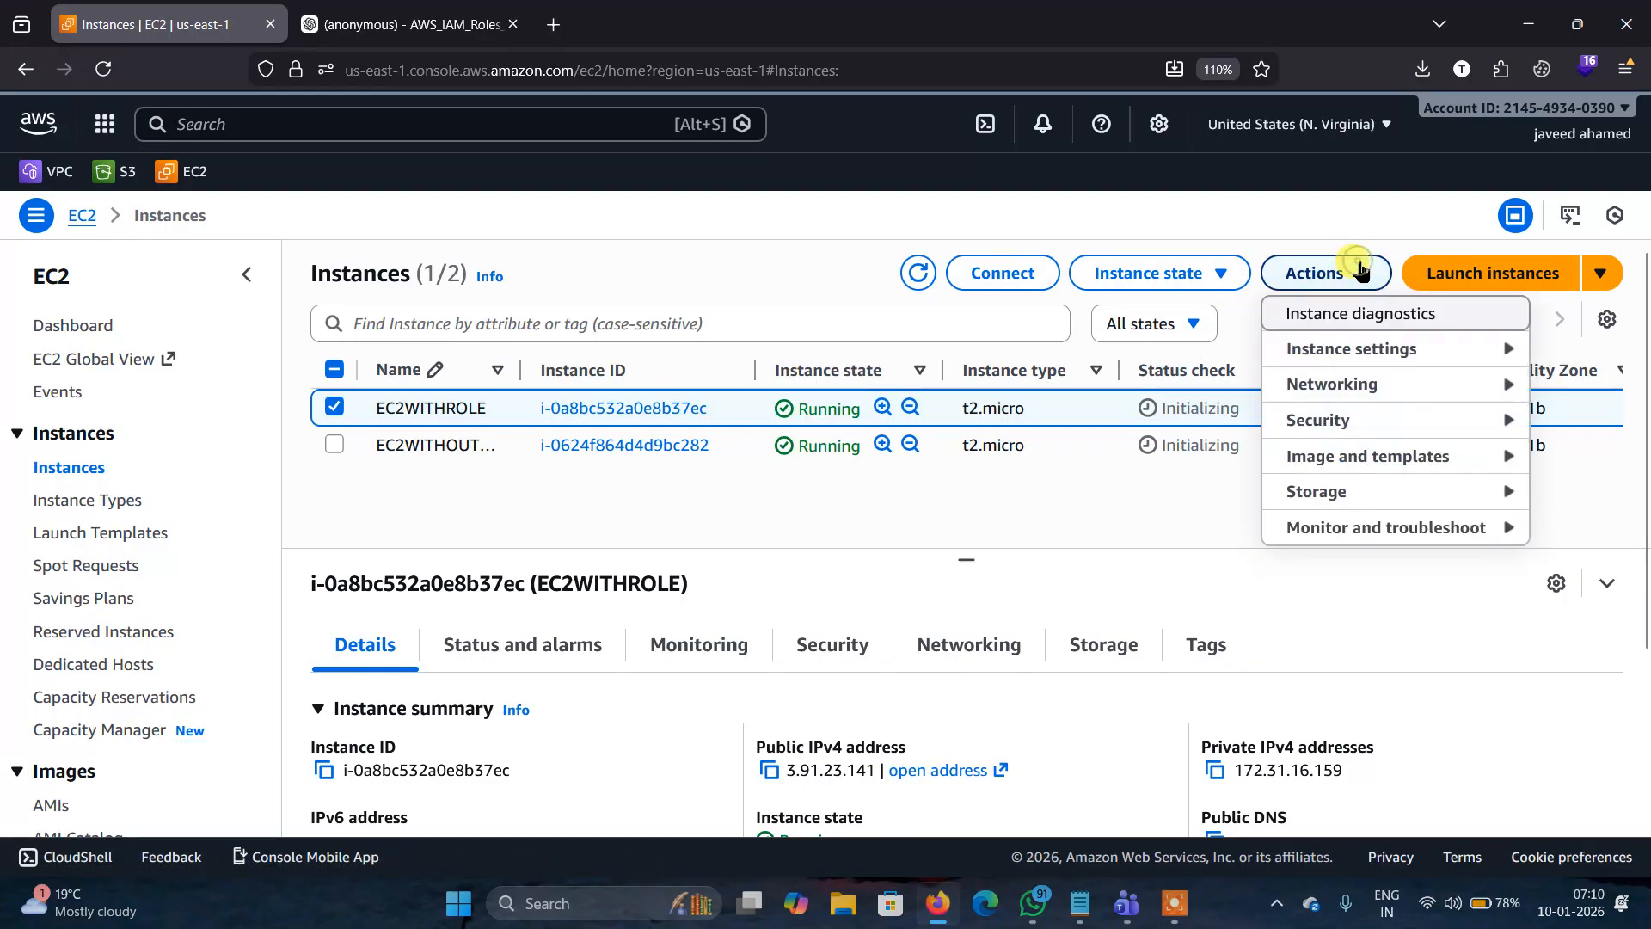
{"action": "right_click", "coordinate": [675, 410]}
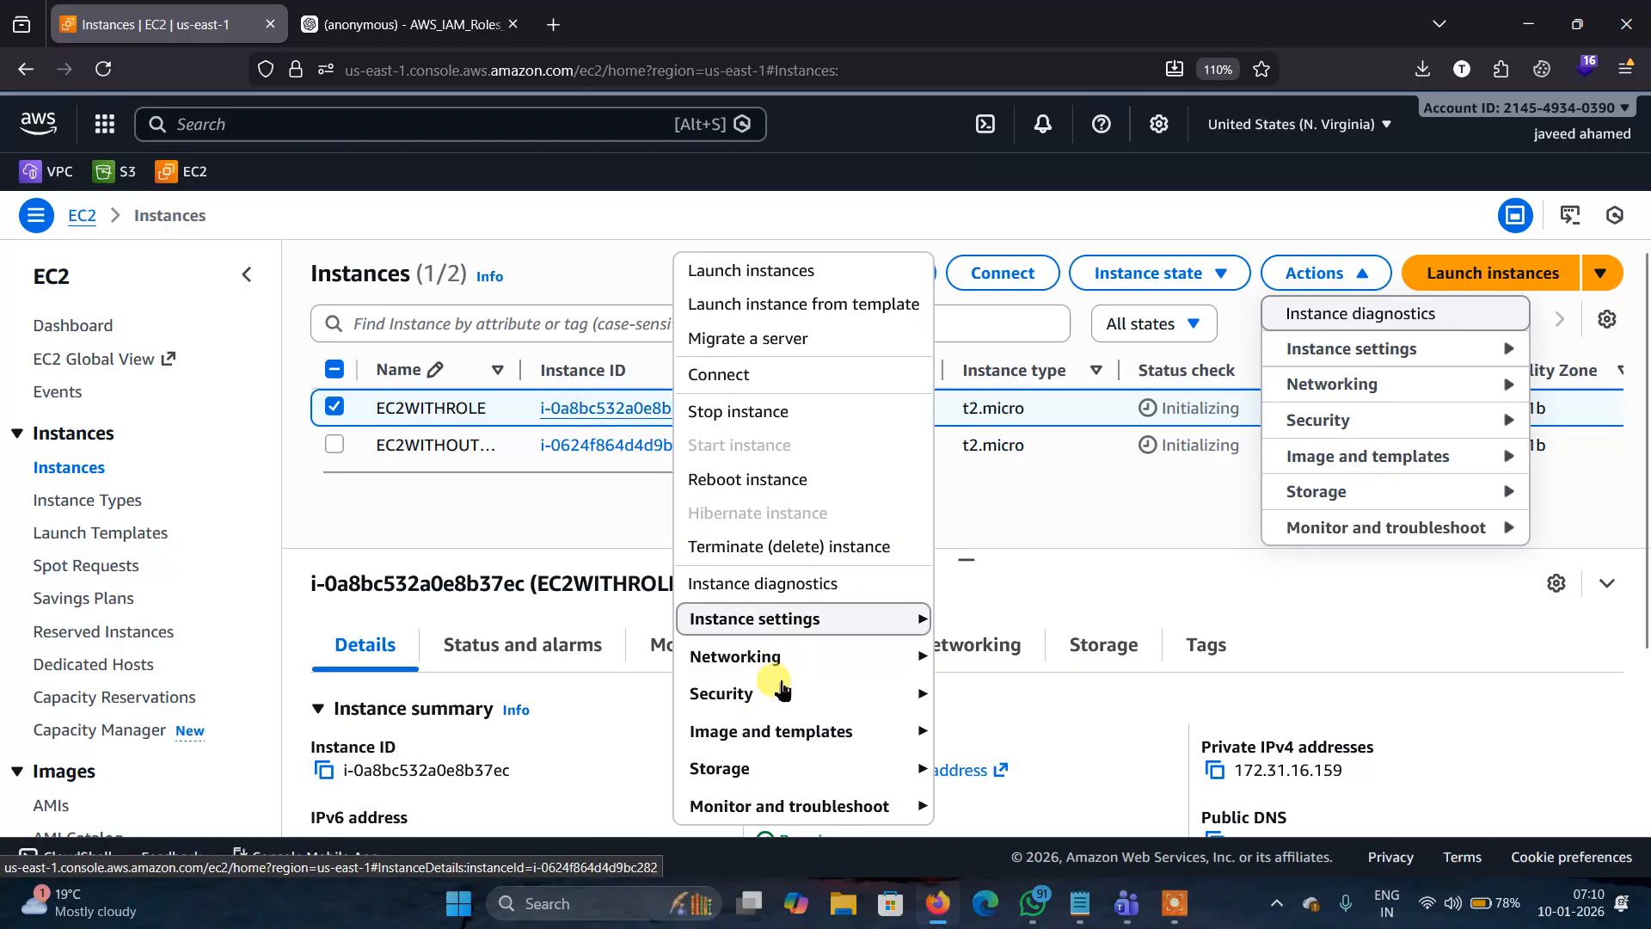
{"action": "mouse_move", "coordinate": [783, 698]}
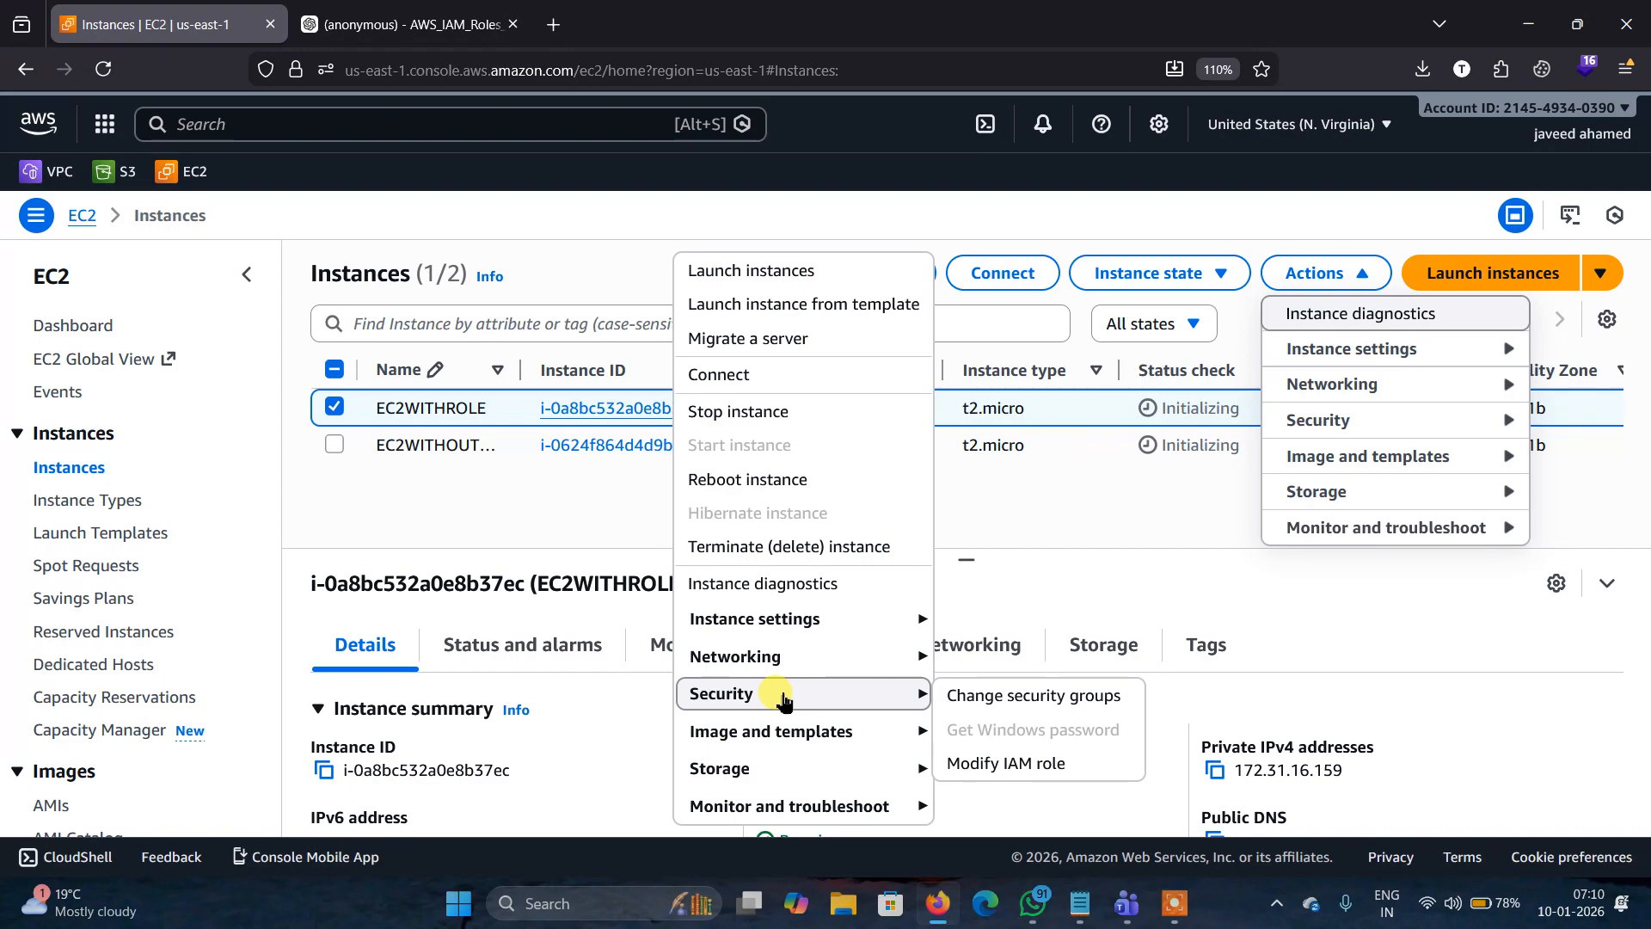
- Choose MOHISINS3ROLE under Modify IAM role and apply it to EC2WITHROLE
{"action": "left_click", "coordinate": [1020, 766]}
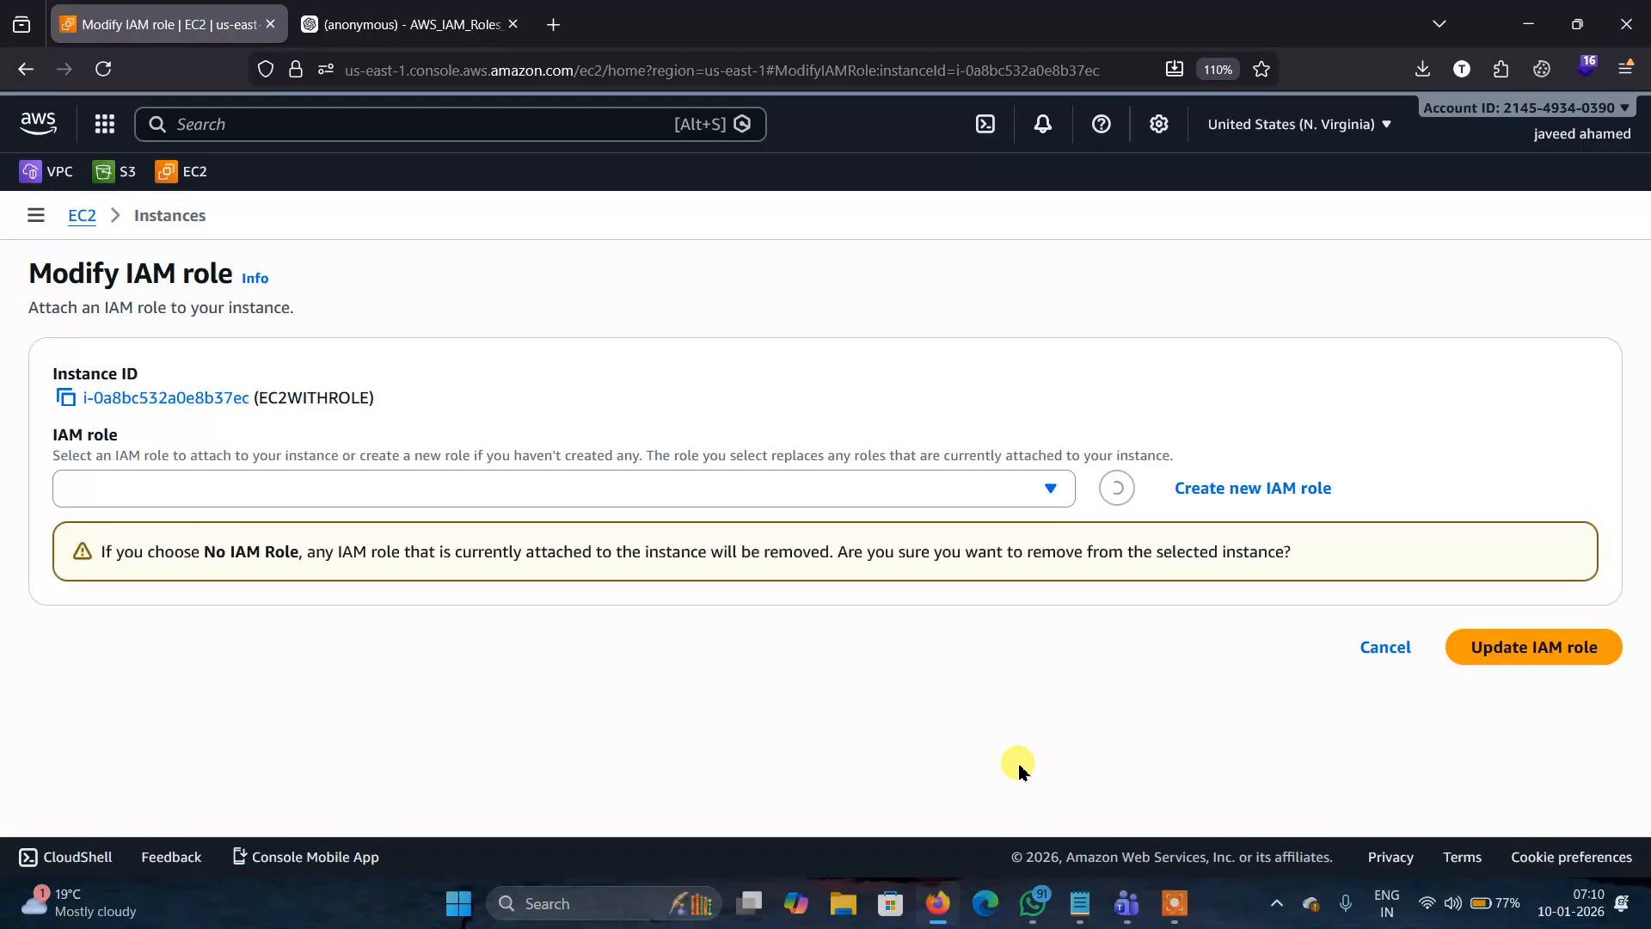
{"action": "left_click", "coordinate": [1045, 490]}
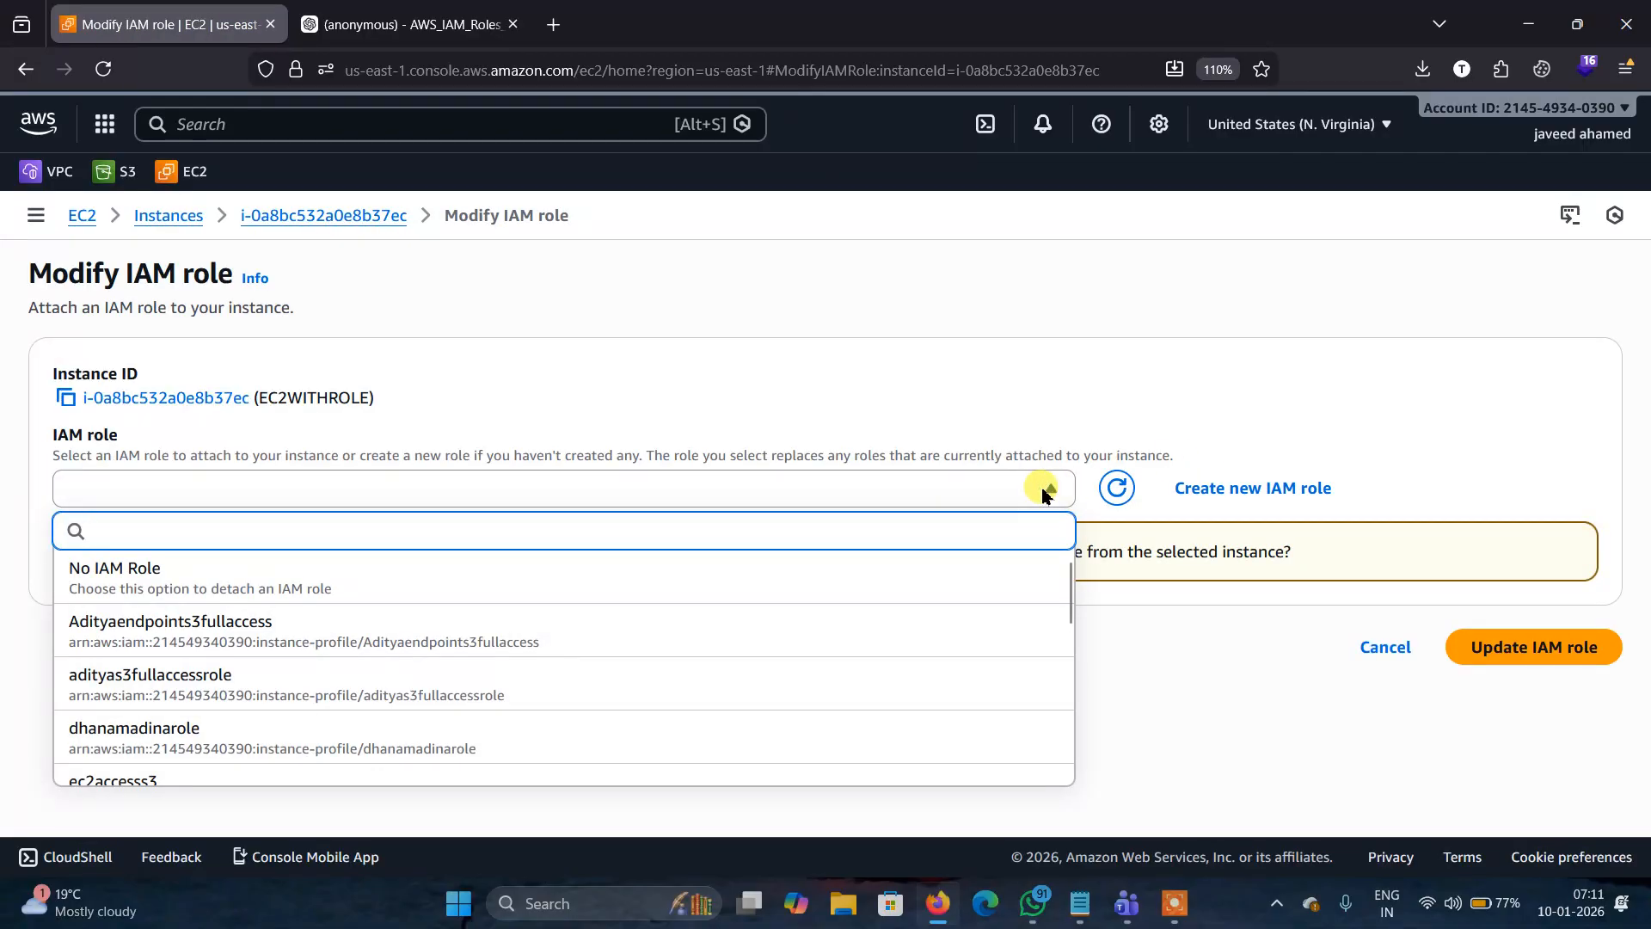
{"action": "type", "text": "MO"}
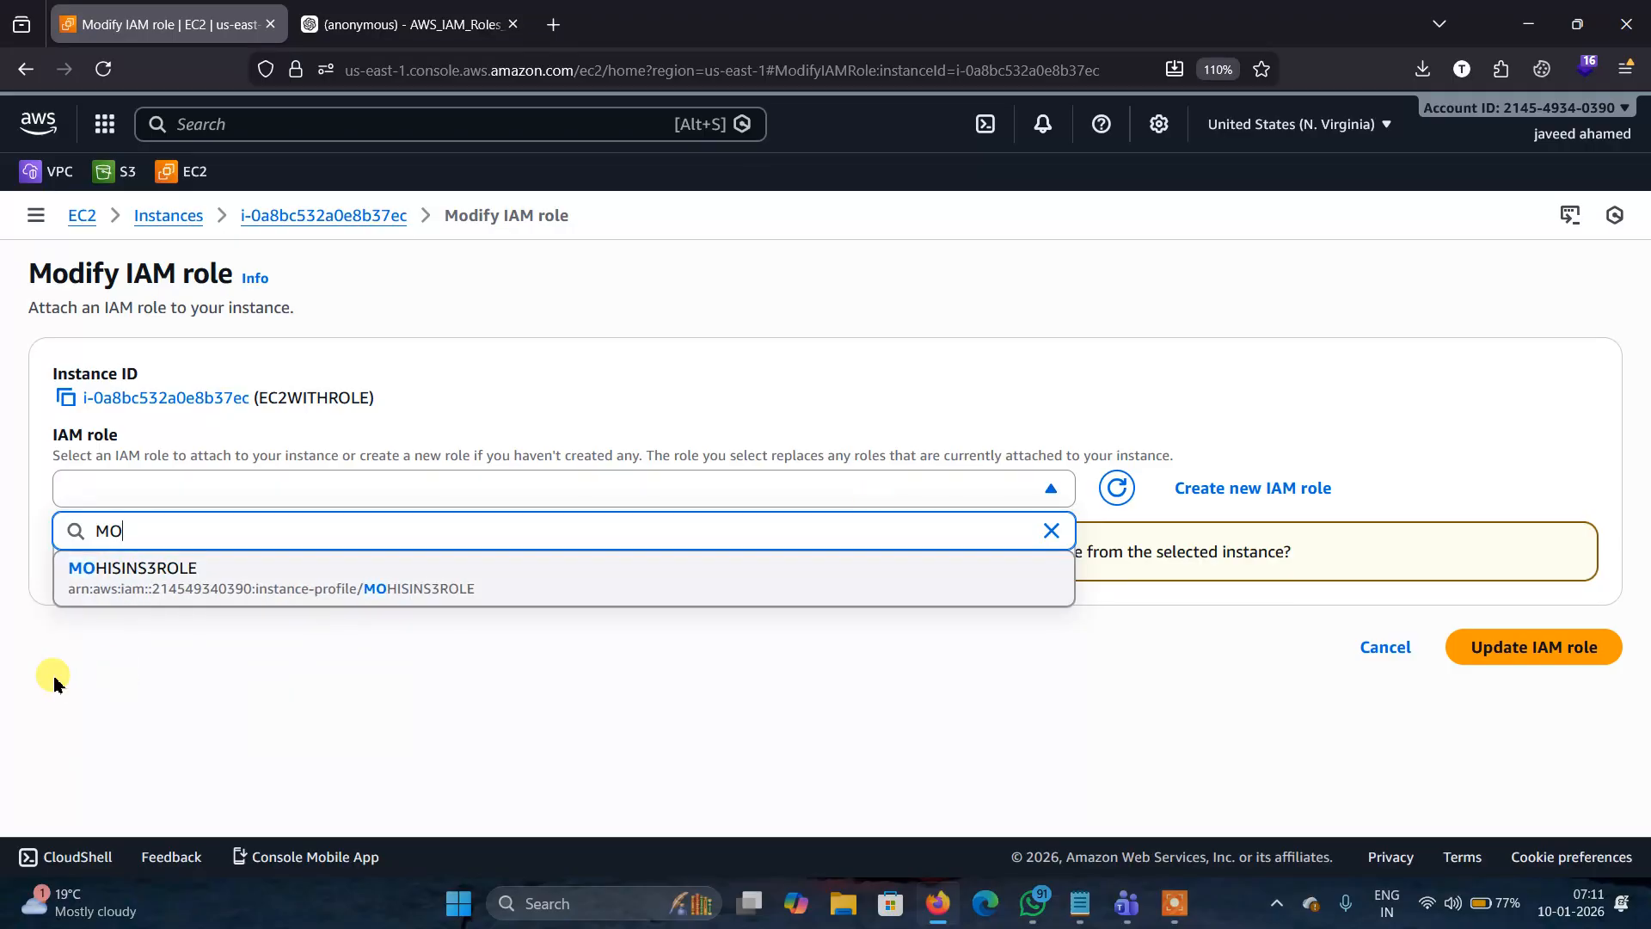
{"action": "left_click", "coordinate": [131, 567]}
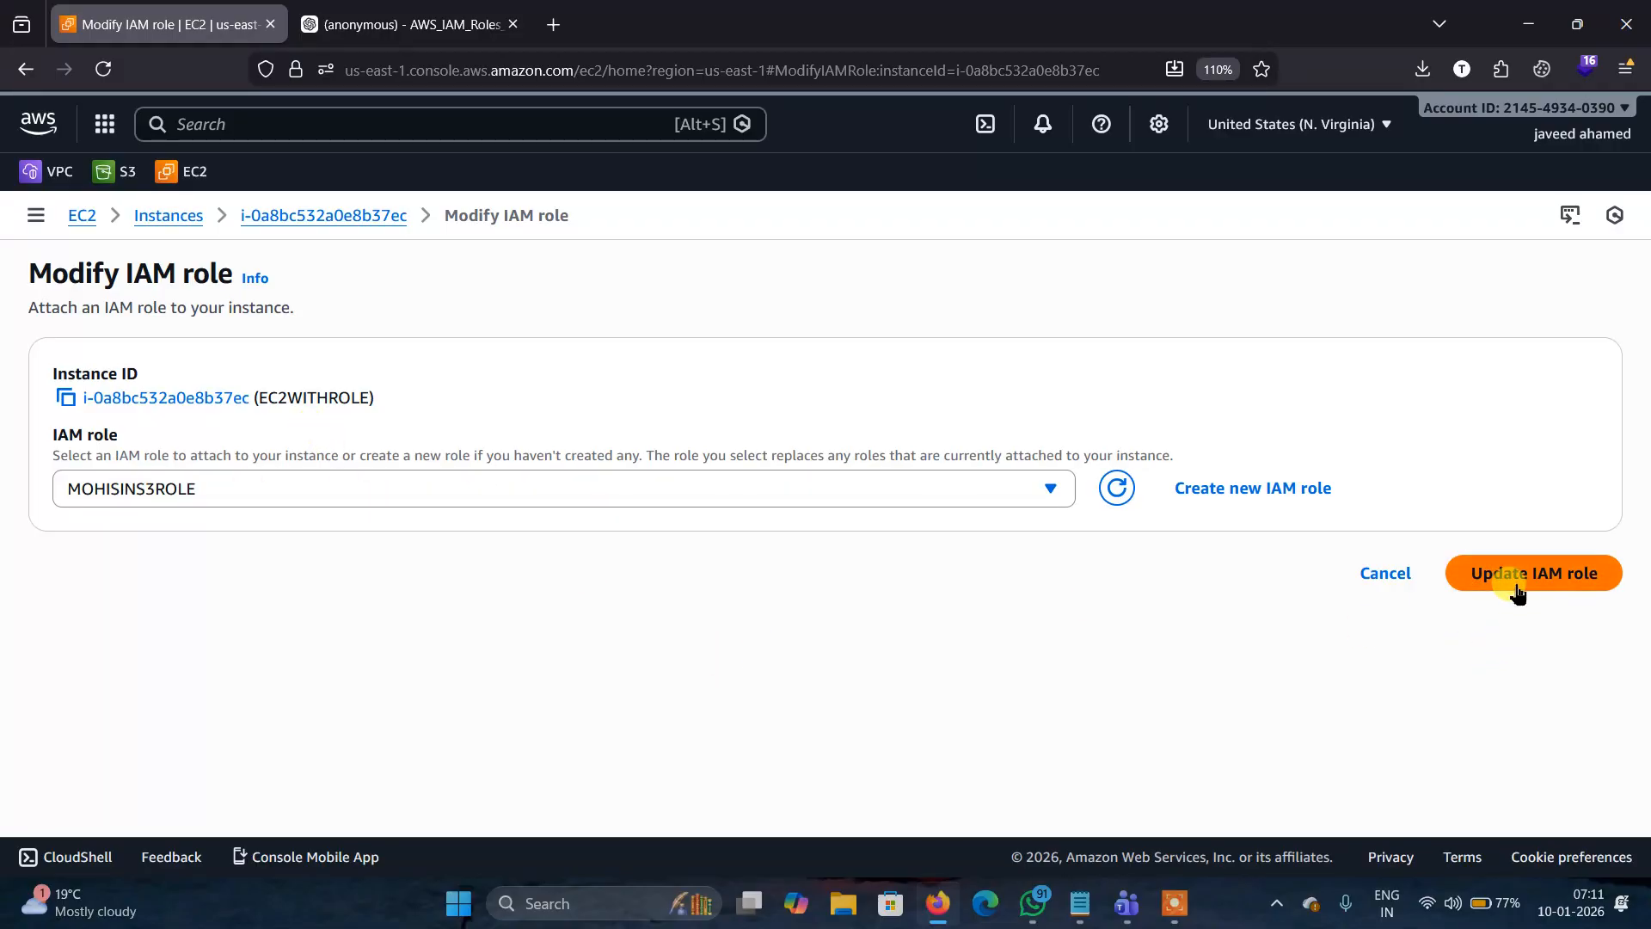
{"action": "left_click", "coordinate": [1518, 578]}
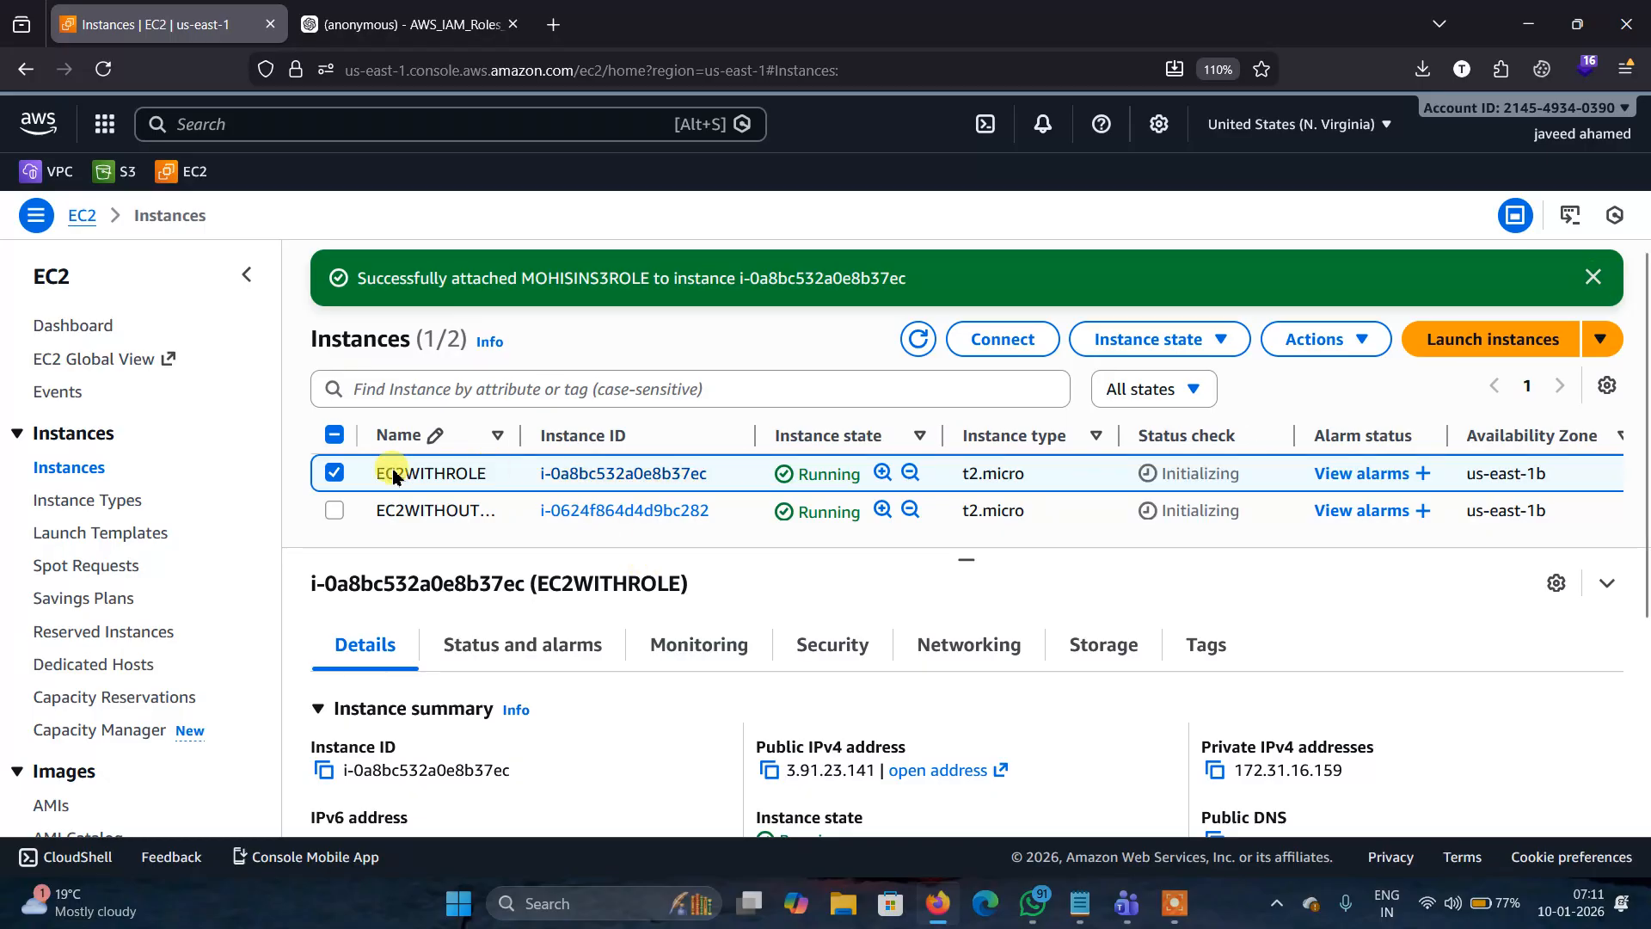
- Copy the example SSH client command for EC2WITHOUTROLE, then bring up File Explorer
{"action": "left_click", "coordinate": [335, 472]}
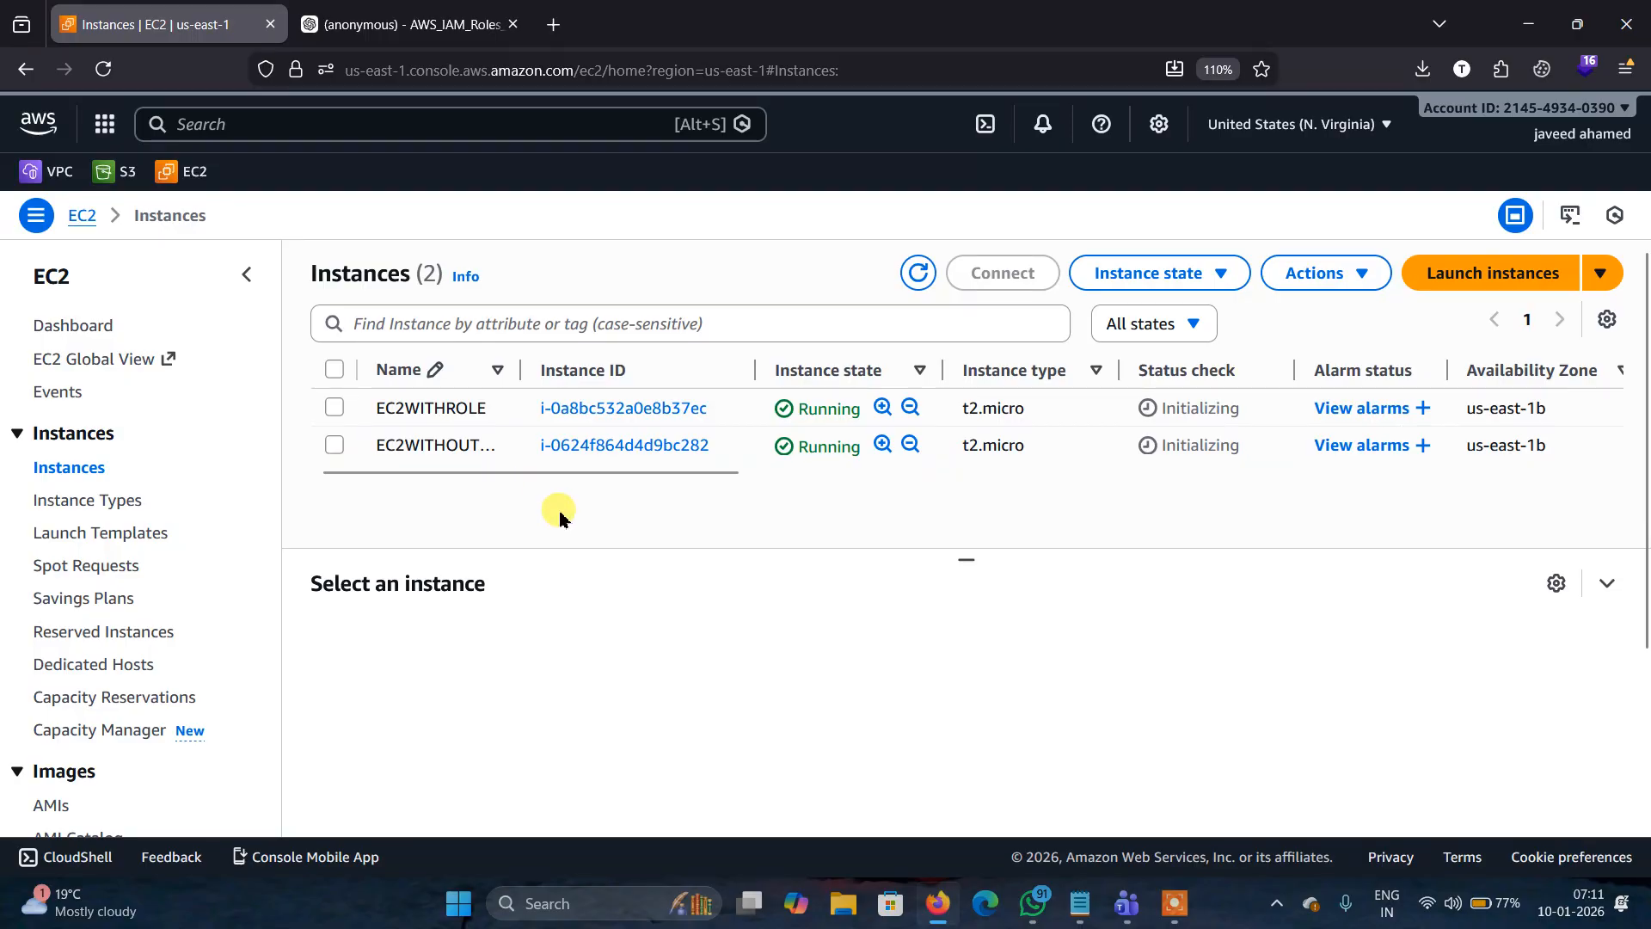
{"action": "left_click", "coordinate": [332, 445]}
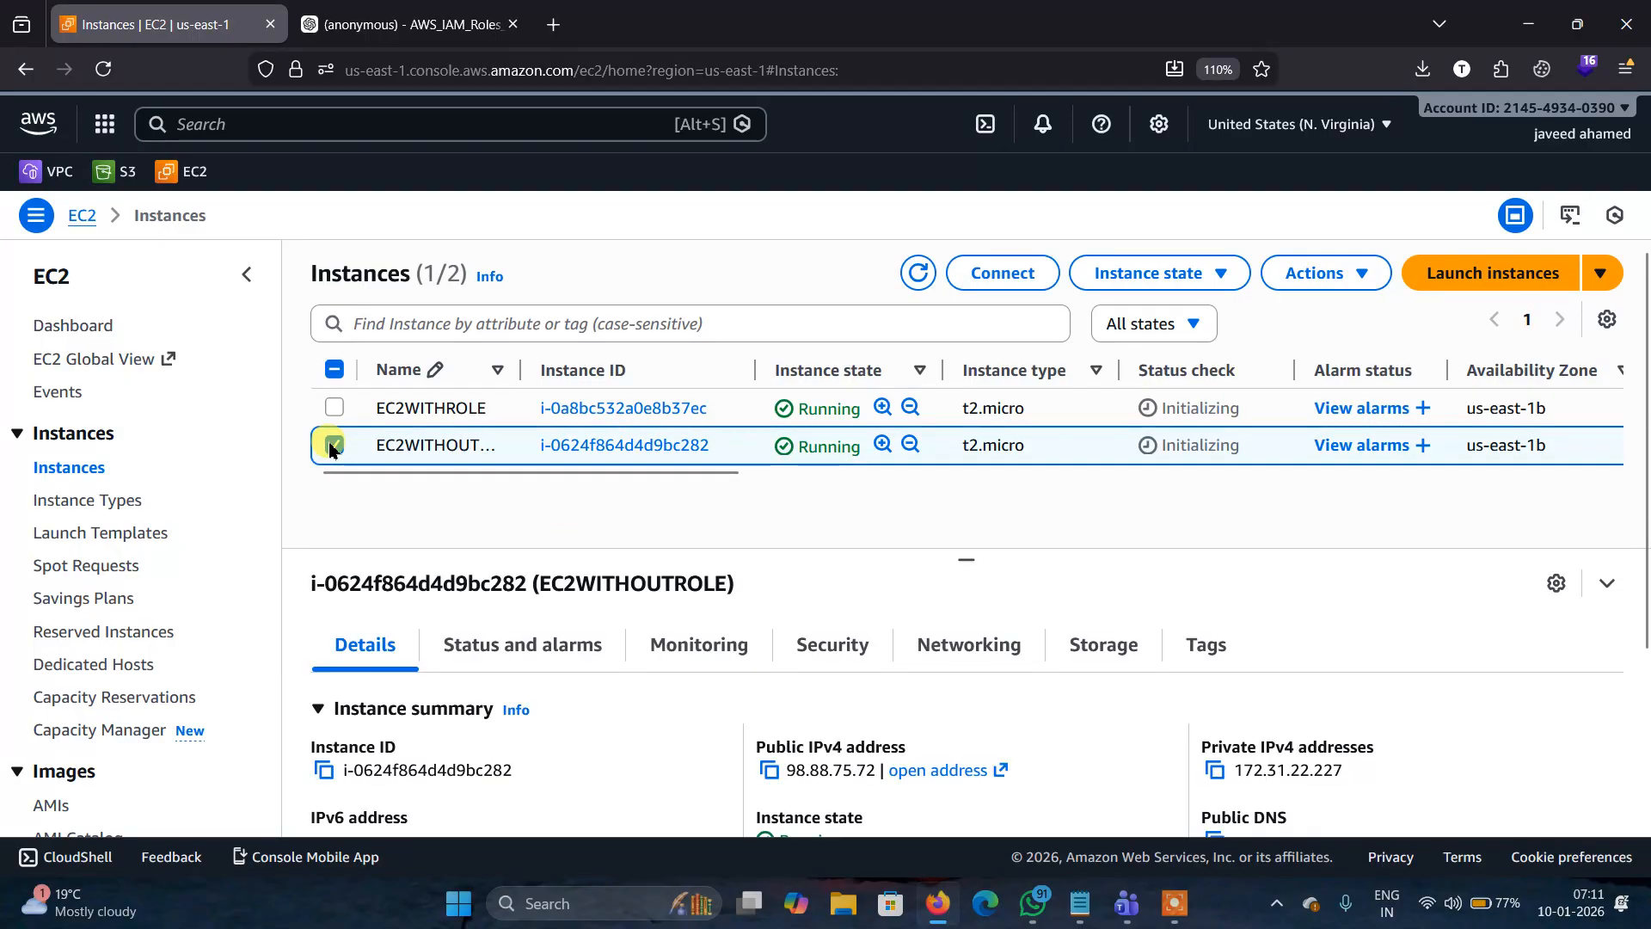
{"action": "right_click", "coordinate": [581, 448]}
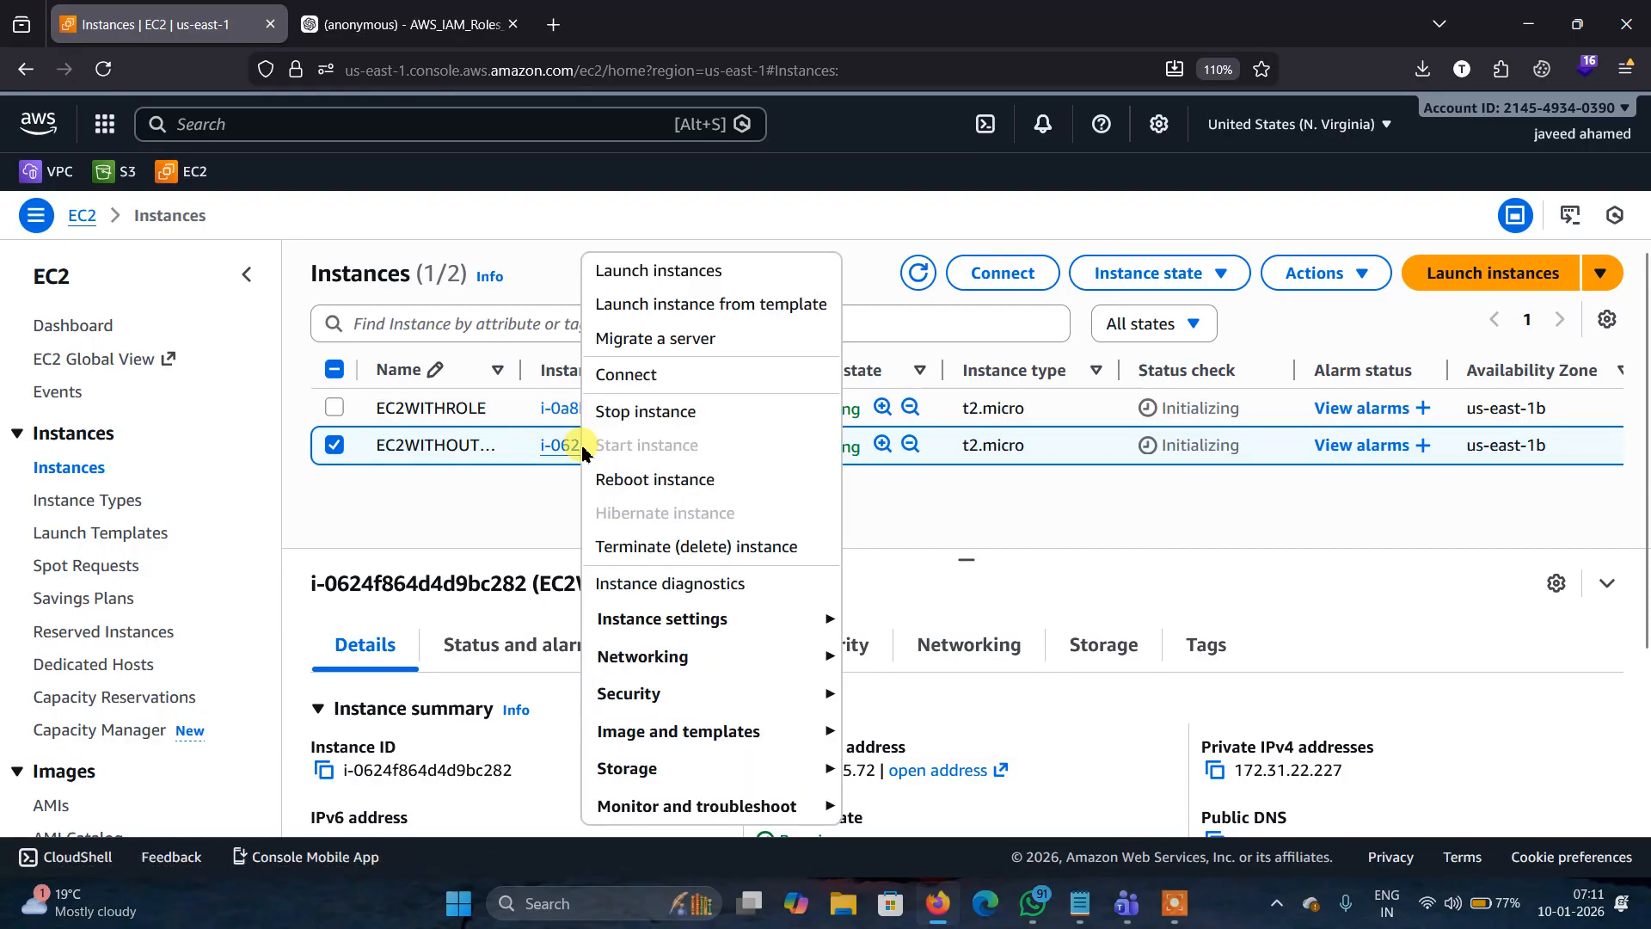
{"action": "left_click", "coordinate": [631, 372]}
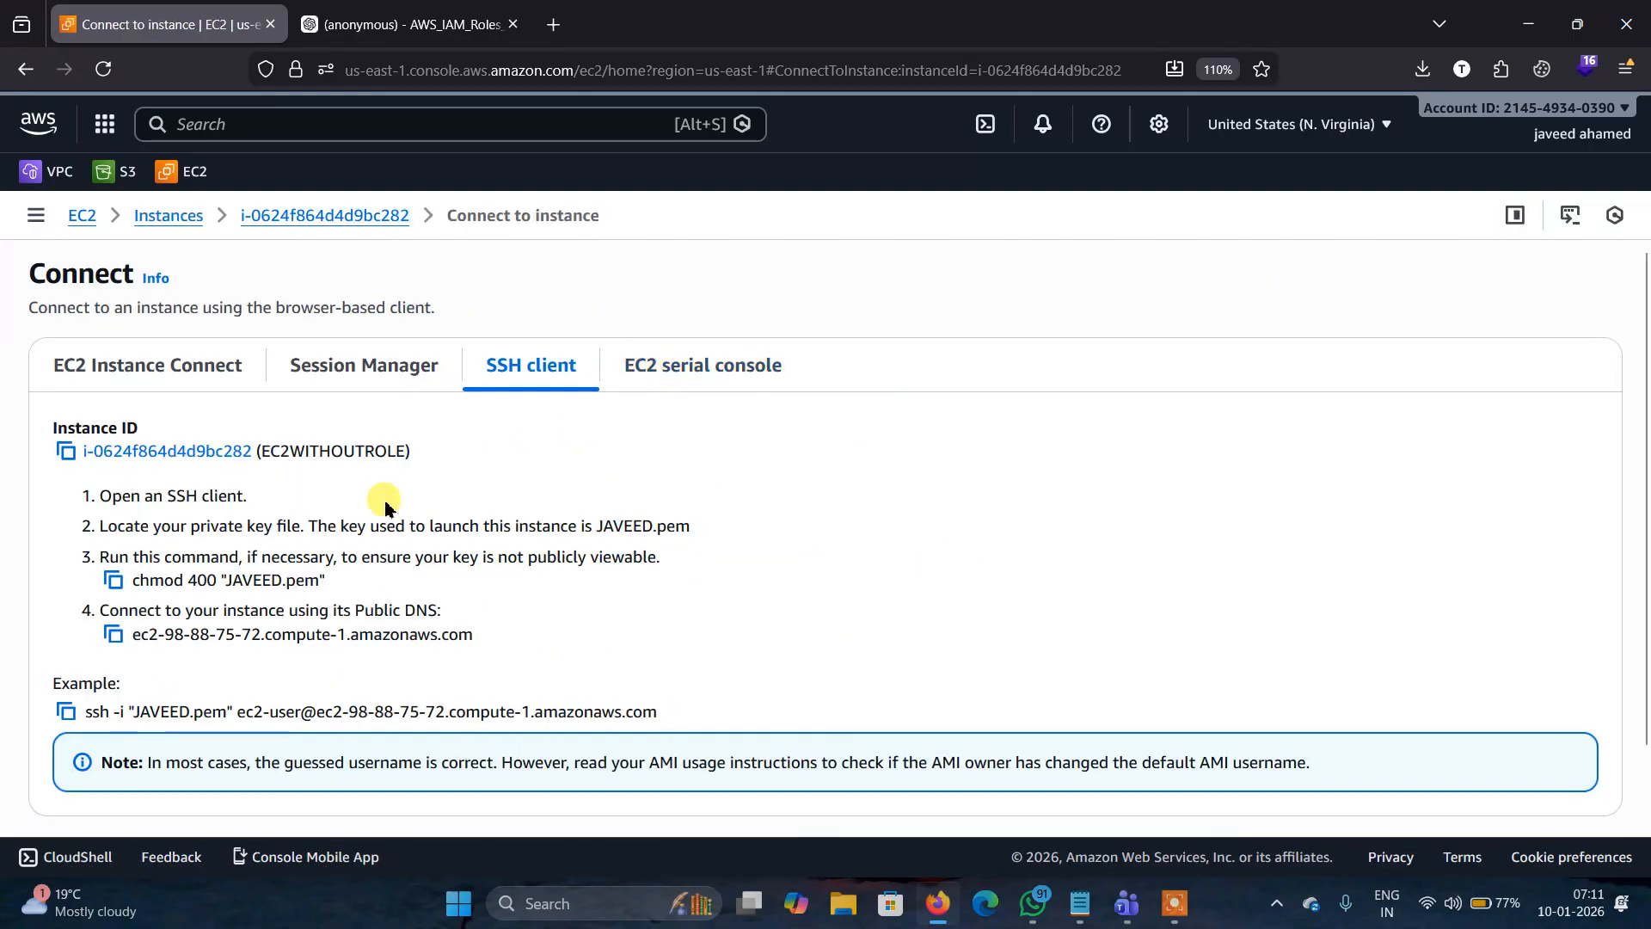
{"action": "left_click", "coordinate": [64, 713]}
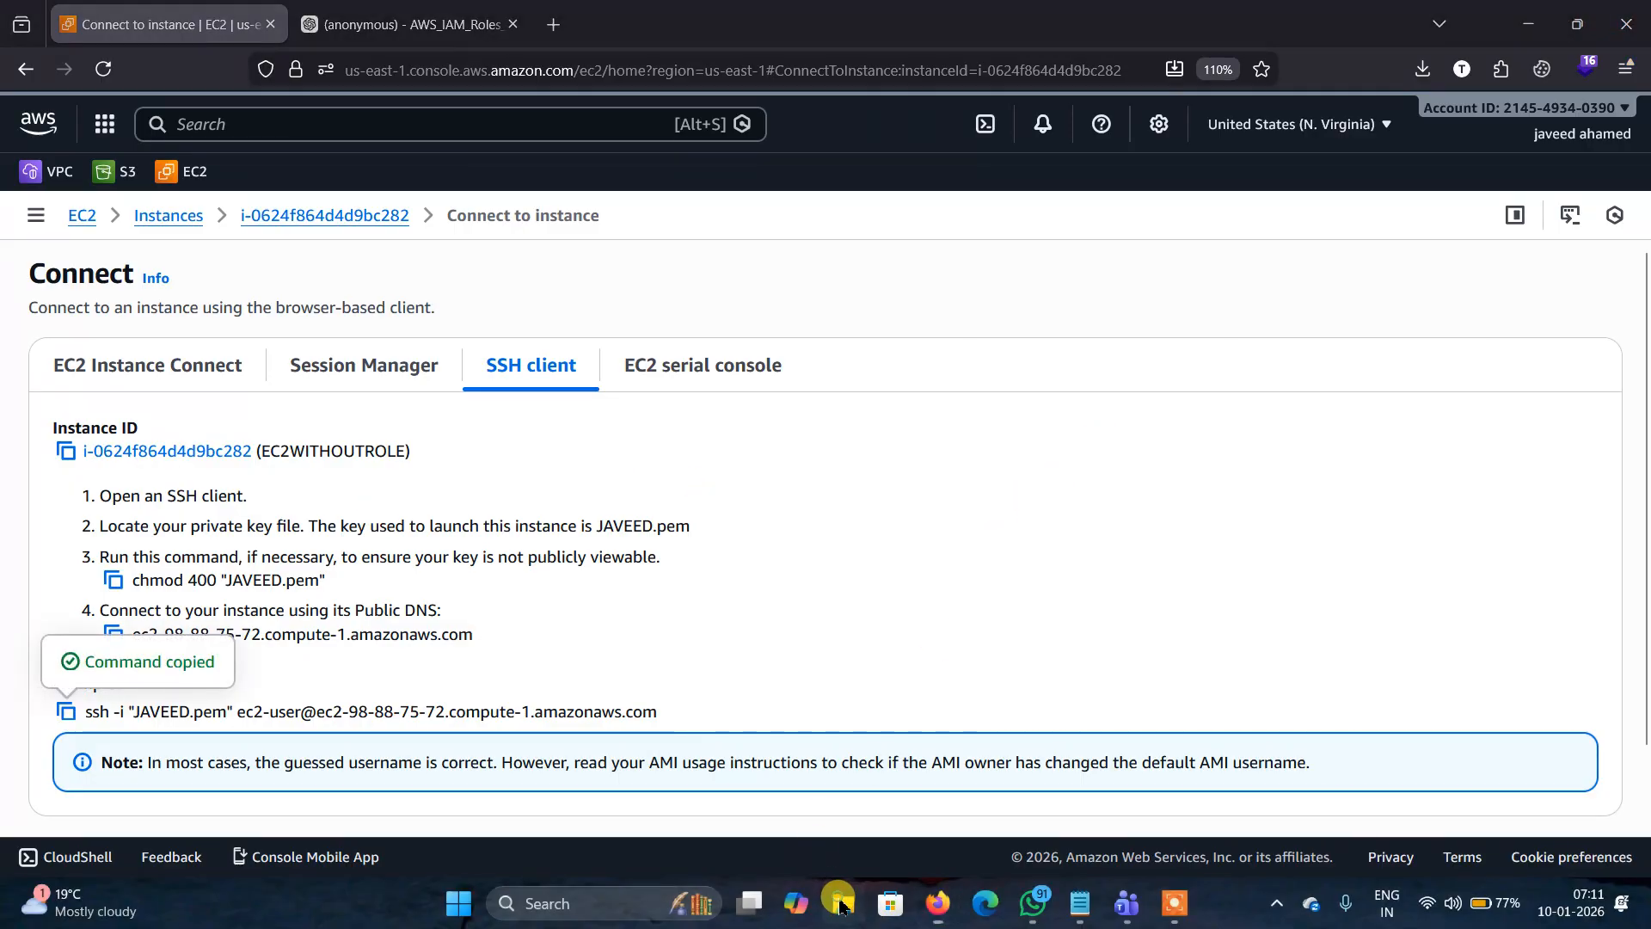
{"action": "left_click", "coordinate": [841, 905]}
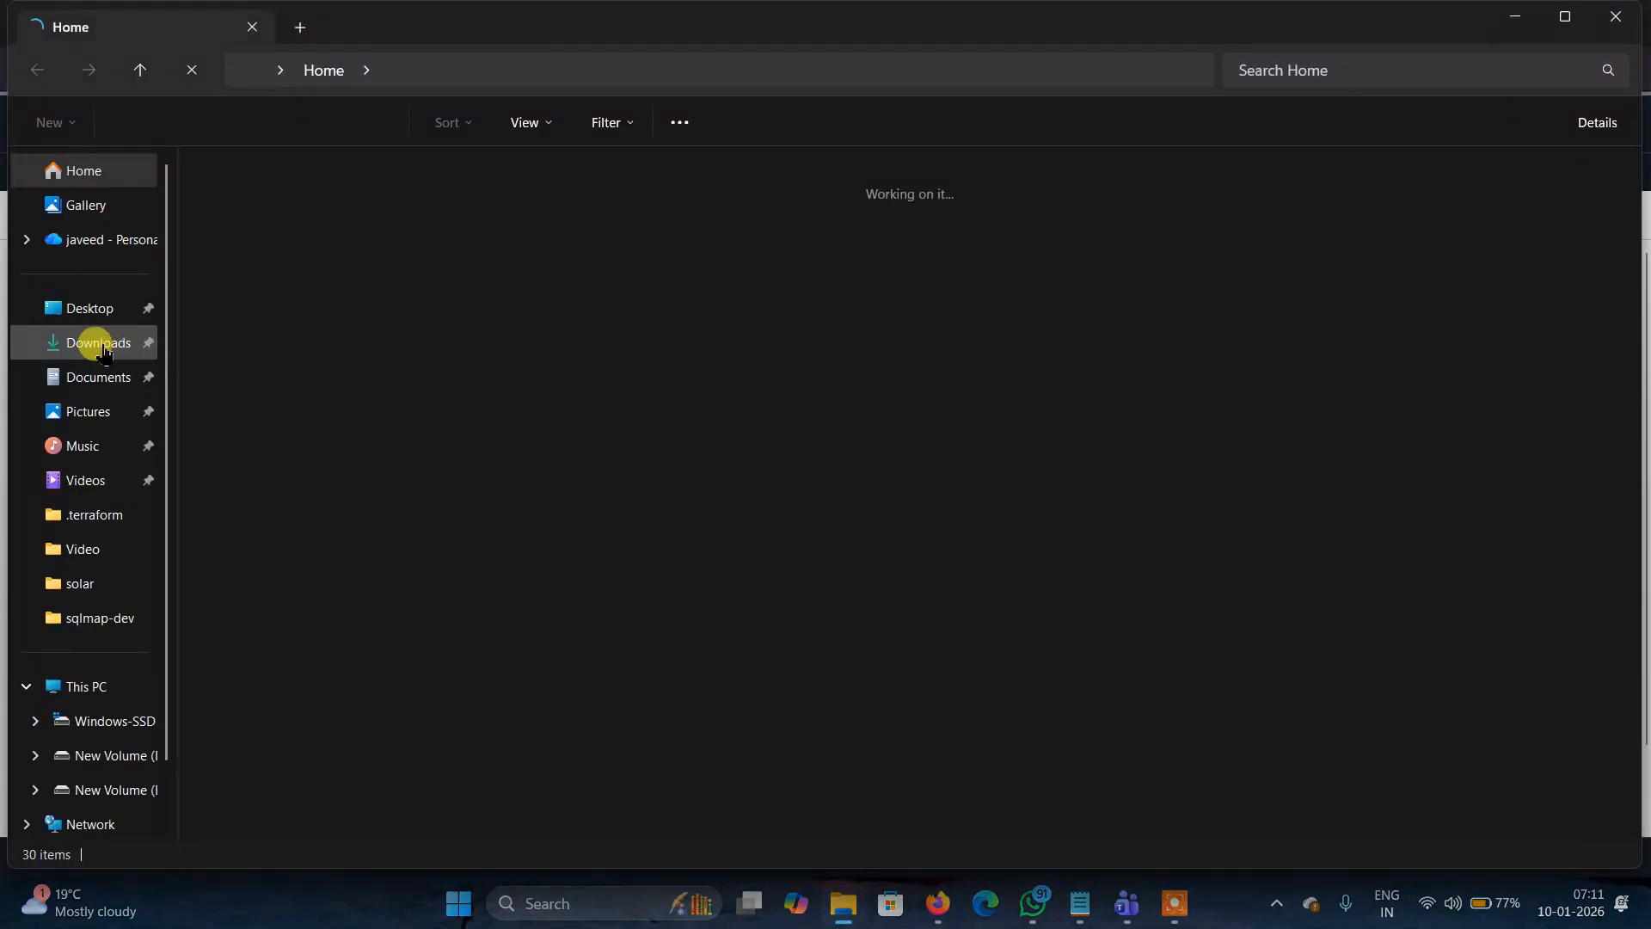
- Go to the Downloads folder and launch Git Bash there through Show more options
{"action": "left_click", "coordinate": [101, 345]}
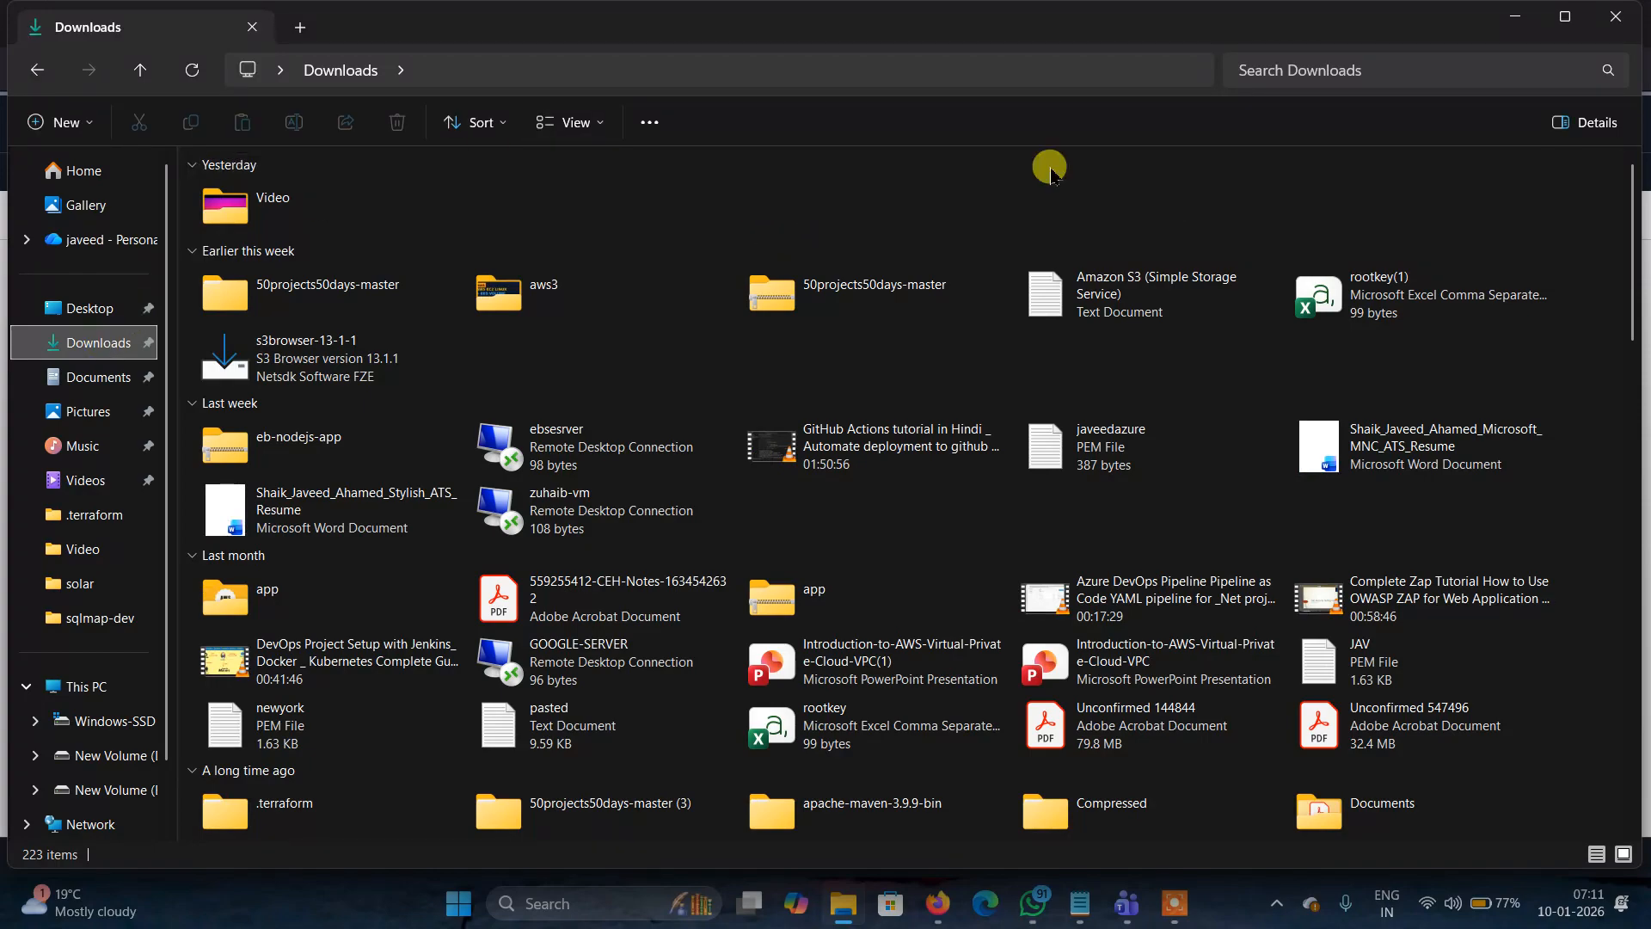
{"action": "left_click", "coordinate": [846, 226]}
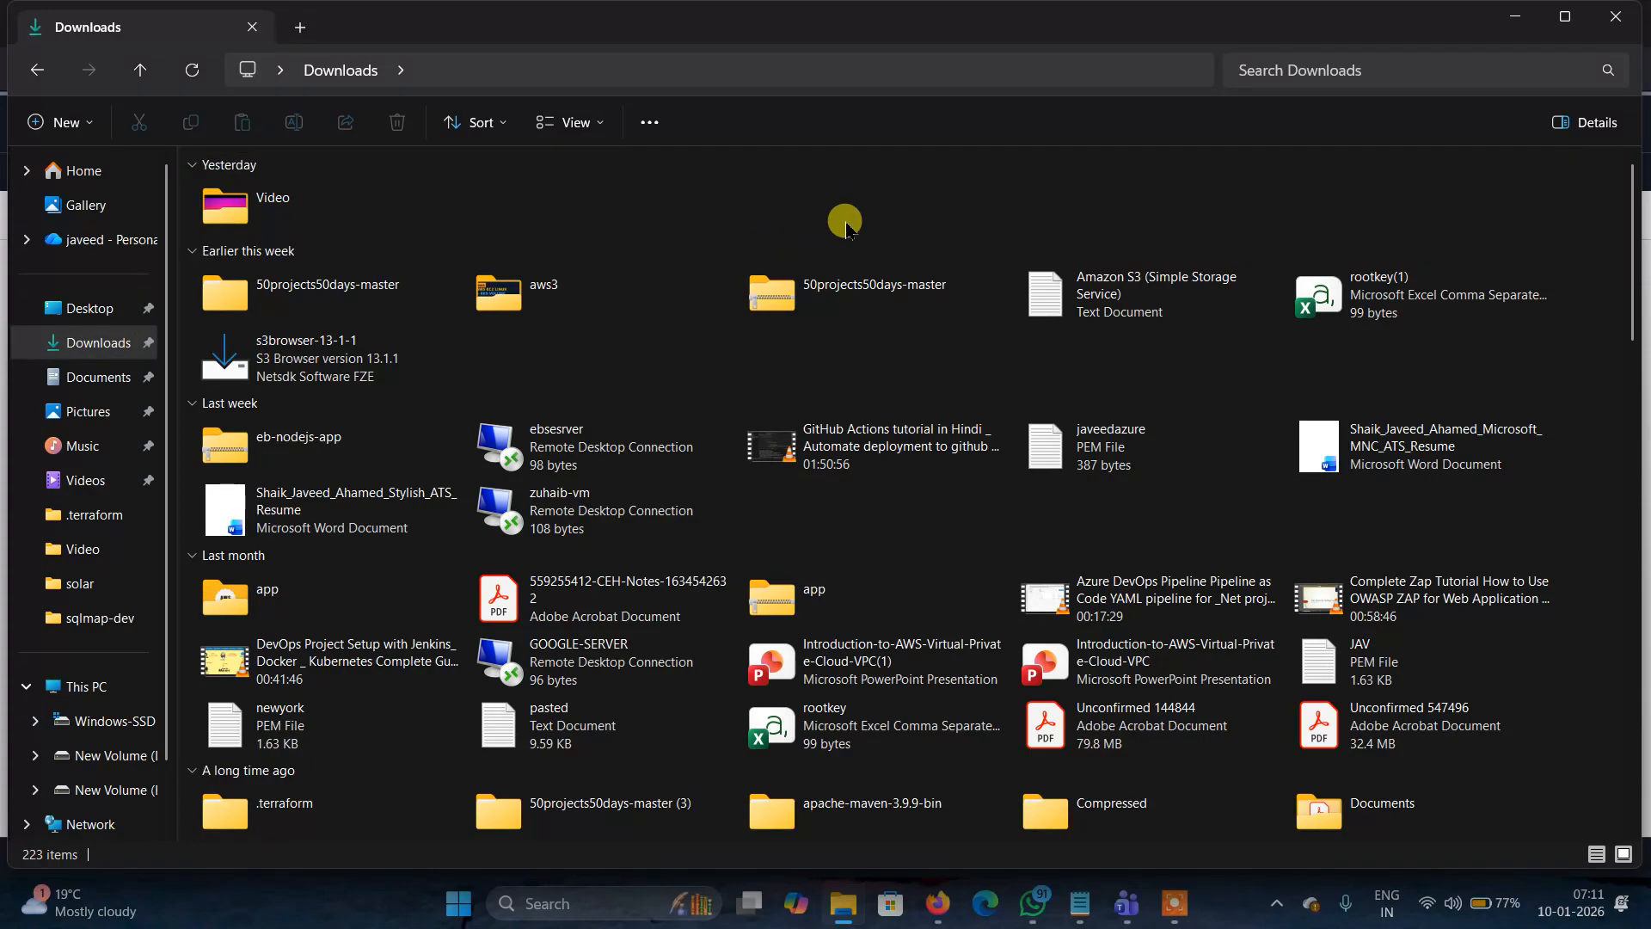
{"action": "right_click", "coordinate": [847, 226]}
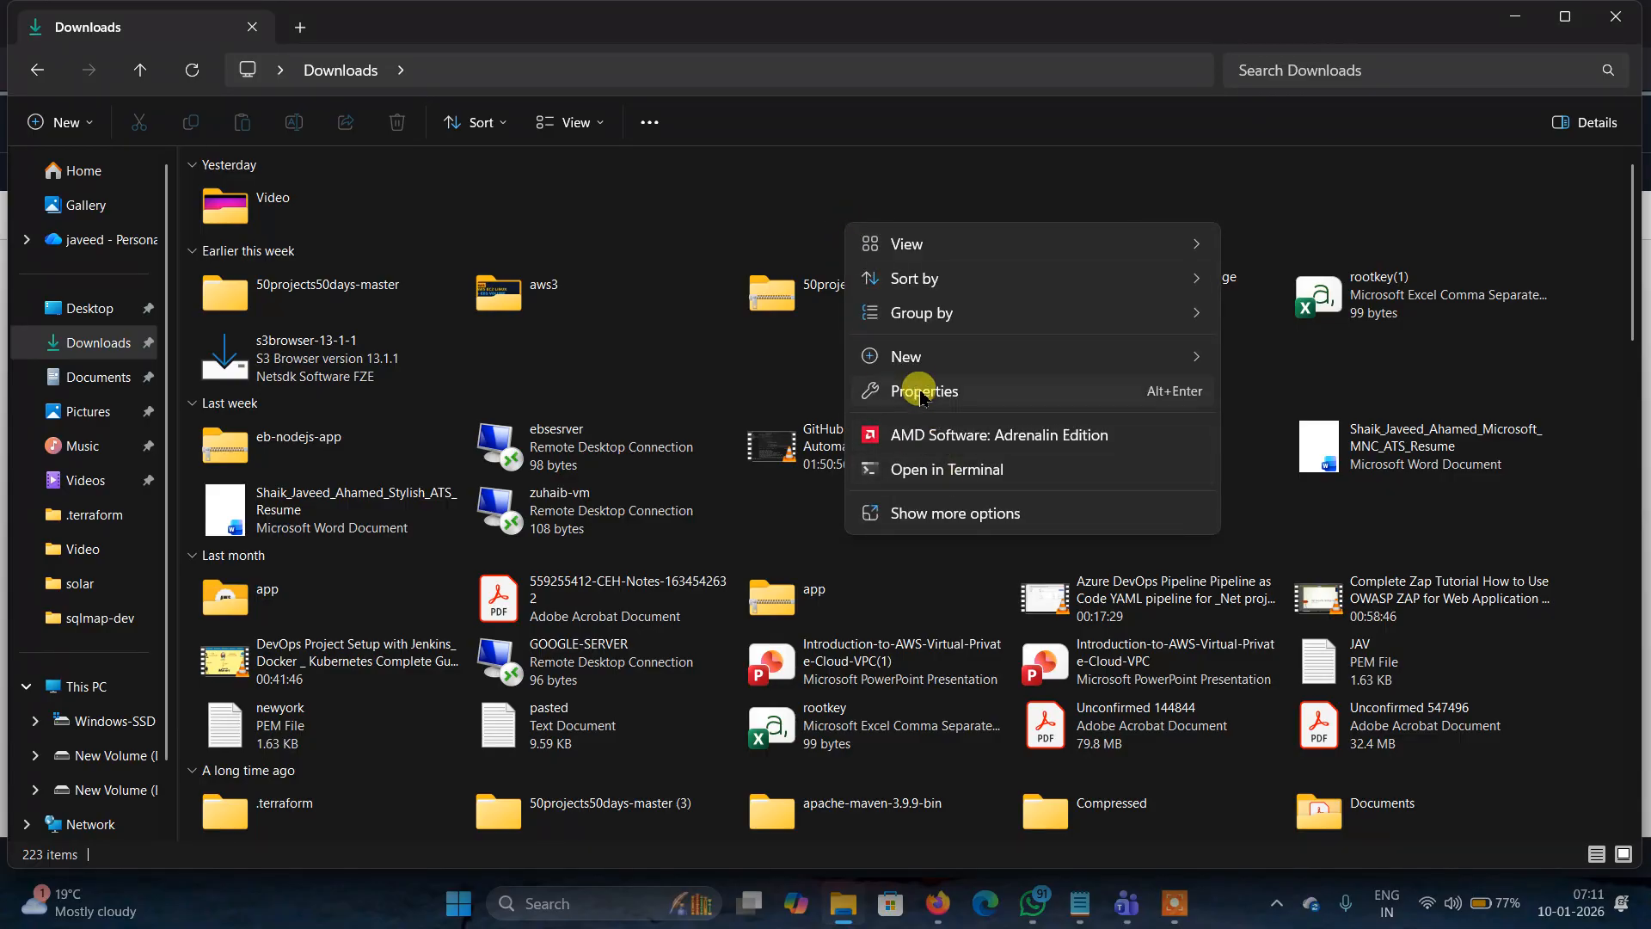
{"action": "left_click", "coordinate": [933, 511]}
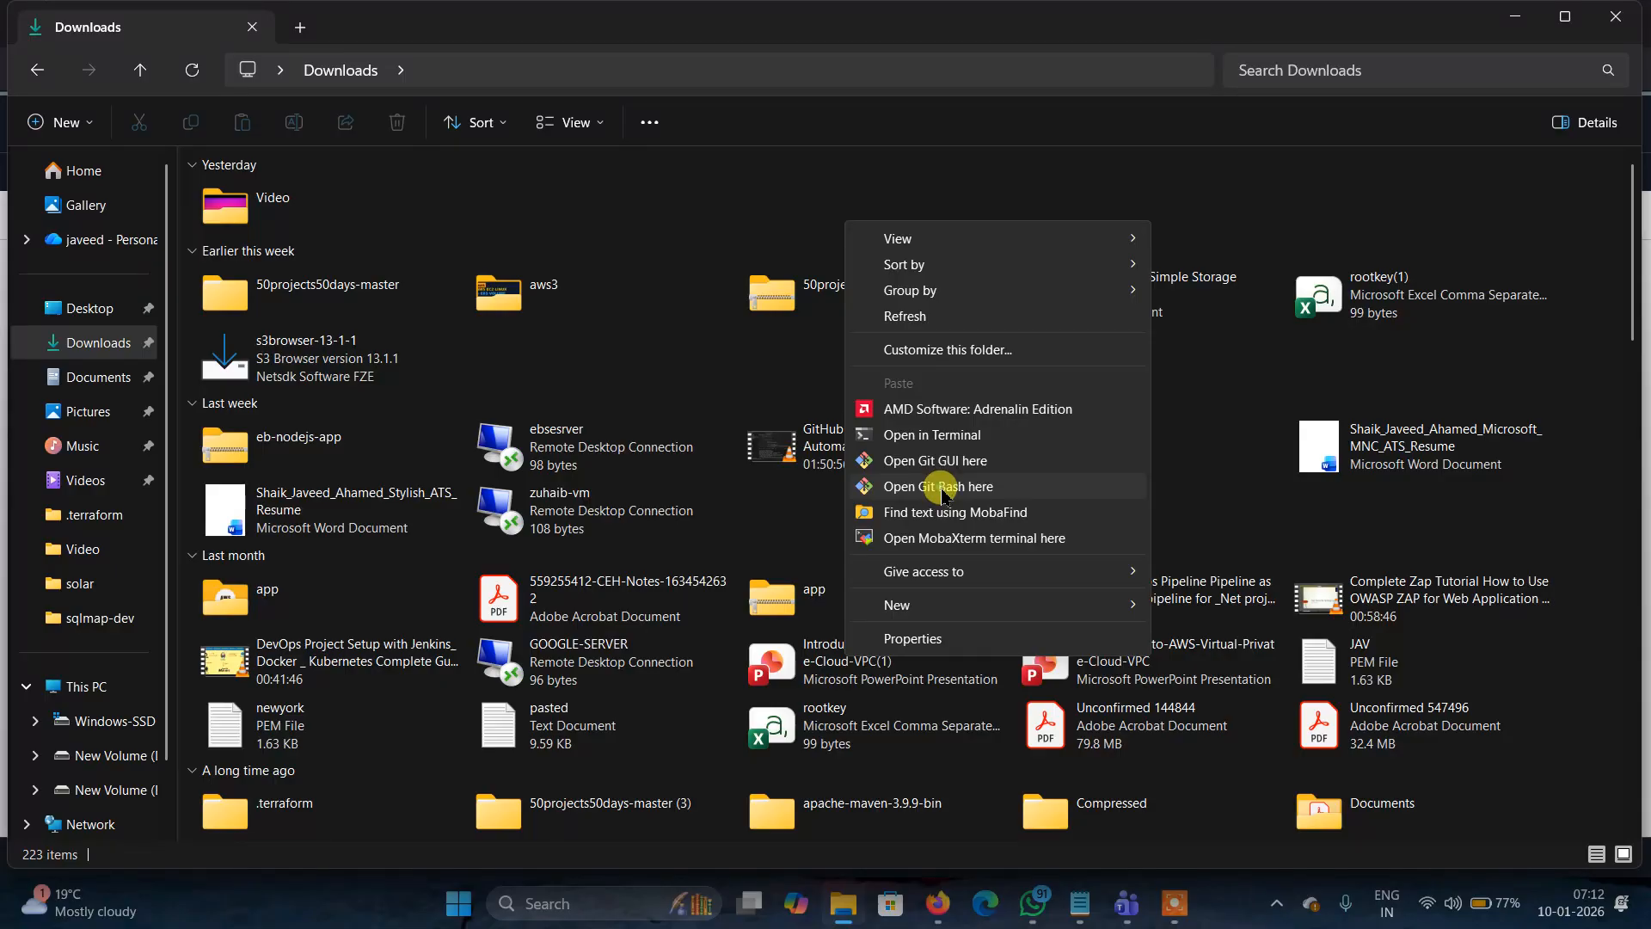
{"action": "left_click", "coordinate": [943, 487]}
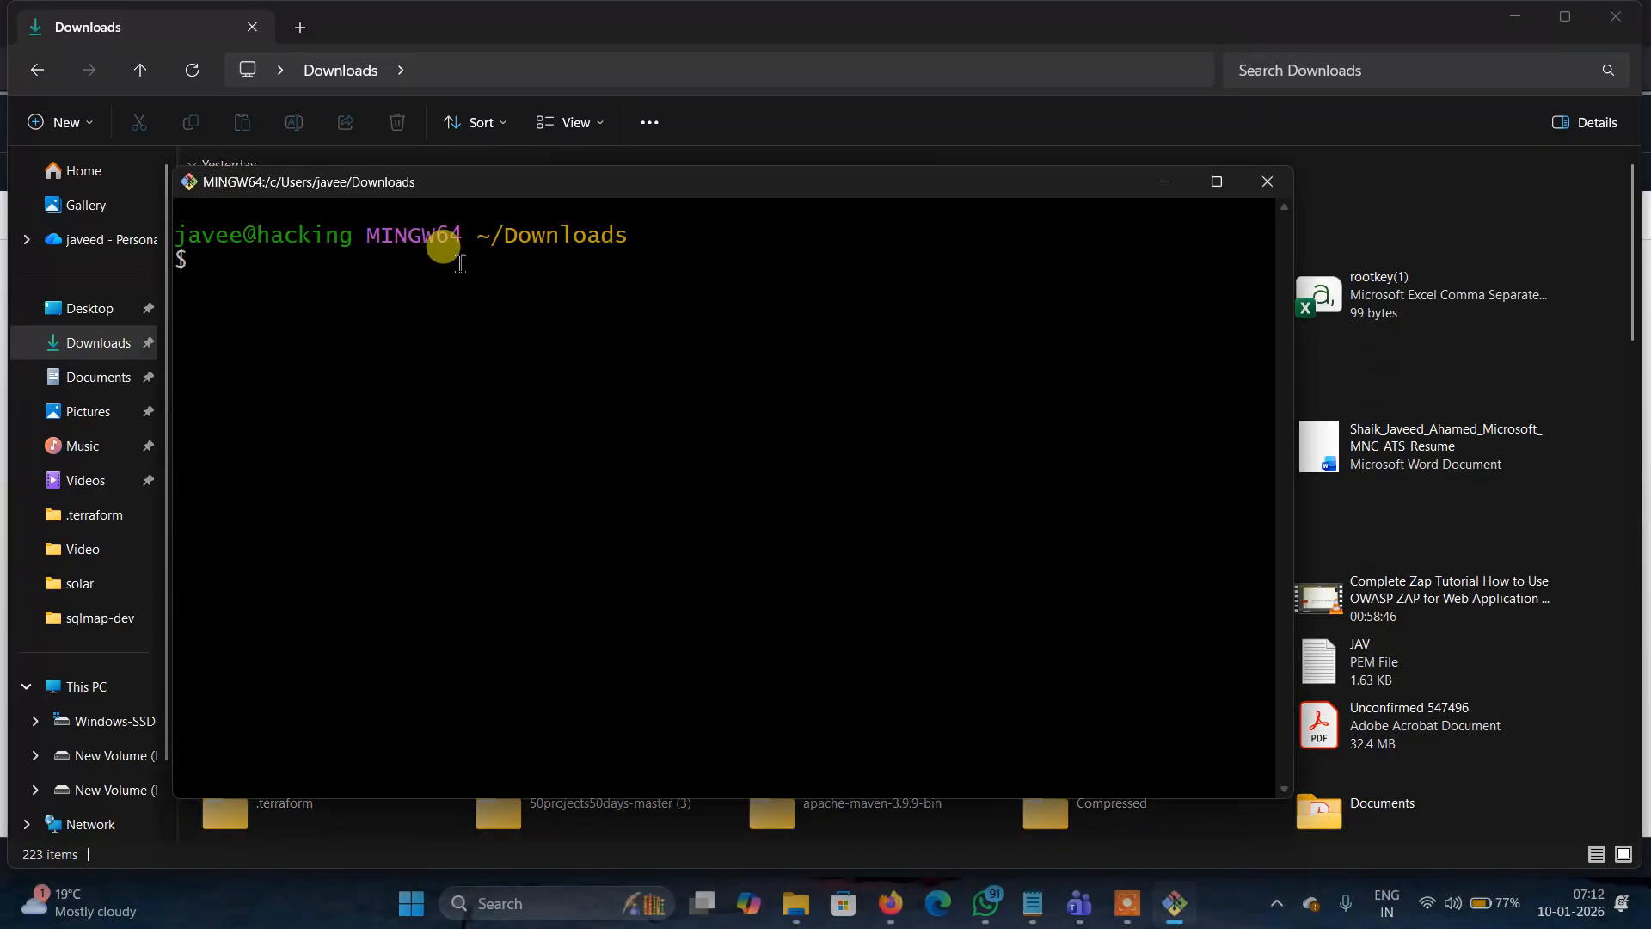
- Paste the copied ssh command for EC2WITHOUTROLE and connect, accepting the host key with YES
{"action": "right_click", "coordinate": [430, 270]}
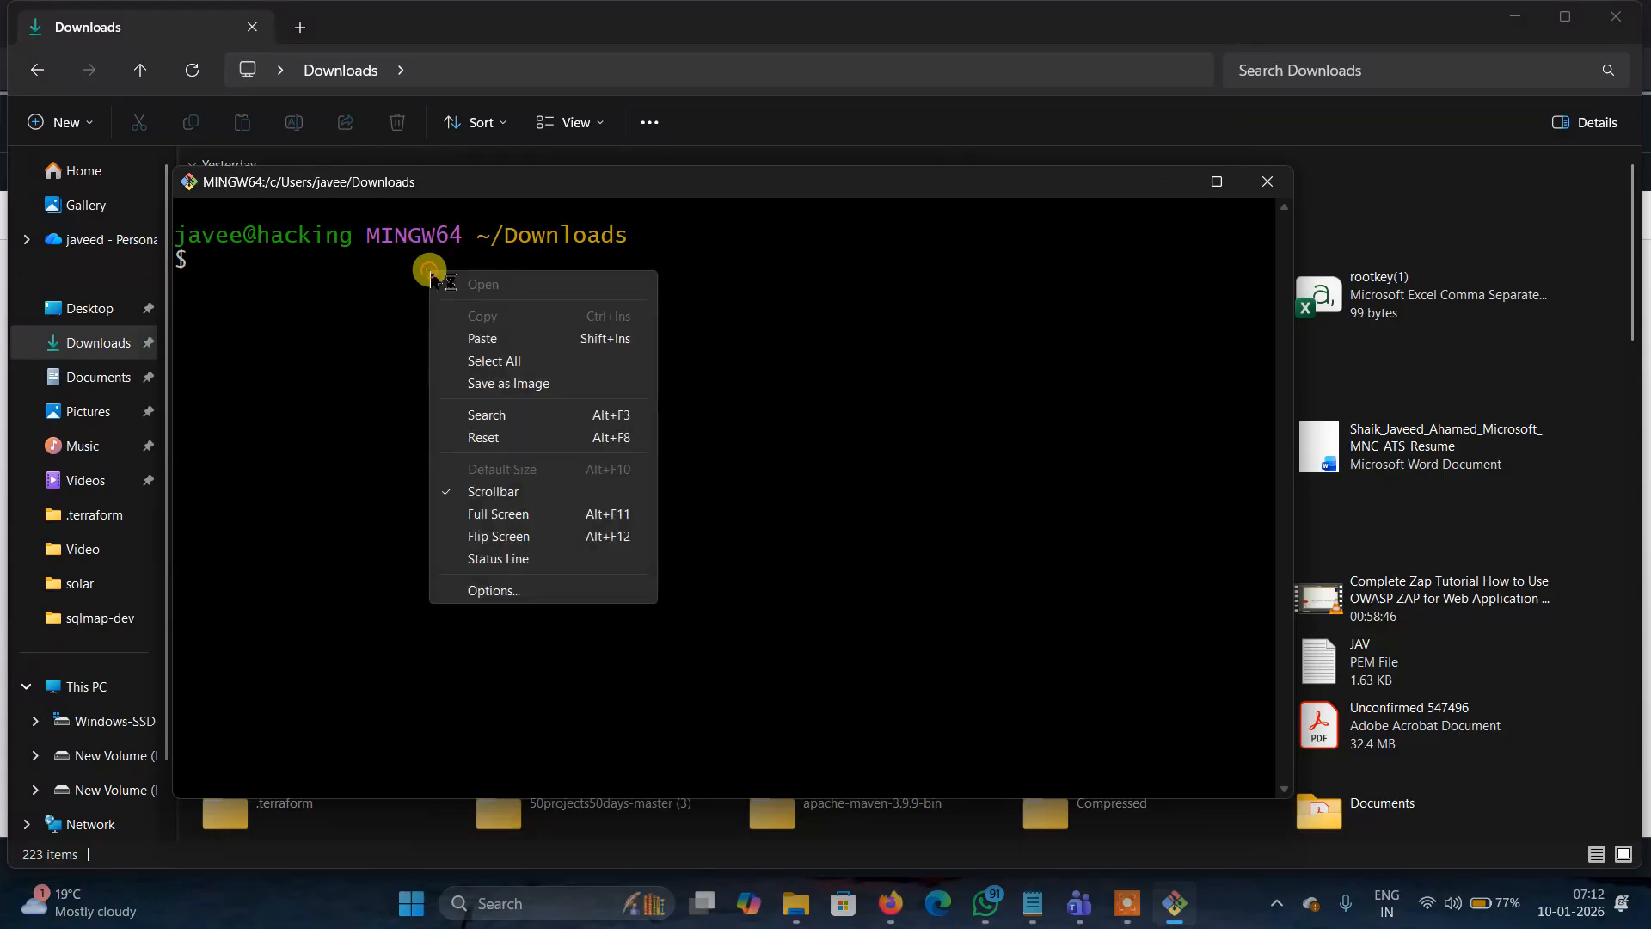
{"action": "left_click", "coordinate": [474, 339]}
{"action": "key", "text": "Return"}
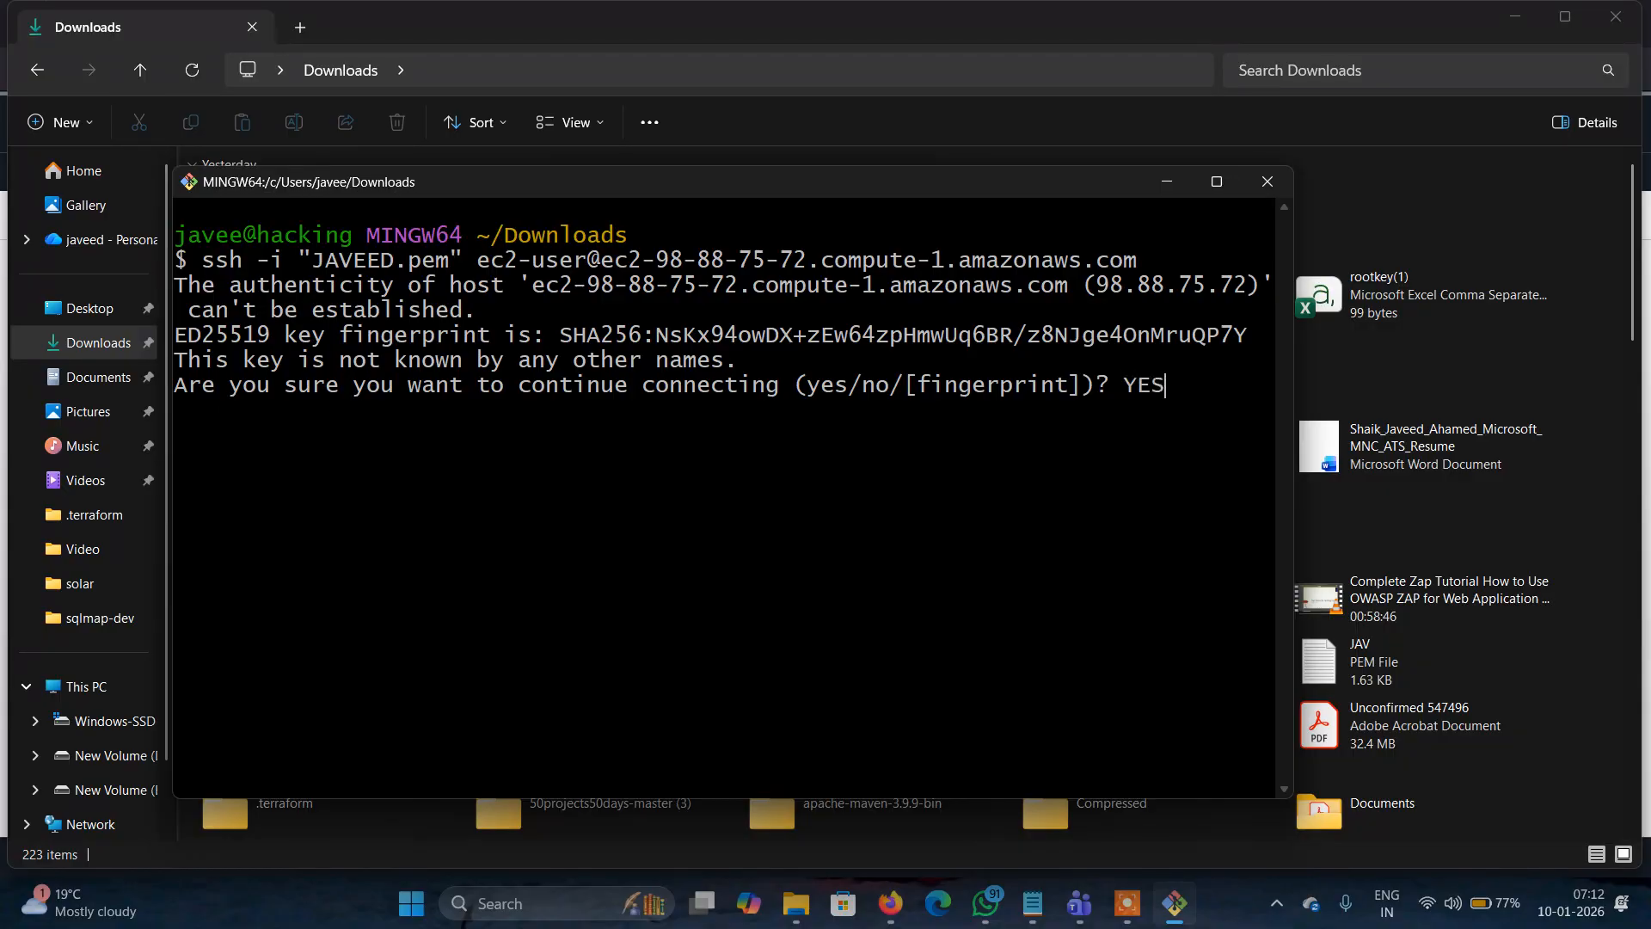
{"action": "type", "text": "YES"}
{"action": "key", "text": "Return"}
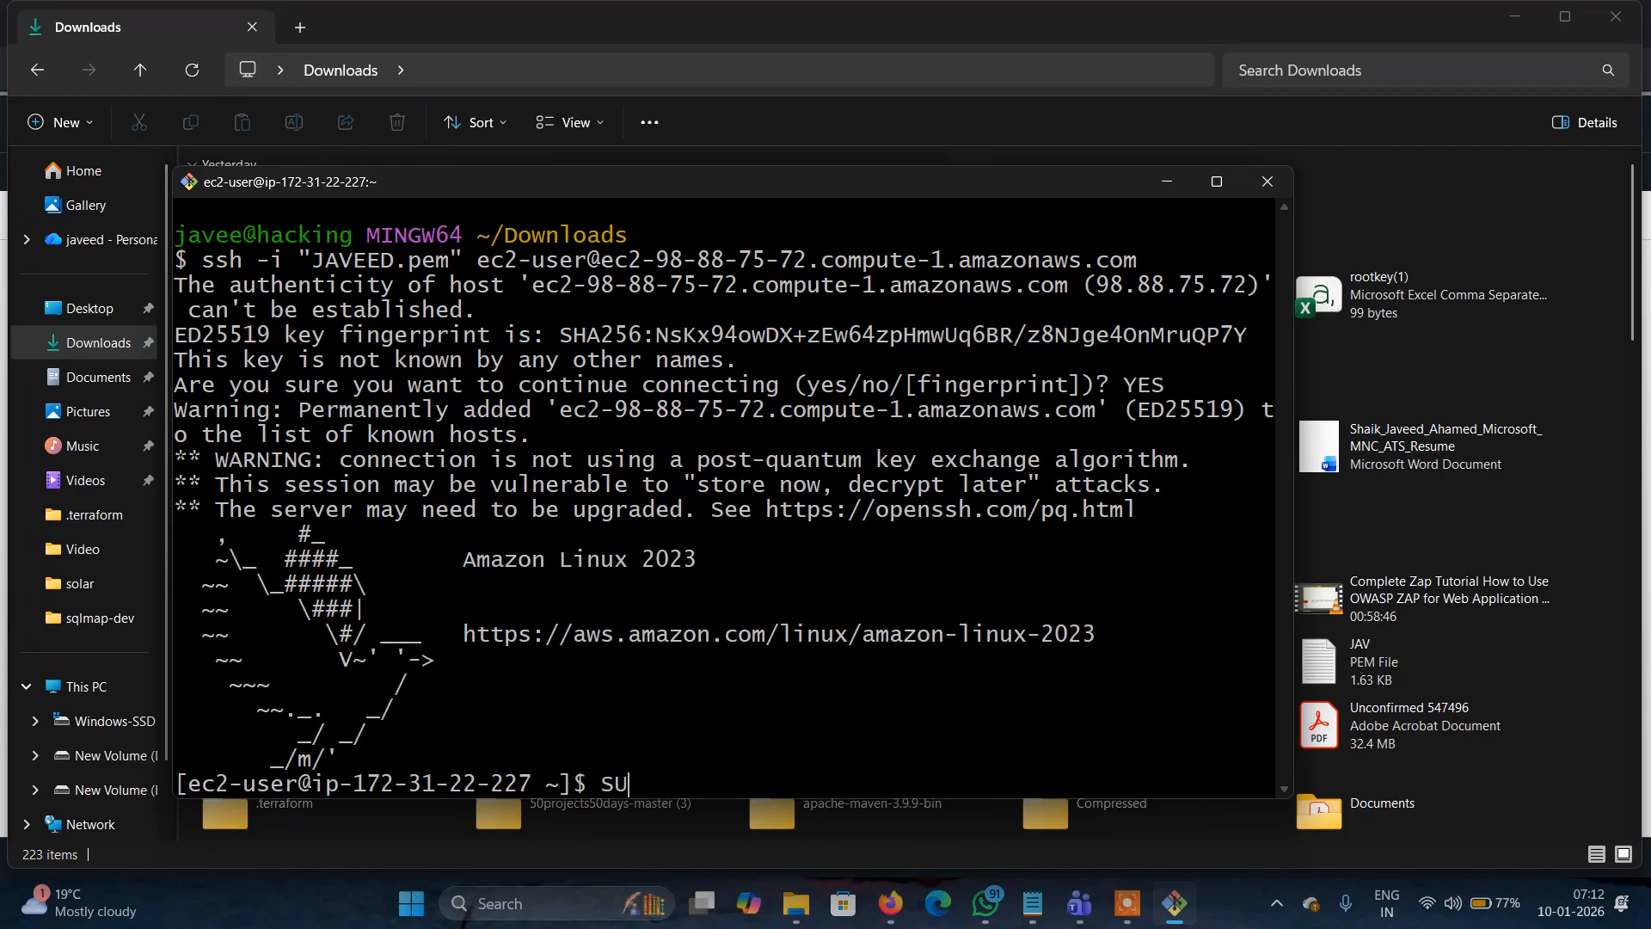
- Become root with sudo su, set the hostname to withoutrole, and confirm it
{"action": "type", "text": "SUDO S"}
{"action": "key", "text": "BackSpace"}
{"action": "key", "text": "BackSpace"}
{"action": "key", "text": "BackSpace"}
{"action": "key", "text": "BackSpace"}
{"action": "key", "text": "BackSpace"}
{"action": "key", "text": "Caps_Lock"}
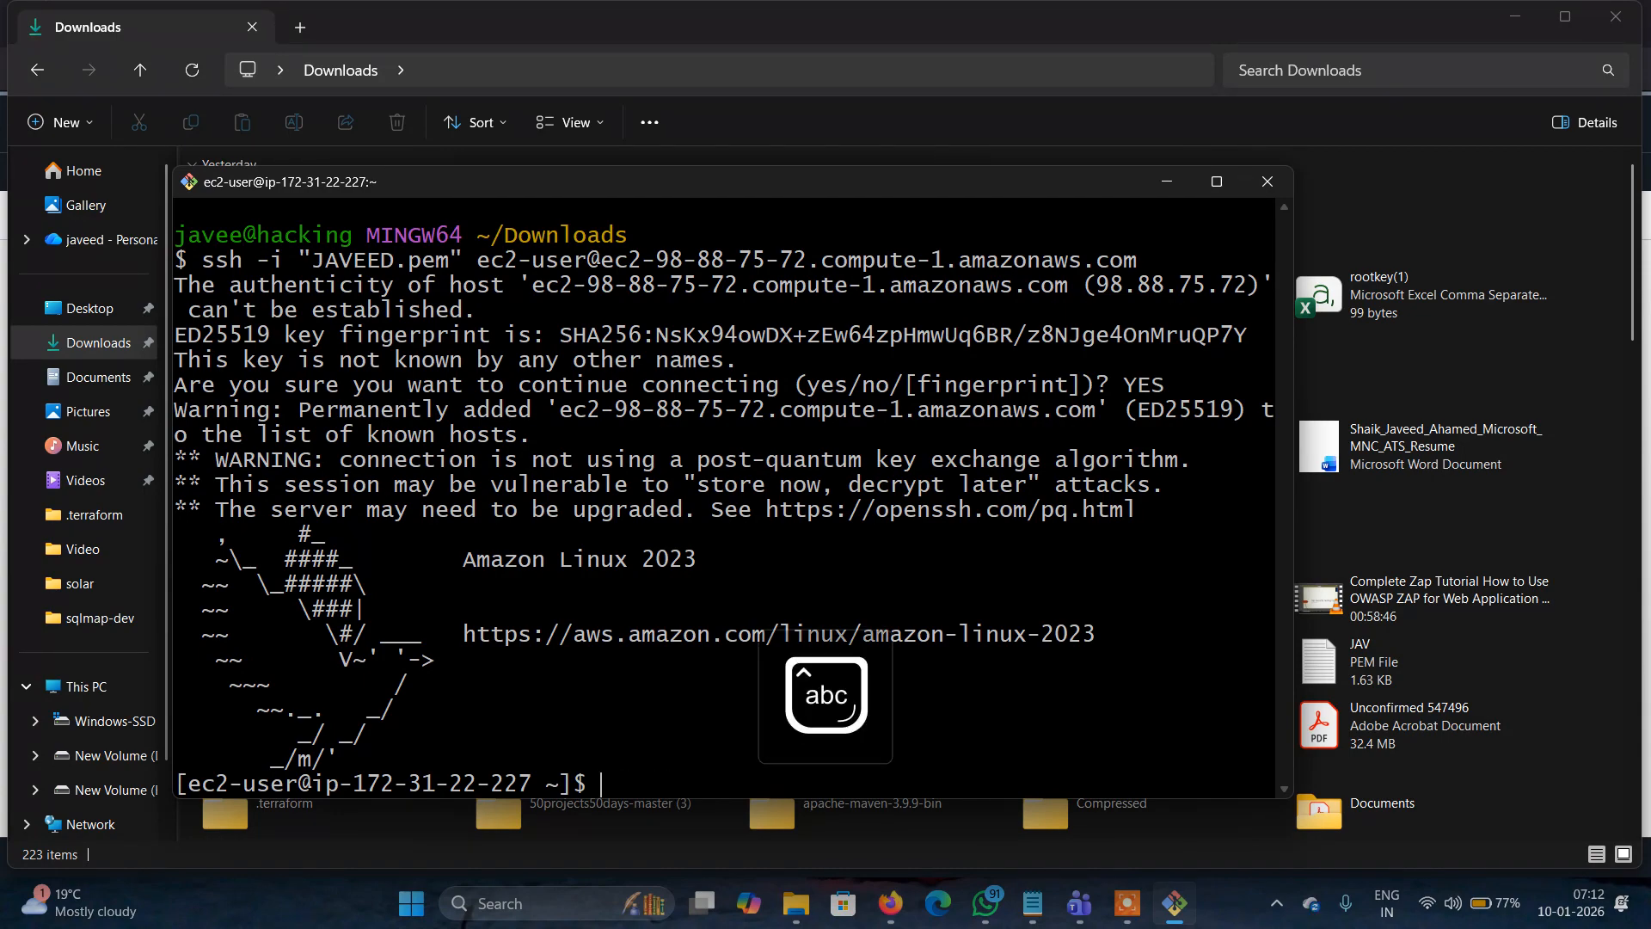
{"action": "type", "text": "sudo su"}
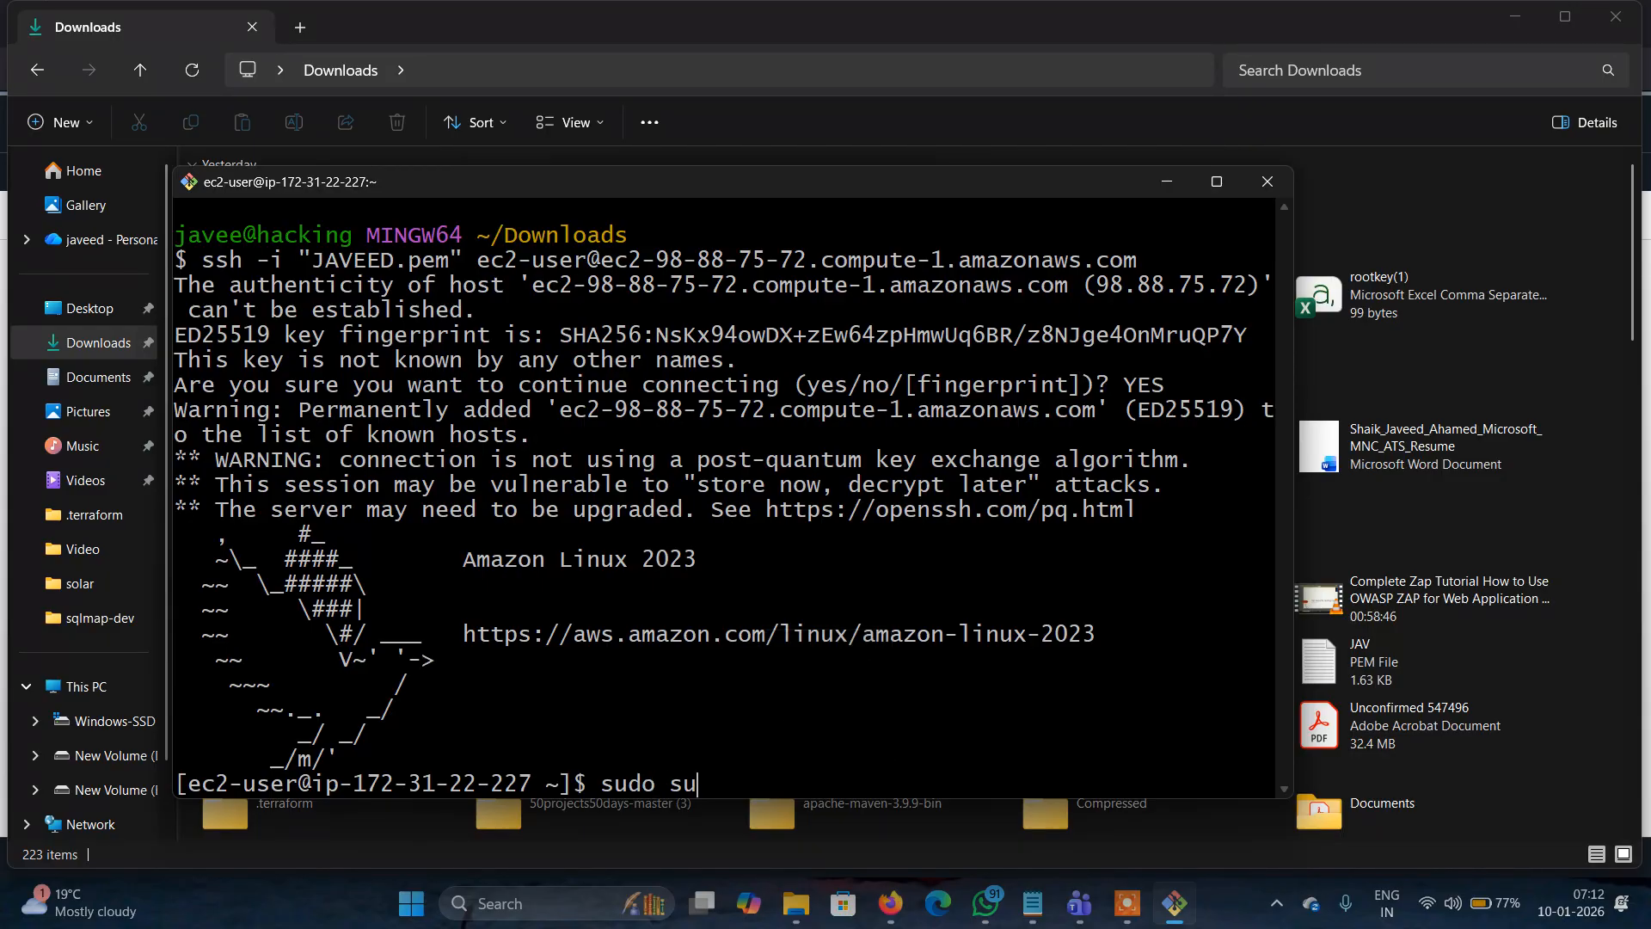
{"action": "key", "text": "Return"}
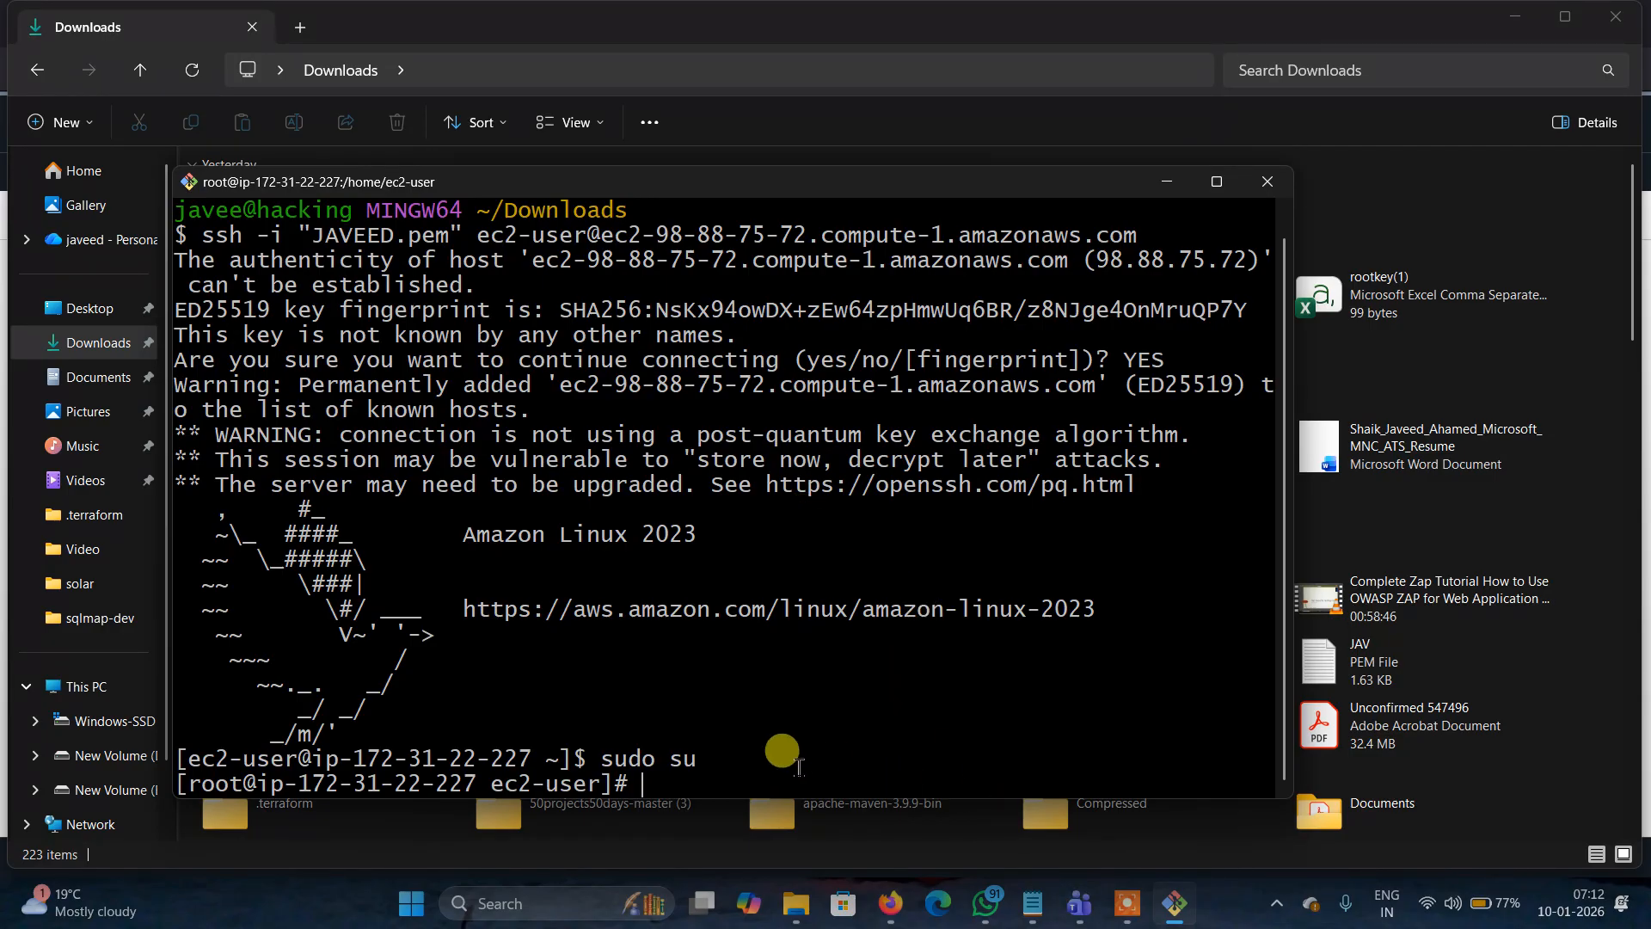
{"action": "type", "text": "host"}
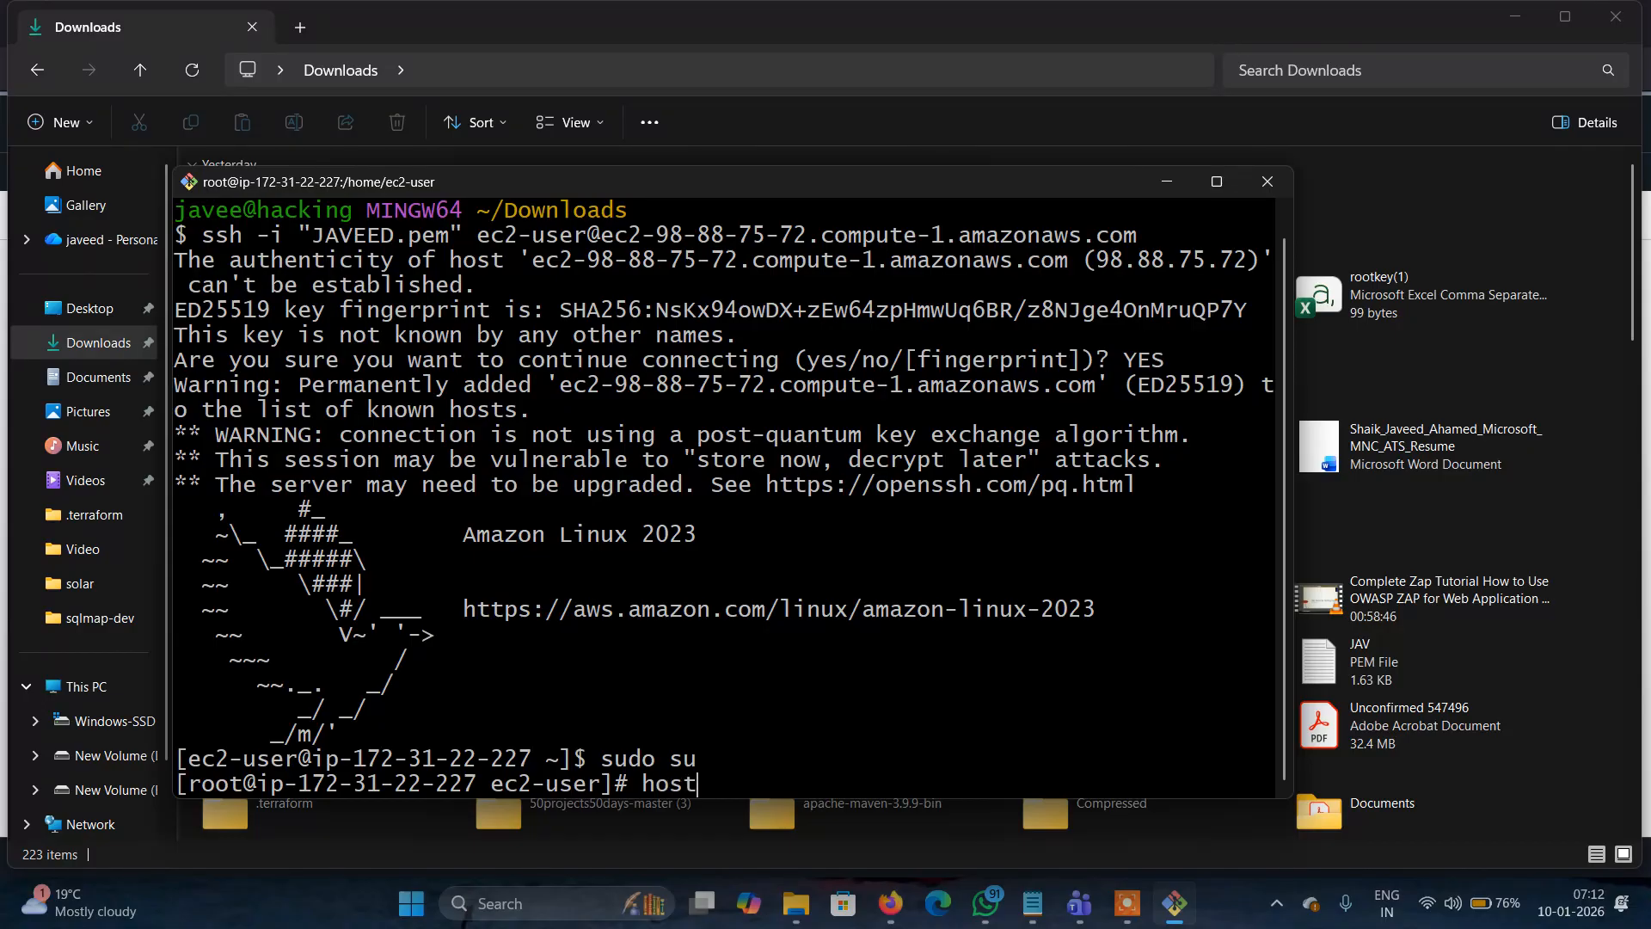
{"action": "type", "text": "name withoutrole"}
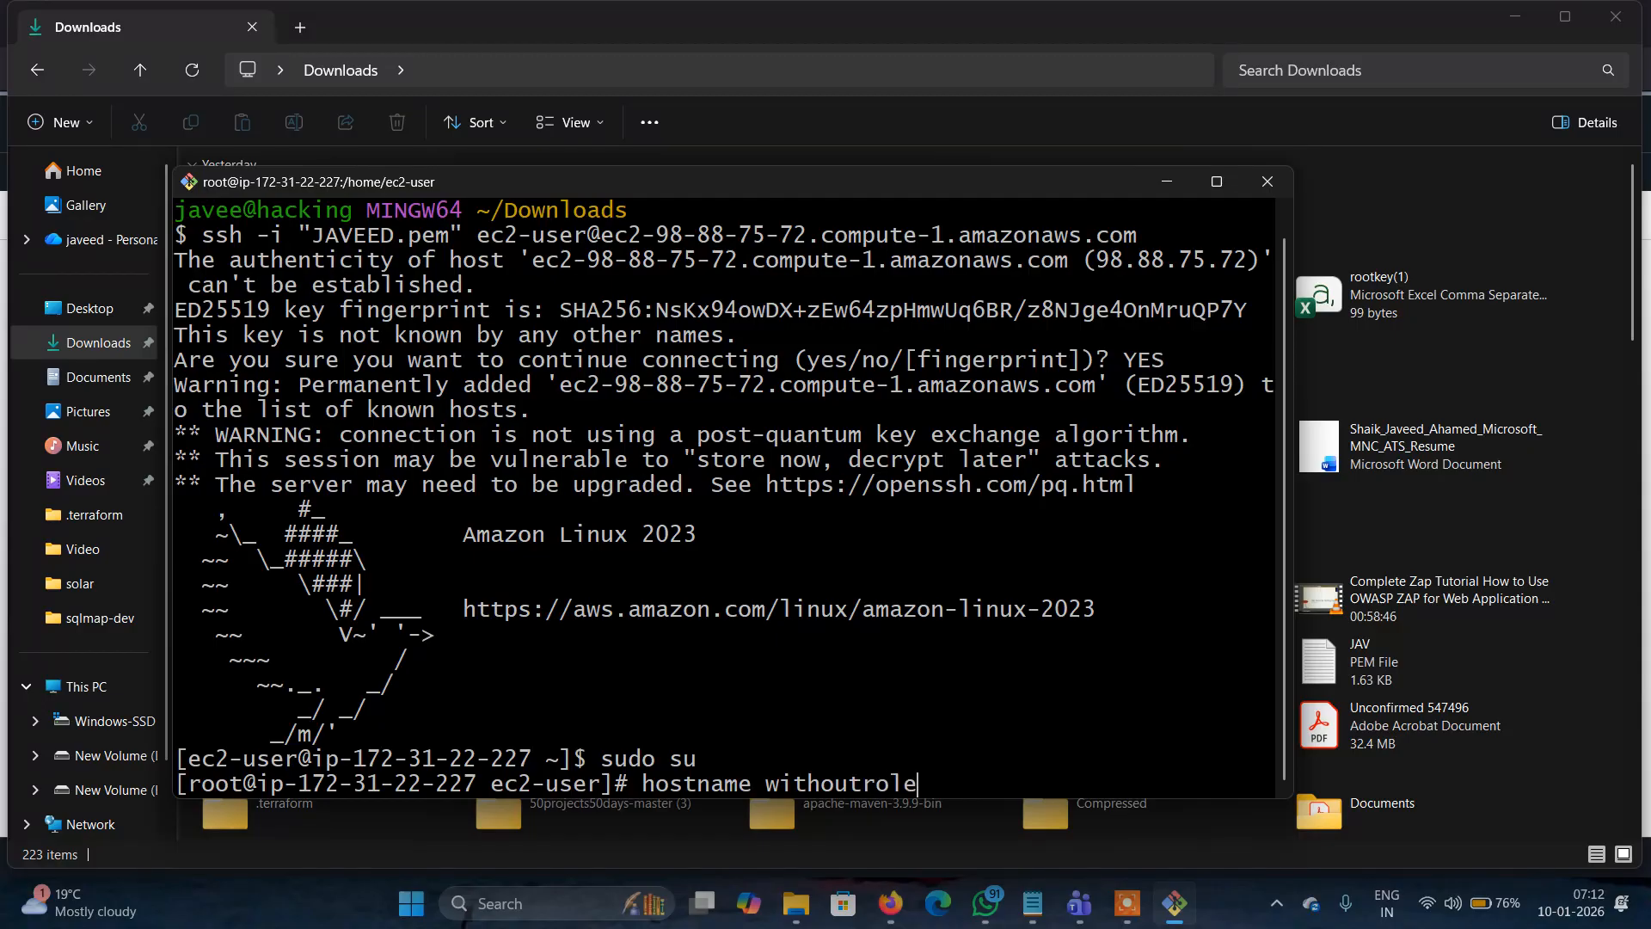
{"action": "key", "text": "Return"}
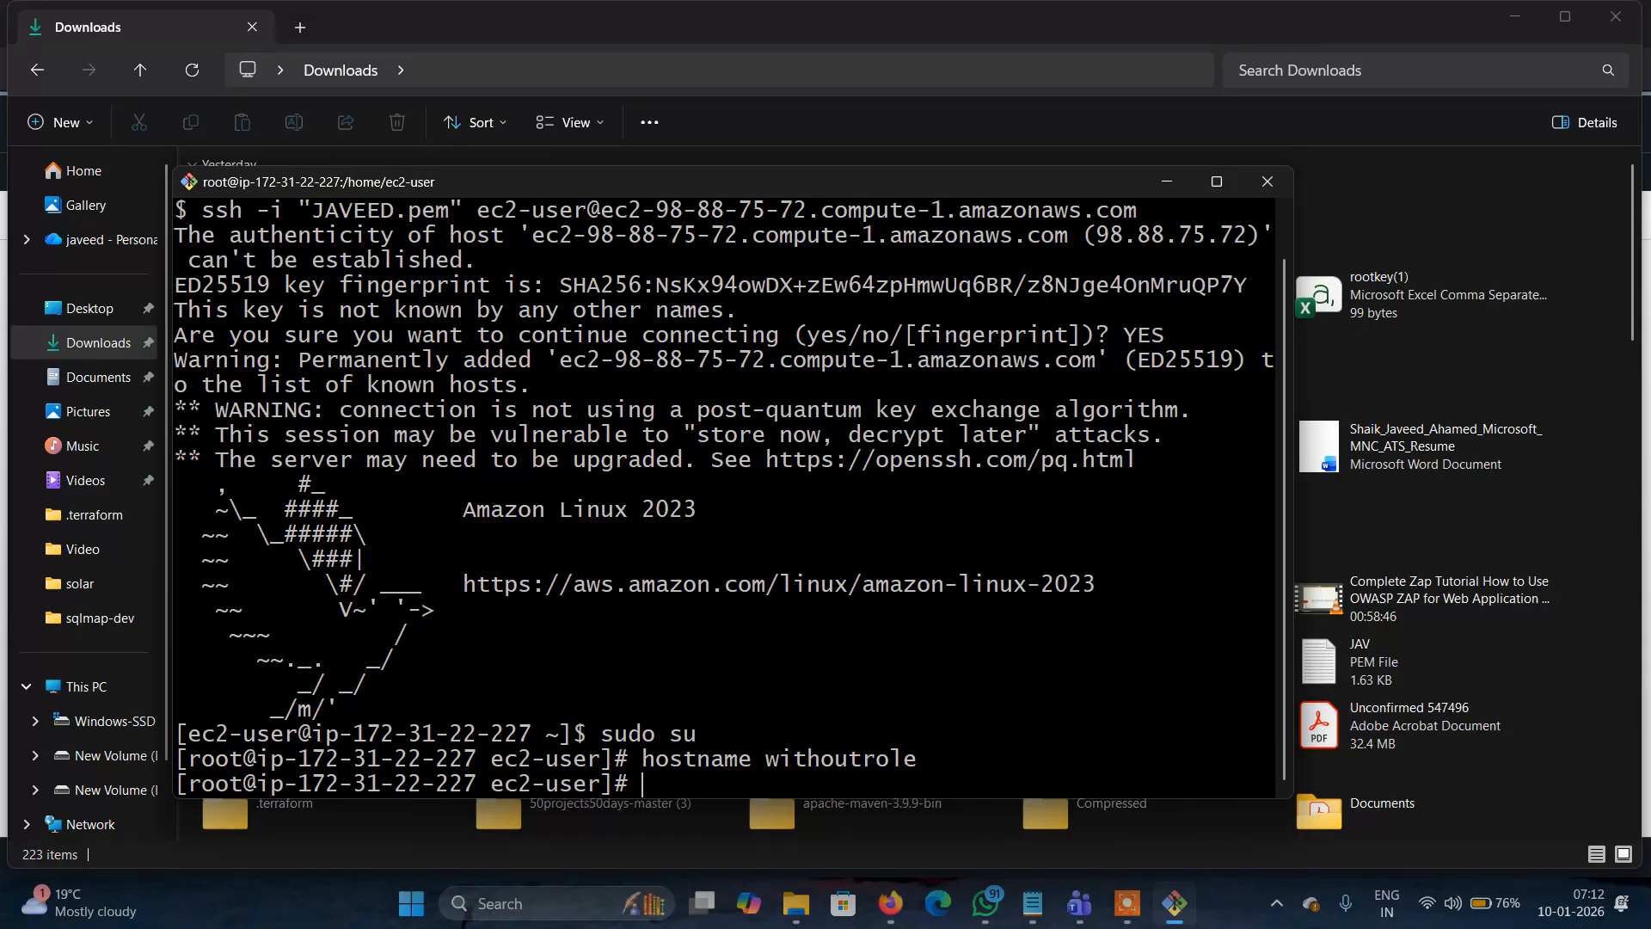
{"action": "type", "text": "hostname"}
{"action": "key", "text": "Return"}
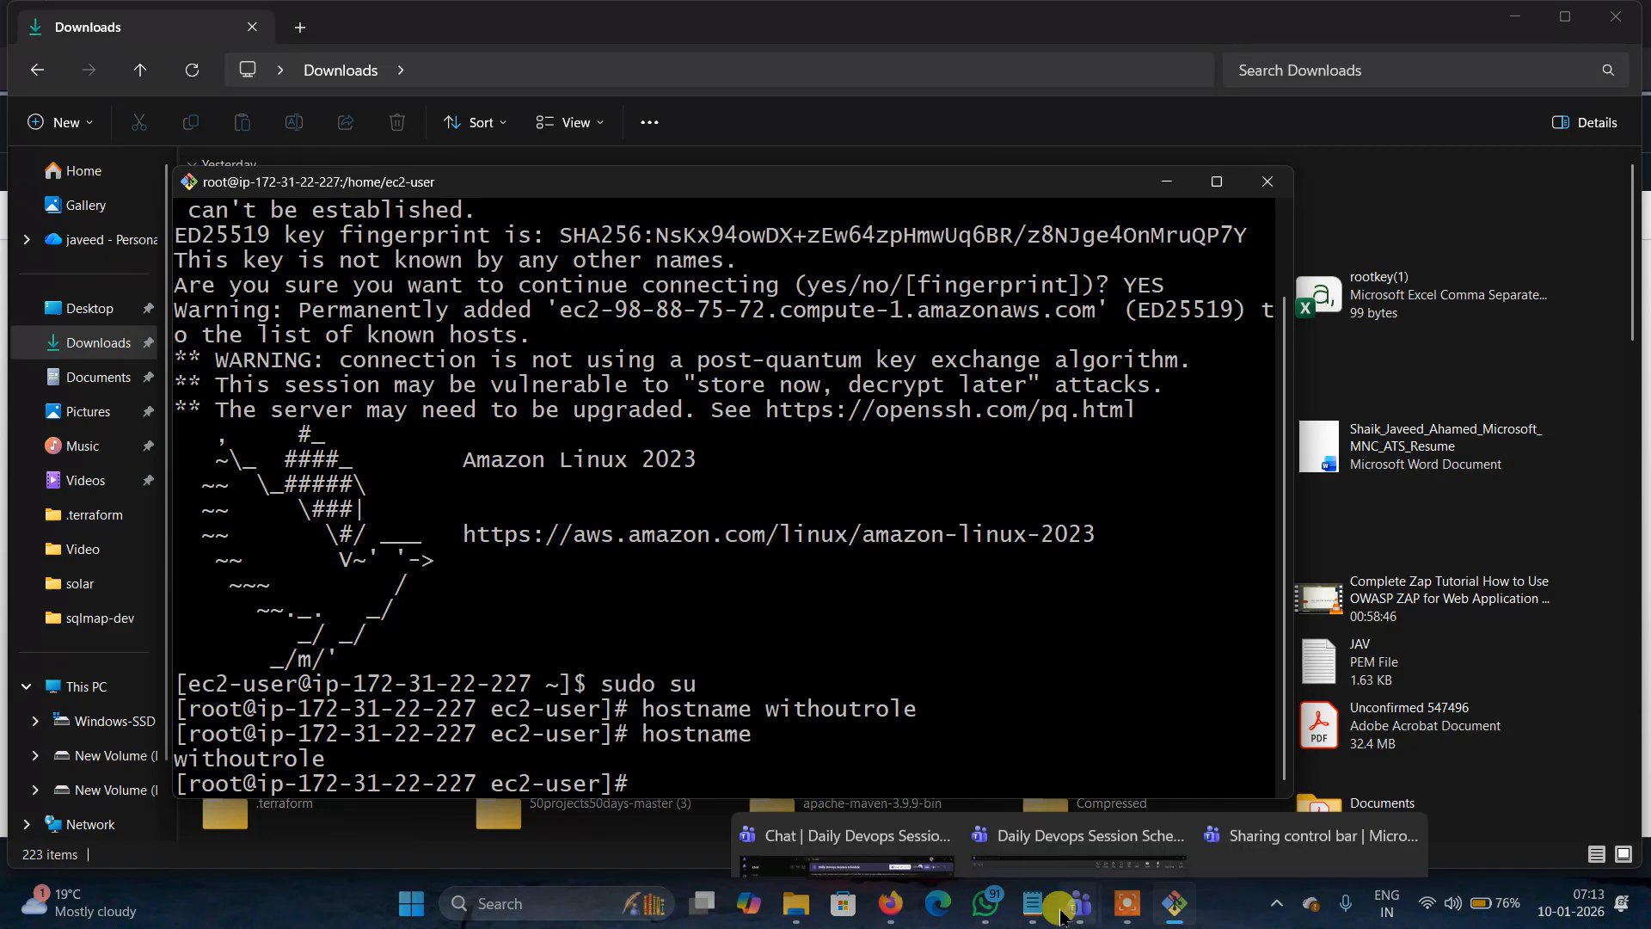
- Select EC2WITHROLE instead of EC2WITHOUTROLE and copy its SSH client example command
{"action": "left_click", "coordinate": [890, 903]}
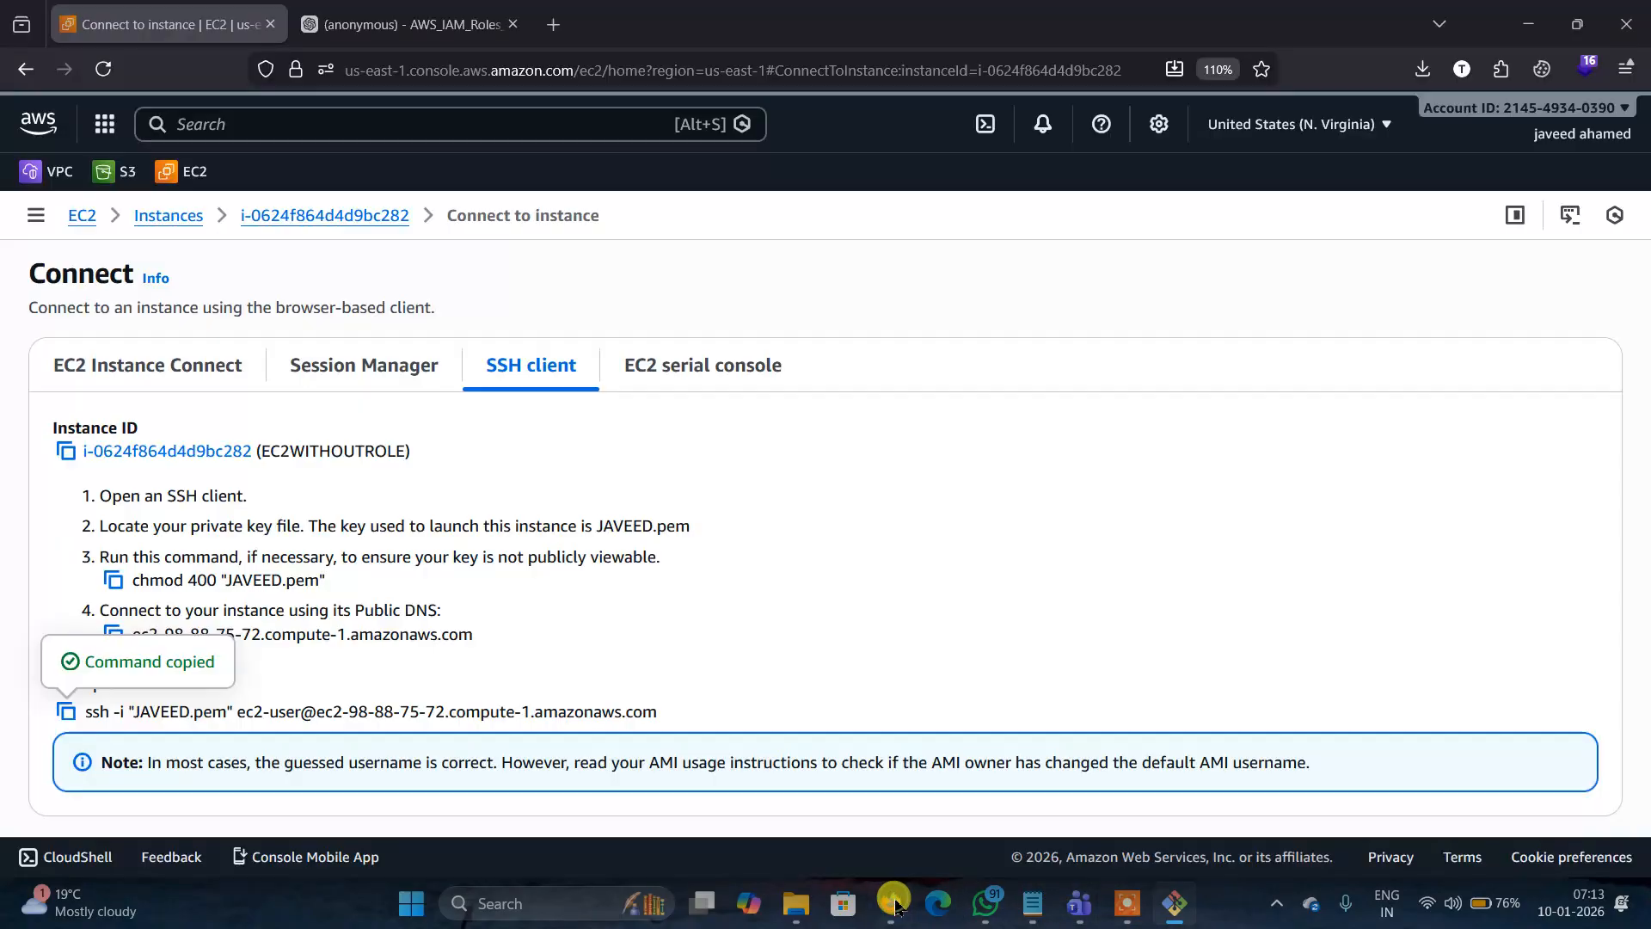
{"action": "left_click", "coordinate": [178, 215]}
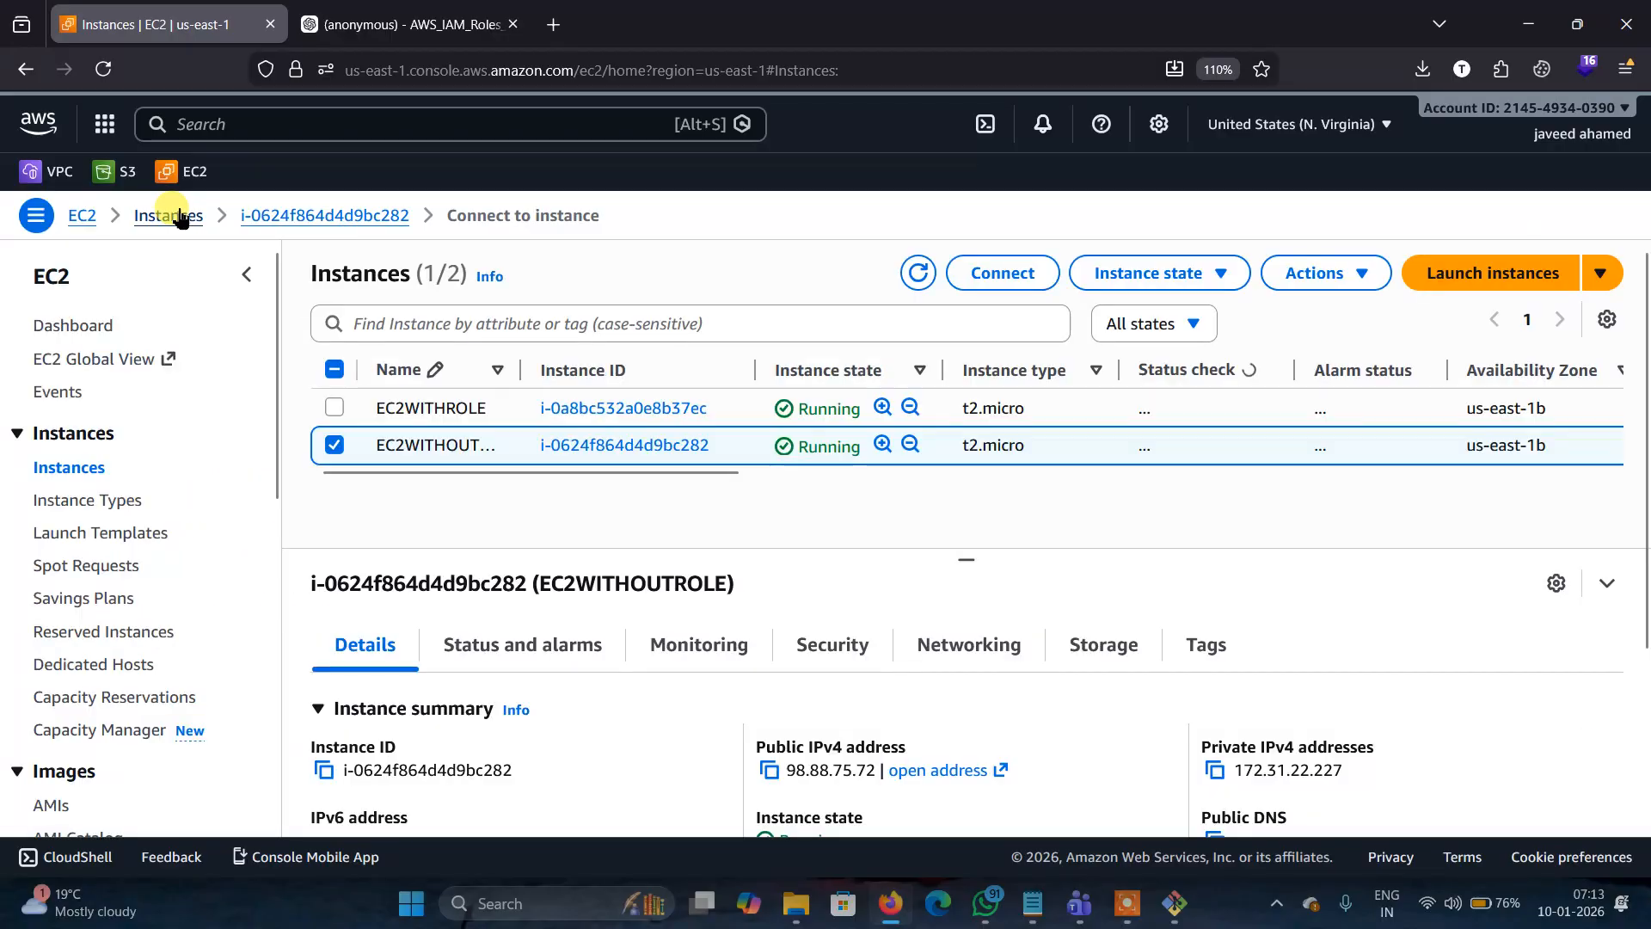
{"action": "left_click", "coordinate": [335, 444]}
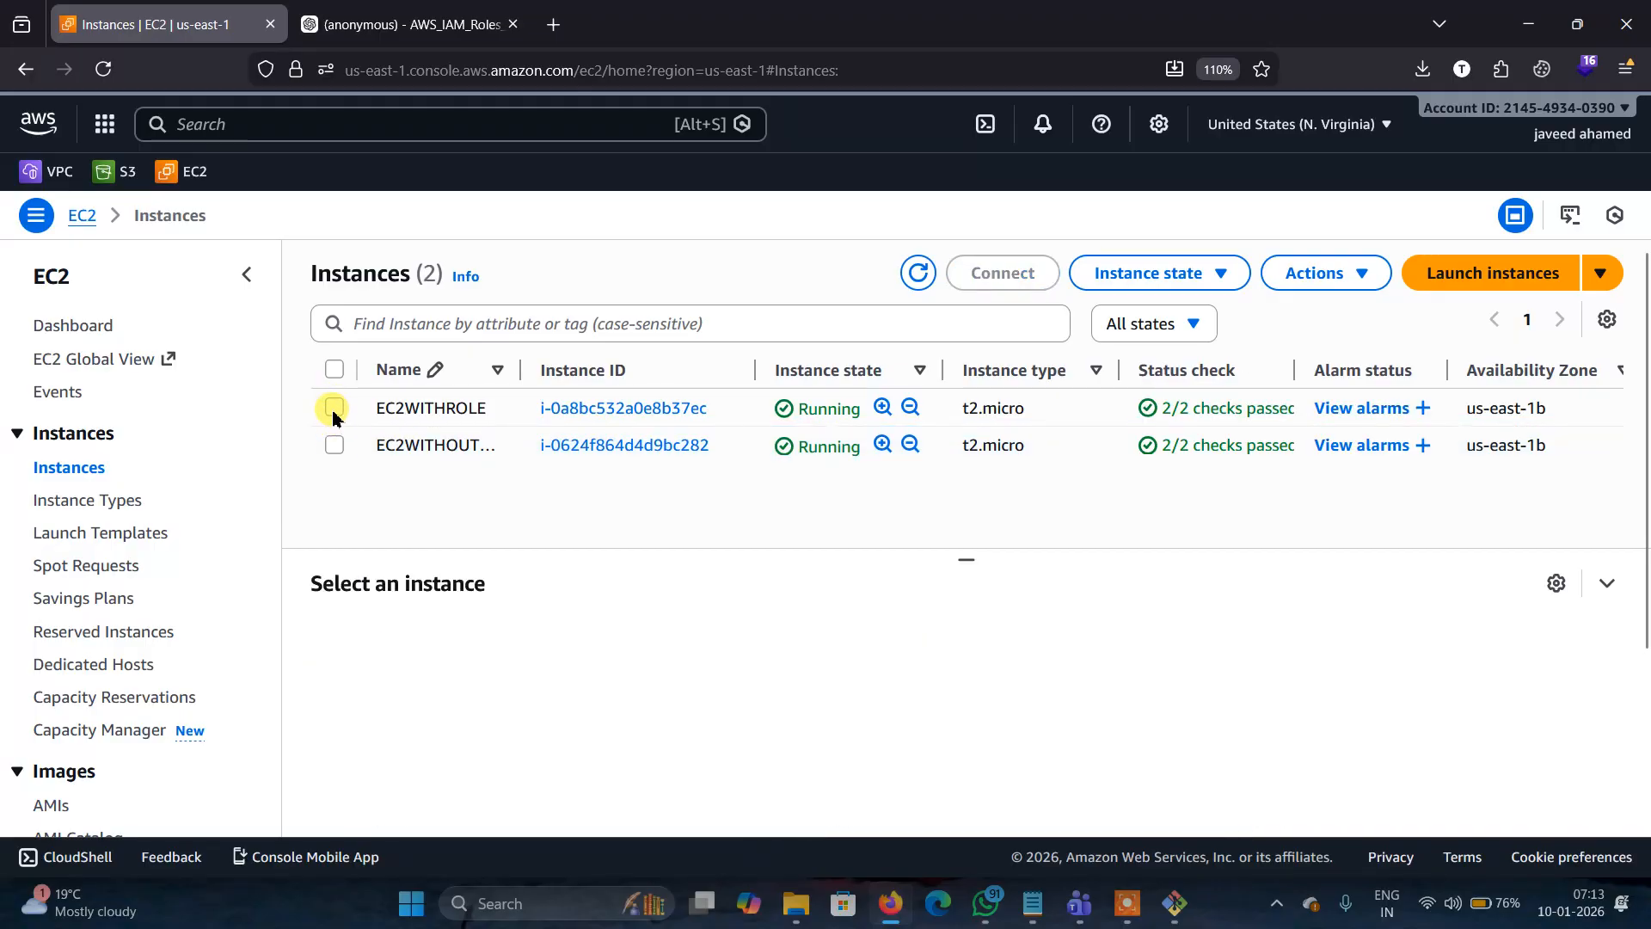
{"action": "left_click", "coordinate": [335, 408]}
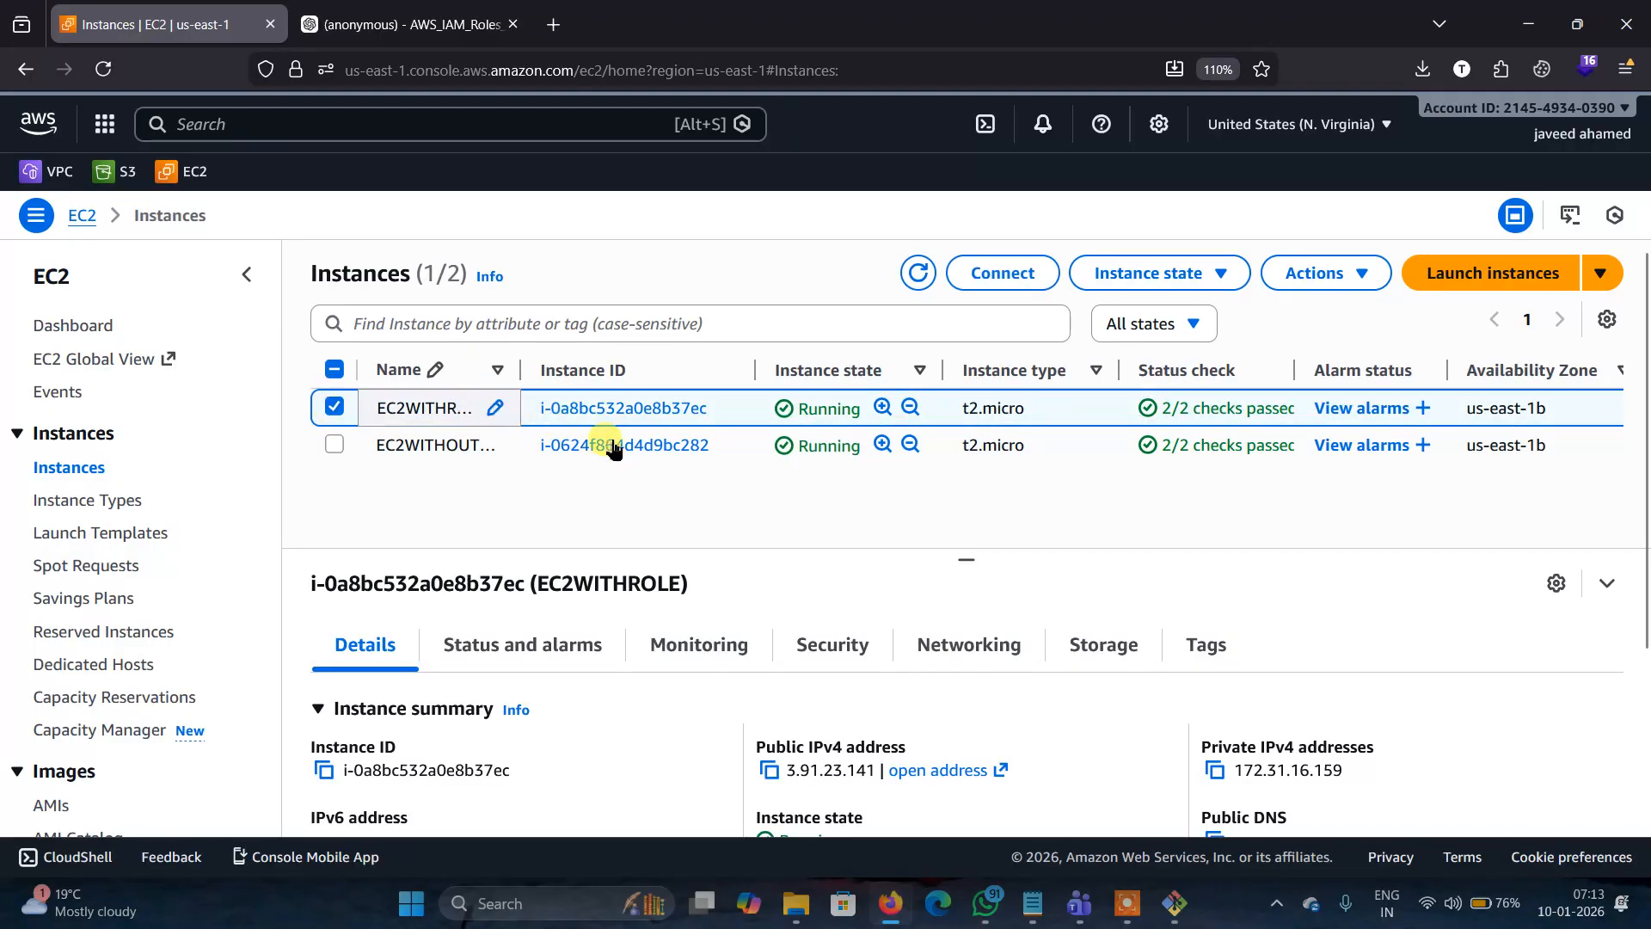
{"action": "left_click", "coordinate": [1170, 907]}
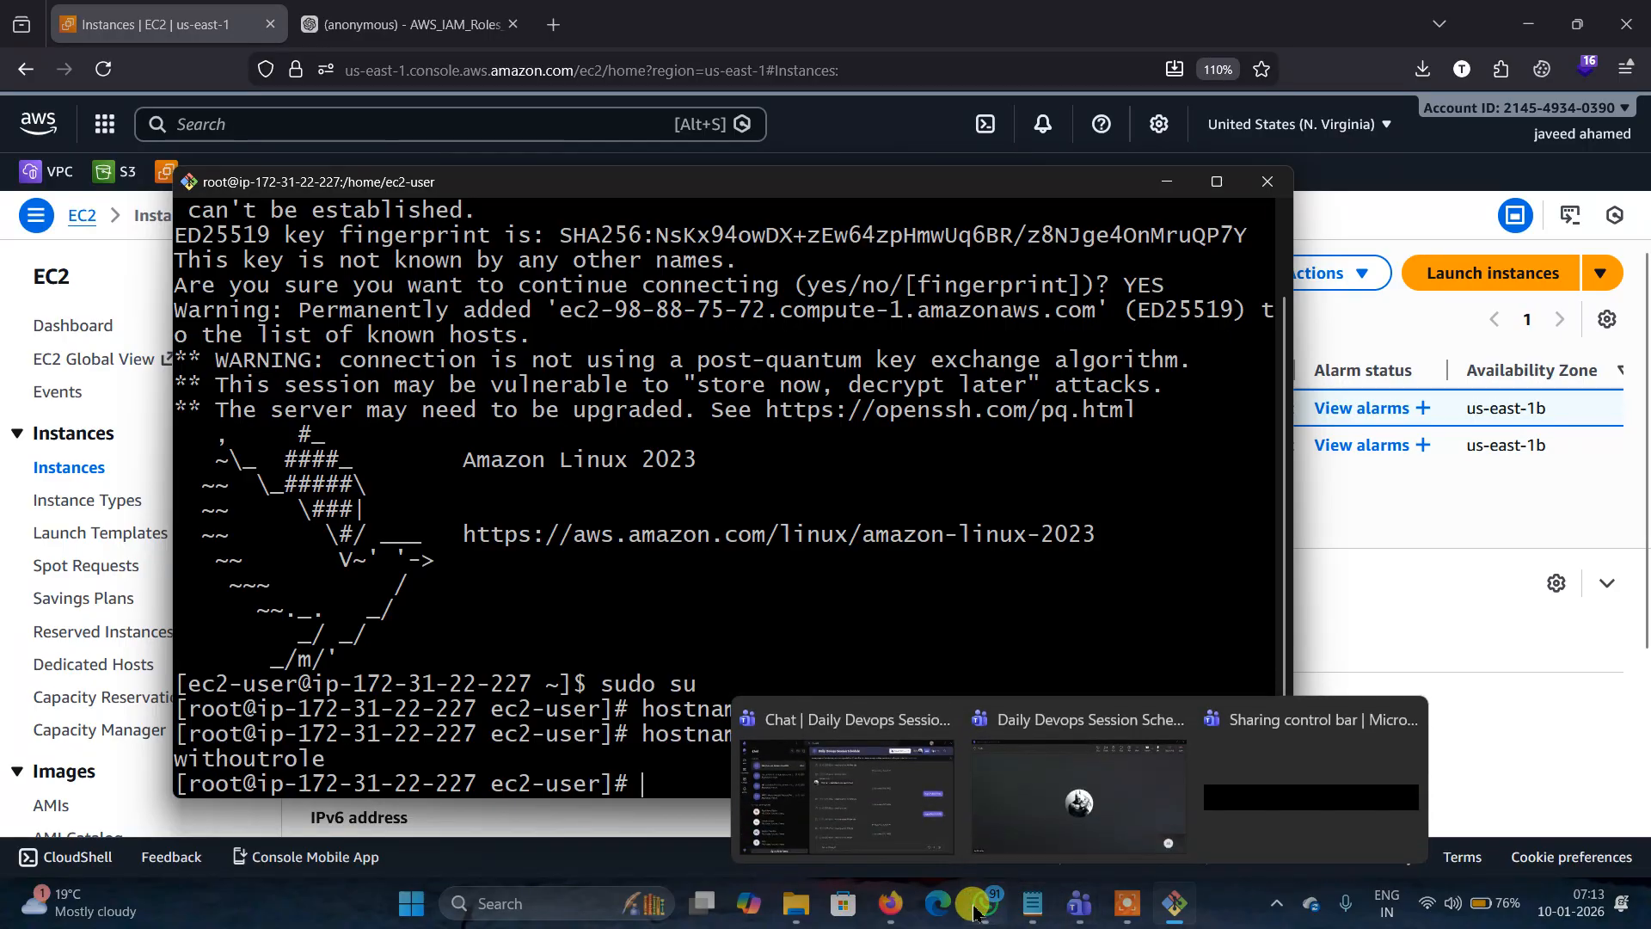
{"action": "left_click", "coordinate": [890, 907]}
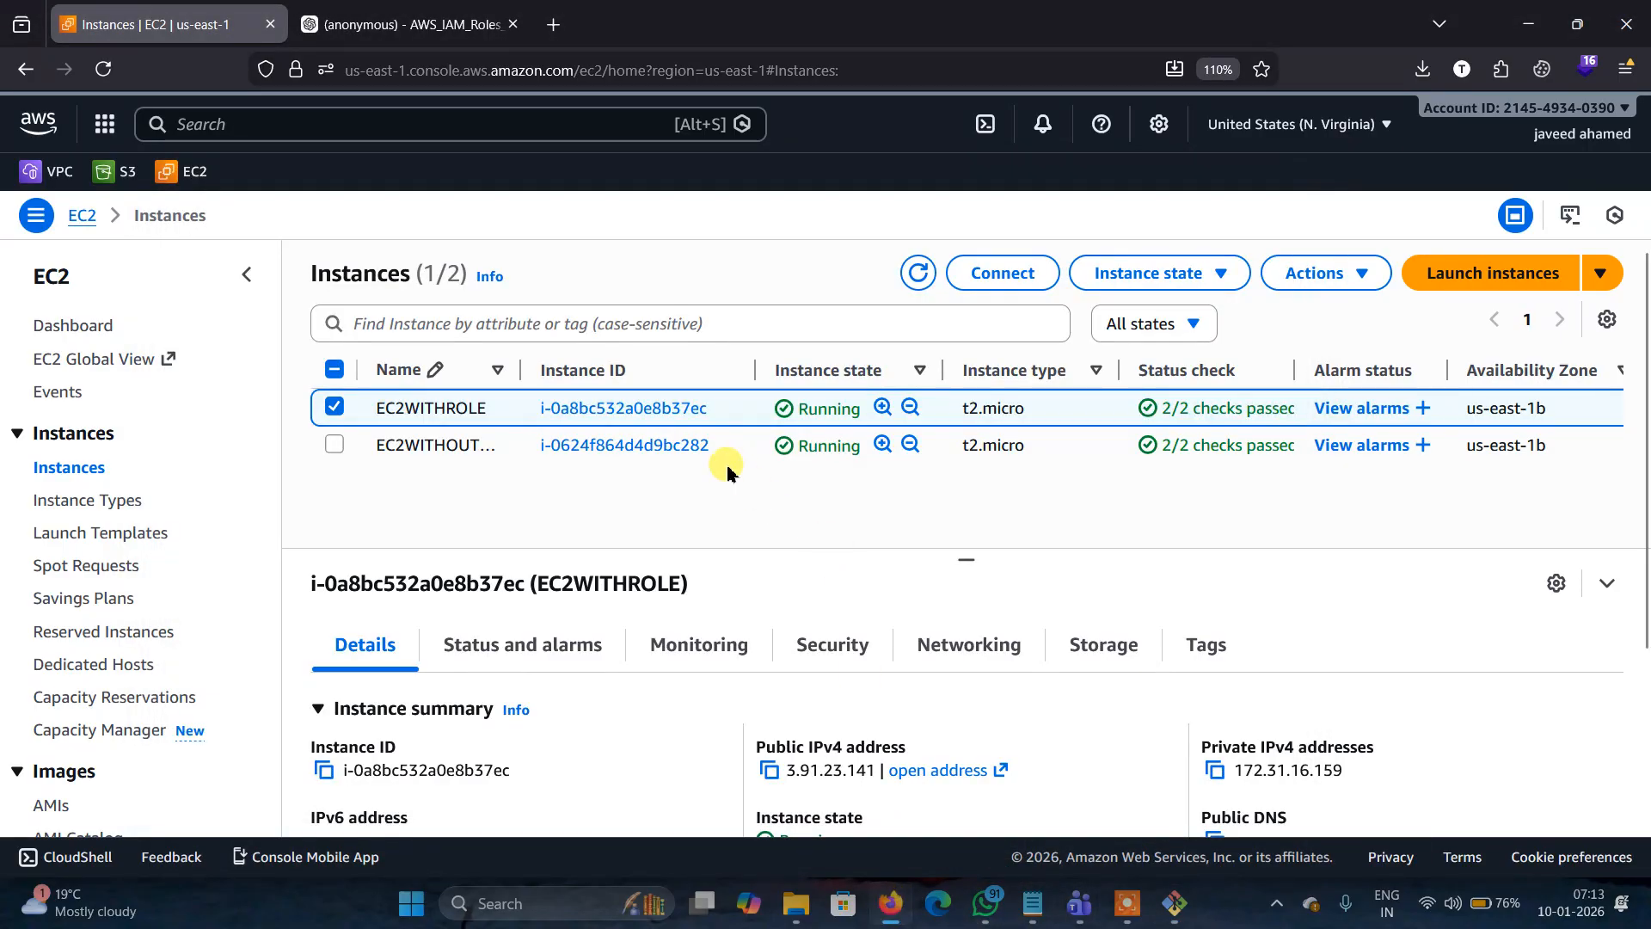
{"action": "right_click", "coordinate": [647, 413]}
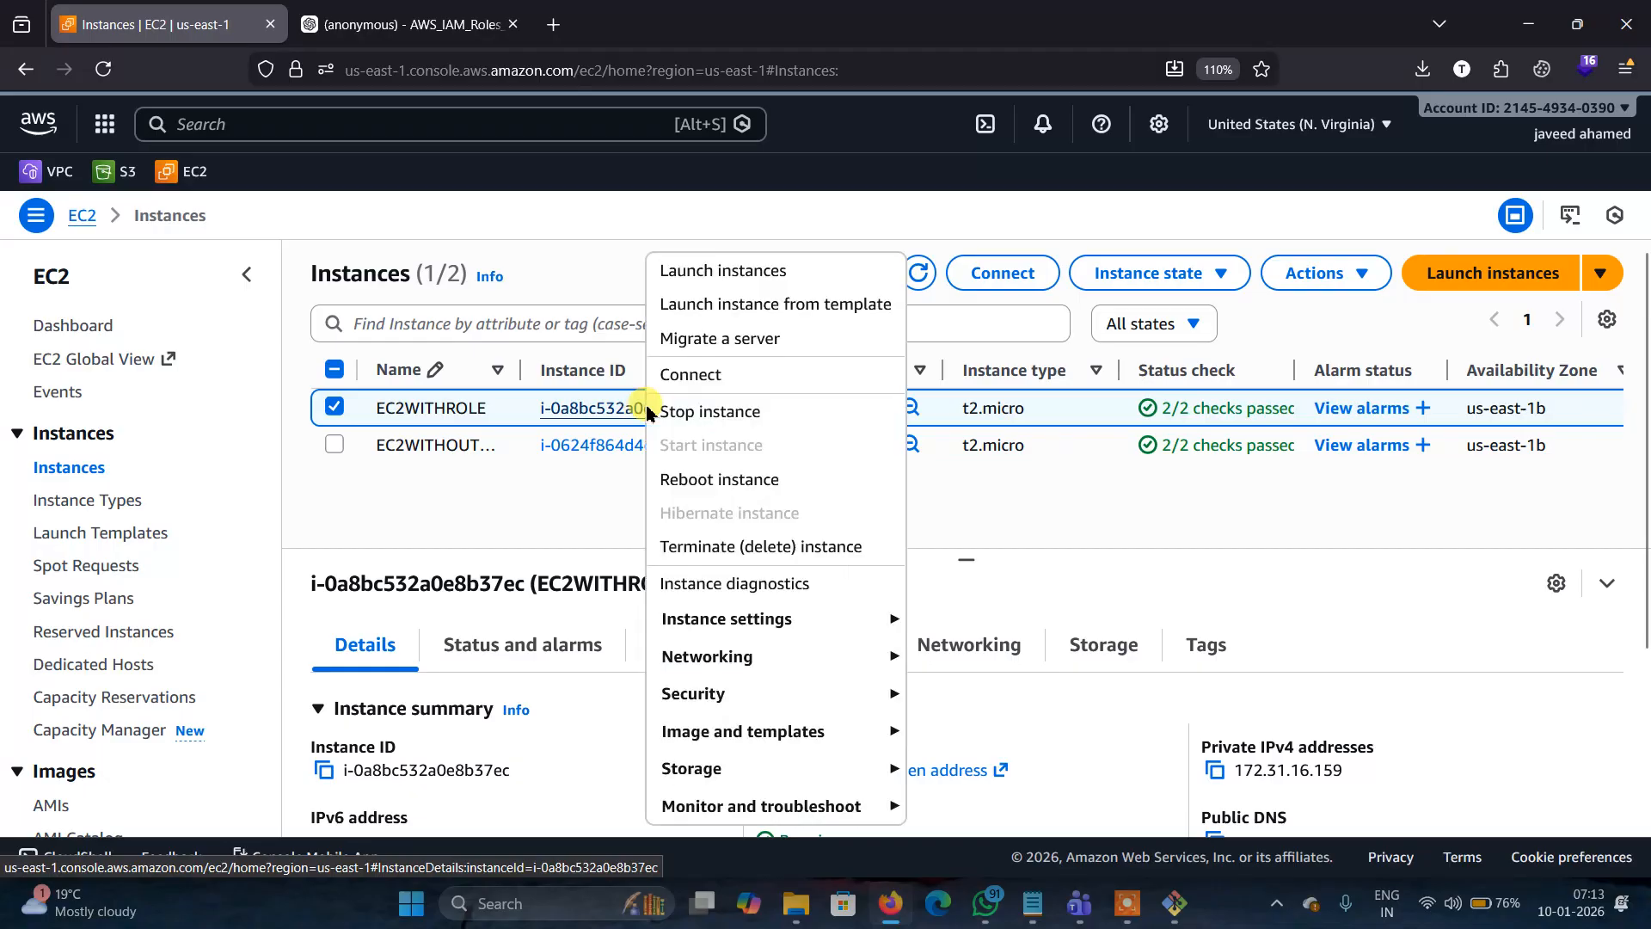
{"action": "left_click", "coordinate": [696, 379]}
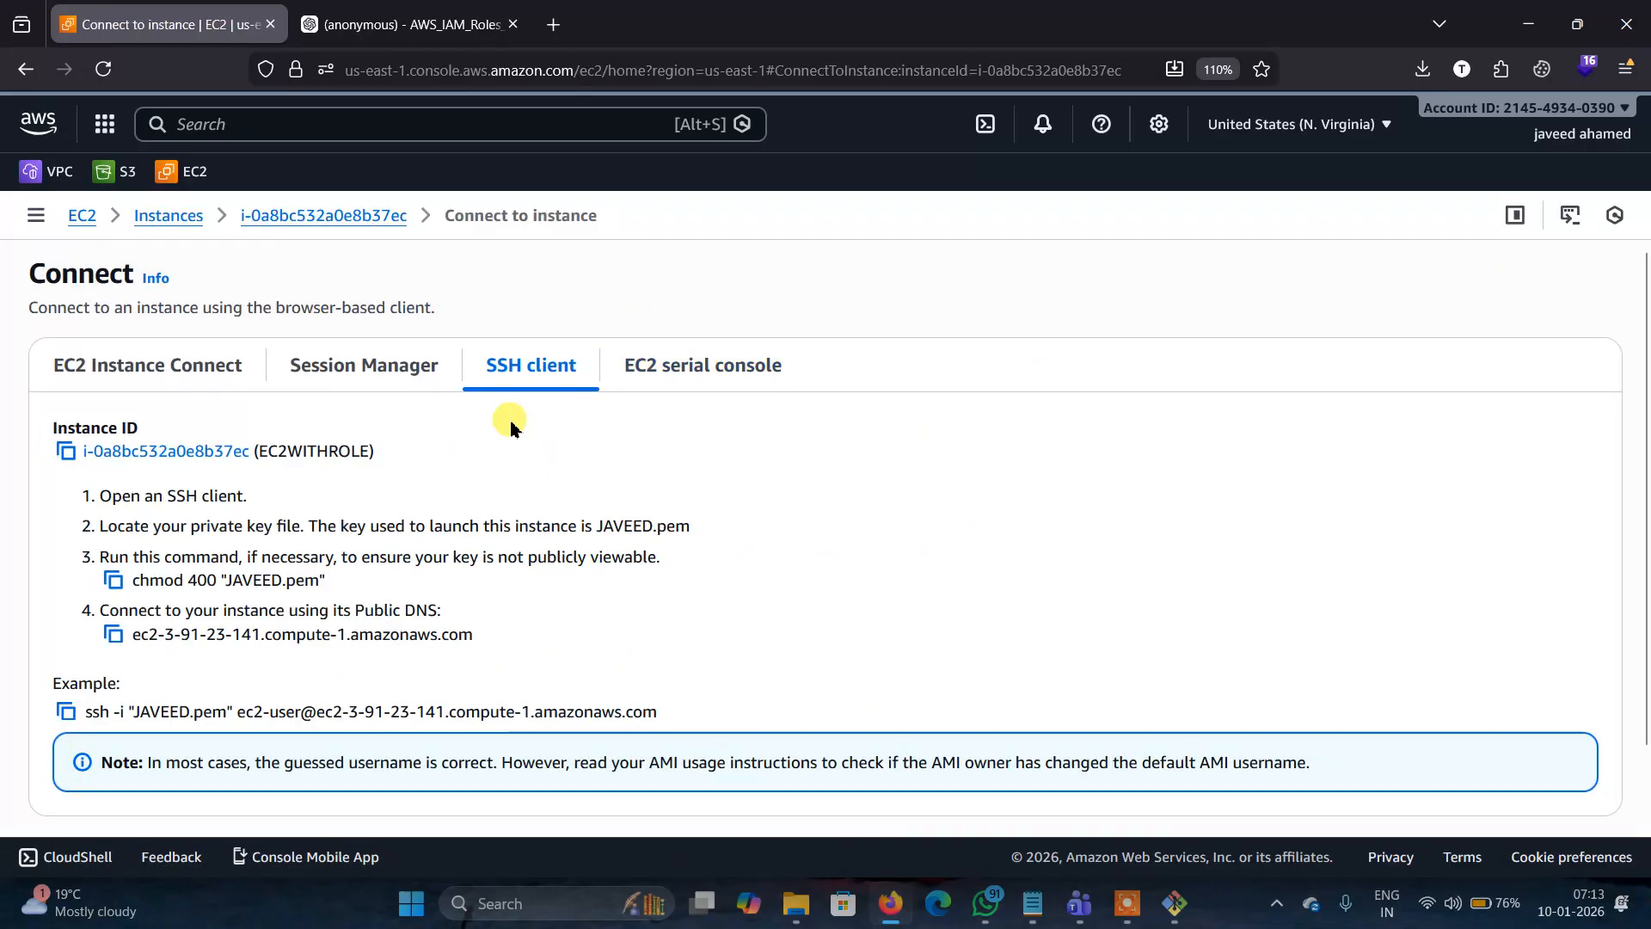
{"action": "left_click", "coordinate": [64, 712]}
- Open a new Git Bash terminal from the Downloads folder
{"action": "left_click", "coordinate": [797, 903]}
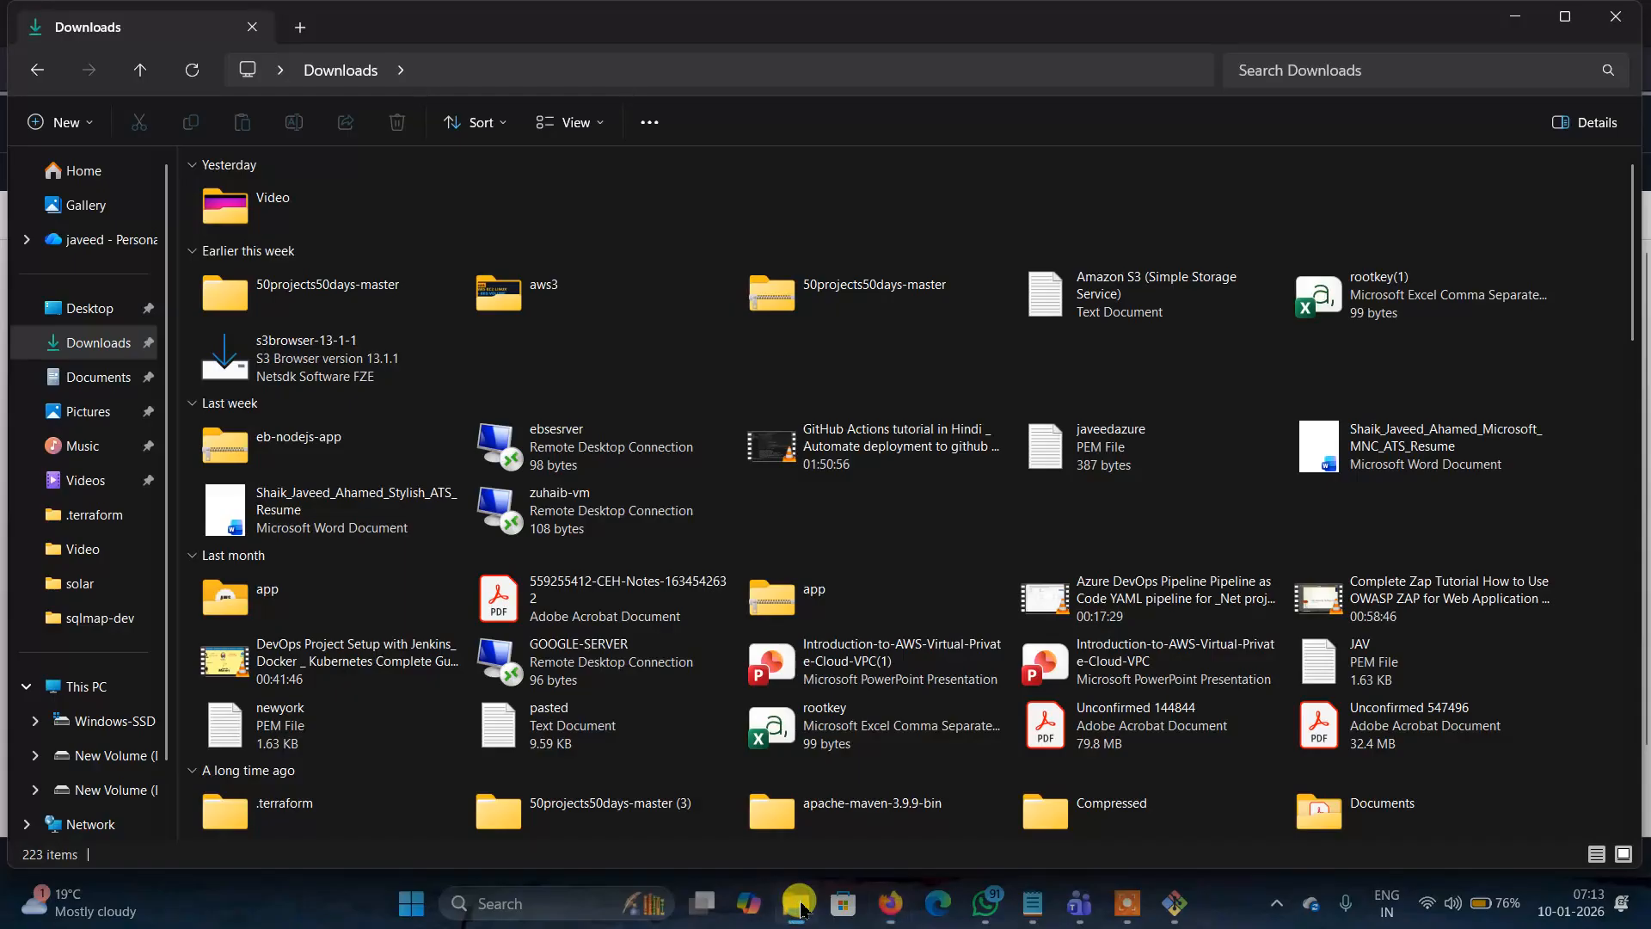
{"action": "right_click", "coordinate": [735, 208]}
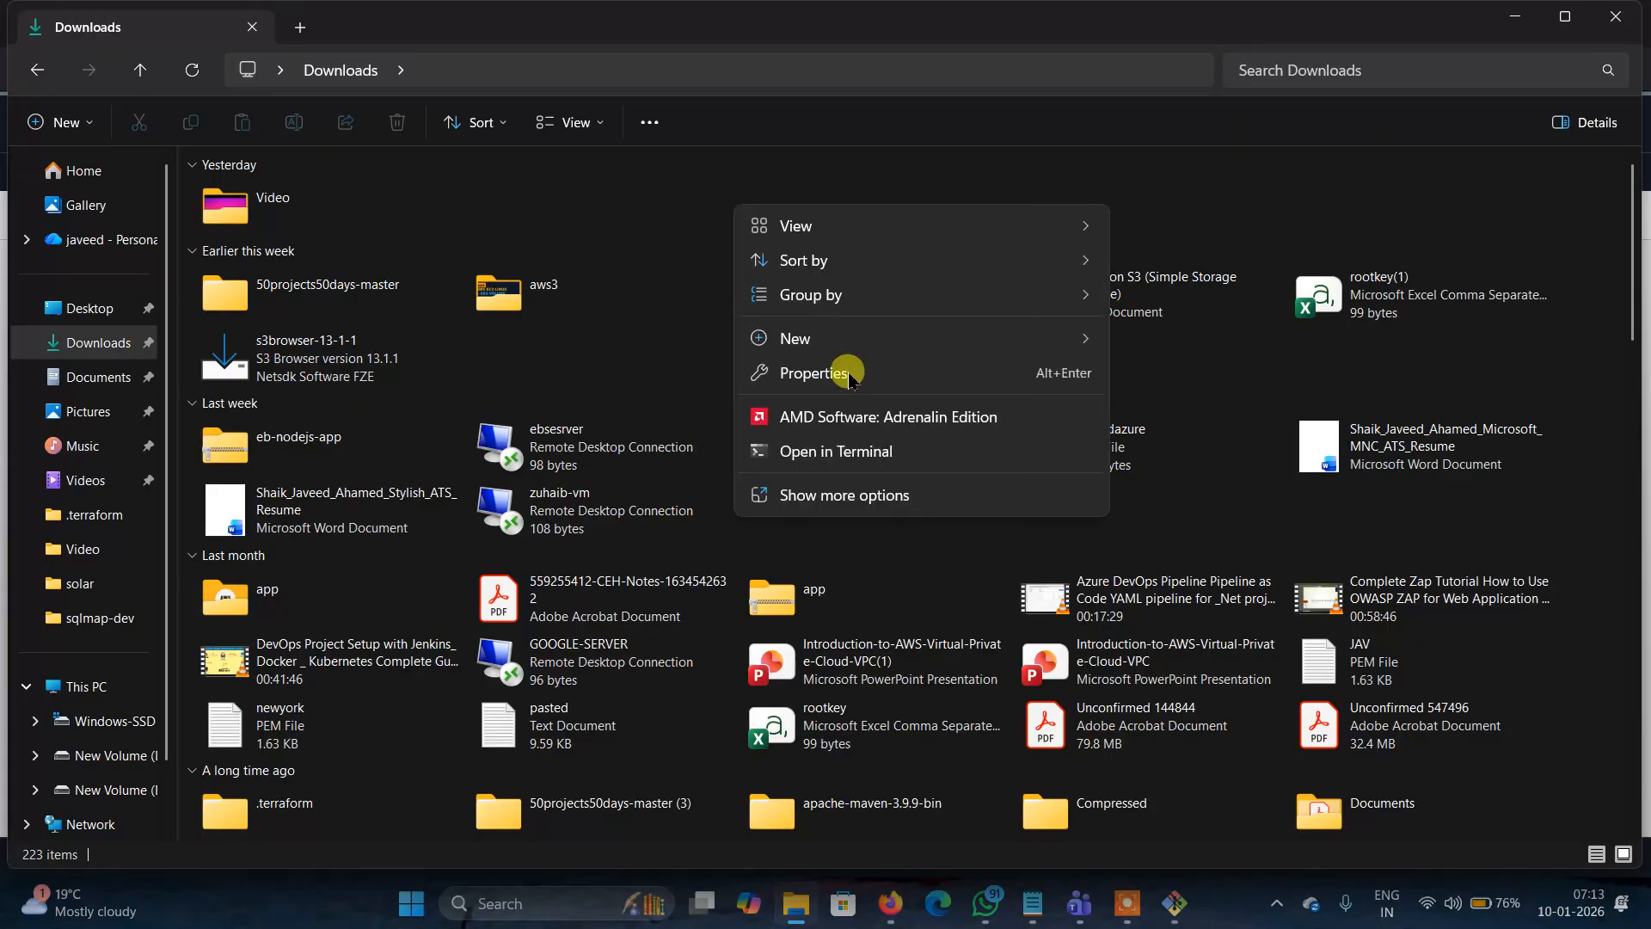
{"action": "left_click", "coordinate": [865, 504]}
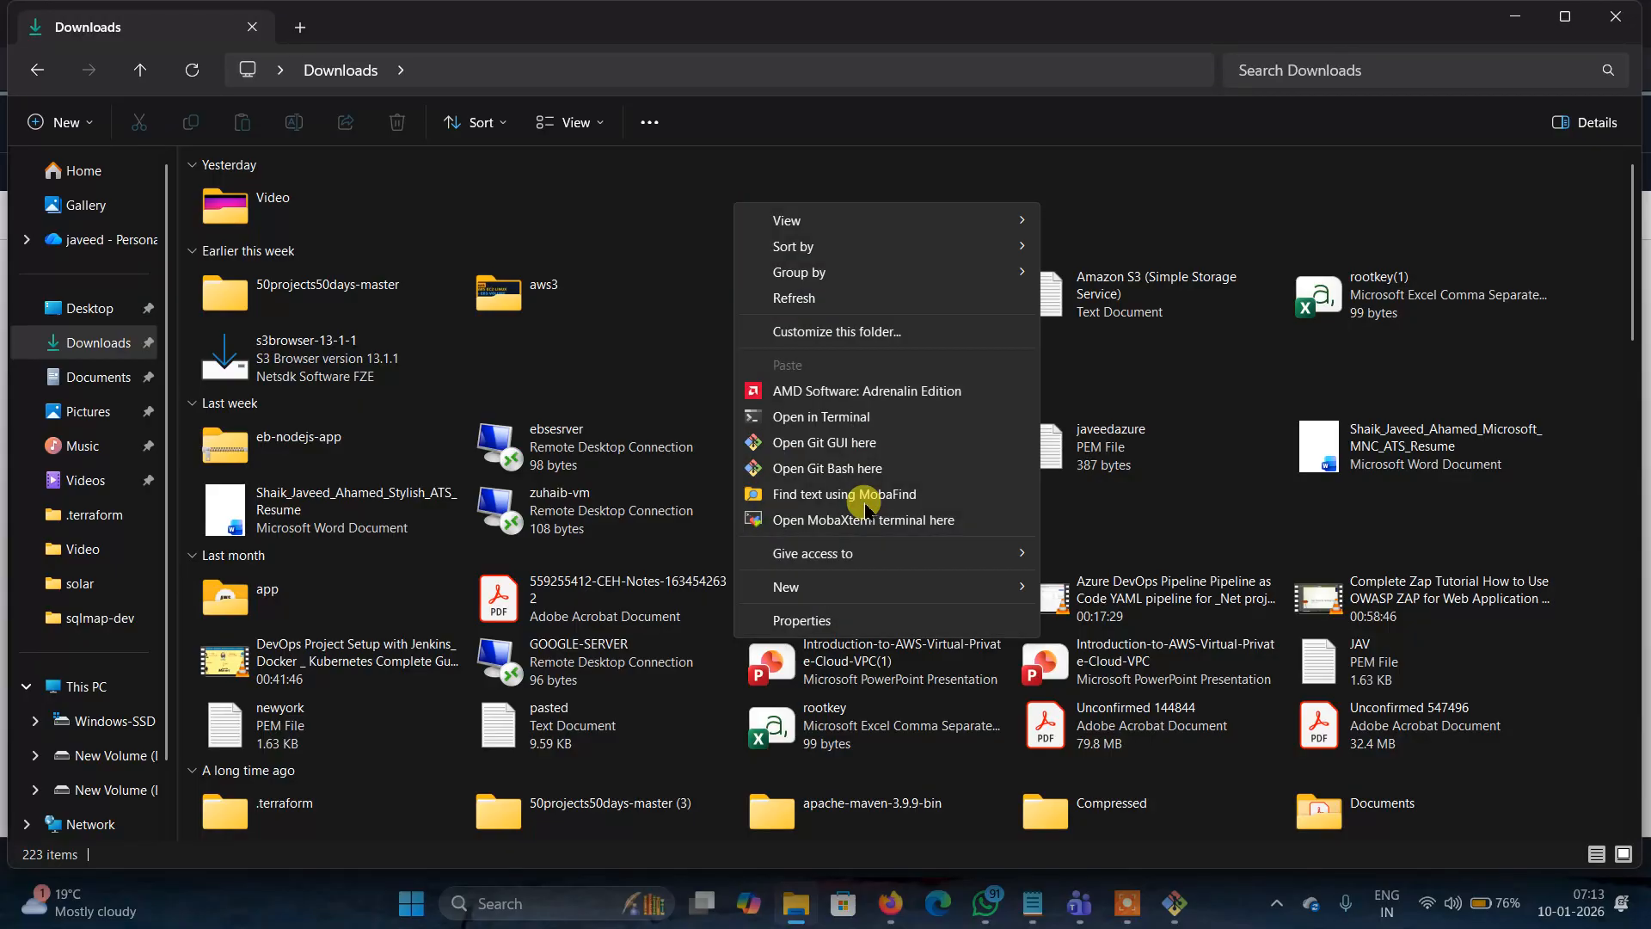
{"action": "left_click", "coordinate": [821, 468]}
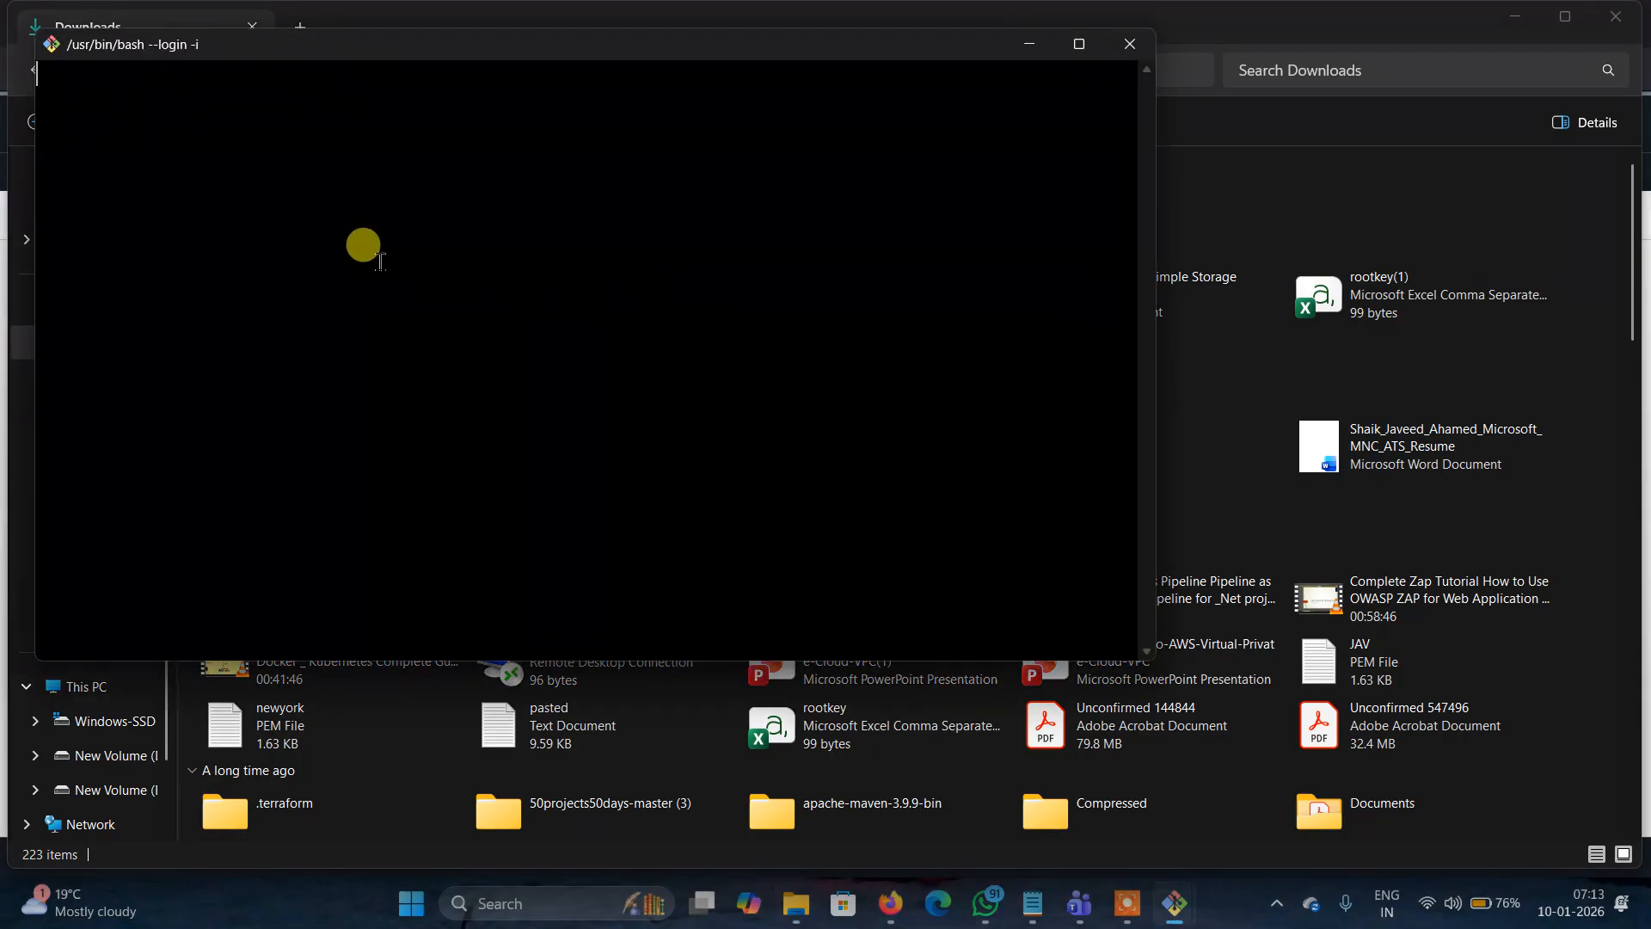
- Paste the EC2WITHROLE ssh command and connect, accepting the host key with yes
{"action": "right_click", "coordinate": [195, 155]}
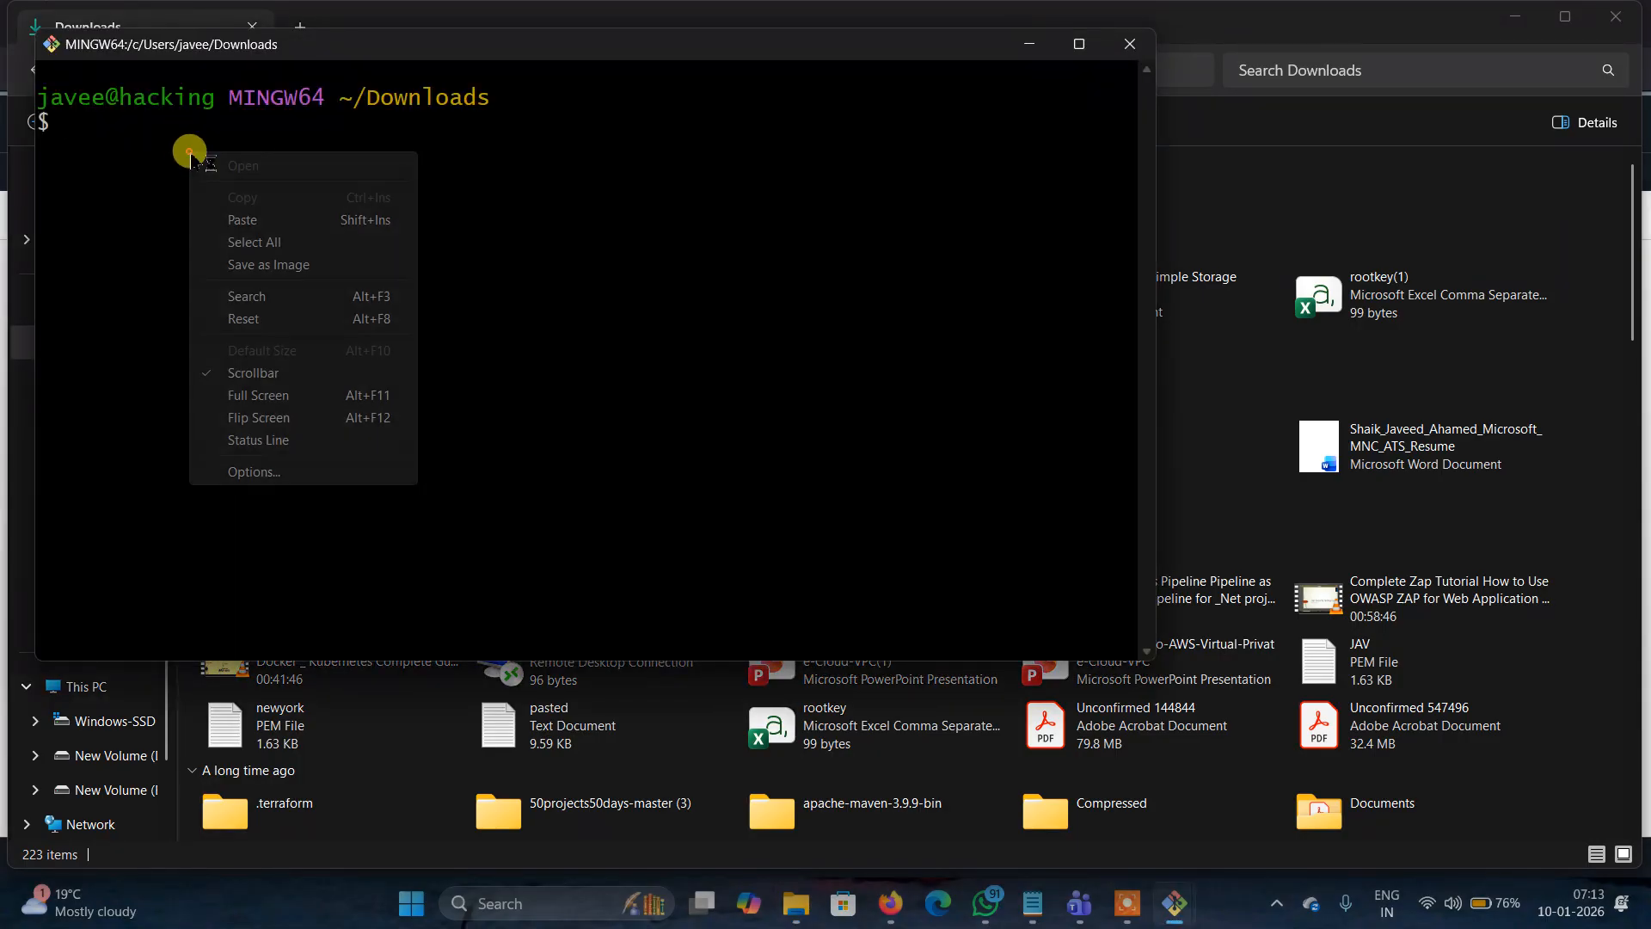
{"action": "left_click", "coordinate": [247, 215]}
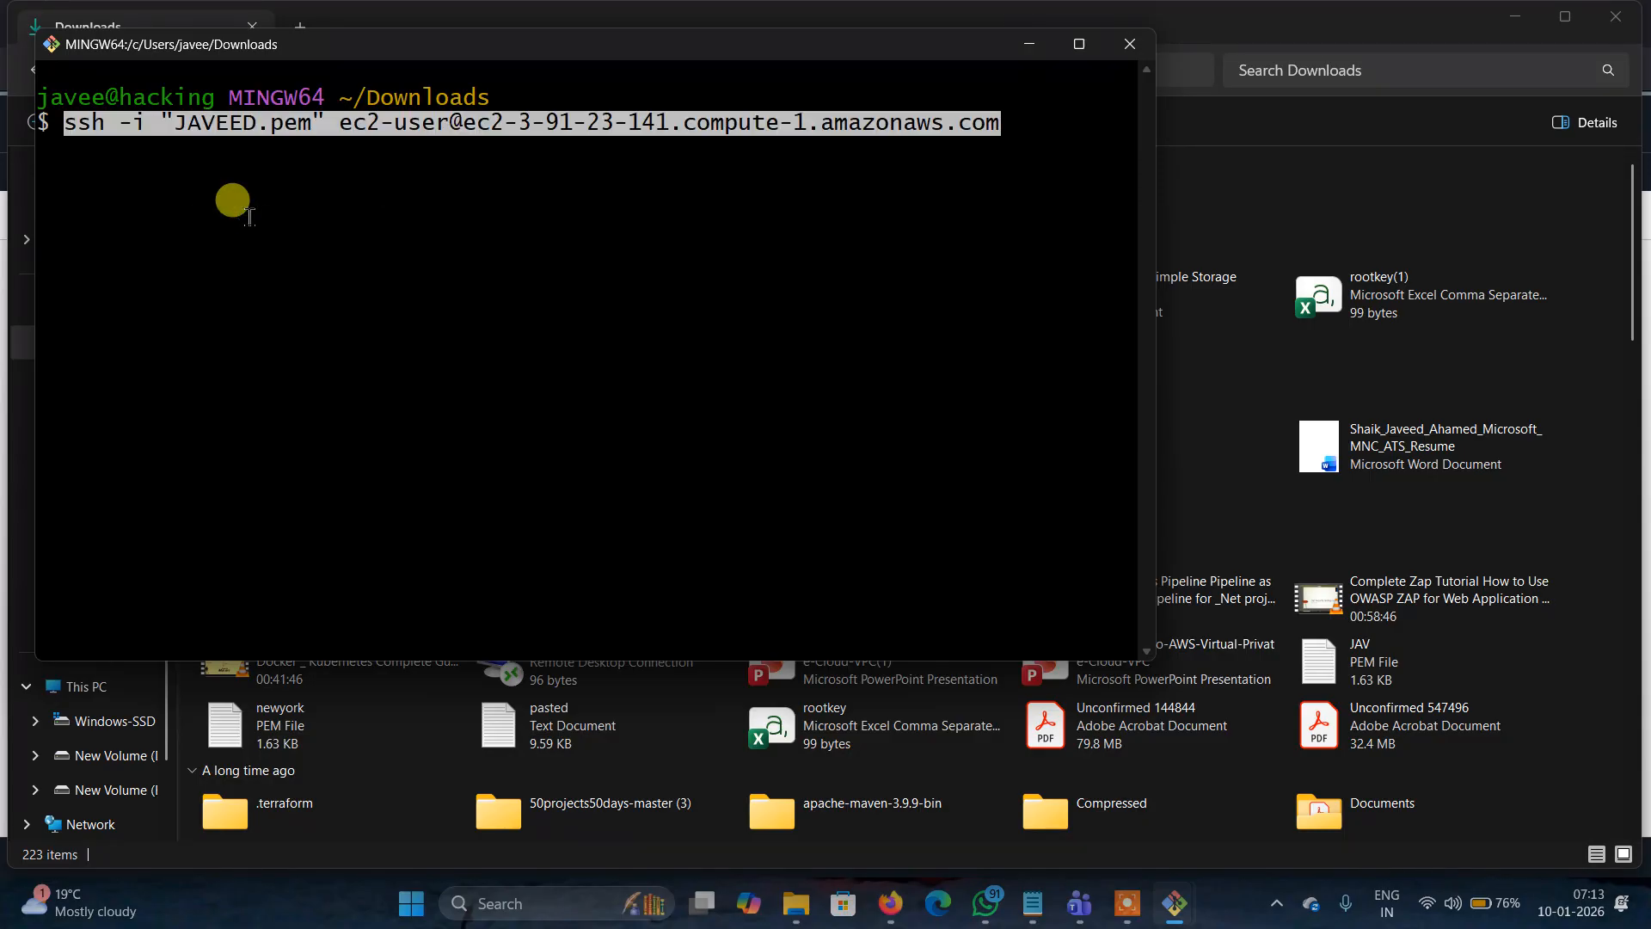
{"action": "key", "text": "Return"}
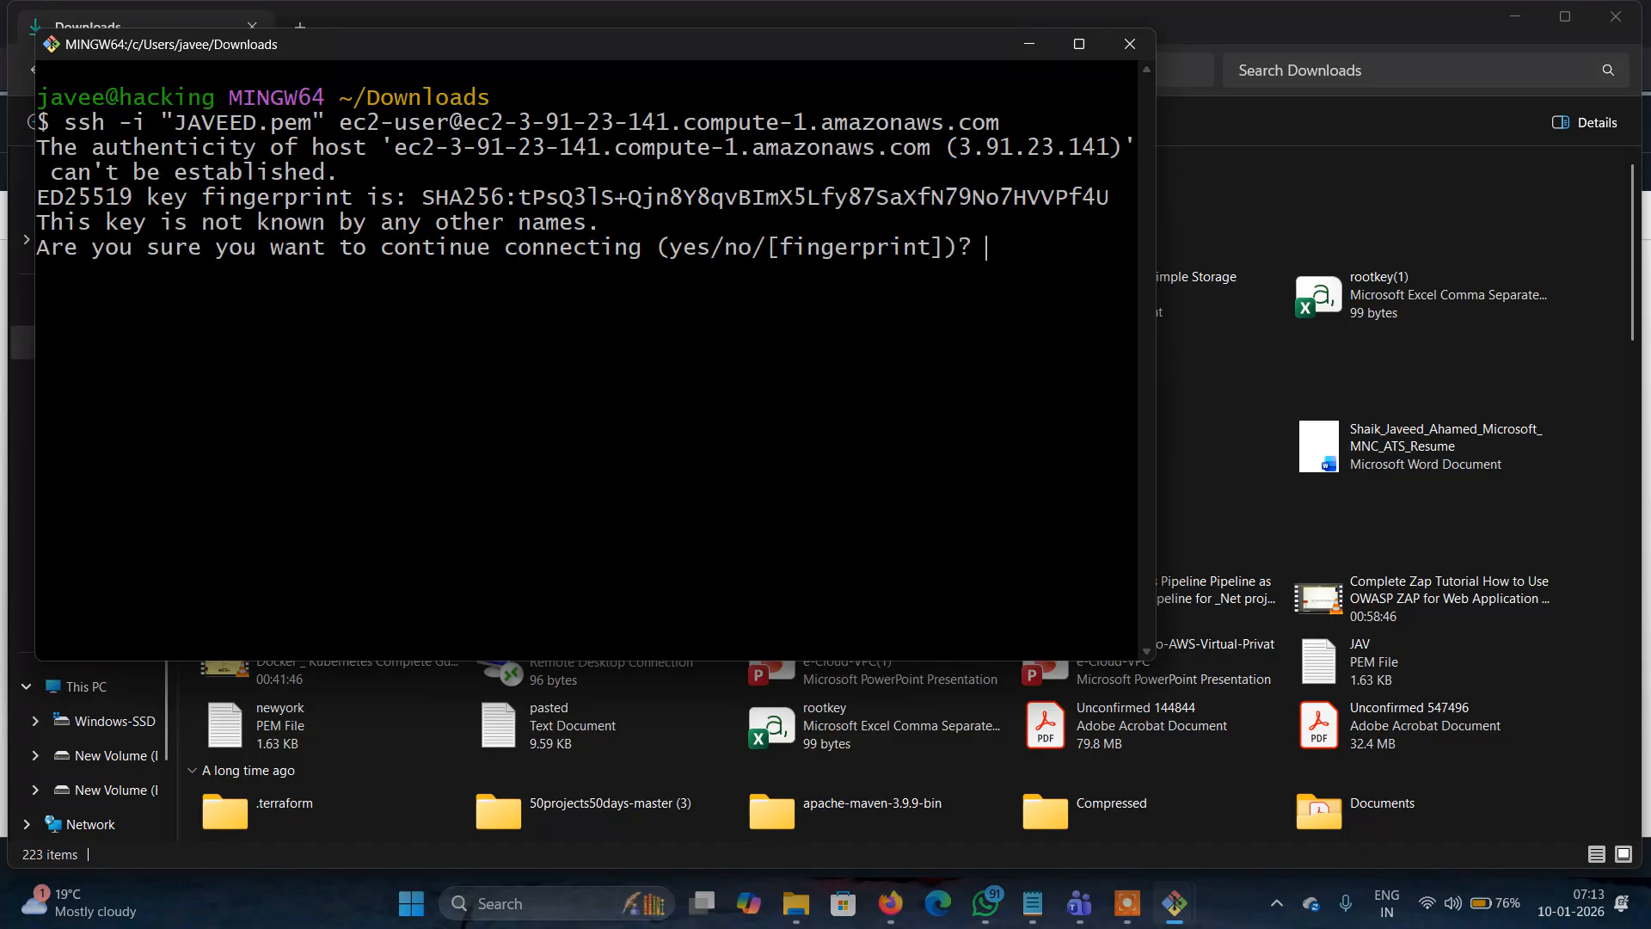
{"action": "type", "text": "yes"}
{"action": "key", "text": "Return"}
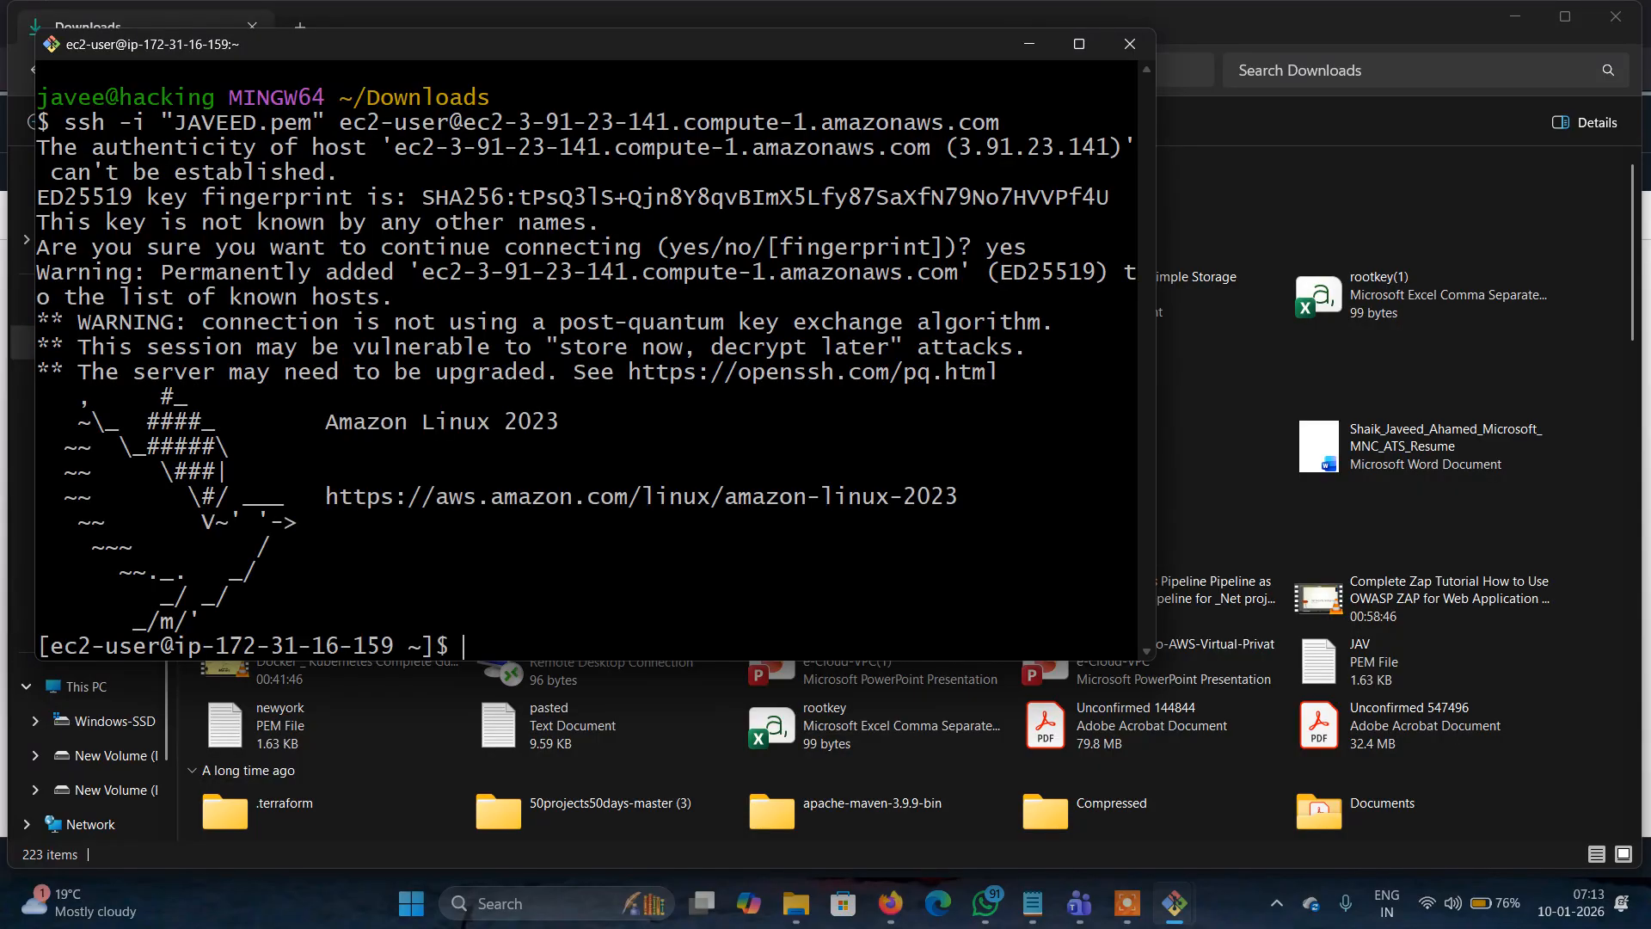
- Become root with sudo su and set the hostname to withrole
{"action": "type", "text": "sudo su"}
{"action": "key", "text": "Return"}
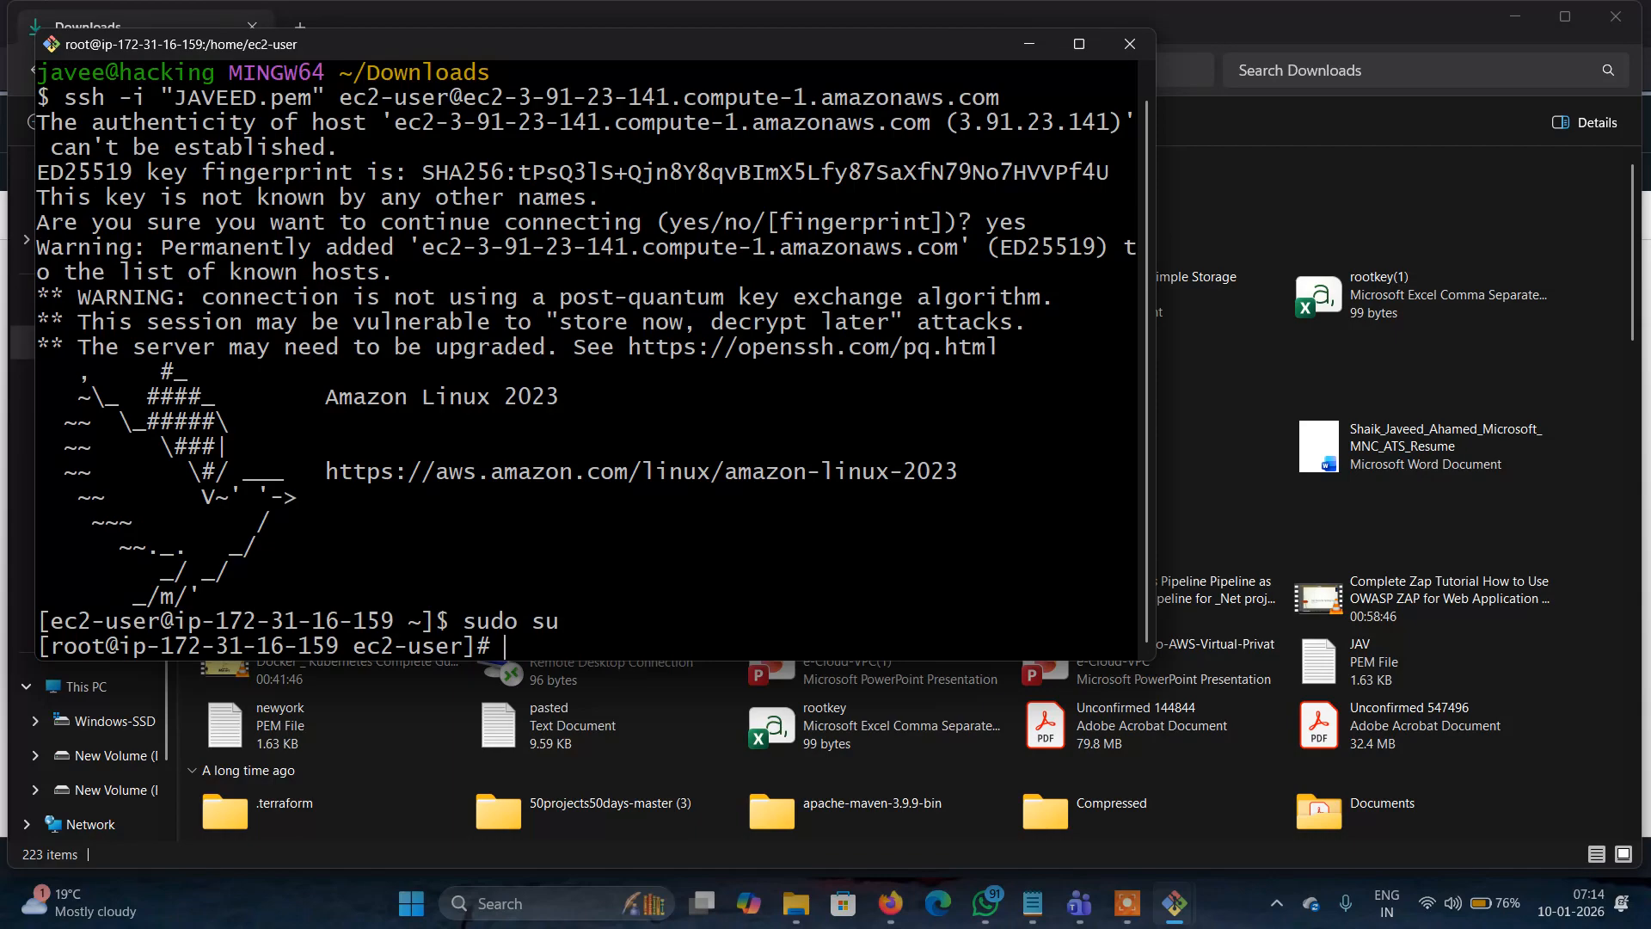
{"action": "type", "text": "hostname wi"}
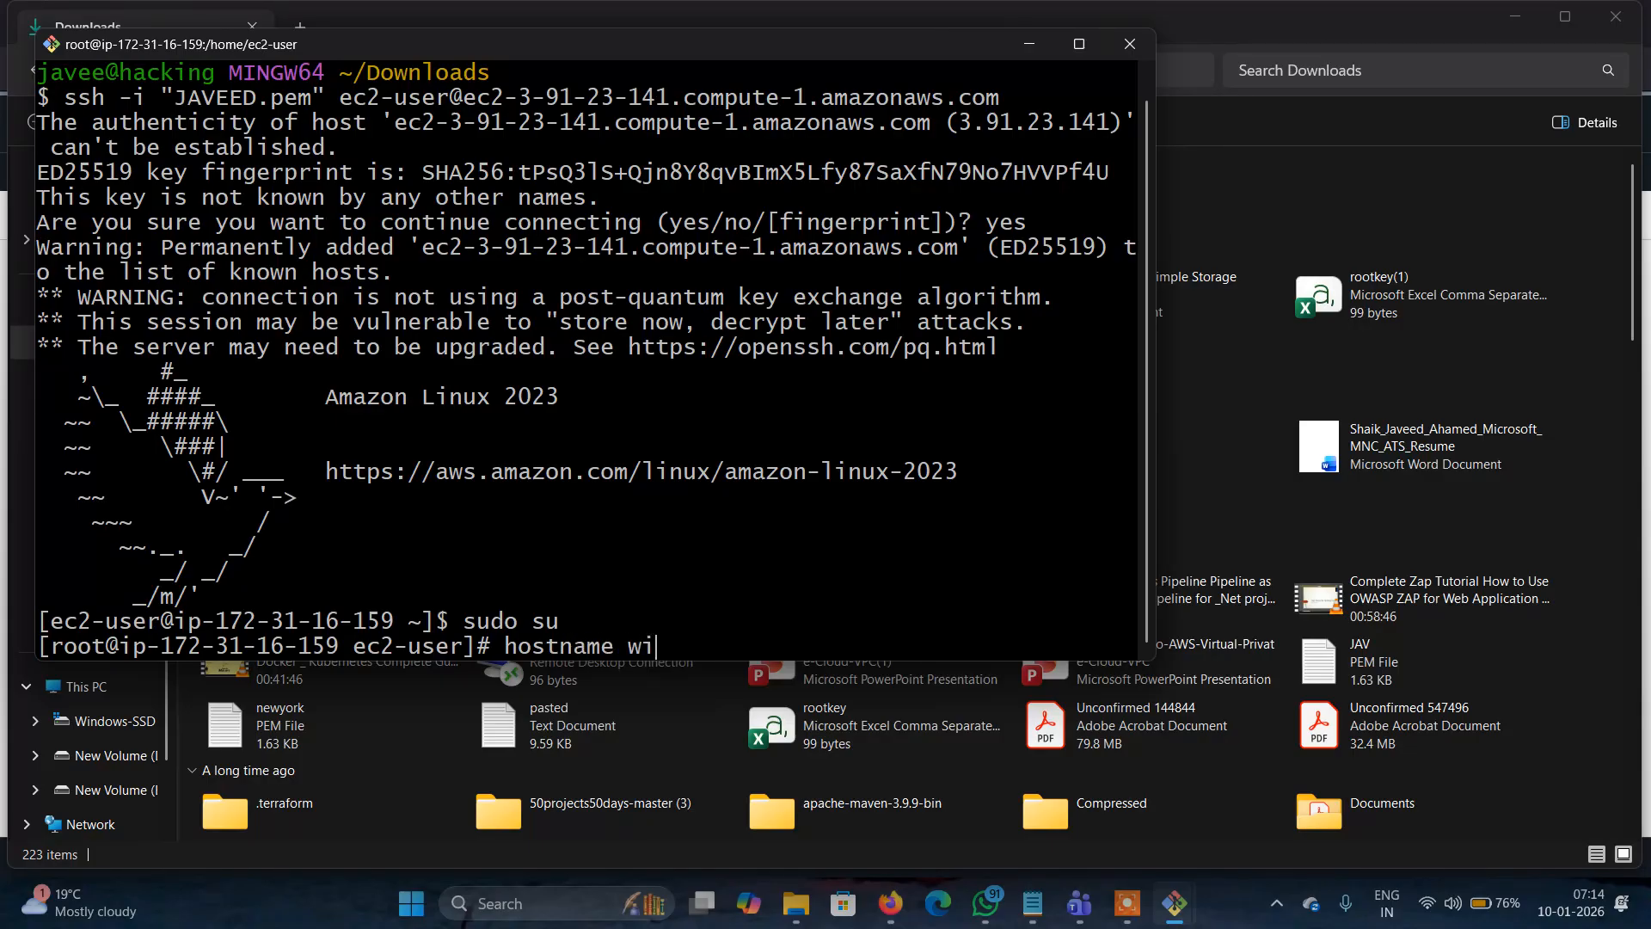
{"action": "type", "text": "throle"}
{"action": "key", "text": "Return"}
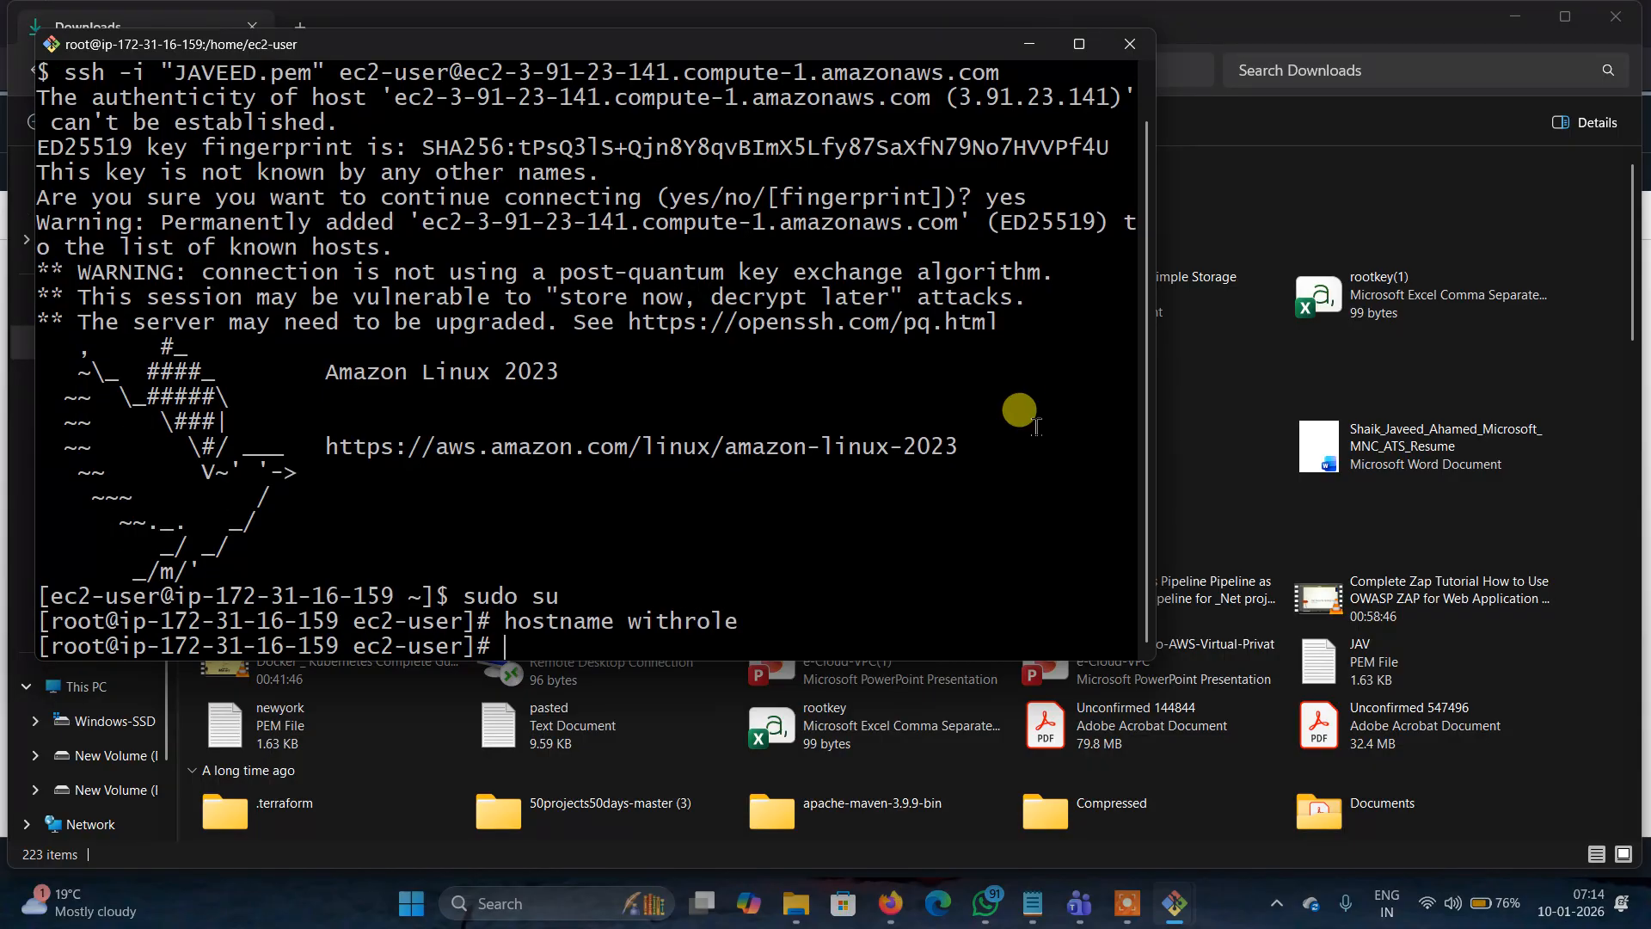
{"action": "left_click", "coordinate": [894, 905]}
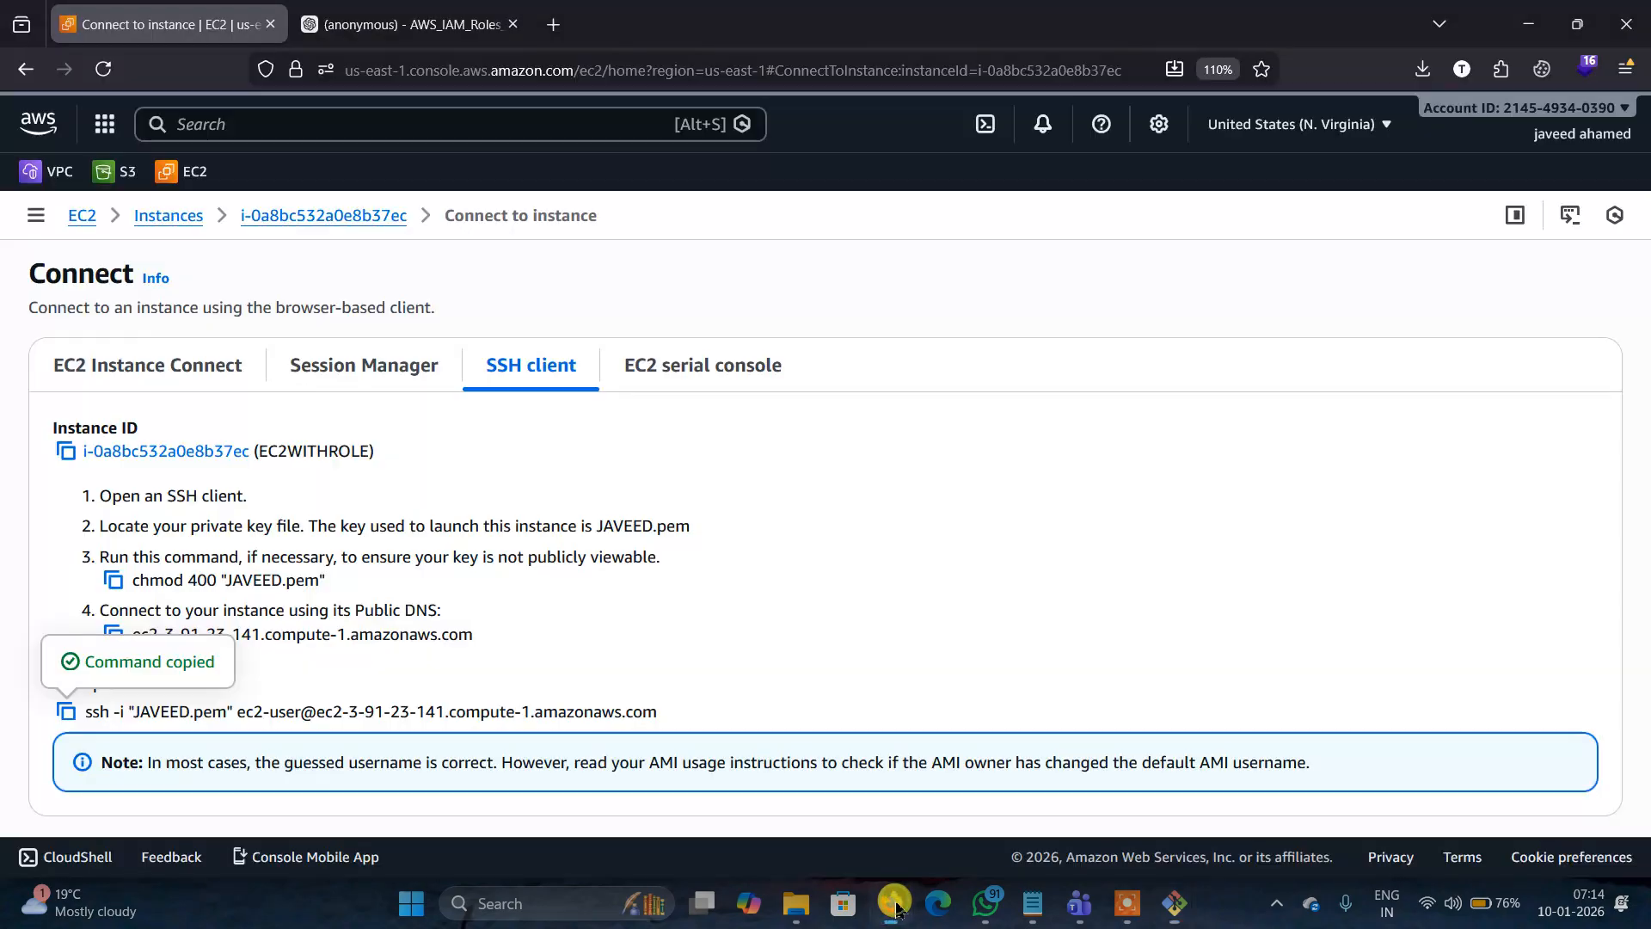
- Search Google for 'aws cli 64' in a new browser tab
{"action": "left_click", "coordinate": [555, 24]}
{"action": "type", "text": "google.com/"}
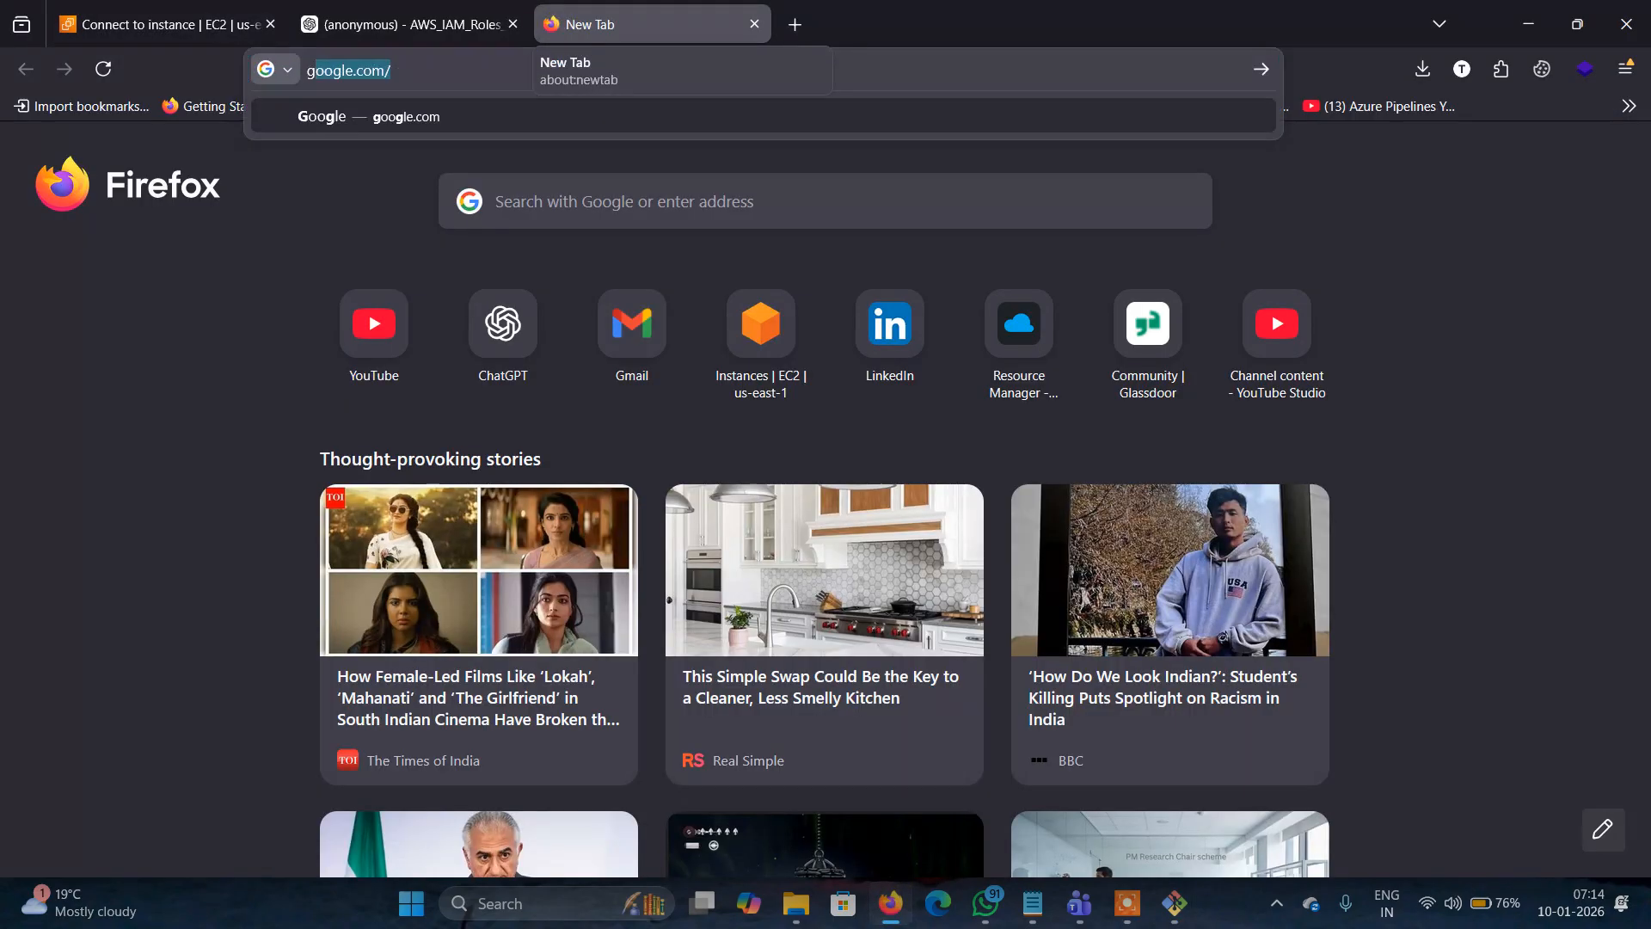
{"action": "left_click", "coordinate": [453, 117]}
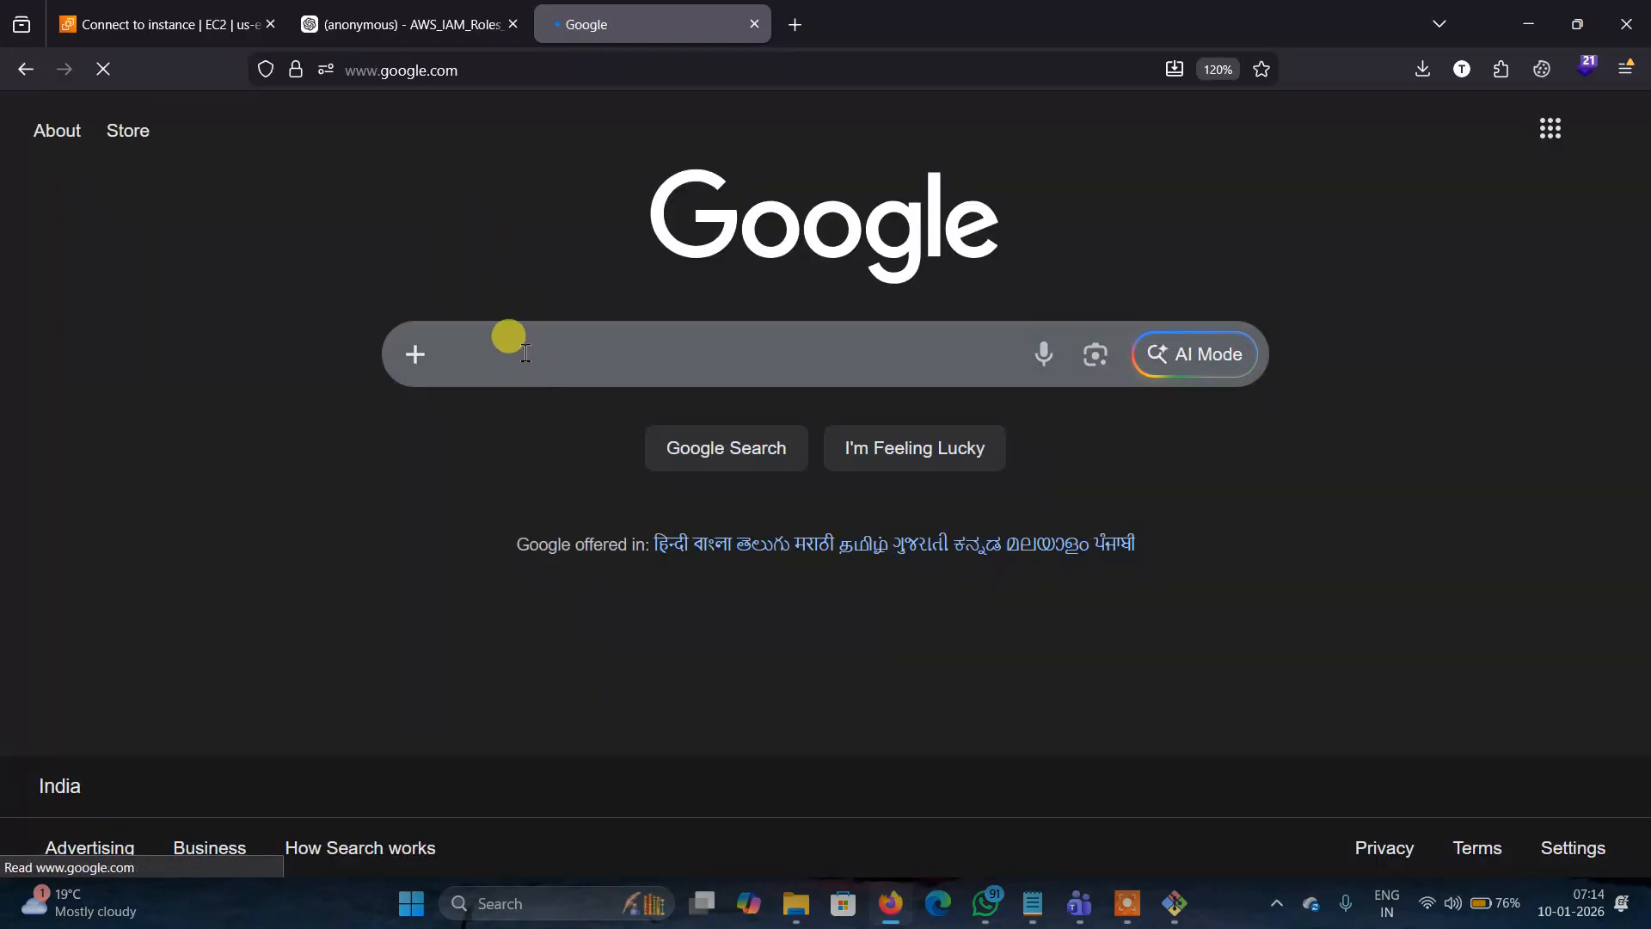
{"action": "left_click", "coordinate": [526, 352]}
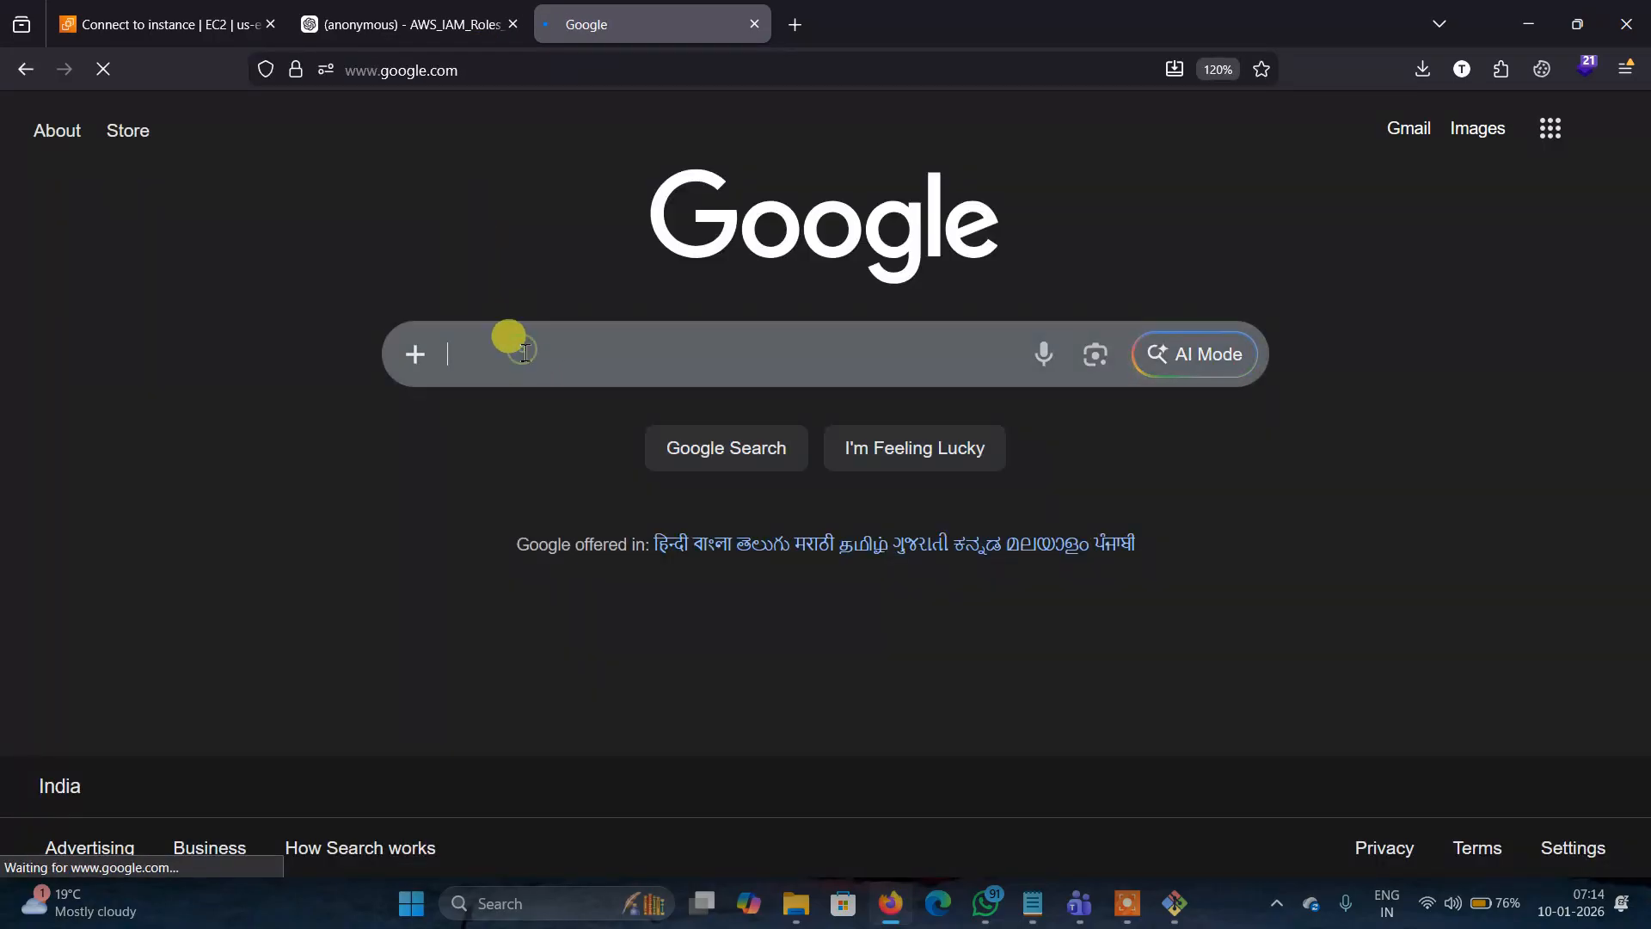
{"action": "type", "text": "aws"}
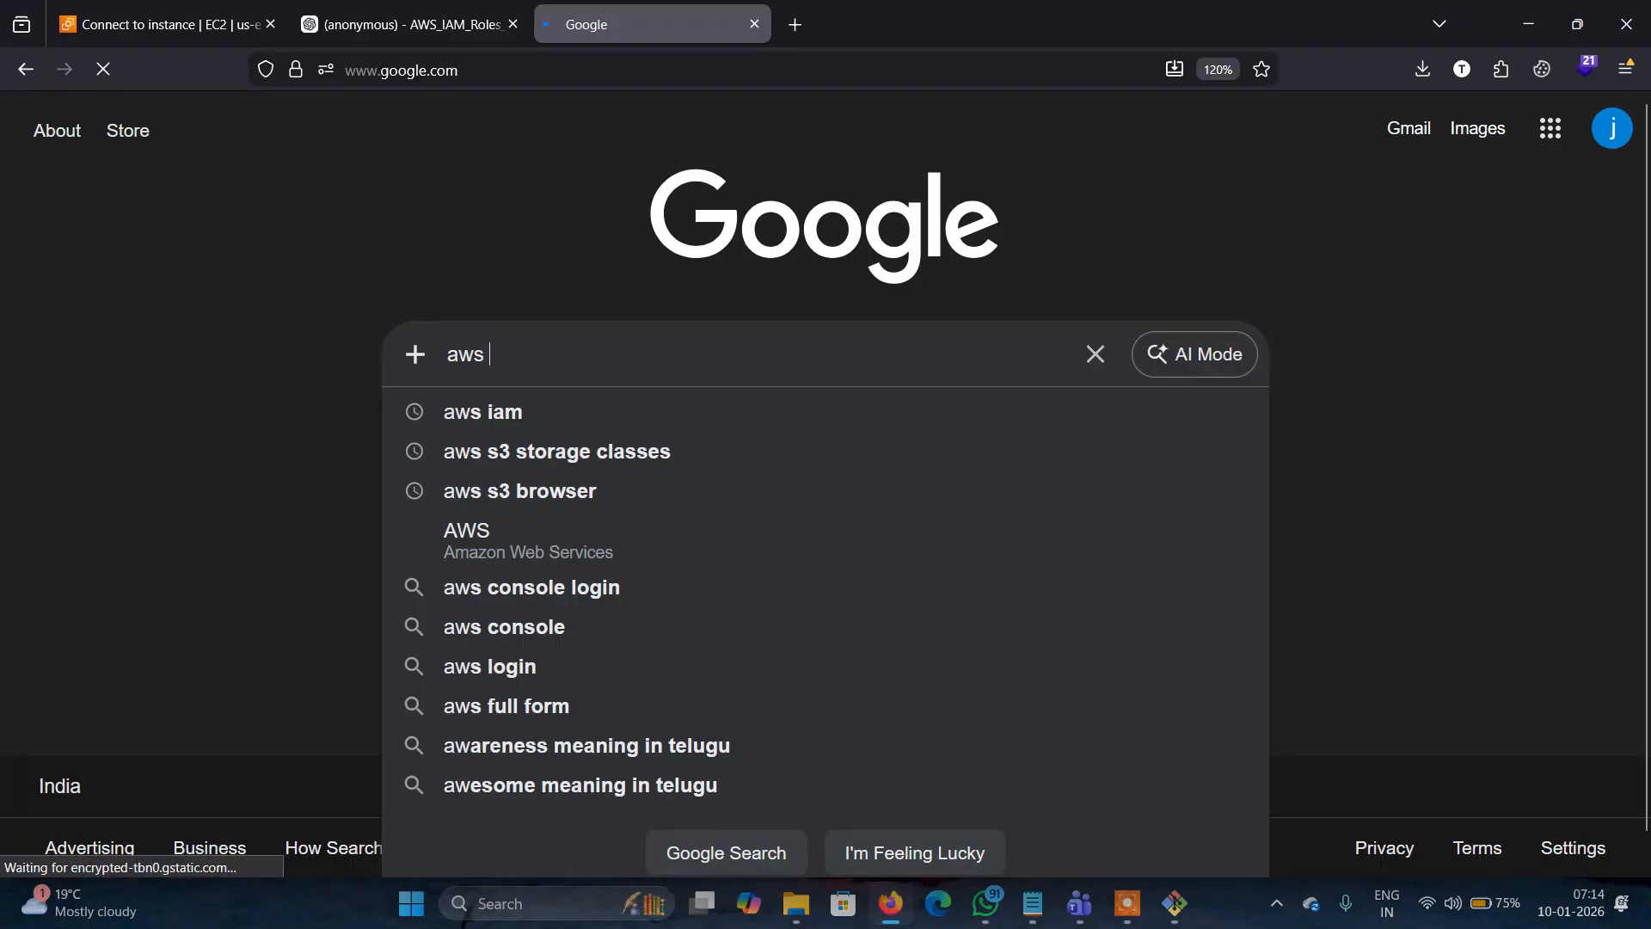
{"action": "type", "text": " cli"}
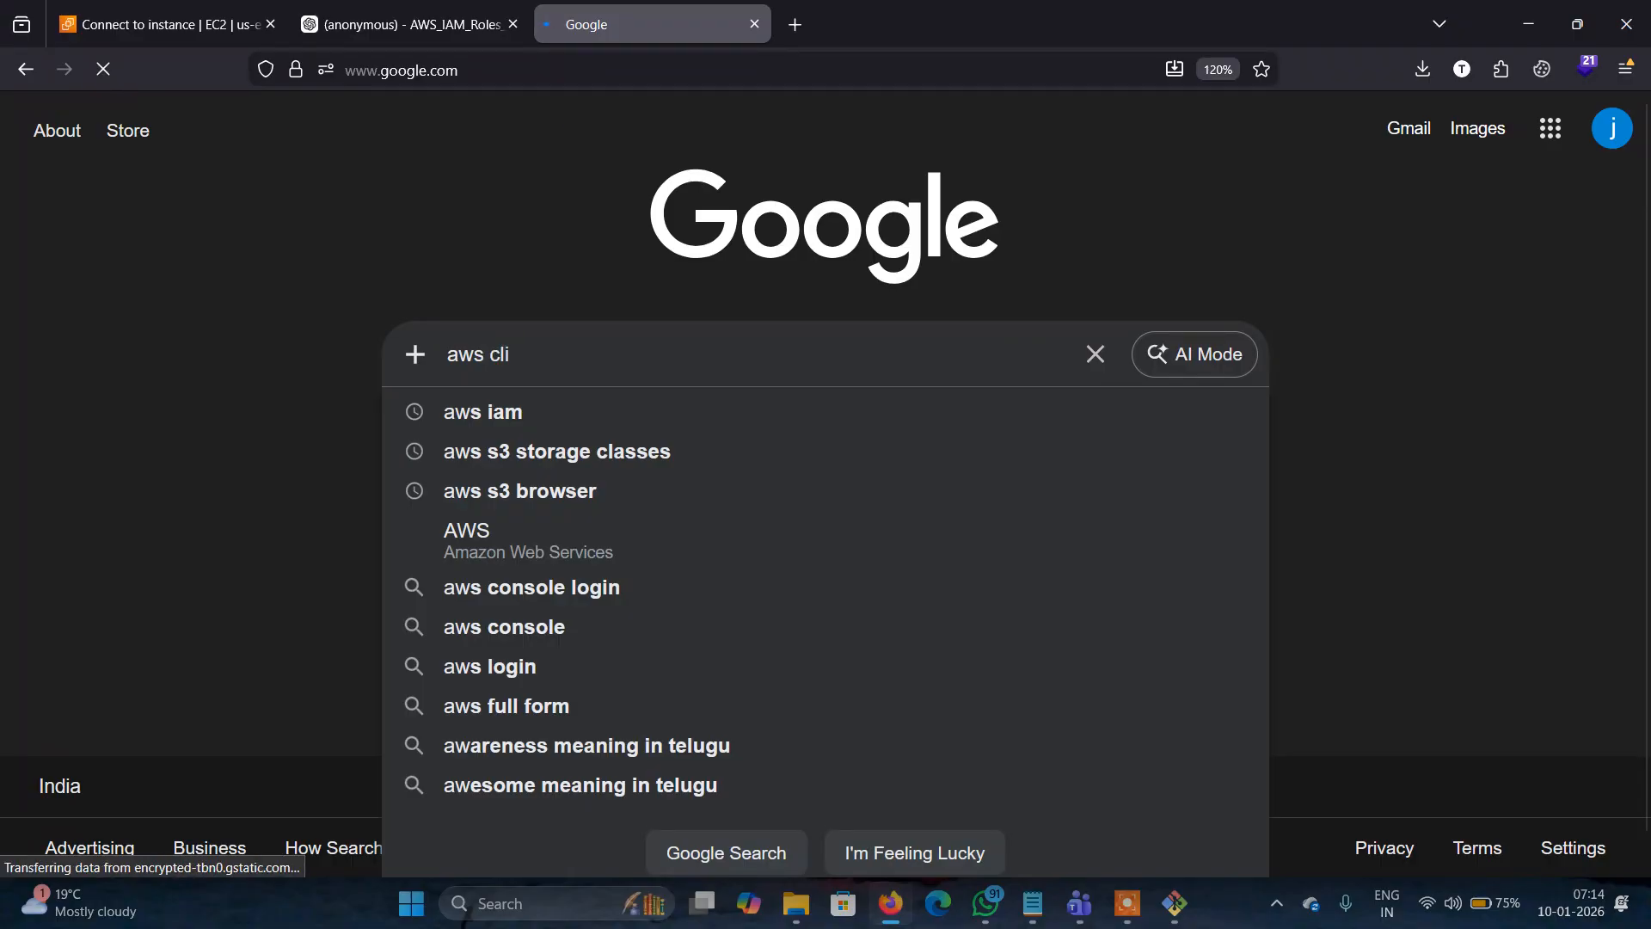
{"action": "type", "text": " 64"}
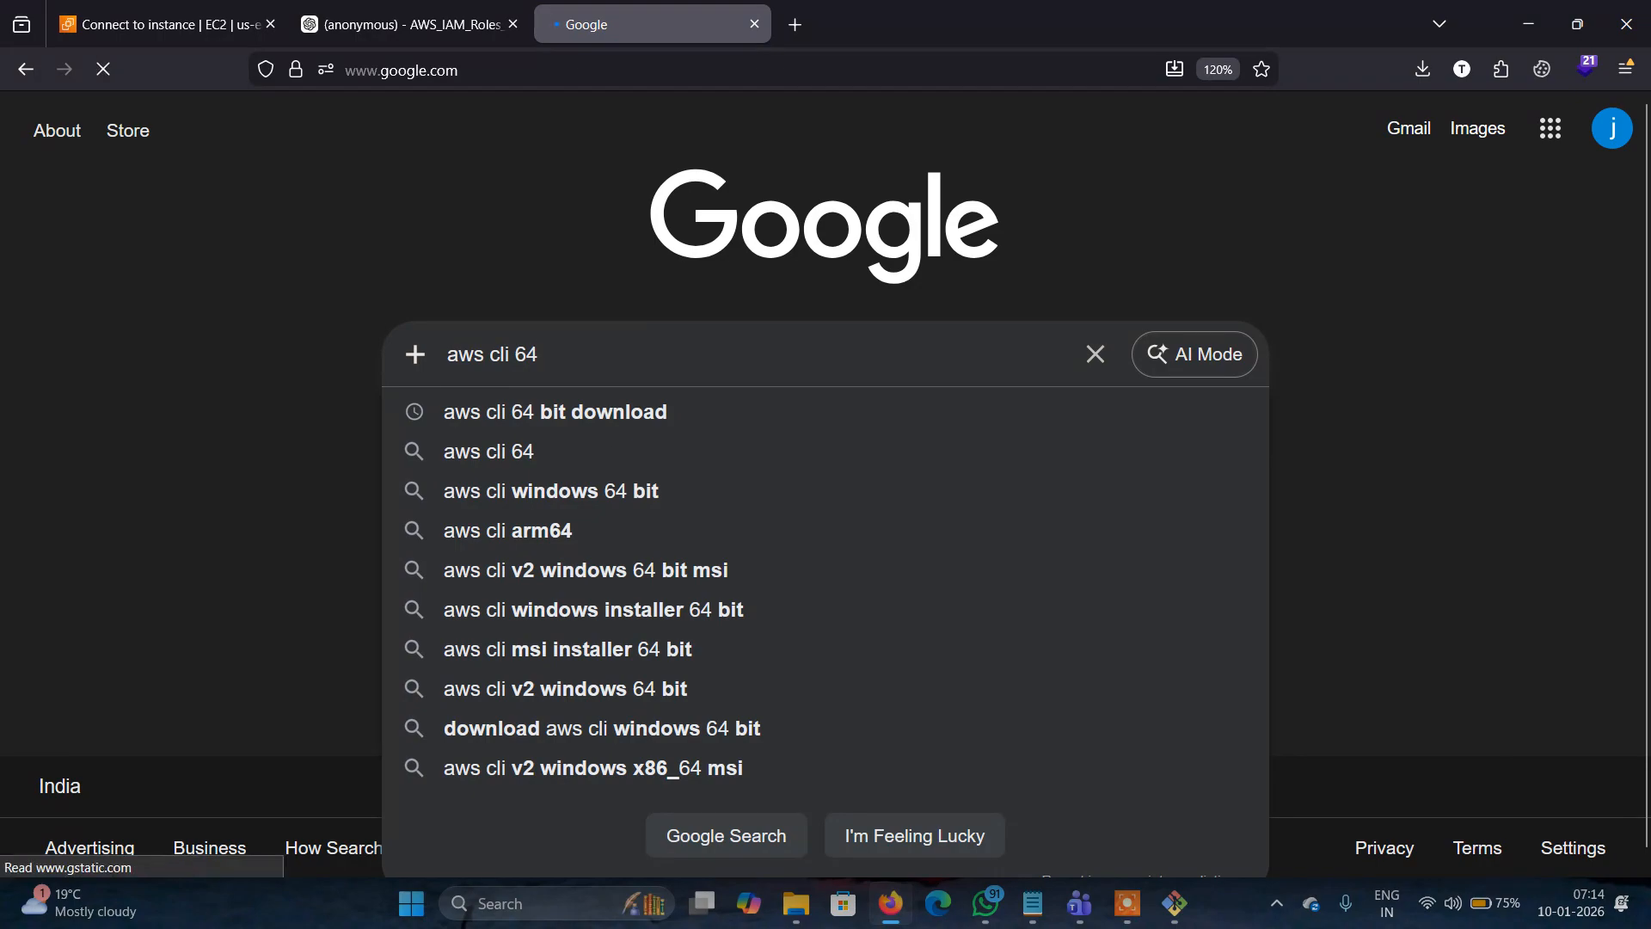
{"action": "left_click", "coordinate": [585, 452]}
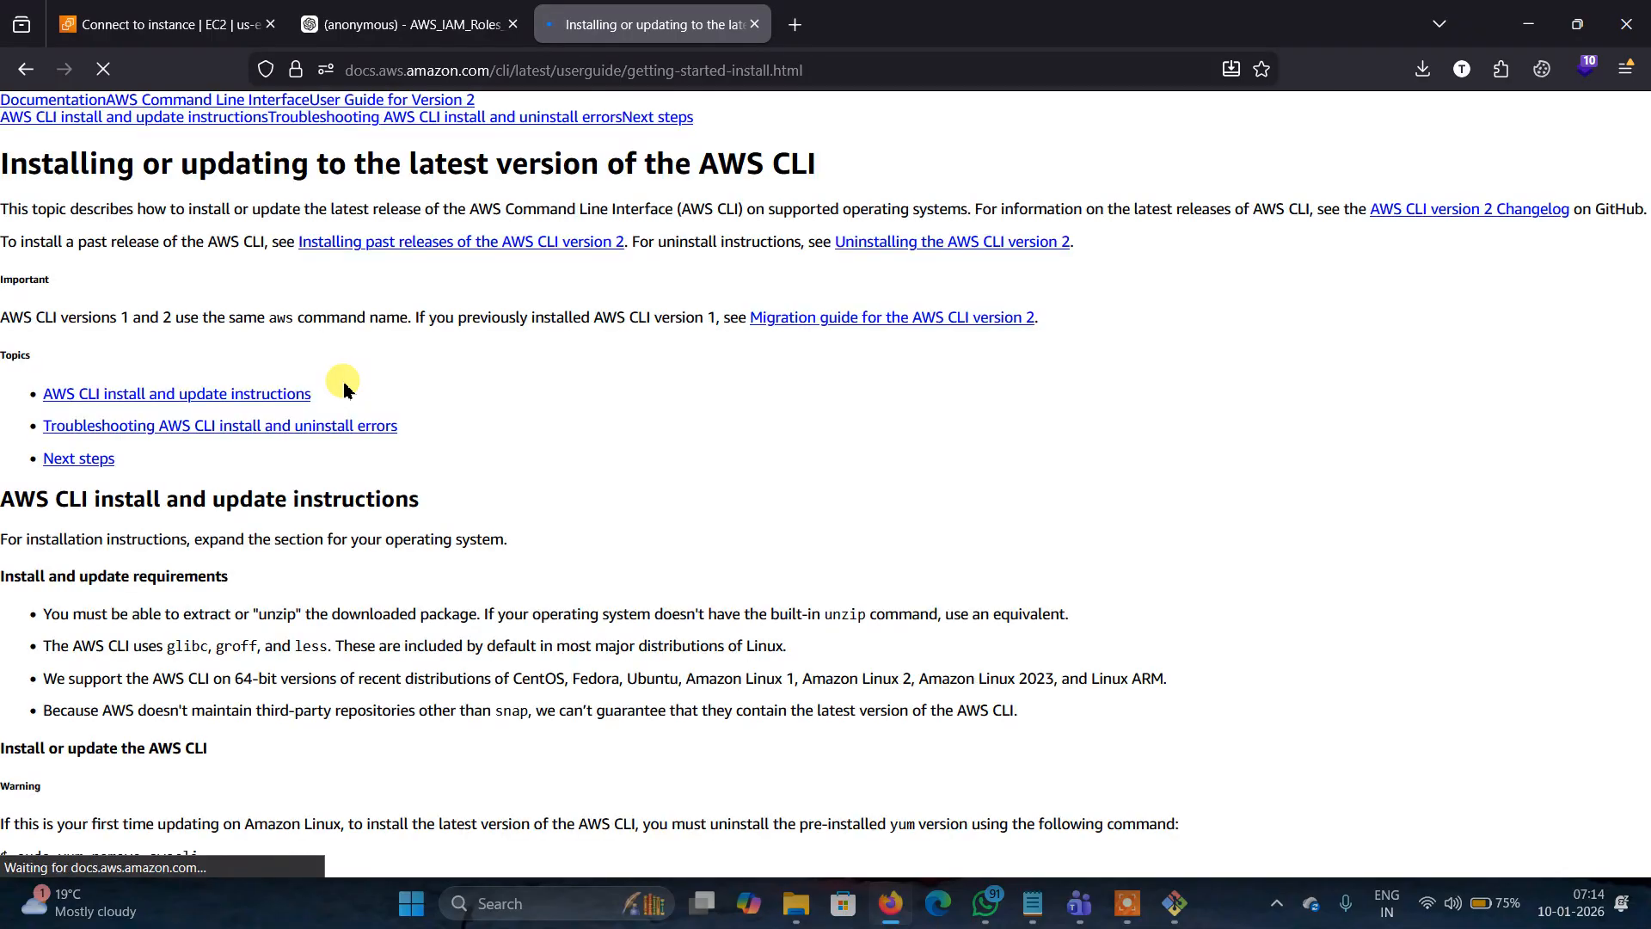
- On the AWS CLI install guide, expand the Linux section and scroll to the curl commands
{"action": "scroll", "coordinate": [343, 387], "scroll_direction": "down", "scroll_amount": 5}
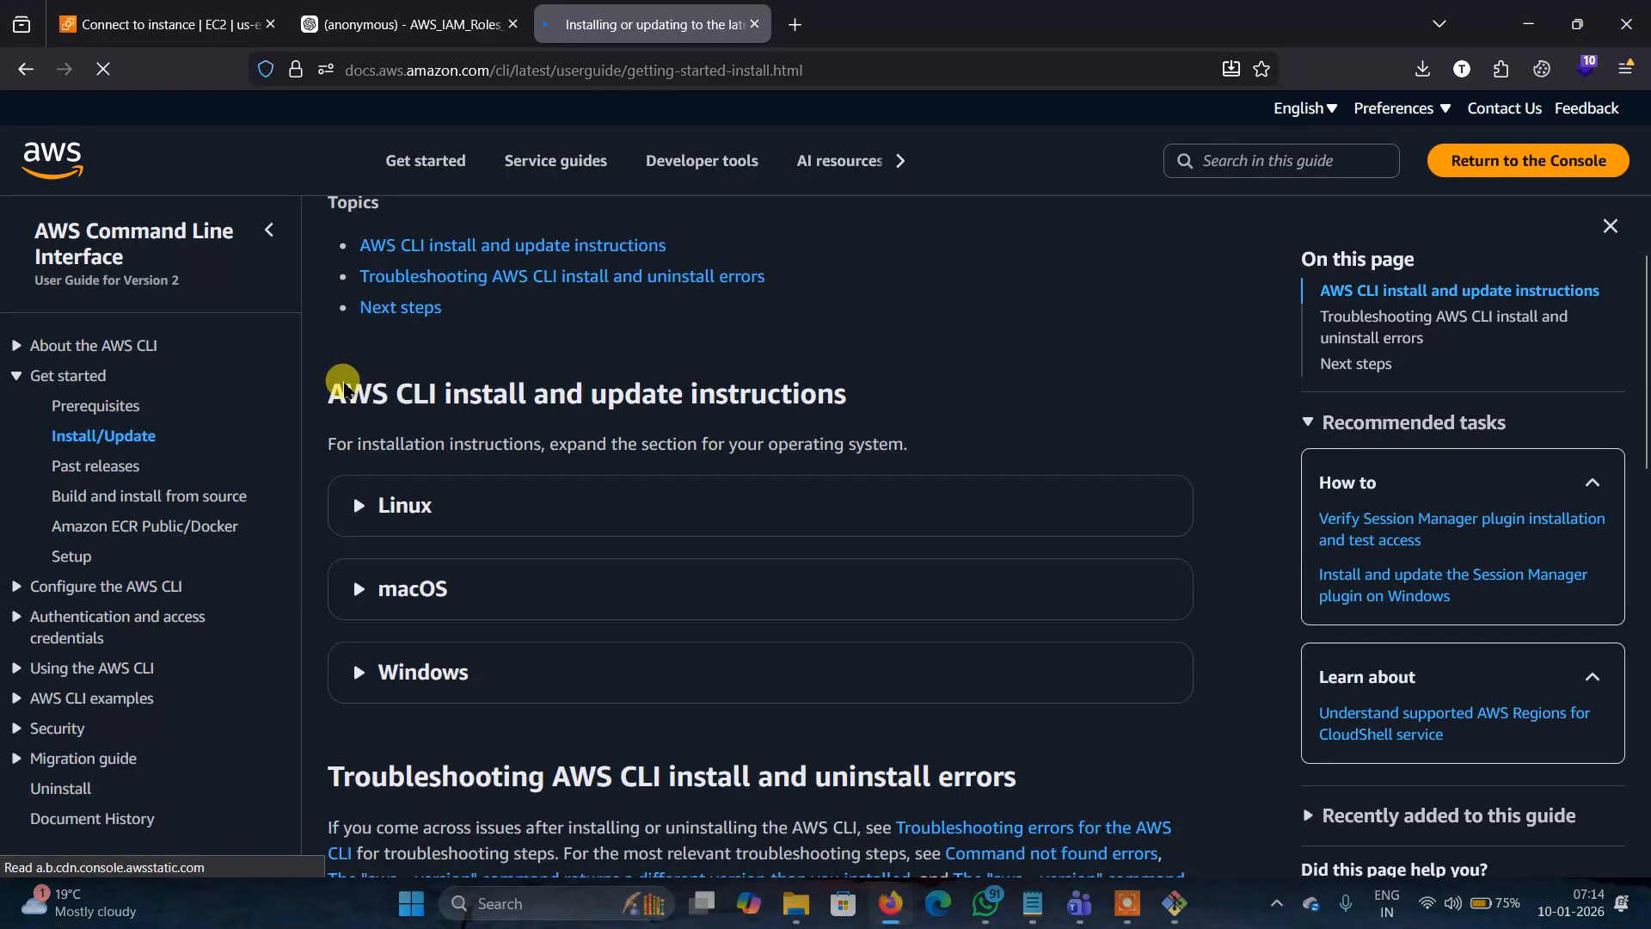
{"action": "left_click", "coordinate": [396, 507]}
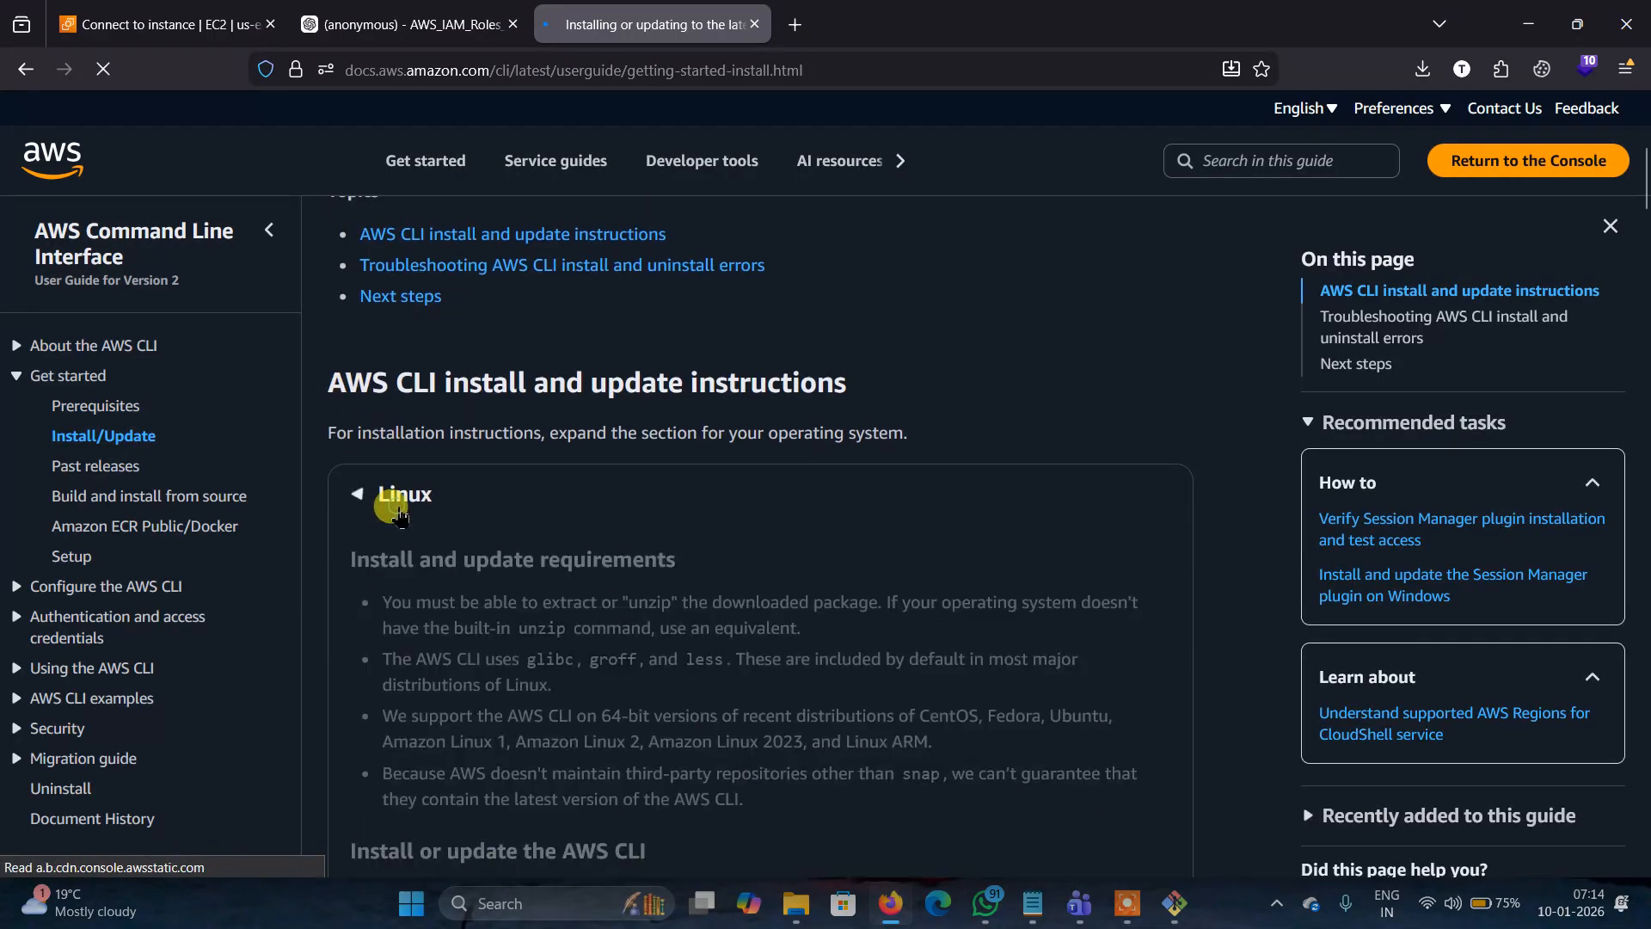
{"action": "scroll", "coordinate": [399, 514], "scroll_direction": "down", "scroll_amount": 10}
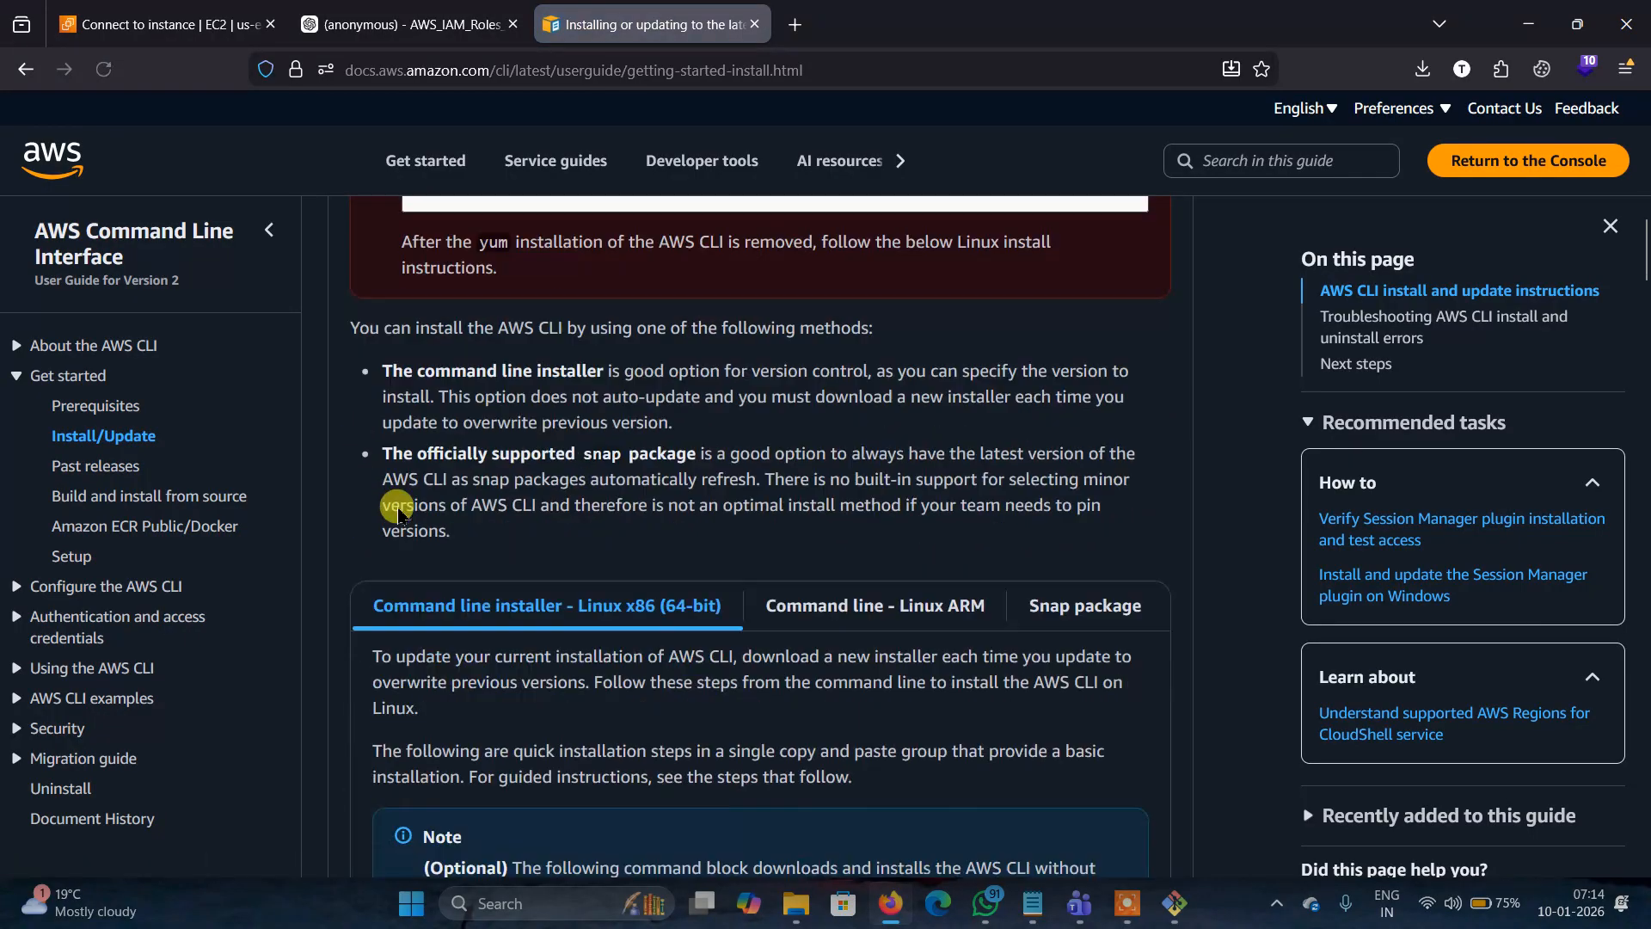
{"action": "scroll", "coordinate": [398, 514], "scroll_direction": "down", "scroll_amount": 6}
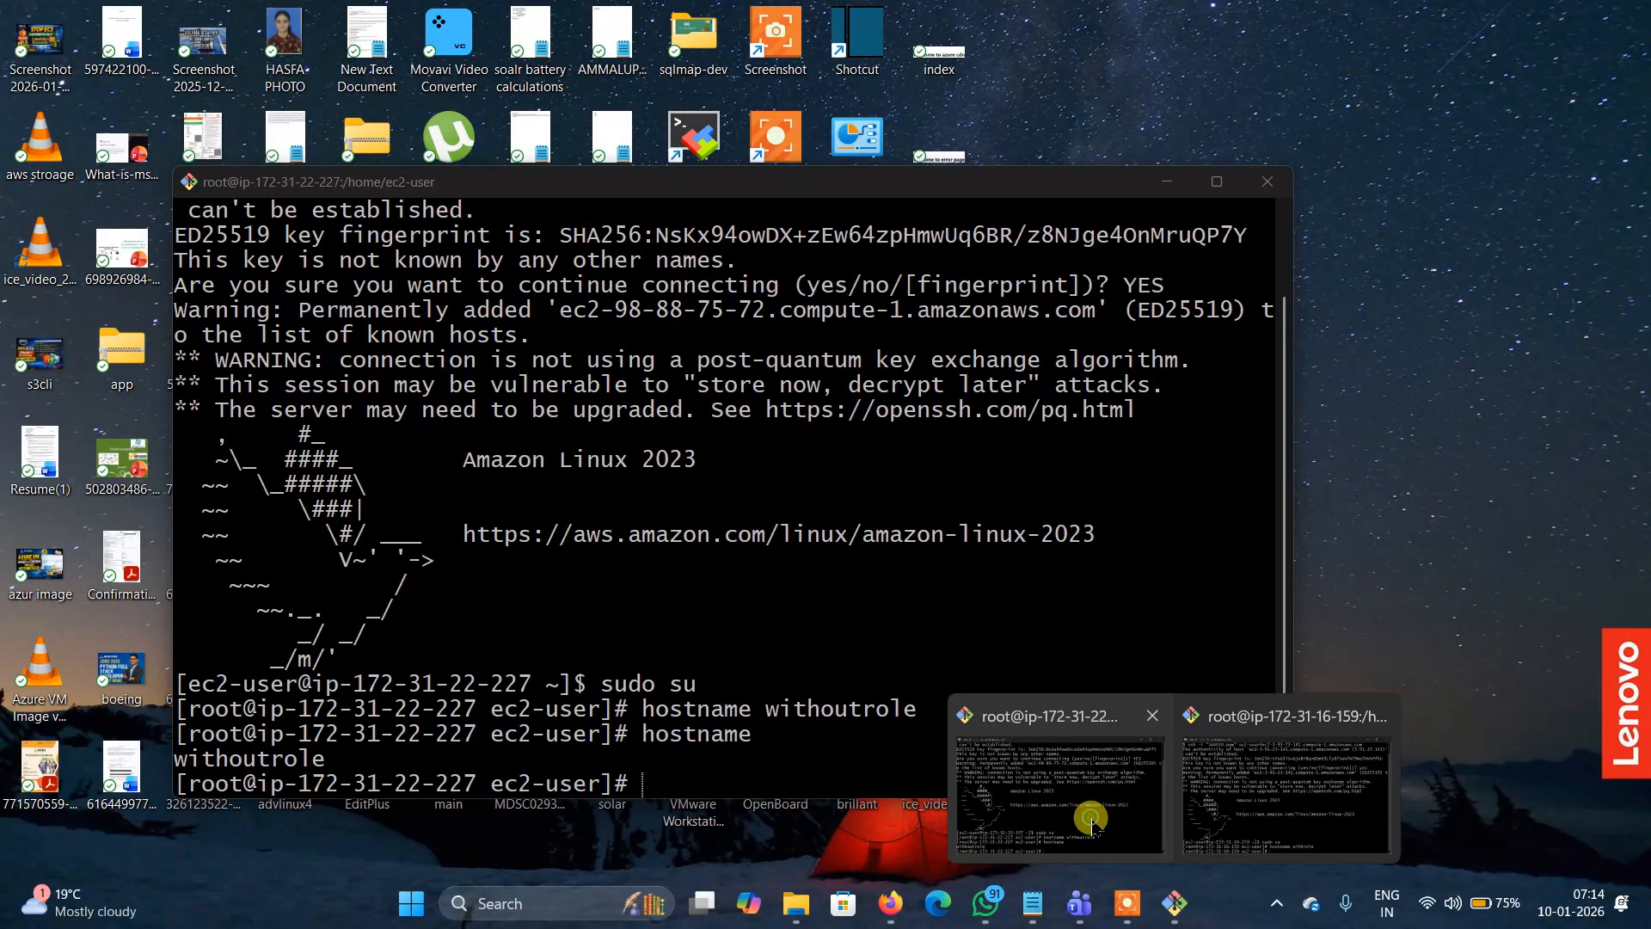
{"action": "left_click", "coordinate": [1058, 779]}
{"action": "right_click", "coordinate": [681, 781]}
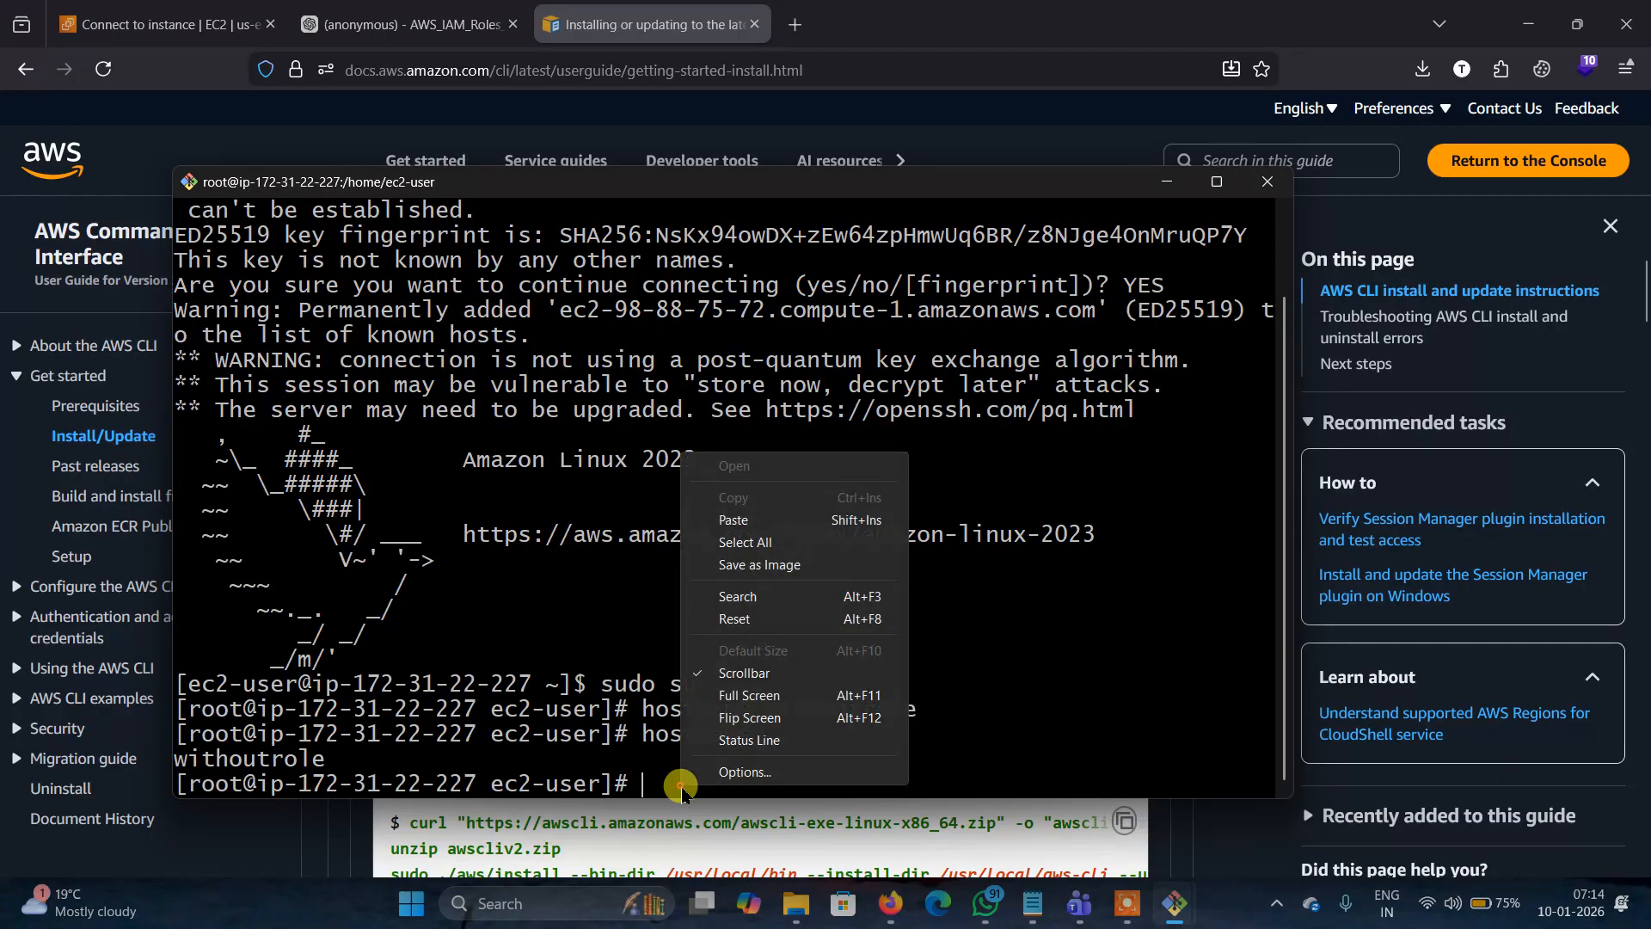
{"action": "left_click", "coordinate": [735, 521]}
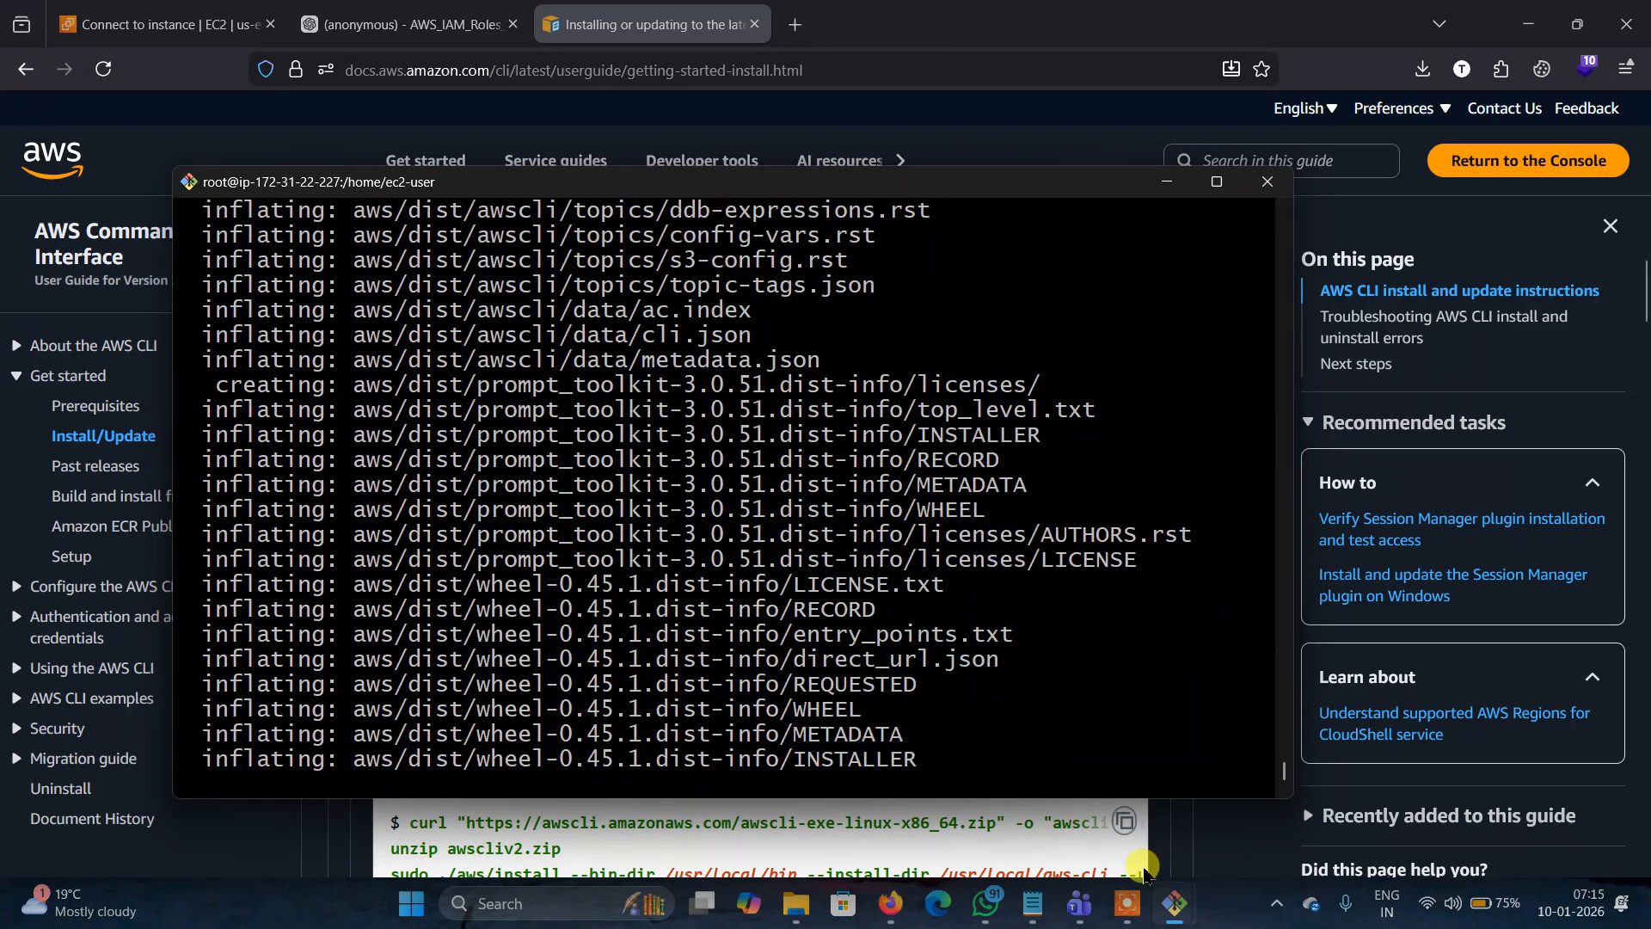
{"action": "mouse_move", "coordinate": [1182, 910]}
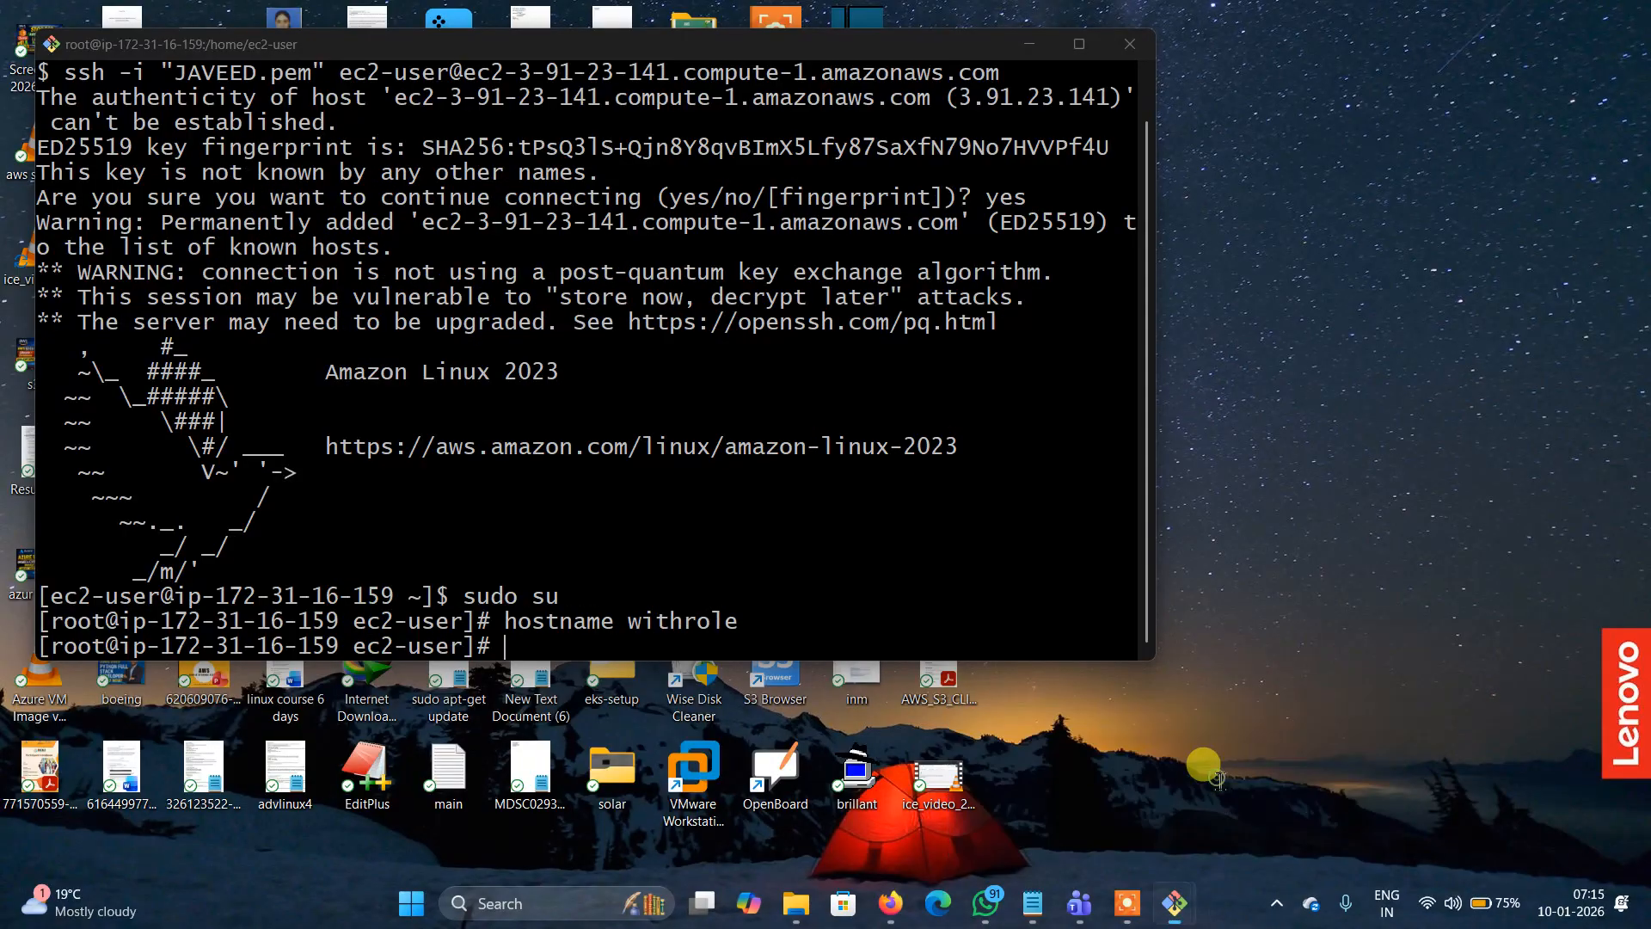
{"action": "left_click", "coordinate": [1198, 764]}
{"action": "right_click", "coordinate": [565, 649]}
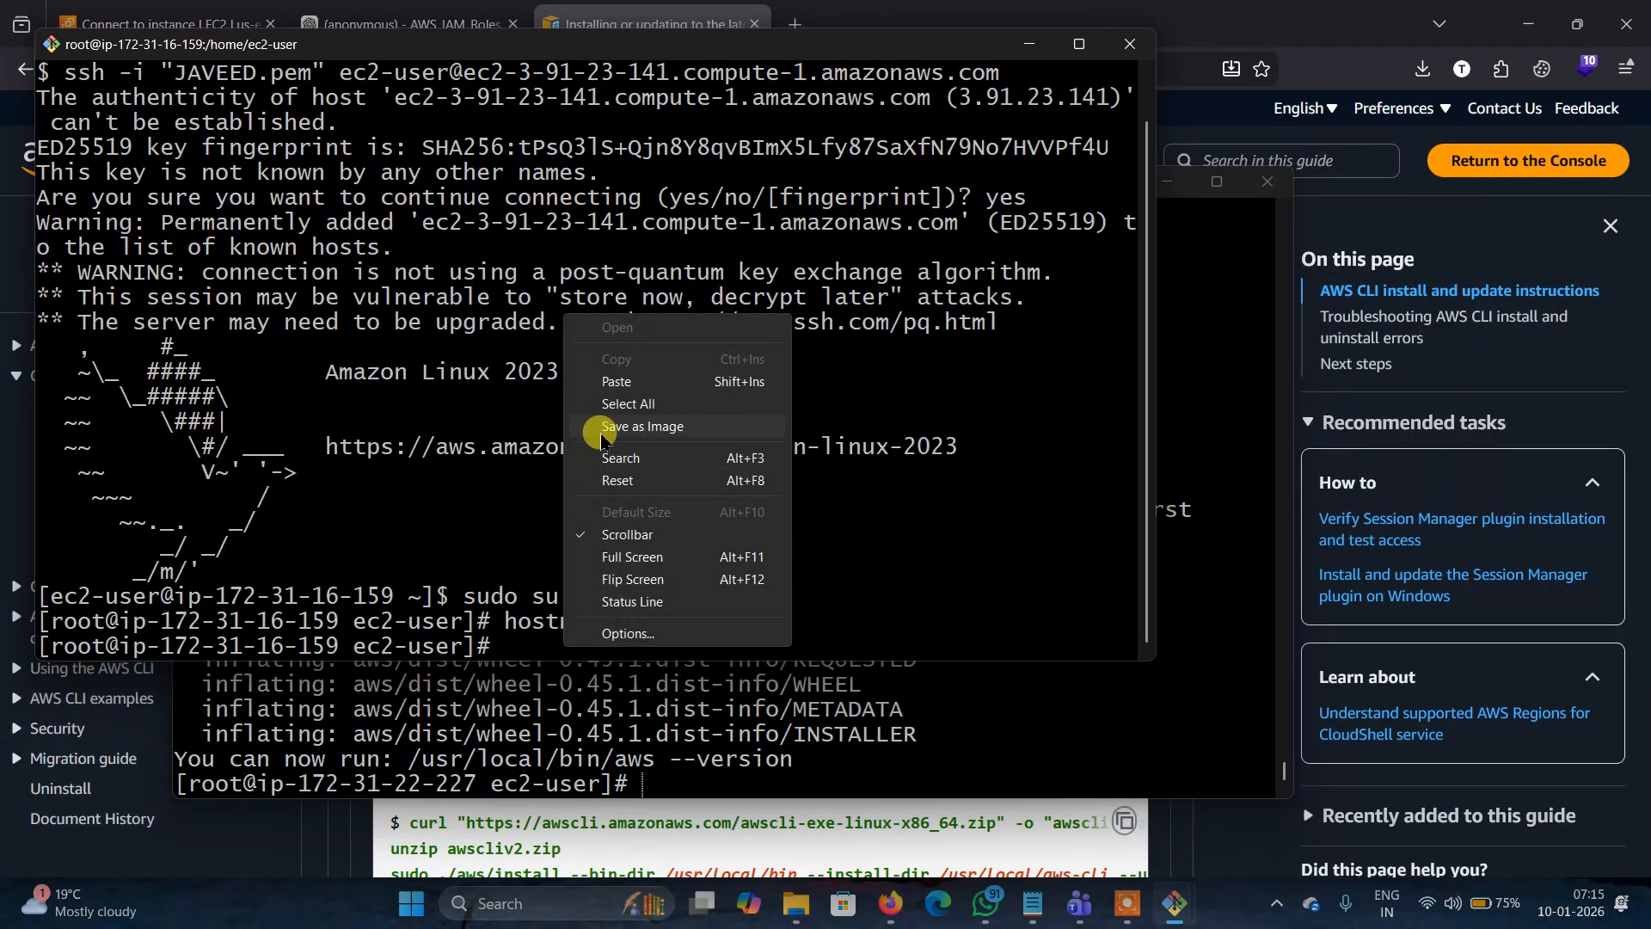
{"action": "left_click", "coordinate": [617, 383]}
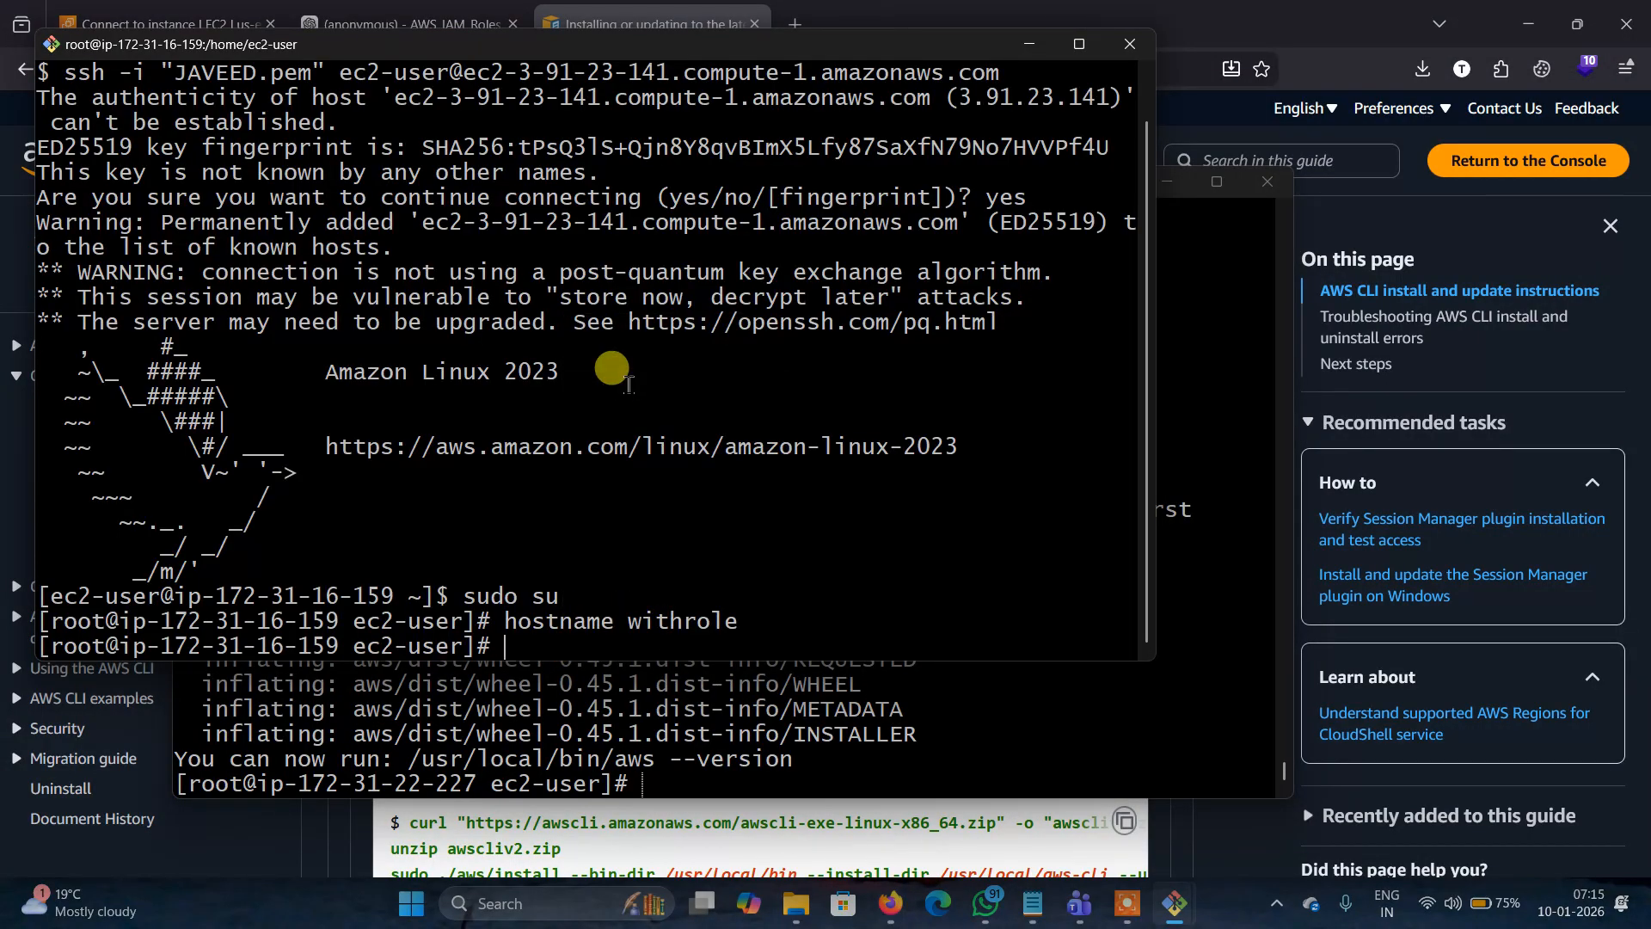
{"action": "key", "text": "Return"}
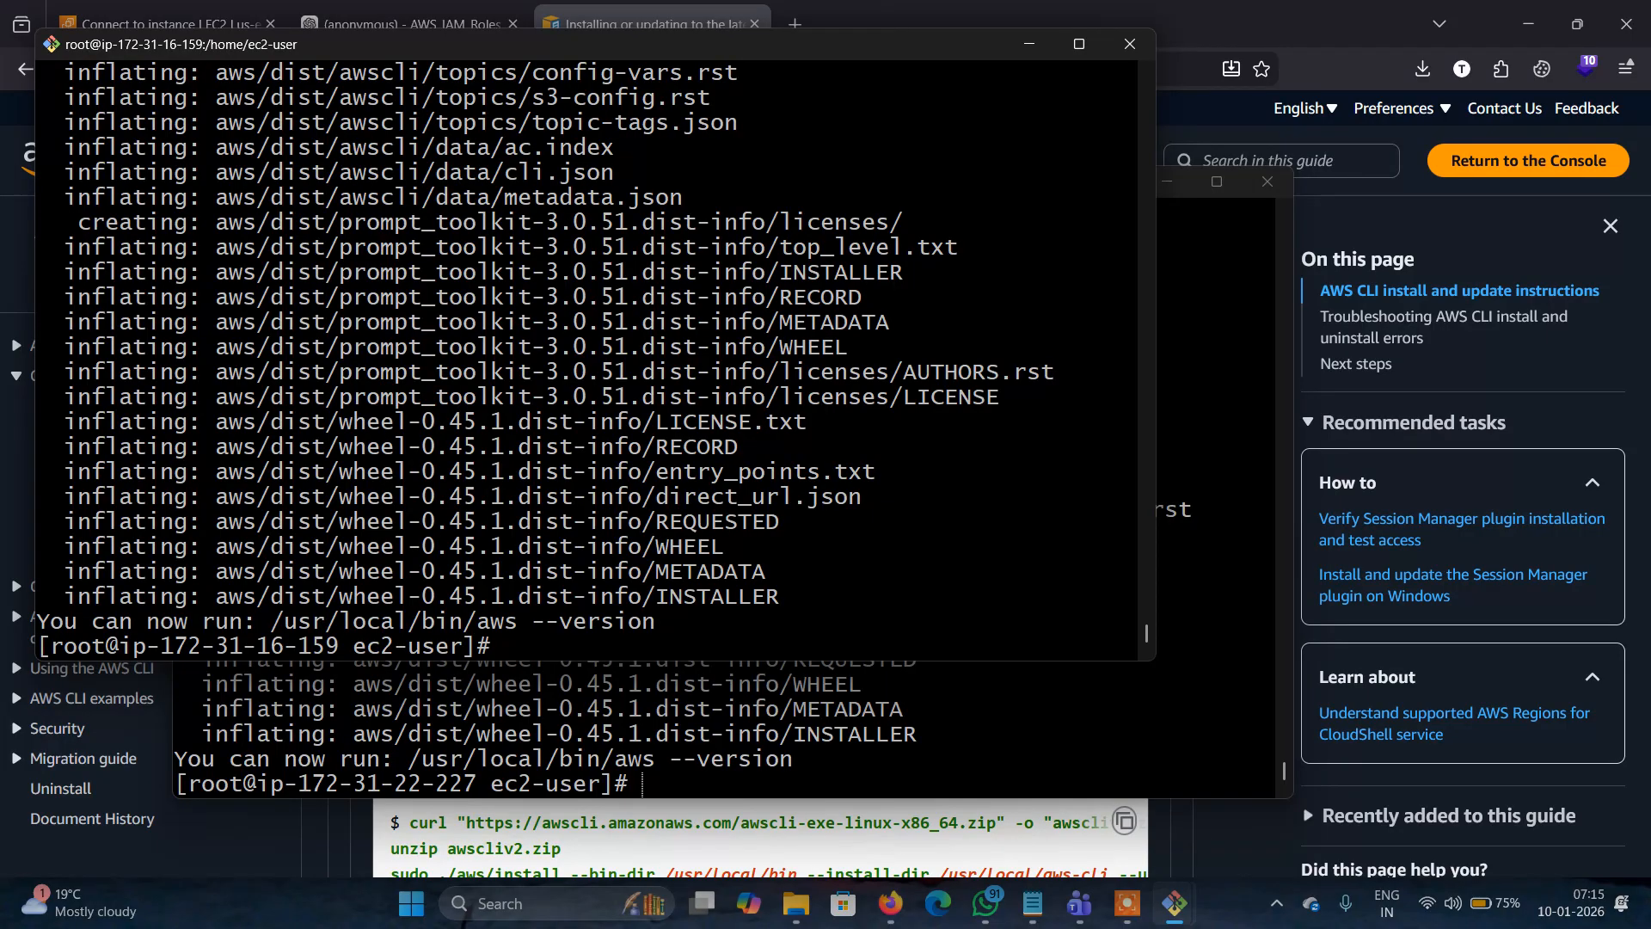
{"action": "mouse_move", "coordinate": [1180, 907]}
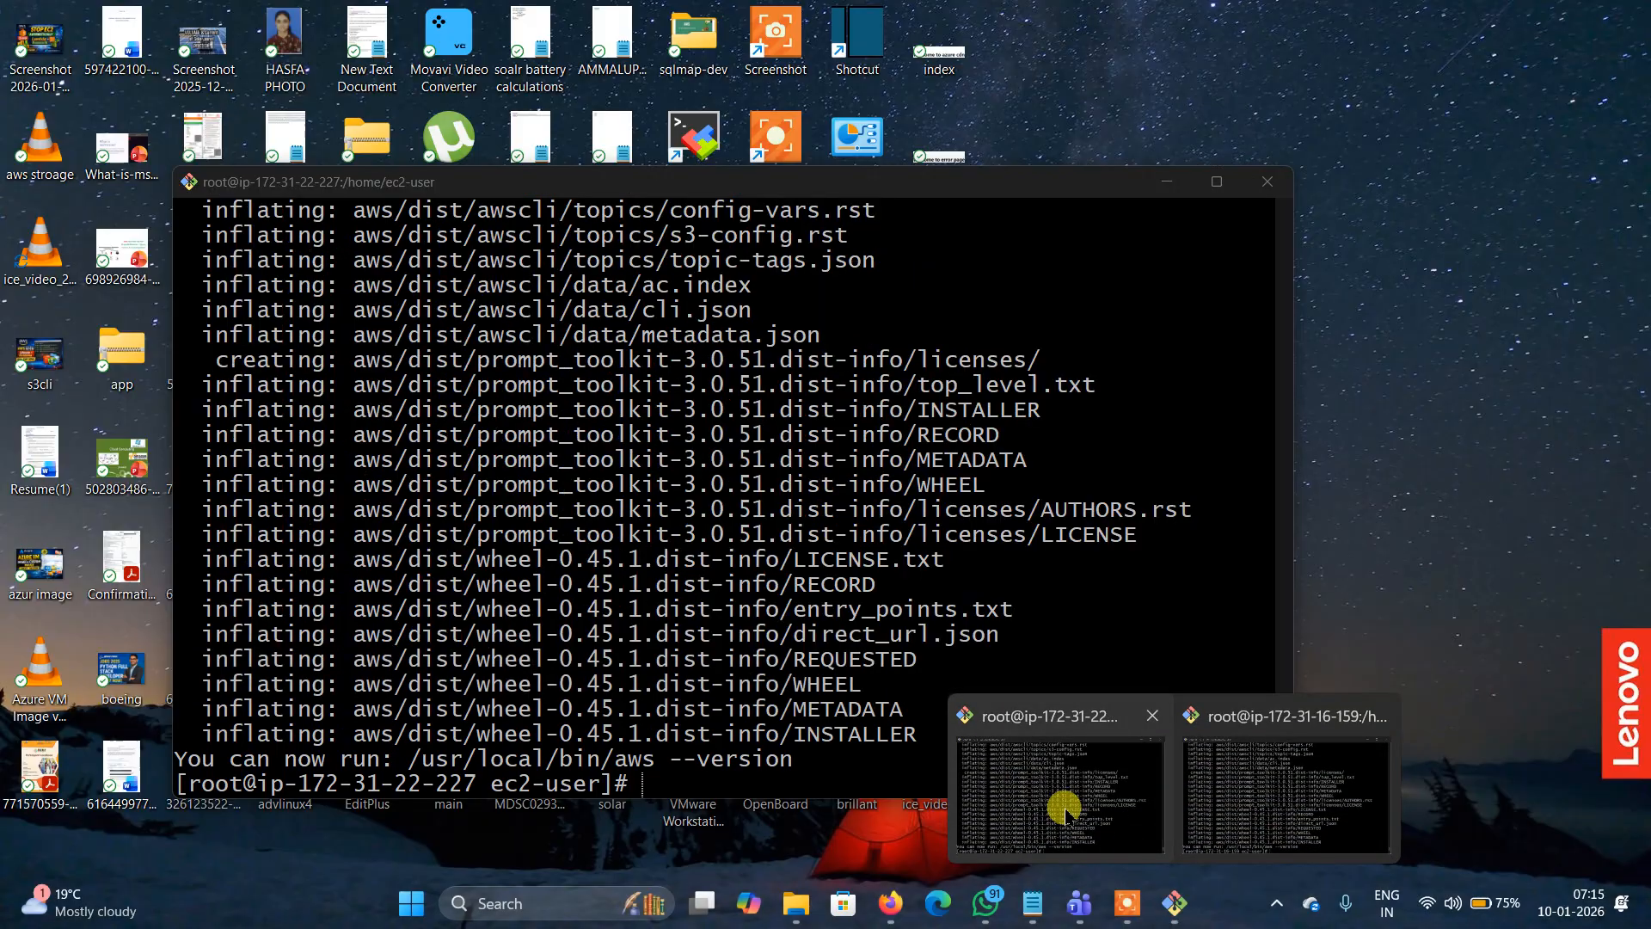
{"action": "left_click", "coordinate": [1064, 810]}
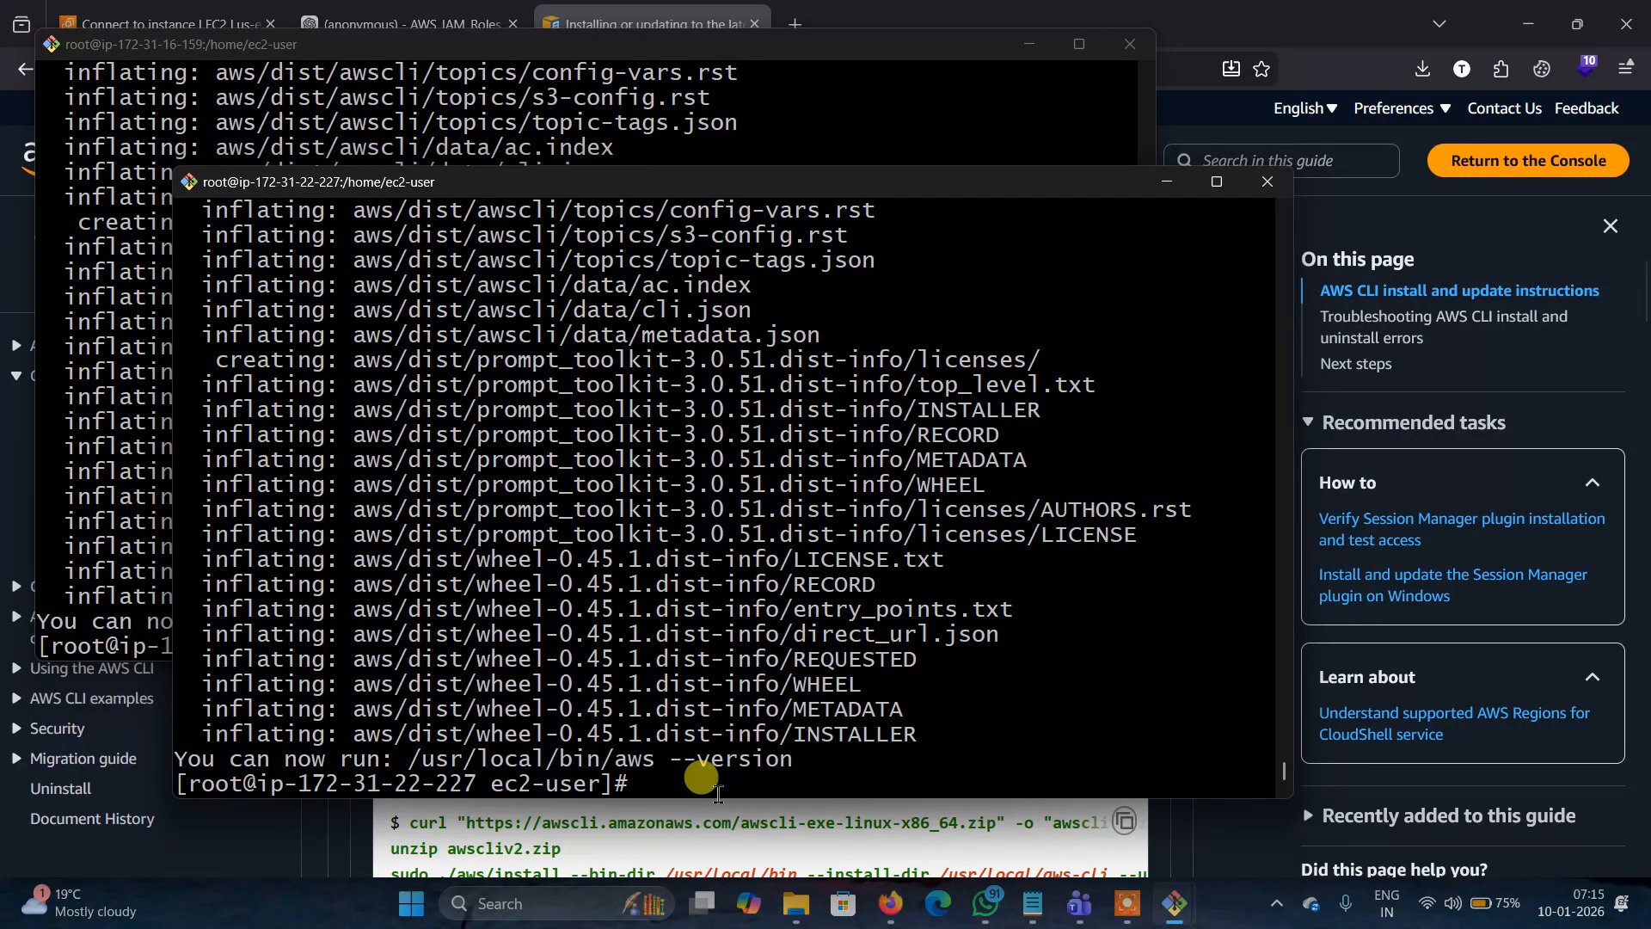
{"action": "type", "text": "aw"}
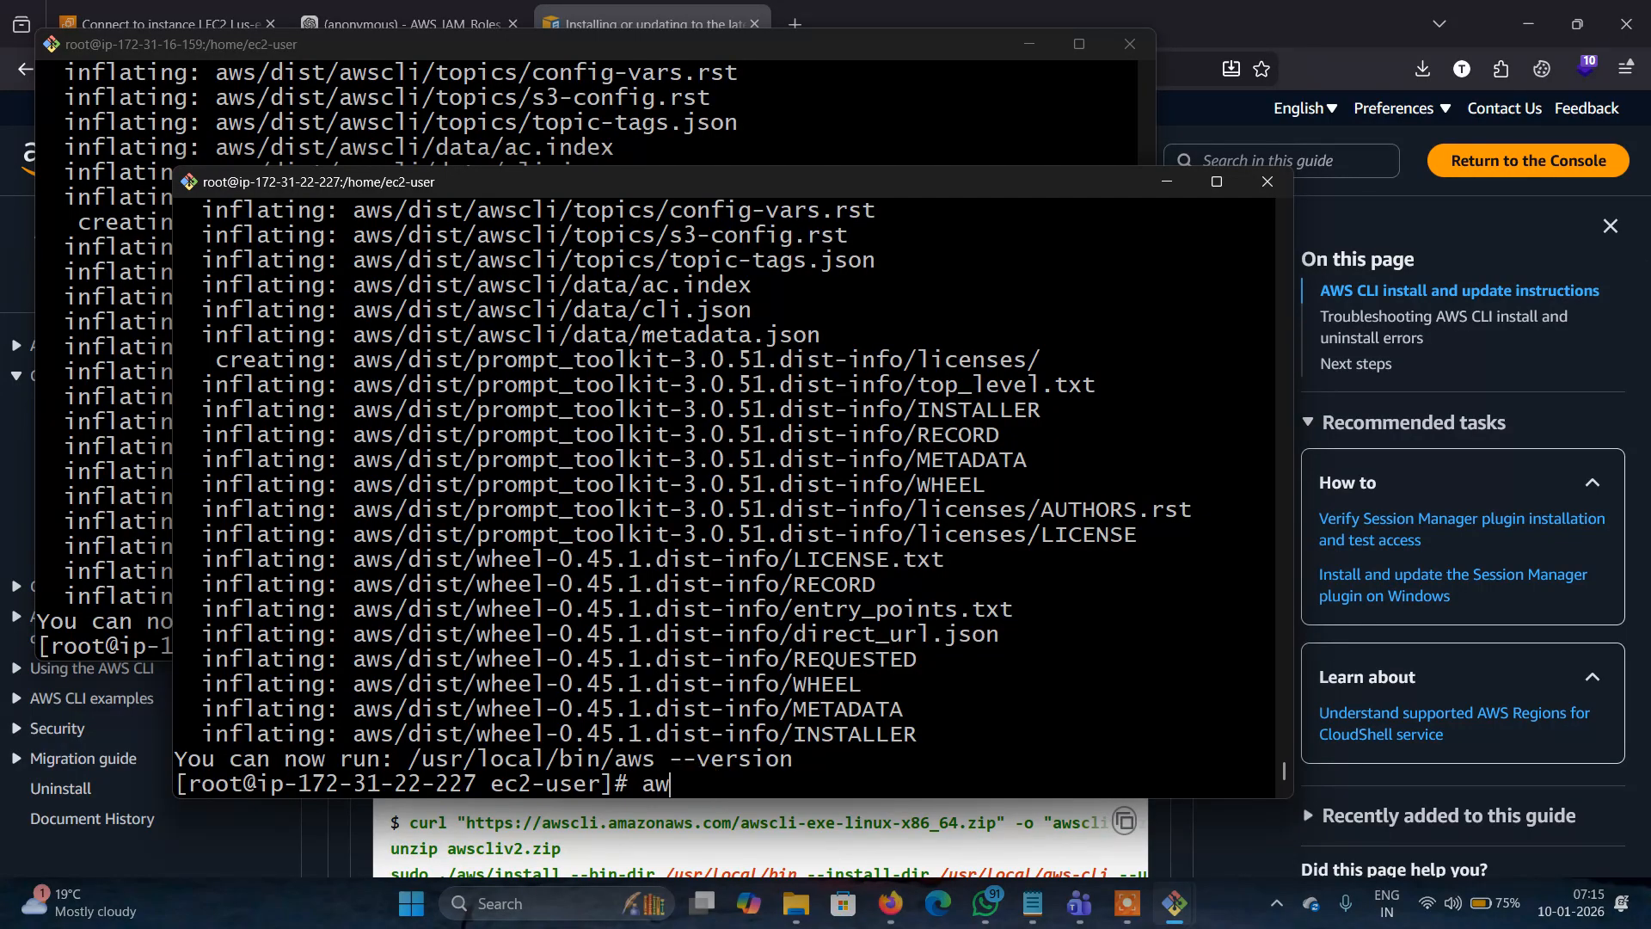
{"action": "key", "text": "BackSpace"}
{"action": "key", "text": "BackSpace"}
{"action": "type", "text": "clea"}
{"action": "key", "text": "Return"}
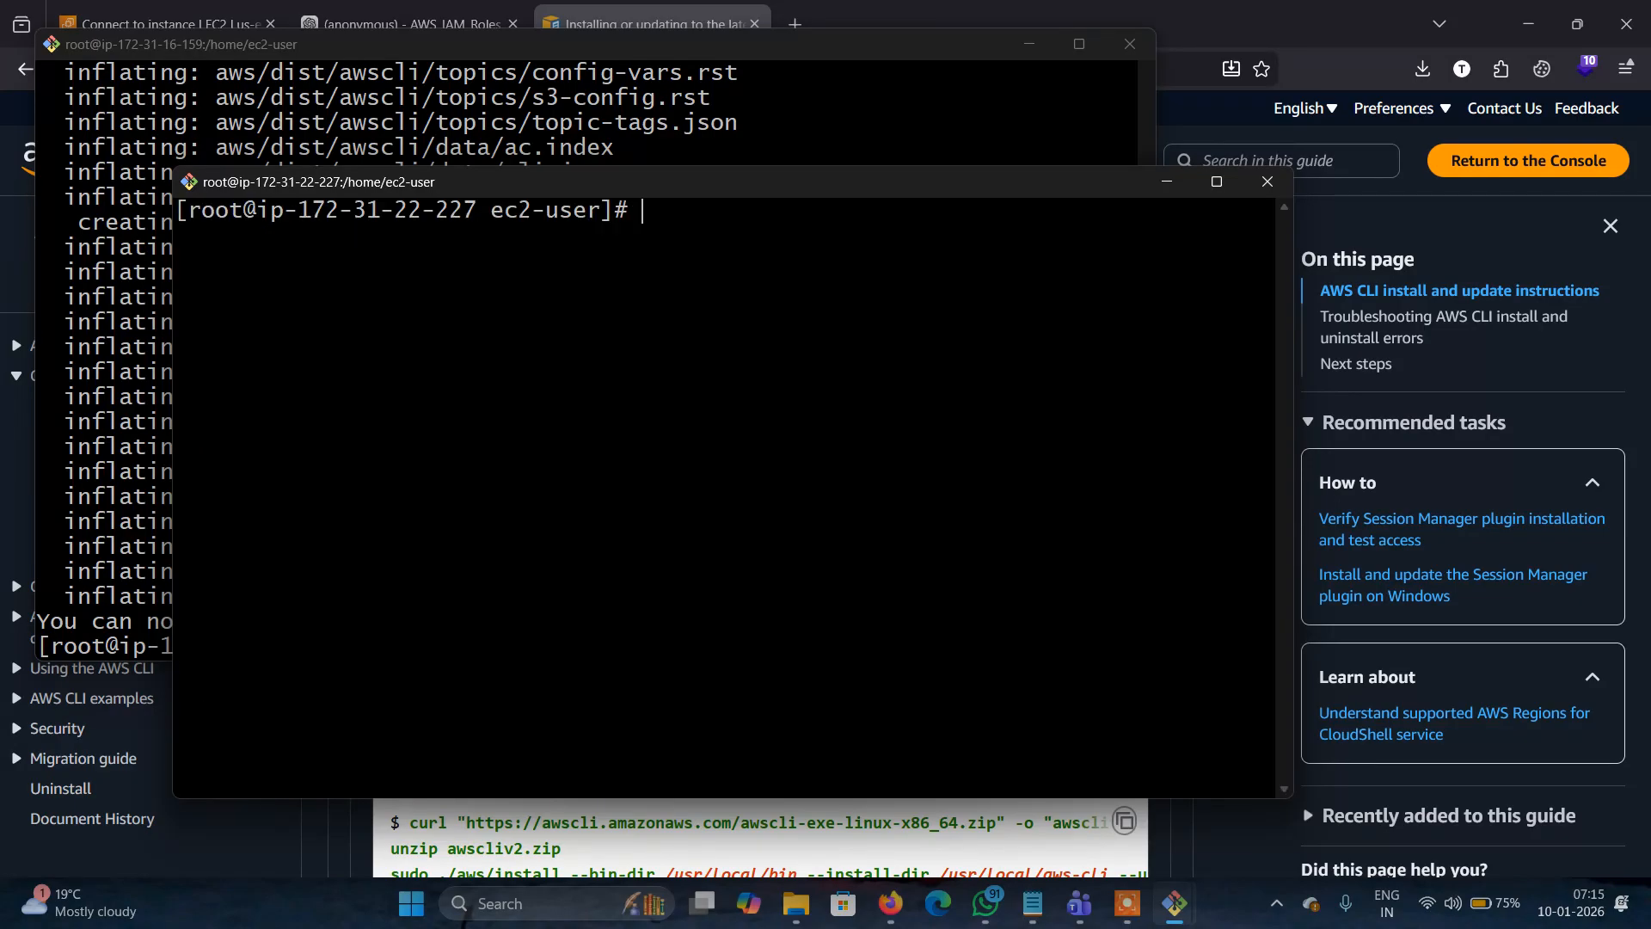
{"action": "type", "text": "qw"}
{"action": "key", "text": "BackSpace"}
{"action": "type", "text": "aws --version"}
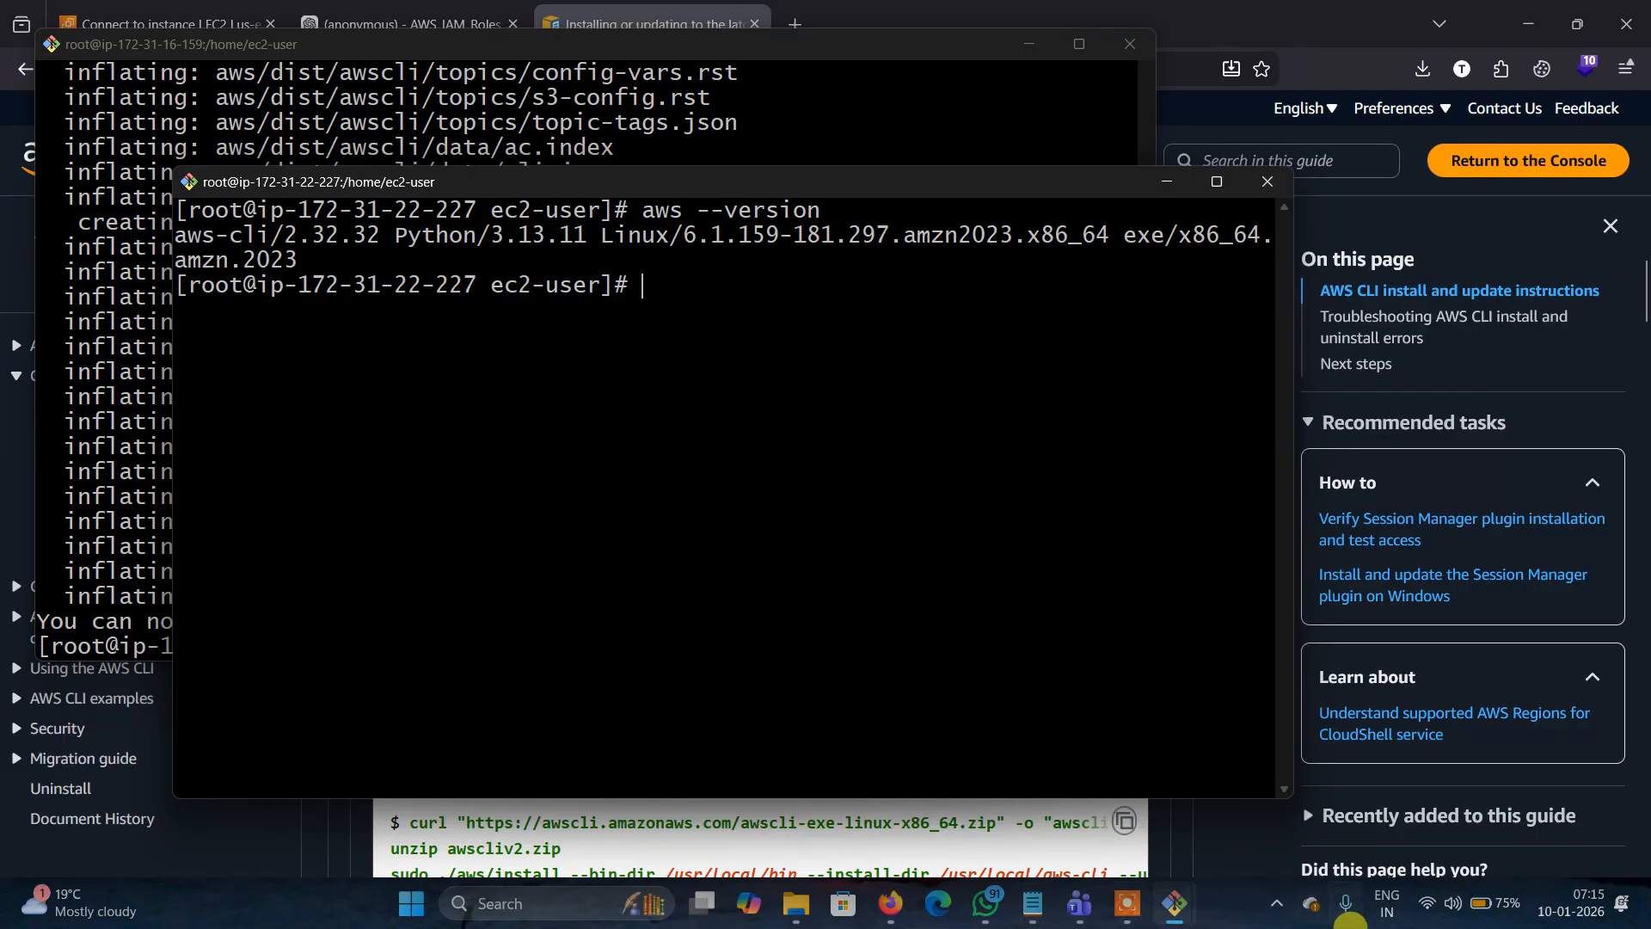
- Clear the withrole terminal and check the AWS CLI version, 2.32.32
{"action": "mouse_move", "coordinate": [1199, 914]}
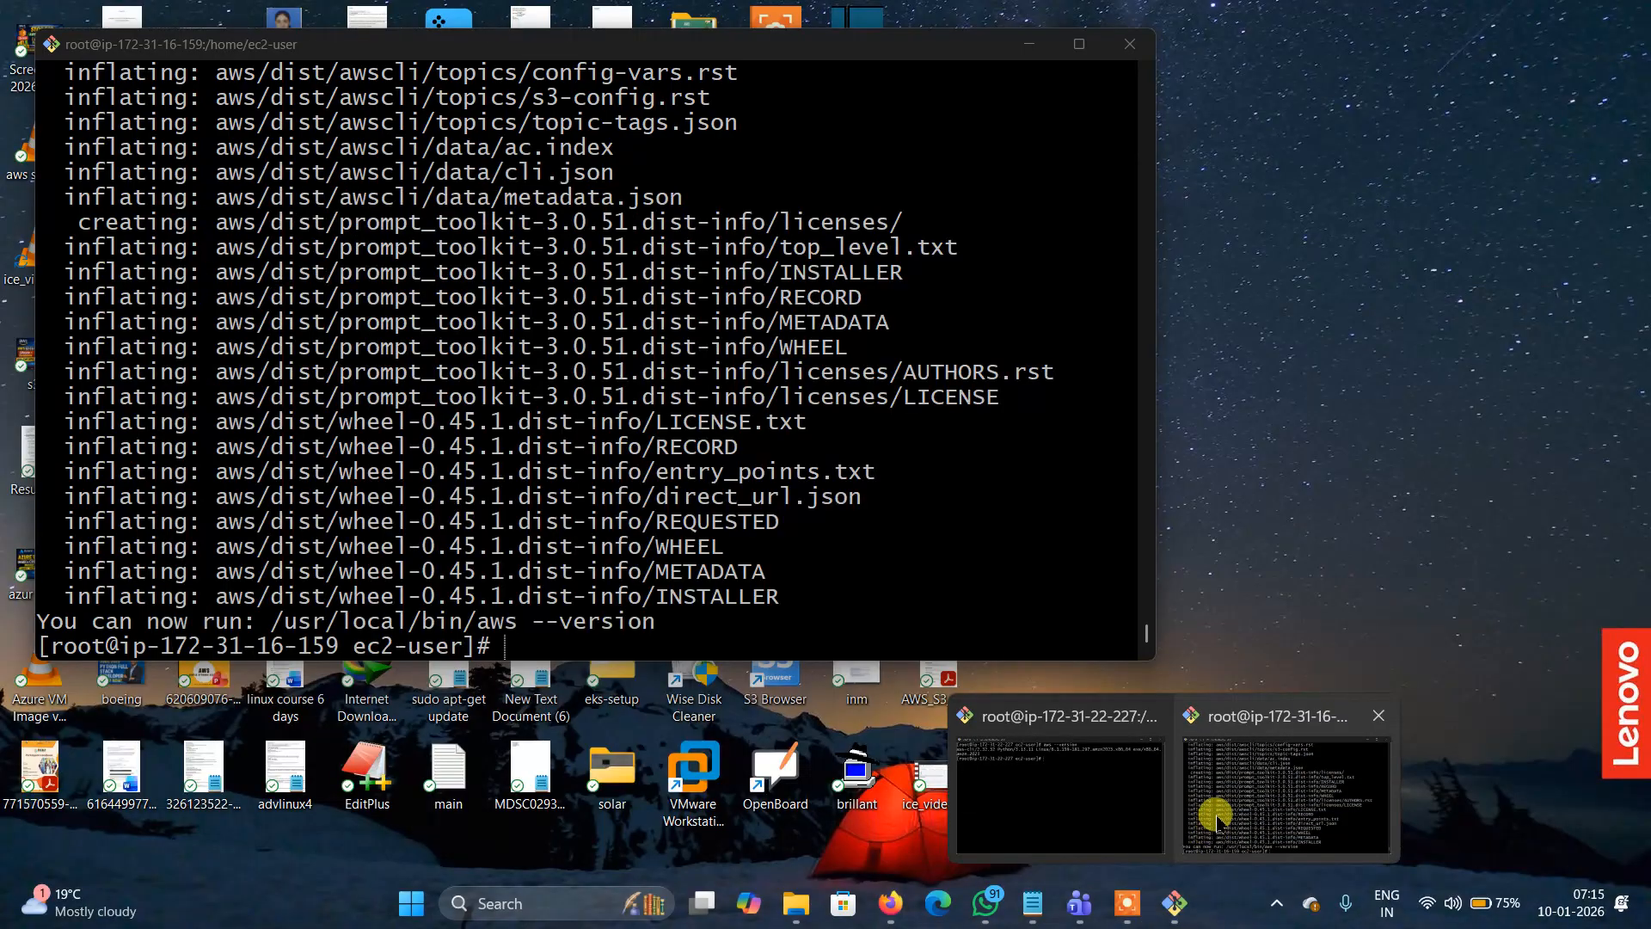
{"action": "left_click", "coordinate": [1235, 813]}
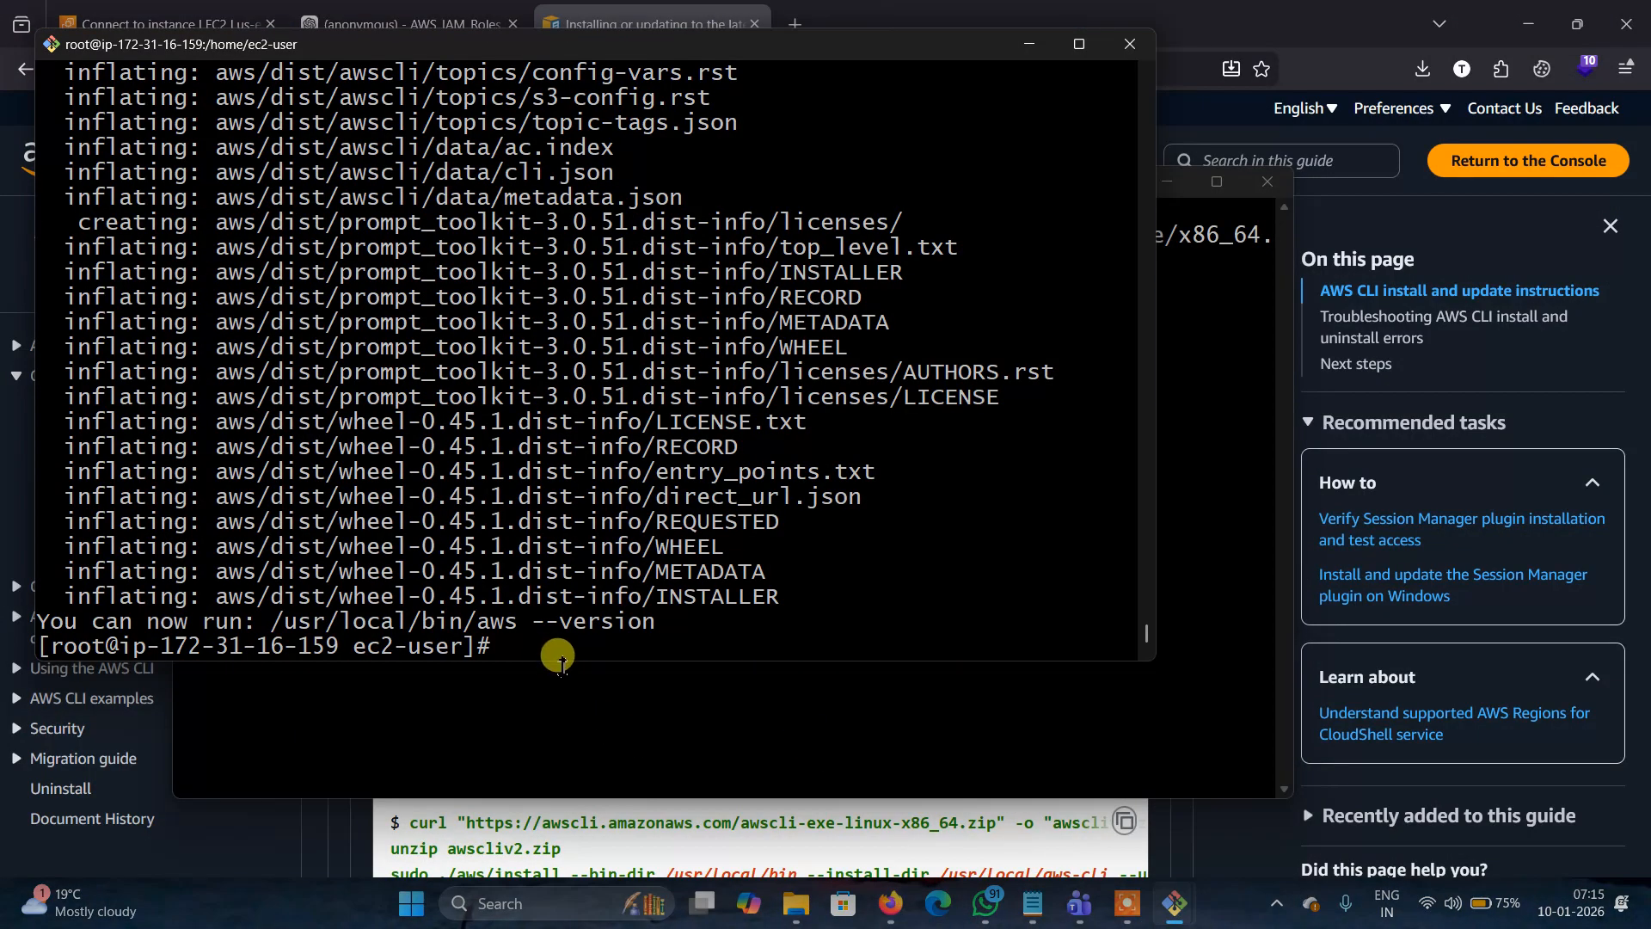
{"action": "type", "text": "clear"}
{"action": "key", "text": "Return"}
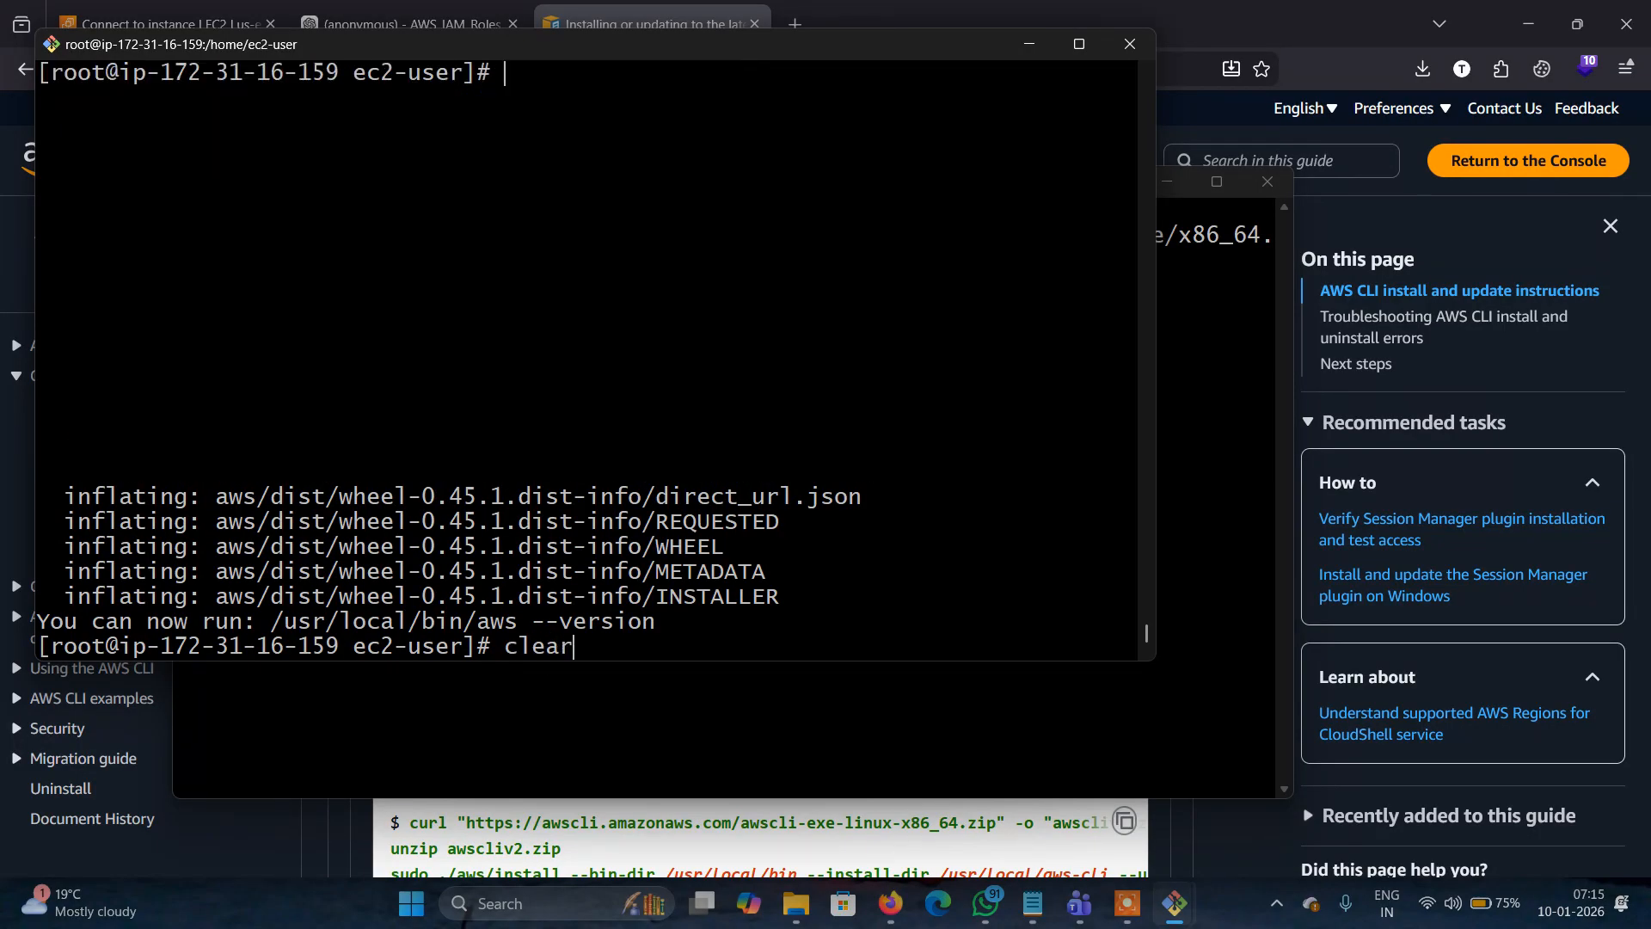
{"action": "type", "text": "aws"}
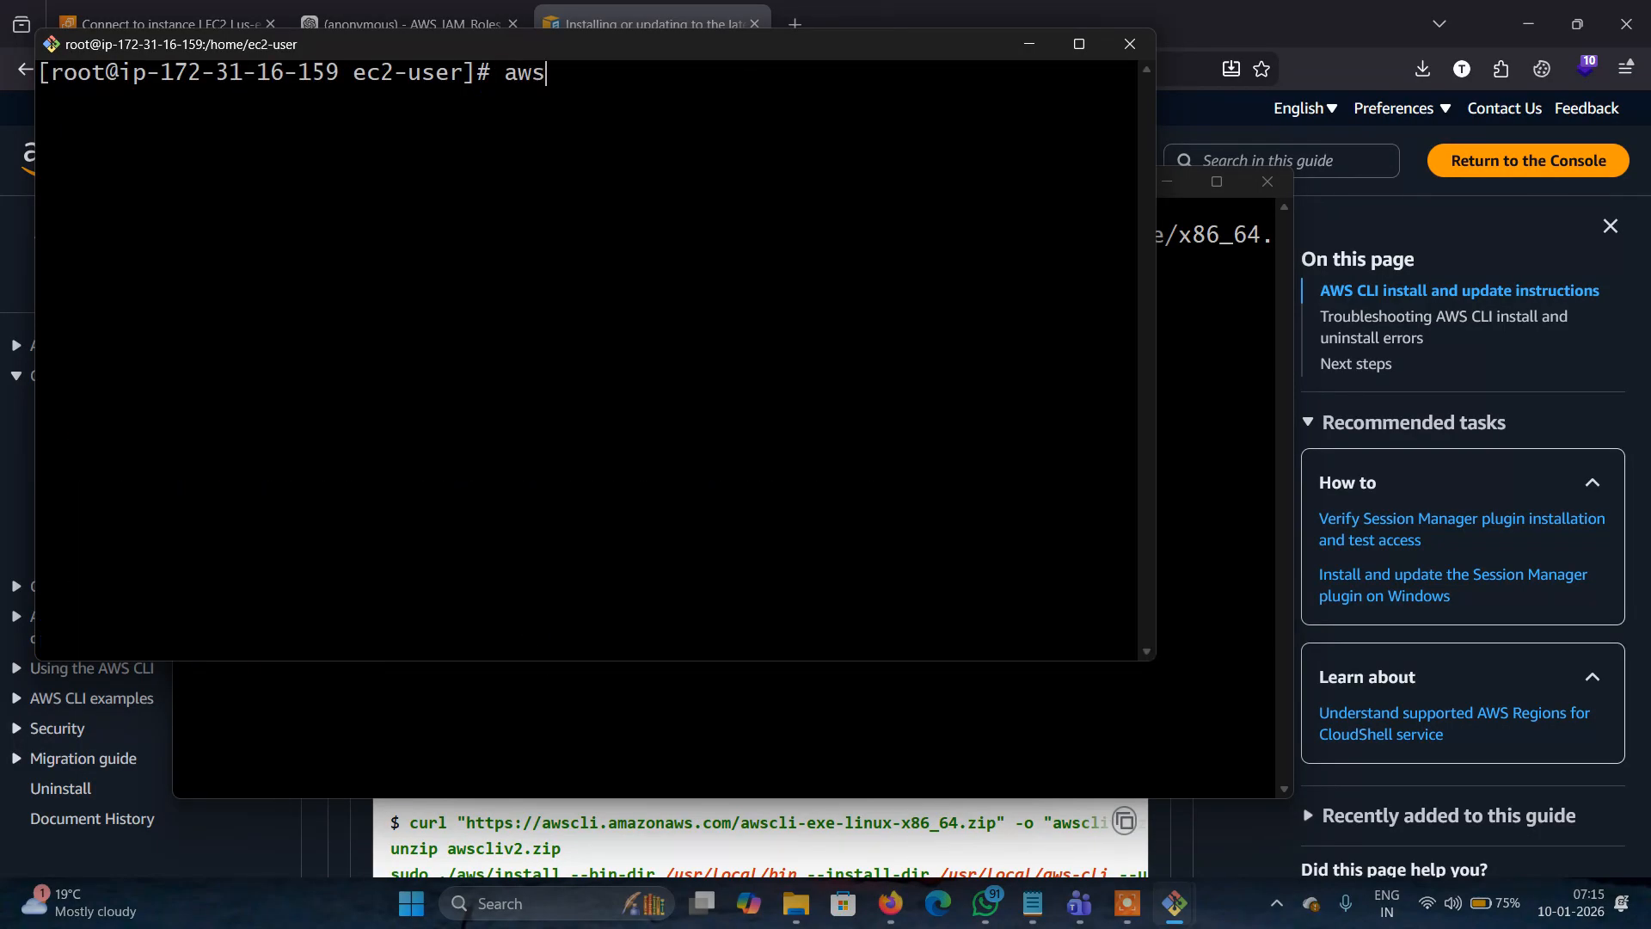
{"action": "type", "text": " --version"}
{"action": "key", "text": "Return"}
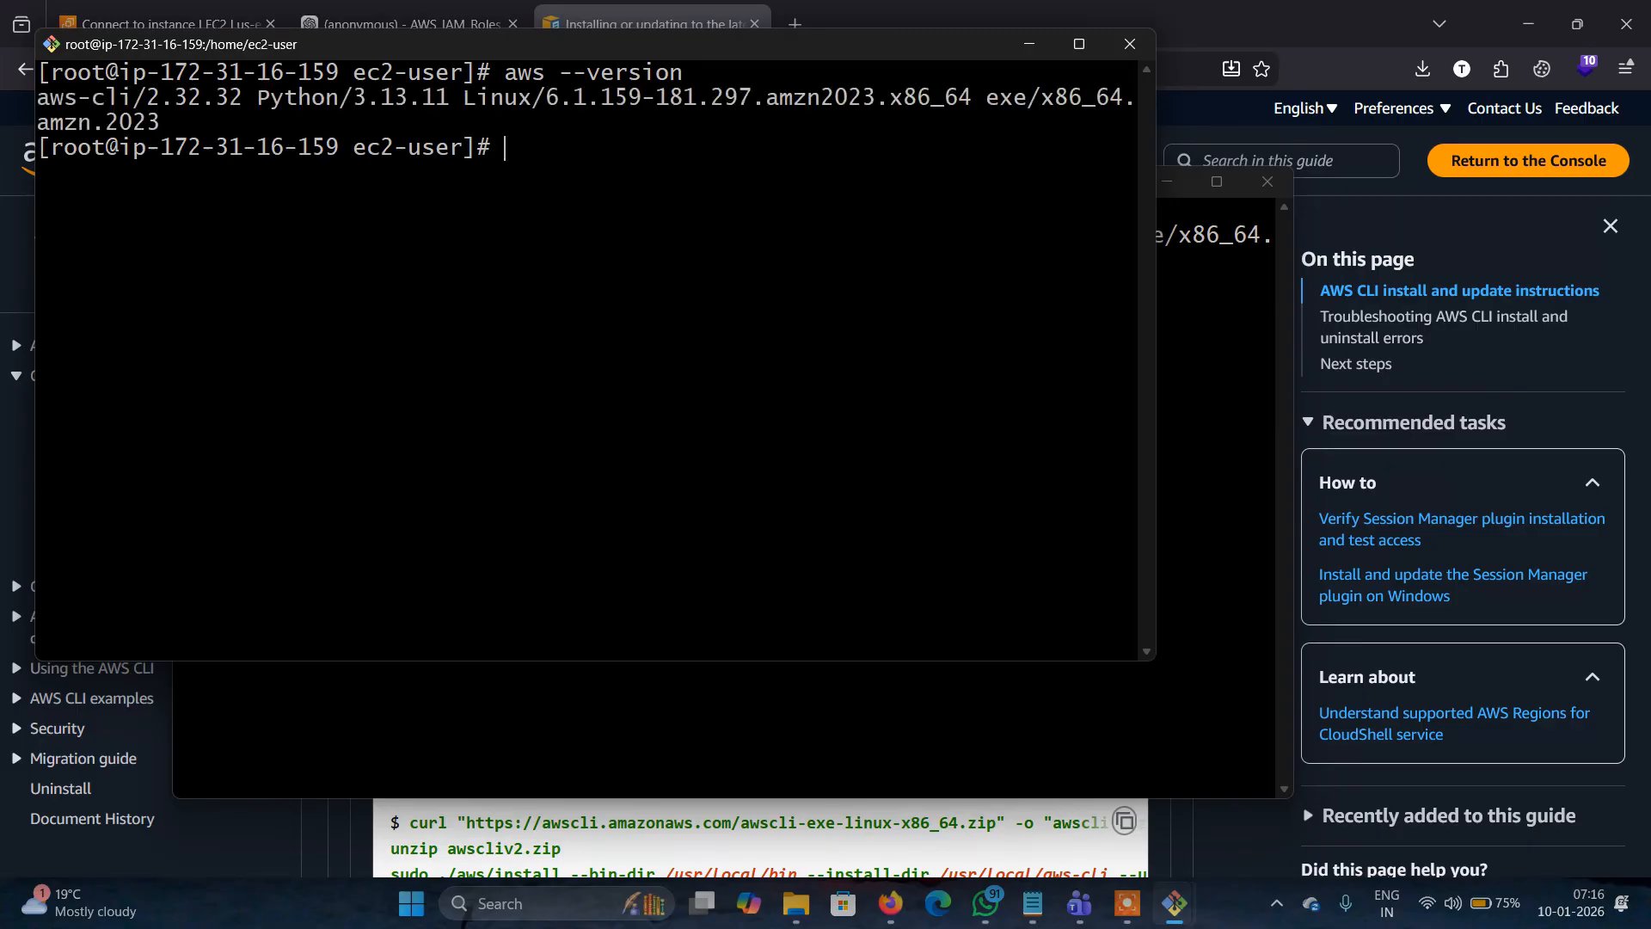
- Show the instance's hostname and list S3 buckets with aws s3 ls
{"action": "type", "text": "hostname"}
{"action": "key", "text": "Return"}
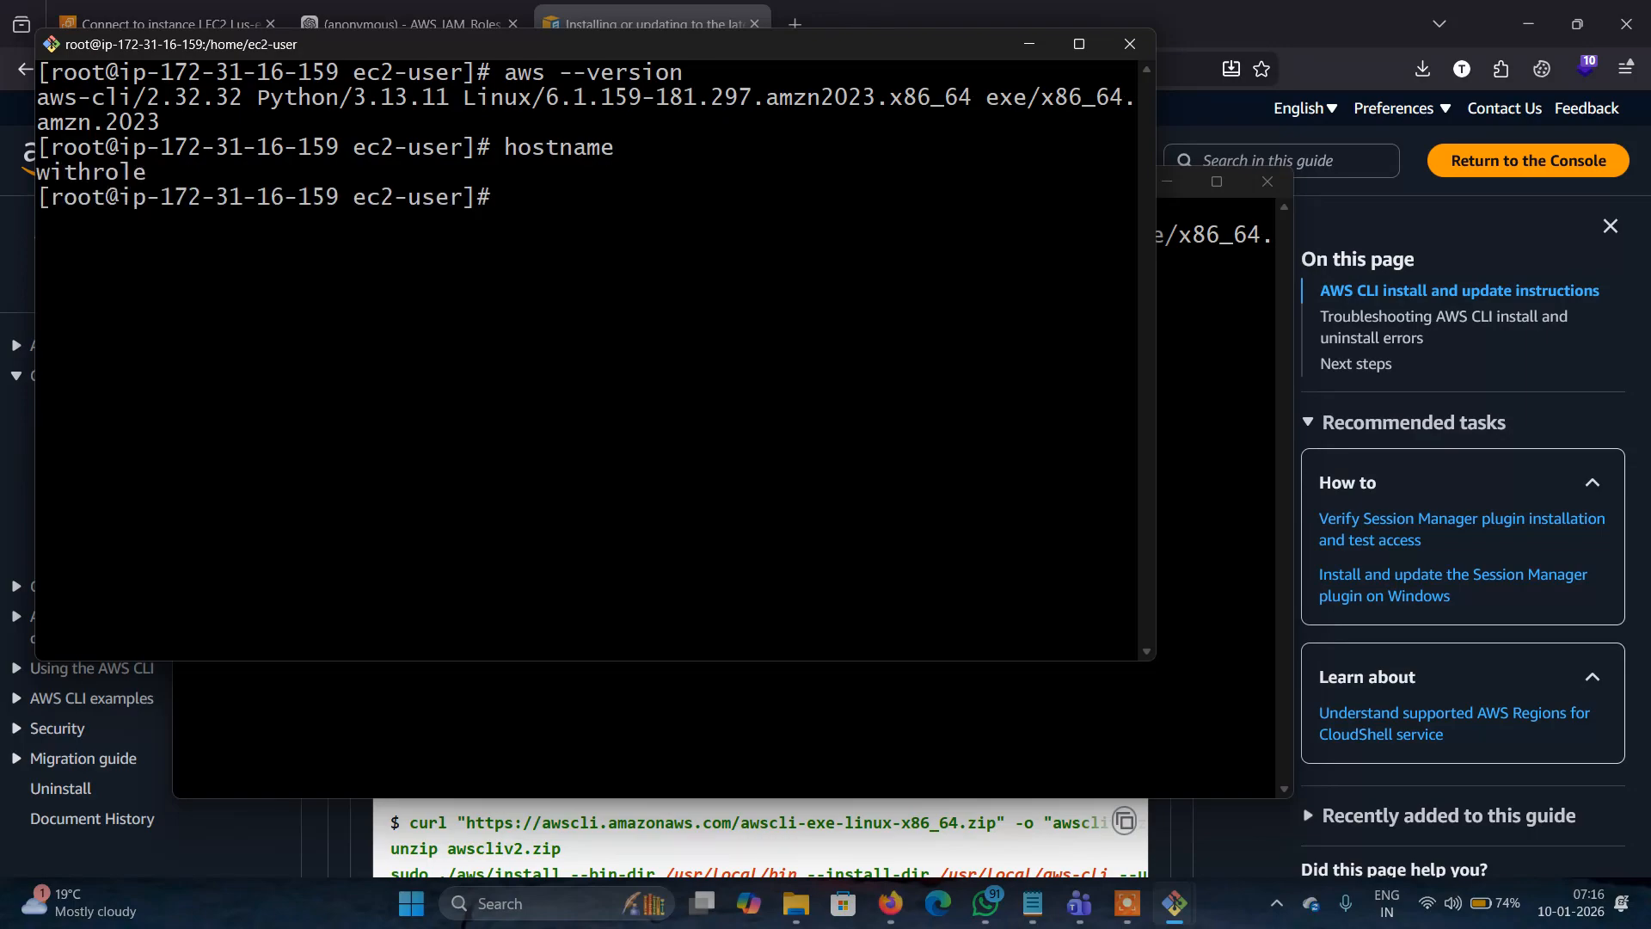
{"action": "type", "text": "aws s3 ls"}
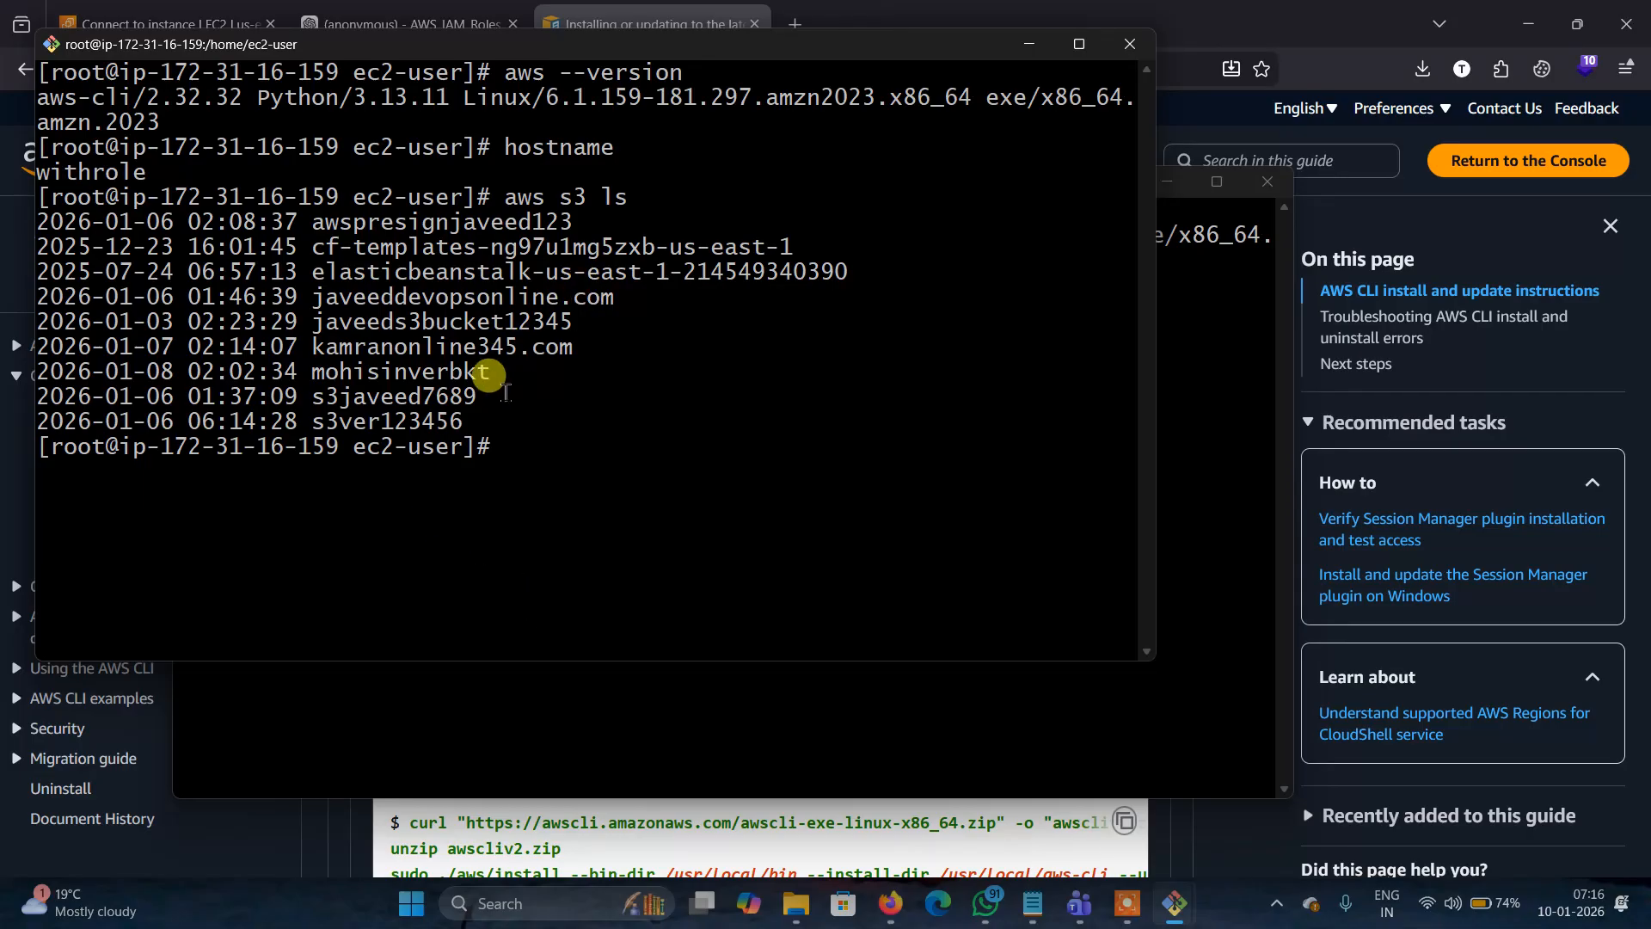
- Run aws s3 ls on the withoutrole instance, which fails for missing credentials, then close it
{"action": "left_click_drag", "start_coordinate": [486, 407], "coordinate": [32, 229]}
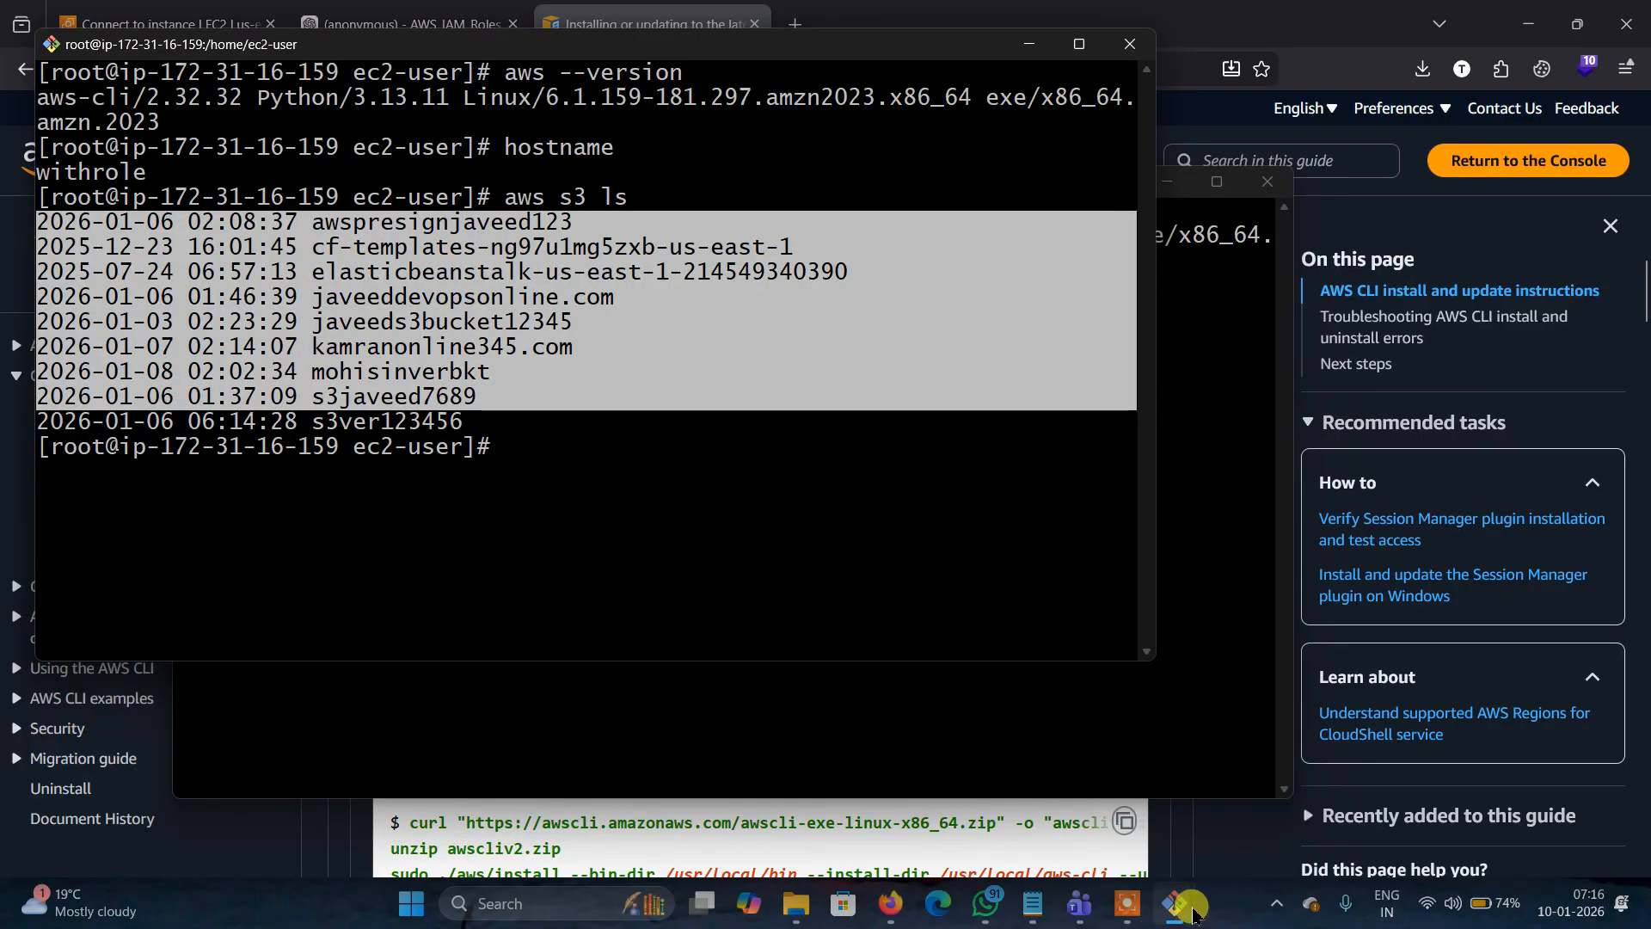
{"action": "mouse_move", "coordinate": [1187, 910]}
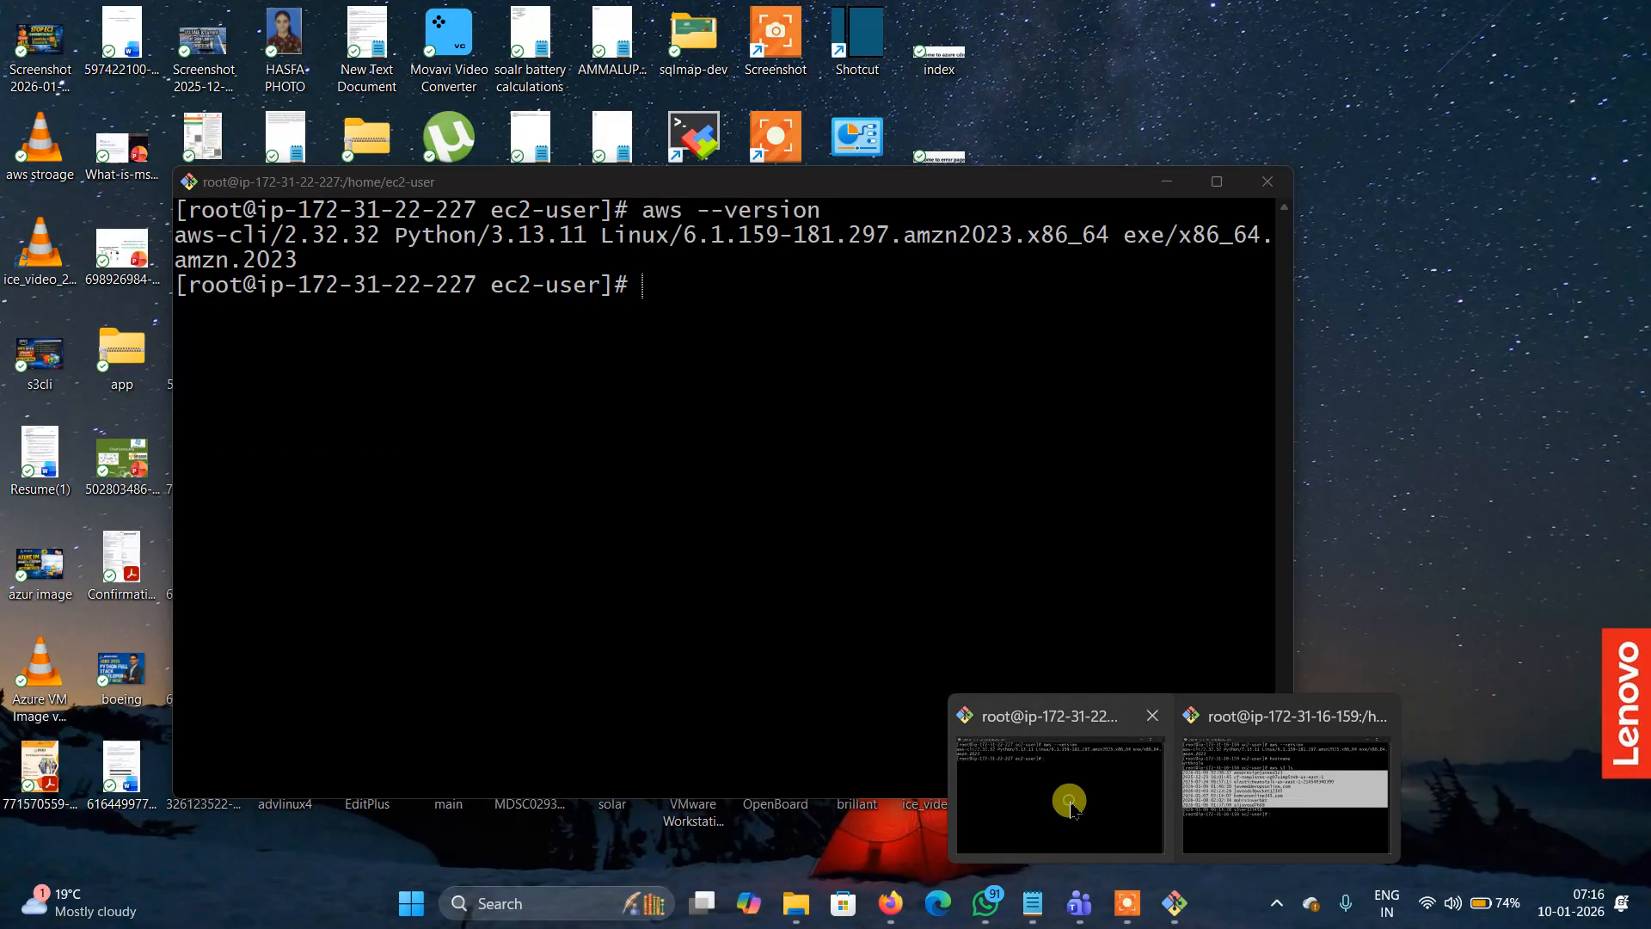
{"action": "left_click", "coordinate": [1067, 796]}
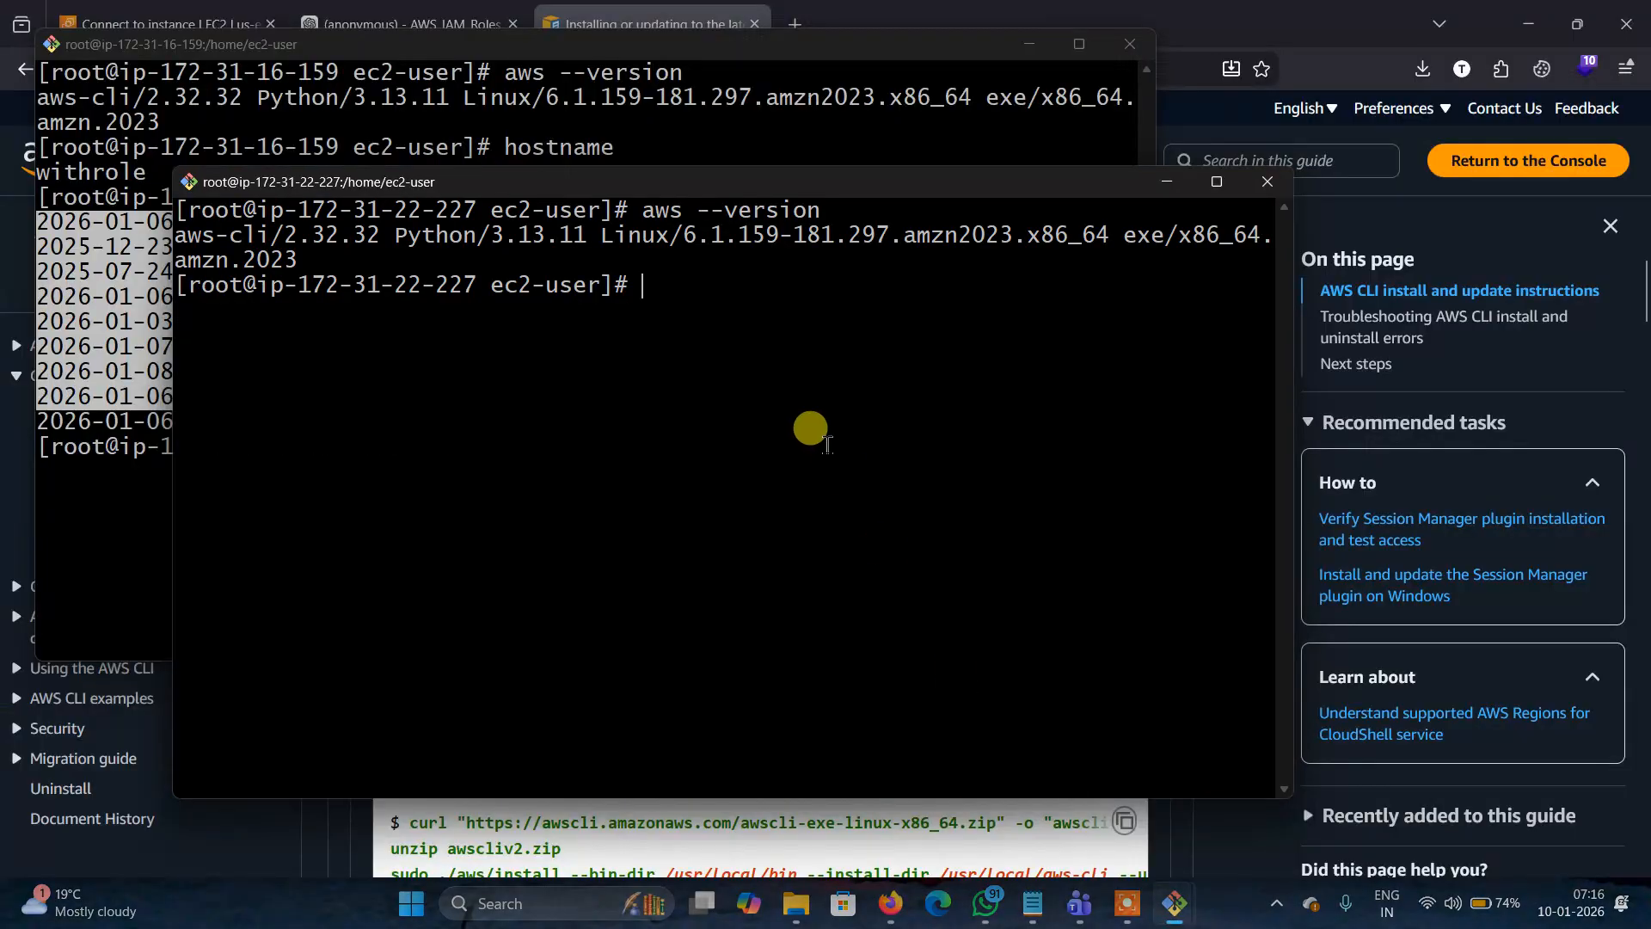
{"action": "type", "text": "aws "}
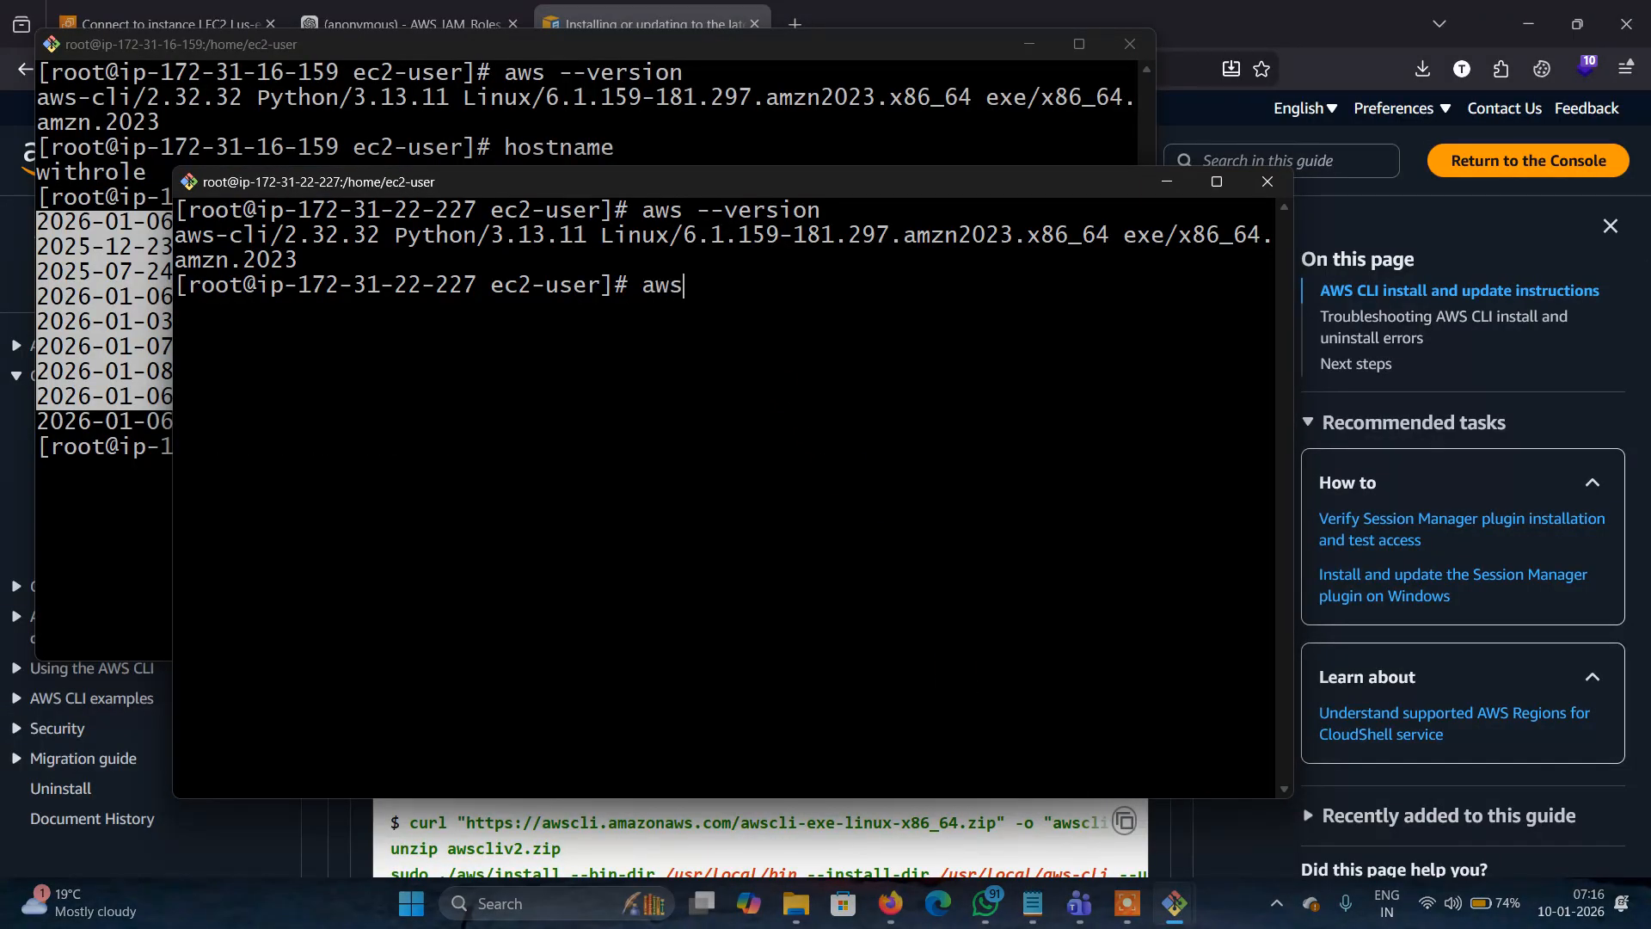
{"action": "type", "text": "s3 ls"}
{"action": "key", "text": "Return"}
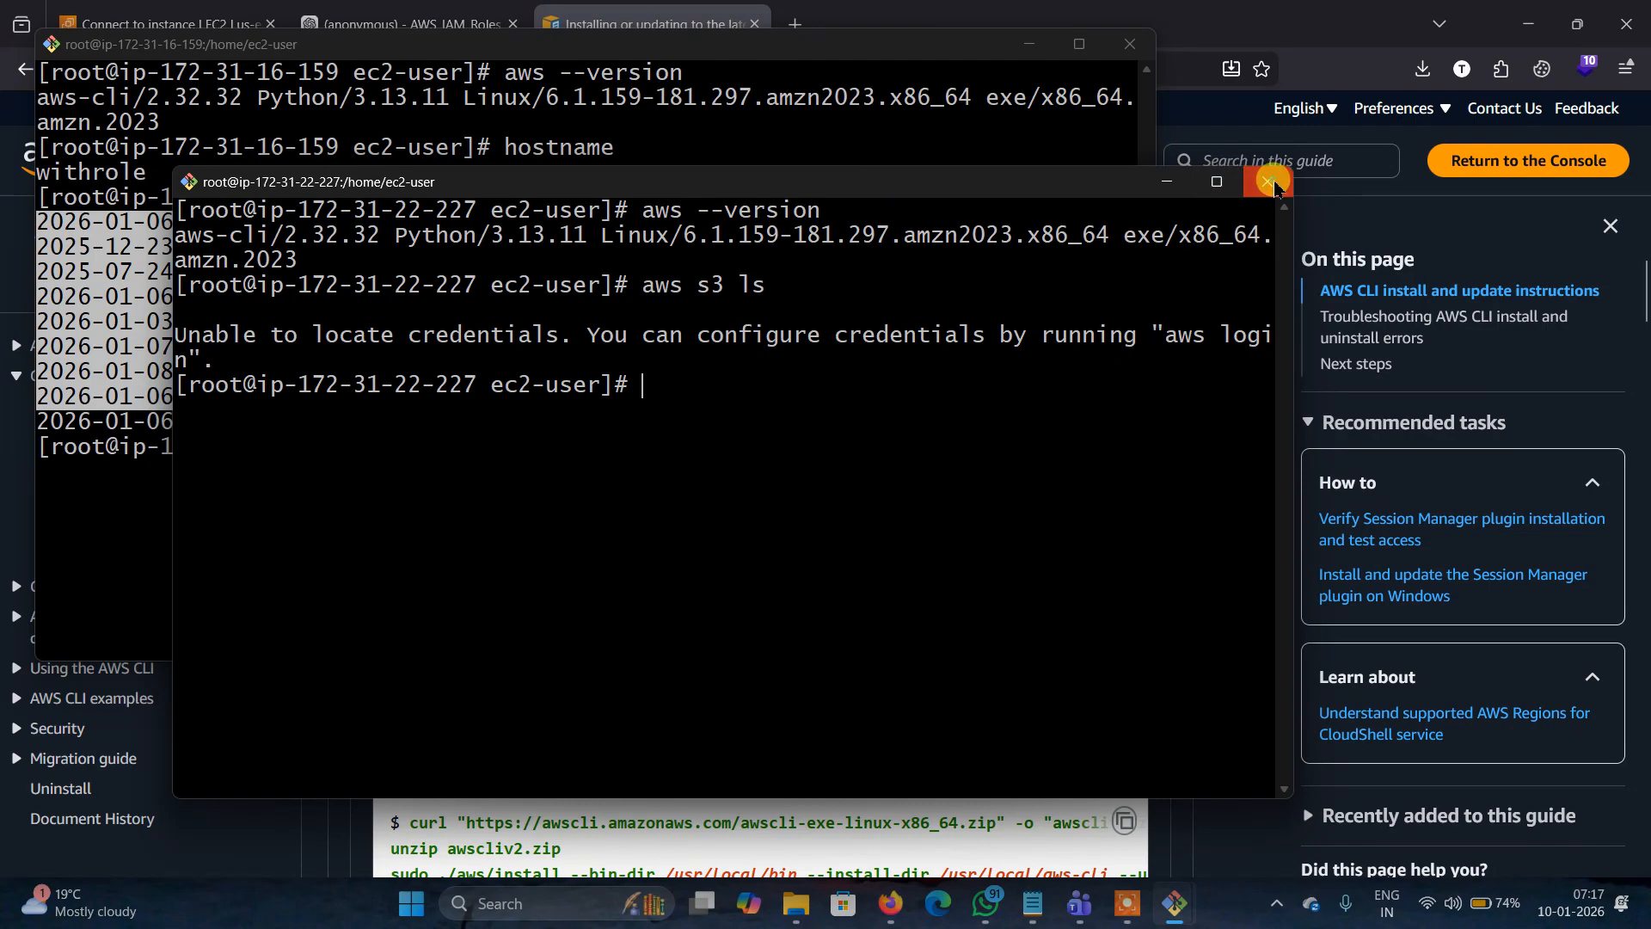
{"action": "left_click", "coordinate": [1271, 182]}
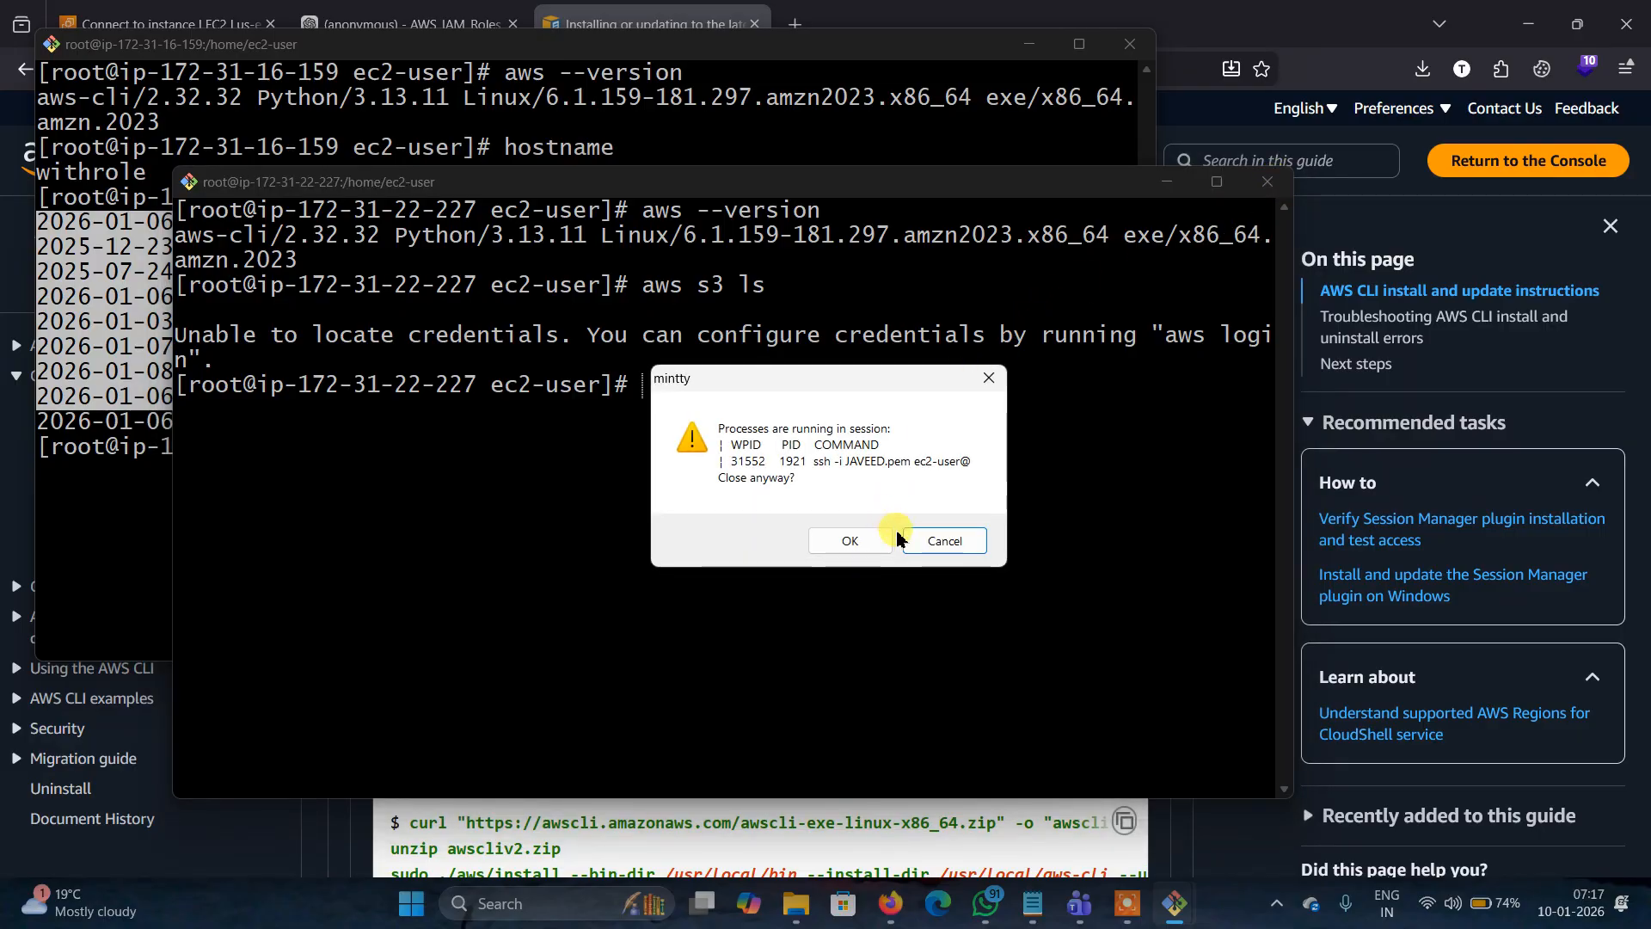
- Confirm closing both terminal sessions and return to the EC2 Instances list
{"action": "left_click", "coordinate": [858, 535]}
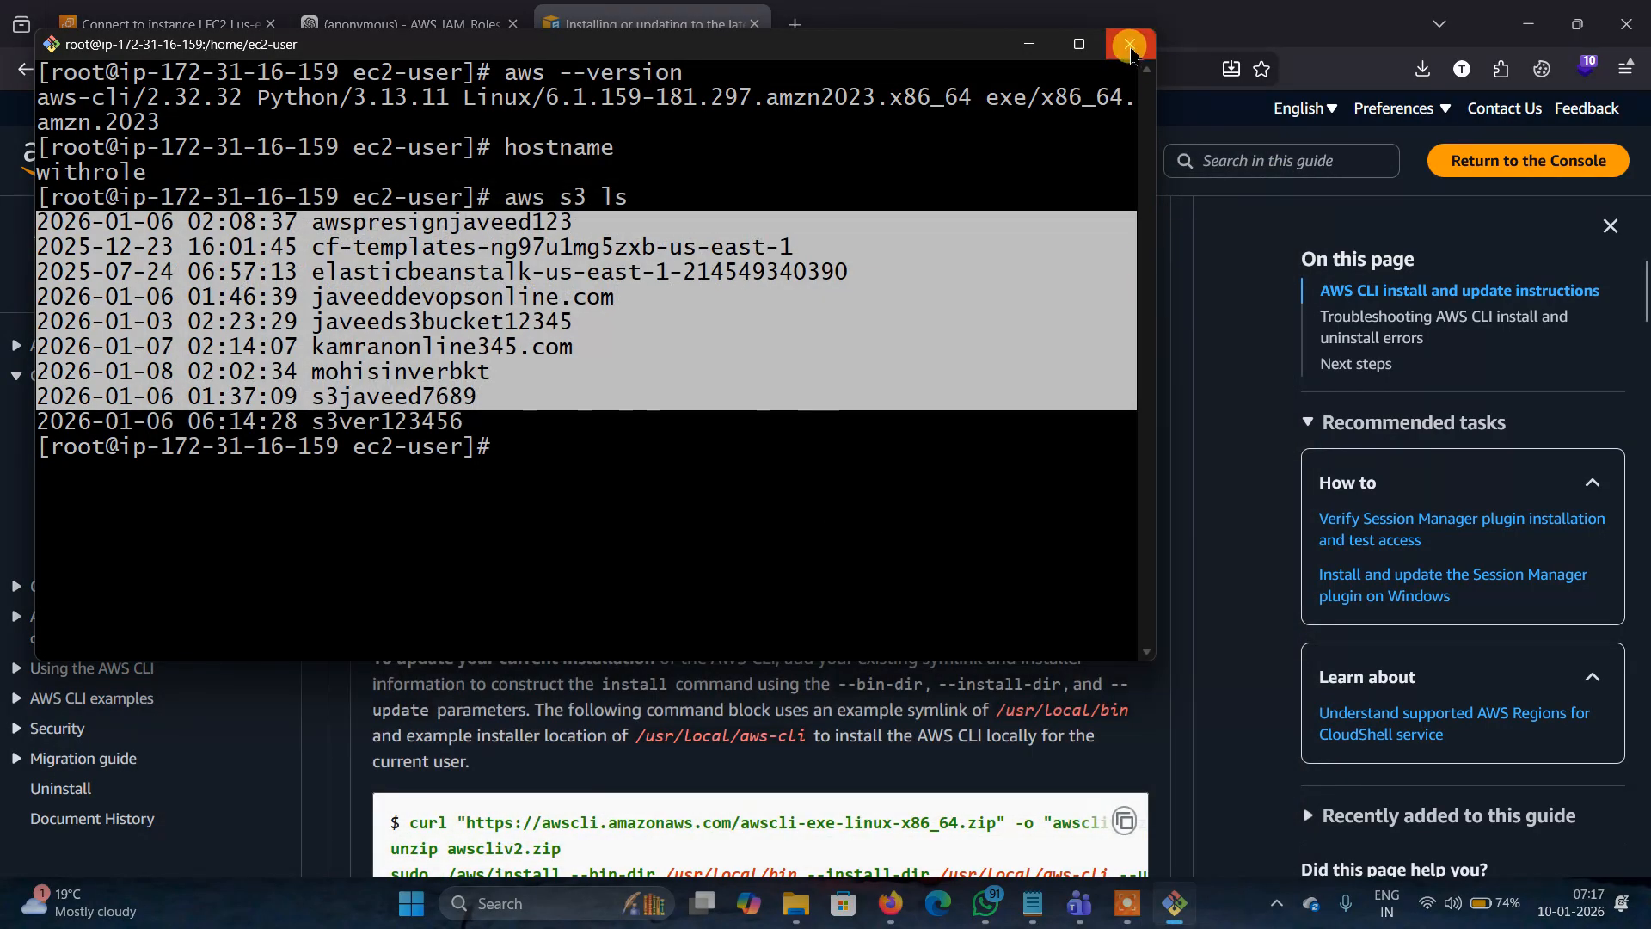
{"action": "left_click", "coordinate": [1129, 47]}
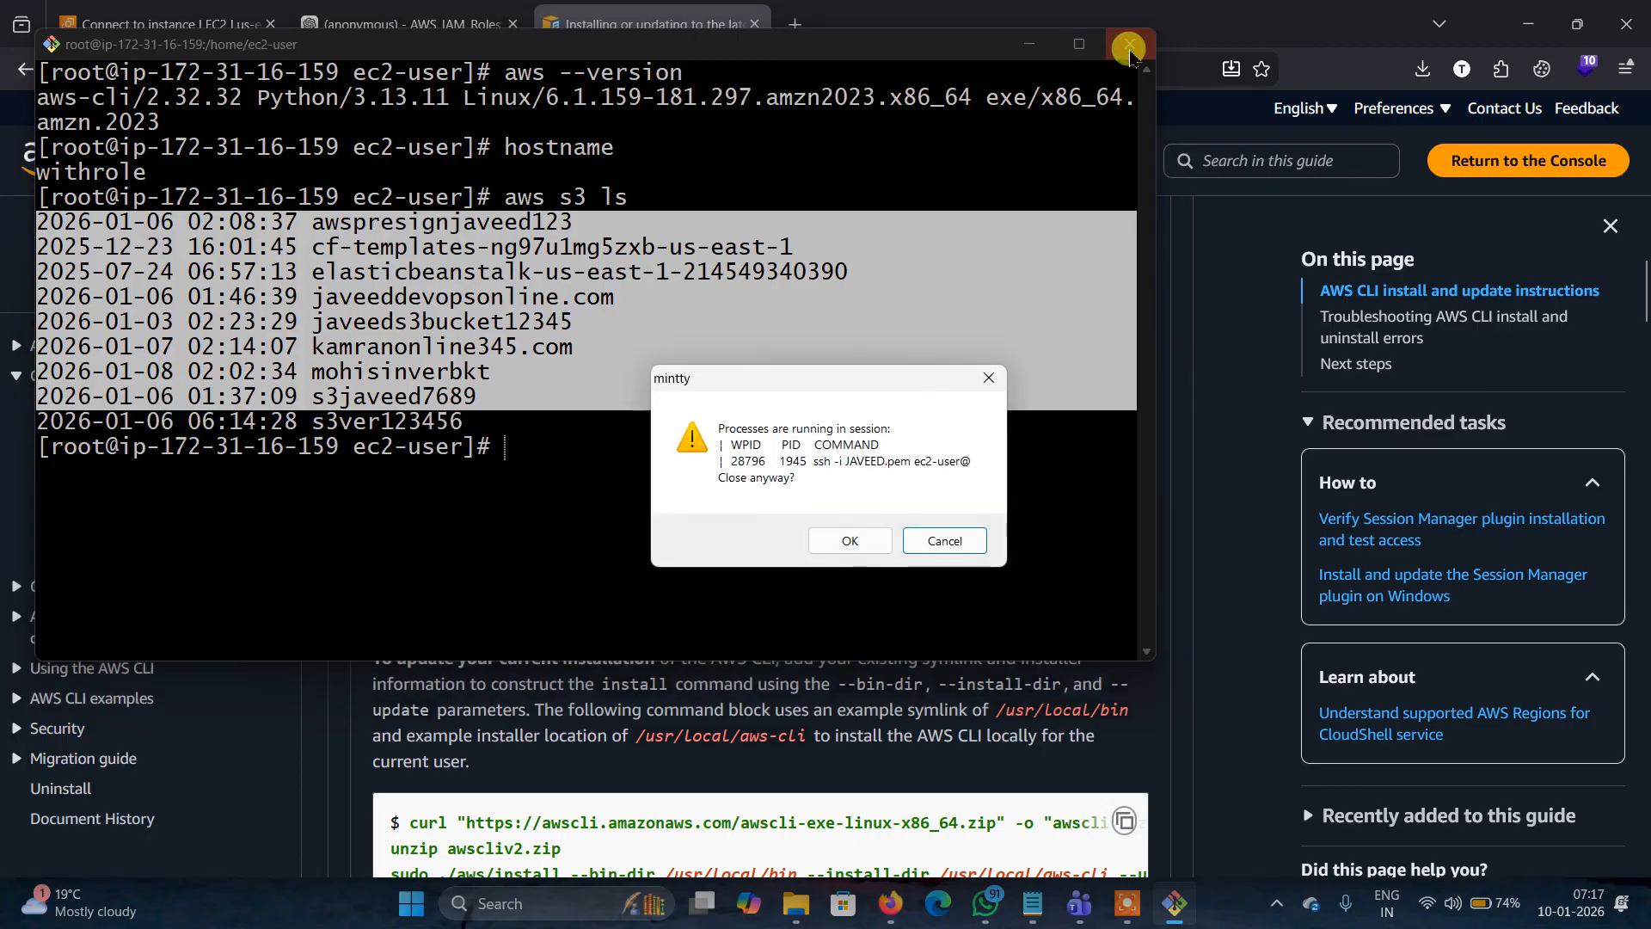
{"action": "left_click", "coordinate": [849, 542]}
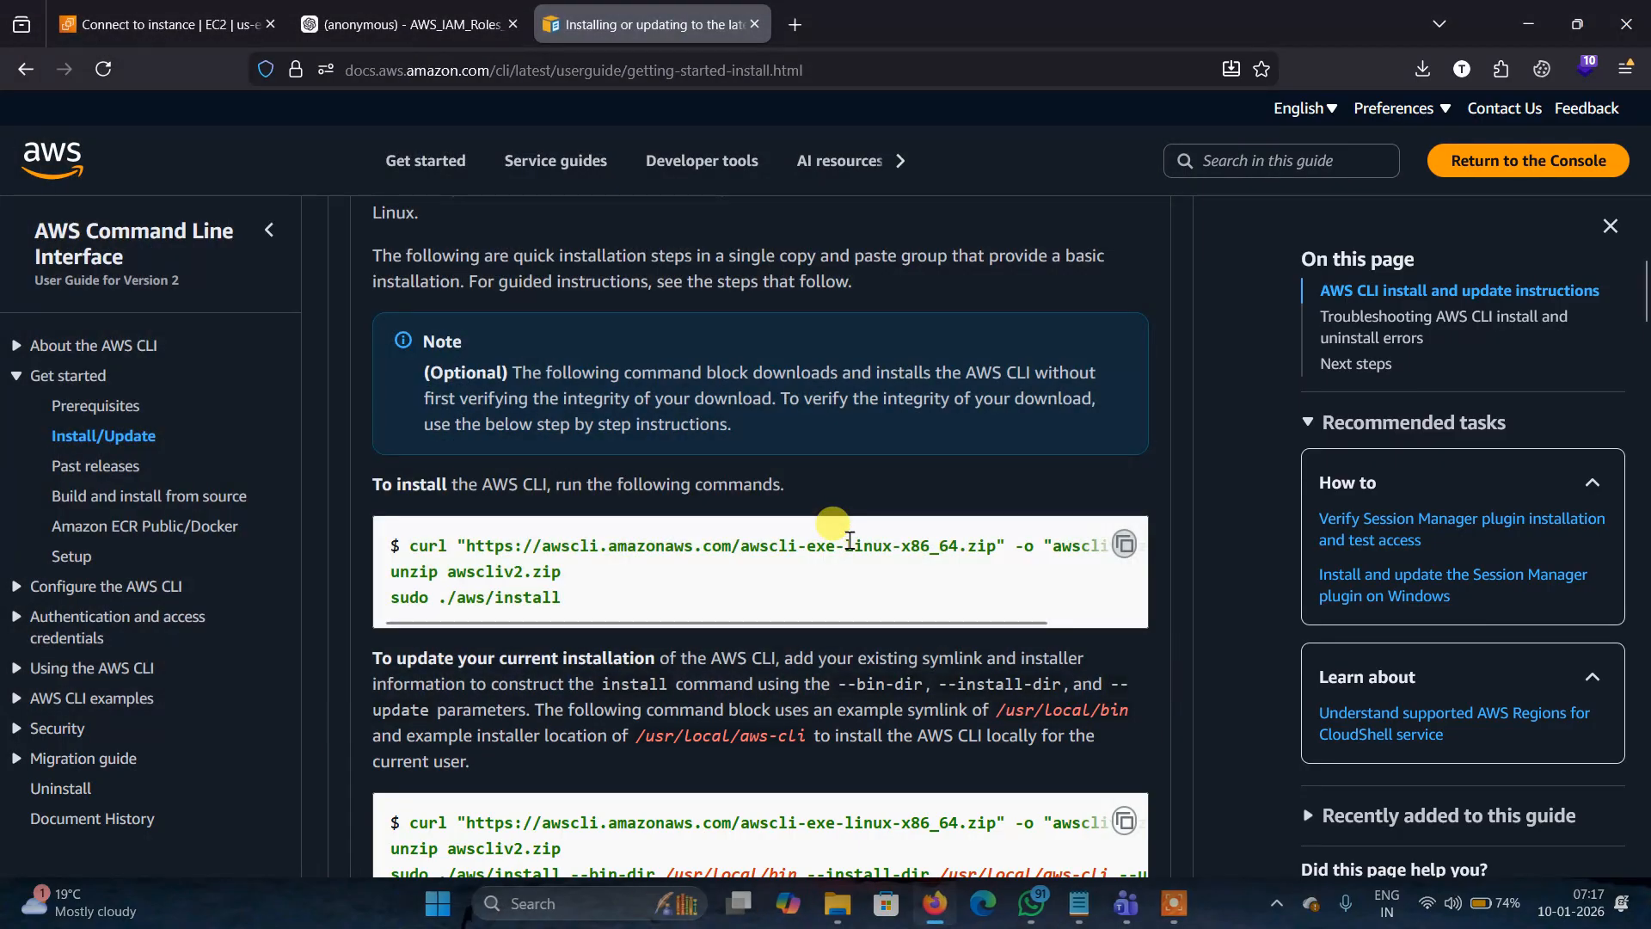
{"action": "left_click", "coordinate": [181, 15]}
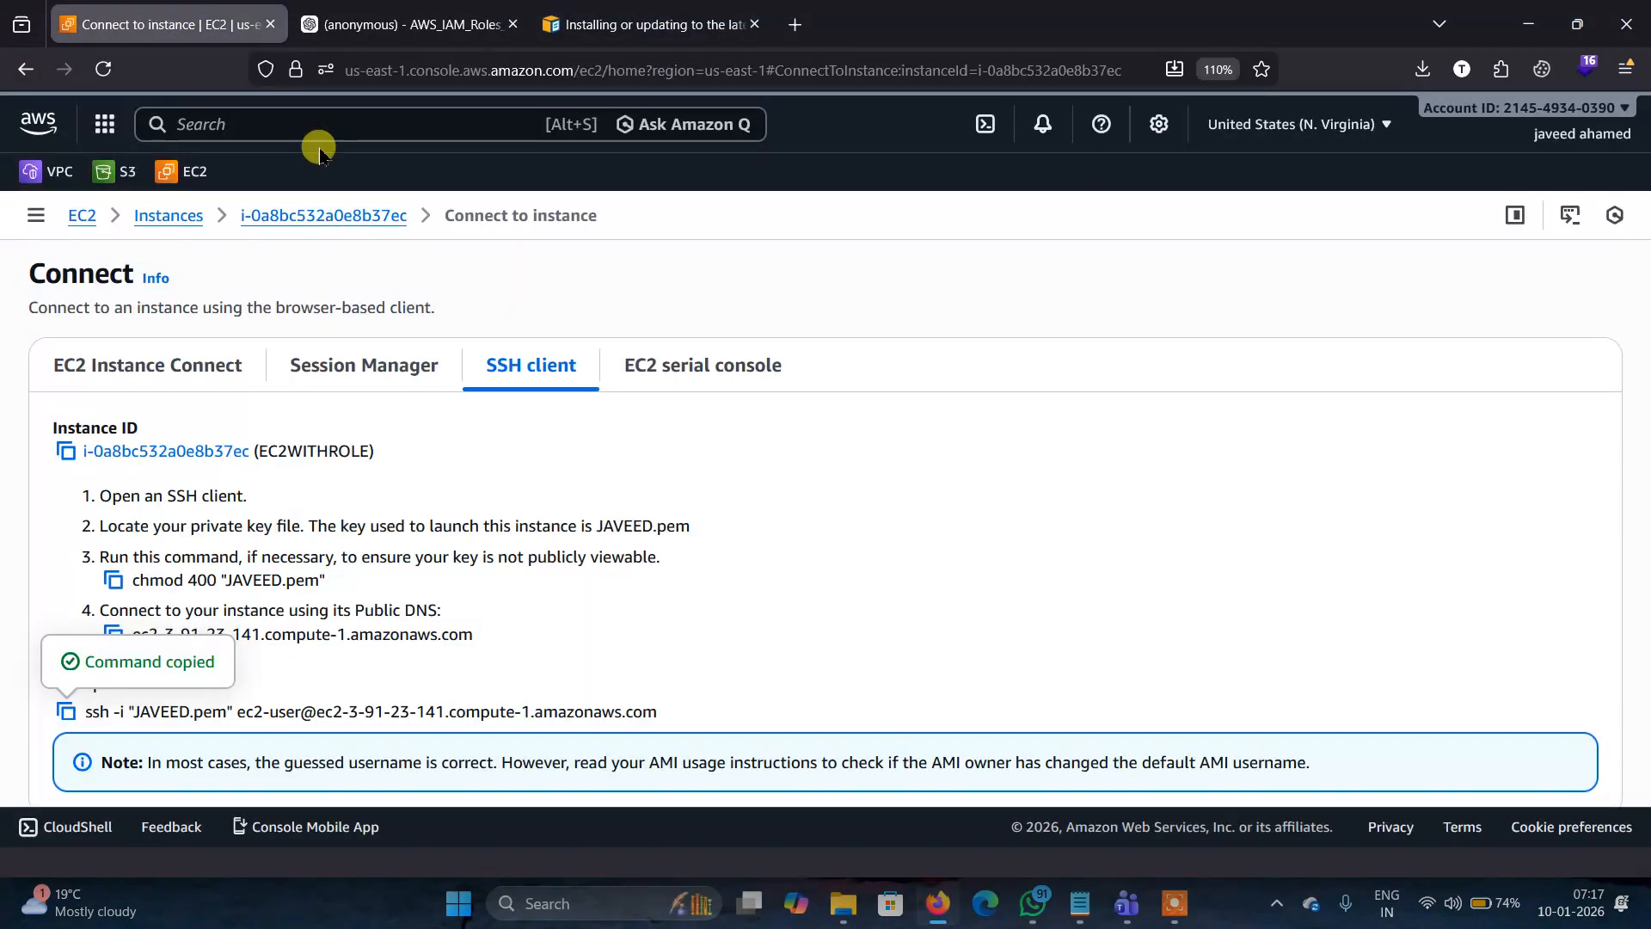
{"action": "left_click", "coordinate": [172, 220]}
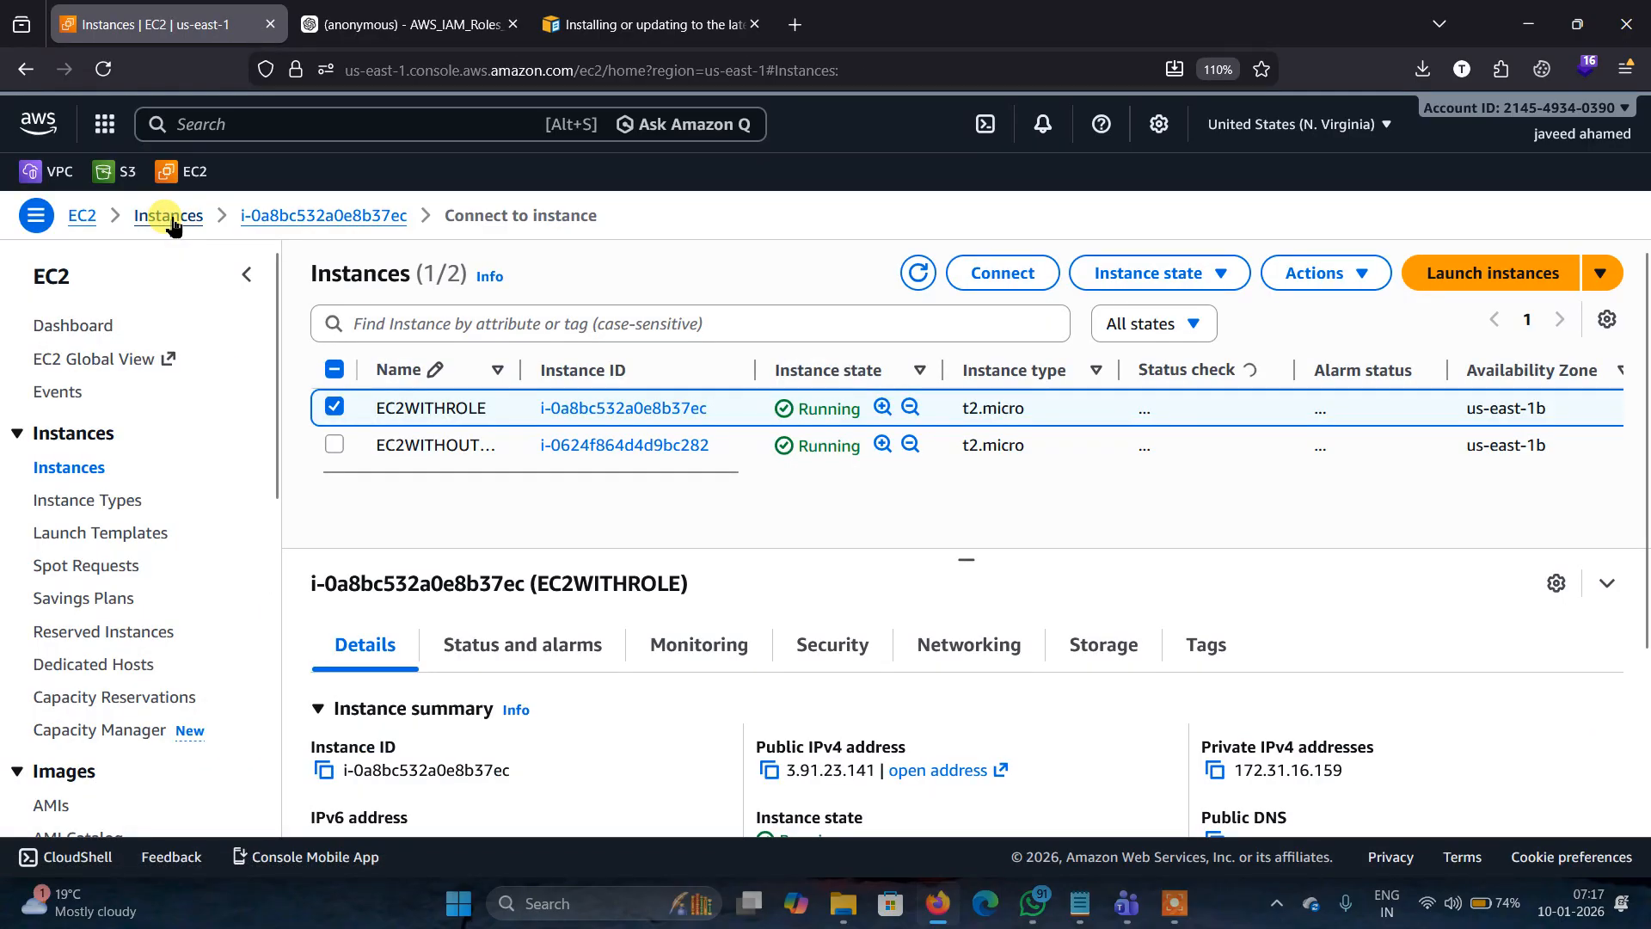
- Select both EC2WITHROLE and EC2WITHOUTROLE and terminate (delete) them
{"action": "left_click", "coordinate": [335, 445]}
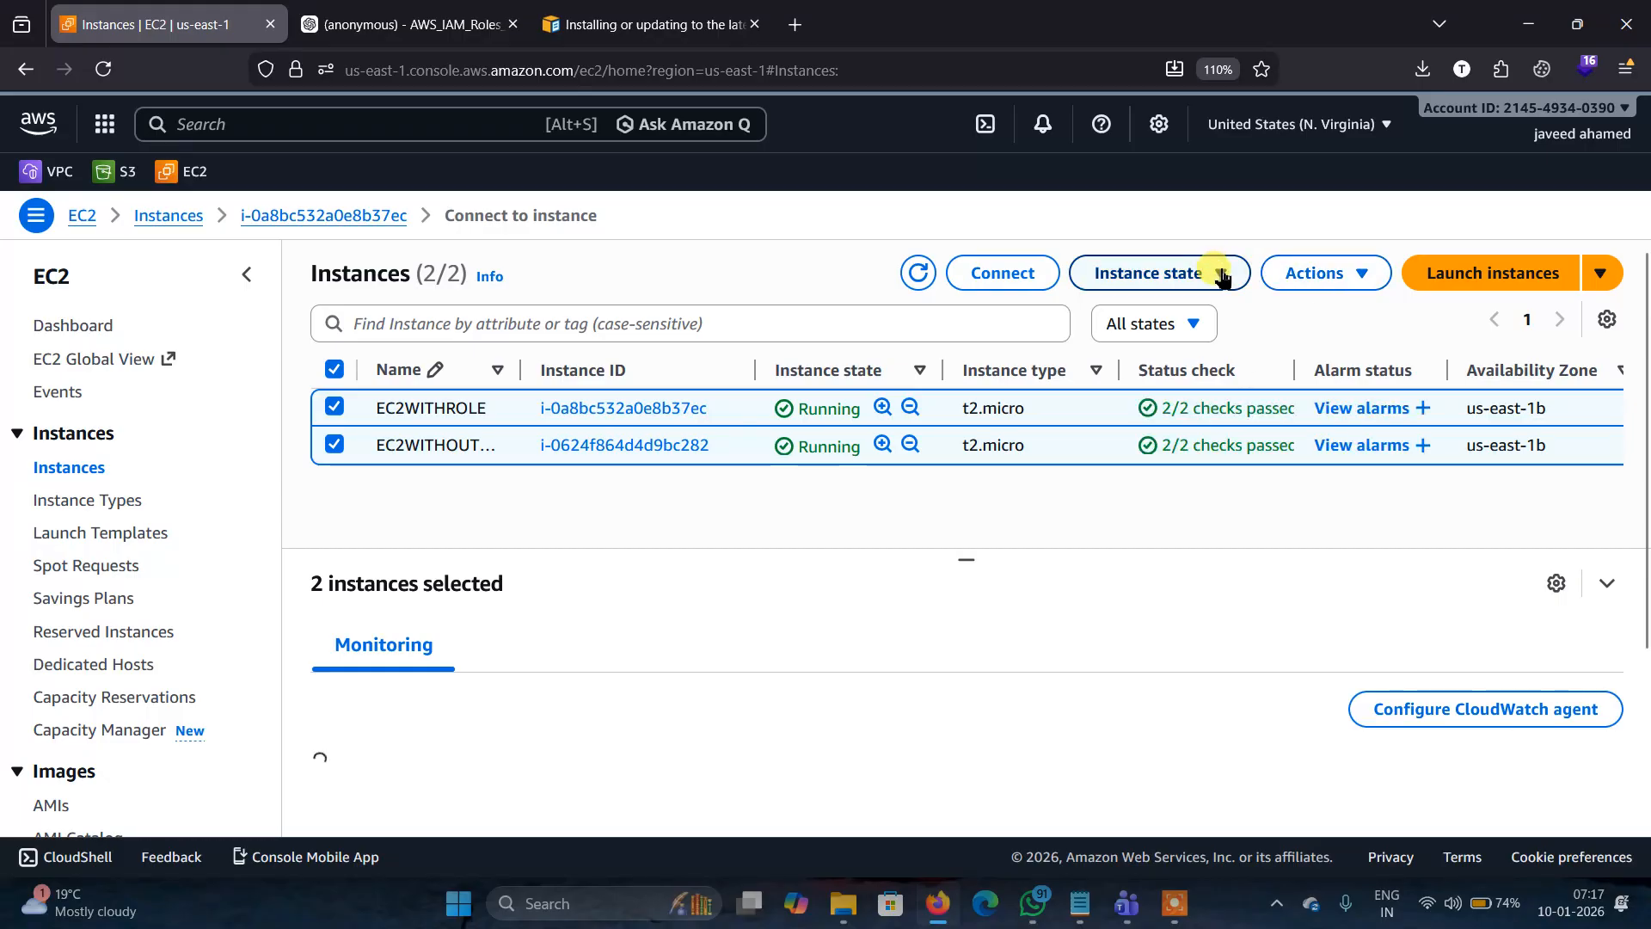
{"action": "right_click", "coordinate": [569, 410]}
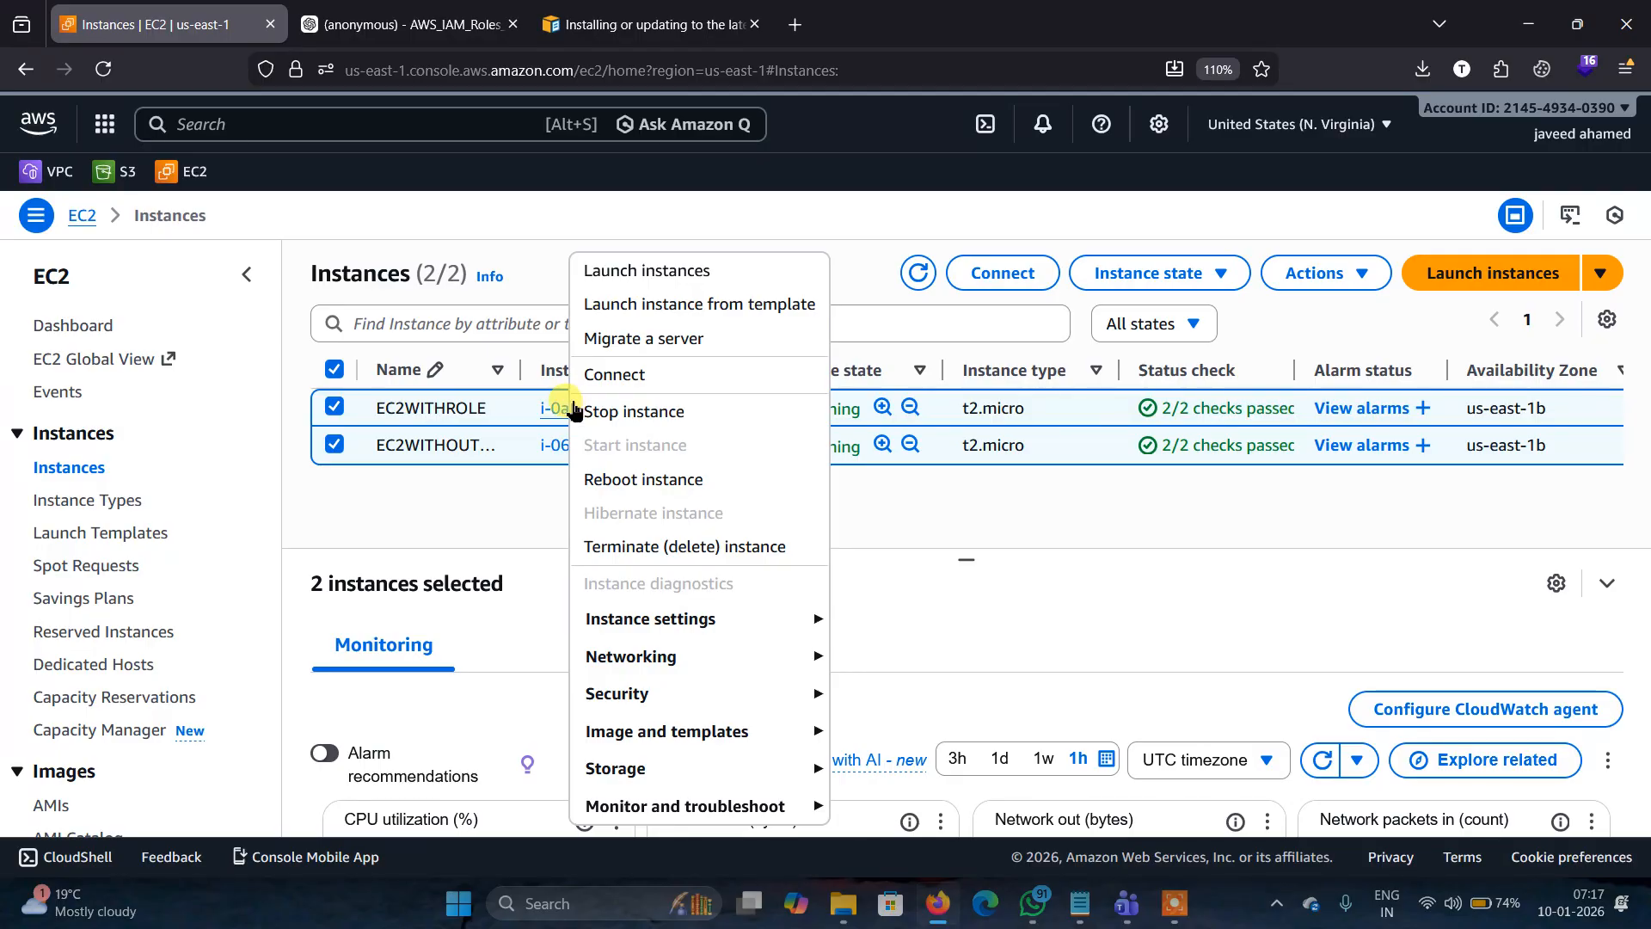
{"action": "left_click", "coordinate": [721, 550]}
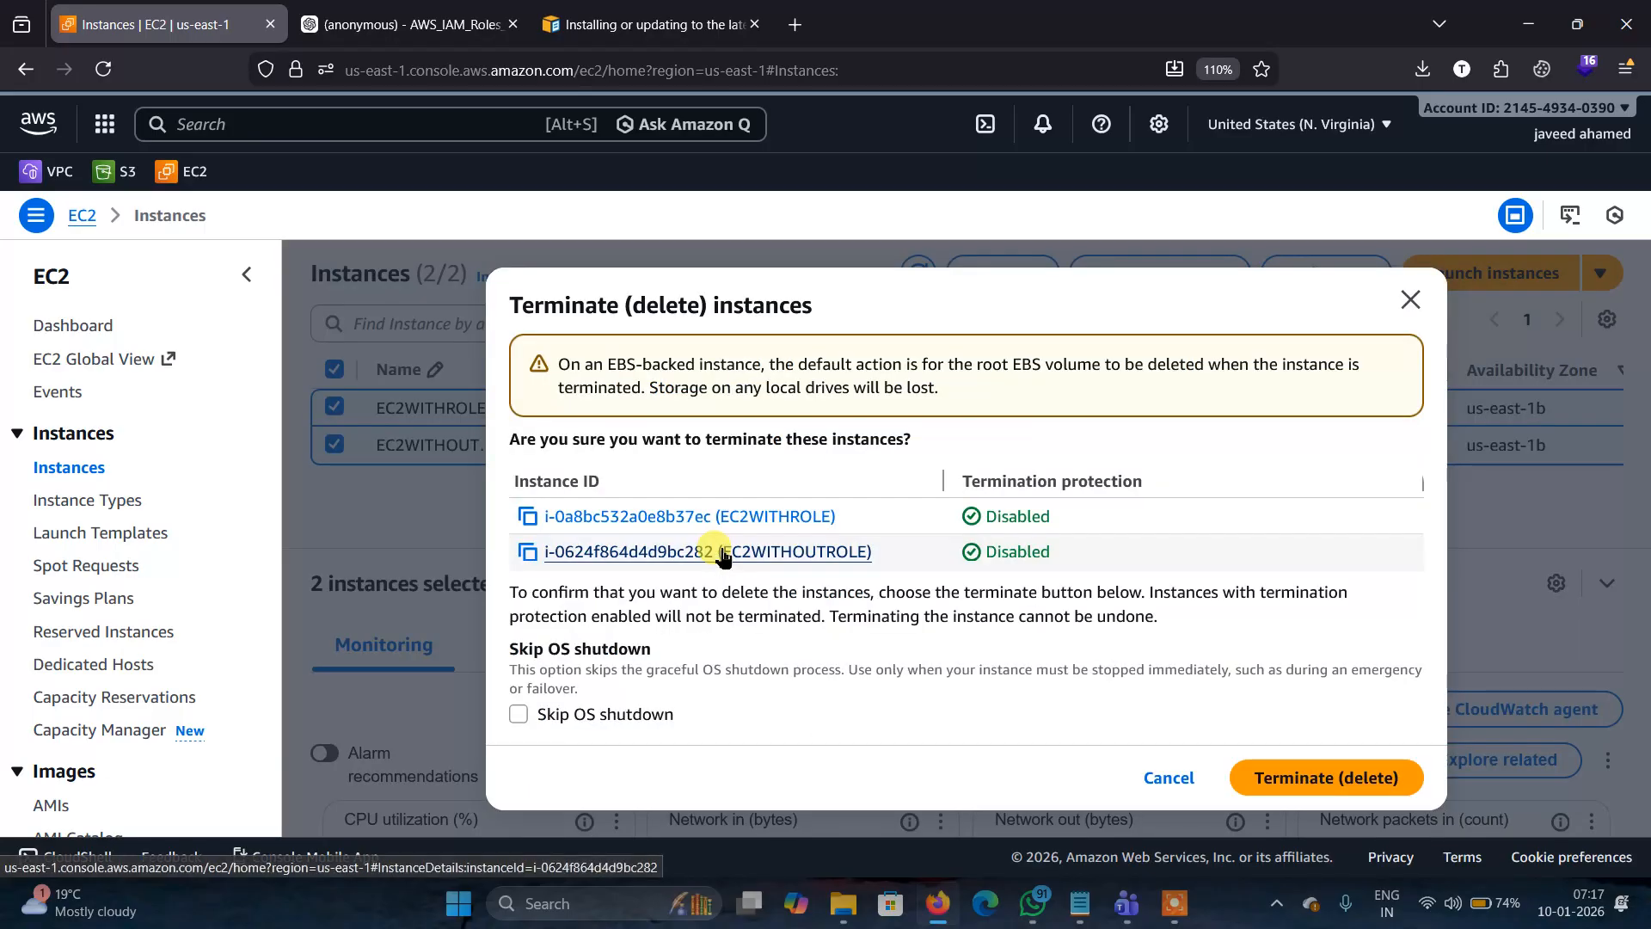
{"action": "left_click", "coordinate": [1313, 779]}
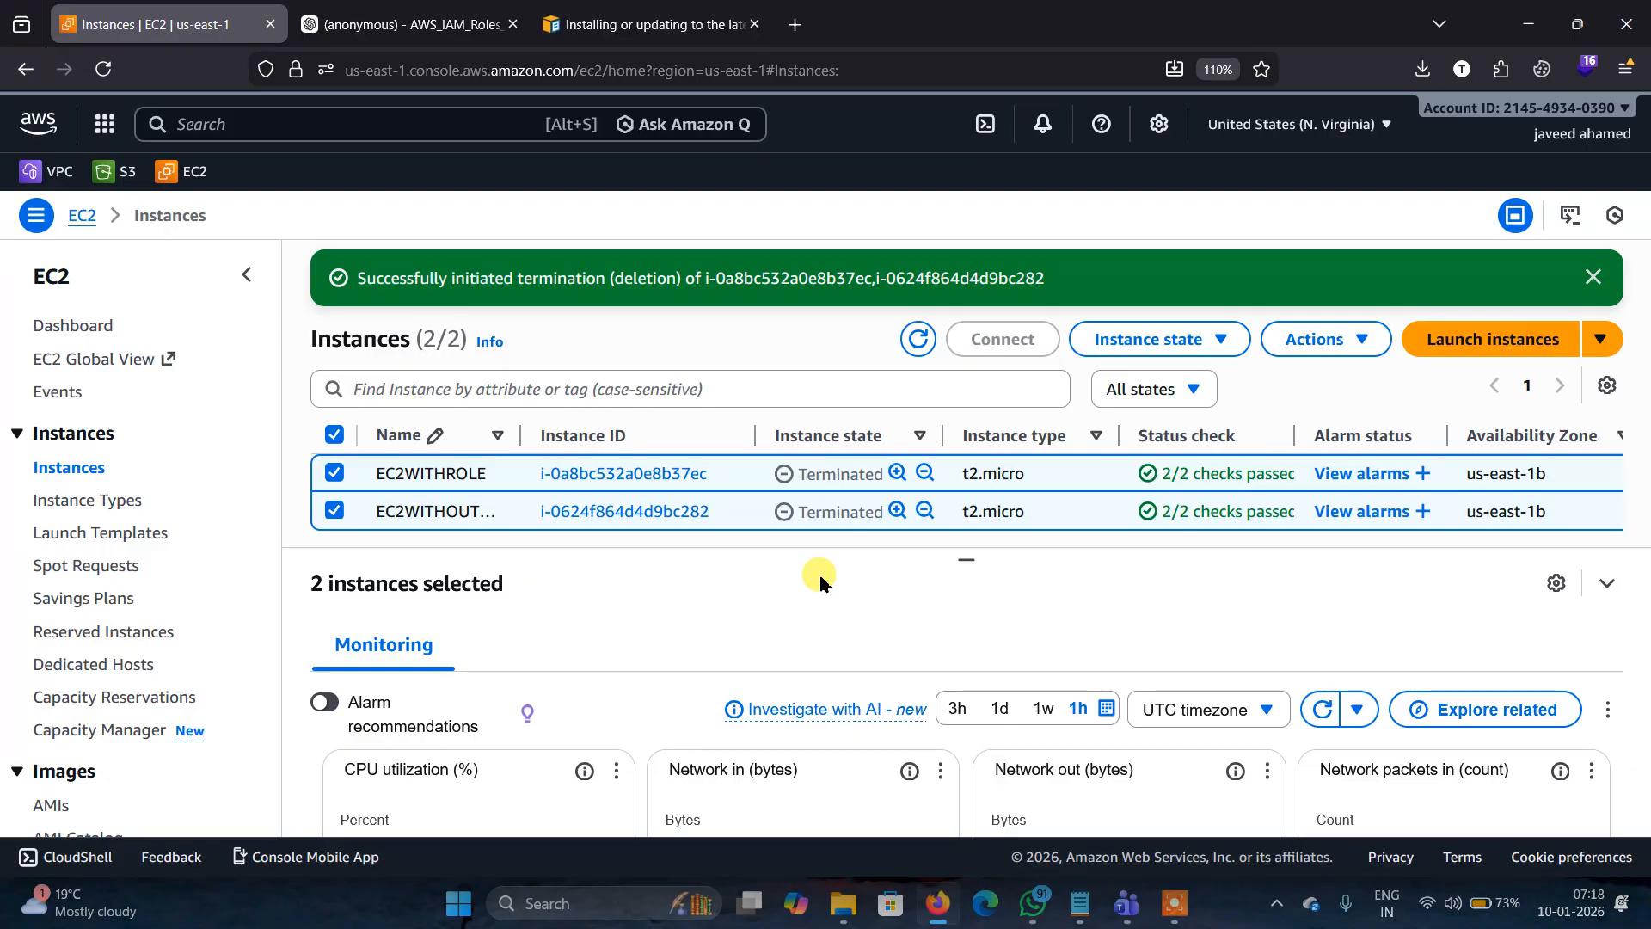
- Search the console for 'iam' and open the IAM service
{"action": "left_click", "coordinate": [245, 129]}
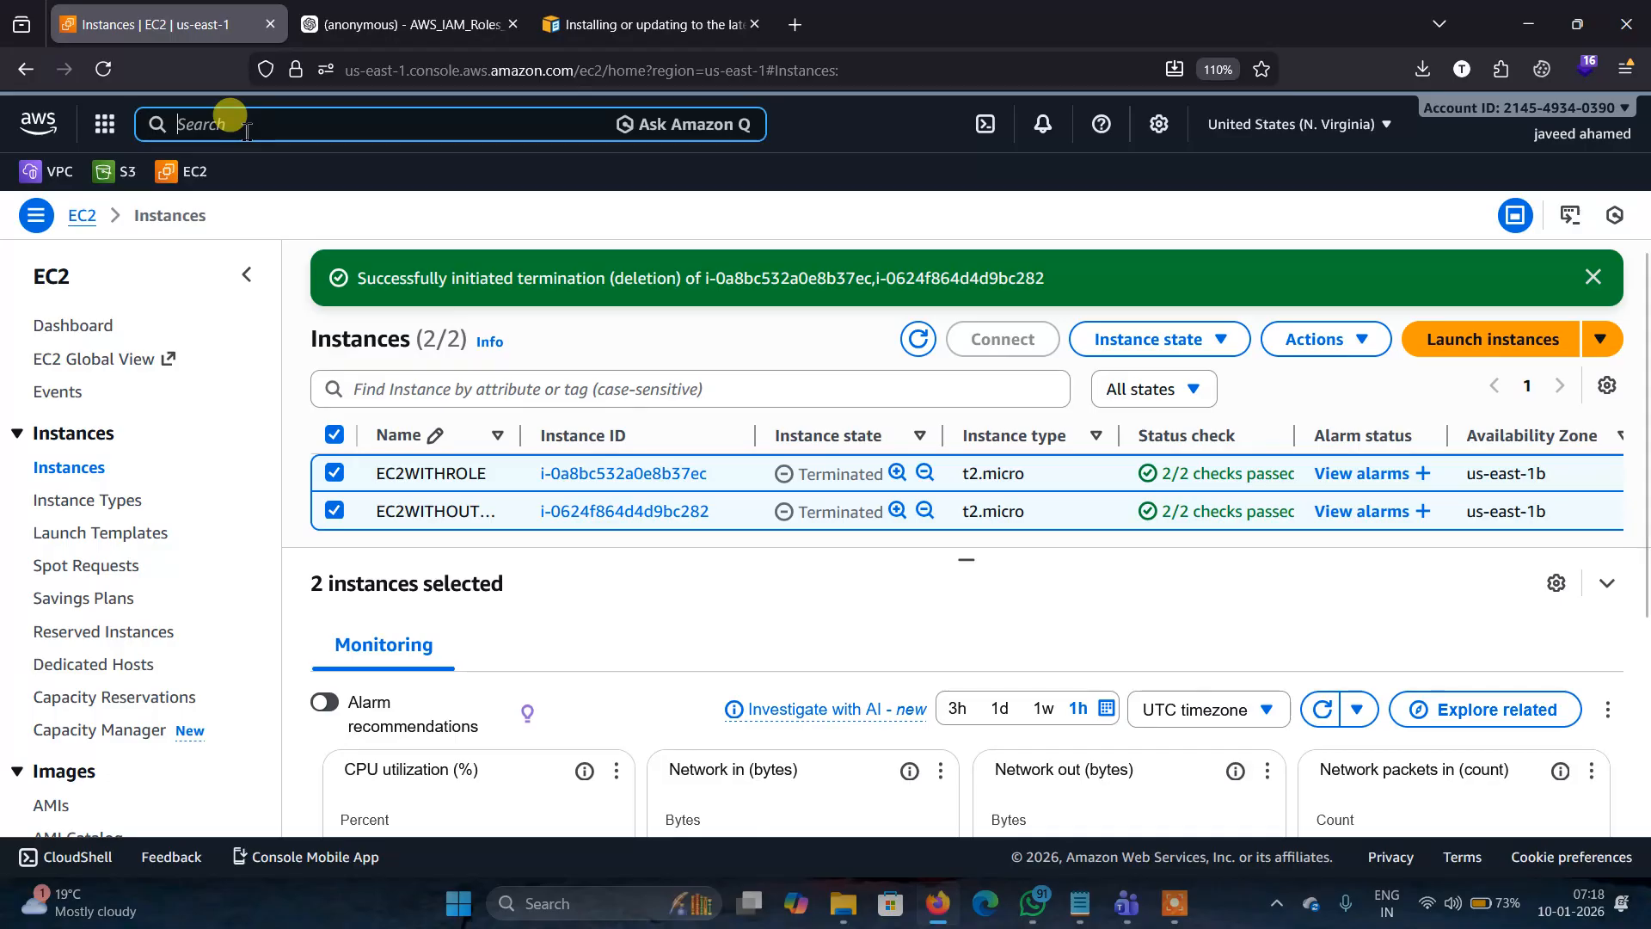
{"action": "type", "text": "ia"}
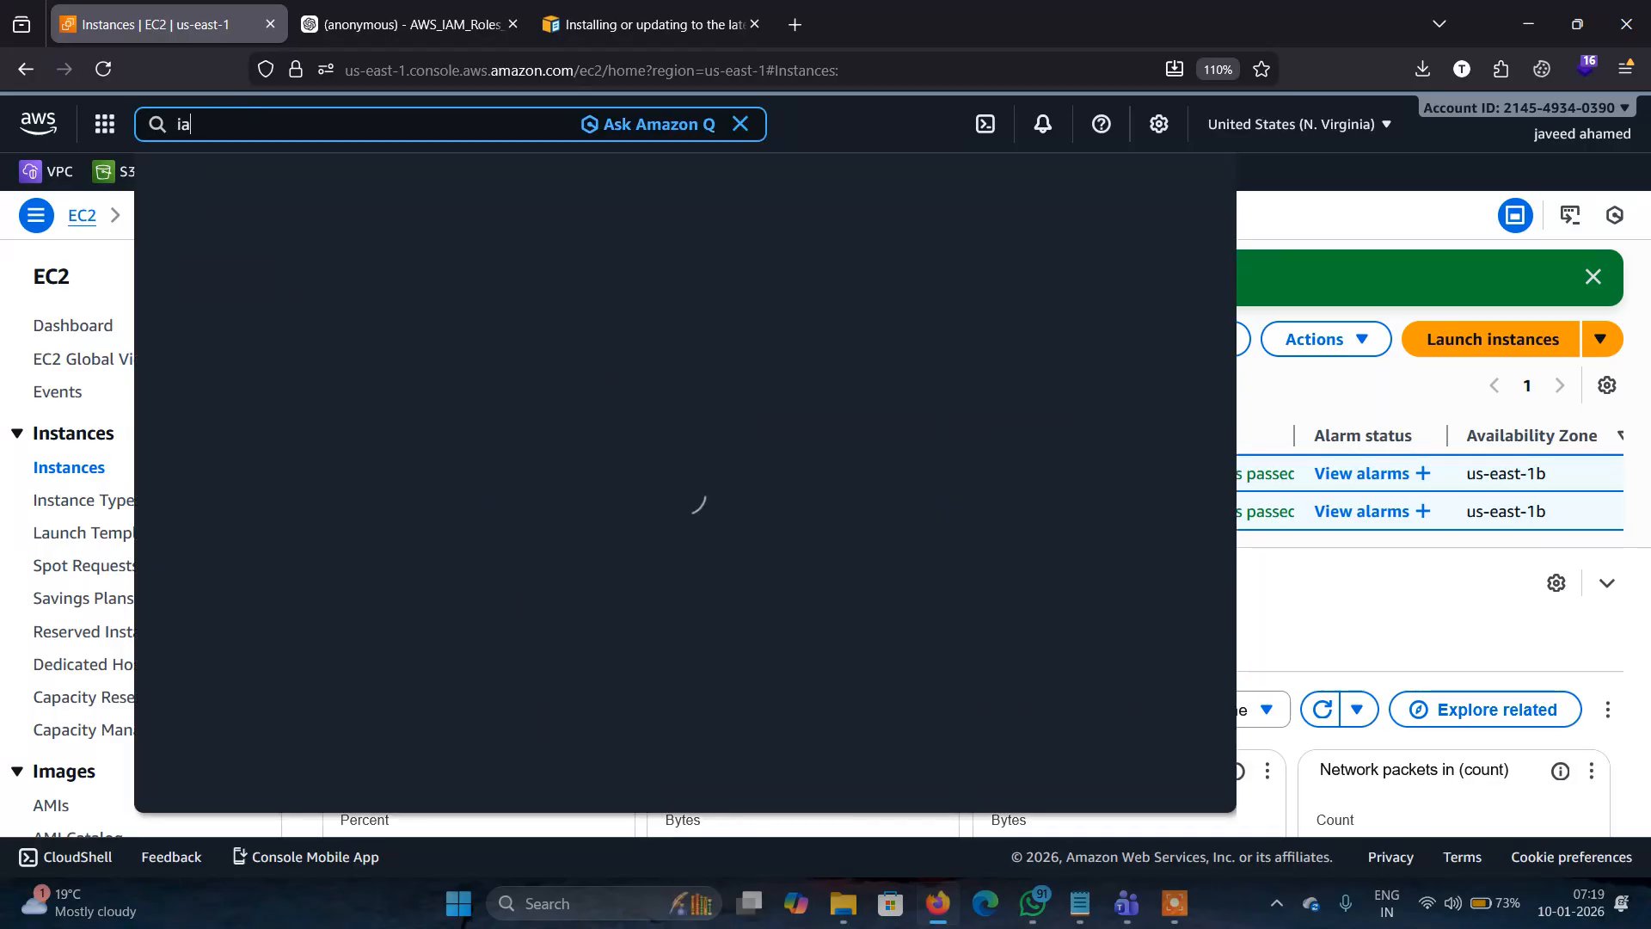
{"action": "type", "text": "m"}
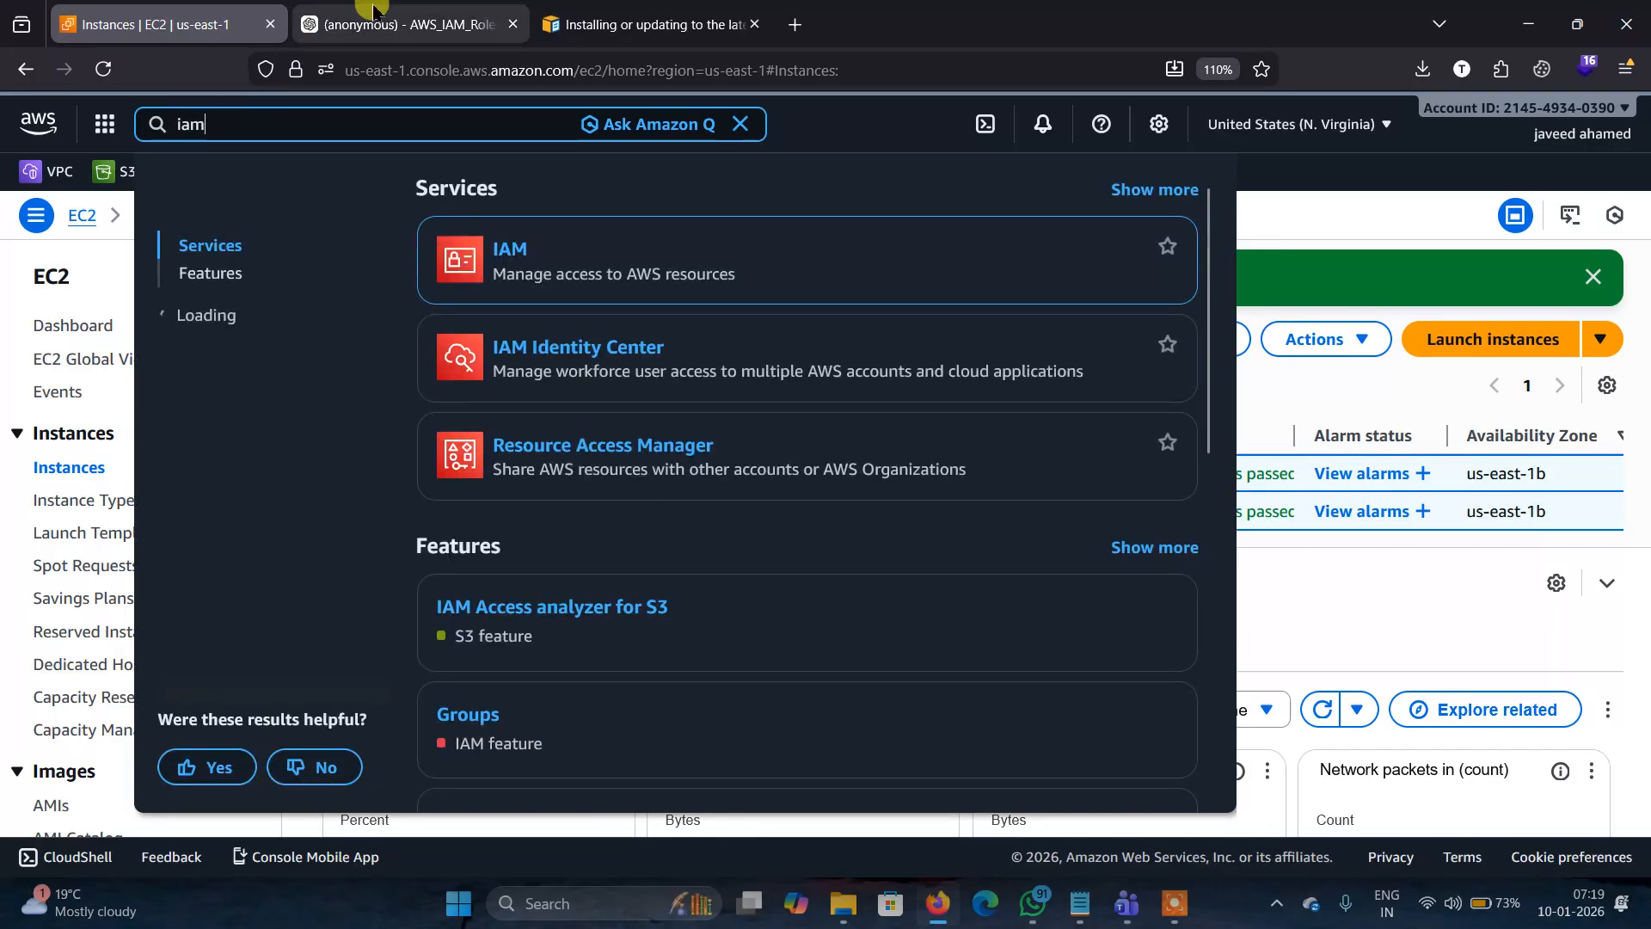
{"action": "left_click", "coordinate": [514, 251]}
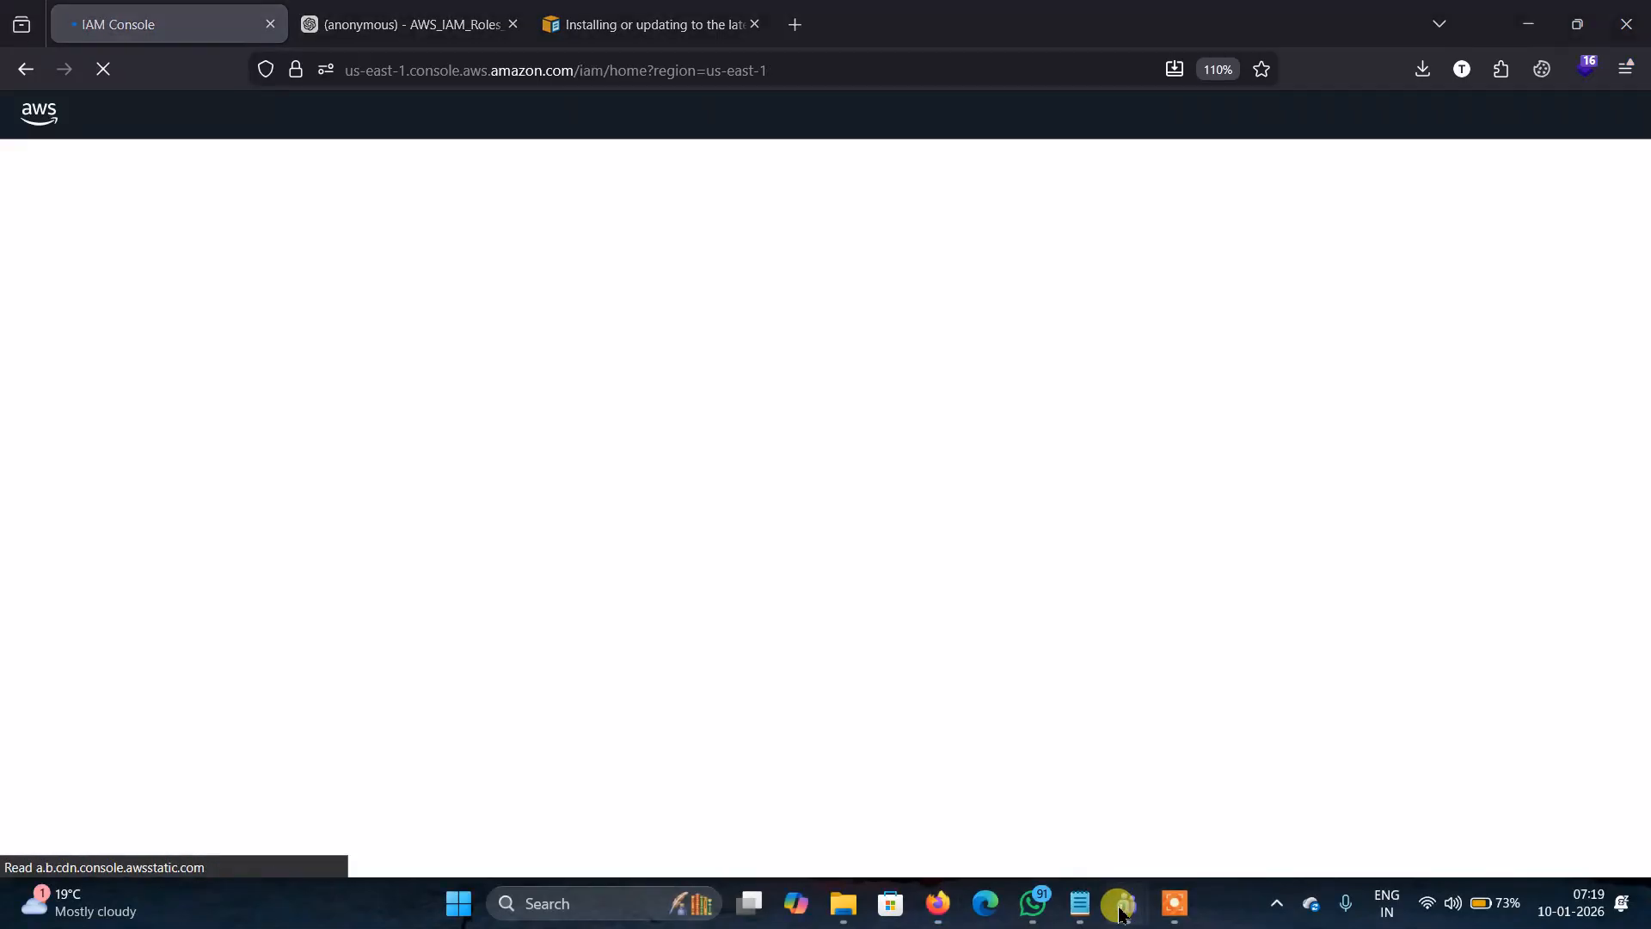
- Bring the meeting window forward, minimize it, then switch to the AWS CLI installation guide tab
{"action": "mouse_move", "coordinate": [1125, 902]}
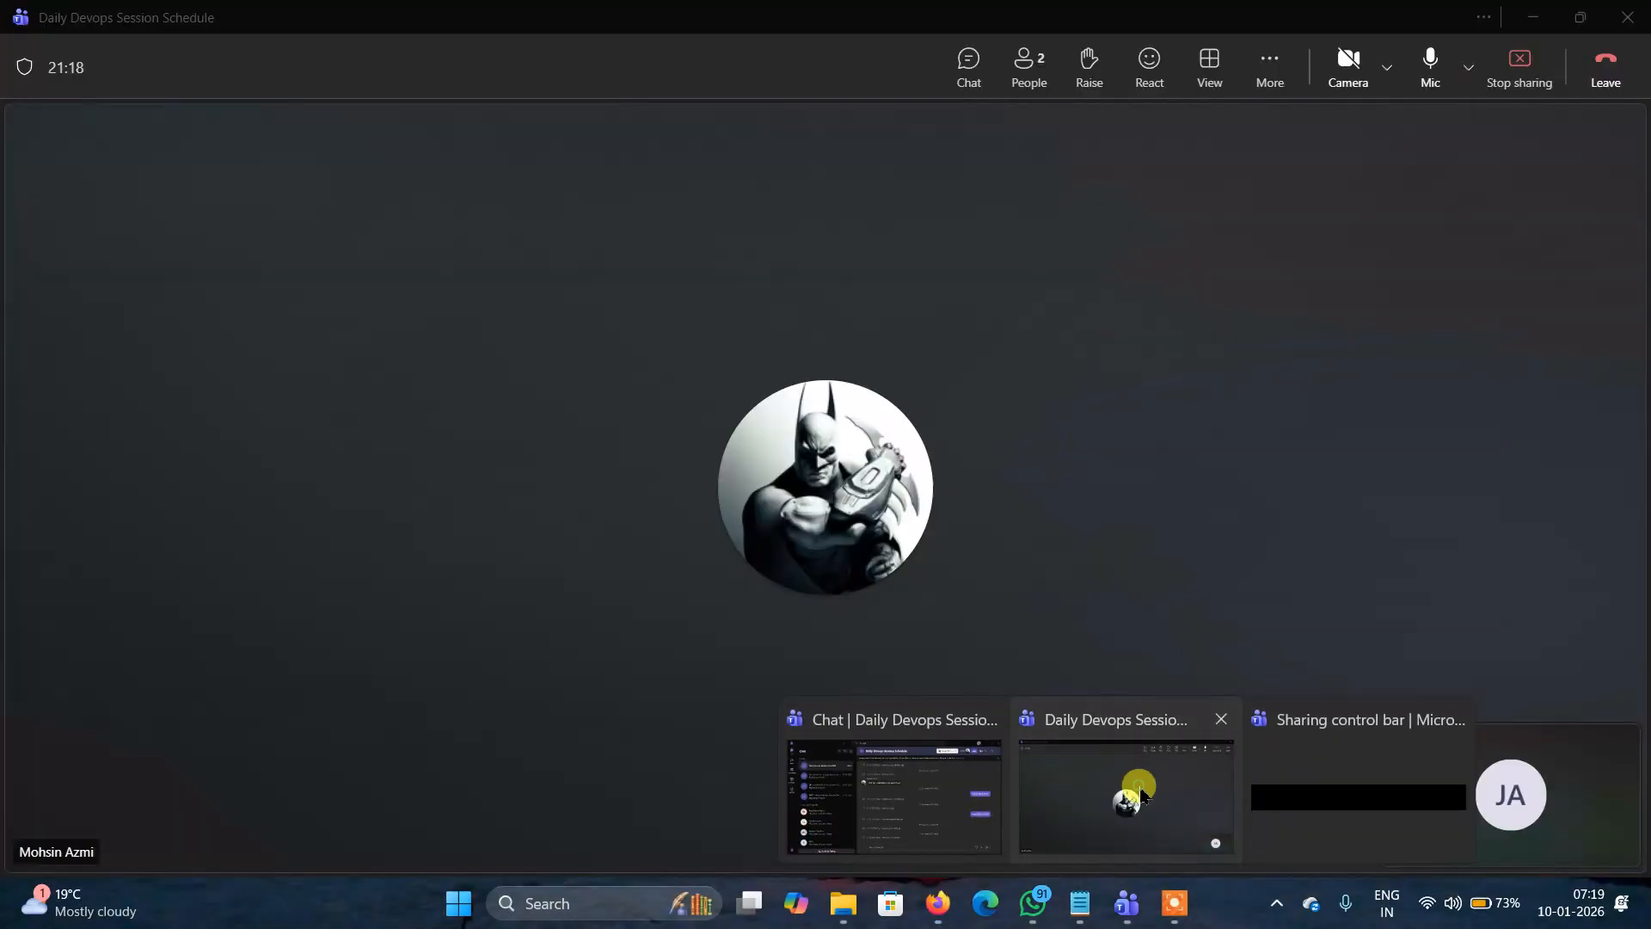
{"action": "left_click", "coordinate": [1135, 788]}
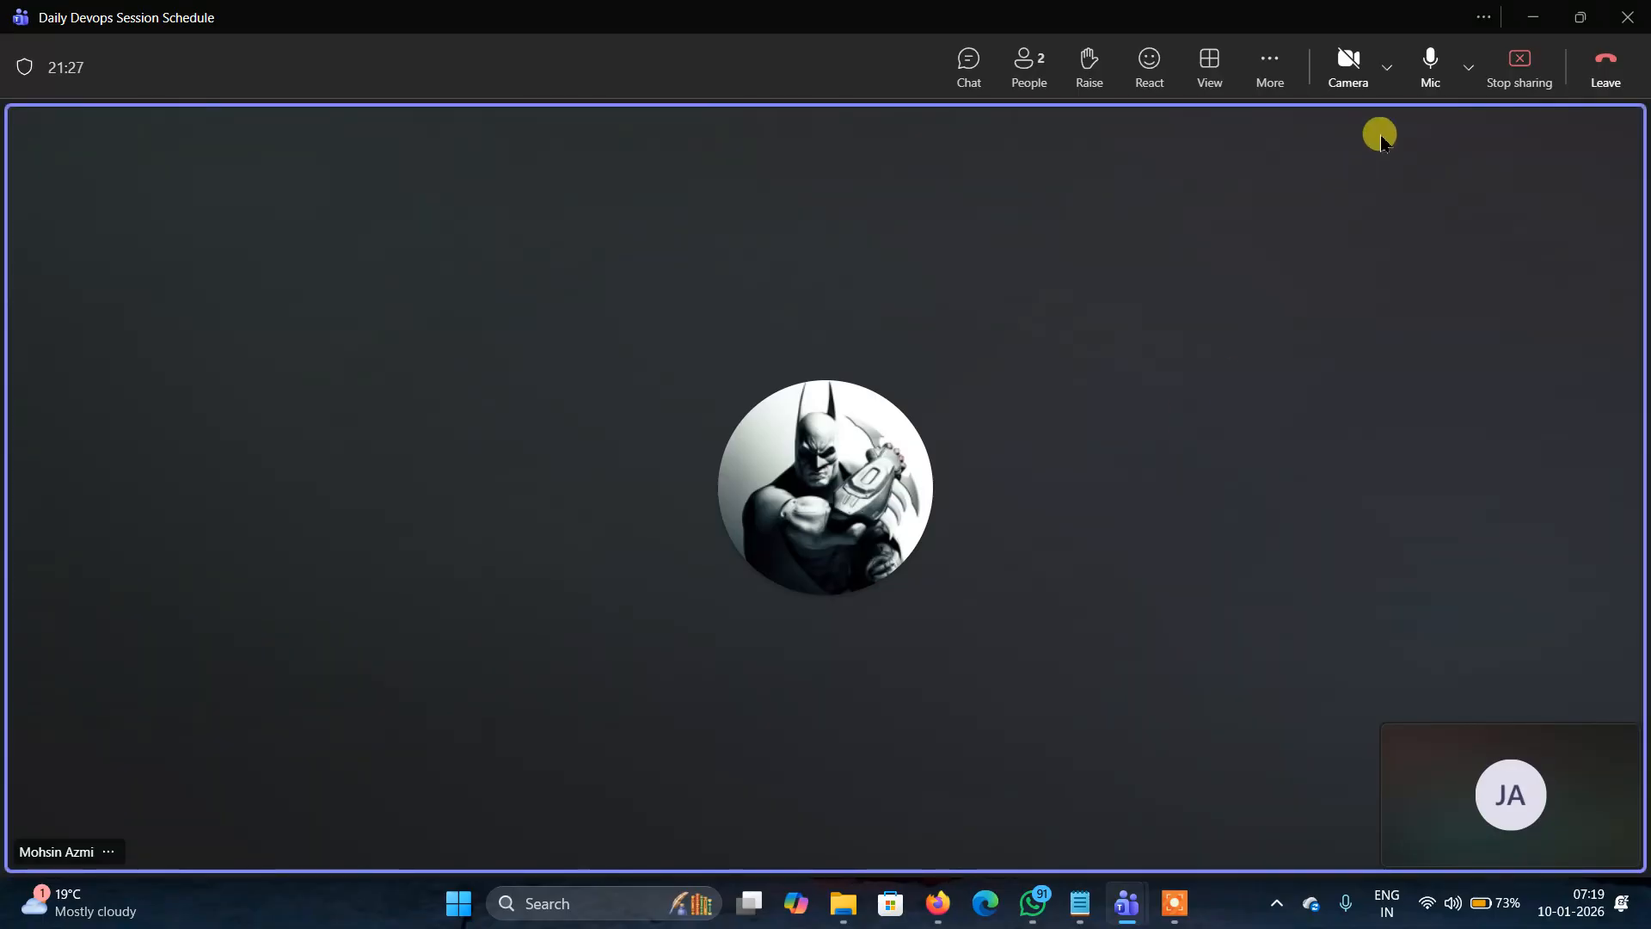
{"action": "left_click", "coordinate": [1543, 12]}
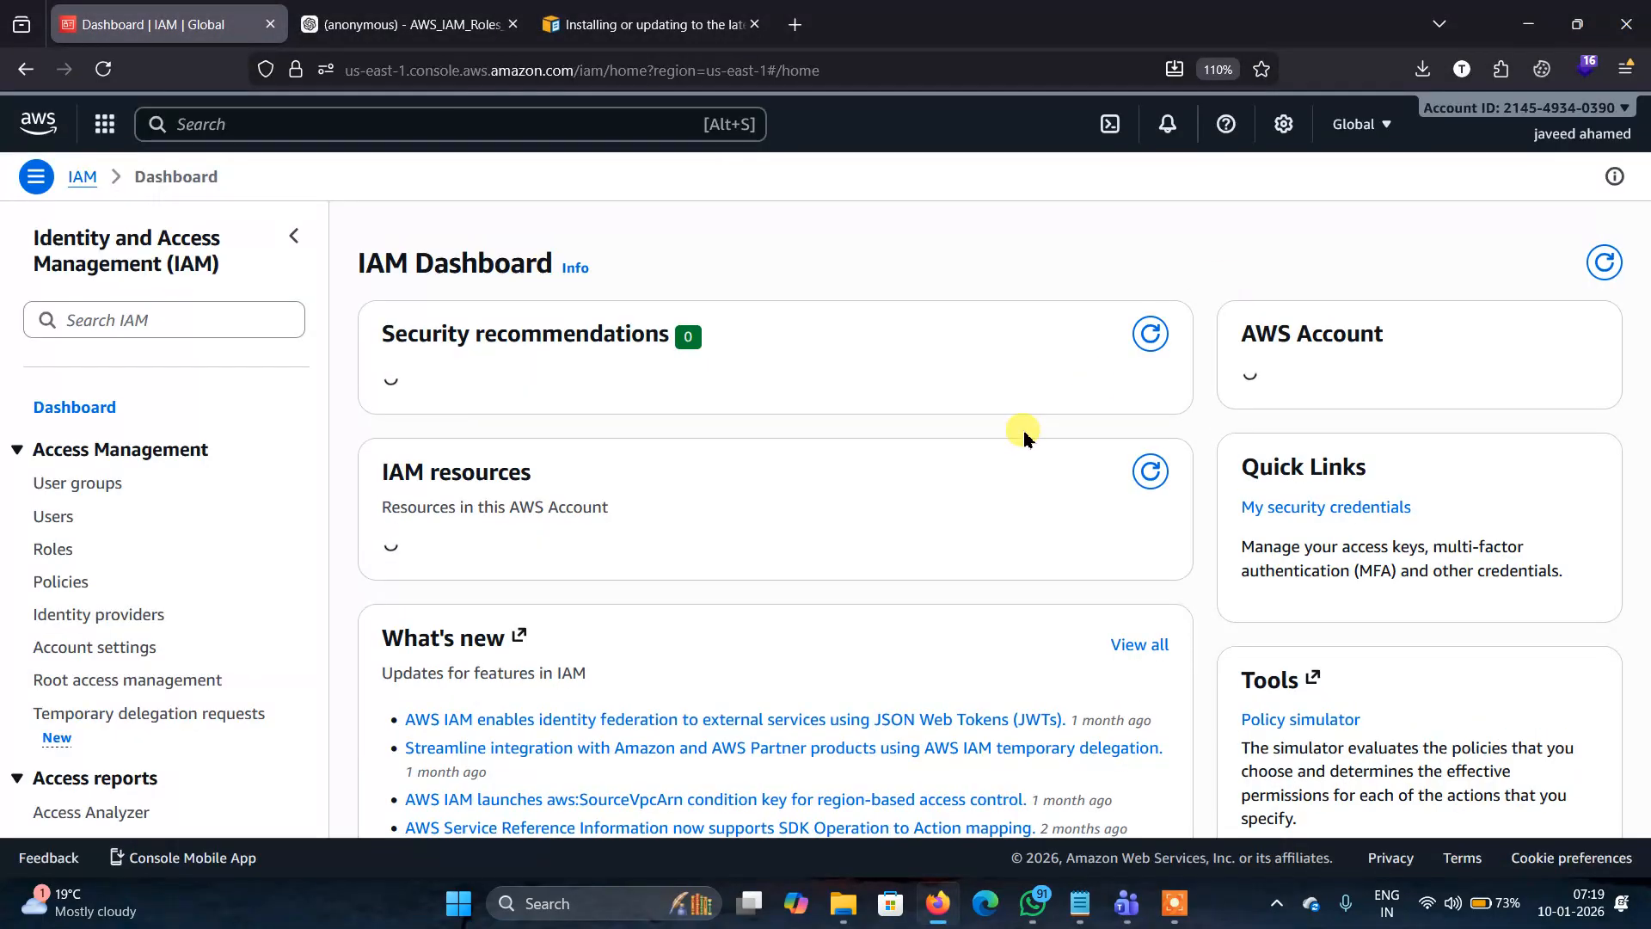
{"action": "left_click", "coordinate": [630, 11]}
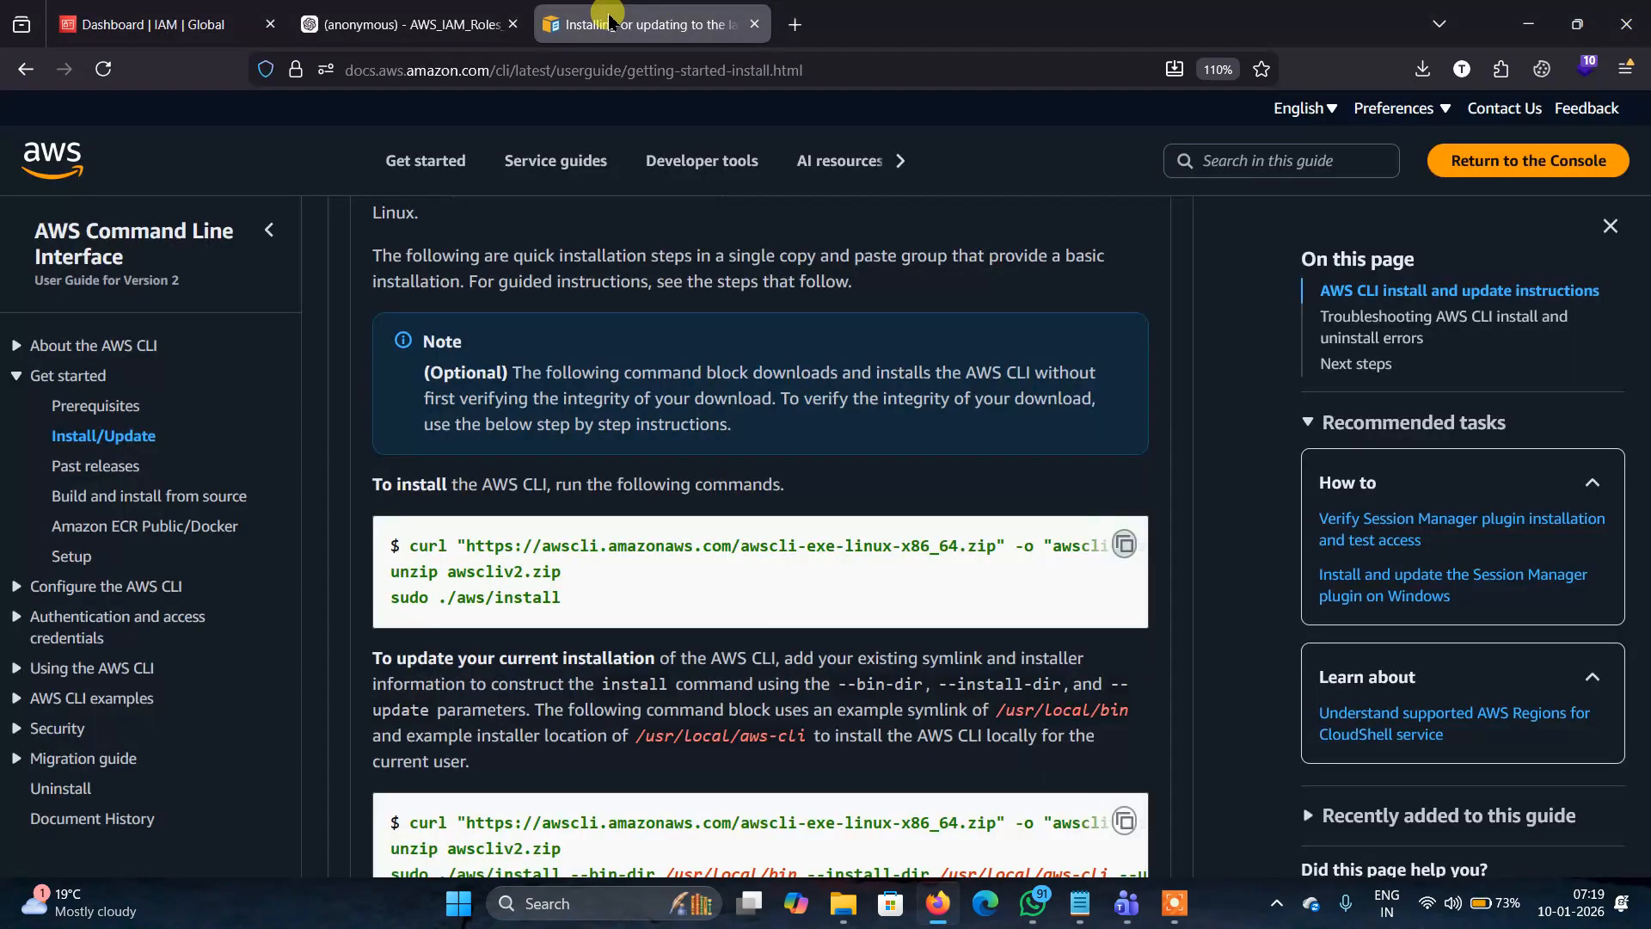
- Go to Google and search 'aws multi factor authentication' via the autocomplete suggestion
{"action": "left_click", "coordinate": [464, 69]}
{"action": "type", "text": "google.com/"}
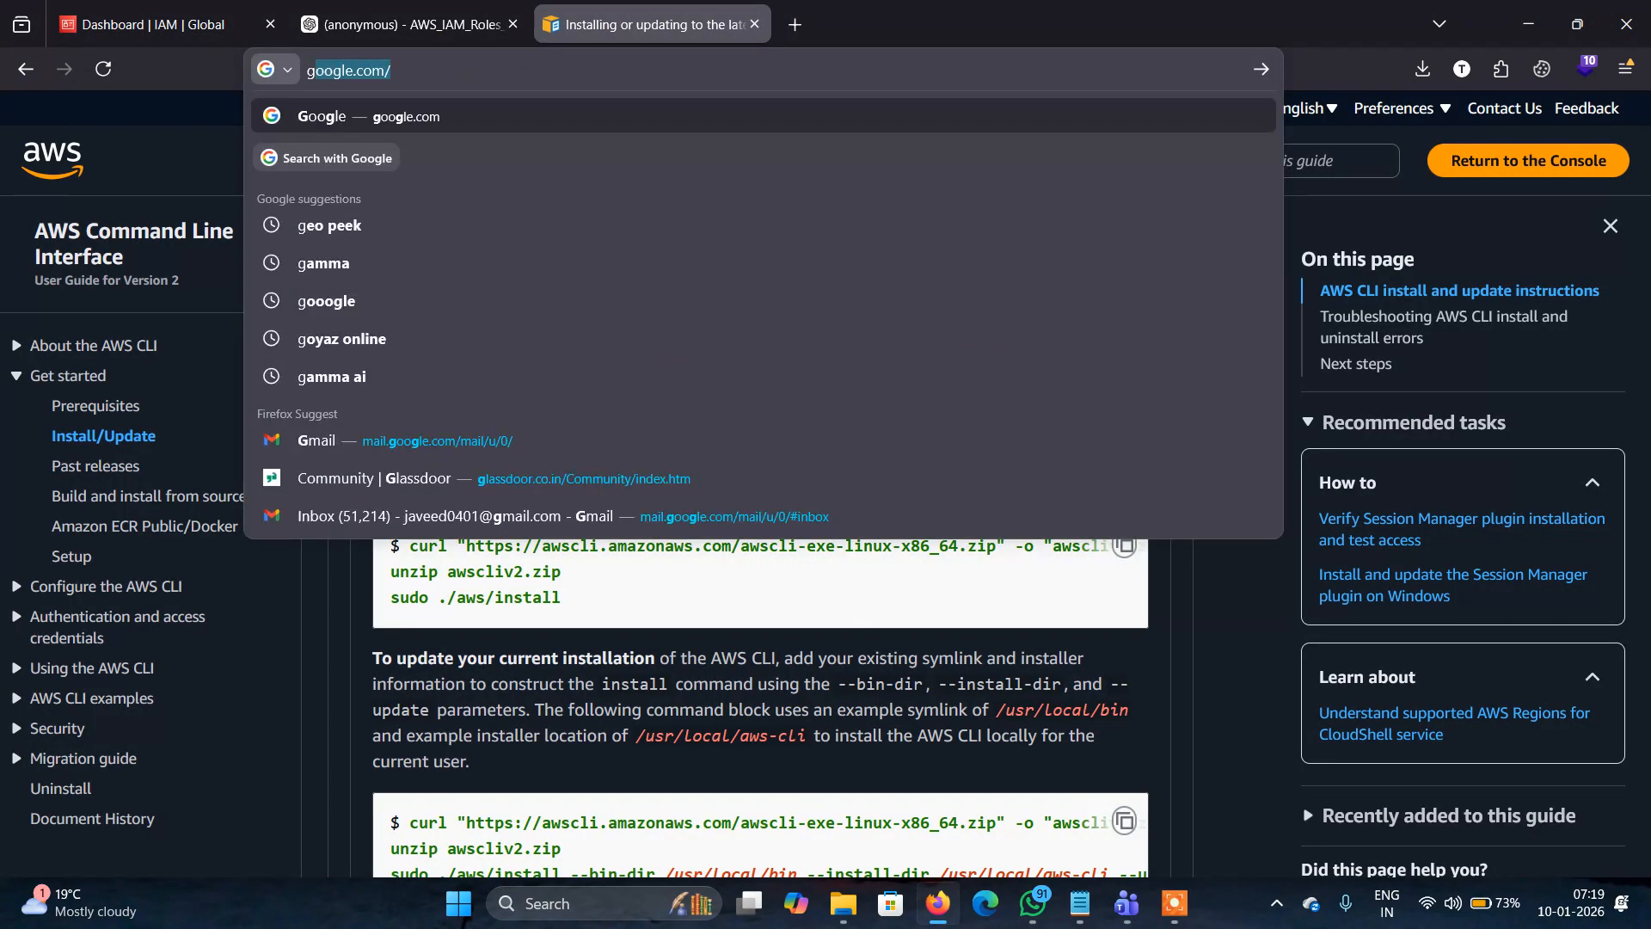
{"action": "left_click", "coordinate": [443, 117]}
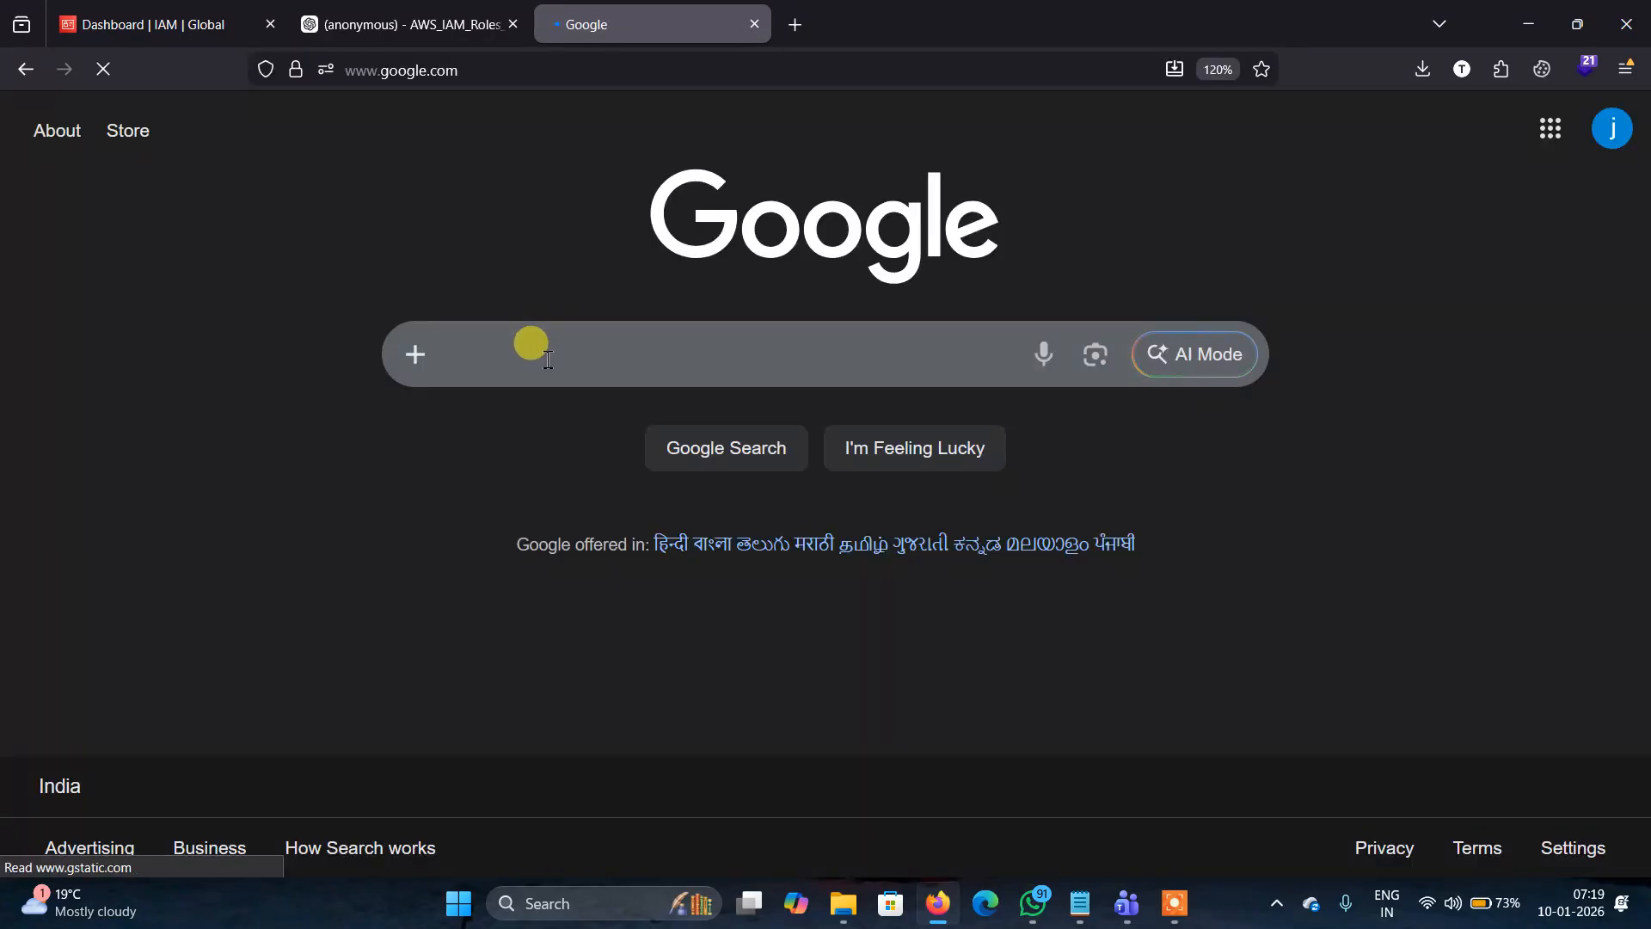
{"action": "left_click", "coordinate": [548, 360]}
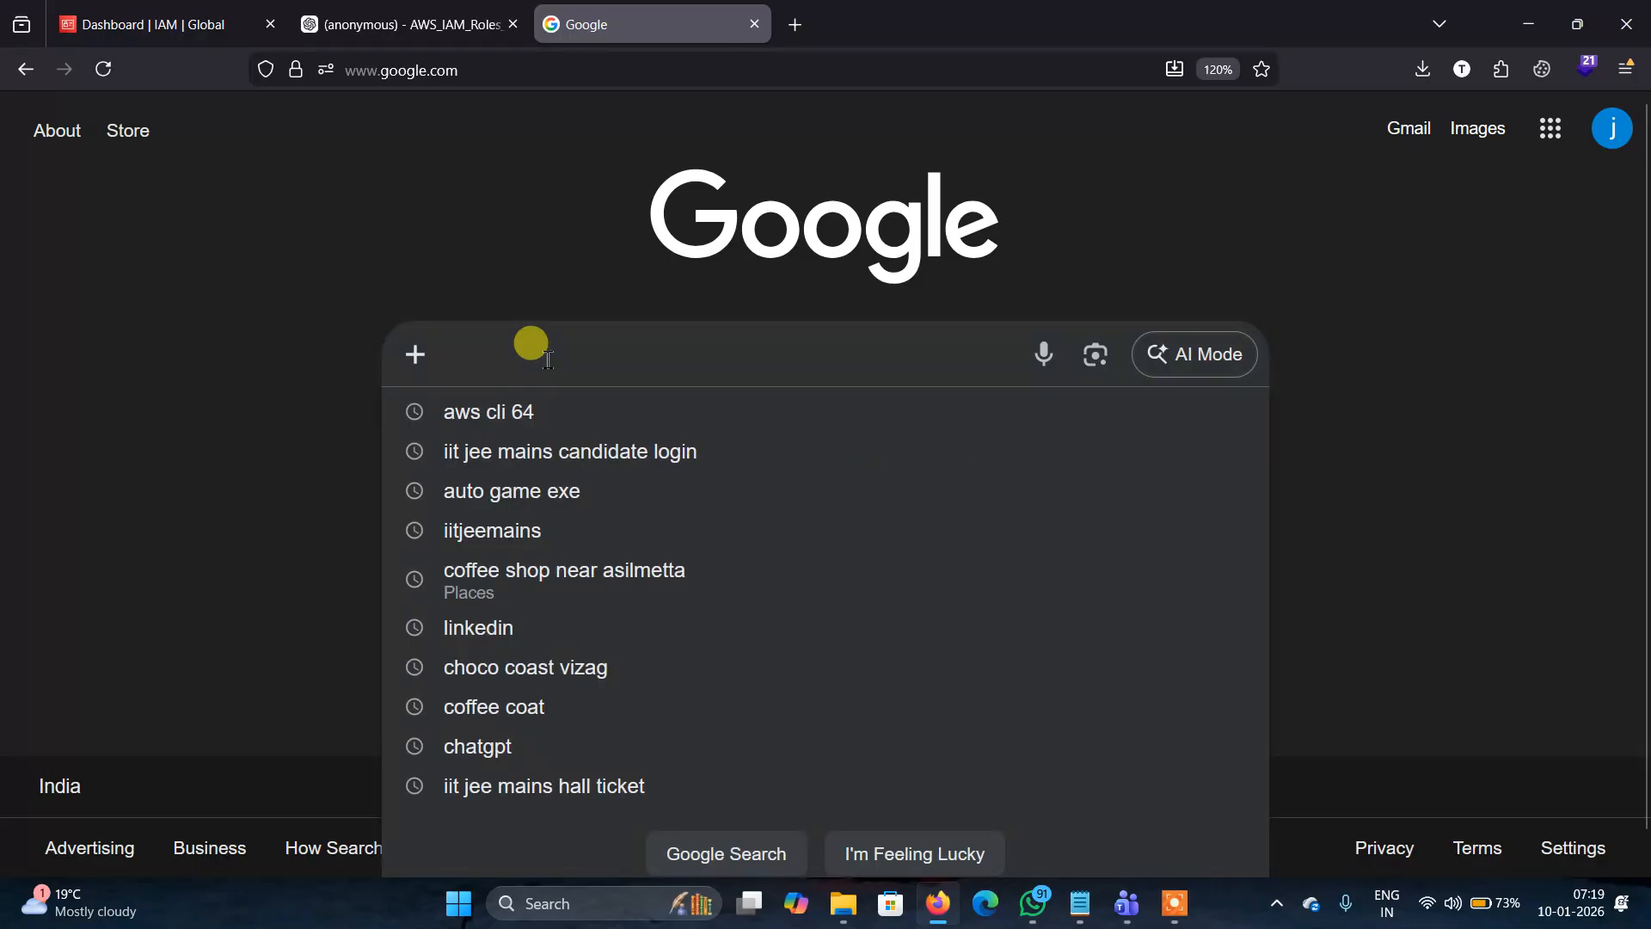
{"action": "type", "text": "aws"}
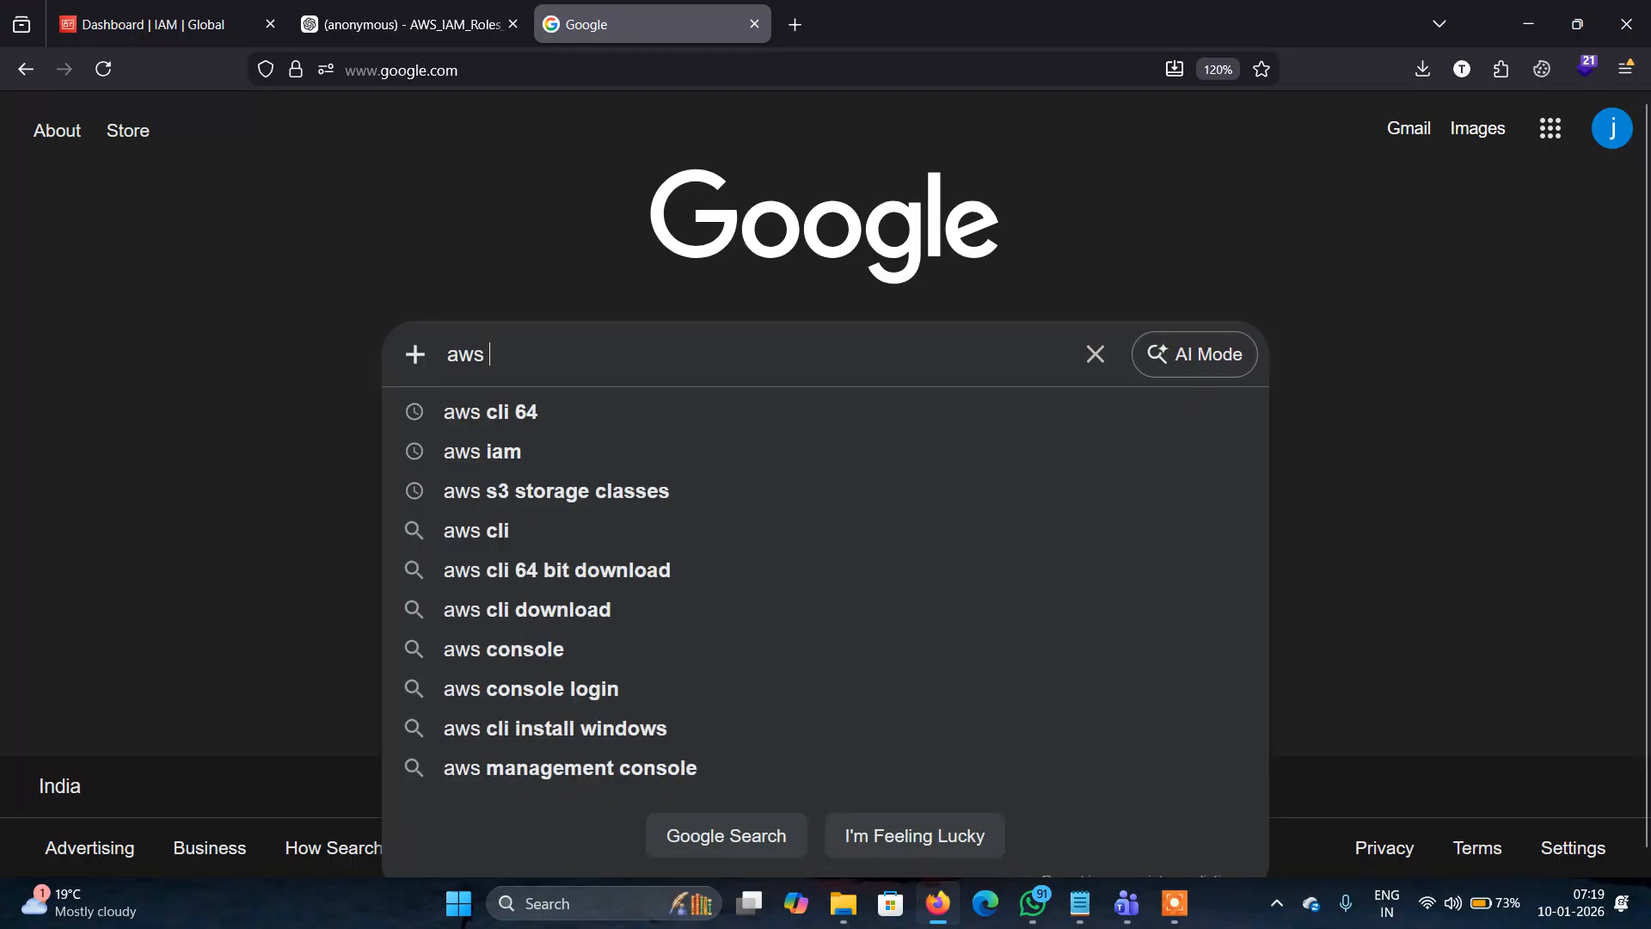
{"action": "type", "text": " multi"}
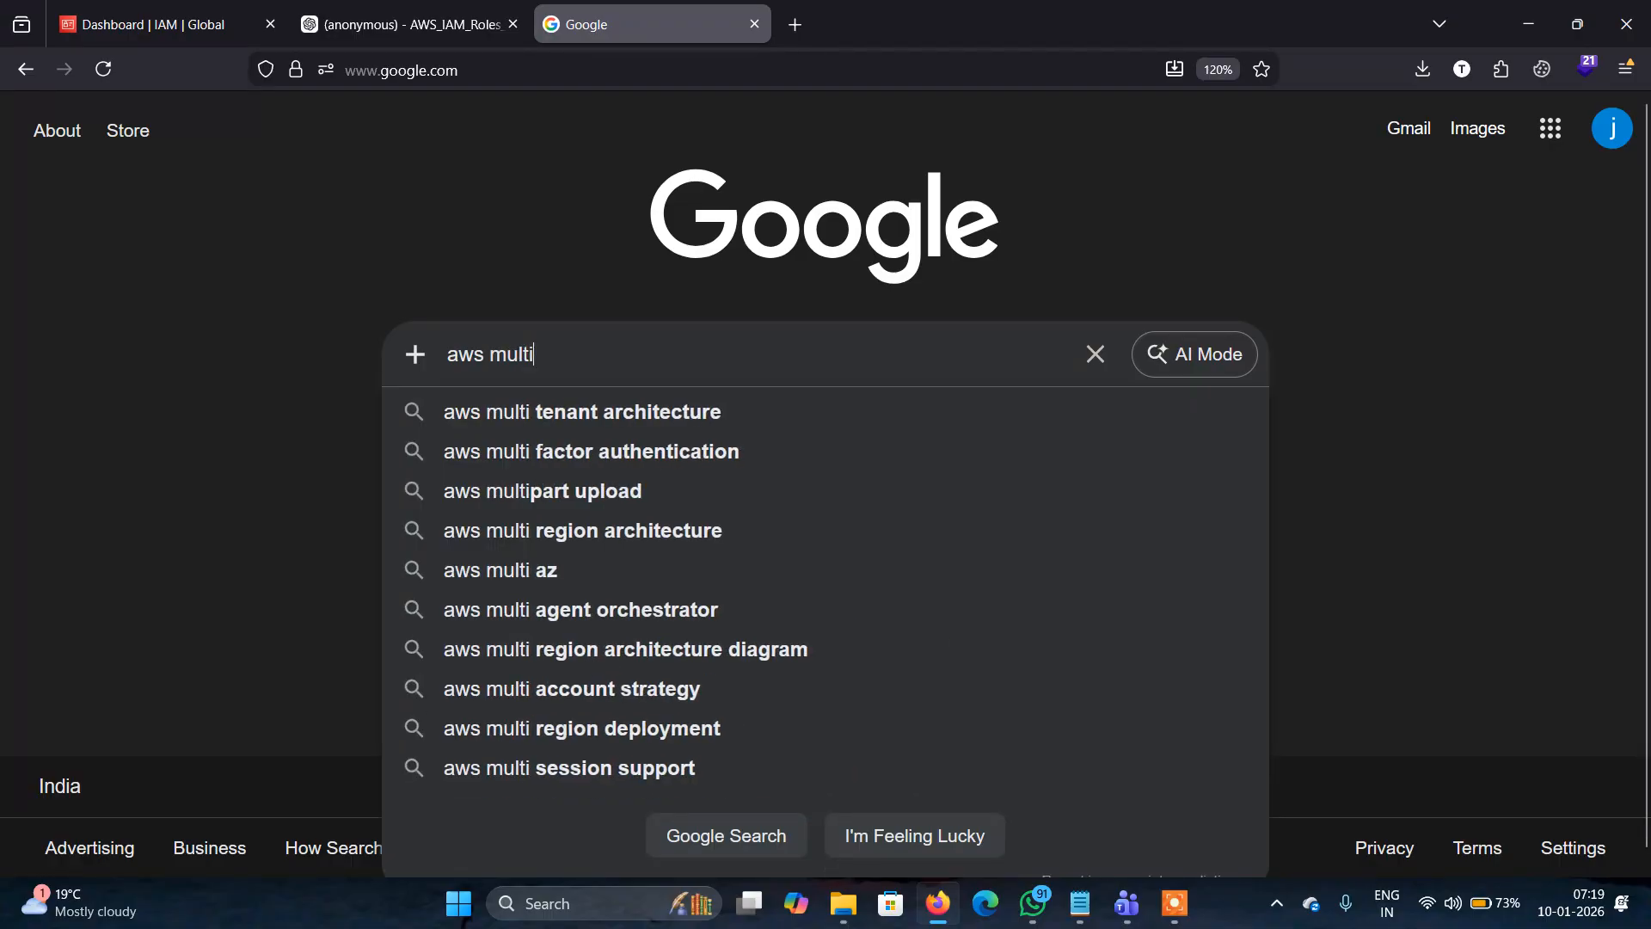
{"action": "left_click", "coordinate": [624, 452]}
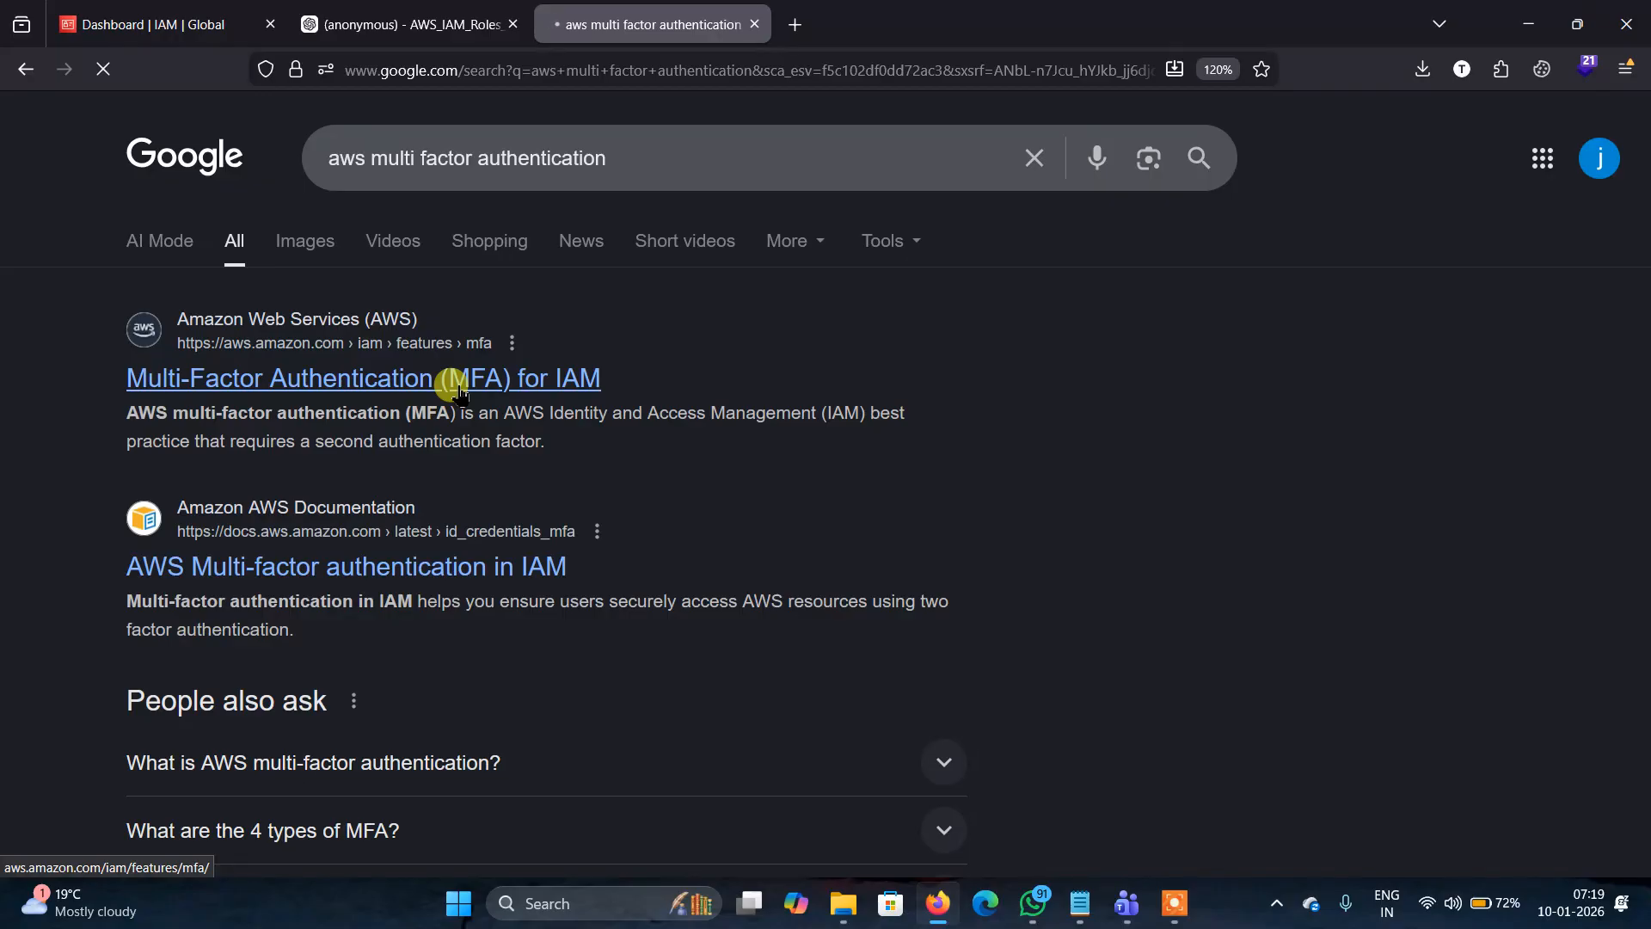
- Open AWS's 'Multi-Factor Authentication (MFA) for IAM' page and read What is MFA?, briefly checking the IAM Roles PDF
{"action": "left_click", "coordinate": [459, 389]}
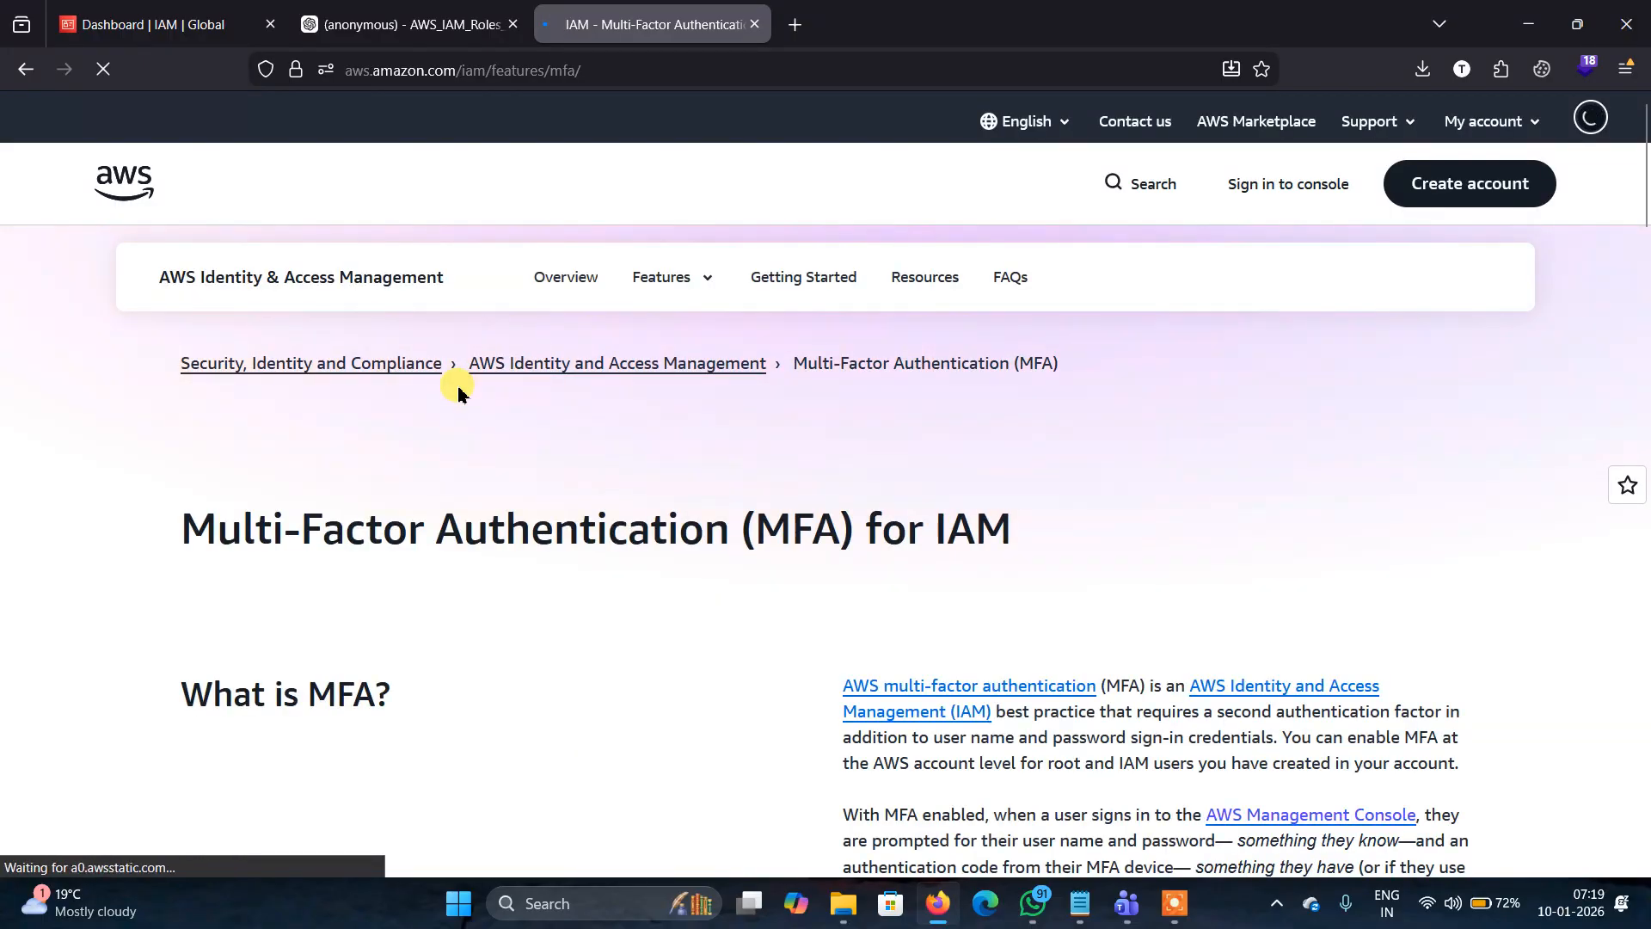
{"action": "scroll", "coordinate": [458, 393], "scroll_direction": "down", "scroll_amount": 3}
{"action": "scroll", "coordinate": [459, 393], "scroll_direction": "down", "scroll_amount": 2}
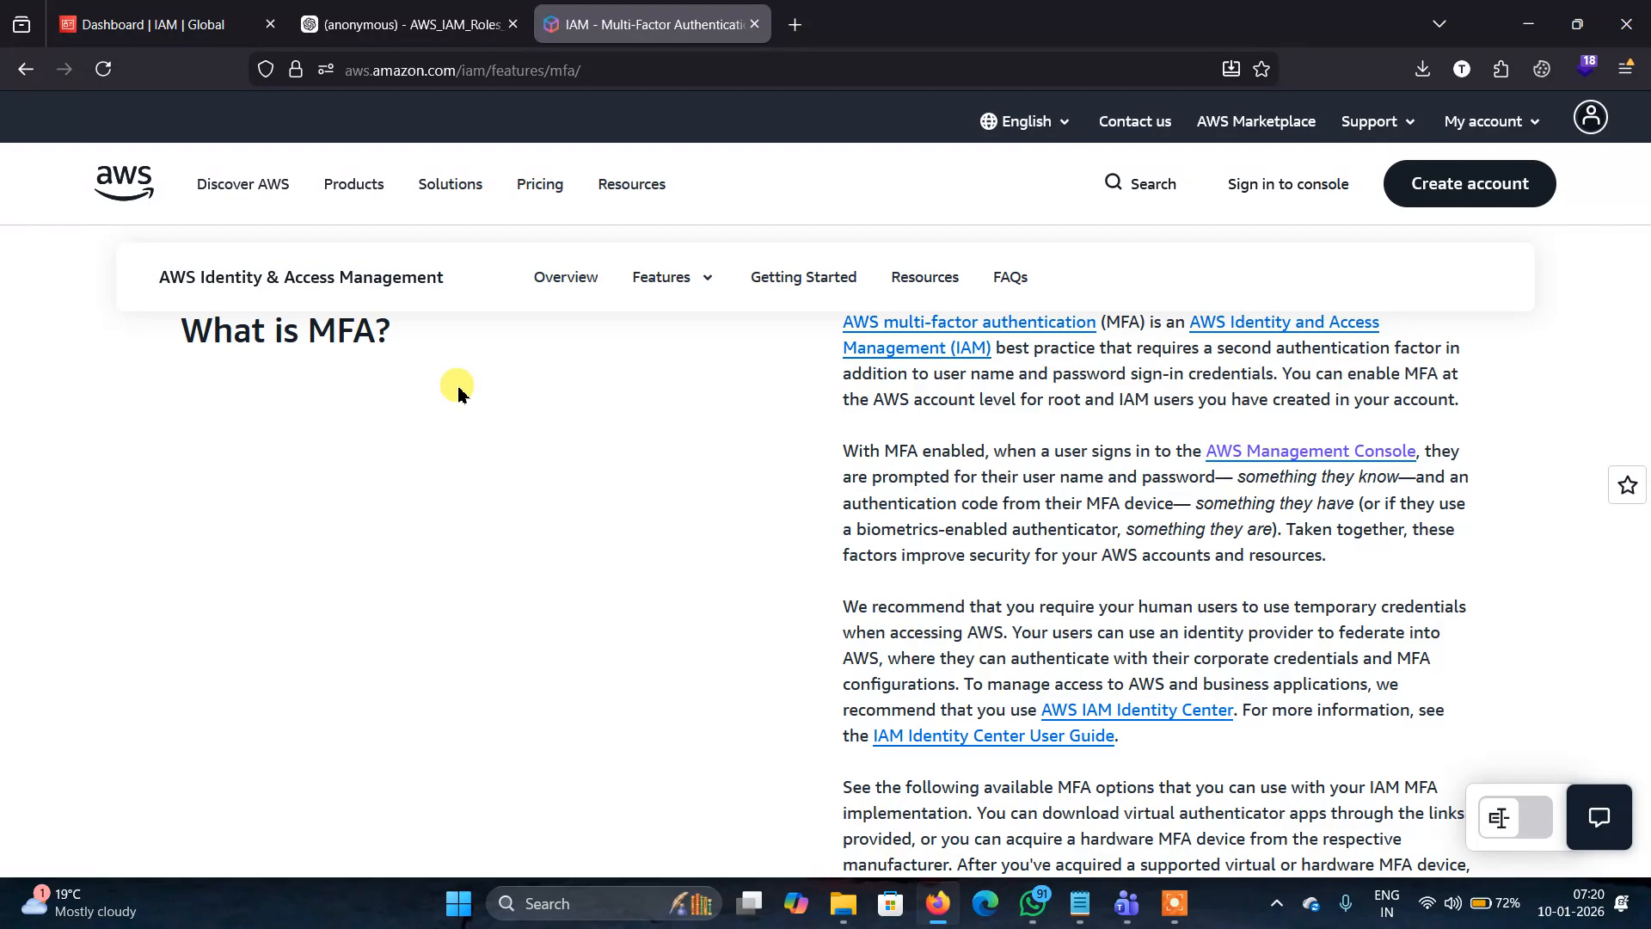
{"action": "left_click", "coordinate": [368, 15]}
{"action": "left_click", "coordinate": [596, 19]}
- Return to the IAM dashboard, highlight the Root user has MFA line, then open Users
{"action": "left_click", "coordinate": [187, 17]}
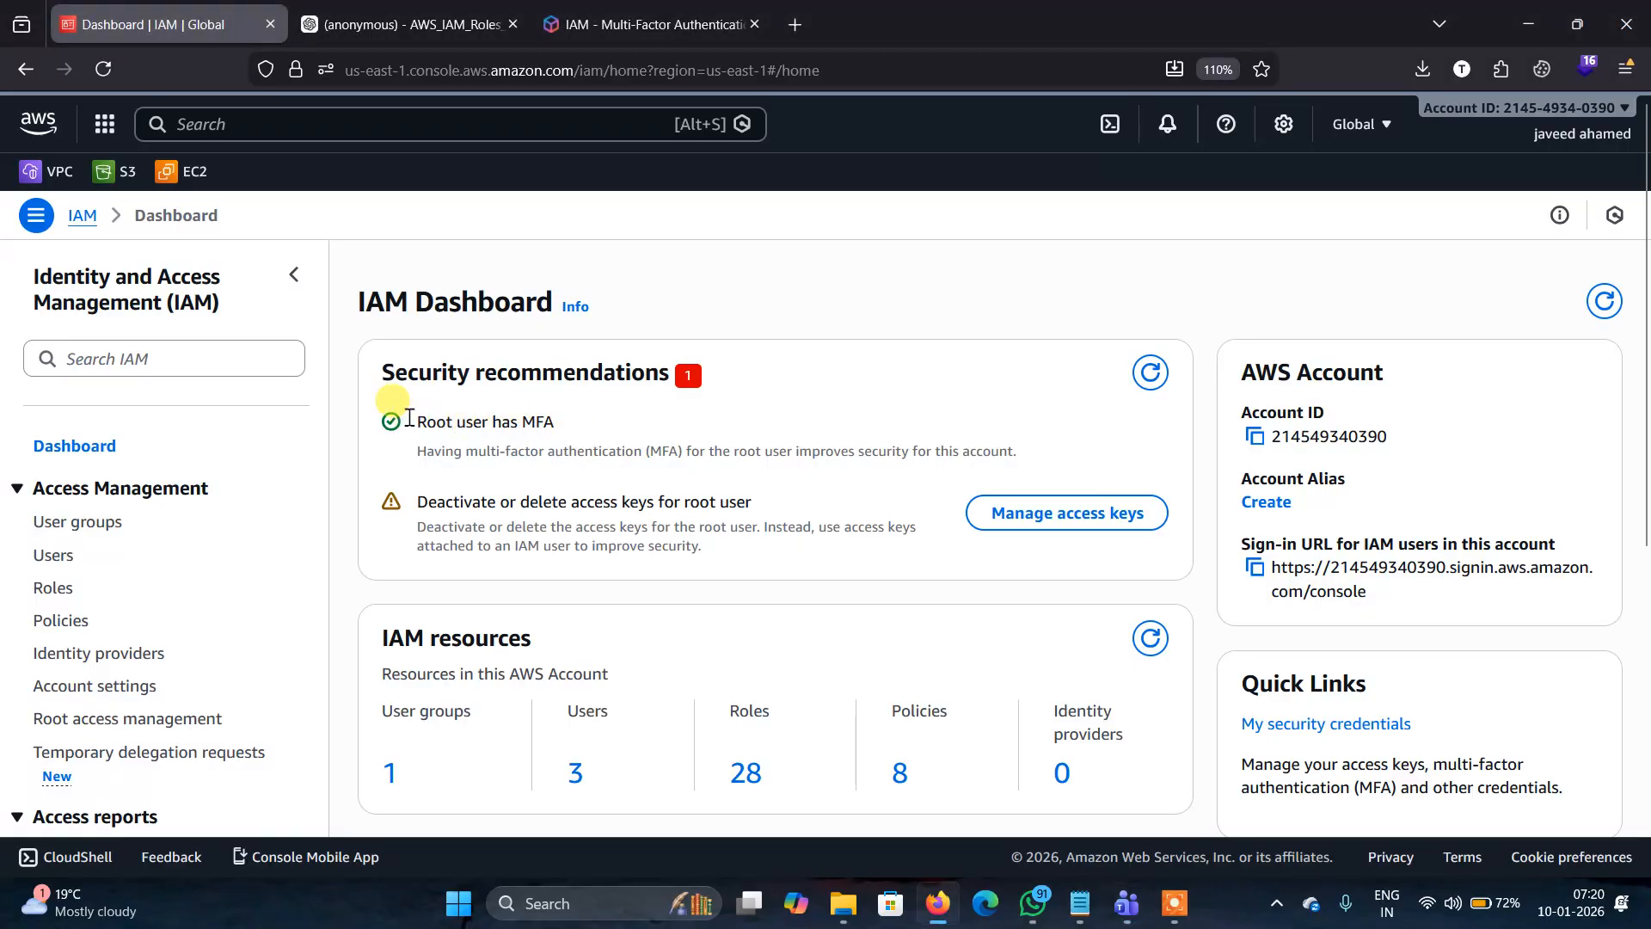
{"action": "triple_click", "coordinate": [409, 423]}
{"action": "left_click", "coordinate": [844, 332]}
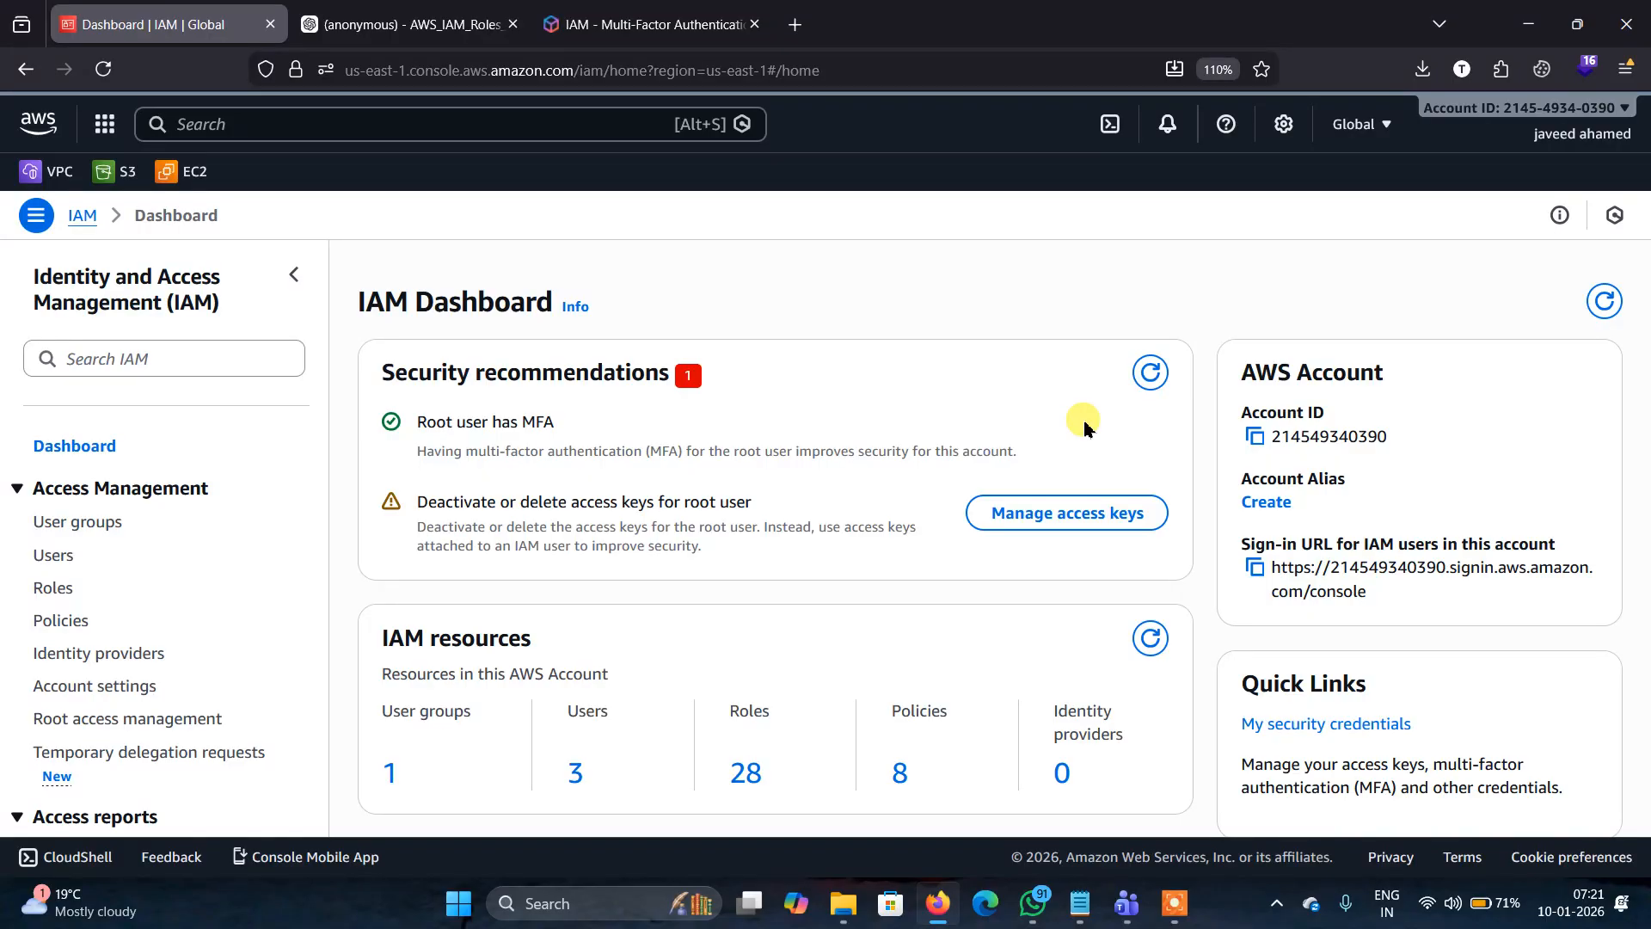
{"action": "left_click", "coordinate": [53, 556]}
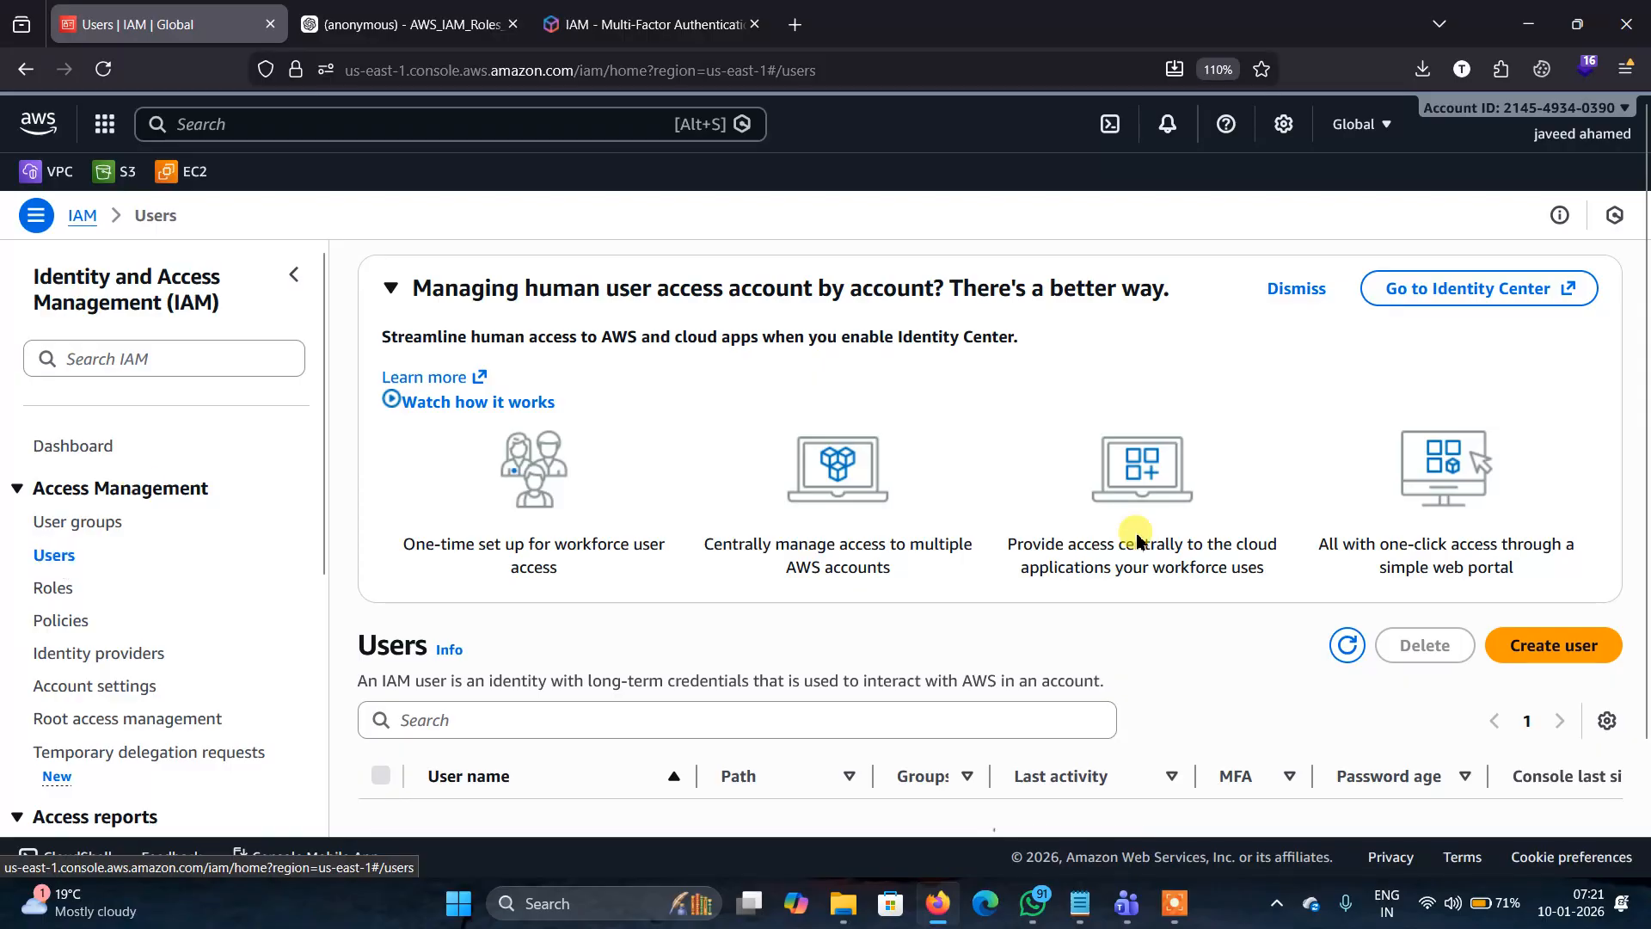
- Select user1, user2 and user3 and delete them, typing 'confirm' to approve
{"action": "scroll", "coordinate": [1135, 542], "scroll_direction": "down", "scroll_amount": 3}
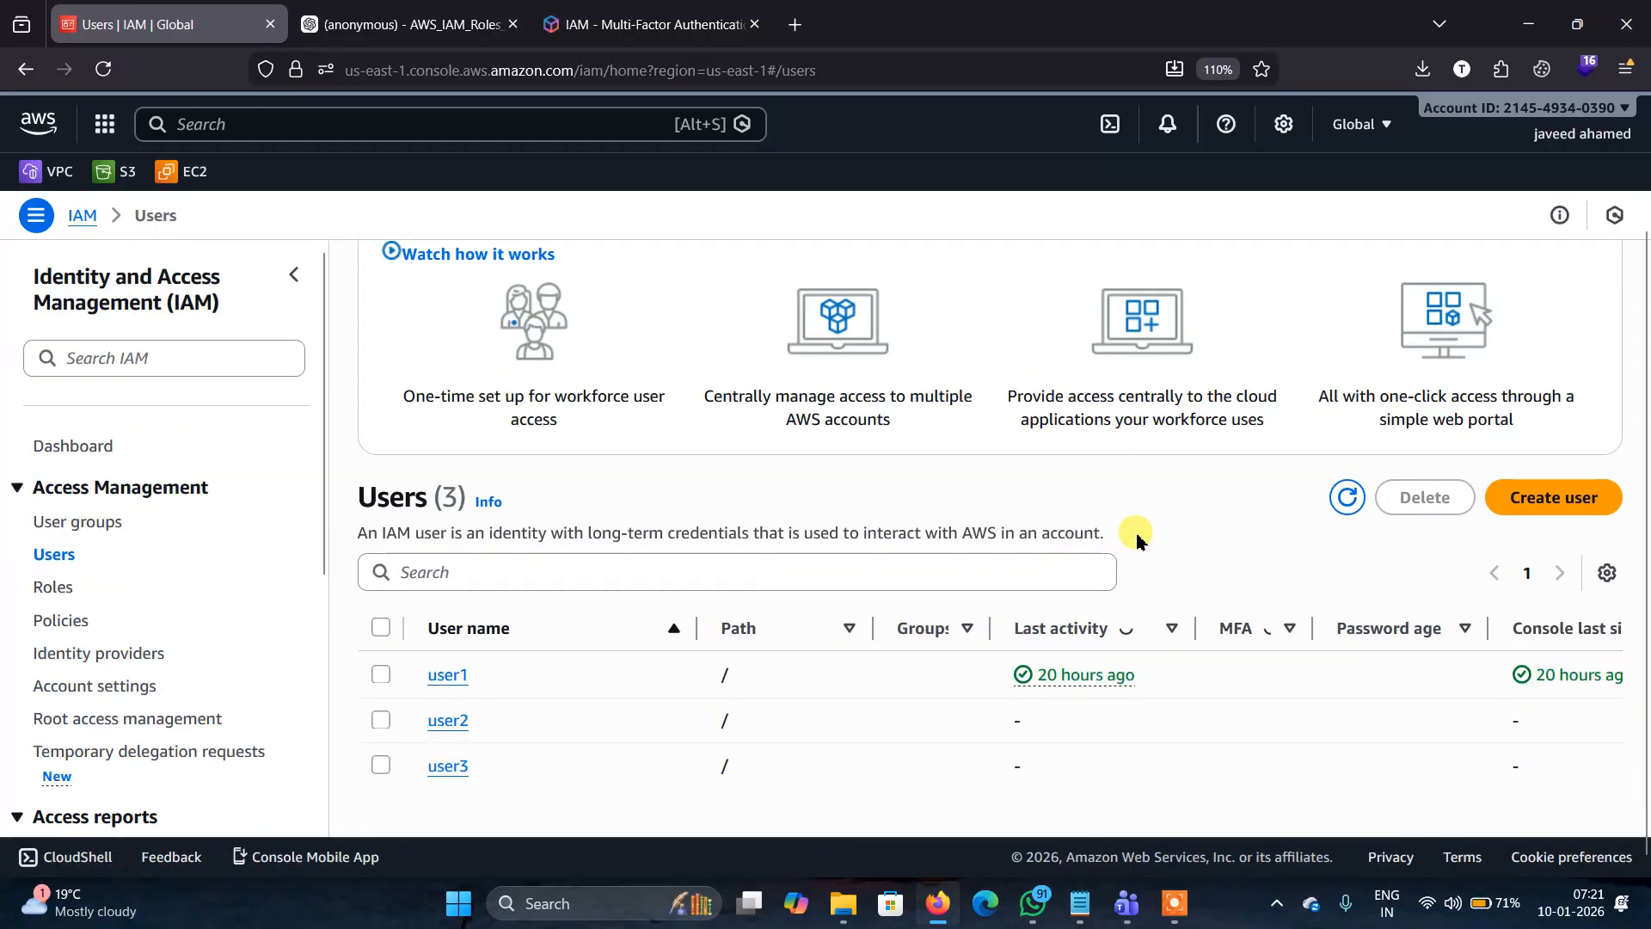
{"action": "left_click", "coordinate": [381, 616]}
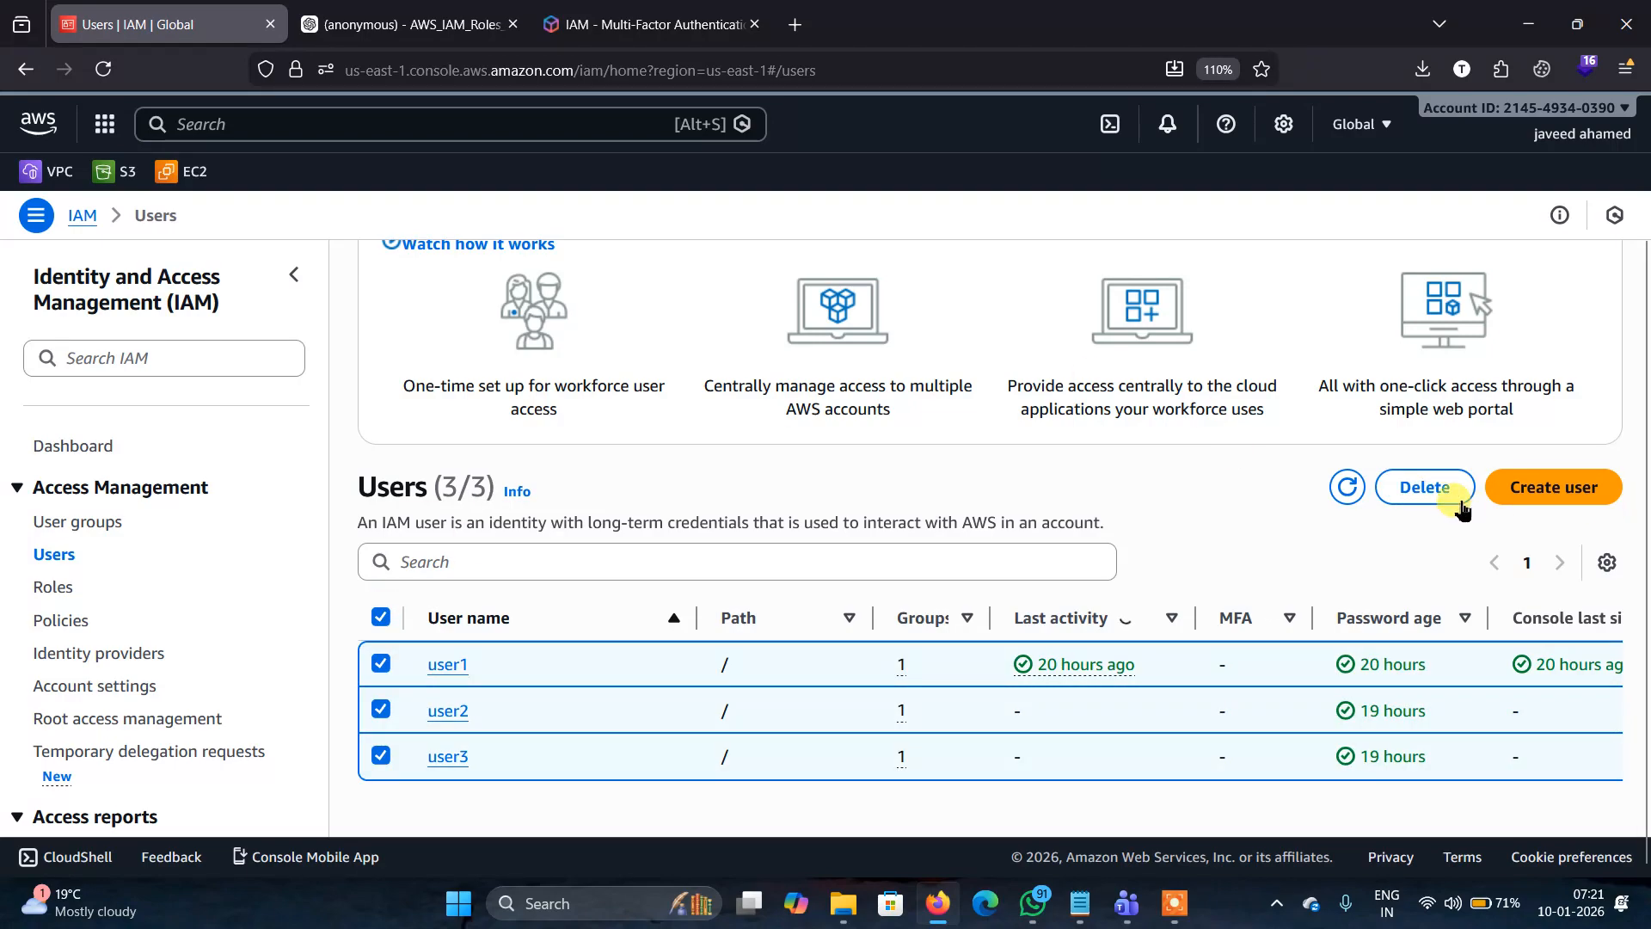
{"action": "left_click", "coordinate": [1430, 492]}
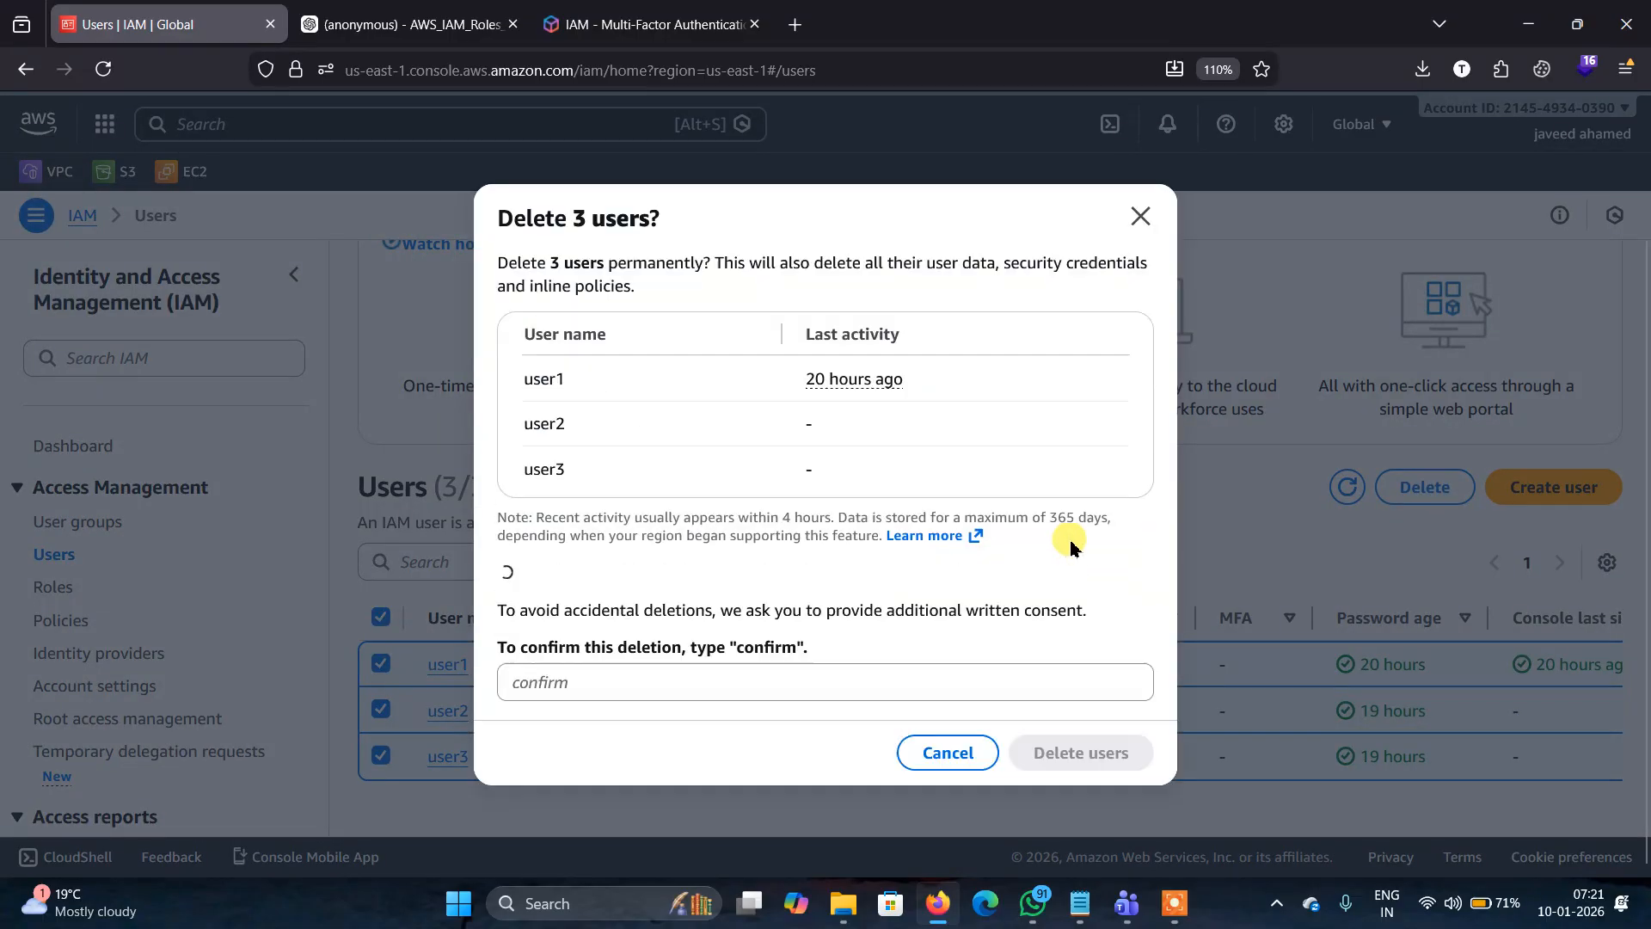
{"action": "left_click", "coordinate": [602, 683]}
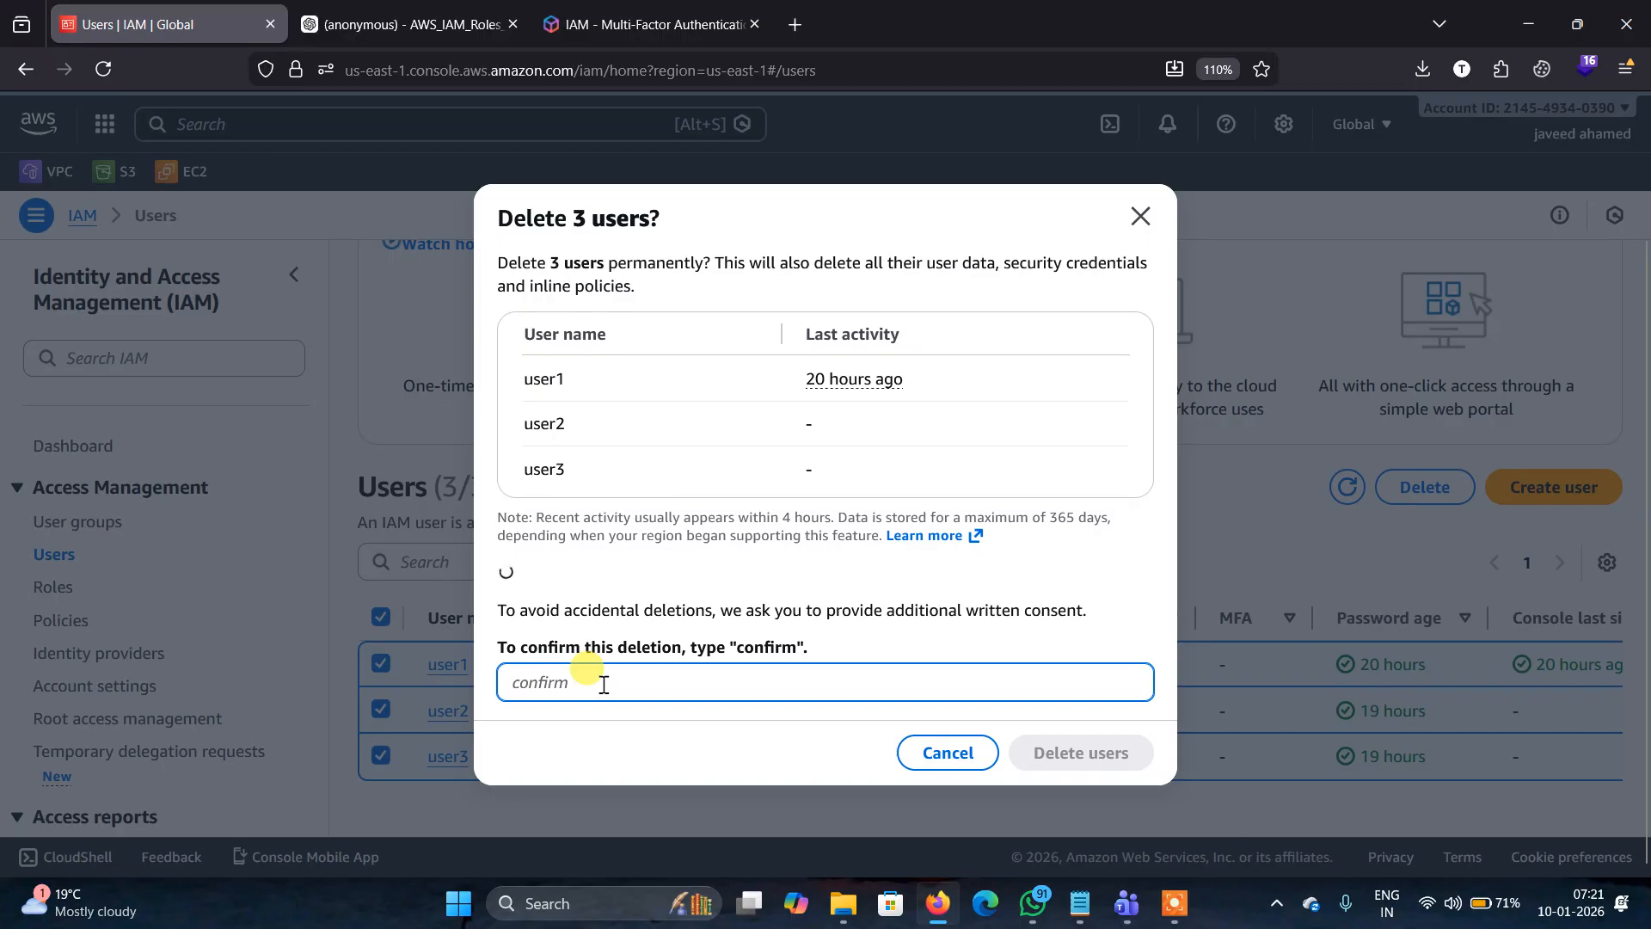
{"action": "type", "text": "conf"}
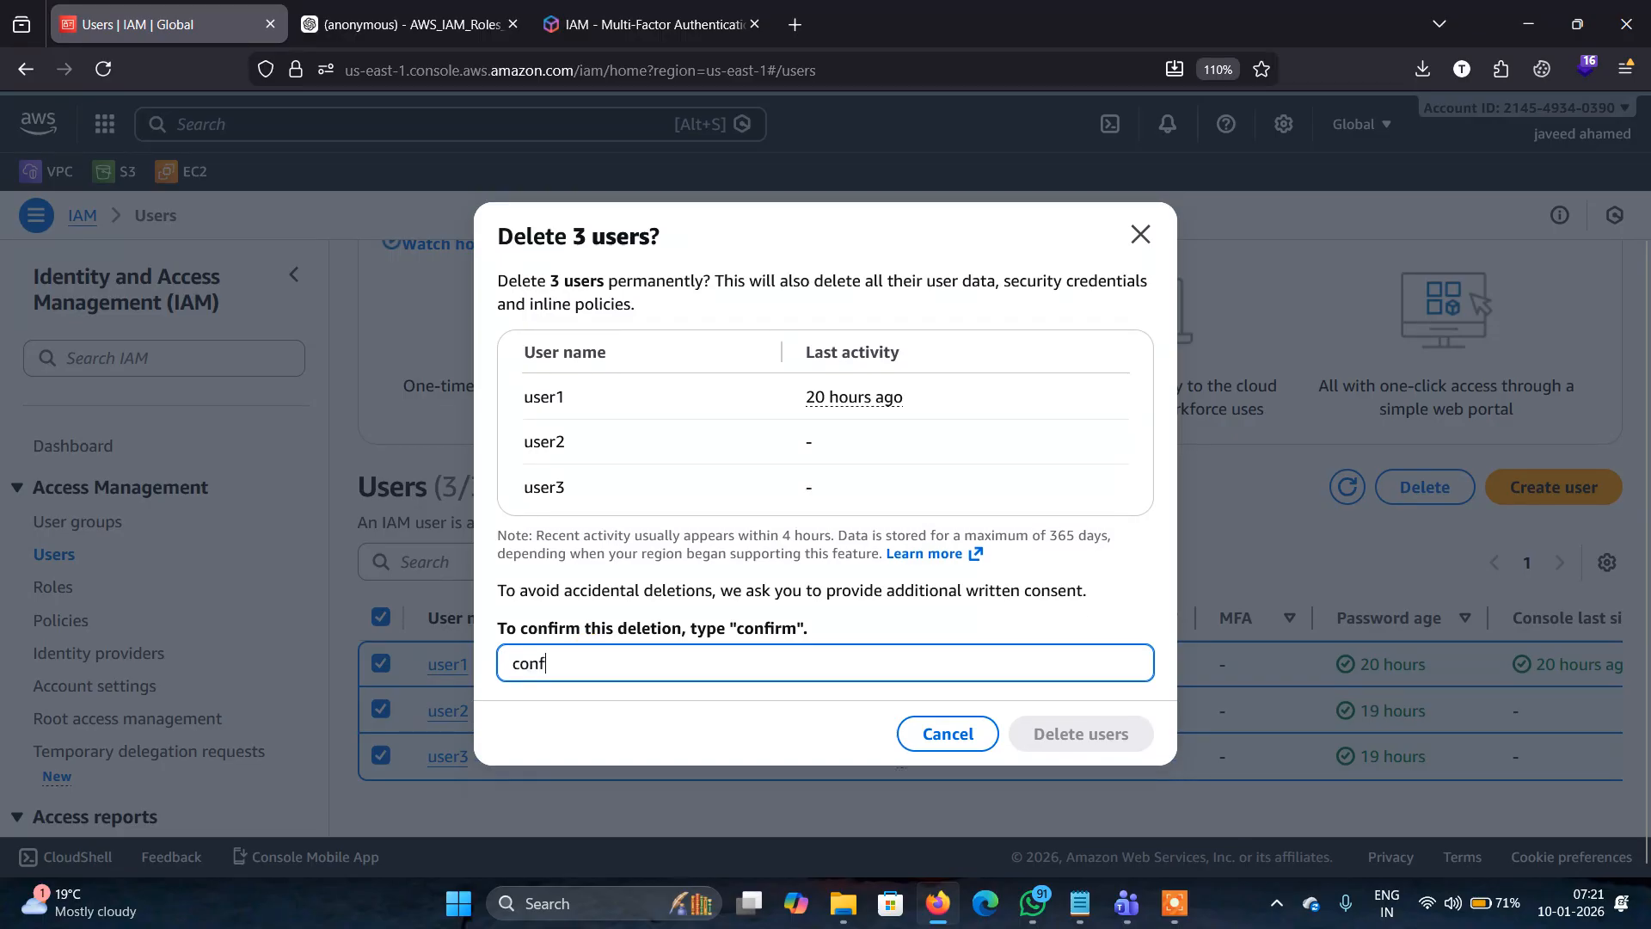
{"action": "type", "text": "irm"}
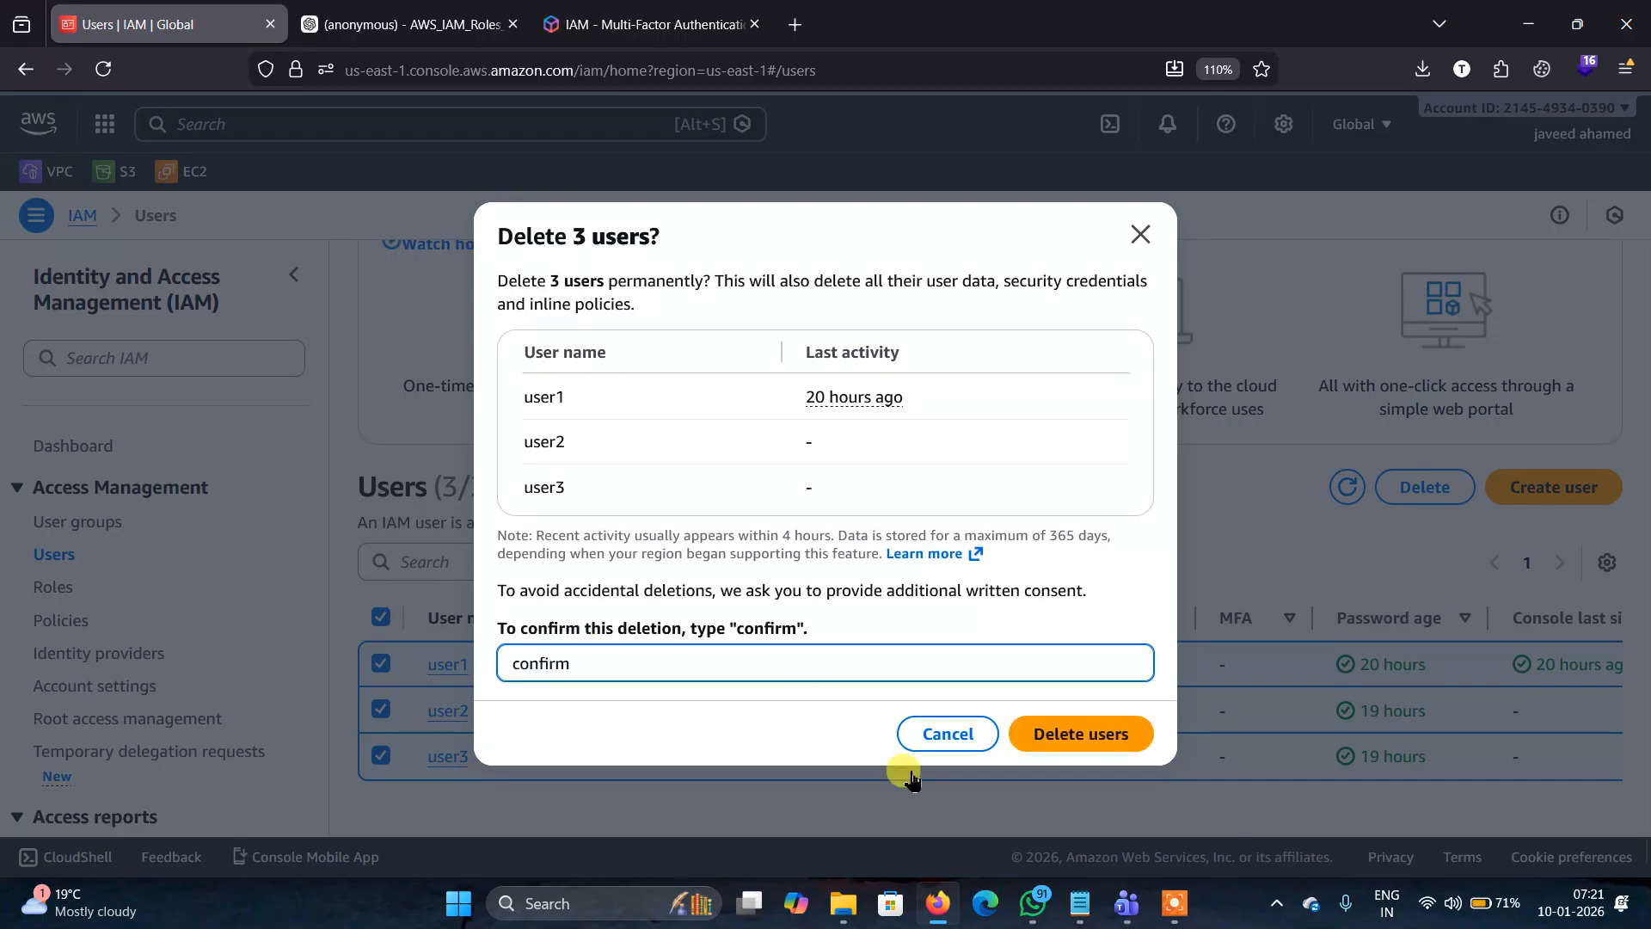
{"action": "left_click", "coordinate": [1061, 721]}
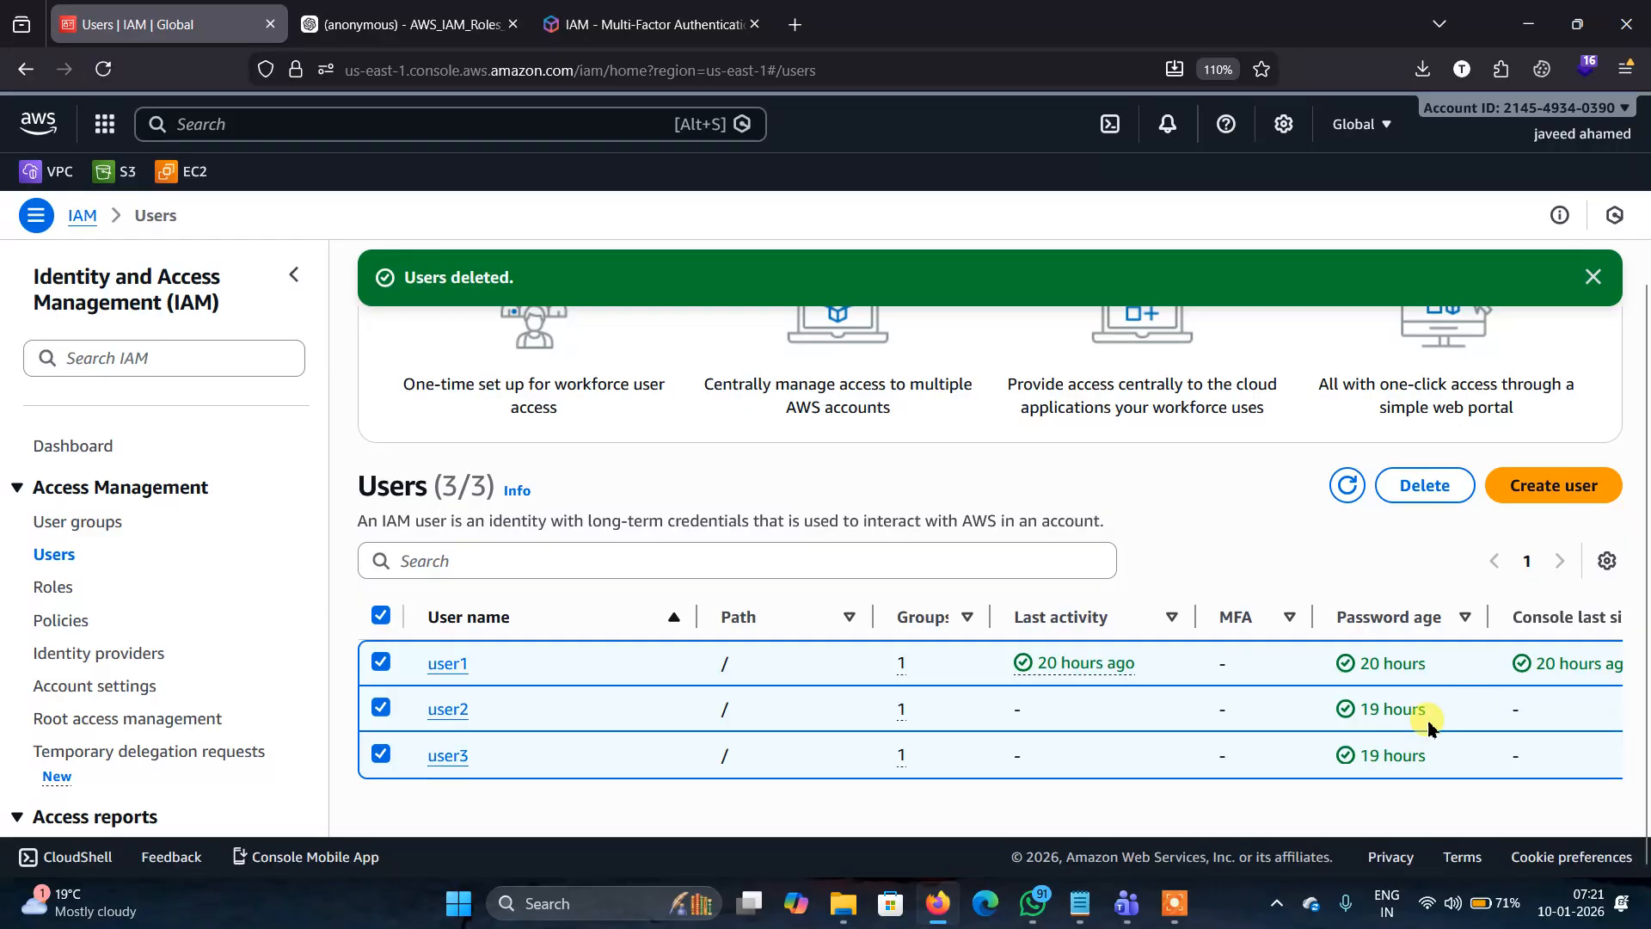
- Hide the Daily Devops Session meeting, open Create user, then go back to the IAM dashboard
{"action": "mouse_move", "coordinate": [1119, 917]}
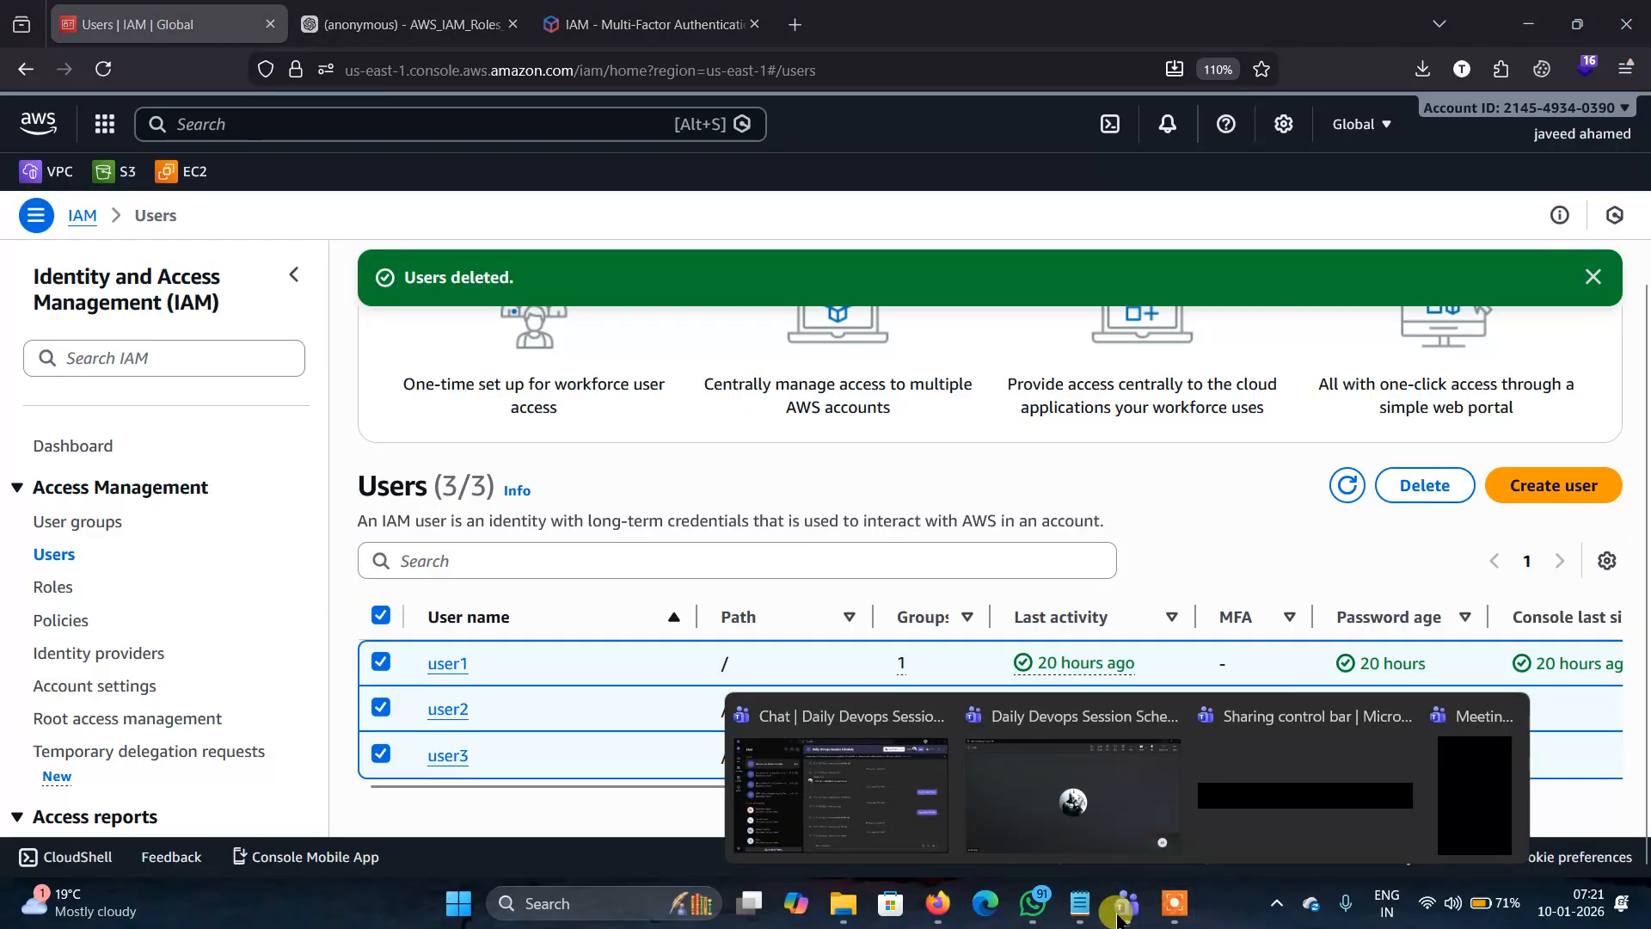
{"action": "mouse_move", "coordinate": [1073, 809]}
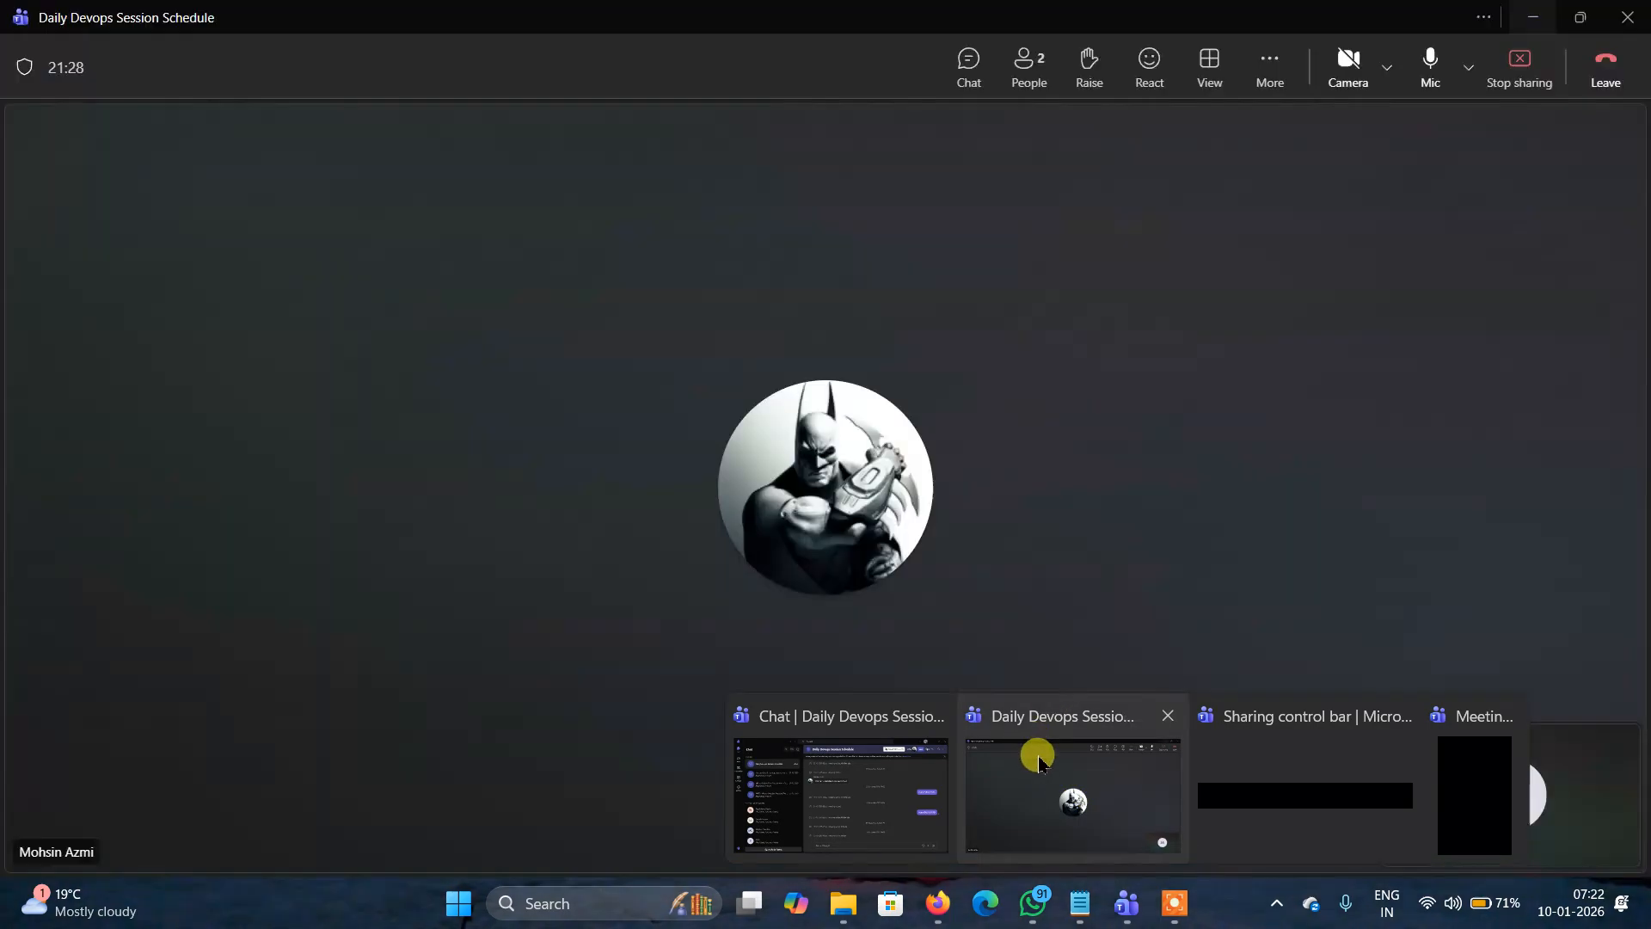
{"action": "left_click", "coordinate": [1035, 752]}
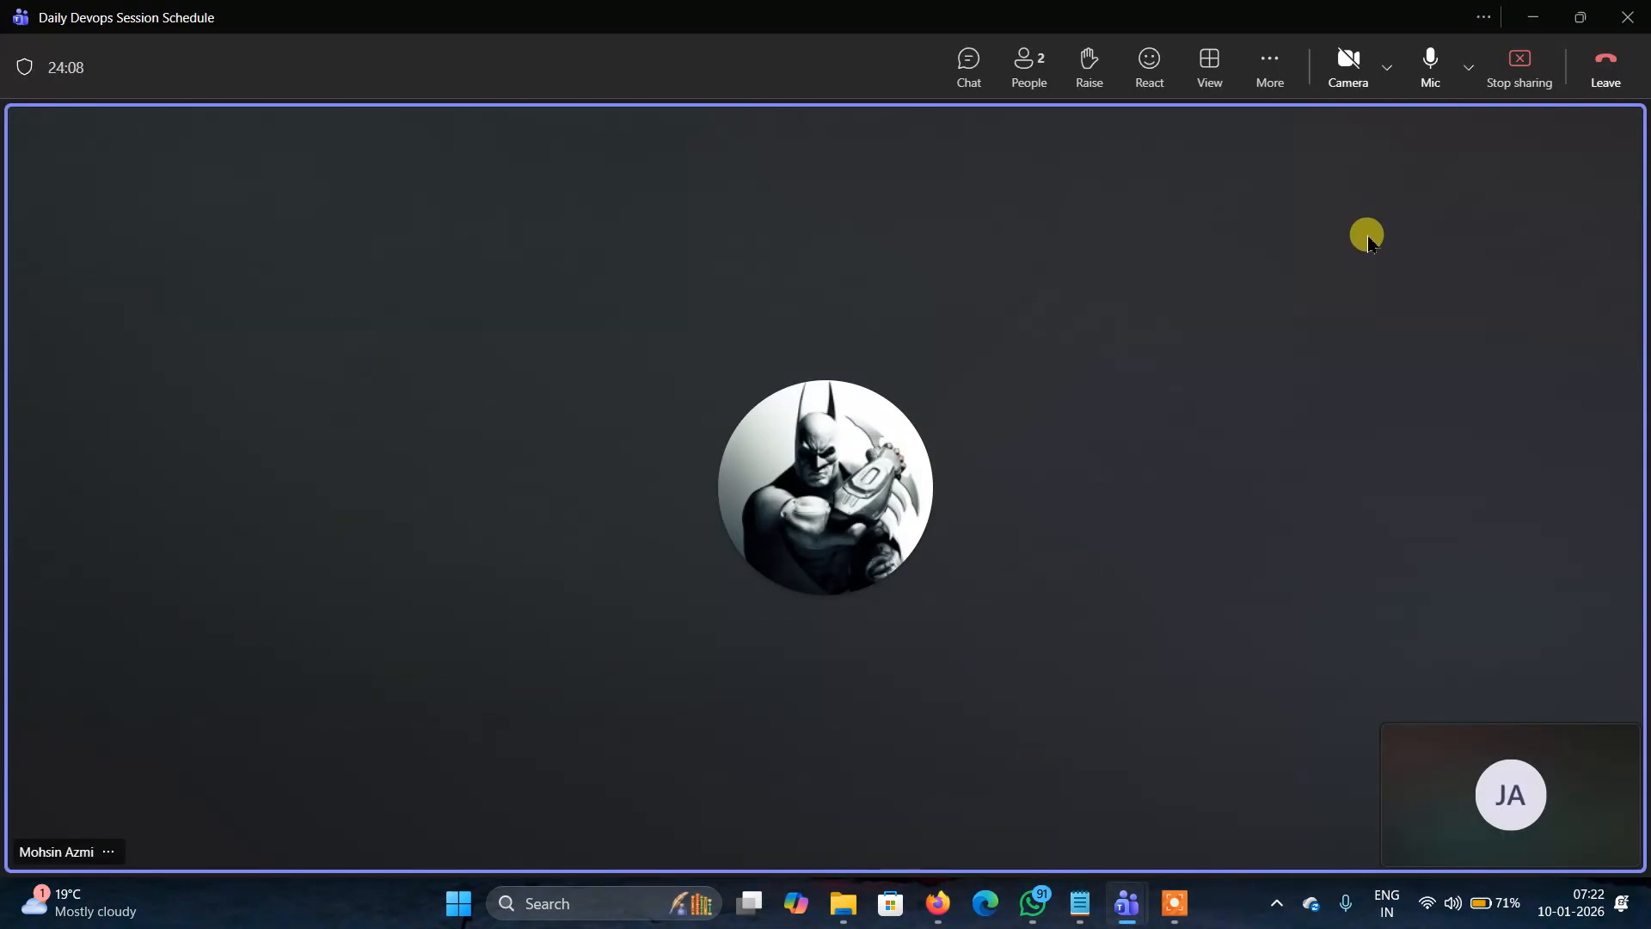
{"action": "left_click", "coordinate": [1532, 15]}
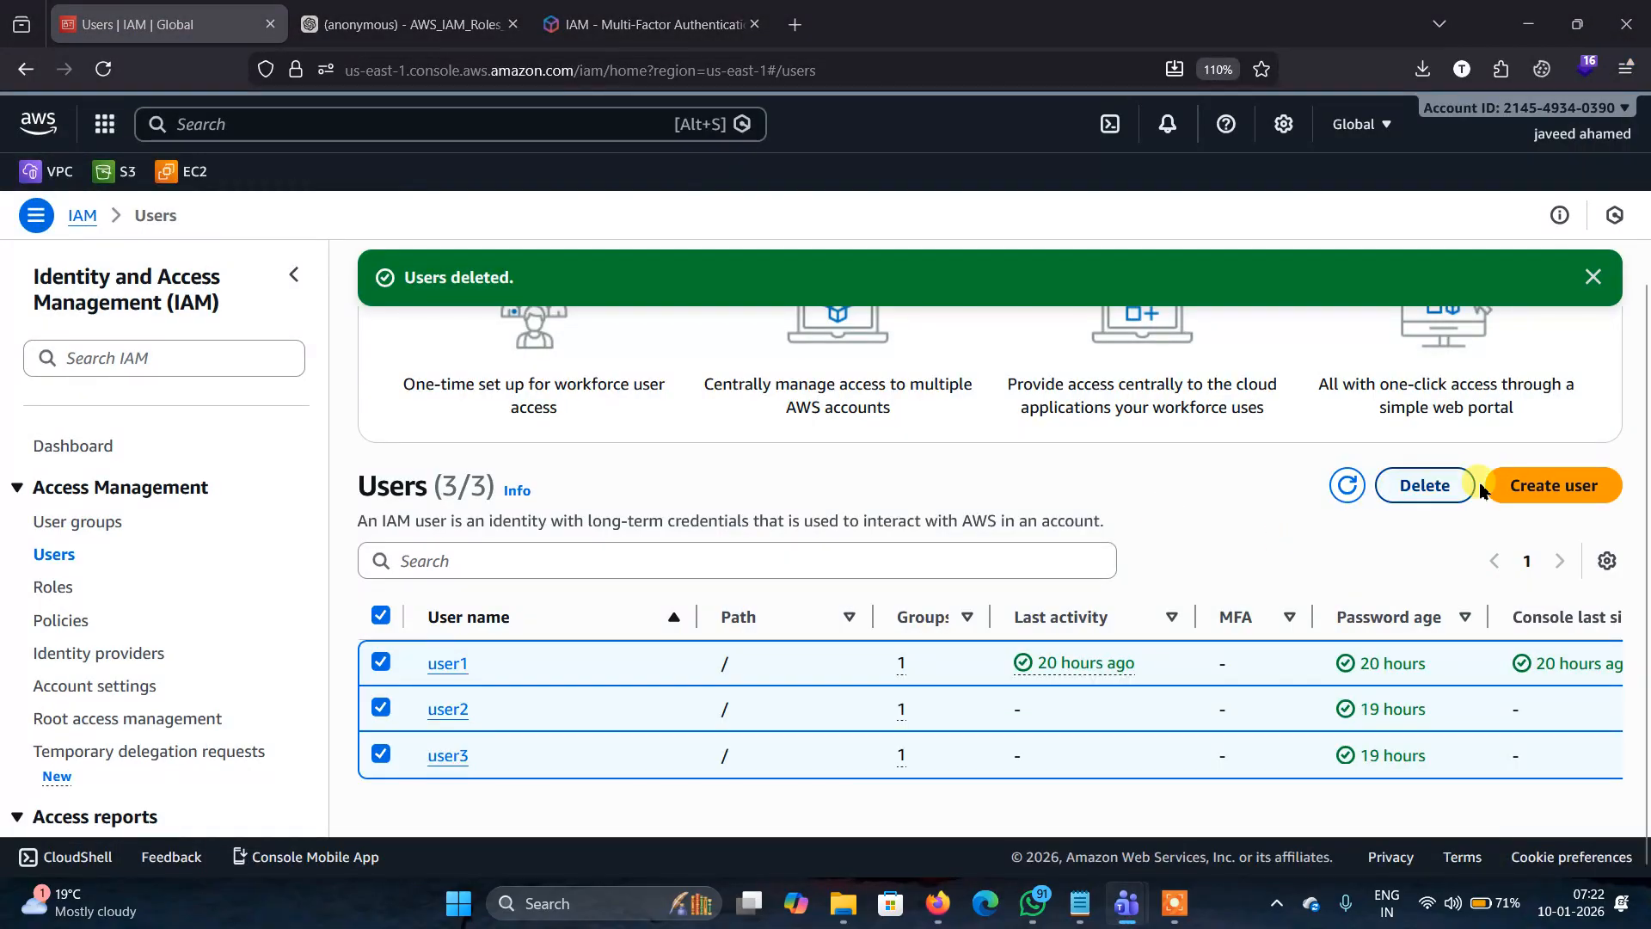
{"action": "left_click", "coordinate": [1523, 485]}
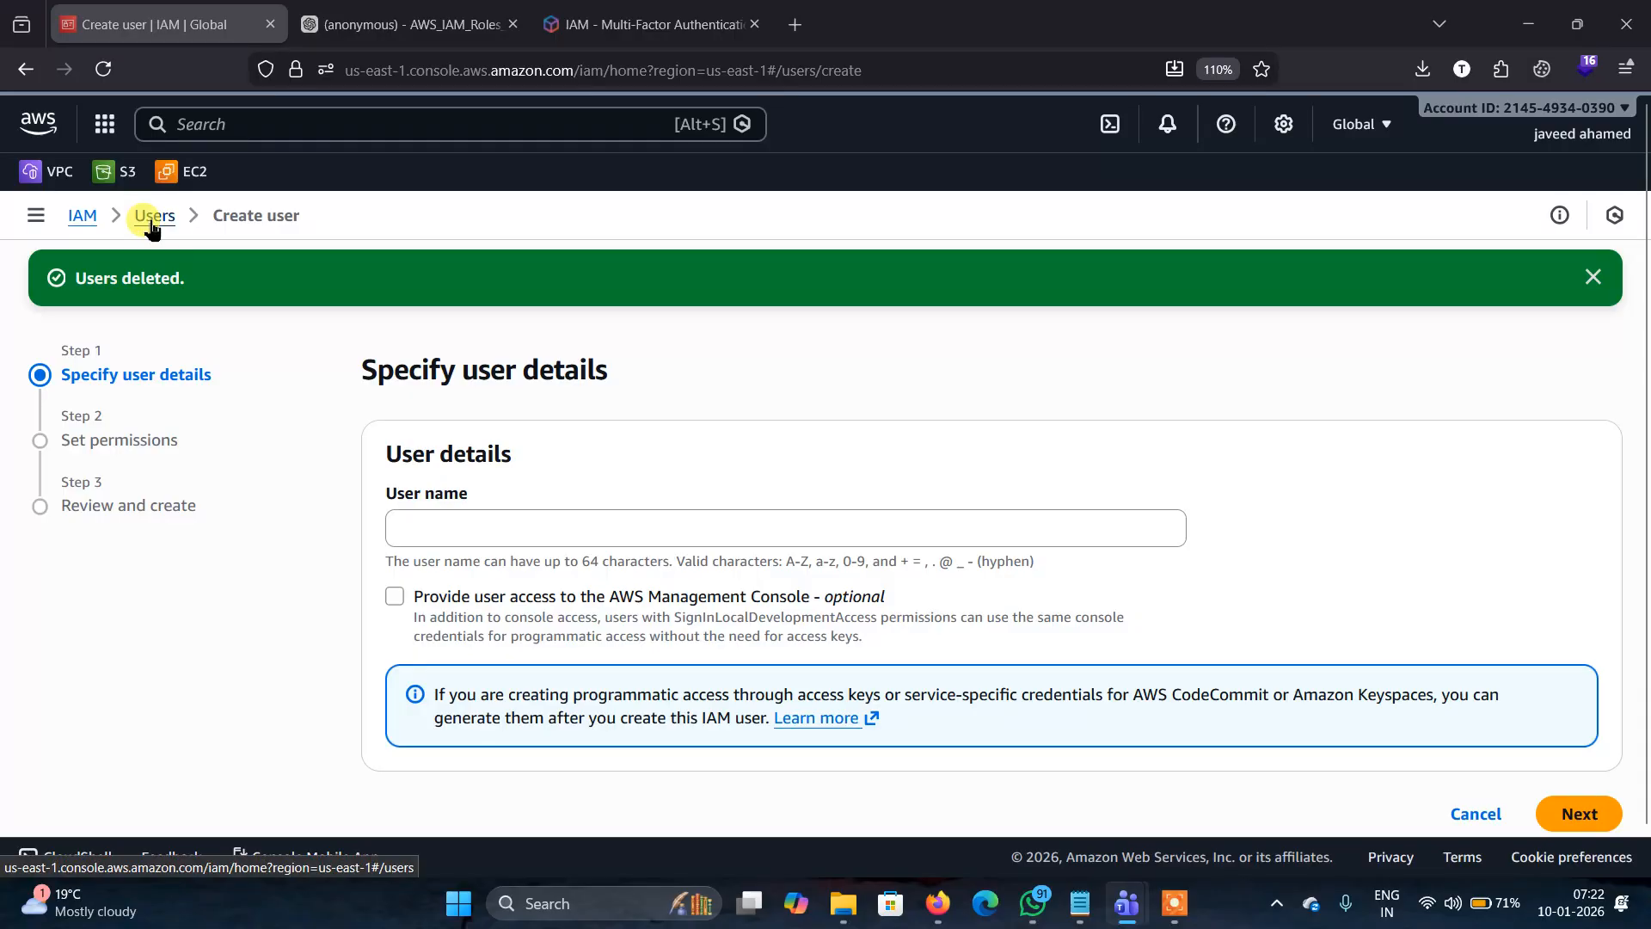
{"action": "left_click", "coordinate": [80, 215]}
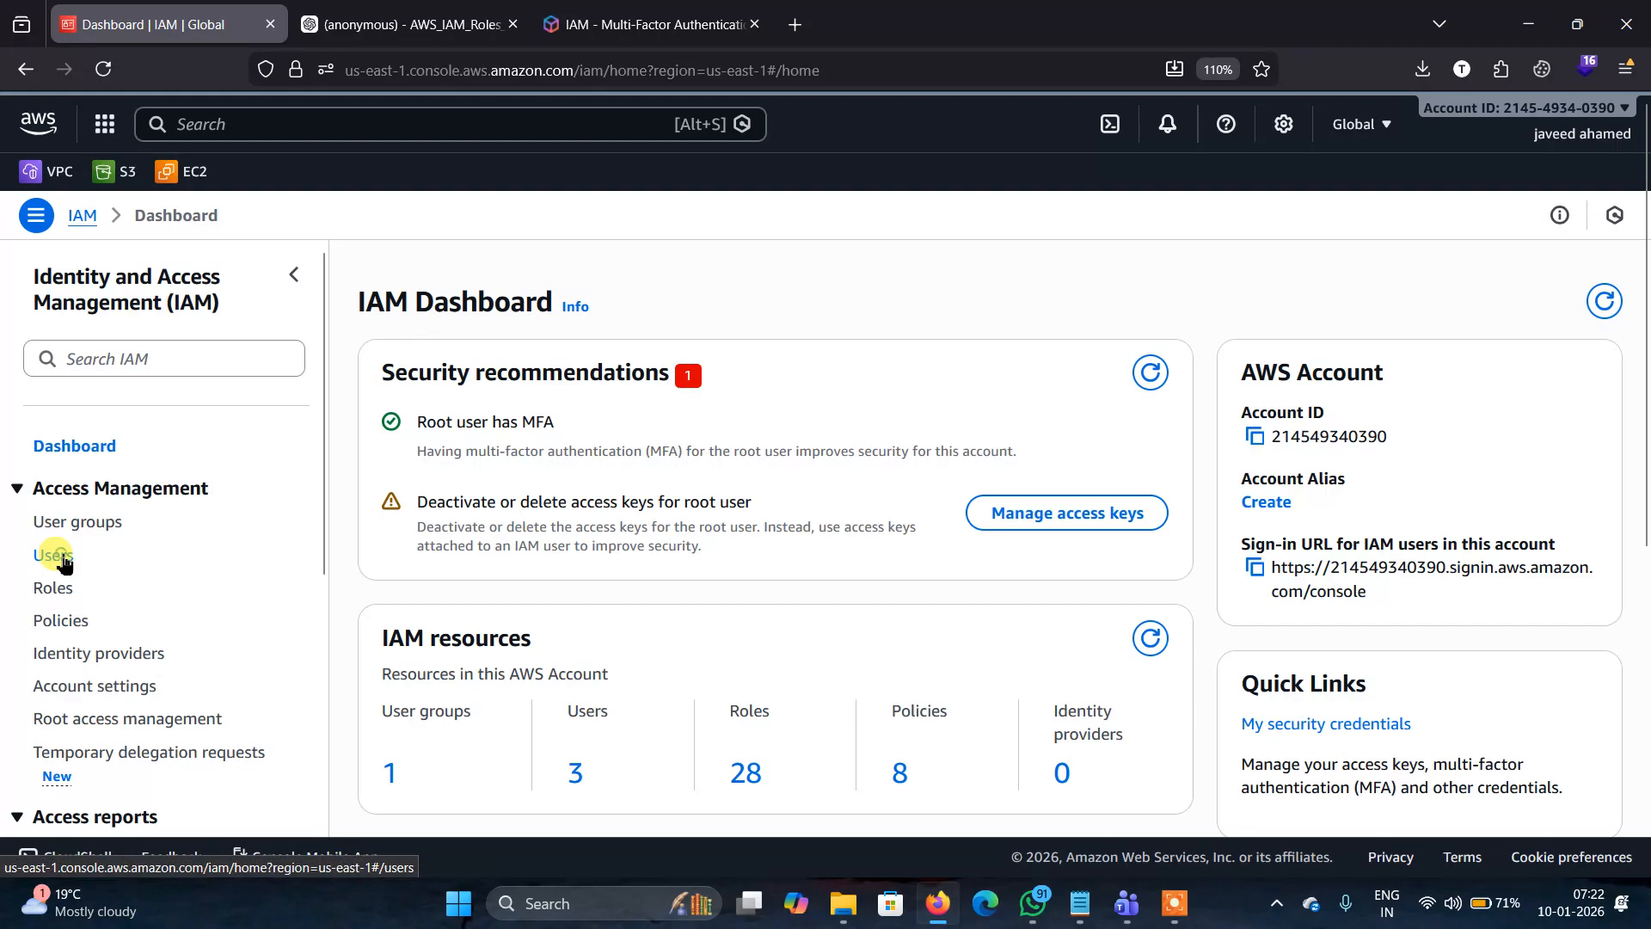
- Retry deleting the three listed users, reload the now-empty Users list and open Create user
{"action": "left_click", "coordinate": [53, 555]}
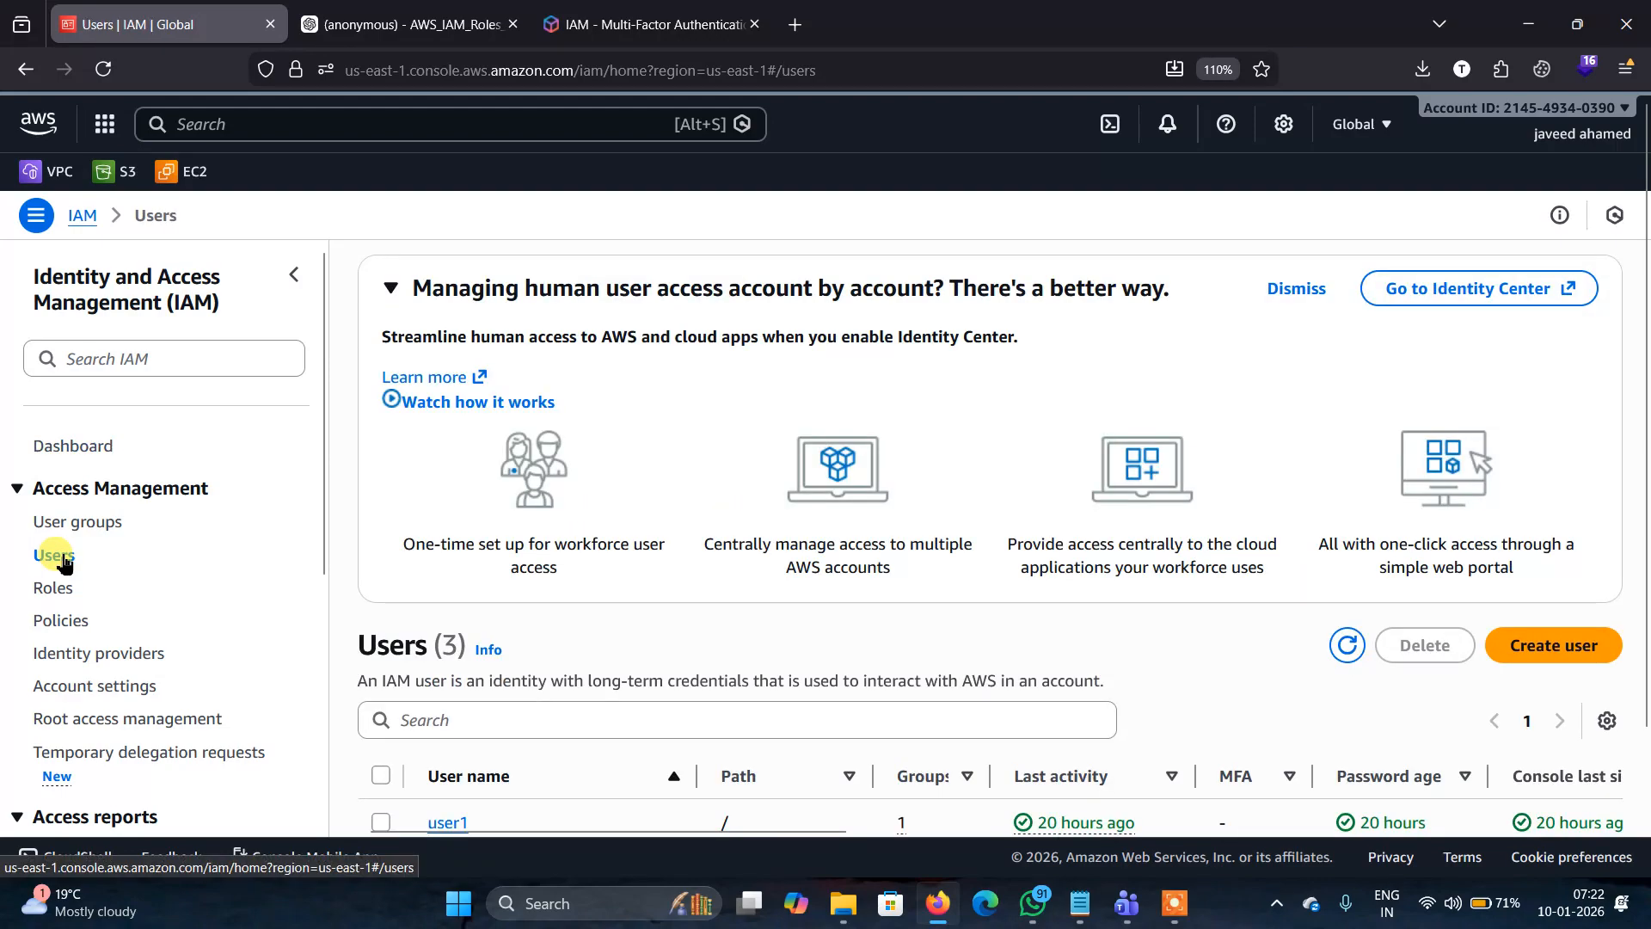
{"action": "scroll", "coordinate": [1282, 700], "scroll_direction": "down", "scroll_amount": 2}
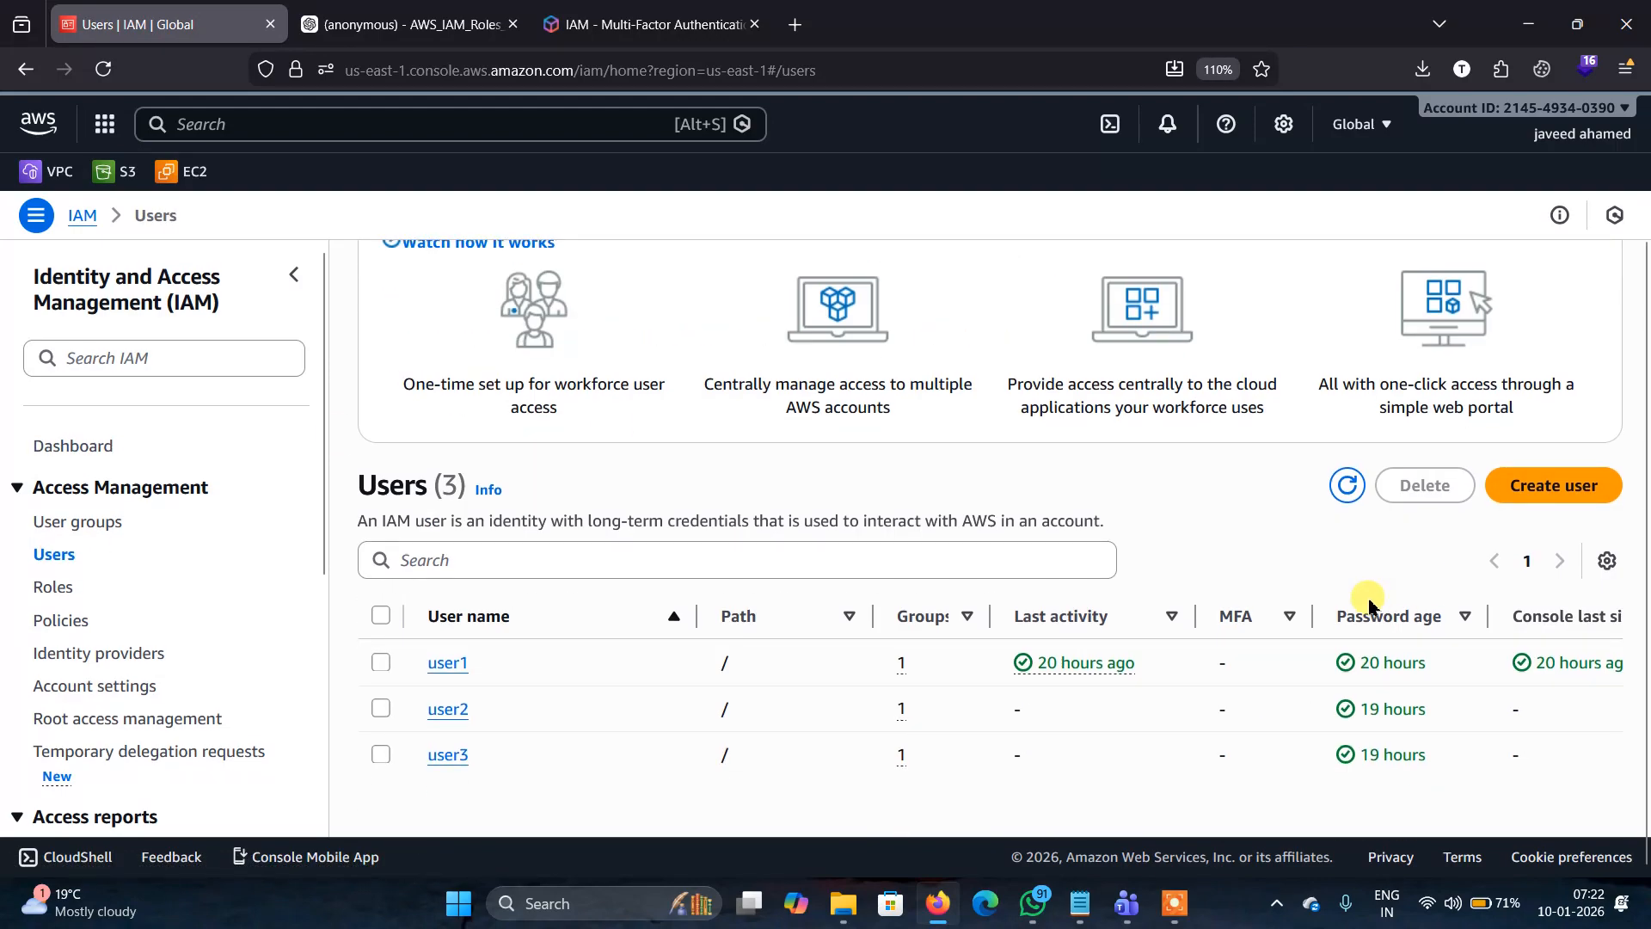
{"action": "left_click", "coordinate": [381, 614]}
{"action": "left_click", "coordinate": [1426, 484]}
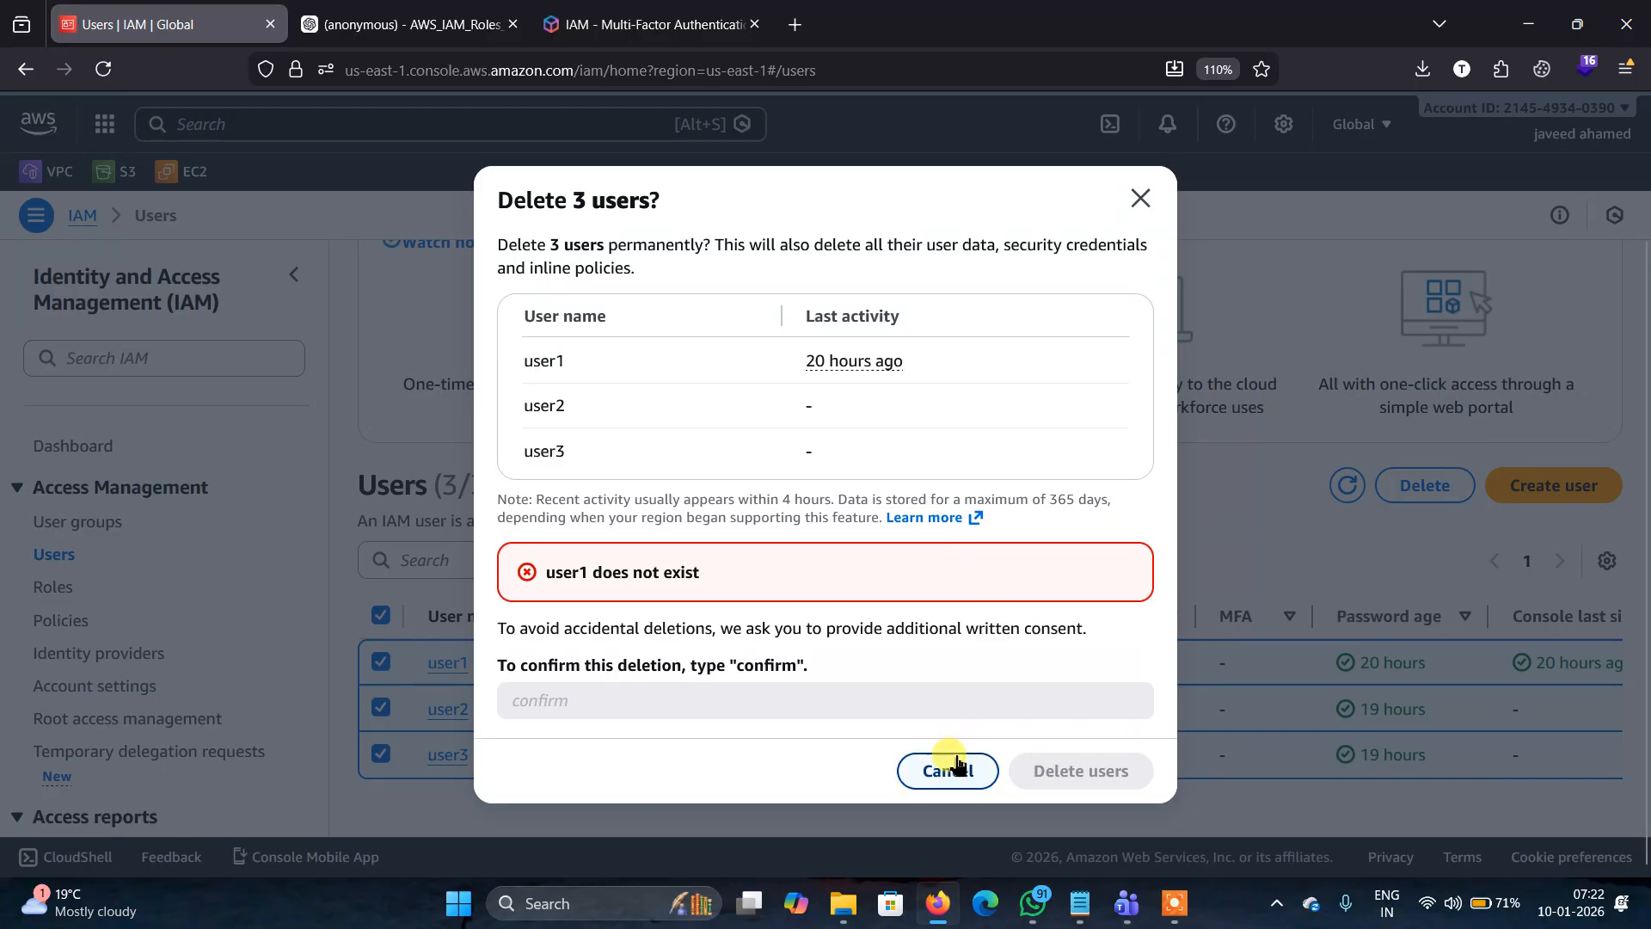
{"action": "left_click", "coordinate": [946, 768]}
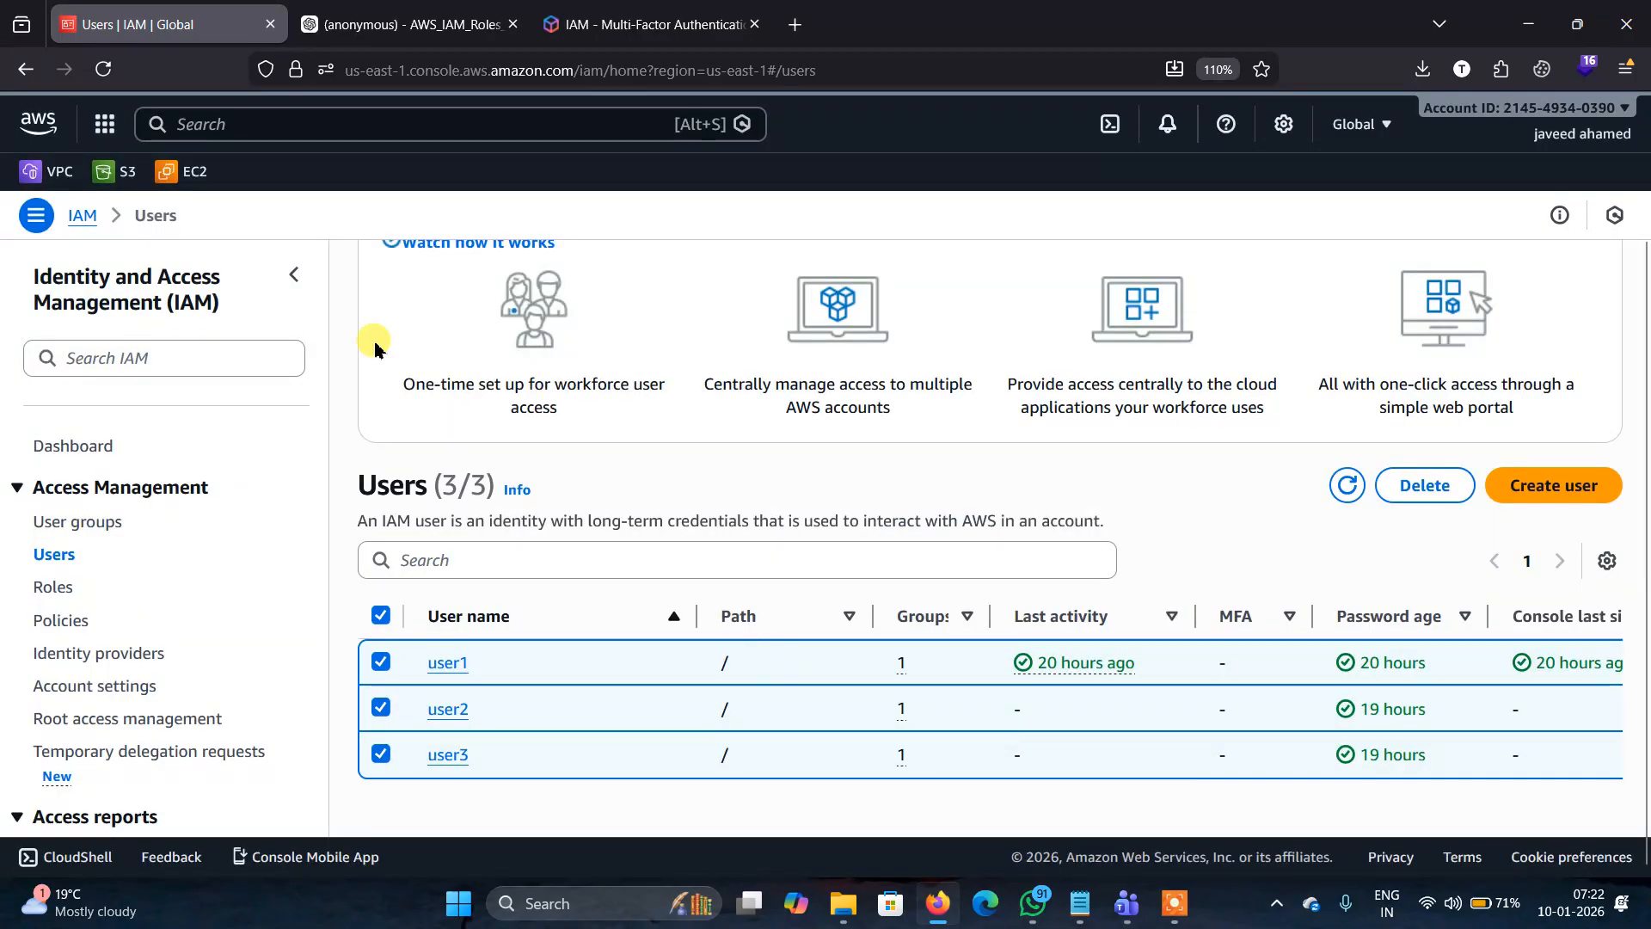
{"action": "left_click", "coordinate": [104, 70]}
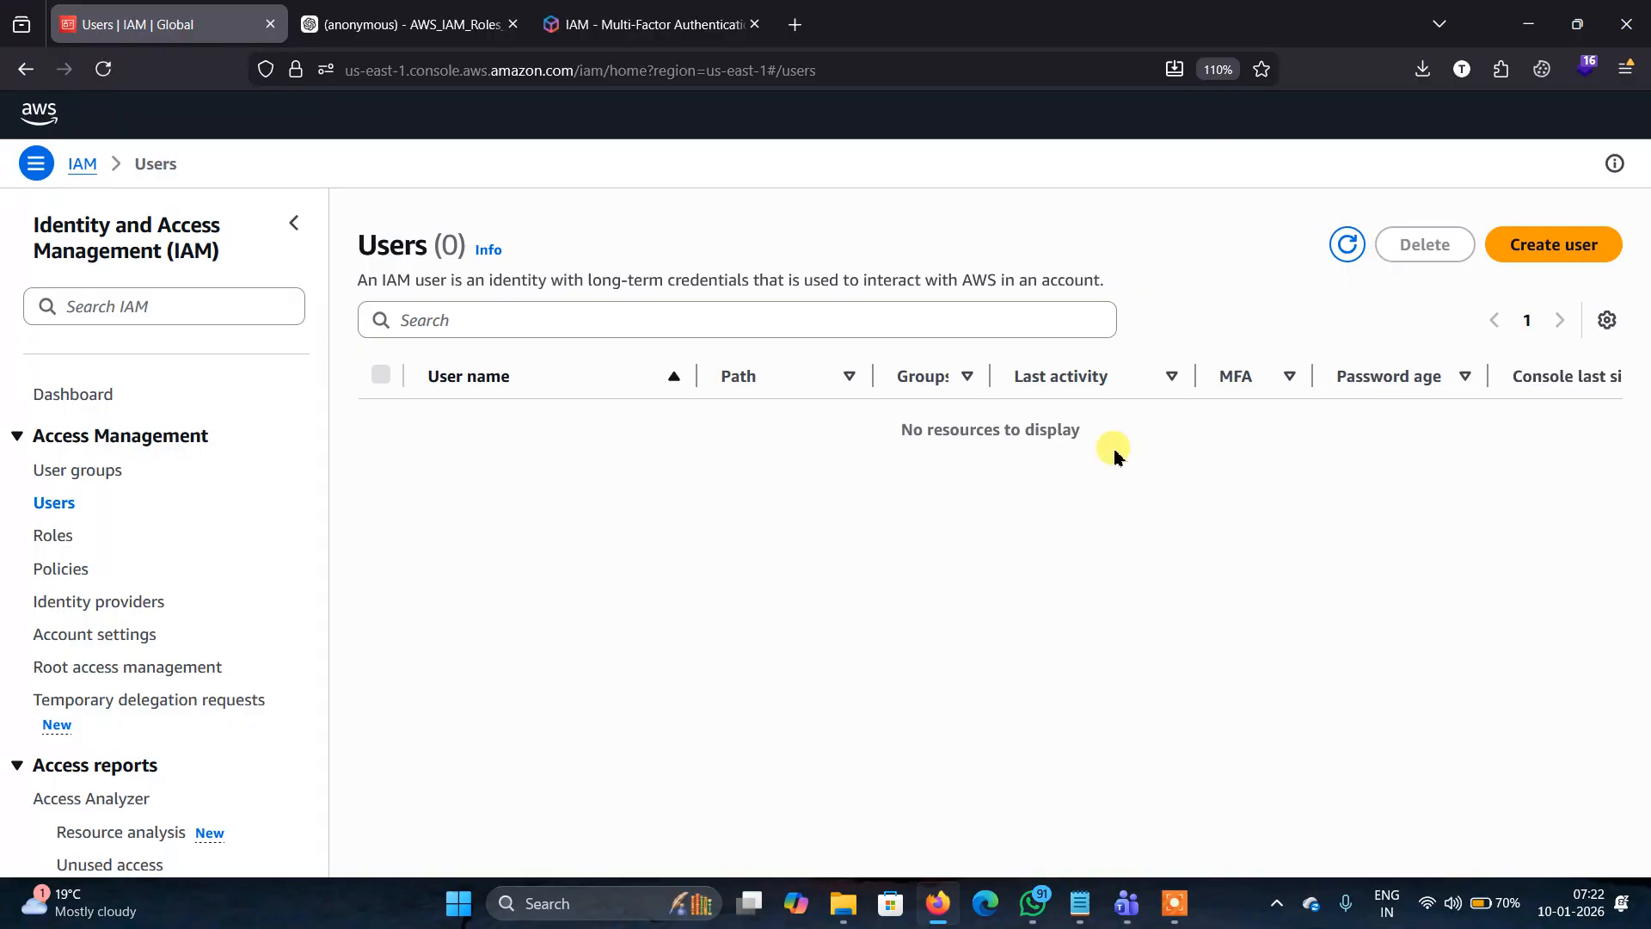
{"action": "left_click", "coordinate": [1525, 258]}
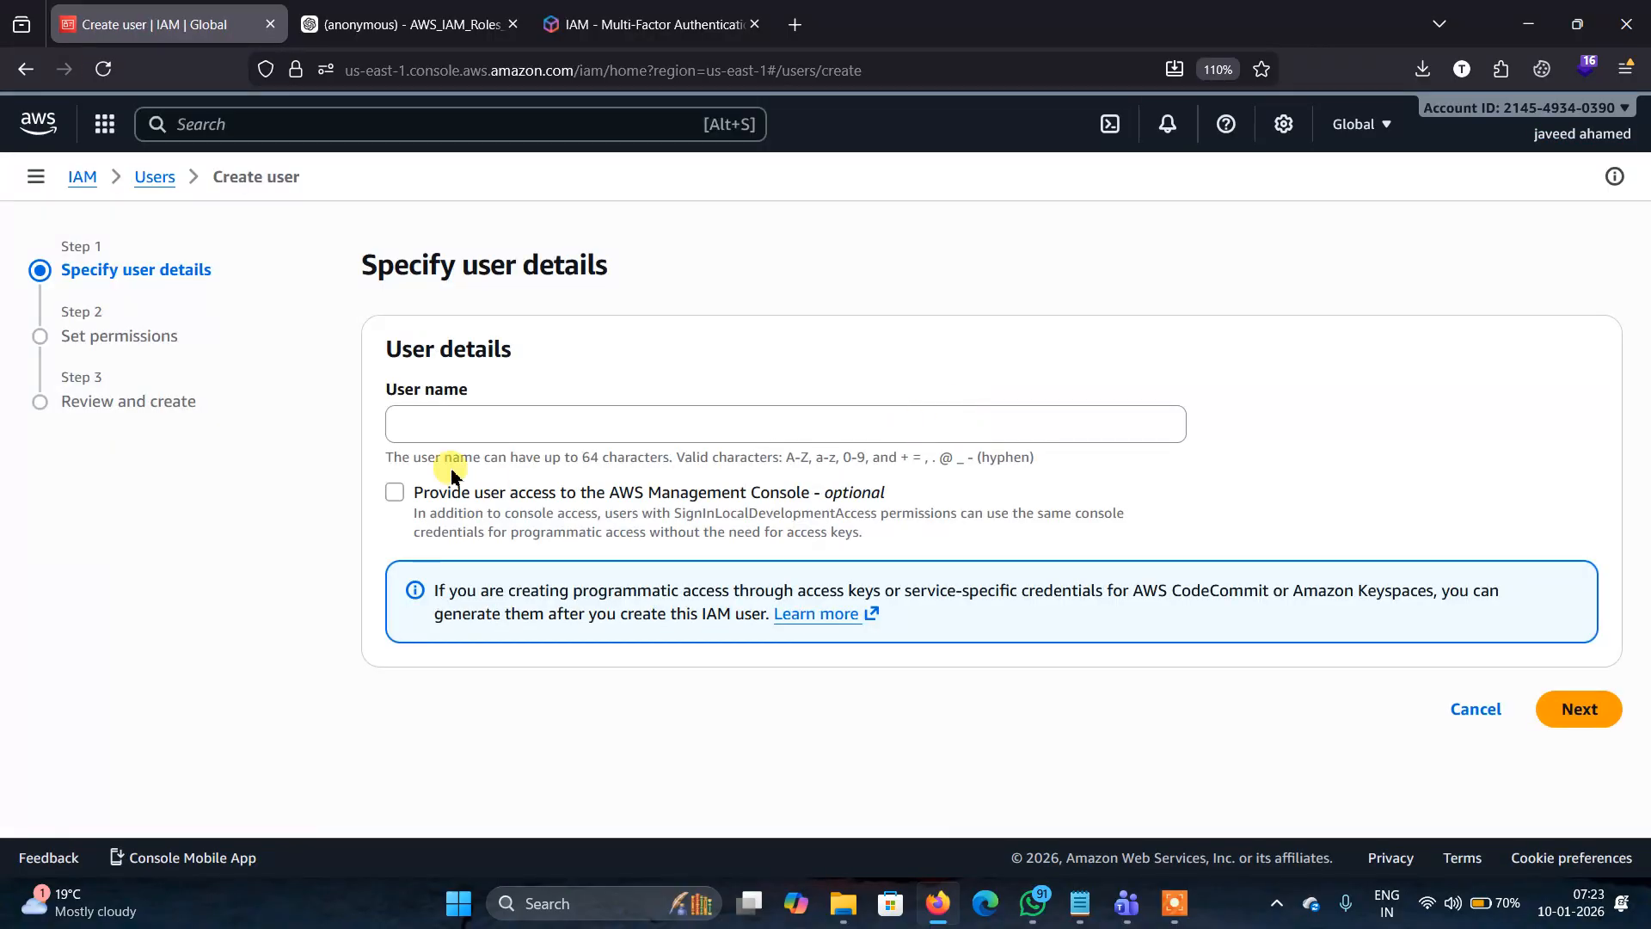
- Enter a user name with console access as an IAM user, autogenerated password, no forced reset
{"action": "left_click", "coordinate": [436, 462]}
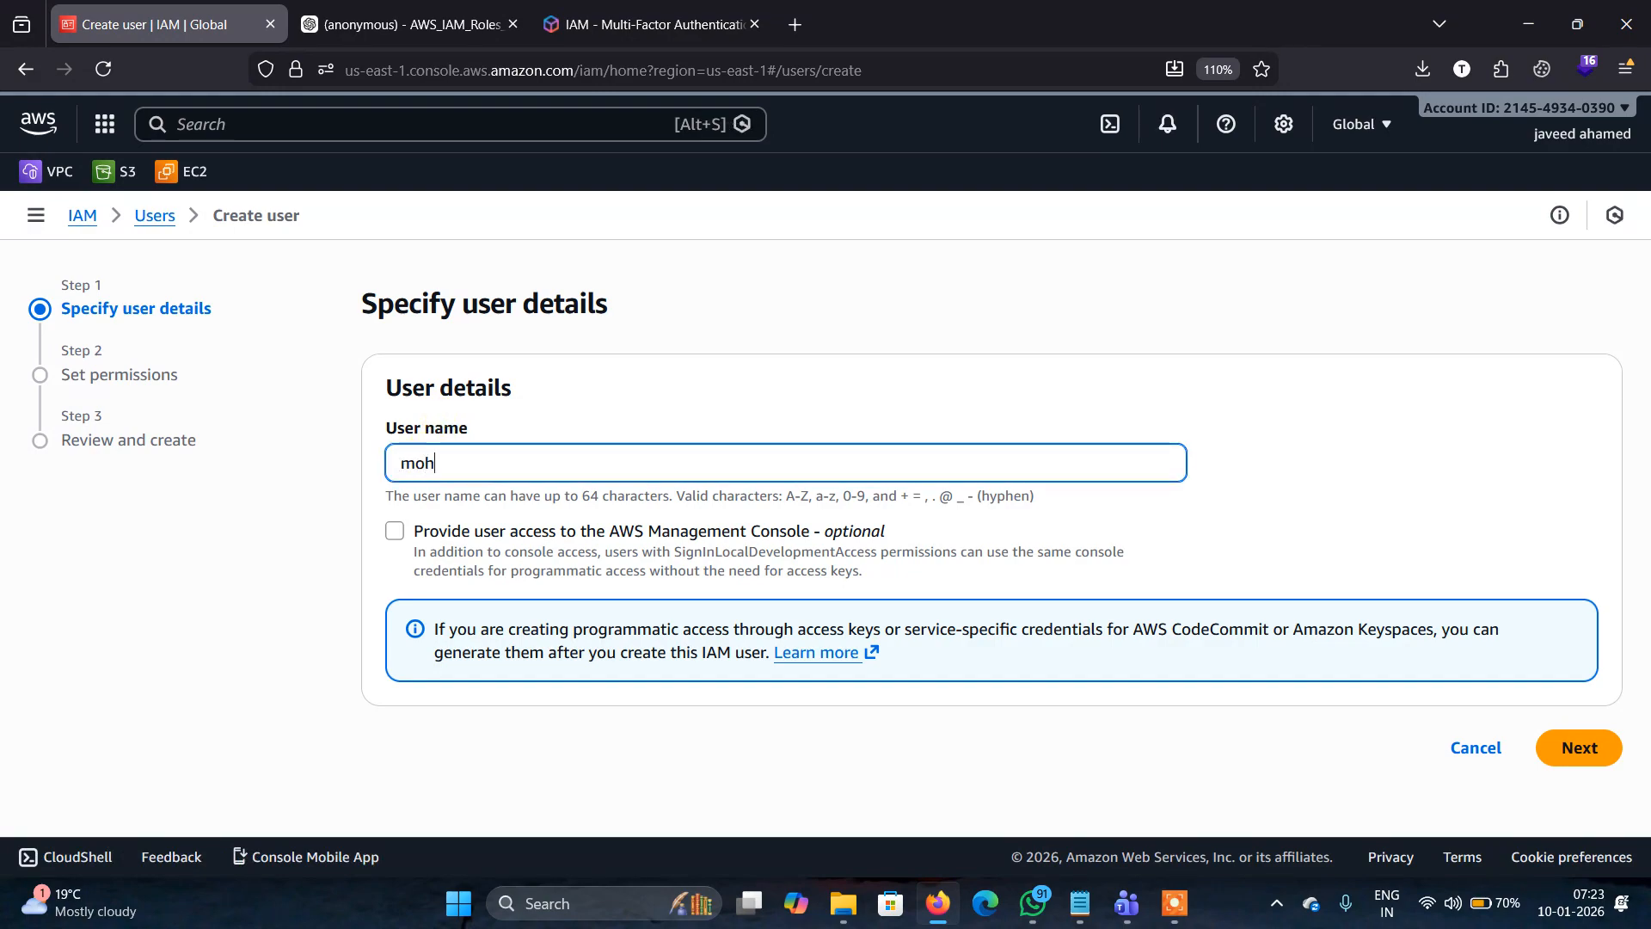
{"action": "type", "text": "mohisin"}
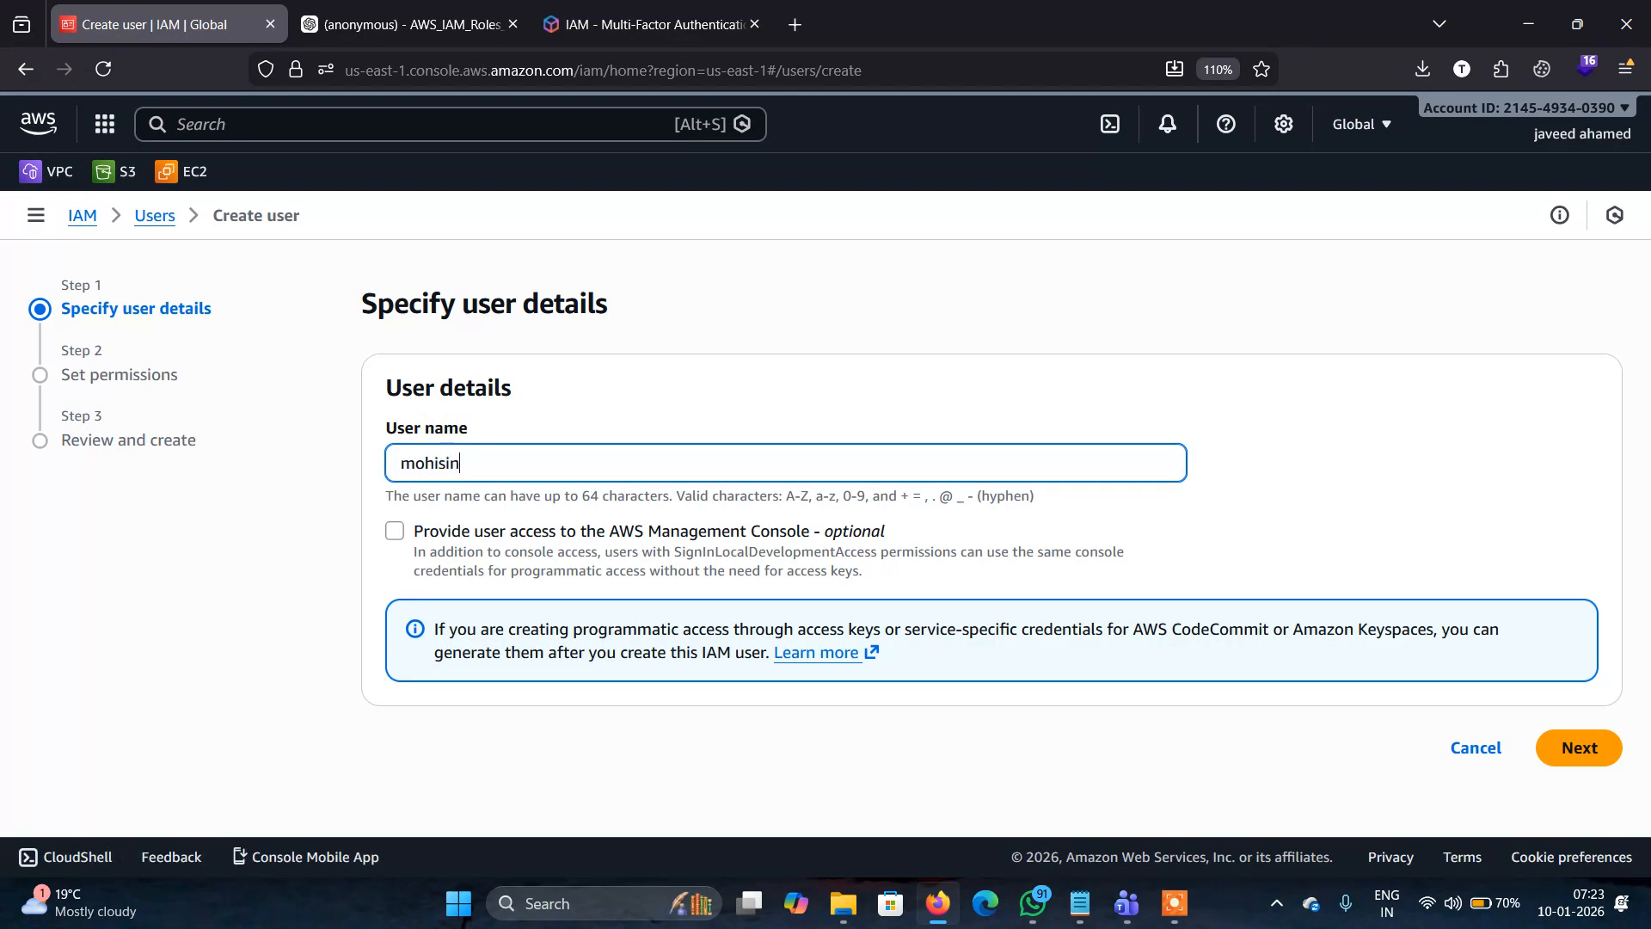
{"action": "left_click", "coordinate": [395, 530]}
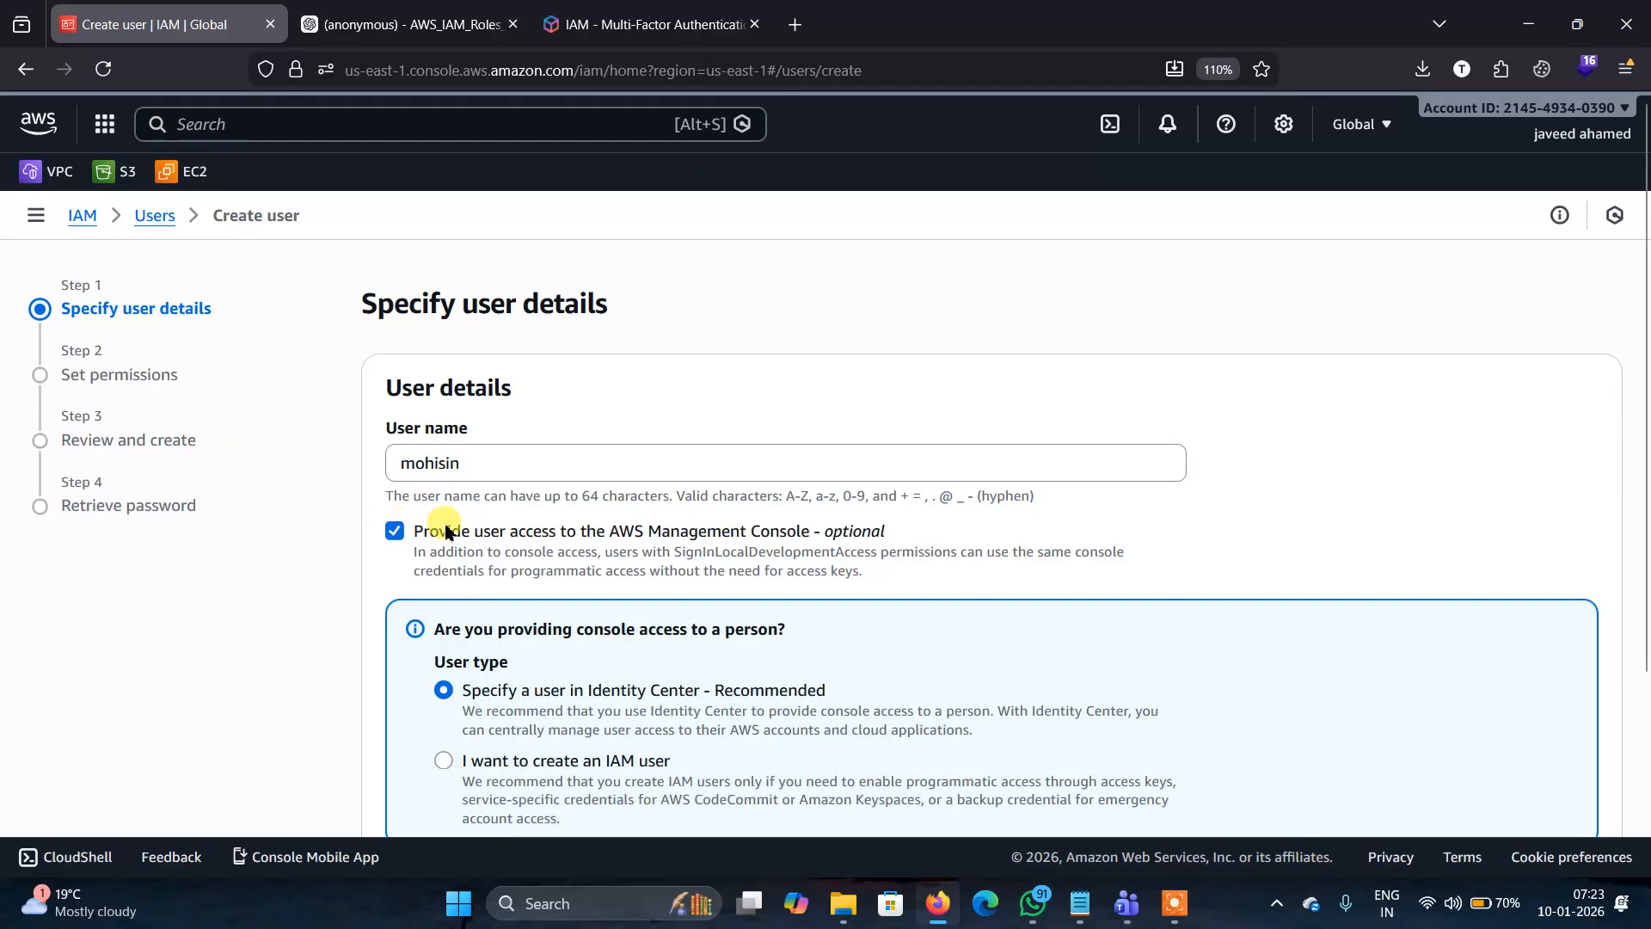
{"action": "scroll", "coordinate": [698, 593], "scroll_direction": "down", "scroll_amount": 3}
{"action": "scroll", "coordinate": [699, 593], "scroll_direction": "down", "scroll_amount": 1}
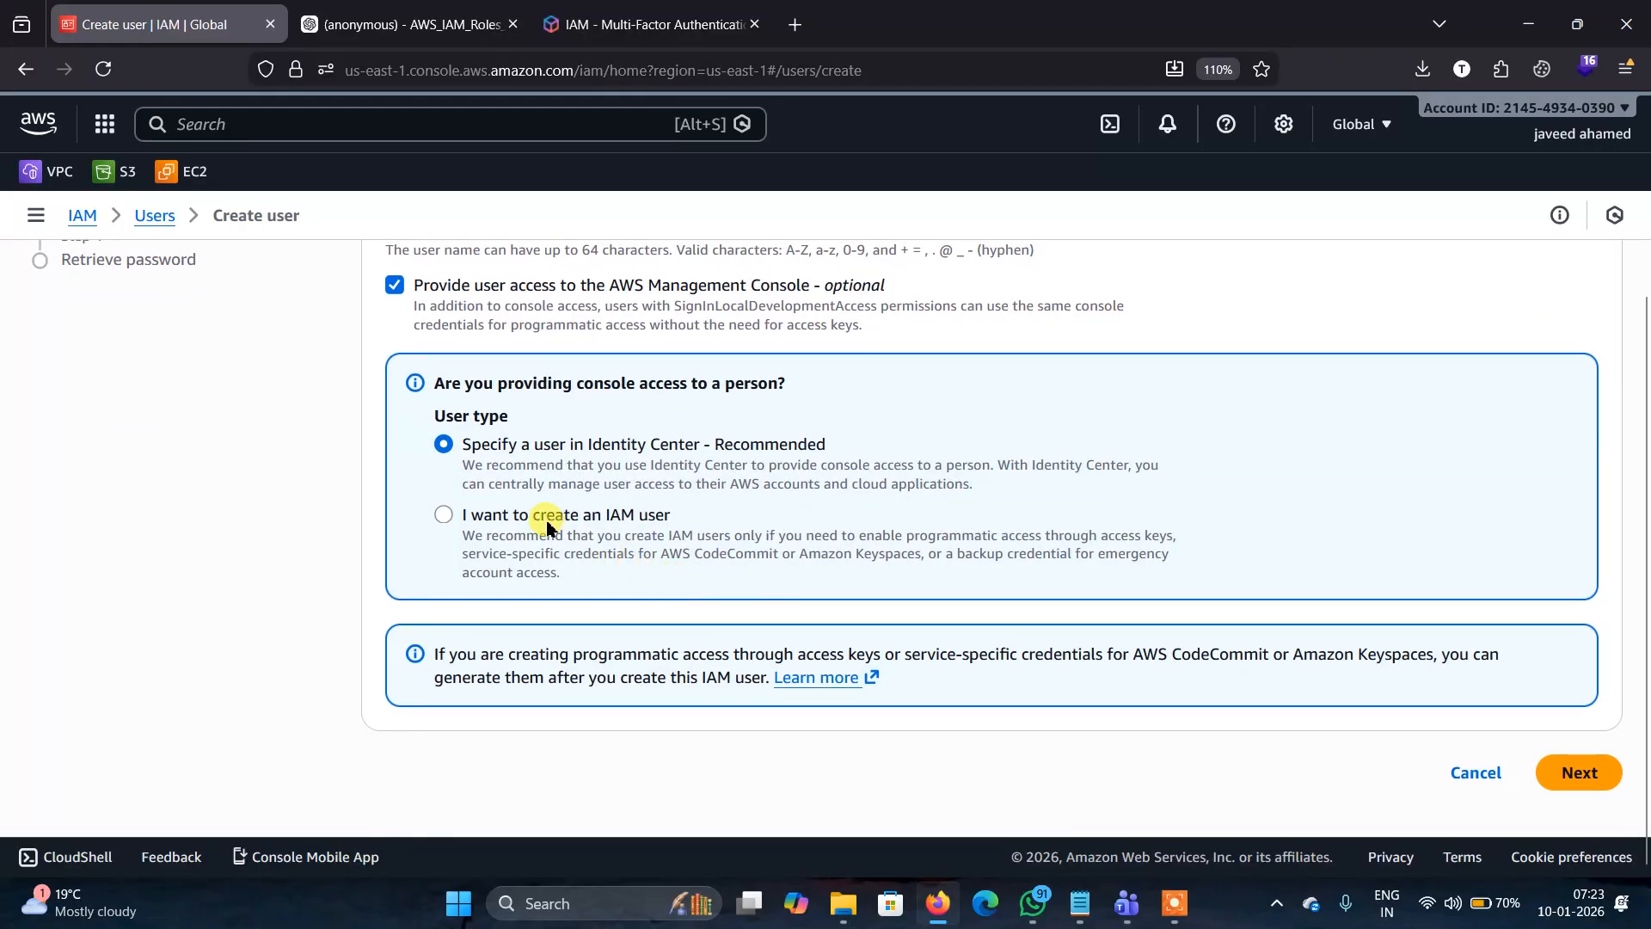
{"action": "left_click", "coordinate": [542, 516]}
{"action": "scroll", "coordinate": [542, 523], "scroll_direction": "down", "scroll_amount": 4}
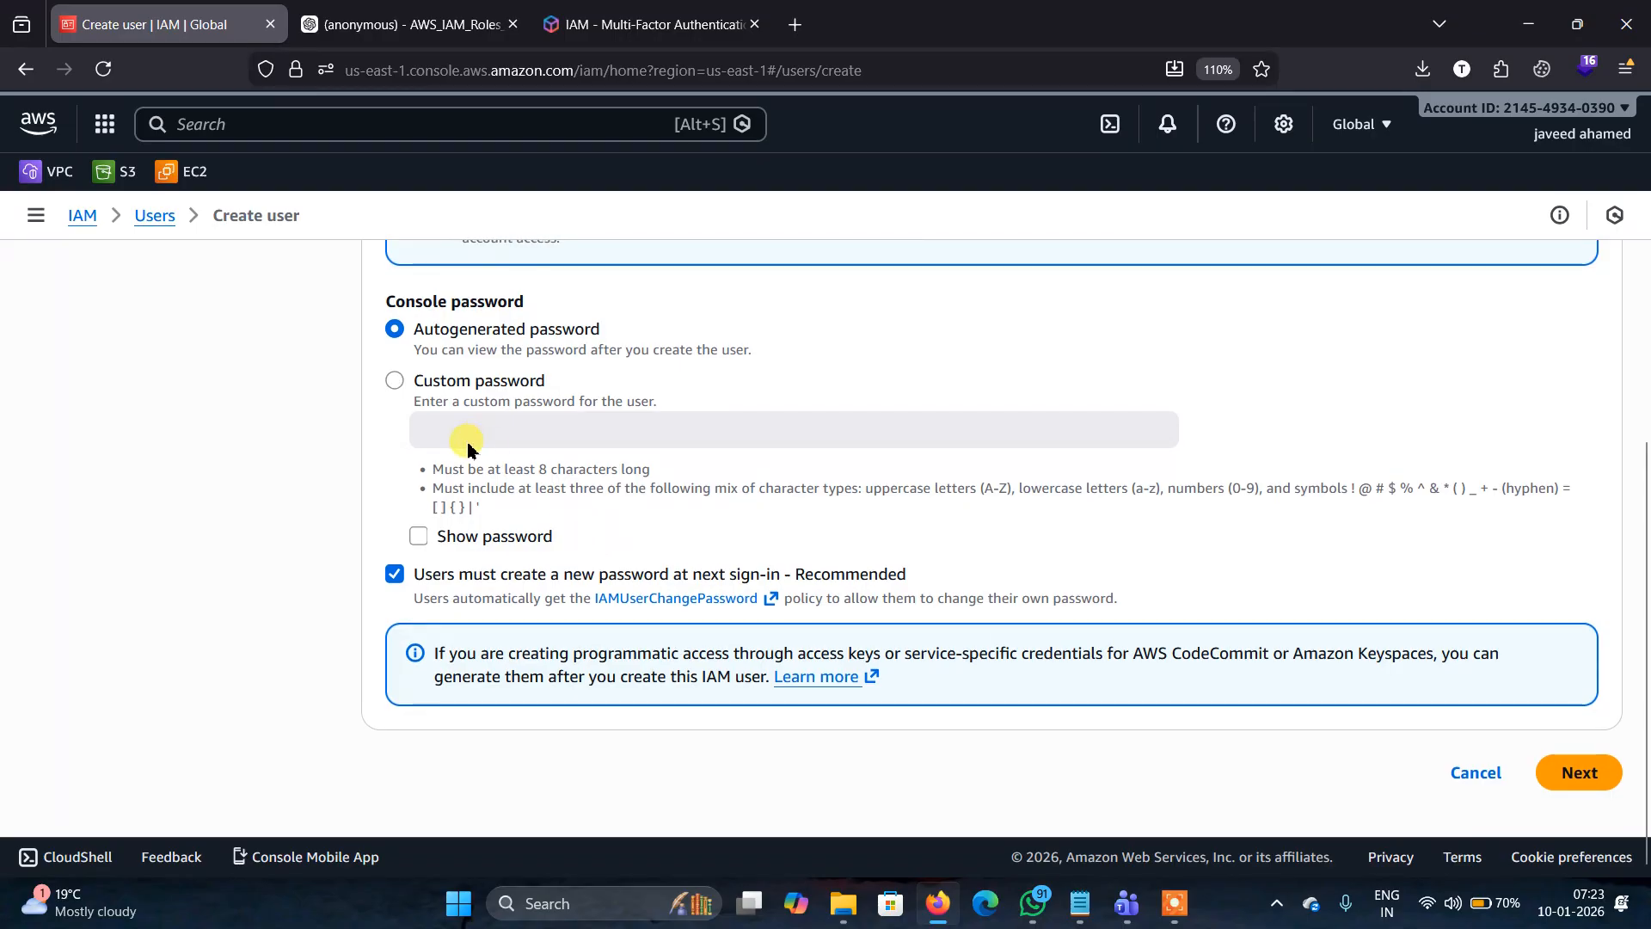
{"action": "left_click", "coordinate": [421, 381]}
{"action": "left_click", "coordinate": [395, 574]}
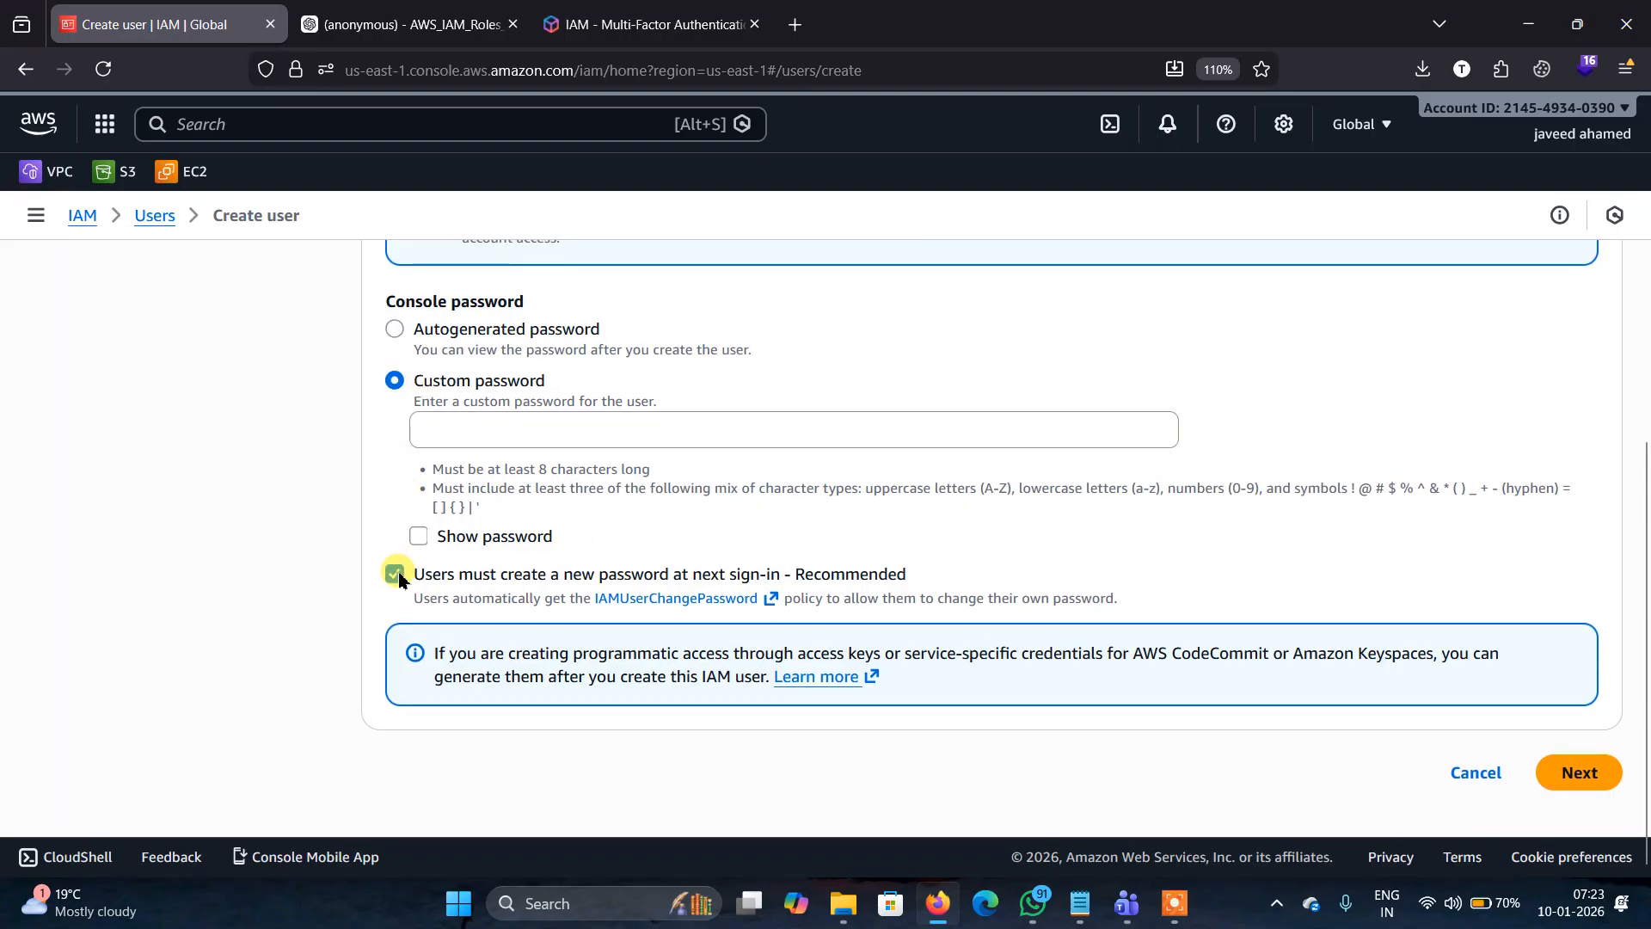
{"action": "left_click", "coordinate": [395, 328]}
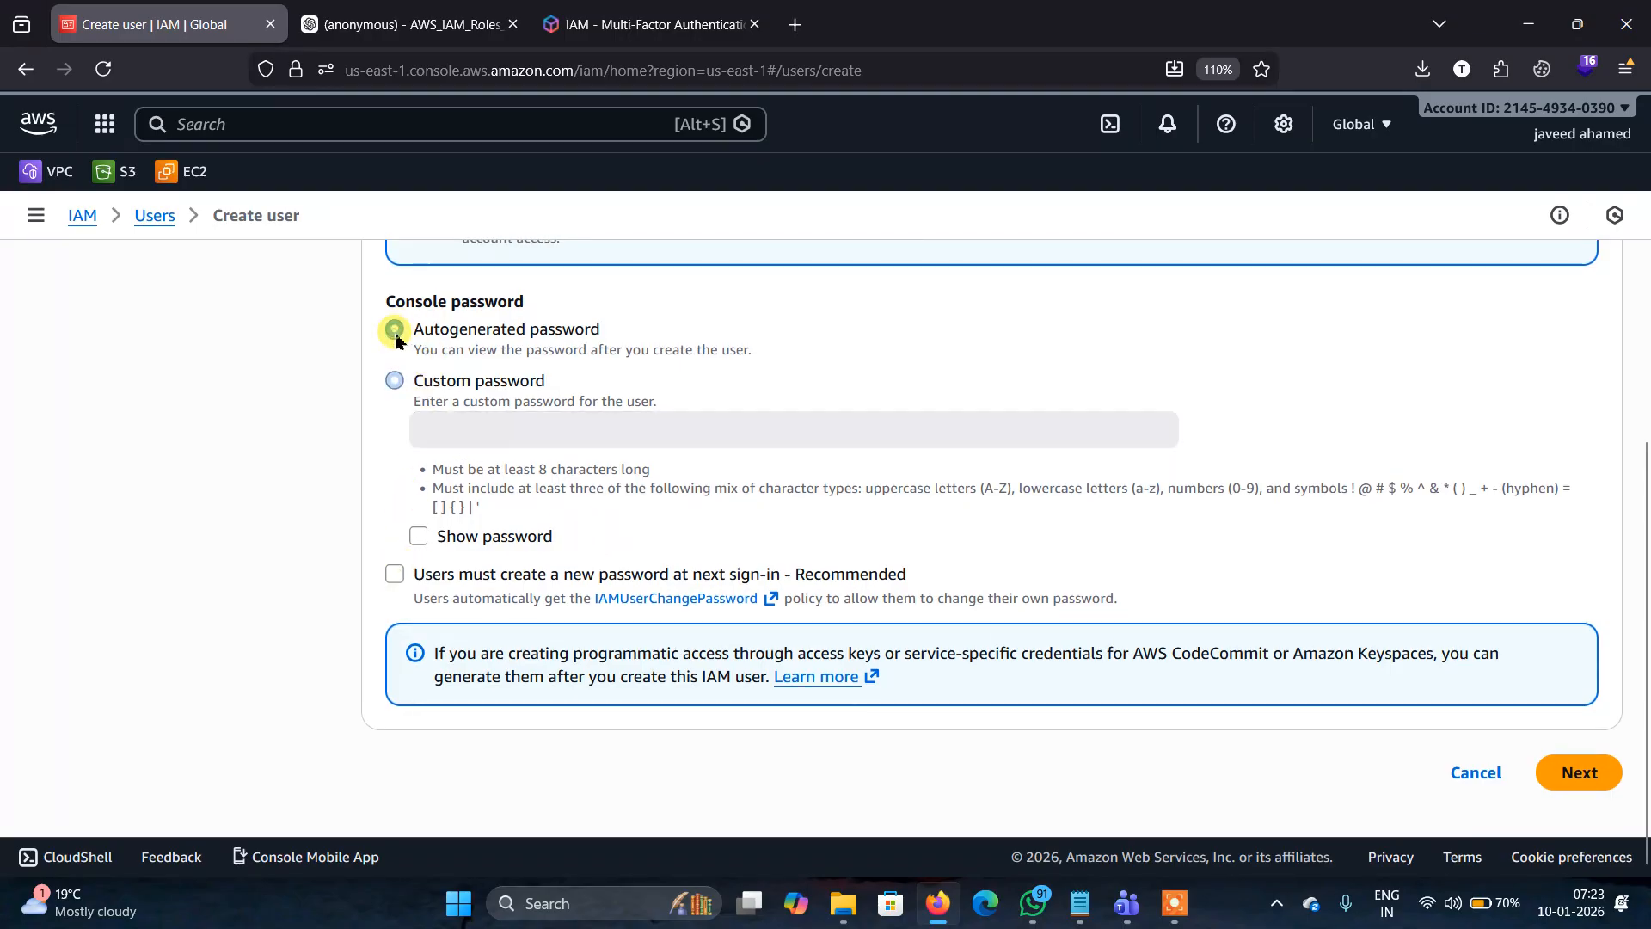
- Advance through permissions and review and create the user, which fails as the name exists
{"action": "left_click", "coordinate": [1574, 775]}
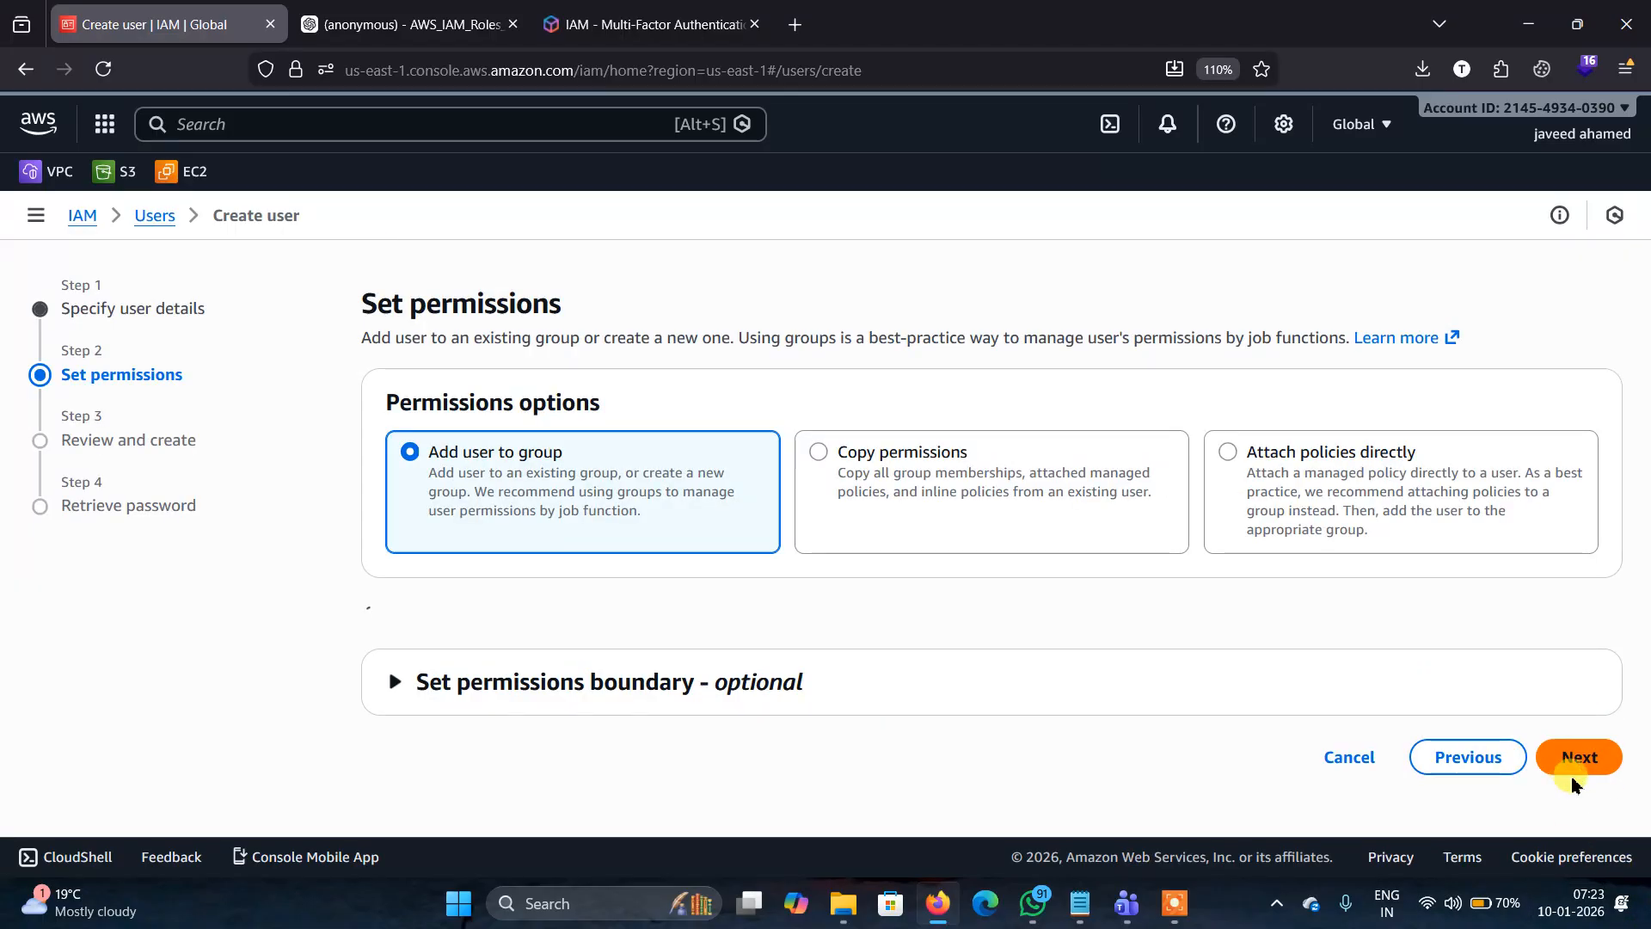
{"action": "scroll", "coordinate": [1574, 783], "scroll_direction": "down", "scroll_amount": 2}
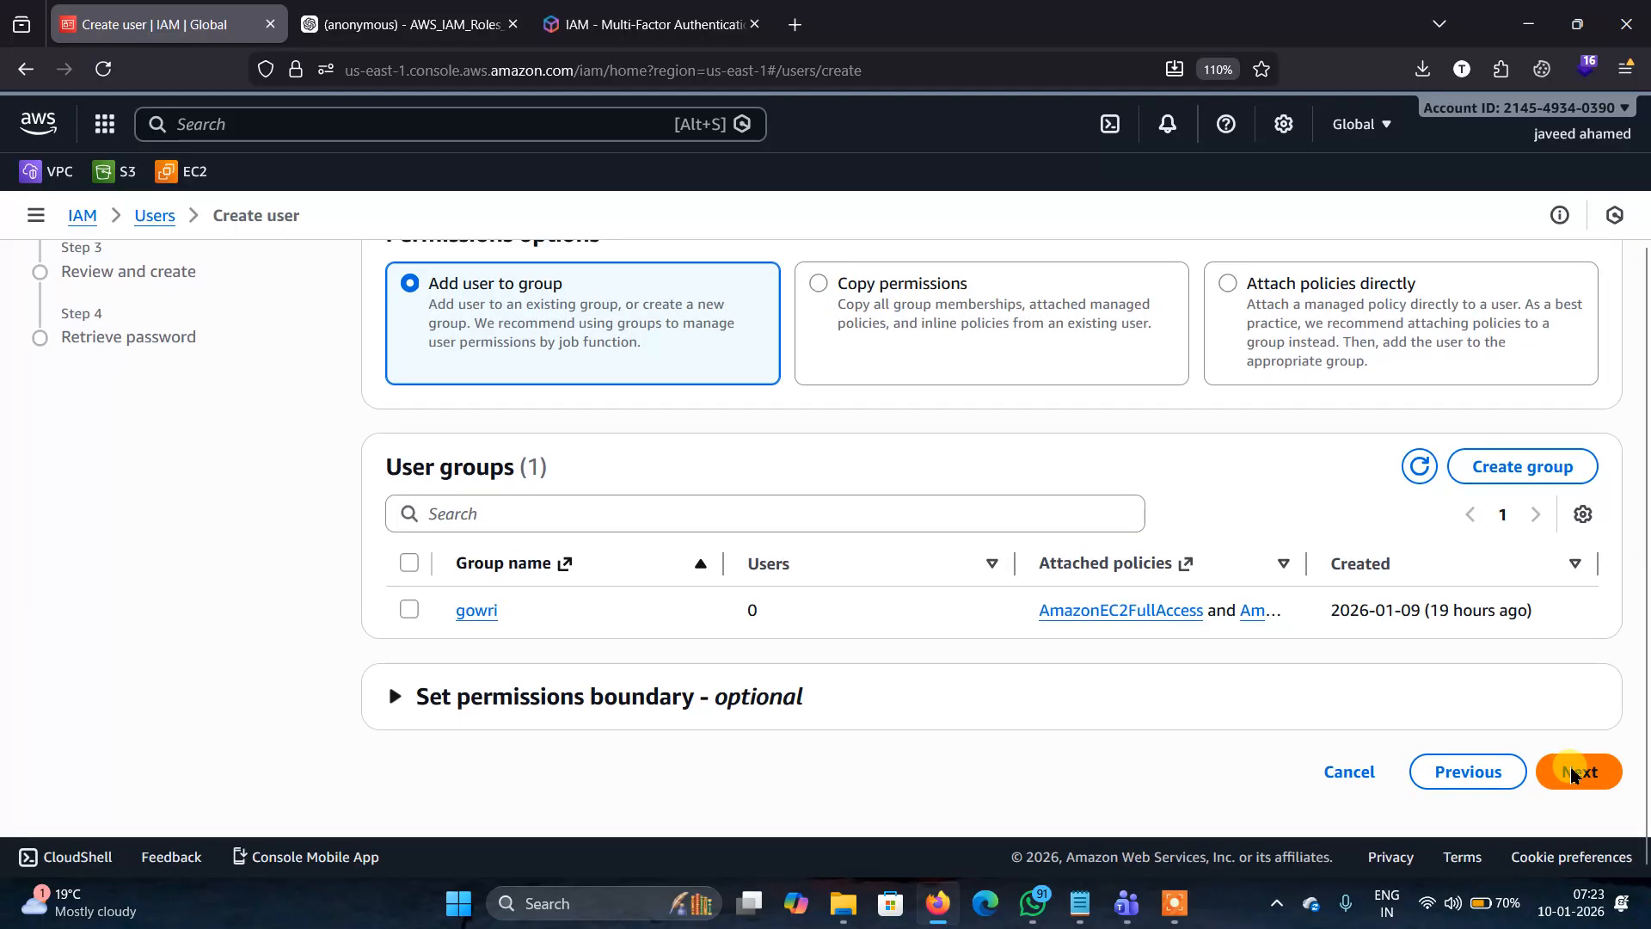
{"action": "left_click", "coordinate": [1574, 774]}
{"action": "scroll", "coordinate": [1574, 774], "scroll_direction": "down", "scroll_amount": 5}
{"action": "left_click", "coordinate": [1574, 774]}
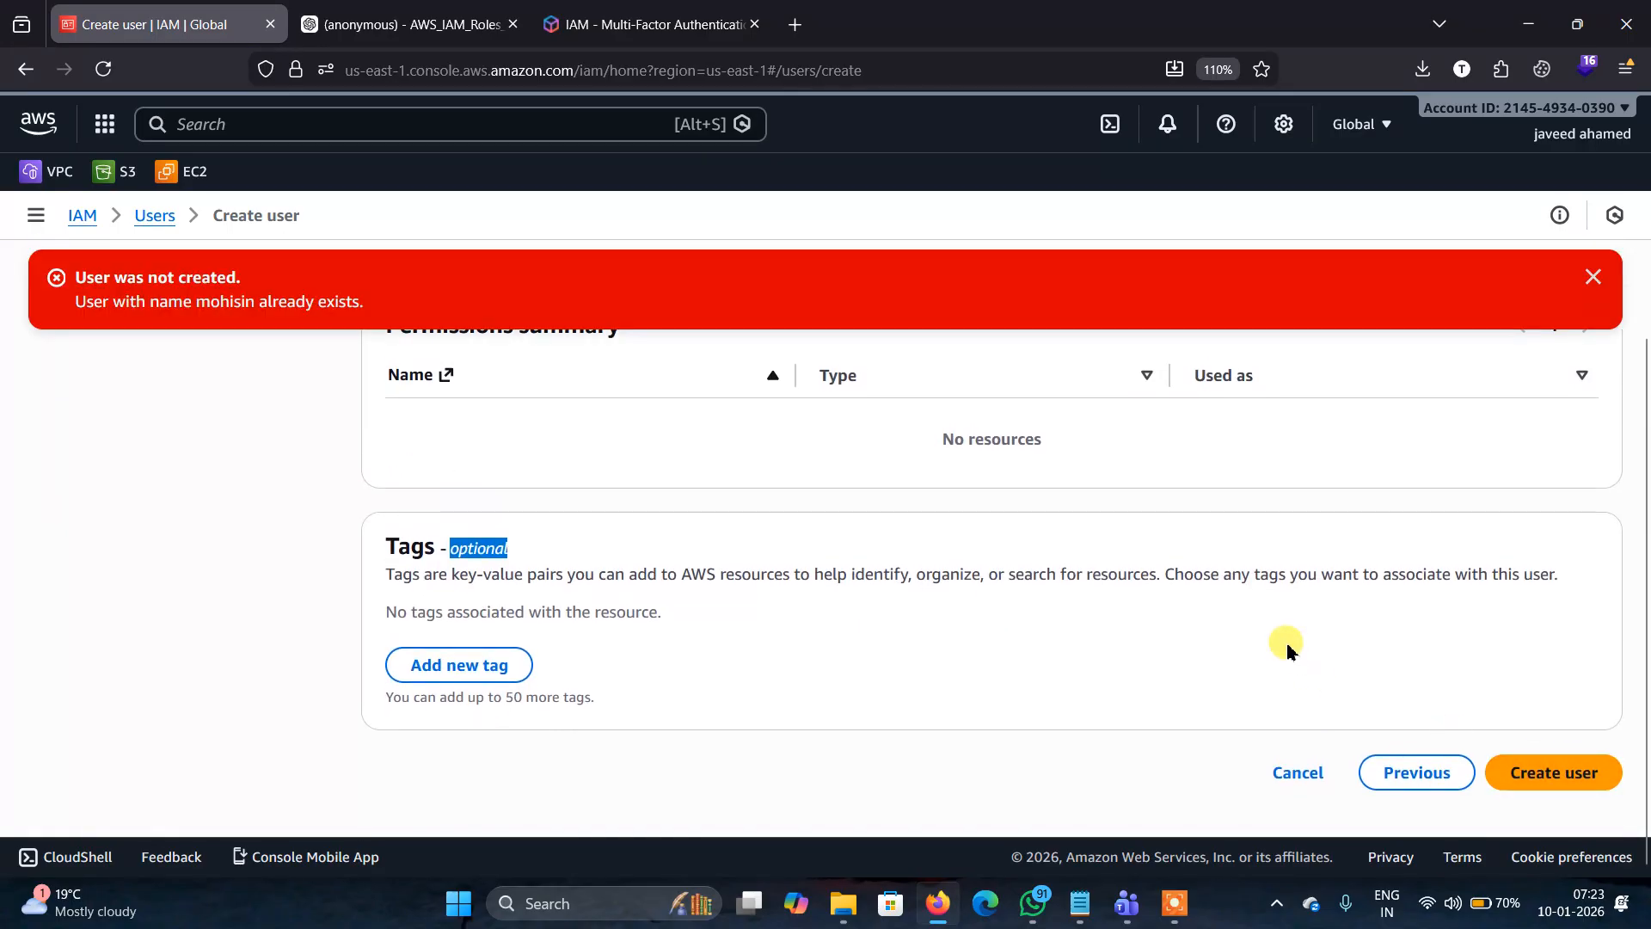
{"action": "scroll", "coordinate": [1286, 646], "scroll_direction": "up", "scroll_amount": 4}
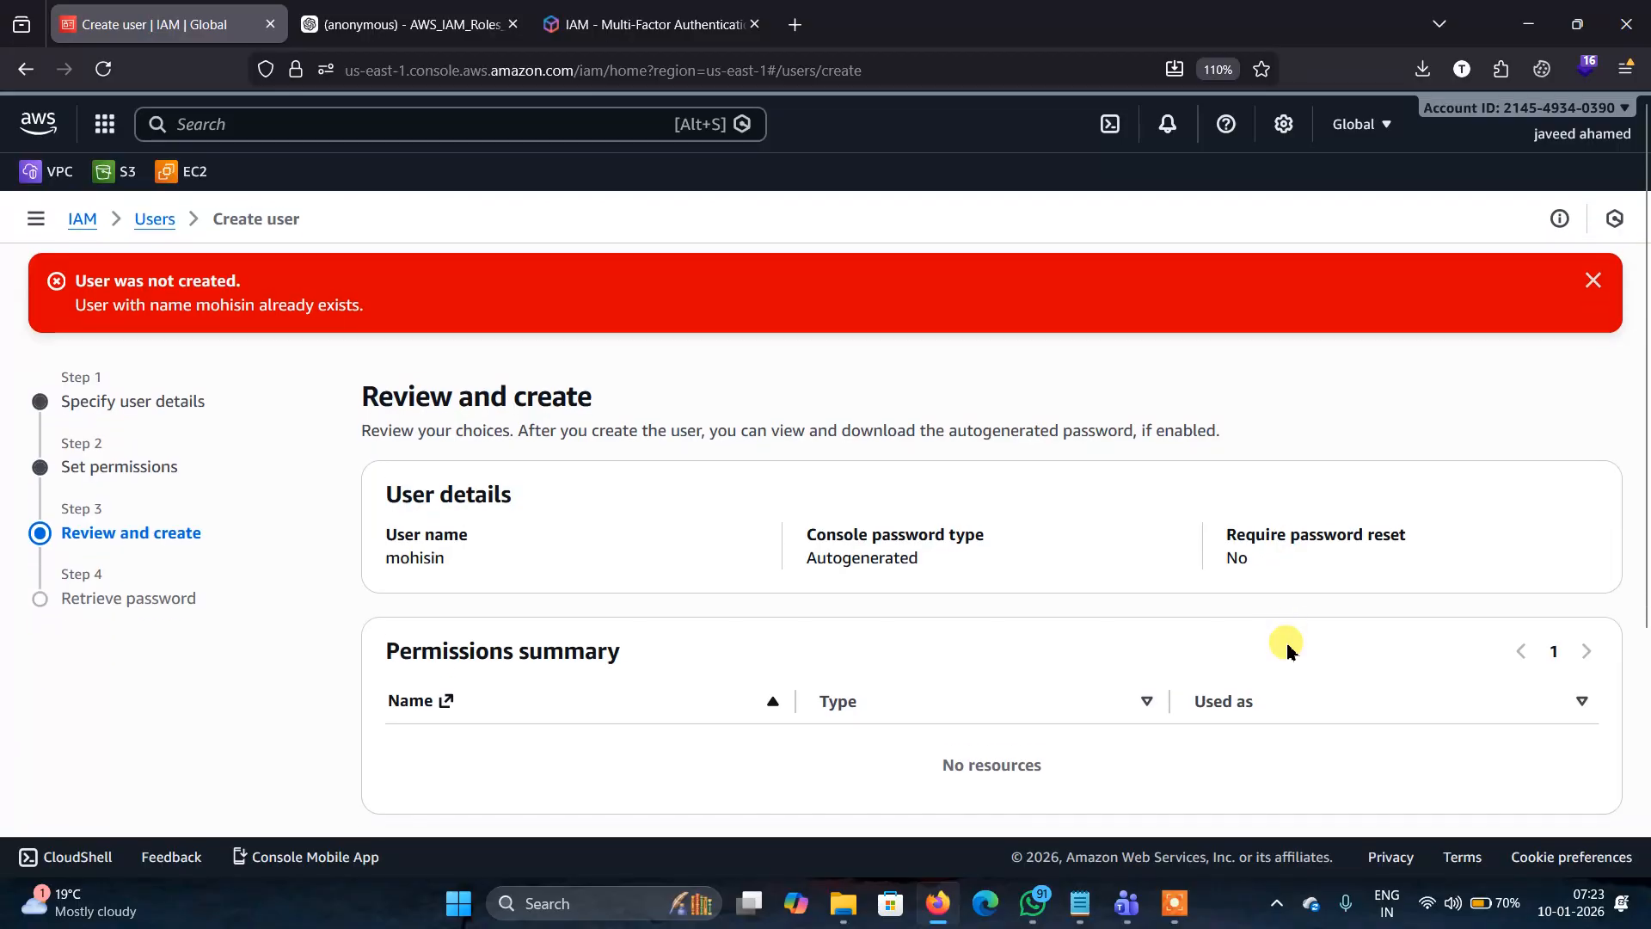
{"action": "scroll", "coordinate": [1286, 647], "scroll_direction": "down", "scroll_amount": 4}
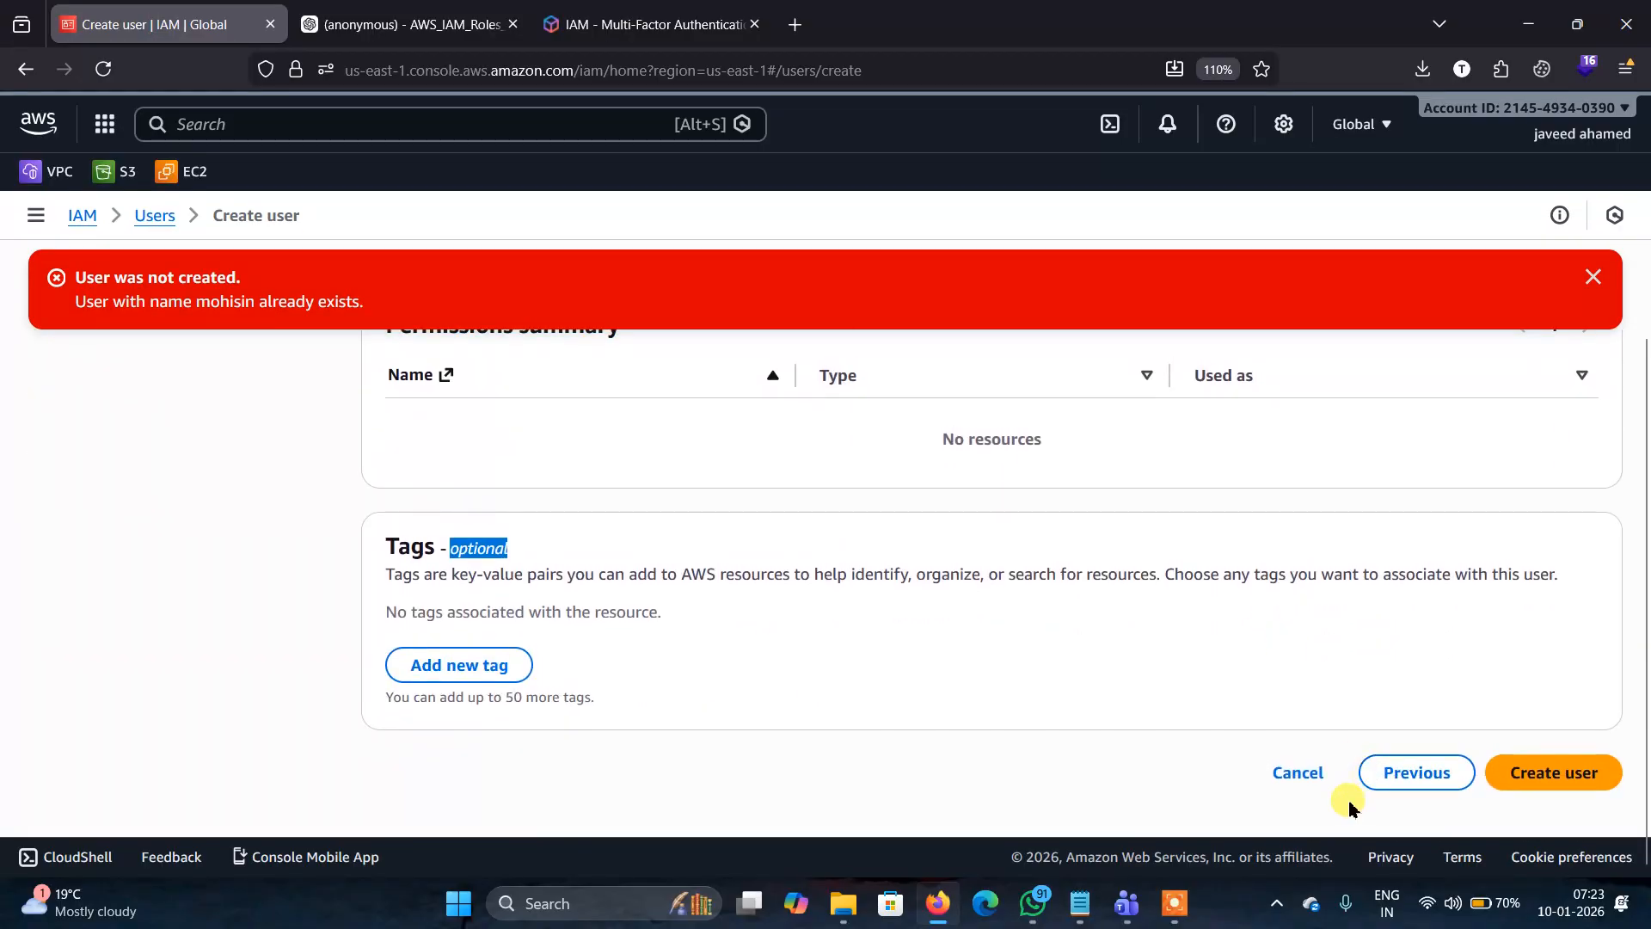
- Go back to user details, append '123' to the user name and dismiss the error
{"action": "left_click", "coordinate": [1396, 774]}
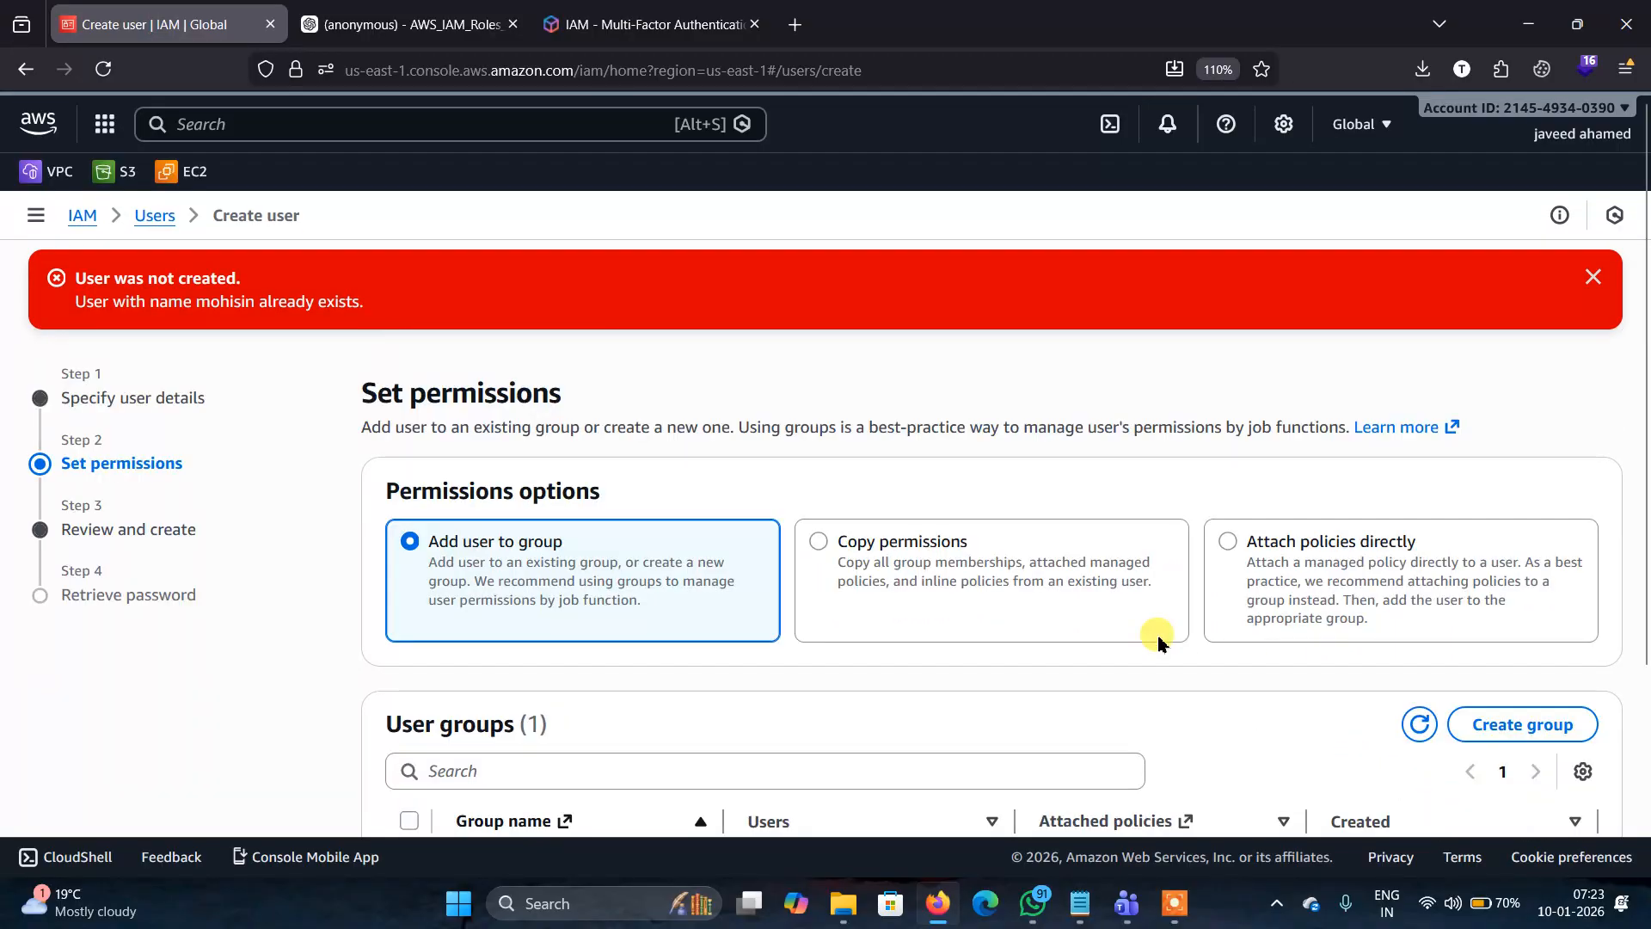
{"action": "scroll", "coordinate": [1172, 597], "scroll_direction": "down", "scroll_amount": 3}
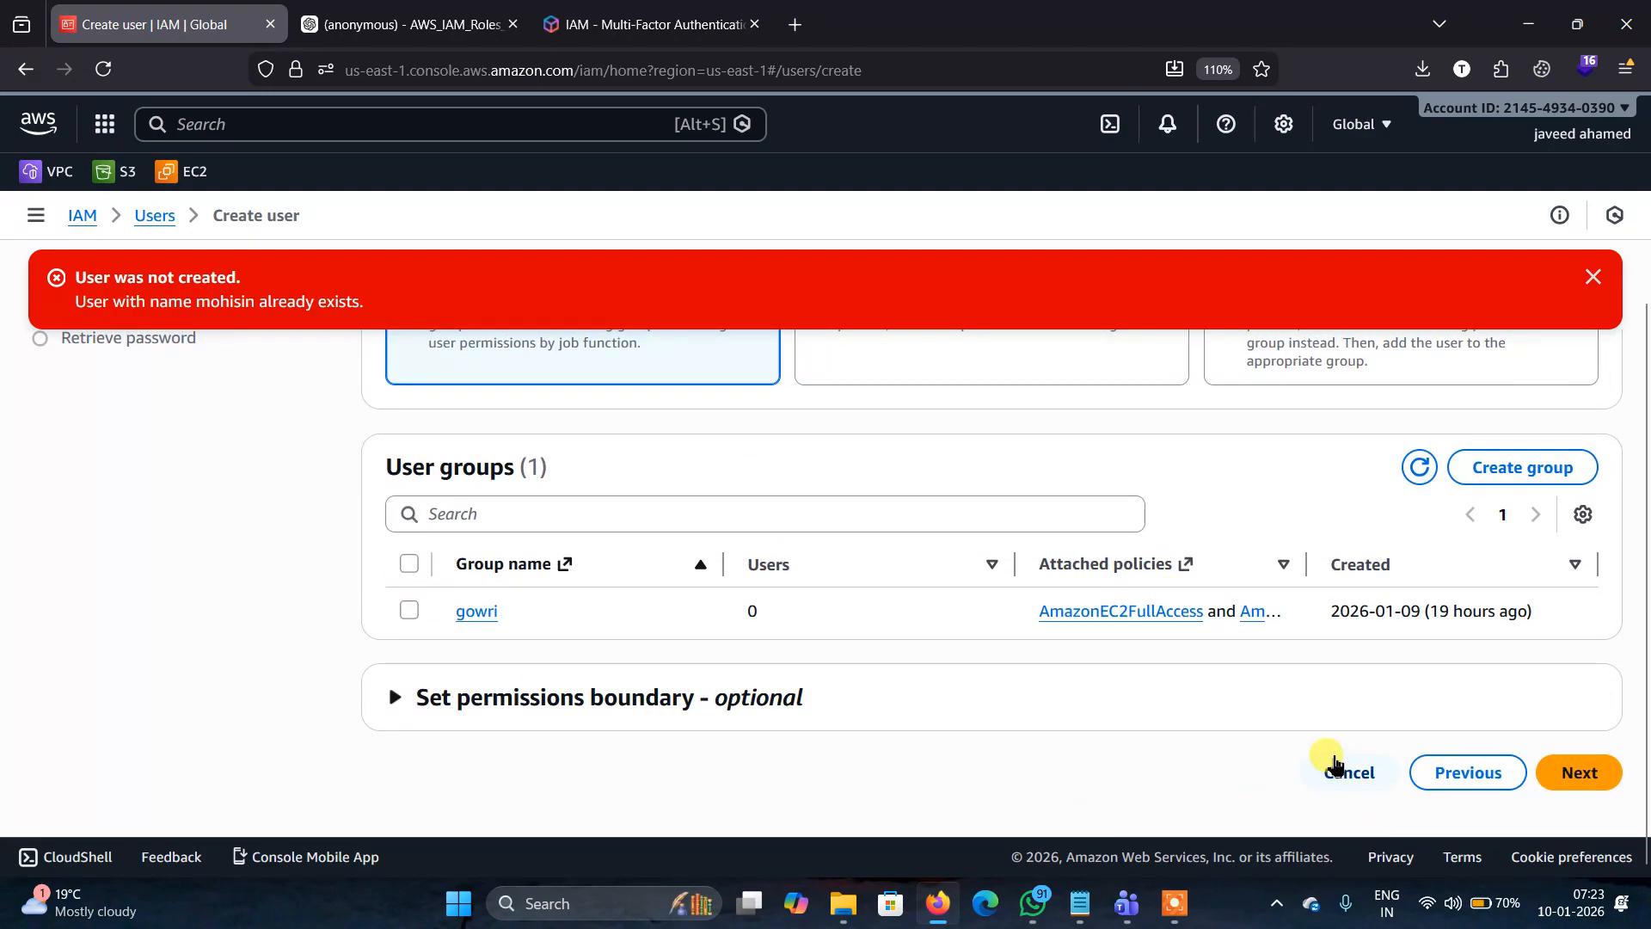
{"action": "left_click", "coordinate": [1419, 774]}
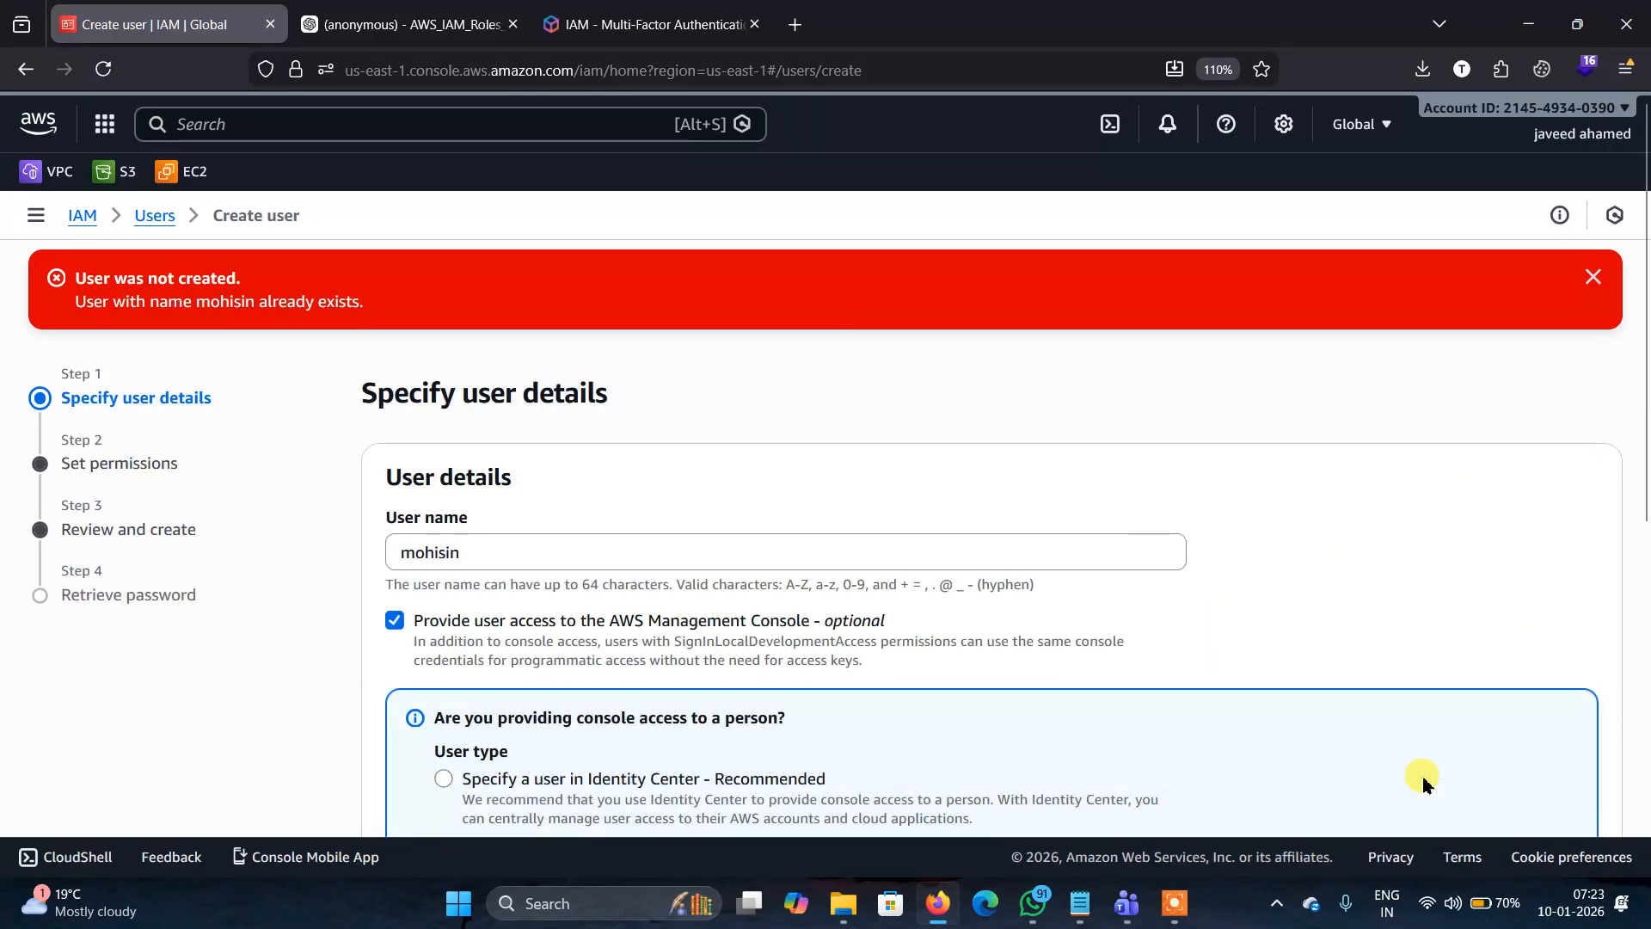
{"action": "scroll", "coordinate": [1147, 701], "scroll_direction": "up", "scroll_amount": 1}
{"action": "scroll", "coordinate": [1147, 701], "scroll_direction": "down", "scroll_amount": 2}
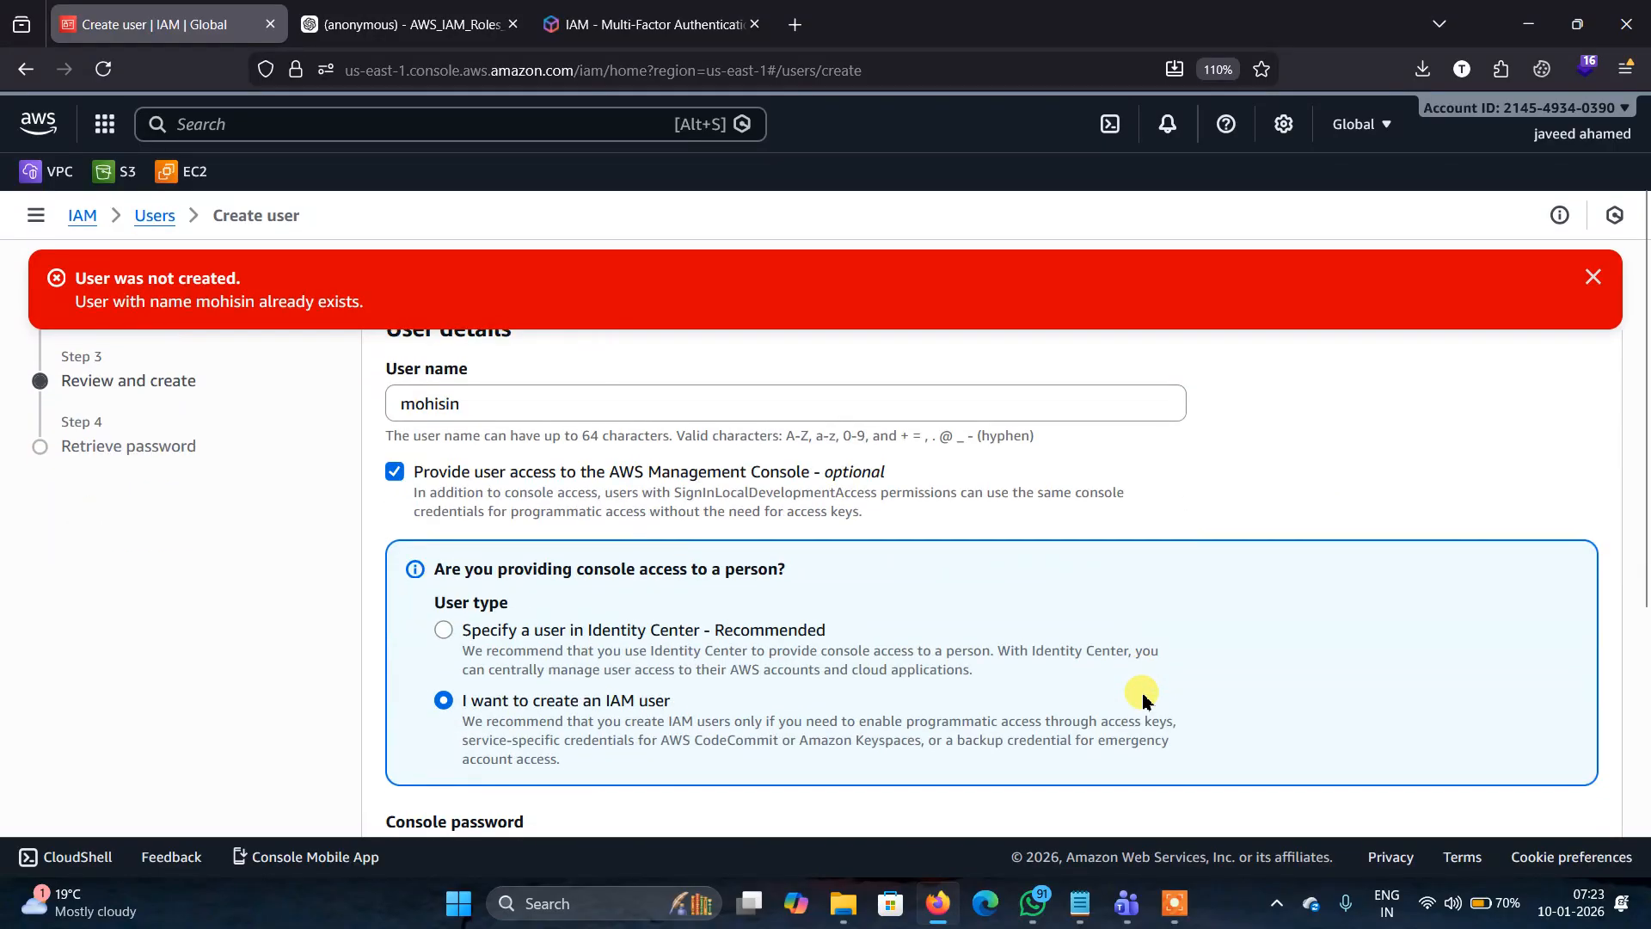
{"action": "scroll", "coordinate": [1146, 701], "scroll_direction": "up", "scroll_amount": 1}
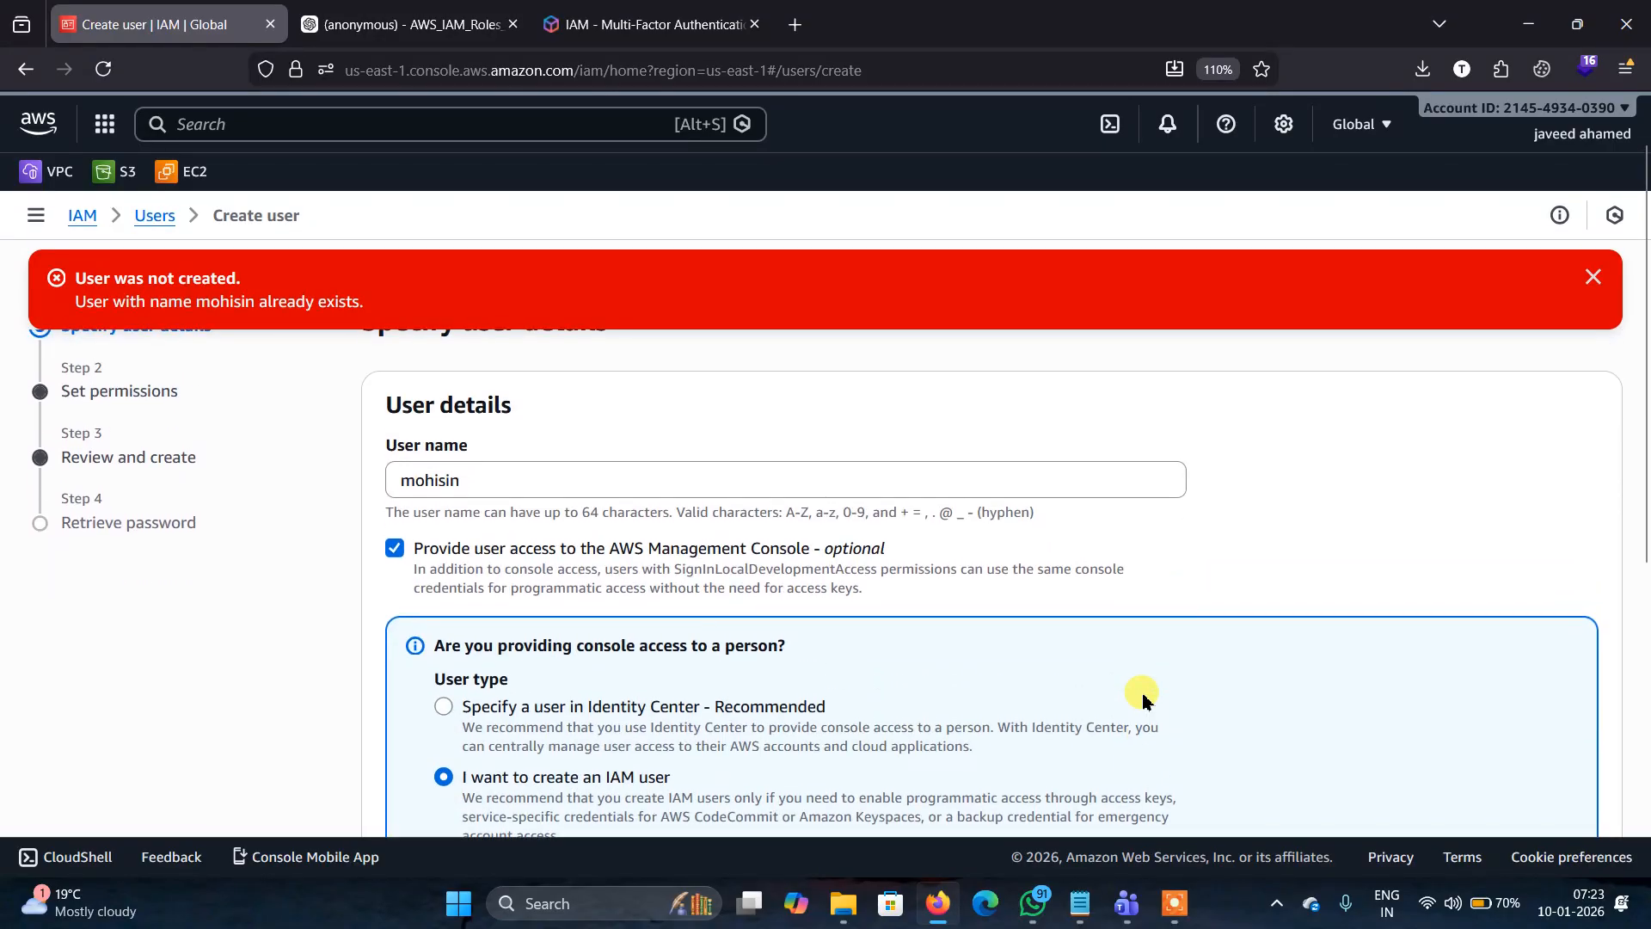
{"action": "left_click", "coordinate": [502, 485]}
{"action": "type", "text": "1"}
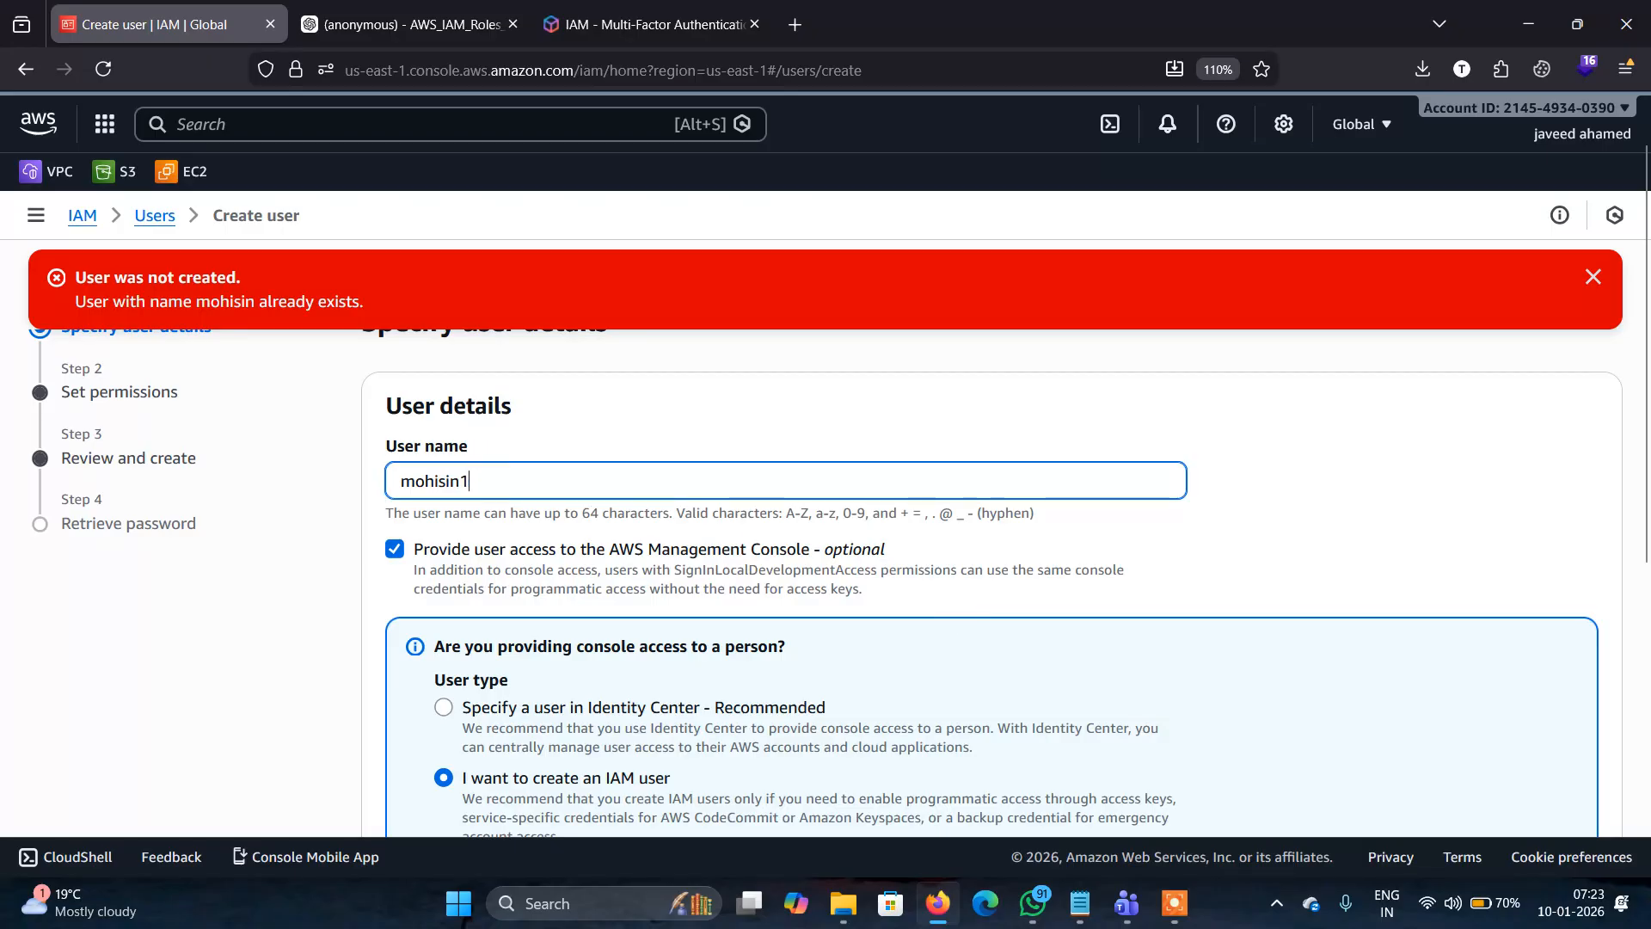
{"action": "type", "text": "23"}
{"action": "left_click", "coordinate": [1592, 277]}
{"action": "scroll", "coordinate": [1482, 395], "scroll_direction": "down", "scroll_amount": 2}
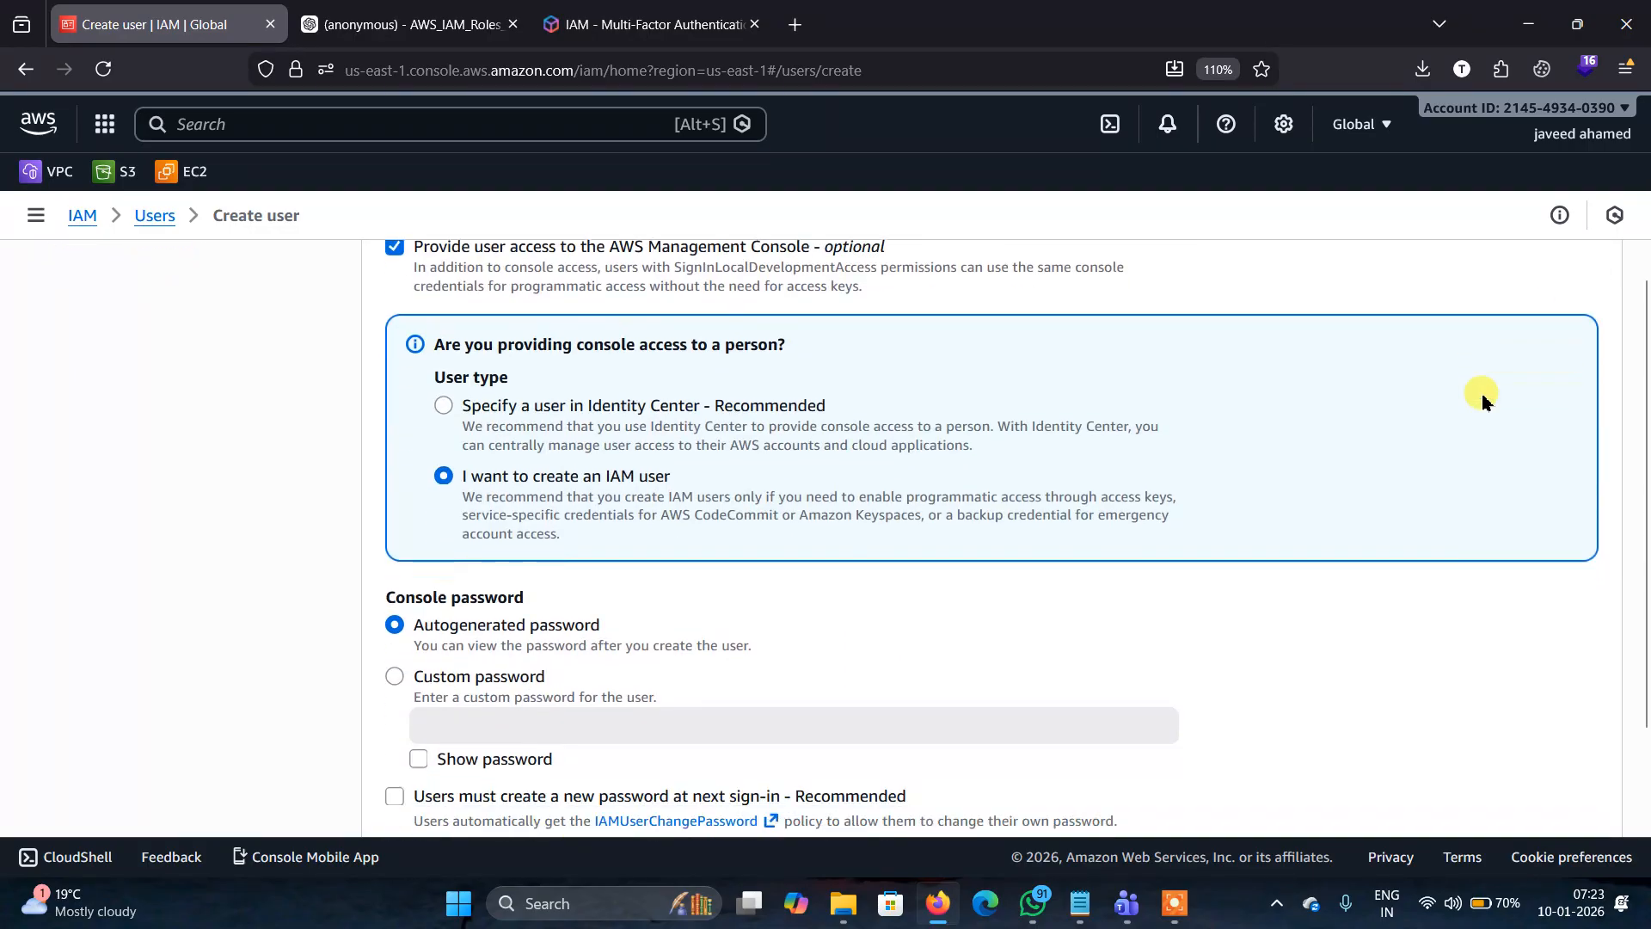
{"action": "scroll", "coordinate": [1483, 400], "scroll_direction": "up", "scroll_amount": 3}
{"action": "scroll", "coordinate": [1483, 400], "scroll_direction": "down", "scroll_amount": 5}
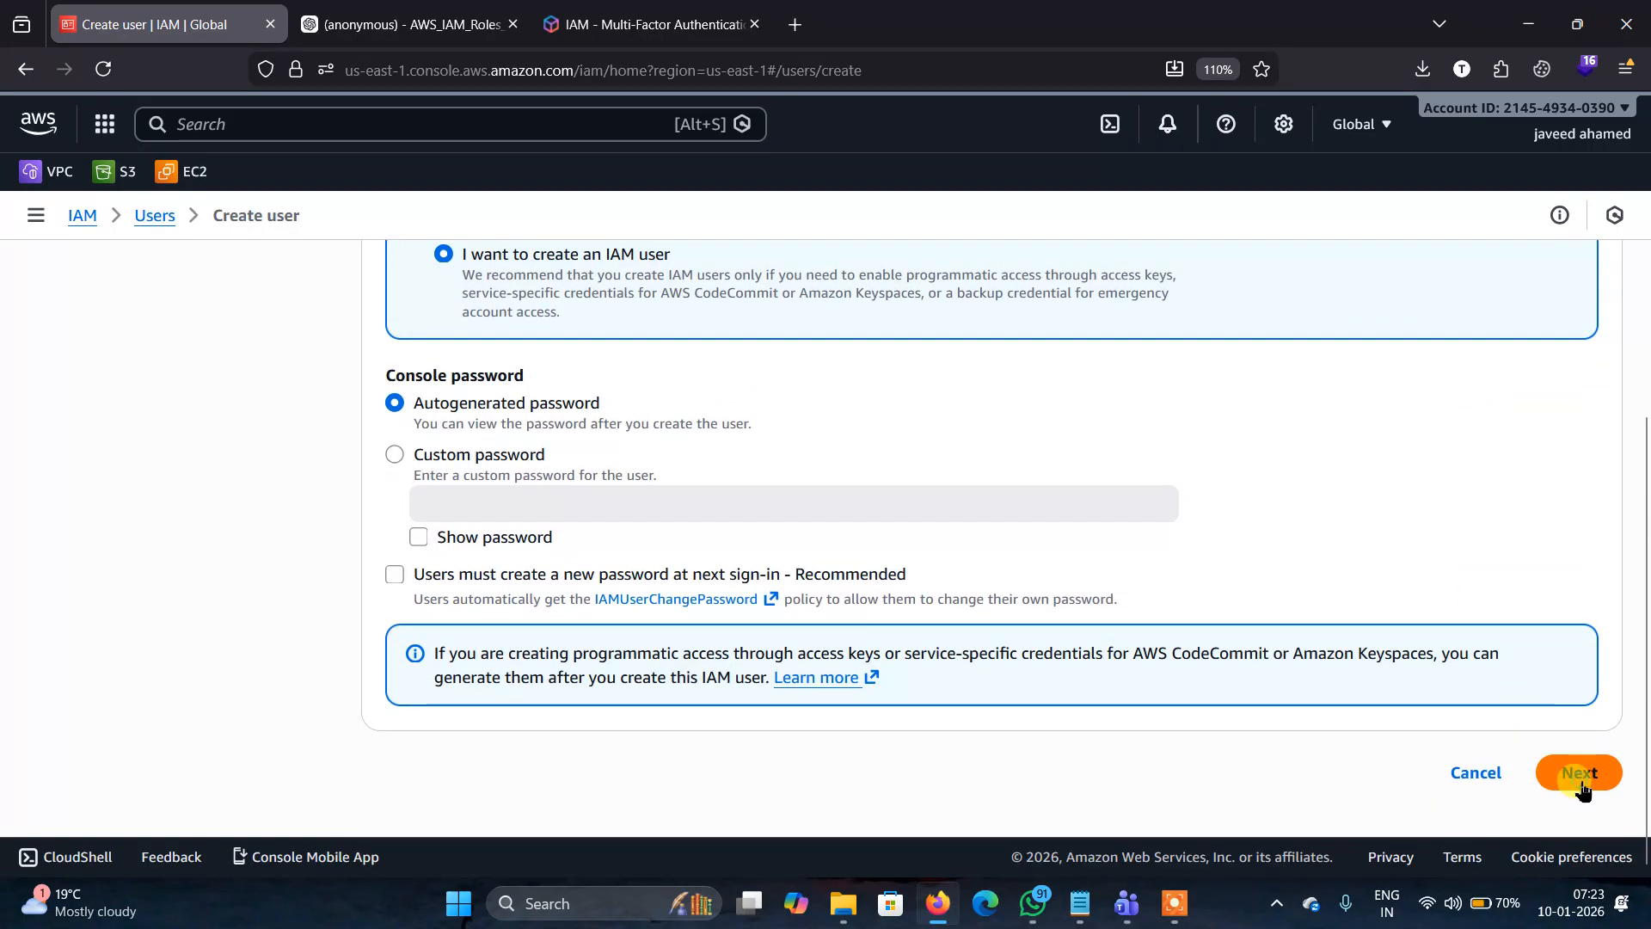
- Retry creating the user under the revised name, then dismiss the name-already-exists error
{"action": "left_click", "coordinate": [1581, 774]}
{"action": "scroll", "coordinate": [1581, 778], "scroll_direction": "down", "scroll_amount": 2}
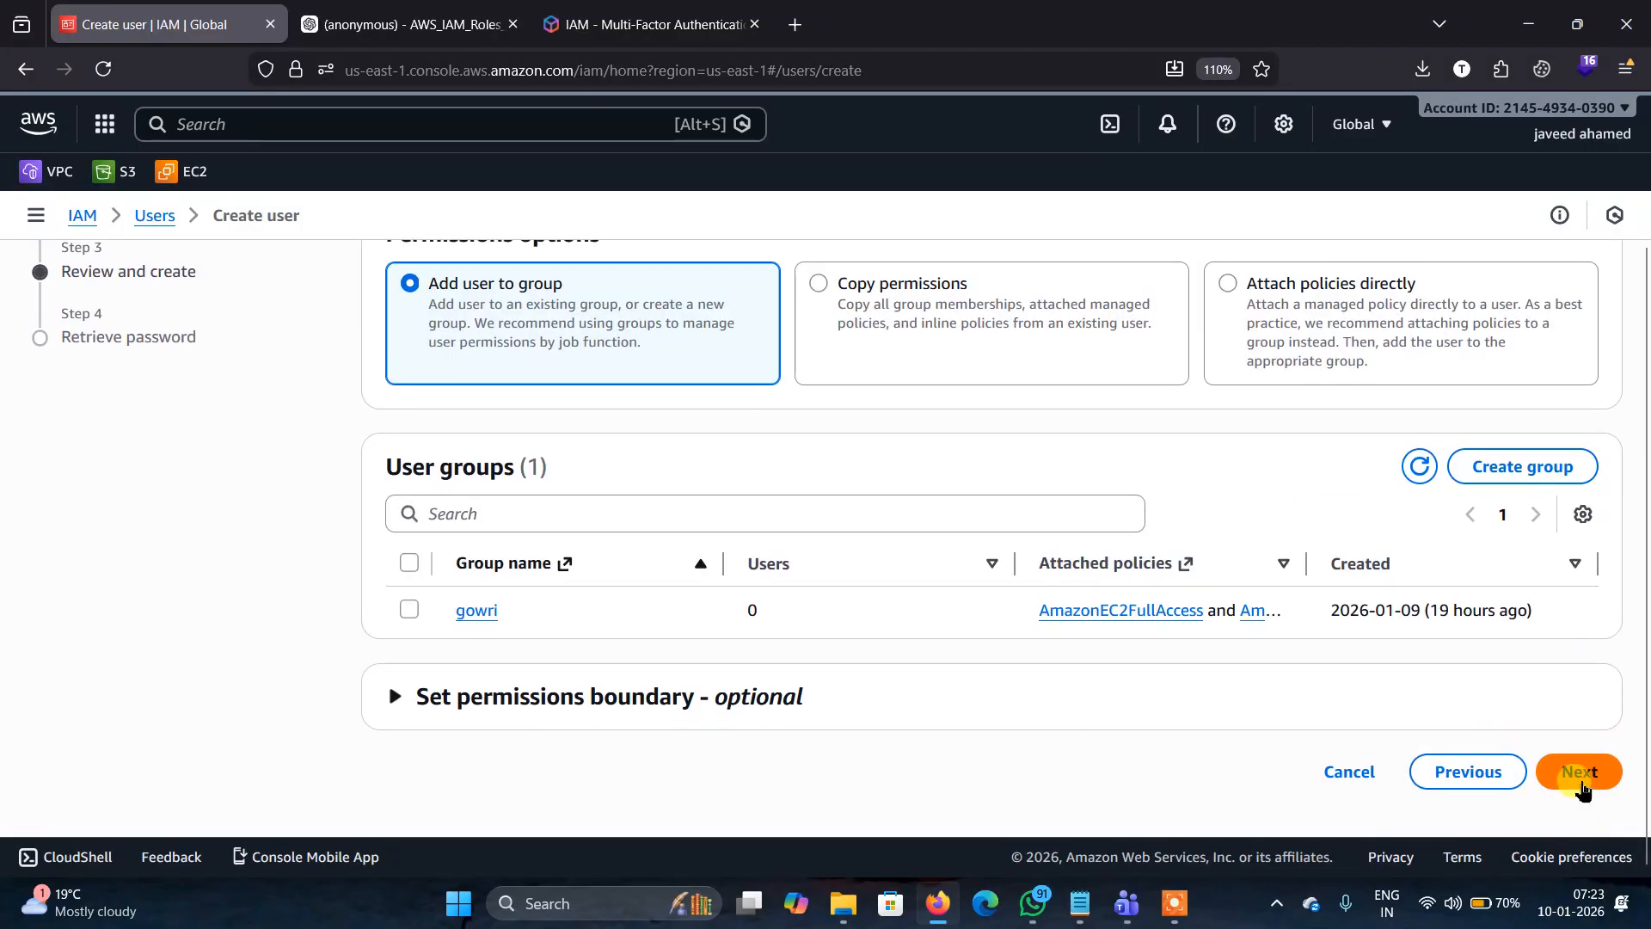
{"action": "left_click", "coordinate": [1581, 774]}
{"action": "scroll", "coordinate": [1579, 789], "scroll_direction": "down", "scroll_amount": 3}
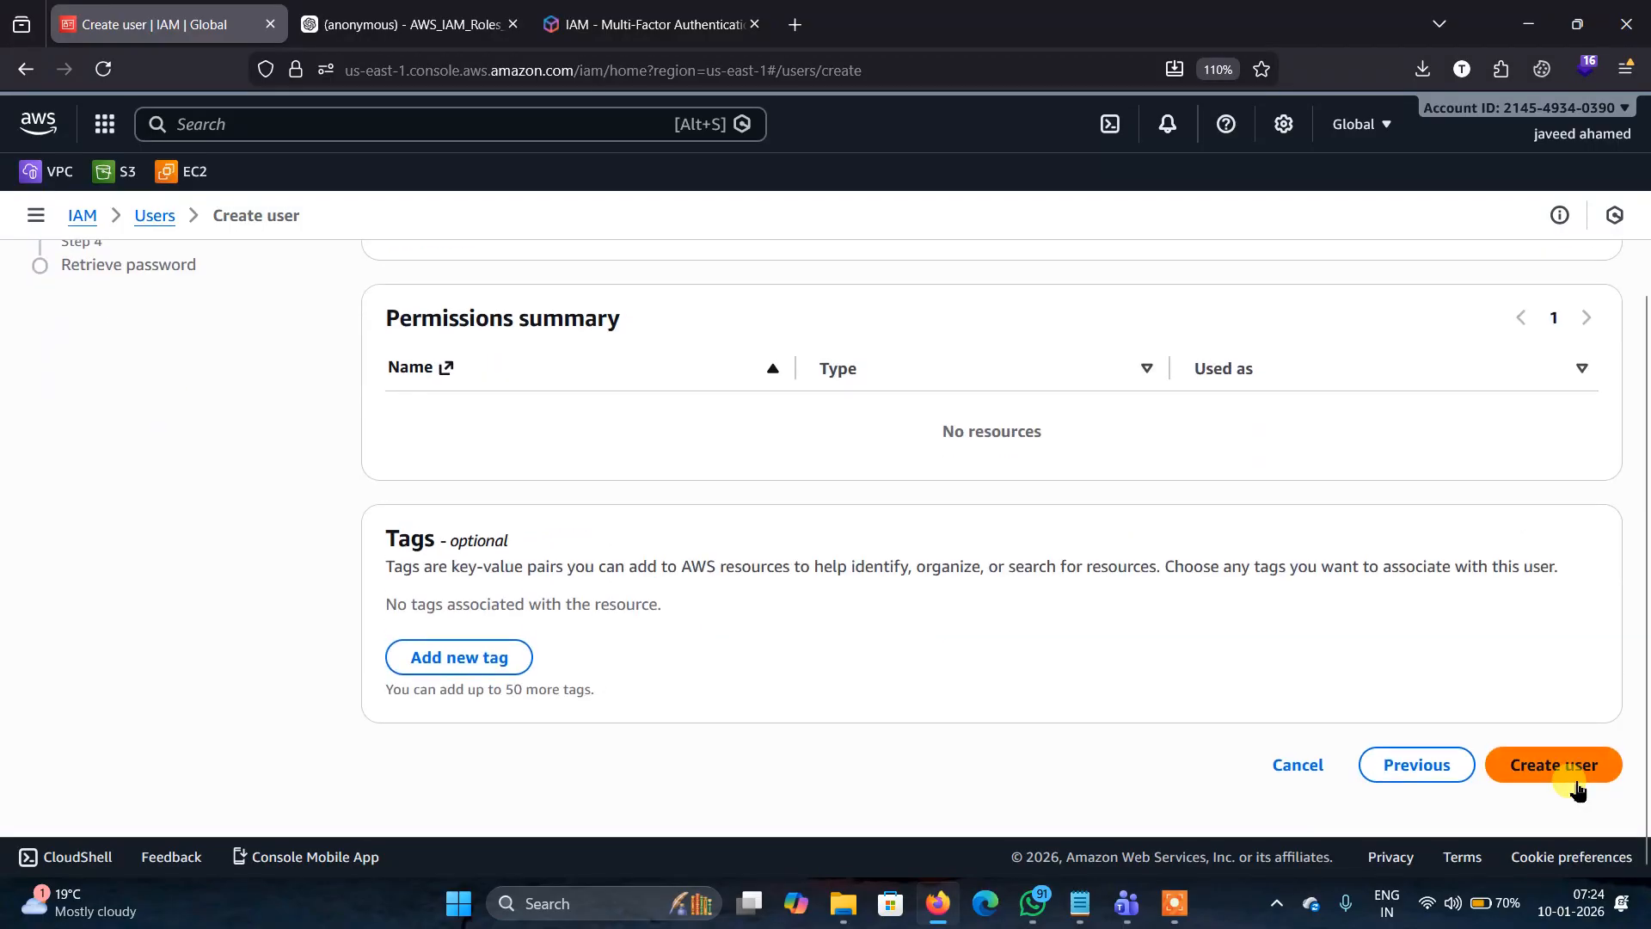
{"action": "left_click", "coordinate": [1578, 789]}
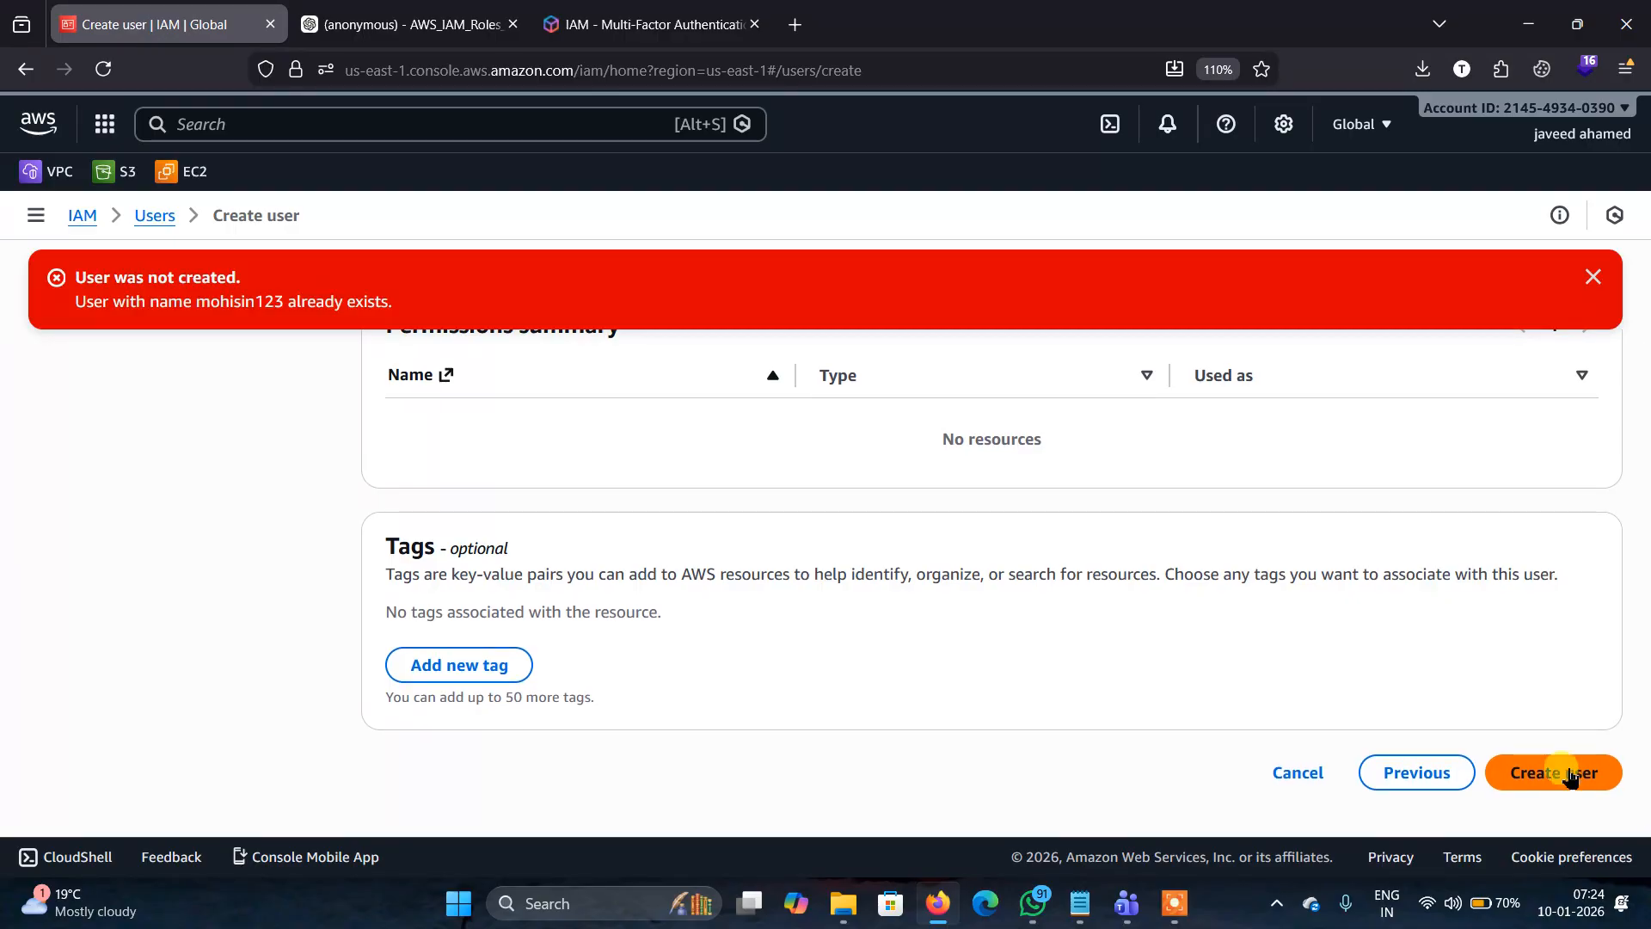
{"action": "left_click", "coordinate": [1589, 280]}
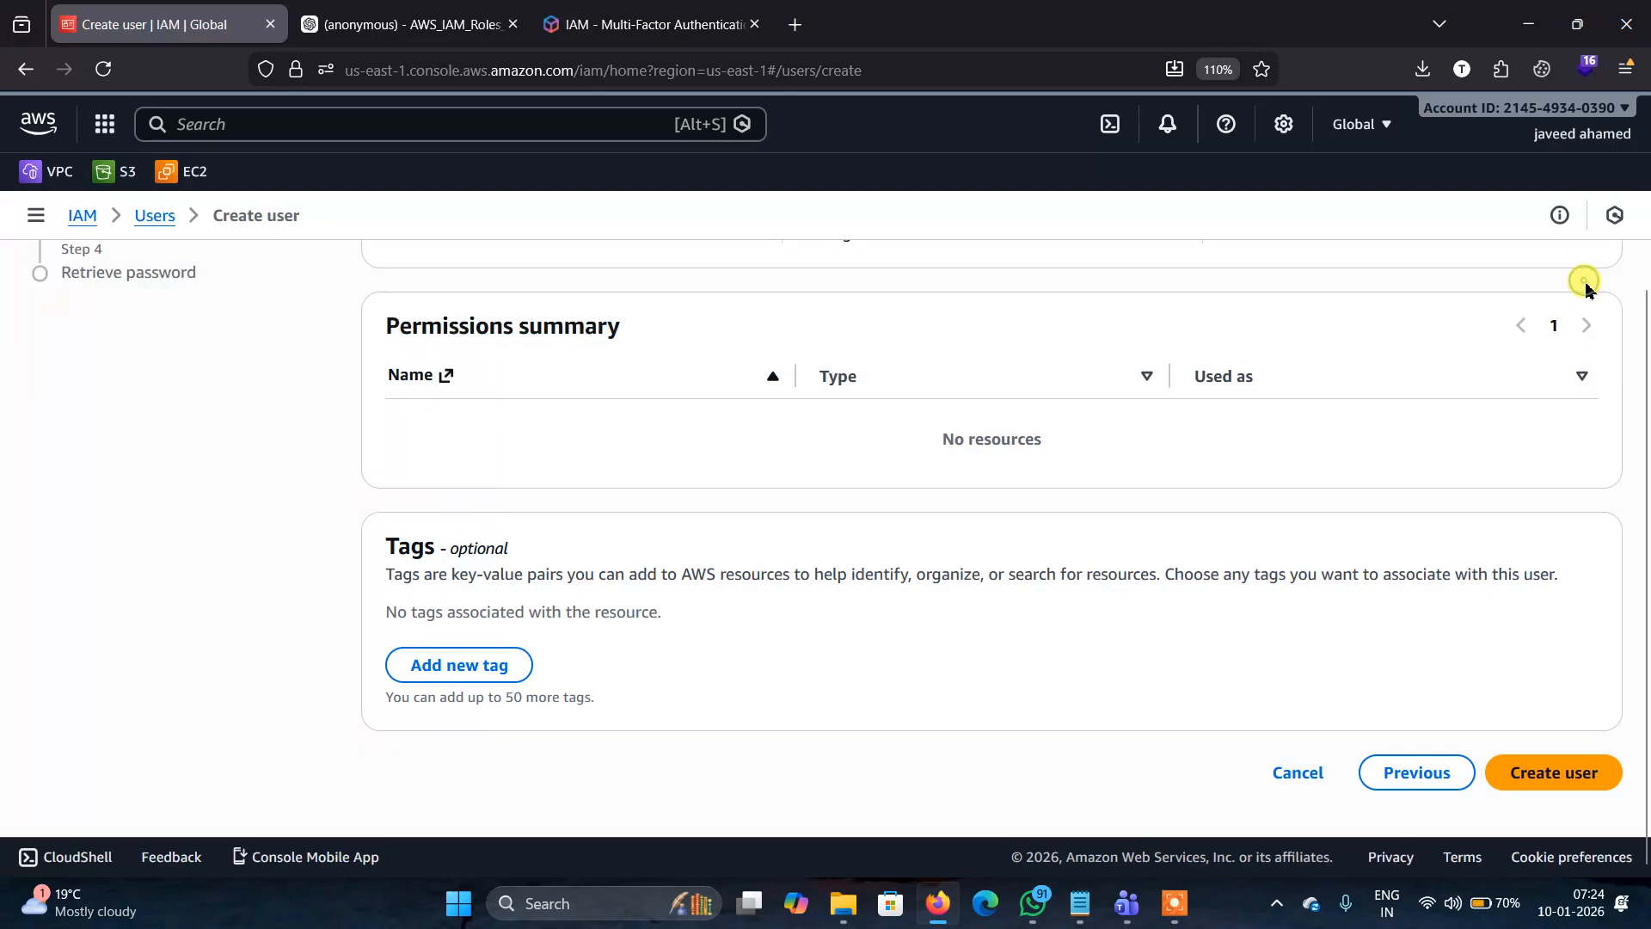
{"action": "scroll", "coordinate": [907, 465], "scroll_direction": "up", "scroll_amount": 3}
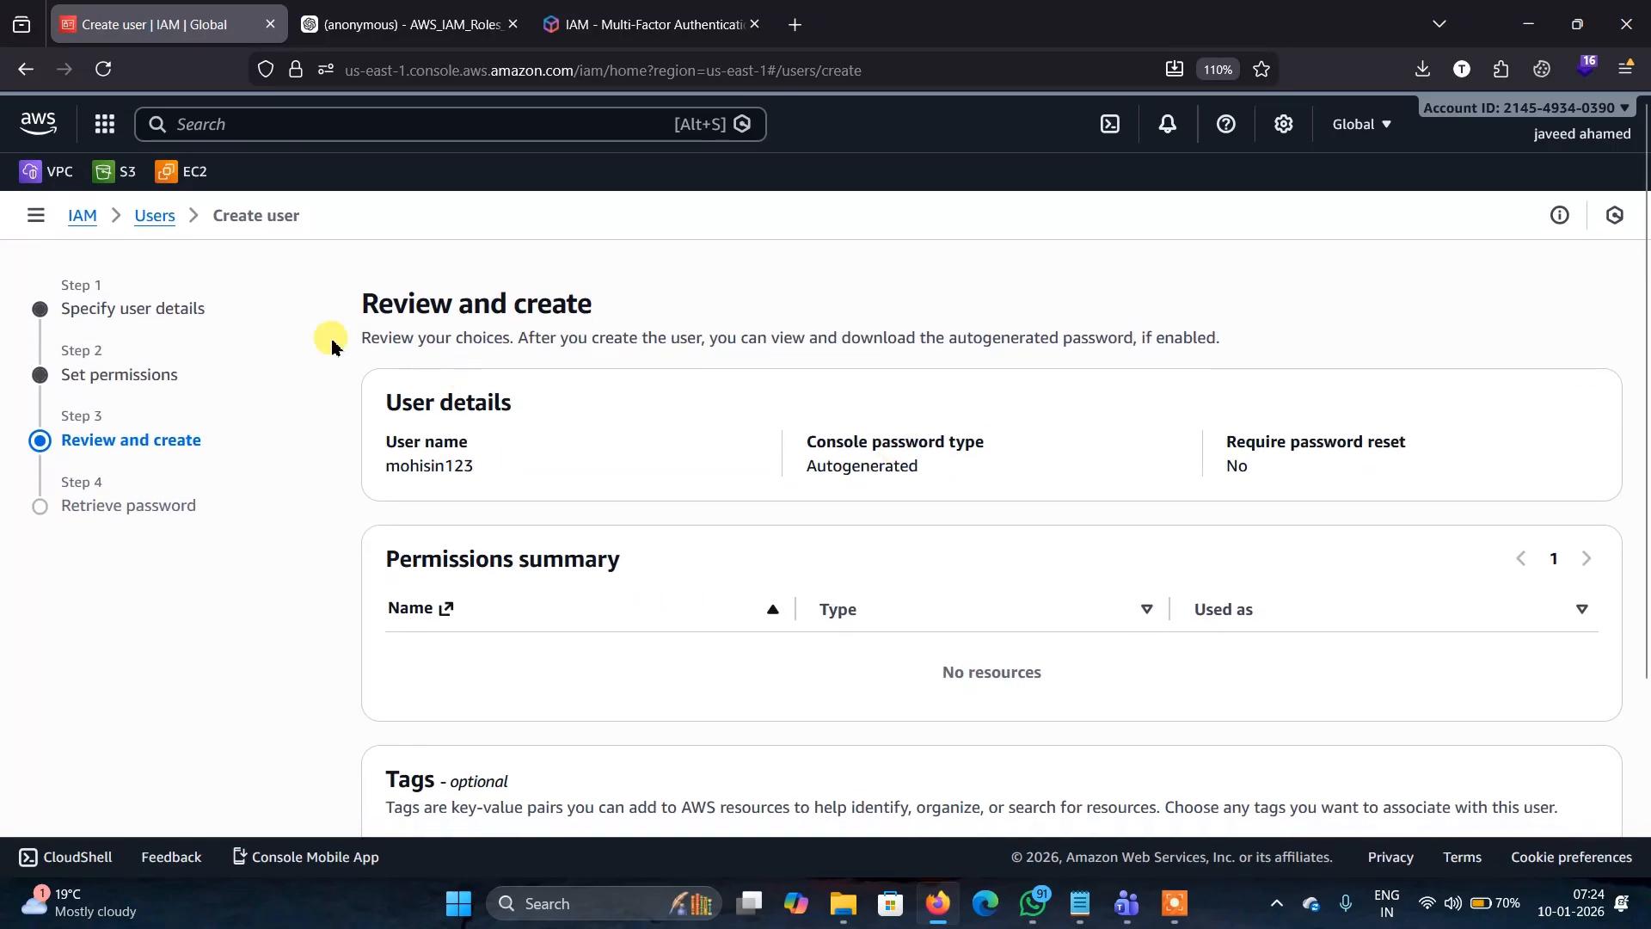
- Open the new user from the Users list and view its Security credentials showing 0 MFA devices
{"action": "left_click", "coordinate": [153, 217]}
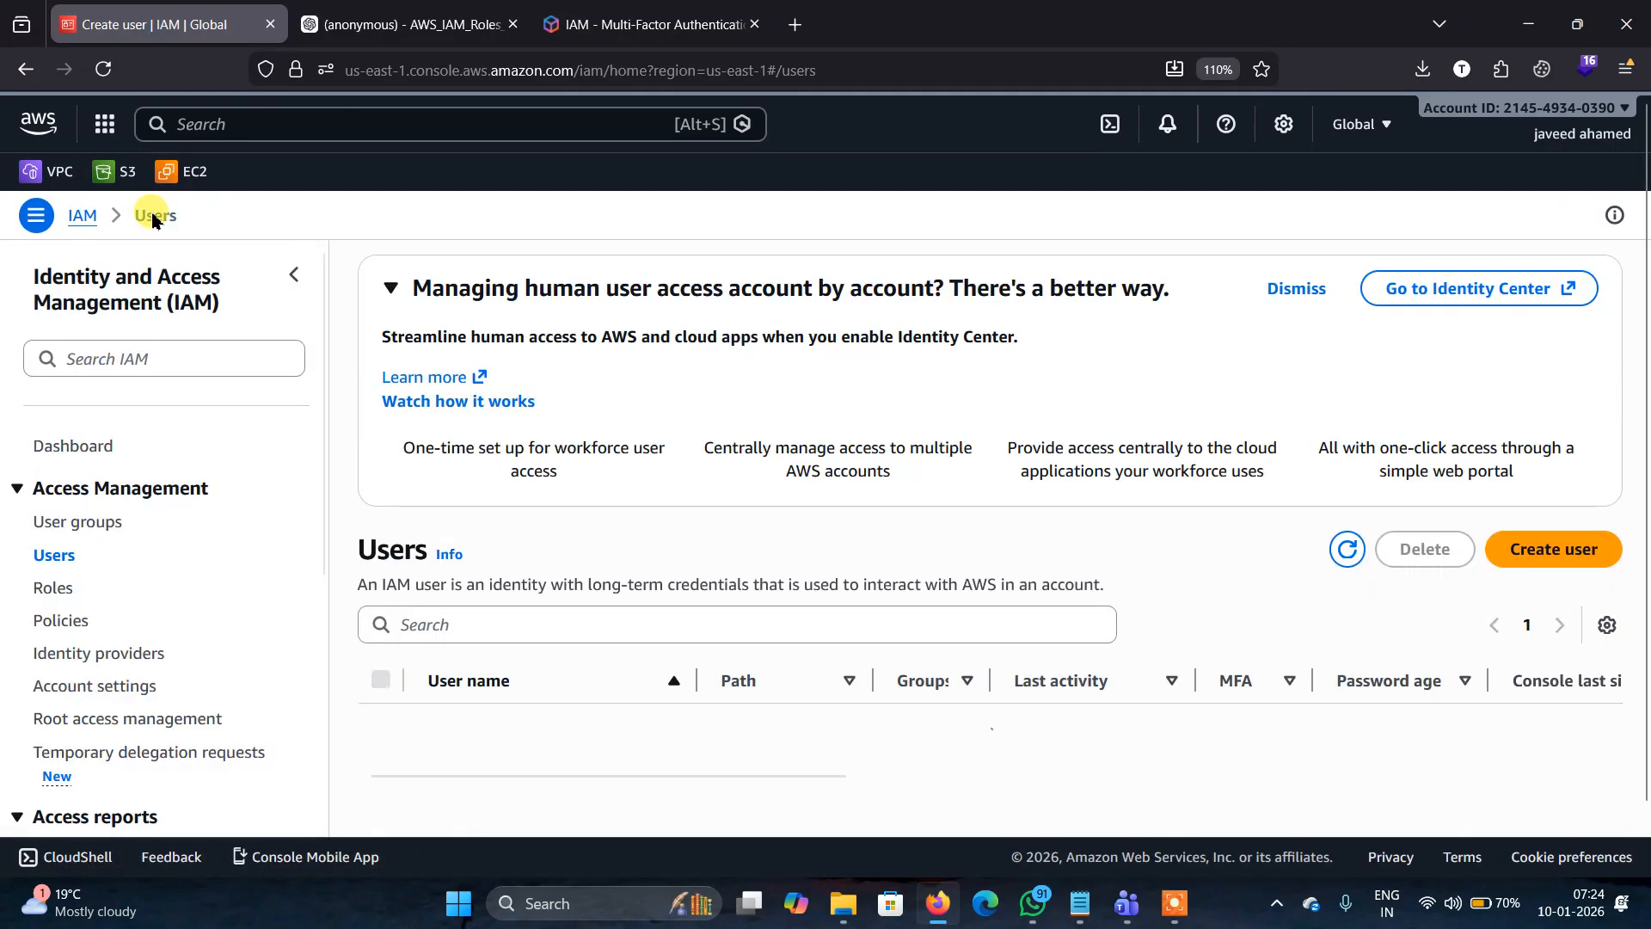
{"action": "scroll", "coordinate": [658, 600], "scroll_direction": "down", "scroll_amount": 2}
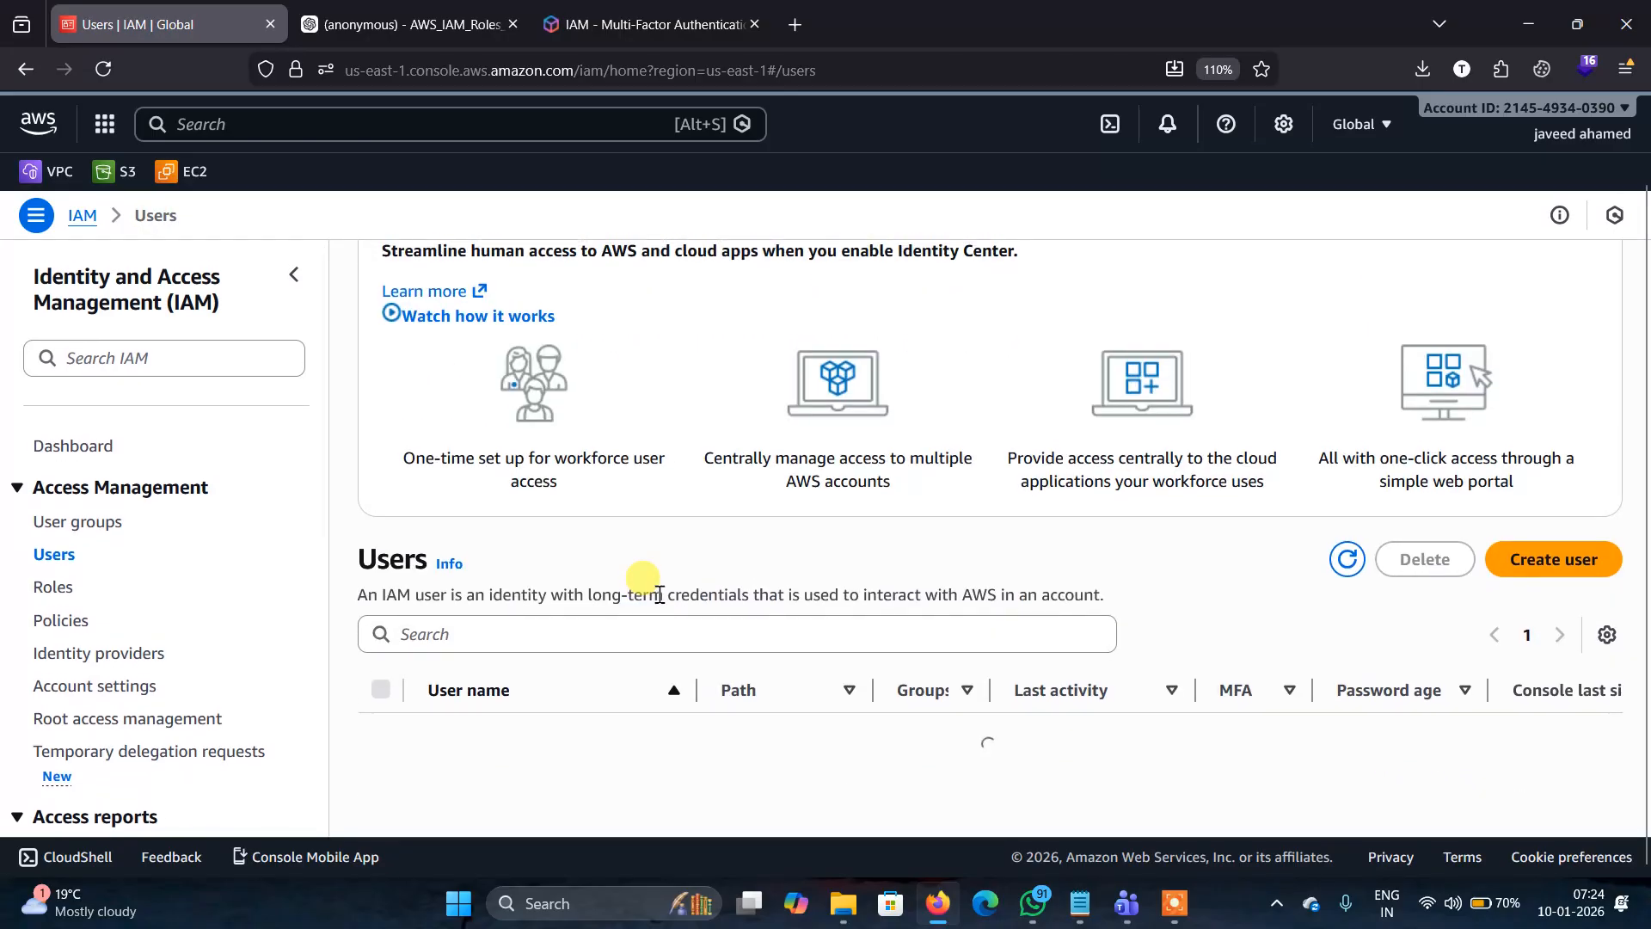
{"action": "scroll", "coordinate": [658, 594], "scroll_direction": "down", "scroll_amount": 1}
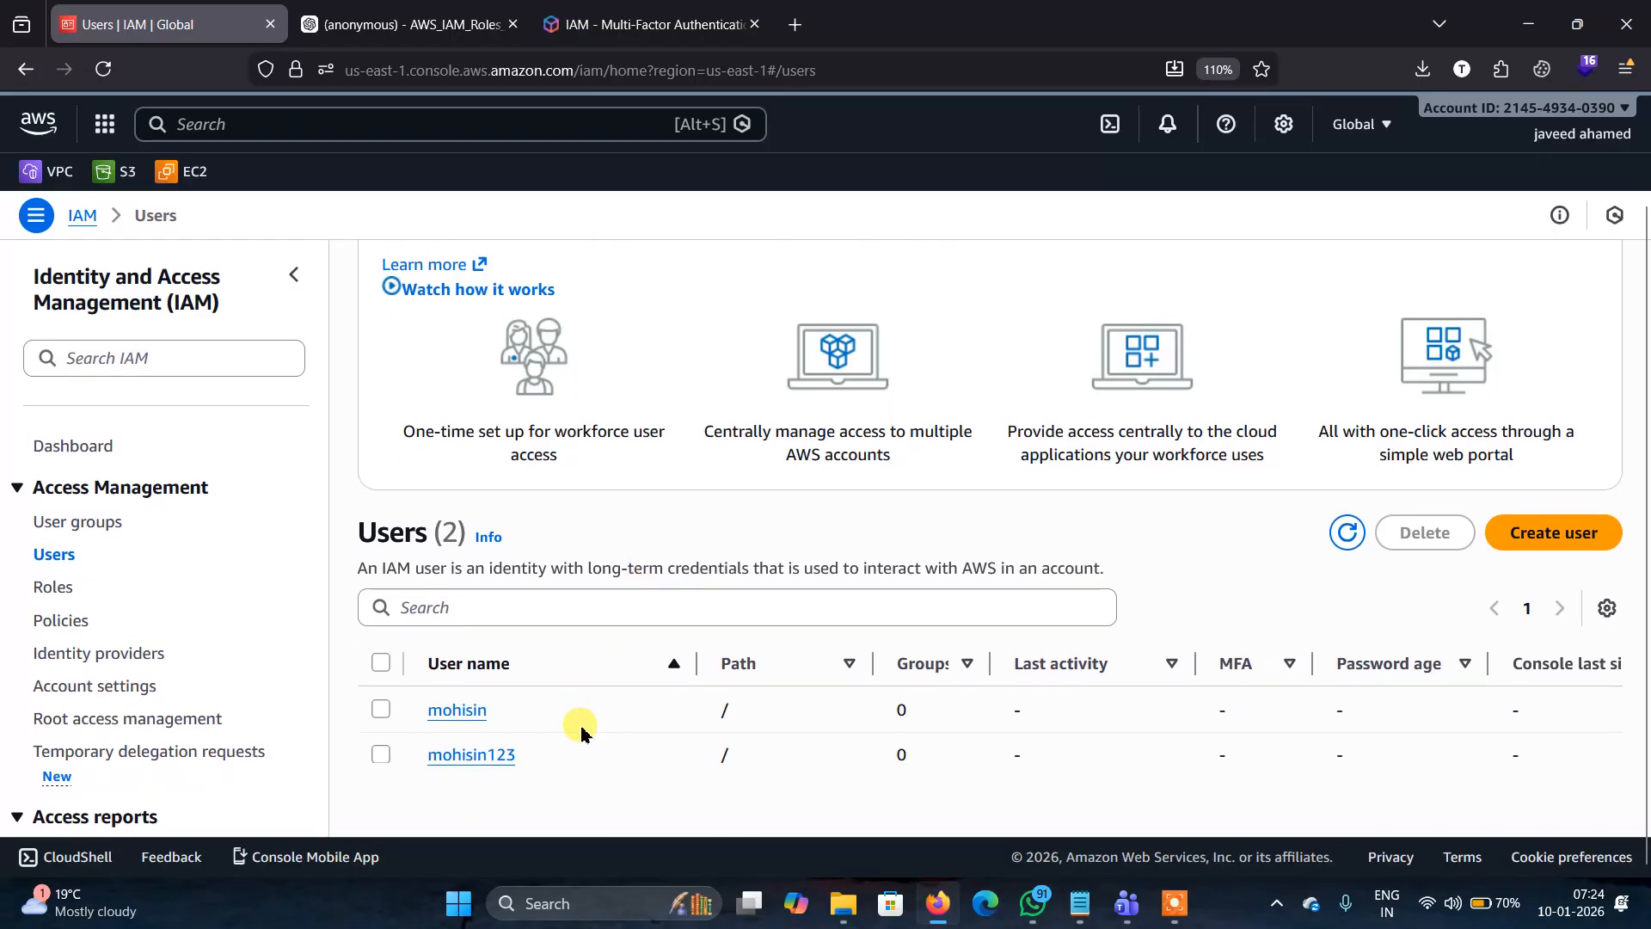
{"action": "left_click", "coordinate": [459, 757]}
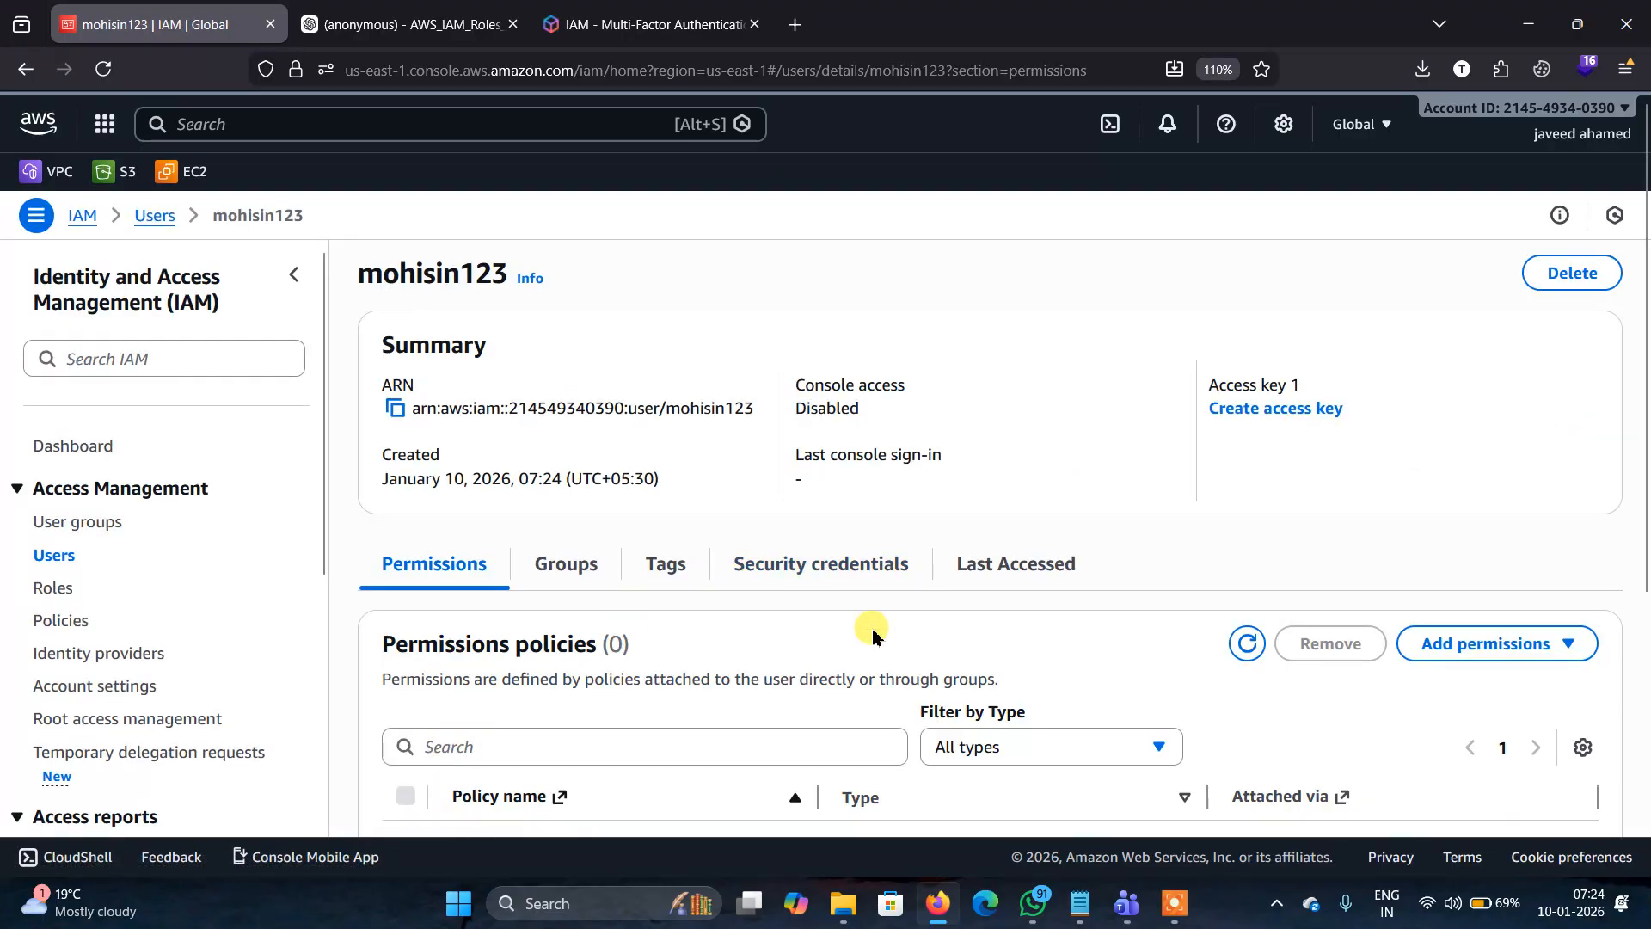
{"action": "scroll", "coordinate": [872, 637], "scroll_direction": "down", "scroll_amount": 1}
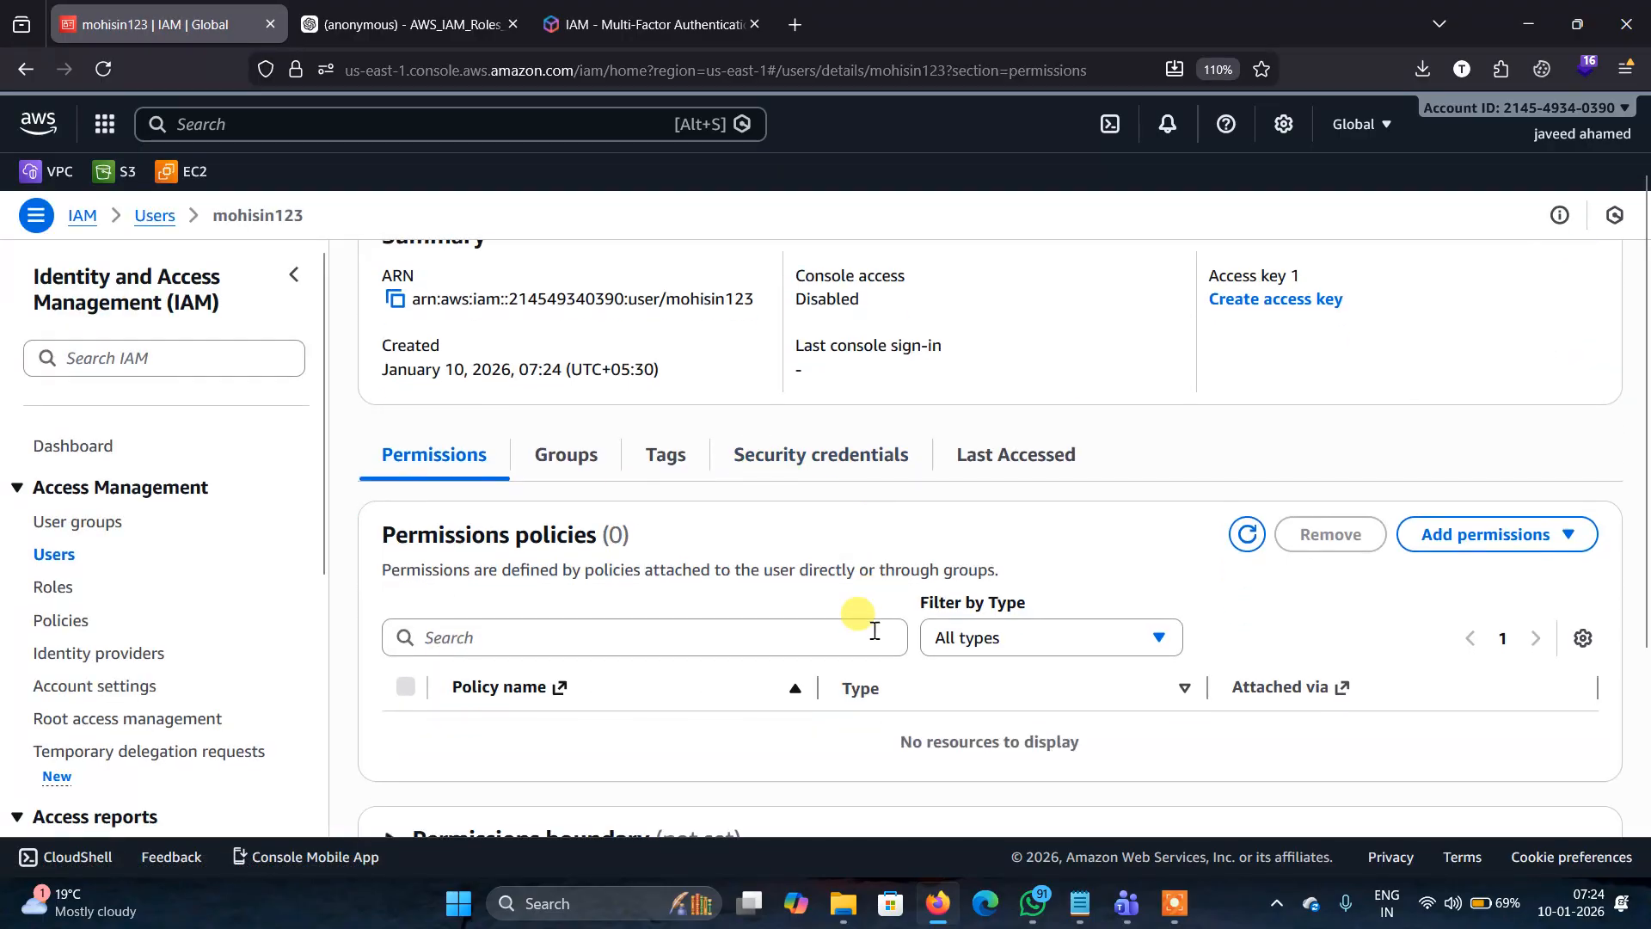
{"action": "left_click", "coordinate": [798, 451]}
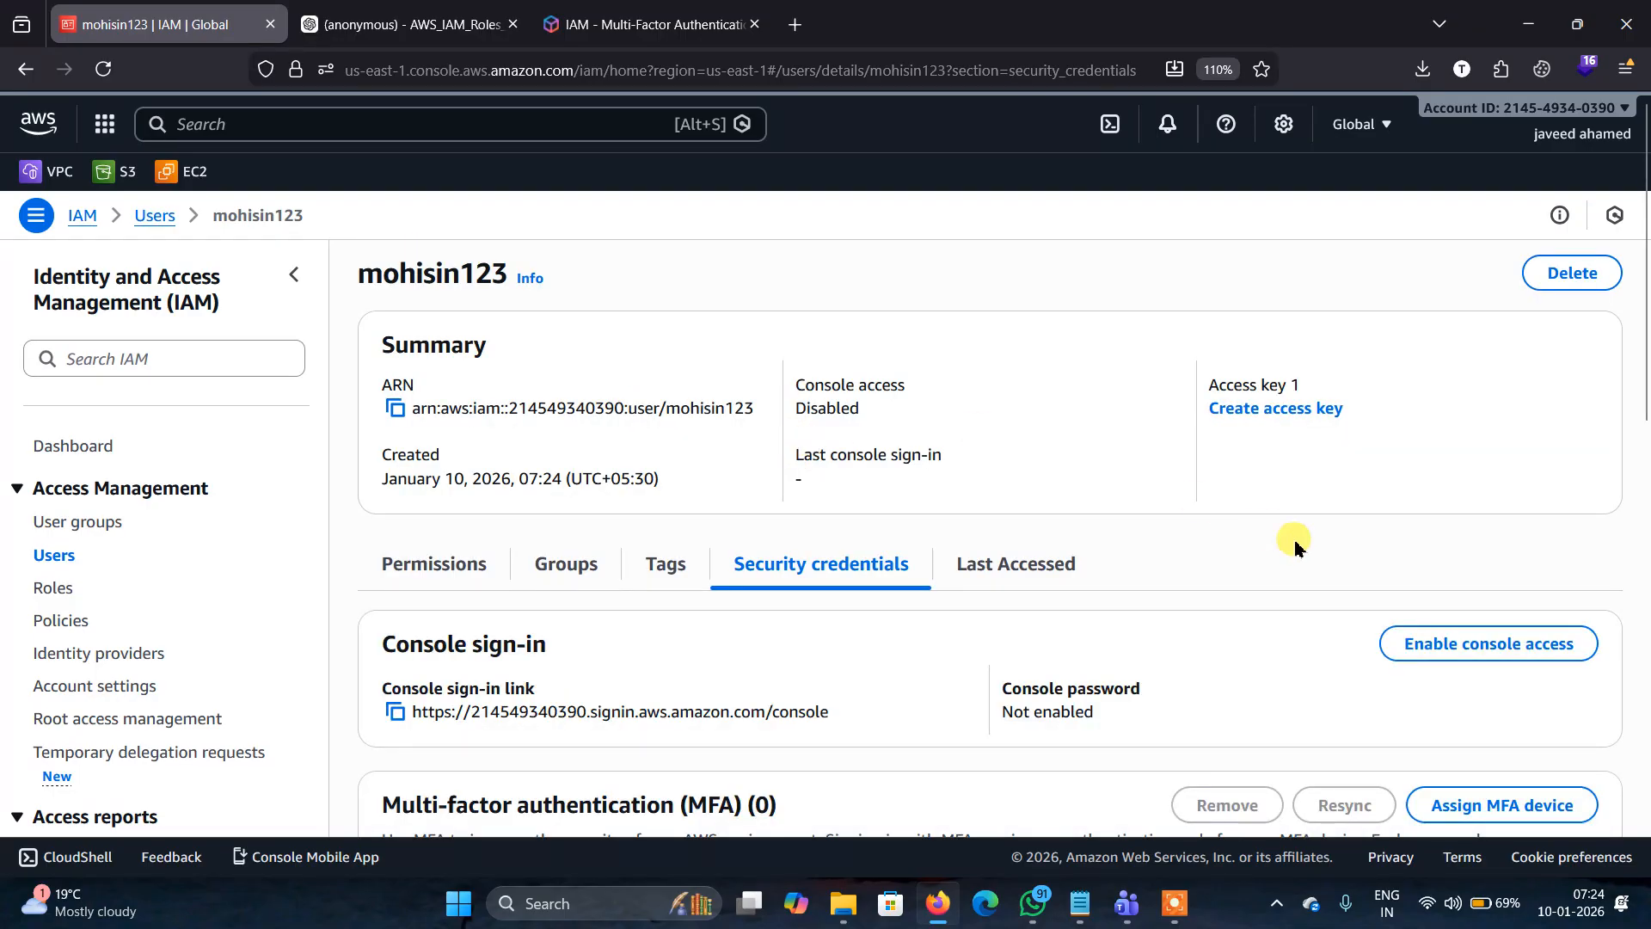
{"action": "scroll", "coordinate": [1297, 546], "scroll_direction": "down", "scroll_amount": 3}
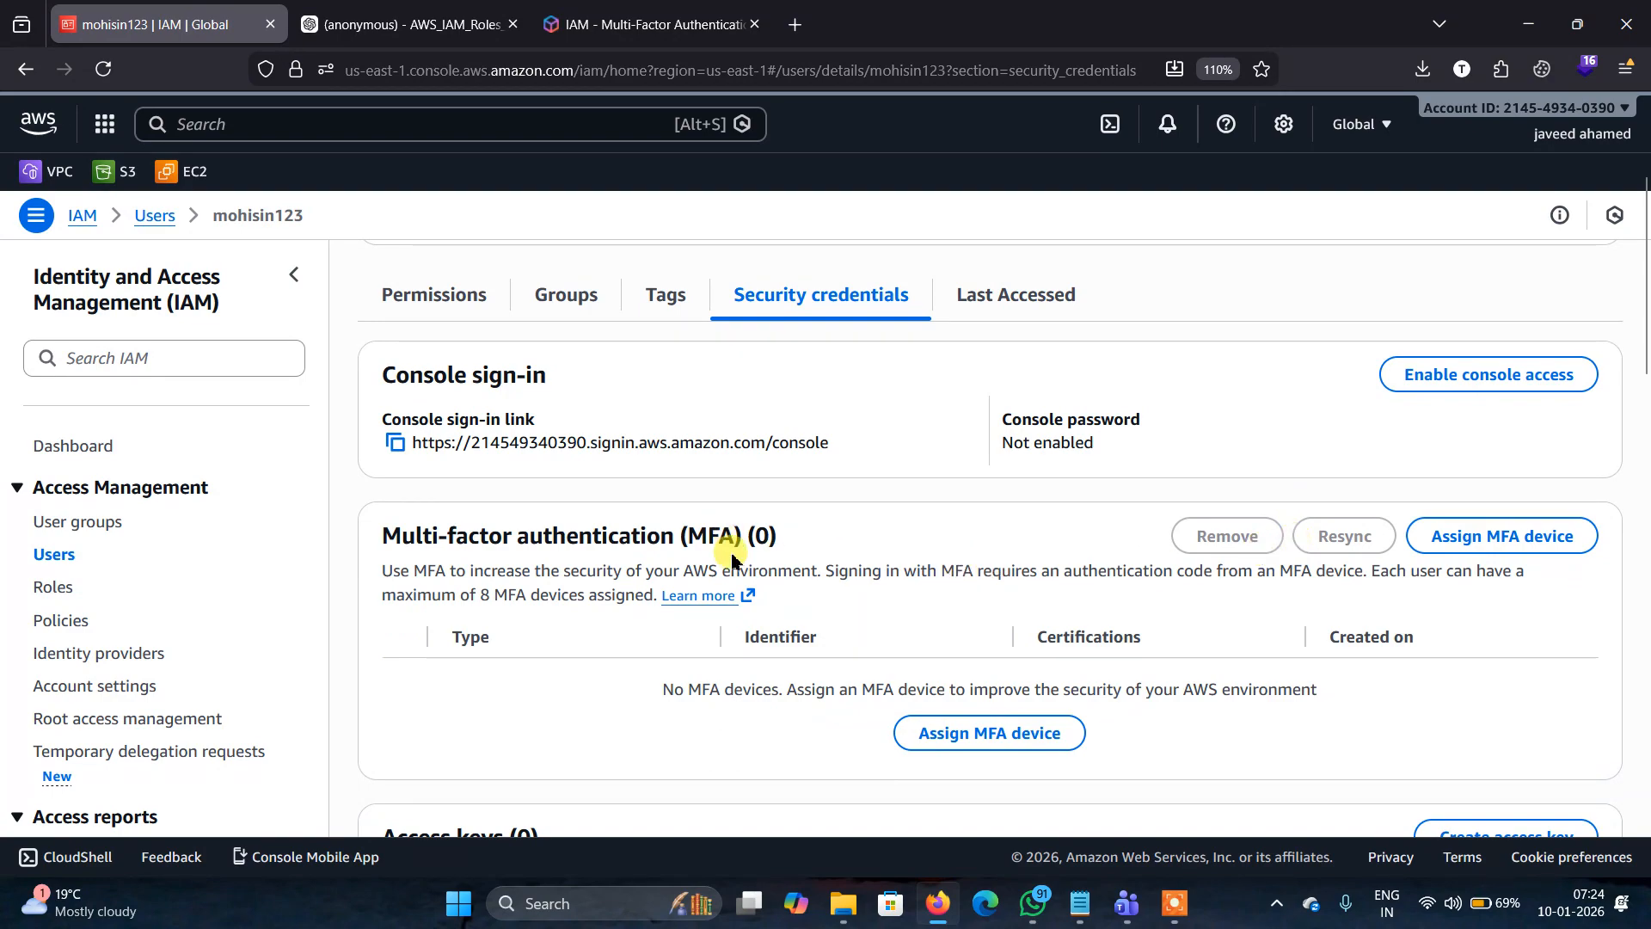
- Begin assigning an MFA device to the user with device name 'secfact'
{"action": "left_click", "coordinate": [1481, 541]}
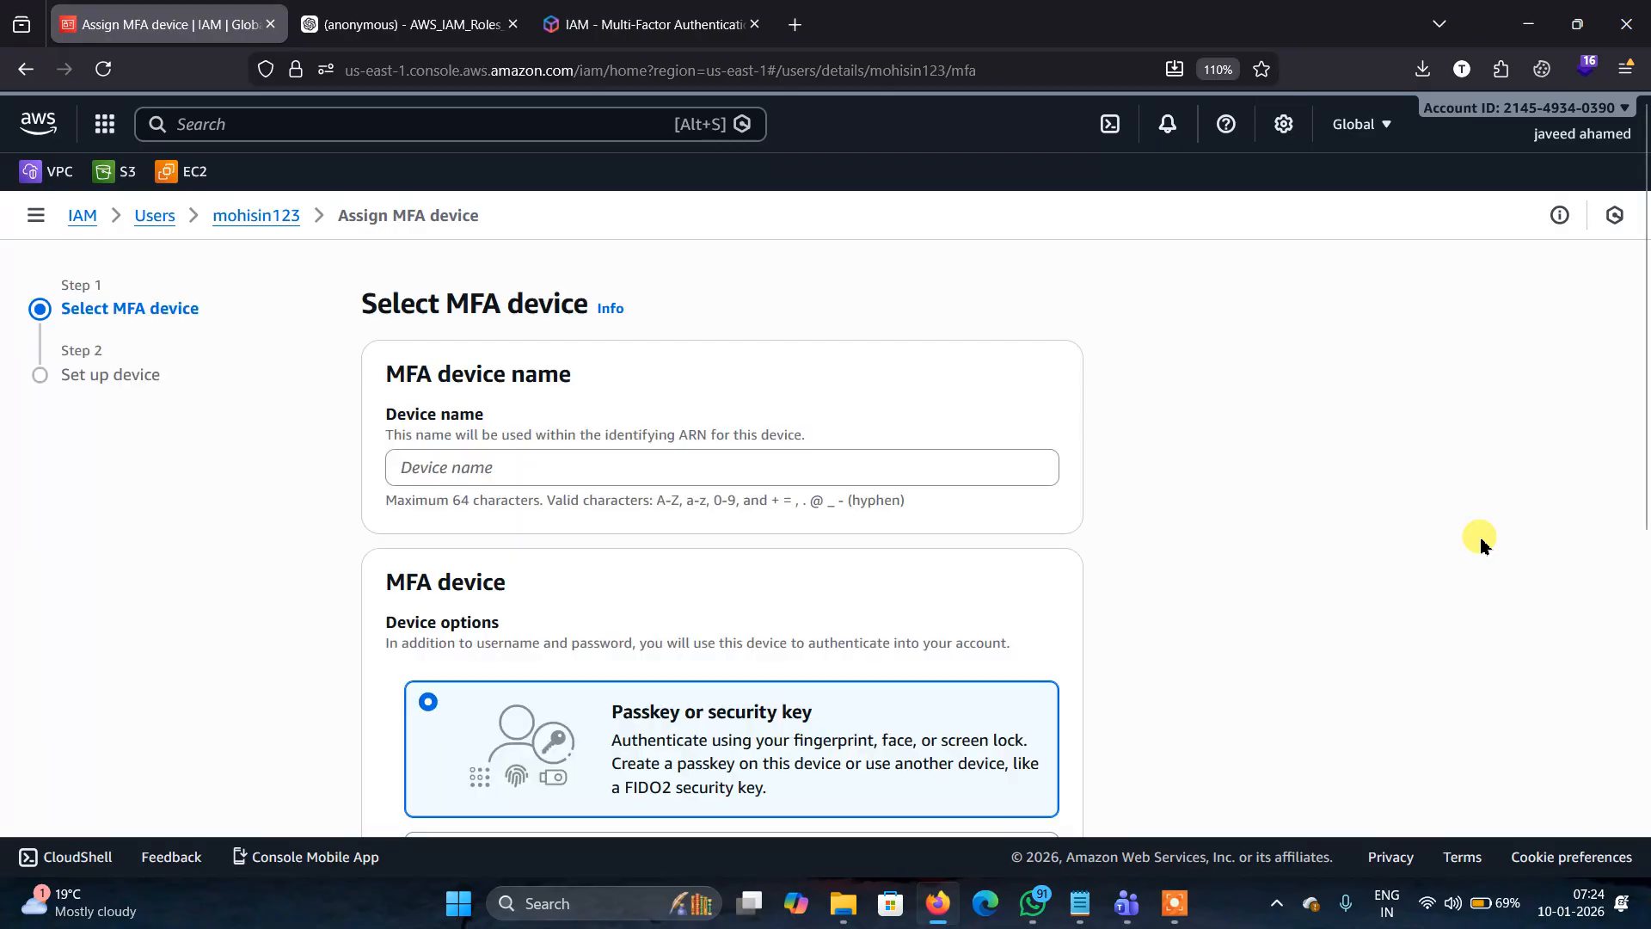
{"action": "scroll", "coordinate": [1481, 541], "scroll_direction": "down", "scroll_amount": 2}
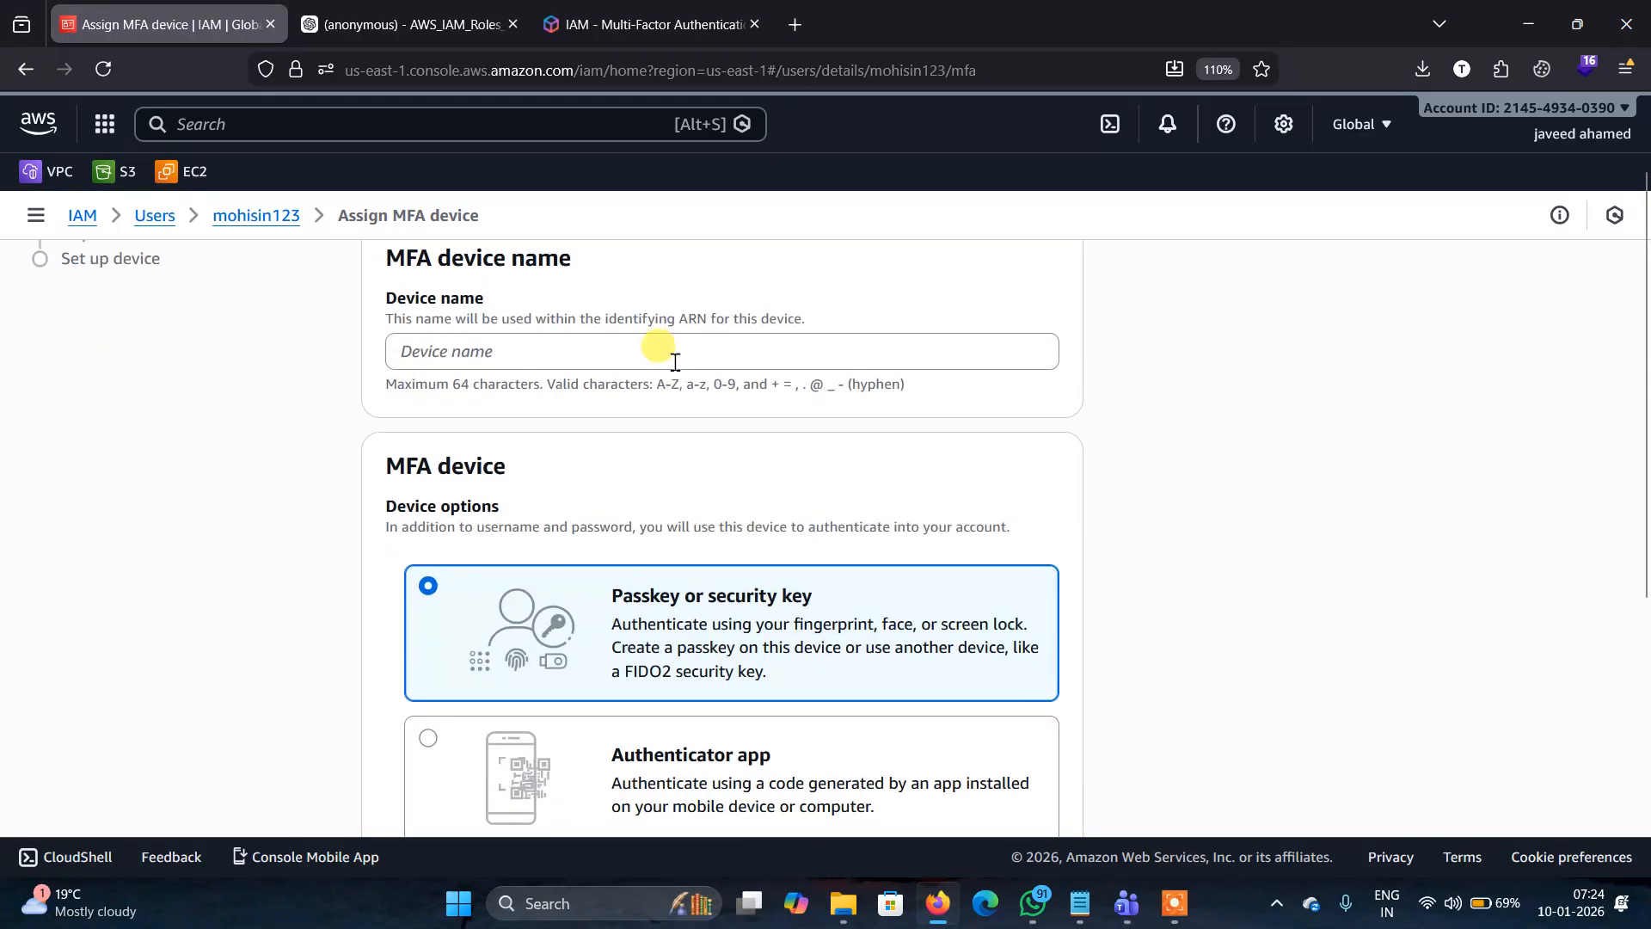
{"action": "left_click", "coordinate": [522, 356]}
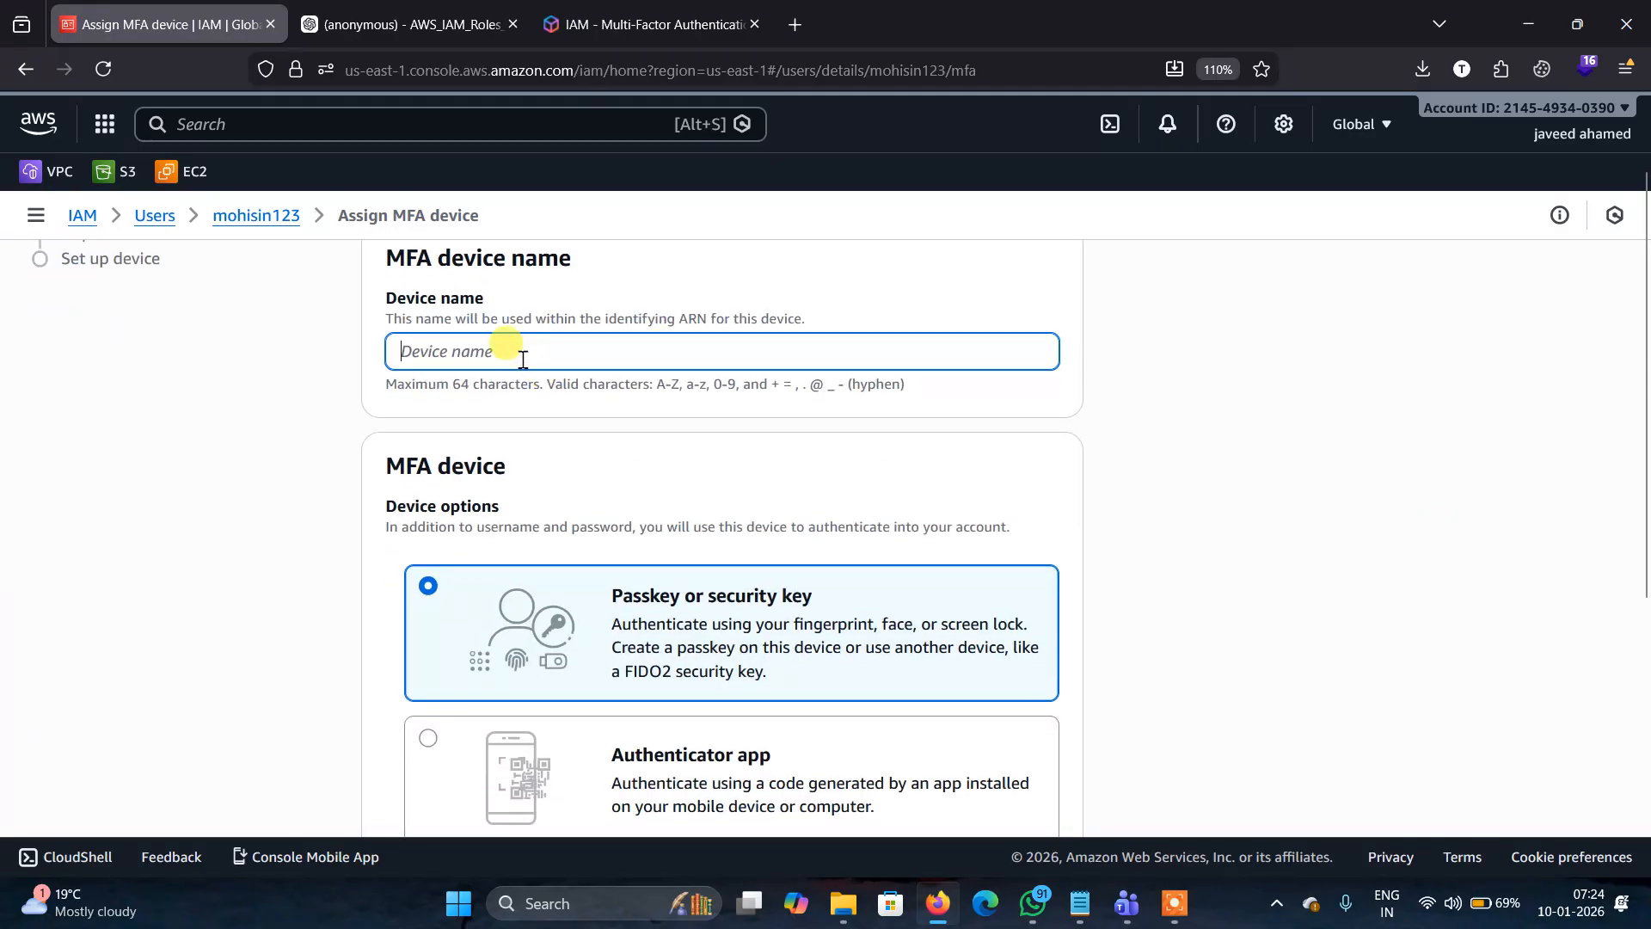
{"action": "type", "text": "s"}
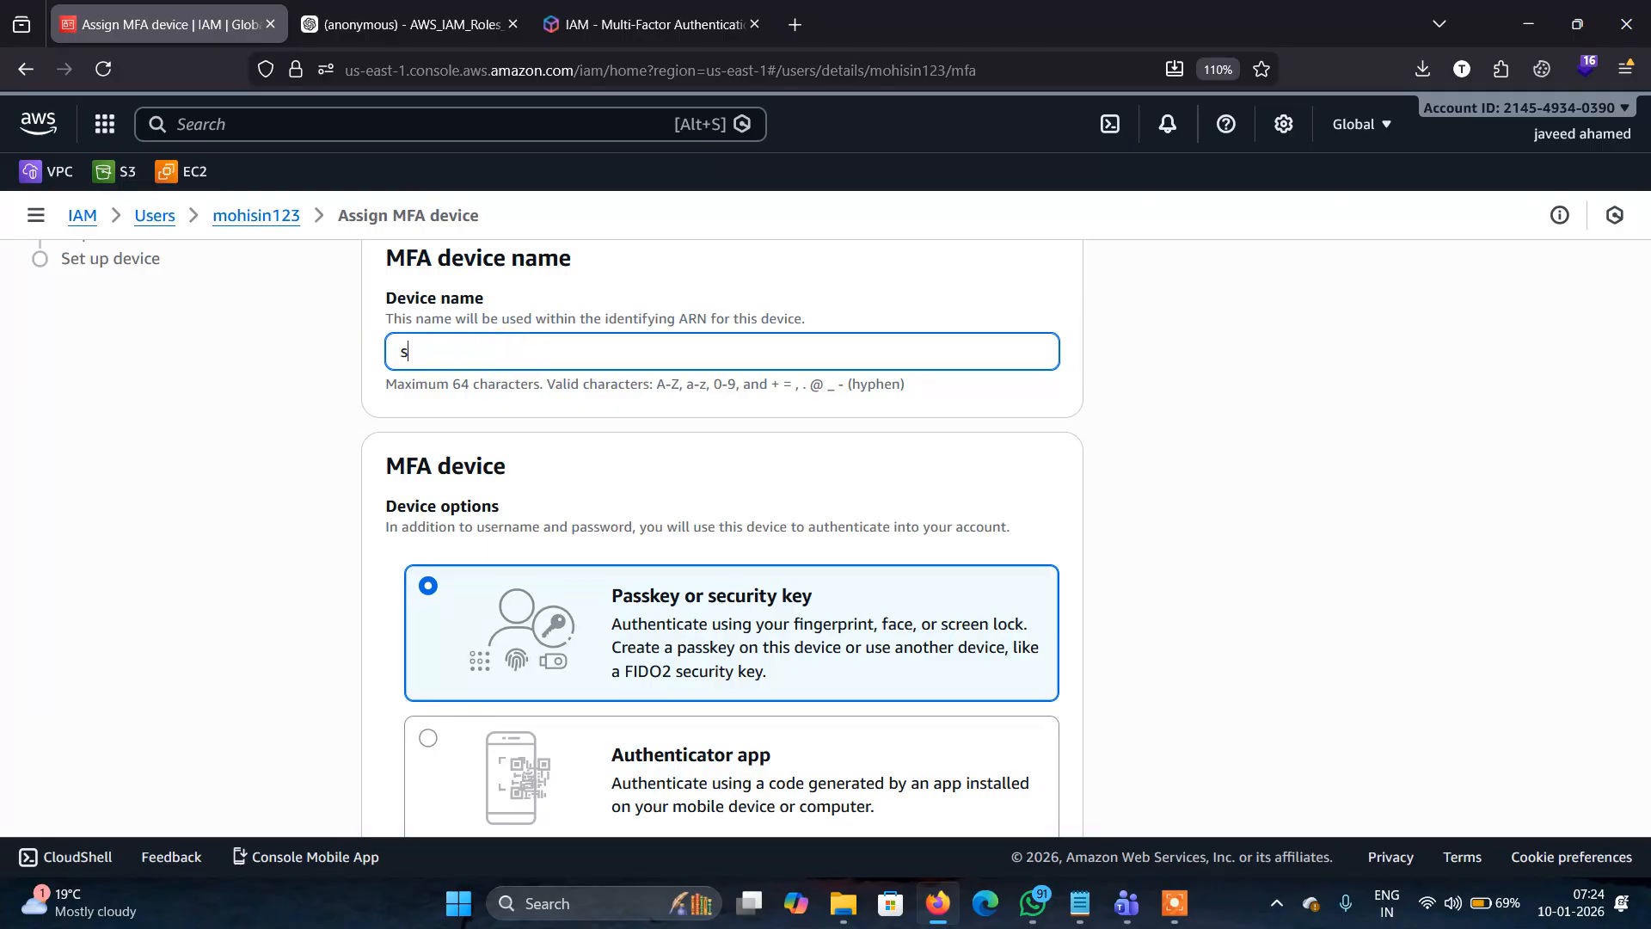
{"action": "type", "text": "ecfact"}
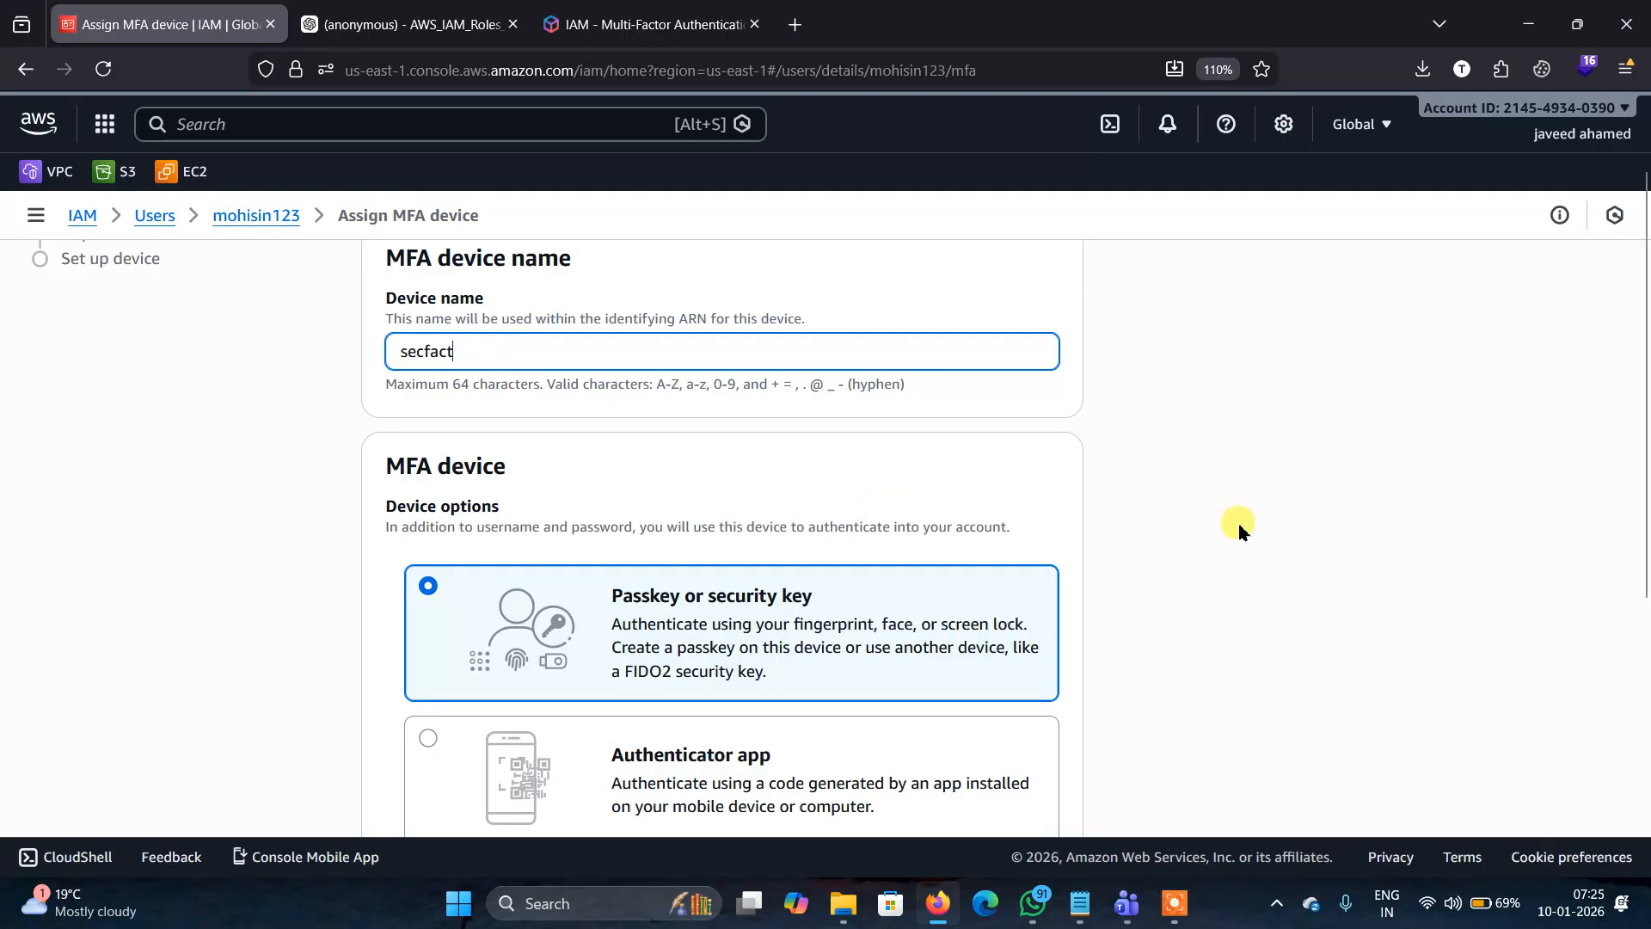
{"action": "scroll", "coordinate": [1242, 526], "scroll_direction": "down", "scroll_amount": 3}
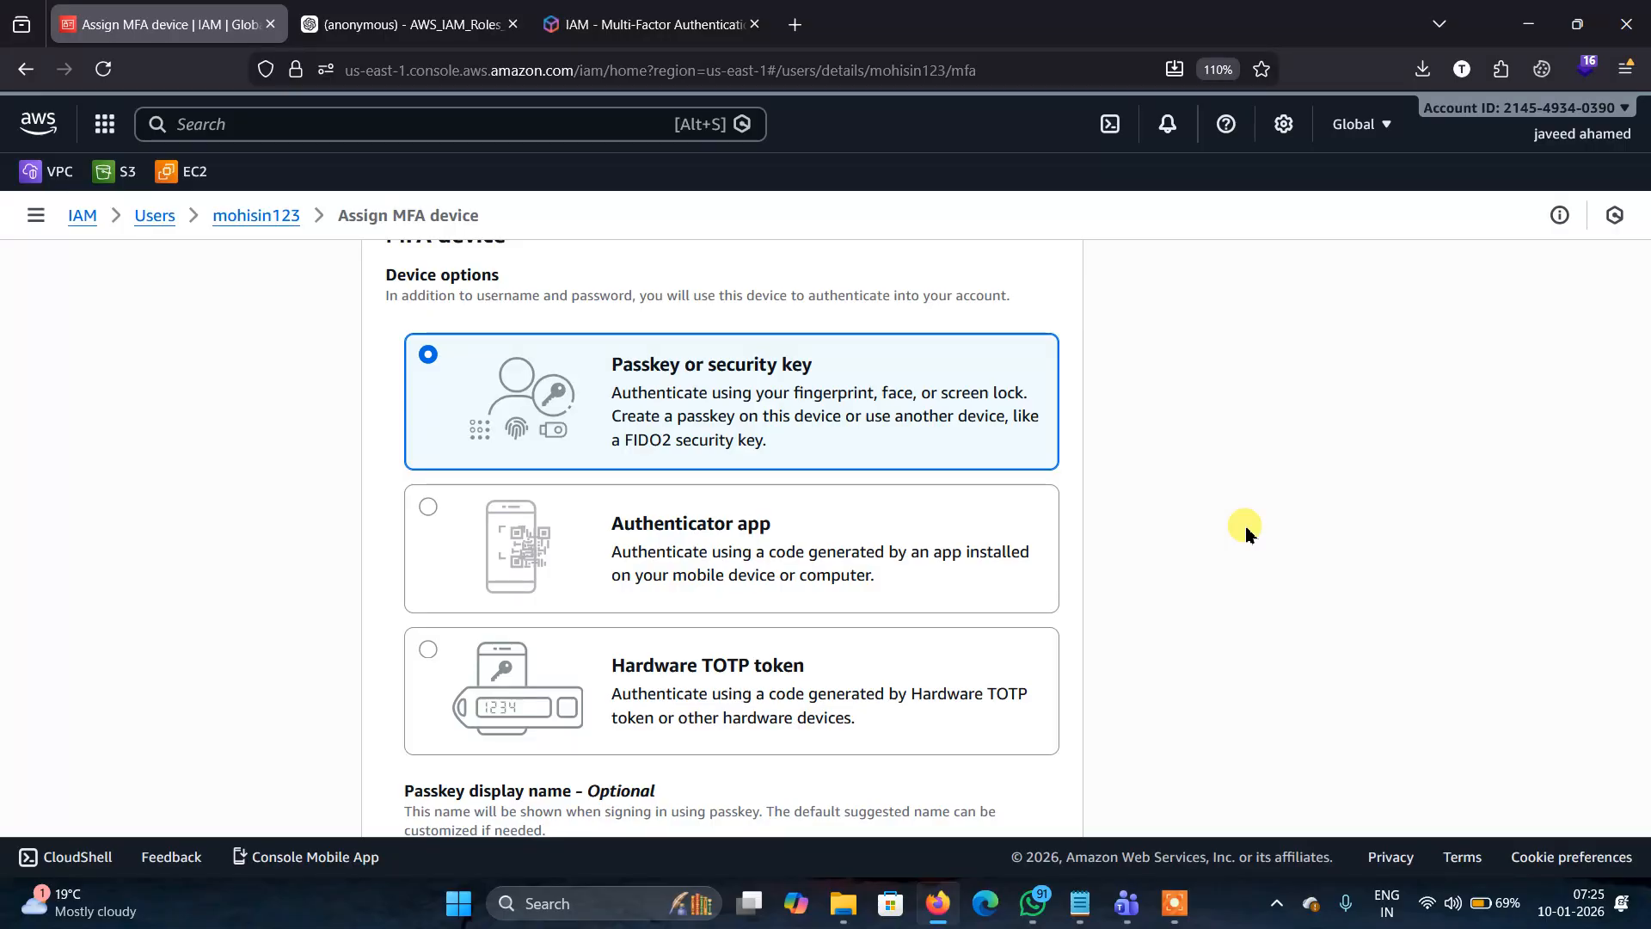
- In a new tab, search Google for 'fido passkey' and browse the image results
{"action": "left_click", "coordinate": [797, 26]}
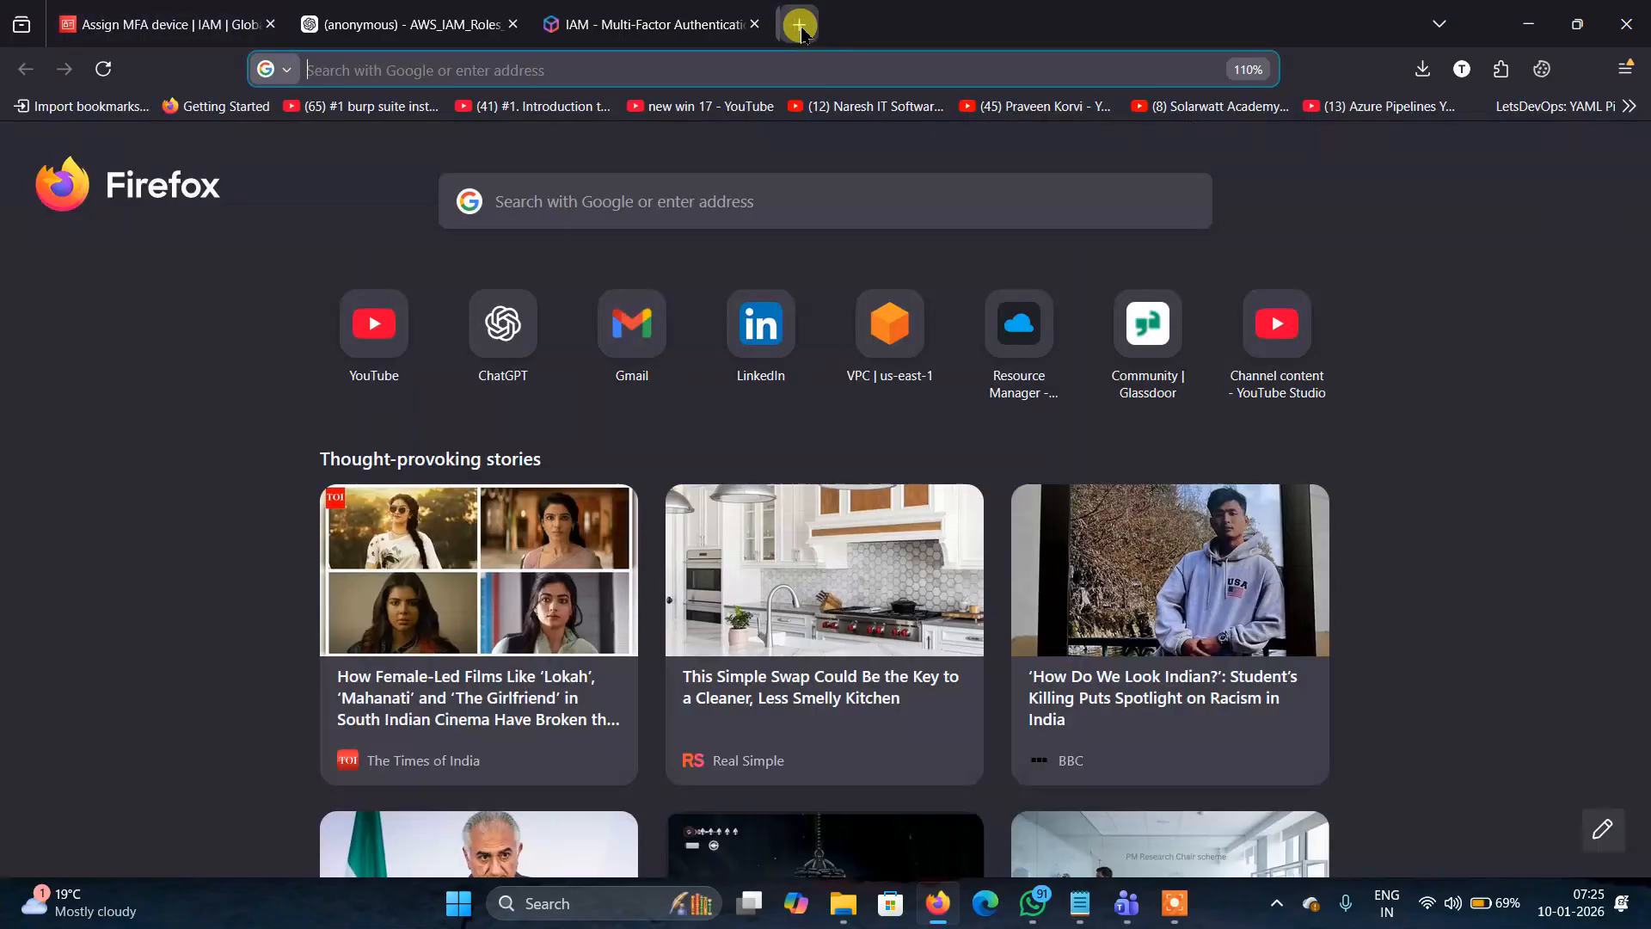
{"action": "left_click", "coordinate": [592, 69]}
{"action": "type", "text": "f"}
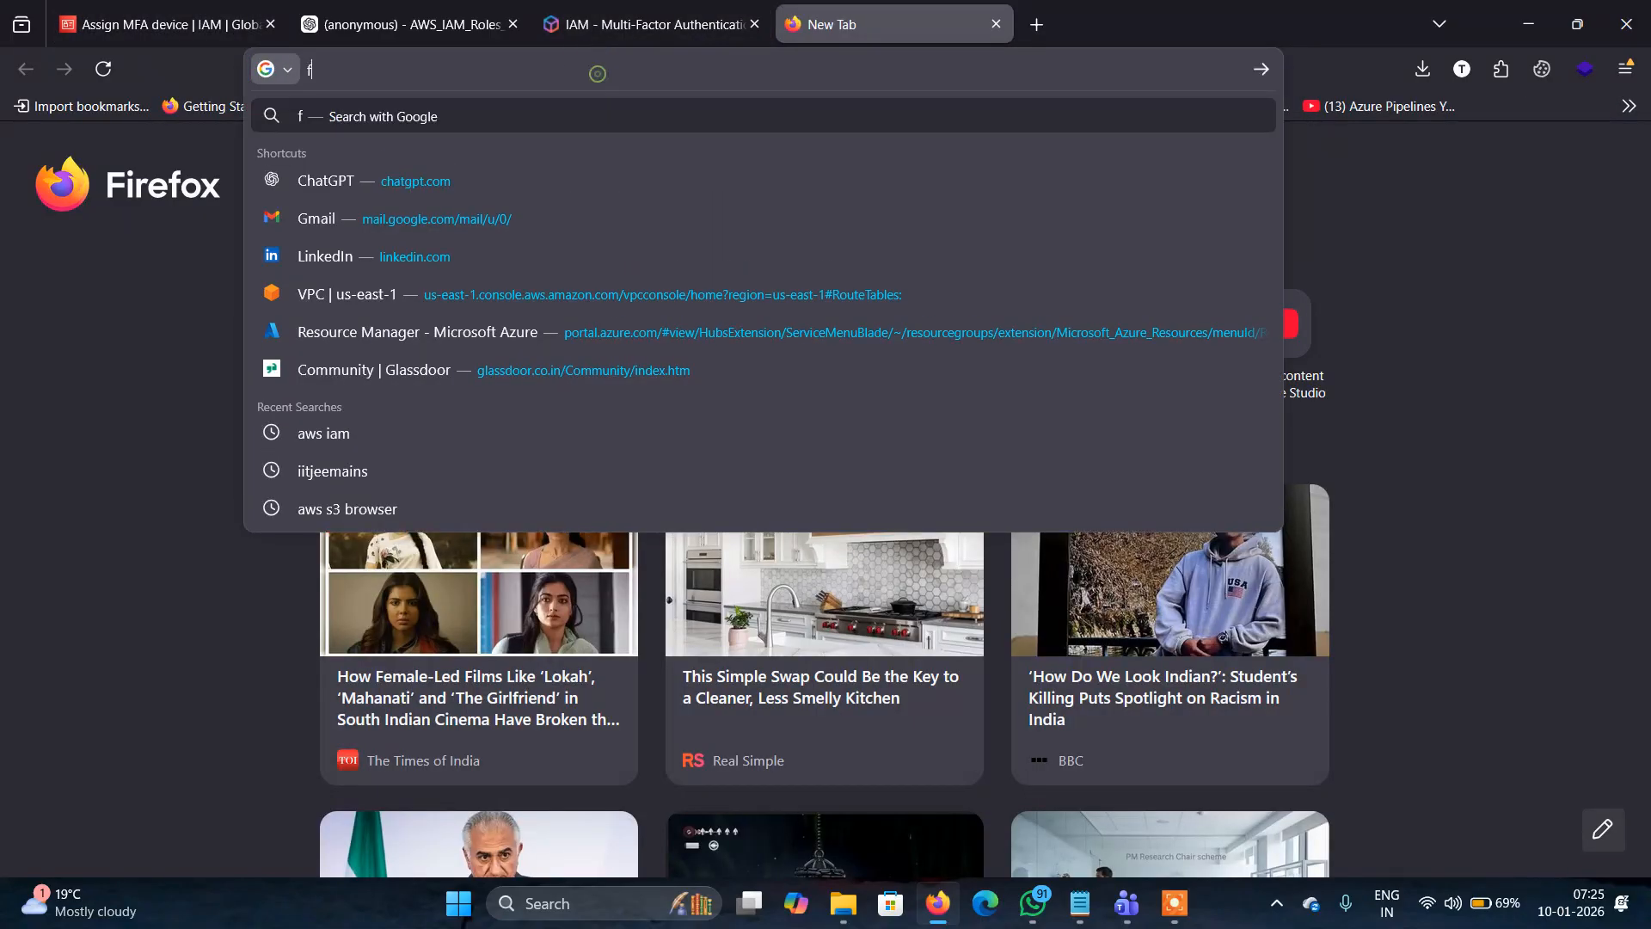
{"action": "type", "text": "ido"}
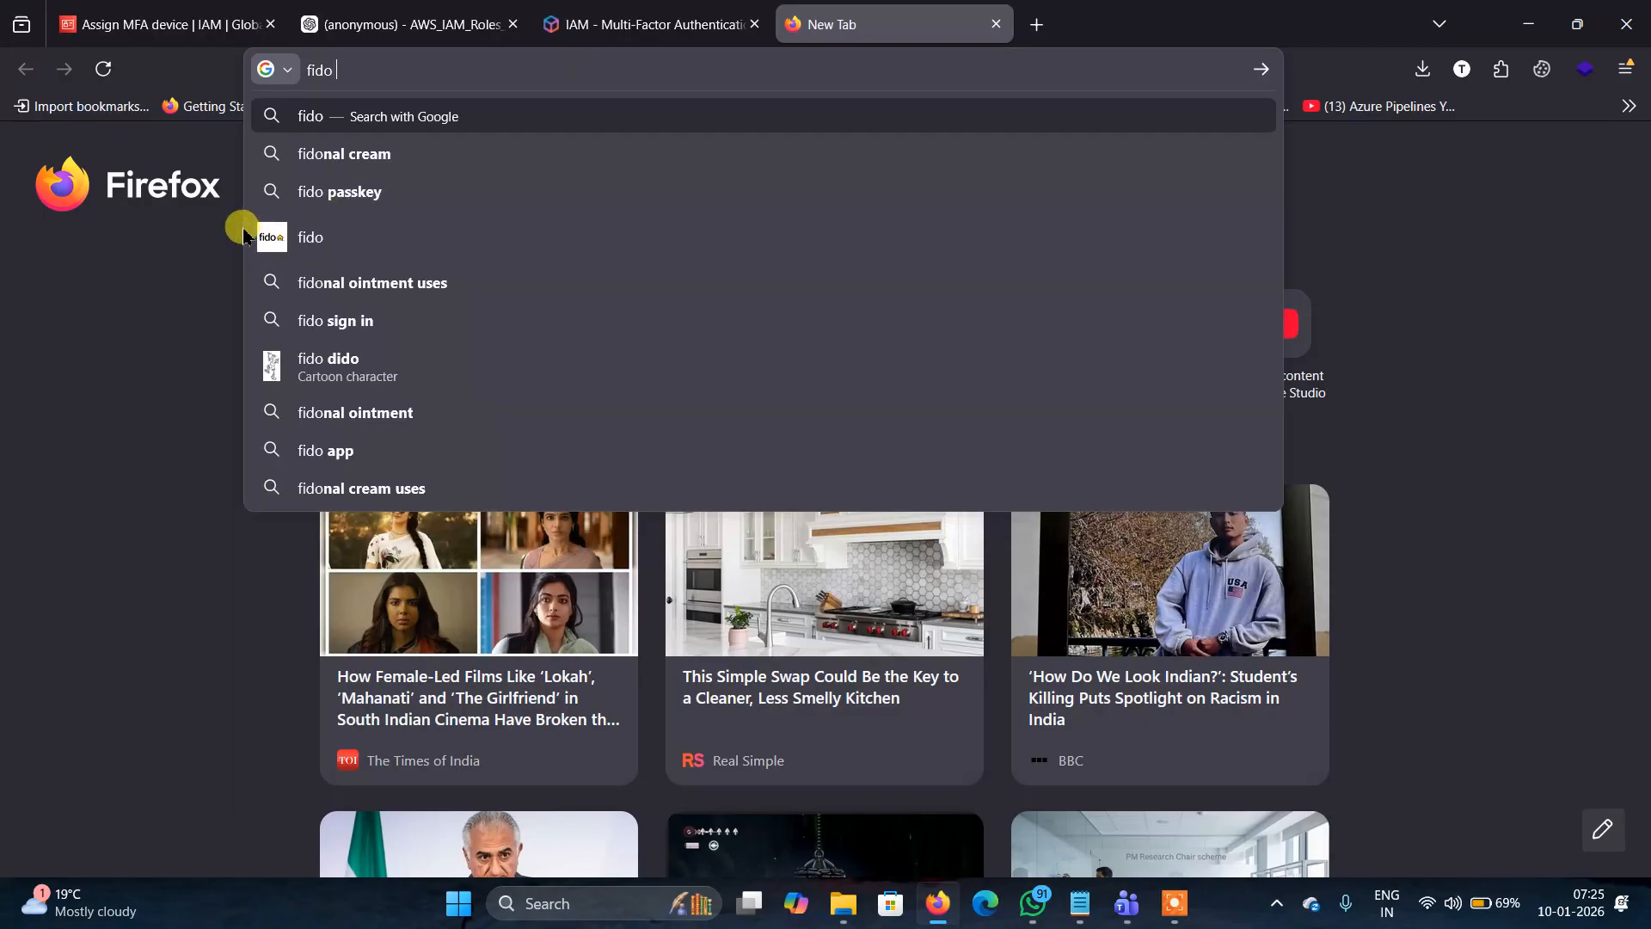
{"action": "left_click", "coordinate": [336, 191]}
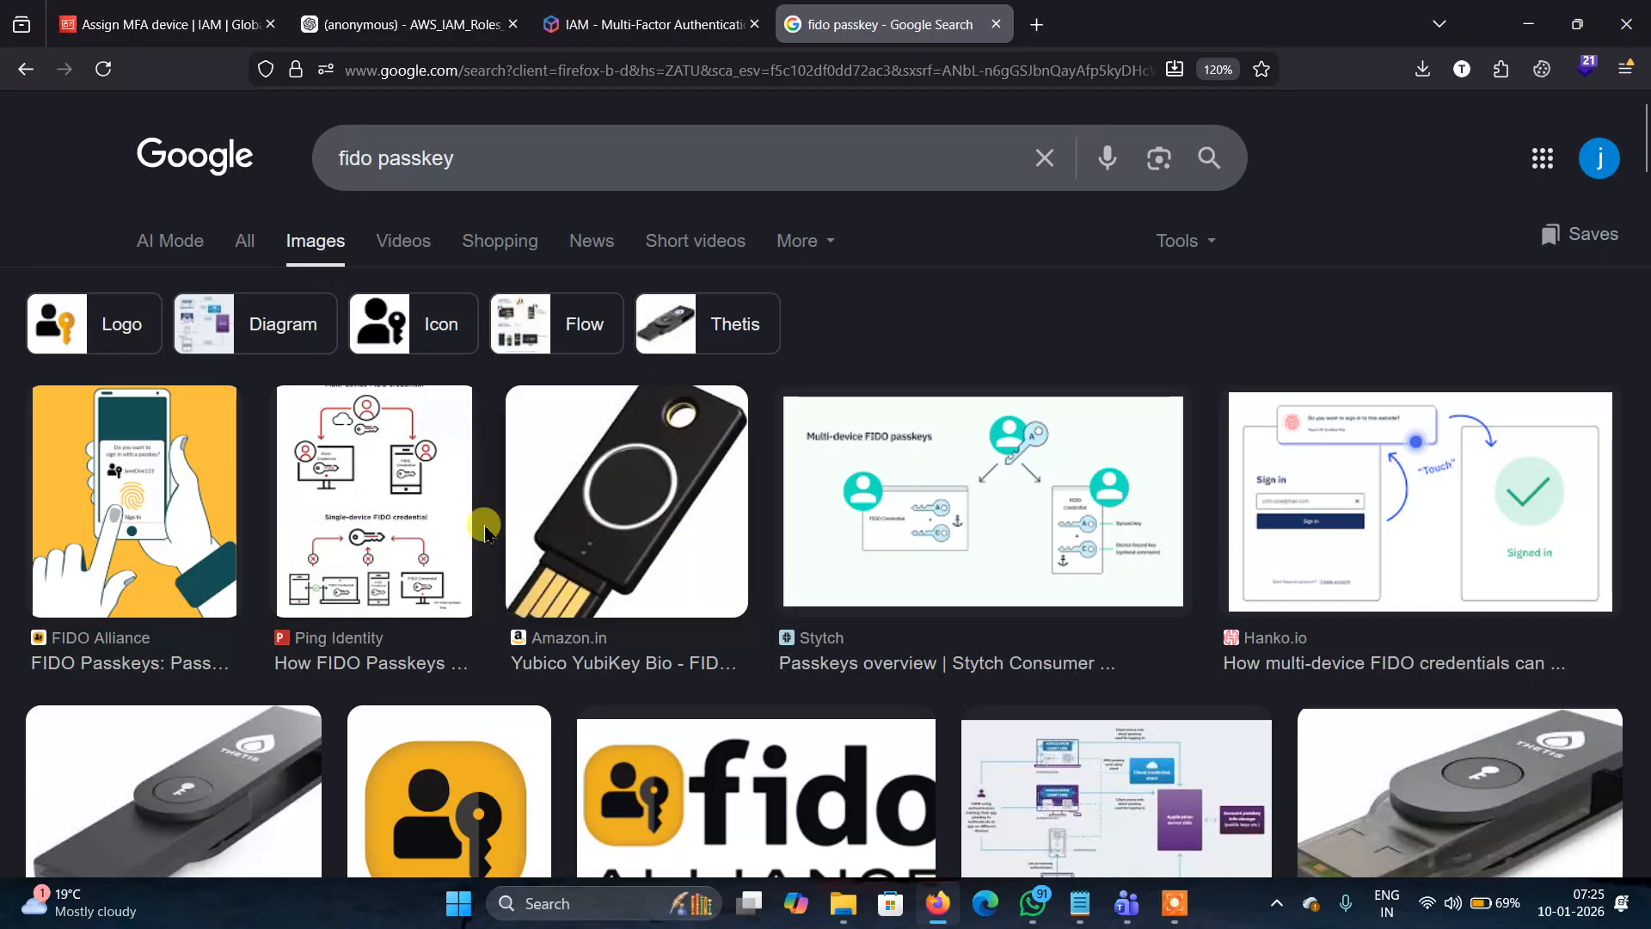
{"action": "scroll", "coordinate": [860, 598], "scroll_direction": "down", "scroll_amount": 3}
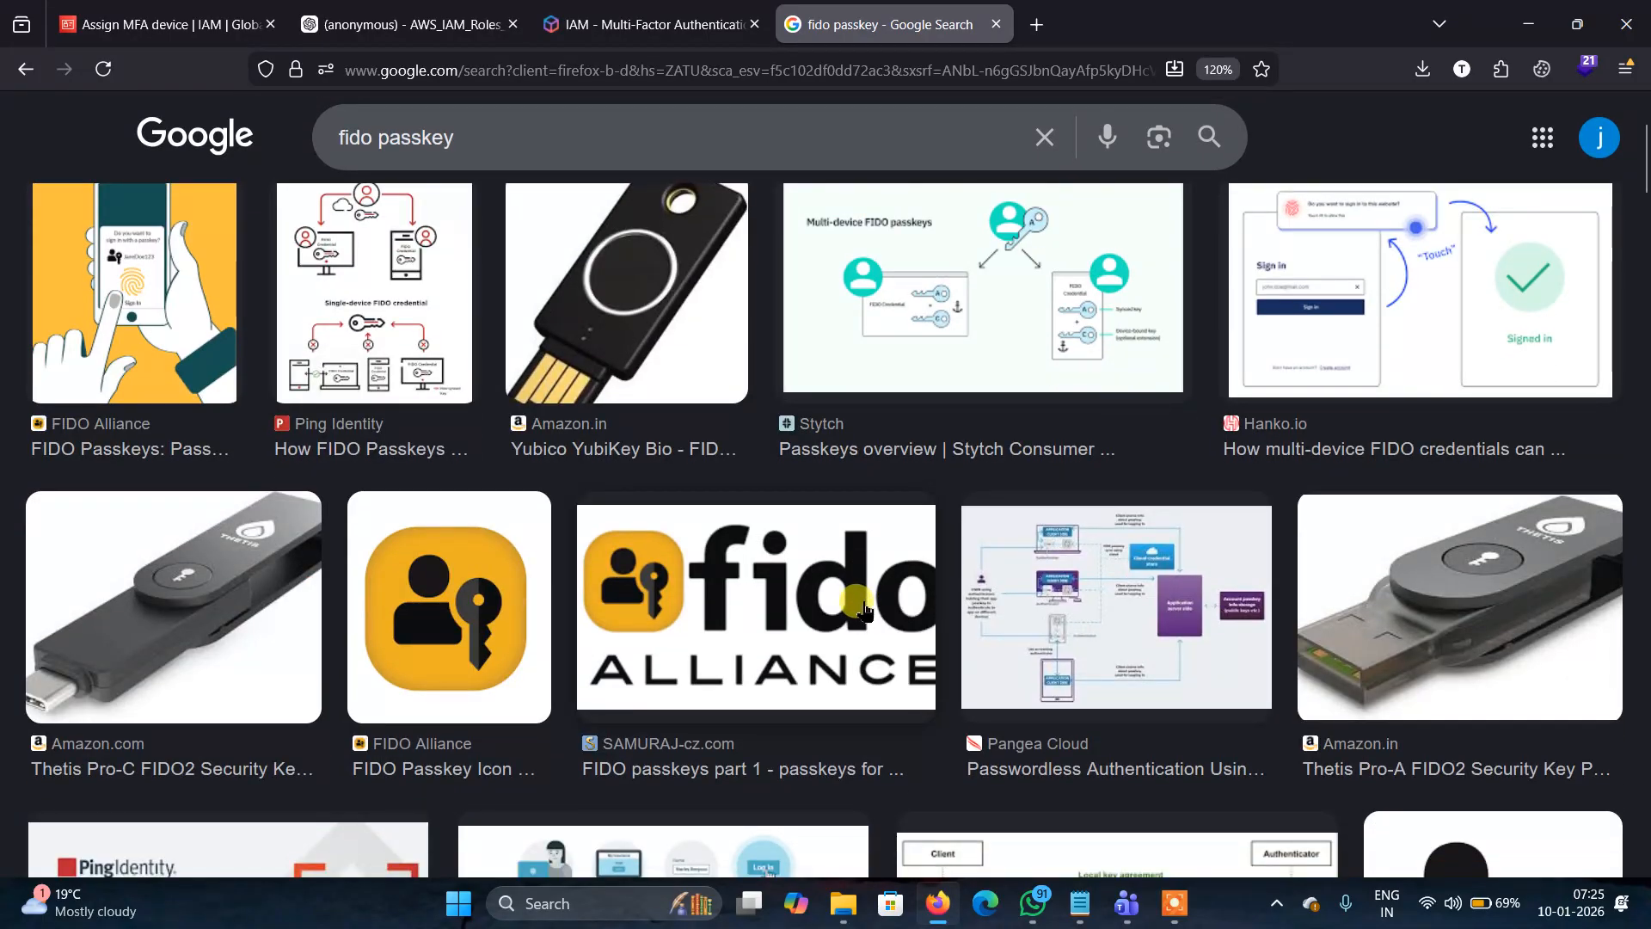
{"action": "scroll", "coordinate": [855, 597], "scroll_direction": "up", "scroll_amount": 1}
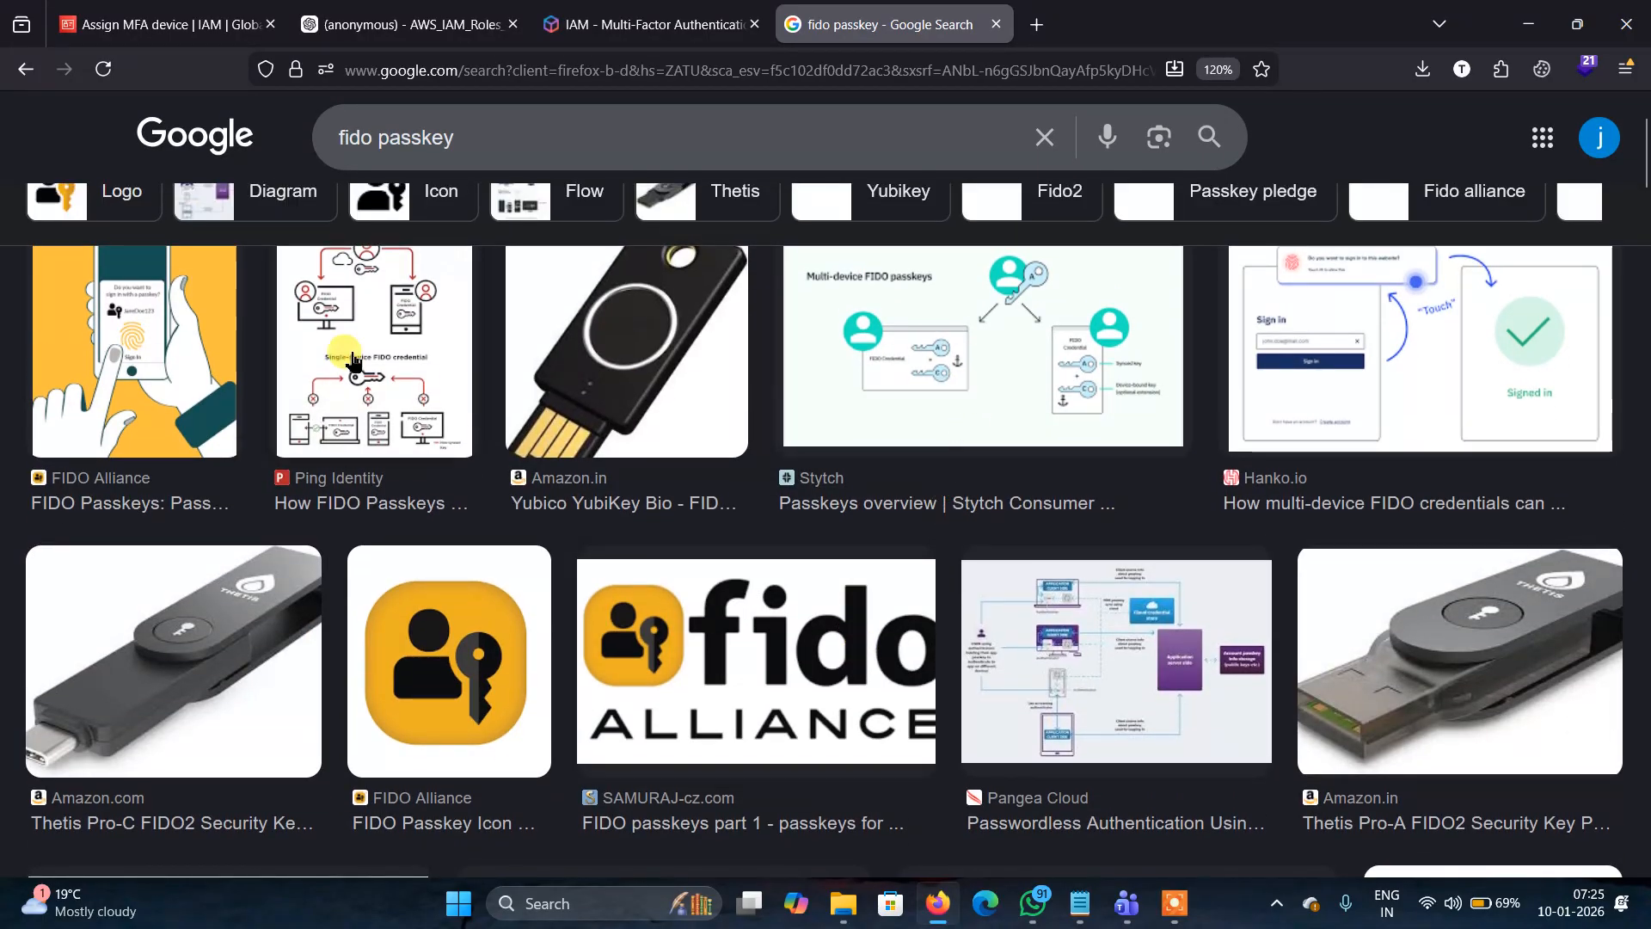
{"action": "scroll", "coordinate": [1348, 651], "scroll_direction": "up", "scroll_amount": 2}
{"action": "scroll", "coordinate": [1347, 651], "scroll_direction": "down", "scroll_amount": 3}
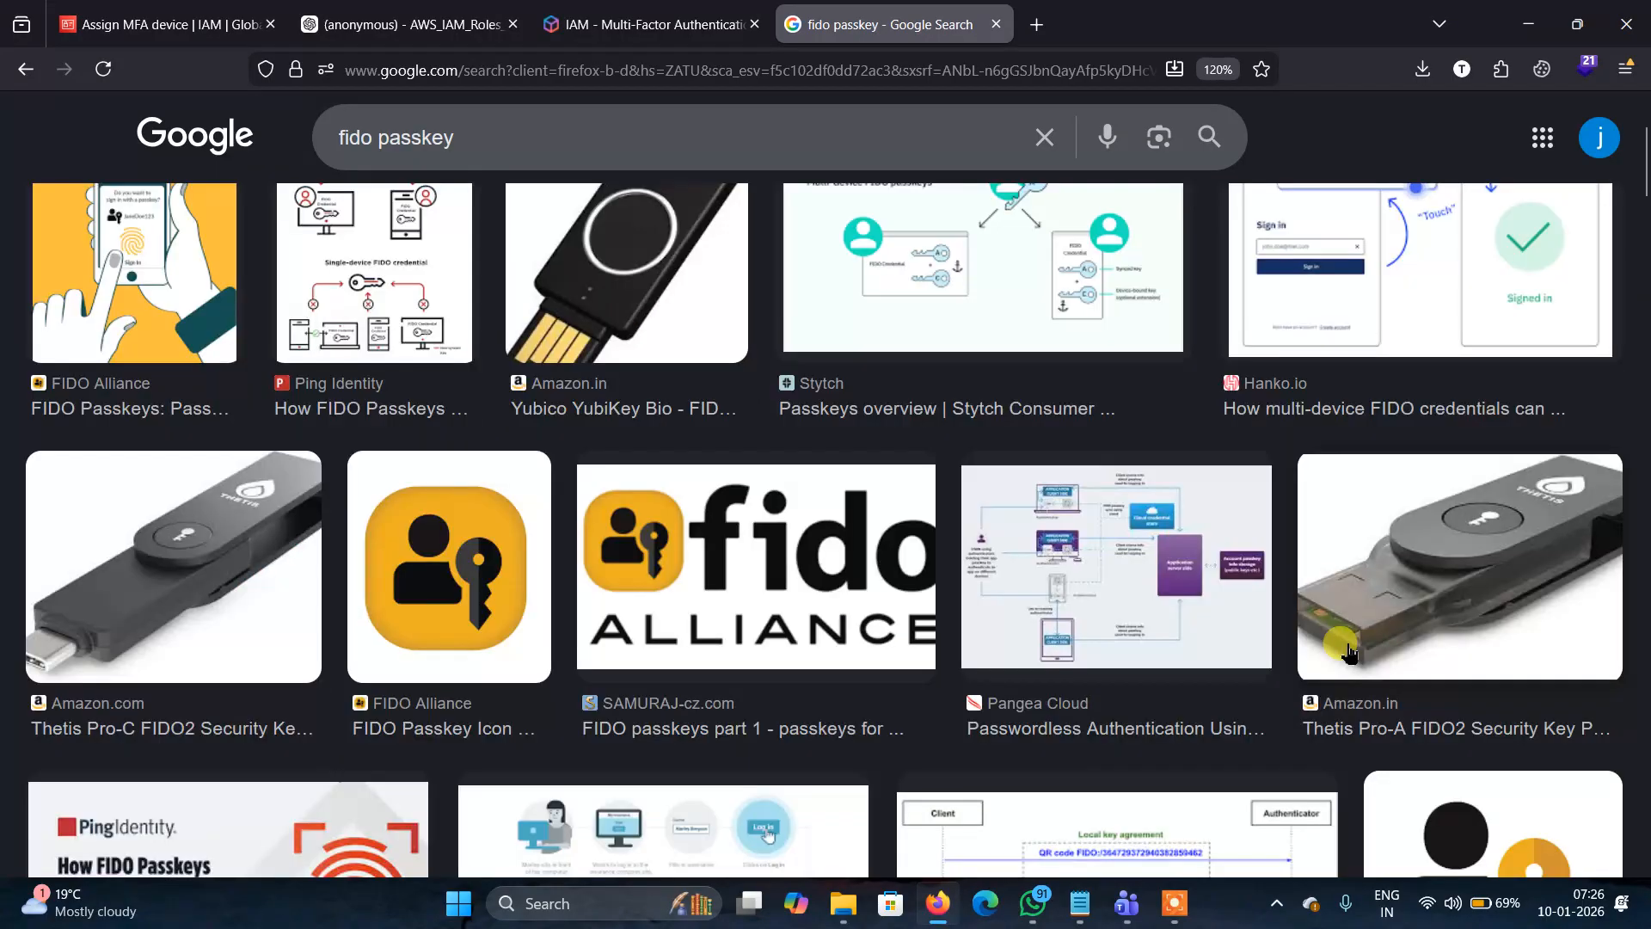
{"action": "left_click", "coordinate": [573, 10]}
- Glance at the AWS_IAM_Roles PDF, then return to the Assign MFA device page
{"action": "left_click", "coordinate": [403, 26]}
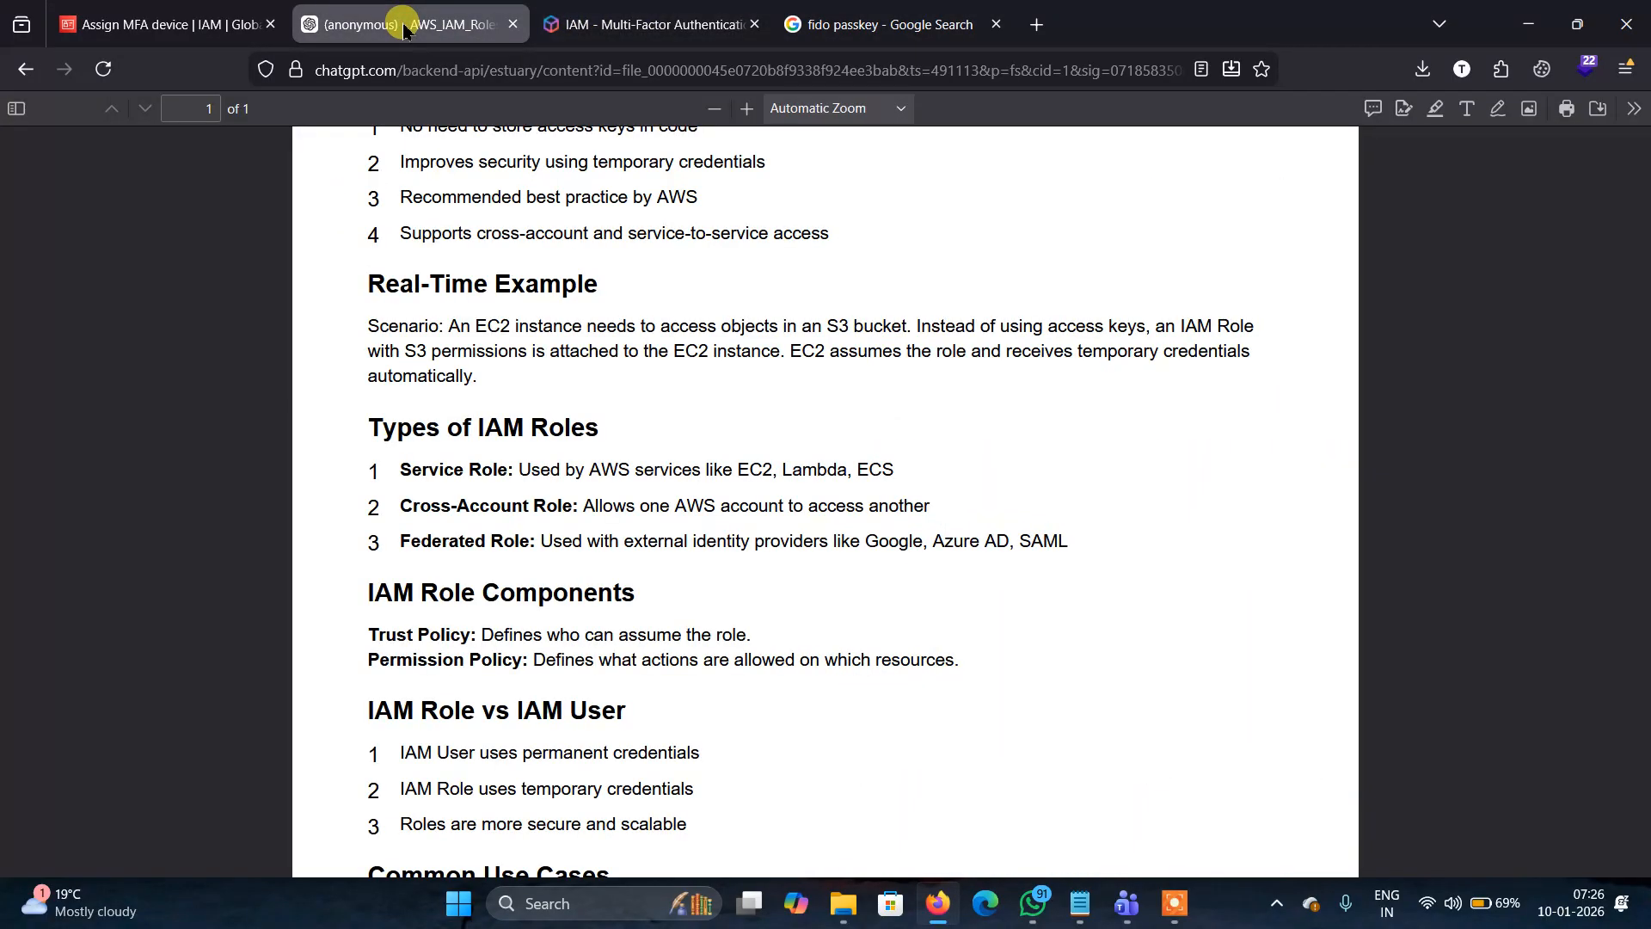
{"action": "left_click", "coordinate": [209, 20]}
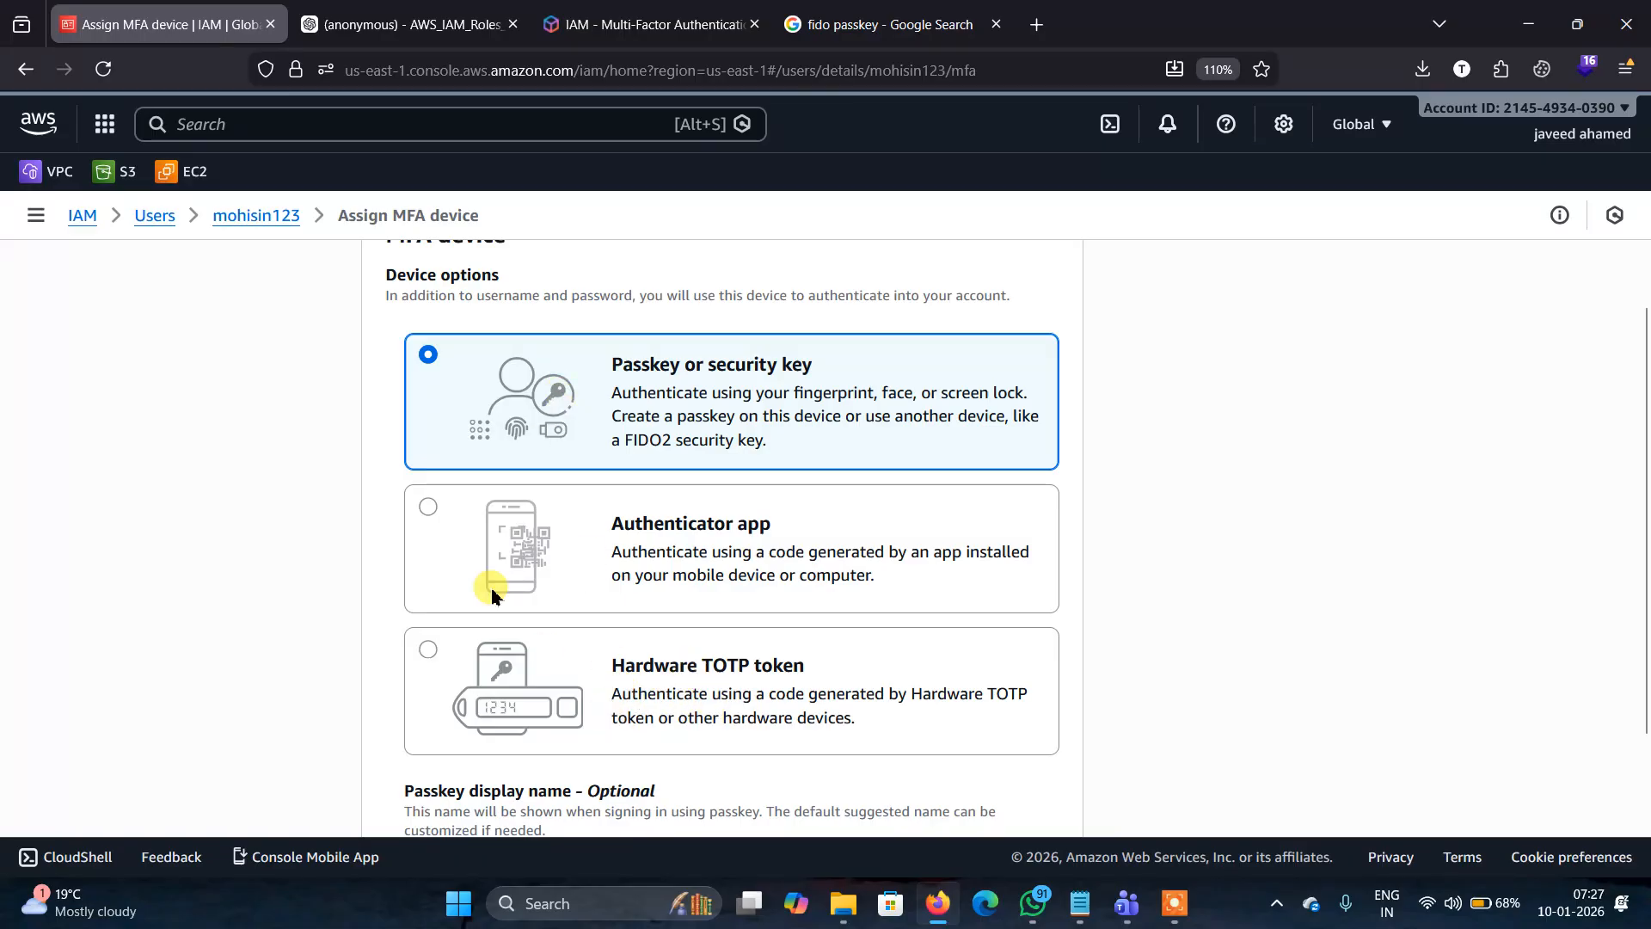
- Pick Authenticator app as the MFA device type and continue to the Set up device step
{"action": "left_click", "coordinate": [427, 508]}
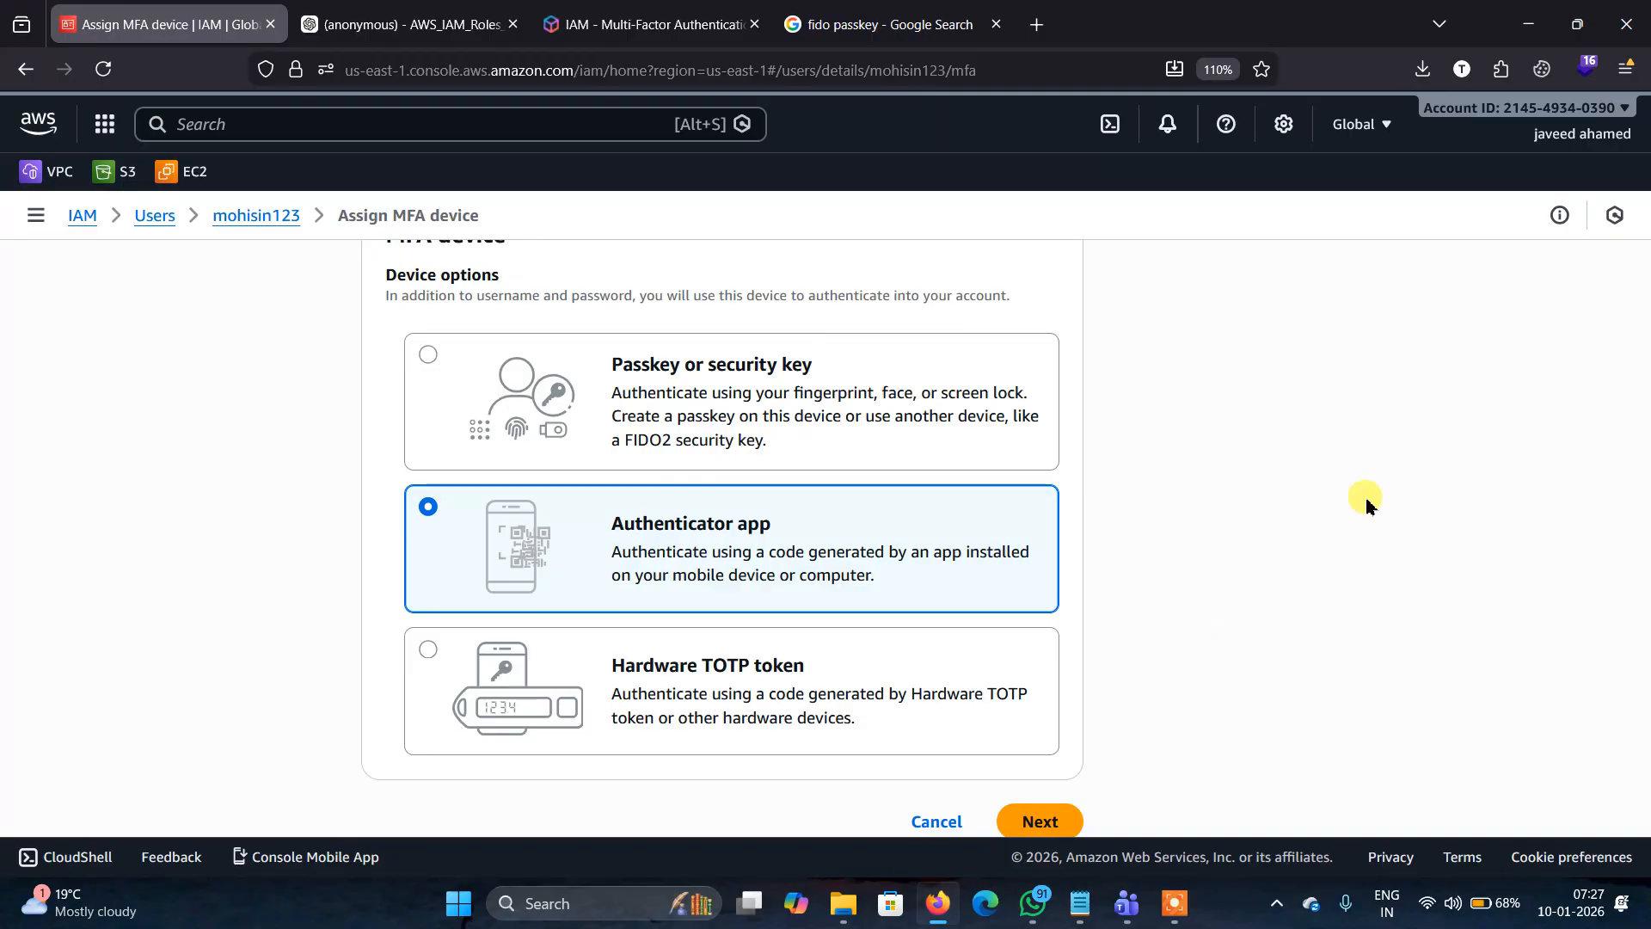
{"action": "scroll", "coordinate": [1349, 473], "scroll_direction": "down", "scroll_amount": 1}
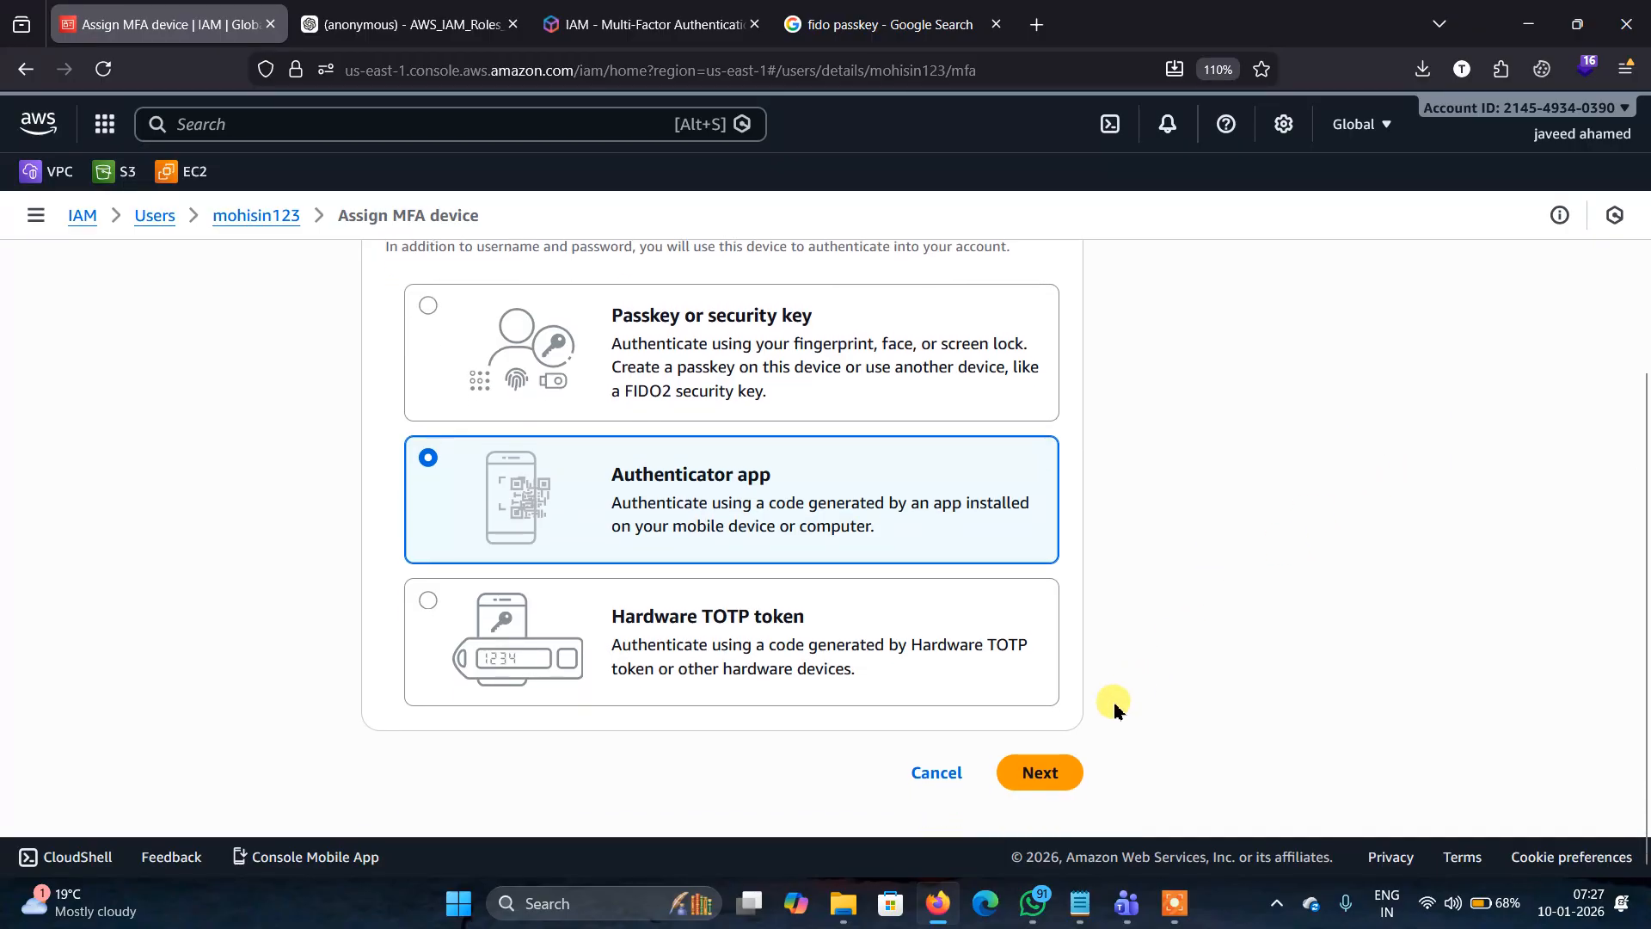
{"action": "left_click", "coordinate": [1069, 775]}
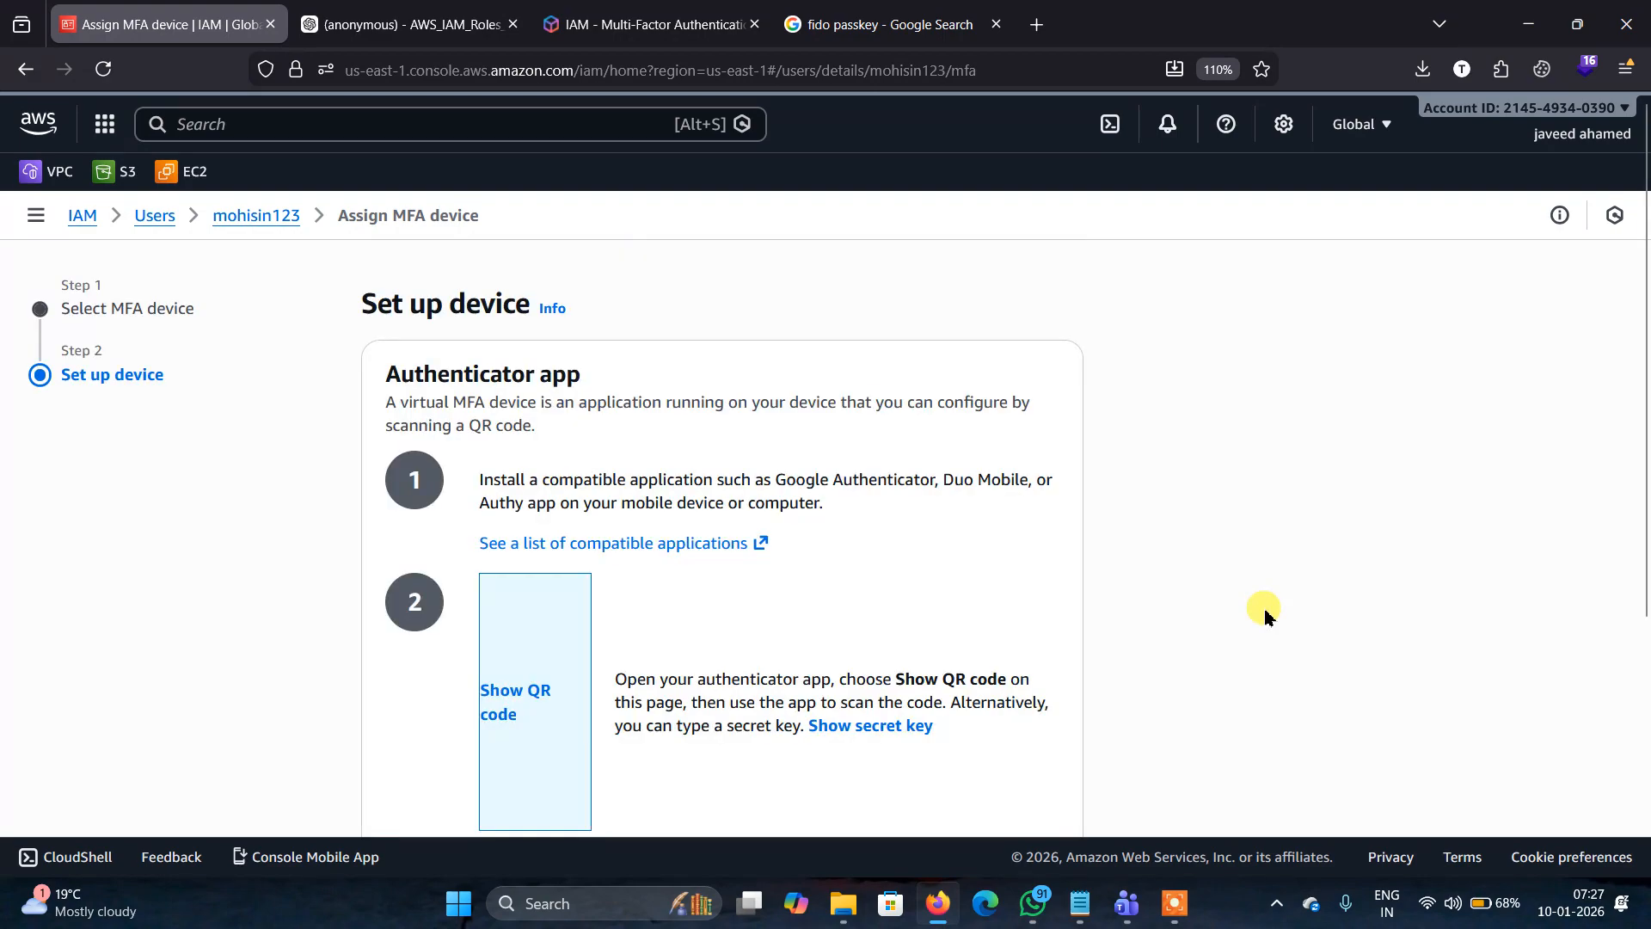
- Reveal the authenticator app QR code and place the cursor in the MFA Code 1 field
{"action": "scroll", "coordinate": [1264, 615], "scroll_direction": "down", "scroll_amount": 2}
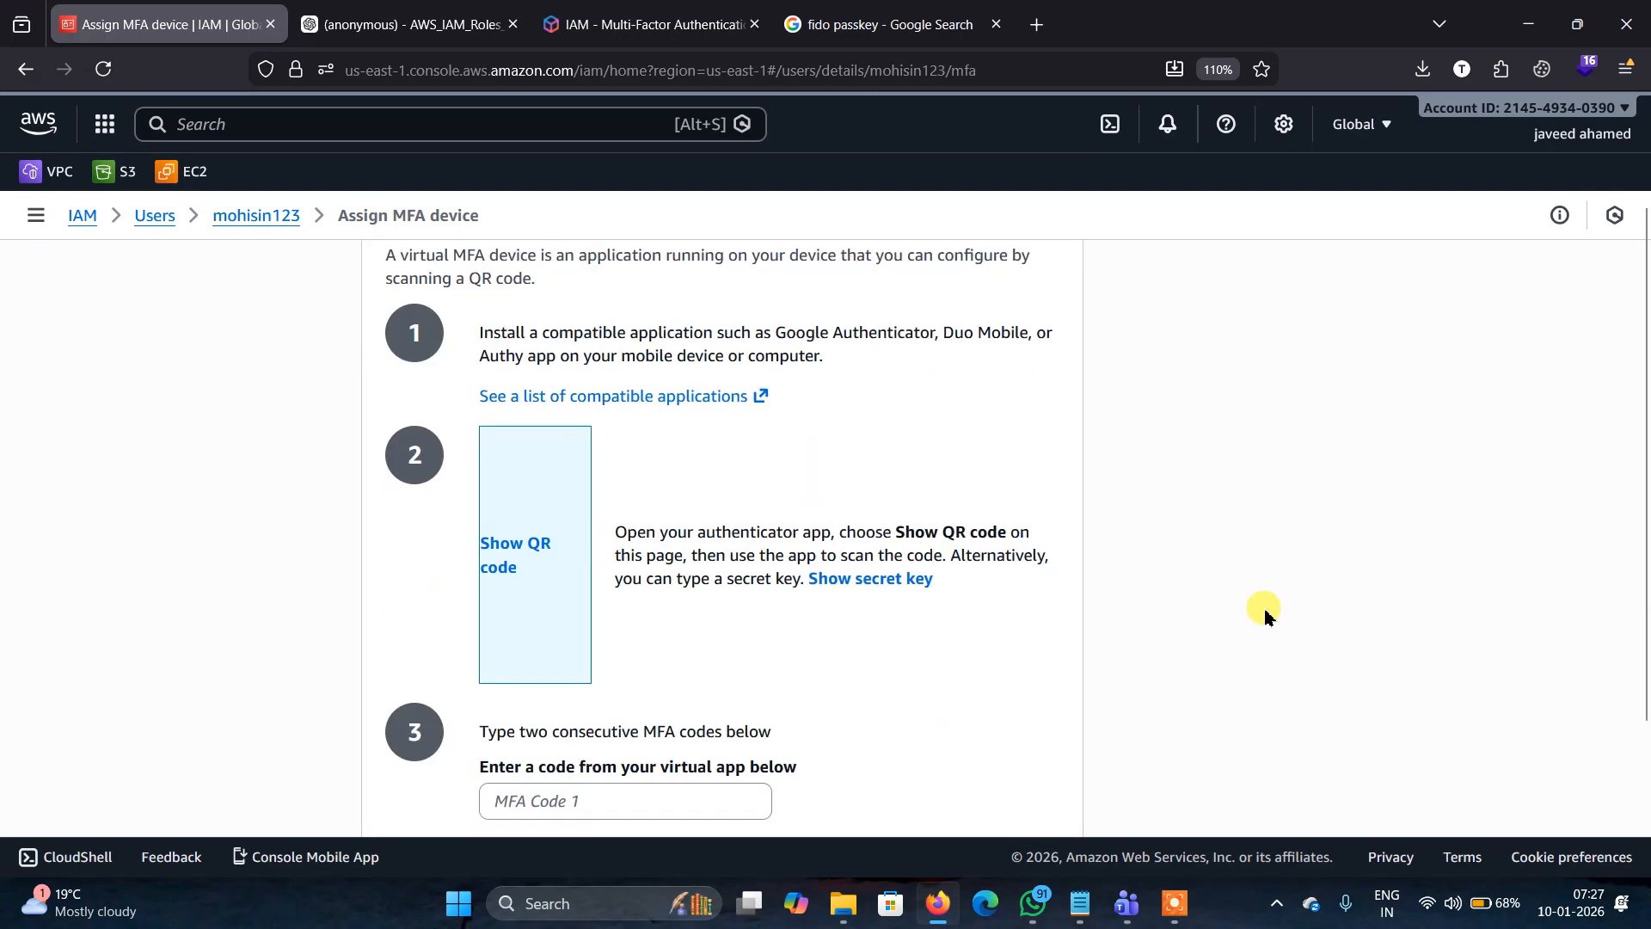
{"action": "left_click", "coordinate": [508, 548]}
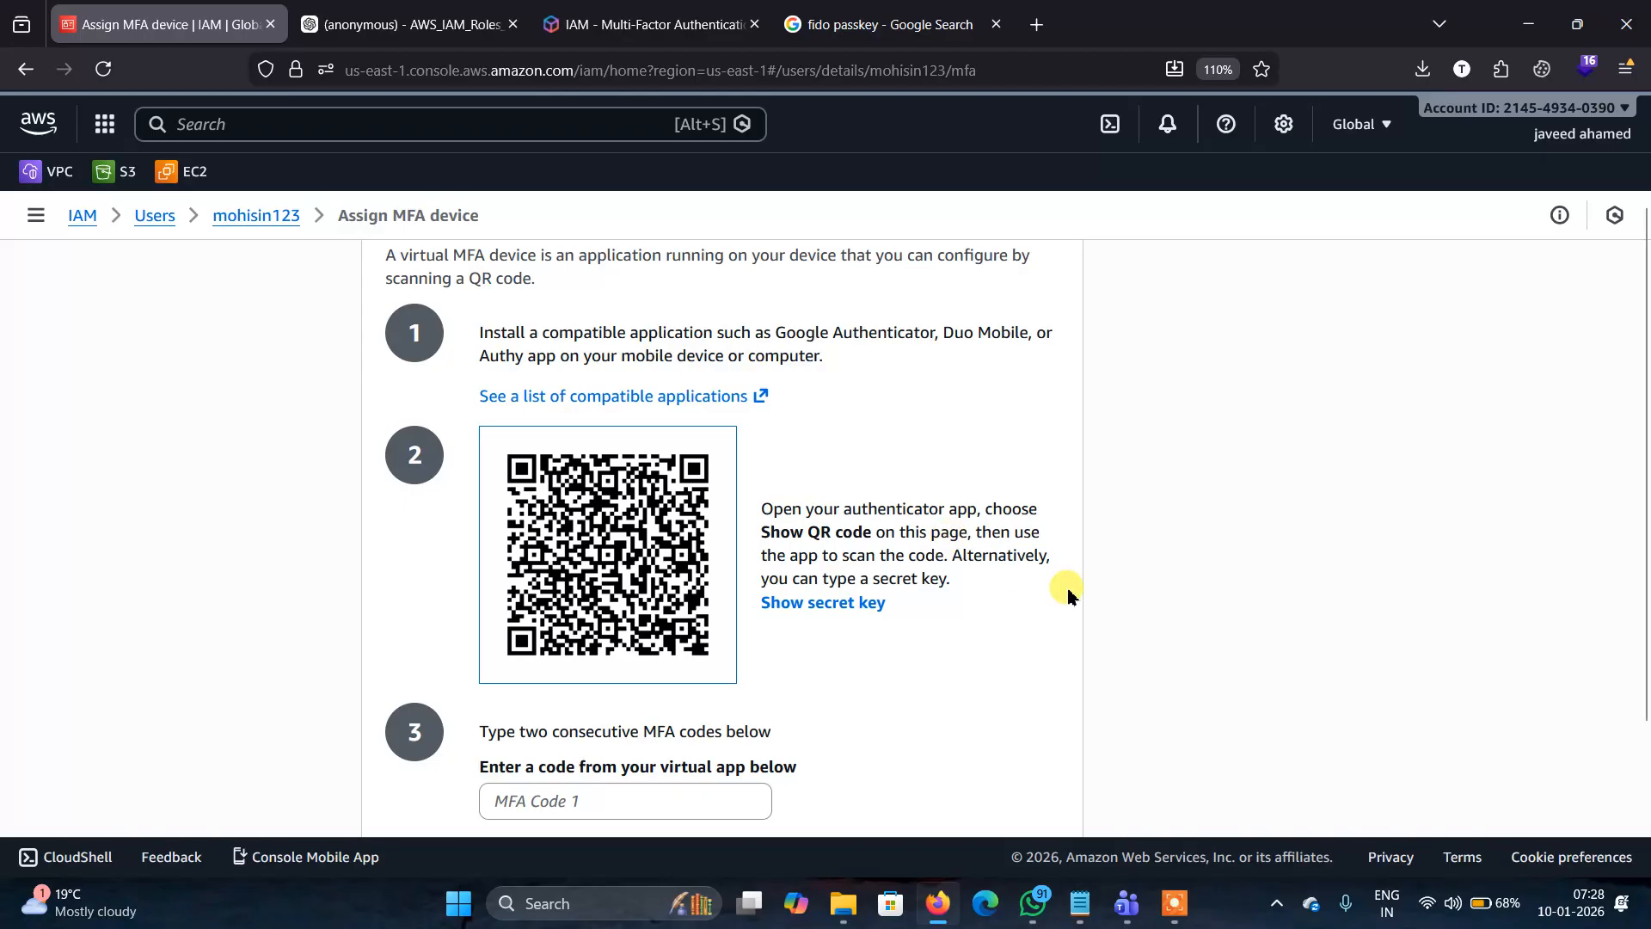
{"action": "scroll", "coordinate": [1068, 587], "scroll_direction": "down", "scroll_amount": 1}
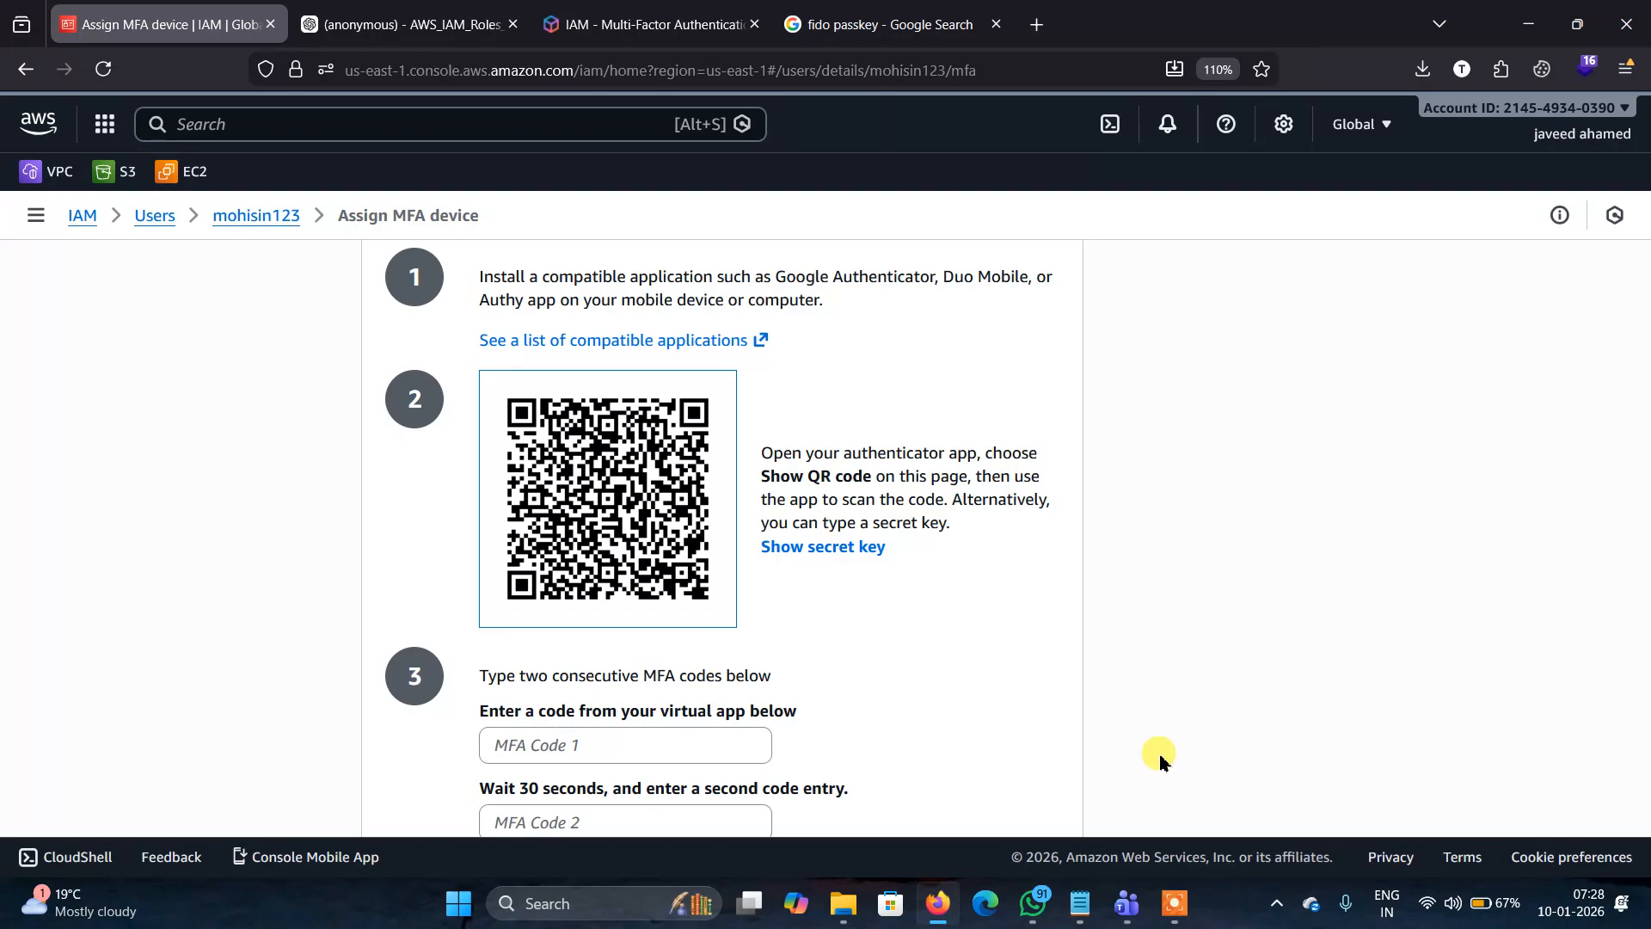
{"action": "scroll", "coordinate": [1161, 762], "scroll_direction": "down", "scroll_amount": 3}
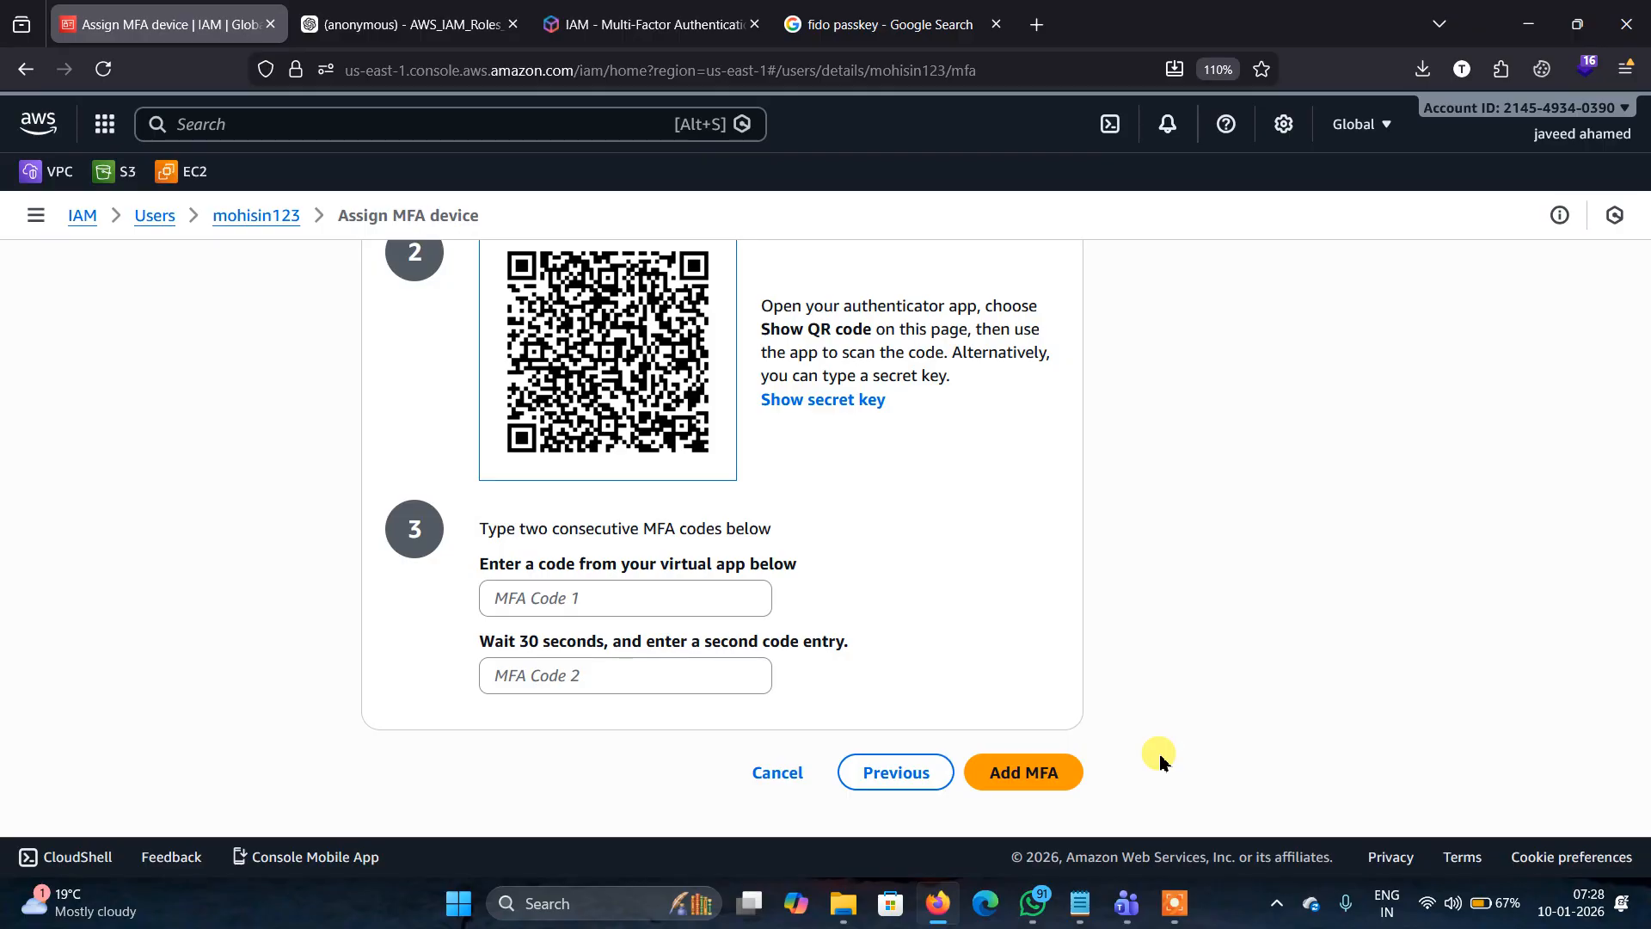
{"action": "left_click", "coordinate": [588, 602]}
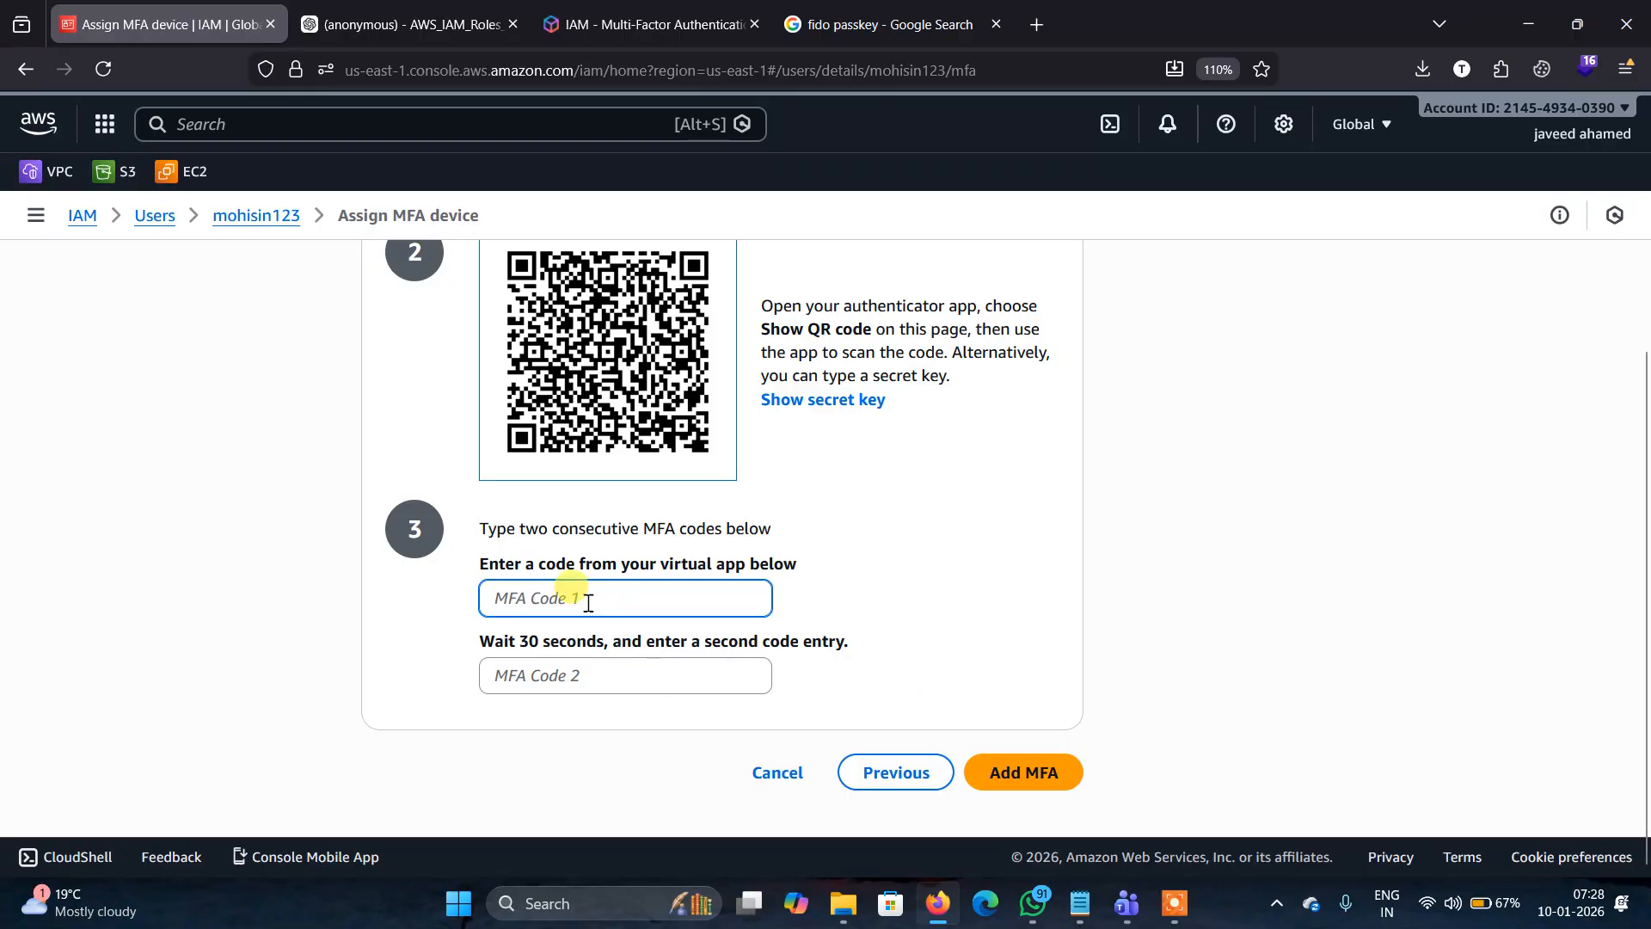
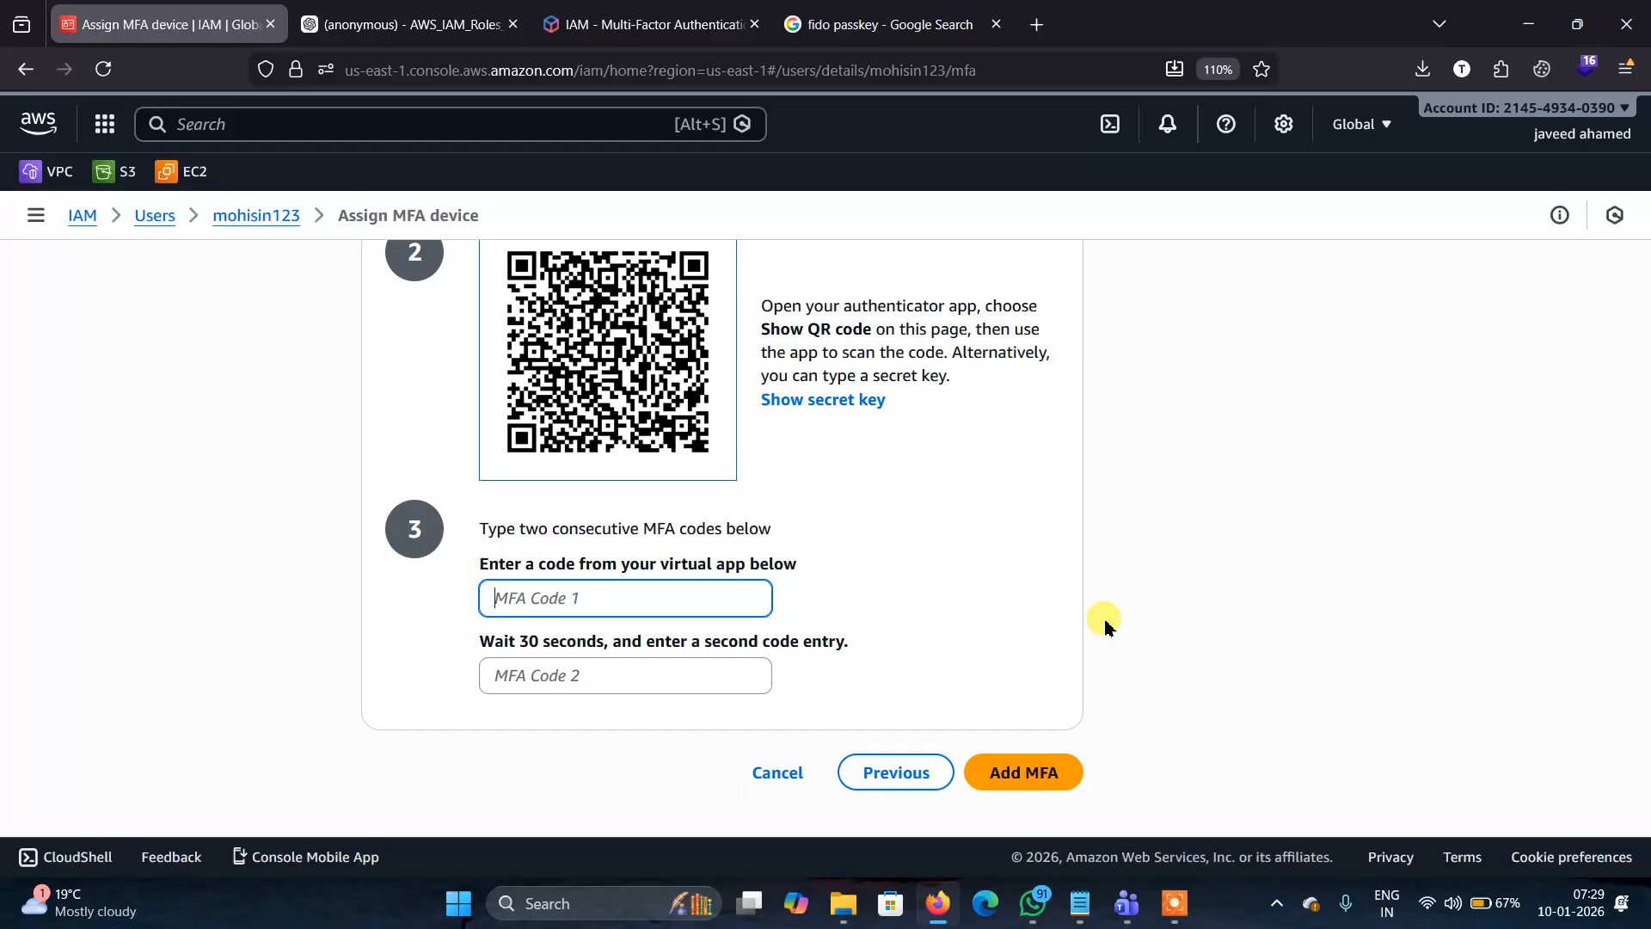
- Leave the unfinished MFA setup and return to the user's Security credentials tab
{"action": "scroll", "coordinate": [163, 353], "scroll_direction": "up", "scroll_amount": 3}
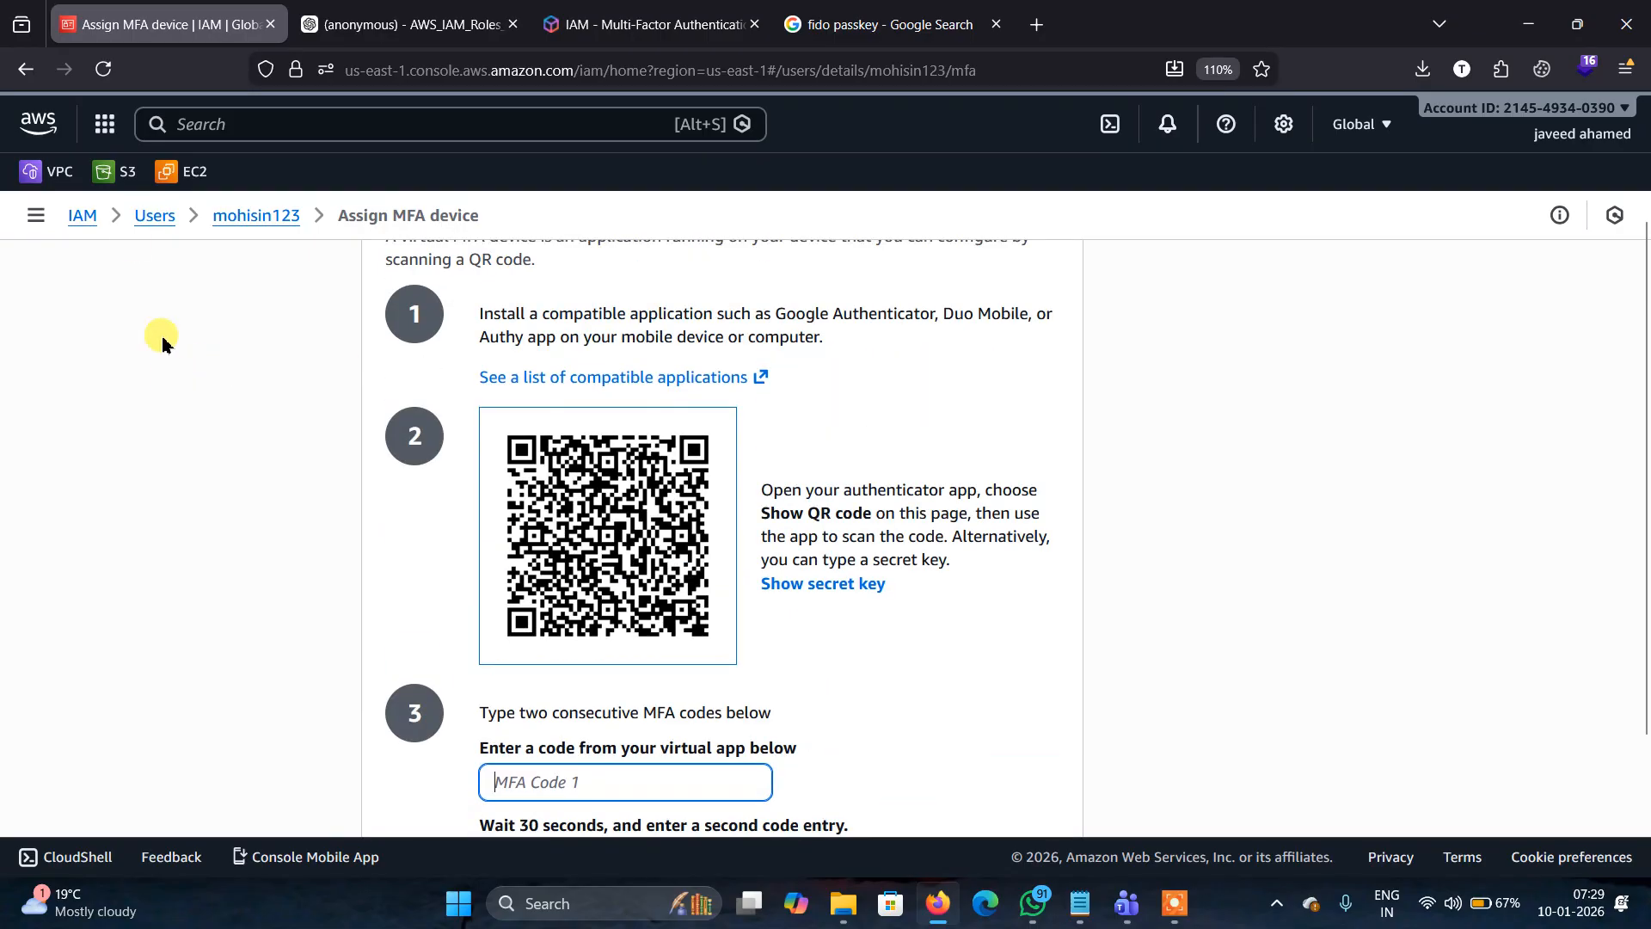
{"action": "left_click", "coordinate": [19, 70]}
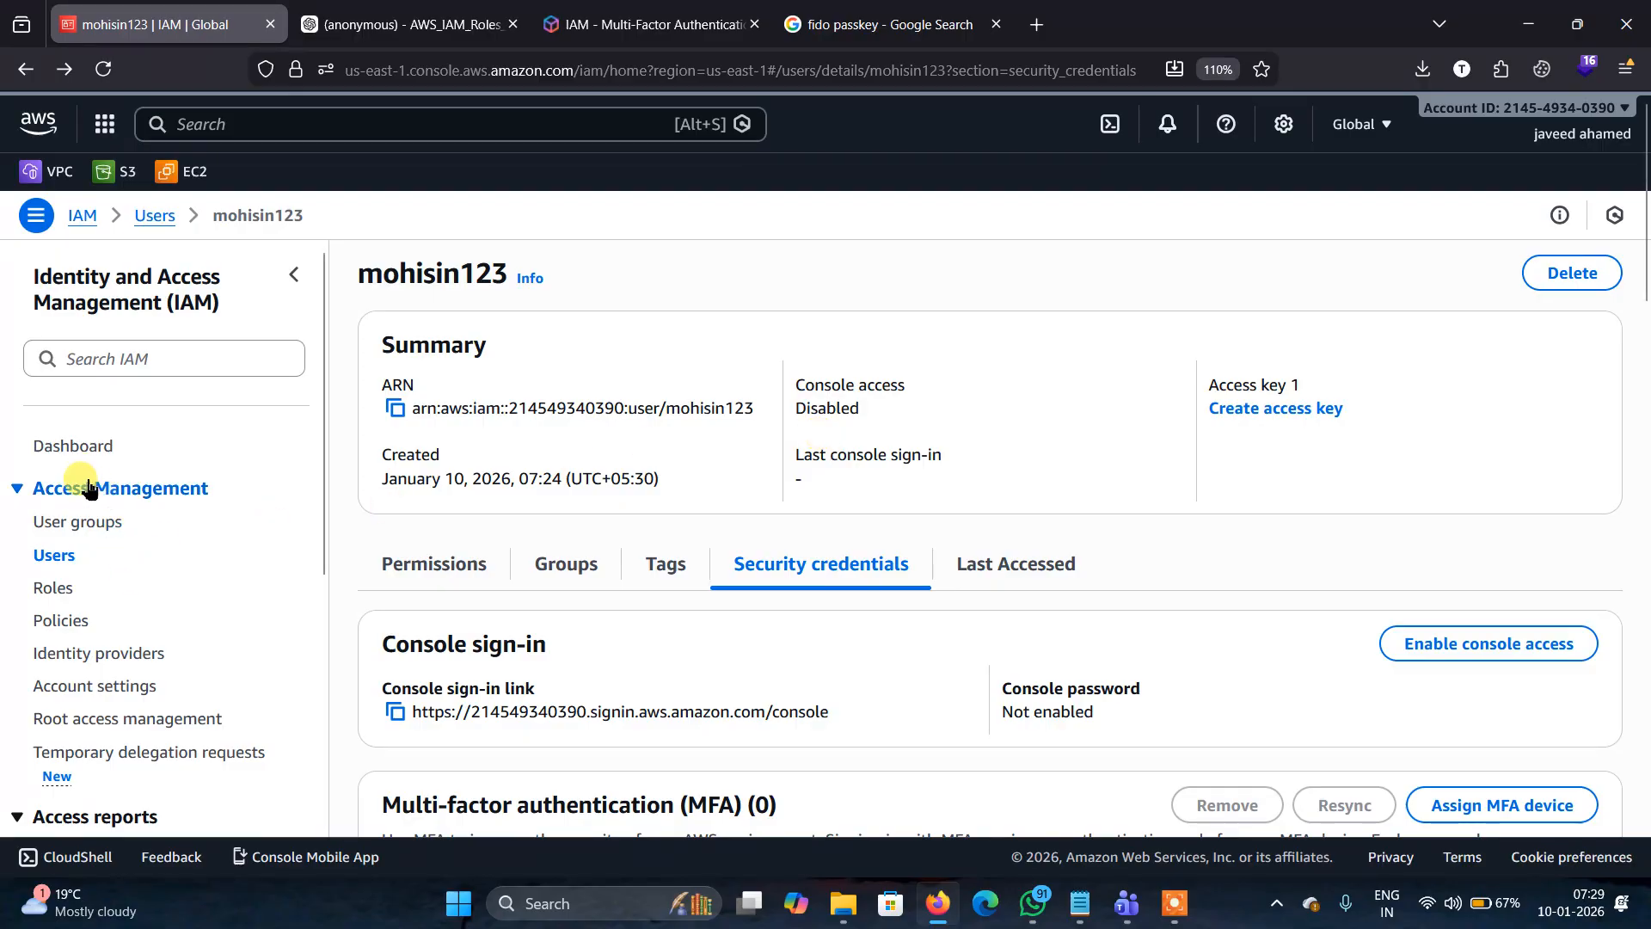
- View the IAM Dashboard's security recommendations, then switch to the fido passkey browser tab
{"action": "left_click", "coordinate": [77, 447]}
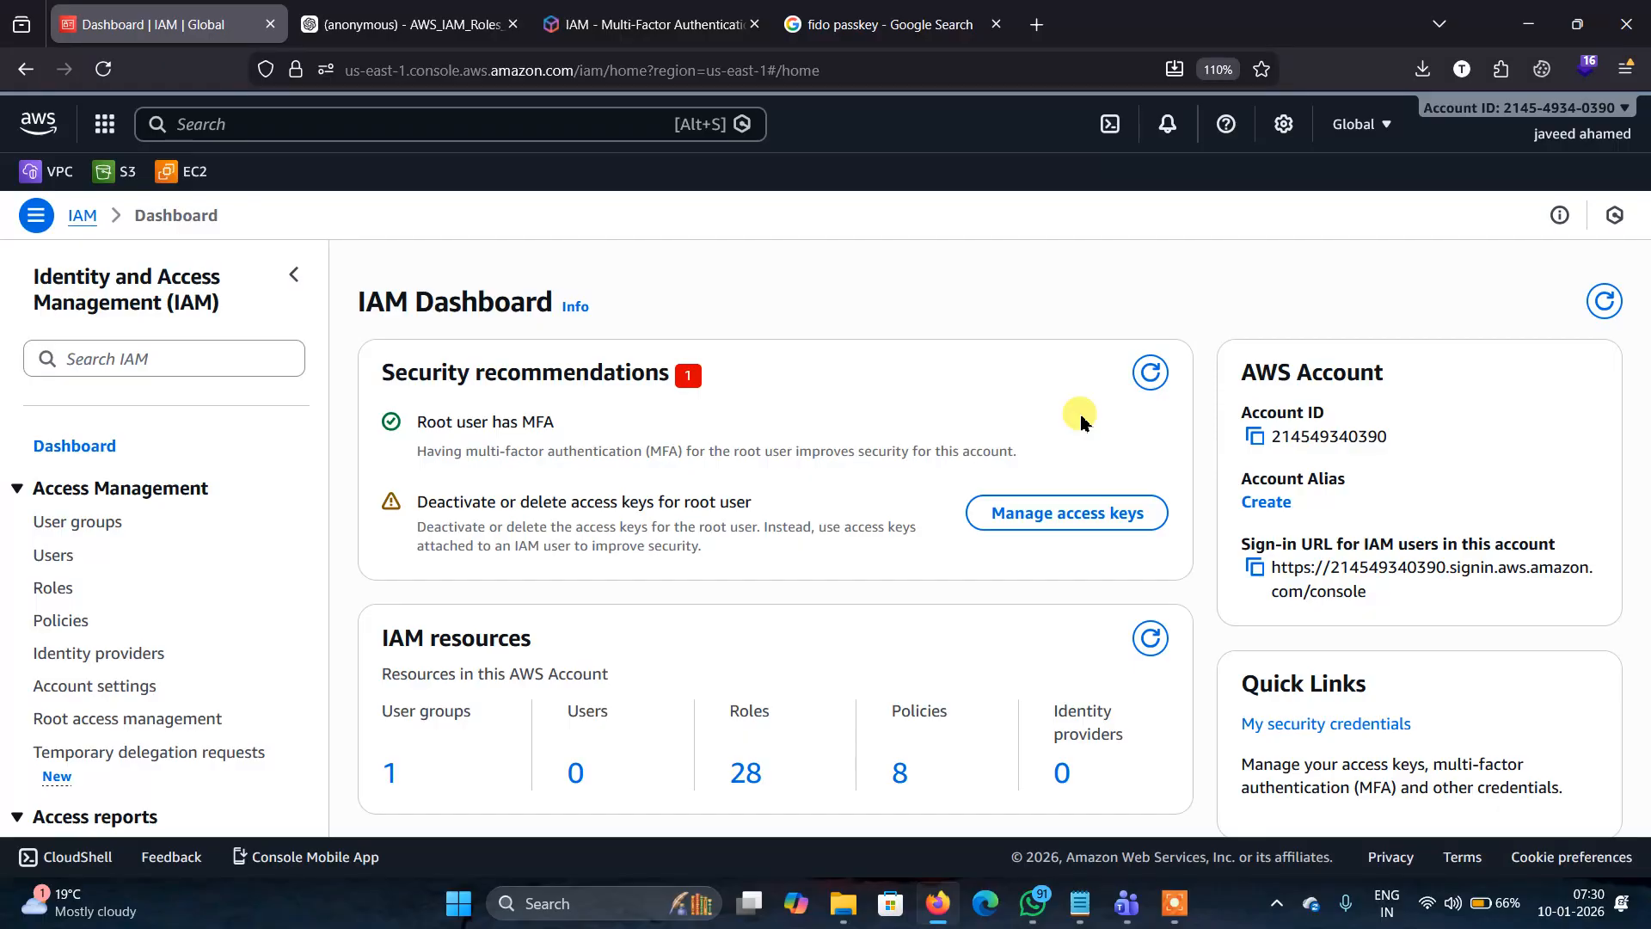
{"action": "left_click", "coordinate": [860, 26]}
- Go to google.com and search for 'aws iam policies'
{"action": "left_click", "coordinate": [537, 70]}
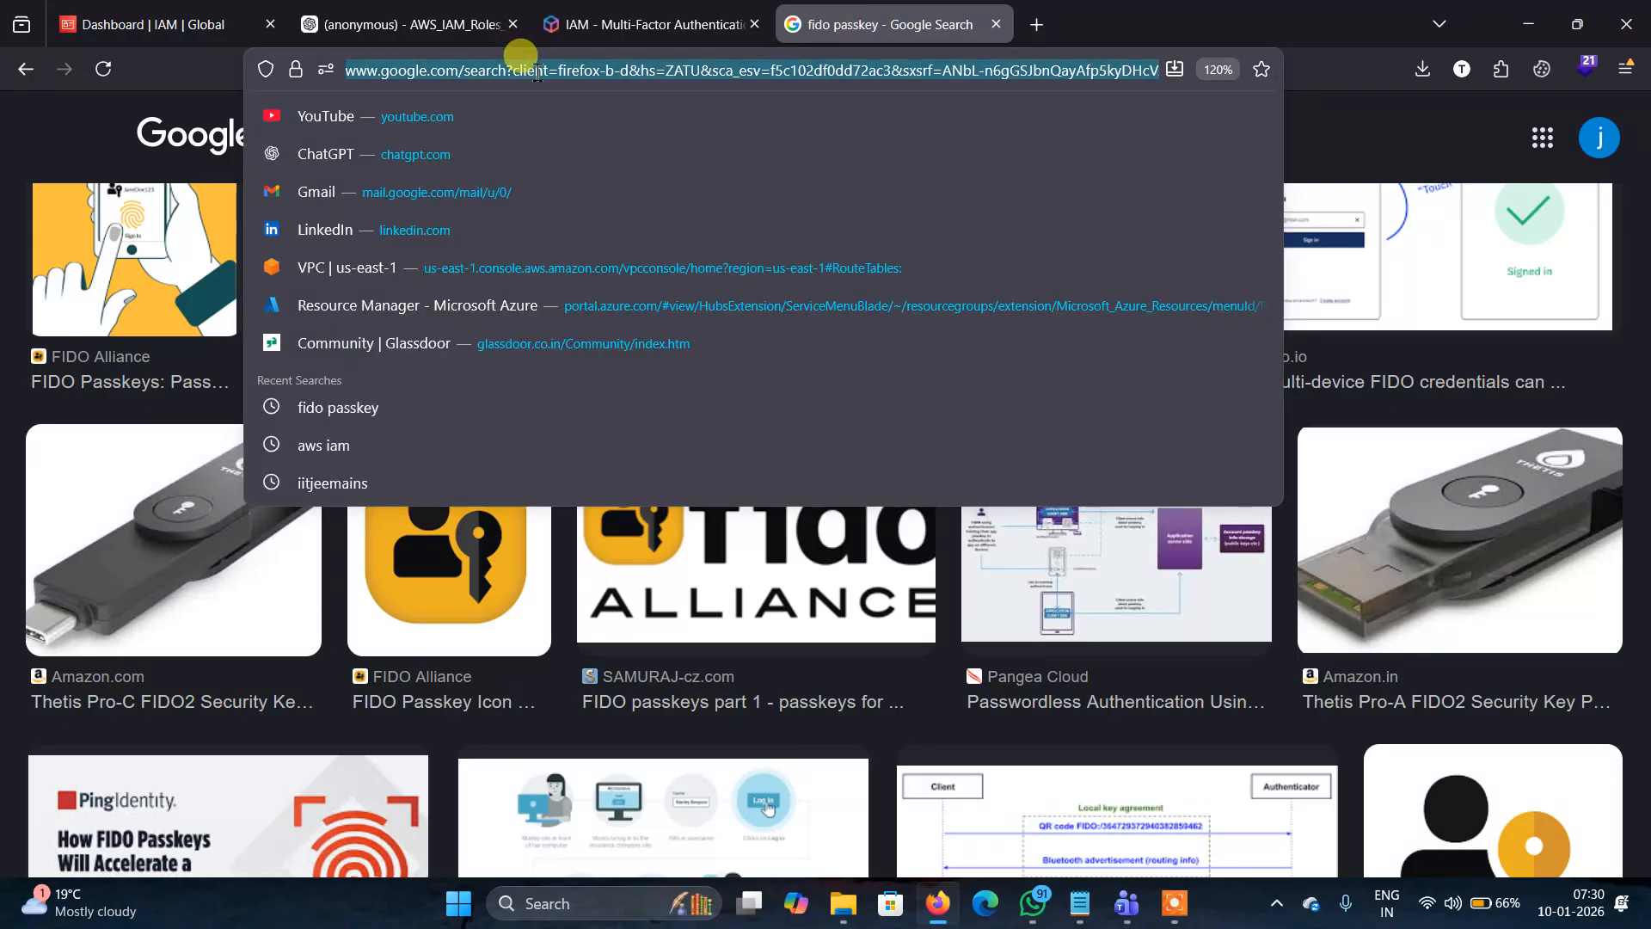
{"action": "type", "text": "google.com/"}
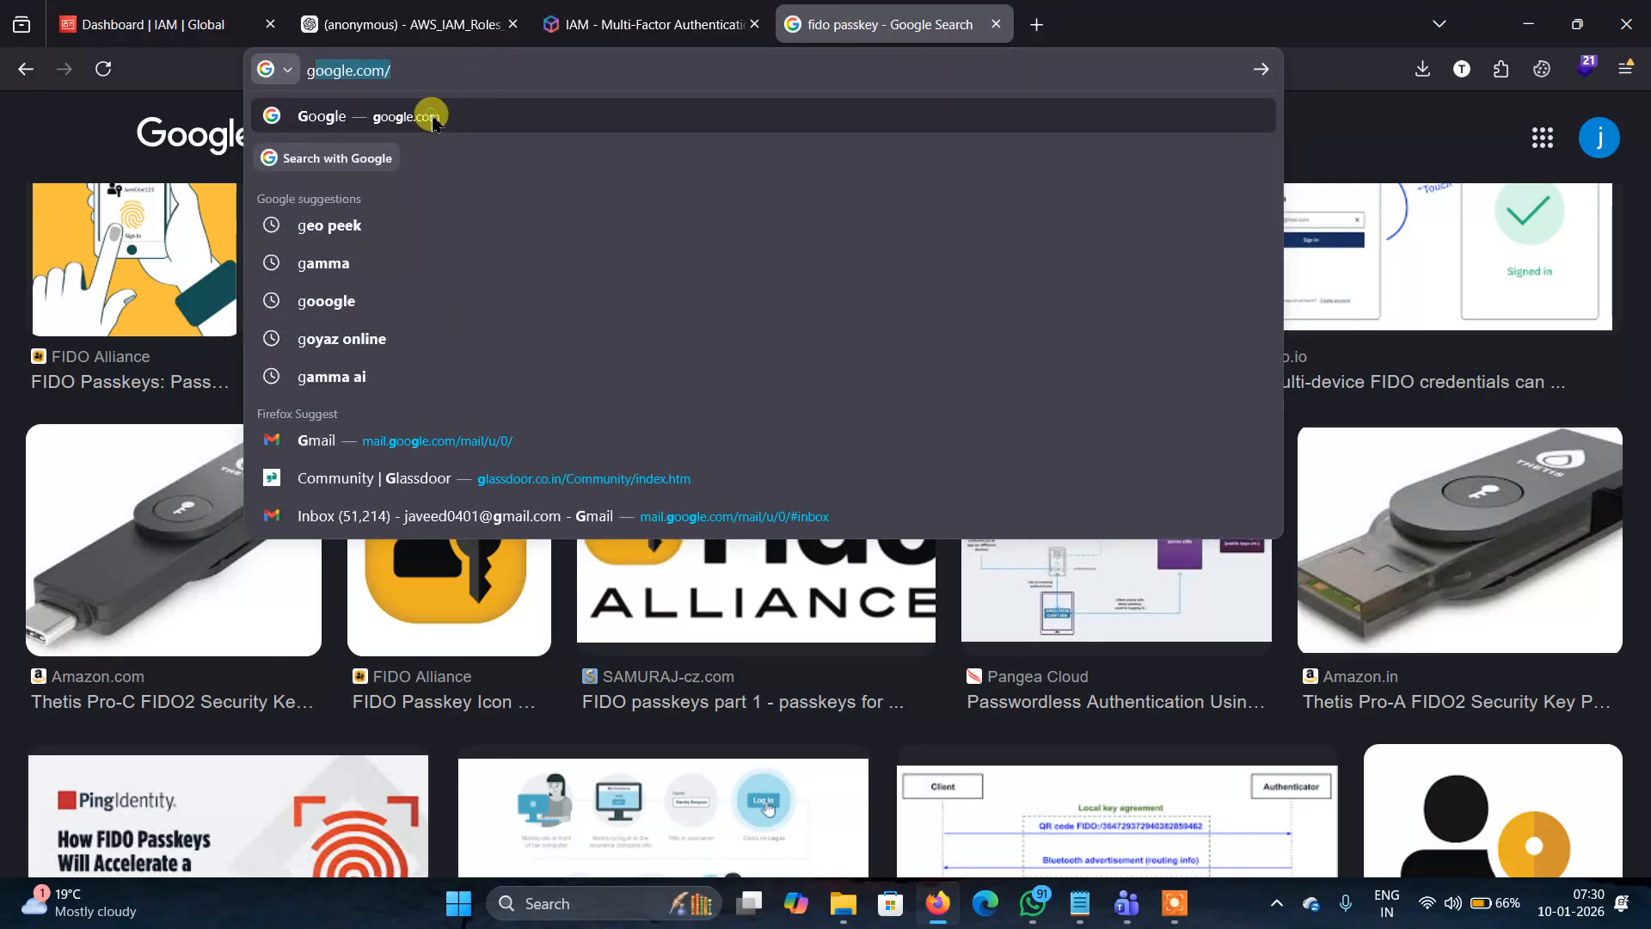
{"action": "left_click", "coordinate": [435, 118]}
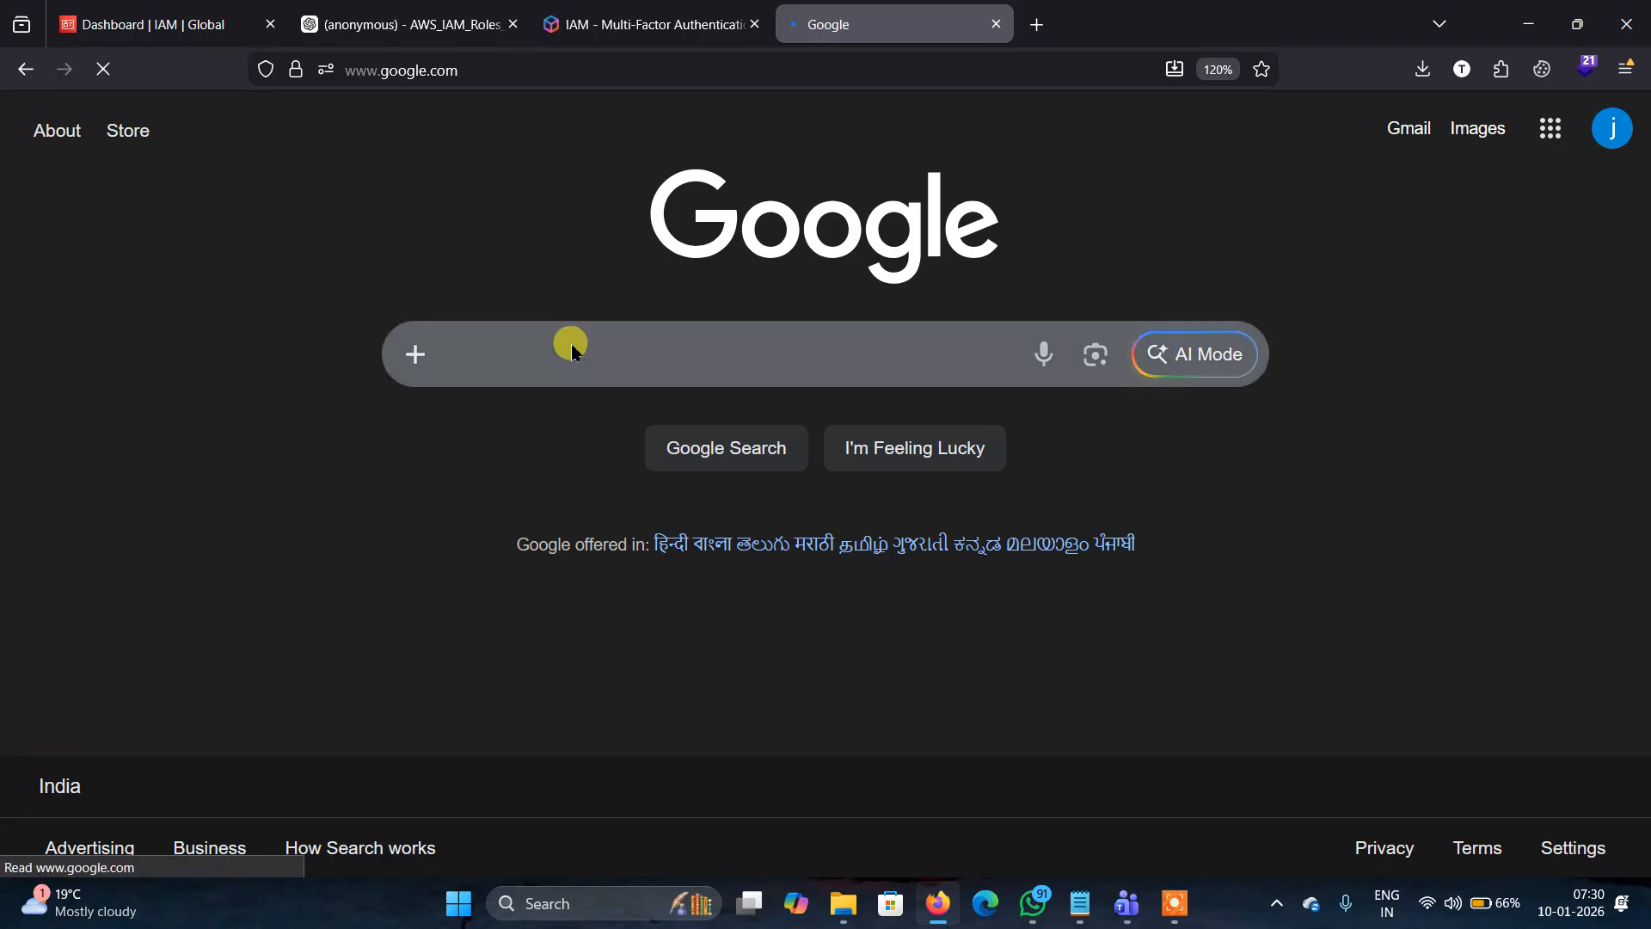
{"action": "left_click", "coordinate": [572, 351]}
{"action": "type", "text": "aws"}
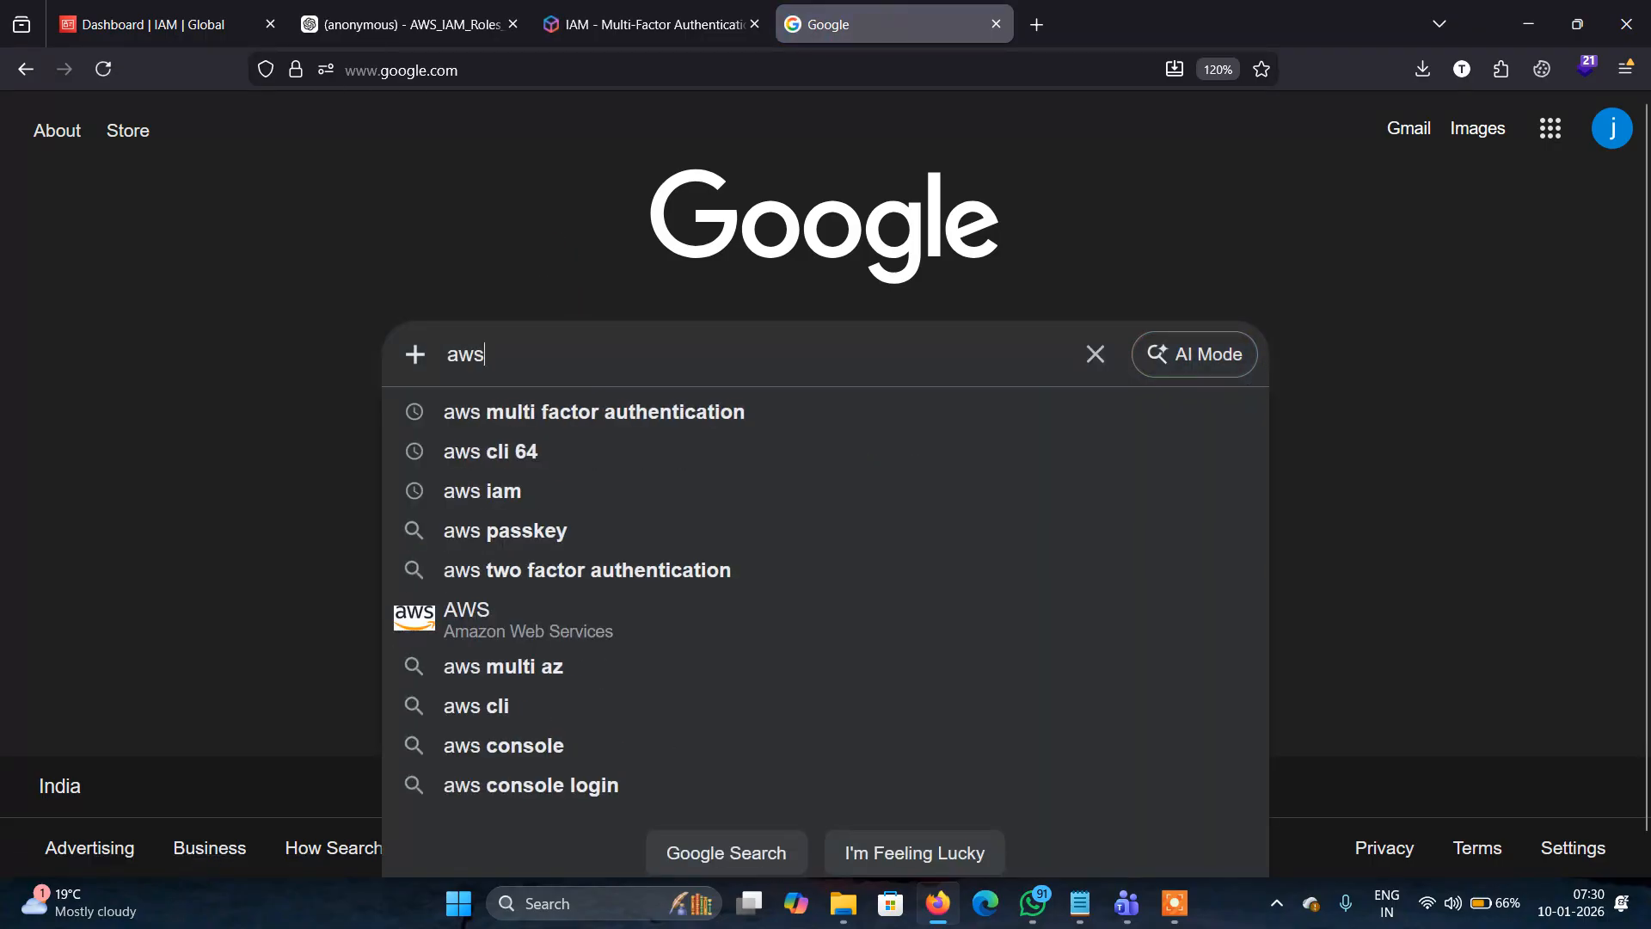
{"action": "type", "text": " iam "}
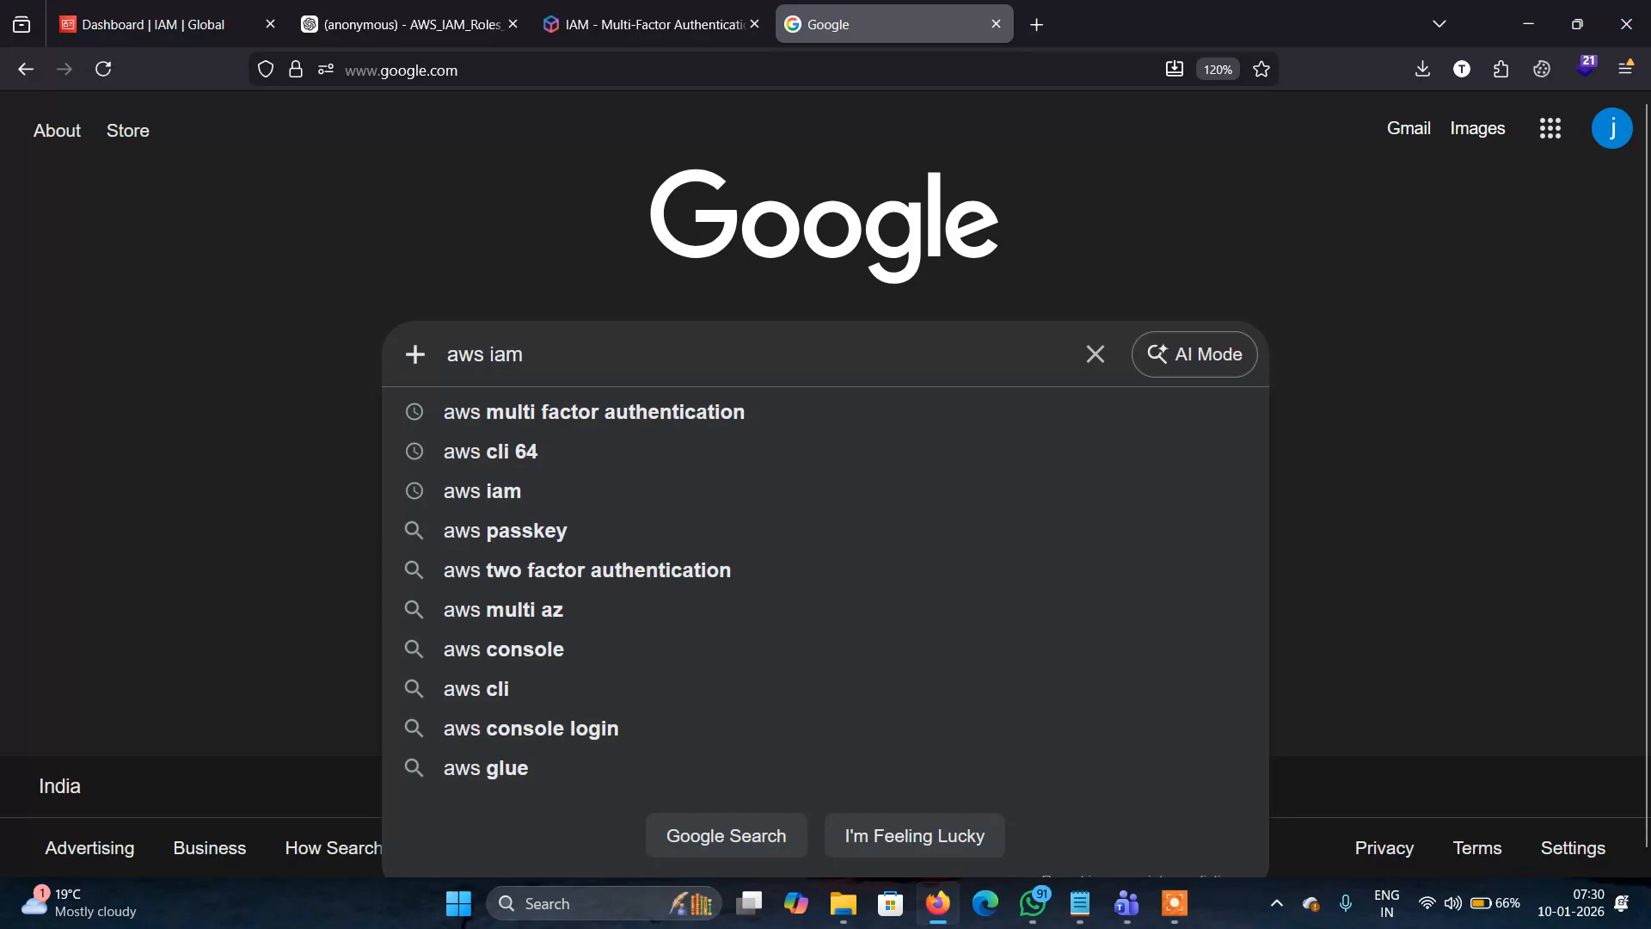
{"action": "type", "text": "poi"}
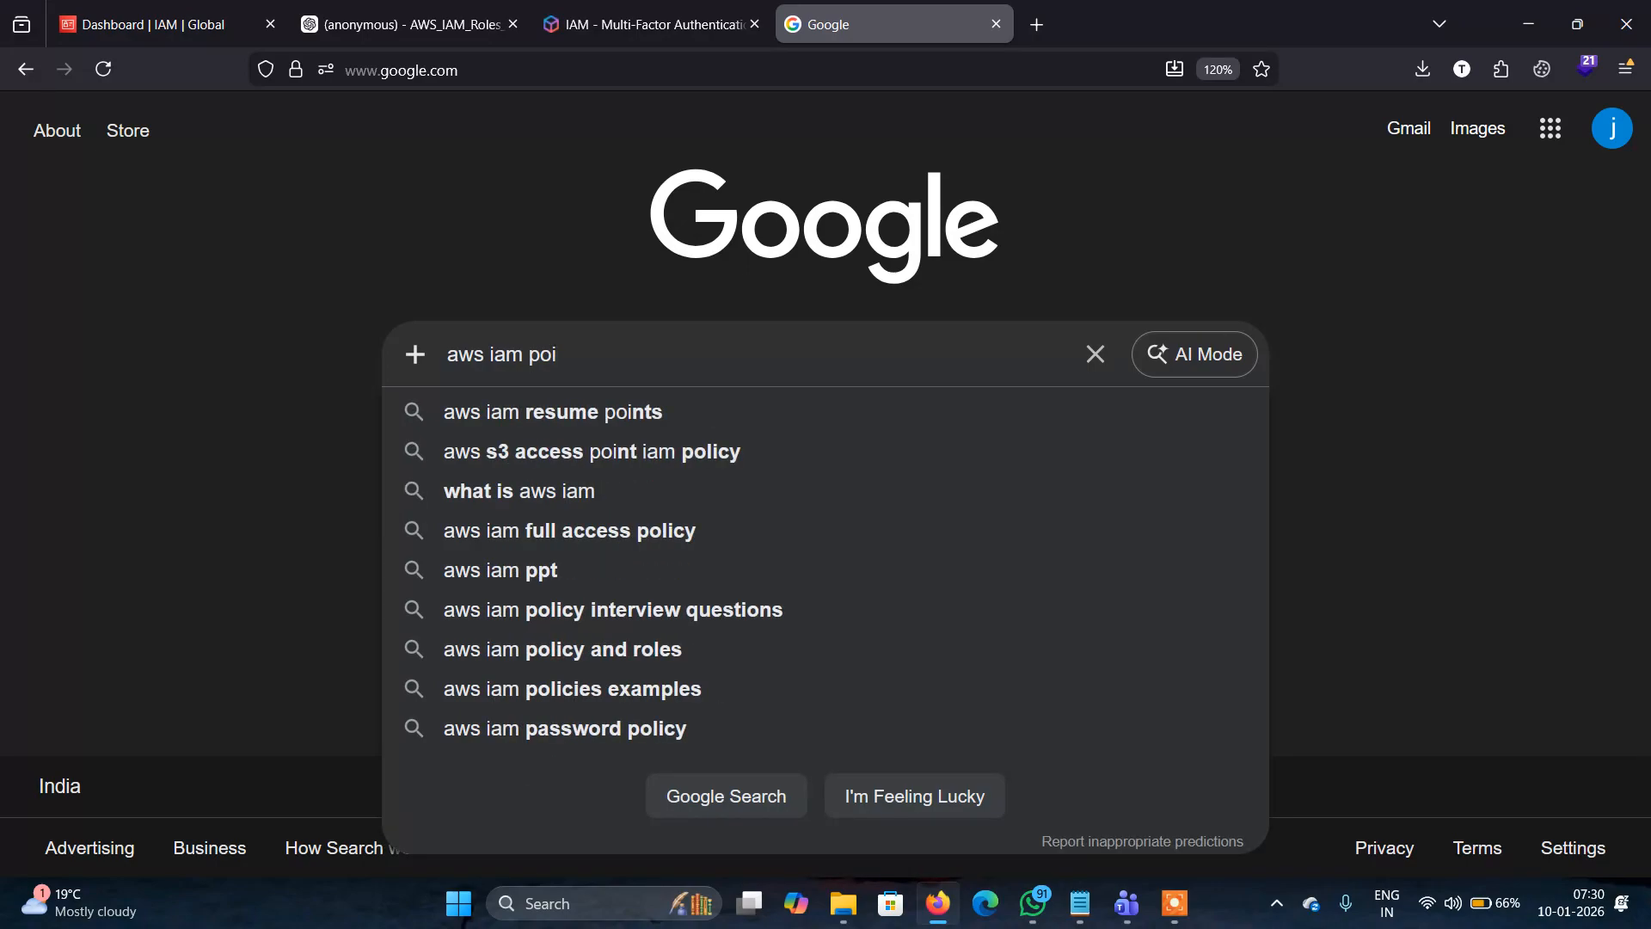
{"action": "key", "text": "BackSpace"}
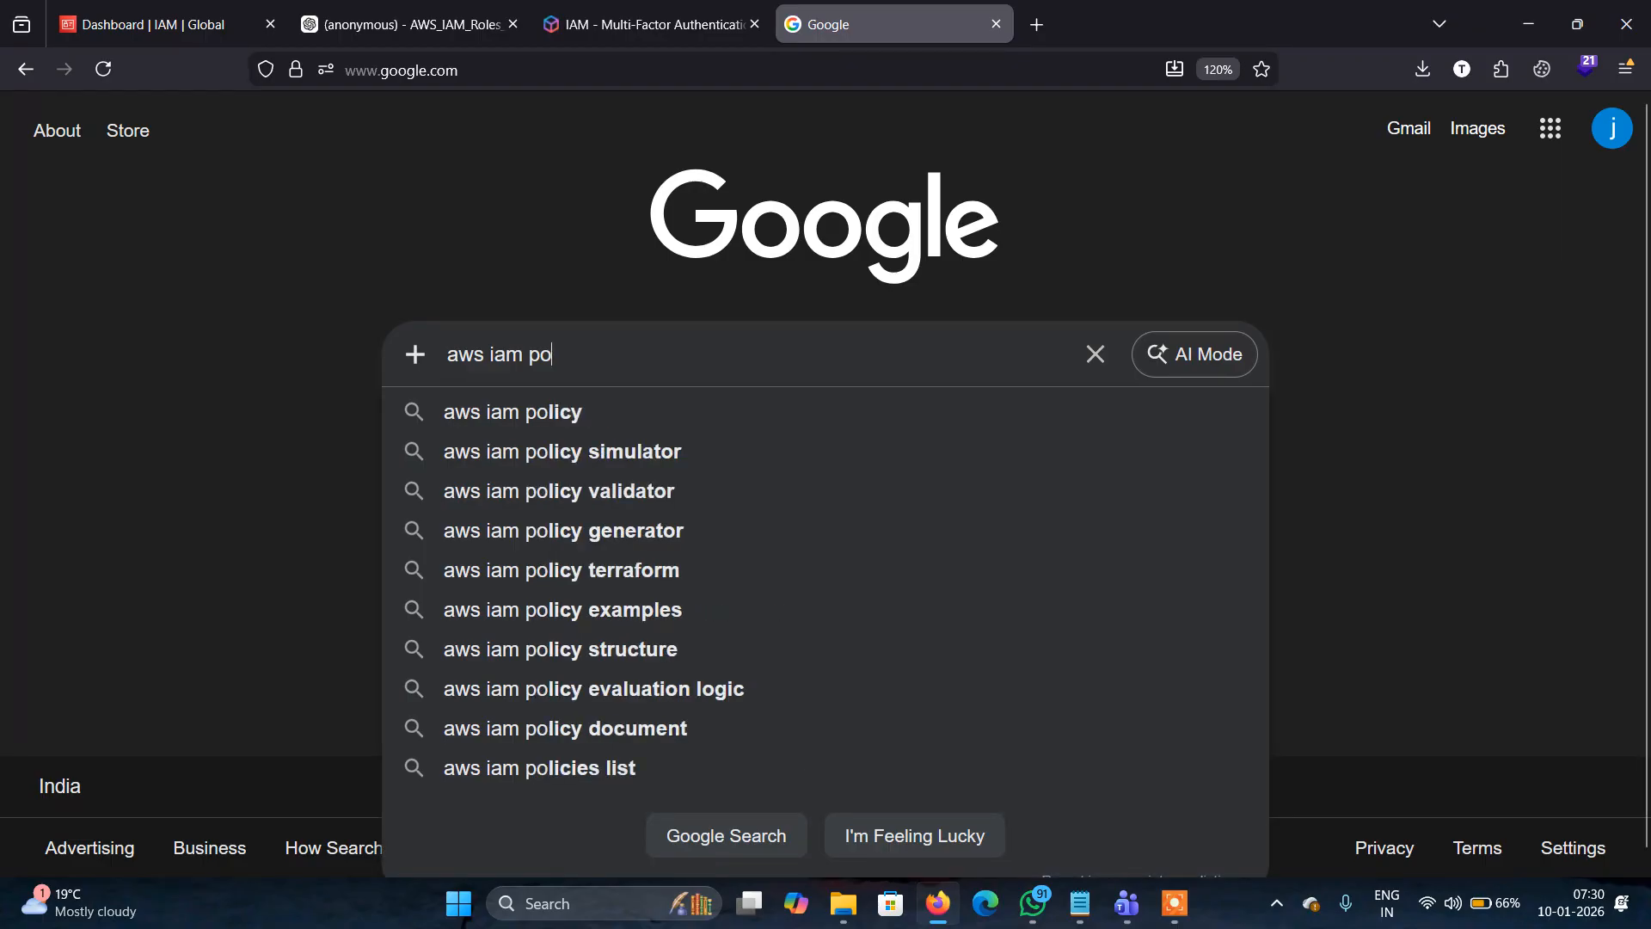
{"action": "type", "text": "lic"}
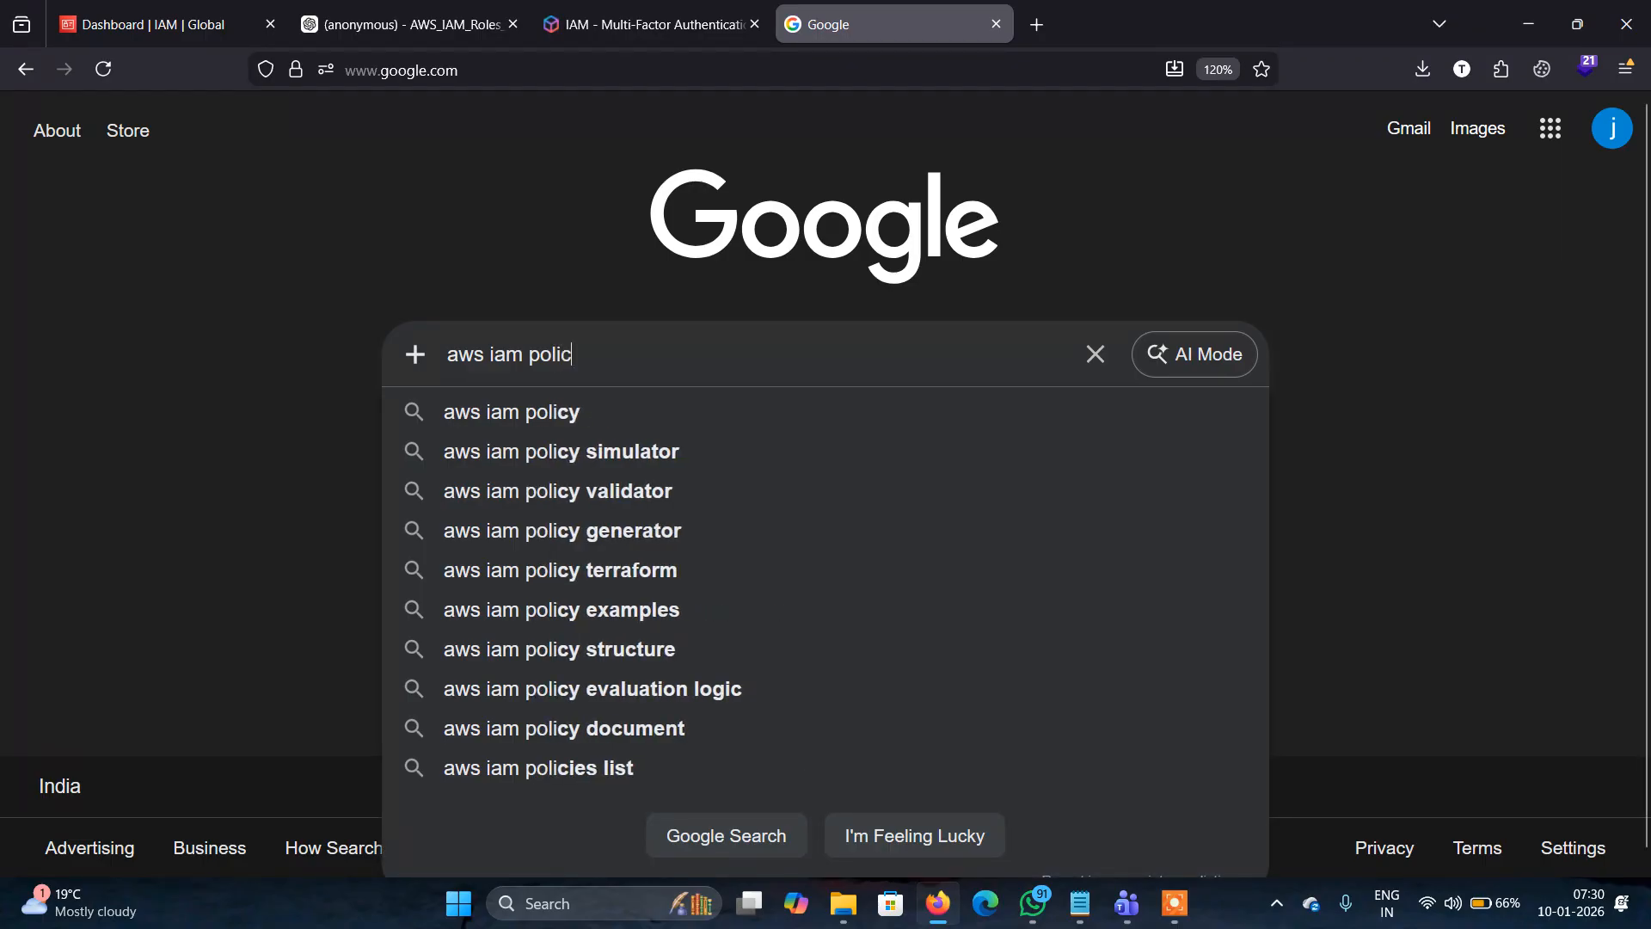
{"action": "type", "text": "ies"}
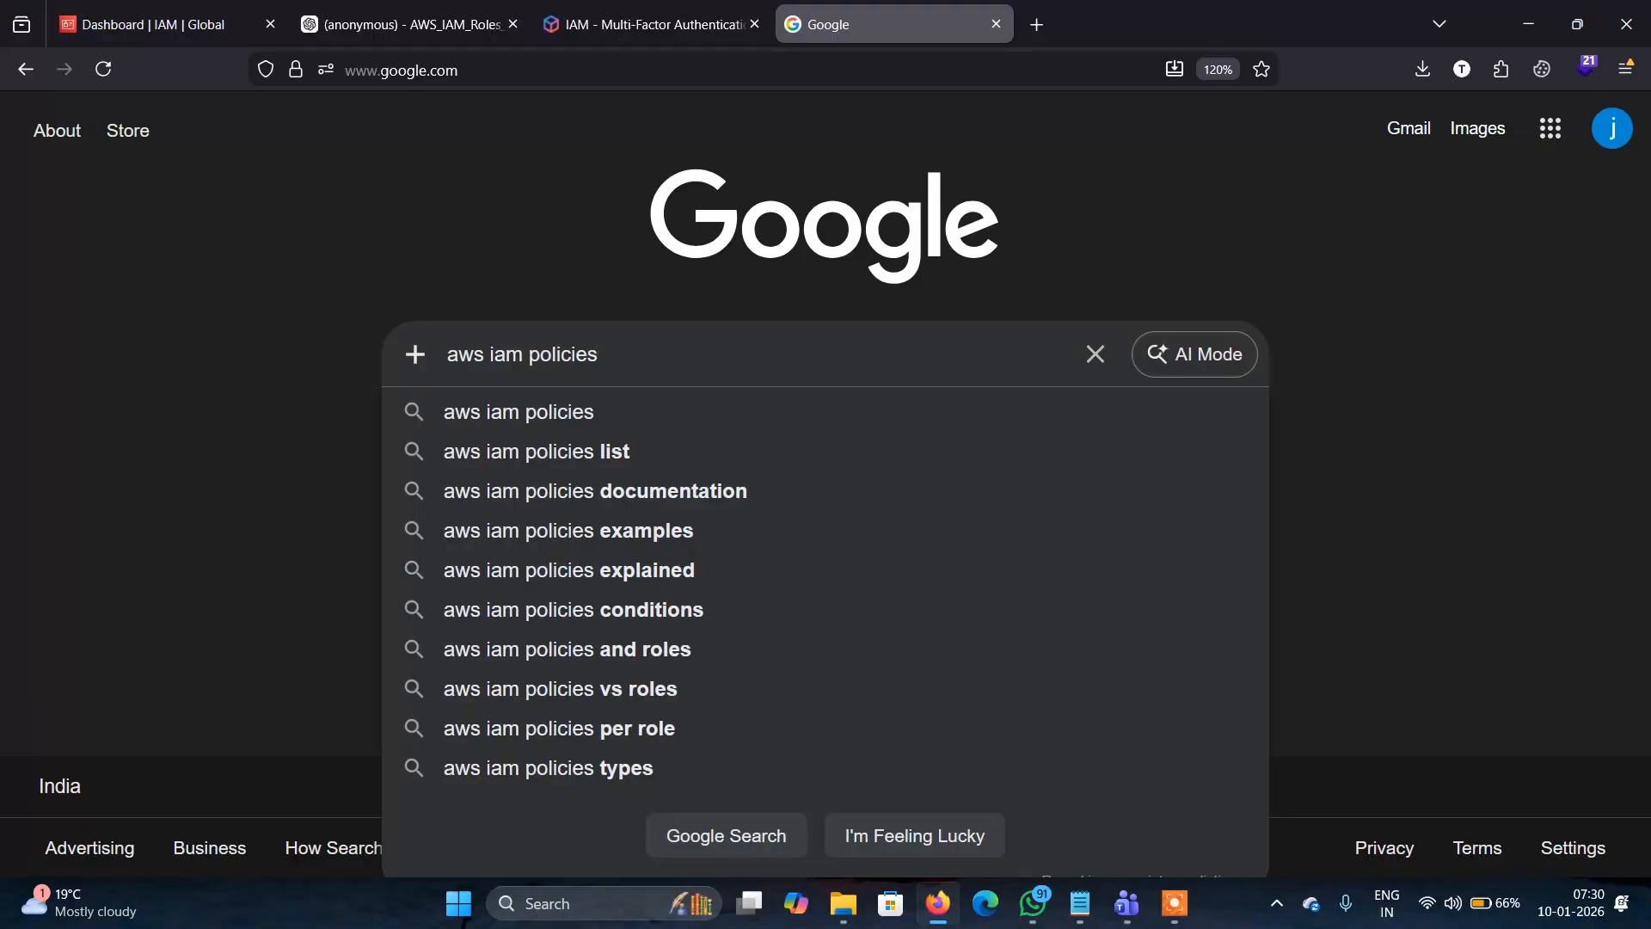
{"action": "left_click", "coordinate": [518, 417]}
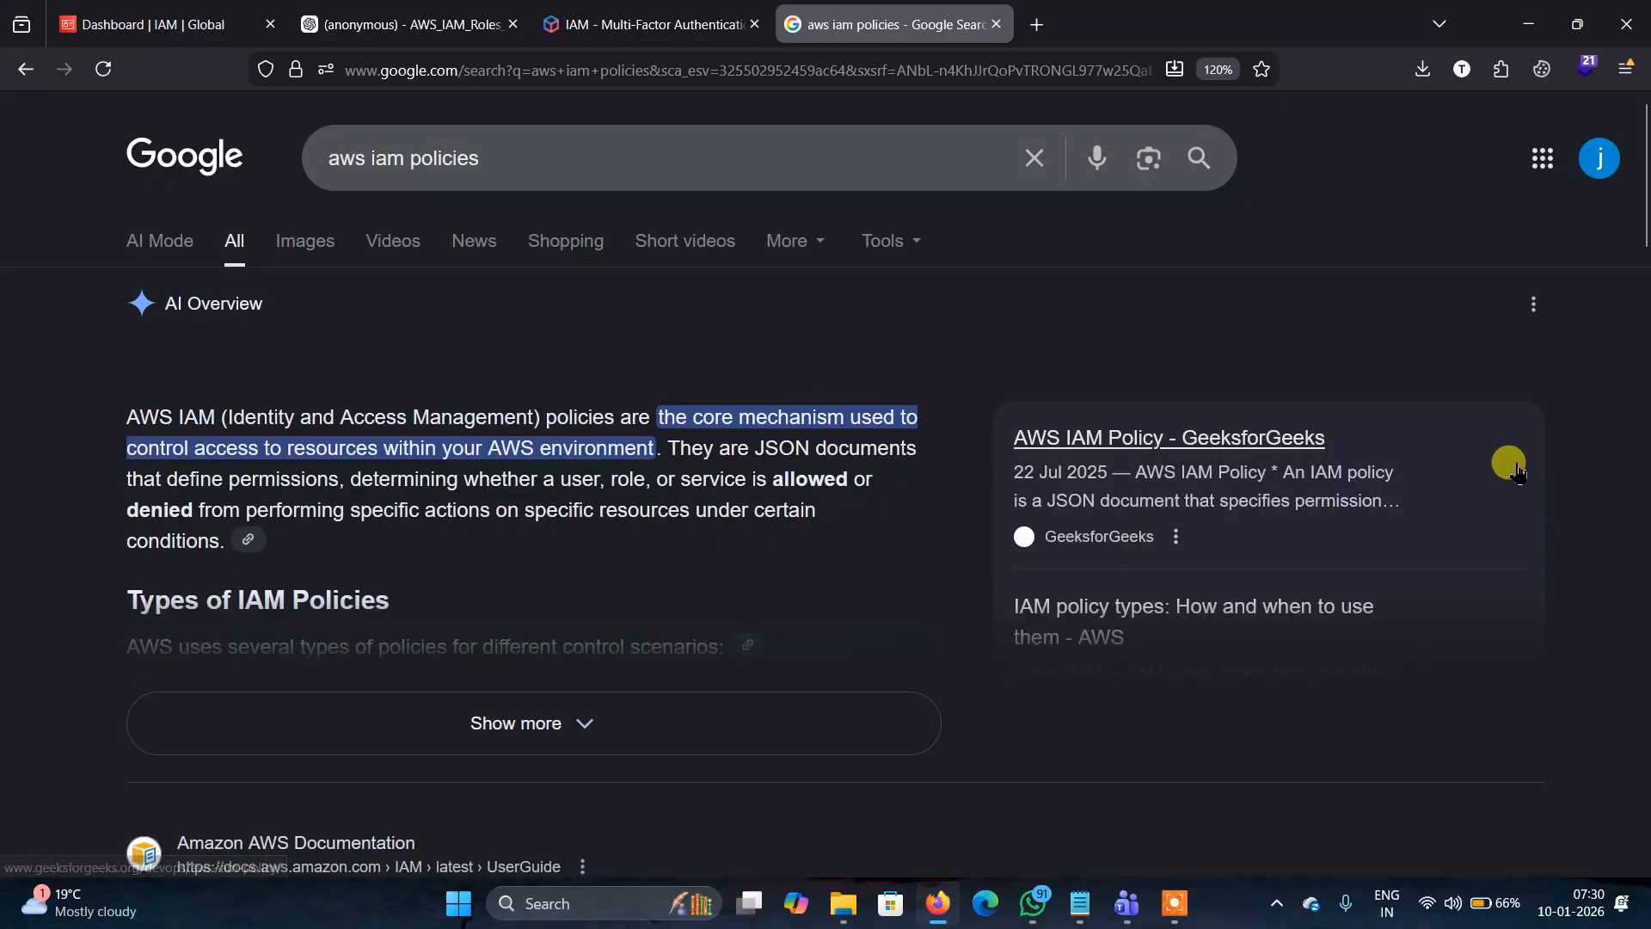
- Browse the Google Images results for aws iam policies
{"action": "scroll", "coordinate": [1124, 405], "scroll_direction": "down", "scroll_amount": 3}
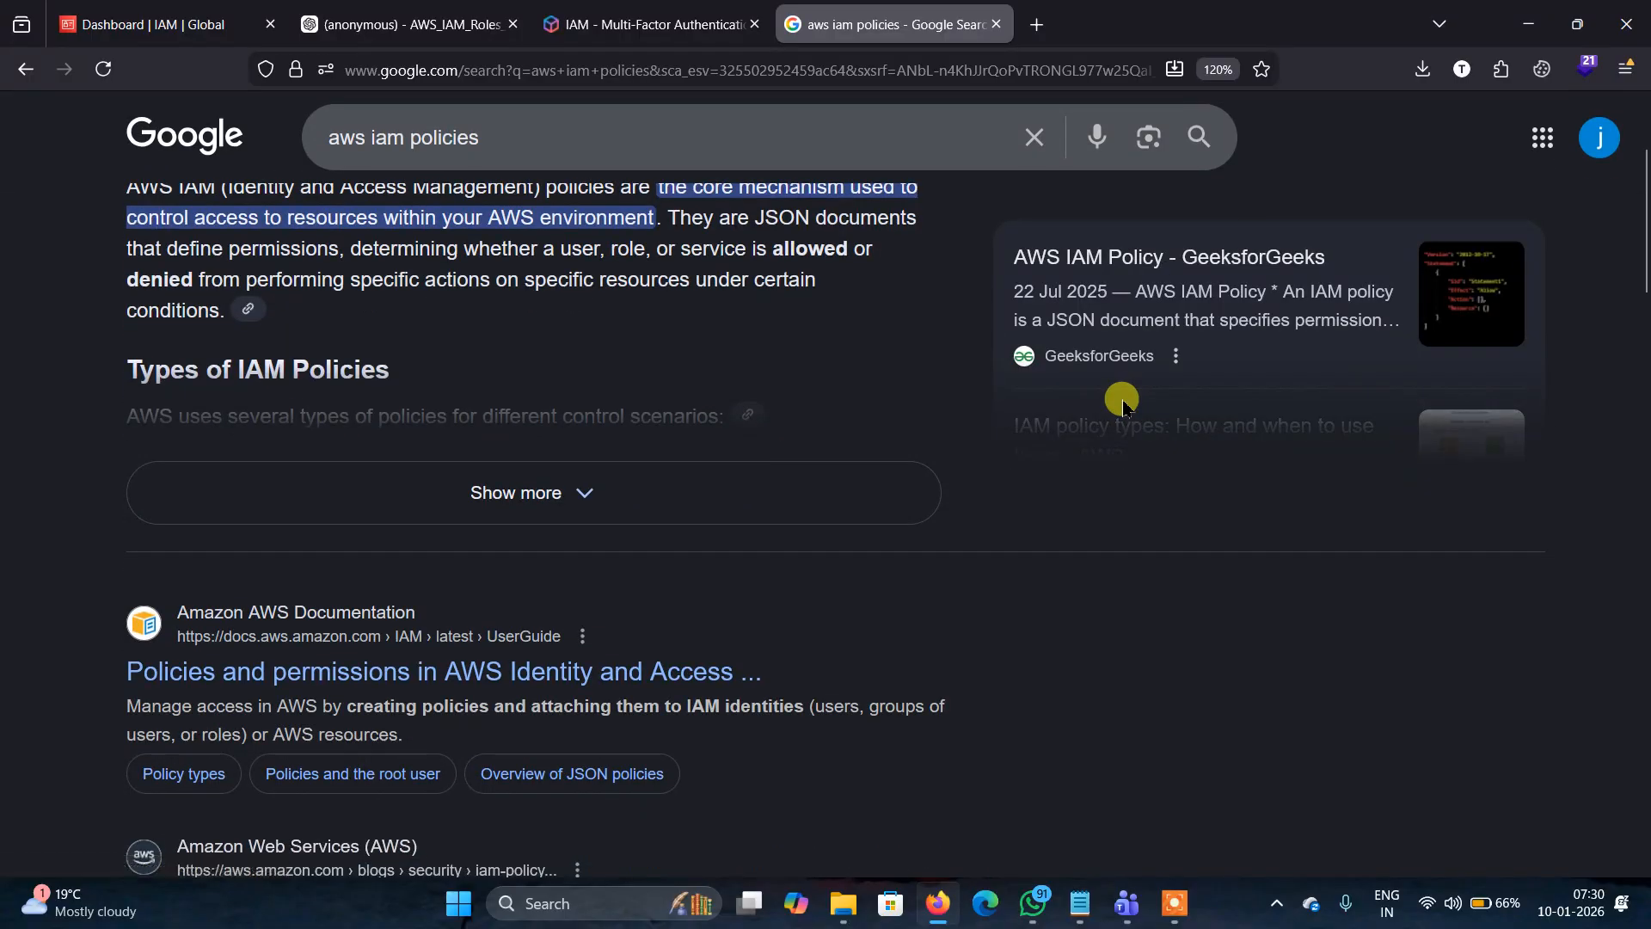
{"action": "scroll", "coordinate": [1120, 397], "scroll_direction": "up", "scroll_amount": 3}
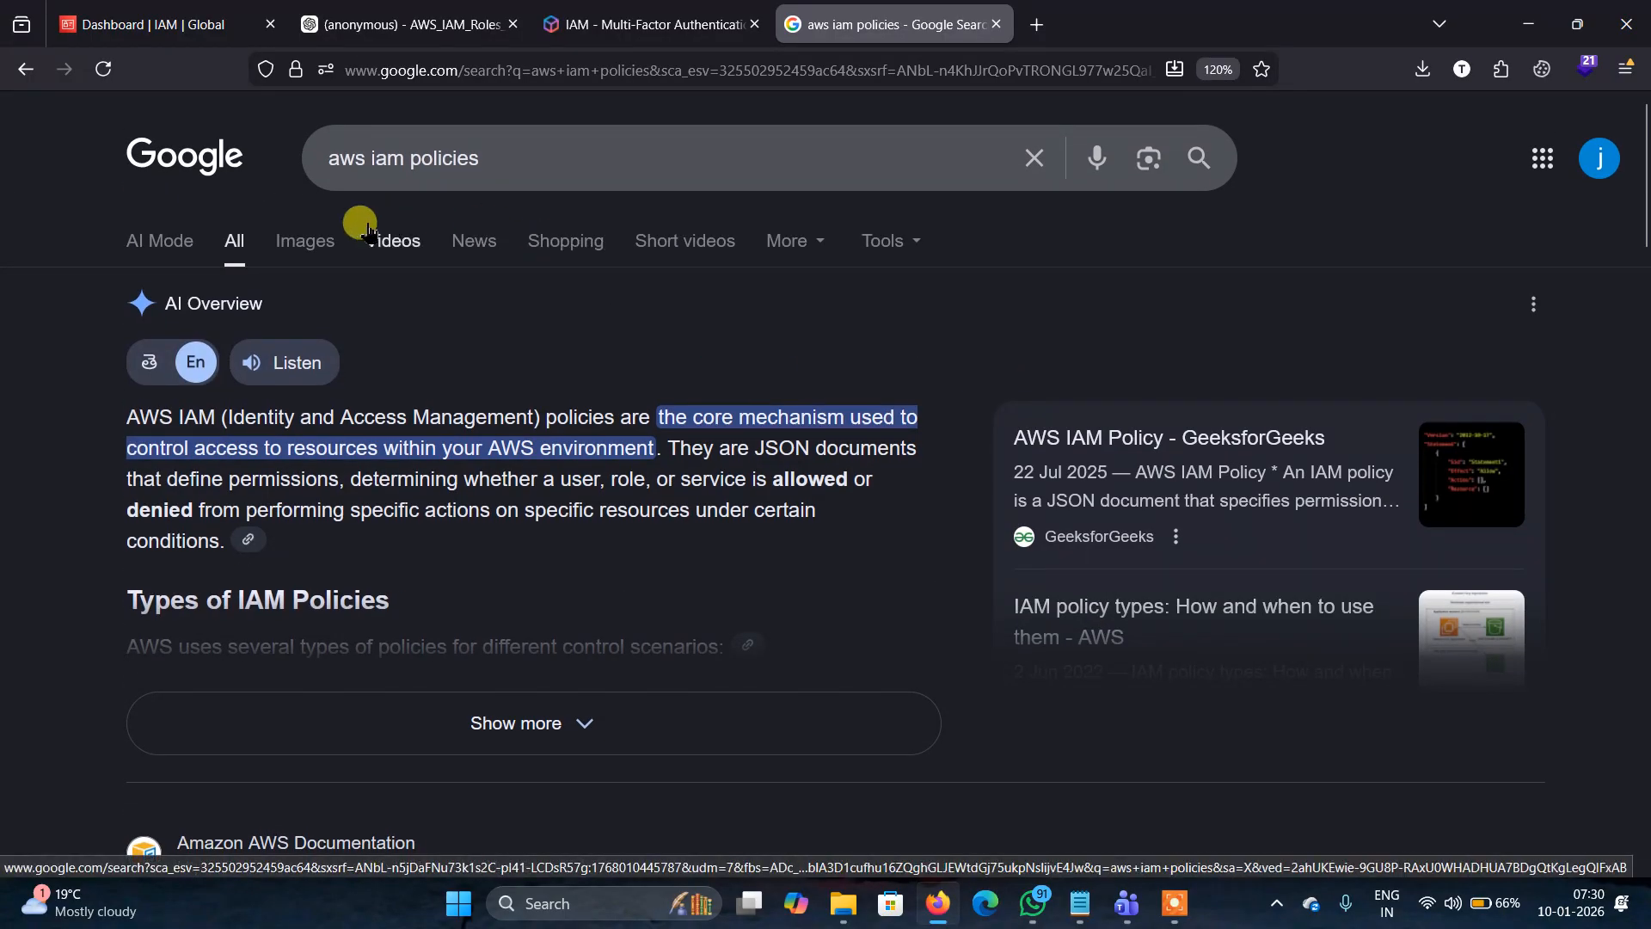
{"action": "left_click", "coordinate": [305, 244]}
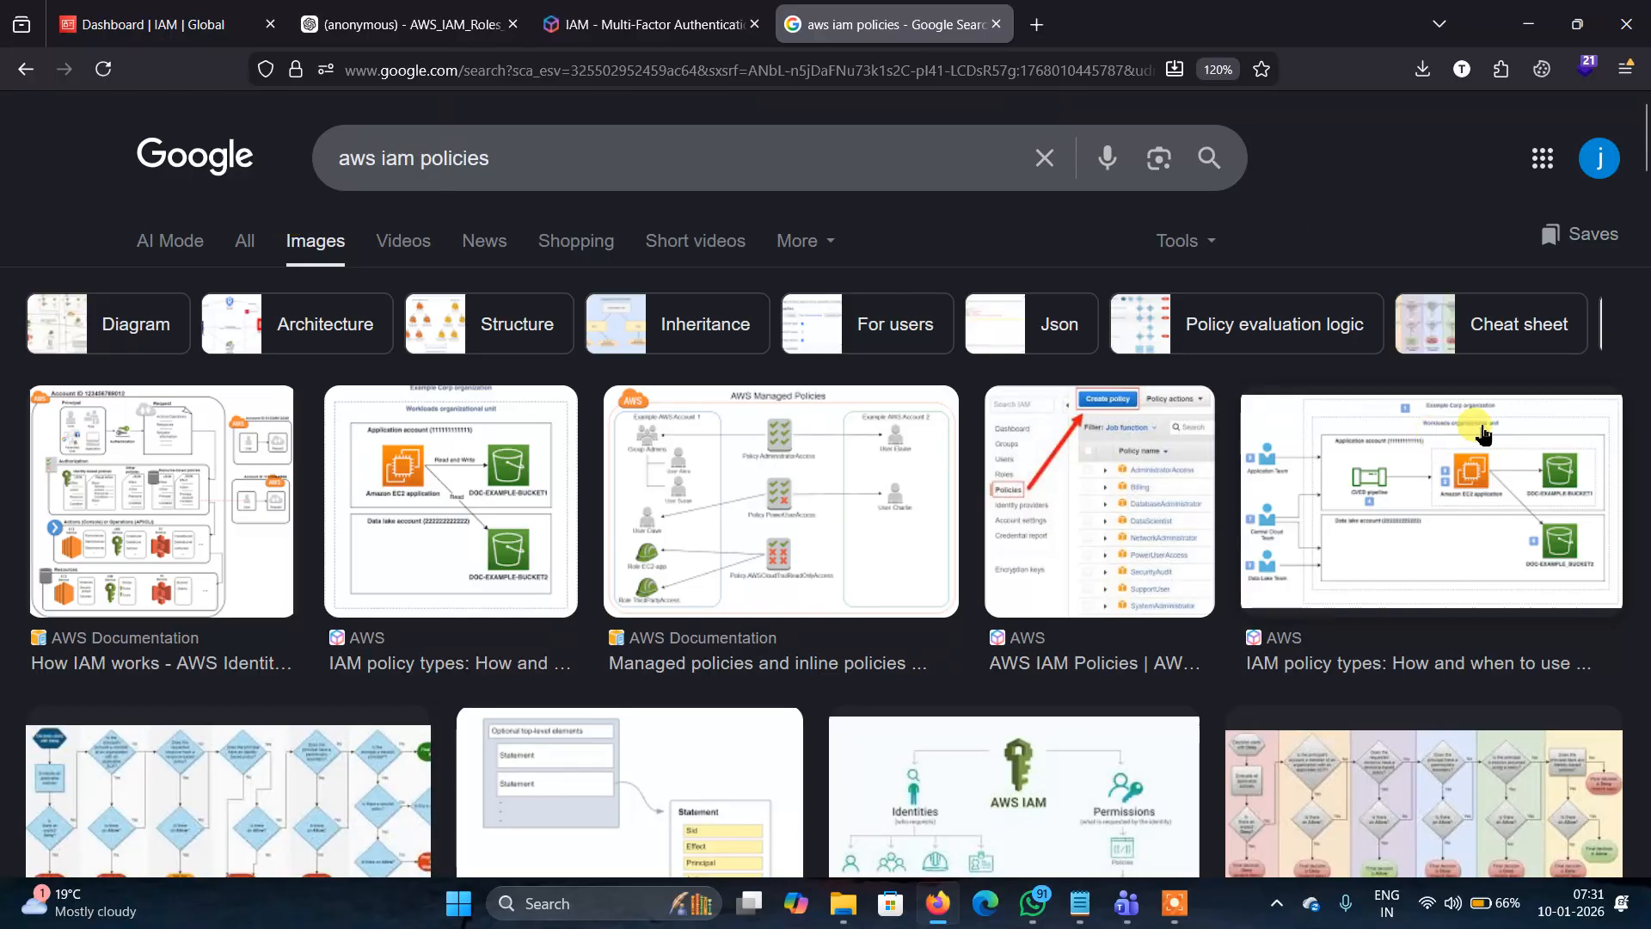
{"action": "scroll", "coordinate": [1643, 506], "scroll_direction": "down", "scroll_amount": 4}
{"action": "scroll", "coordinate": [1642, 506], "scroll_direction": "down", "scroll_amount": 1}
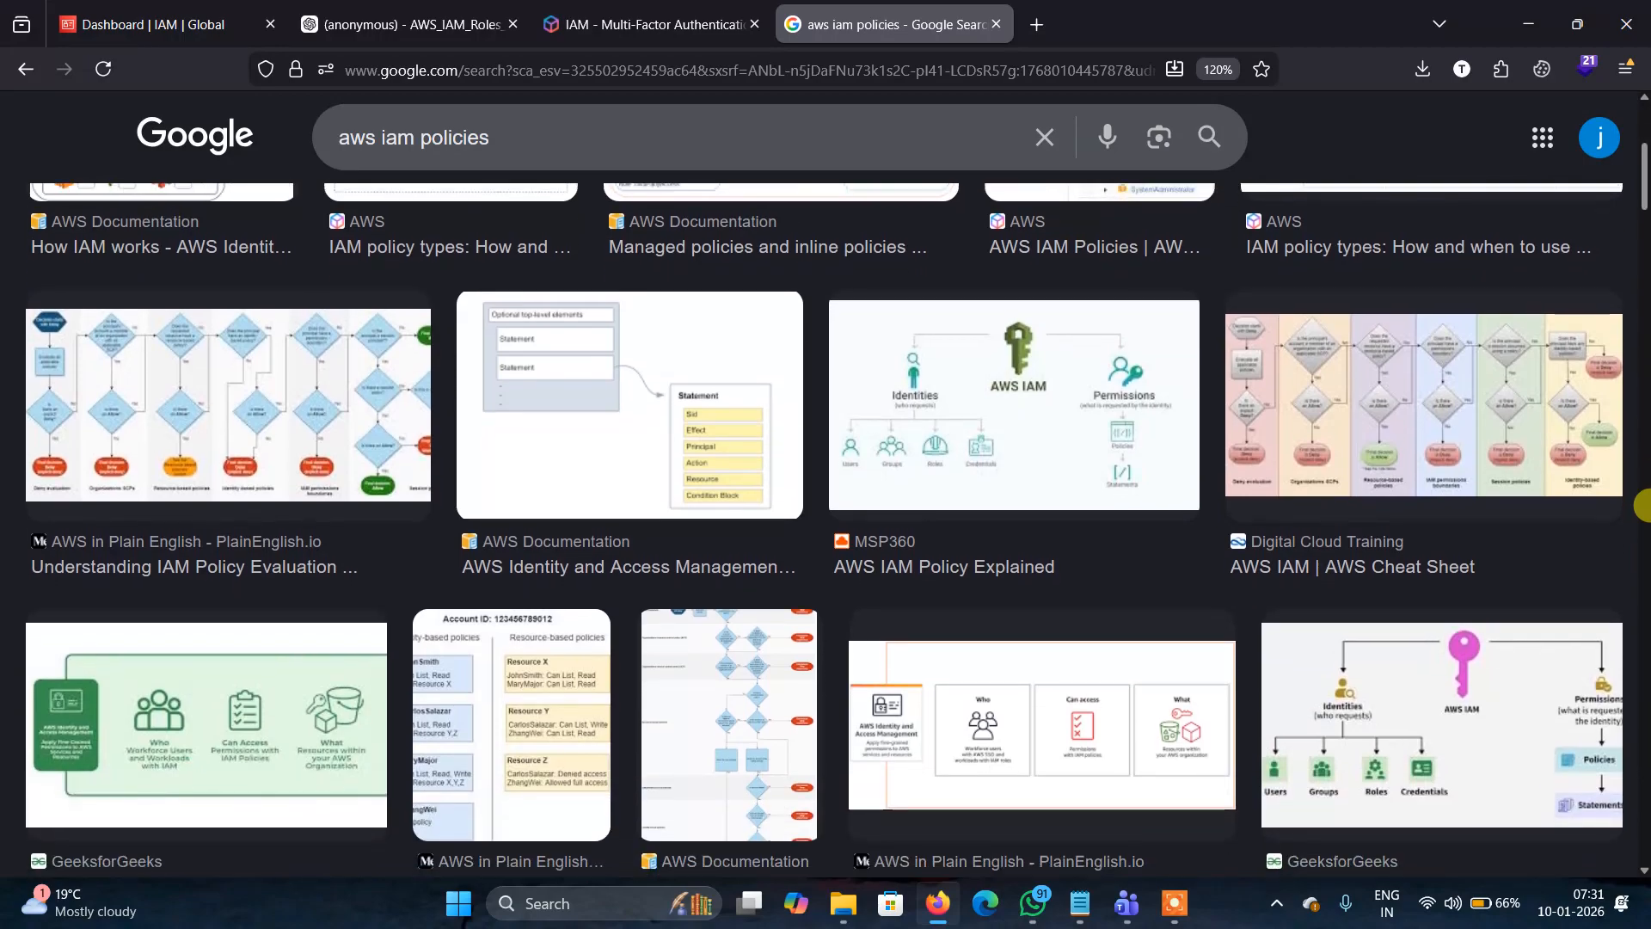
{"action": "scroll", "coordinate": [1643, 506], "scroll_direction": "down", "scroll_amount": 6}
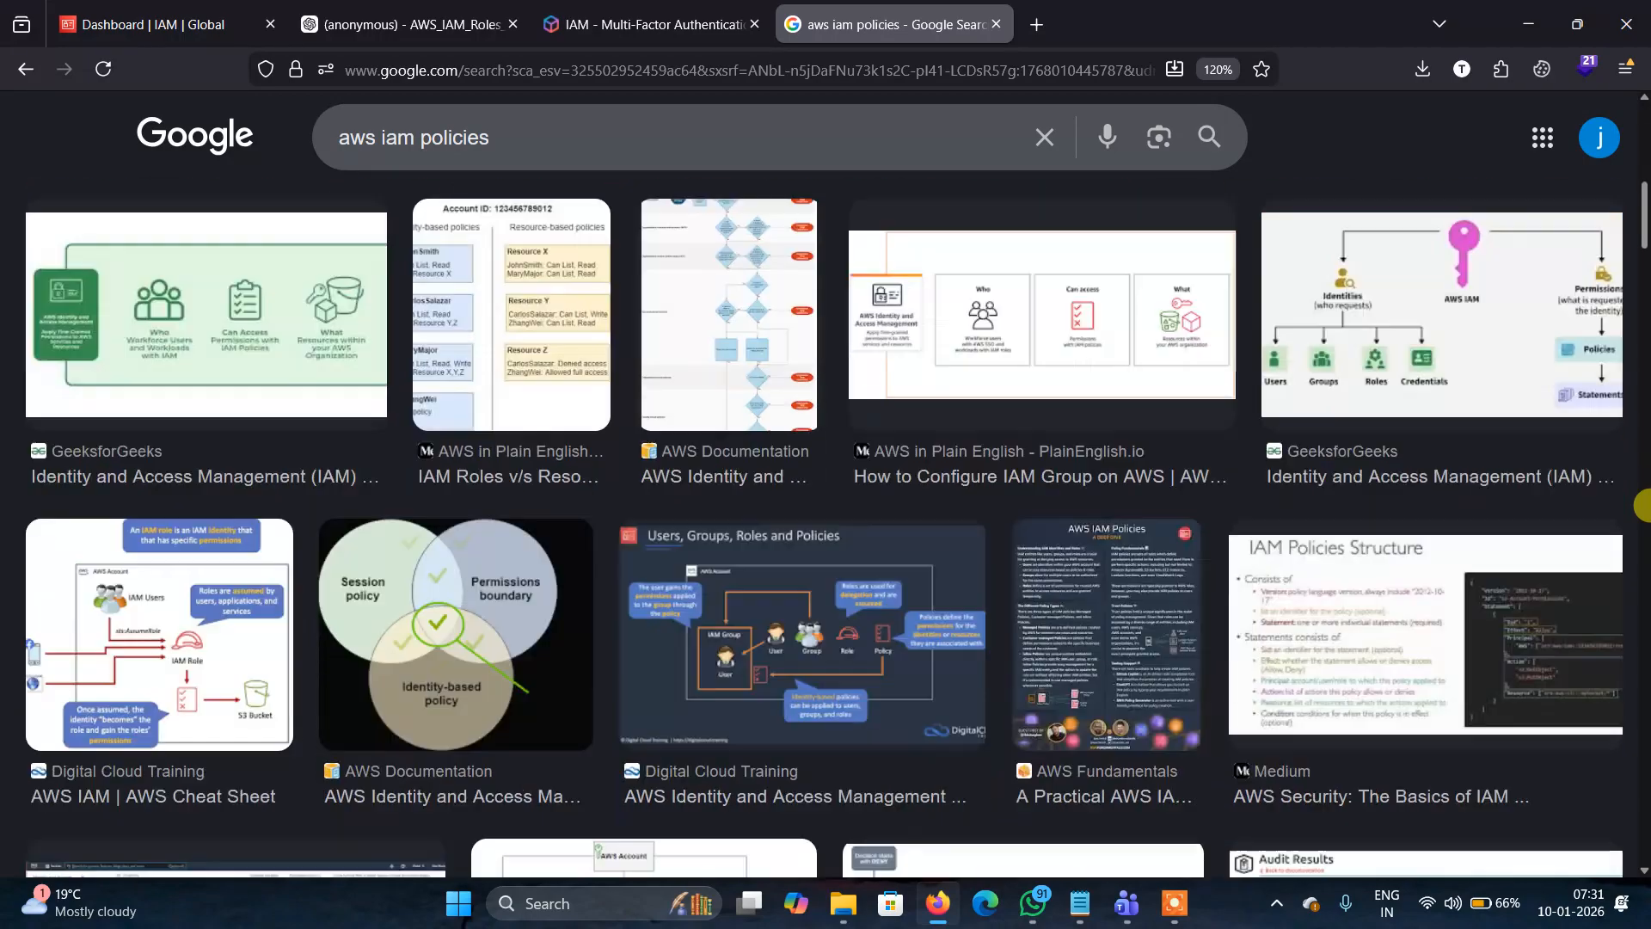
{"action": "scroll", "coordinate": [1643, 506], "scroll_direction": "up", "scroll_amount": 1}
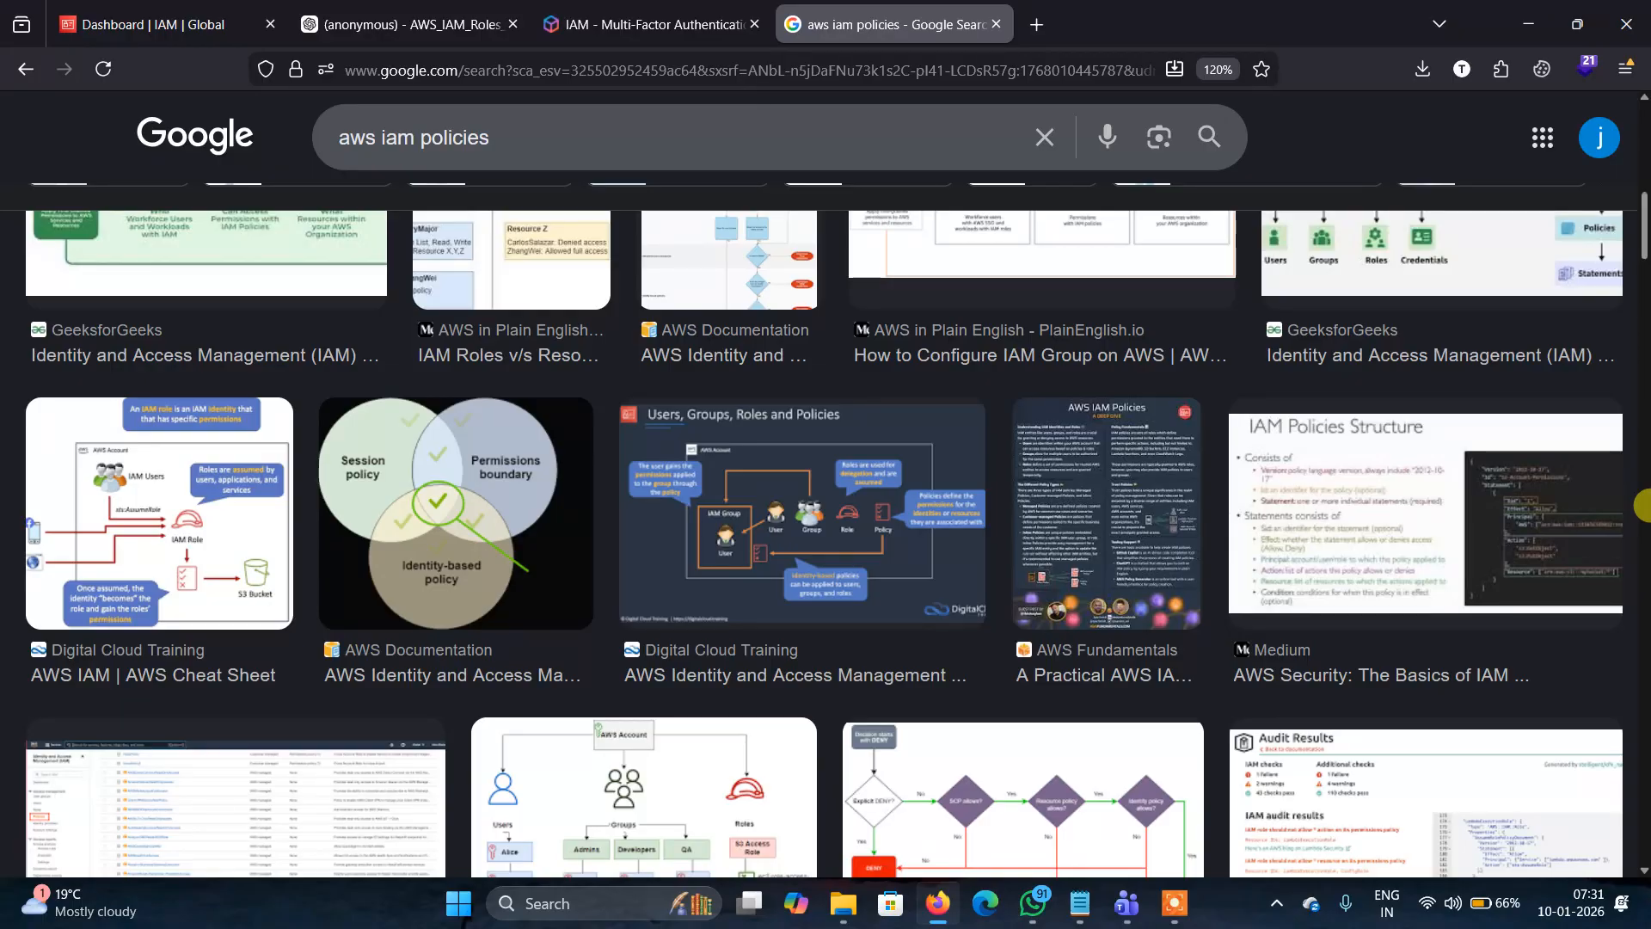
{"action": "scroll", "coordinate": [1643, 506], "scroll_direction": "down", "scroll_amount": 3}
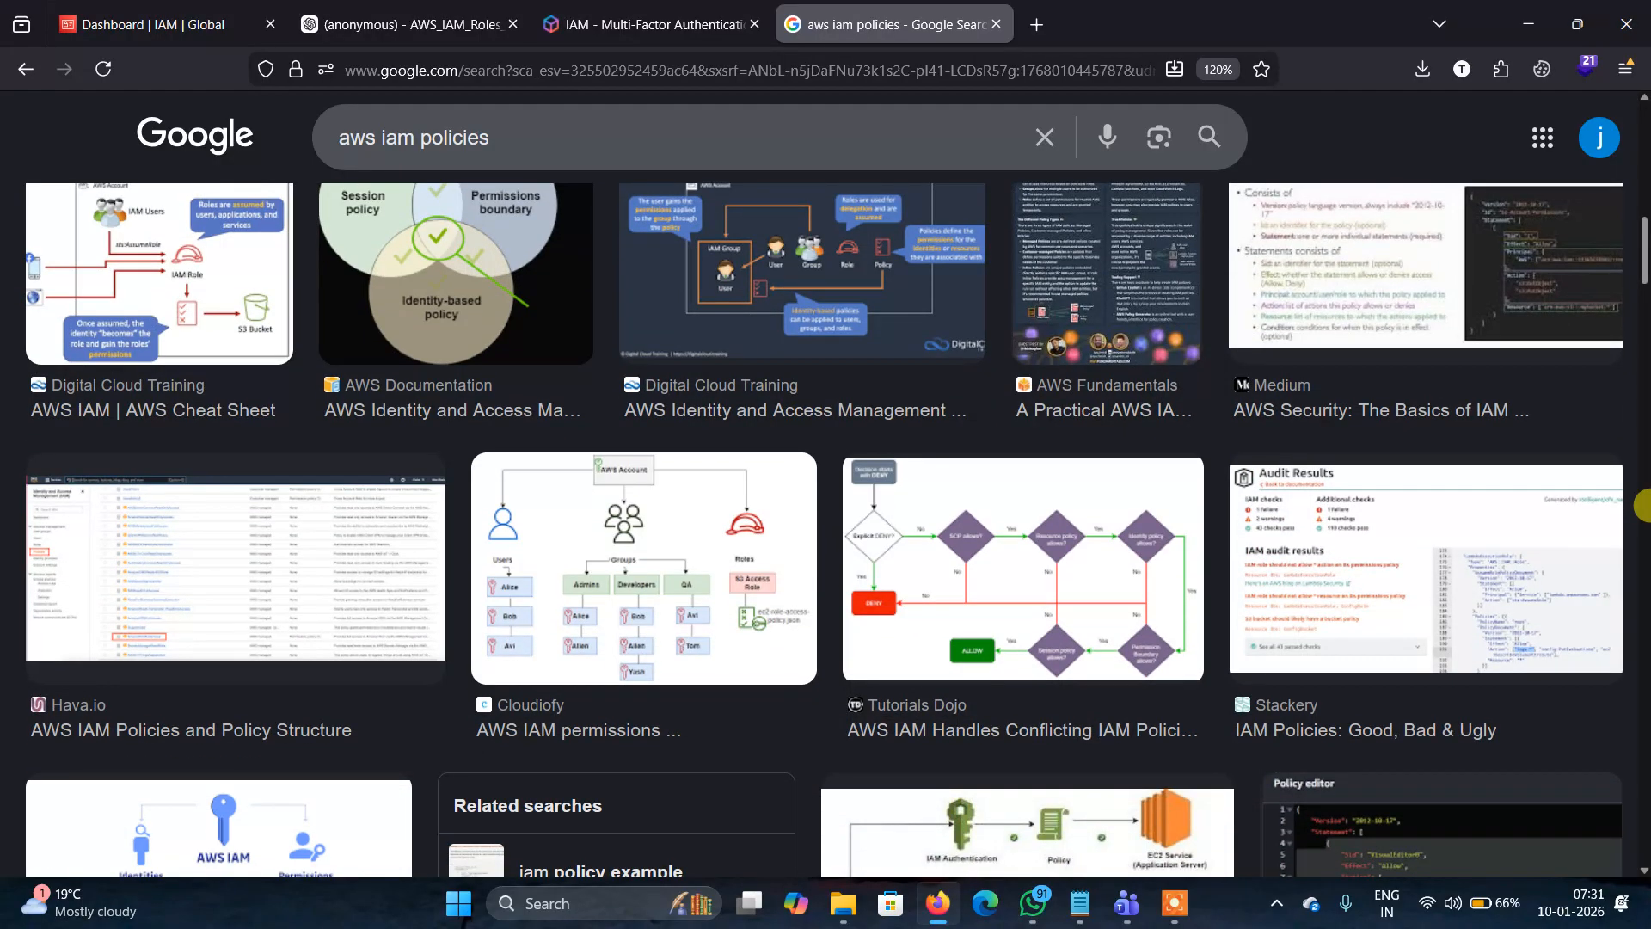
{"action": "scroll", "coordinate": [1642, 505], "scroll_direction": "down", "scroll_amount": 3}
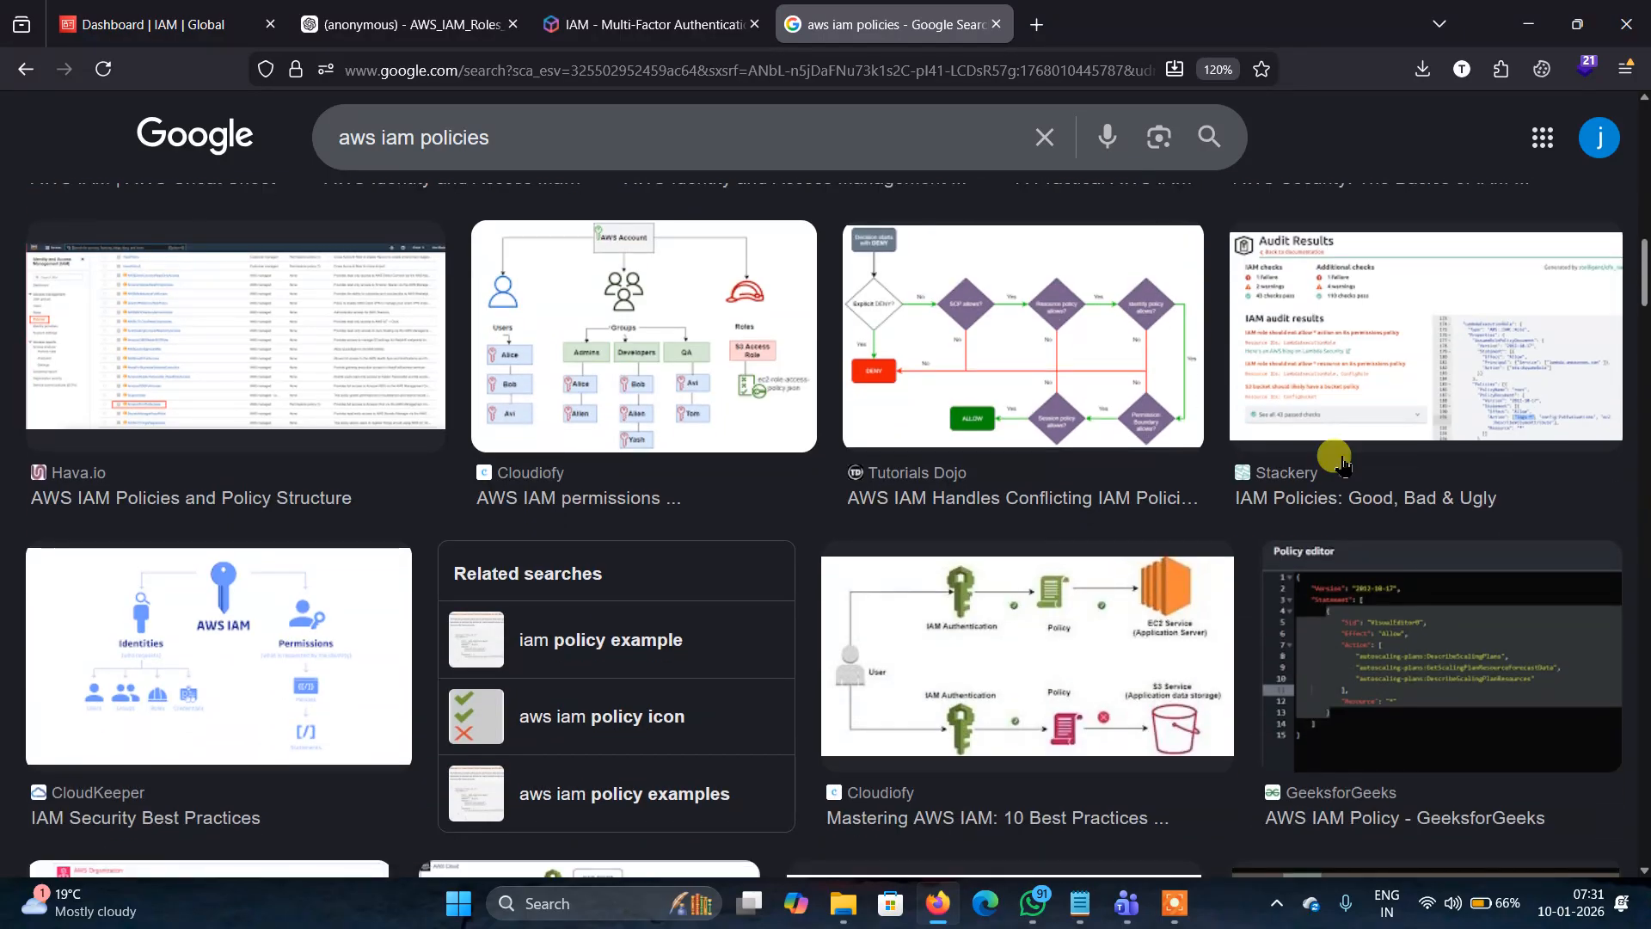
- Back in the web results, open the AWS blog post 'IAM policy types: How and when to use them'
{"action": "left_click", "coordinate": [27, 71]}
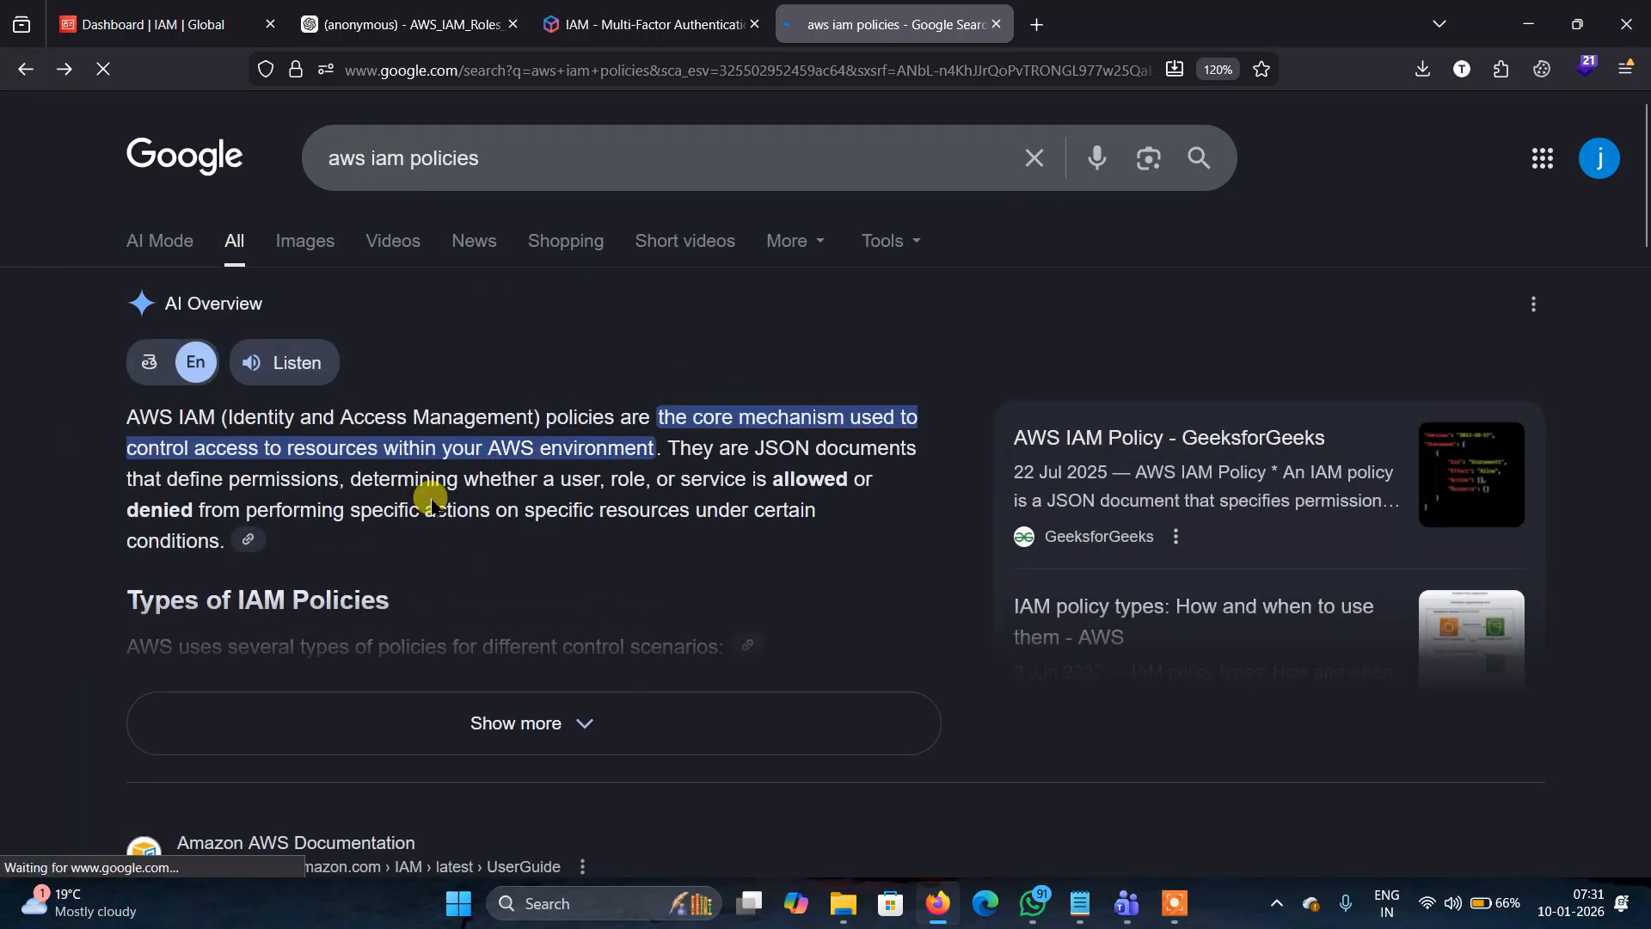
{"action": "scroll", "coordinate": [429, 497], "scroll_direction": "down", "scroll_amount": 1}
{"action": "scroll", "coordinate": [588, 604], "scroll_direction": "down", "scroll_amount": 3}
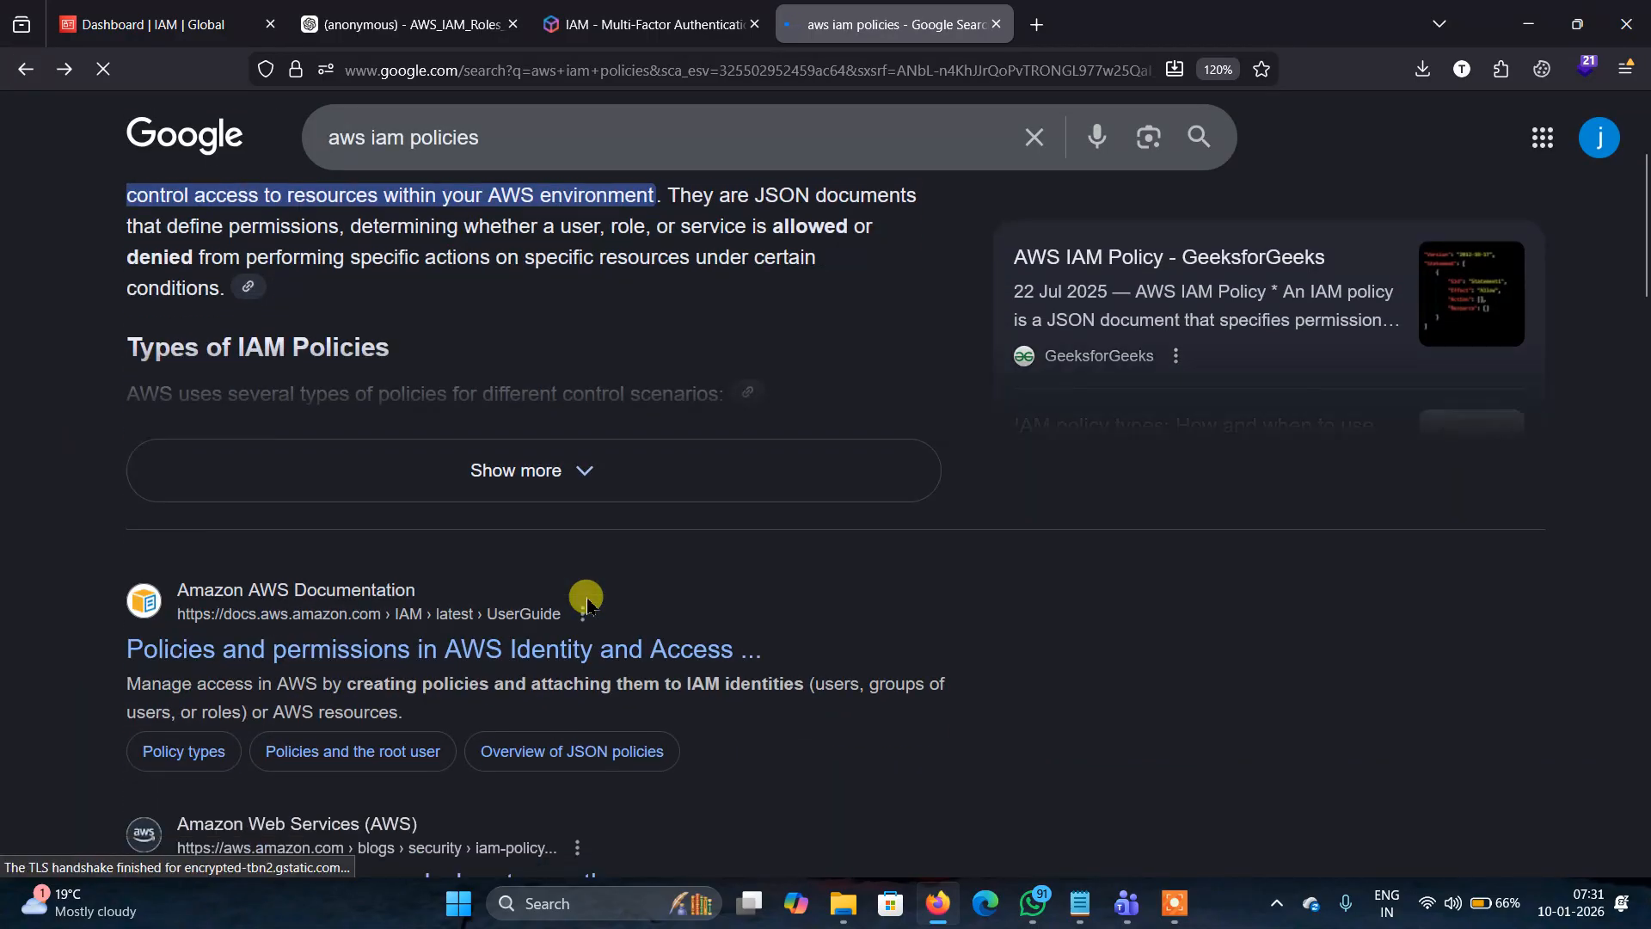
{"action": "scroll", "coordinate": [816, 602], "scroll_direction": "down", "scroll_amount": 1}
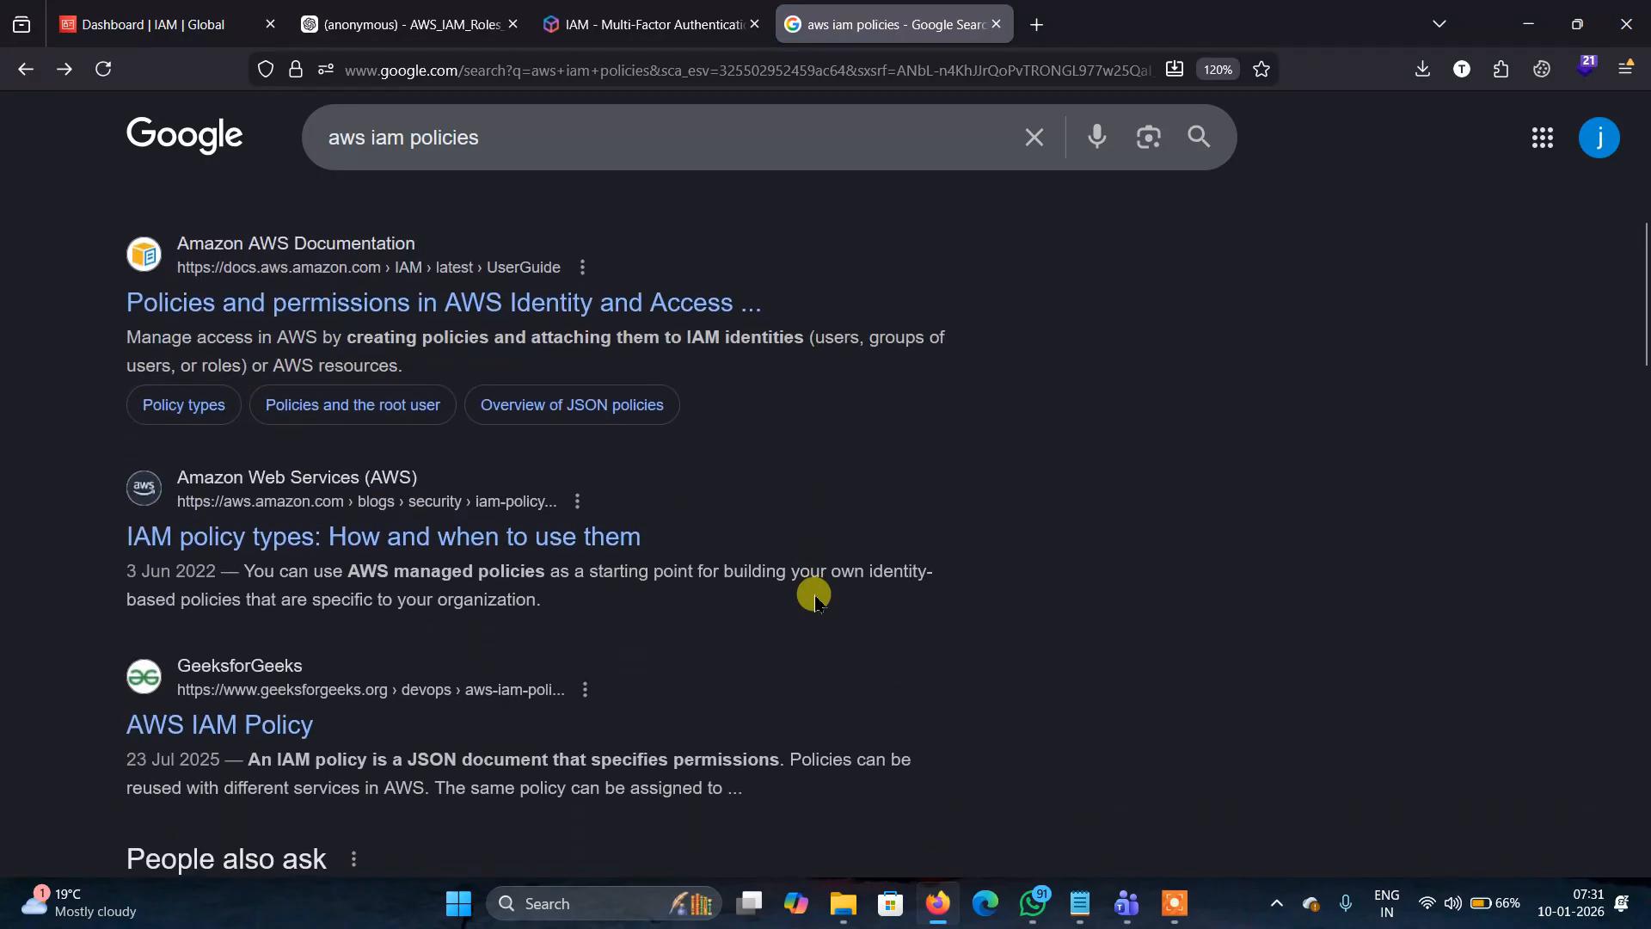
{"action": "left_click", "coordinate": [576, 539]}
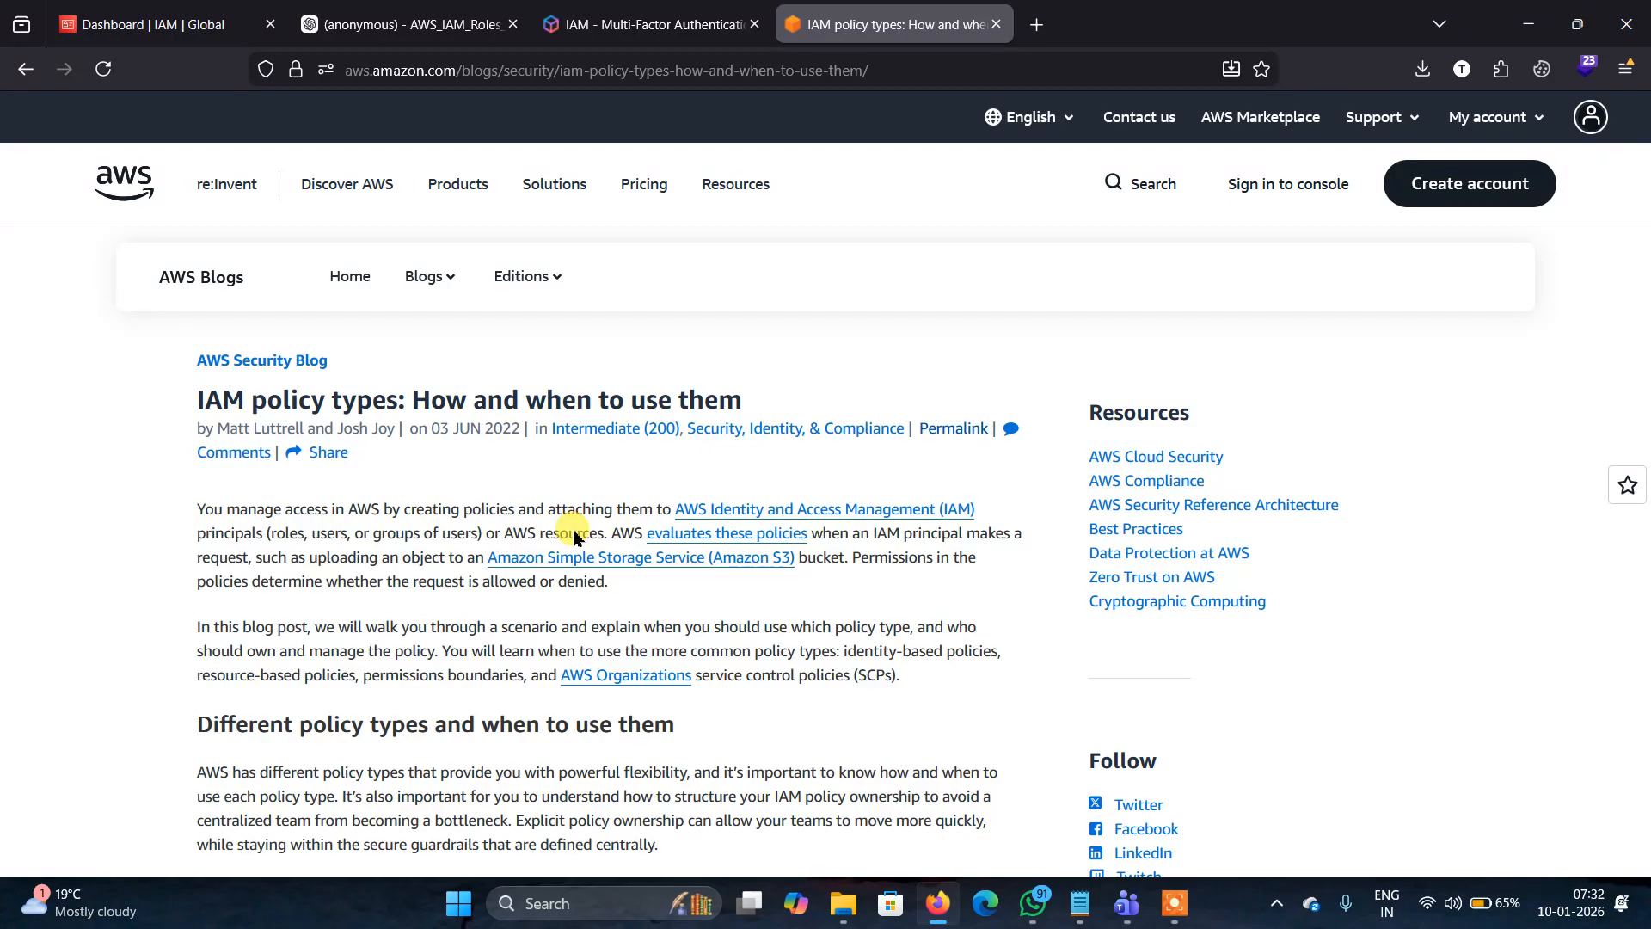
- Read the article down to the SCP and permissions boundaries sections, then go back to the results
{"action": "scroll", "coordinate": [574, 535], "scroll_direction": "down", "scroll_amount": 5}
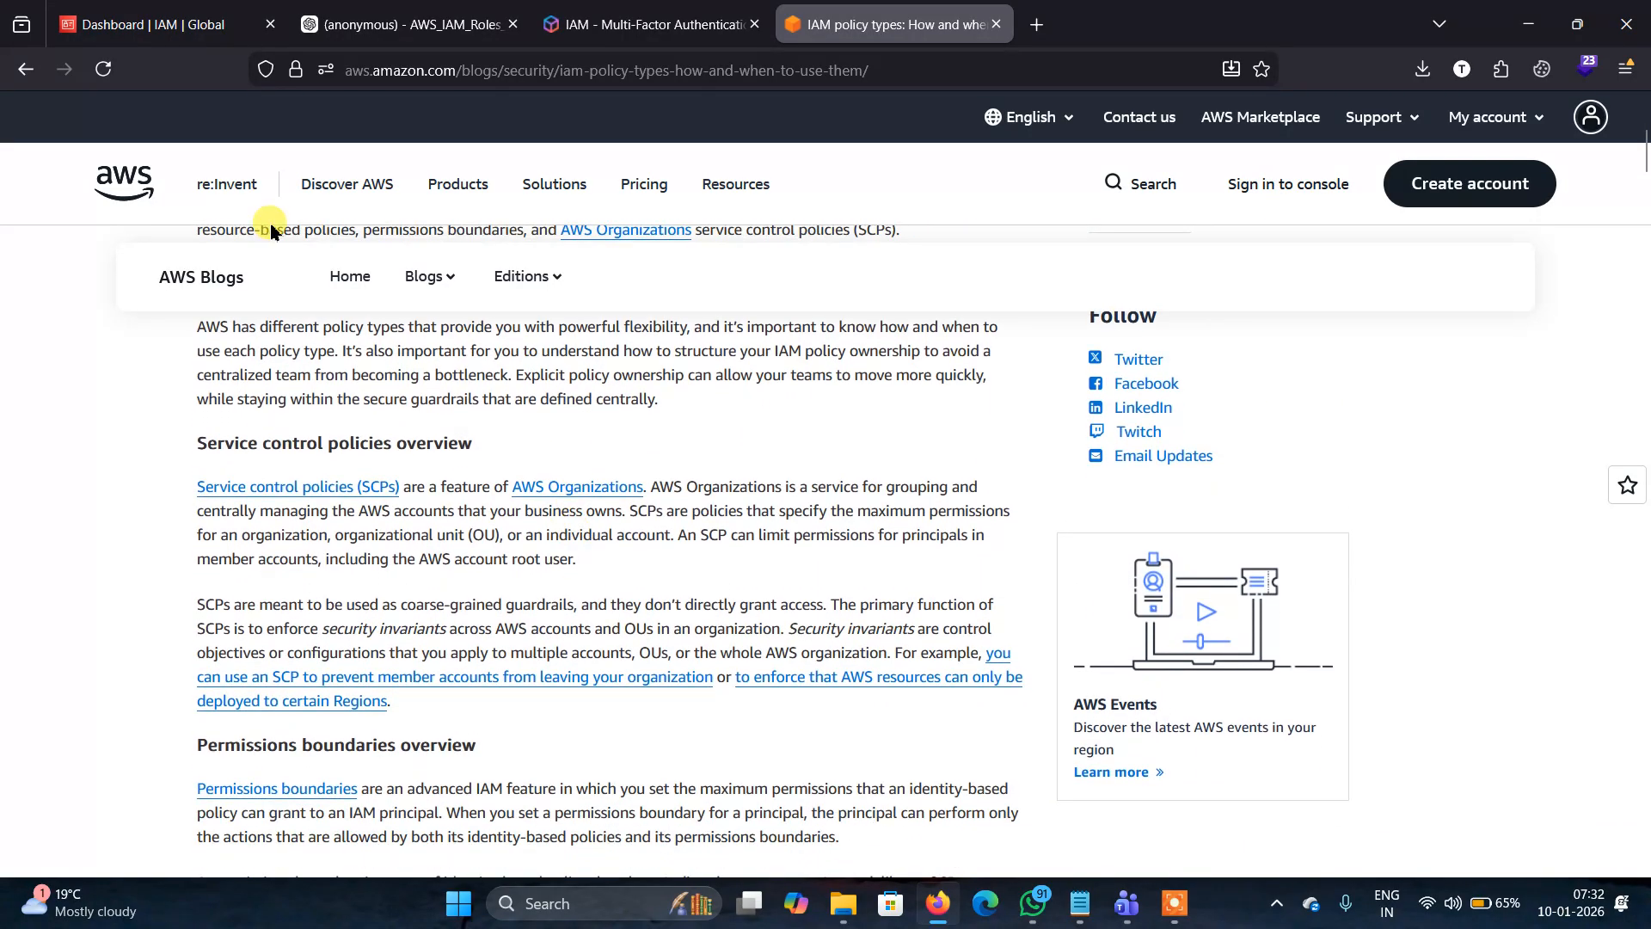
{"action": "left_click", "coordinate": [24, 74]}
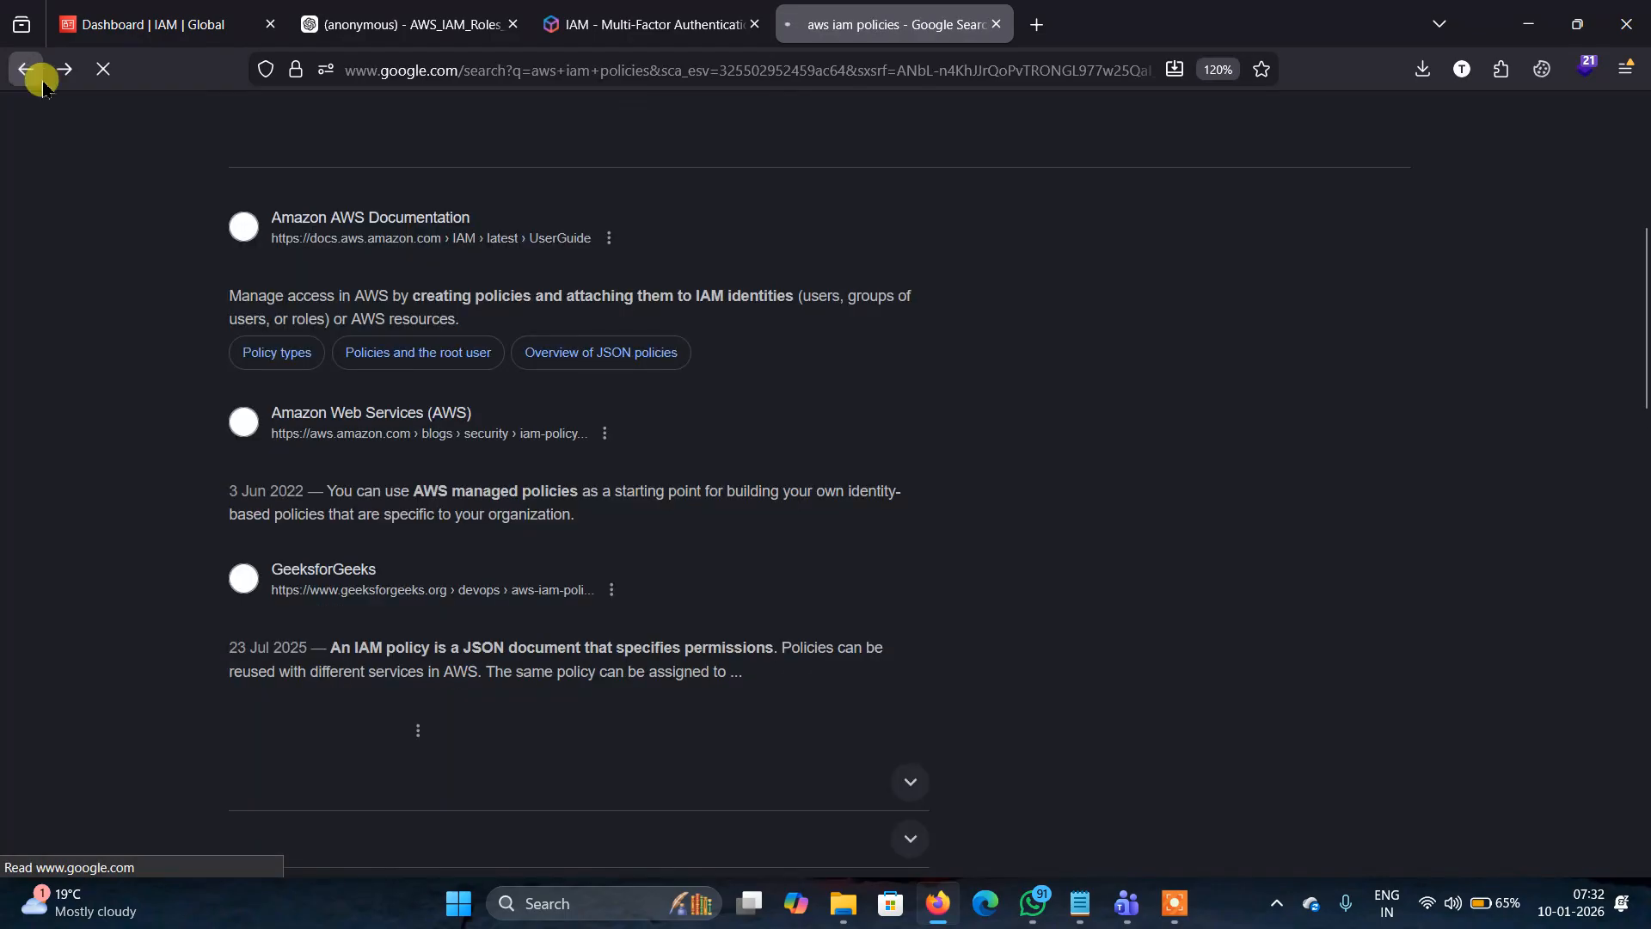
- Refine the Google query to 'aws iam policies conditions'
{"action": "scroll", "coordinate": [1155, 593], "scroll_direction": "down", "scroll_amount": 3}
{"action": "scroll", "coordinate": [1155, 593], "scroll_direction": "down", "scroll_amount": 4}
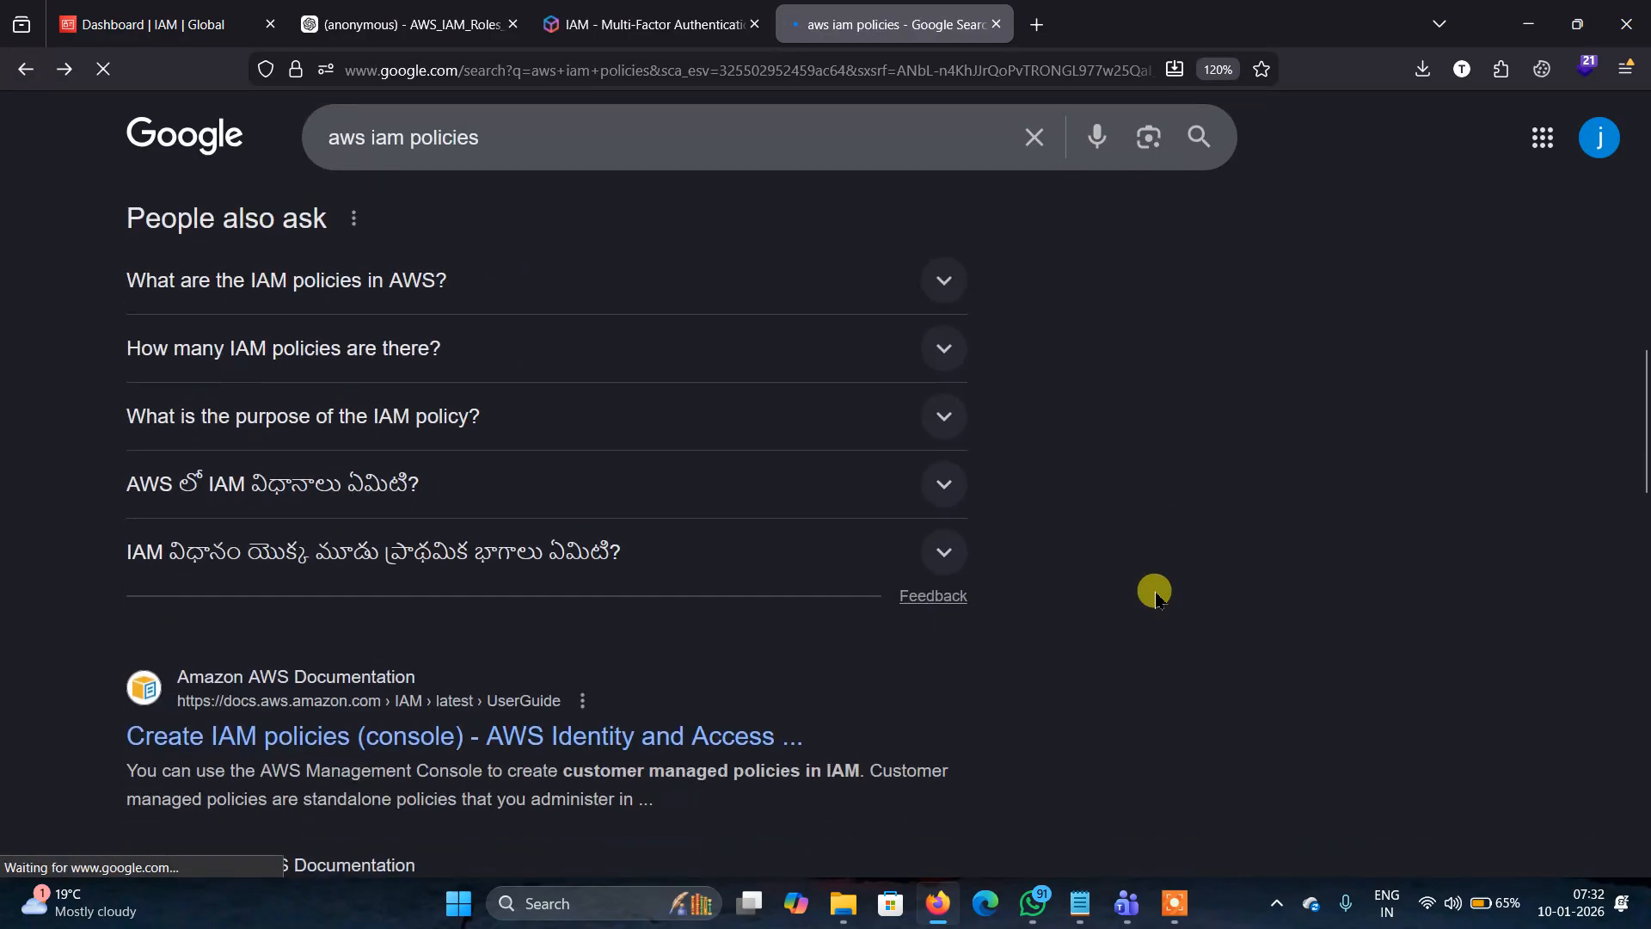
{"action": "scroll", "coordinate": [1154, 592], "scroll_direction": "up", "scroll_amount": 10}
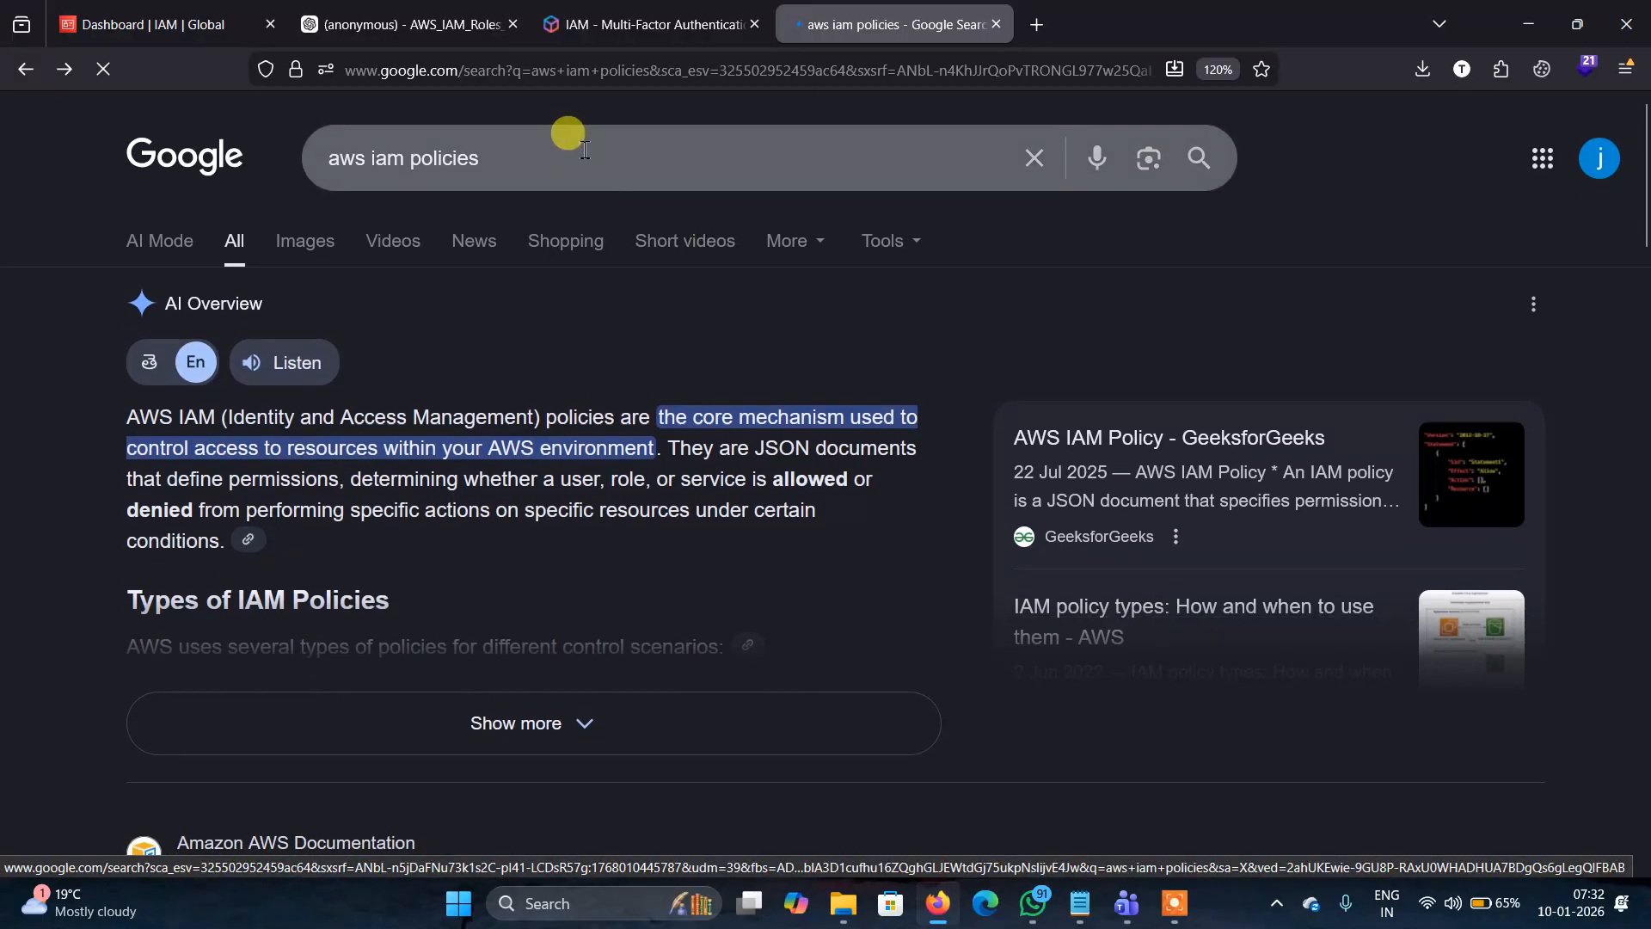
{"action": "left_click", "coordinate": [558, 137]}
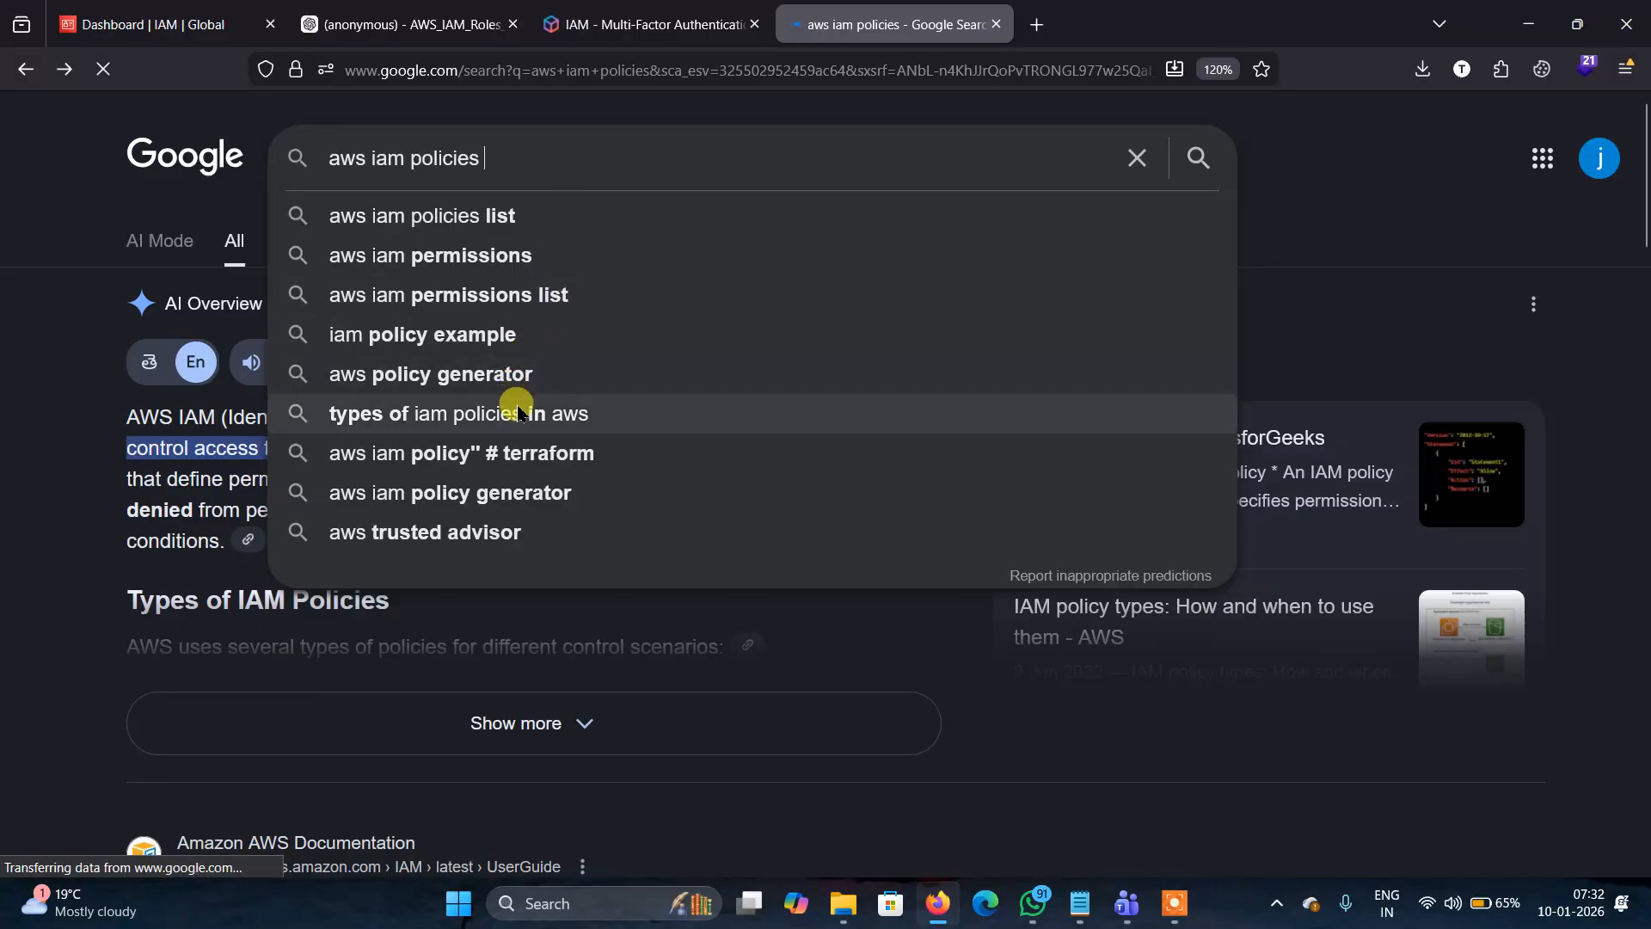
{"action": "key", "text": "Escape"}
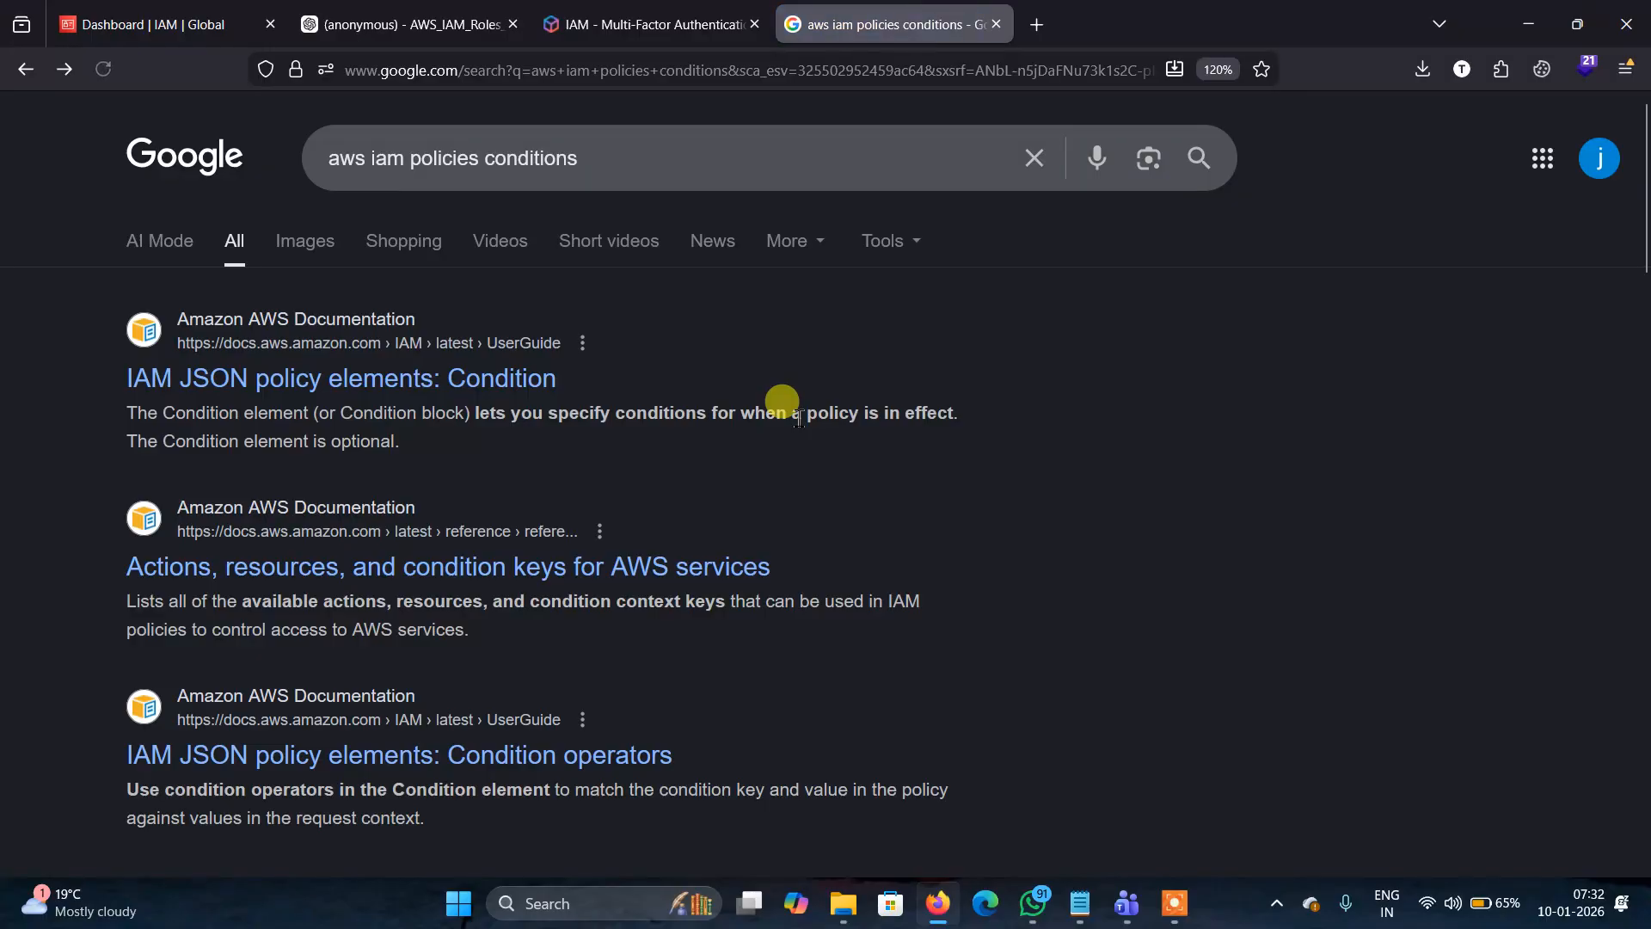
{"action": "left_click", "coordinate": [665, 161]}
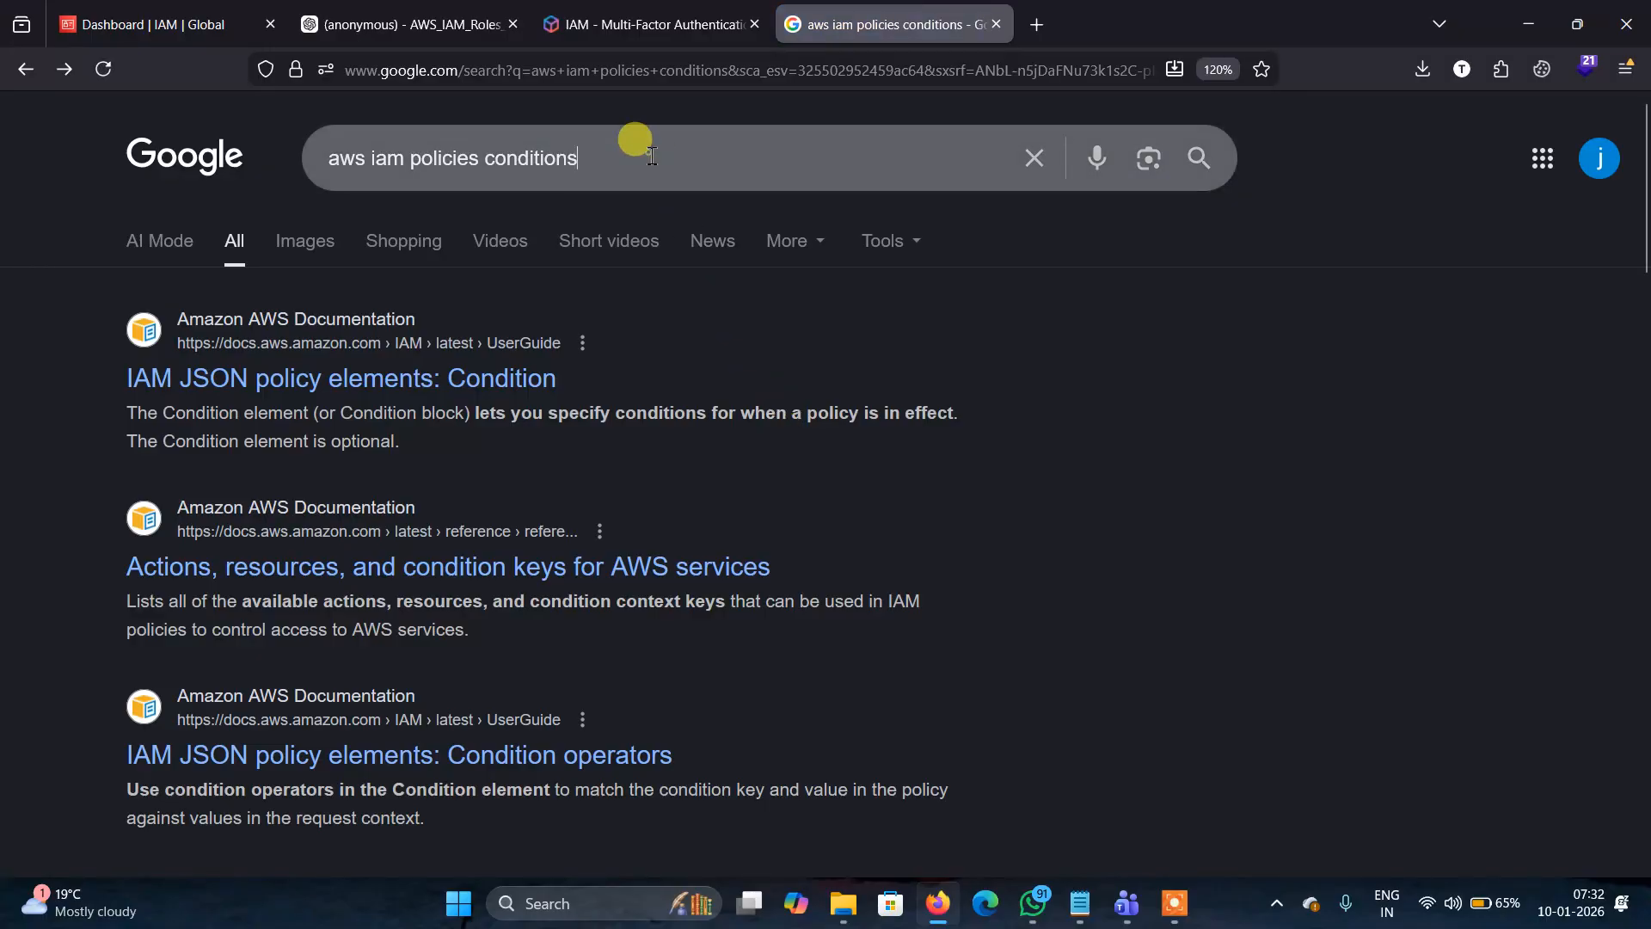
- Search for 'aws managed vs custom managed vs iline' policies
{"action": "key", "text": "BackSpace"}
{"action": "key", "text": "BackSpace"}
{"action": "key", "text": "BackSpace"}
{"action": "key", "text": "BackSpace"}
{"action": "key", "text": "BackSpace"}
{"action": "key", "text": "BackSpace"}
{"action": "key", "text": "BackSpace"}
{"action": "key", "text": "BackSpace"}
{"action": "key", "text": "BackSpace"}
{"action": "key", "text": "BackSpace"}
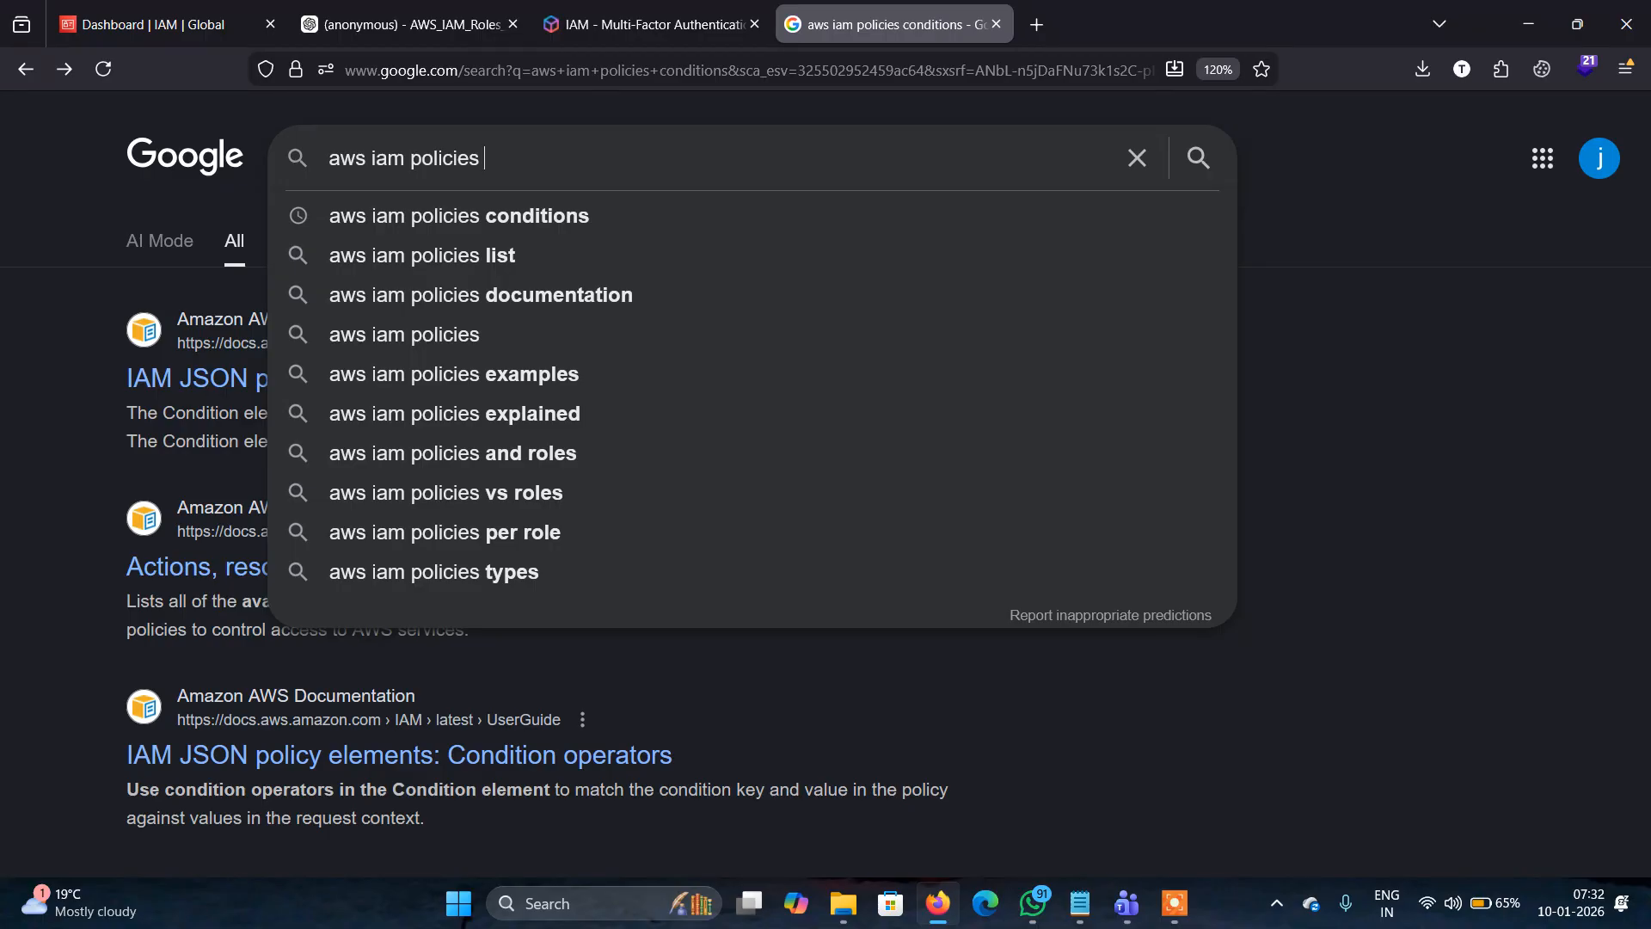
{"action": "type", "text": "aws m"}
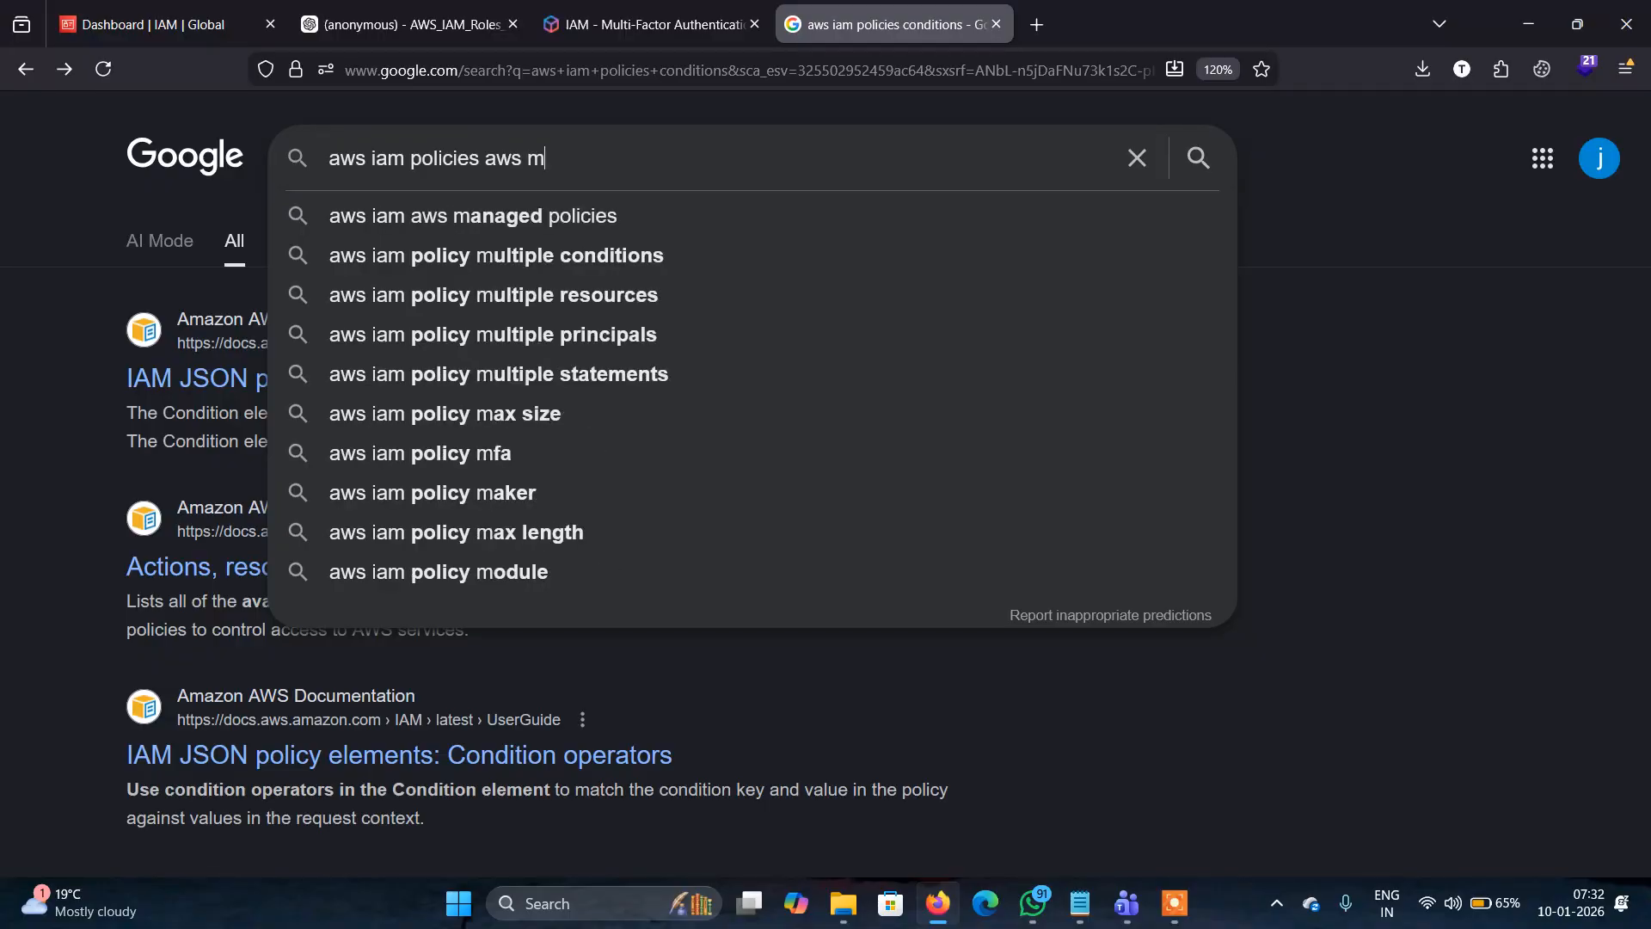
{"action": "type", "text": "ana"}
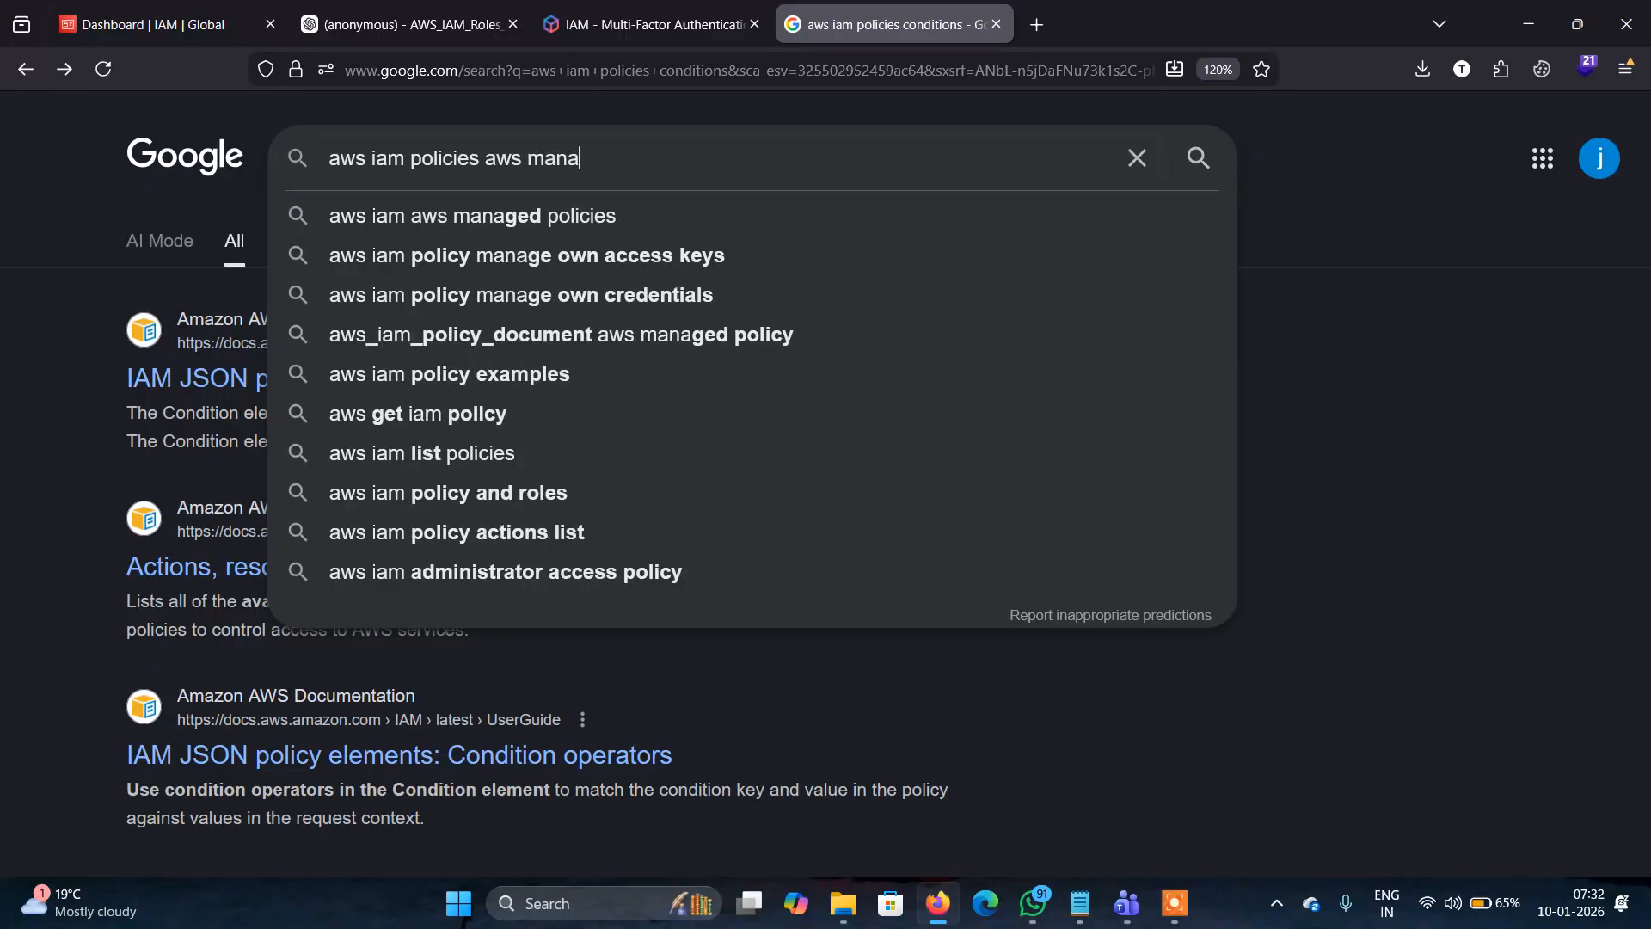
{"action": "type", "text": "ged"}
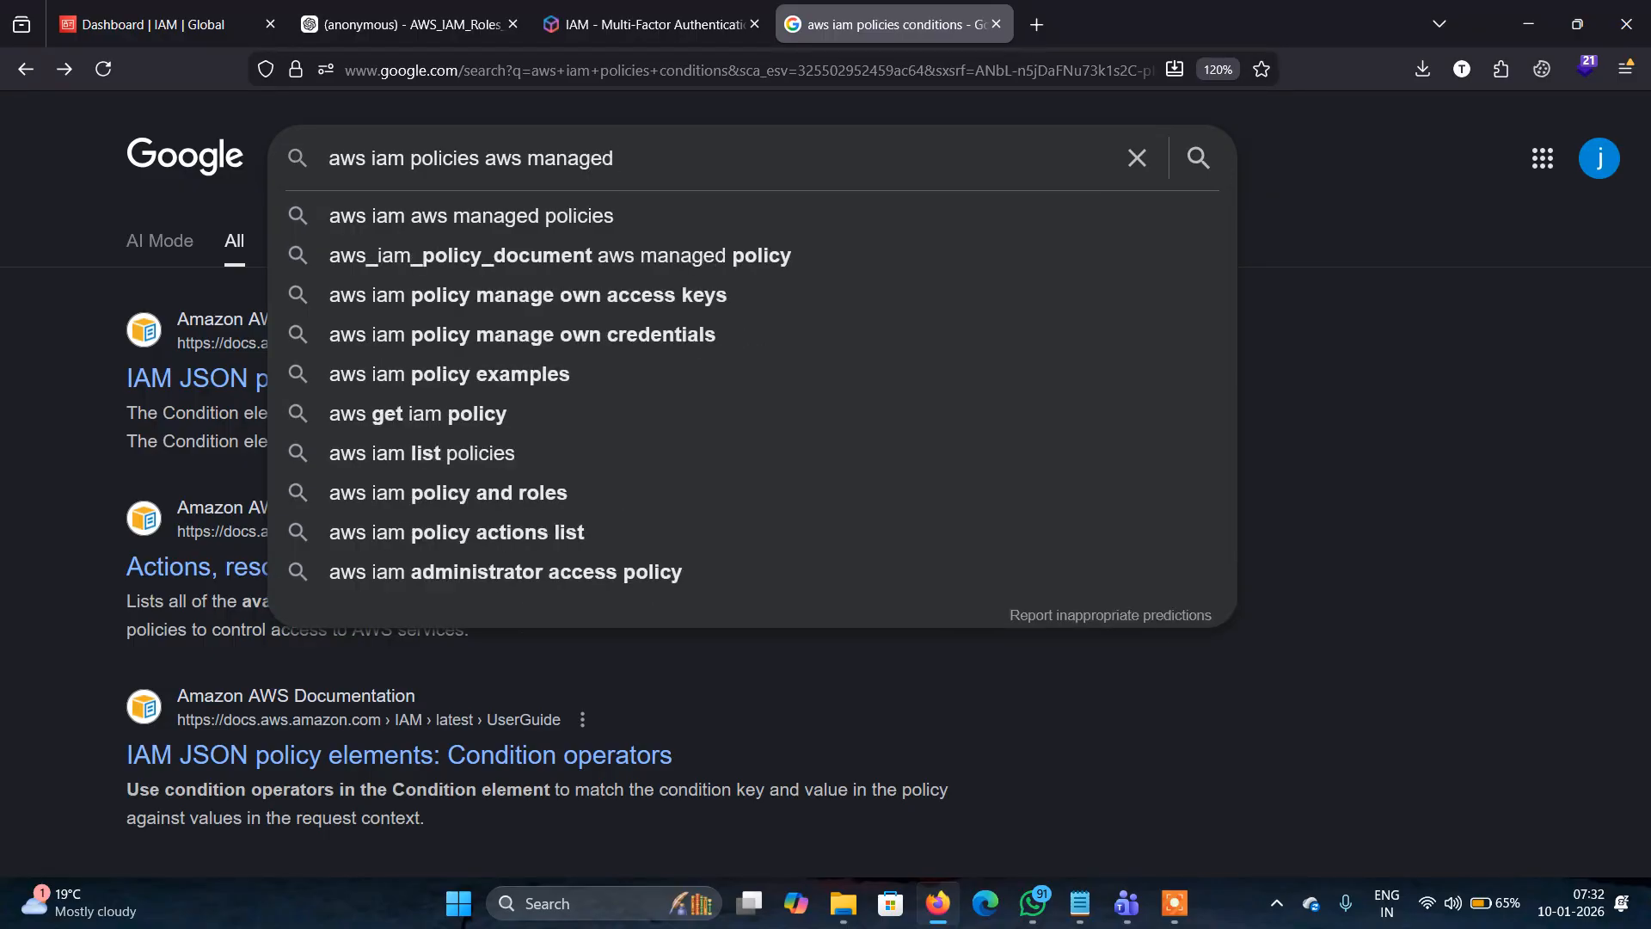
{"action": "type", "text": " vs"}
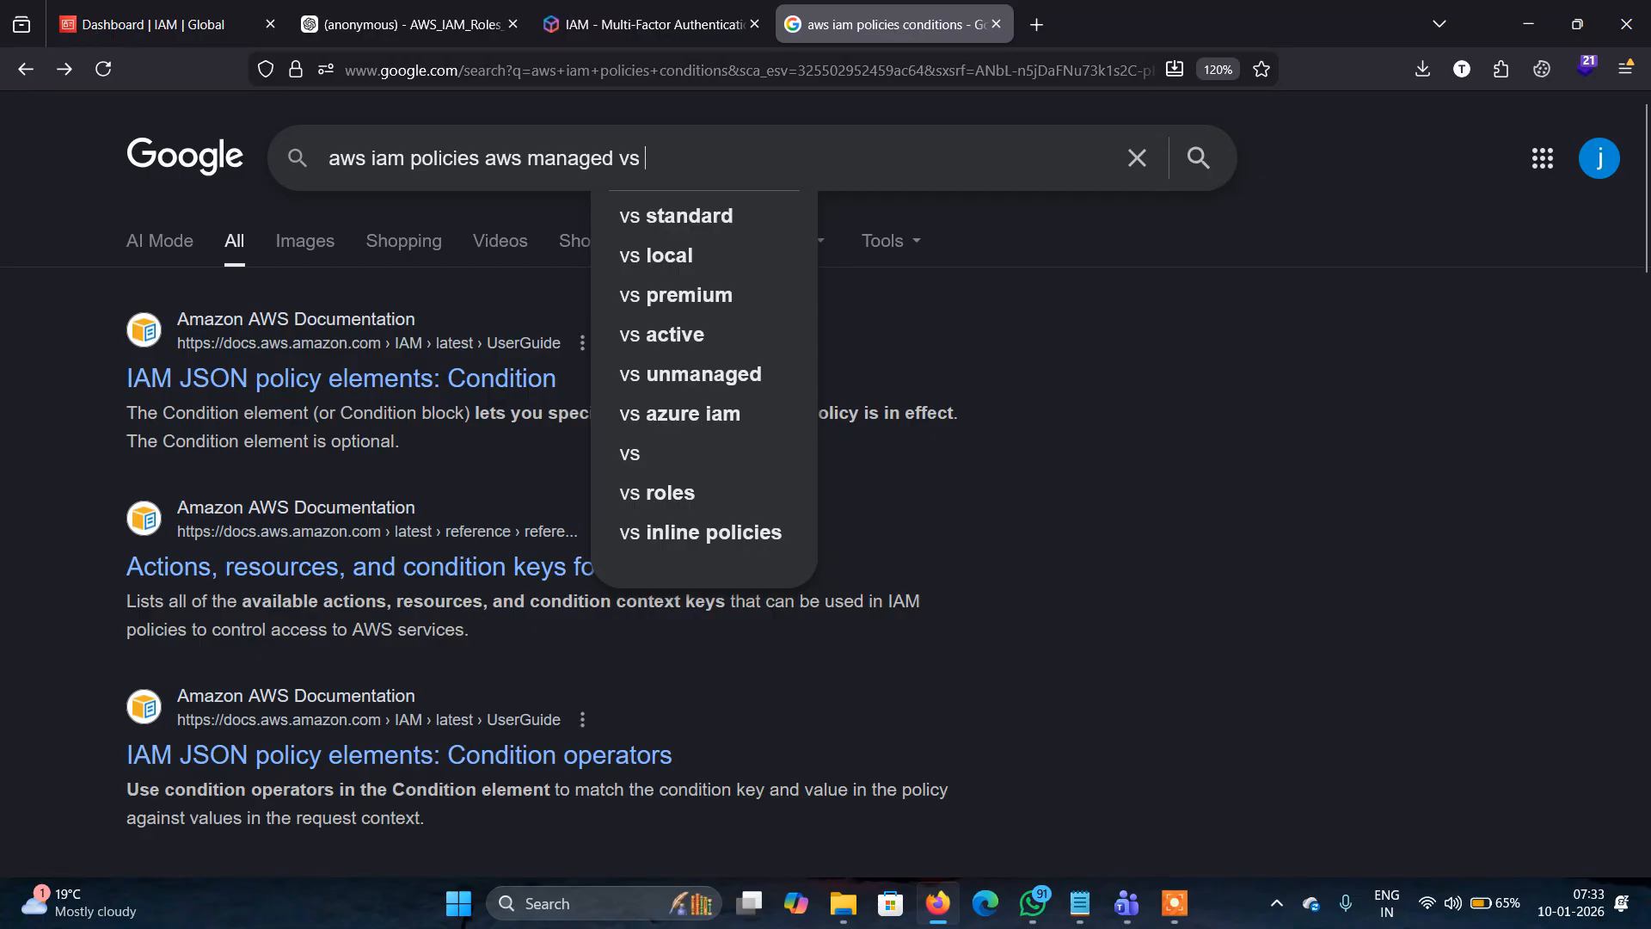
{"action": "type", "text": " cus"}
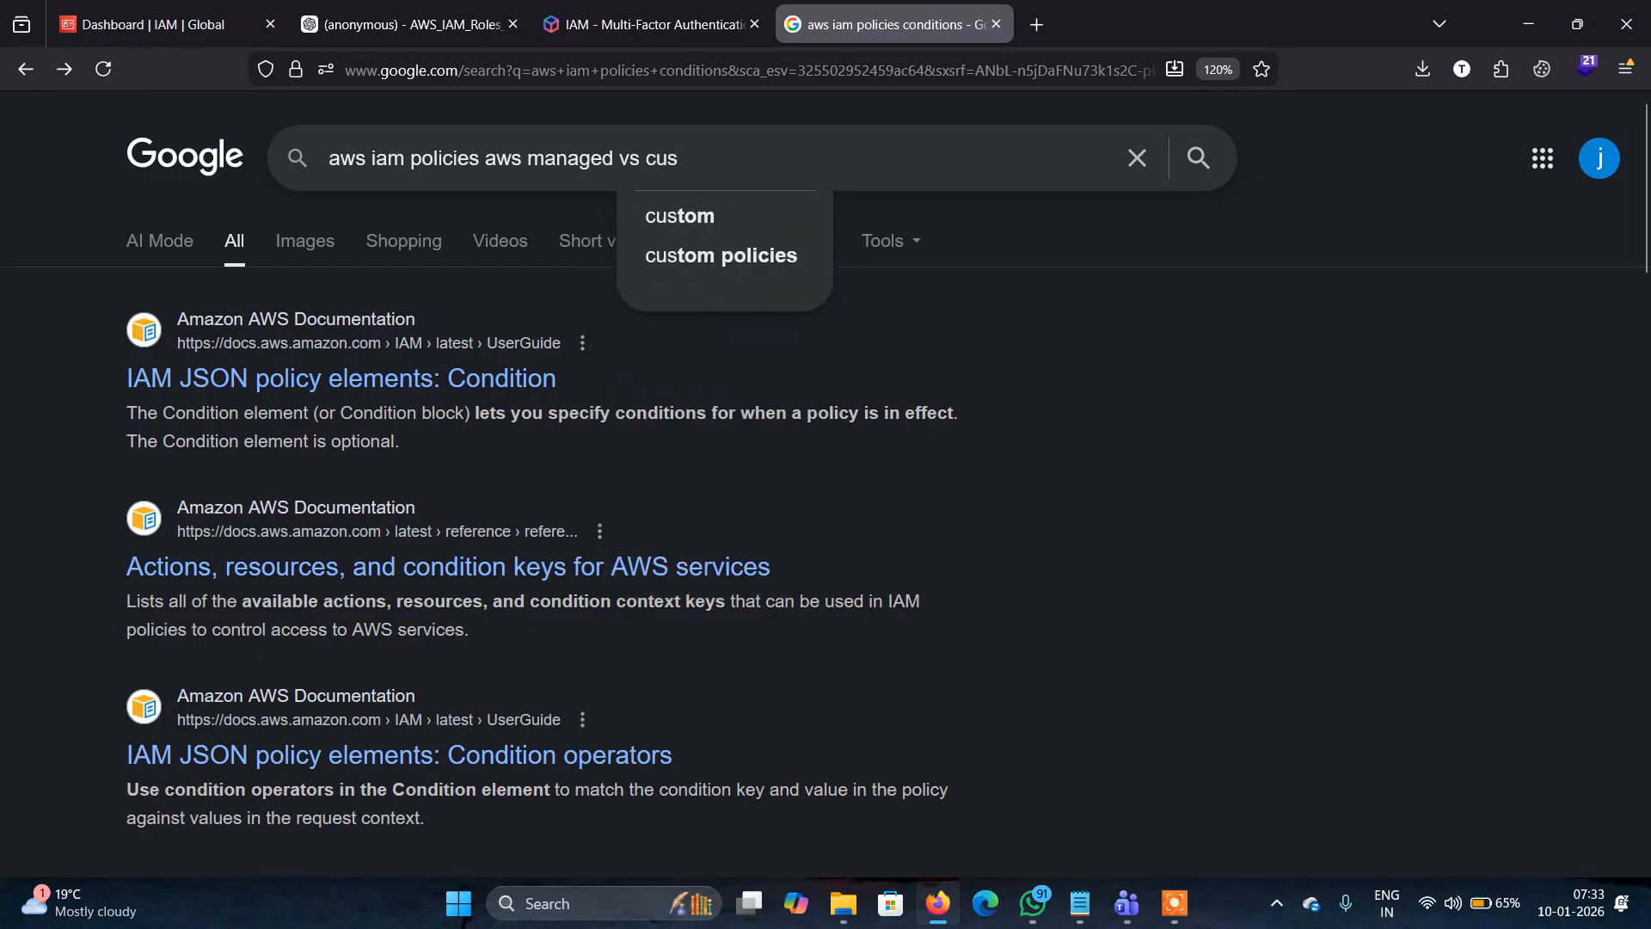
{"action": "type", "text": "tom"}
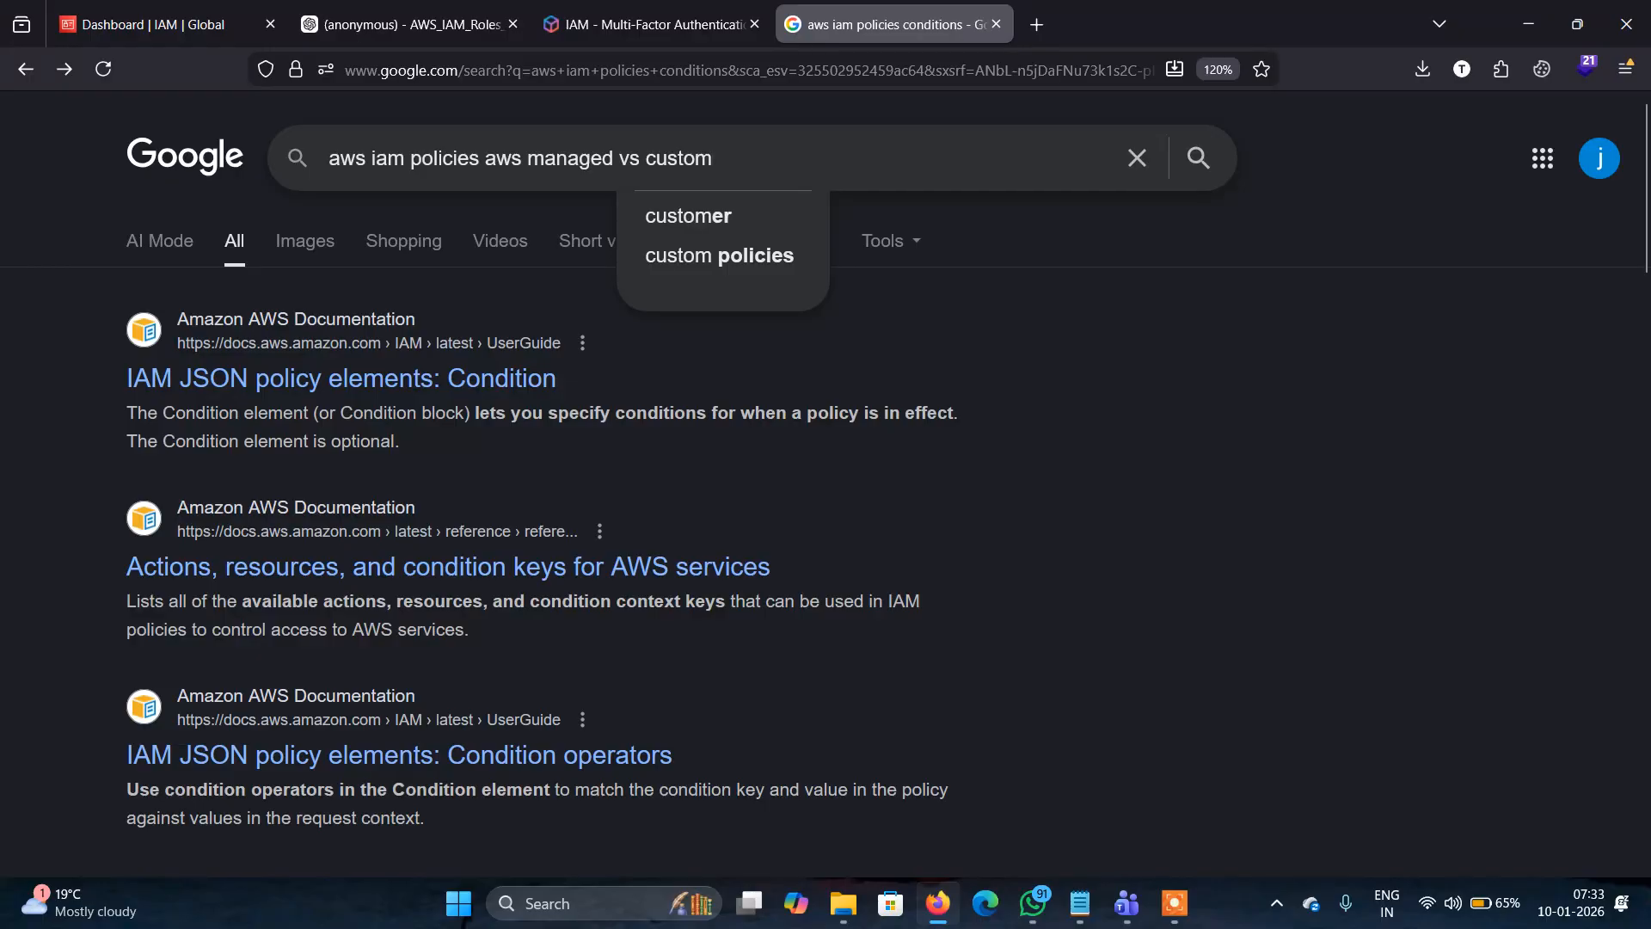
{"action": "type", "text": " man"}
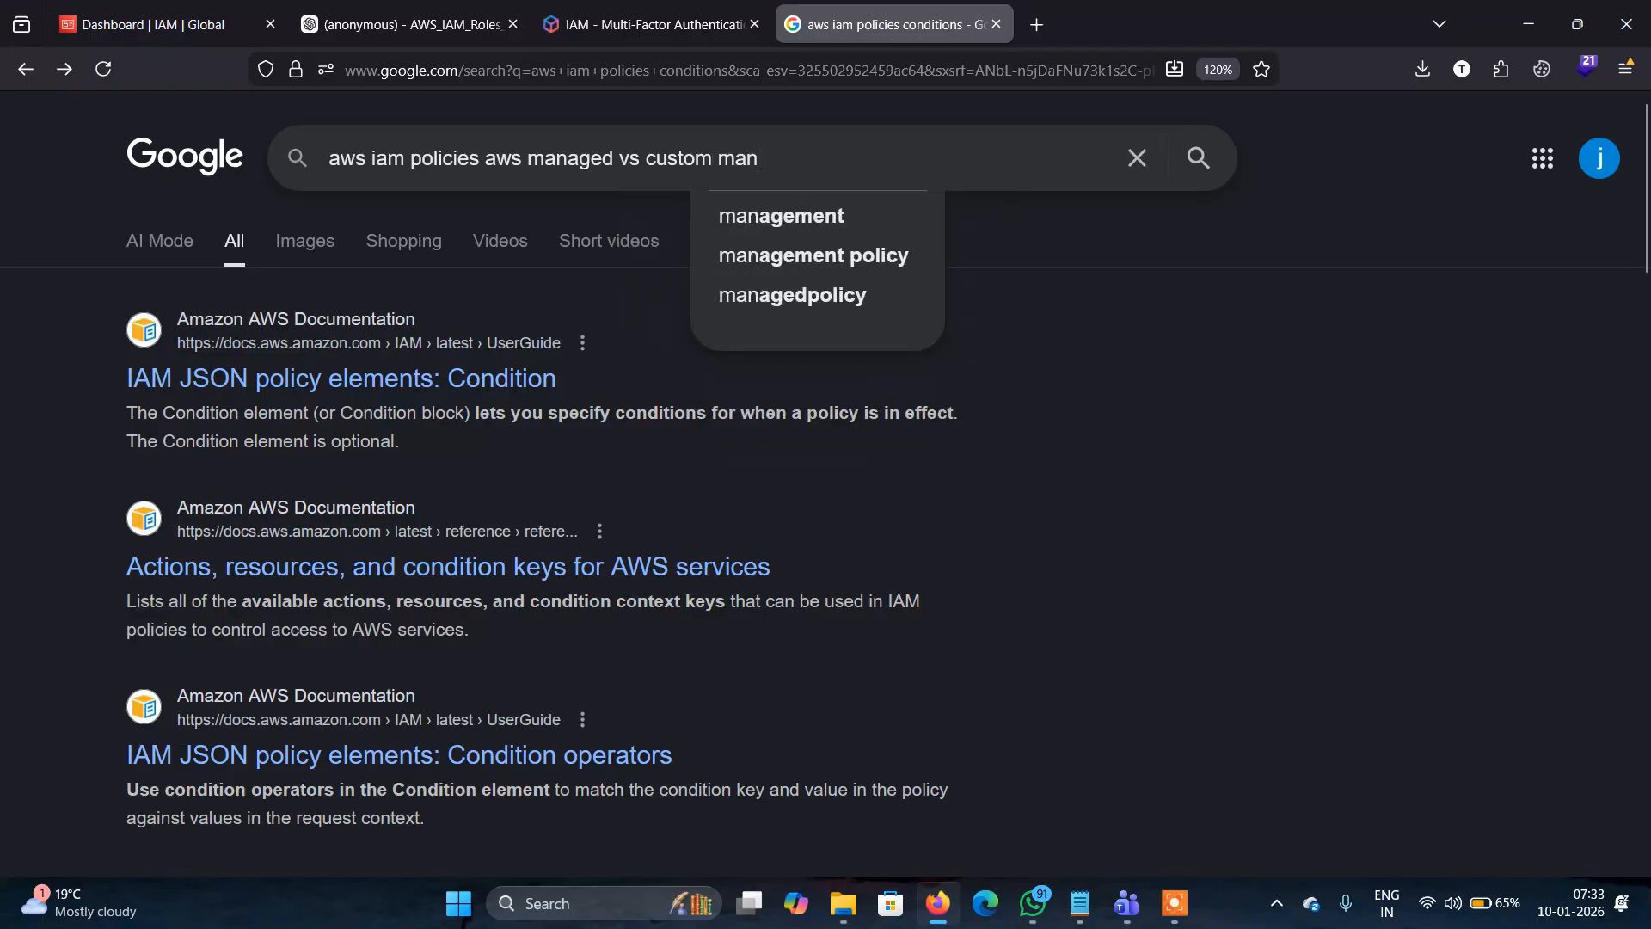
{"action": "type", "text": "aged "}
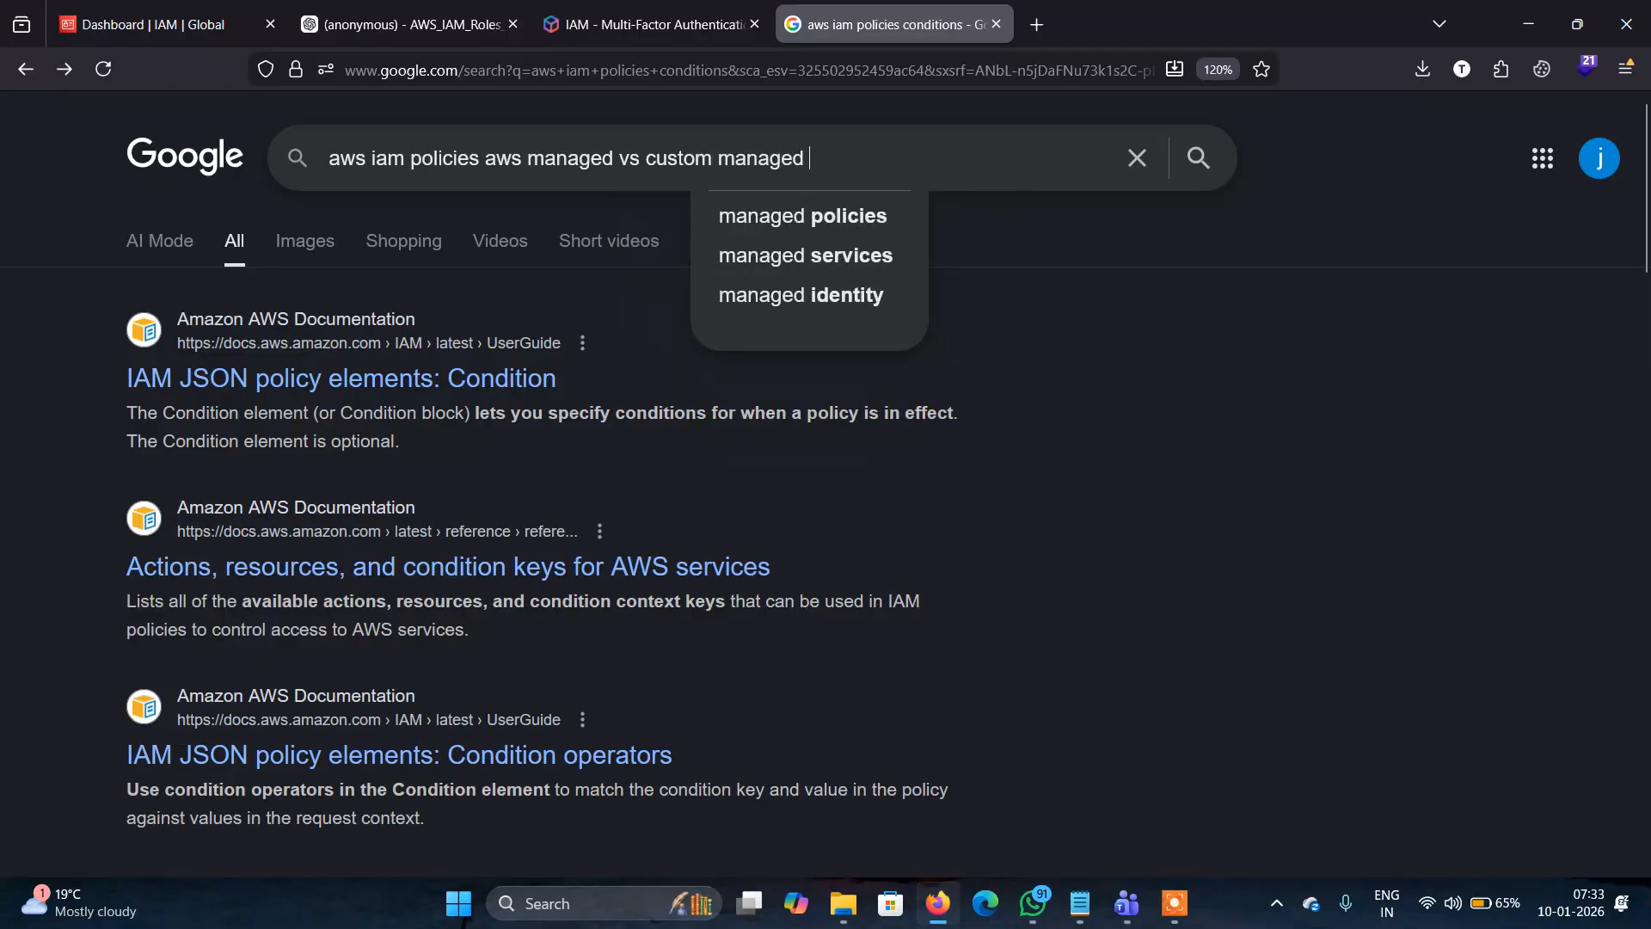
{"action": "type", "text": "vs i"}
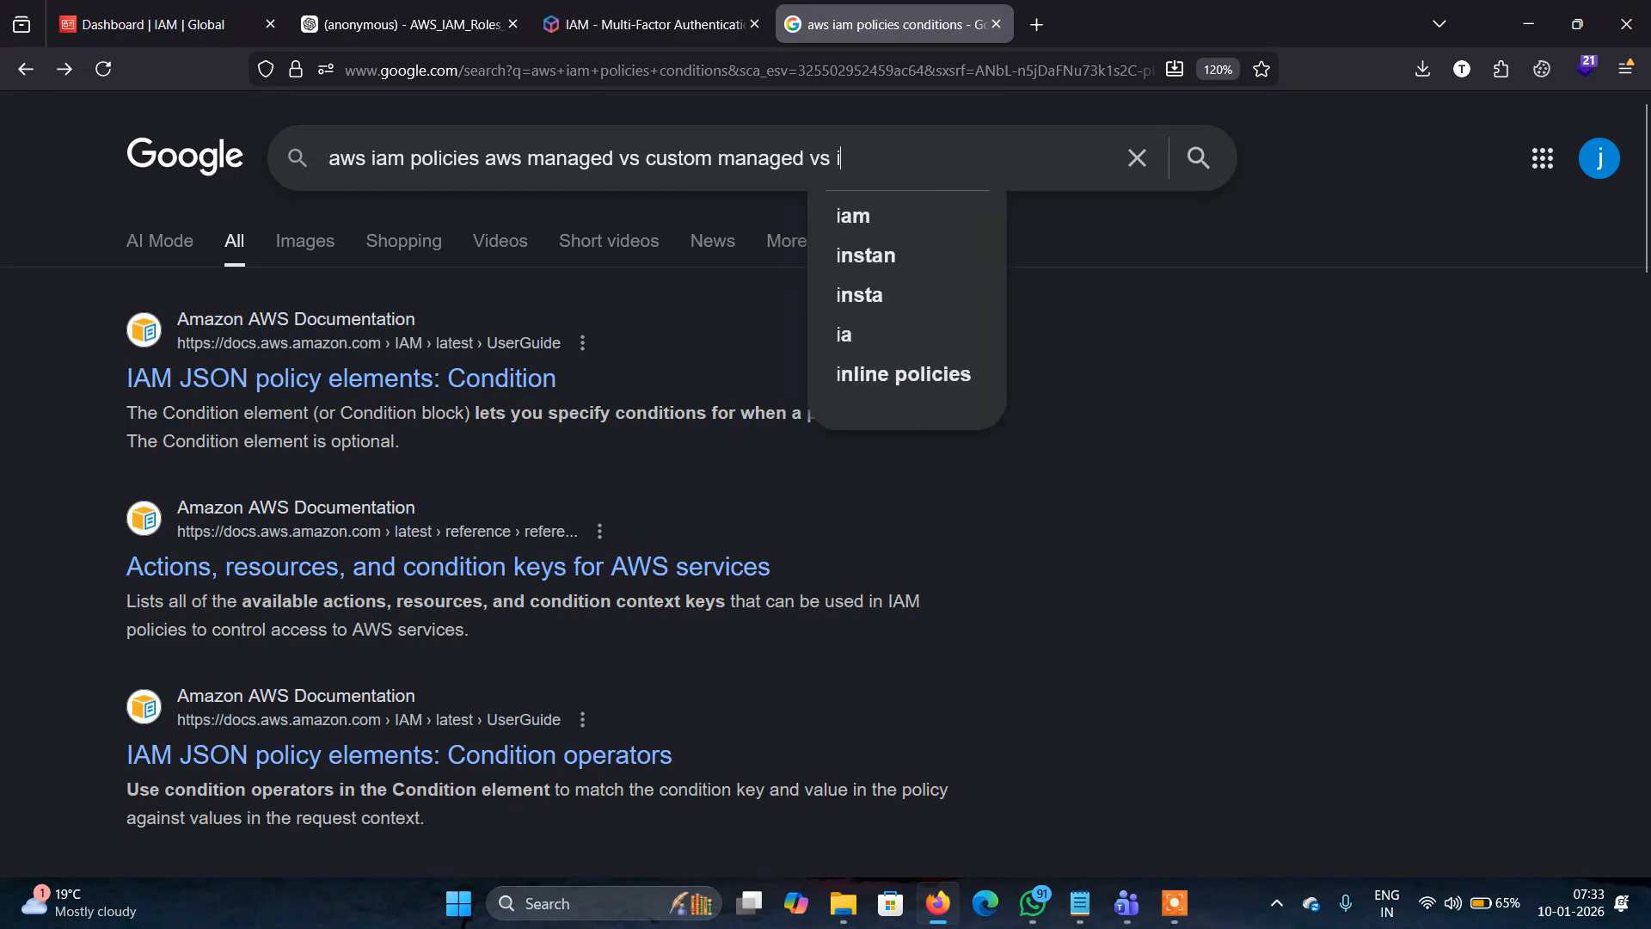
{"action": "type", "text": "line"}
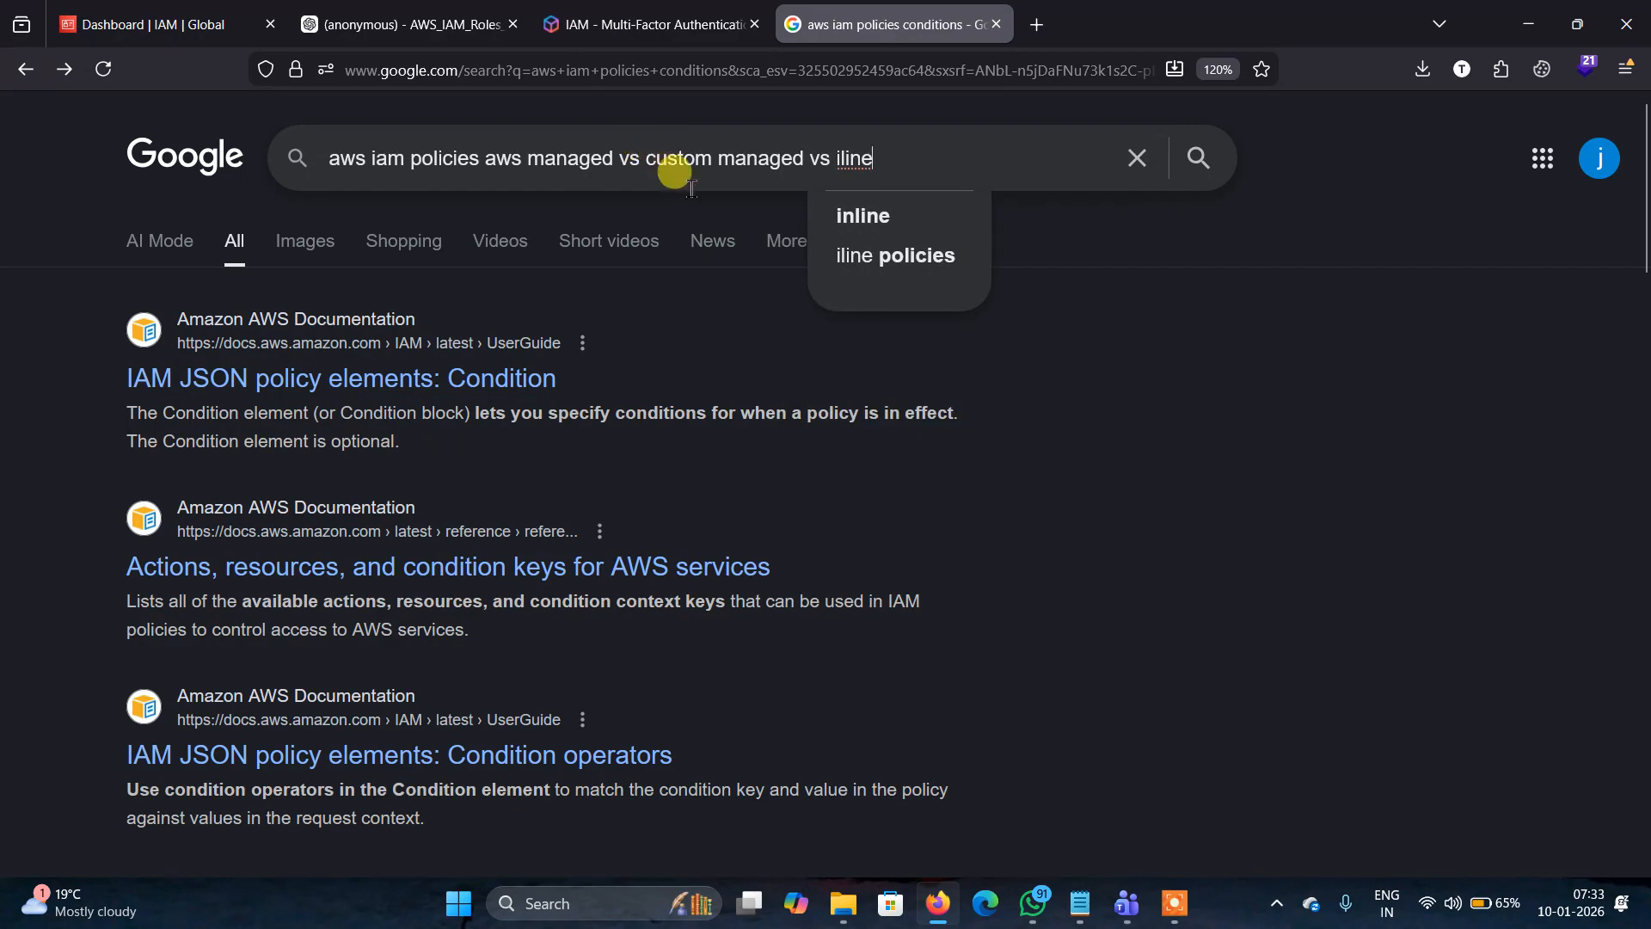
{"action": "key", "text": "Return"}
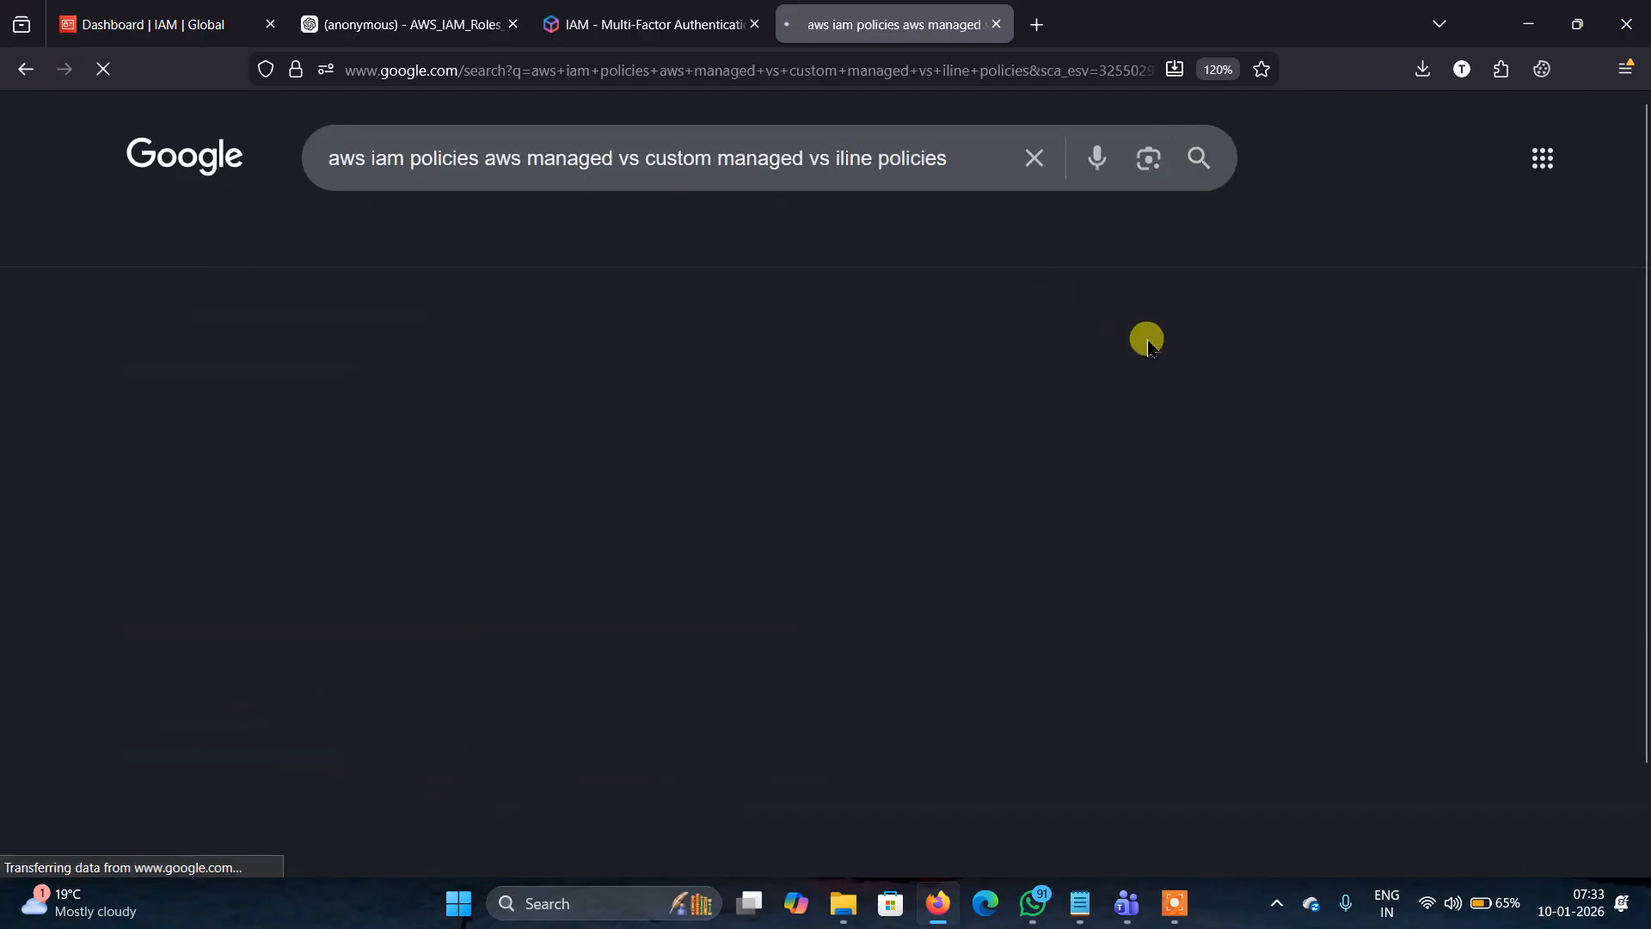
- Expand the AI Overview to see the AWS managed, customer managed and inline policy comparison table
{"action": "scroll", "coordinate": [1071, 372], "scroll_direction": "down", "scroll_amount": 3}
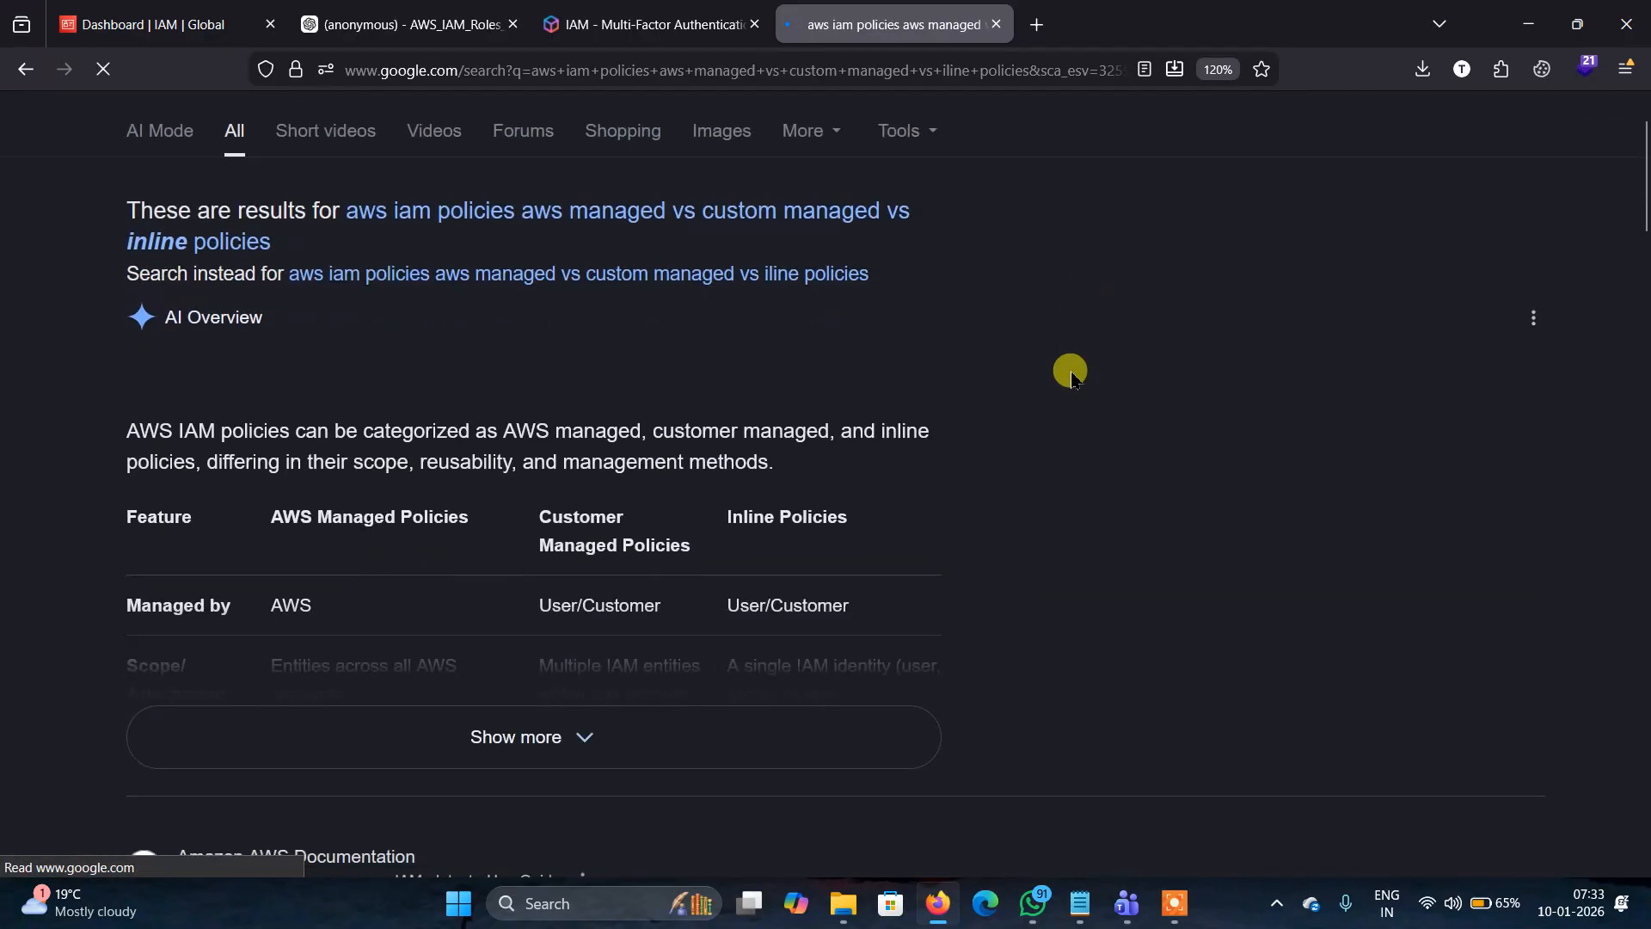
{"action": "left_click", "coordinate": [574, 651]}
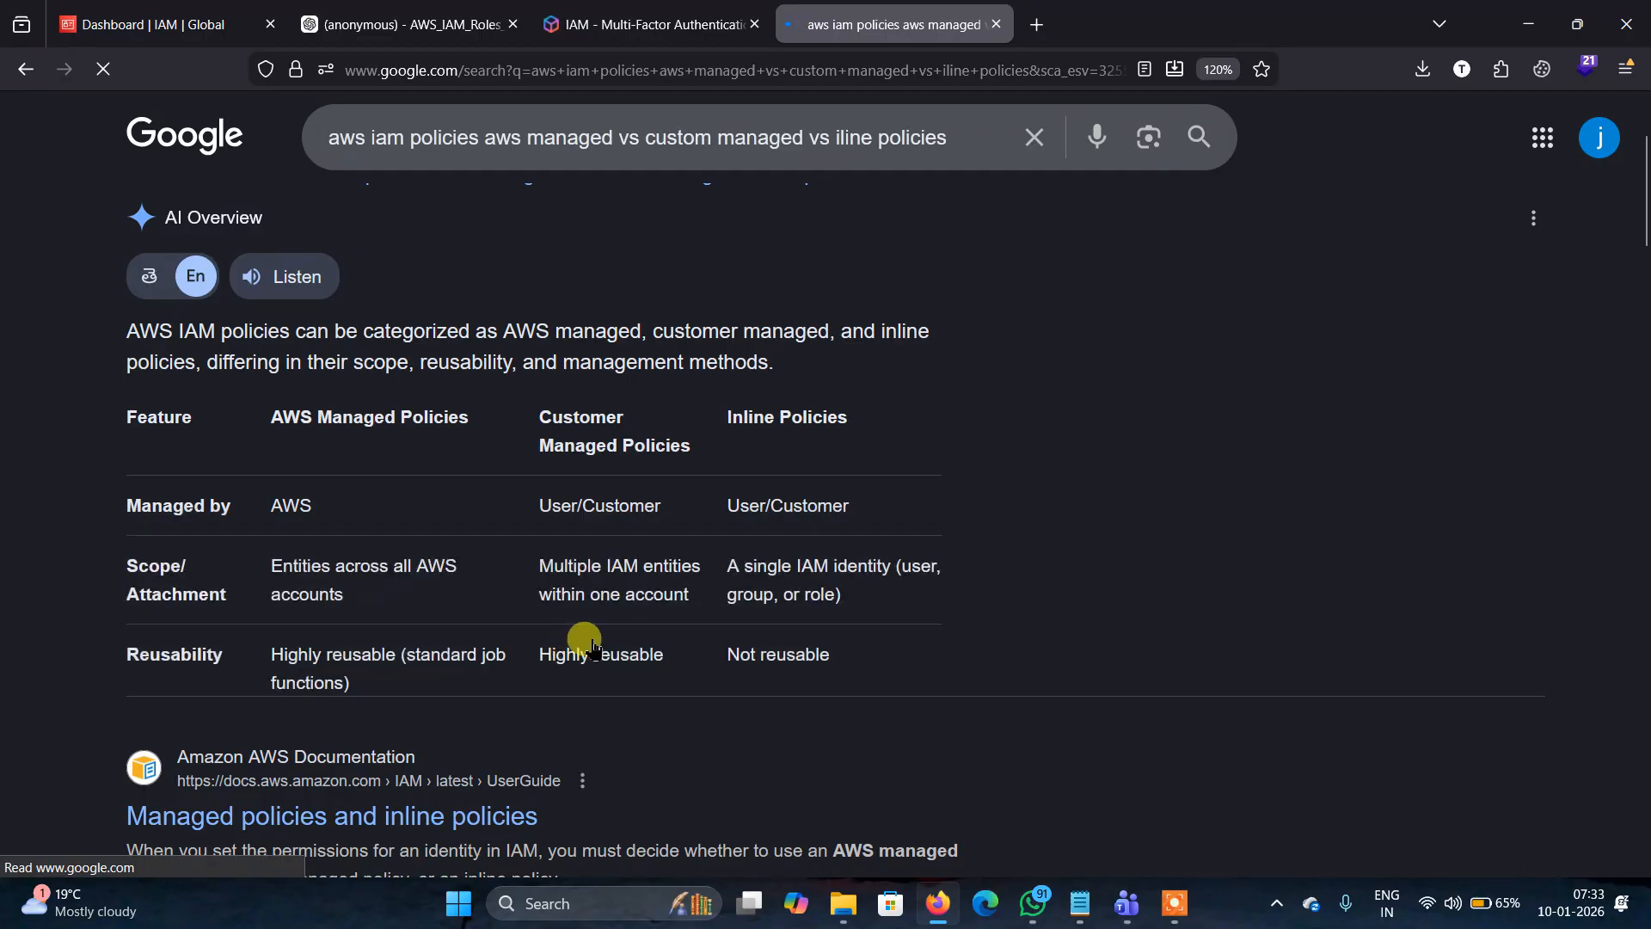
{"action": "scroll", "coordinate": [968, 592], "scroll_direction": "down", "scroll_amount": 2}
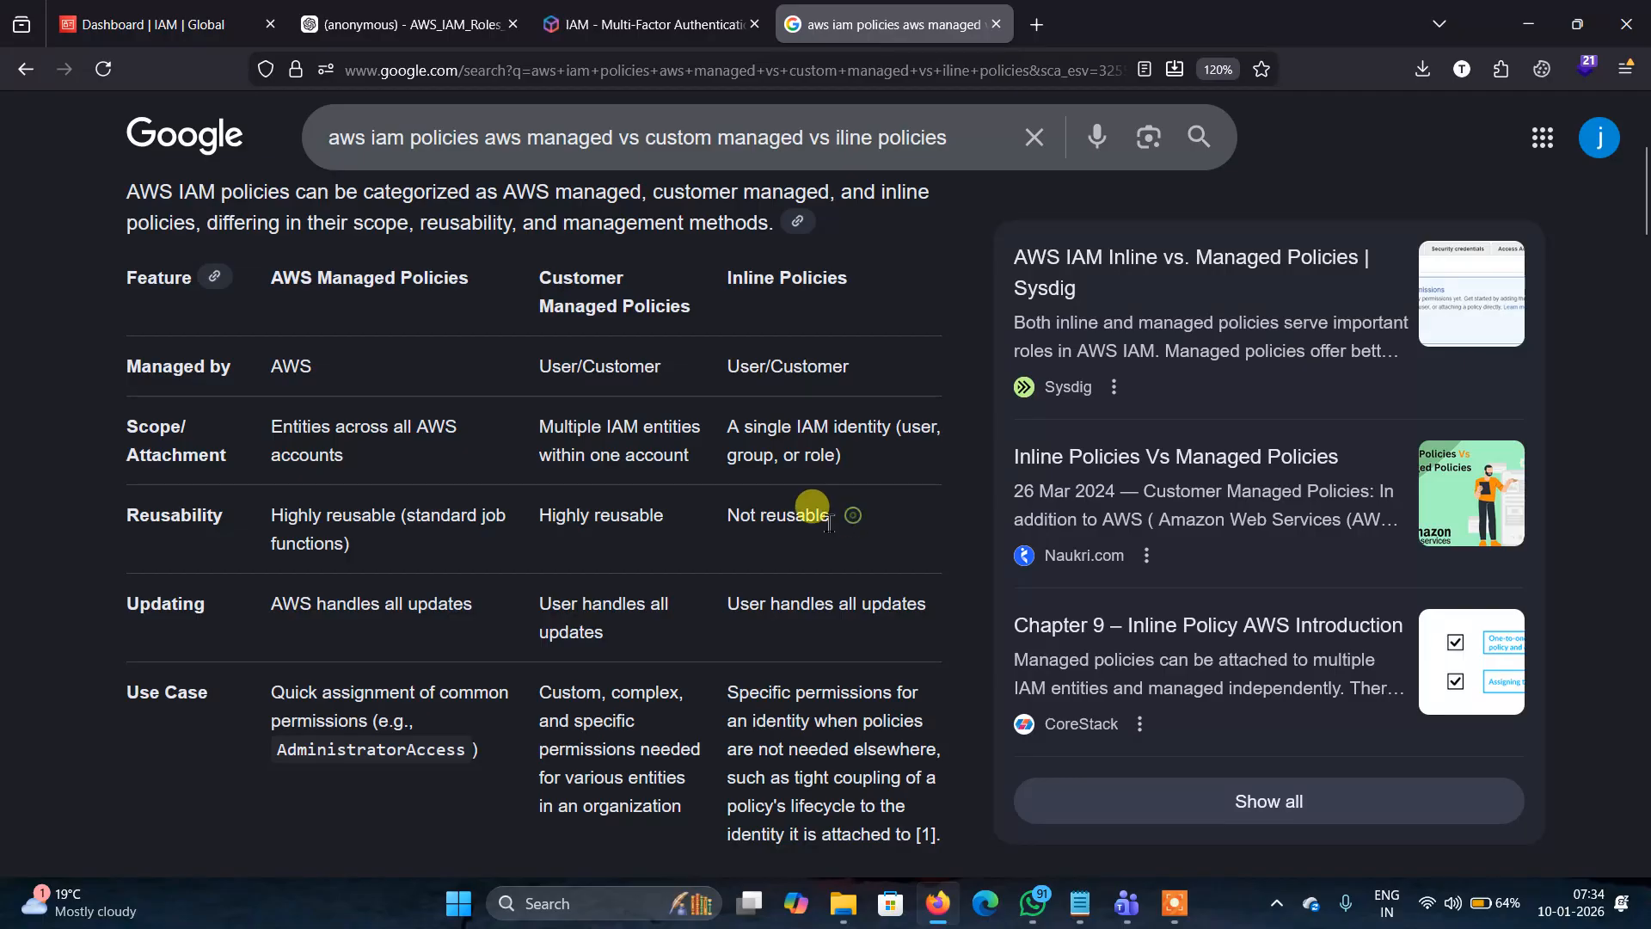
- Highlight 'Not reusable' under inline policies and 'User handles all updates' under customer managed policies
{"action": "left_click_drag", "start_coordinate": [829, 522], "coordinate": [731, 525]}
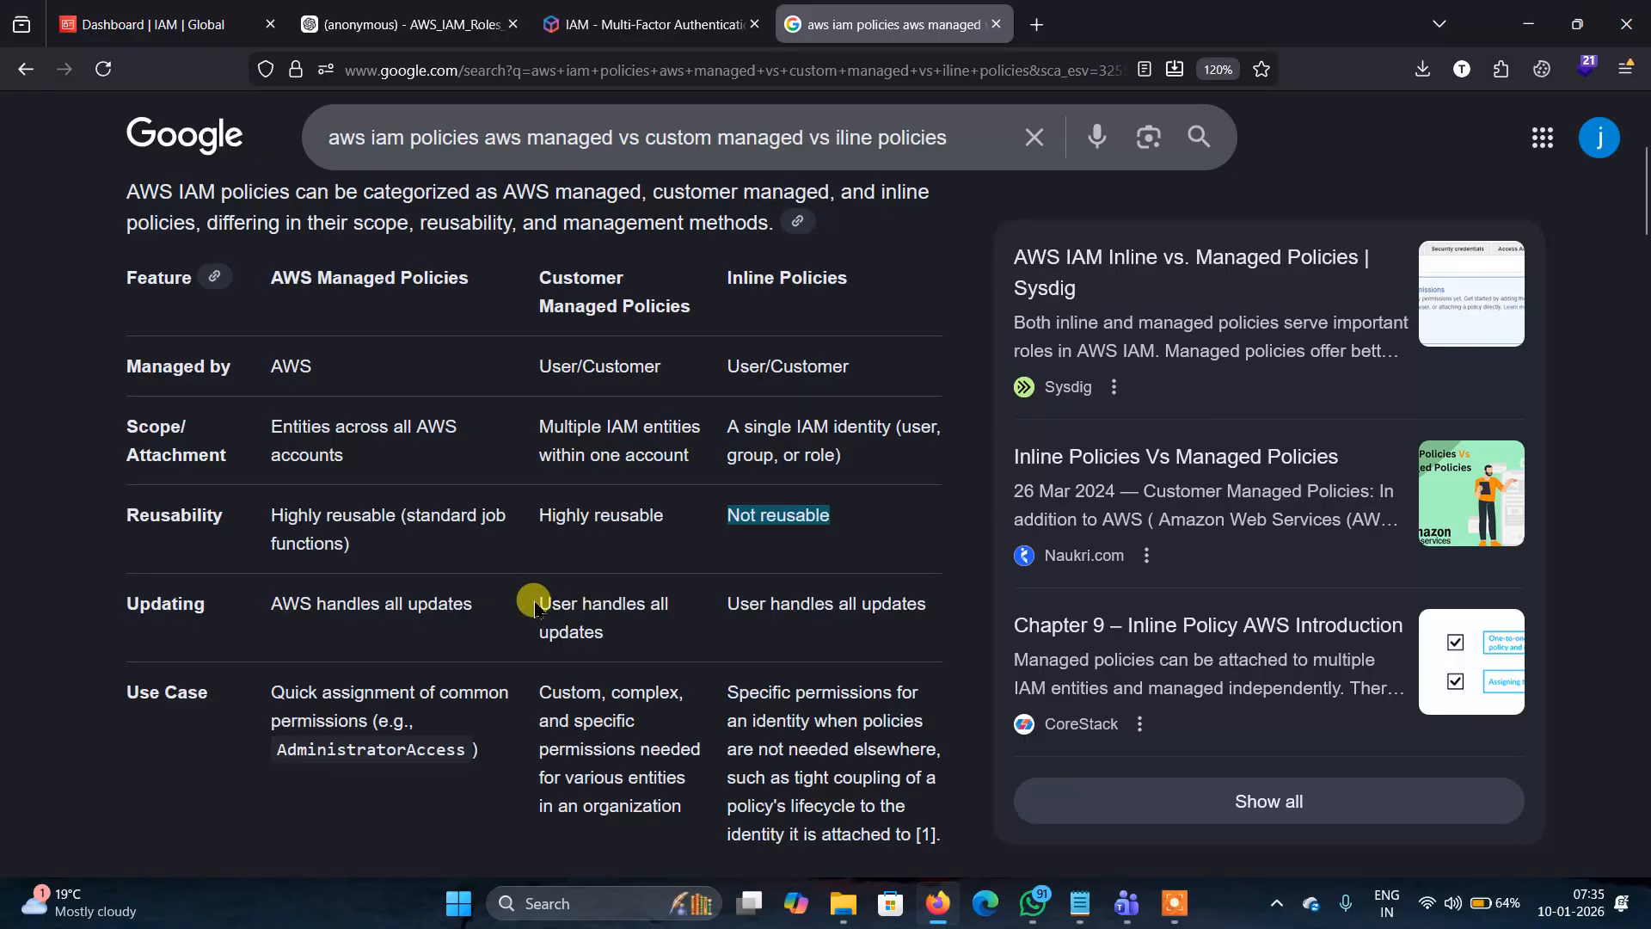
{"action": "left_click_drag", "start_coordinate": [535, 604], "coordinate": [625, 634]}
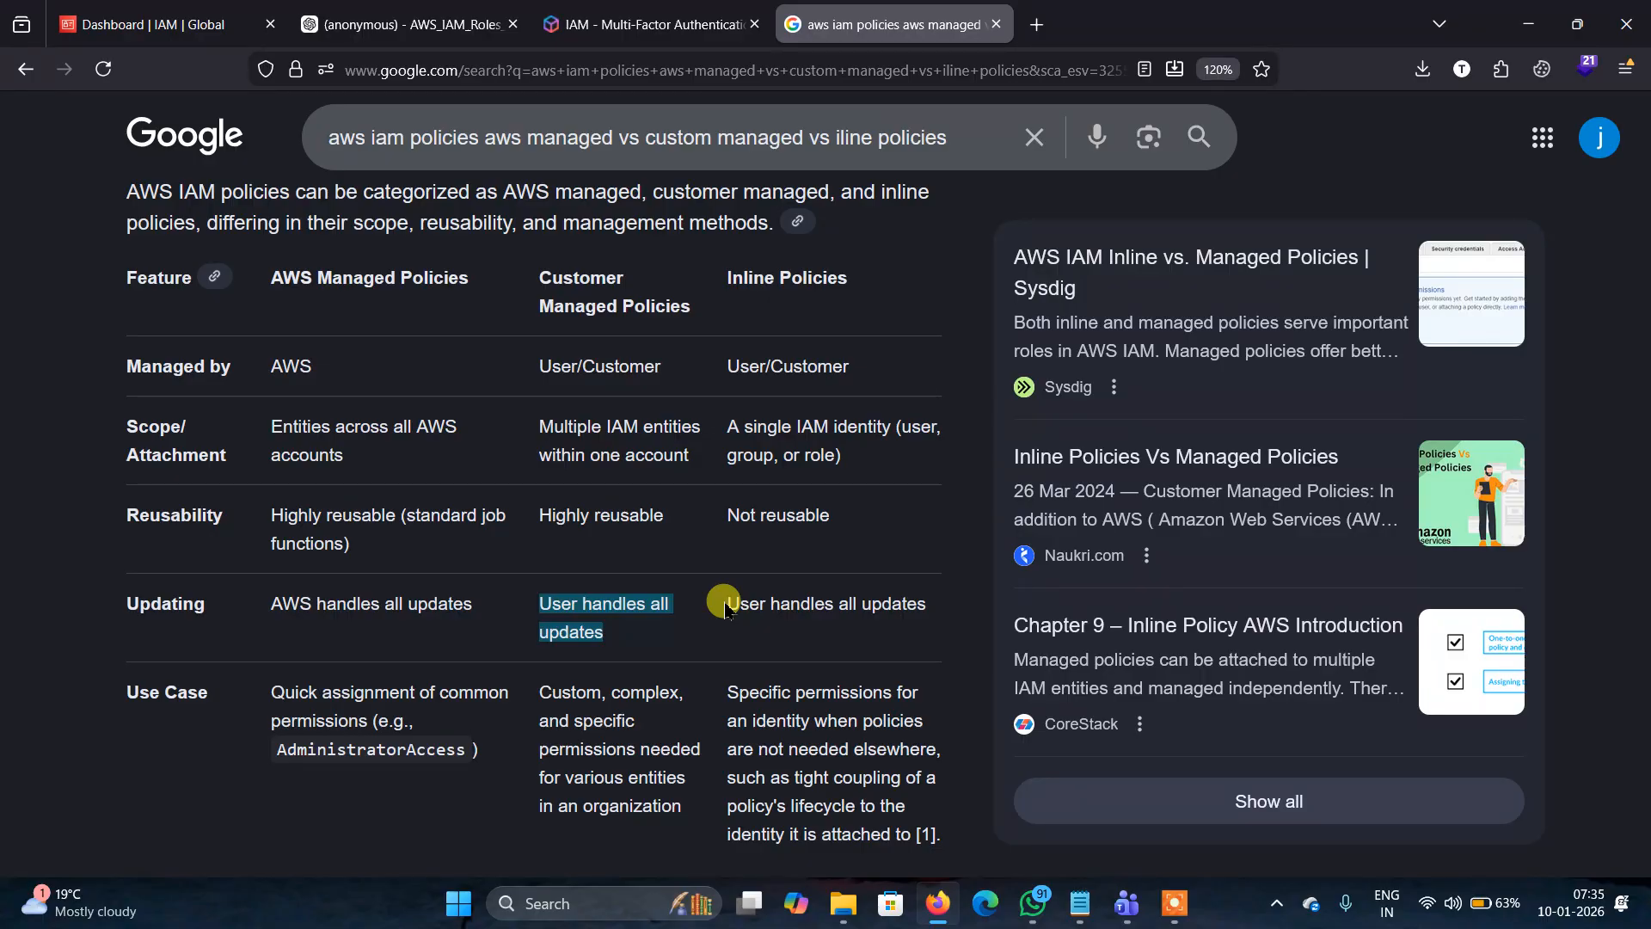
- Return to the IAM console tab and open the Policies list of 1448 policies
{"action": "left_click", "coordinate": [155, 13]}
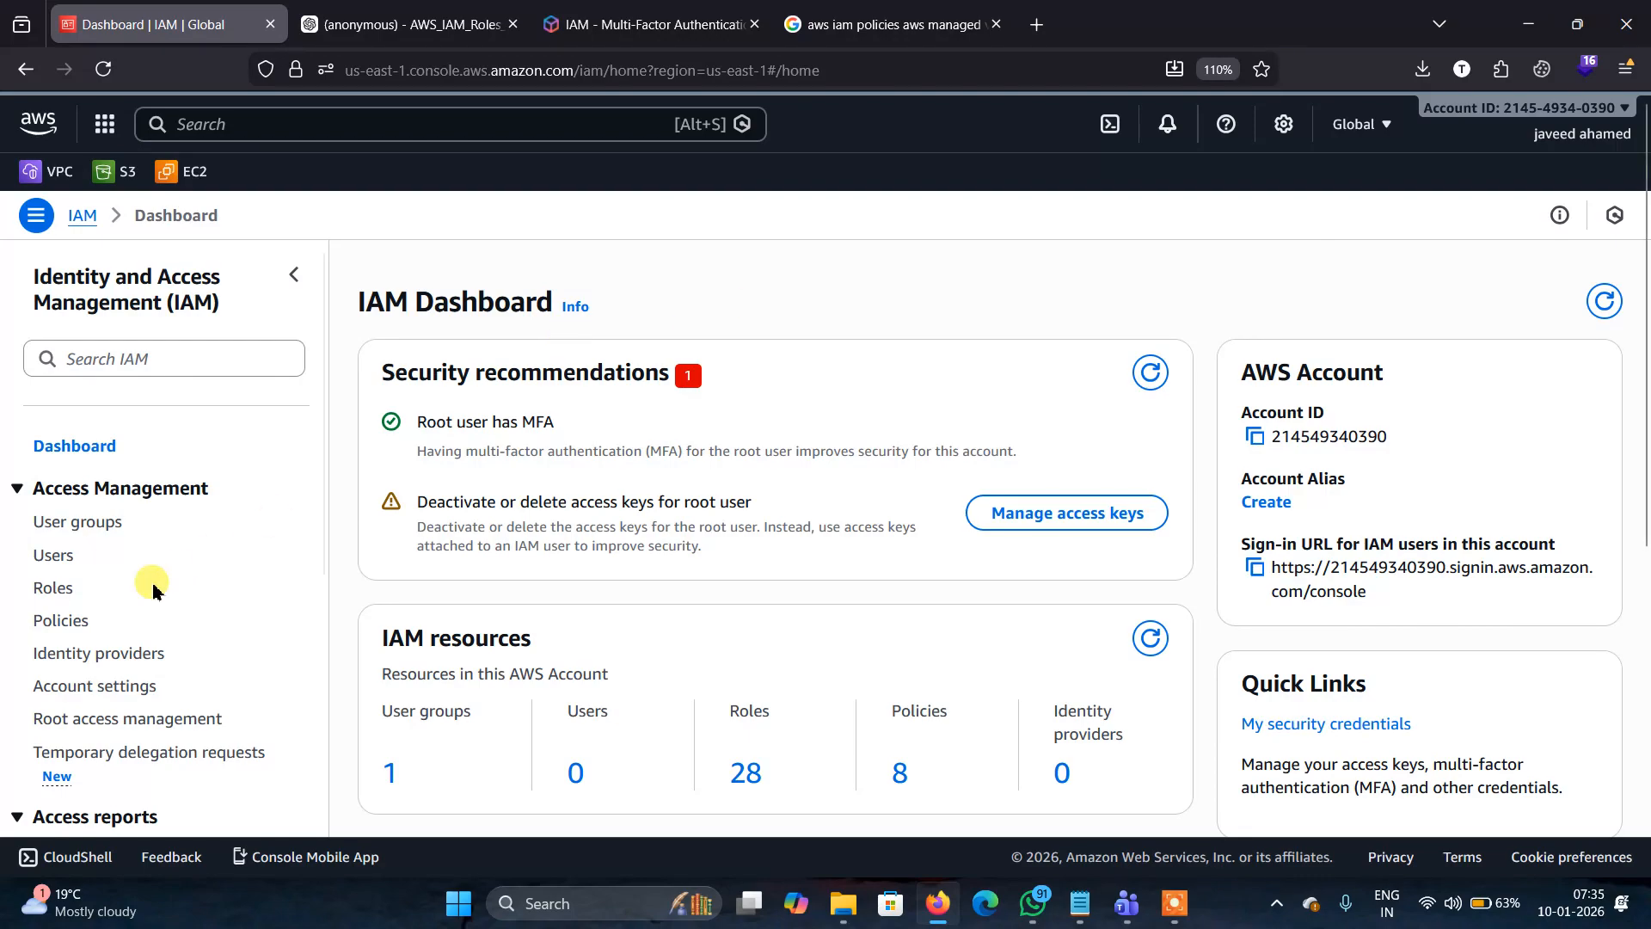
{"action": "left_click", "coordinate": [68, 620]}
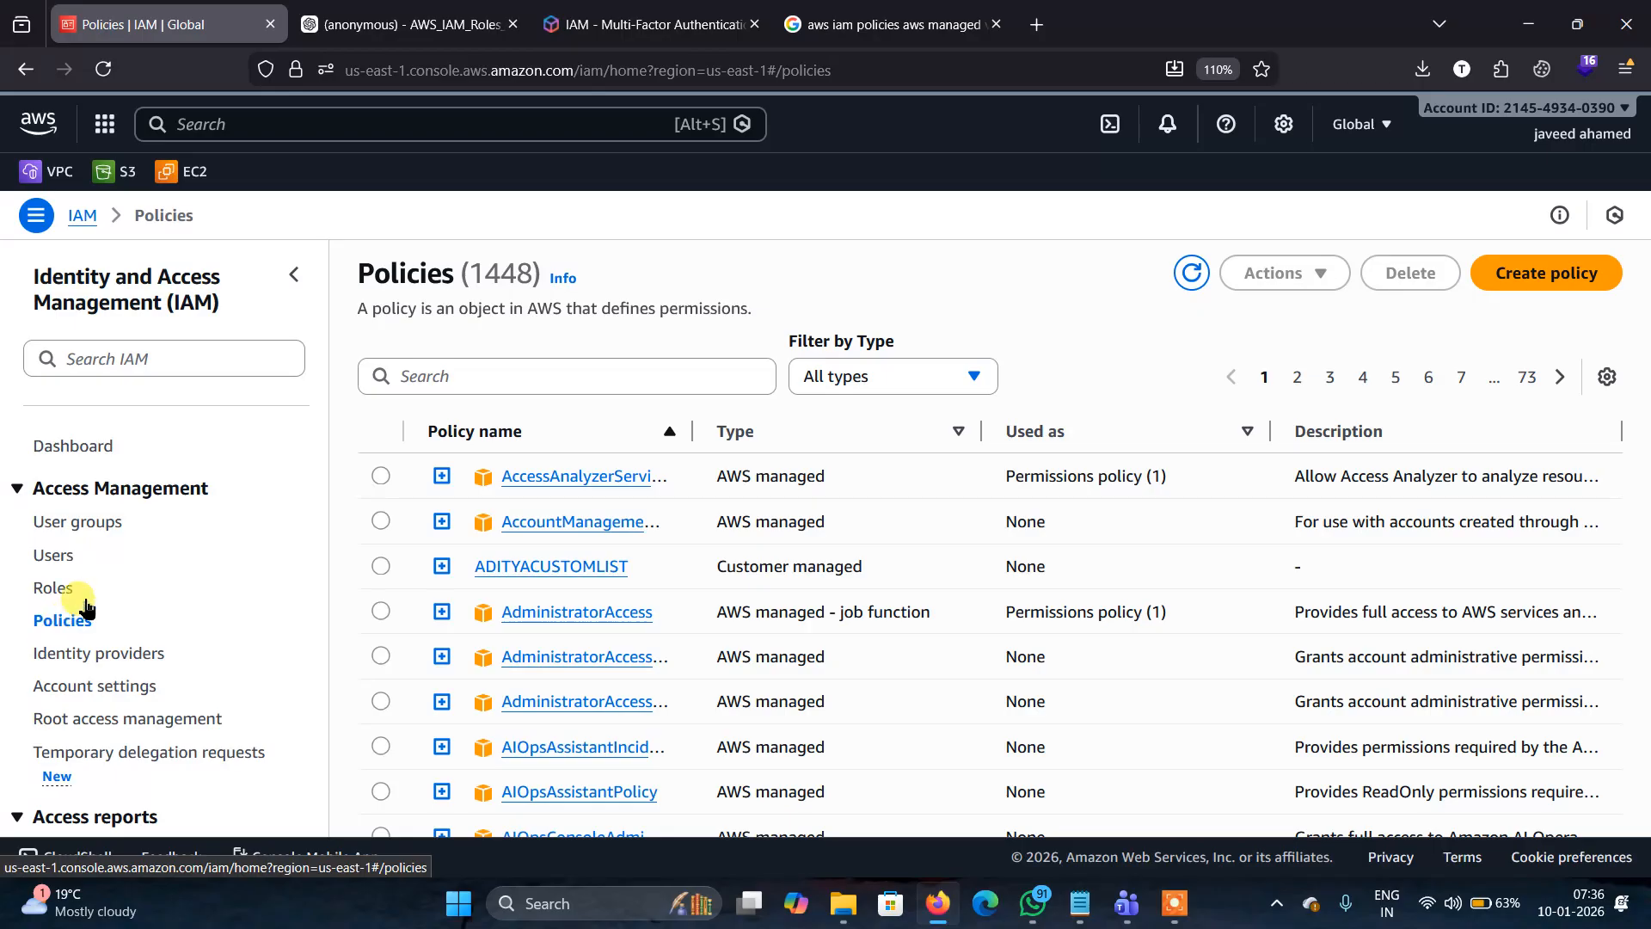
{"action": "mouse_move", "coordinate": [1134, 907]}
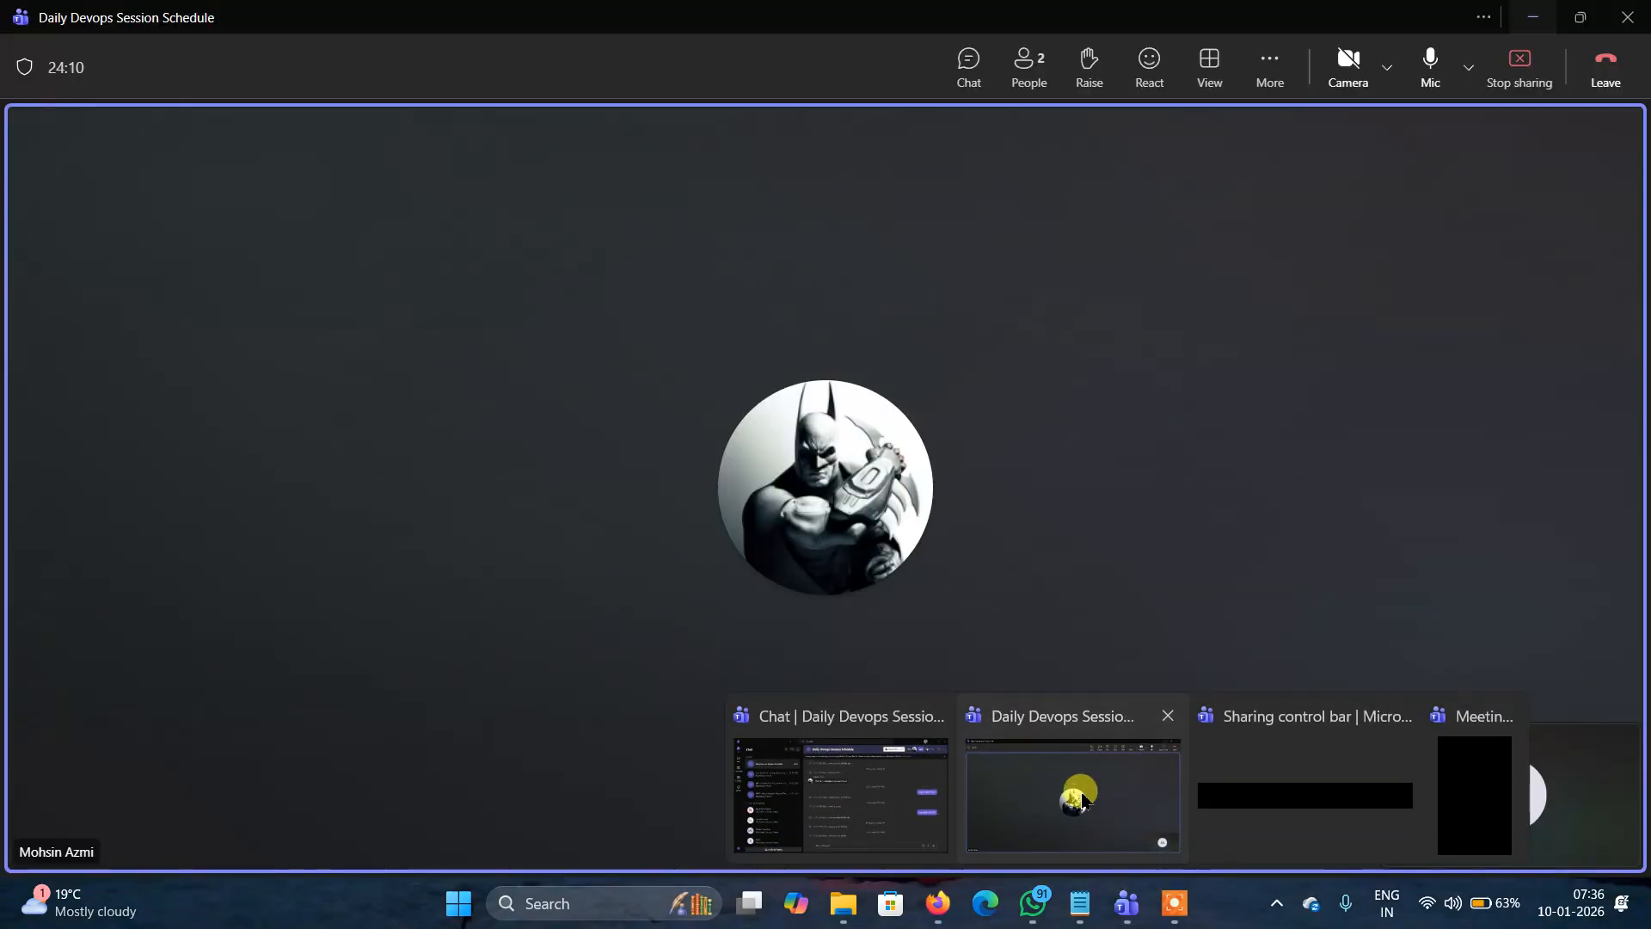
{"action": "left_click", "coordinate": [1083, 800]}
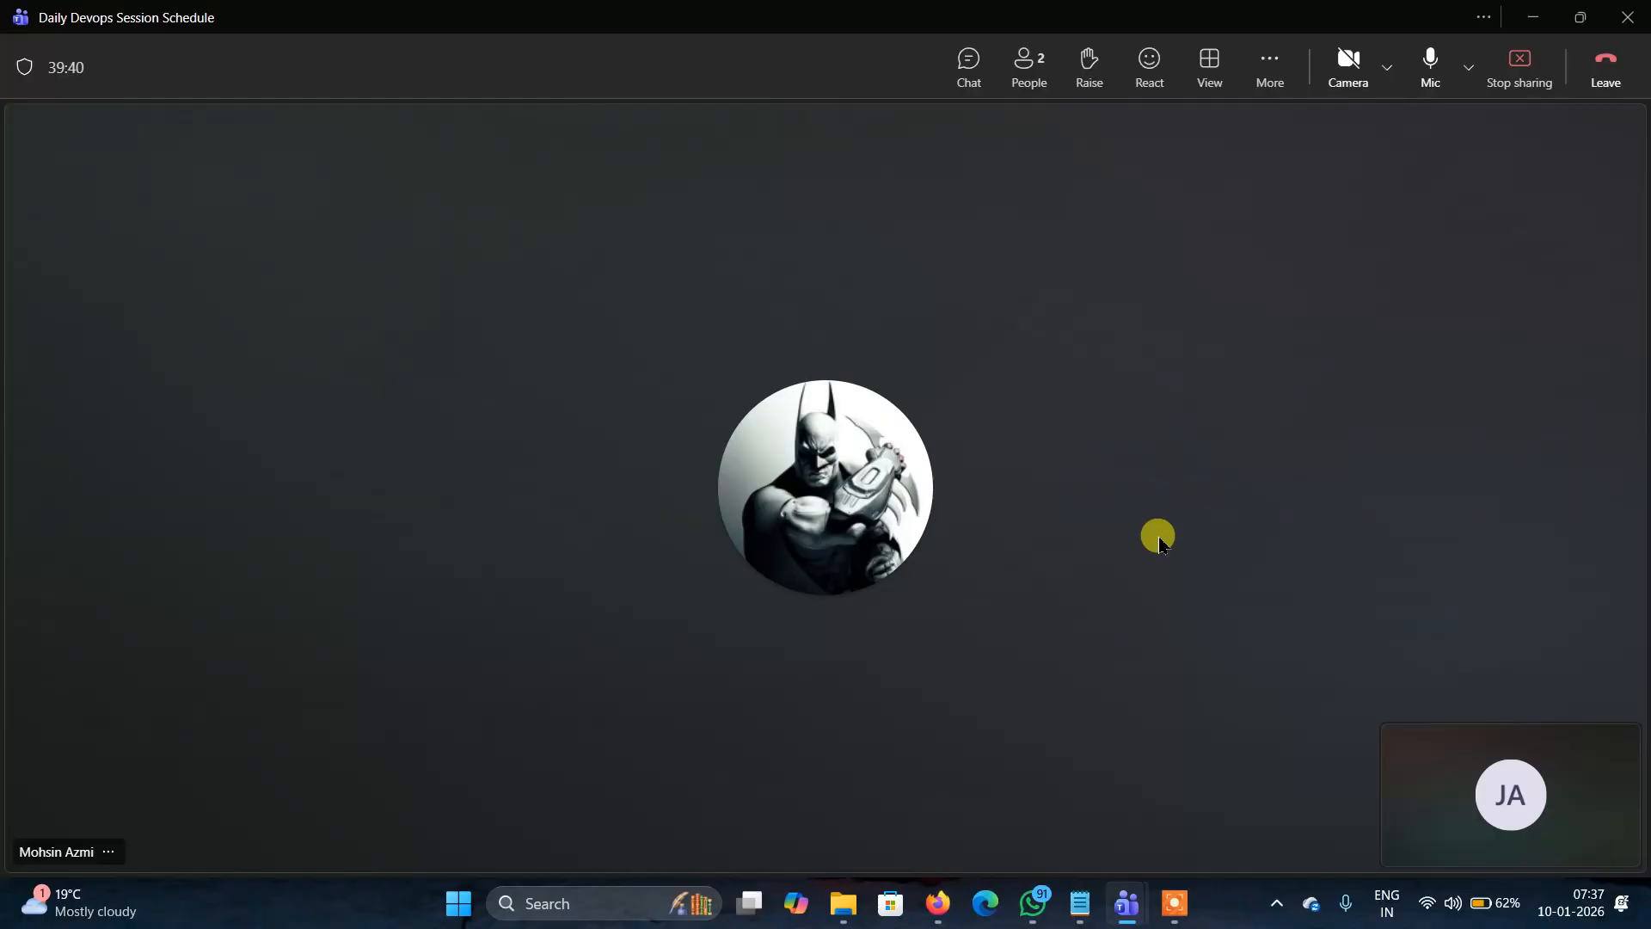
{"action": "left_click", "coordinate": [1533, 12]}
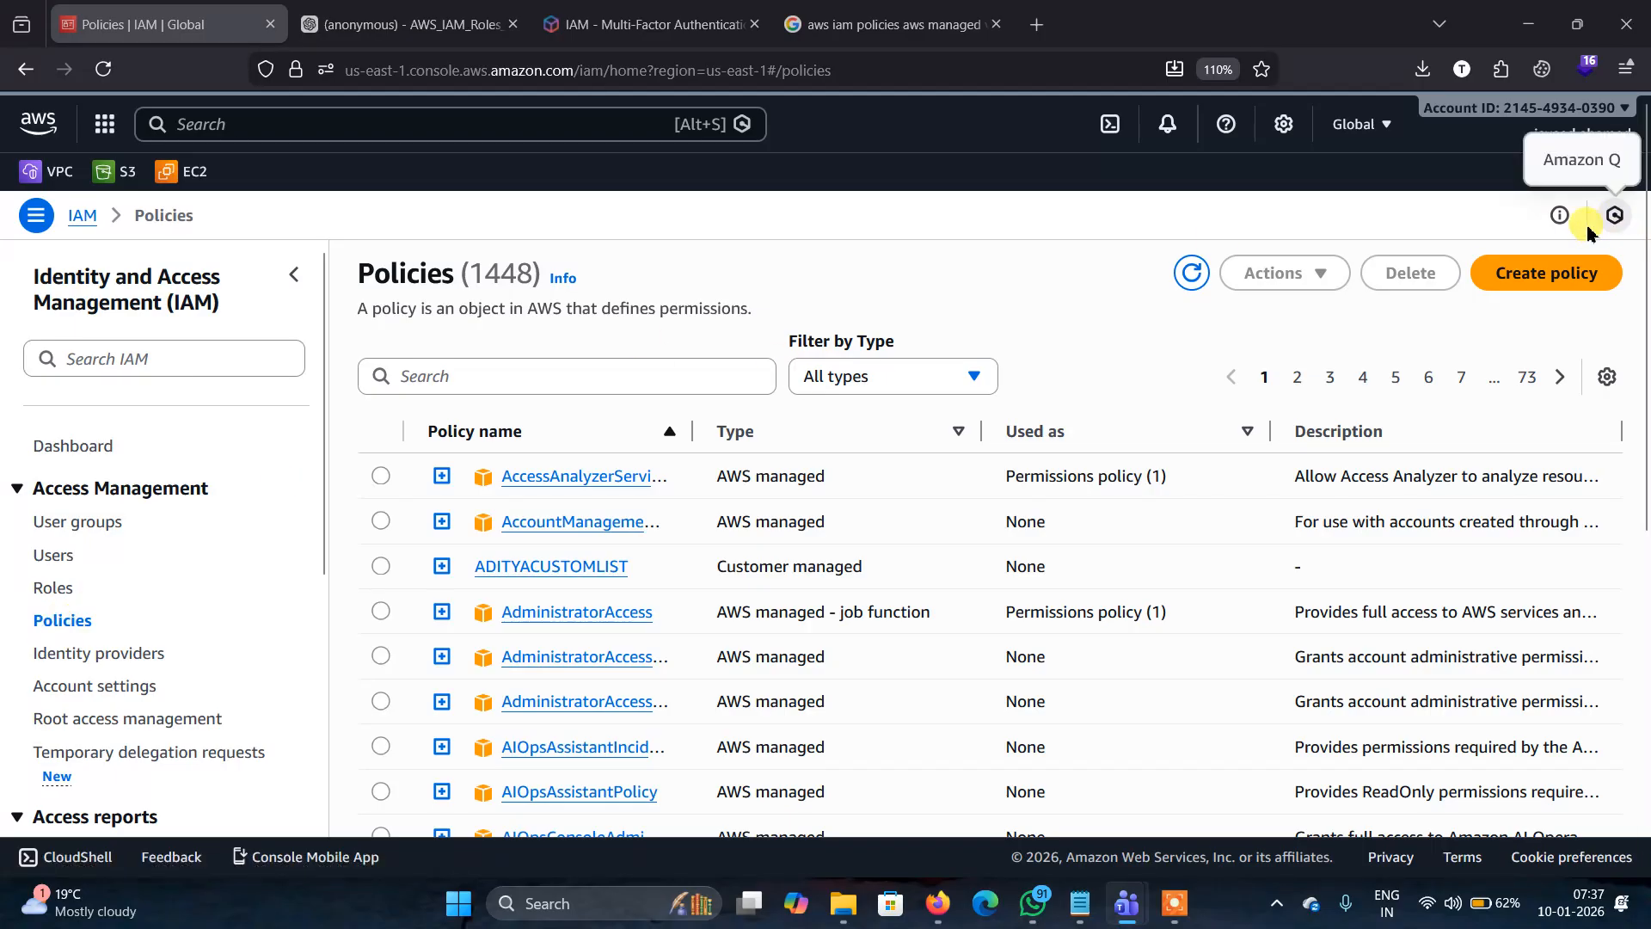
- Start a new IAM policy and choose S3 as its service
{"action": "left_click", "coordinate": [1539, 274]}
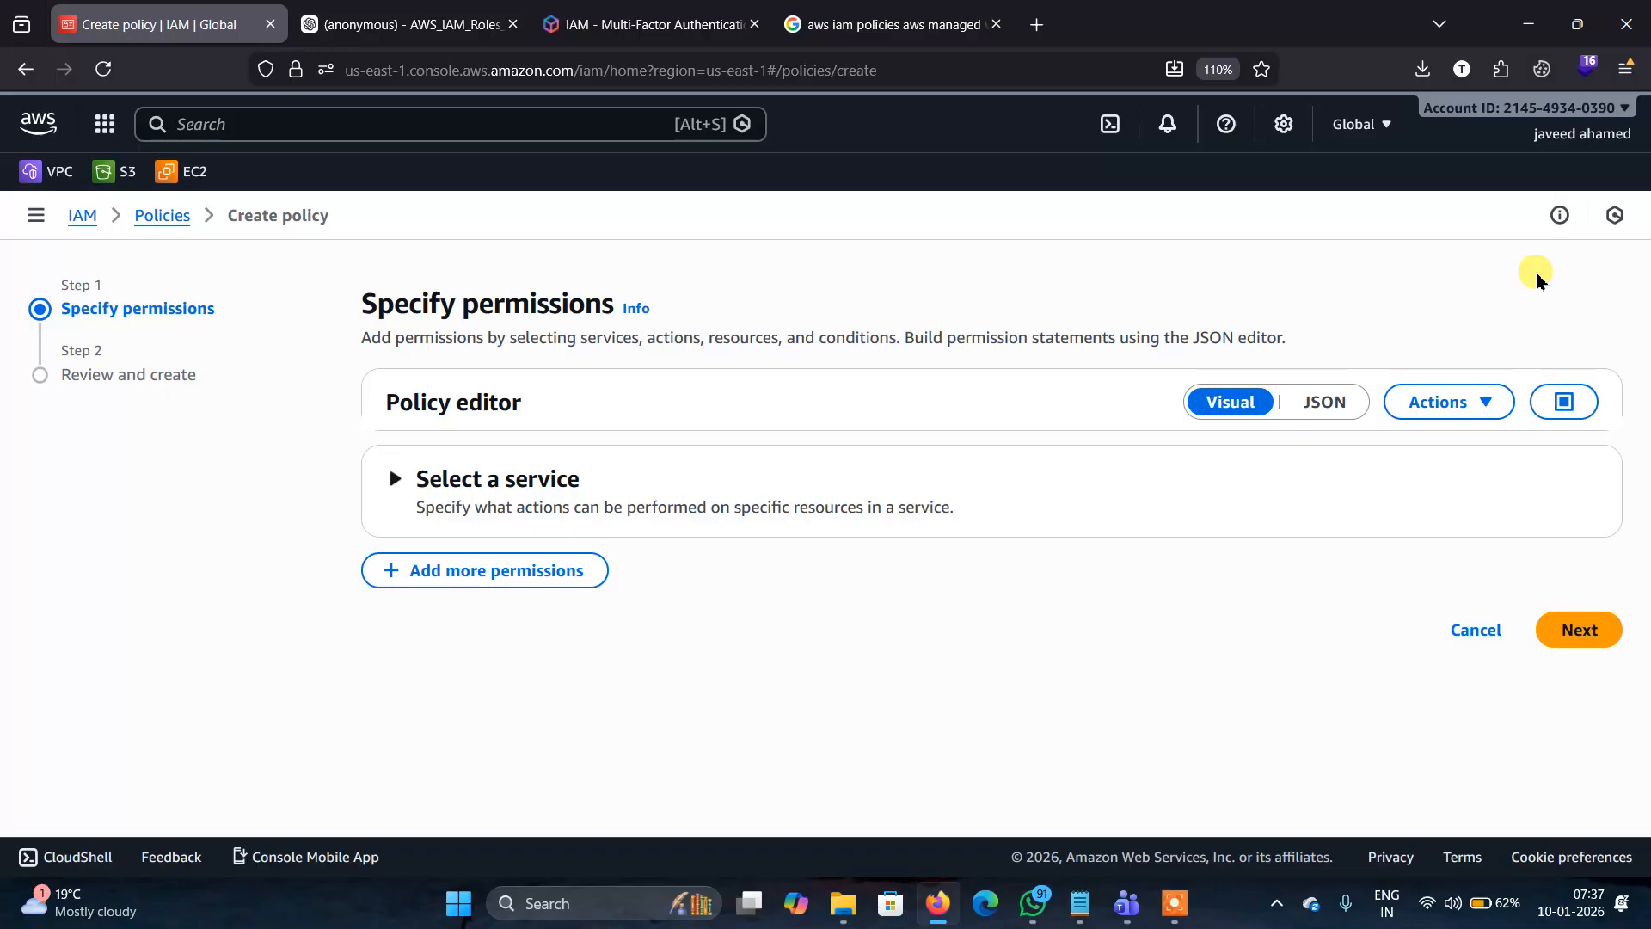
{"action": "left_click", "coordinate": [719, 464]}
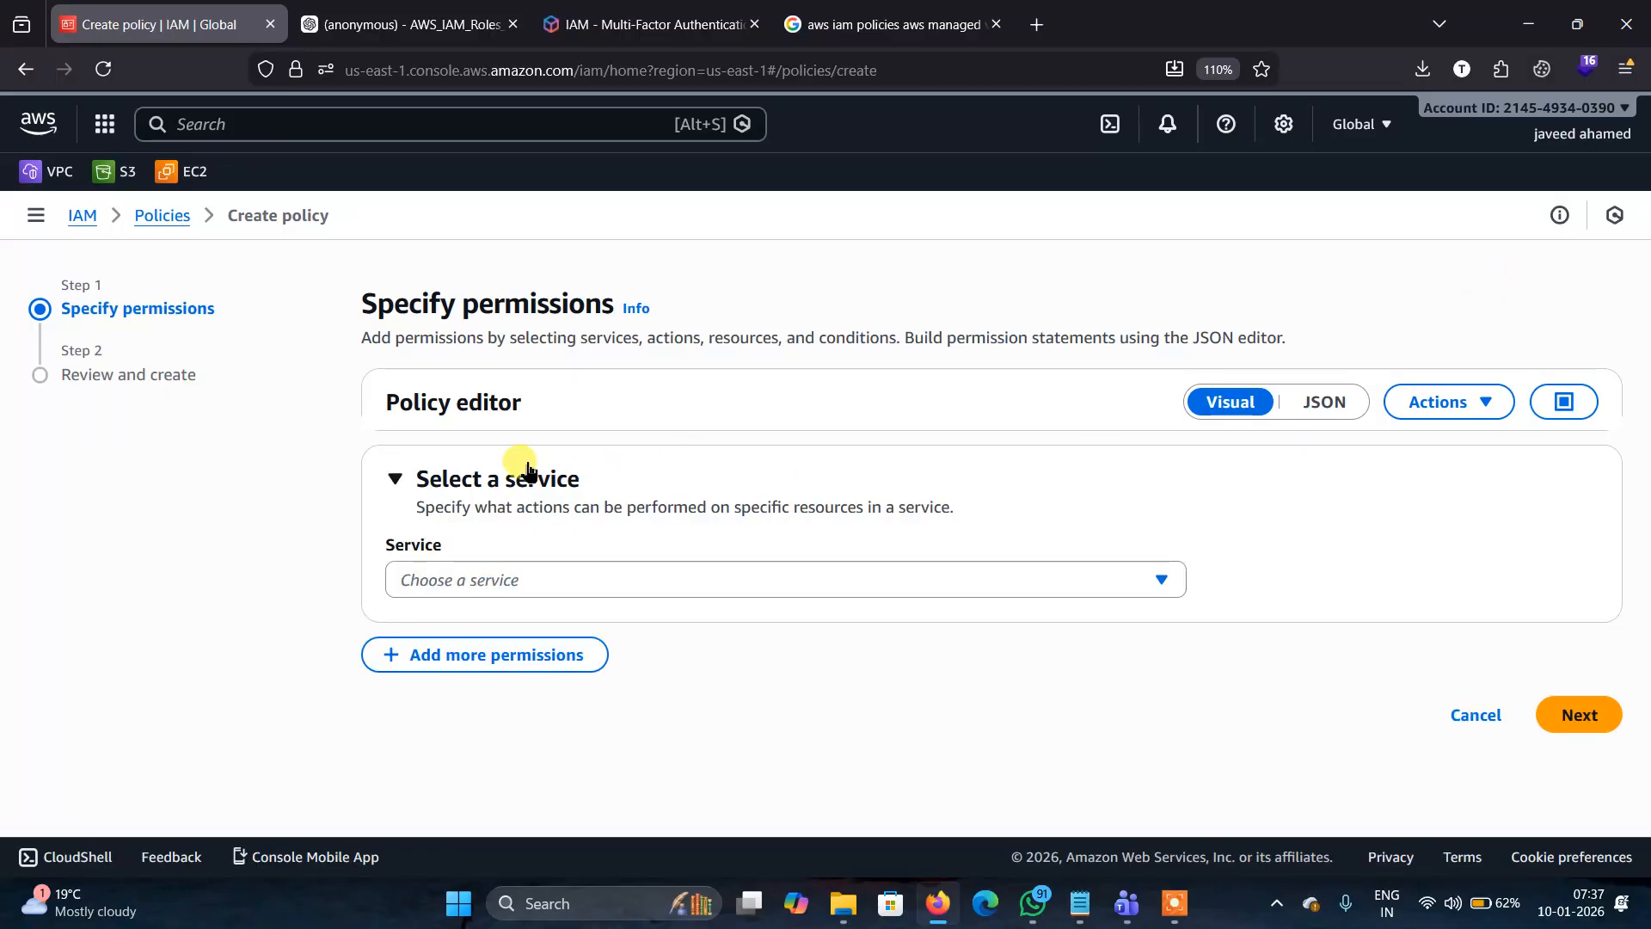
{"action": "left_click", "coordinate": [750, 585]}
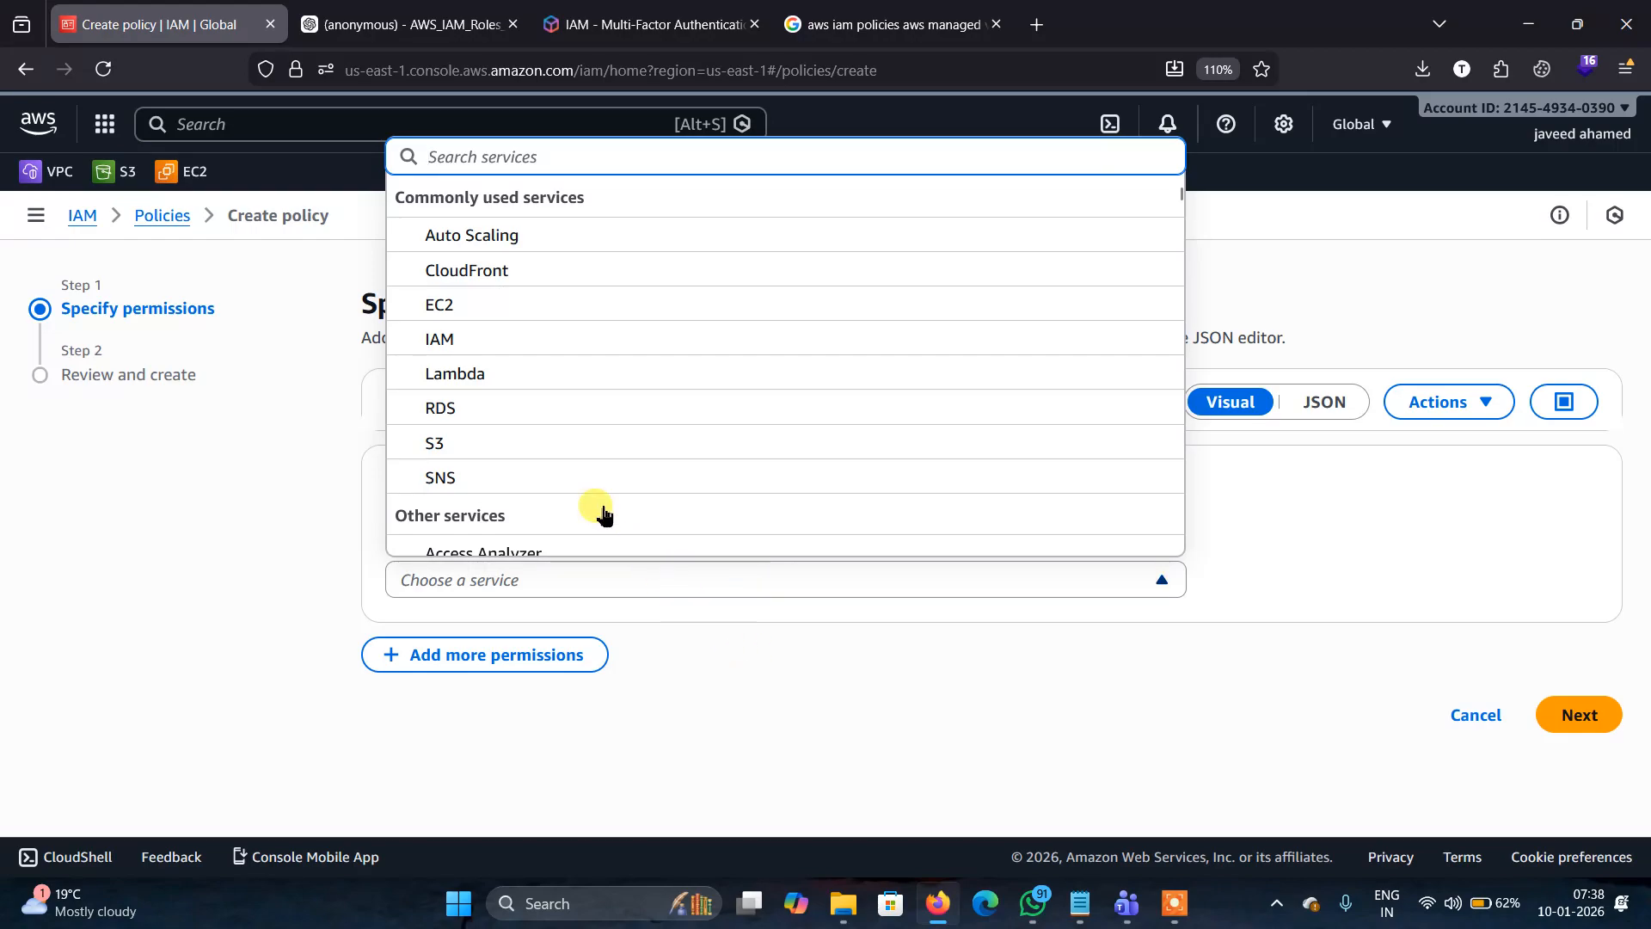
{"action": "left_click", "coordinate": [468, 442]}
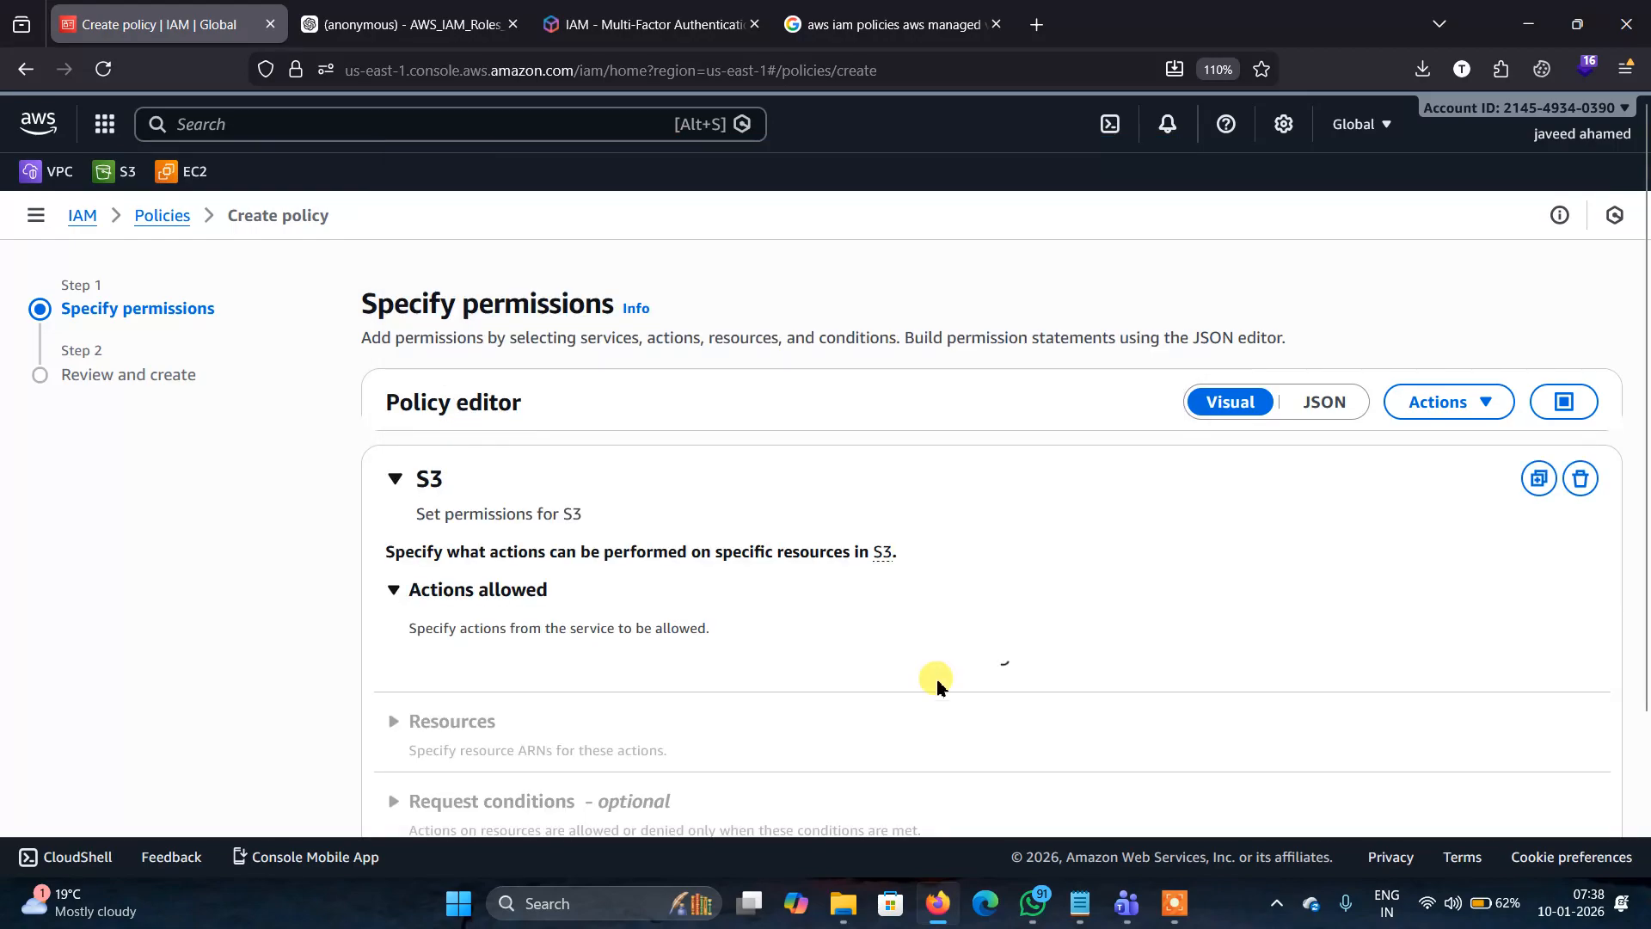
- Expand the S3 List (16), Read (62) and Write (50) access-level actions
{"action": "scroll", "coordinate": [938, 682], "scroll_direction": "down", "scroll_amount": 1}
{"action": "scroll", "coordinate": [938, 681], "scroll_direction": "down", "scroll_amount": 3}
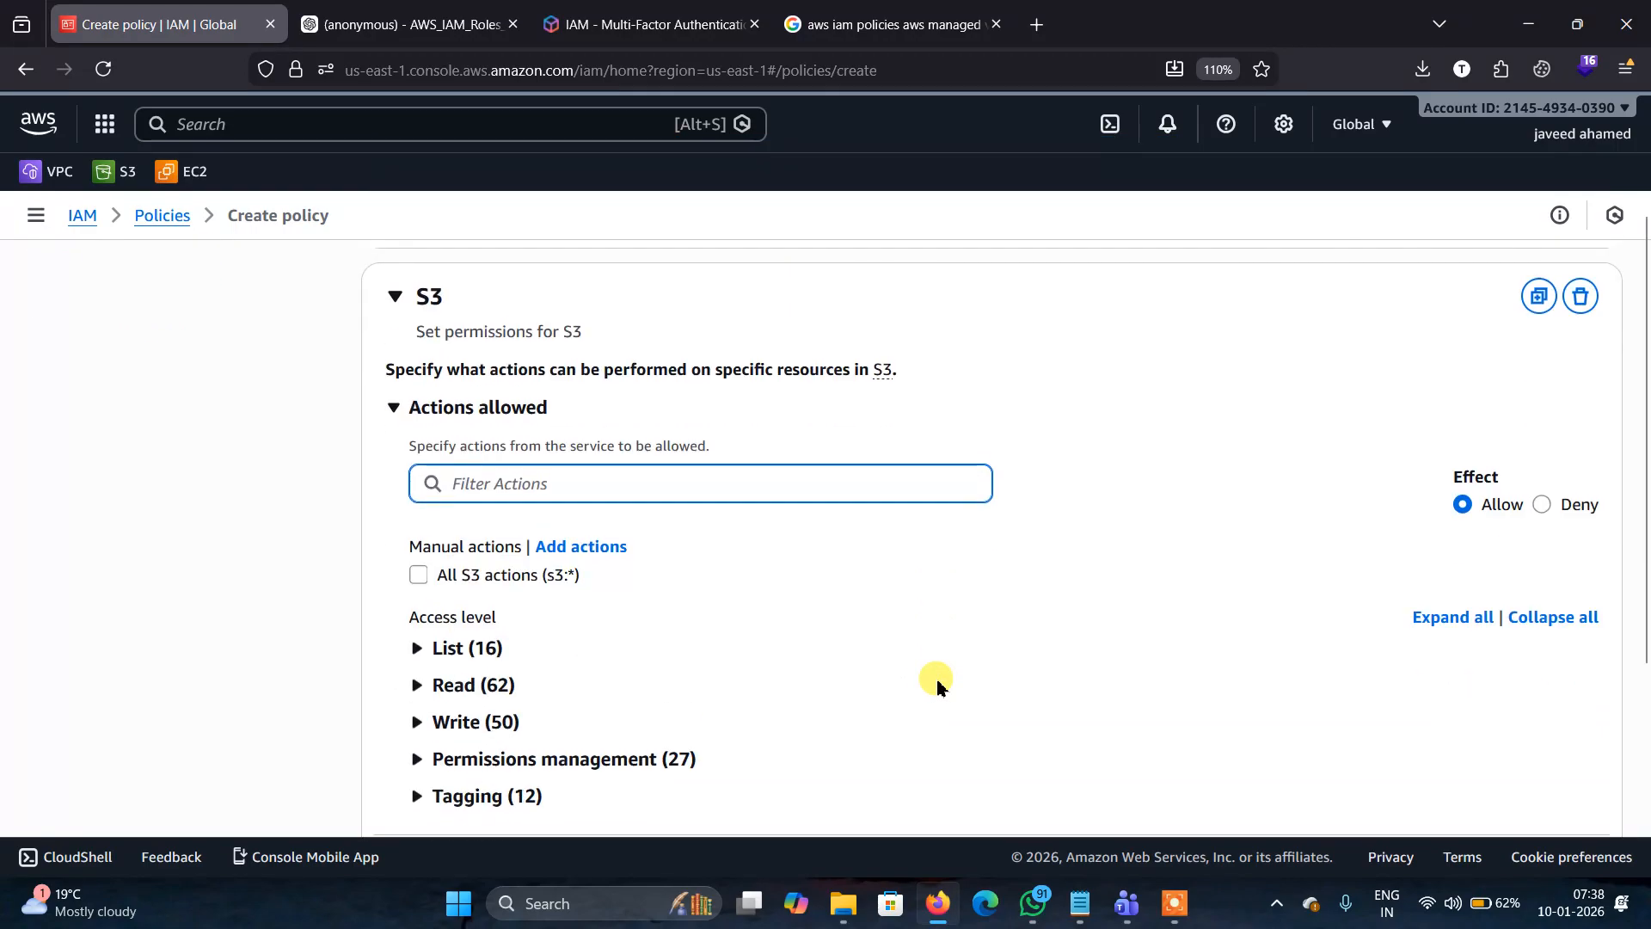
{"action": "left_click", "coordinate": [471, 651]}
{"action": "left_click", "coordinate": [471, 651]}
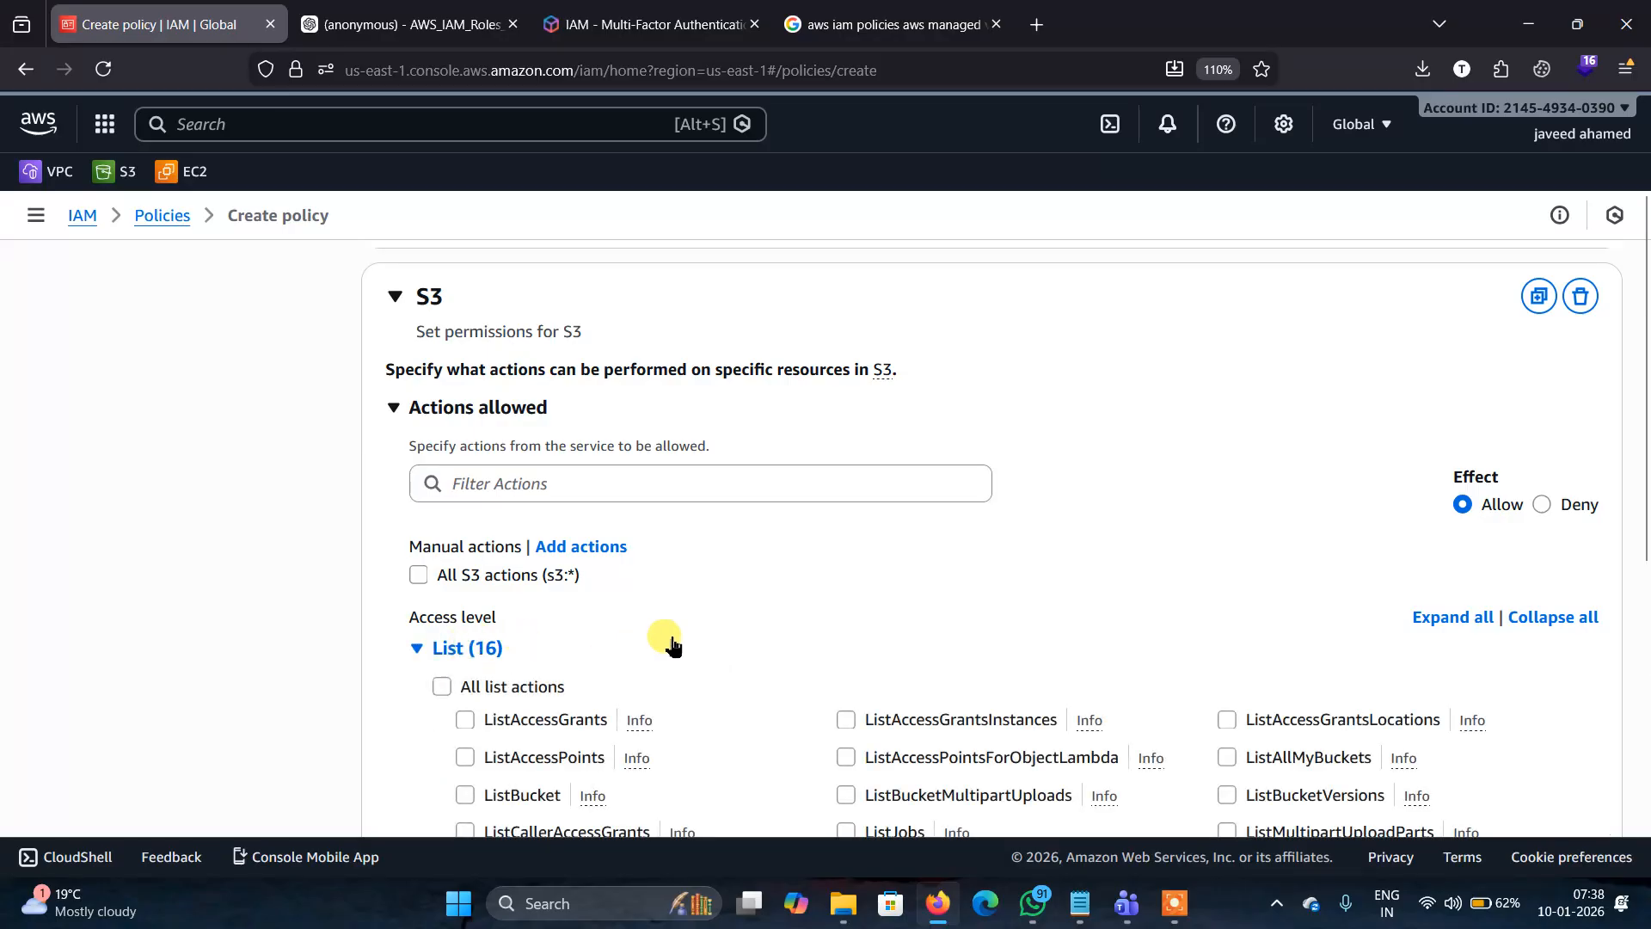
{"action": "scroll", "coordinate": [673, 637], "scroll_direction": "down", "scroll_amount": 5}
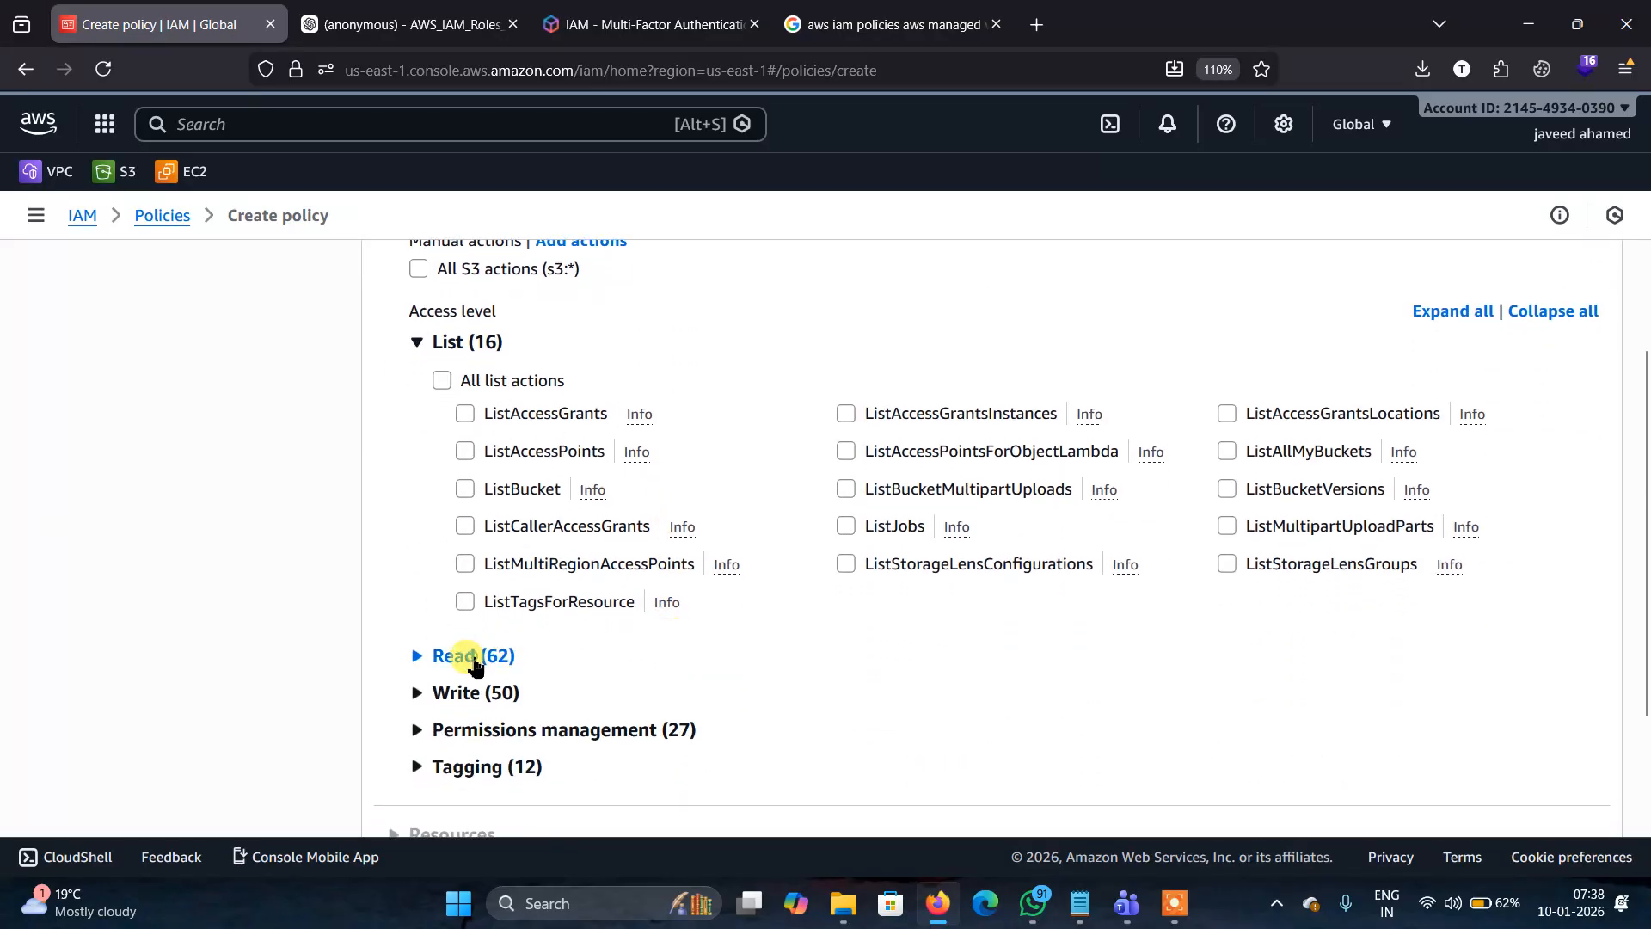
{"action": "left_click", "coordinate": [483, 658]}
{"action": "scroll", "coordinate": [715, 653], "scroll_direction": "down", "scroll_amount": 2}
{"action": "scroll", "coordinate": [637, 623], "scroll_direction": "down", "scroll_amount": 15}
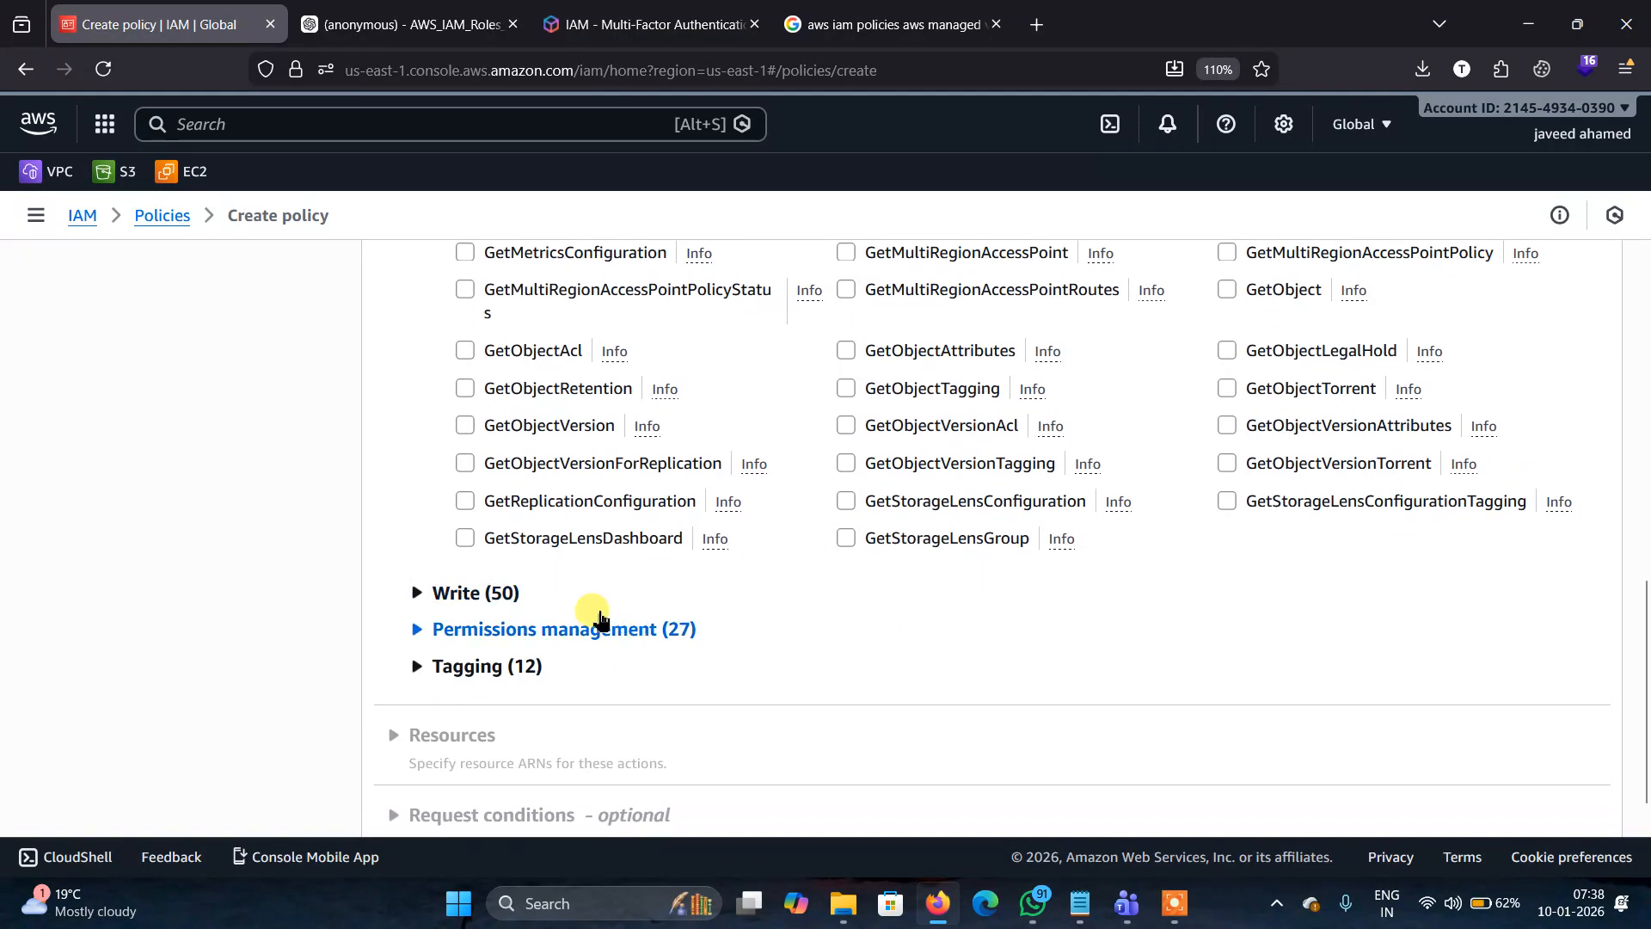
{"action": "left_click", "coordinate": [472, 592]}
{"action": "scroll", "coordinate": [471, 592], "scroll_direction": "down", "scroll_amount": 10}
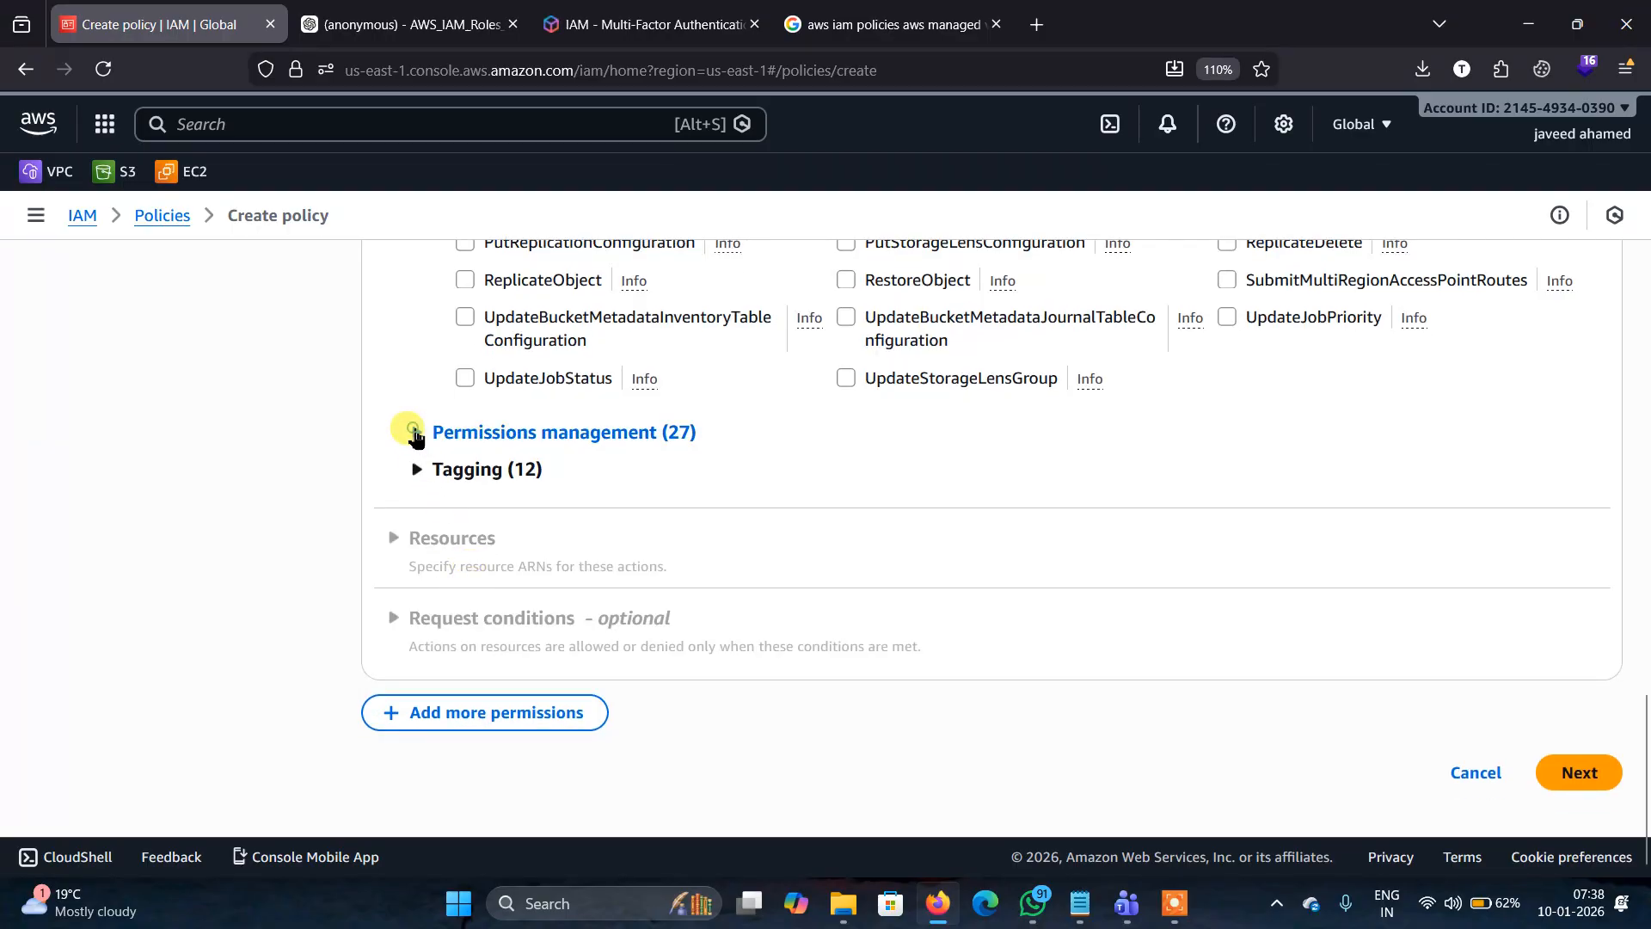
- Expand the Permissions management (27) and Tagging groups, then return to the top
{"action": "left_click", "coordinate": [417, 433]}
{"action": "scroll", "coordinate": [602, 465], "scroll_direction": "down", "scroll_amount": 3}
{"action": "scroll", "coordinate": [585, 476], "scroll_direction": "down", "scroll_amount": 2}
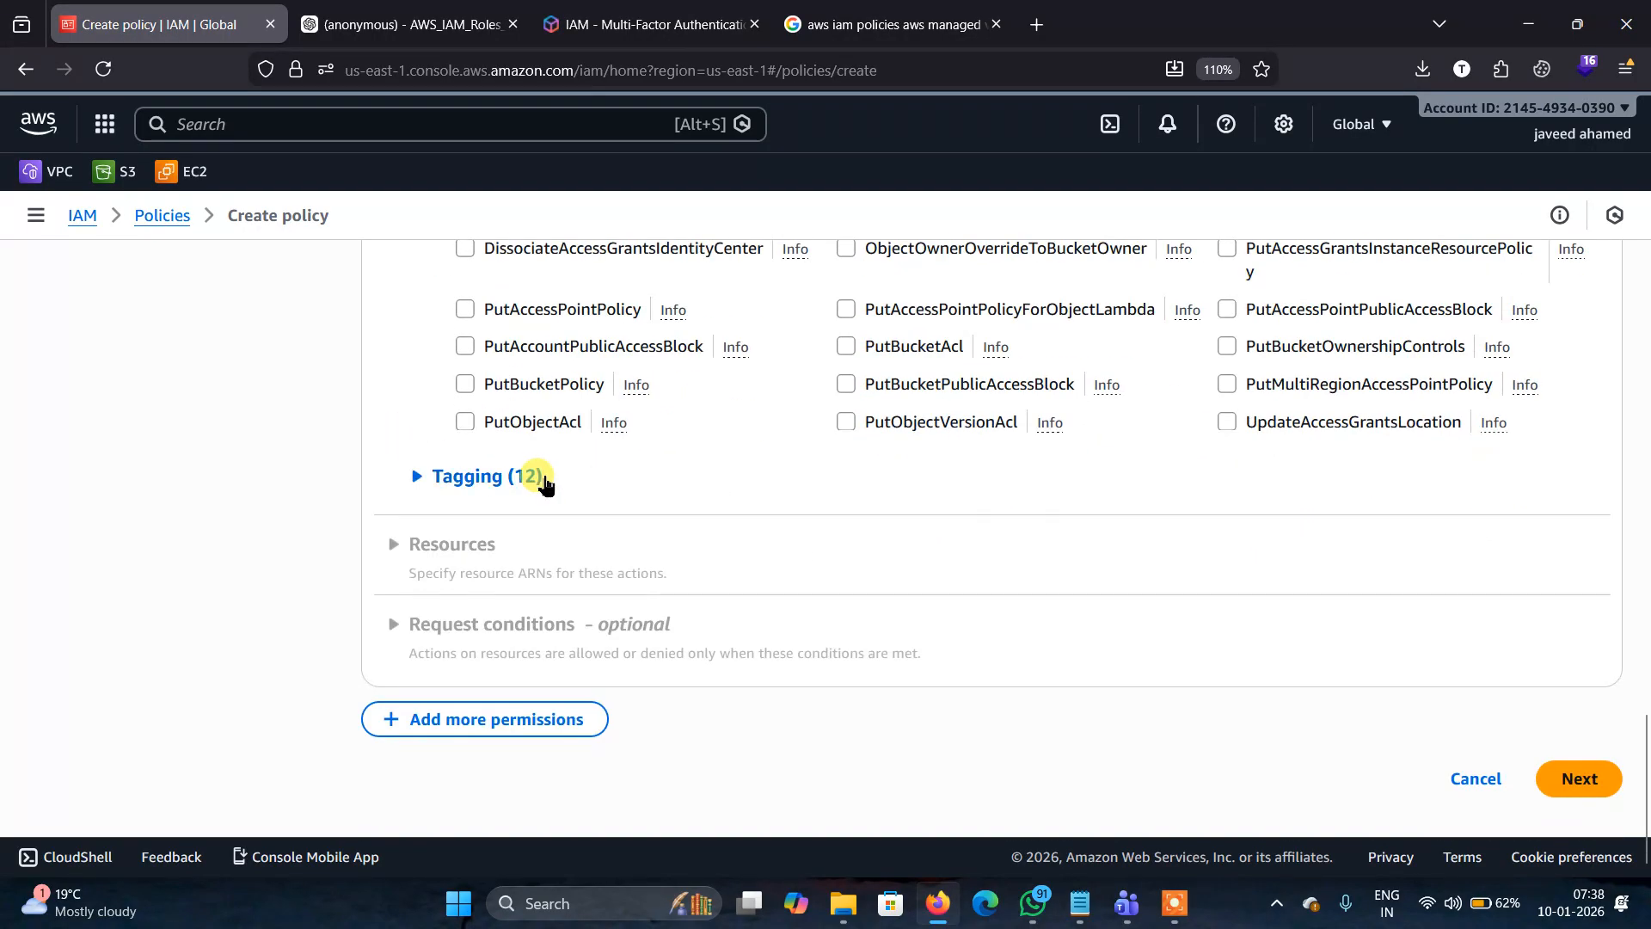
{"action": "left_click", "coordinate": [479, 478]}
{"action": "scroll", "coordinate": [883, 497], "scroll_direction": "up", "scroll_amount": 20}
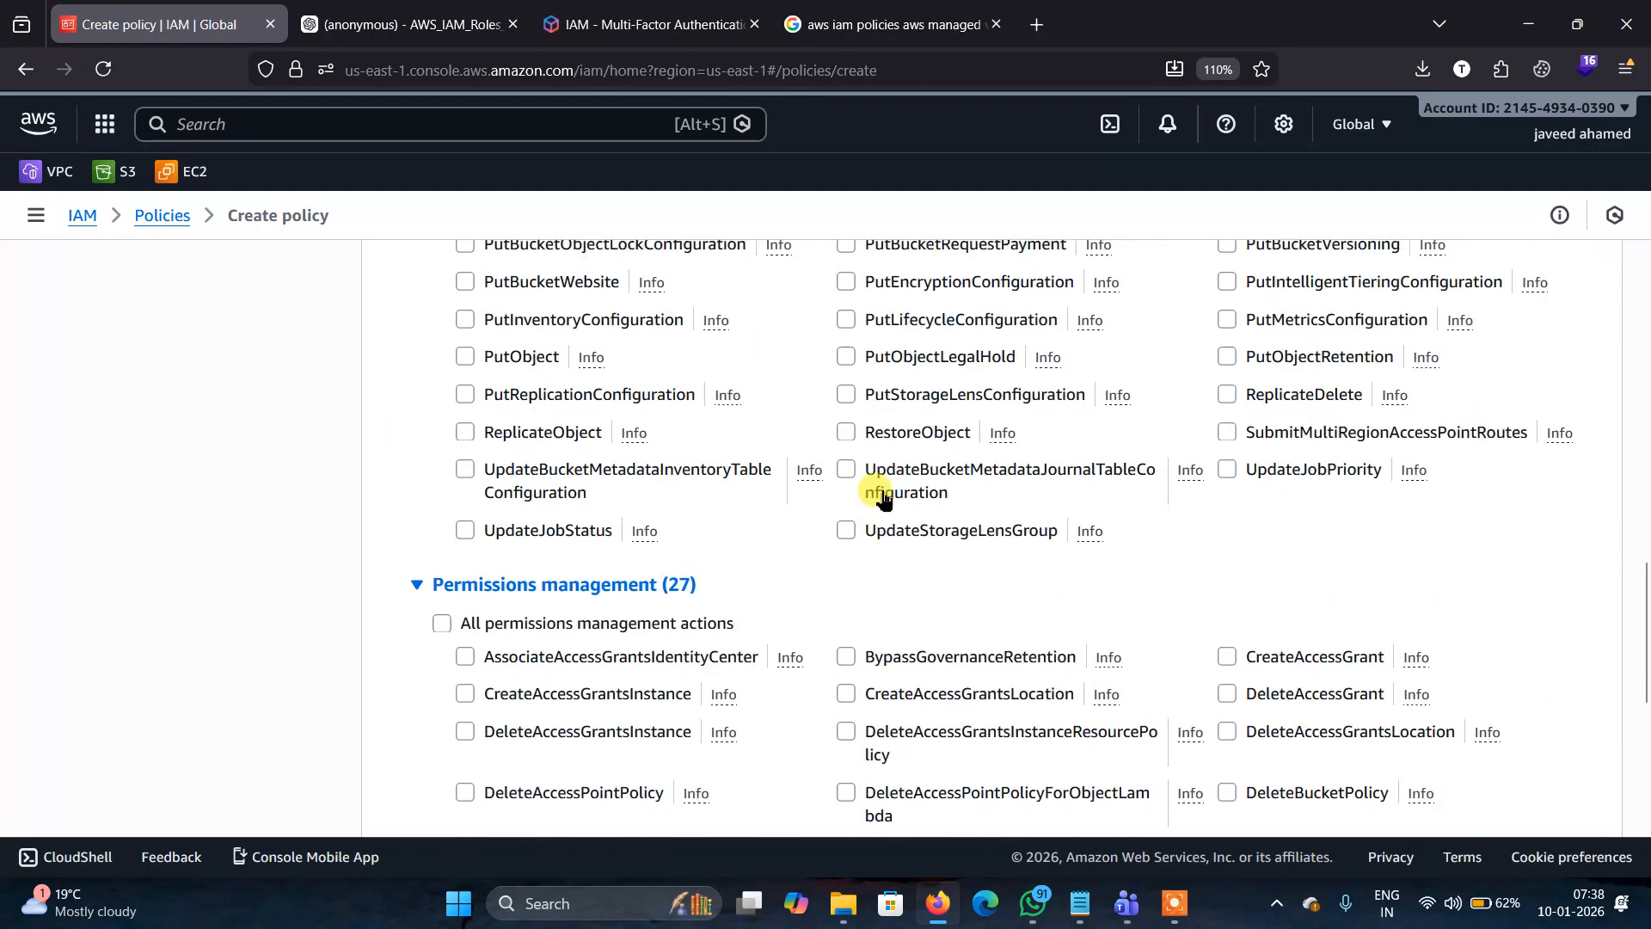
{"action": "scroll", "coordinate": [884, 497], "scroll_direction": "up", "scroll_amount": 1}
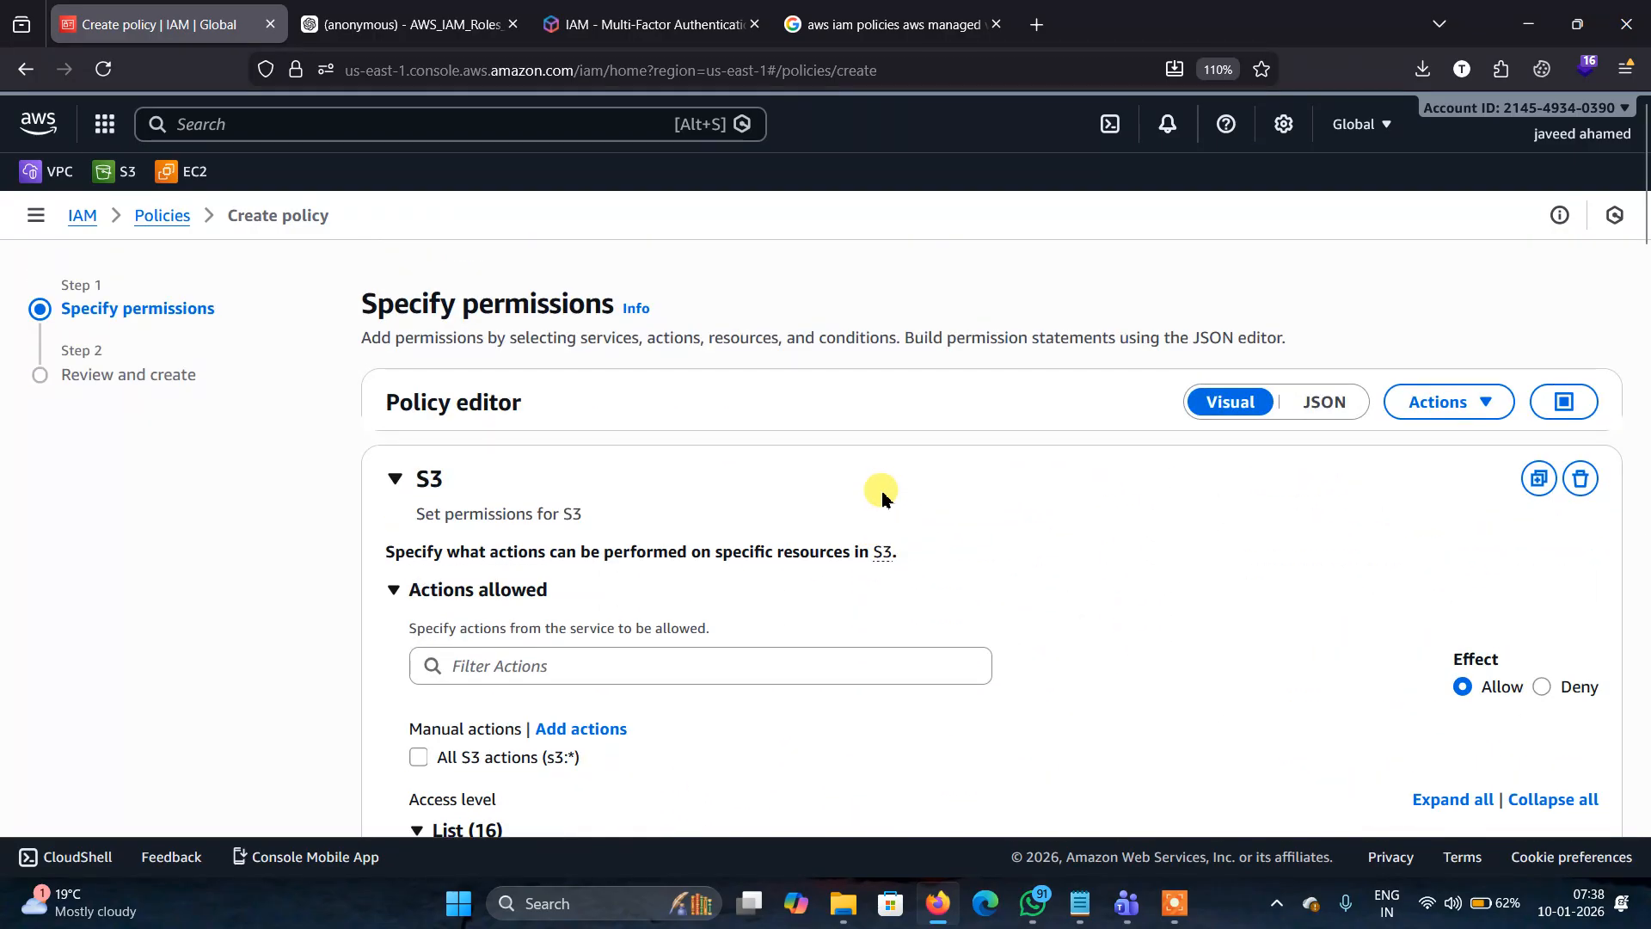
{"action": "scroll", "coordinate": [884, 497], "scroll_direction": "down", "scroll_amount": 3}
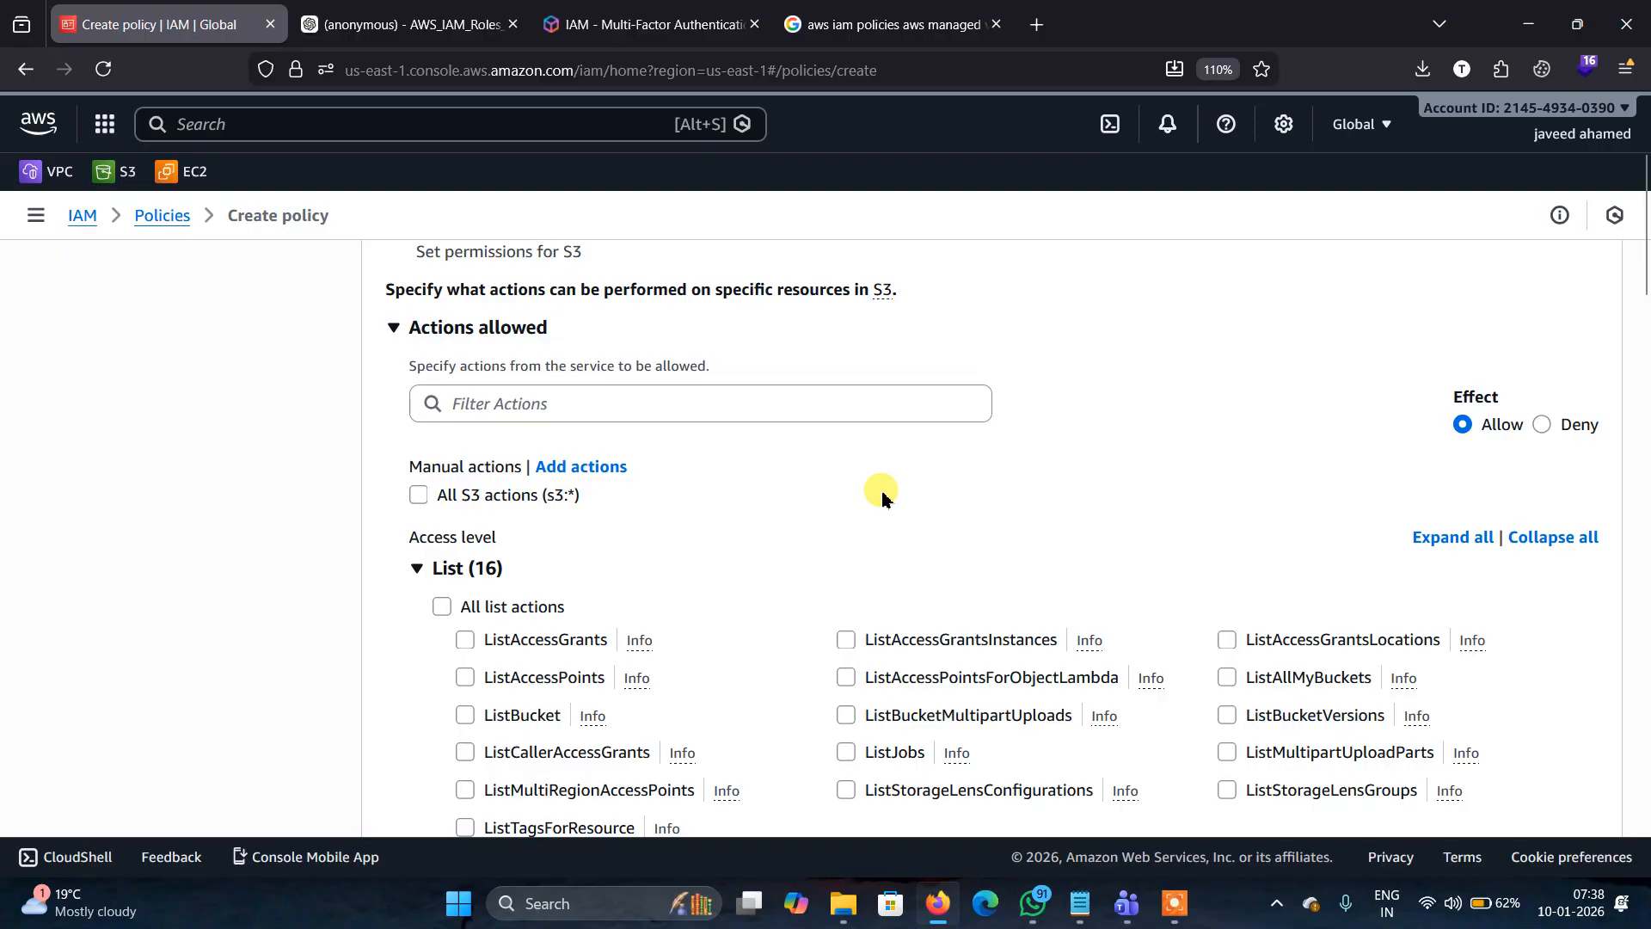
{"action": "scroll", "coordinate": [883, 498], "scroll_direction": "down", "scroll_amount": 1}
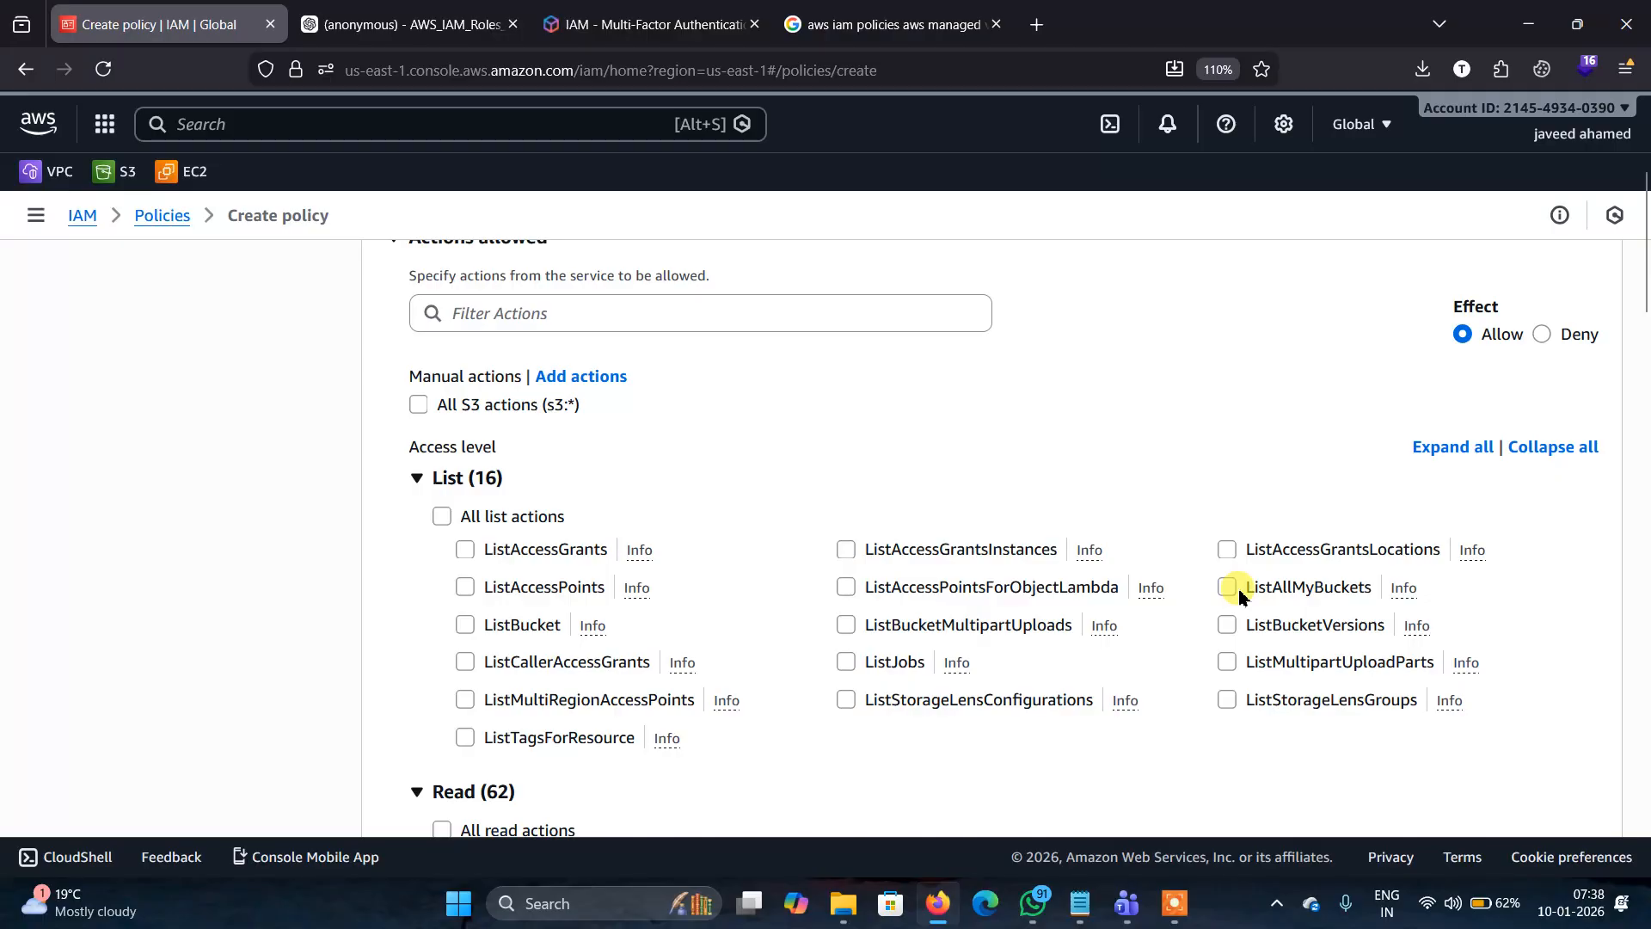
{"action": "scroll", "coordinate": [1238, 593], "scroll_direction": "down", "scroll_amount": 1}
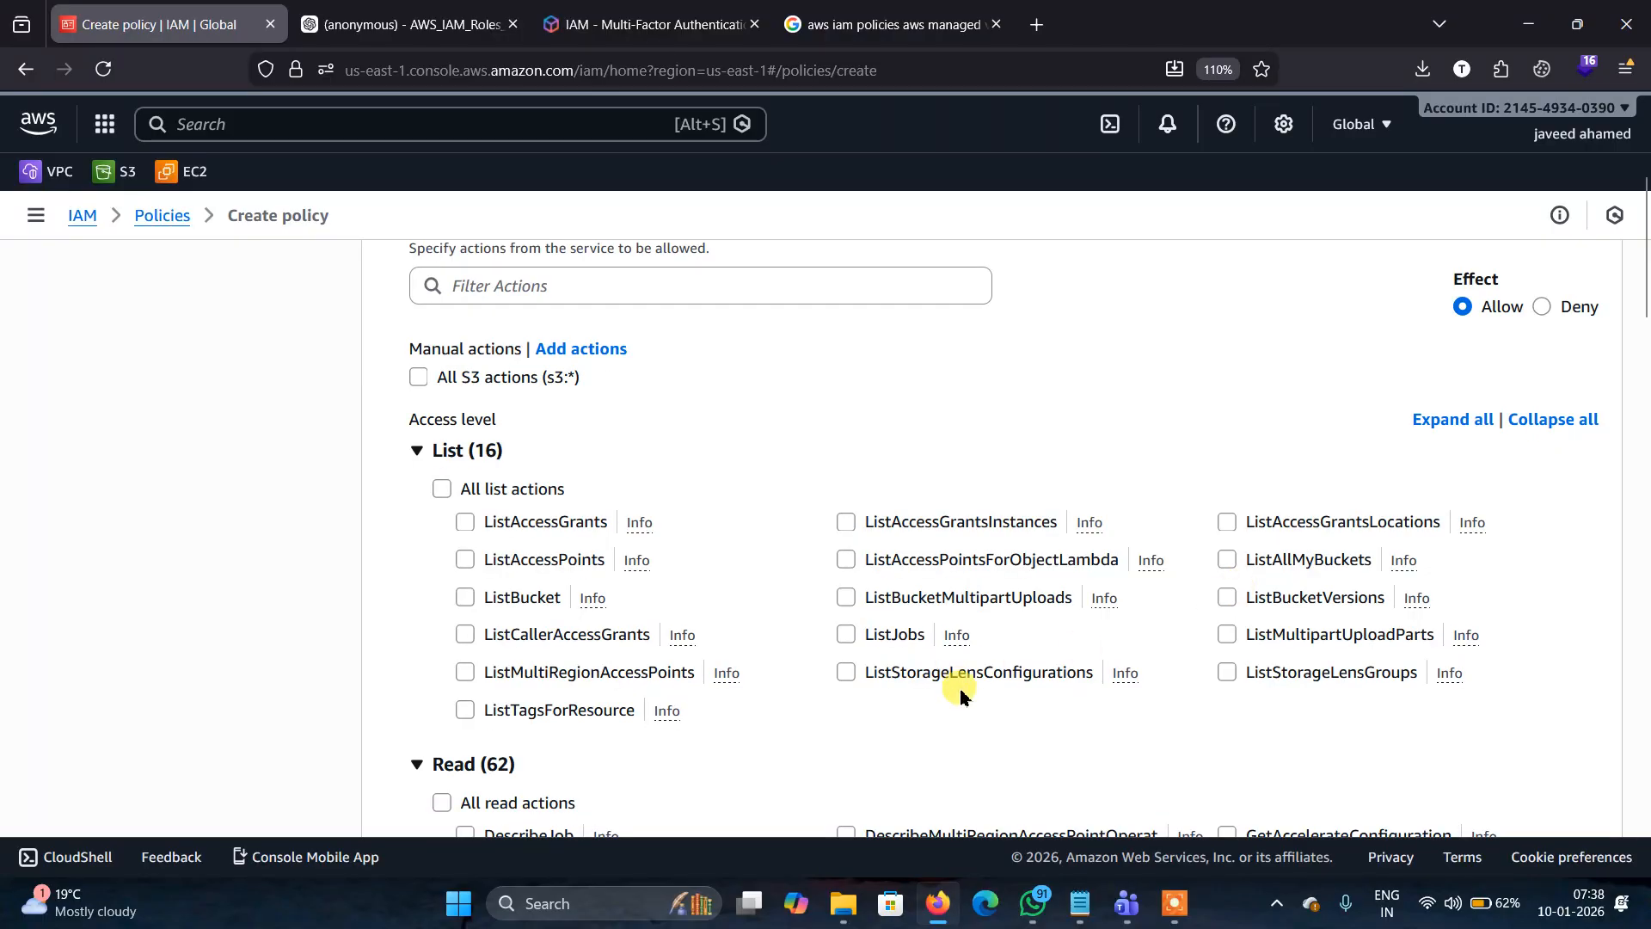
{"action": "scroll", "coordinate": [961, 695], "scroll_direction": "down", "scroll_amount": 3}
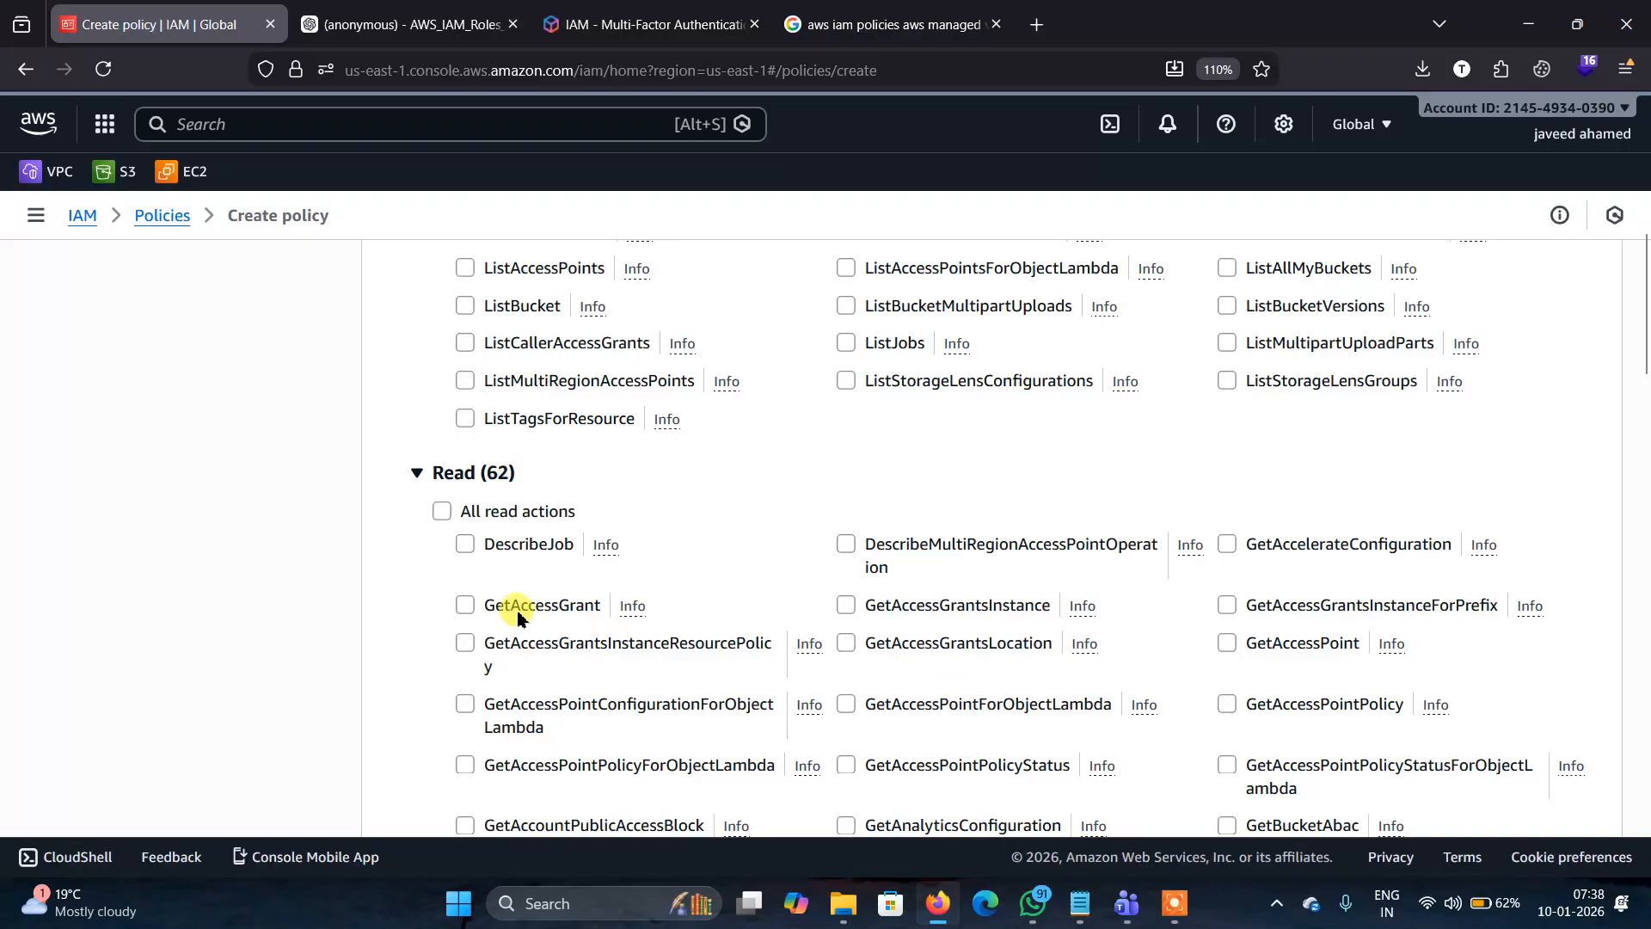
{"action": "scroll", "coordinate": [1050, 709], "scroll_direction": "down", "scroll_amount": 1}
{"action": "scroll", "coordinate": [1050, 714], "scroll_direction": "down", "scroll_amount": 1}
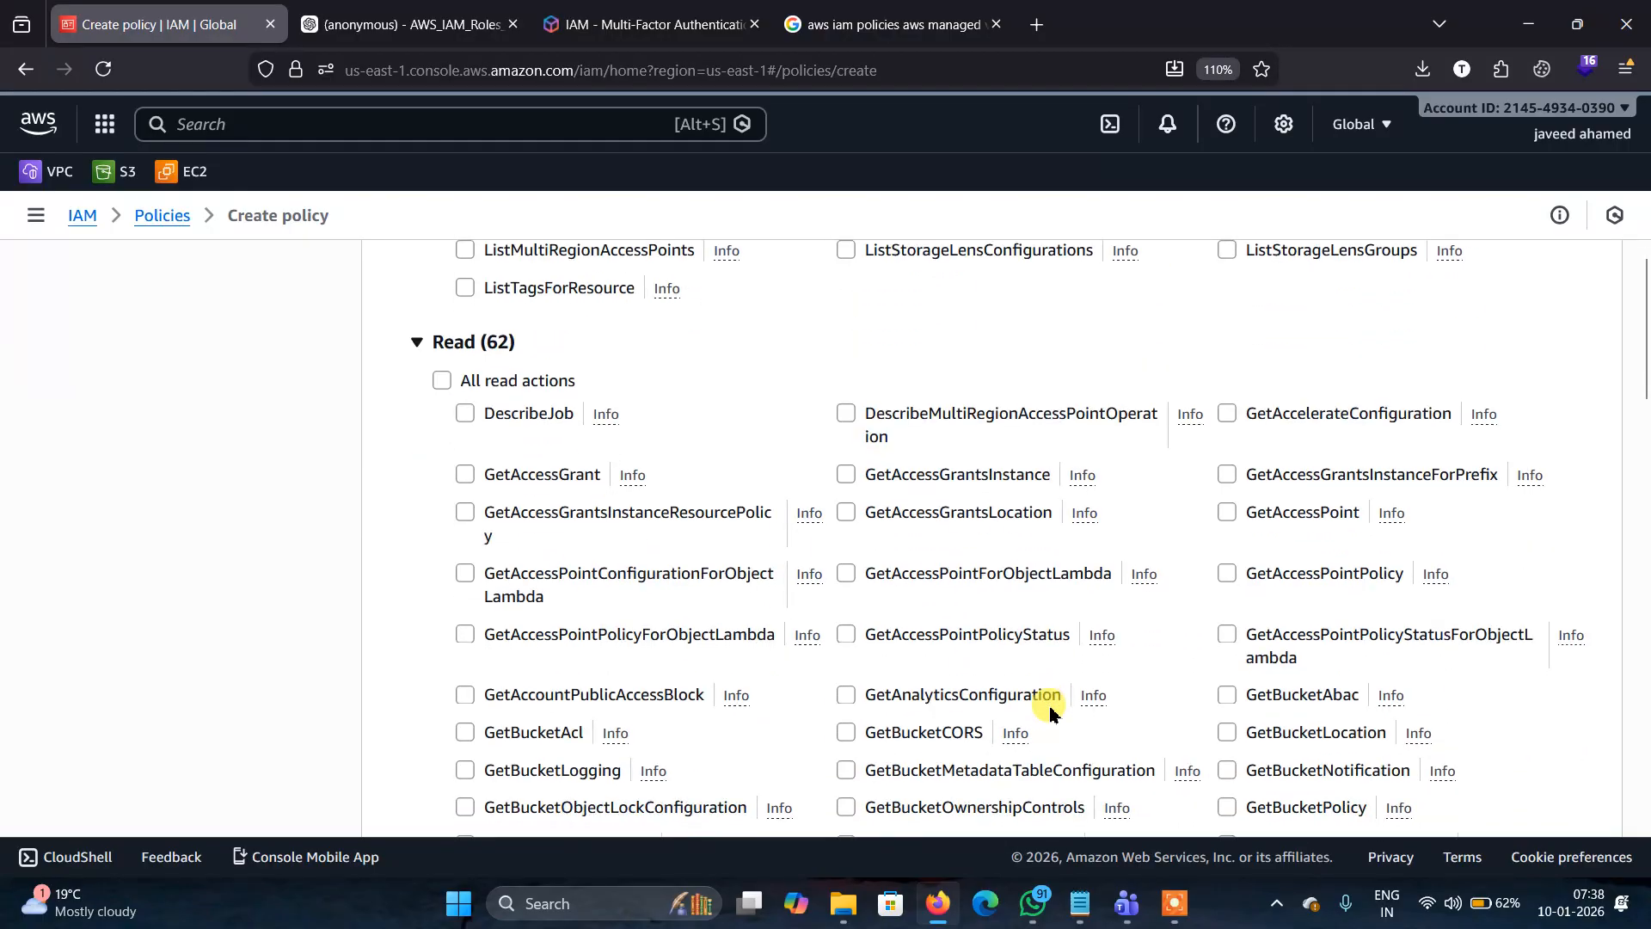
{"action": "scroll", "coordinate": [1050, 712], "scroll_direction": "down", "scroll_amount": 1}
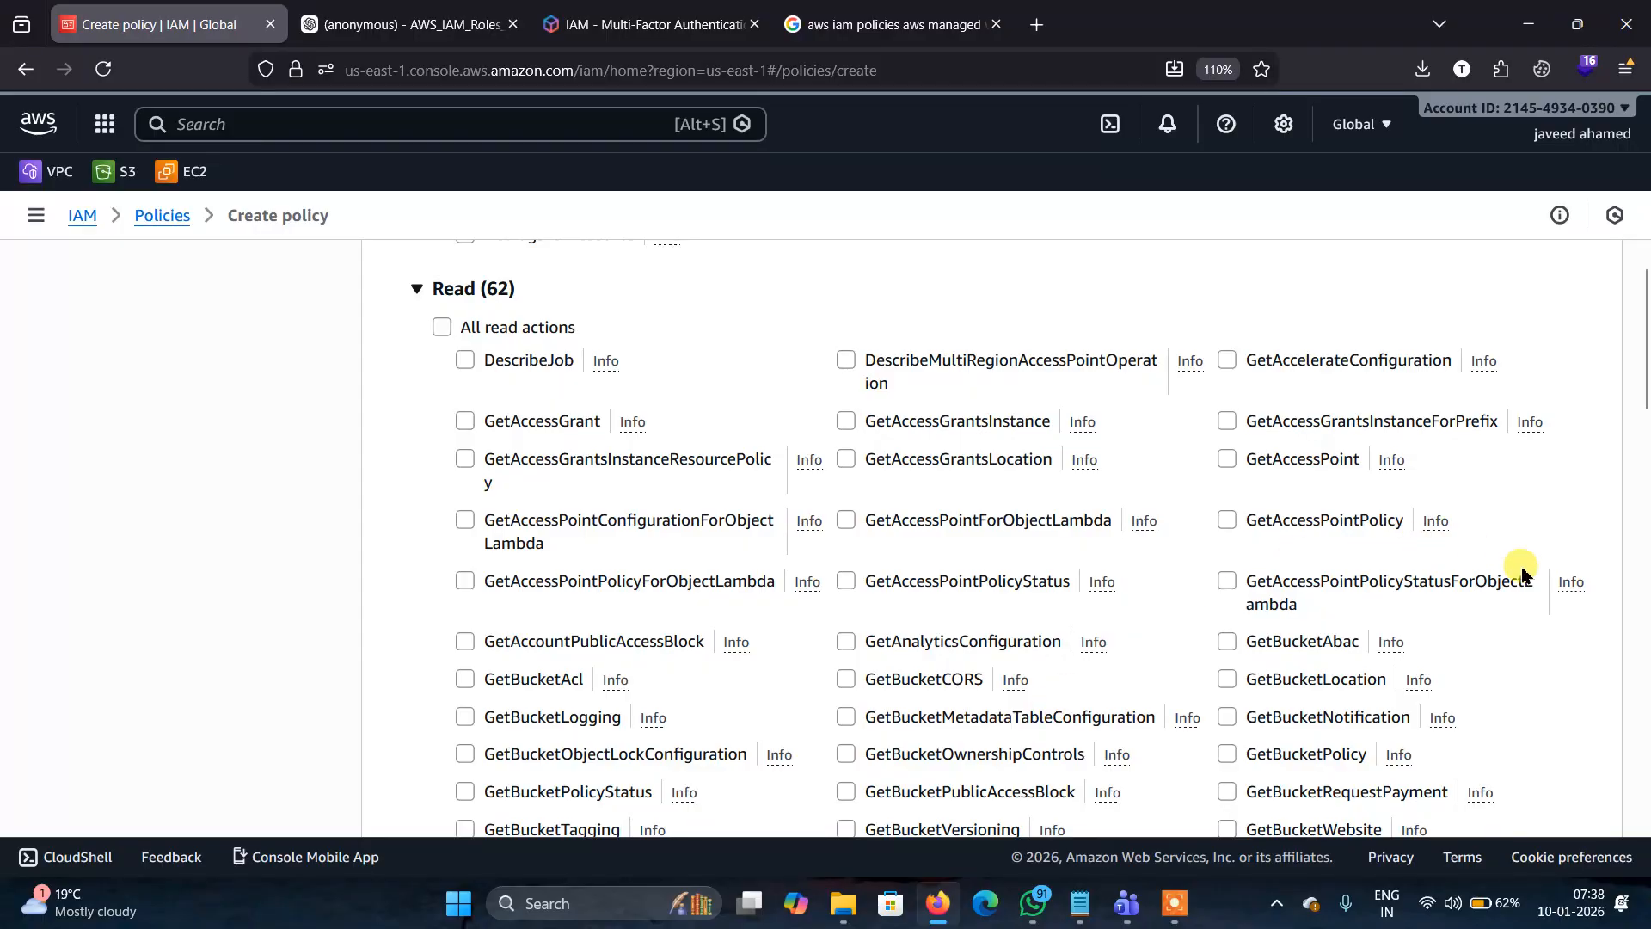
{"action": "scroll", "coordinate": [1519, 571], "scroll_direction": "down", "scroll_amount": 1}
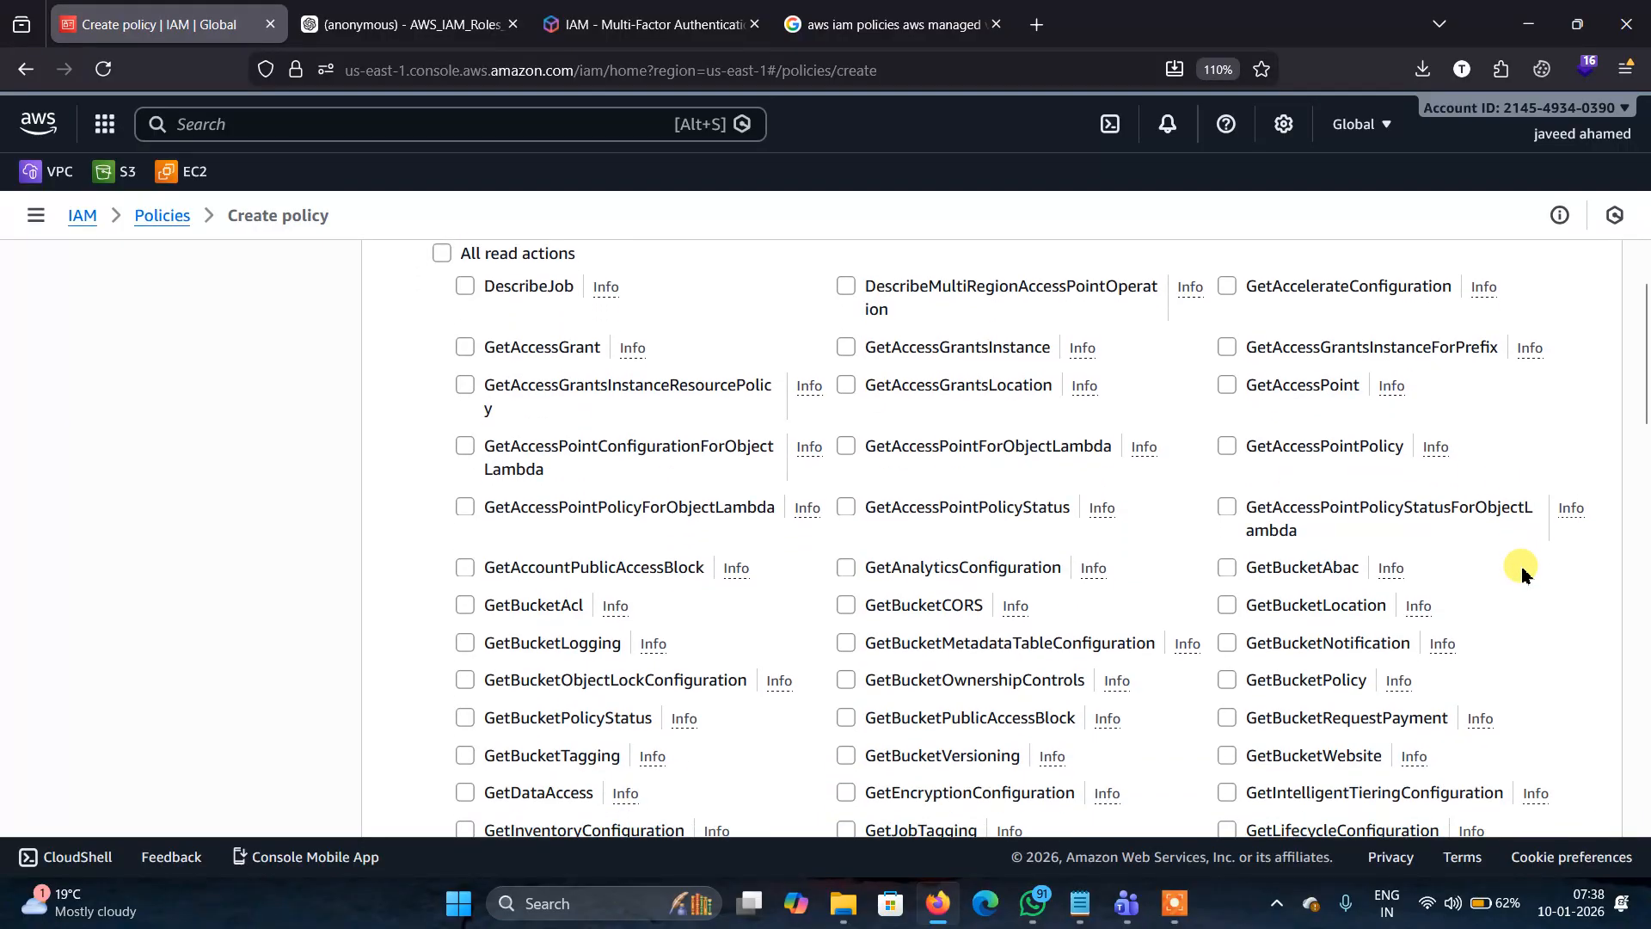
{"action": "scroll", "coordinate": [1522, 572], "scroll_direction": "up", "scroll_amount": 1}
{"action": "scroll", "coordinate": [1522, 572], "scroll_direction": "down", "scroll_amount": 1}
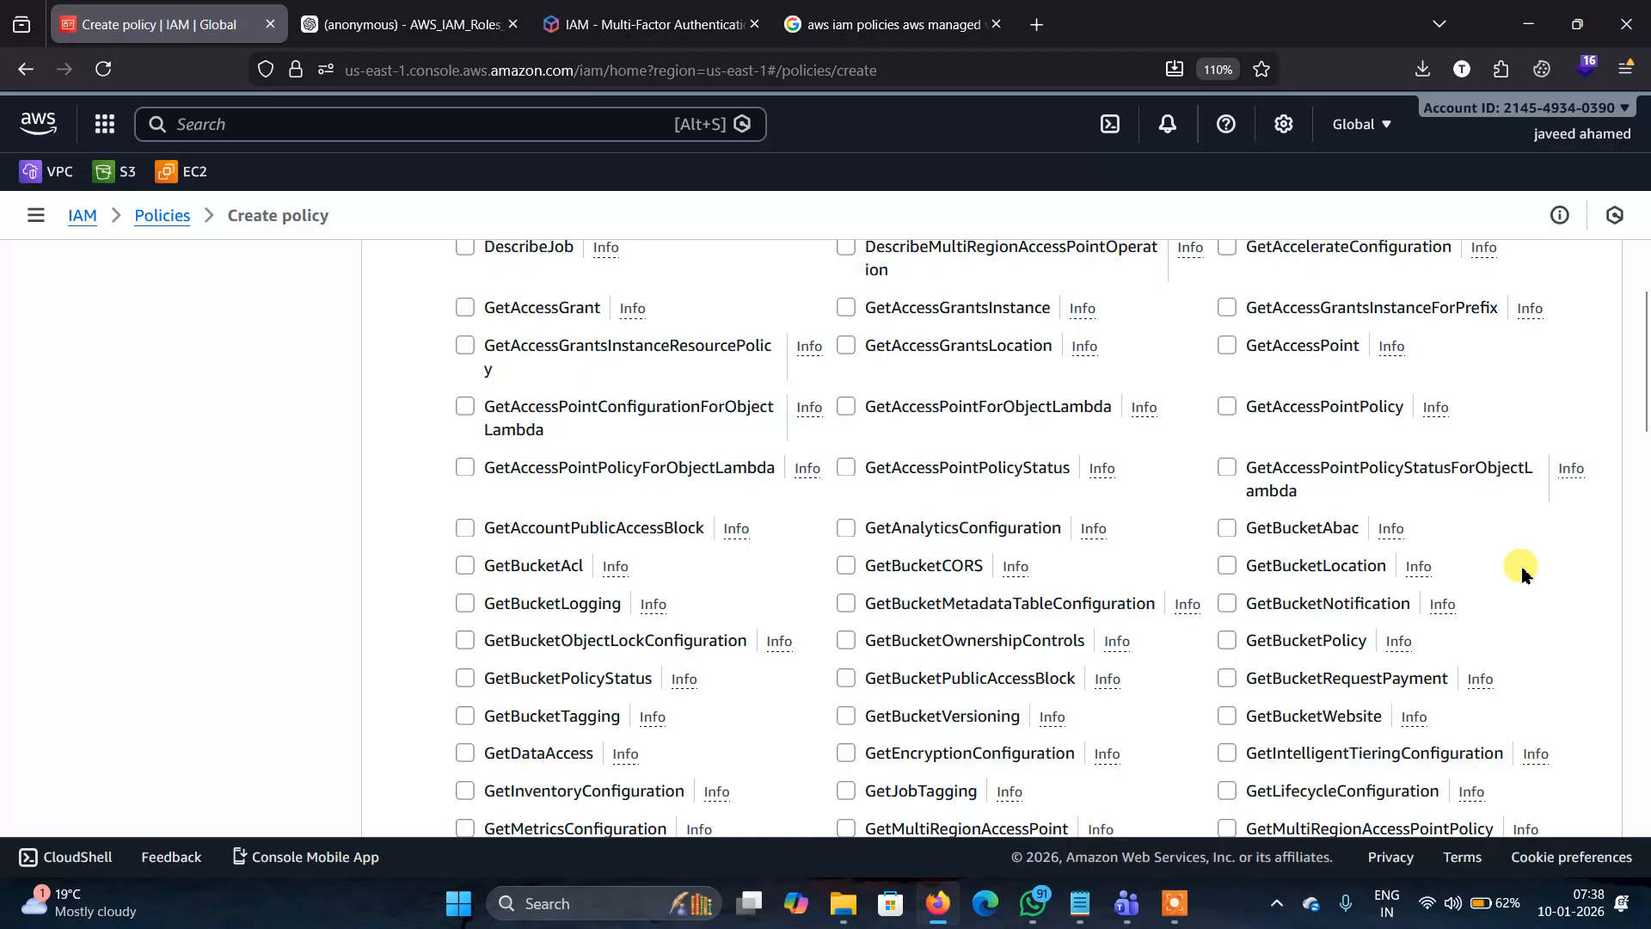
{"action": "scroll", "coordinate": [1522, 572], "scroll_direction": "up", "scroll_amount": 2}
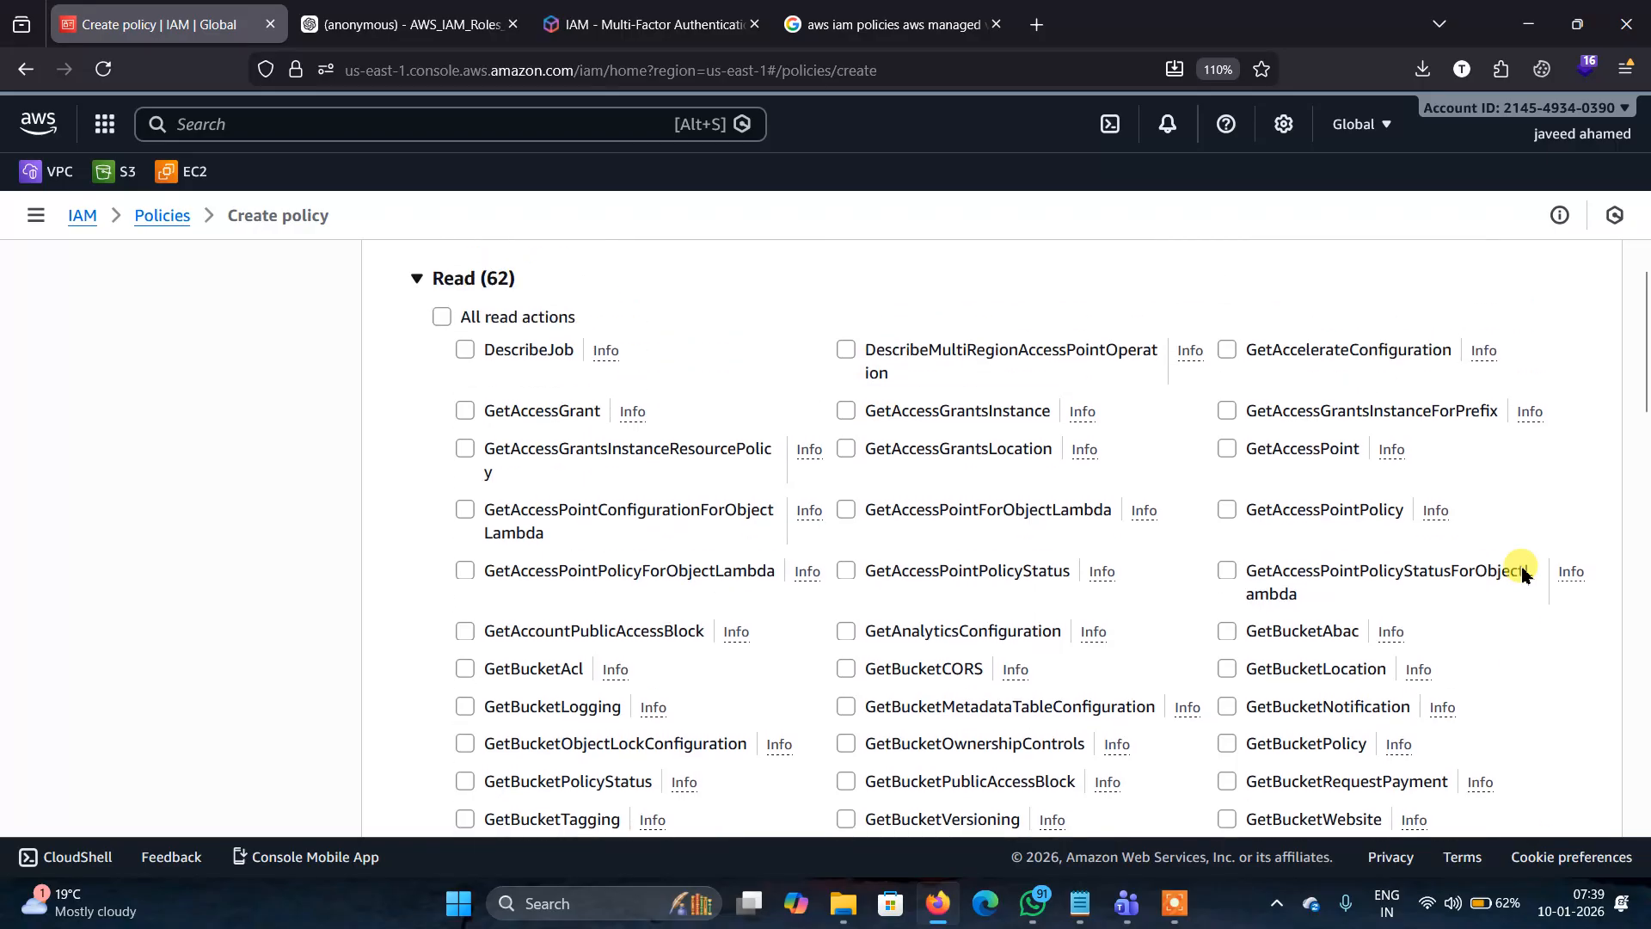
{"action": "scroll", "coordinate": [1522, 574], "scroll_direction": "down", "scroll_amount": 1}
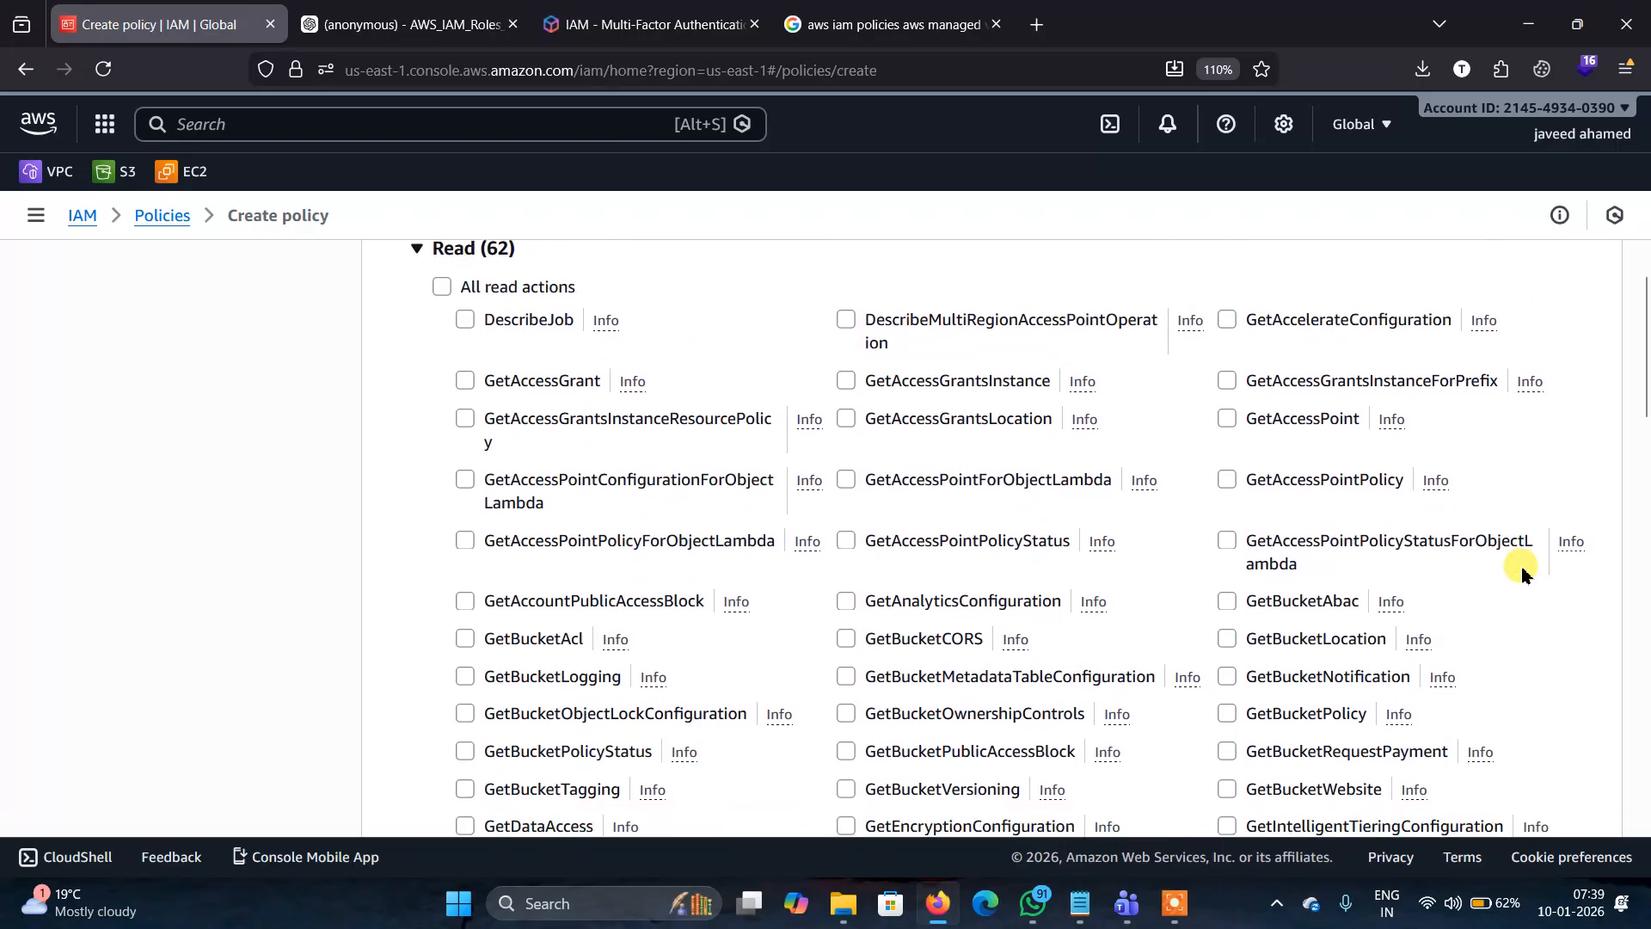
{"action": "scroll", "coordinate": [1522, 574], "scroll_direction": "down", "scroll_amount": 4}
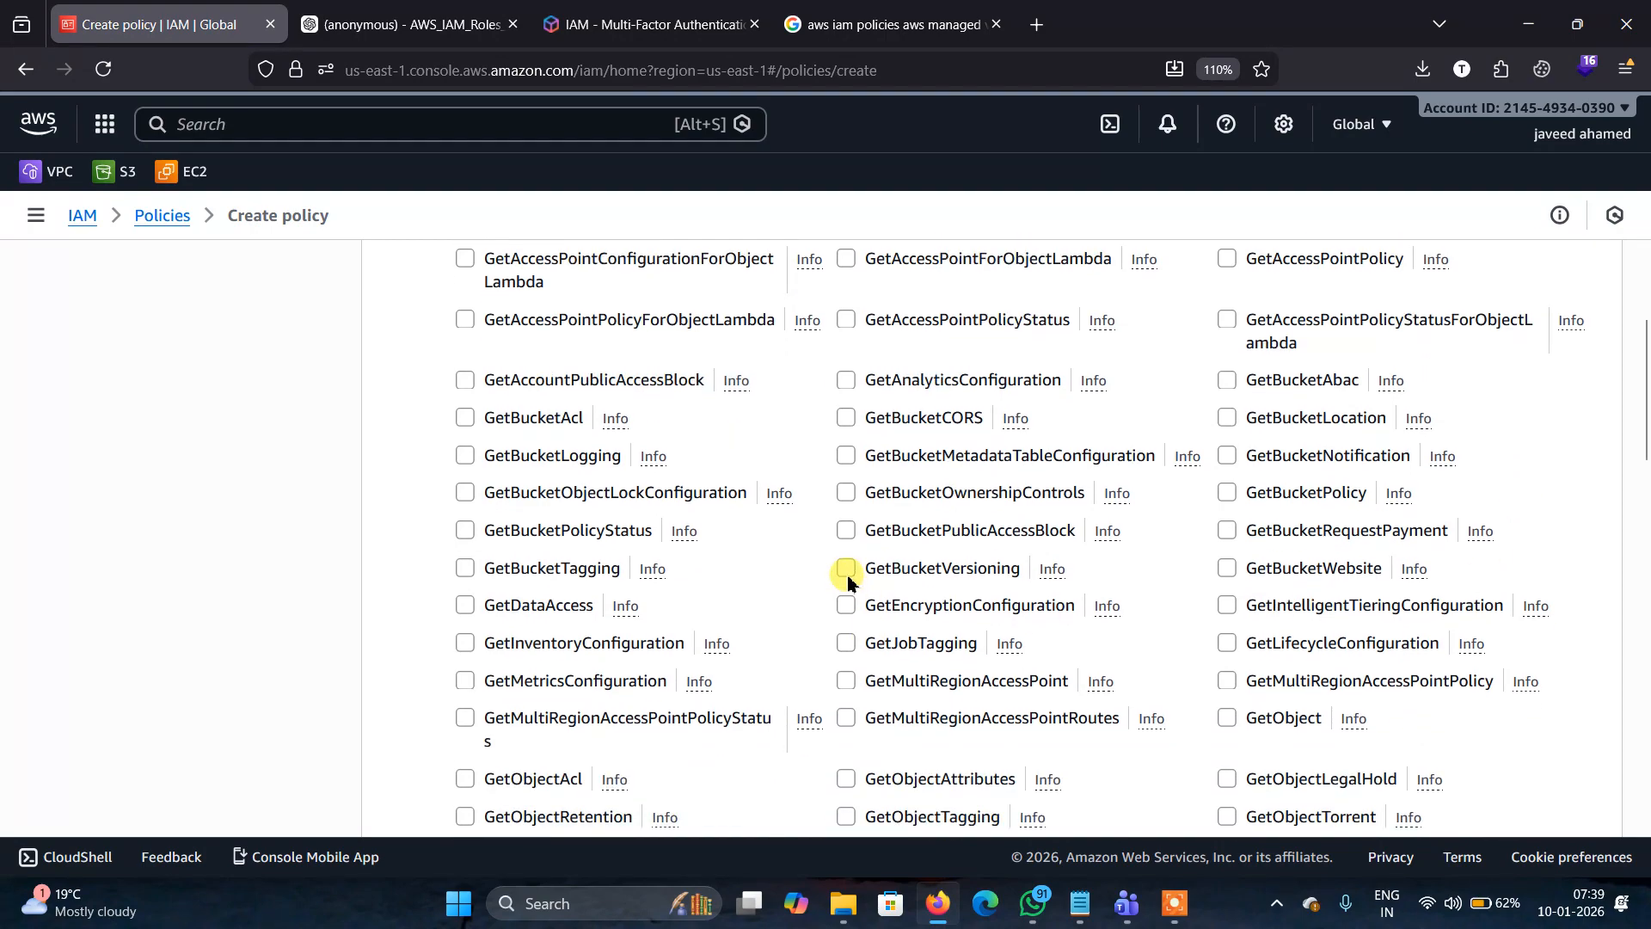
{"action": "scroll", "coordinate": [1324, 712], "scroll_direction": "down", "scroll_amount": 3}
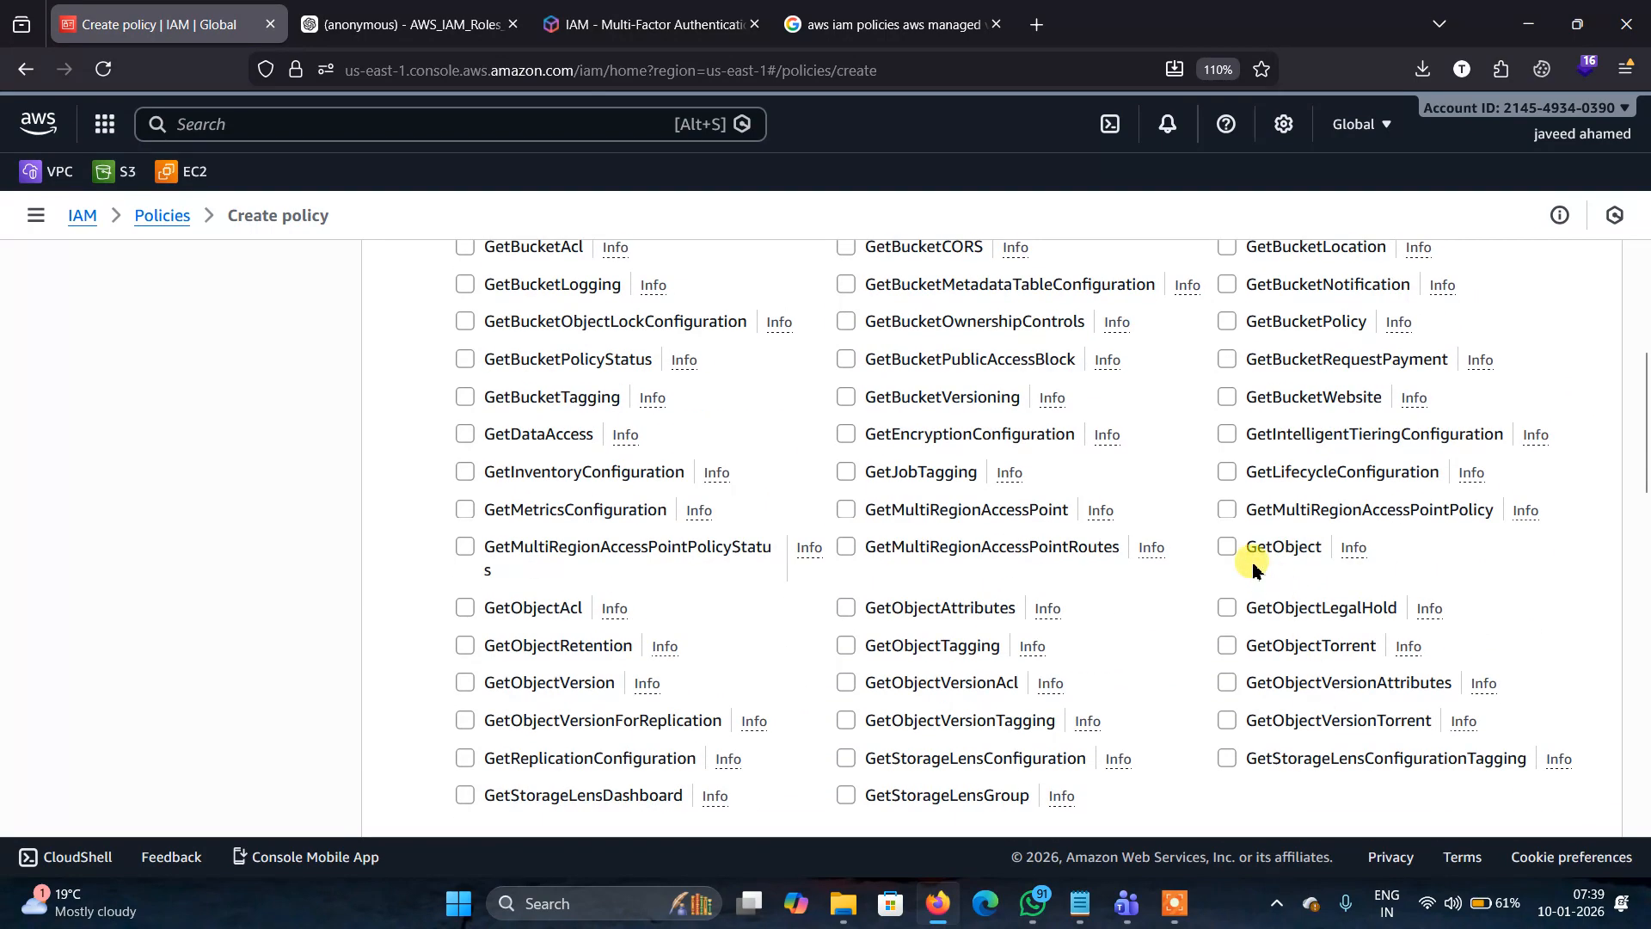
{"action": "scroll", "coordinate": [1254, 569], "scroll_direction": "down", "scroll_amount": 2}
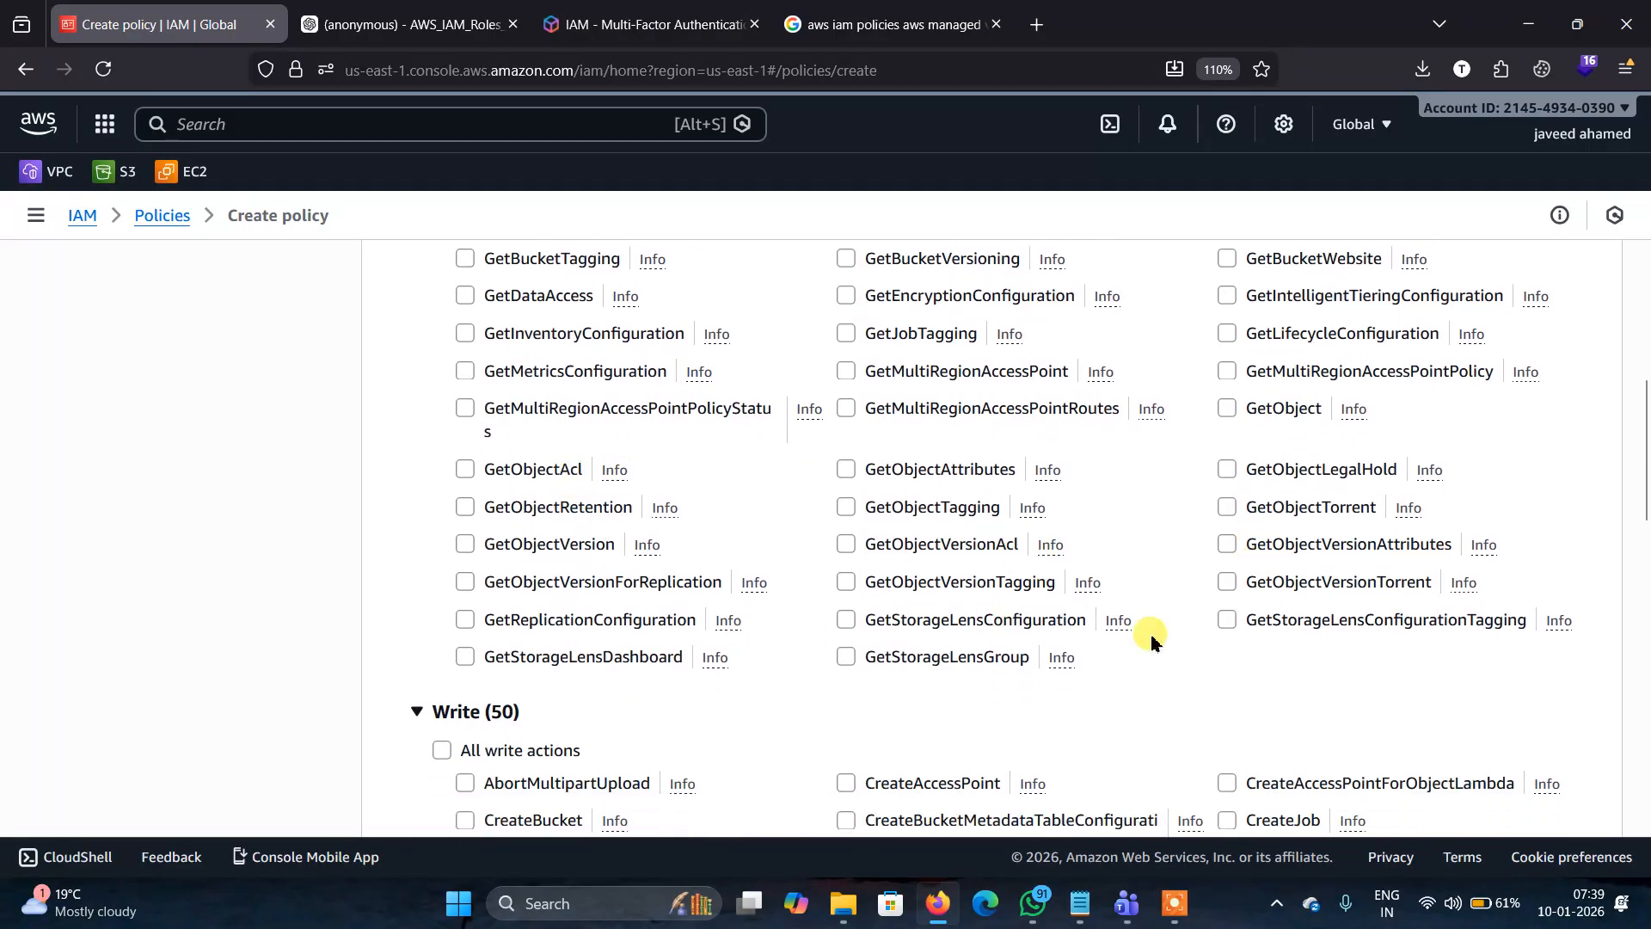
{"action": "scroll", "coordinate": [1161, 658], "scroll_direction": "down", "scroll_amount": 2}
{"action": "scroll", "coordinate": [1163, 662], "scroll_direction": "down", "scroll_amount": 3}
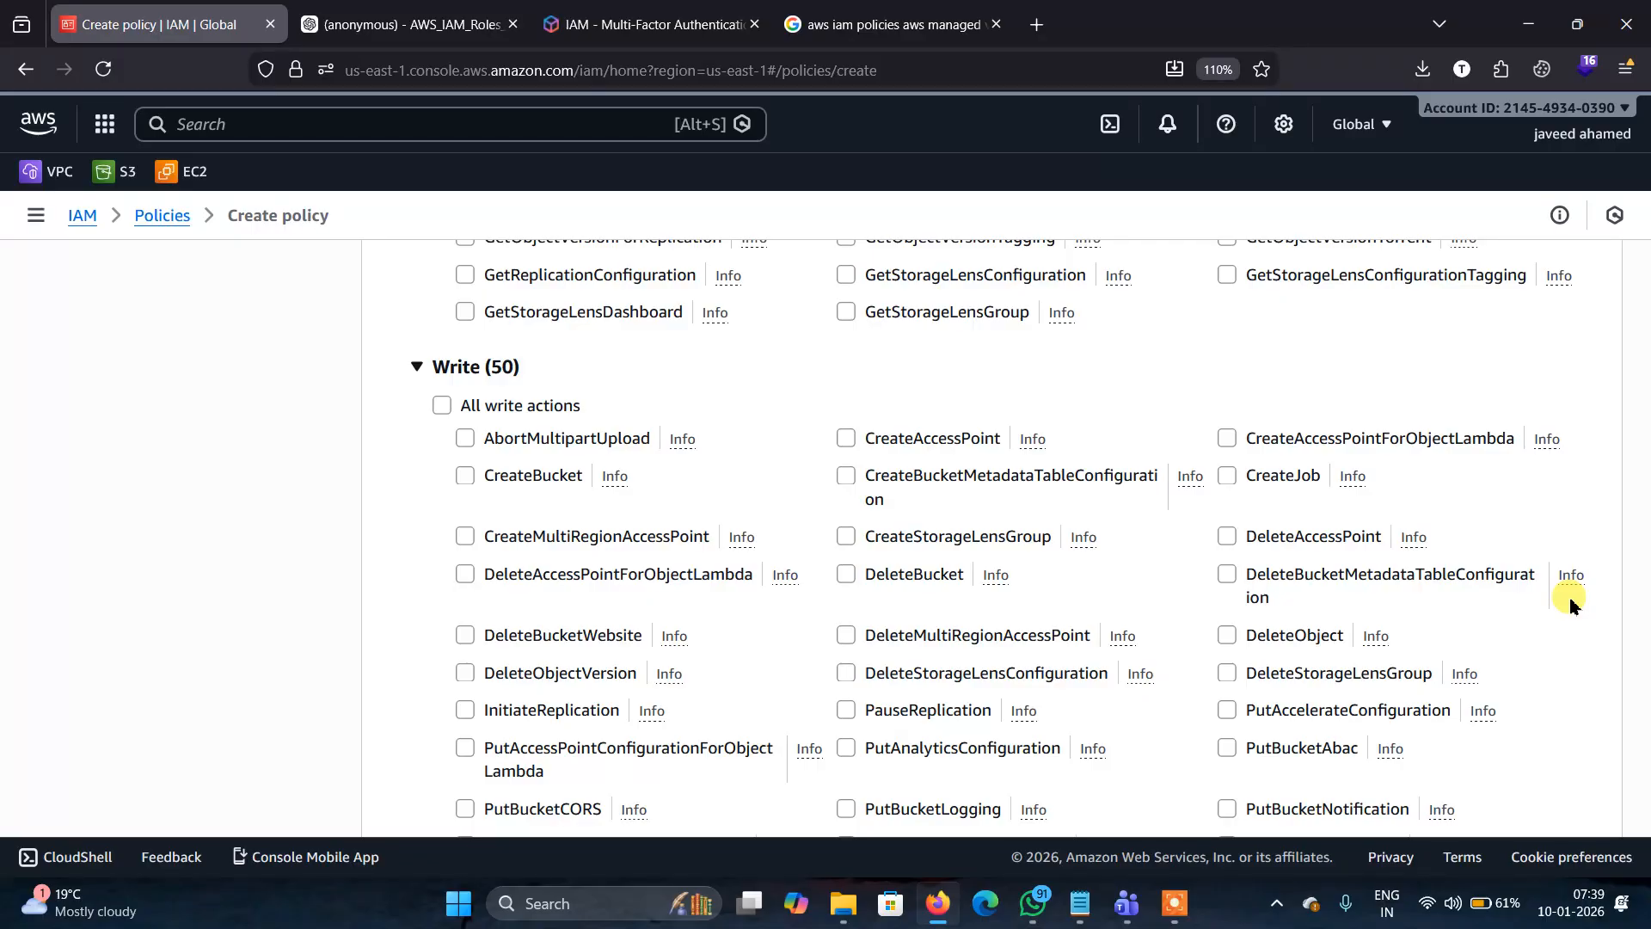
{"action": "scroll", "coordinate": [1571, 605], "scroll_direction": "down", "scroll_amount": 10}
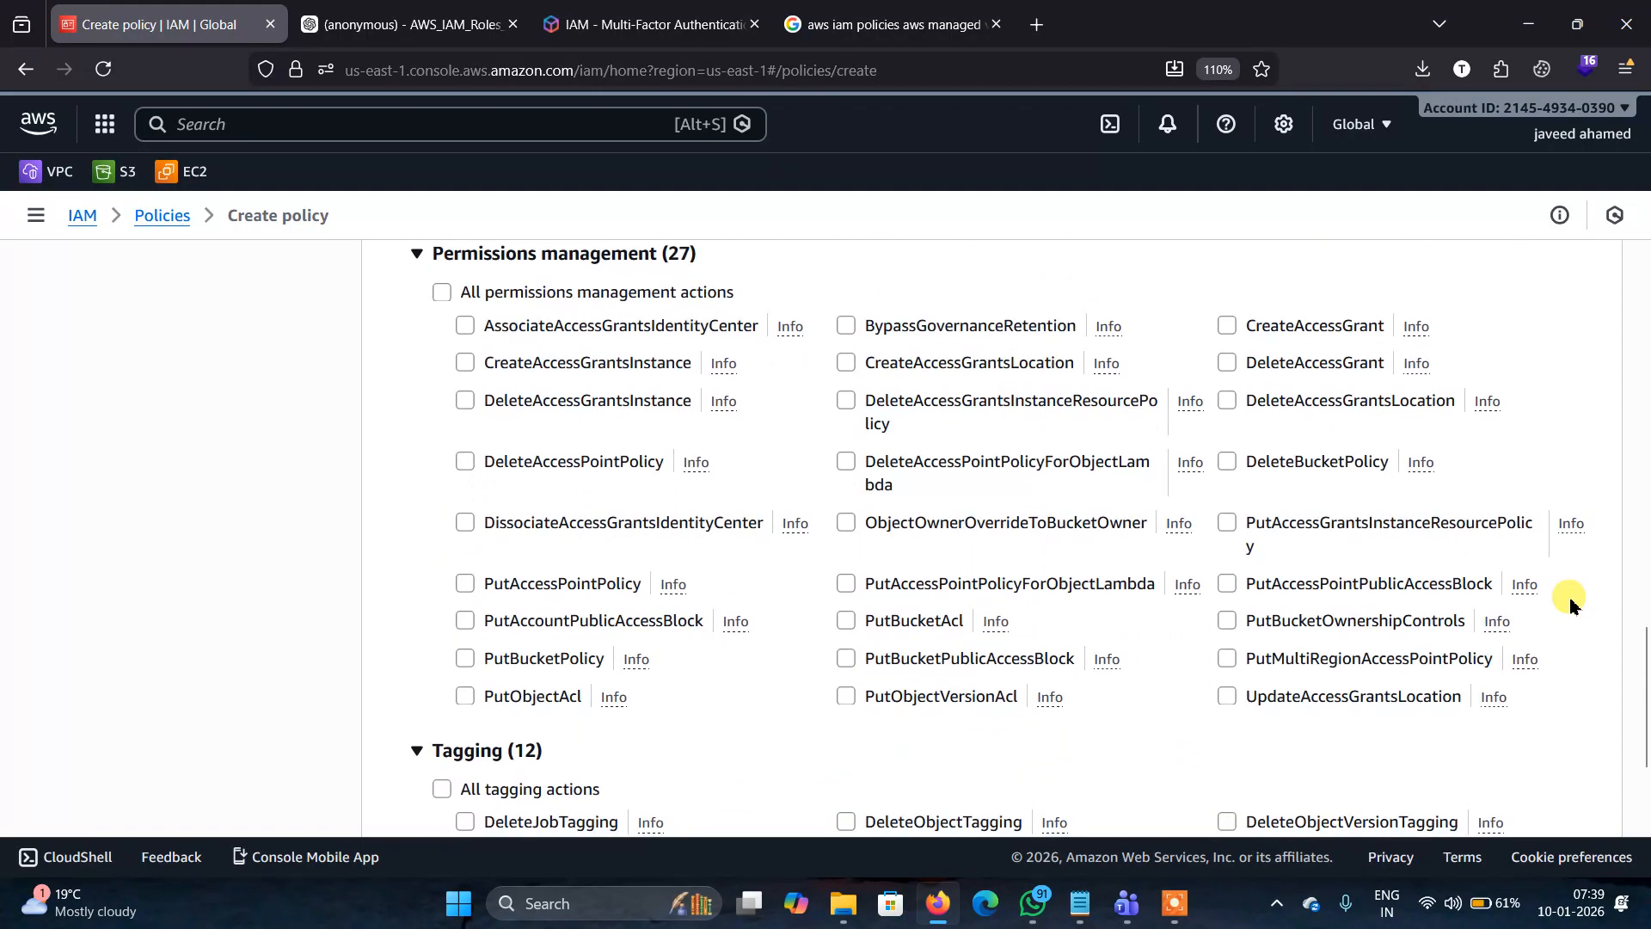
{"action": "scroll", "coordinate": [1570, 605], "scroll_direction": "down", "scroll_amount": 6}
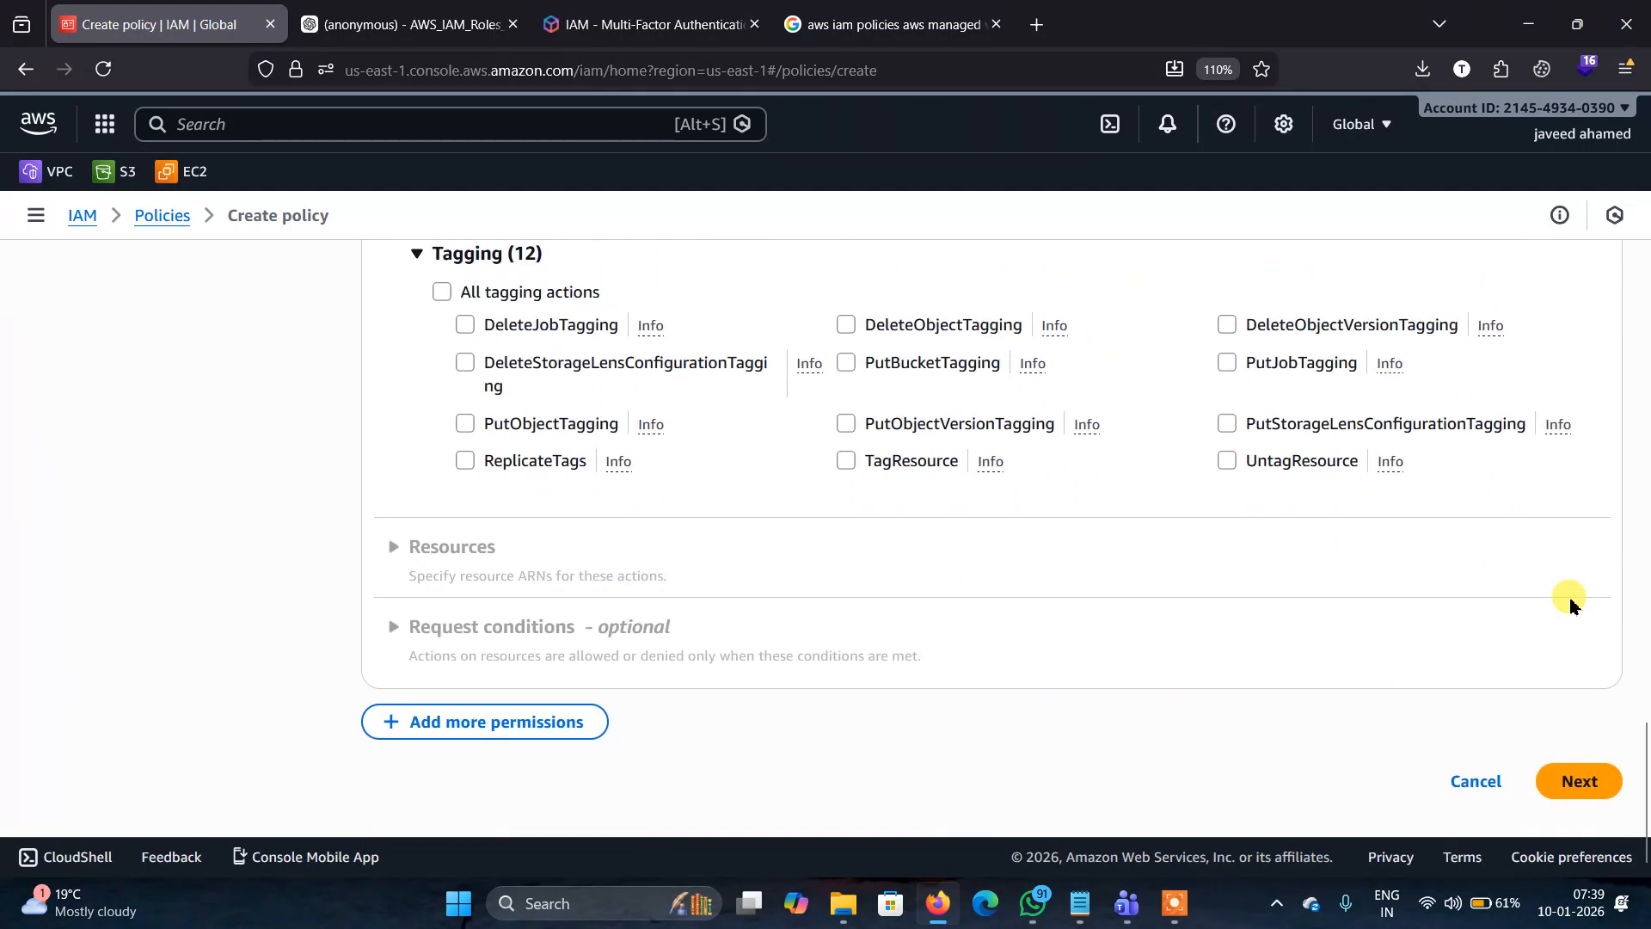
{"action": "scroll", "coordinate": [1571, 604], "scroll_direction": "up", "scroll_amount": 5}
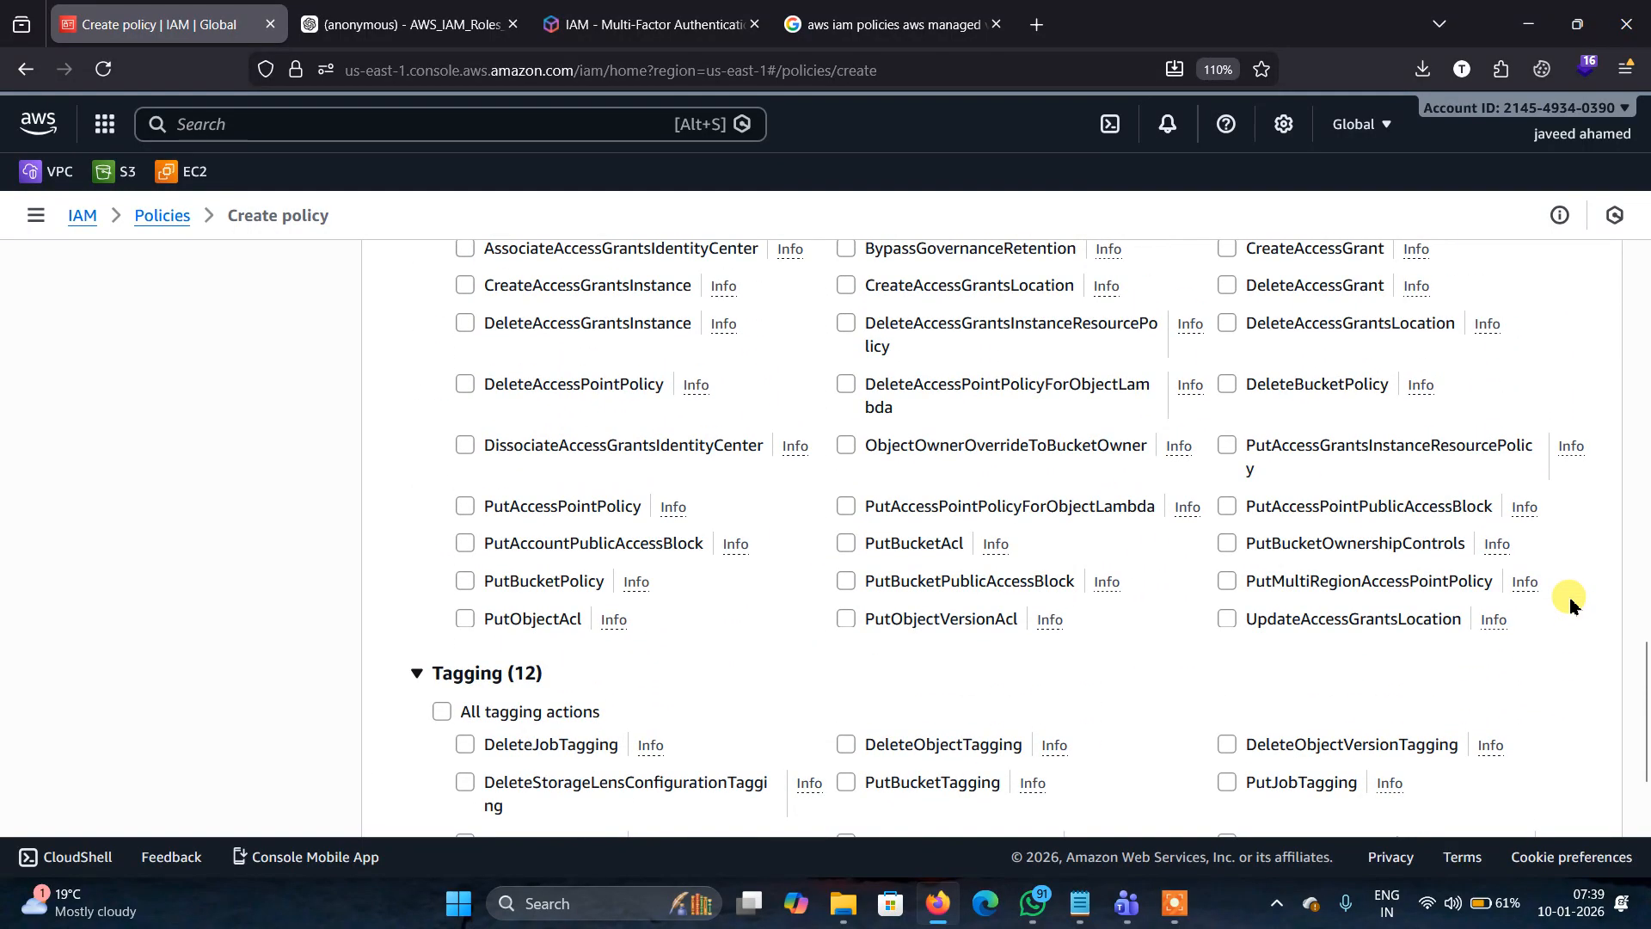
{"action": "scroll", "coordinate": [1570, 605], "scroll_direction": "up", "scroll_amount": 1}
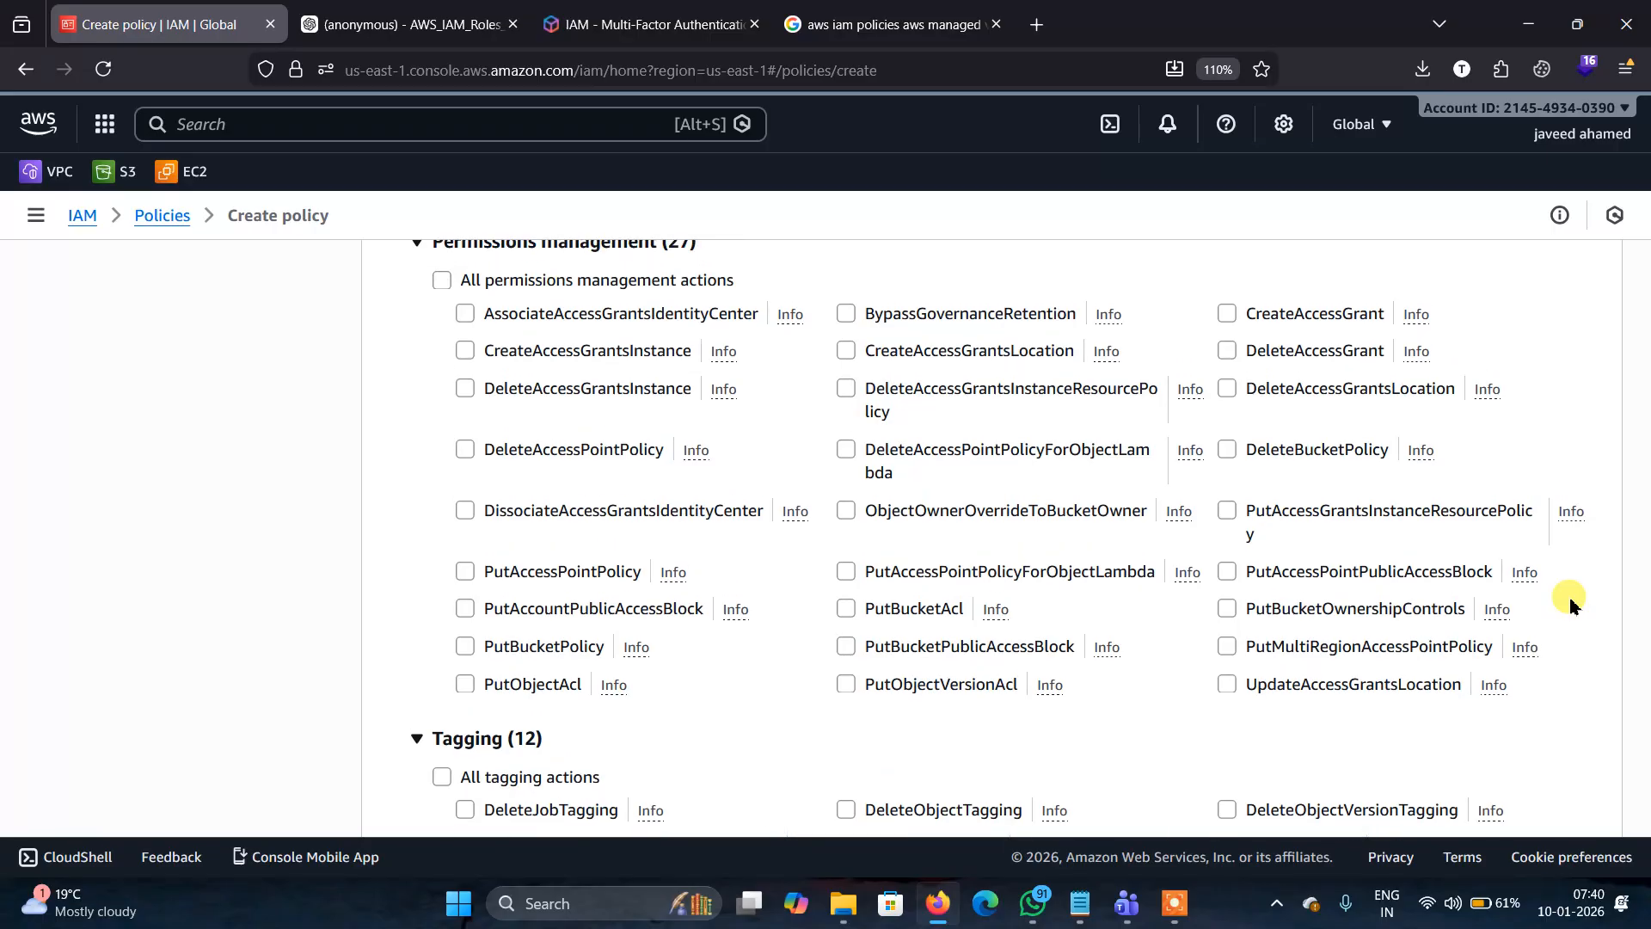
{"action": "scroll", "coordinate": [1570, 605], "scroll_direction": "up", "scroll_amount": 6}
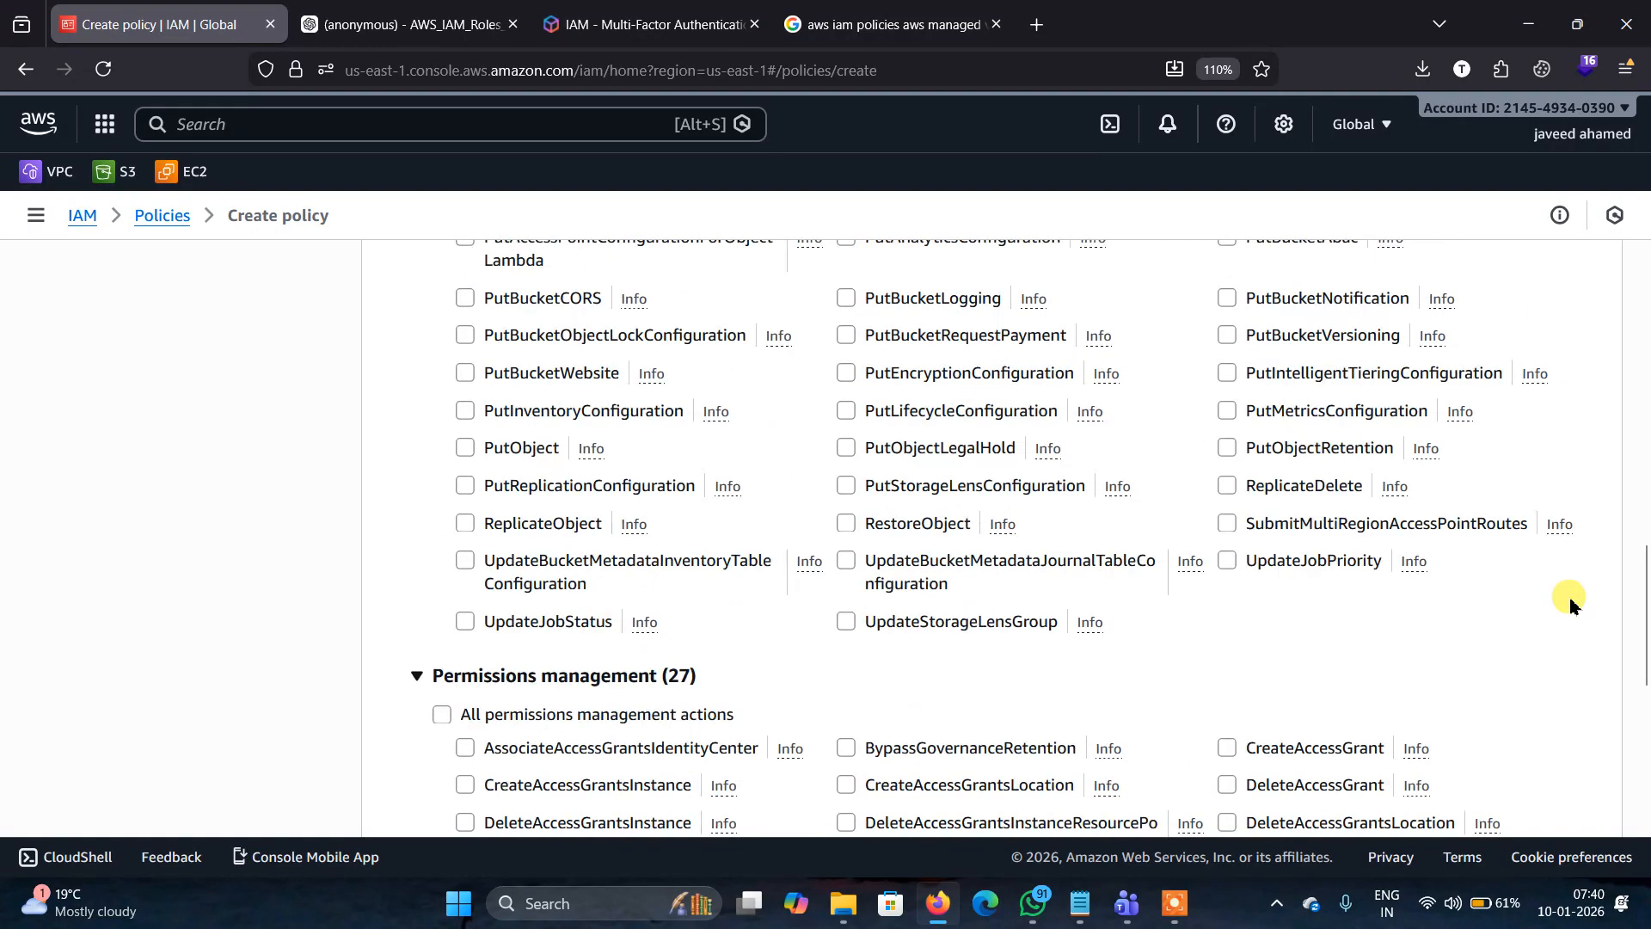
{"action": "scroll", "coordinate": [1570, 604], "scroll_direction": "down", "scroll_amount": 2}
{"action": "scroll", "coordinate": [1571, 605], "scroll_direction": "up", "scroll_amount": 10}
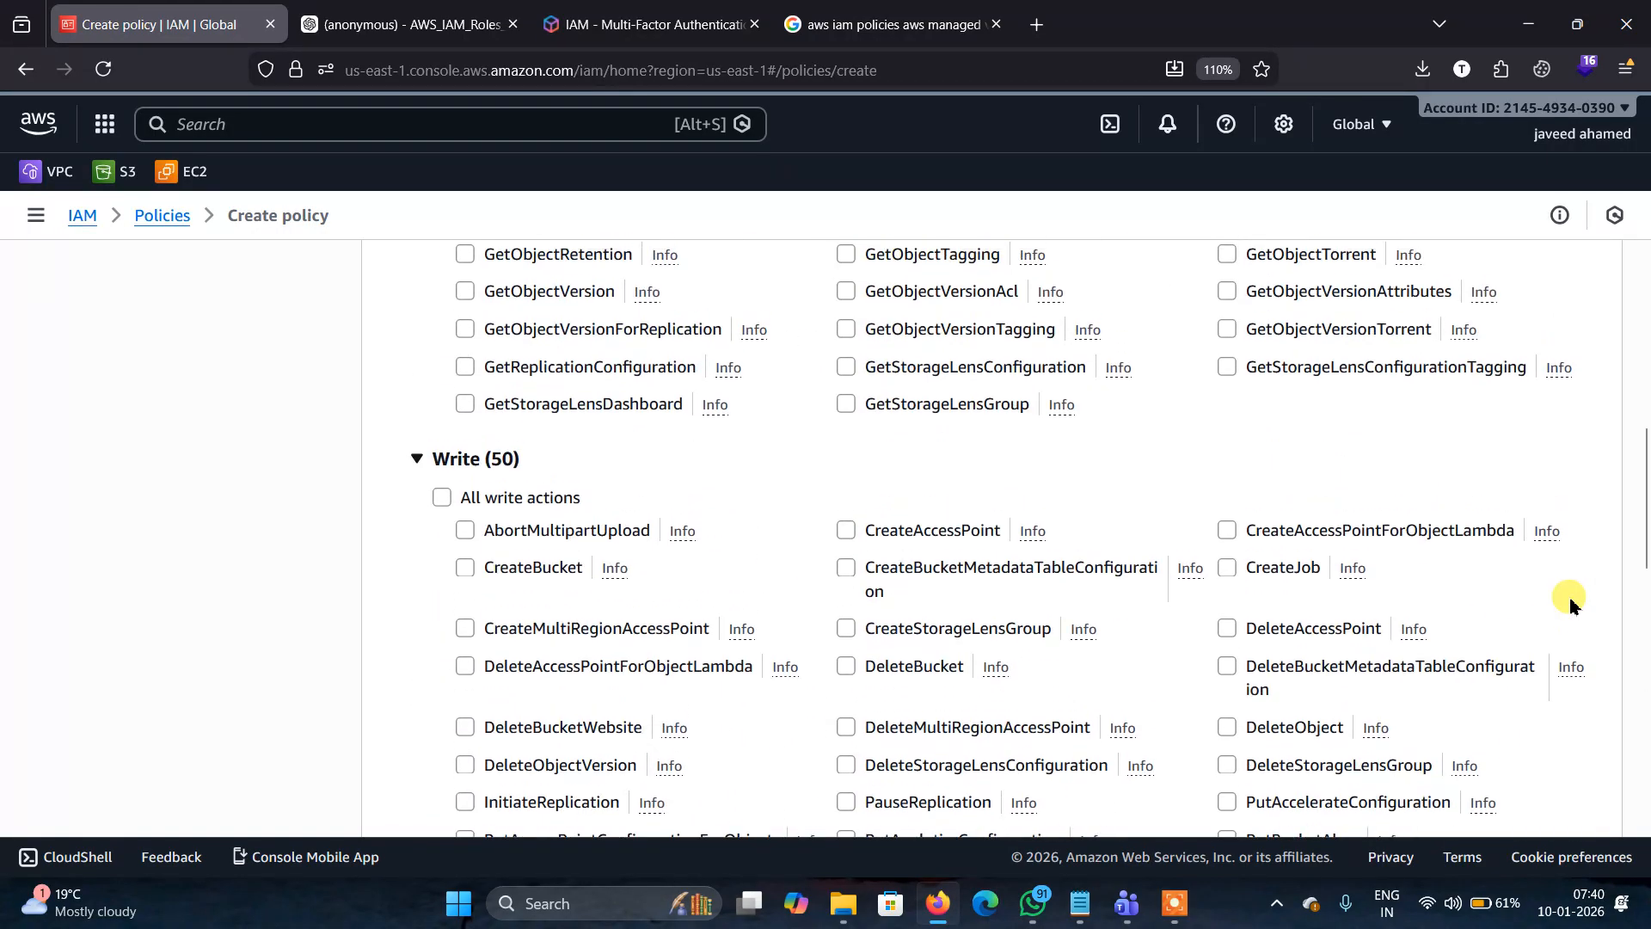
{"action": "scroll", "coordinate": [1571, 604], "scroll_direction": "up", "scroll_amount": 1}
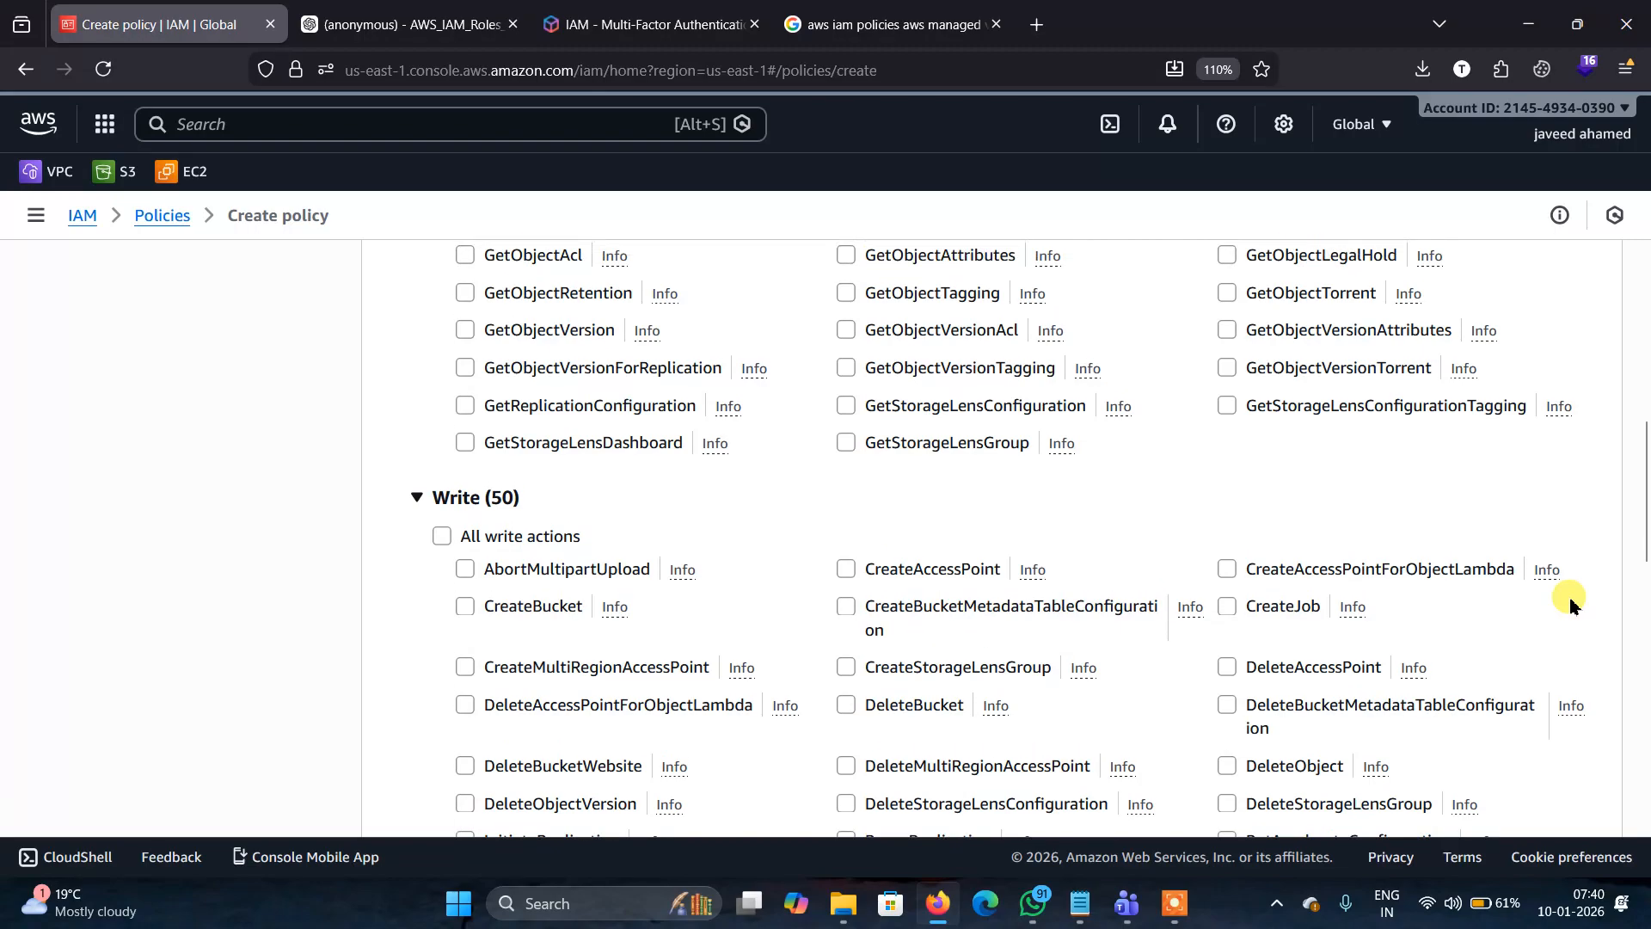
{"action": "scroll", "coordinate": [1571, 605], "scroll_direction": "up", "scroll_amount": 8}
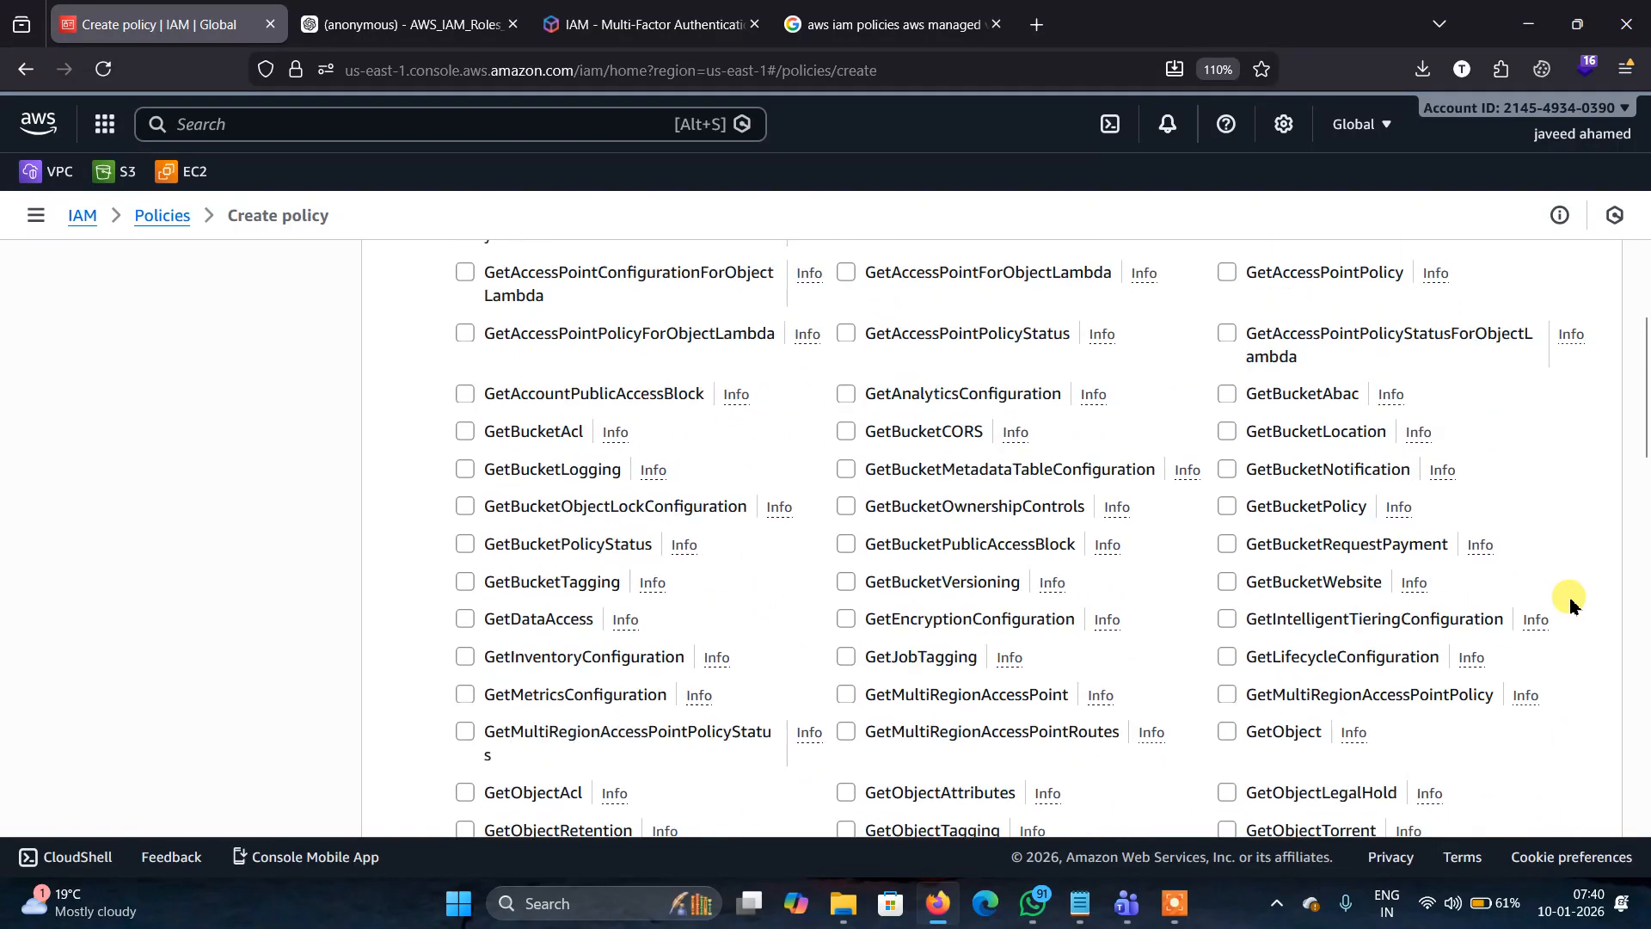
{"action": "scroll", "coordinate": [1571, 605], "scroll_direction": "up", "scroll_amount": 13}
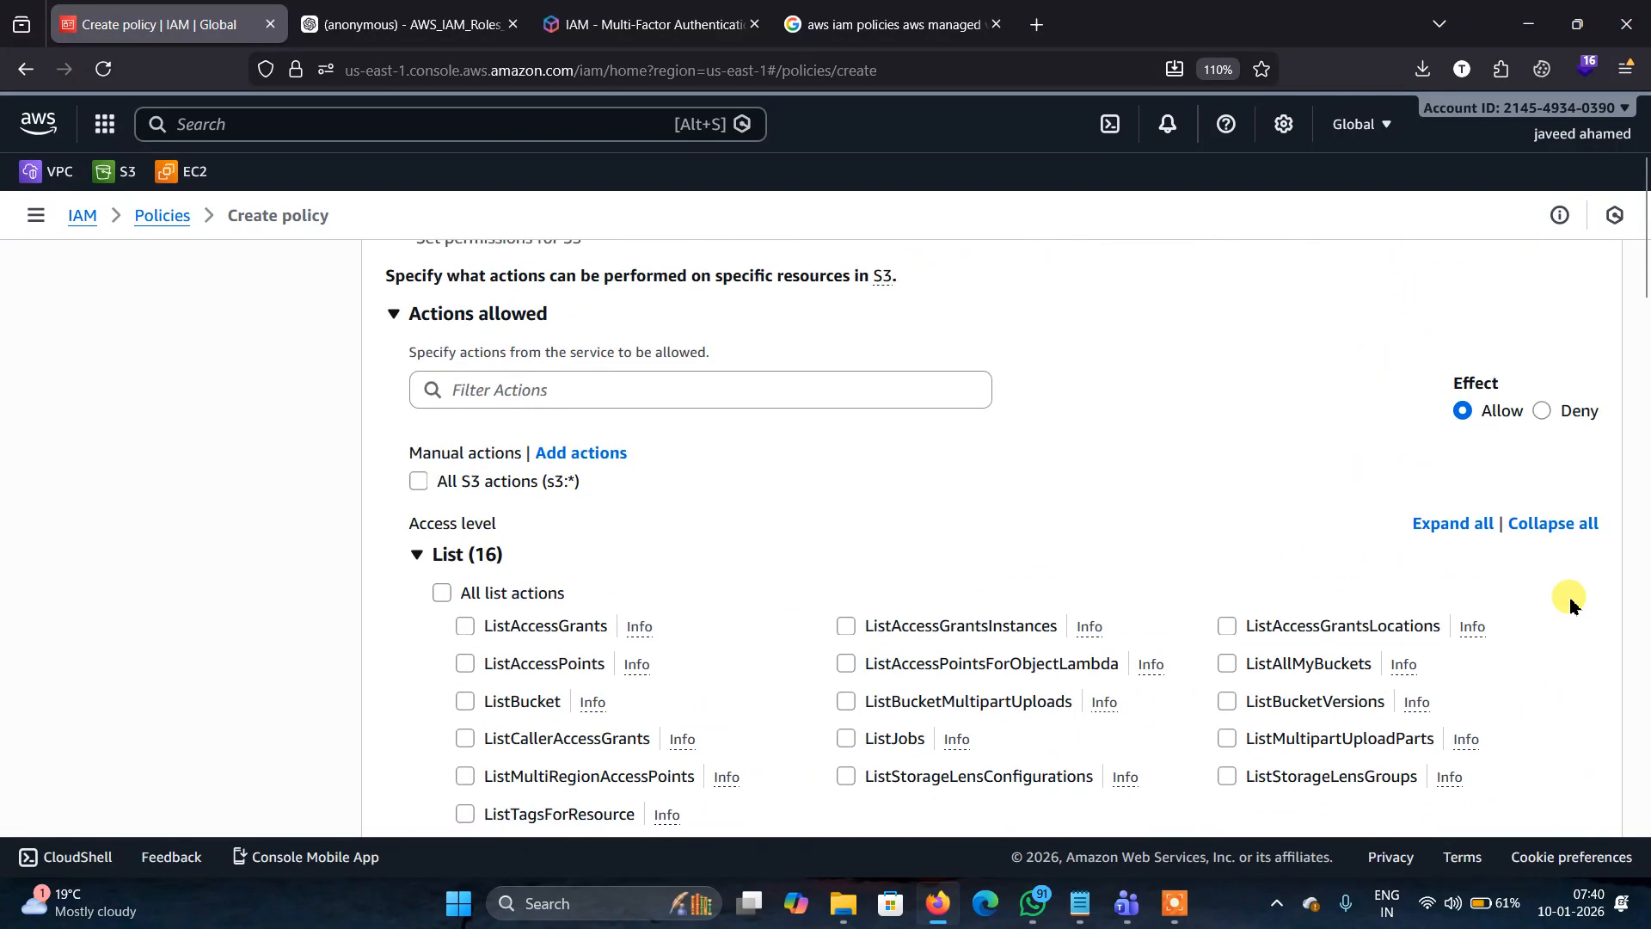
{"action": "scroll", "coordinate": [1571, 605], "scroll_direction": "down", "scroll_amount": 2}
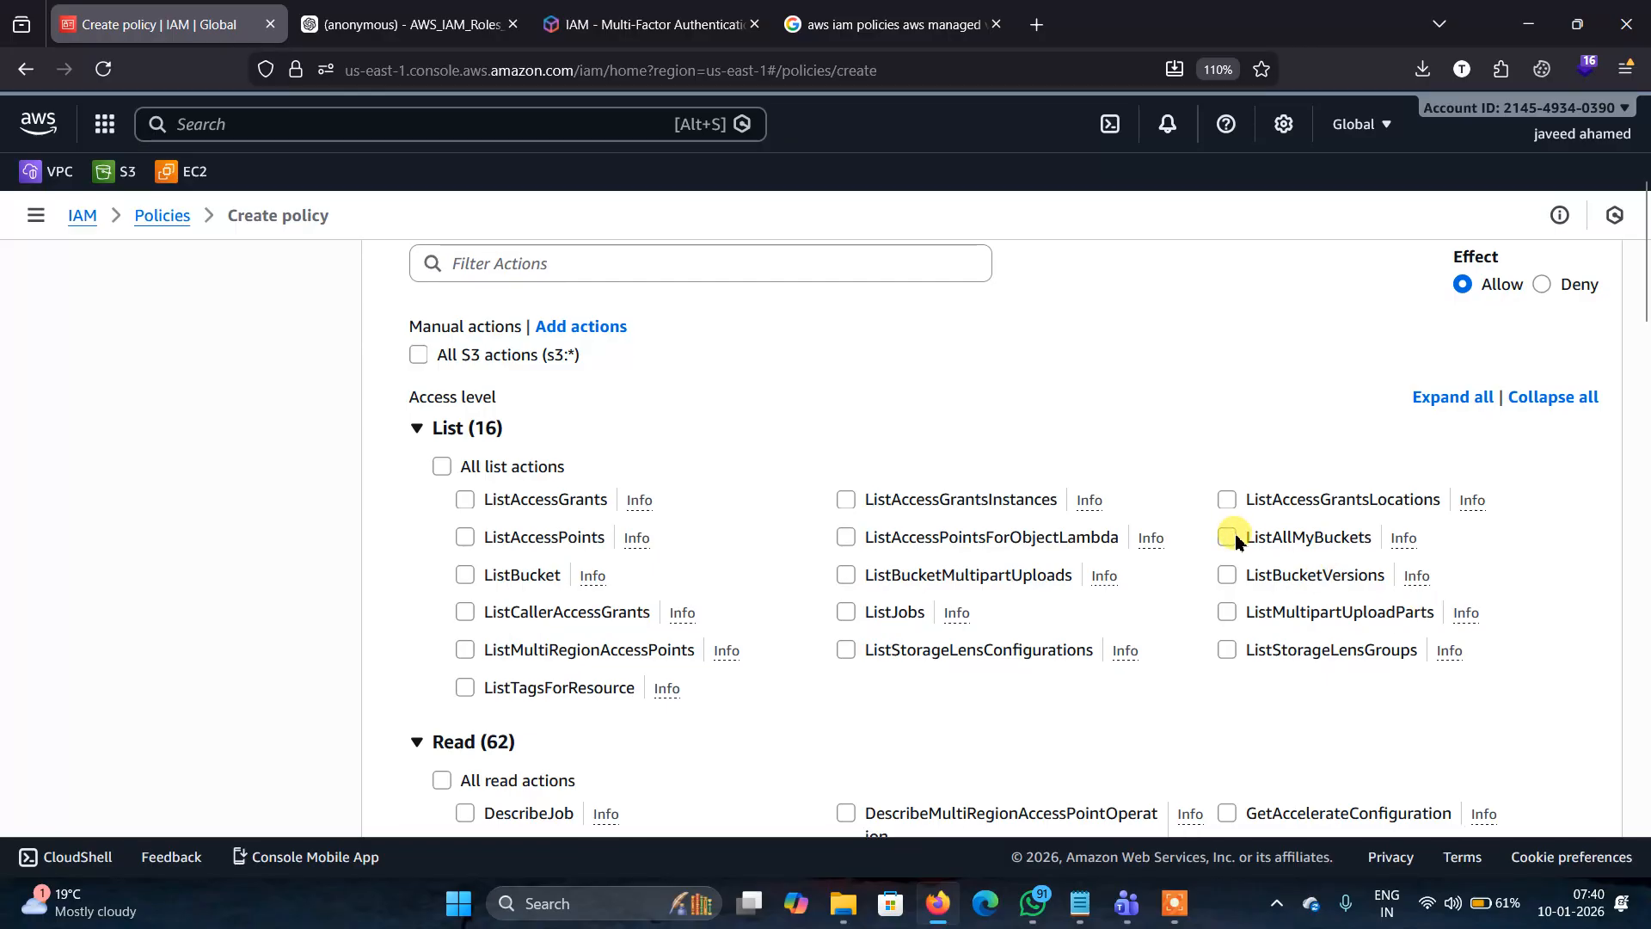
- Allow only ListBucket under S3 List, after ticking and unticking ListAllMyBuckets
{"action": "scroll", "coordinate": [1566, 560], "scroll_direction": "down", "scroll_amount": 1}
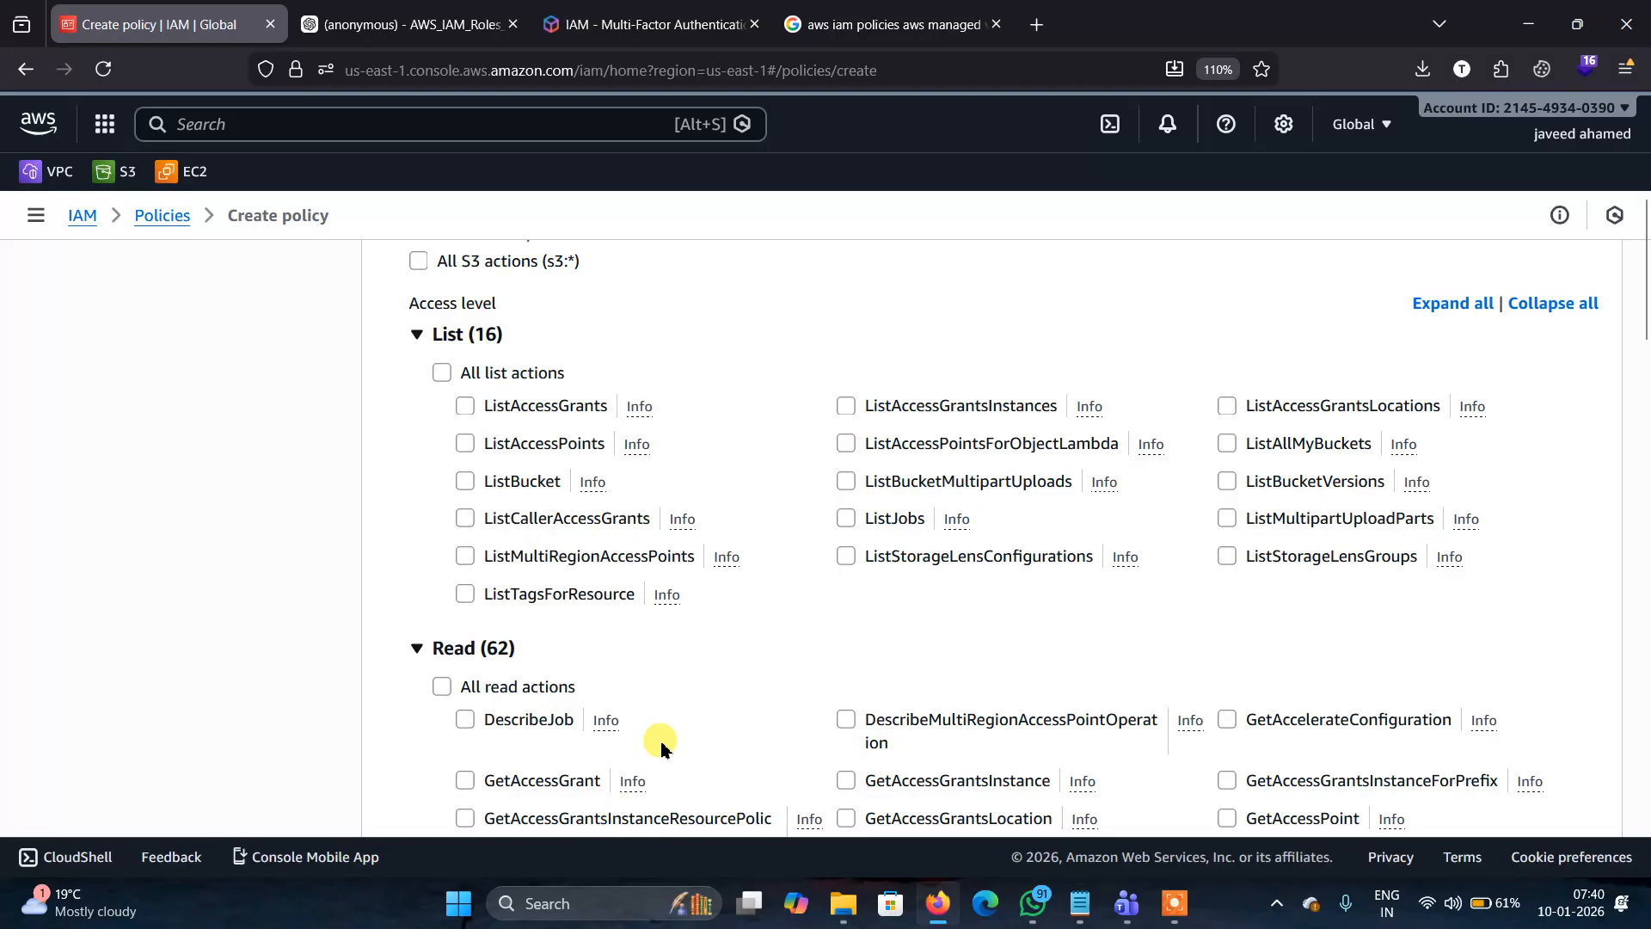
{"action": "left_click", "coordinate": [1230, 443]}
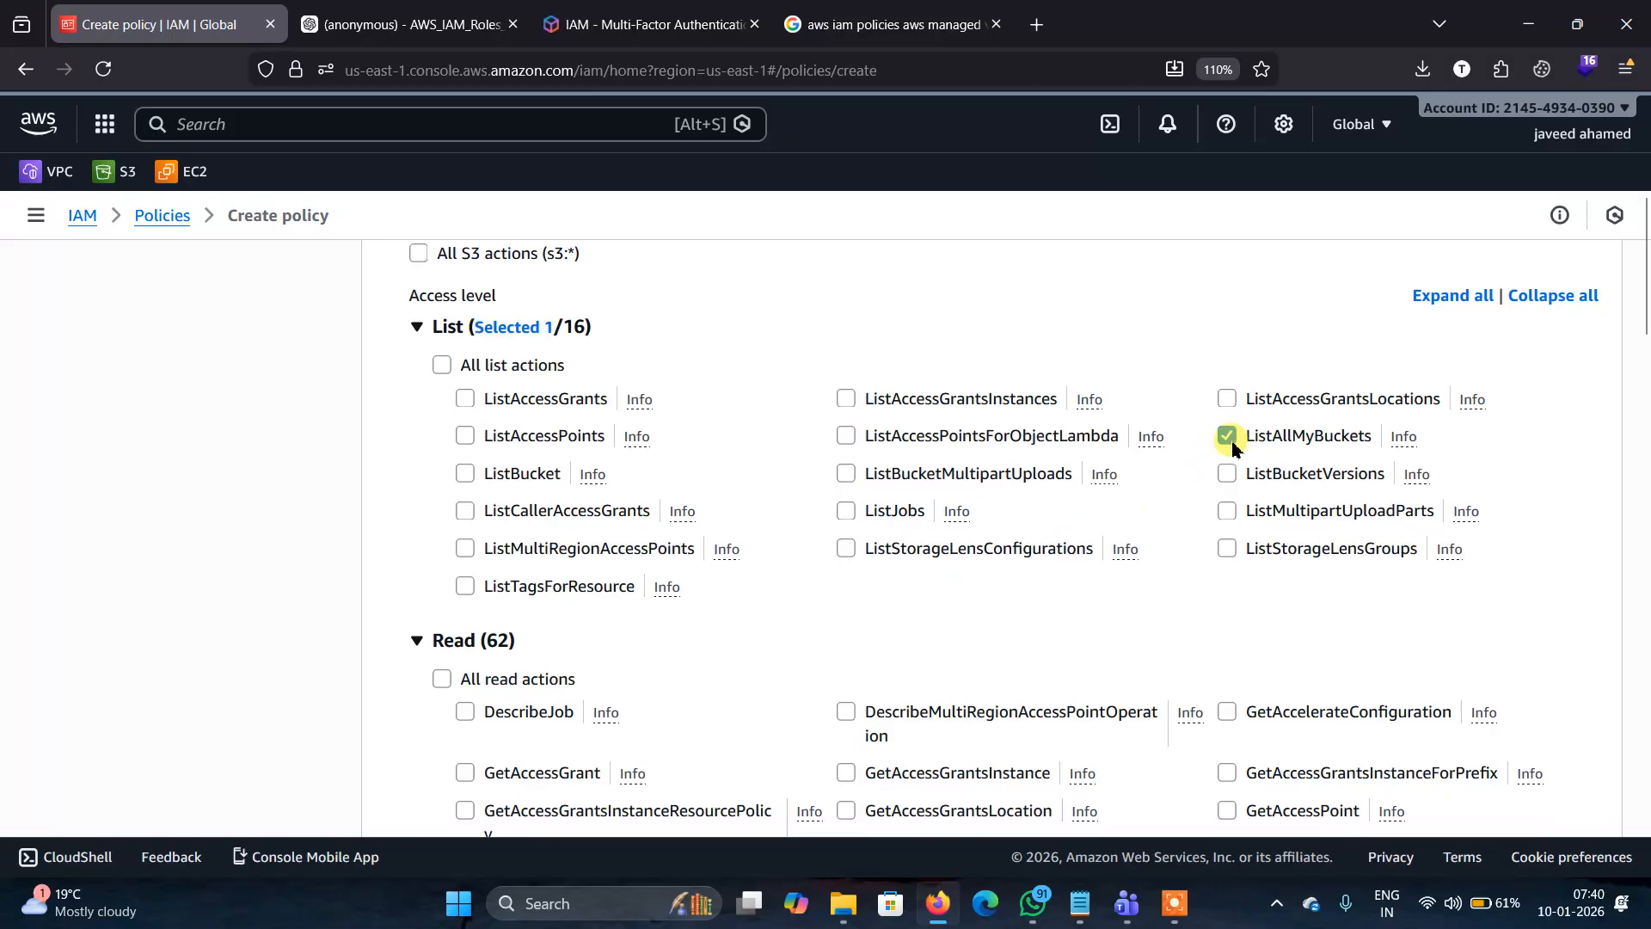
{"action": "left_click", "coordinate": [1230, 440]}
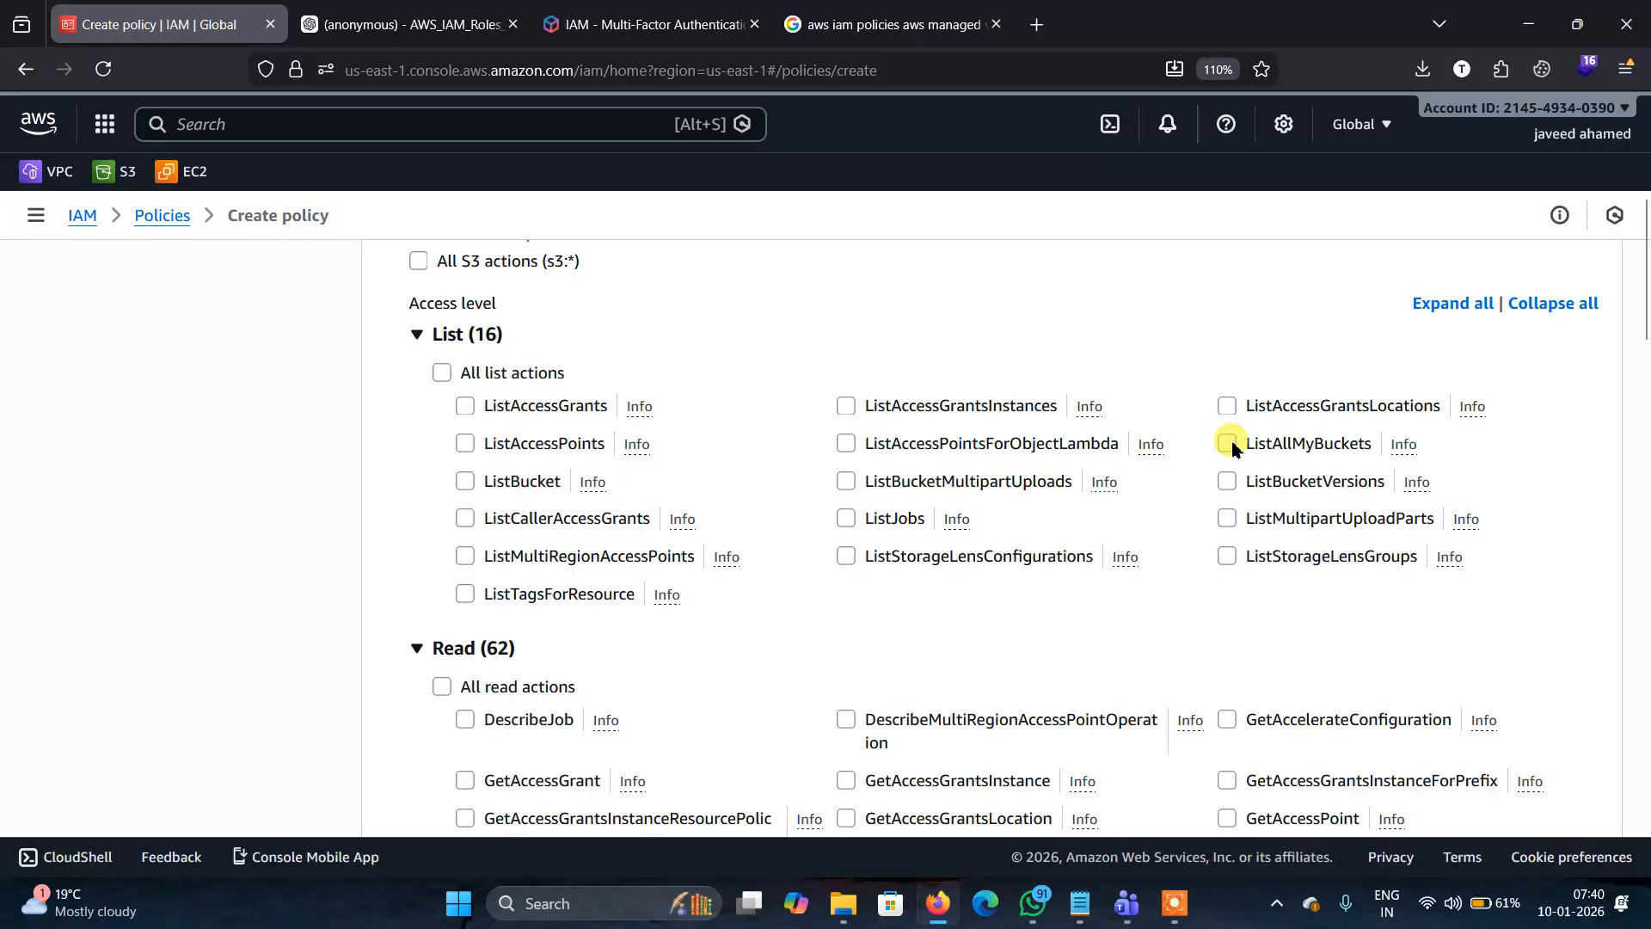
{"action": "left_click", "coordinate": [464, 485]}
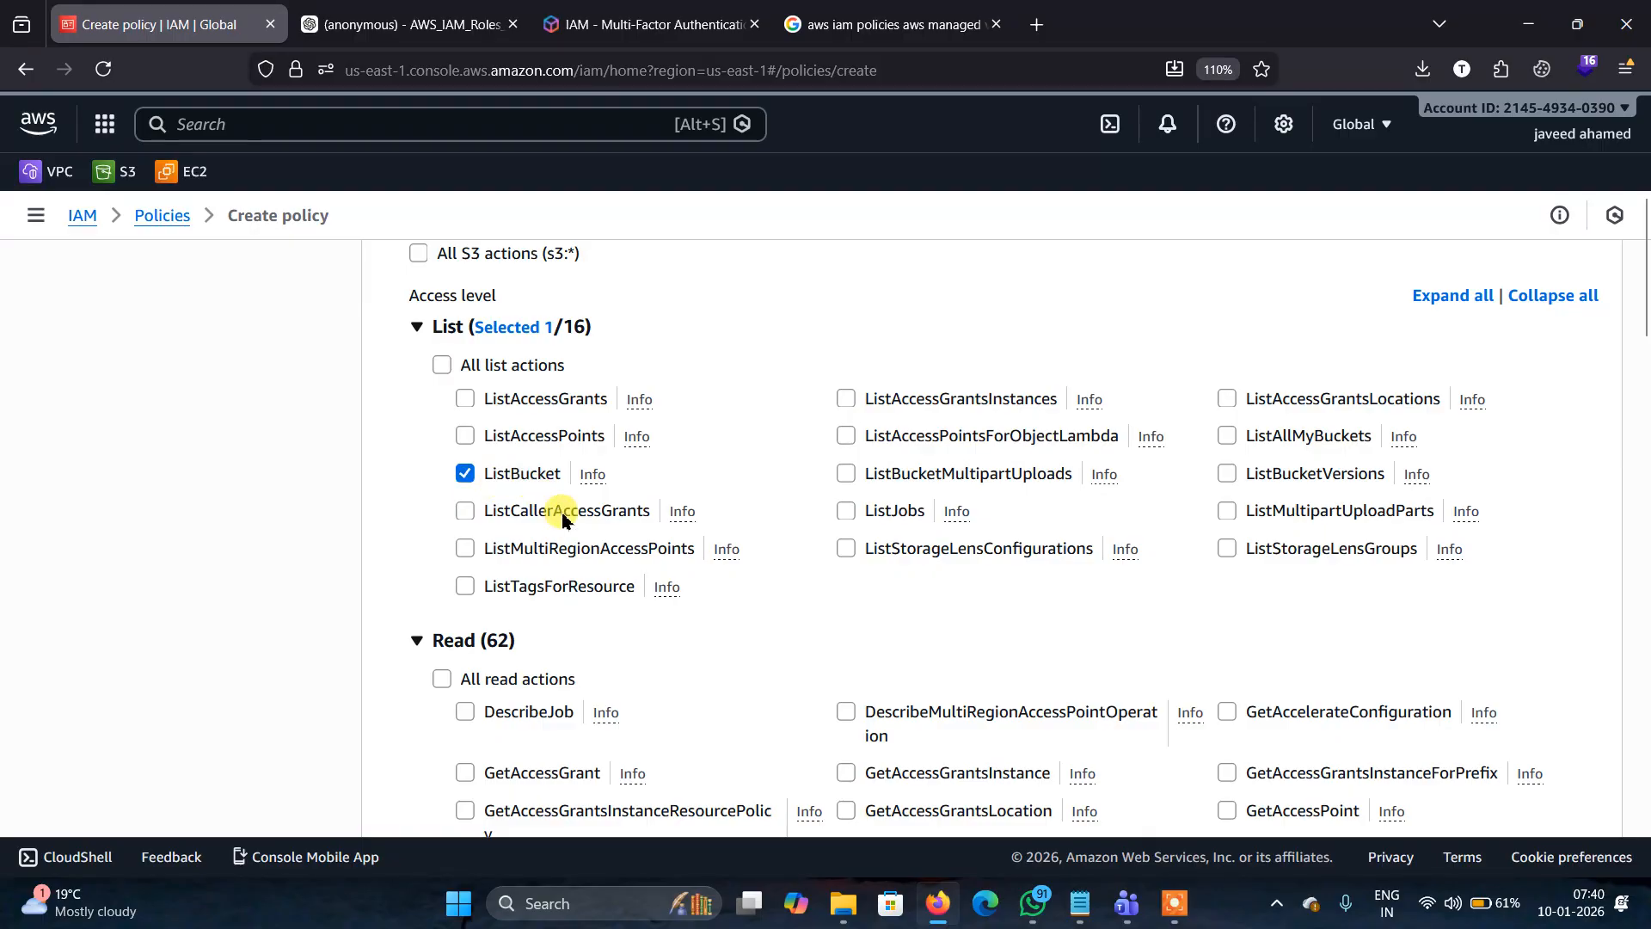
{"action": "scroll", "coordinate": [563, 519], "scroll_direction": "down", "scroll_amount": 20}
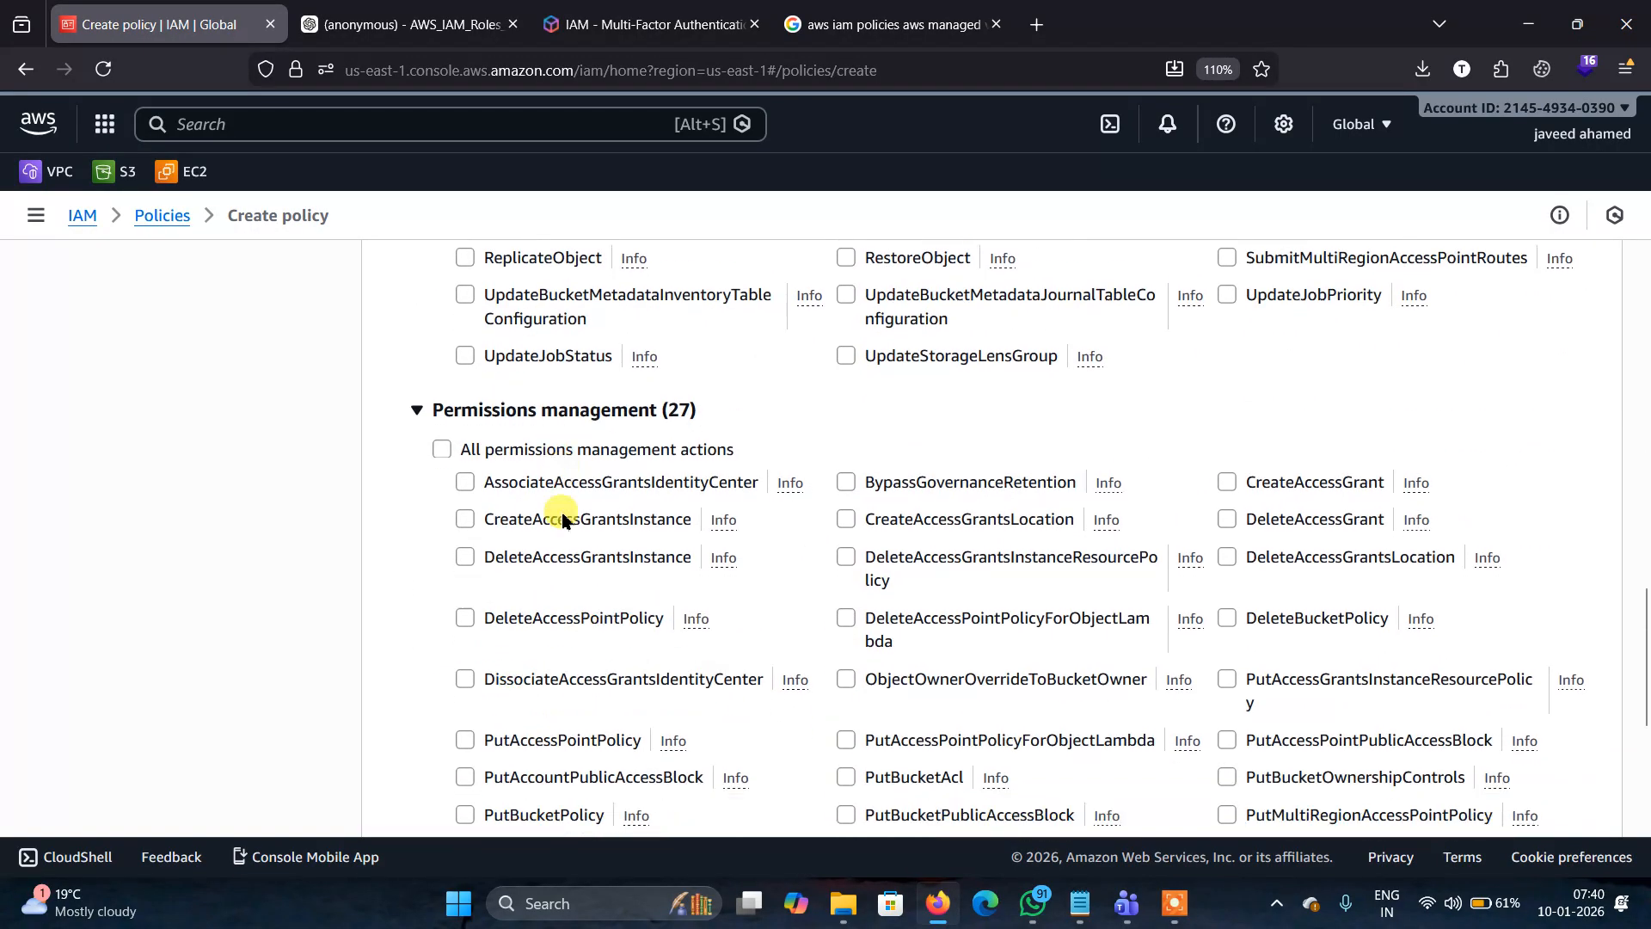
{"action": "scroll", "coordinate": [559, 516], "scroll_direction": "down", "scroll_amount": 10}
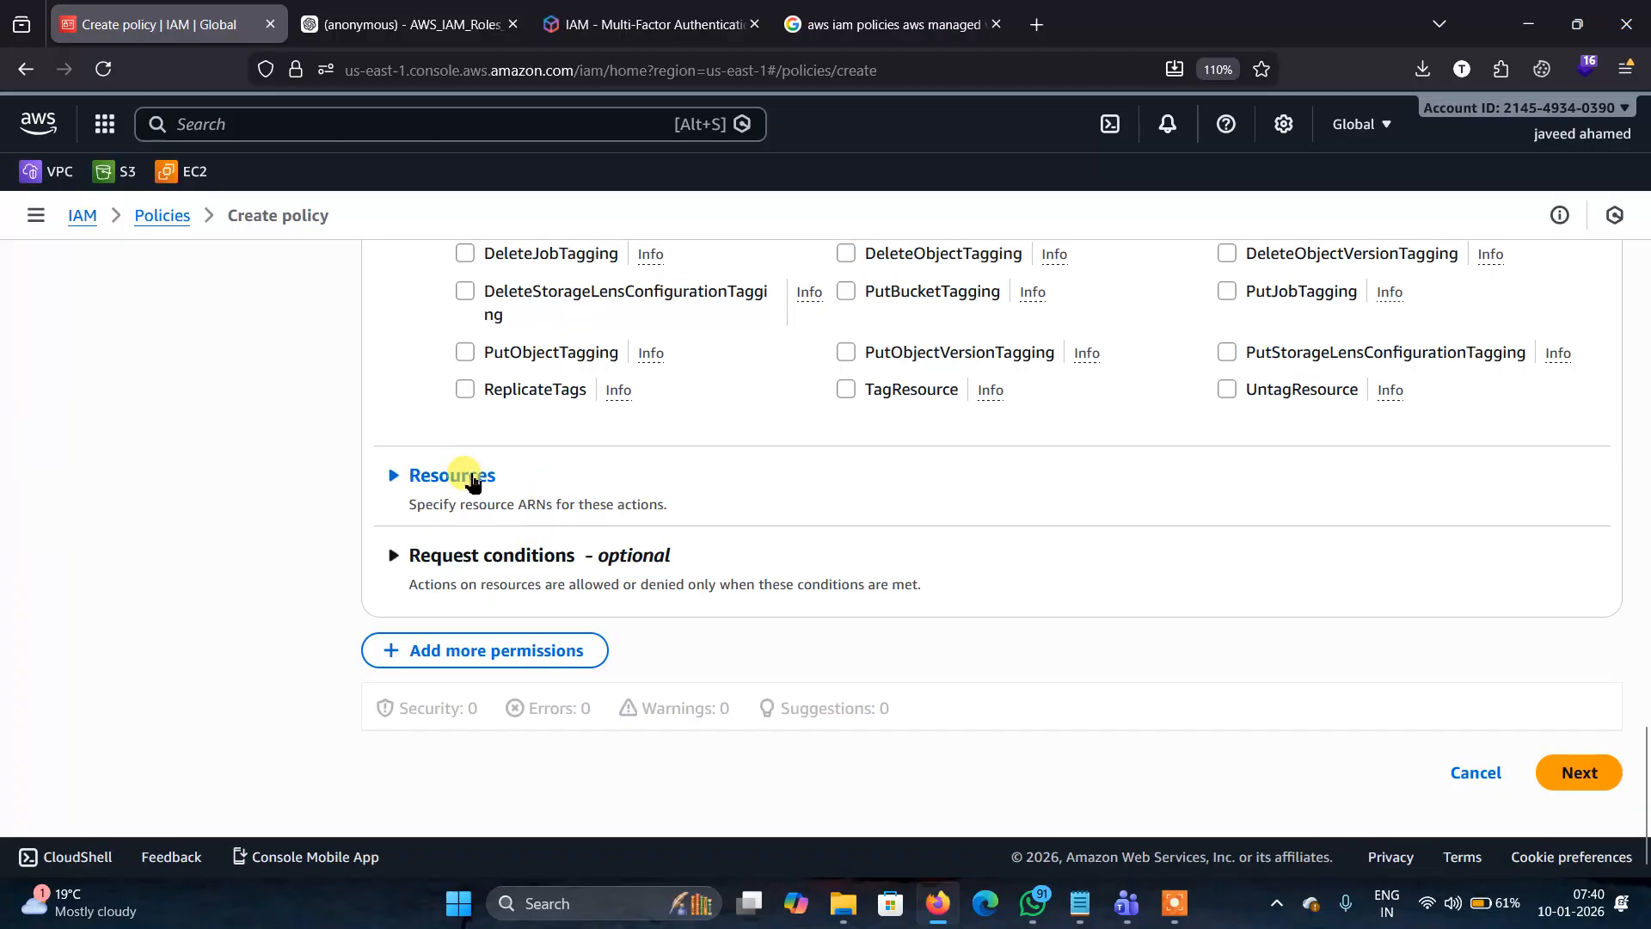
- Restrict S3 resources to Specific, then cancel the access point ARN form unfilled
{"action": "left_click", "coordinate": [472, 480]}
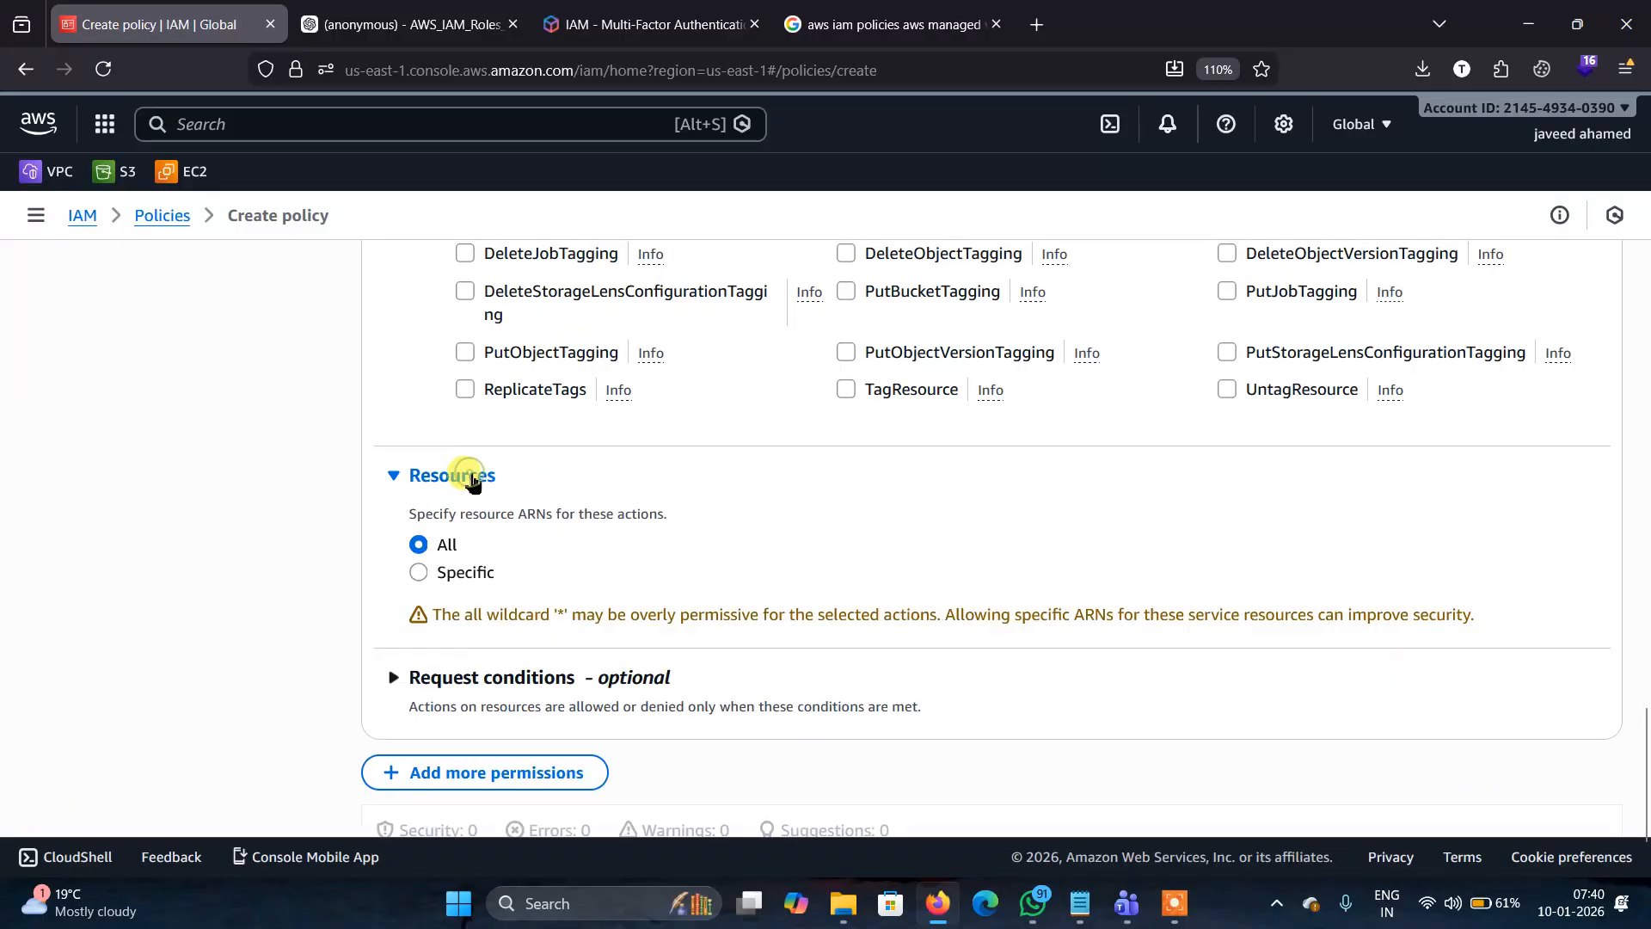
{"action": "left_click", "coordinate": [467, 574]}
{"action": "scroll", "coordinate": [649, 664], "scroll_direction": "down", "scroll_amount": 1}
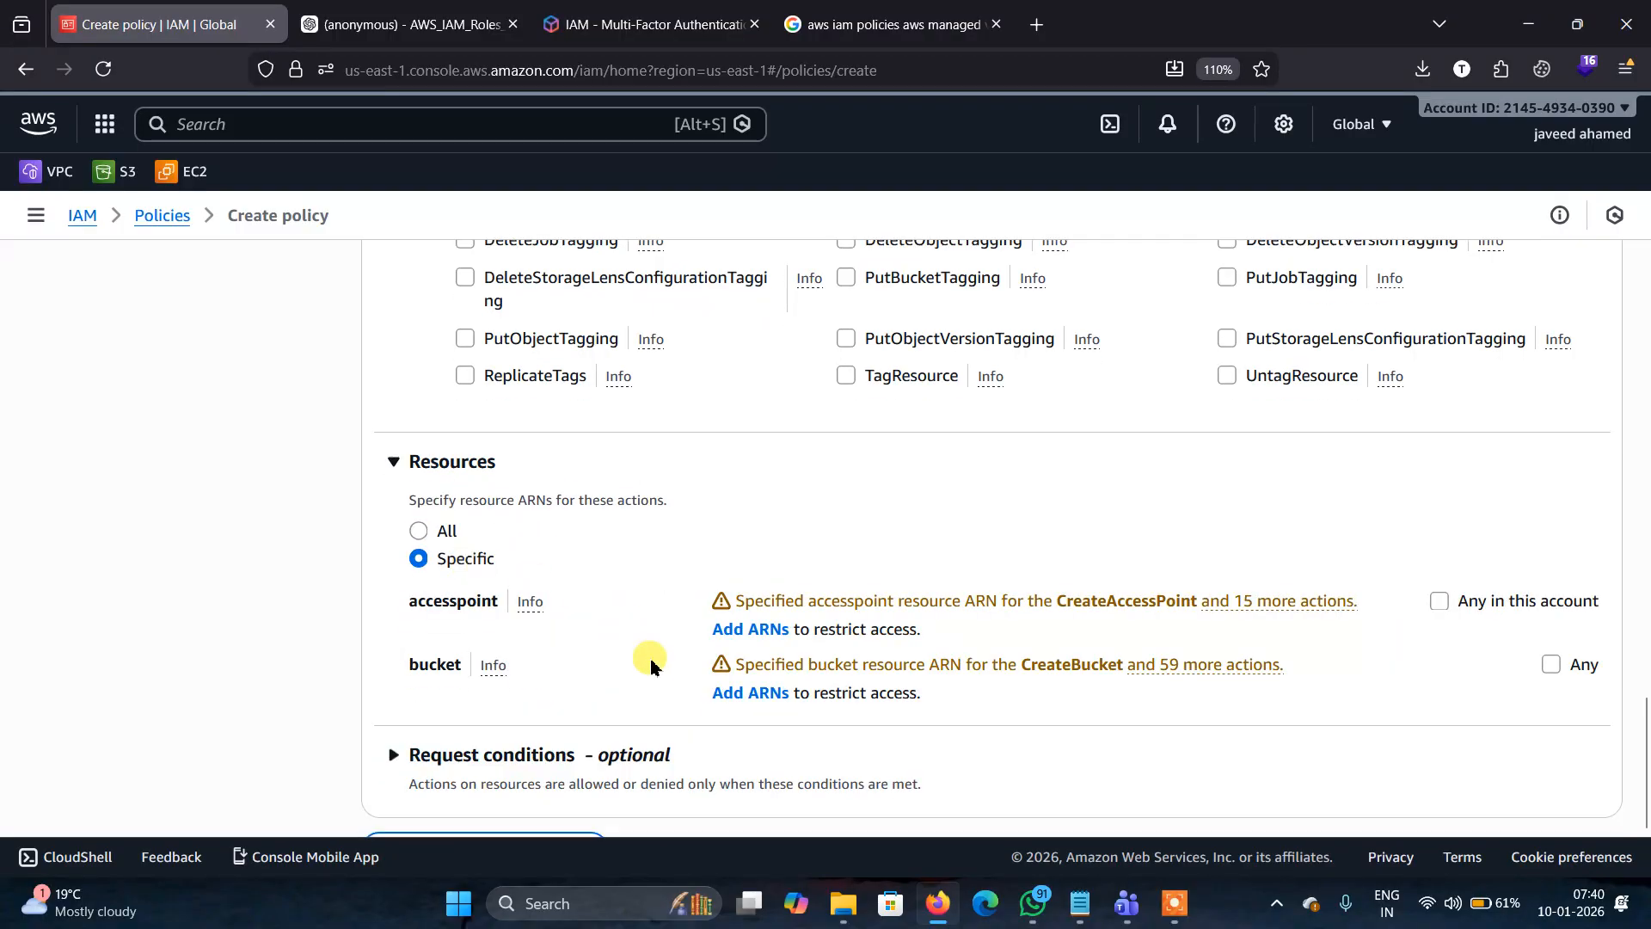
{"action": "left_click", "coordinate": [764, 542]}
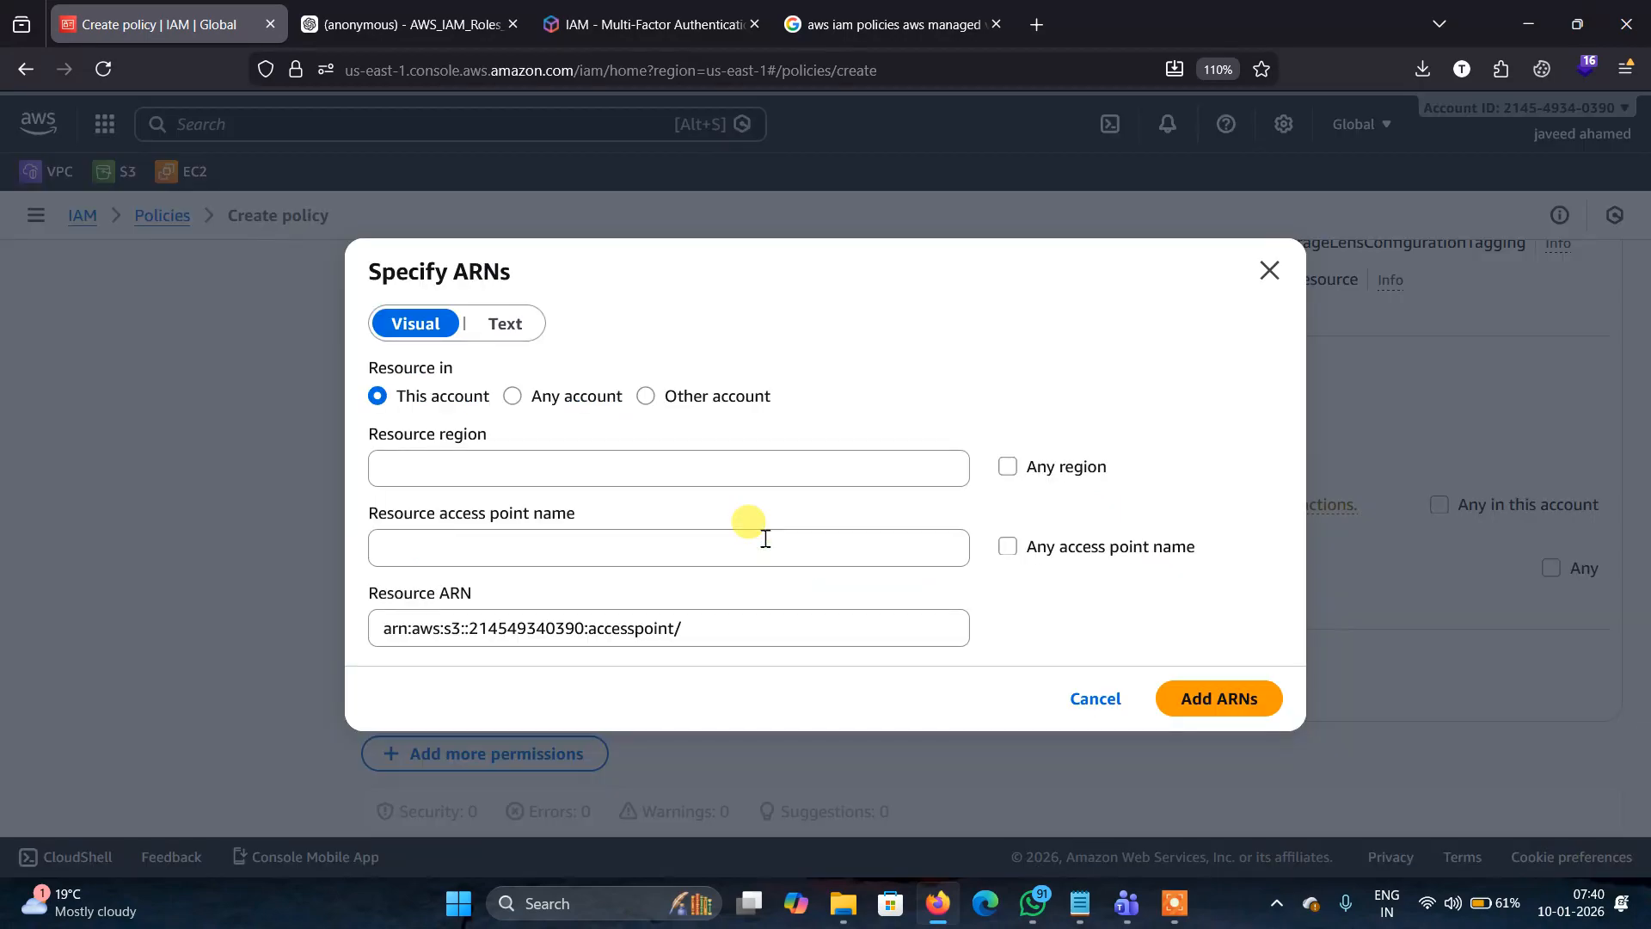
{"action": "left_click", "coordinate": [562, 472]}
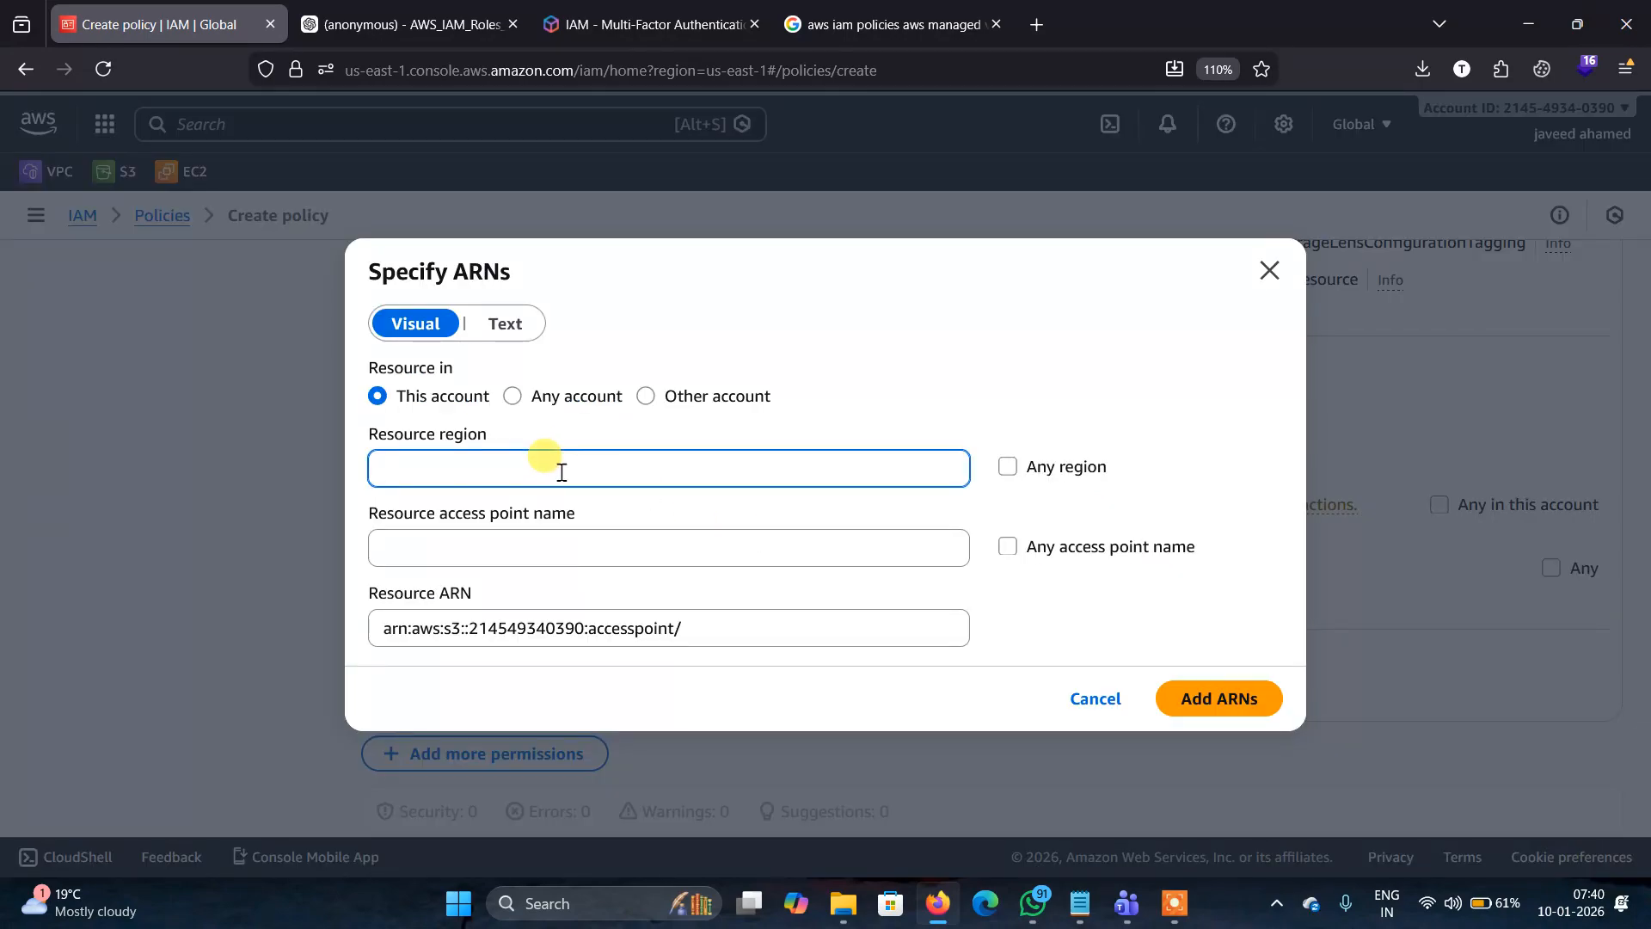
{"action": "left_click", "coordinate": [484, 553]}
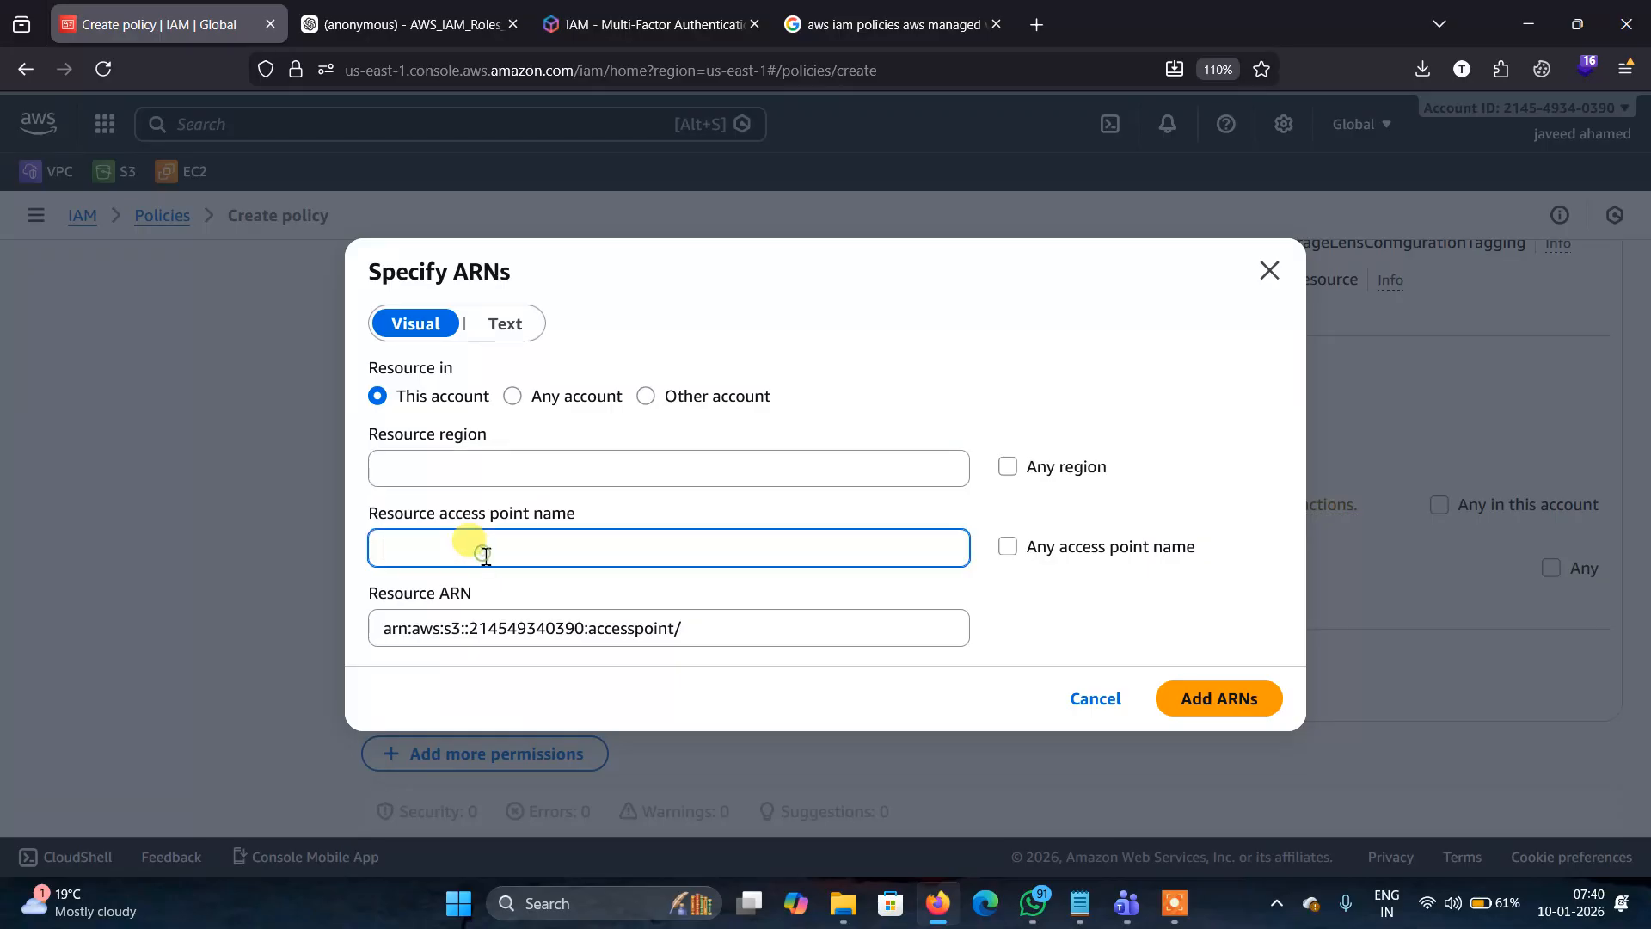
{"action": "left_click", "coordinate": [1088, 710]}
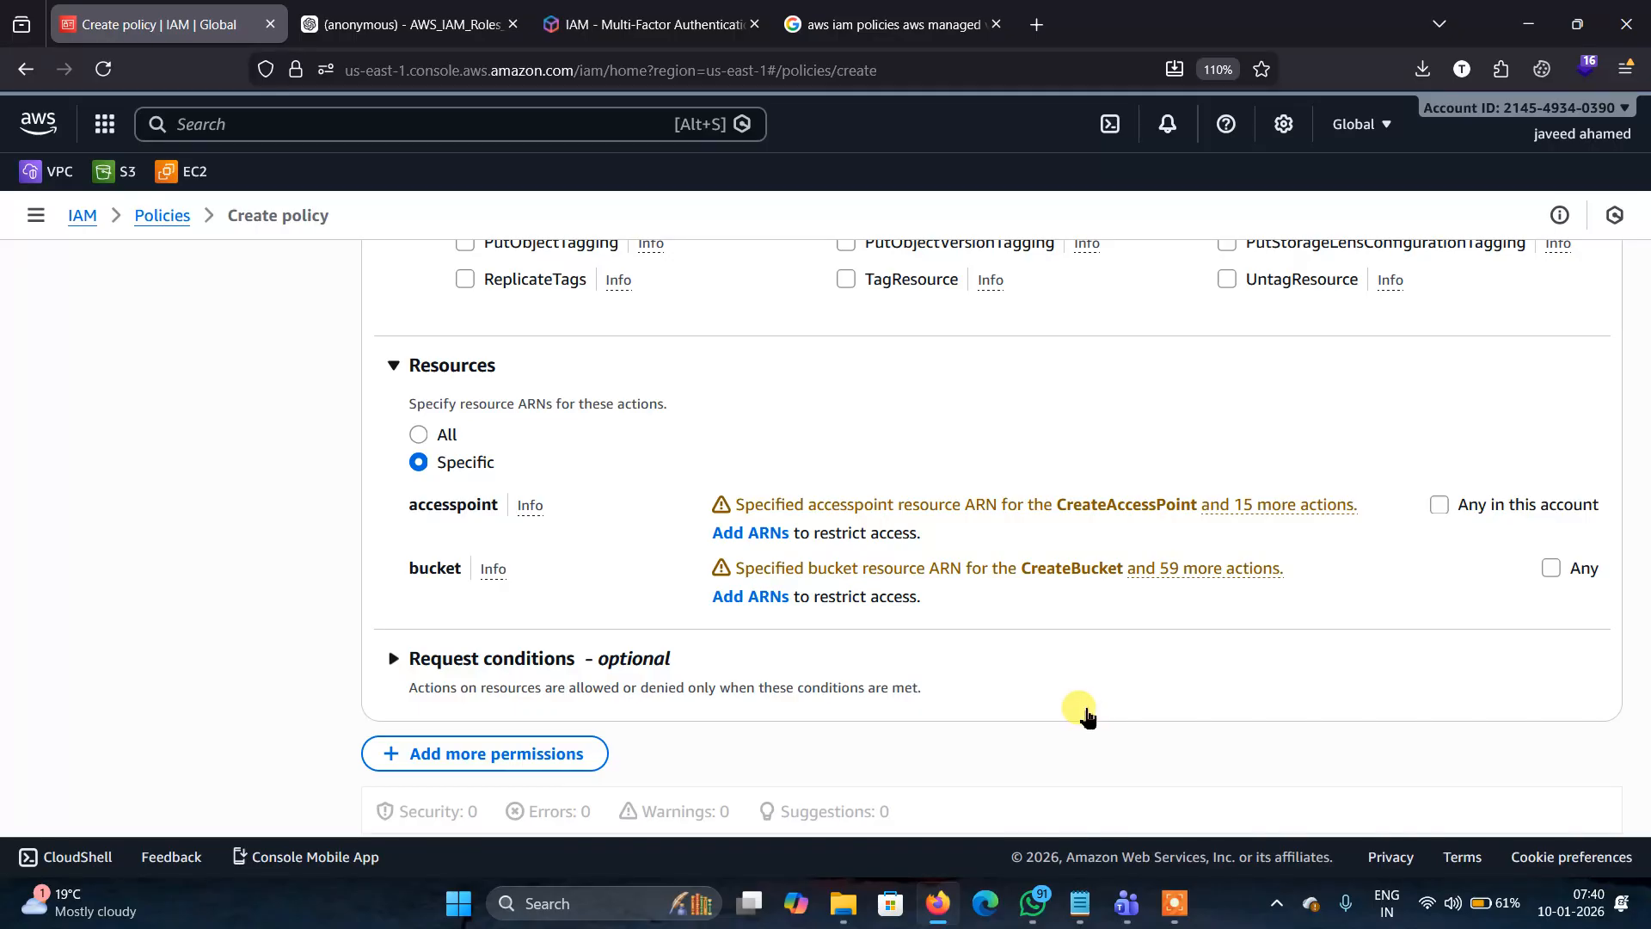
{"action": "scroll", "coordinate": [1088, 714], "scroll_direction": "up", "scroll_amount": 15}
{"action": "scroll", "coordinate": [1088, 714], "scroll_direction": "up", "scroll_amount": 15}
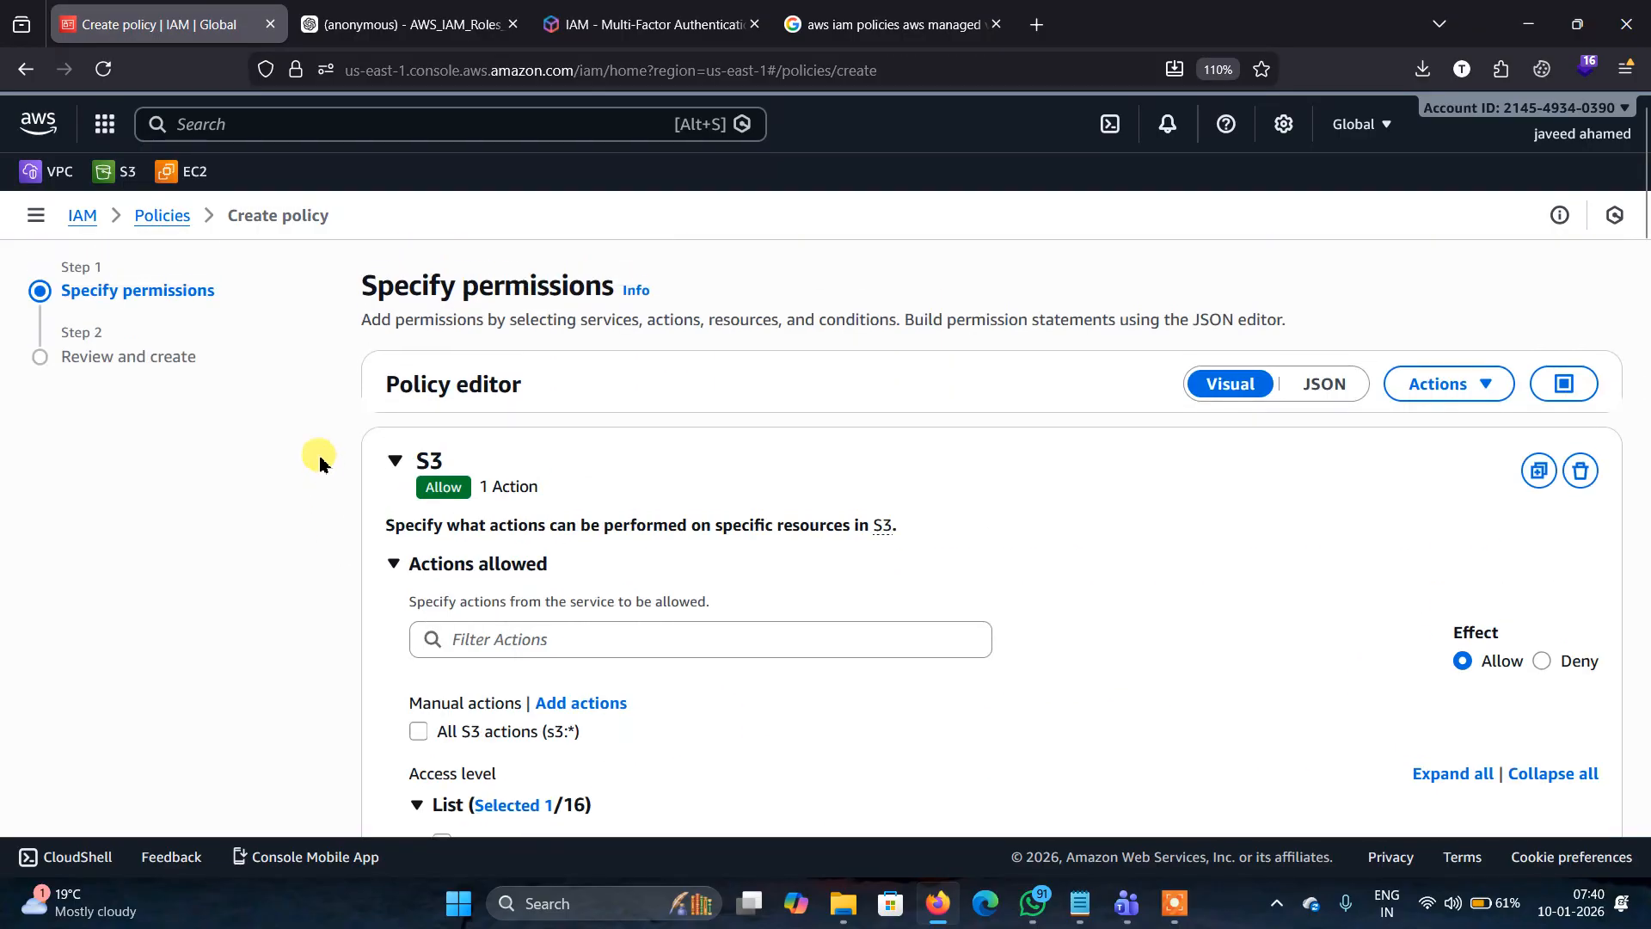
- Return to Policies and start a new policy with EC2 as its service
{"action": "left_click", "coordinate": [169, 217]}
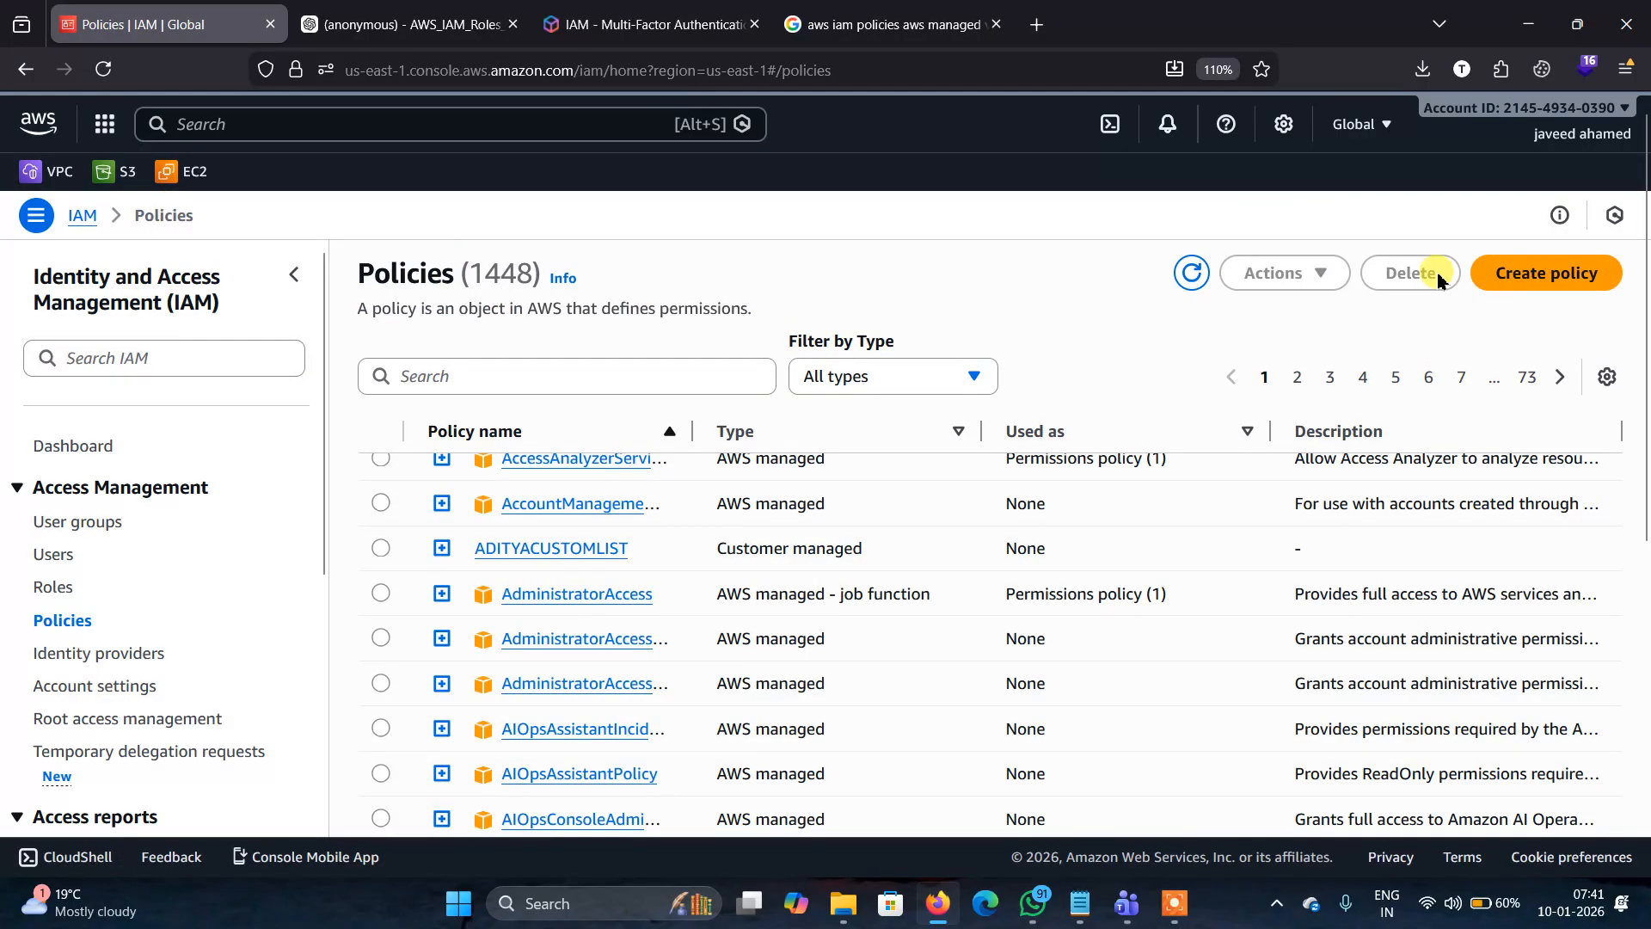
{"action": "left_click", "coordinate": [1539, 272]}
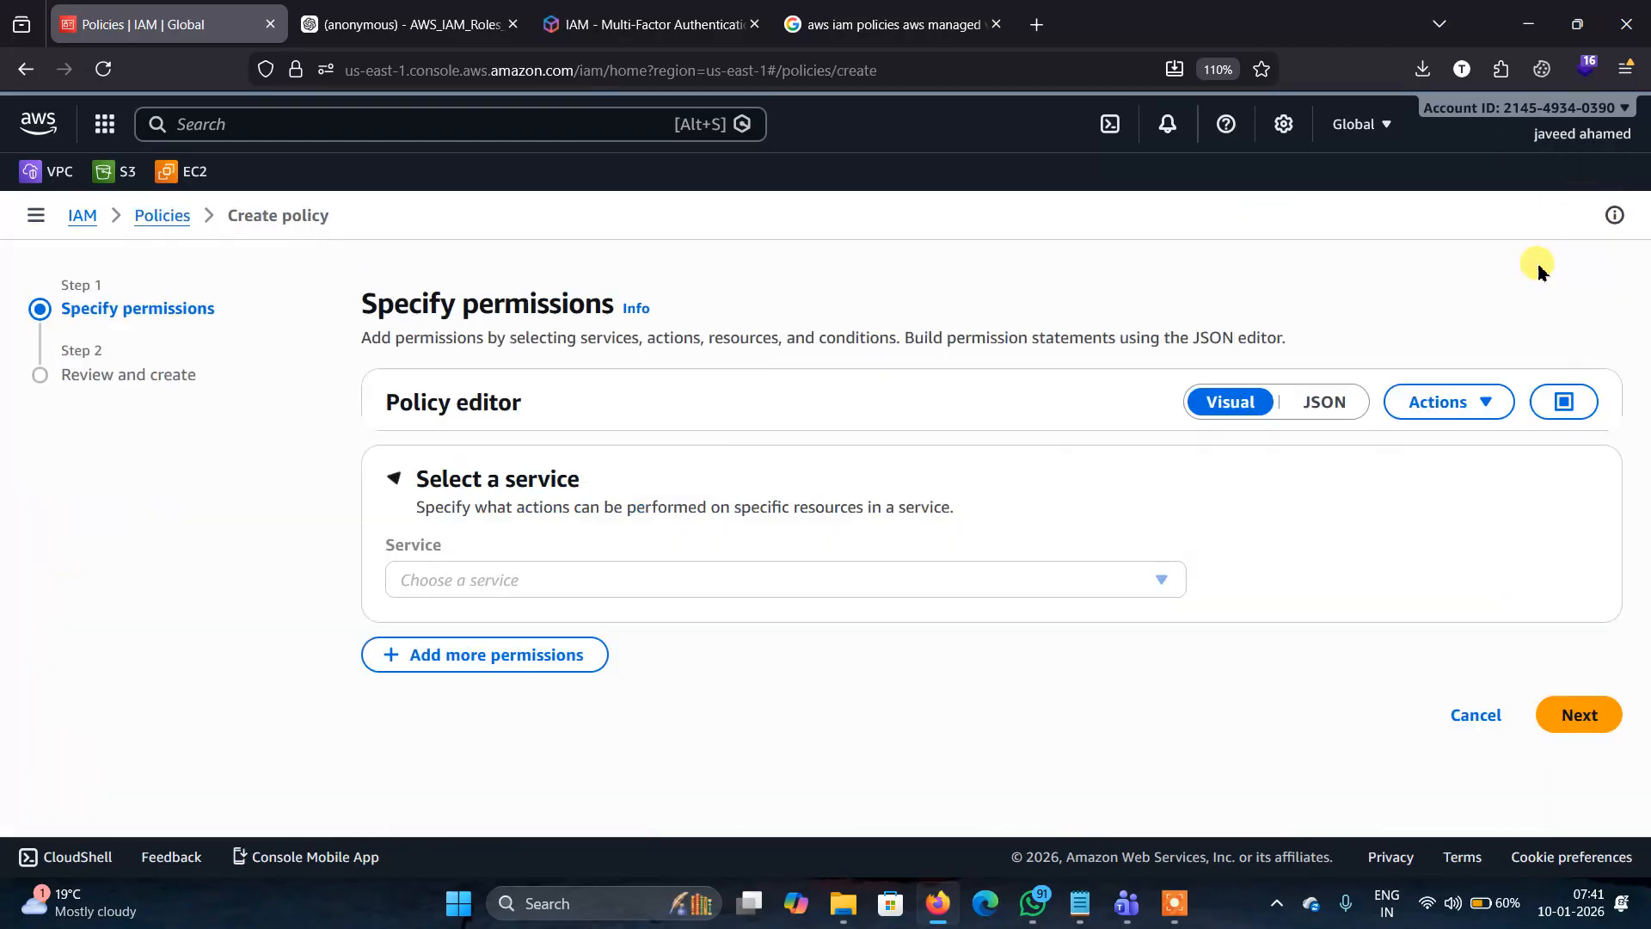
{"action": "left_click", "coordinate": [1161, 580]}
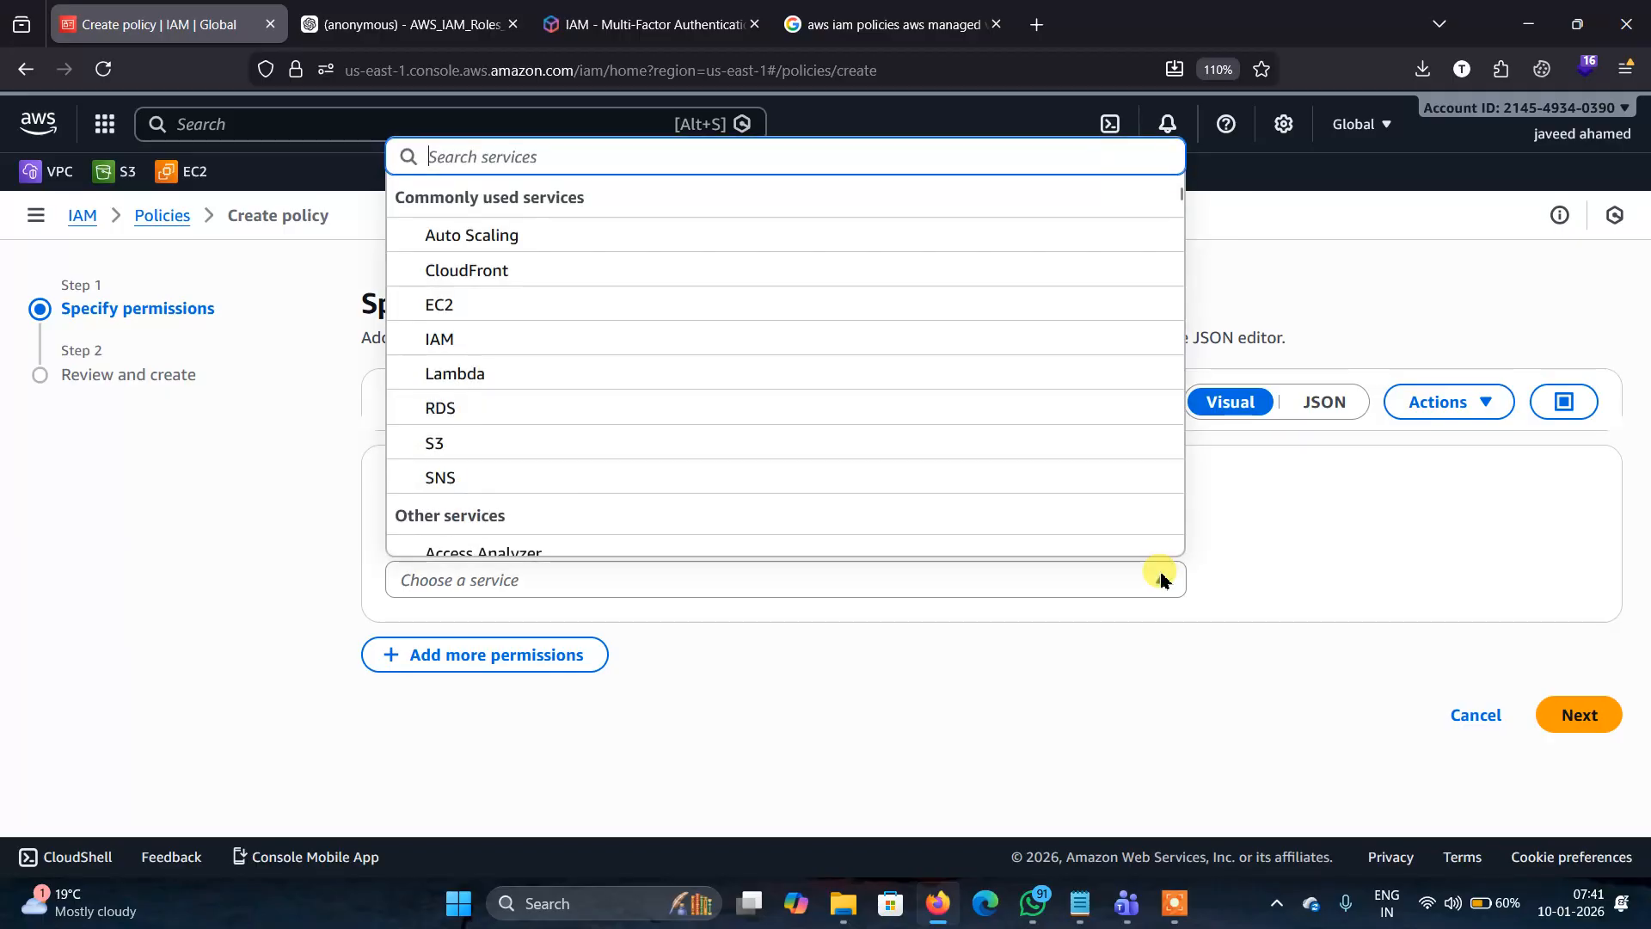
{"action": "left_click", "coordinate": [464, 306]}
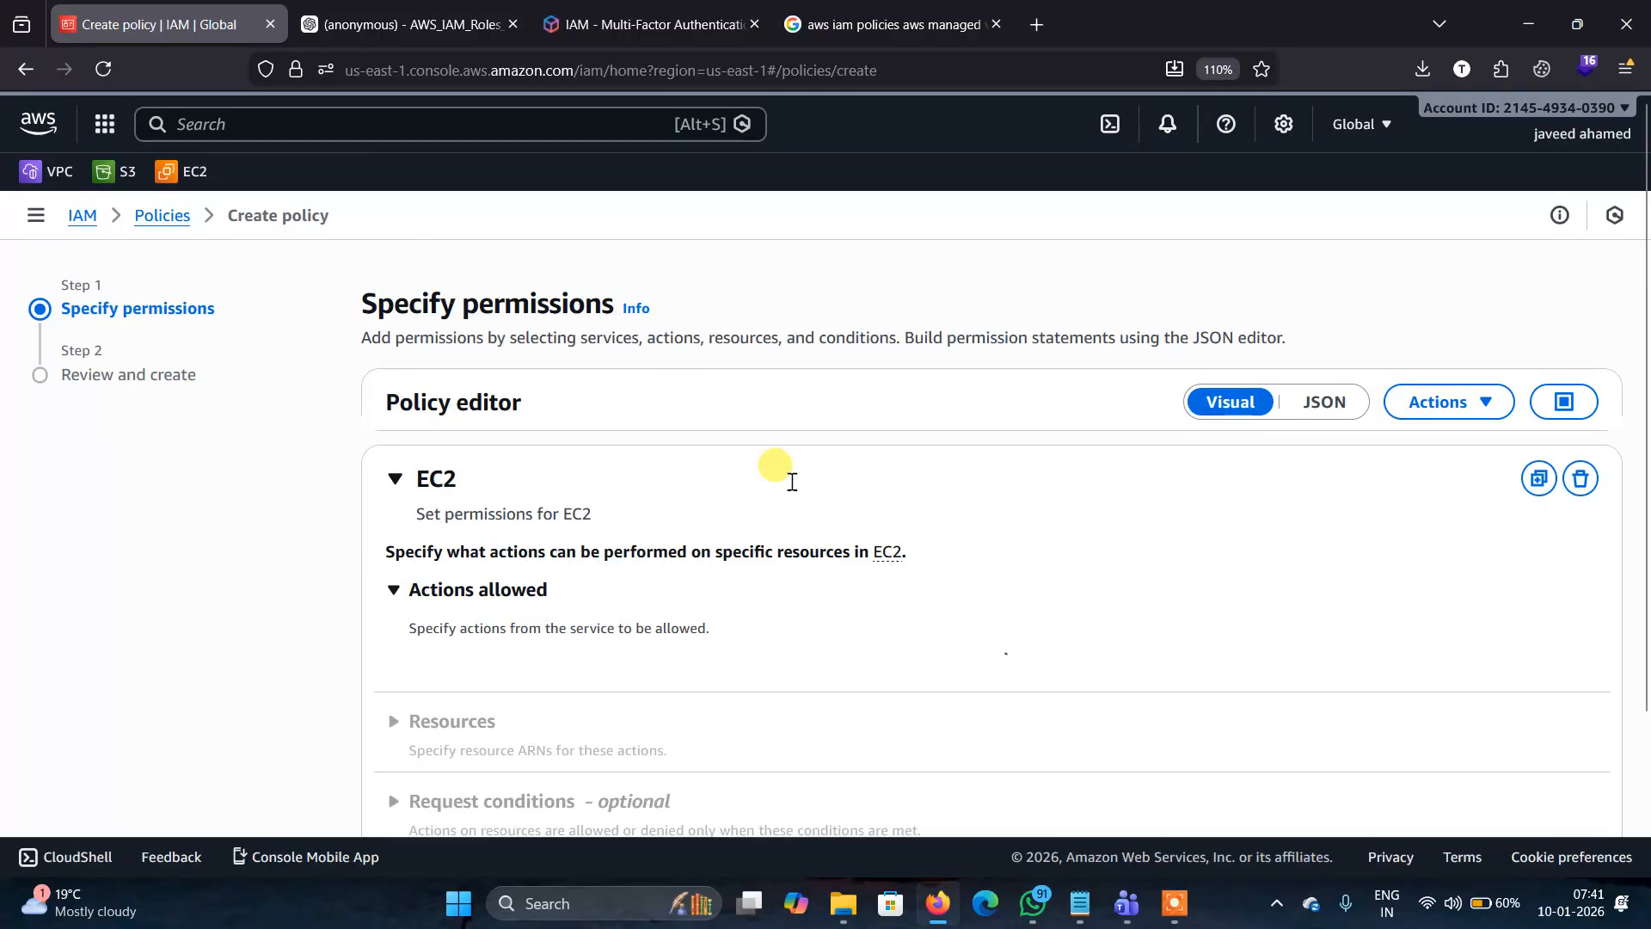
{"action": "scroll", "coordinate": [787, 478], "scroll_direction": "down", "scroll_amount": 2}
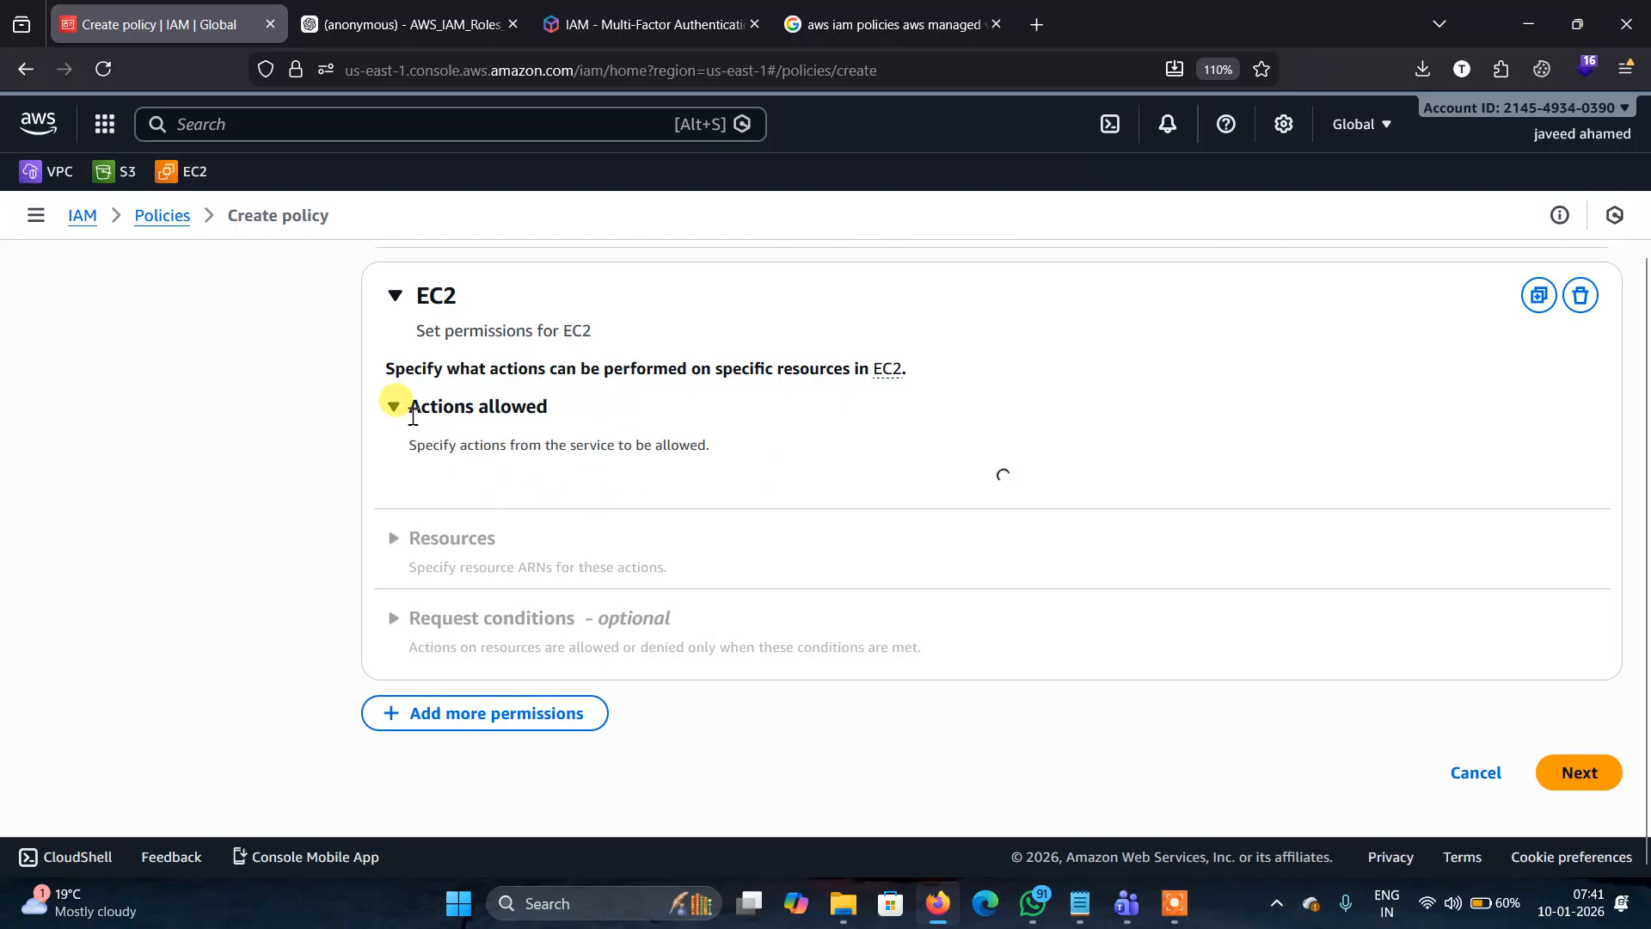
{"action": "scroll", "coordinate": [737, 615], "scroll_direction": "down", "scroll_amount": 2}
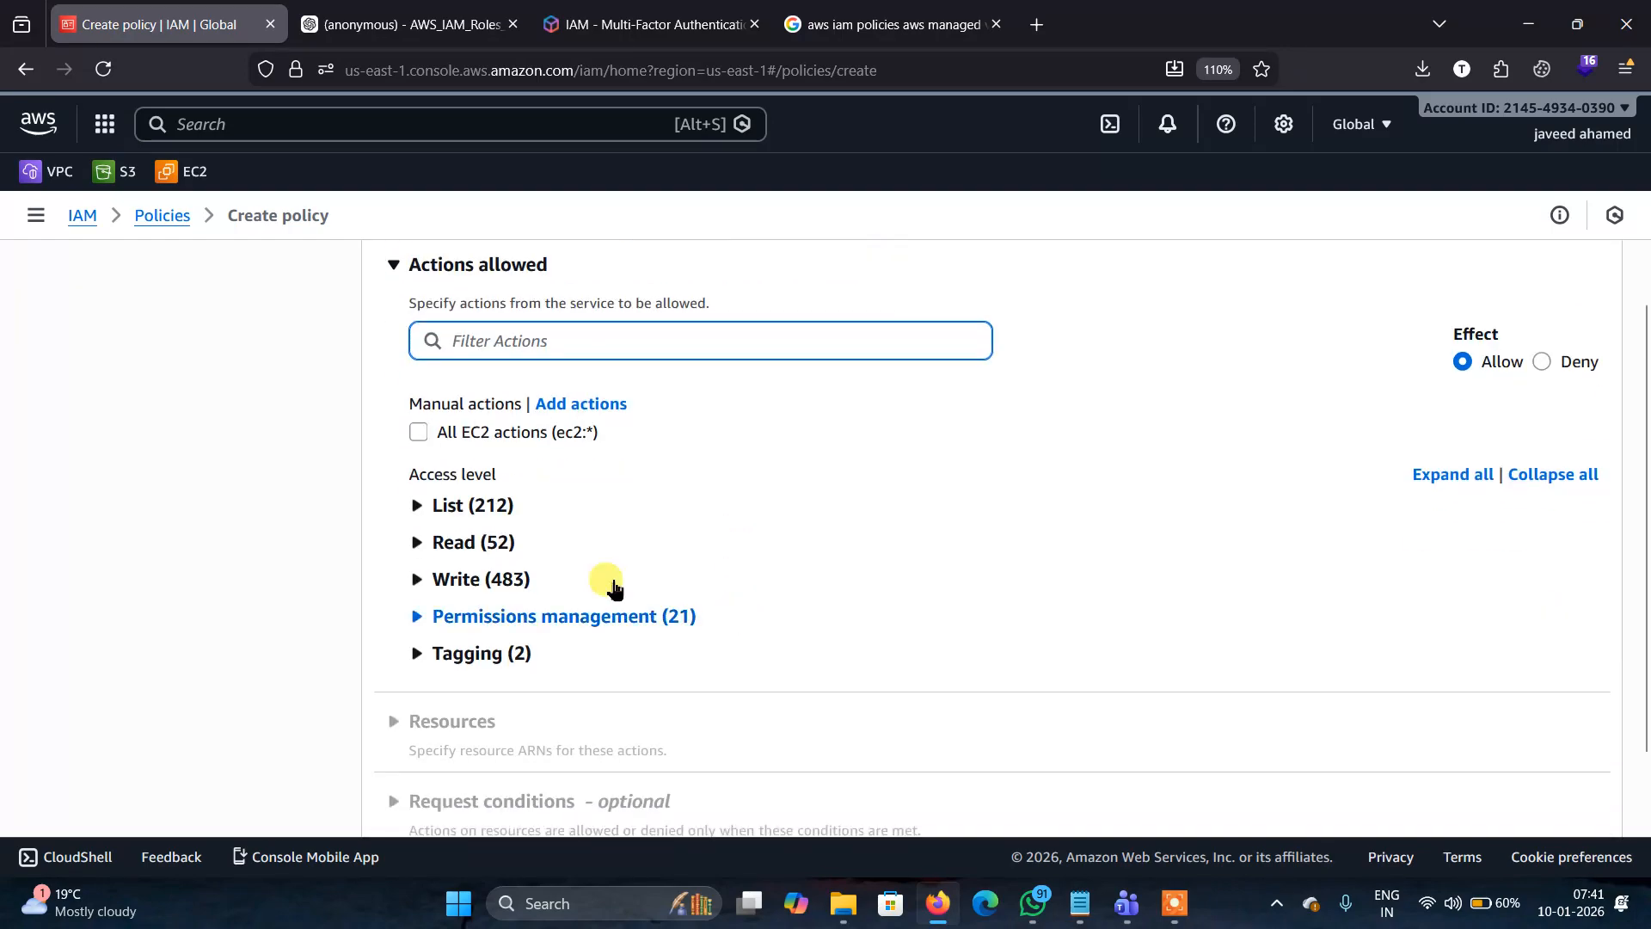
- Expand the EC2 List (212) actions and scroll through them
{"action": "left_click", "coordinate": [416, 505]}
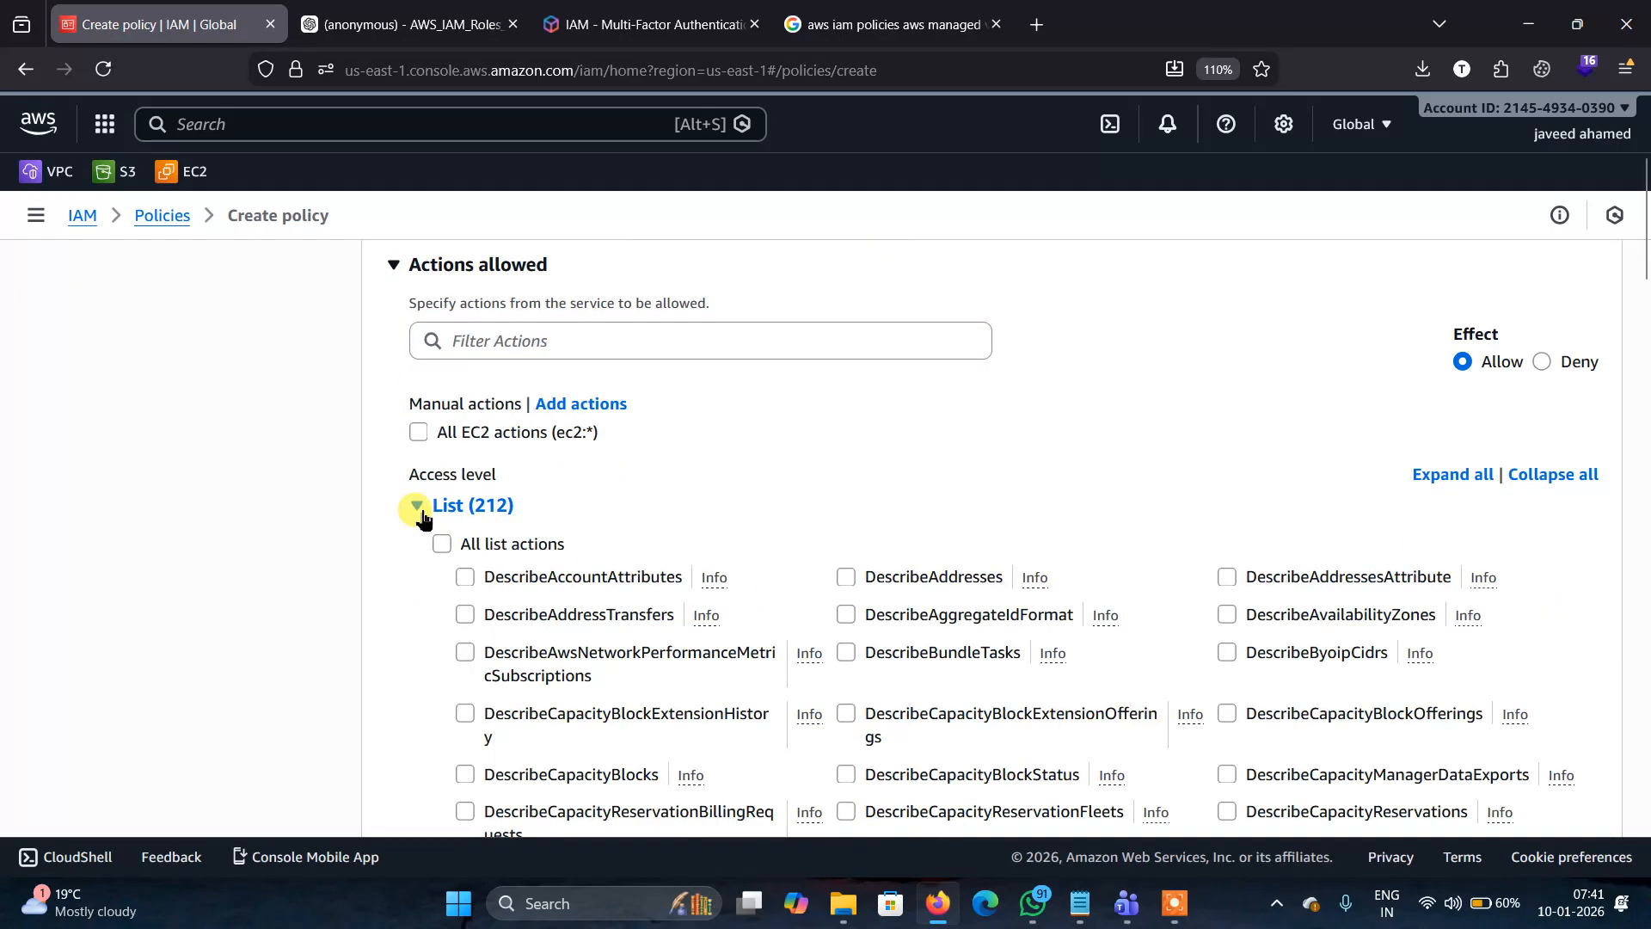
{"action": "scroll", "coordinate": [913, 680], "scroll_direction": "down", "scroll_amount": 15}
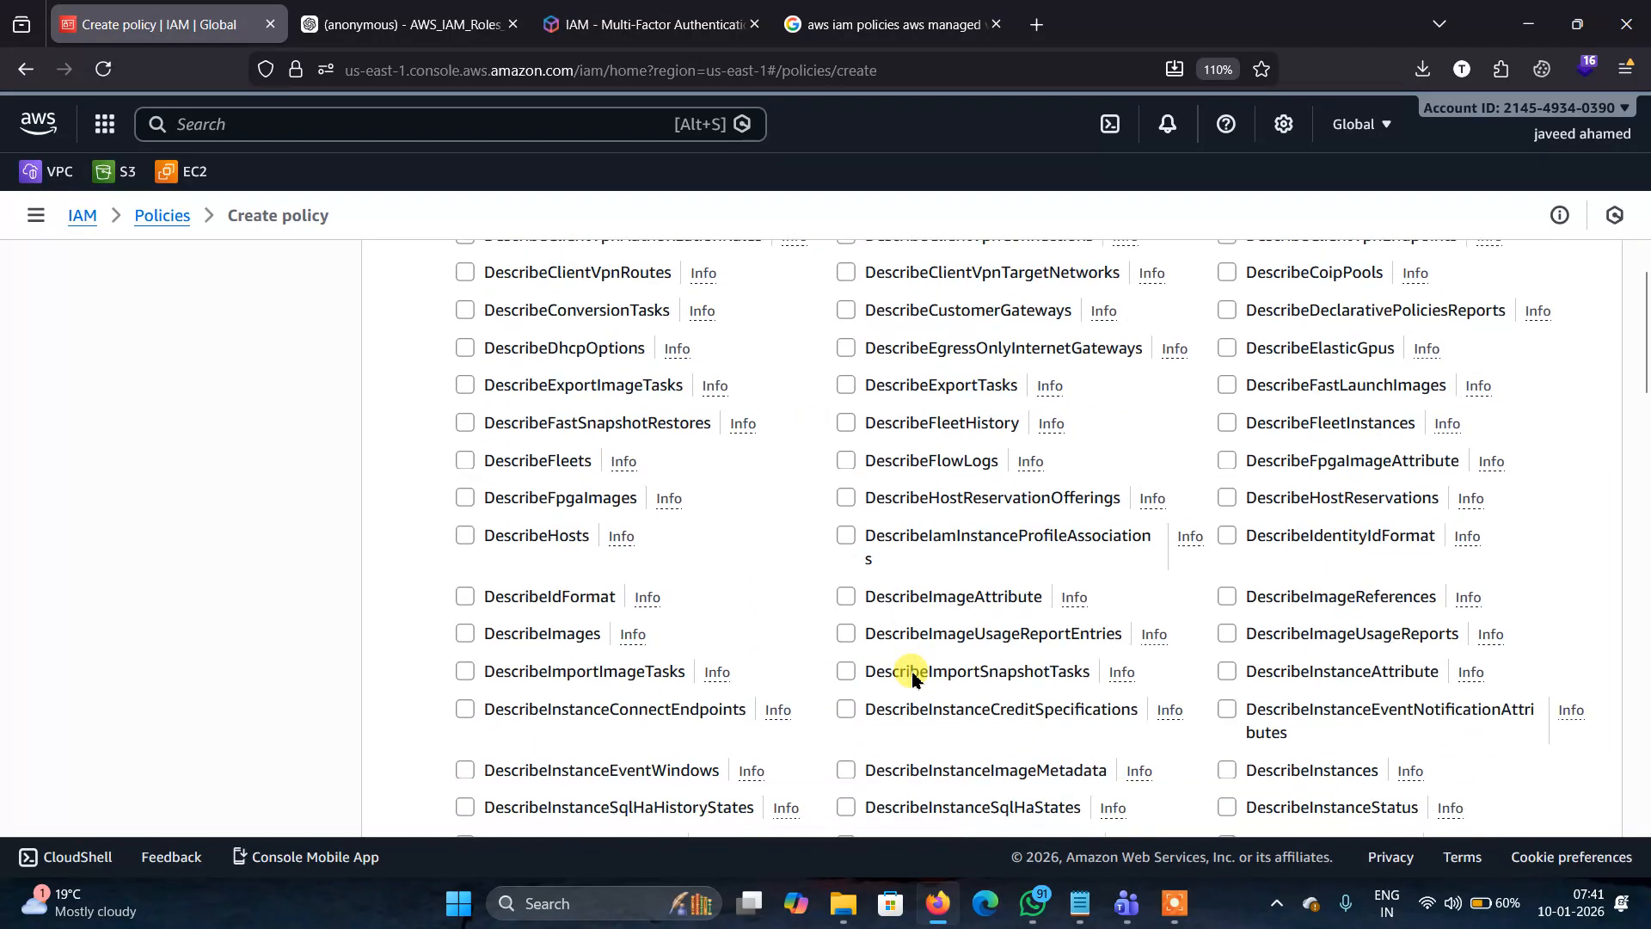
{"action": "scroll", "coordinate": [914, 679], "scroll_direction": "down", "scroll_amount": 15}
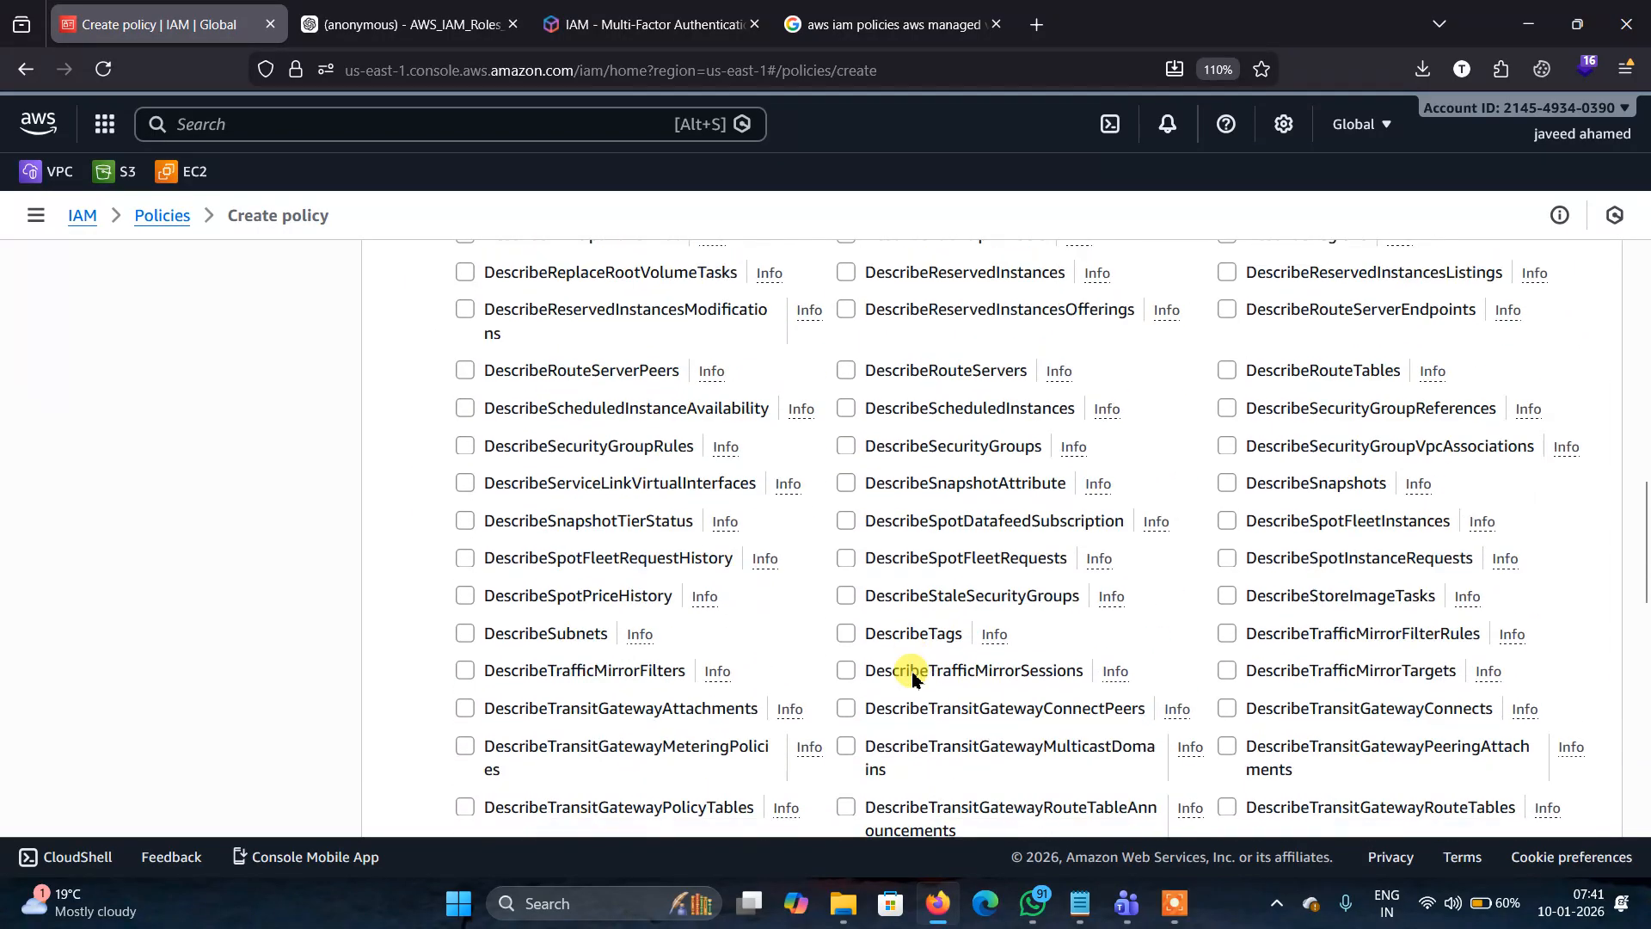
{"action": "scroll", "coordinate": [913, 679], "scroll_direction": "down", "scroll_amount": 10}
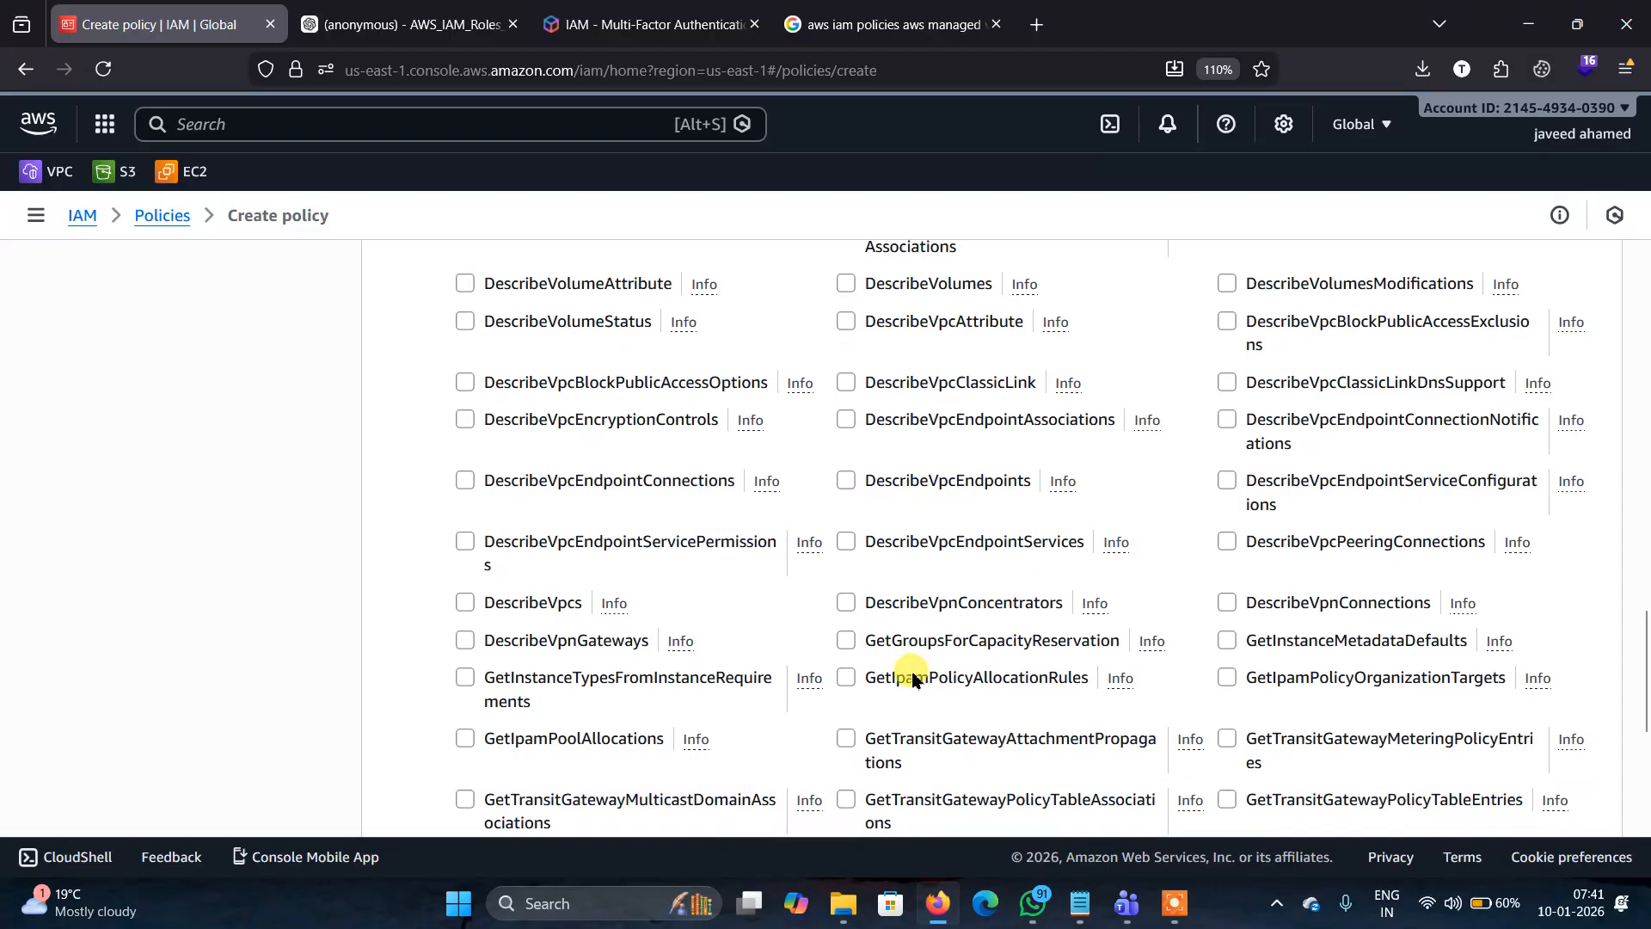
{"action": "scroll", "coordinate": [913, 679], "scroll_direction": "down", "scroll_amount": 6}
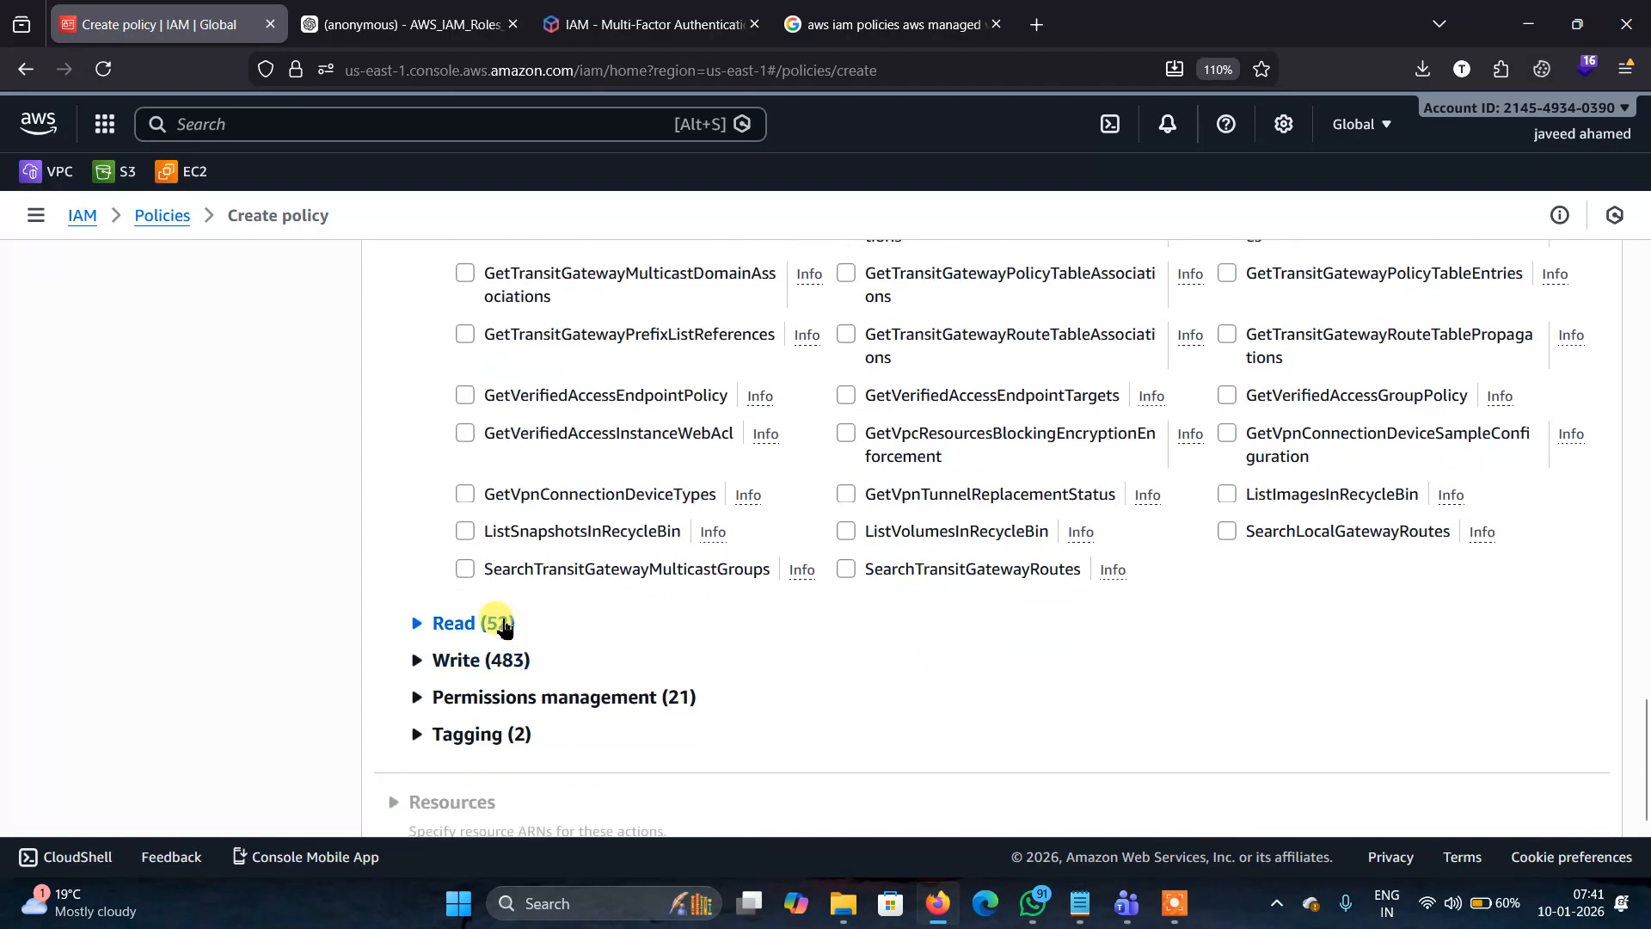
- Expand the EC2 Read (52) actions, browse them, and scroll back up
{"action": "left_click", "coordinate": [453, 625]}
{"action": "scroll", "coordinate": [859, 676], "scroll_direction": "down", "scroll_amount": 3}
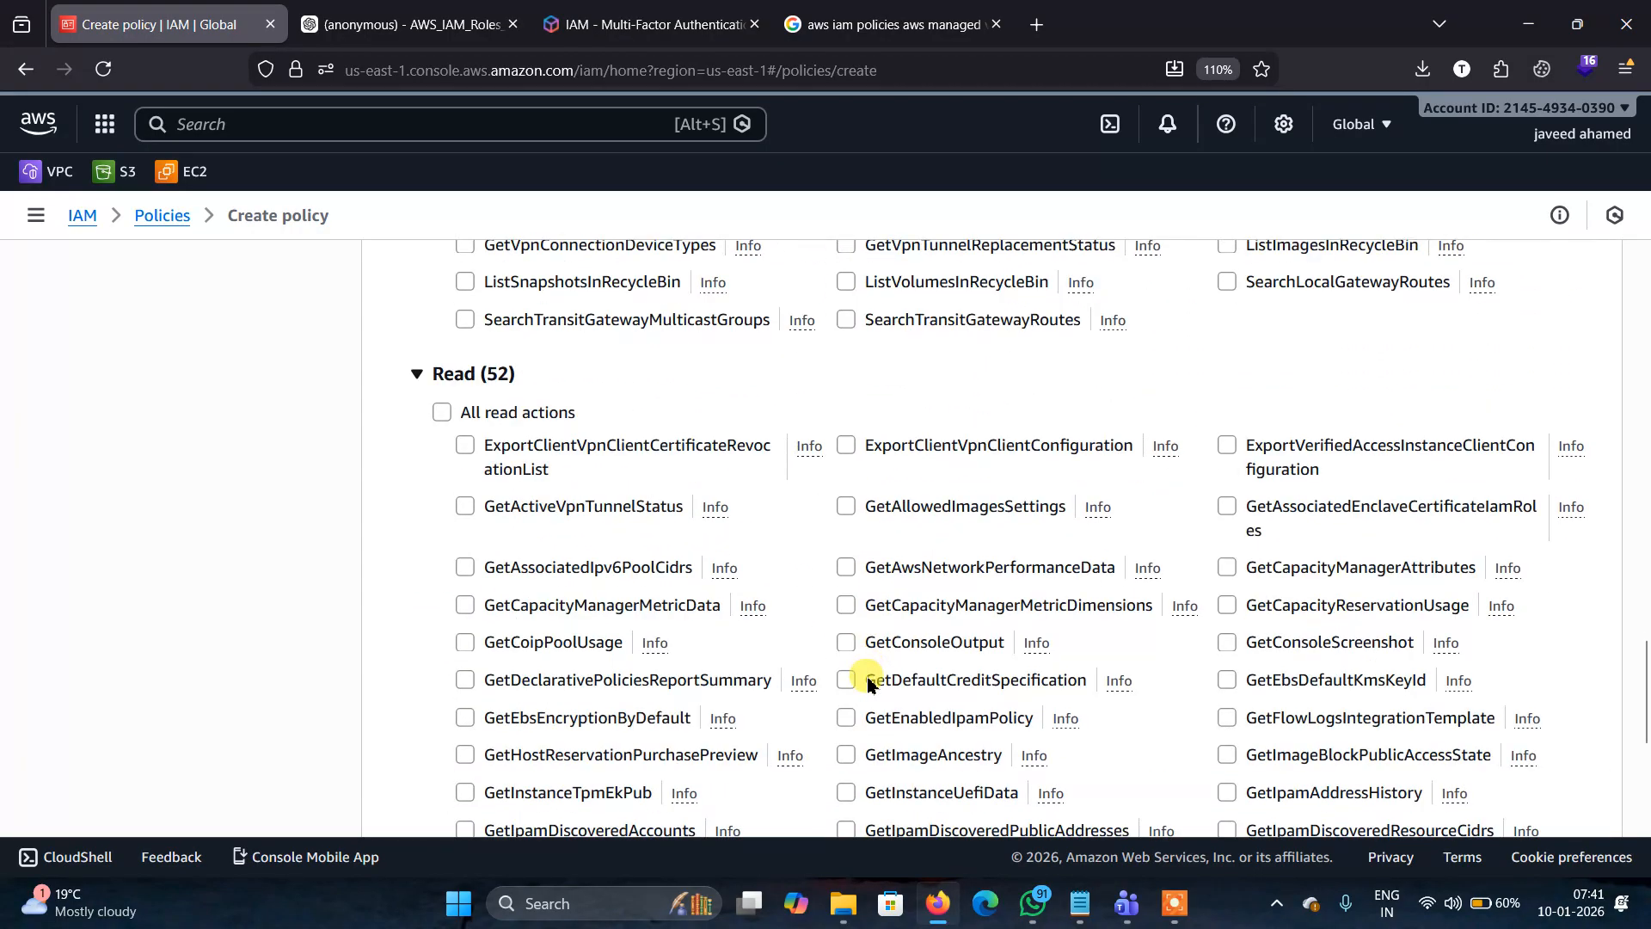
{"action": "scroll", "coordinate": [1468, 637], "scroll_direction": "down", "scroll_amount": 2}
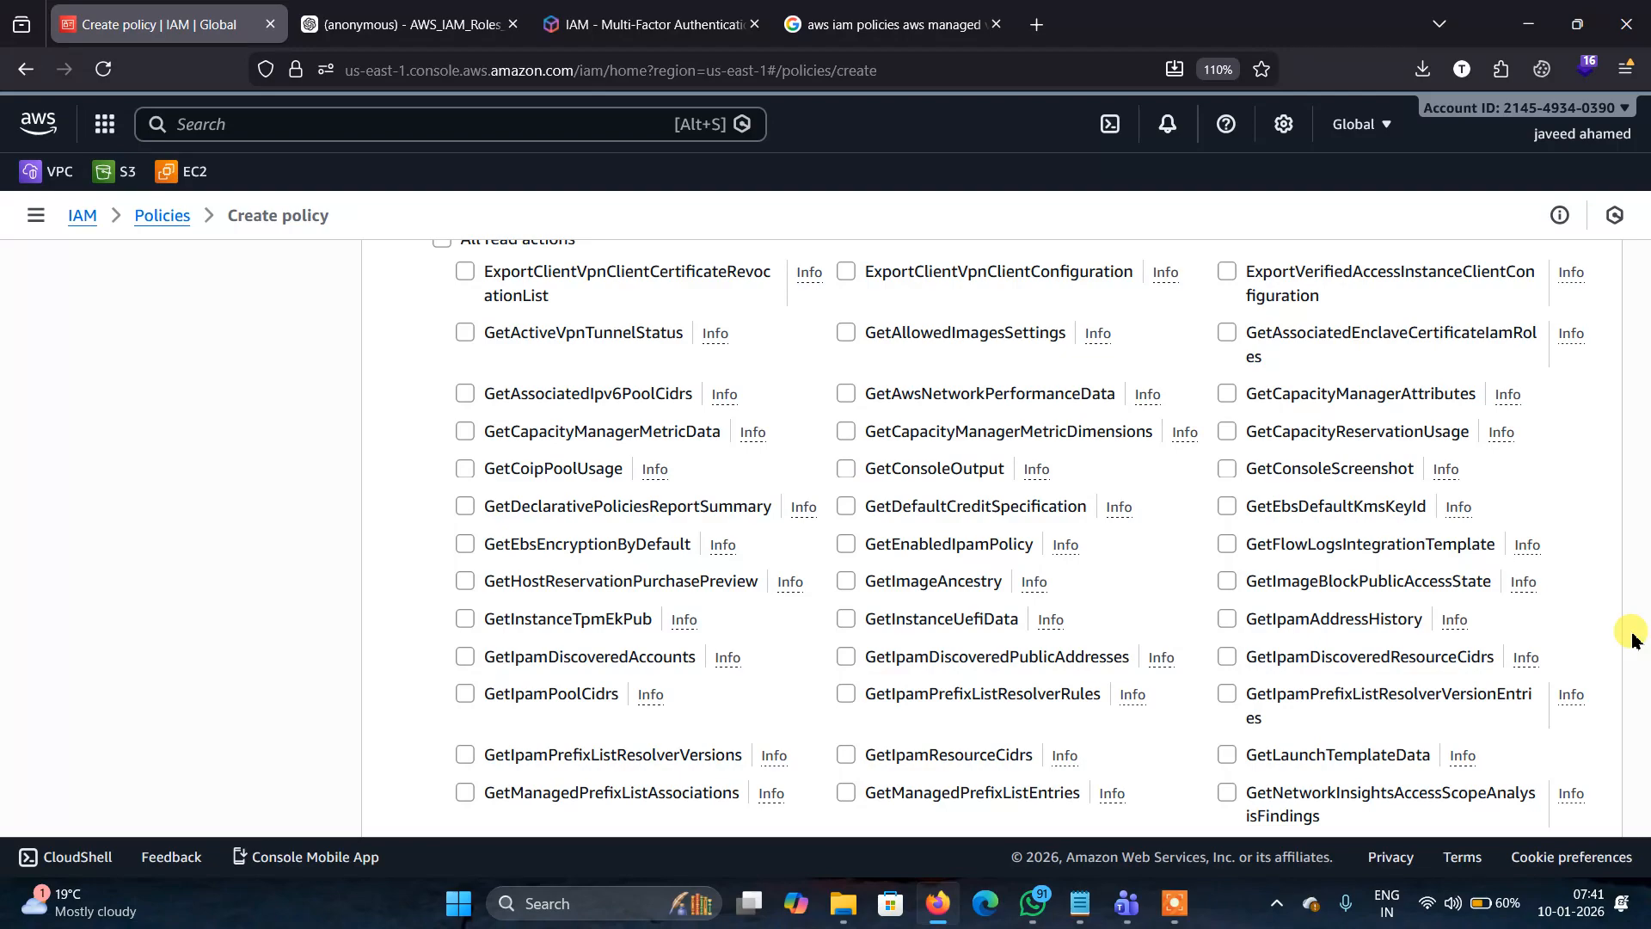
{"action": "scroll", "coordinate": [1633, 638], "scroll_direction": "down", "scroll_amount": 2}
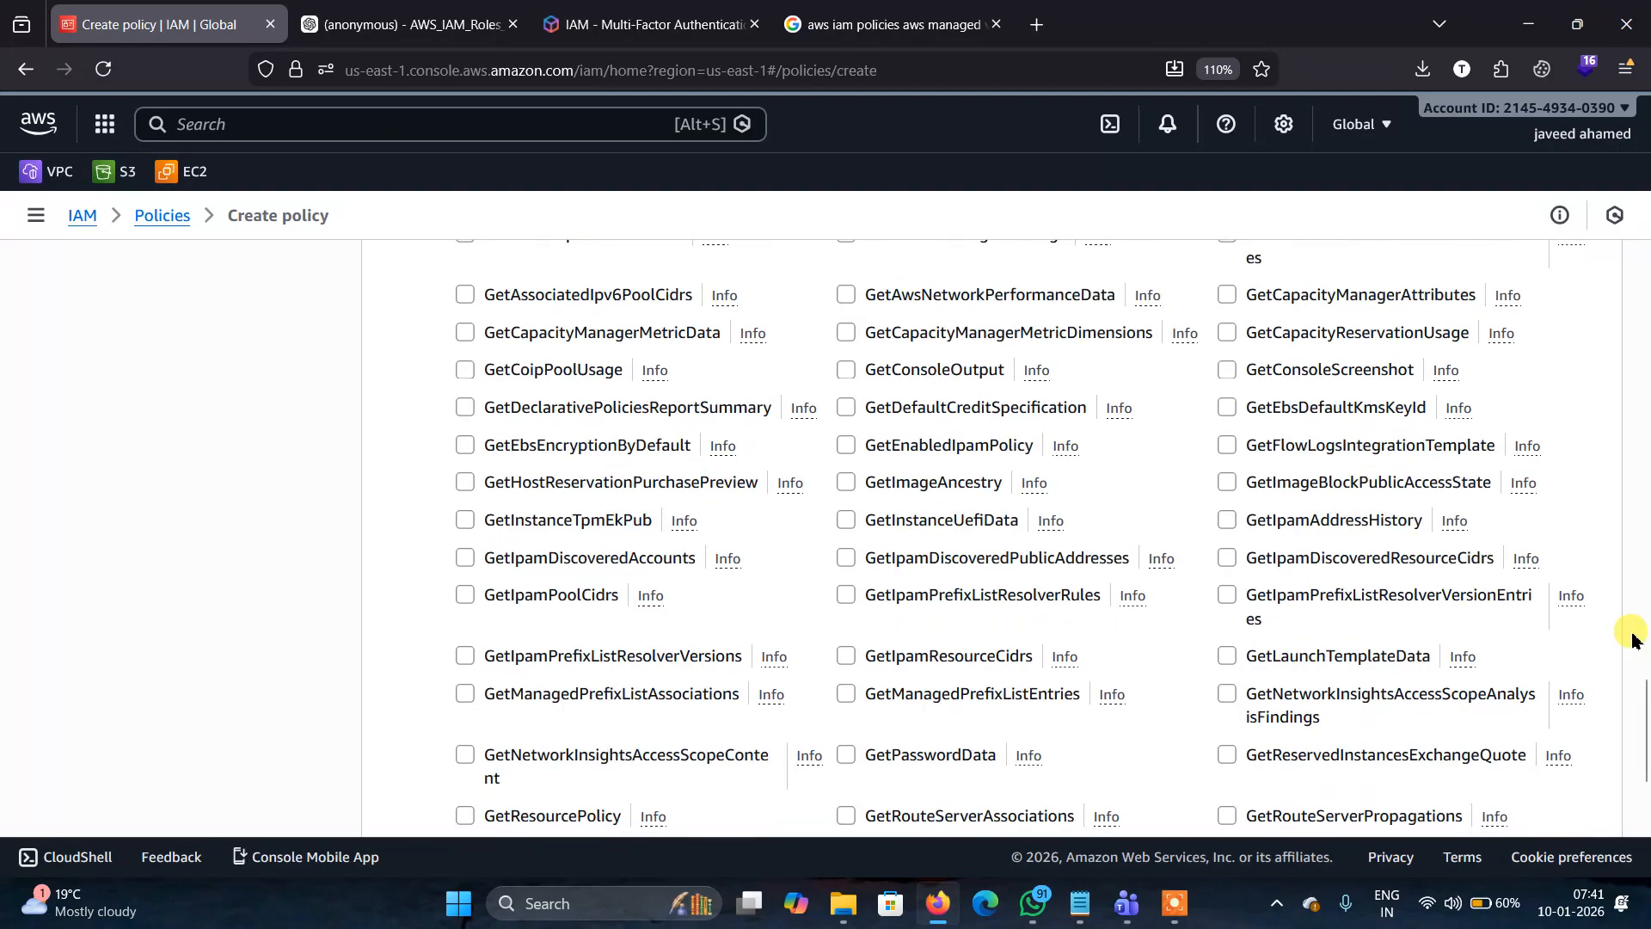
{"action": "scroll", "coordinate": [1633, 637], "scroll_direction": "down", "scroll_amount": 5}
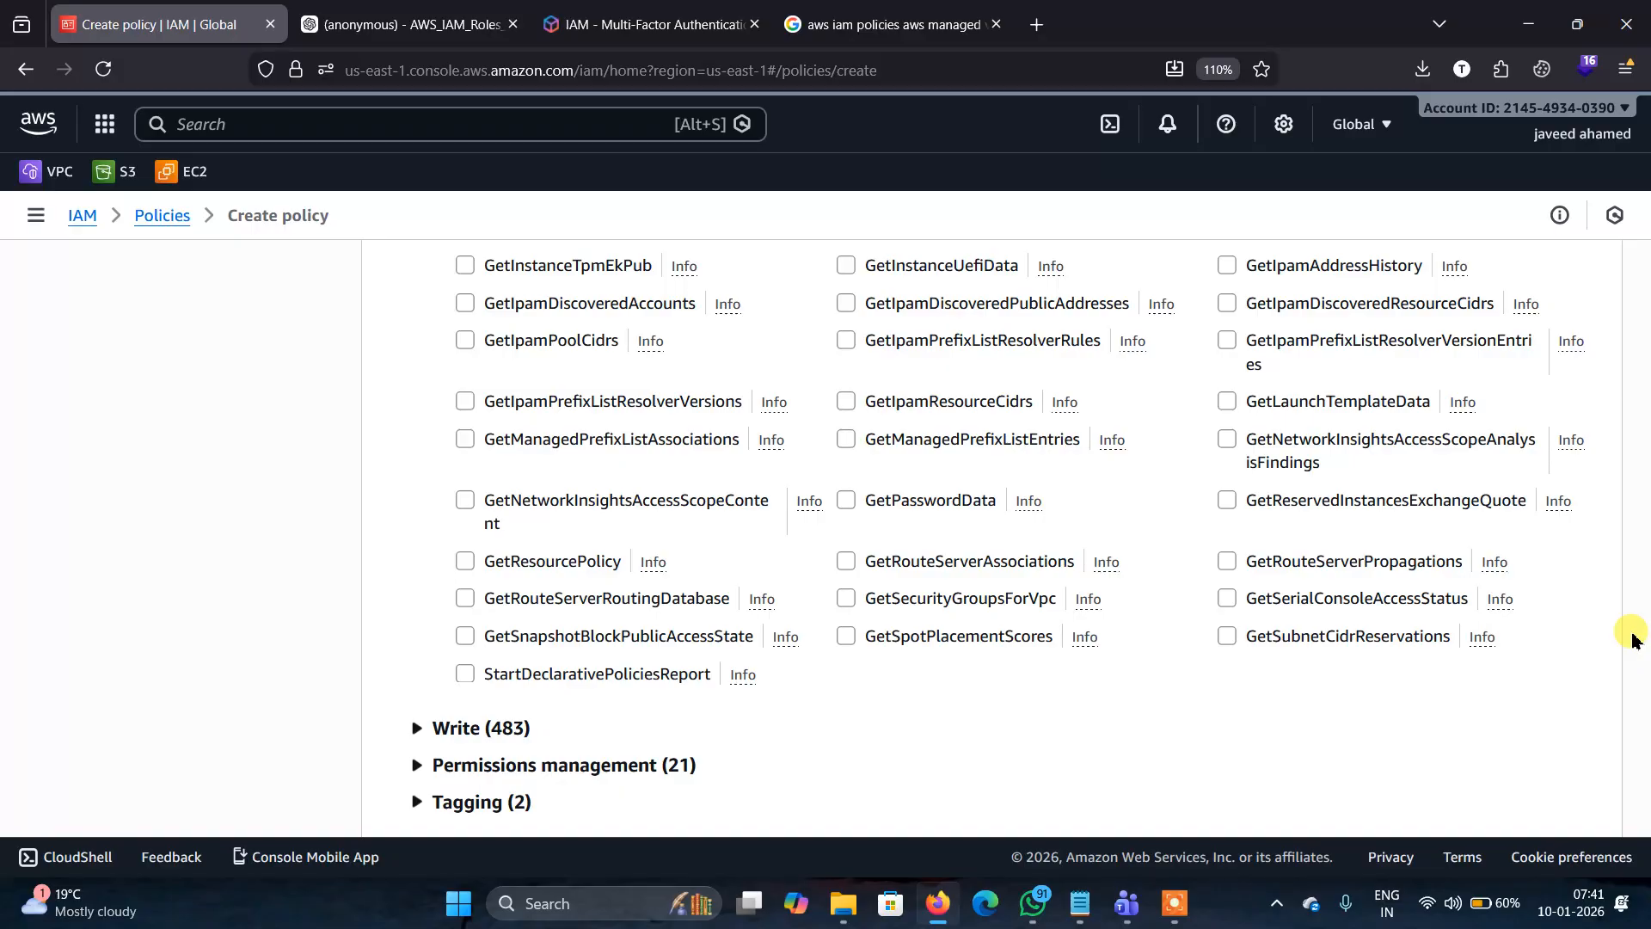
{"action": "scroll", "coordinate": [1633, 637], "scroll_direction": "up", "scroll_amount": 3}
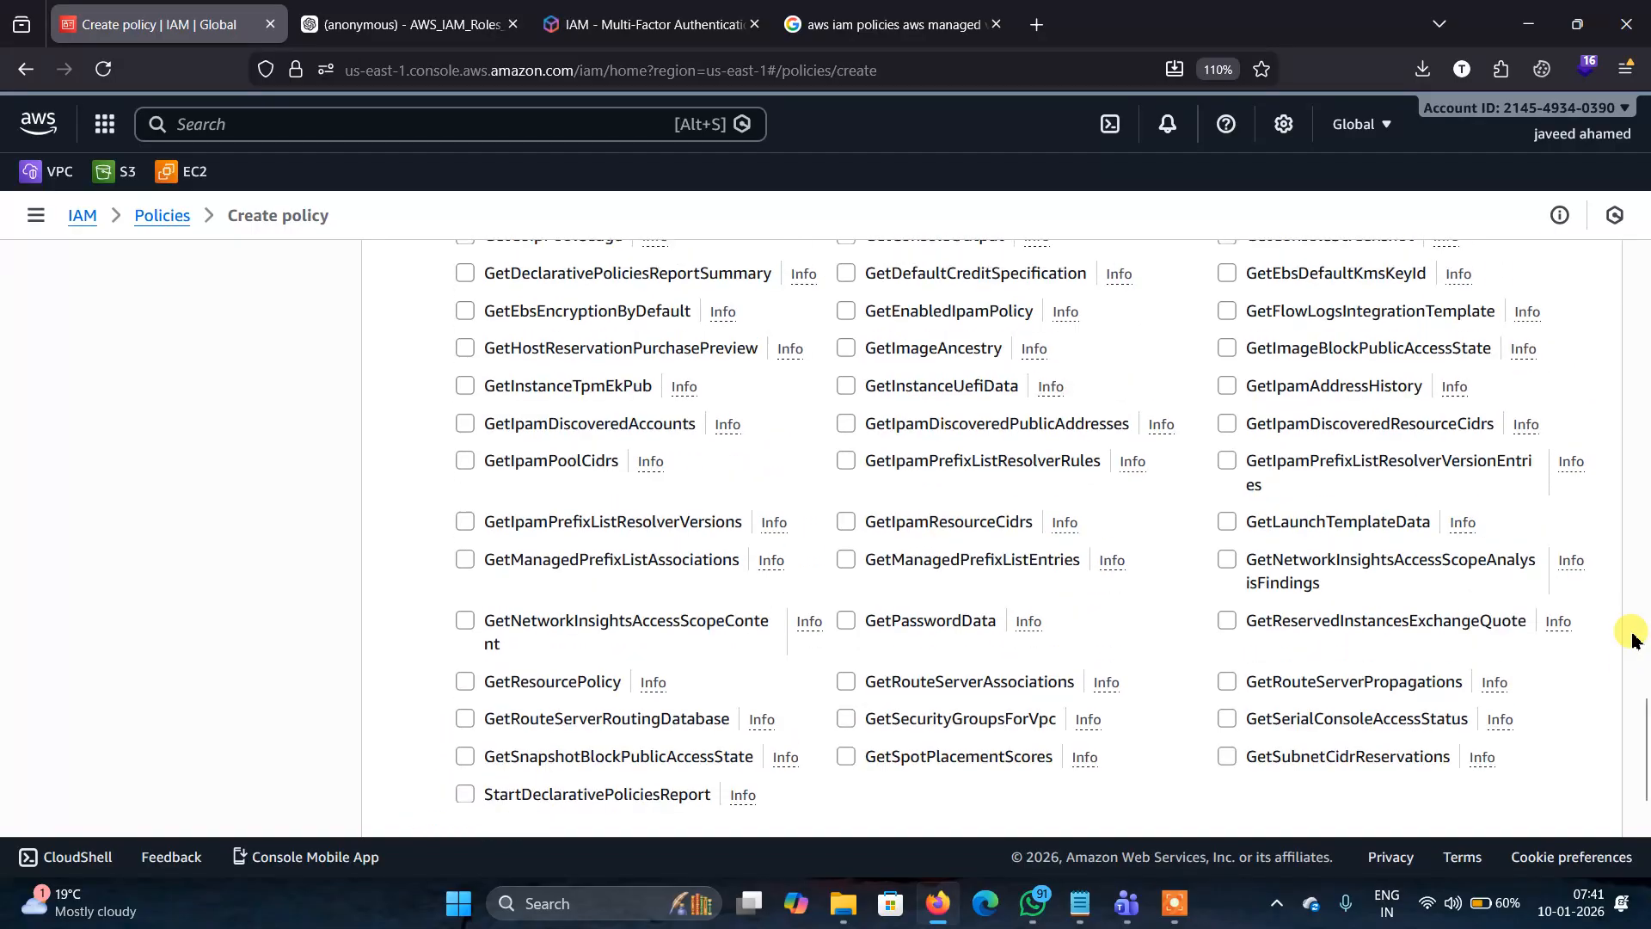
{"action": "scroll", "coordinate": [1634, 638], "scroll_direction": "up", "scroll_amount": 1}
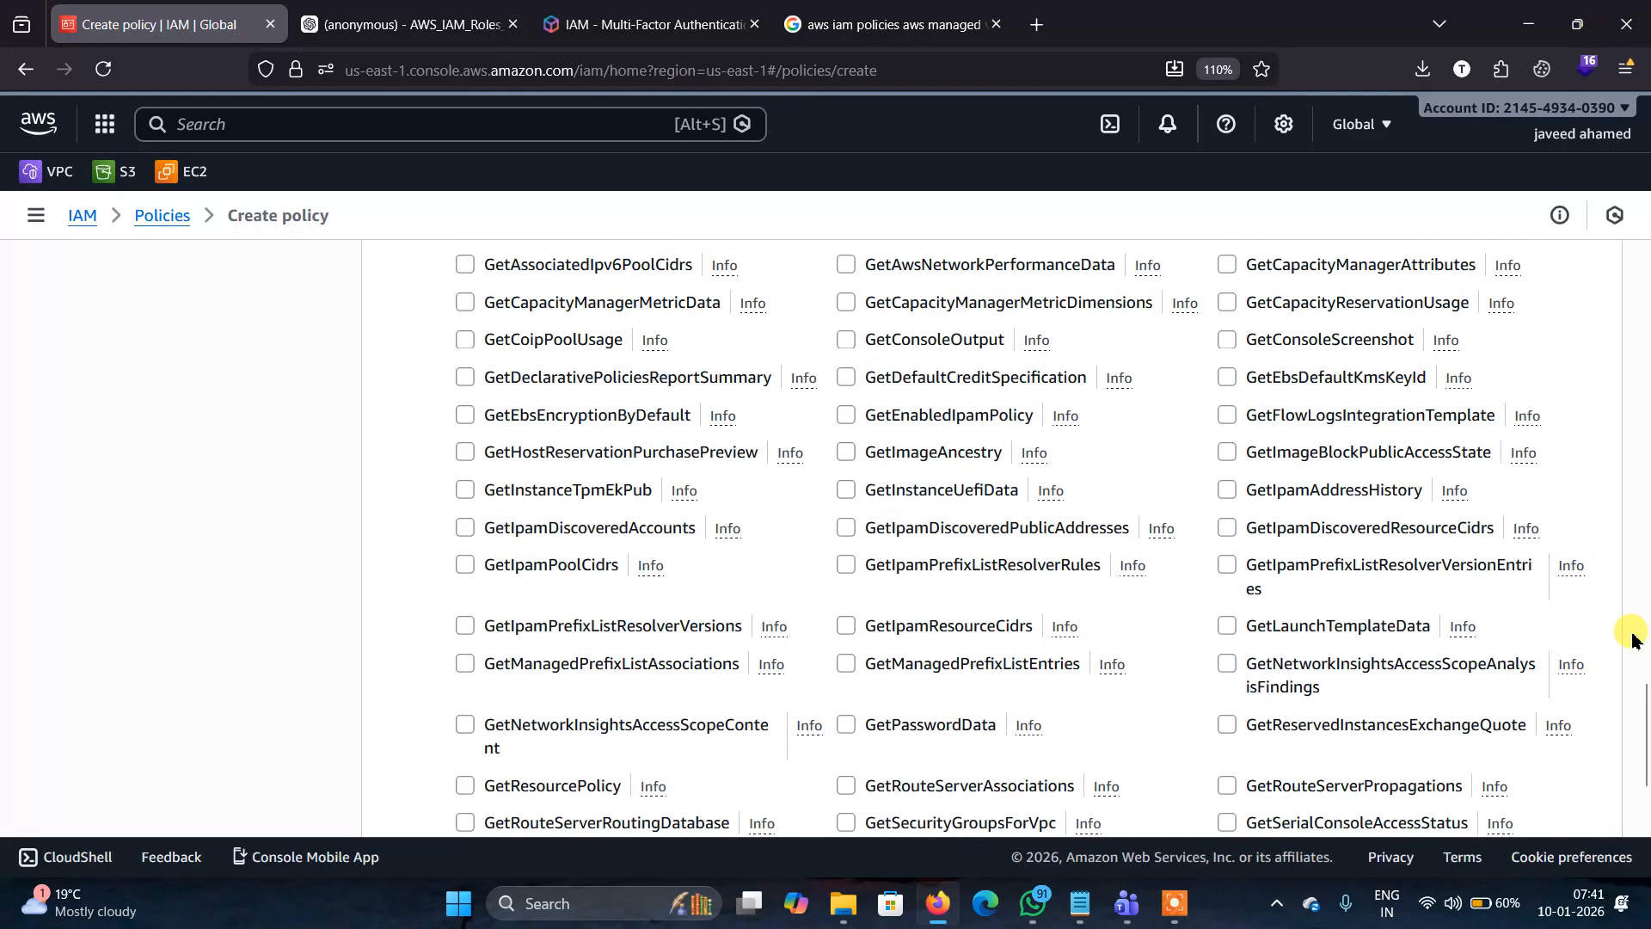
{"action": "scroll", "coordinate": [1633, 638], "scroll_direction": "up", "scroll_amount": 10}
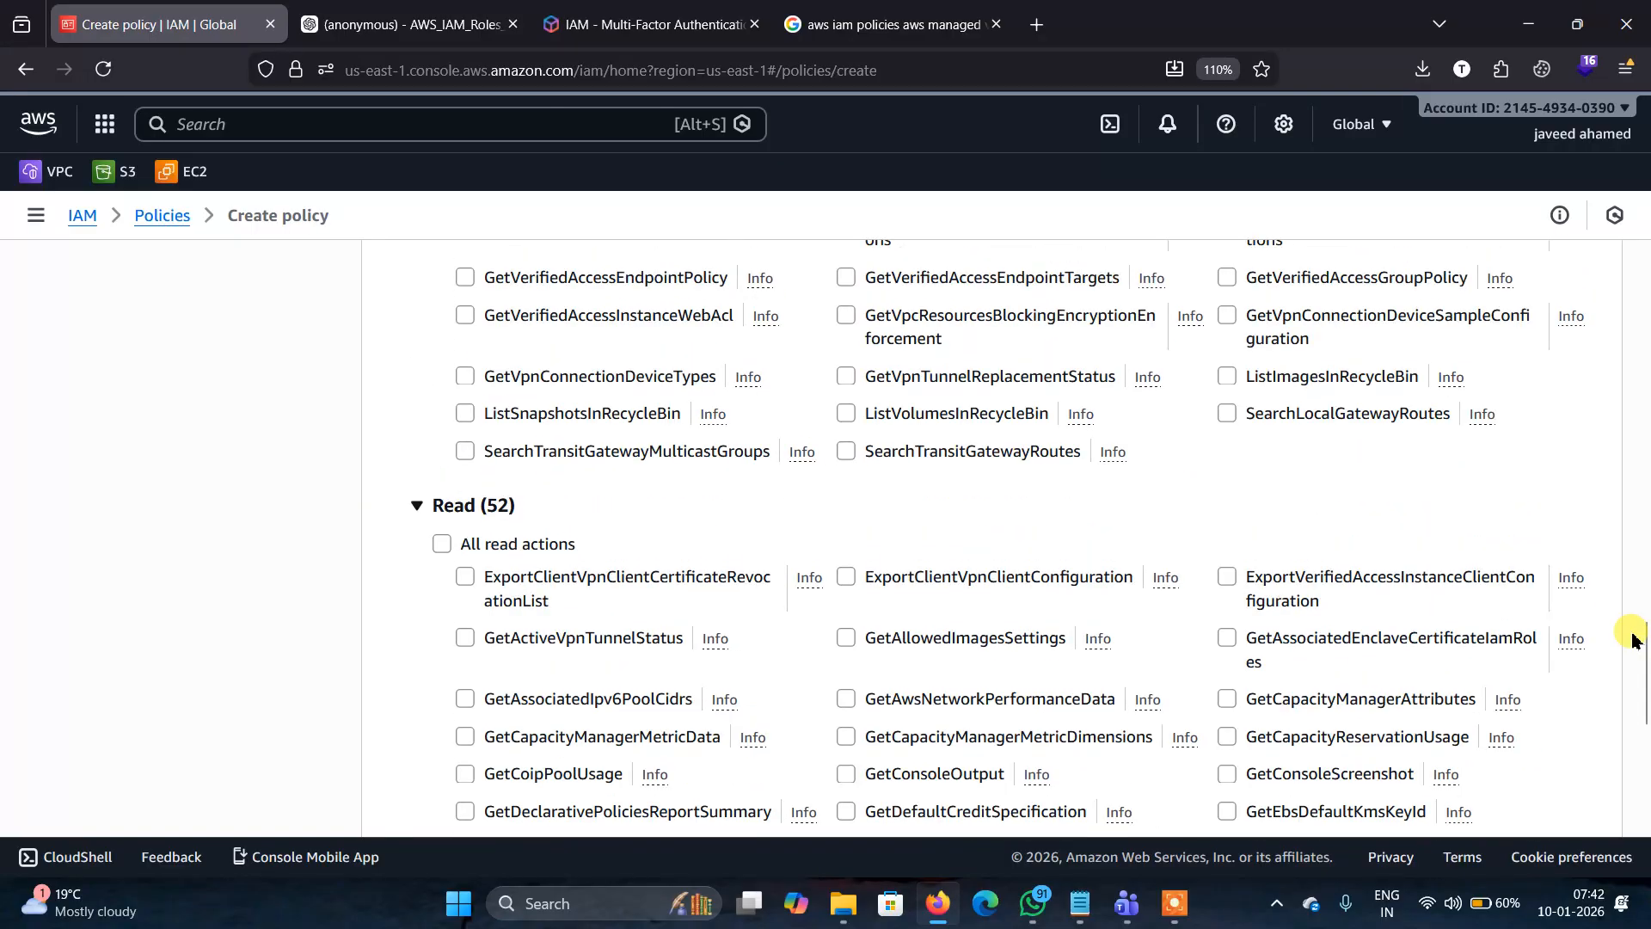
{"action": "scroll", "coordinate": [1633, 637], "scroll_direction": "up", "scroll_amount": 20}
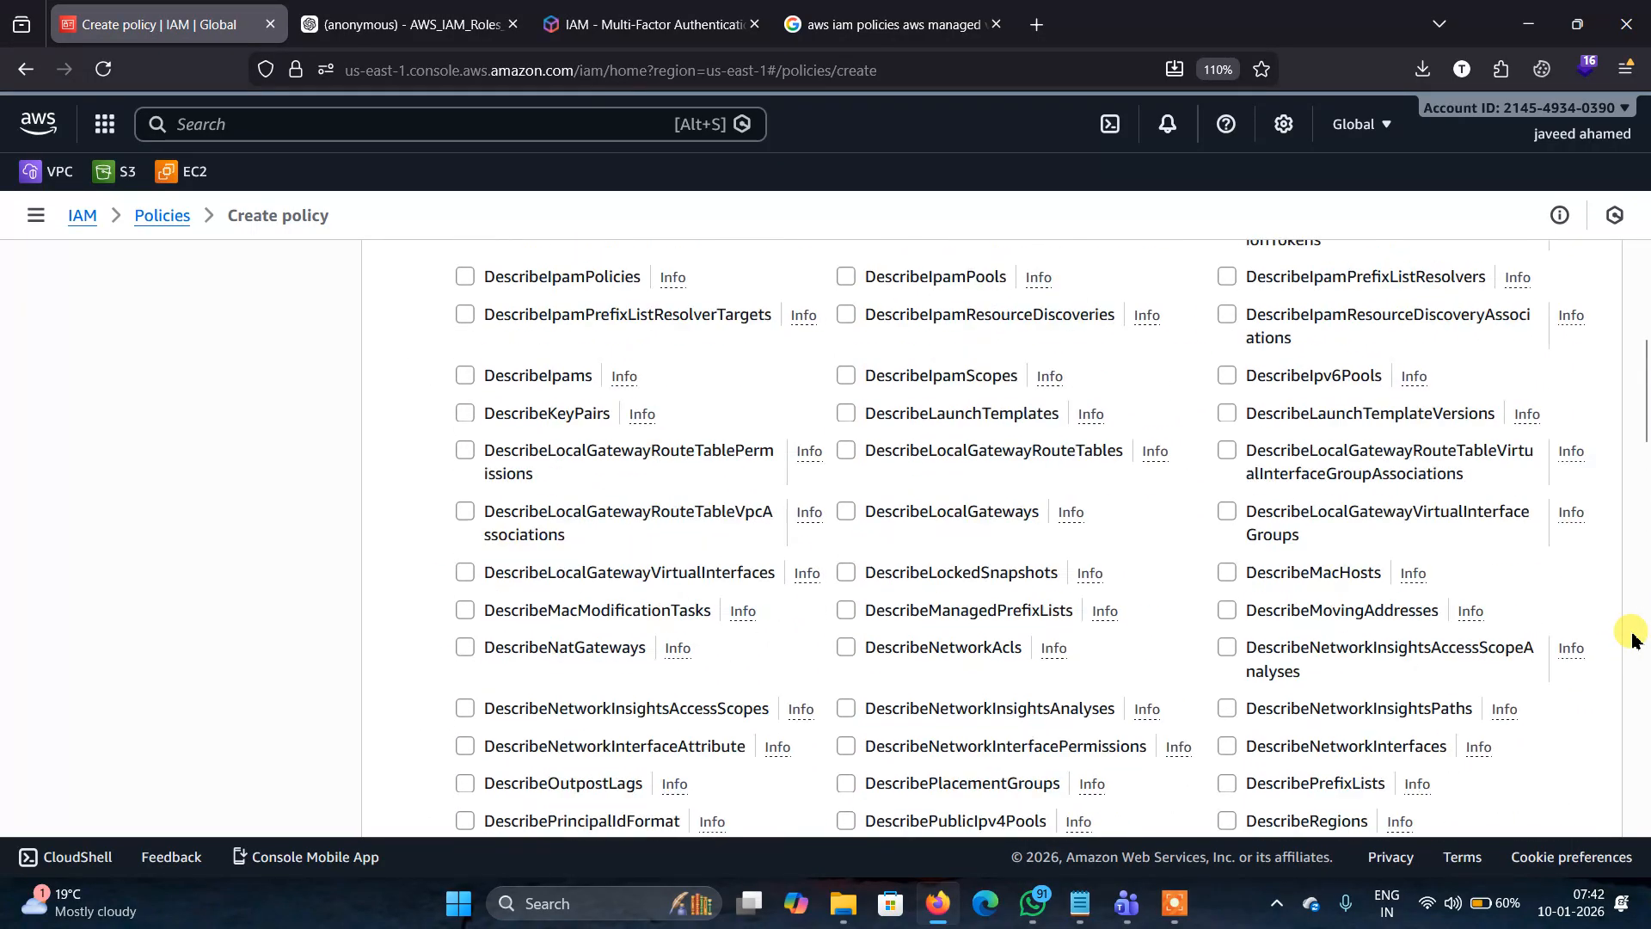
{"action": "scroll", "coordinate": [1633, 638], "scroll_direction": "up", "scroll_amount": 6}
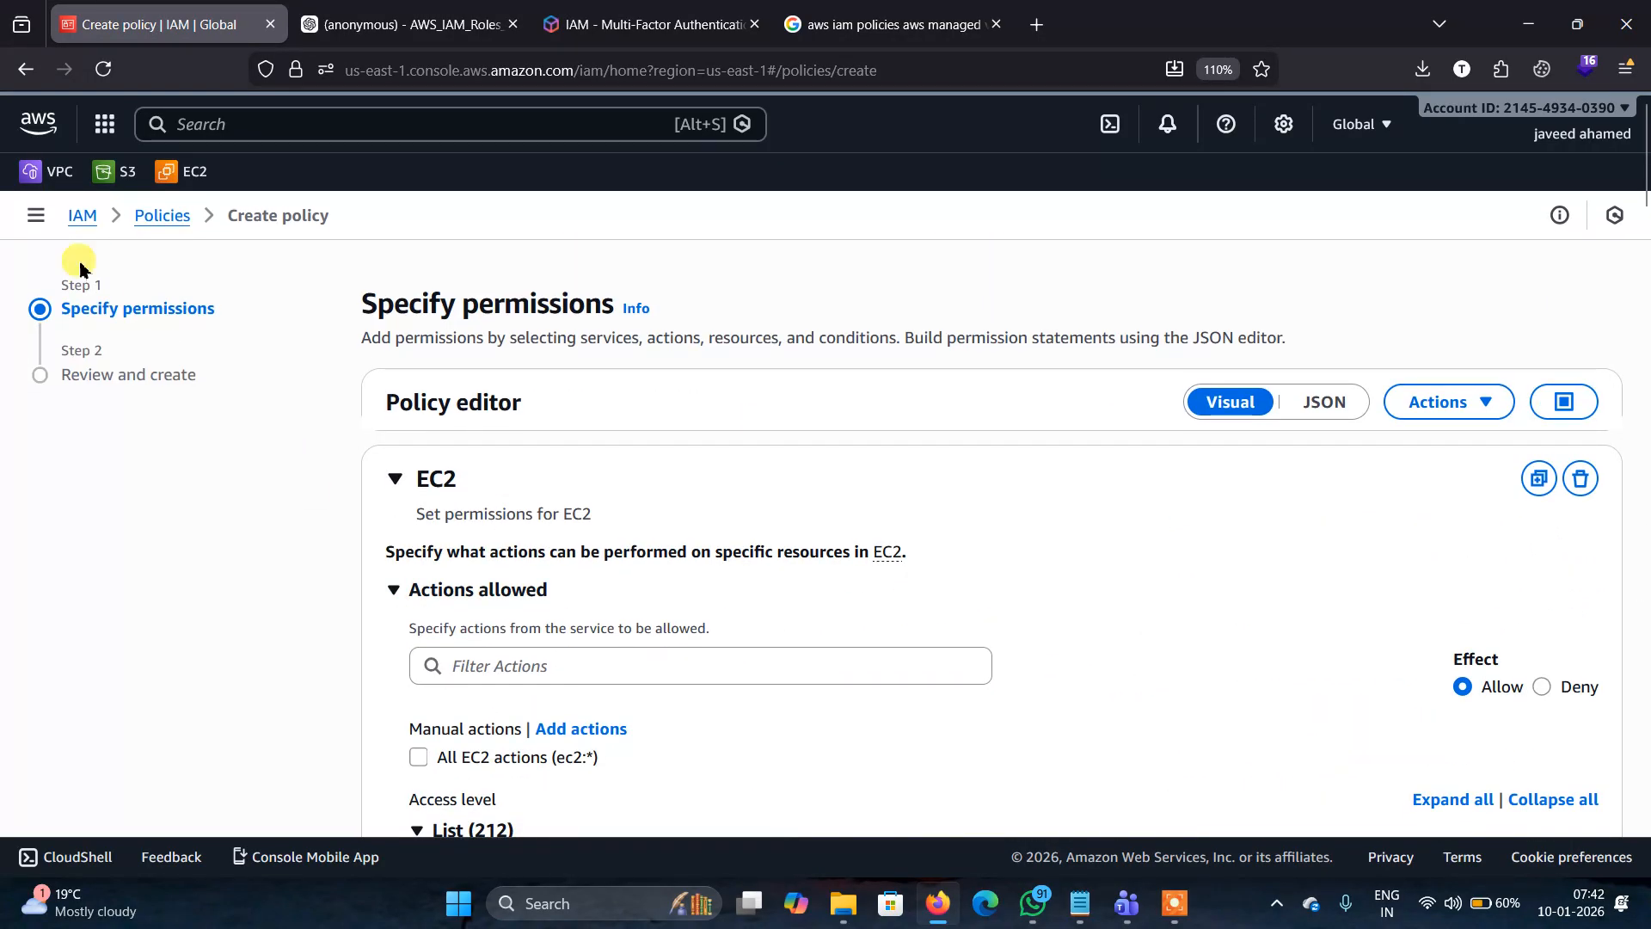
- Start another S3 policy and allow only ListAllMyBuckets under List
{"action": "left_click", "coordinate": [146, 227]}
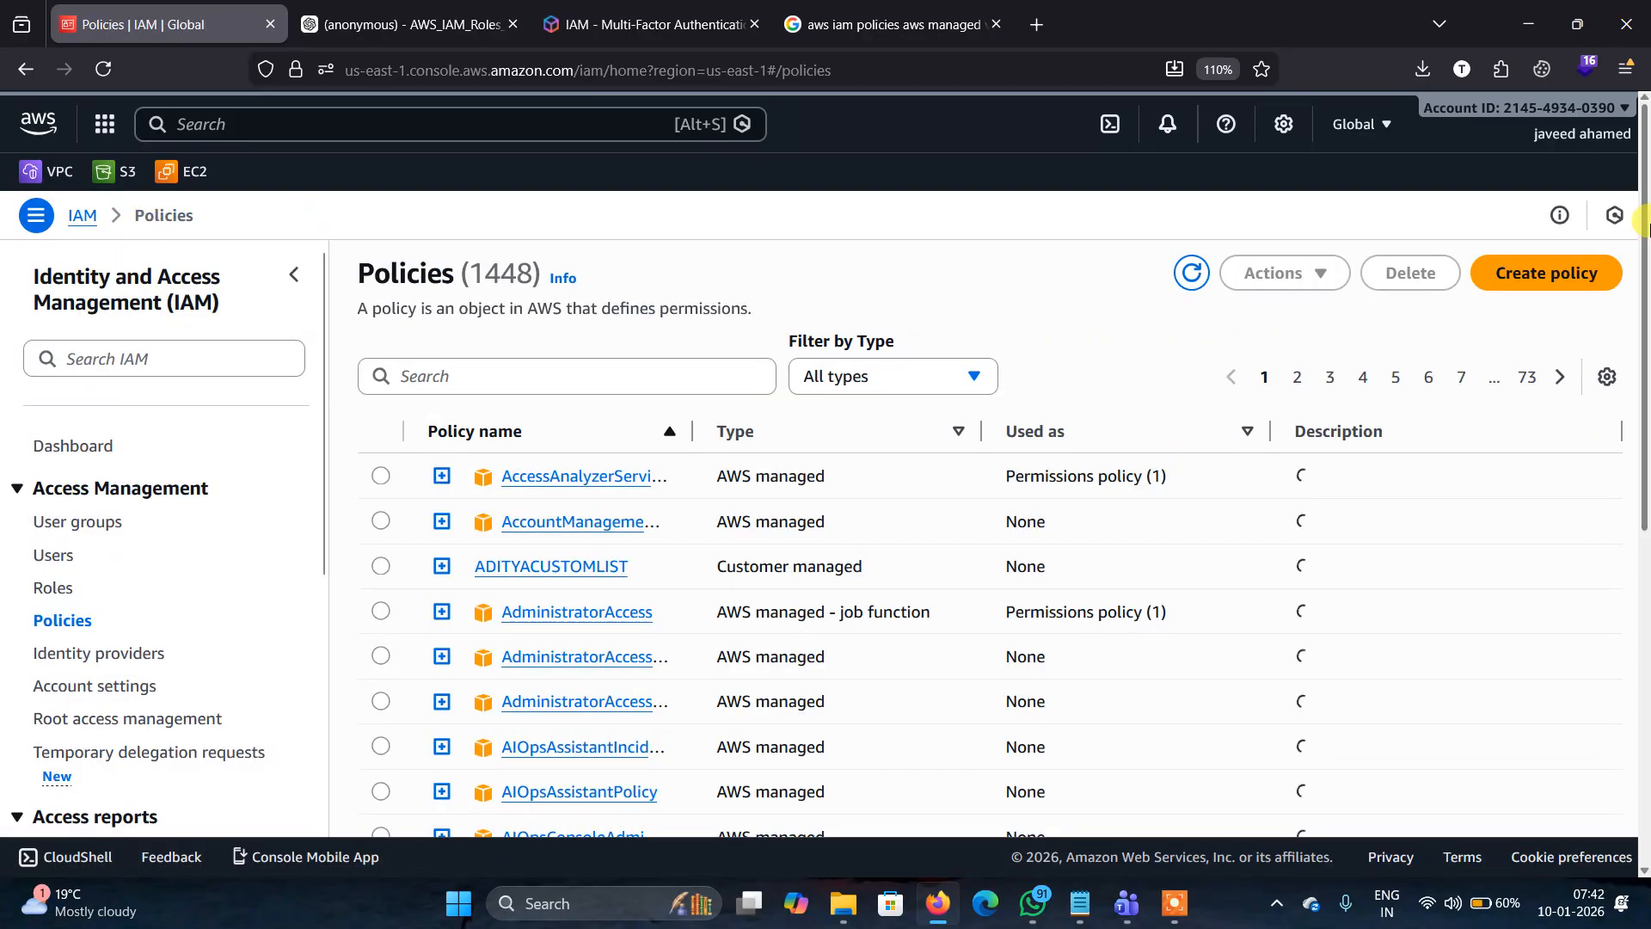
{"action": "left_click", "coordinate": [1543, 274]}
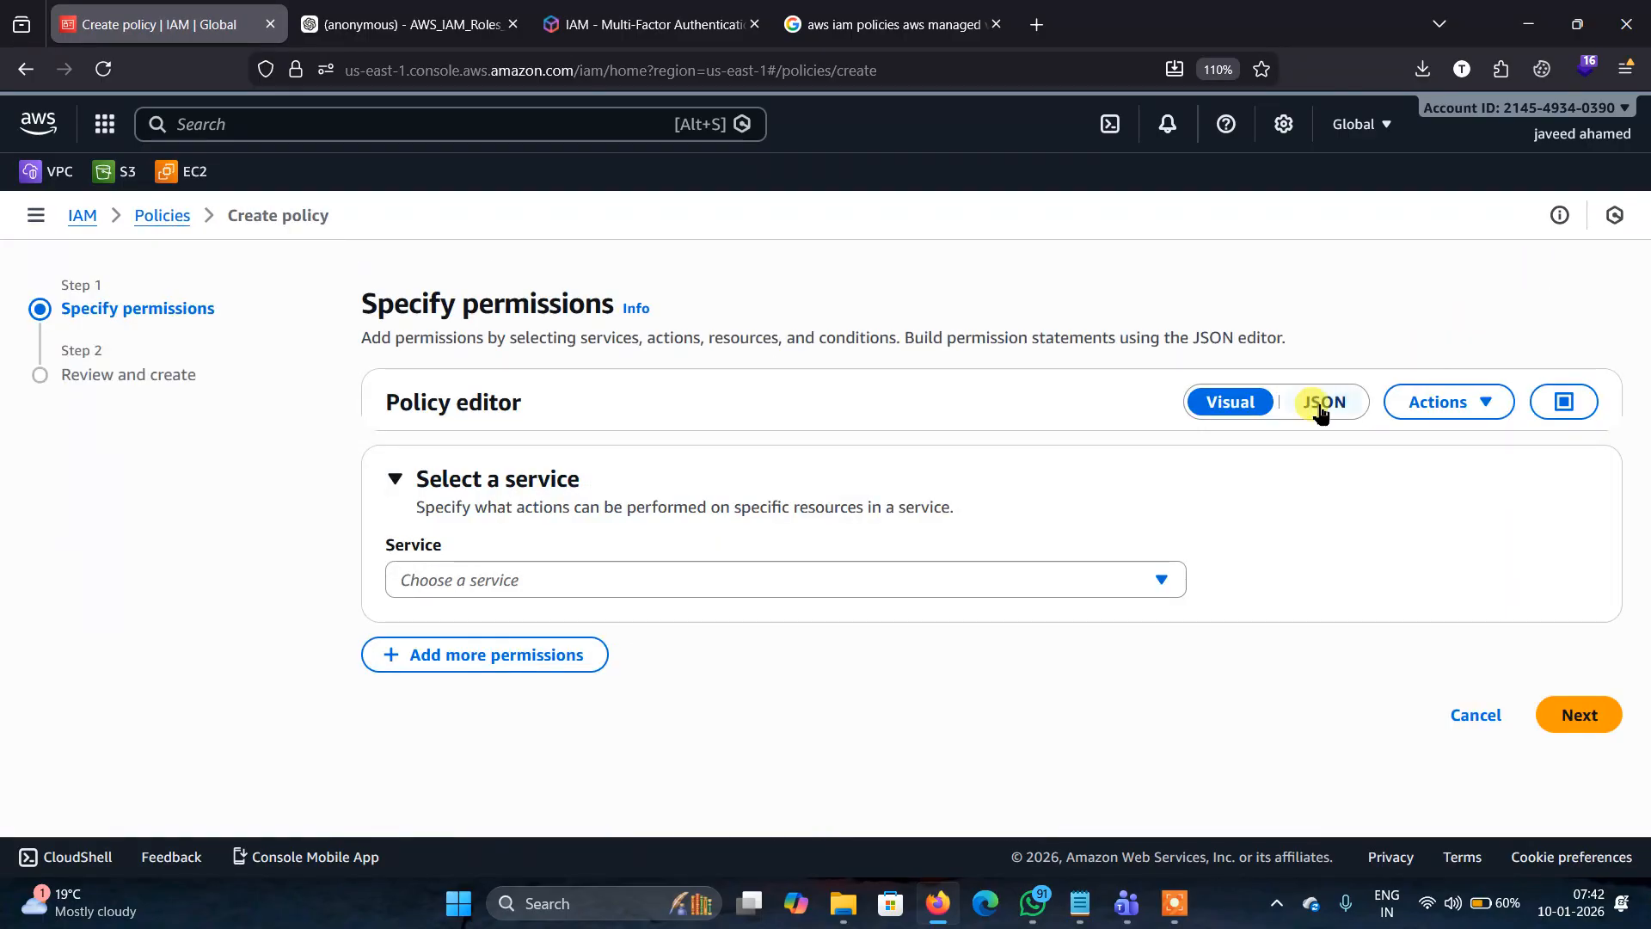
{"action": "left_click", "coordinate": [1163, 588]}
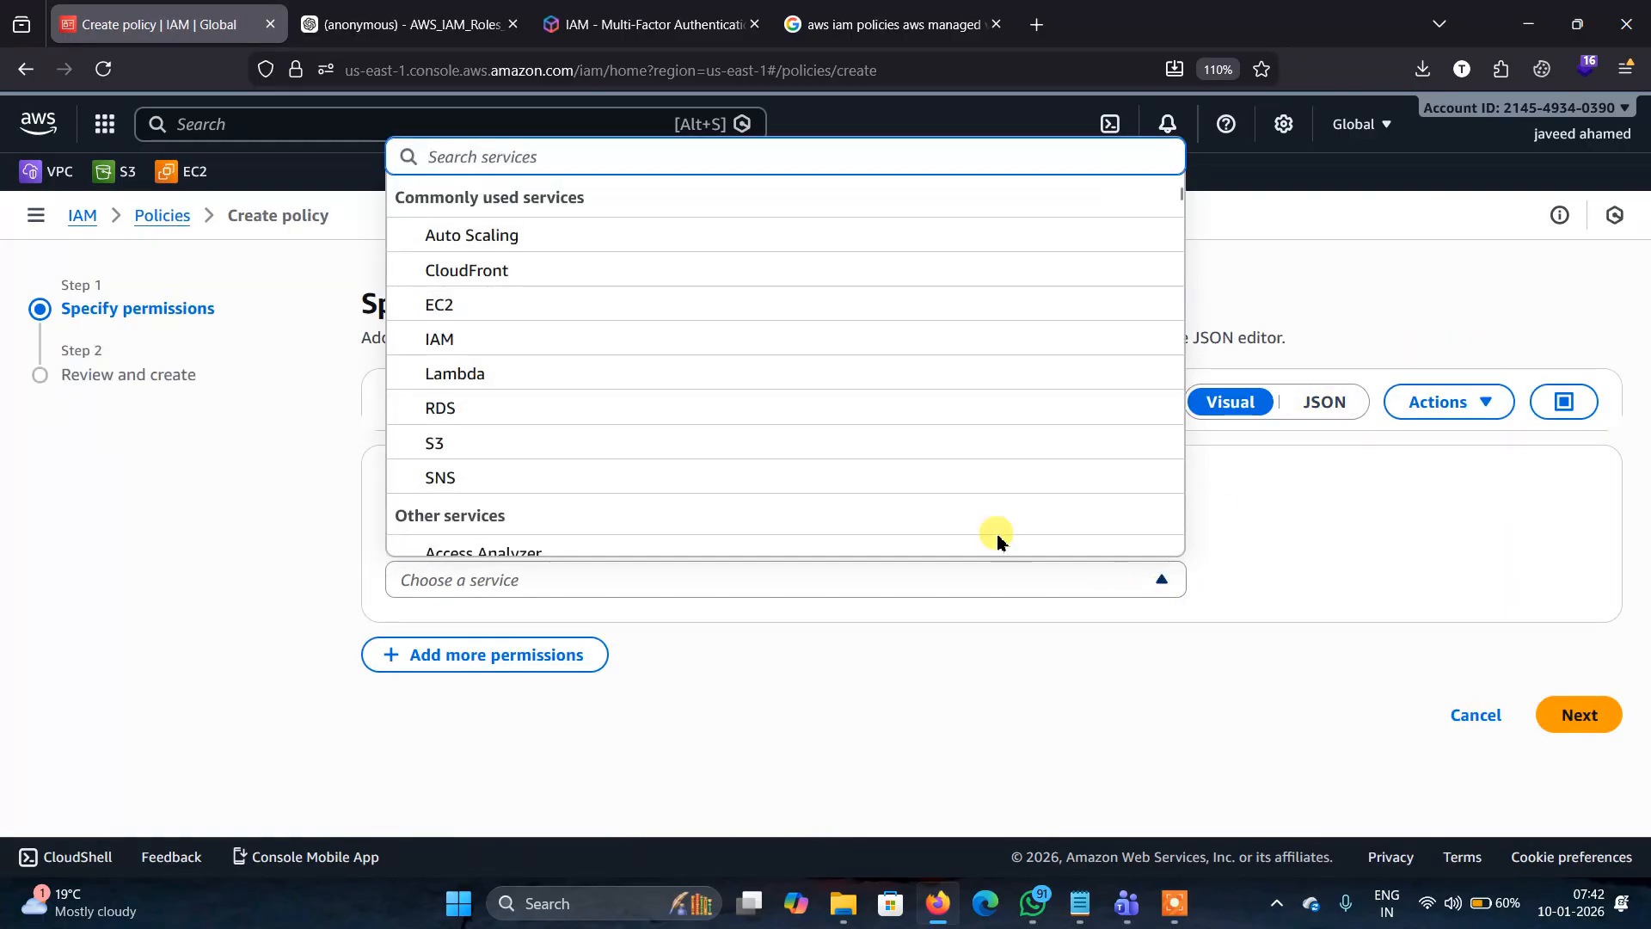
{"action": "left_click", "coordinate": [456, 445]}
{"action": "scroll", "coordinate": [858, 634], "scroll_direction": "down", "scroll_amount": 5}
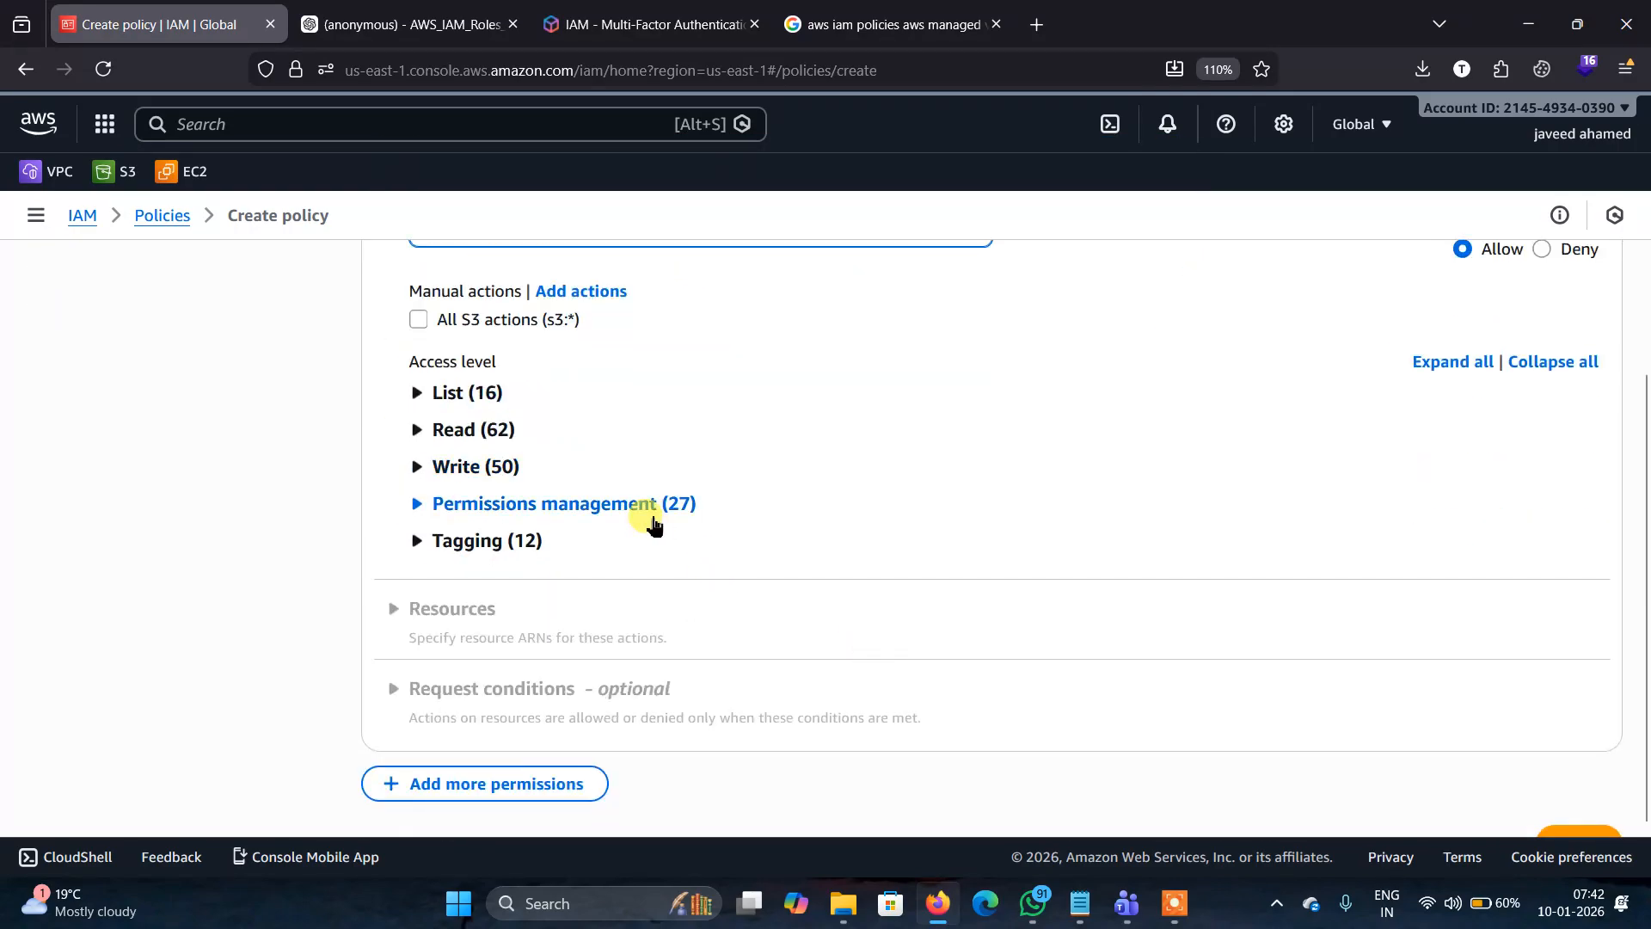
{"action": "left_click", "coordinate": [415, 393]}
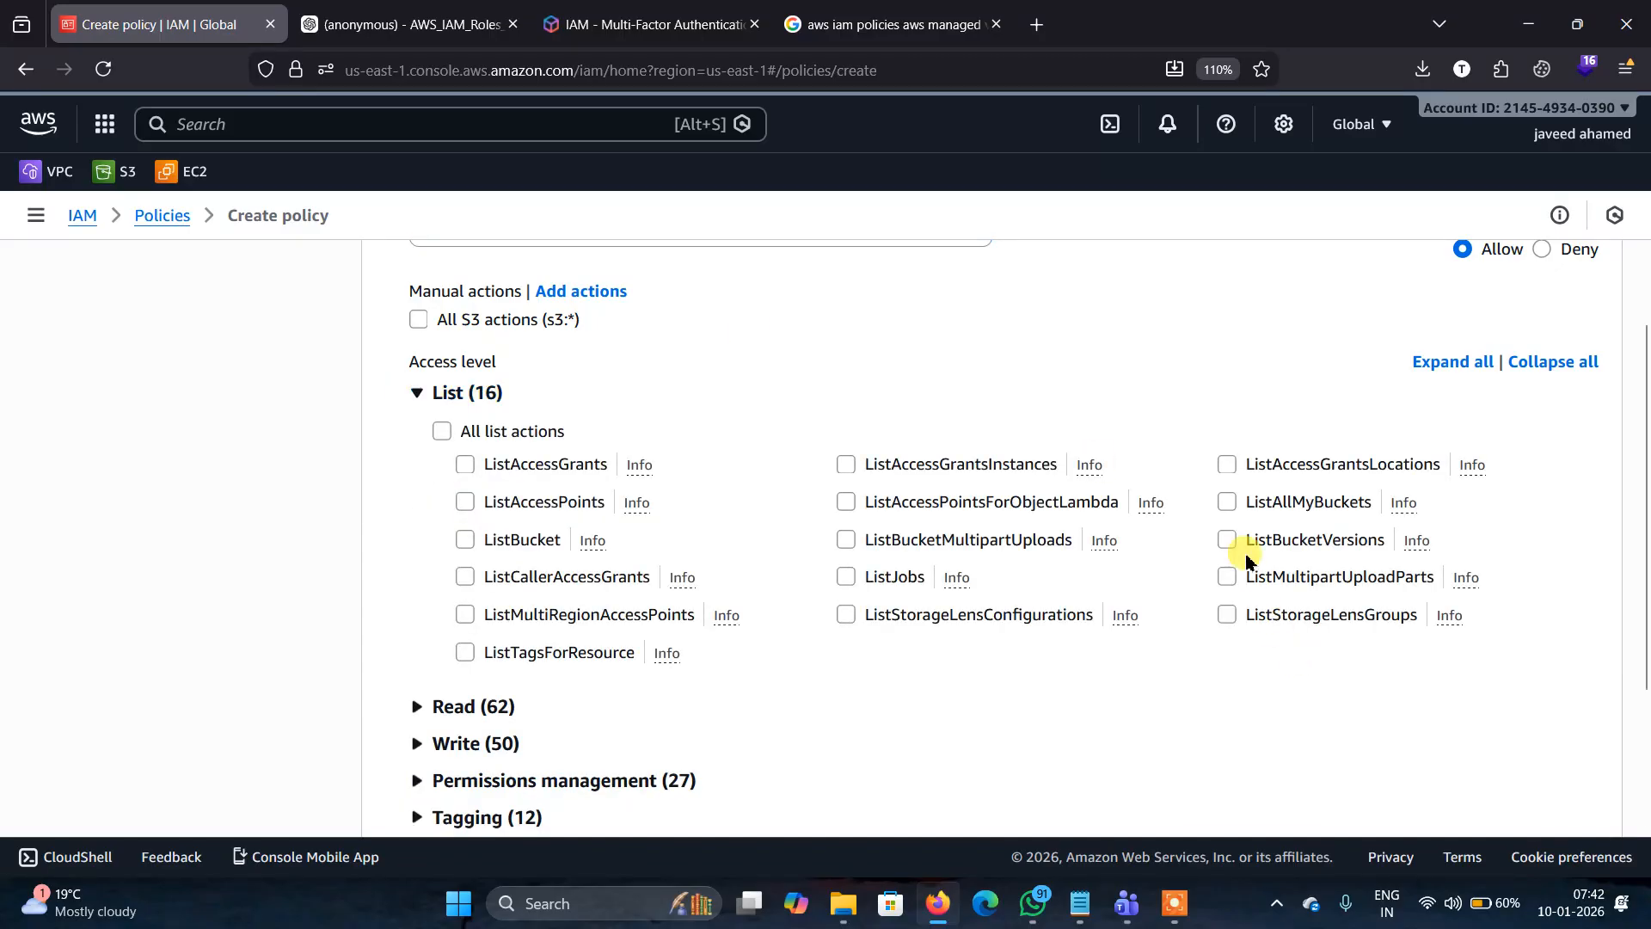
{"action": "left_click", "coordinate": [1226, 502]}
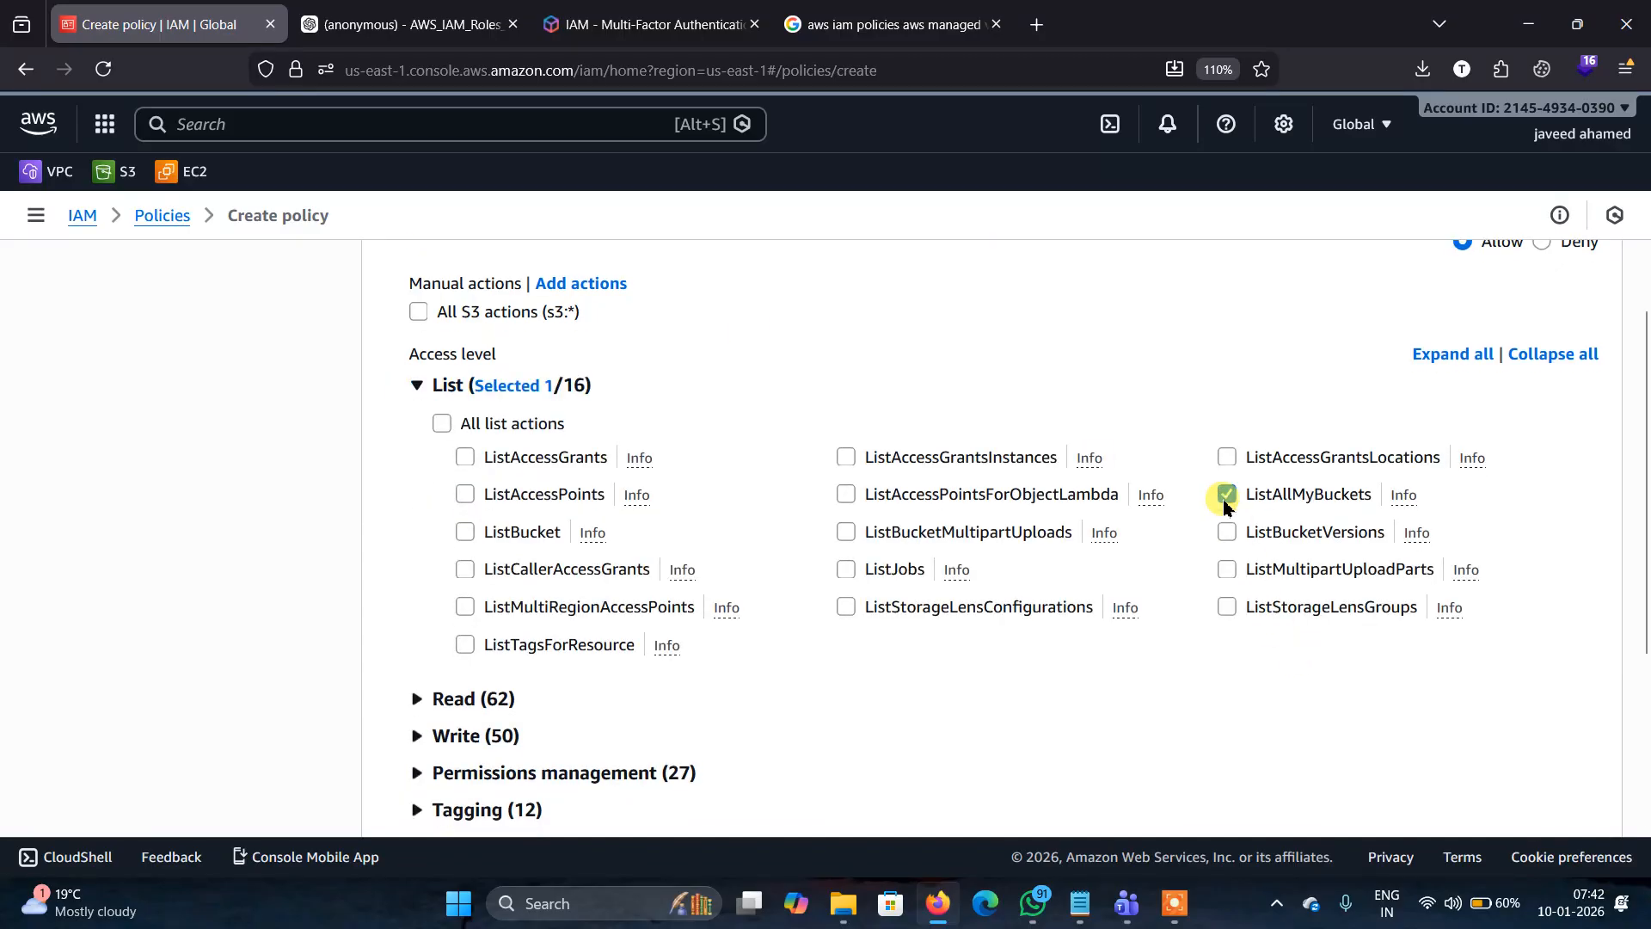
{"action": "scroll", "coordinate": [1421, 684], "scroll_direction": "down", "scroll_amount": 5}
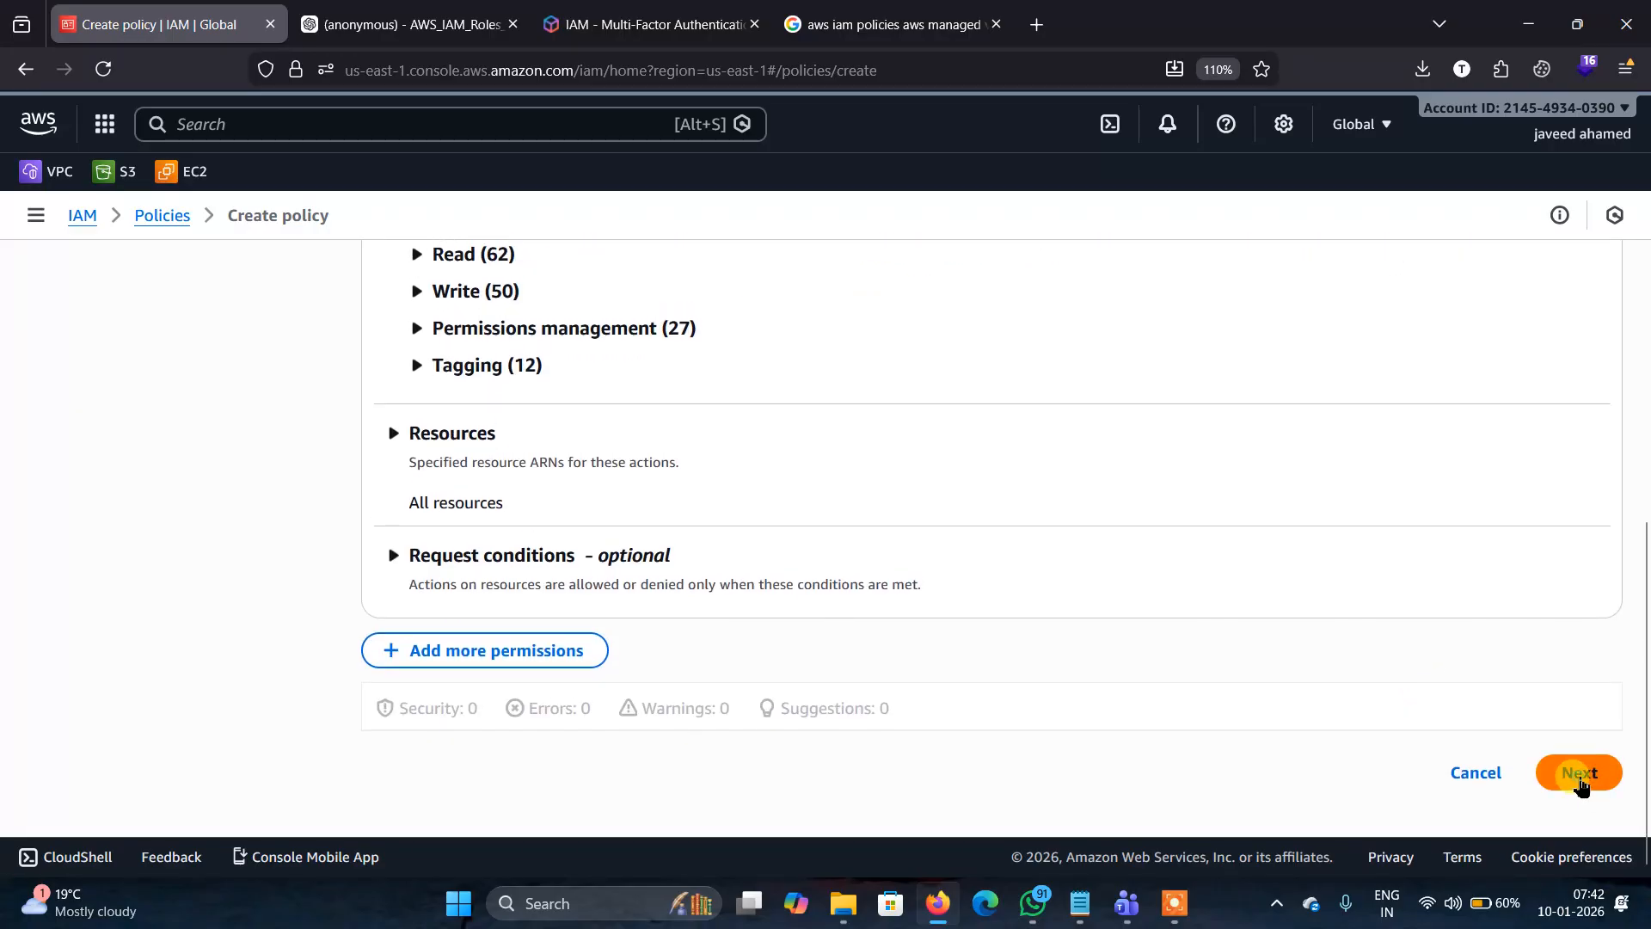
- Name the policy 'mohisincustom', add a short bucket-listing description, and create it
{"action": "left_click", "coordinate": [1580, 774]}
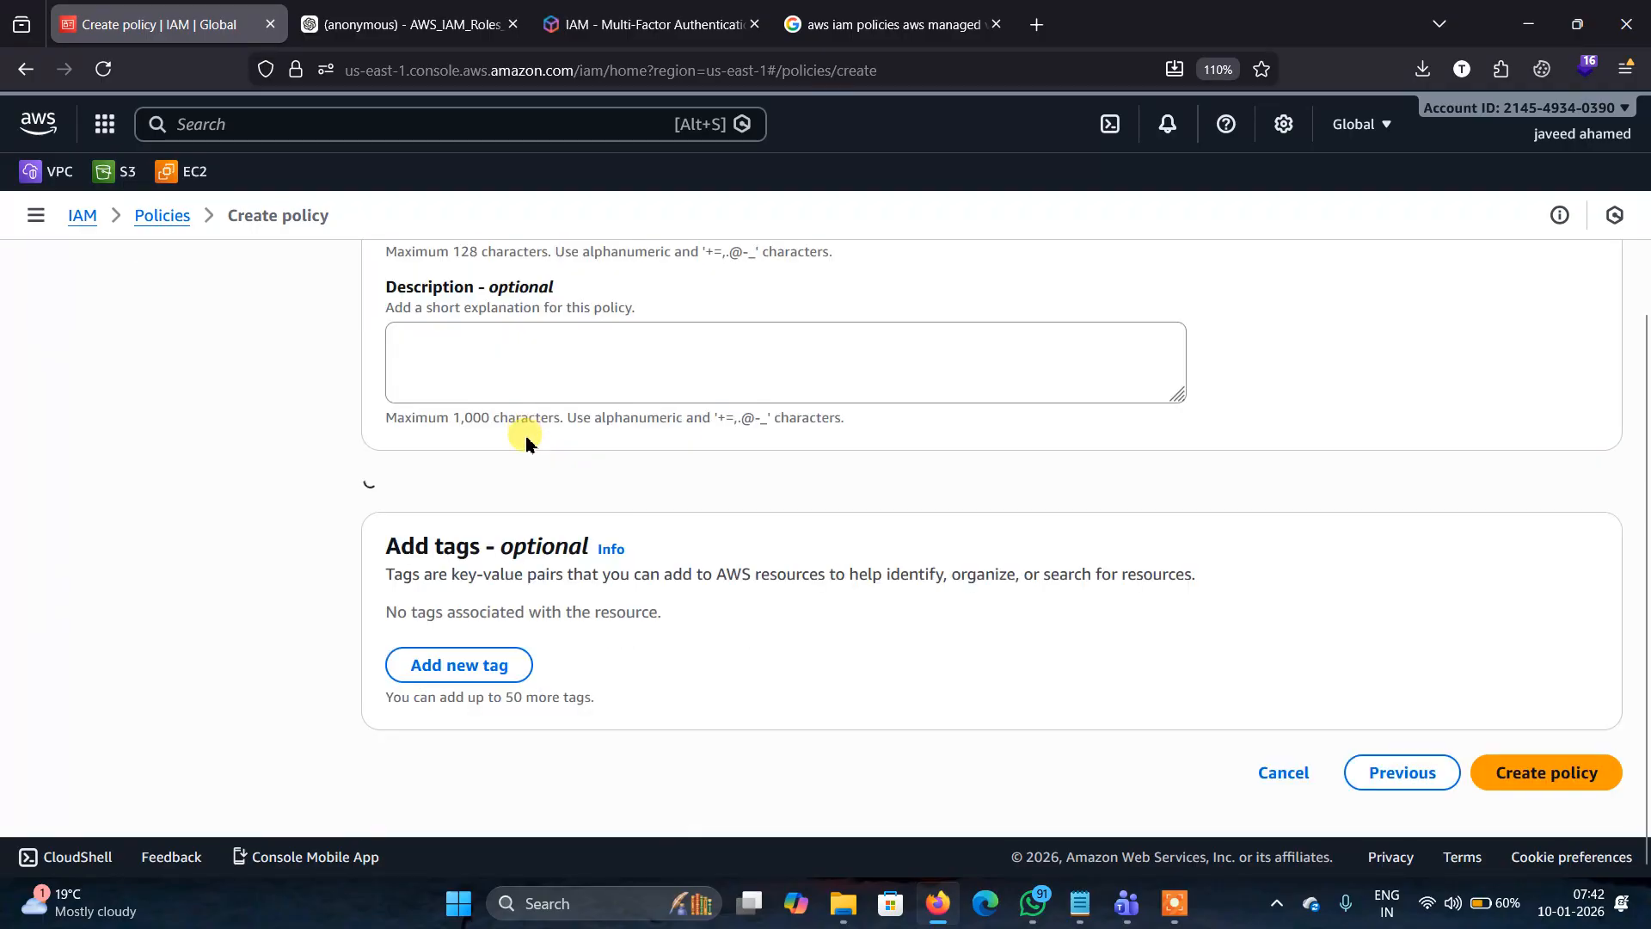
{"action": "left_click", "coordinate": [447, 448]}
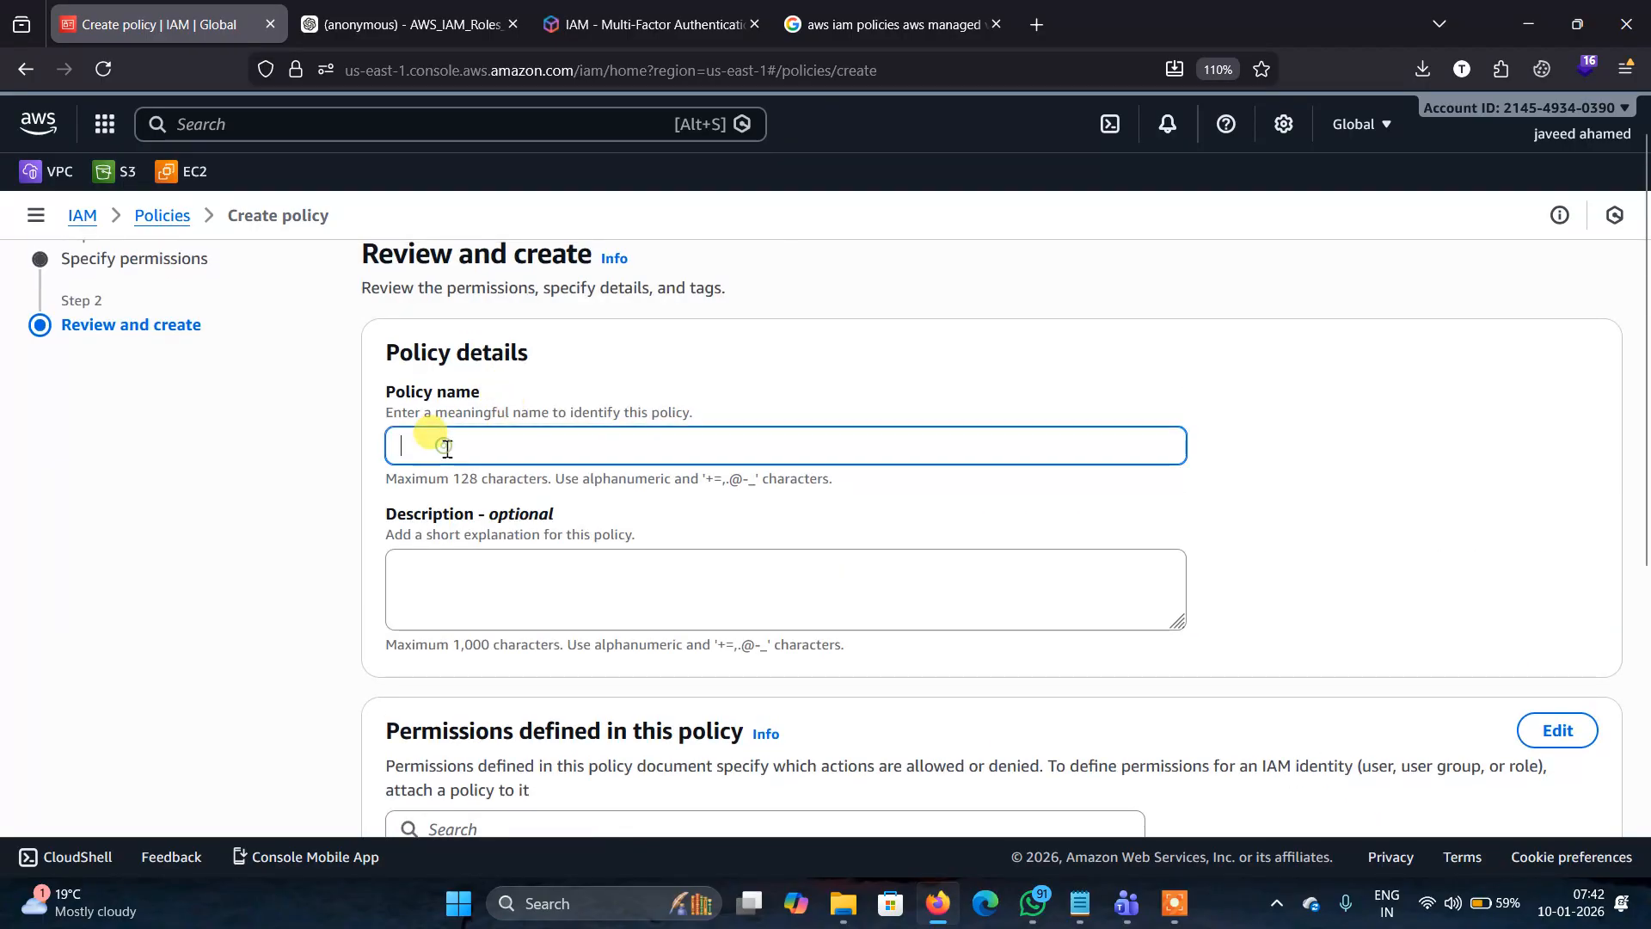
{"action": "type", "text": "mohis"}
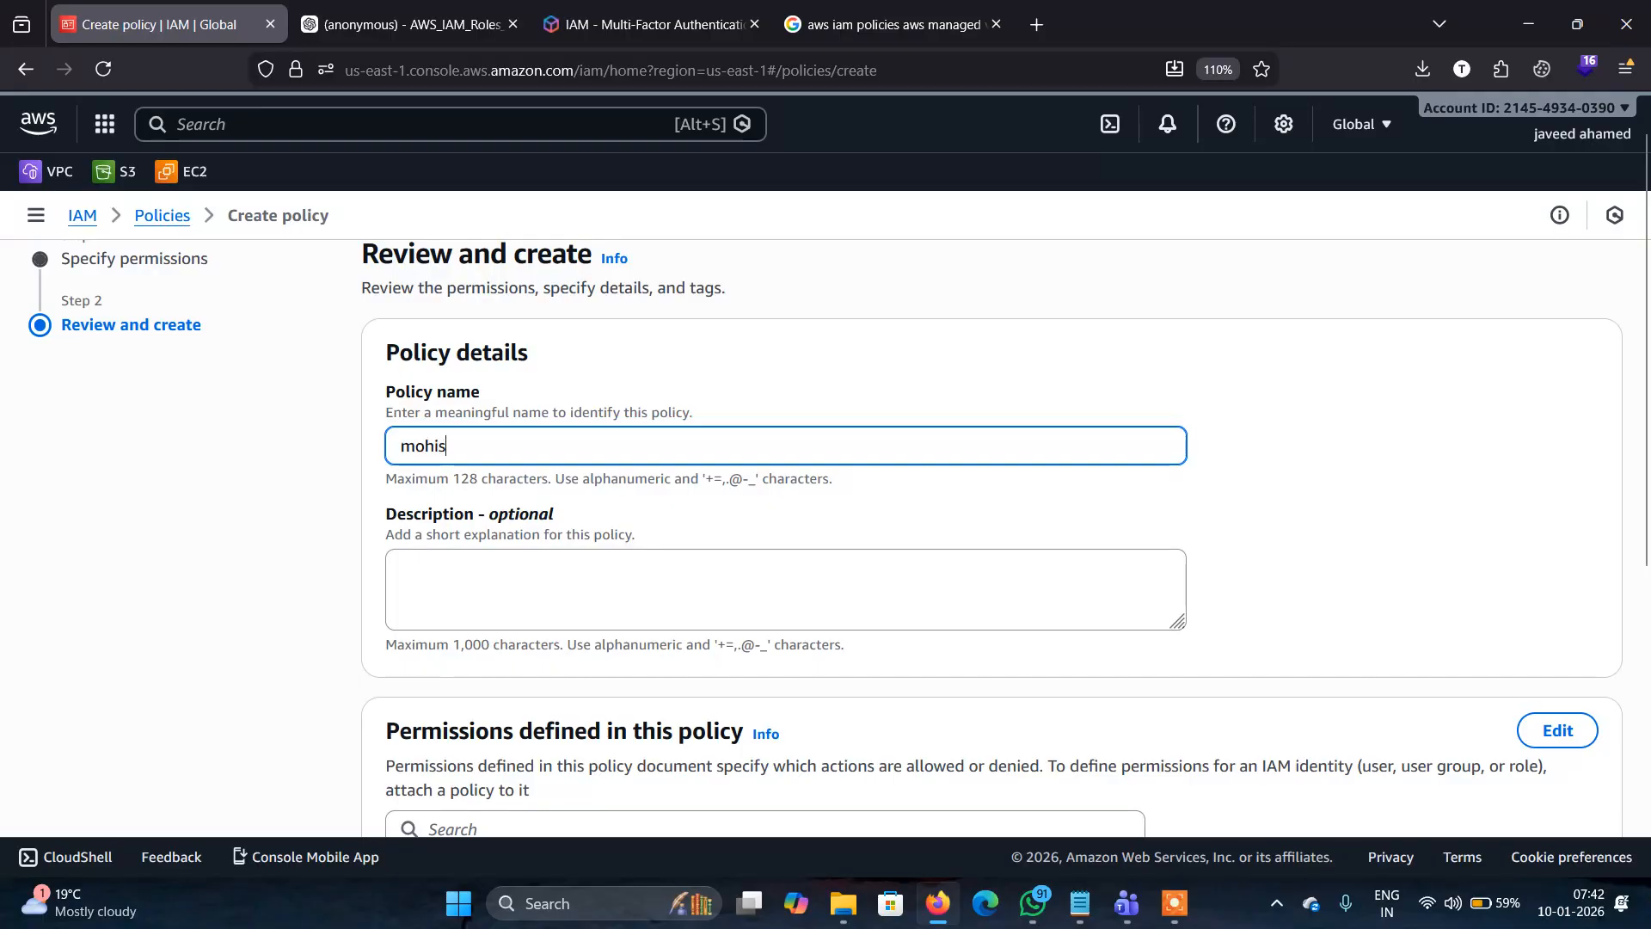
{"action": "type", "text": "inc"}
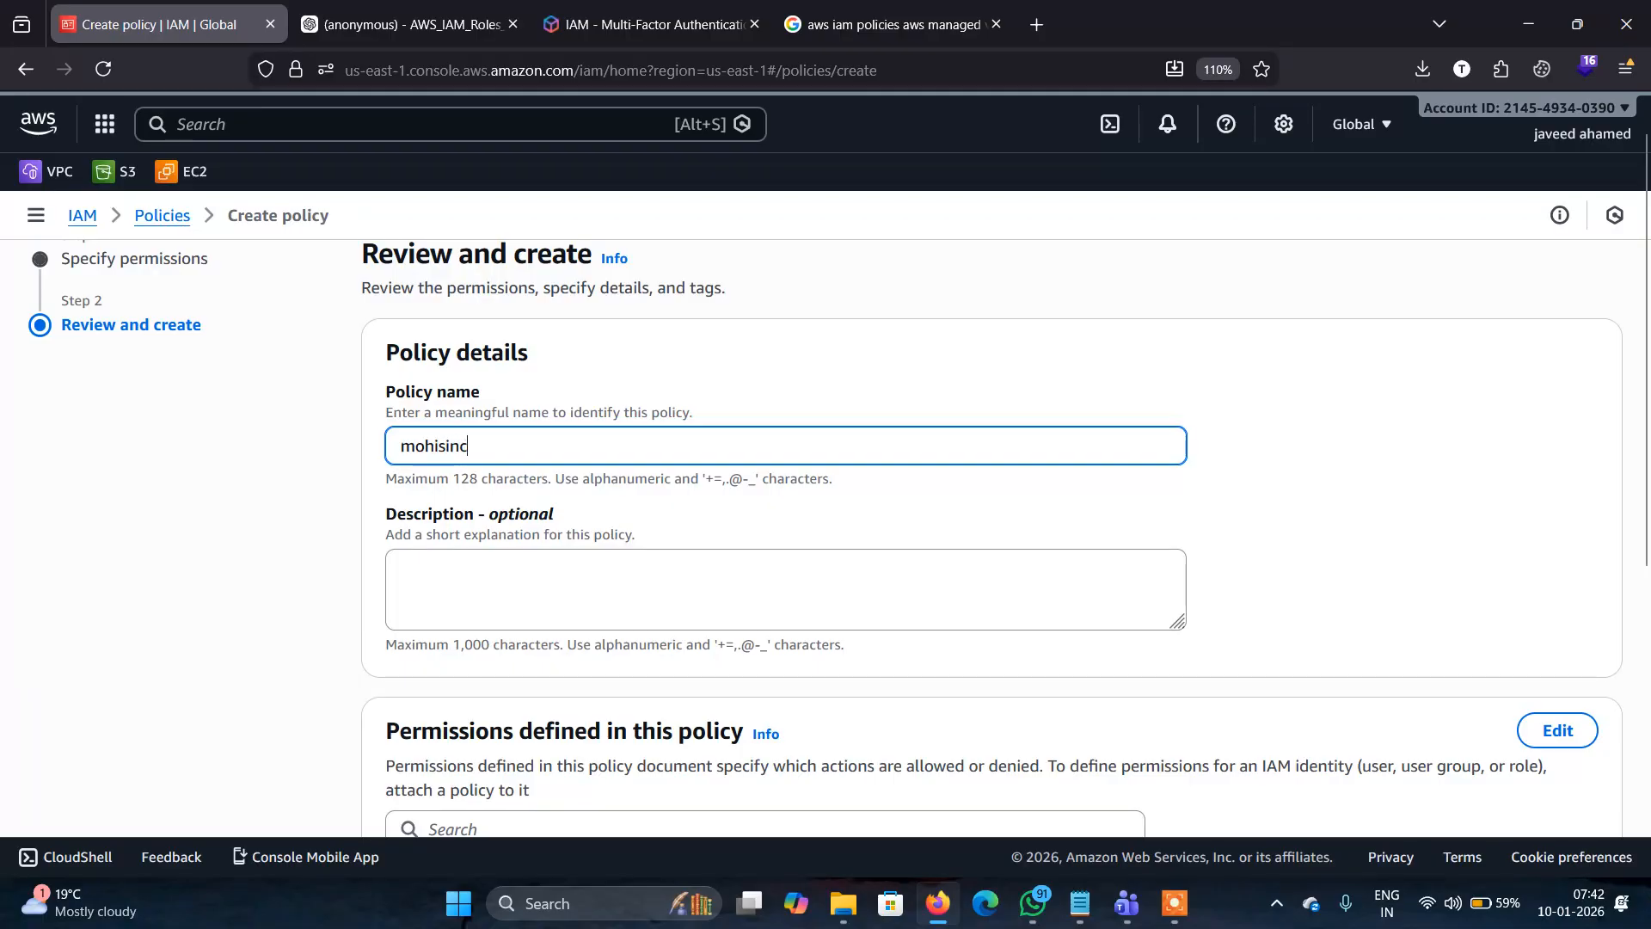
{"action": "type", "text": "usto"}
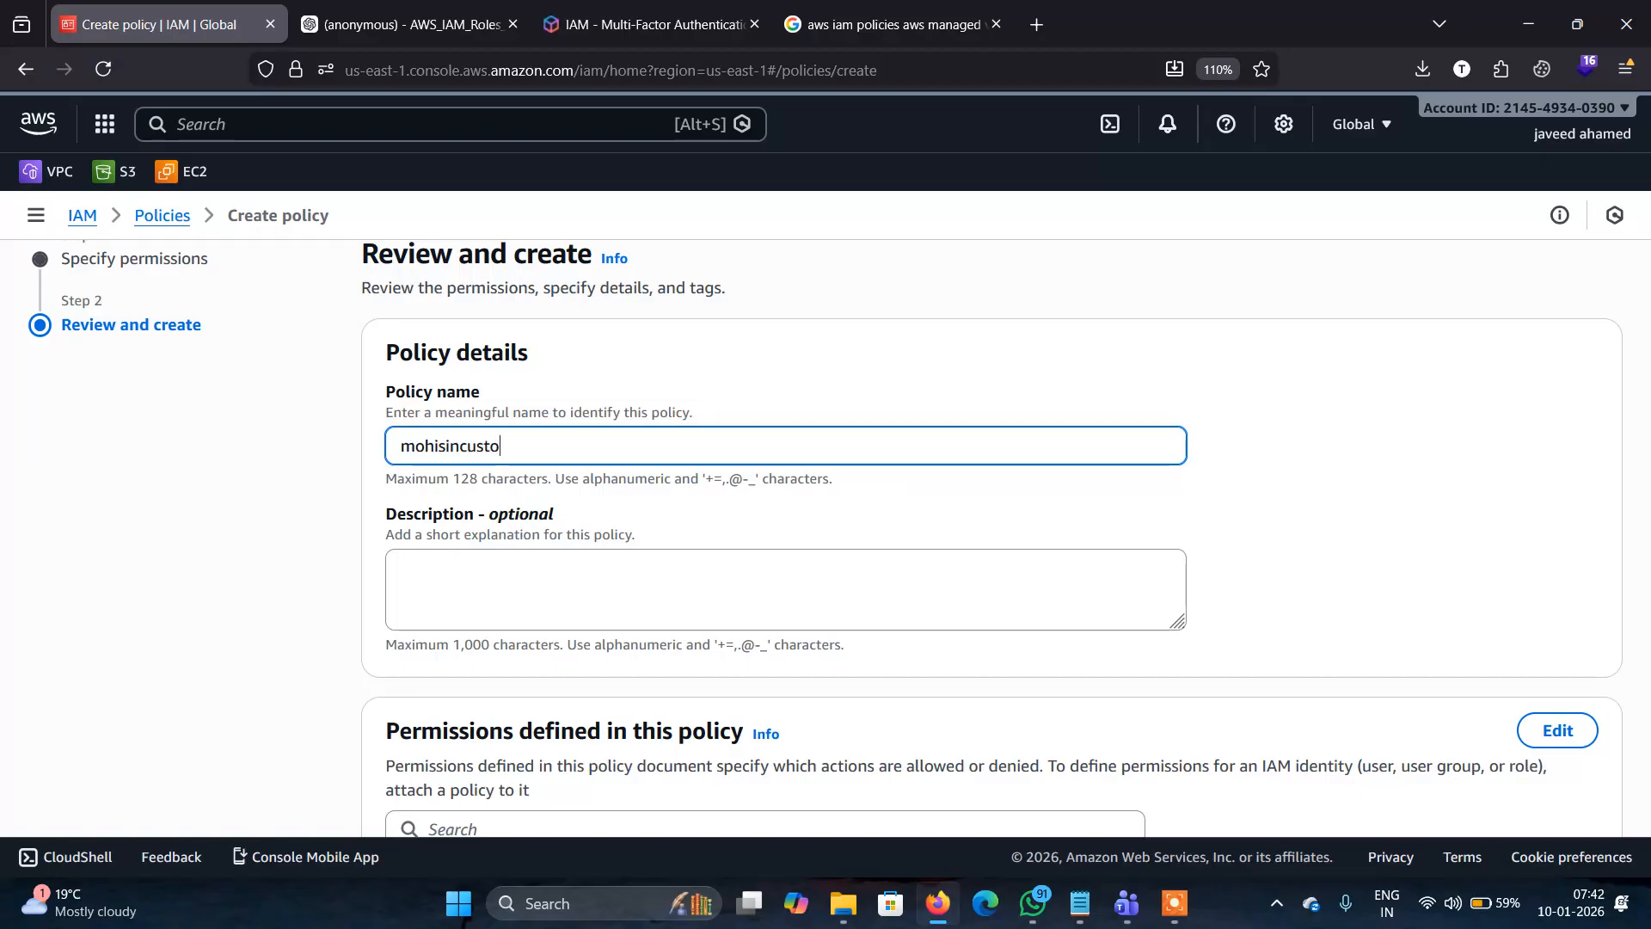
{"action": "type", "text": "m"}
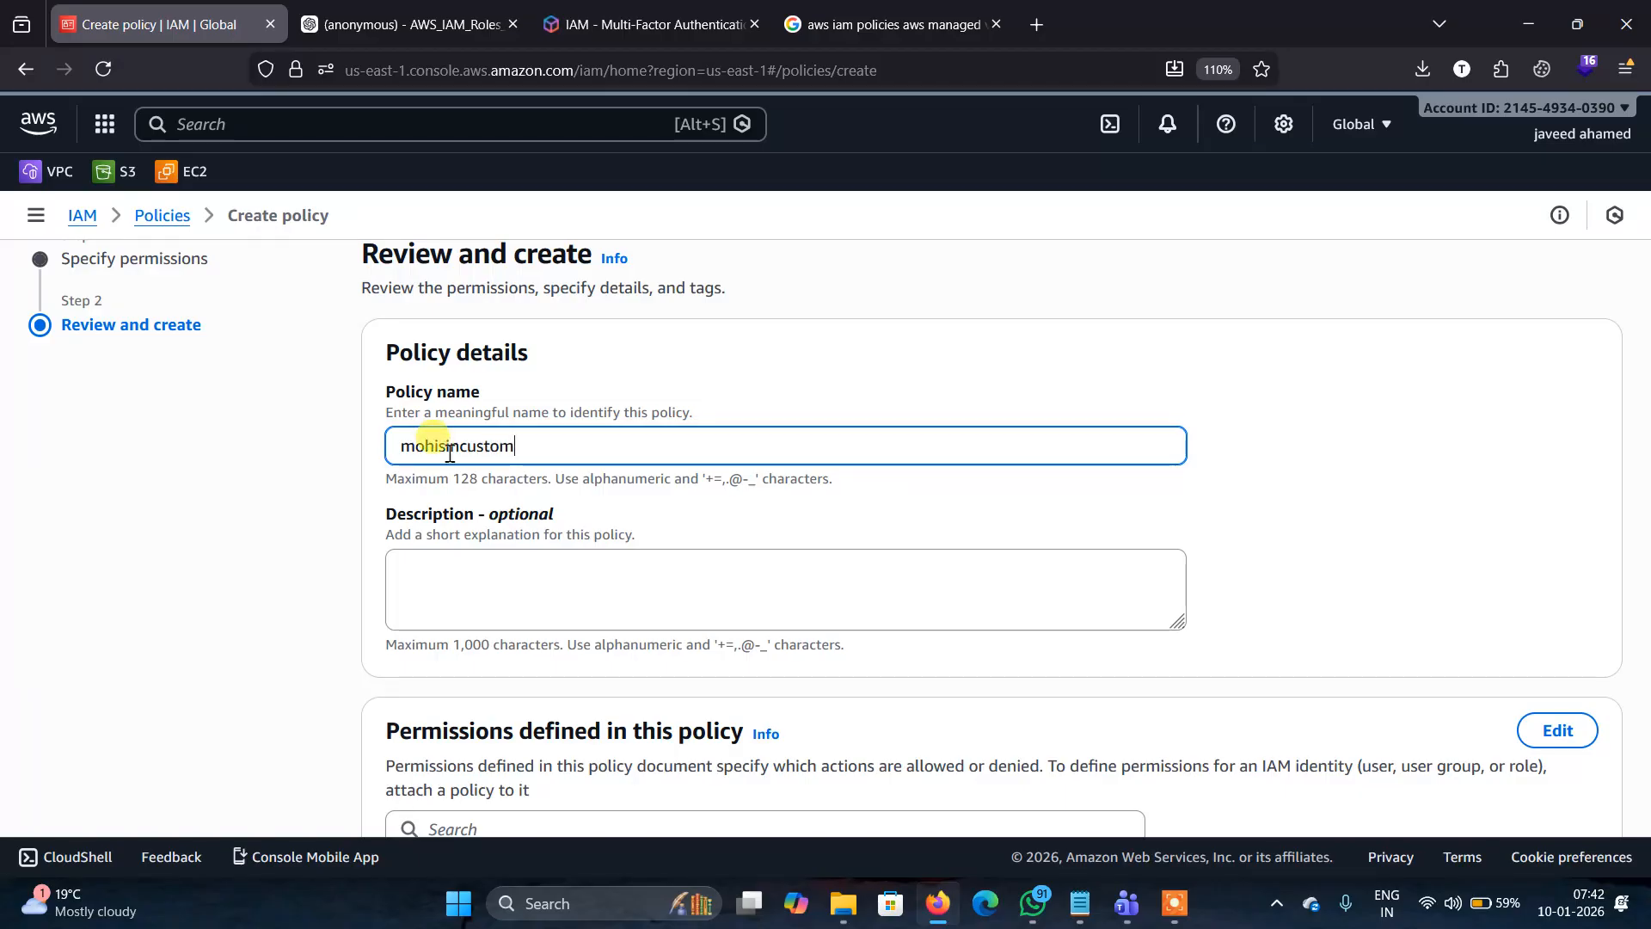
{"action": "left_click", "coordinate": [437, 575]}
{"action": "type", "text": "I"}
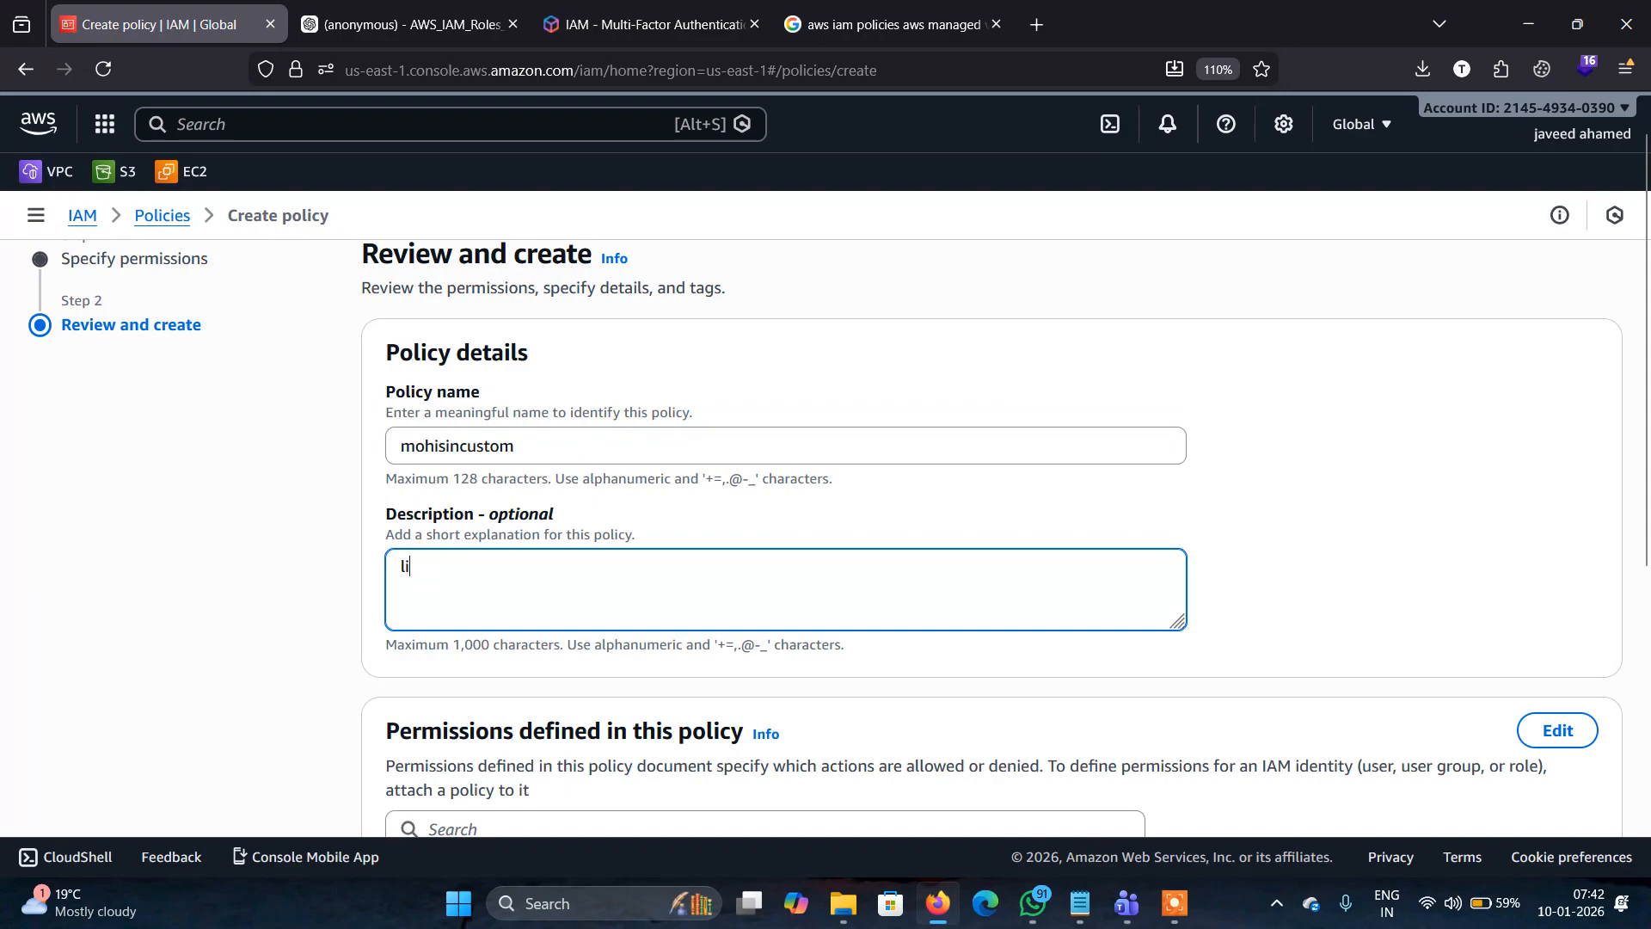
{"action": "type", "text": "istt buck"}
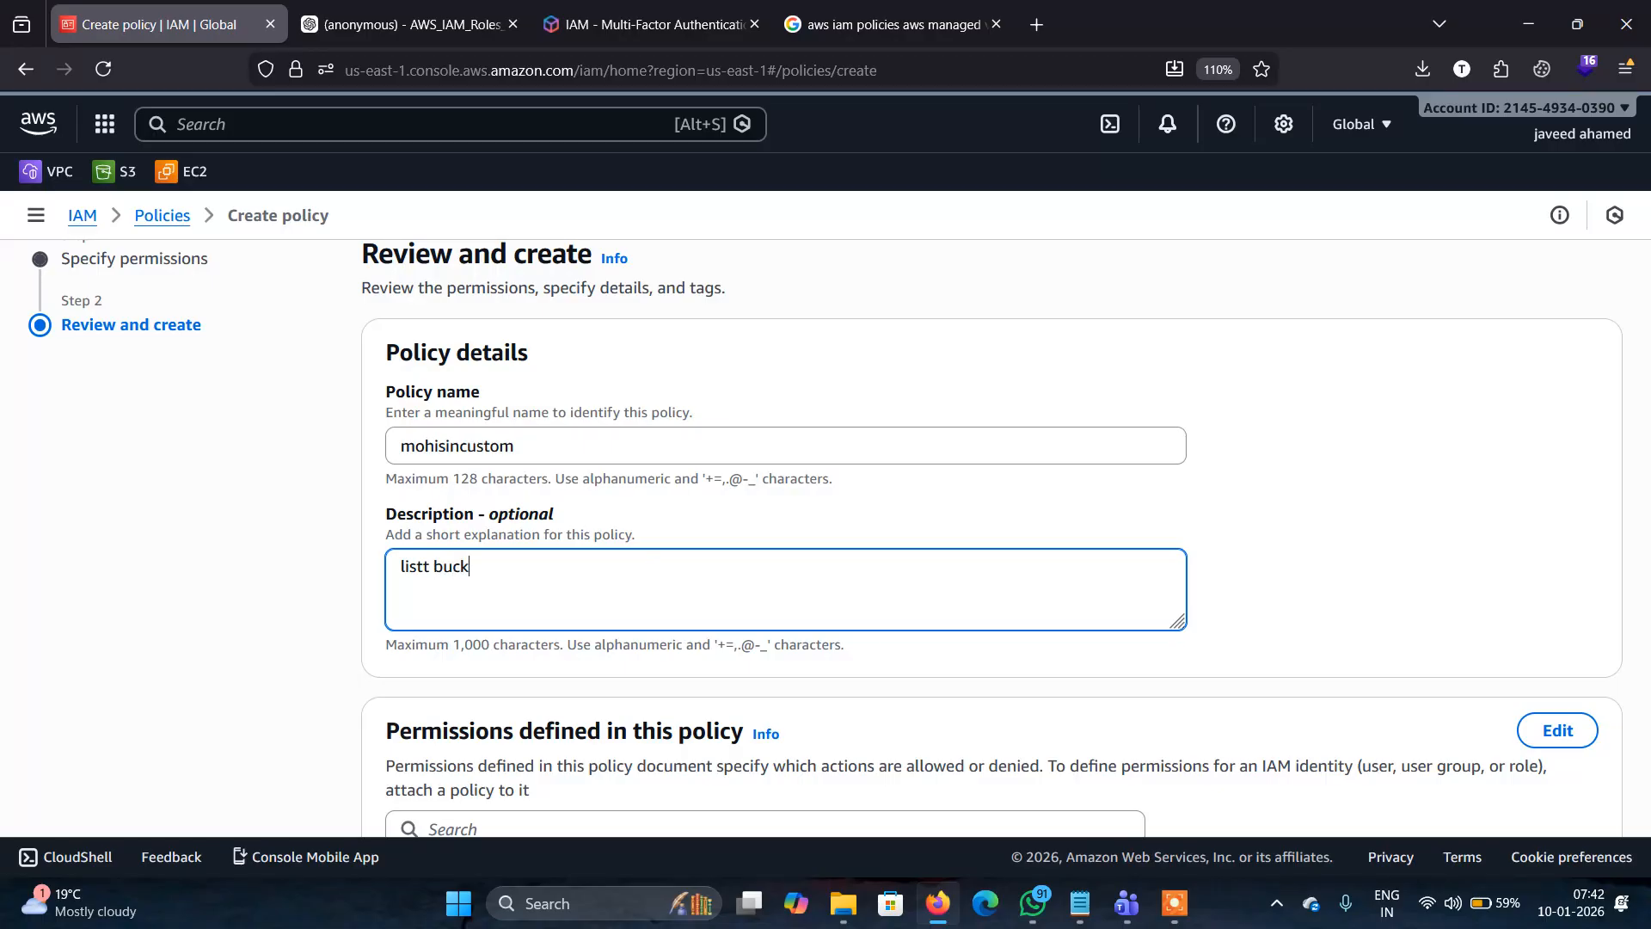
{"action": "type", "text": "t"}
{"action": "scroll", "coordinate": [1563, 527], "scroll_direction": "down", "scroll_amount": 2}
{"action": "scroll", "coordinate": [1563, 526], "scroll_direction": "down", "scroll_amount": 4}
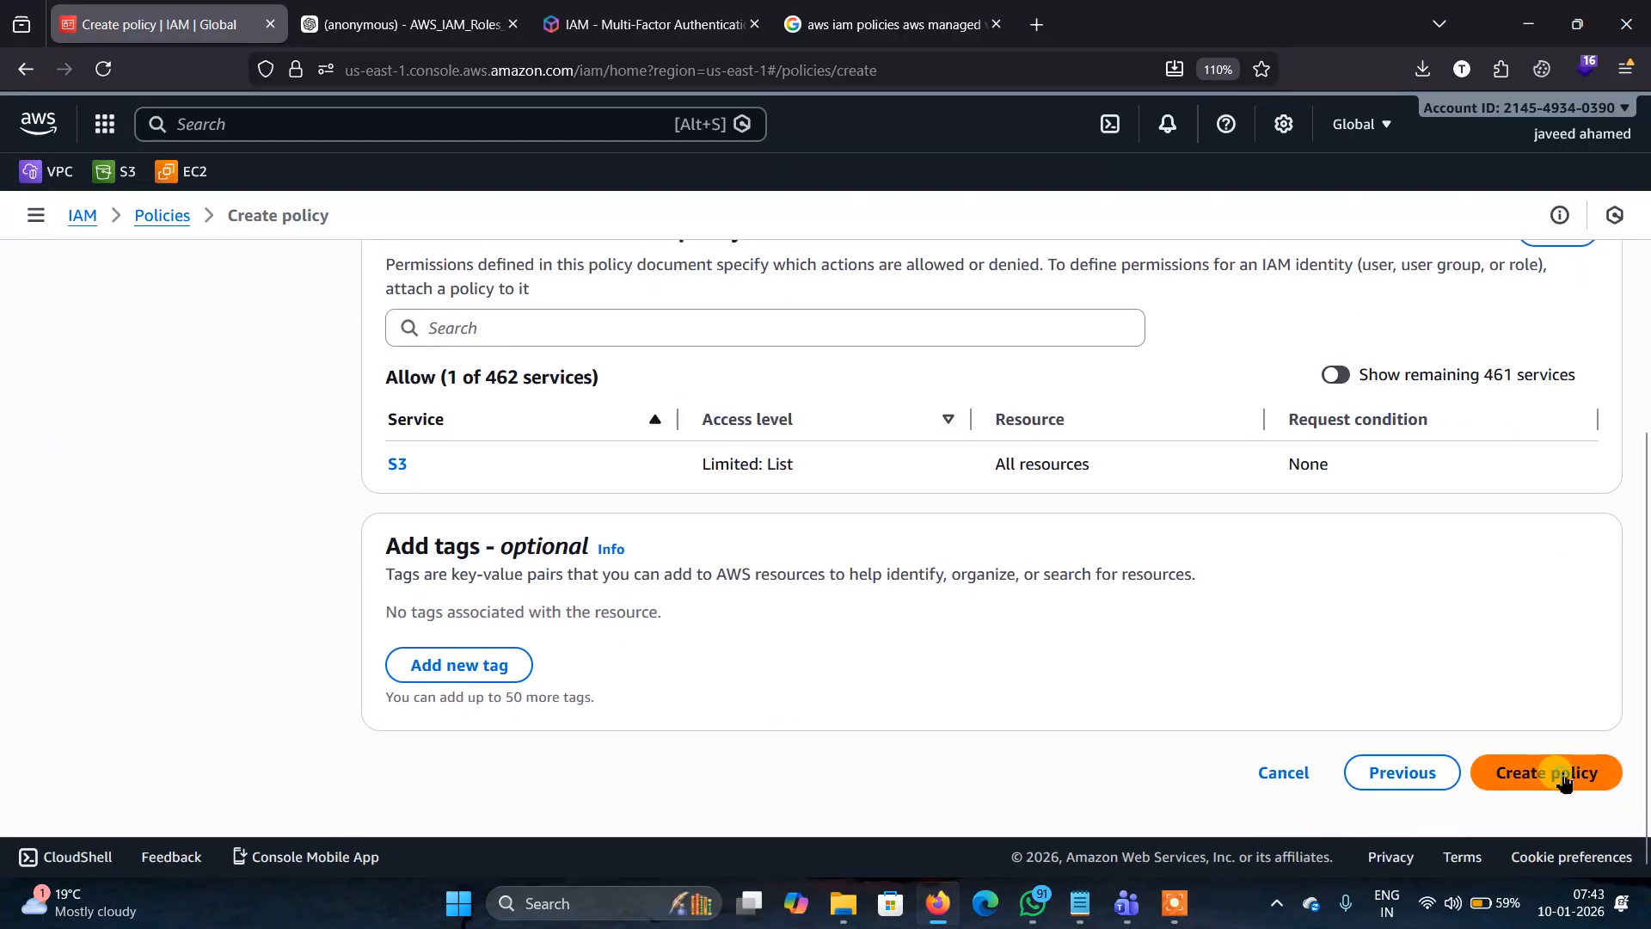
{"action": "left_click", "coordinate": [1564, 778]}
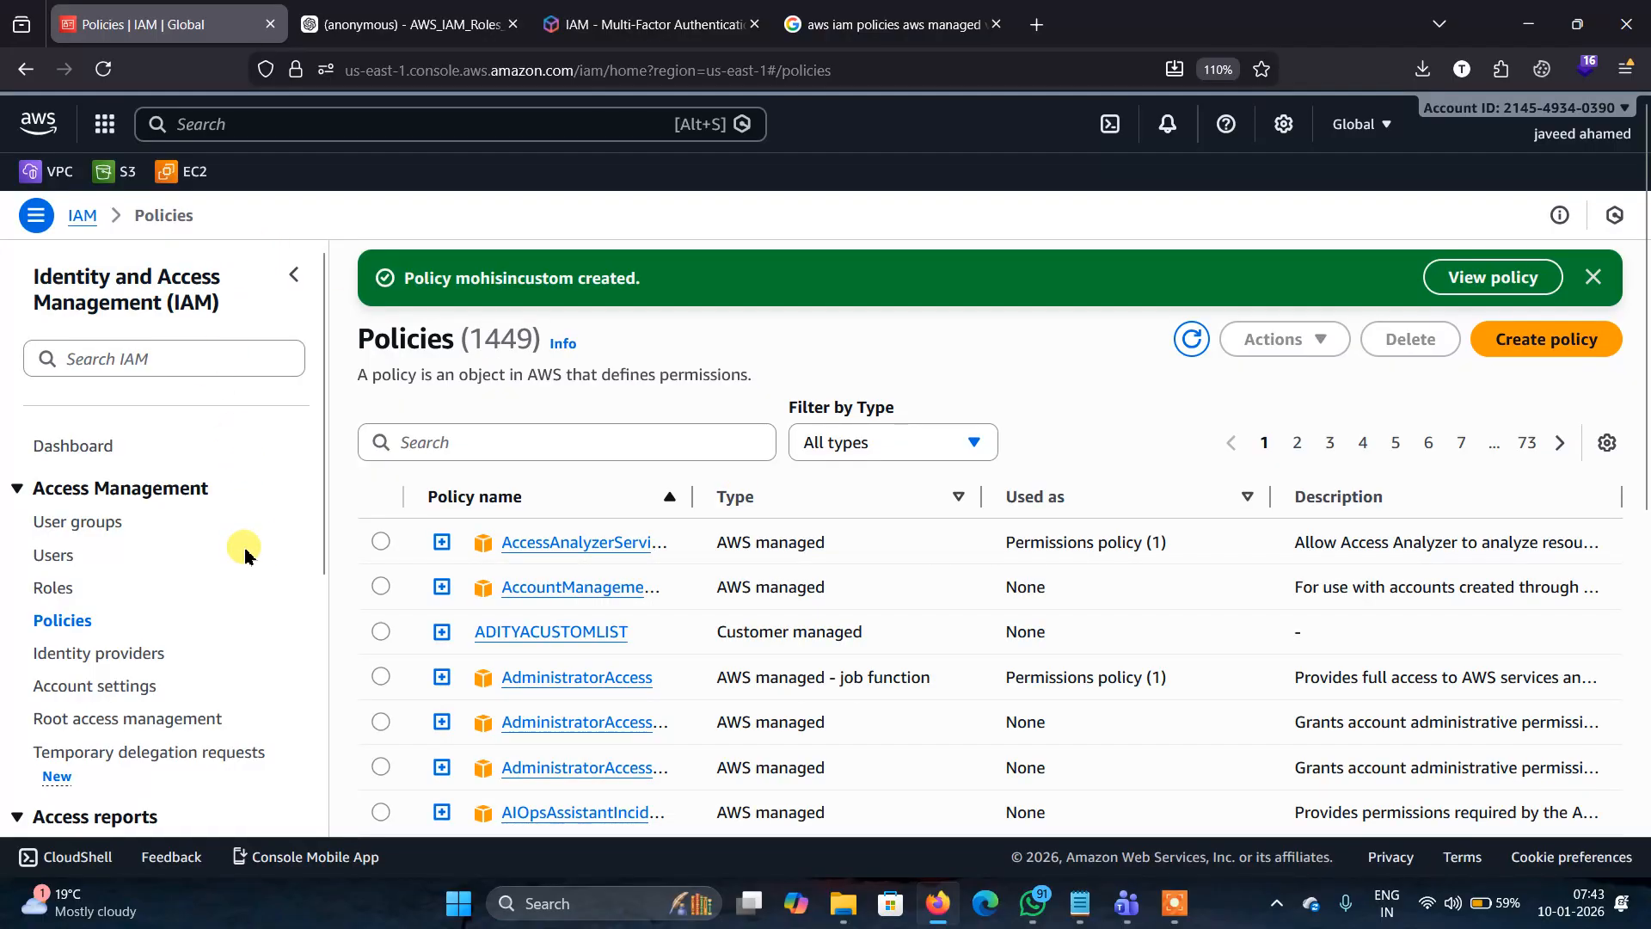
- Open the IAM Users list and select both users
{"action": "left_click", "coordinate": [72, 561]}
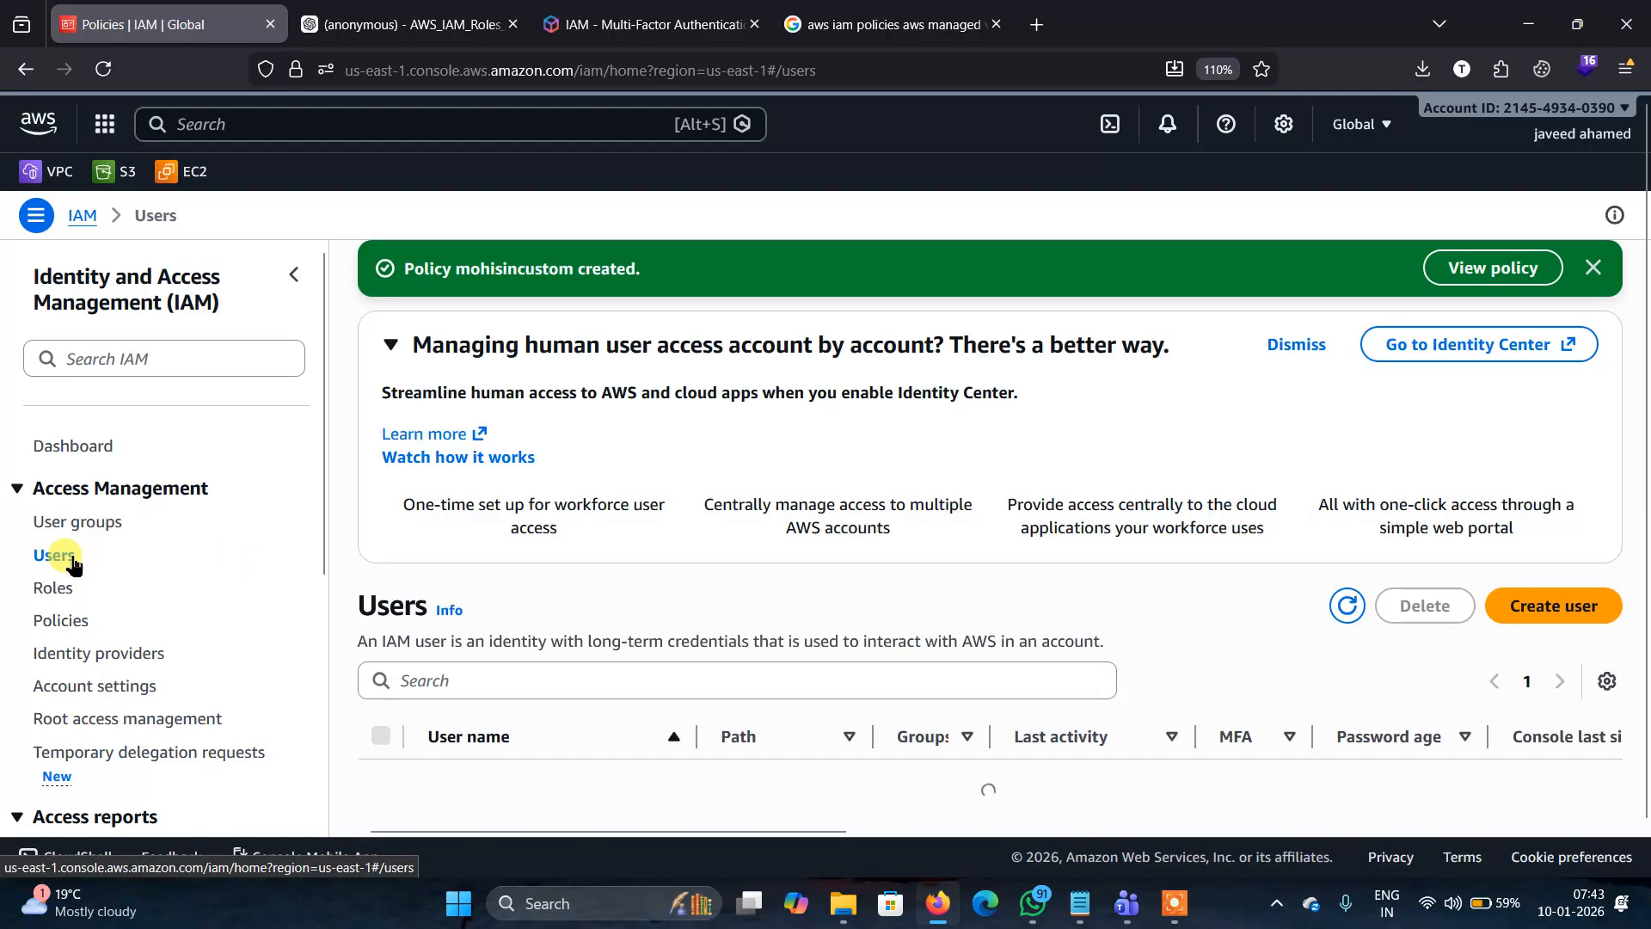
{"action": "scroll", "coordinate": [642, 674], "scroll_direction": "down", "scroll_amount": 2}
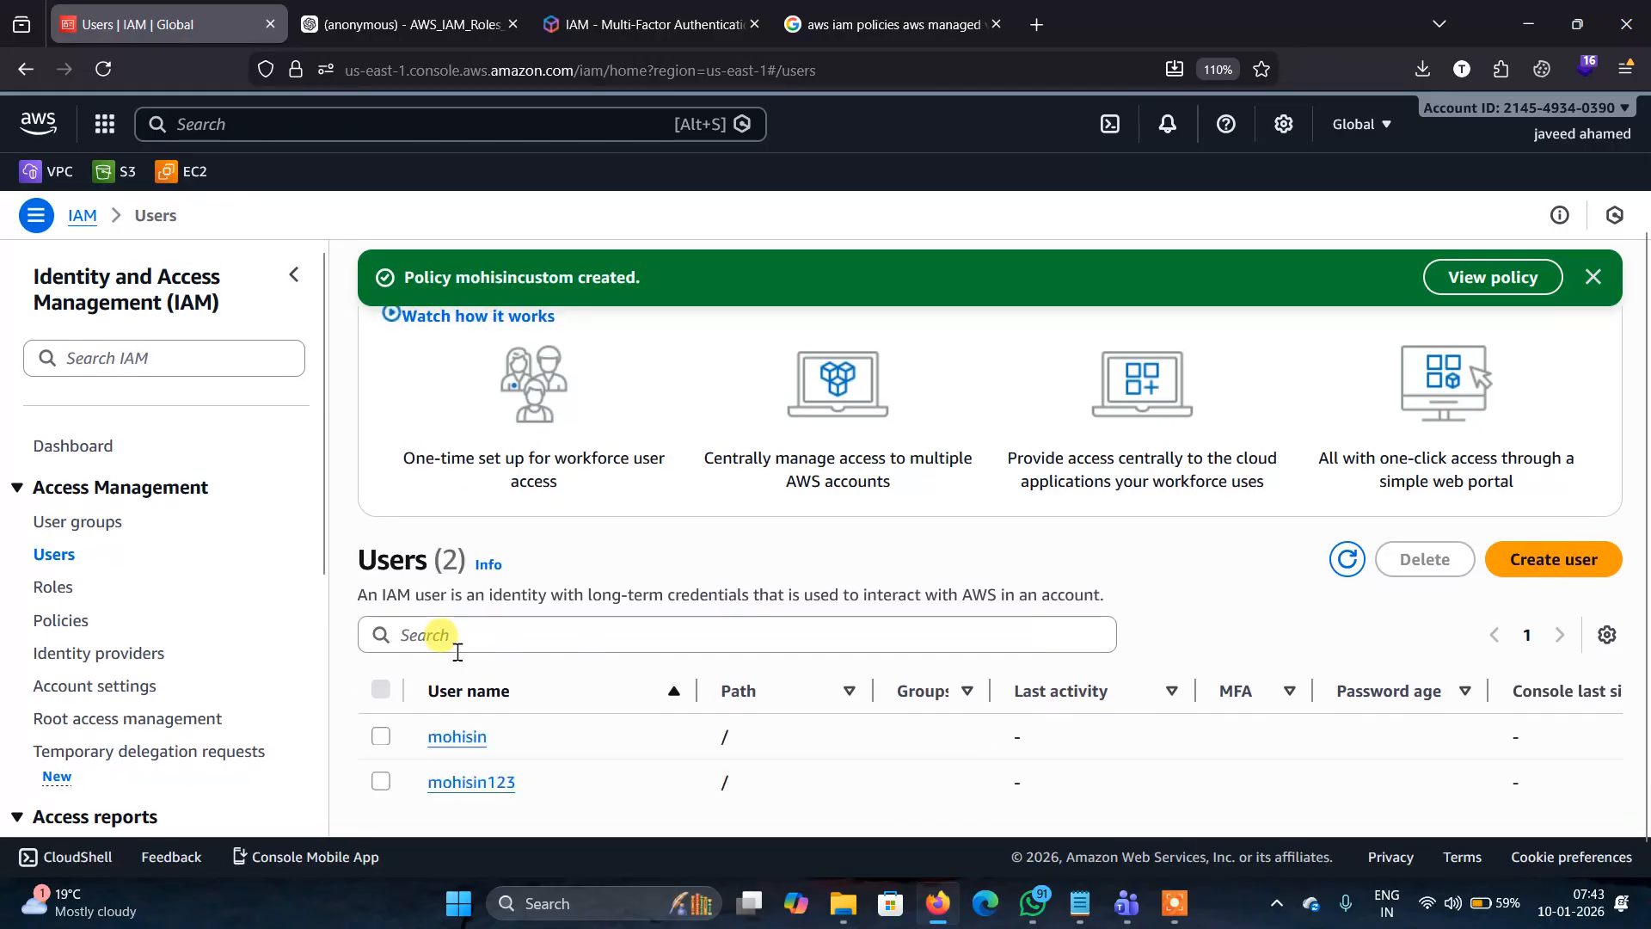
{"action": "scroll", "coordinate": [789, 667], "scroll_direction": "down", "scroll_amount": 1}
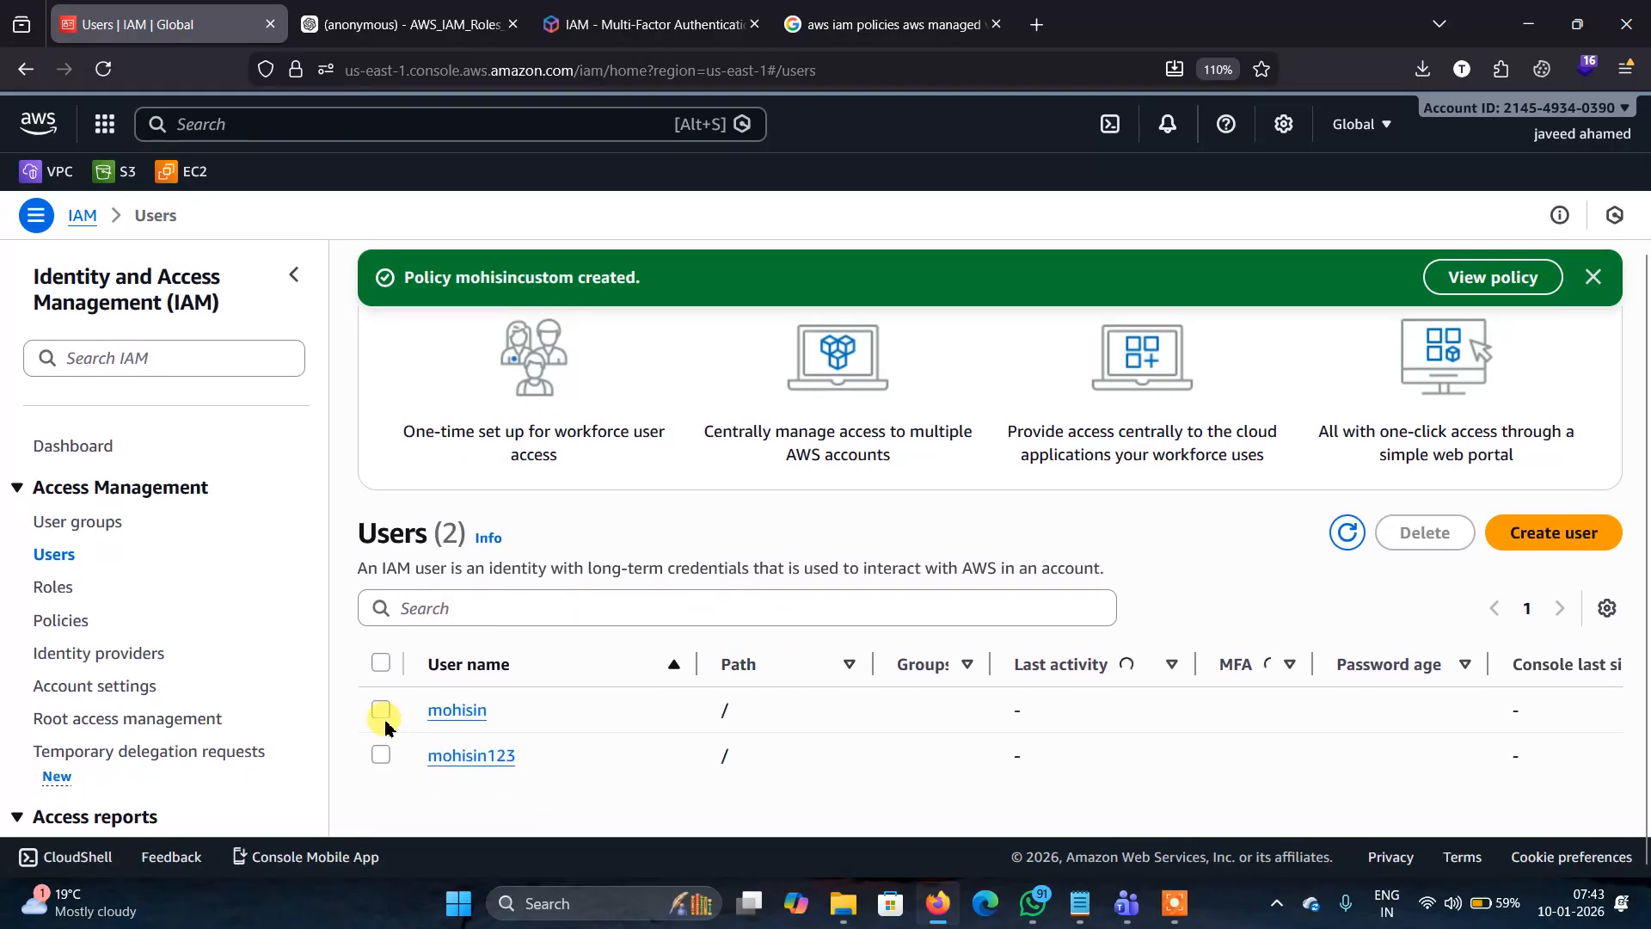
{"action": "left_click", "coordinate": [381, 662]}
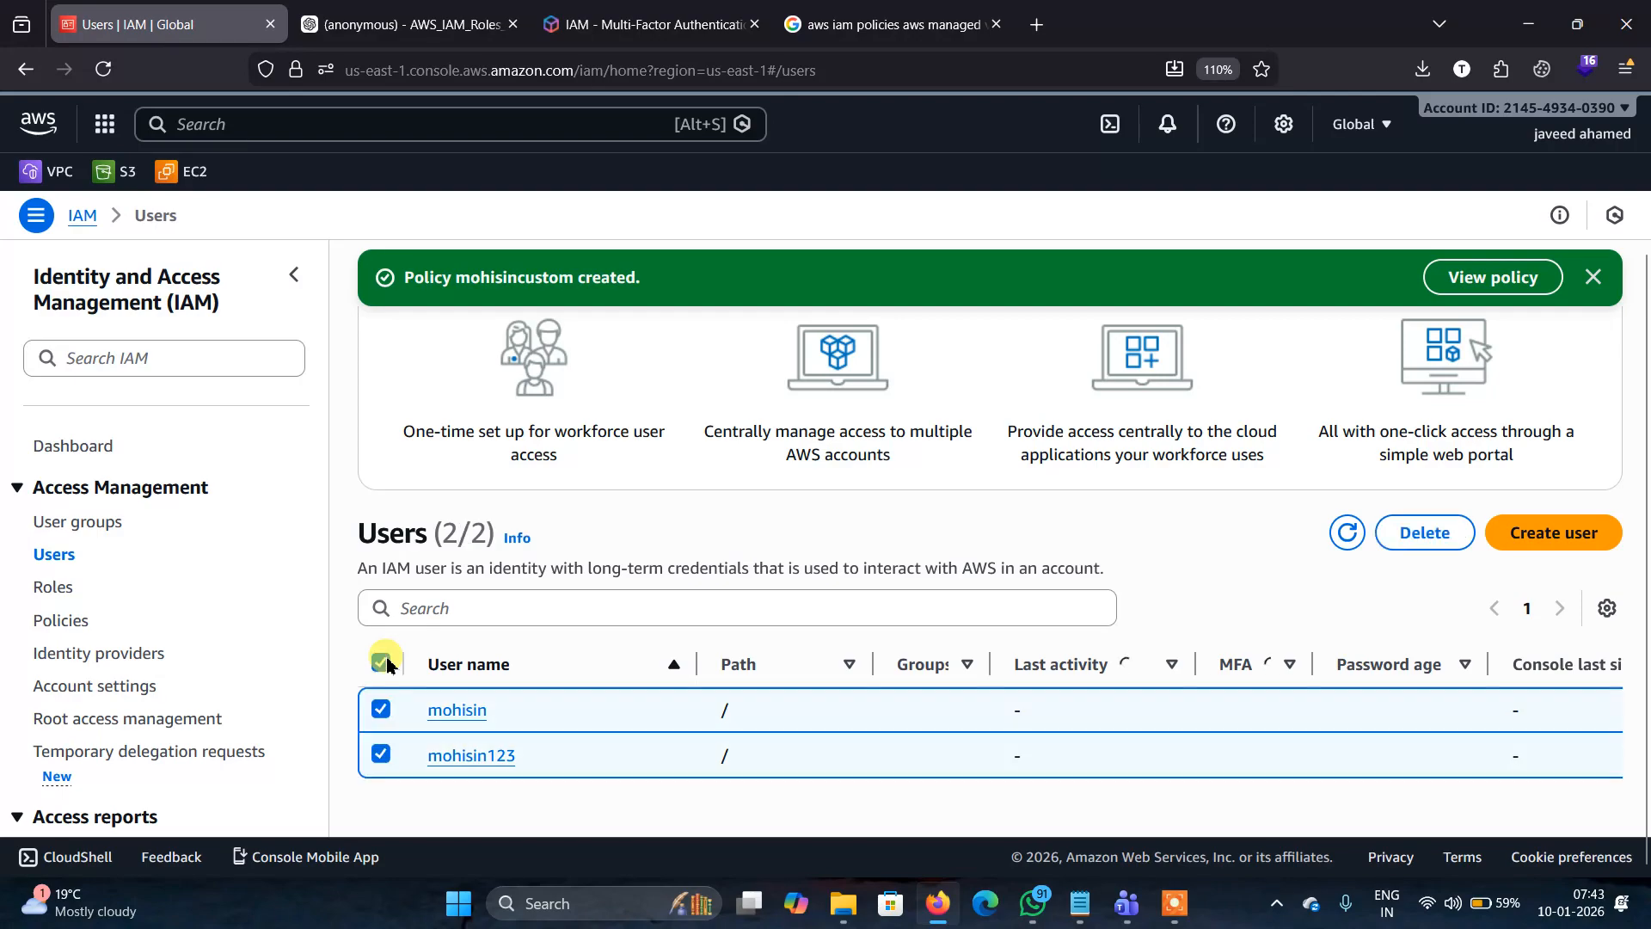
{"action": "left_click", "coordinate": [382, 662]}
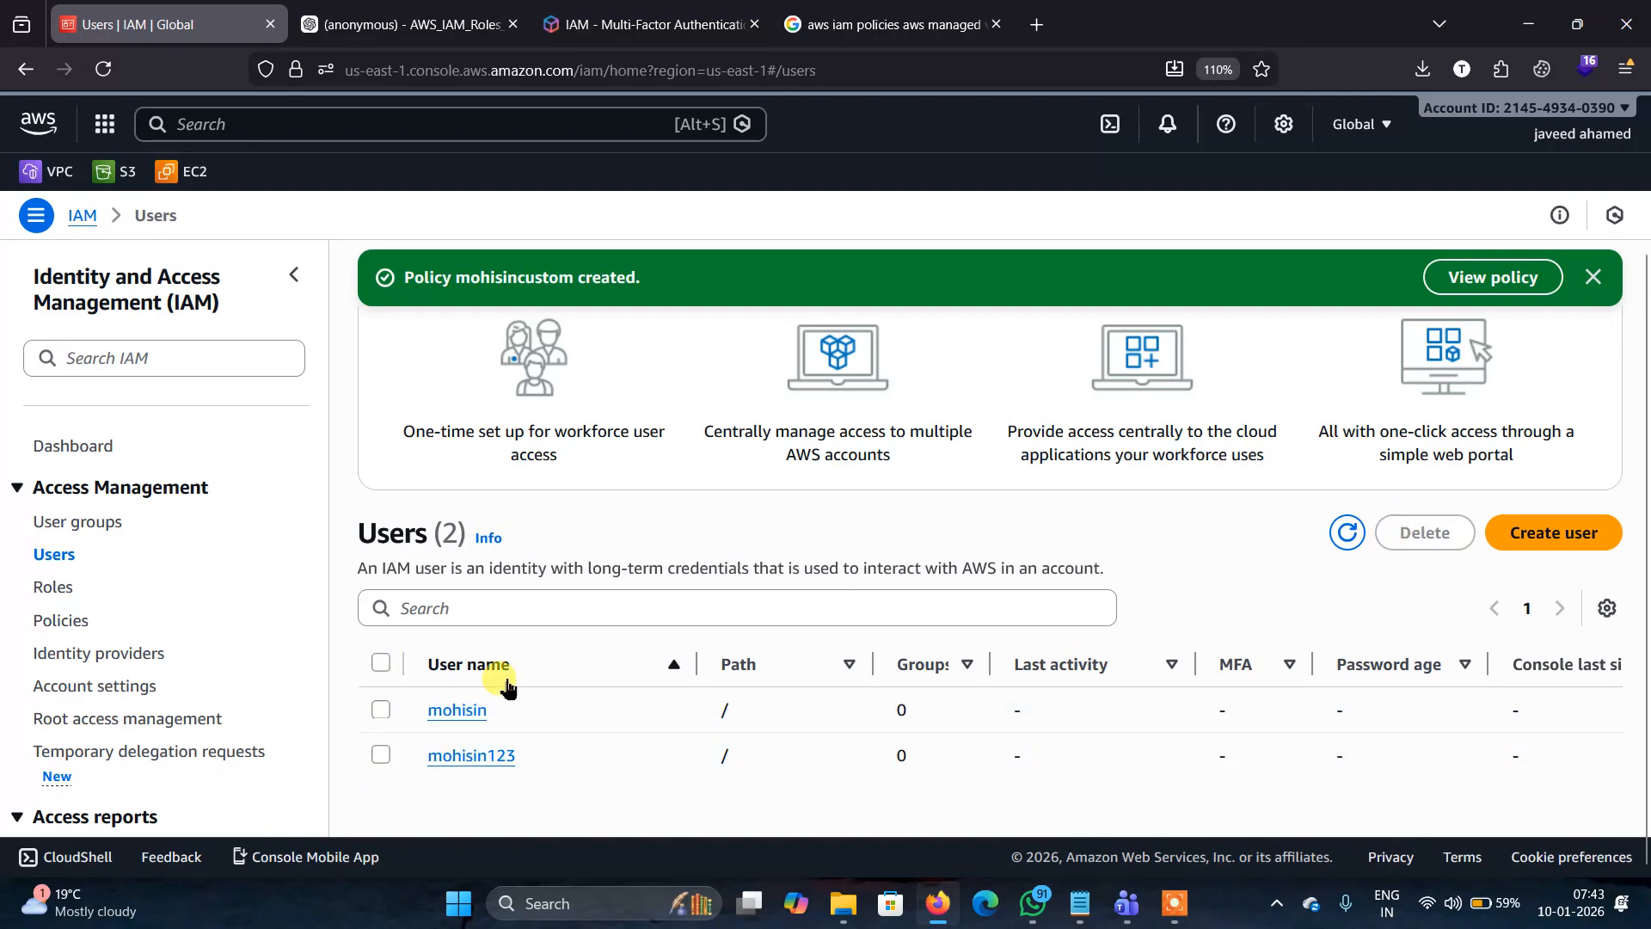
{"action": "left_click", "coordinate": [381, 663]}
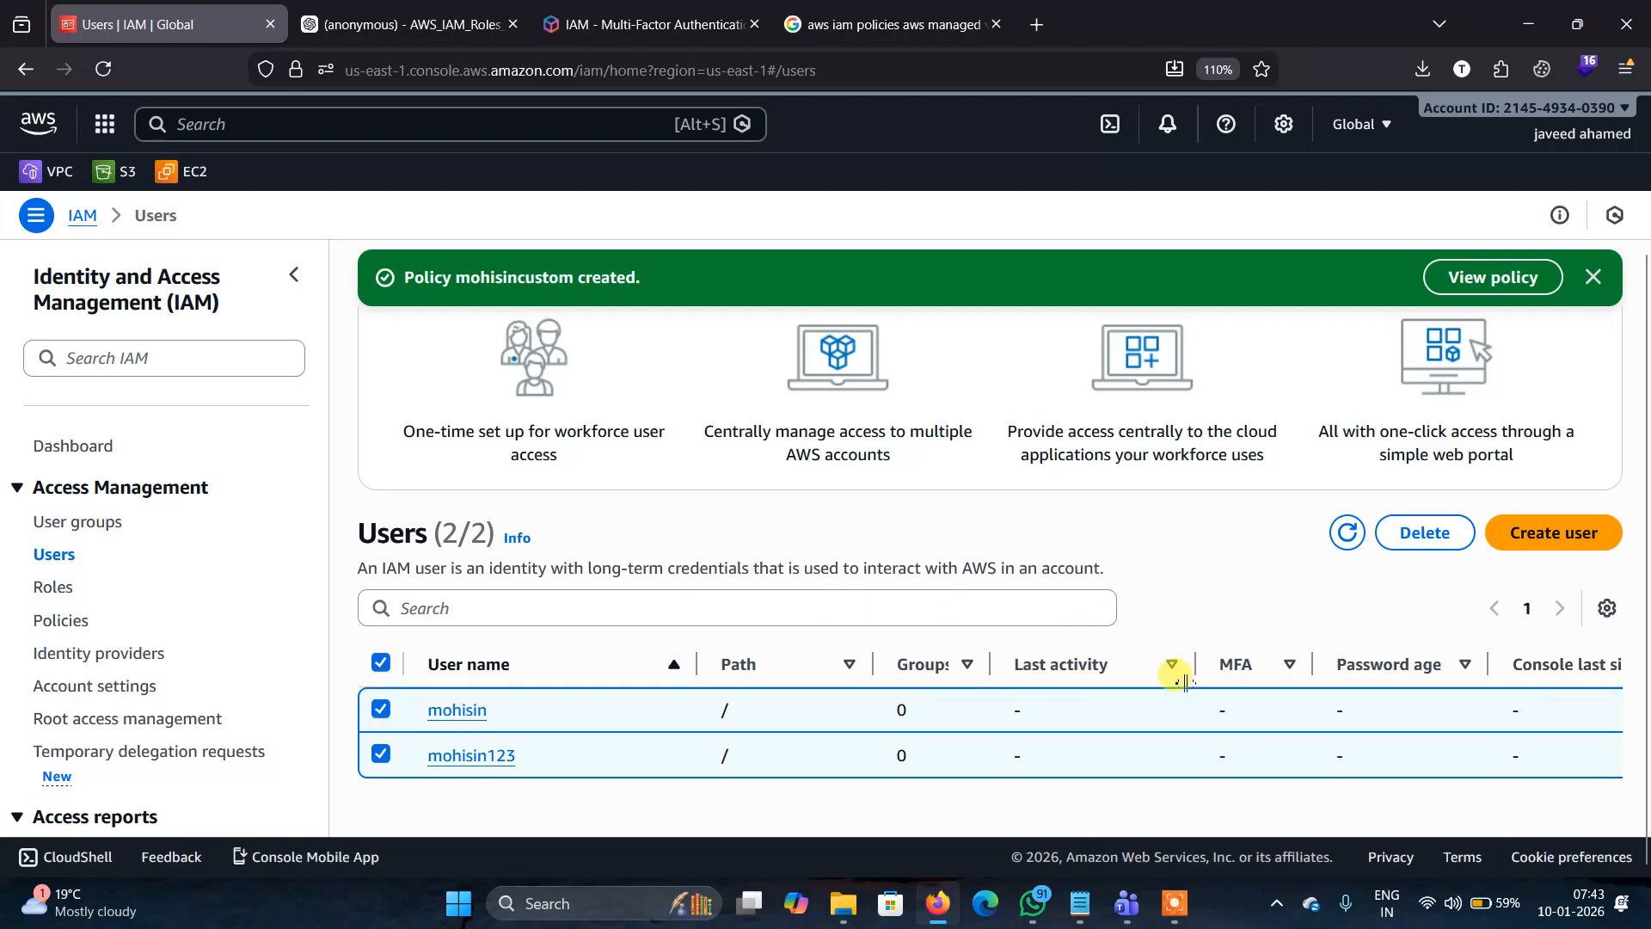
- Delete both users by confirming with 'confirm', then refresh the Users list
{"action": "left_click", "coordinate": [1427, 534]}
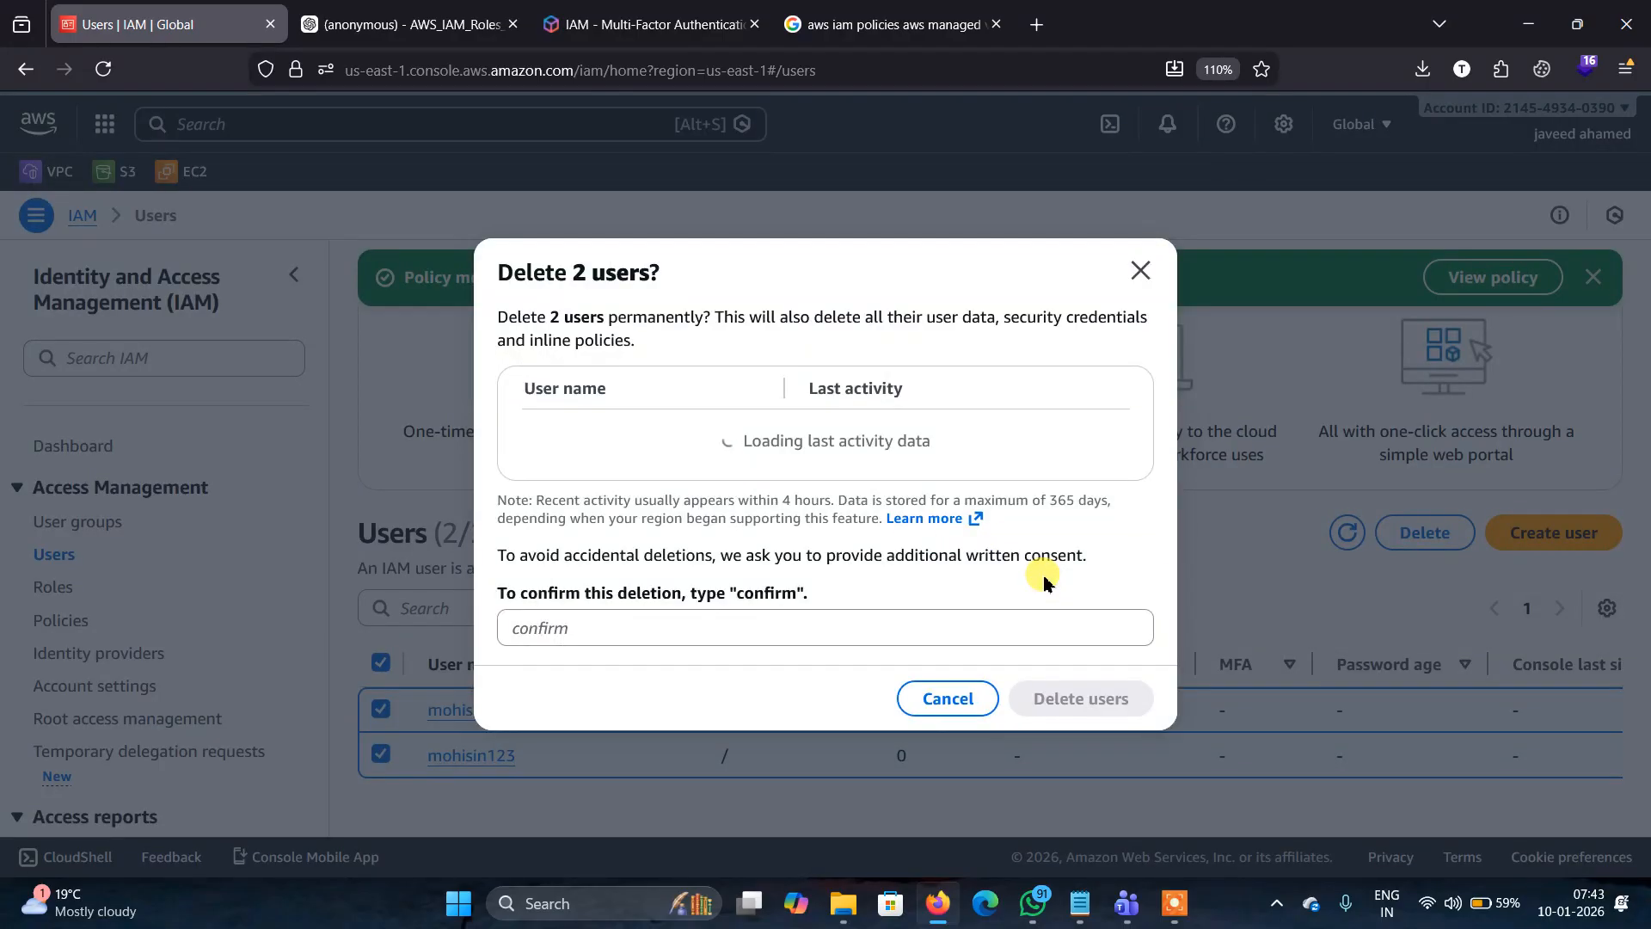
{"action": "left_click", "coordinate": [591, 640]}
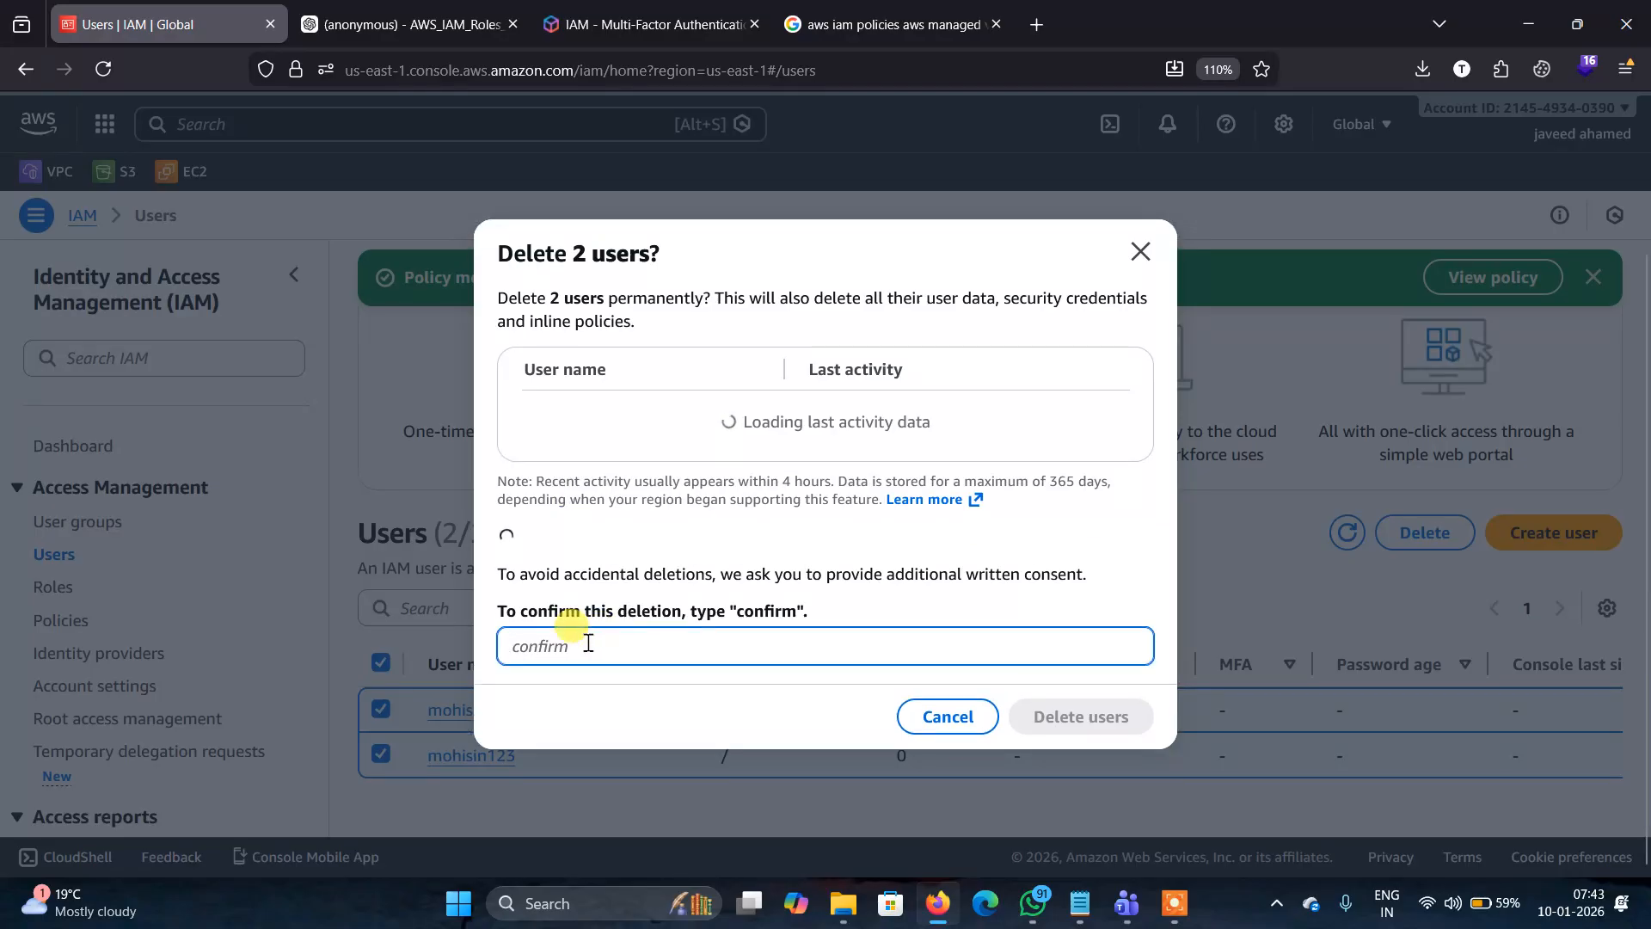
{"action": "type", "text": "confi"}
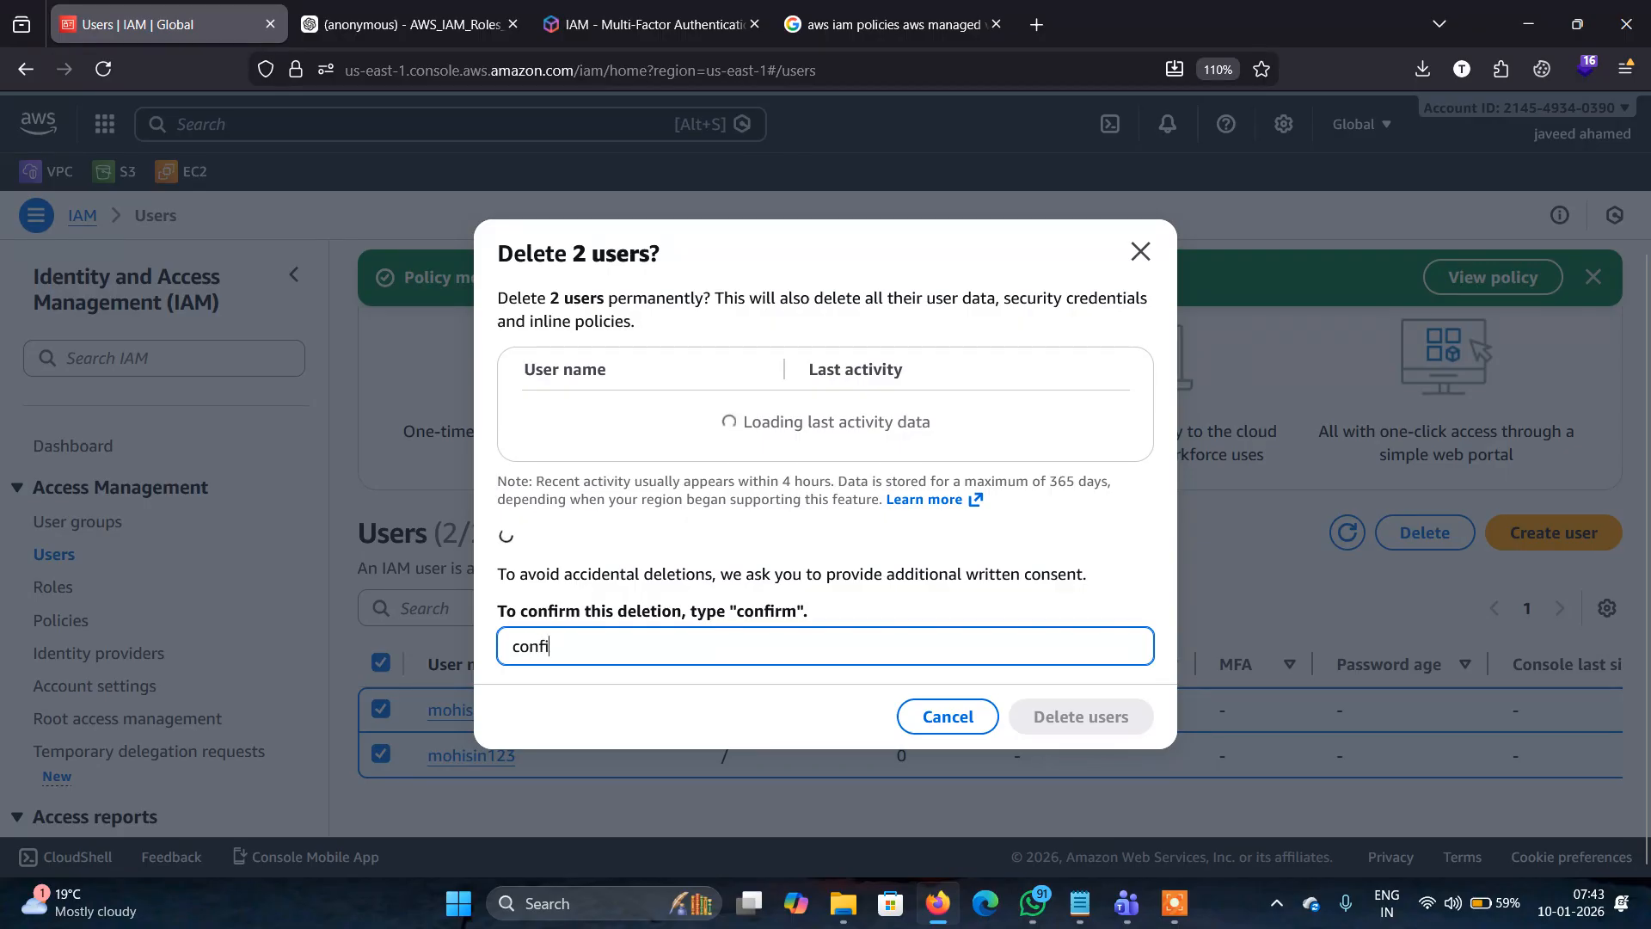
{"action": "type", "text": "rm"}
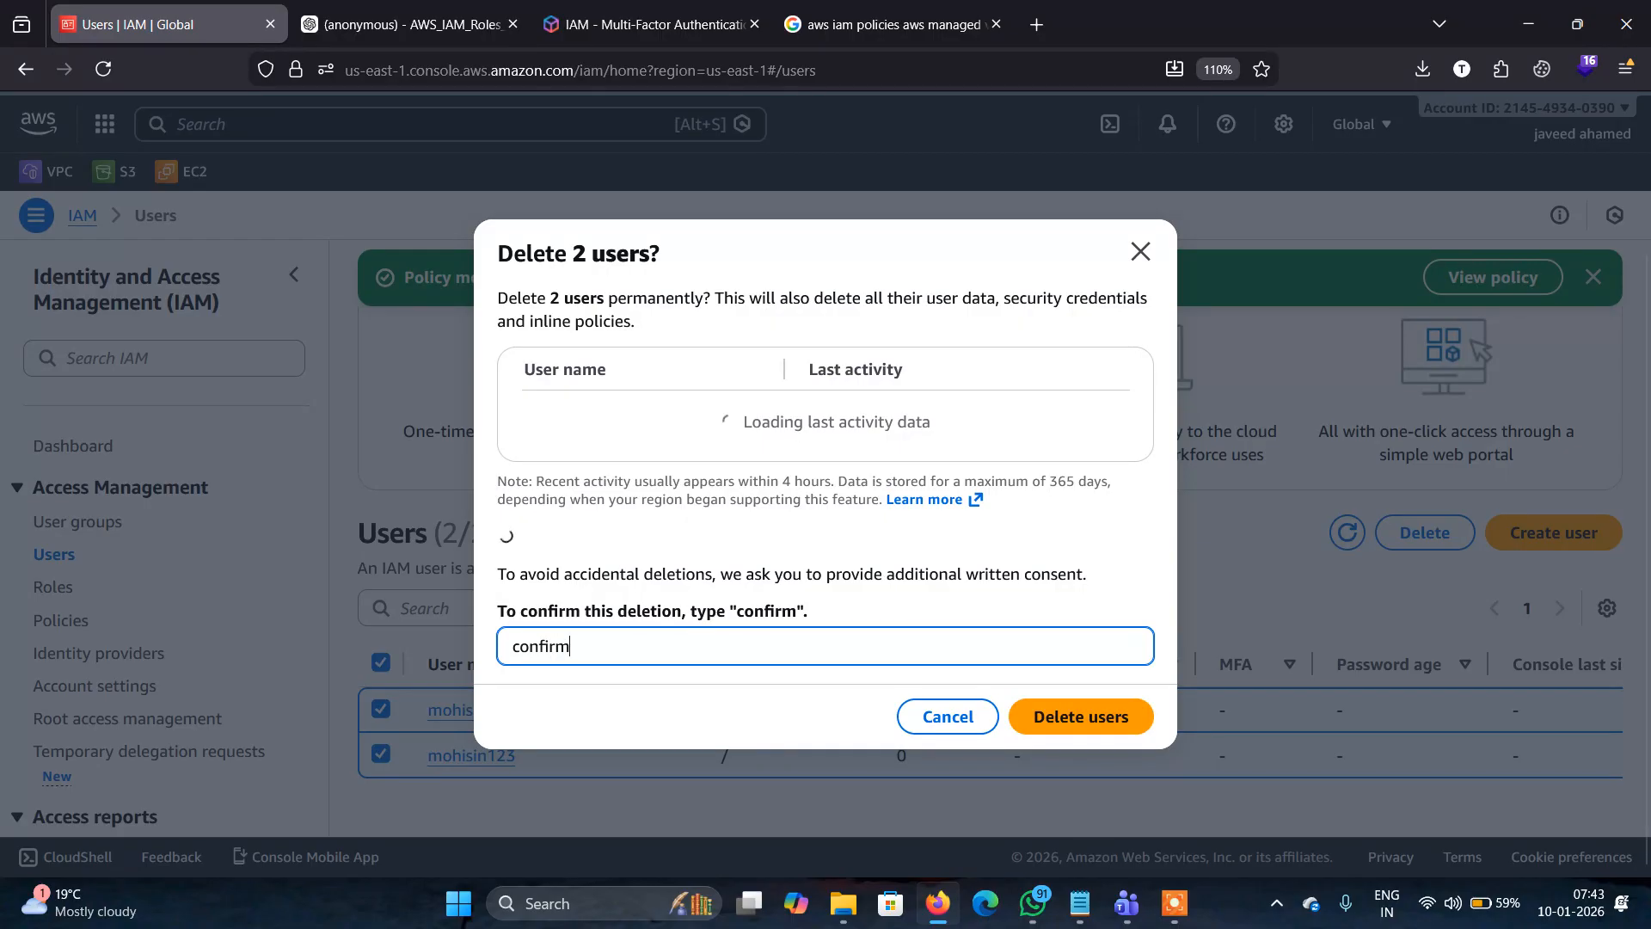
{"action": "left_click", "coordinate": [1067, 720]}
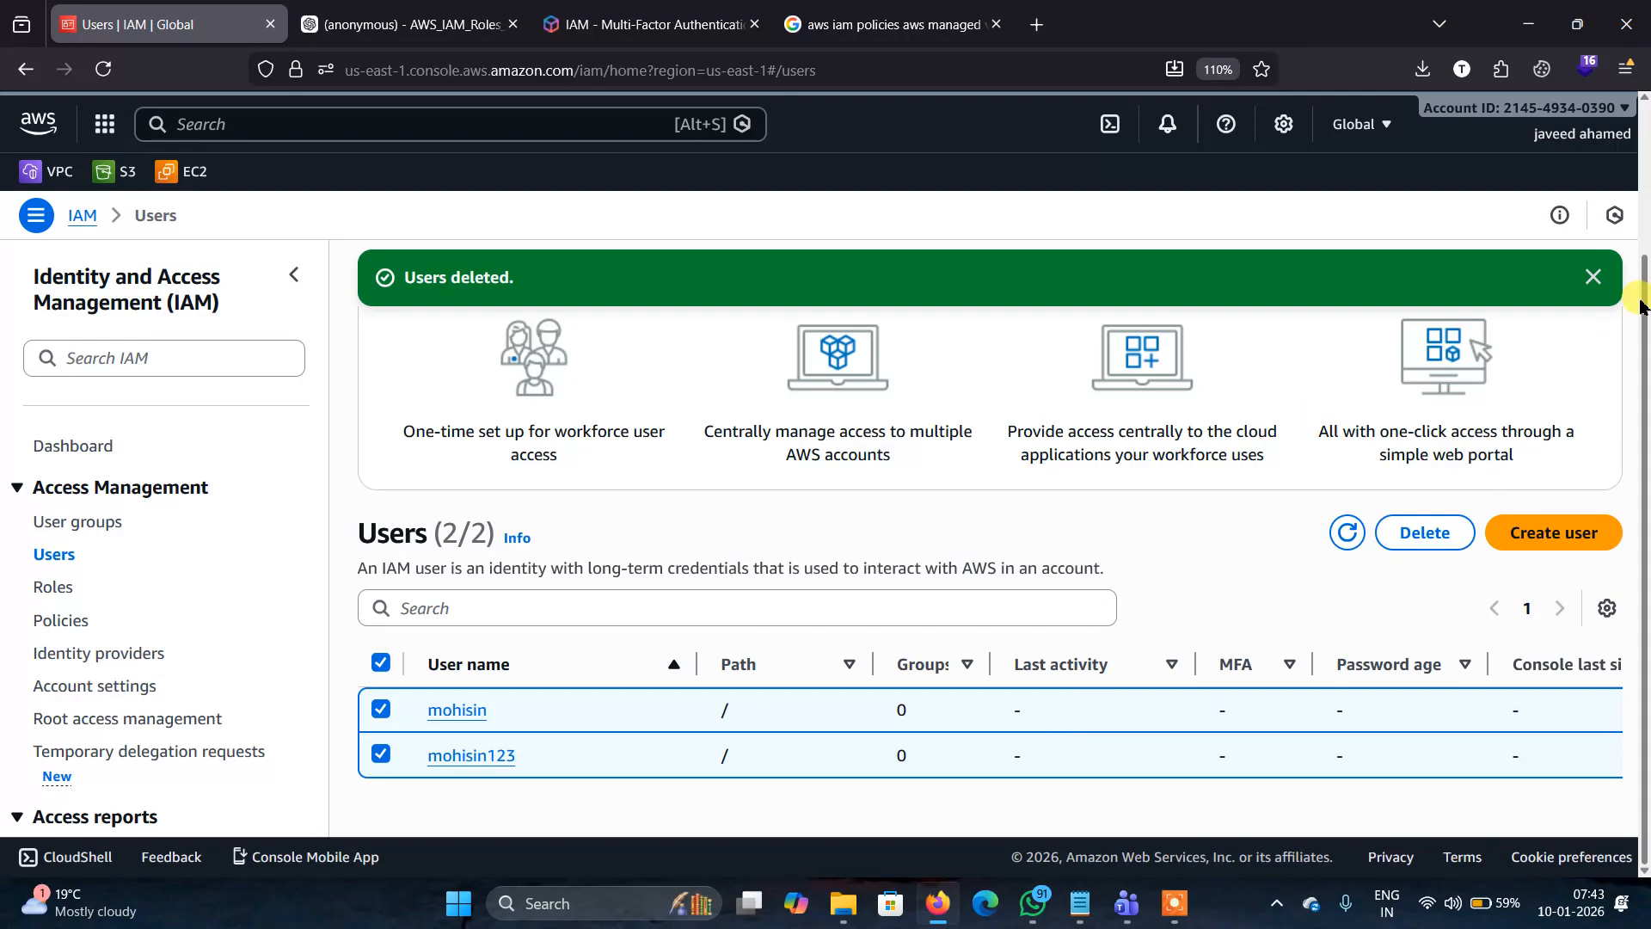
{"action": "left_click", "coordinate": [1588, 275]}
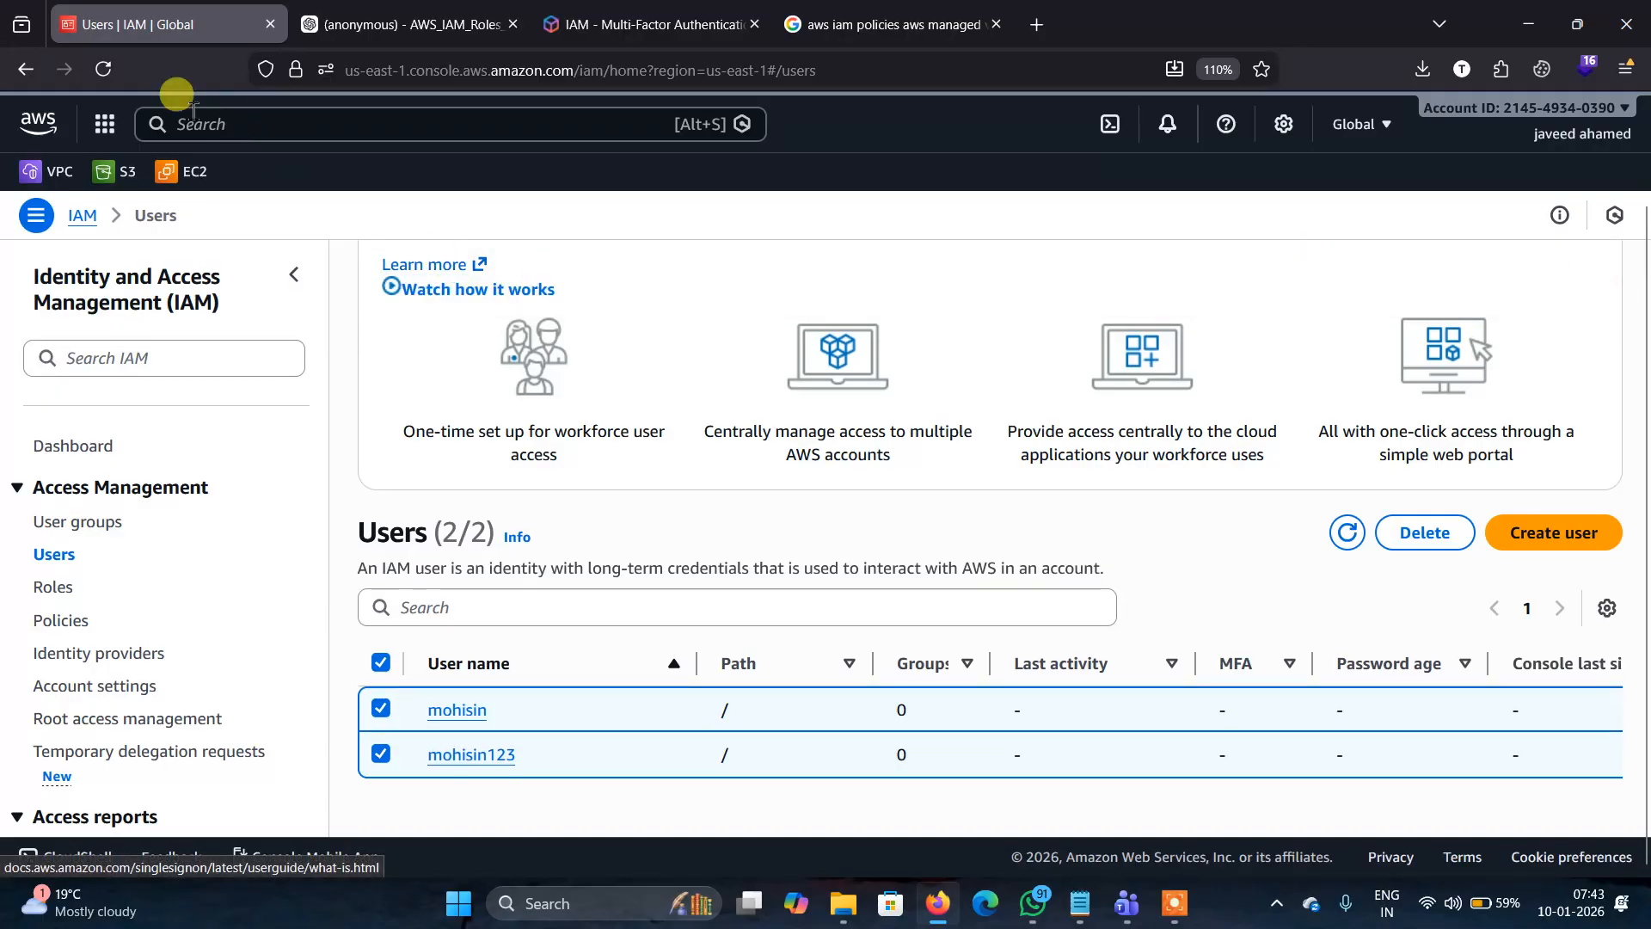
{"action": "left_click", "coordinate": [104, 70]}
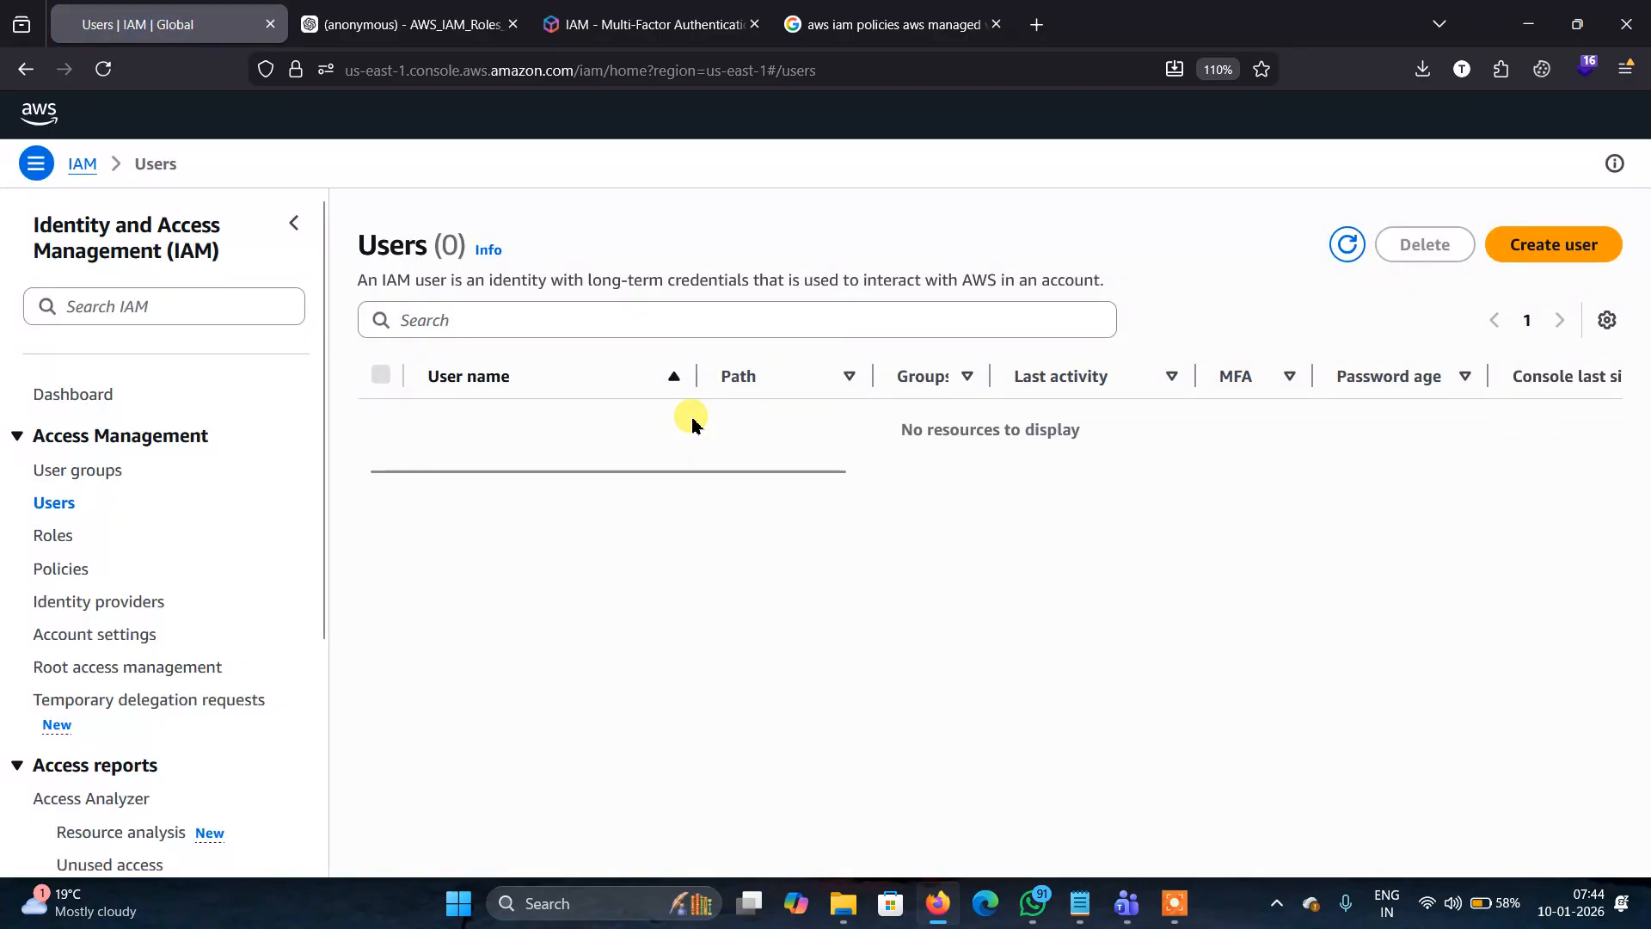
- Start a new IAM user named 'user1' with console access
{"action": "left_click", "coordinate": [1539, 250]}
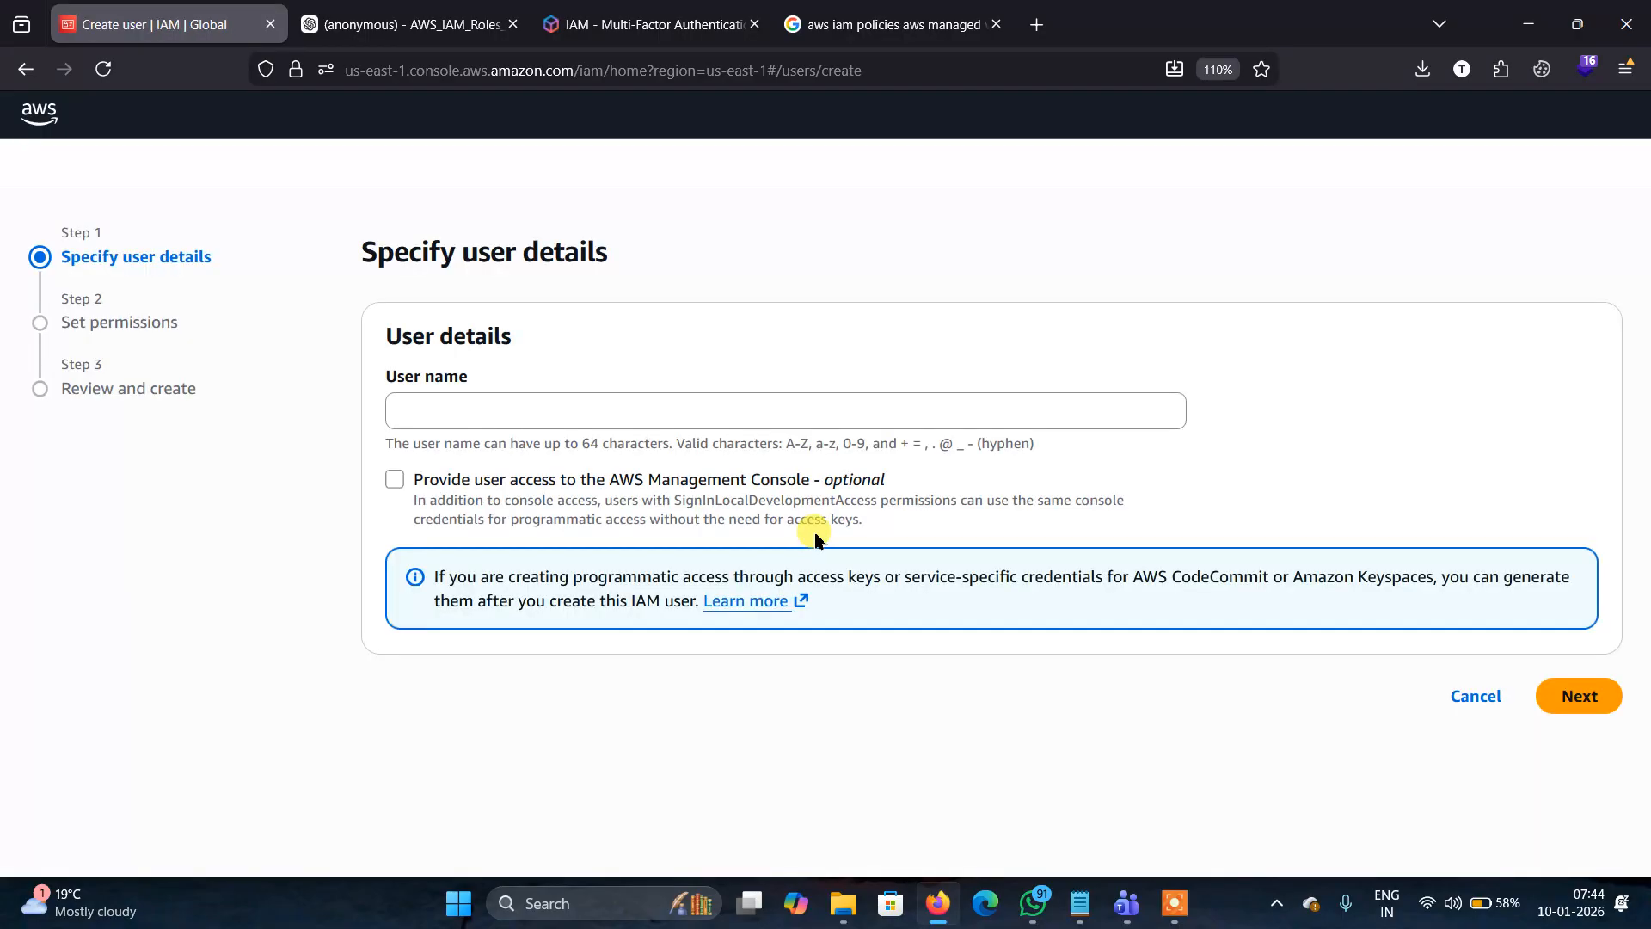
{"action": "left_click", "coordinate": [485, 407]}
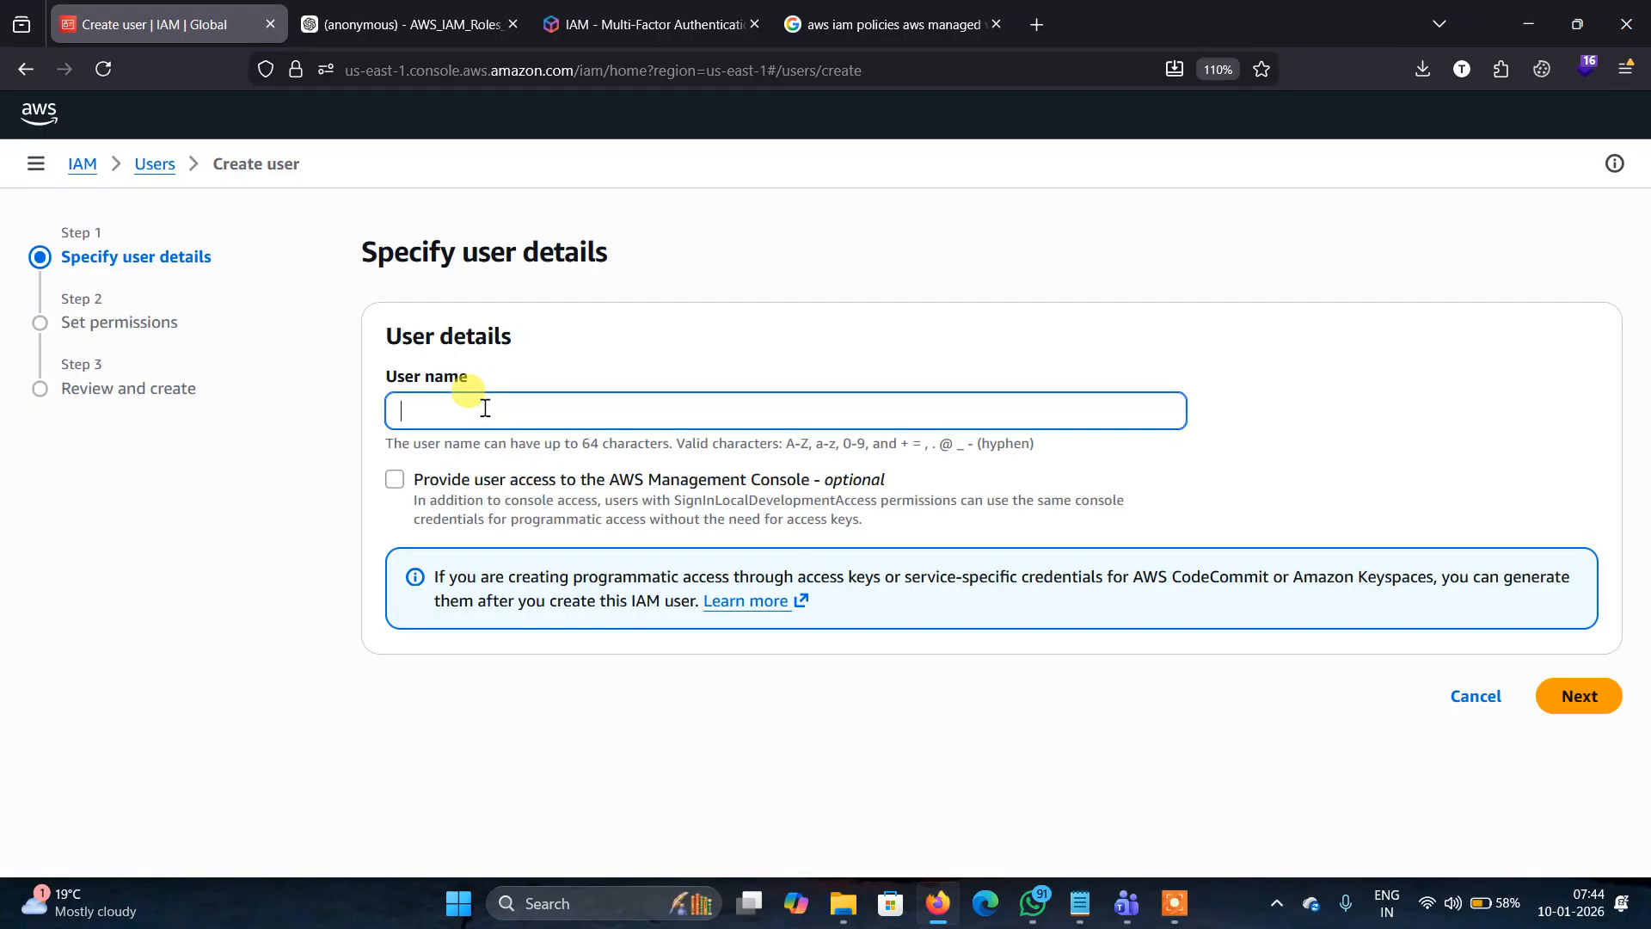
{"action": "type", "text": "user1"}
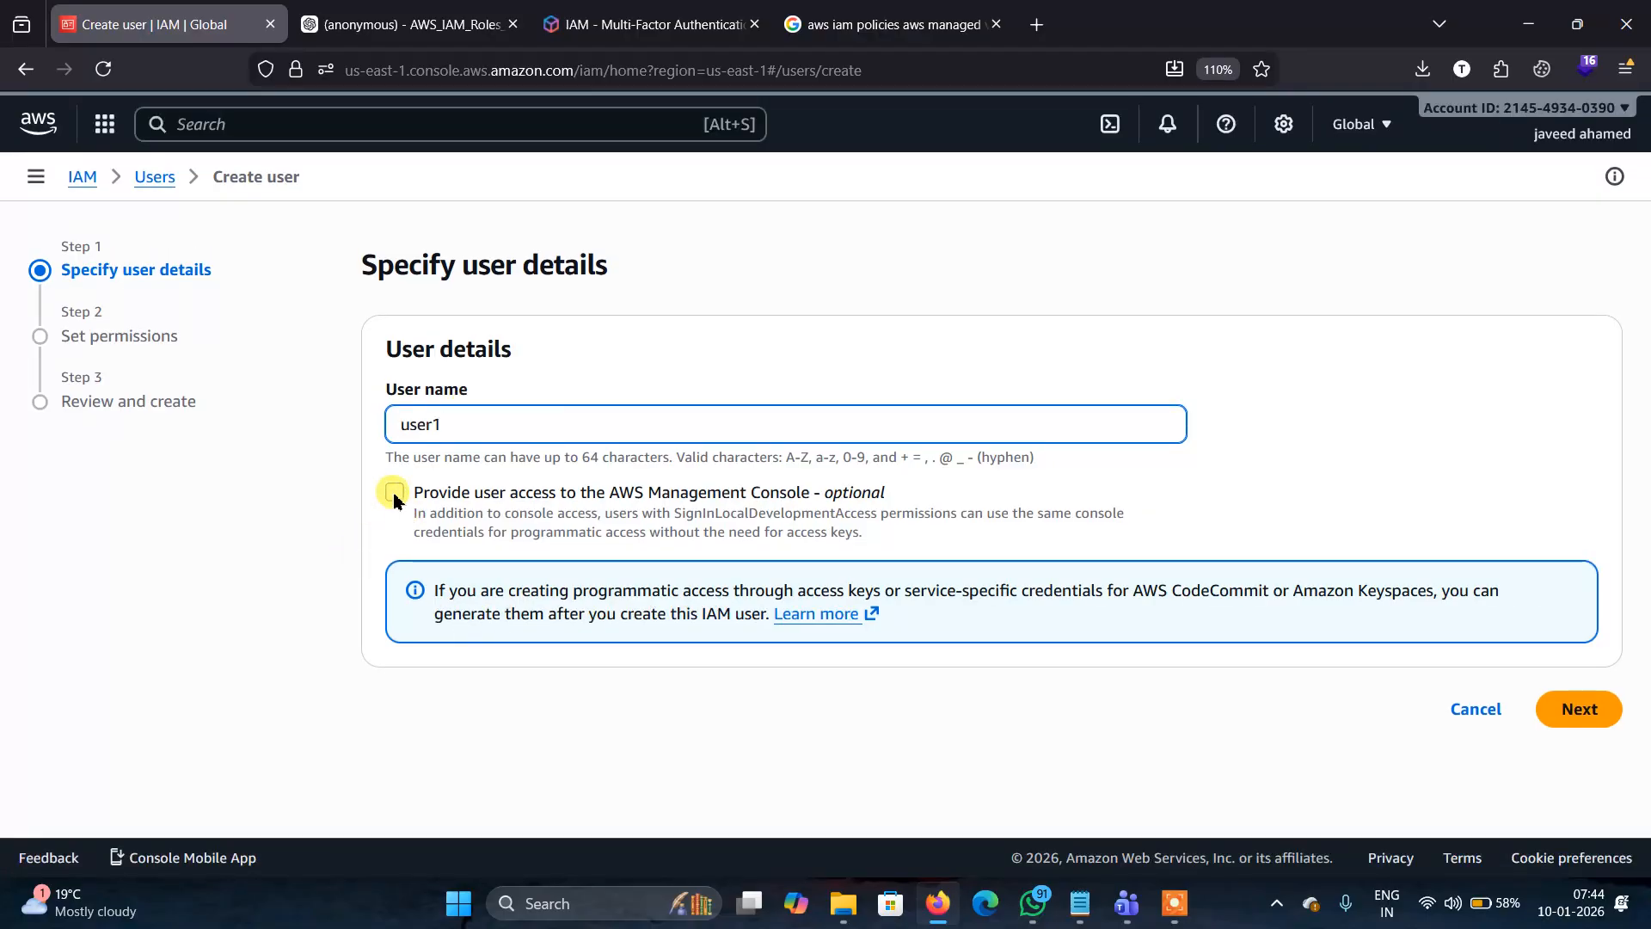
{"action": "left_click", "coordinate": [395, 531]}
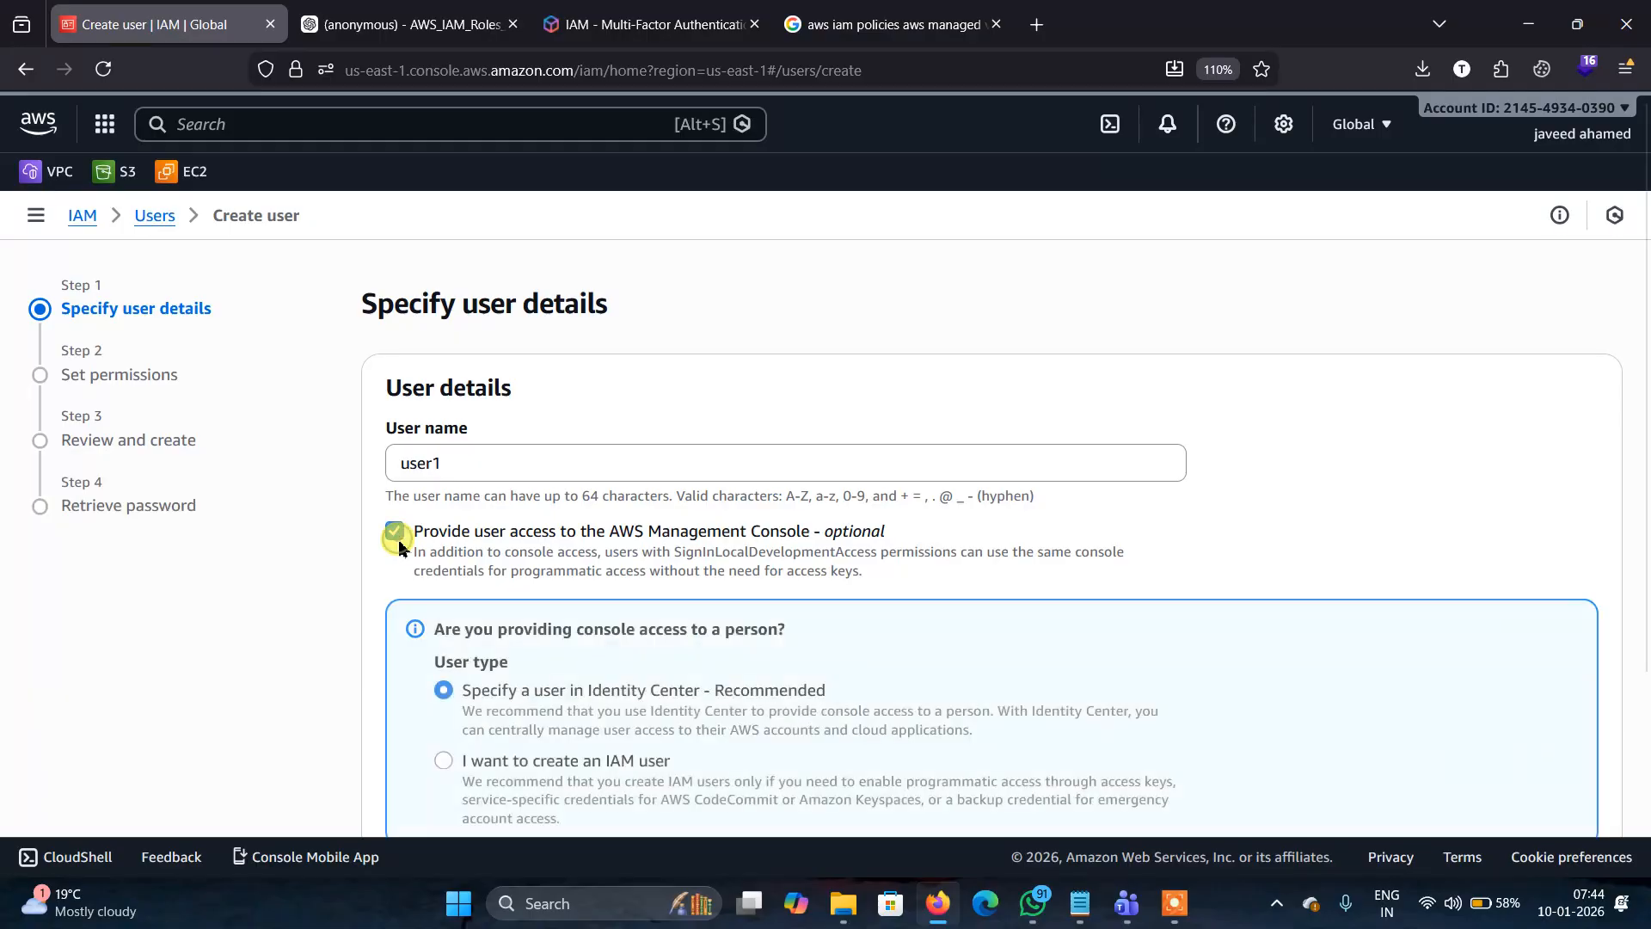
- Choose a plain IAM user with a custom password, toggle forced reset, and bring Notepad forward
{"action": "scroll", "coordinate": [590, 588], "scroll_direction": "down", "scroll_amount": 3}
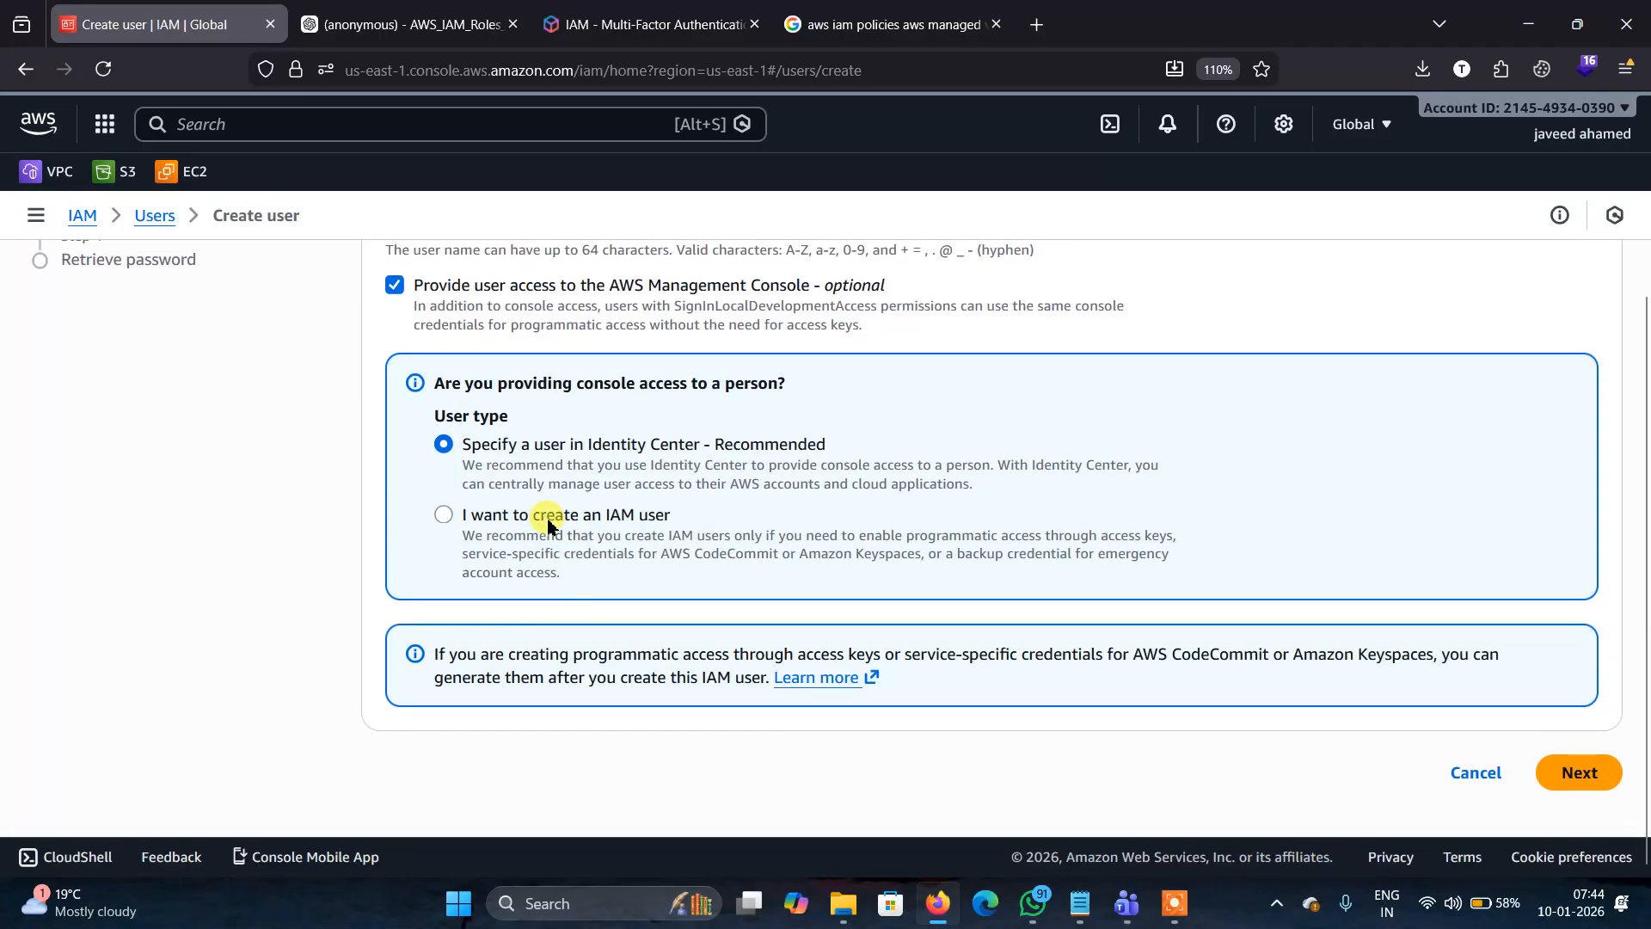
{"action": "left_click", "coordinate": [548, 520]}
{"action": "scroll", "coordinate": [548, 523], "scroll_direction": "down", "scroll_amount": 3}
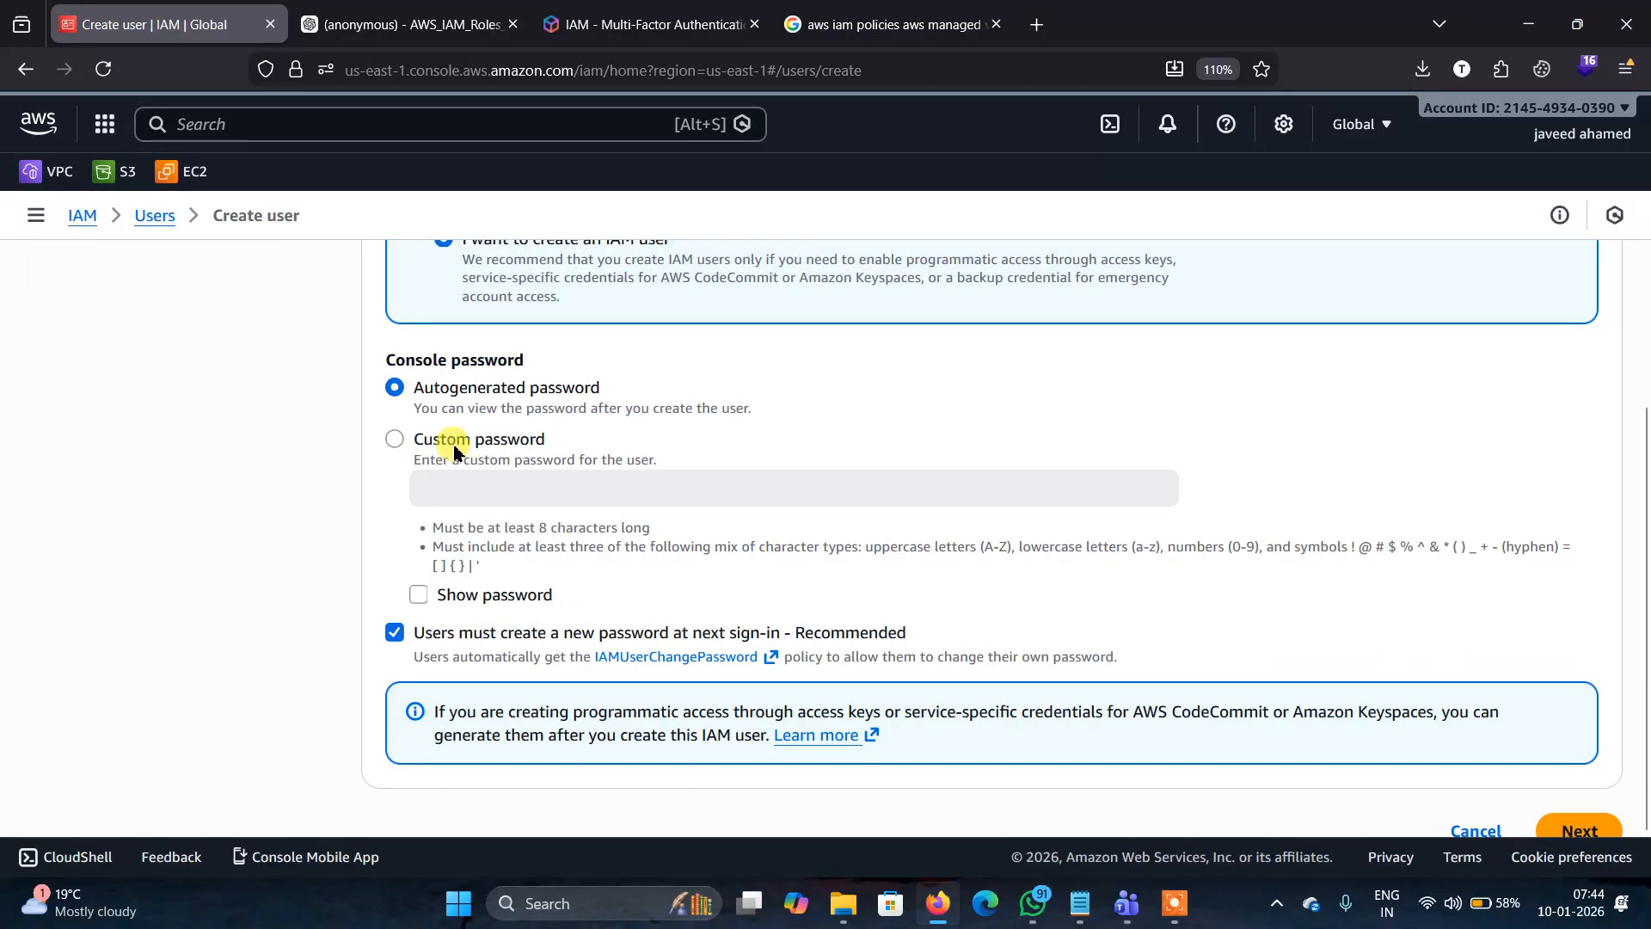
{"action": "left_click", "coordinate": [455, 444]}
{"action": "left_click", "coordinate": [391, 634]}
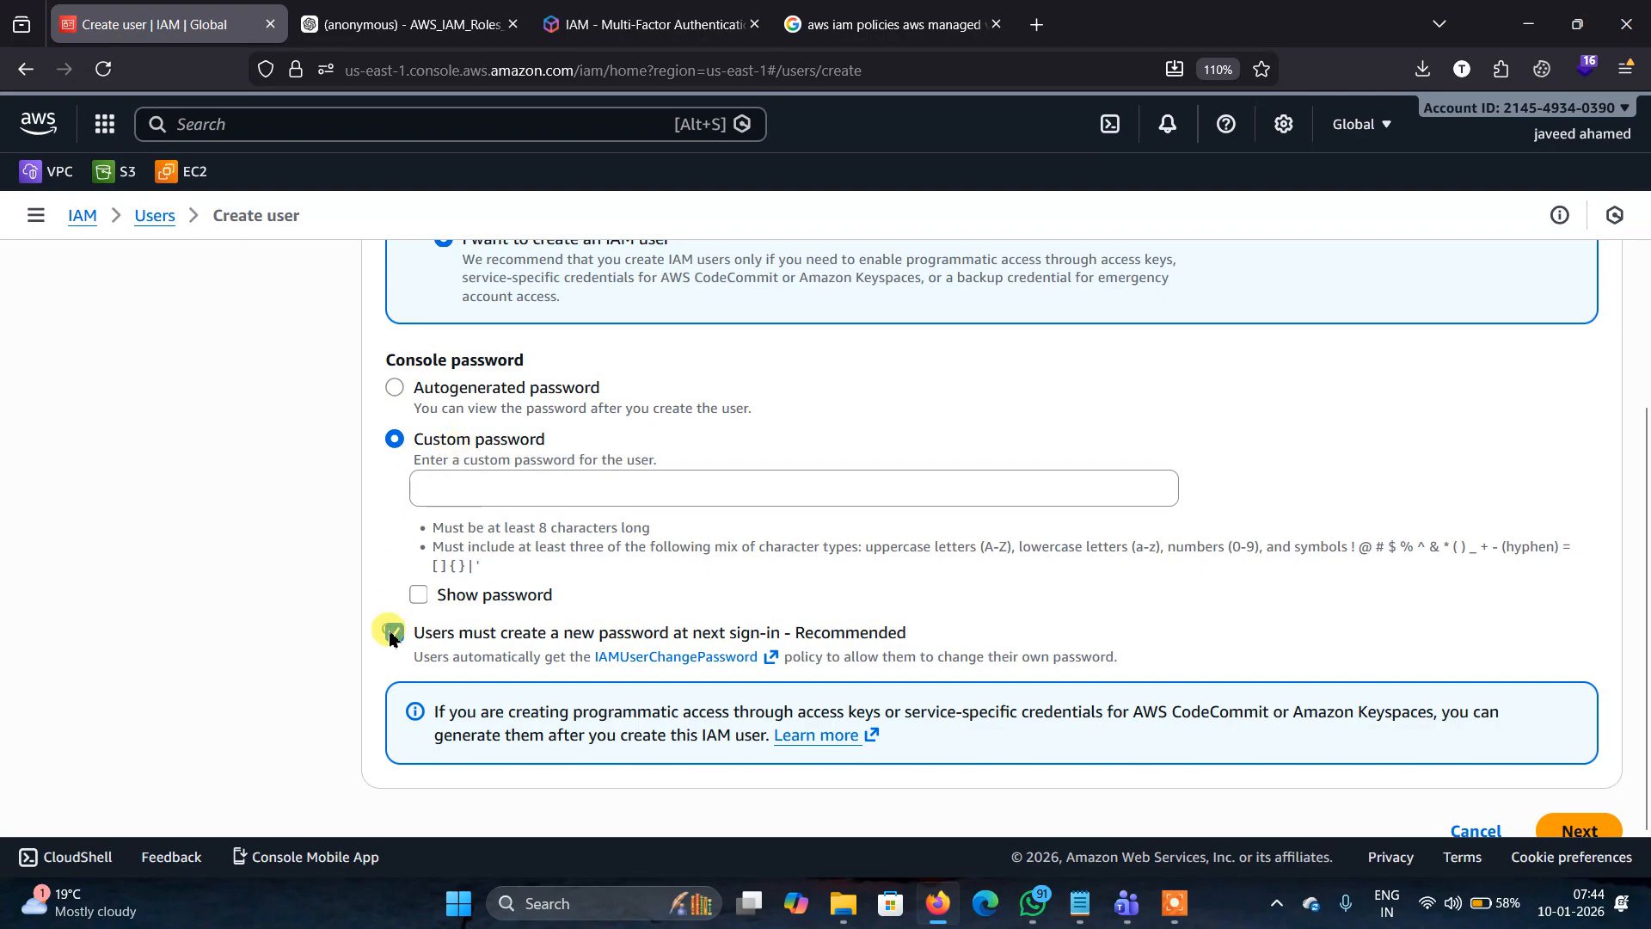
{"action": "left_click", "coordinate": [1082, 913]}
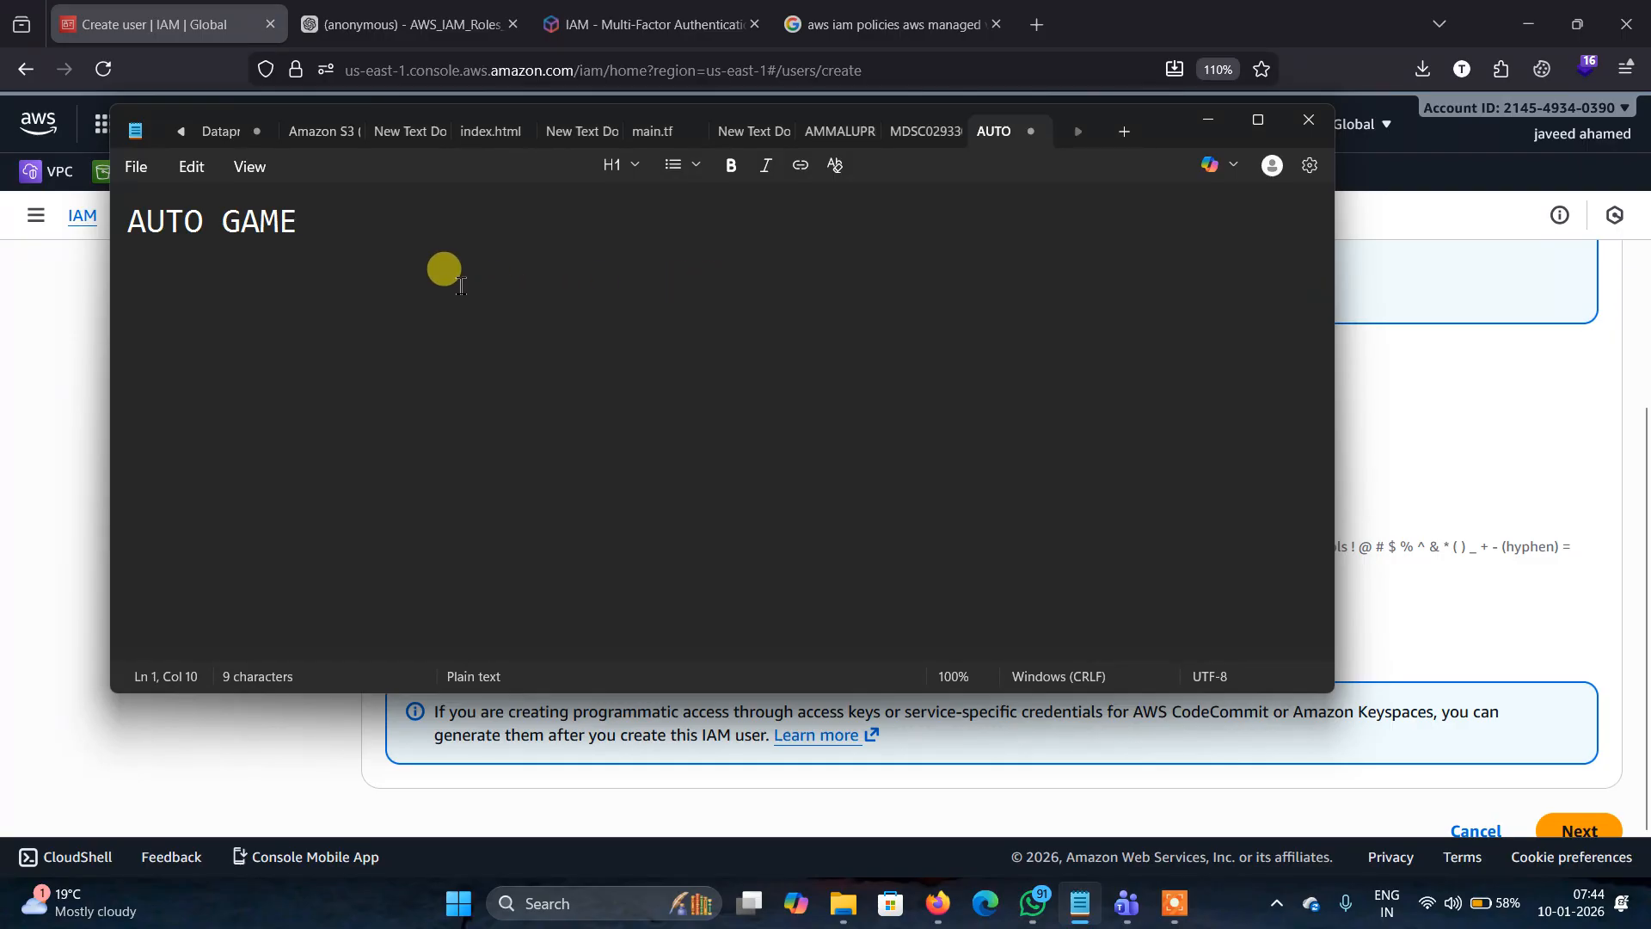
- Replace the note with the new user's custom password, copy it, and return to the browser
{"action": "key", "text": "BackSpace"}
{"action": "key", "text": "BackSpace"}
{"action": "key", "text": "BackSpace"}
{"action": "key", "text": "BackSpace"}
{"action": "key", "text": "BackSpace"}
{"action": "key", "text": "BackSpace"}
{"action": "key", "text": "BackSpace"}
{"action": "key", "text": "BackSpace"}
{"action": "key", "text": "BackSpace"}
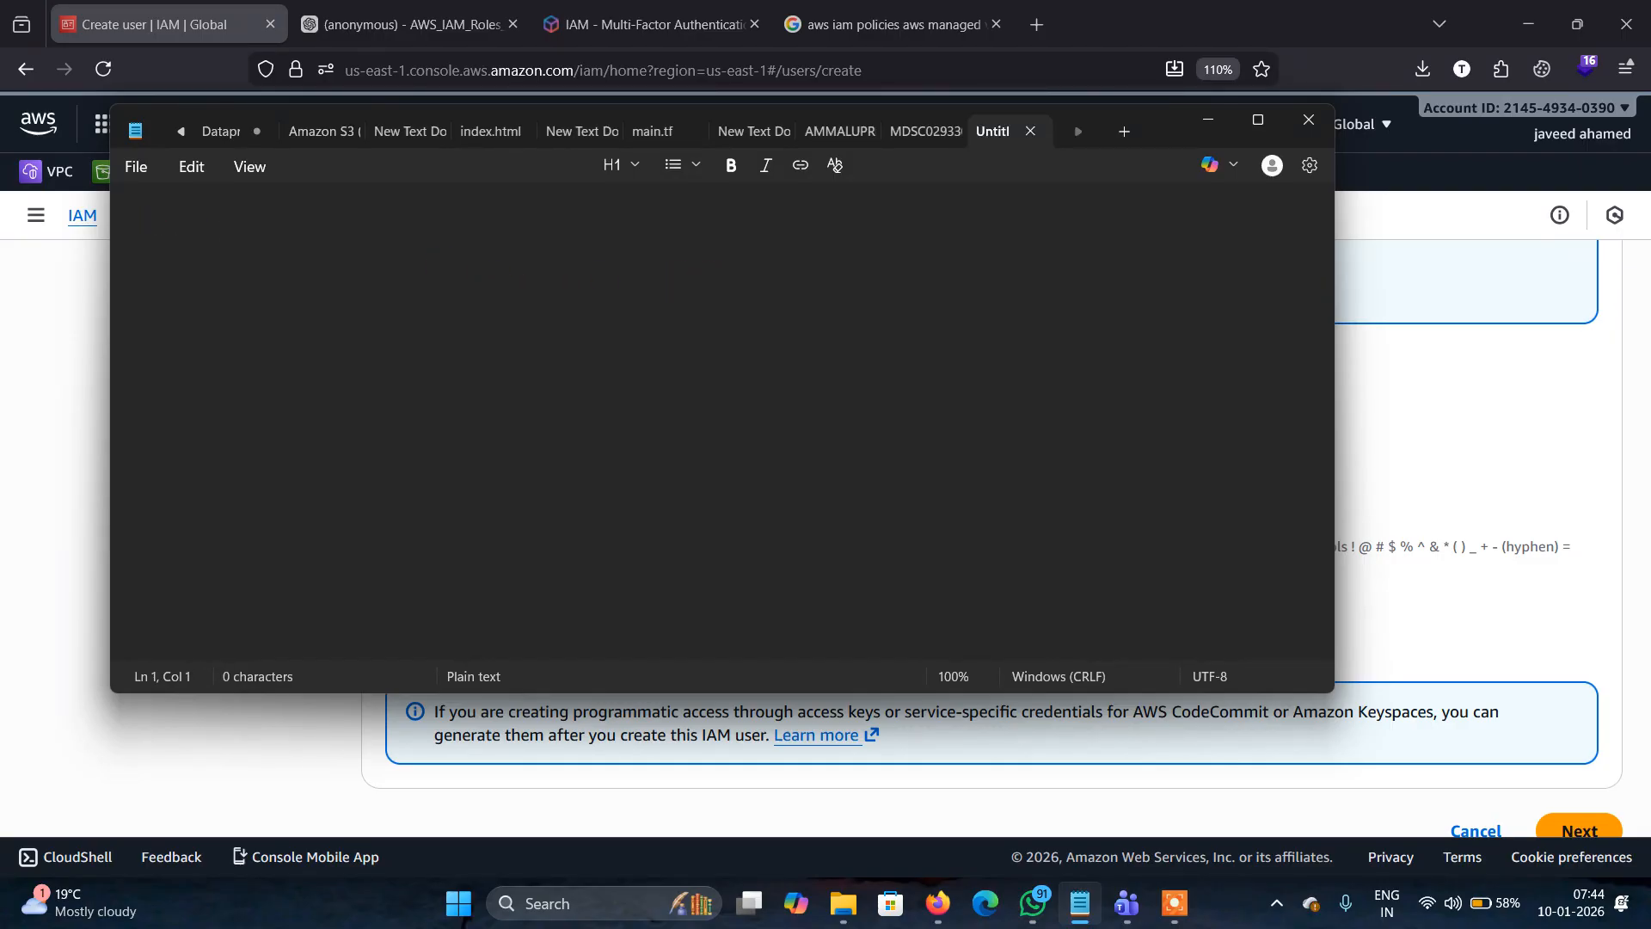
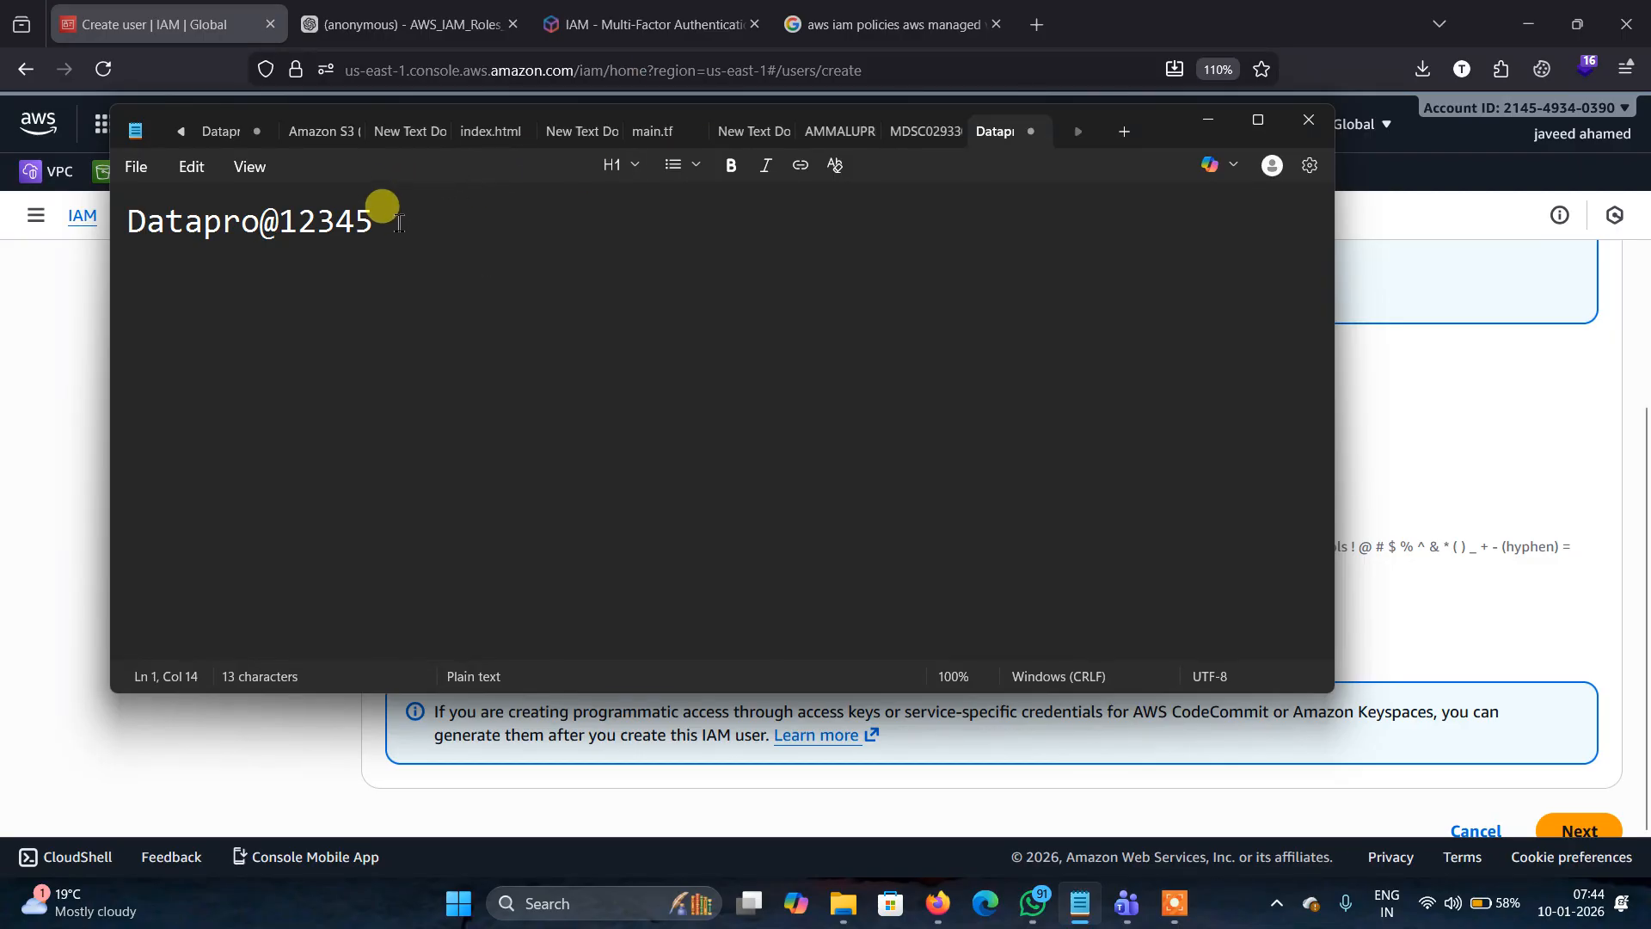
{"action": "left_click_drag", "start_coordinate": [393, 224], "coordinate": [115, 229]}
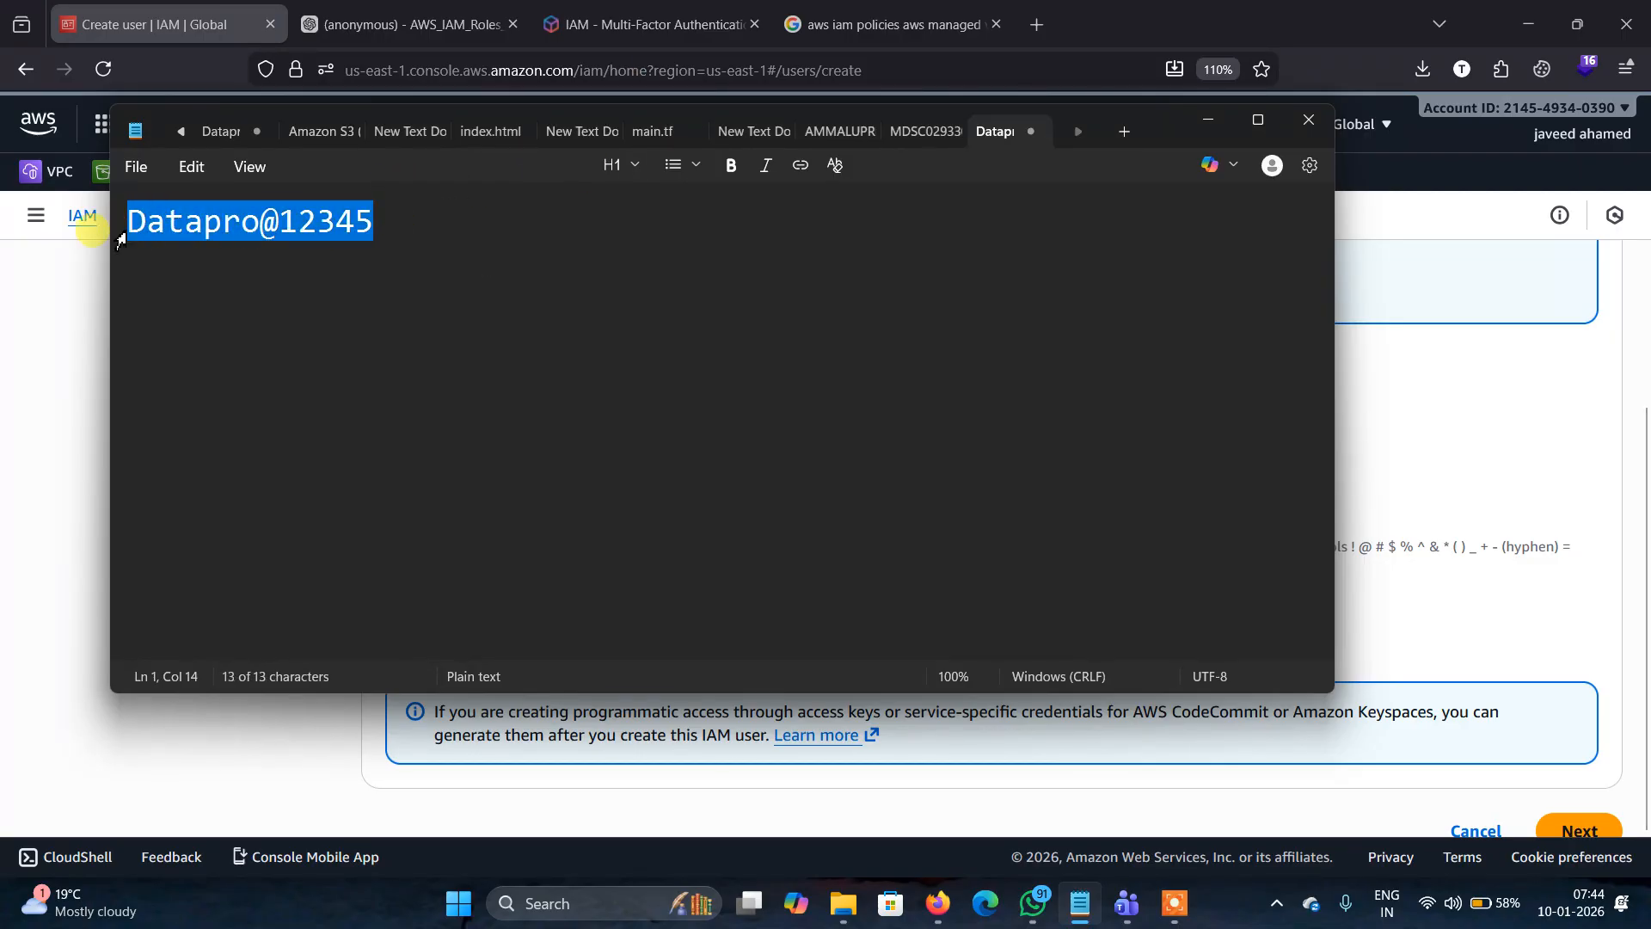
{"action": "right_click", "coordinate": [195, 224]}
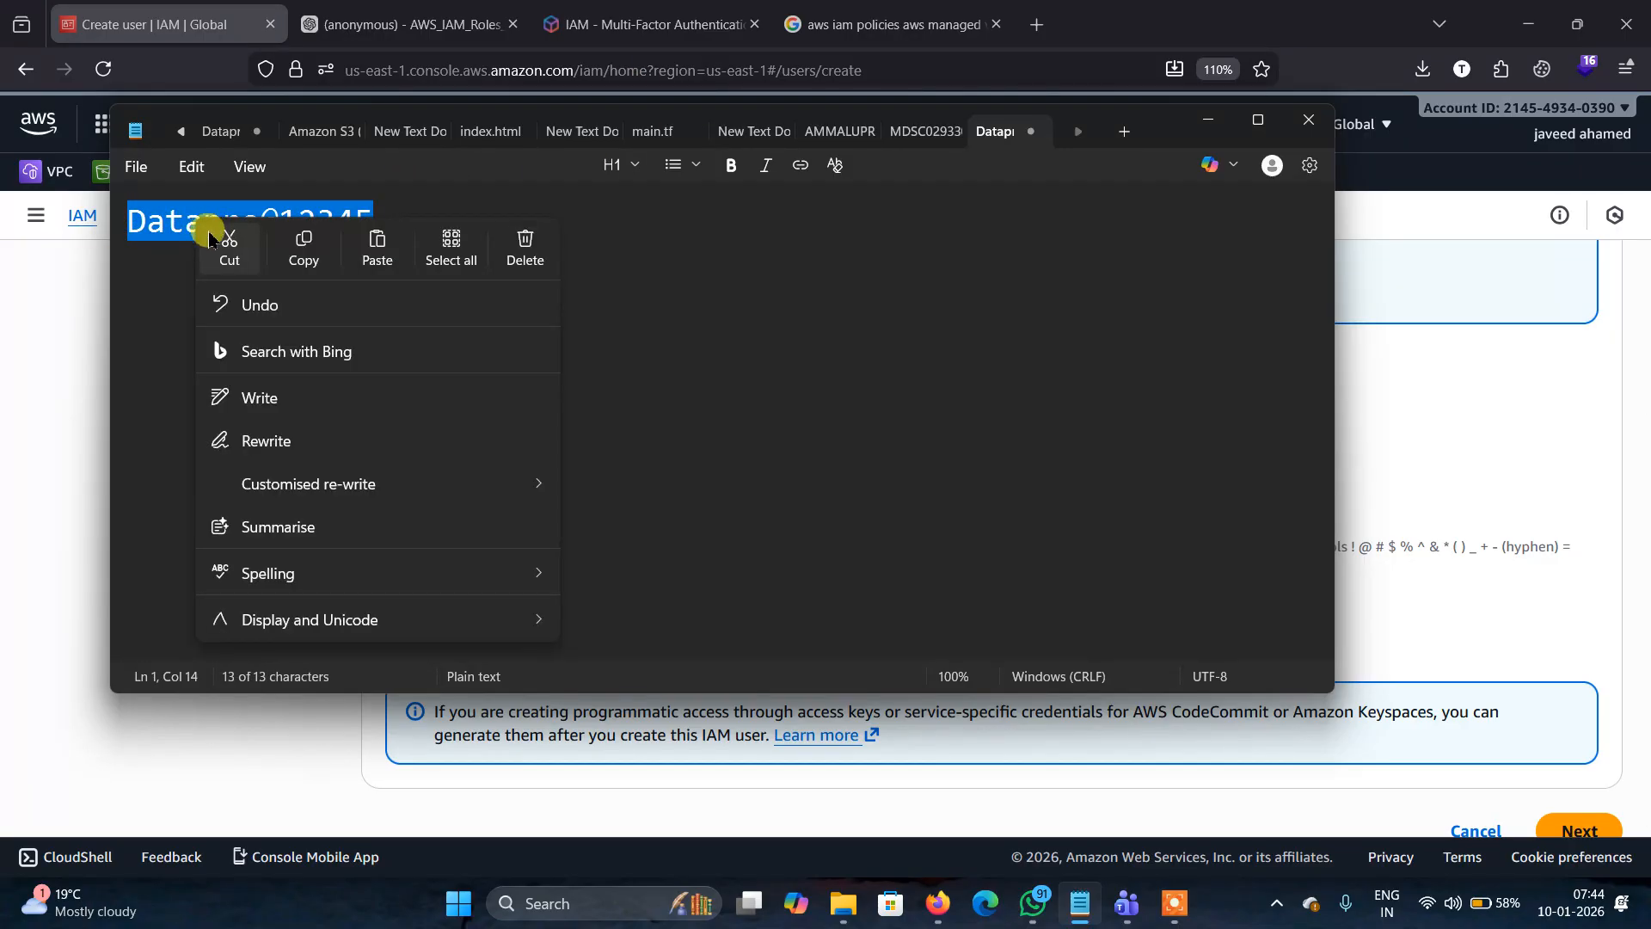
{"action": "left_click", "coordinate": [299, 244]}
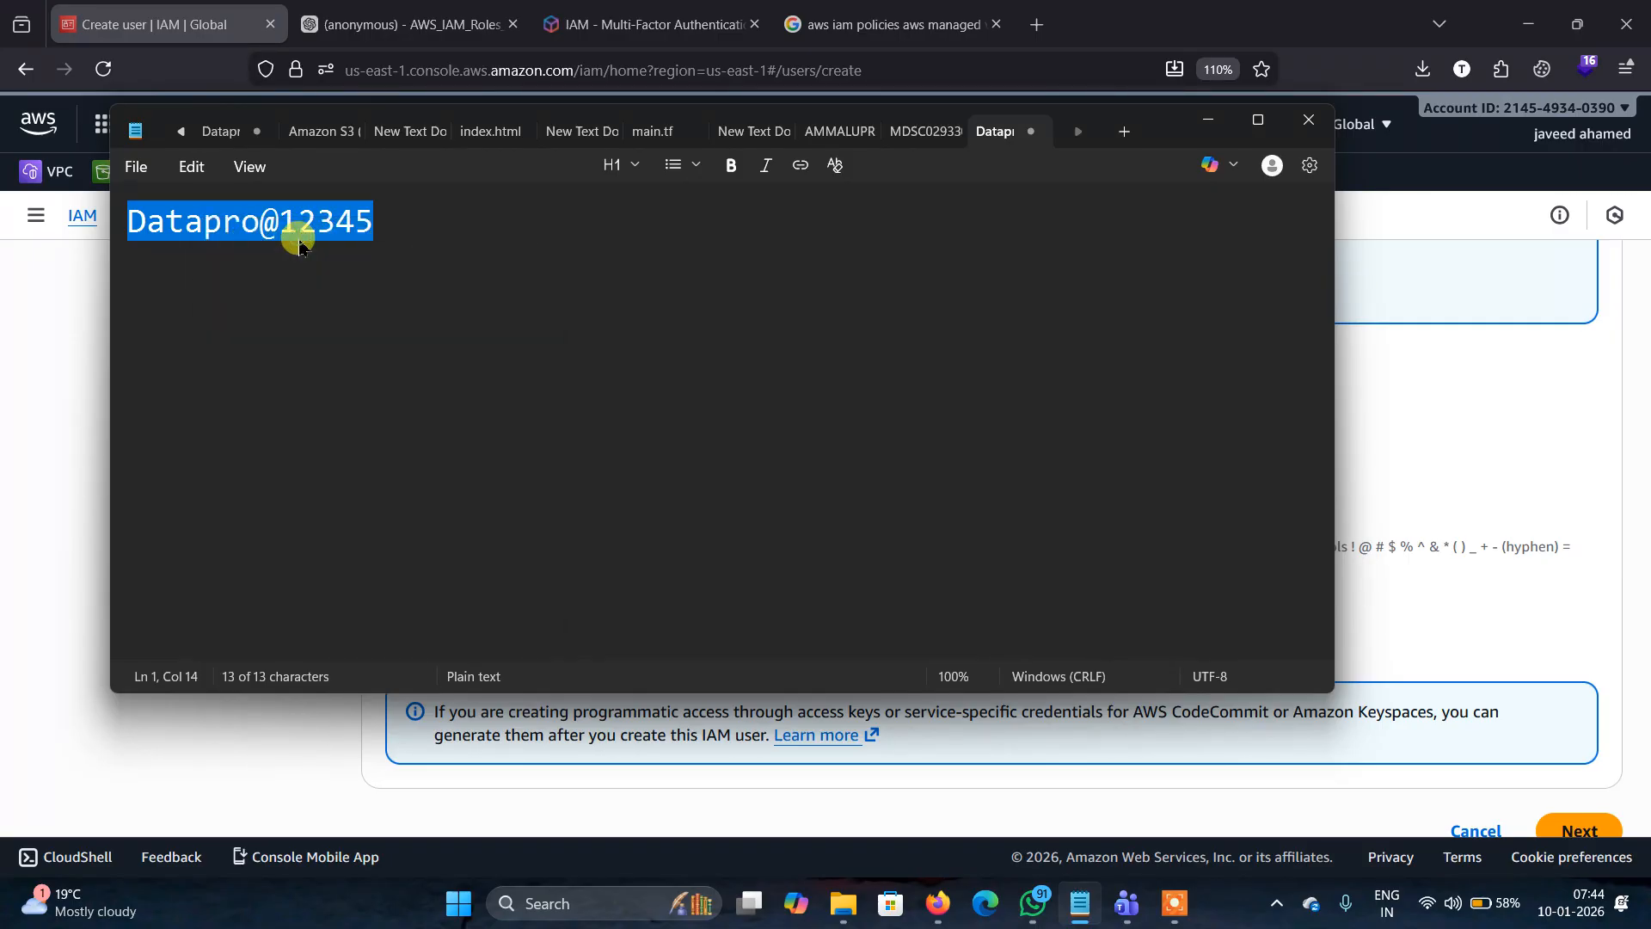
{"action": "left_click", "coordinate": [269, 735]}
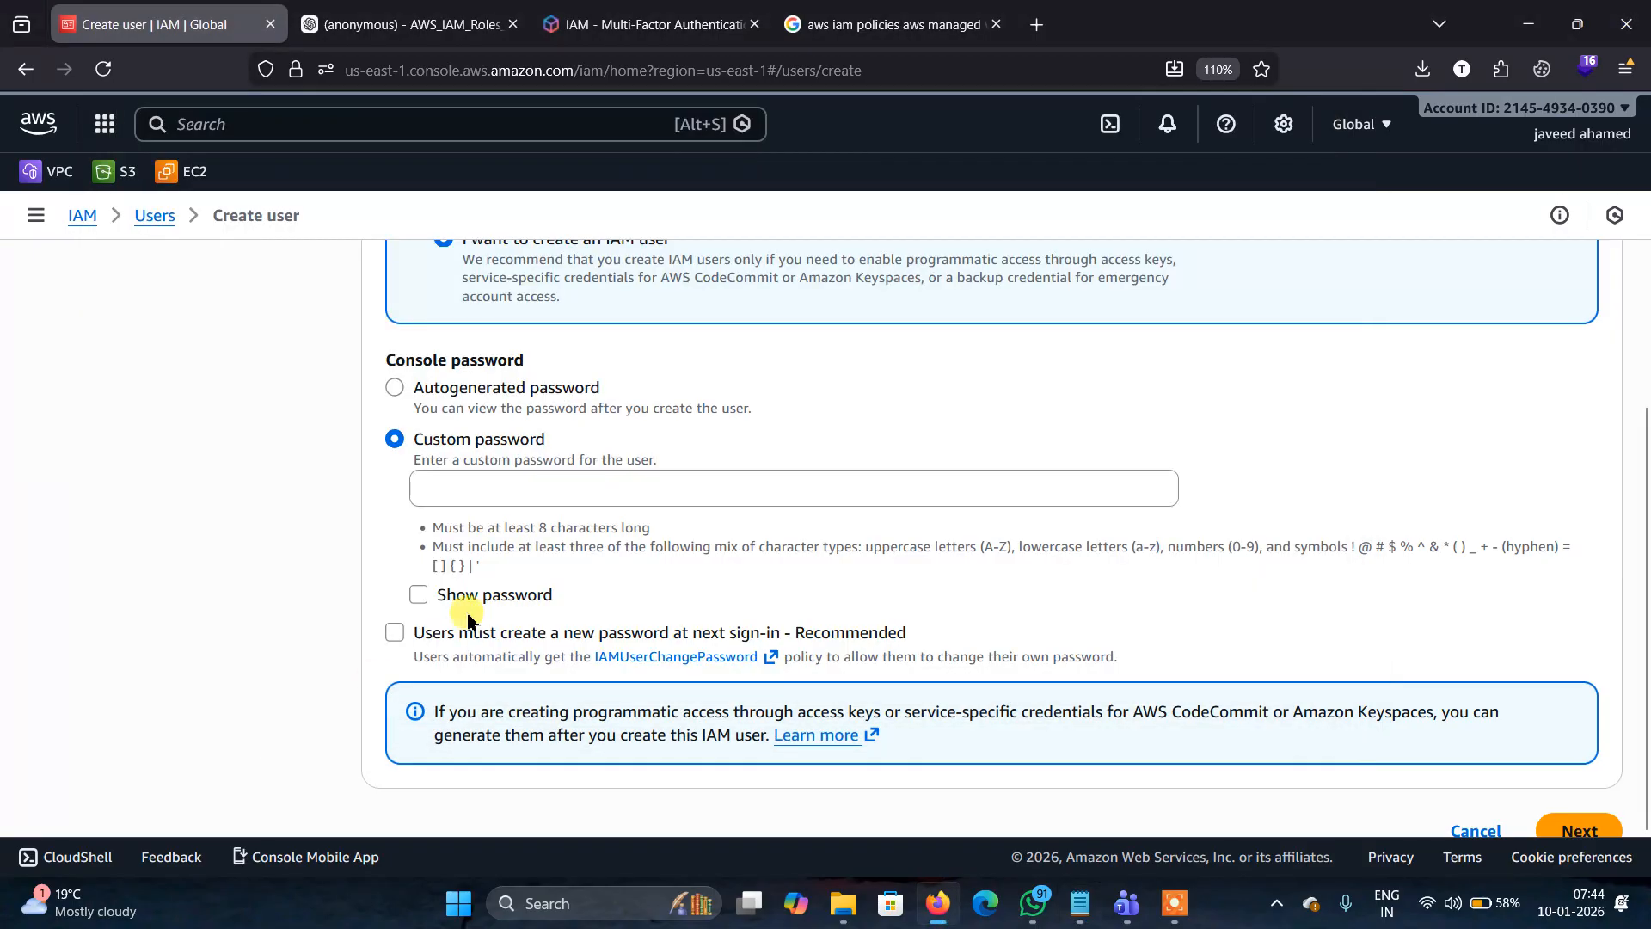
- Paste the copied password into the Custom password field
{"action": "left_click", "coordinate": [482, 490]}
{"action": "right_click", "coordinate": [481, 489]}
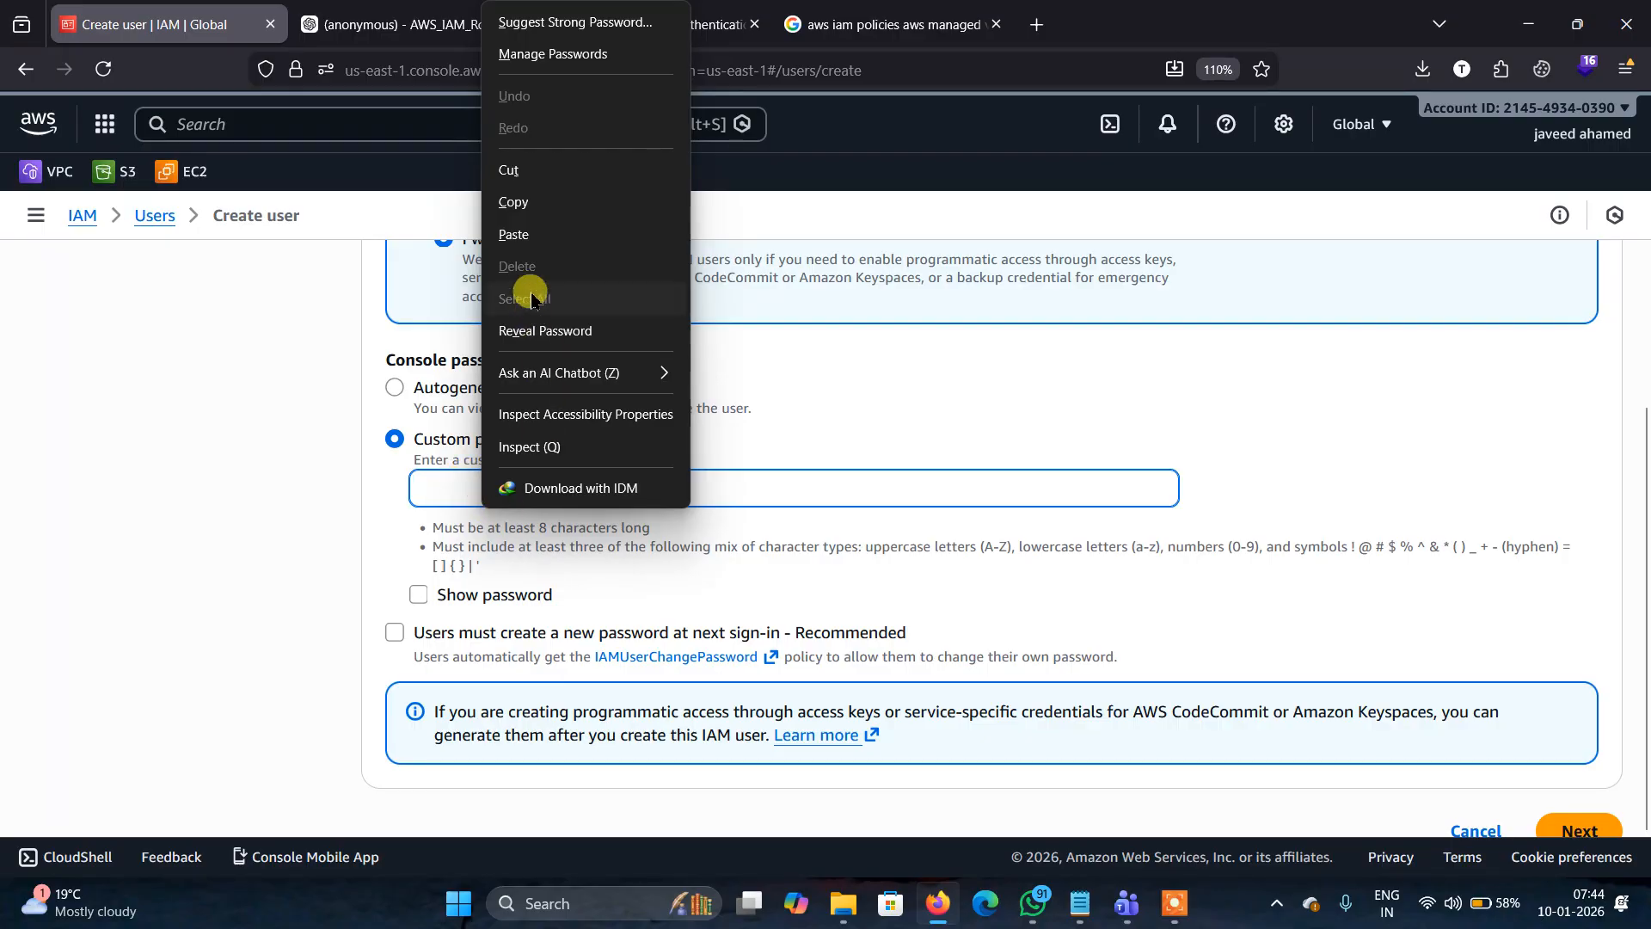
{"action": "left_click", "coordinate": [533, 235]}
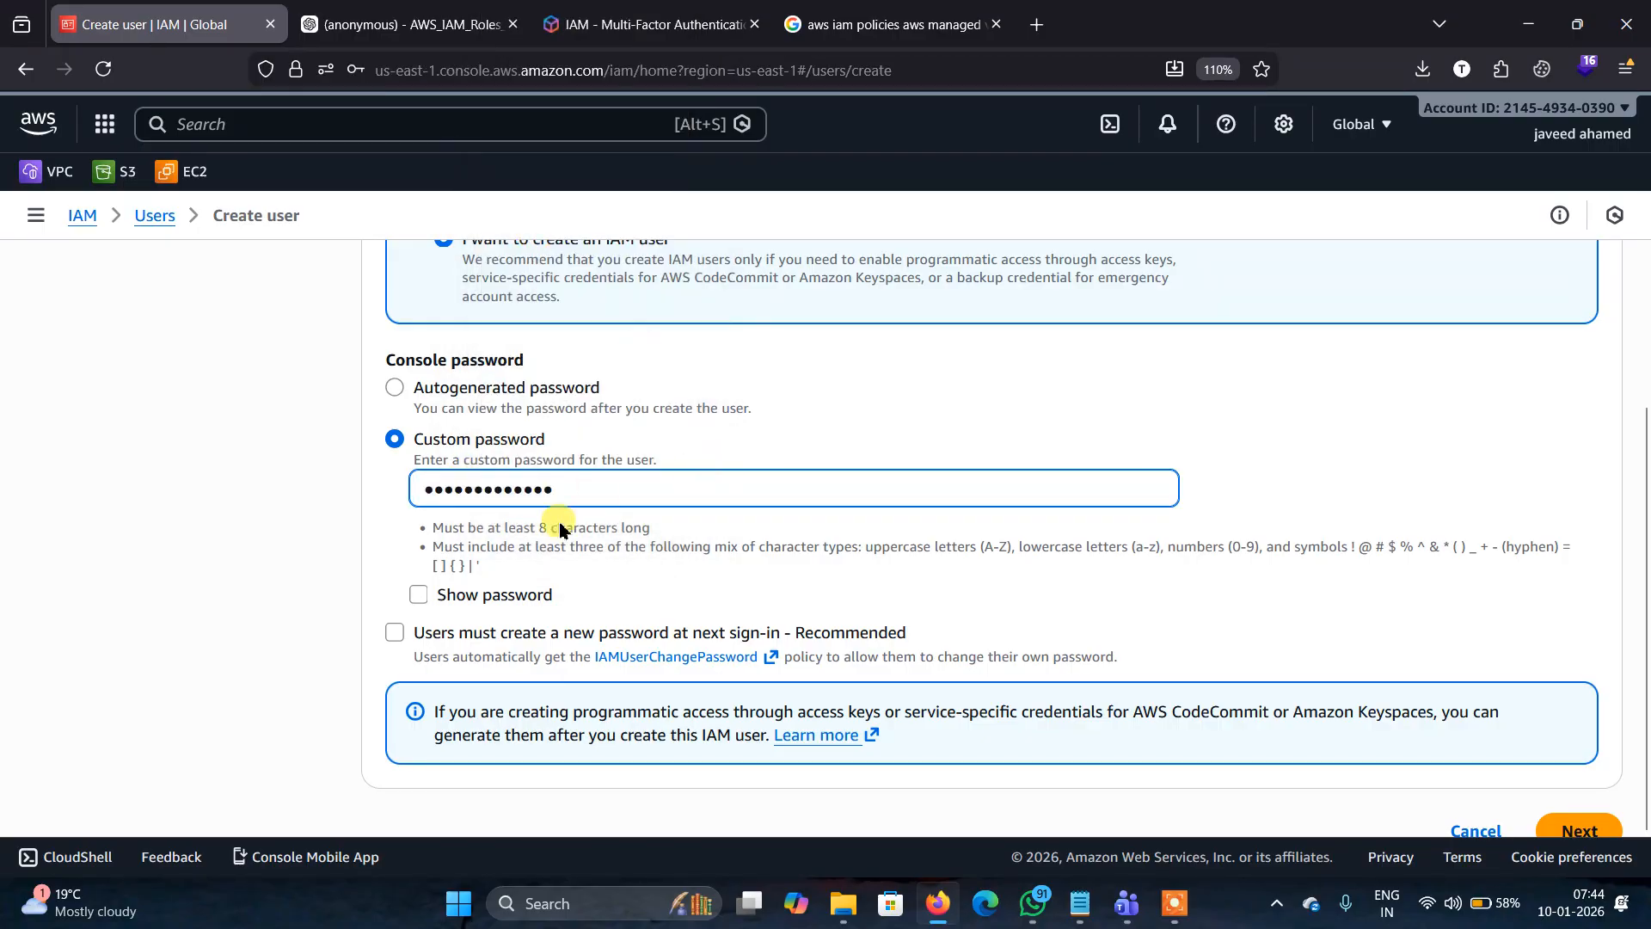
{"action": "scroll", "coordinate": [1376, 731], "scroll_direction": "down", "scroll_amount": 1}
- Skip adding a group and create IAM user user1
{"action": "left_click", "coordinate": [1555, 784]}
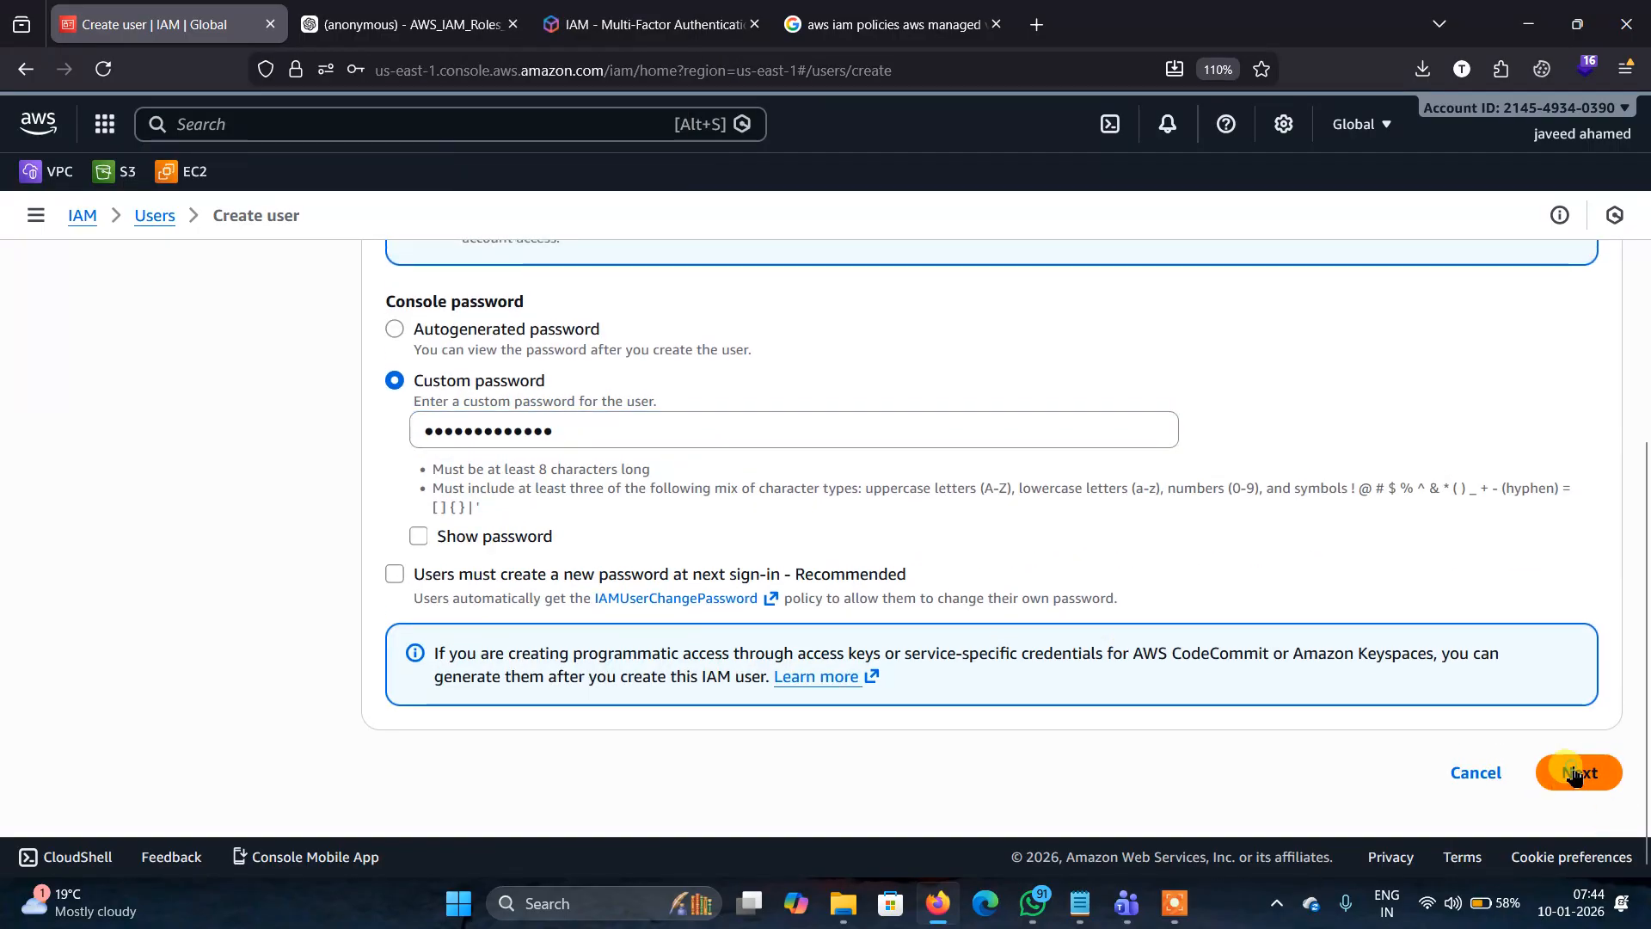
{"action": "scroll", "coordinate": [1574, 774], "scroll_direction": "down", "scroll_amount": 2}
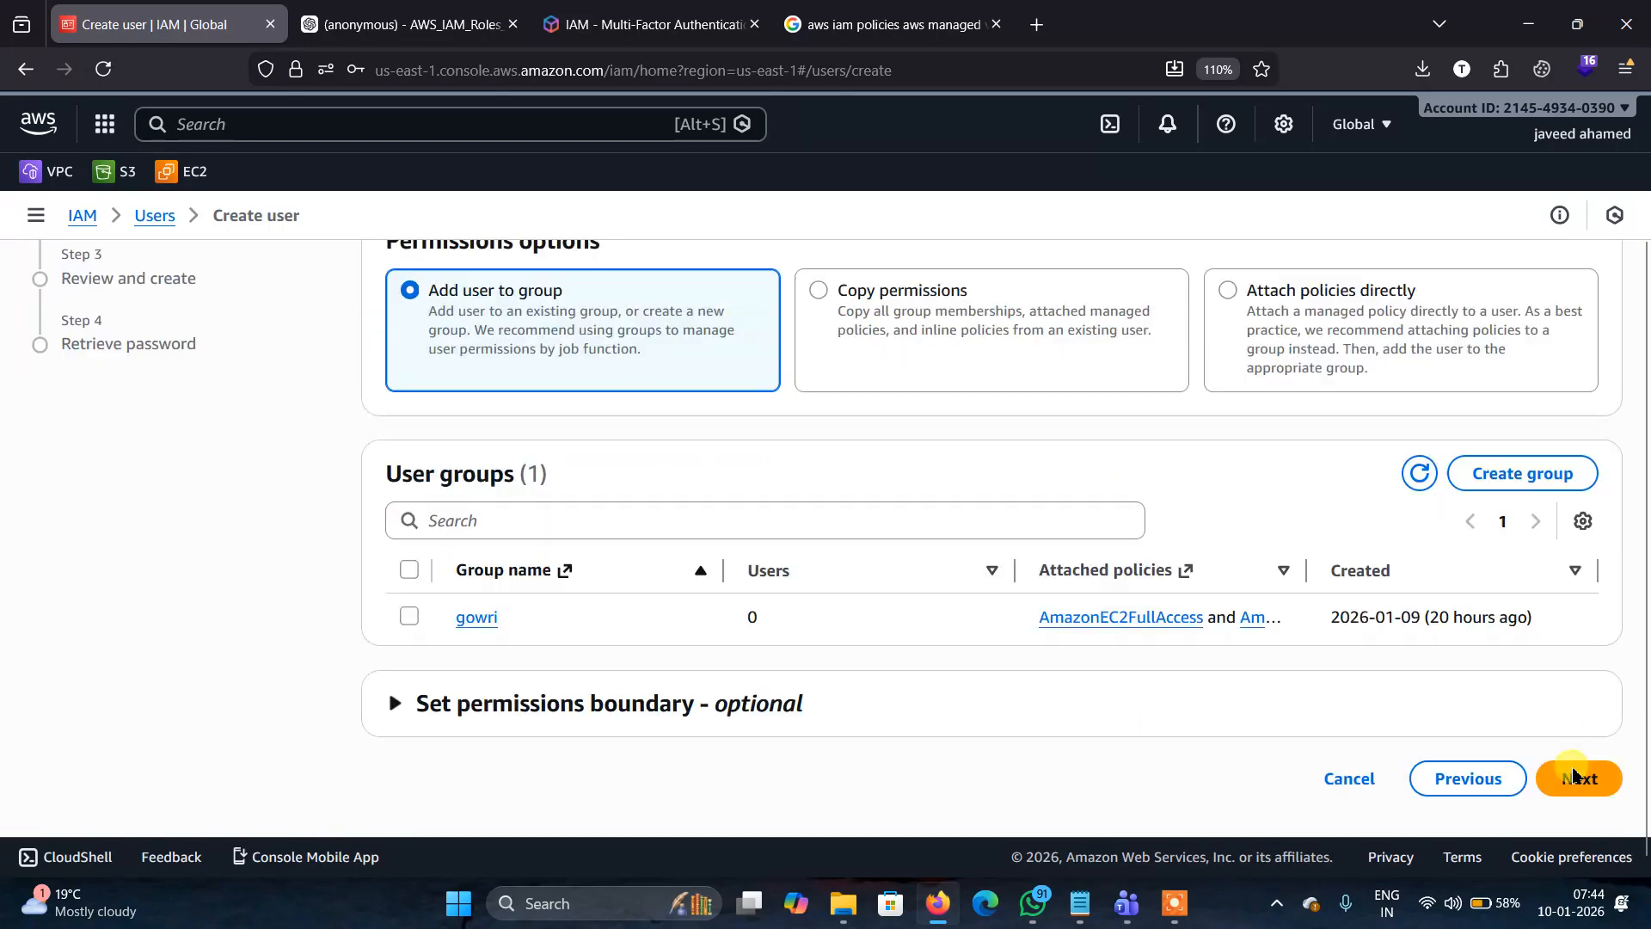
{"action": "left_click", "coordinate": [1574, 774]}
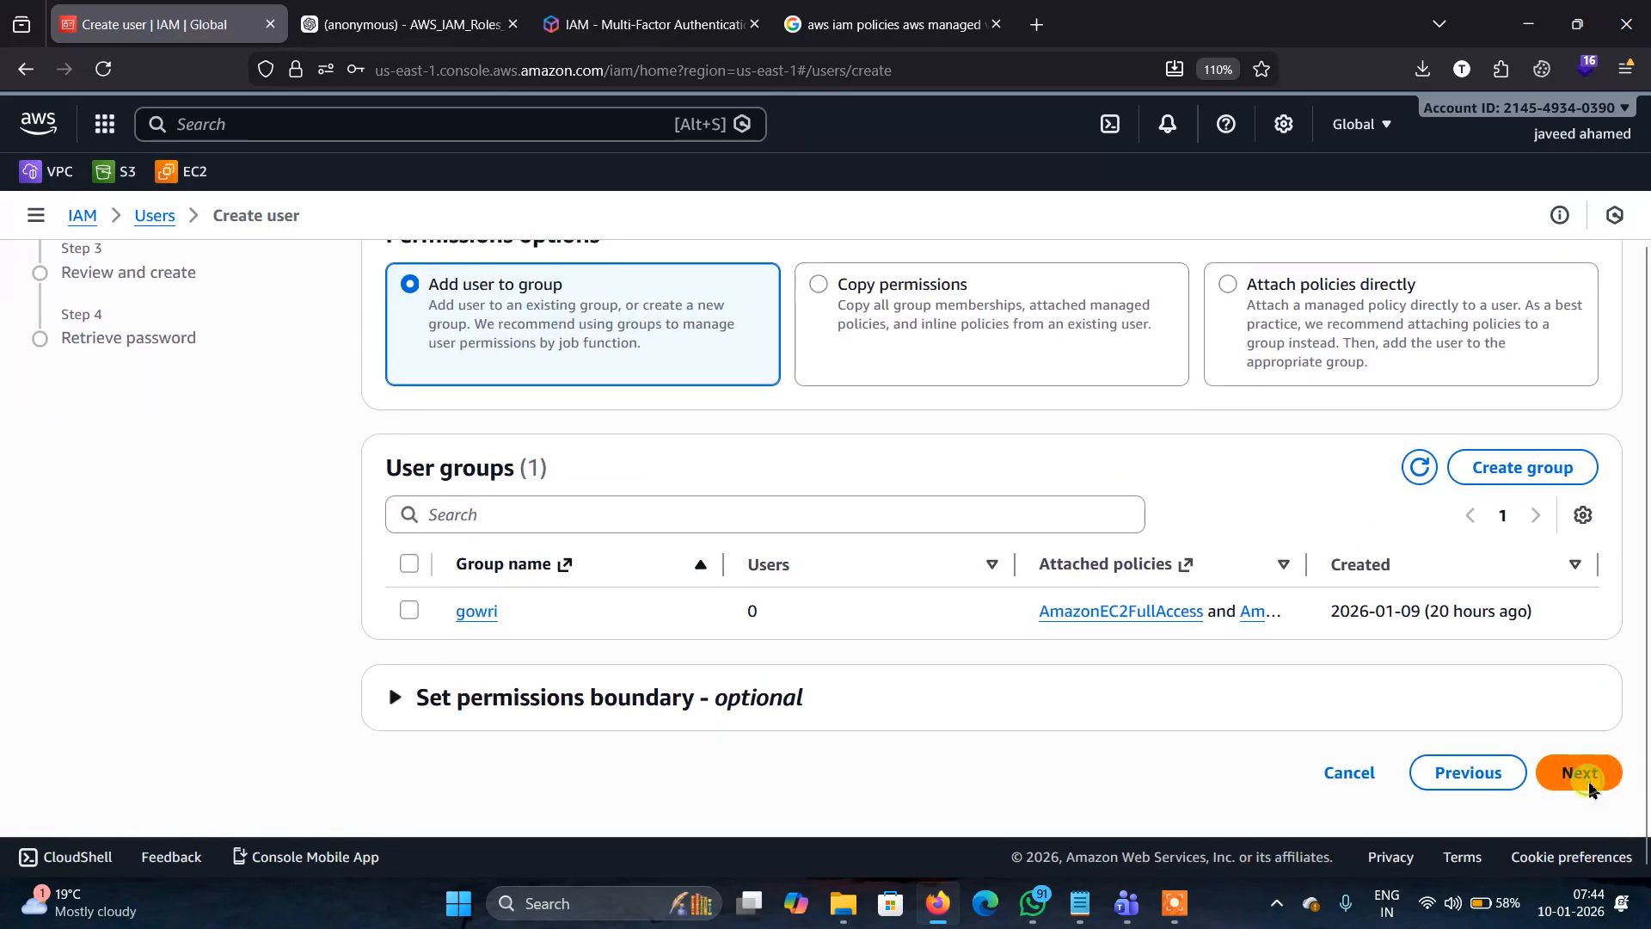
{"action": "scroll", "coordinate": [1583, 783], "scroll_direction": "down", "scroll_amount": 5}
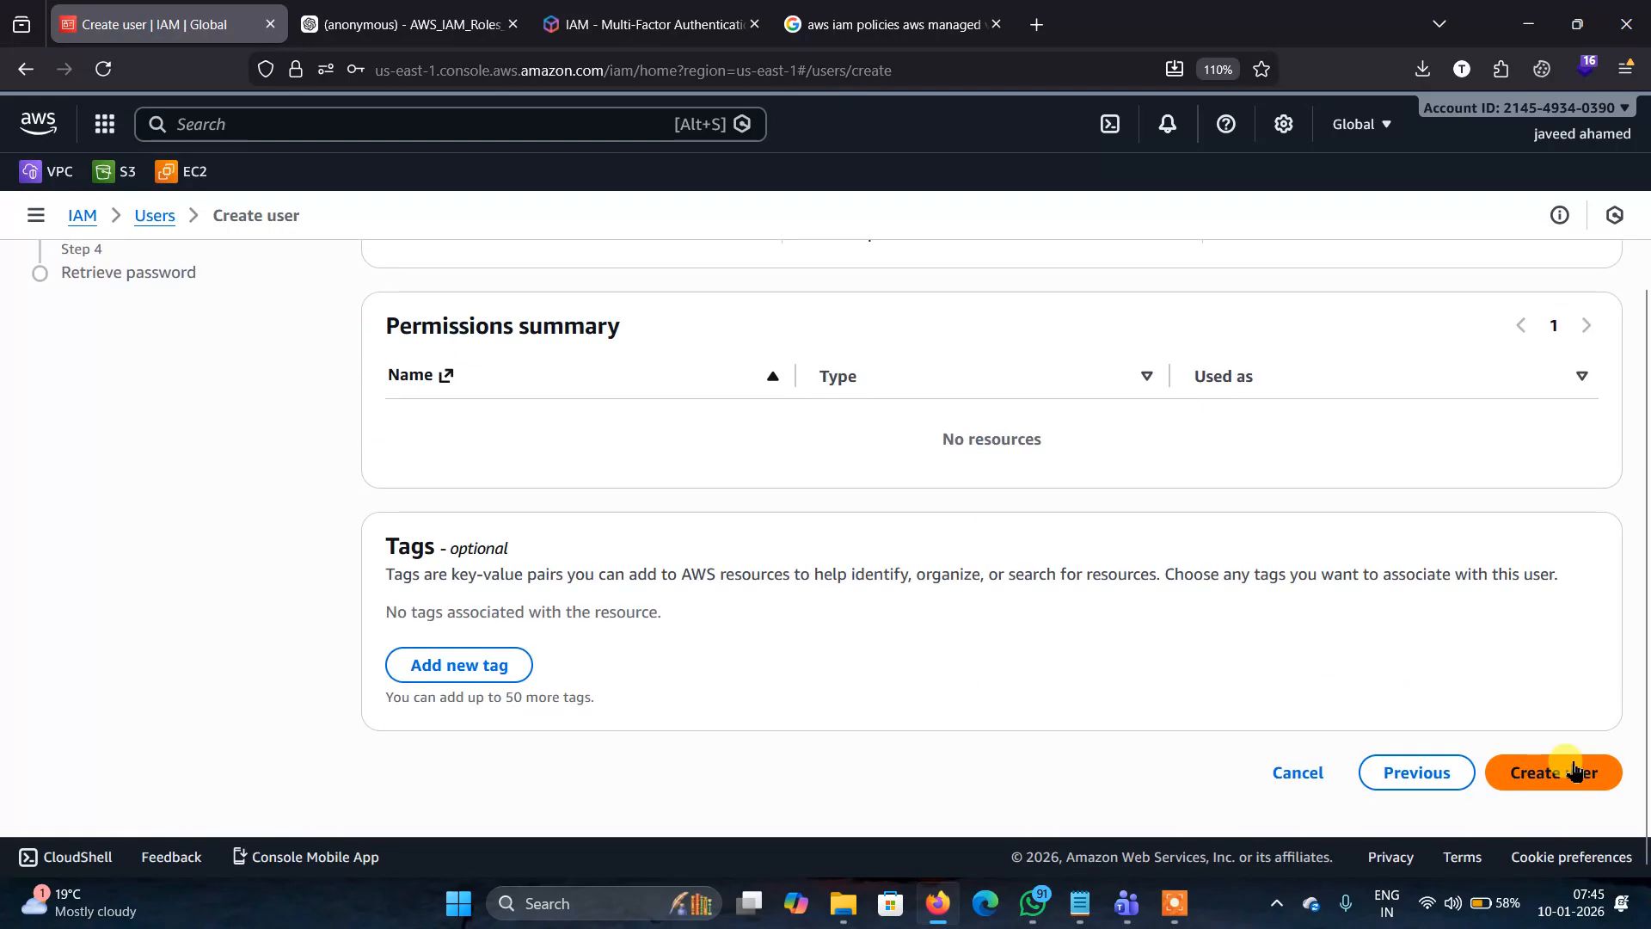
{"action": "left_click", "coordinate": [1575, 772]}
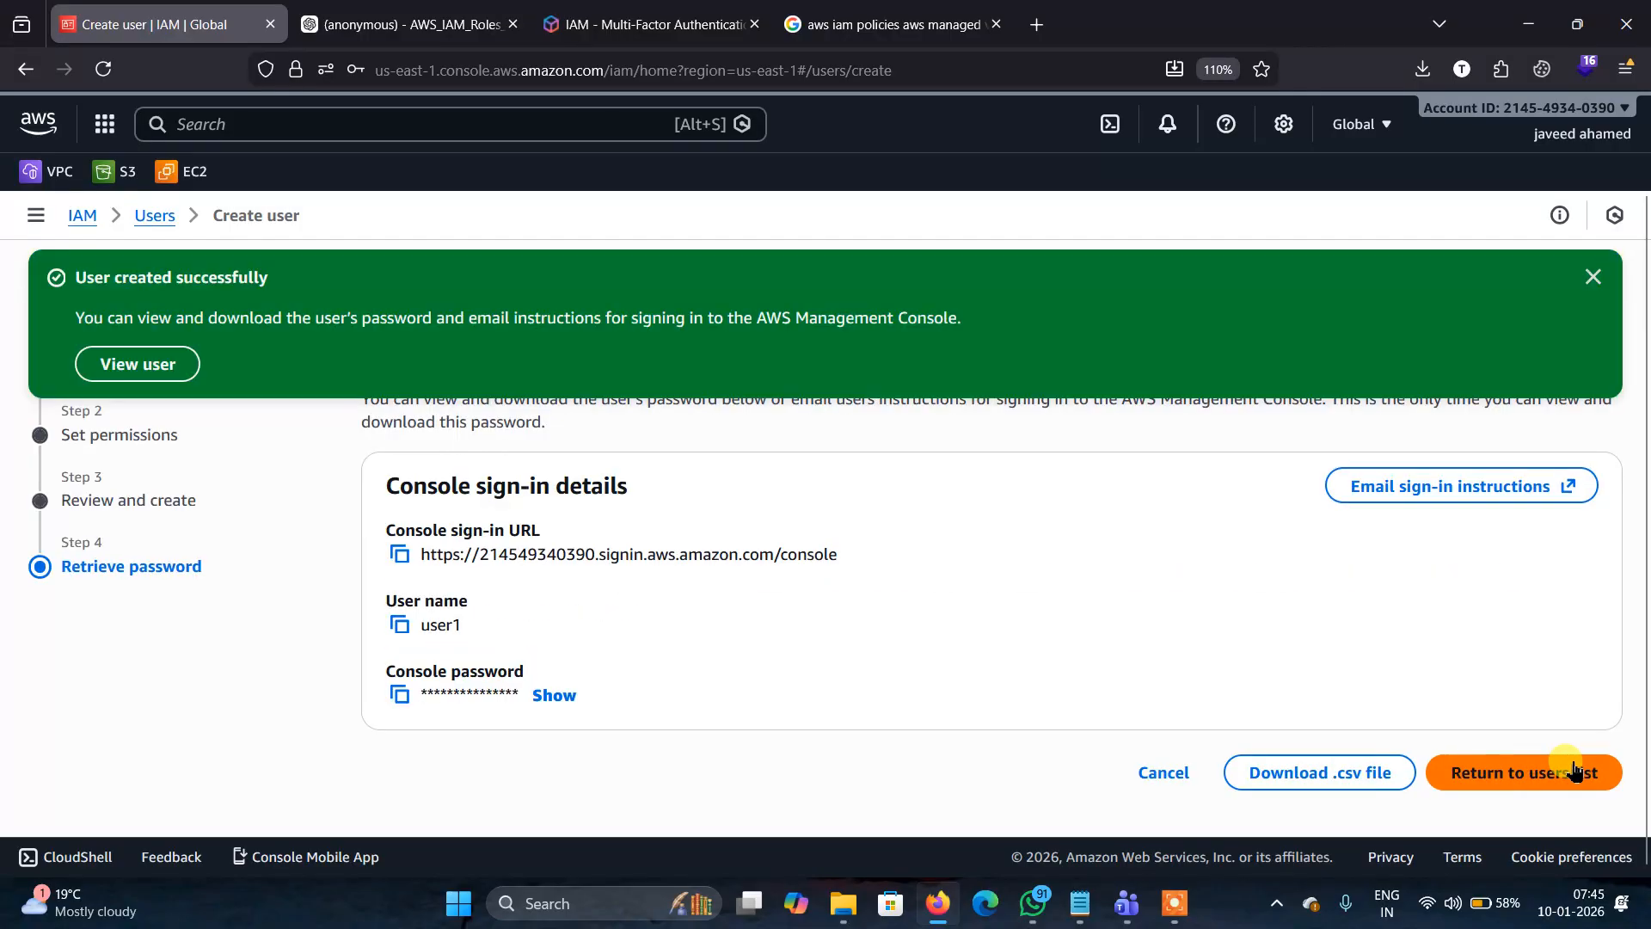
- Return to the Users list, confirming the leave-without-viewing-password warning
{"action": "left_click", "coordinate": [1574, 770]}
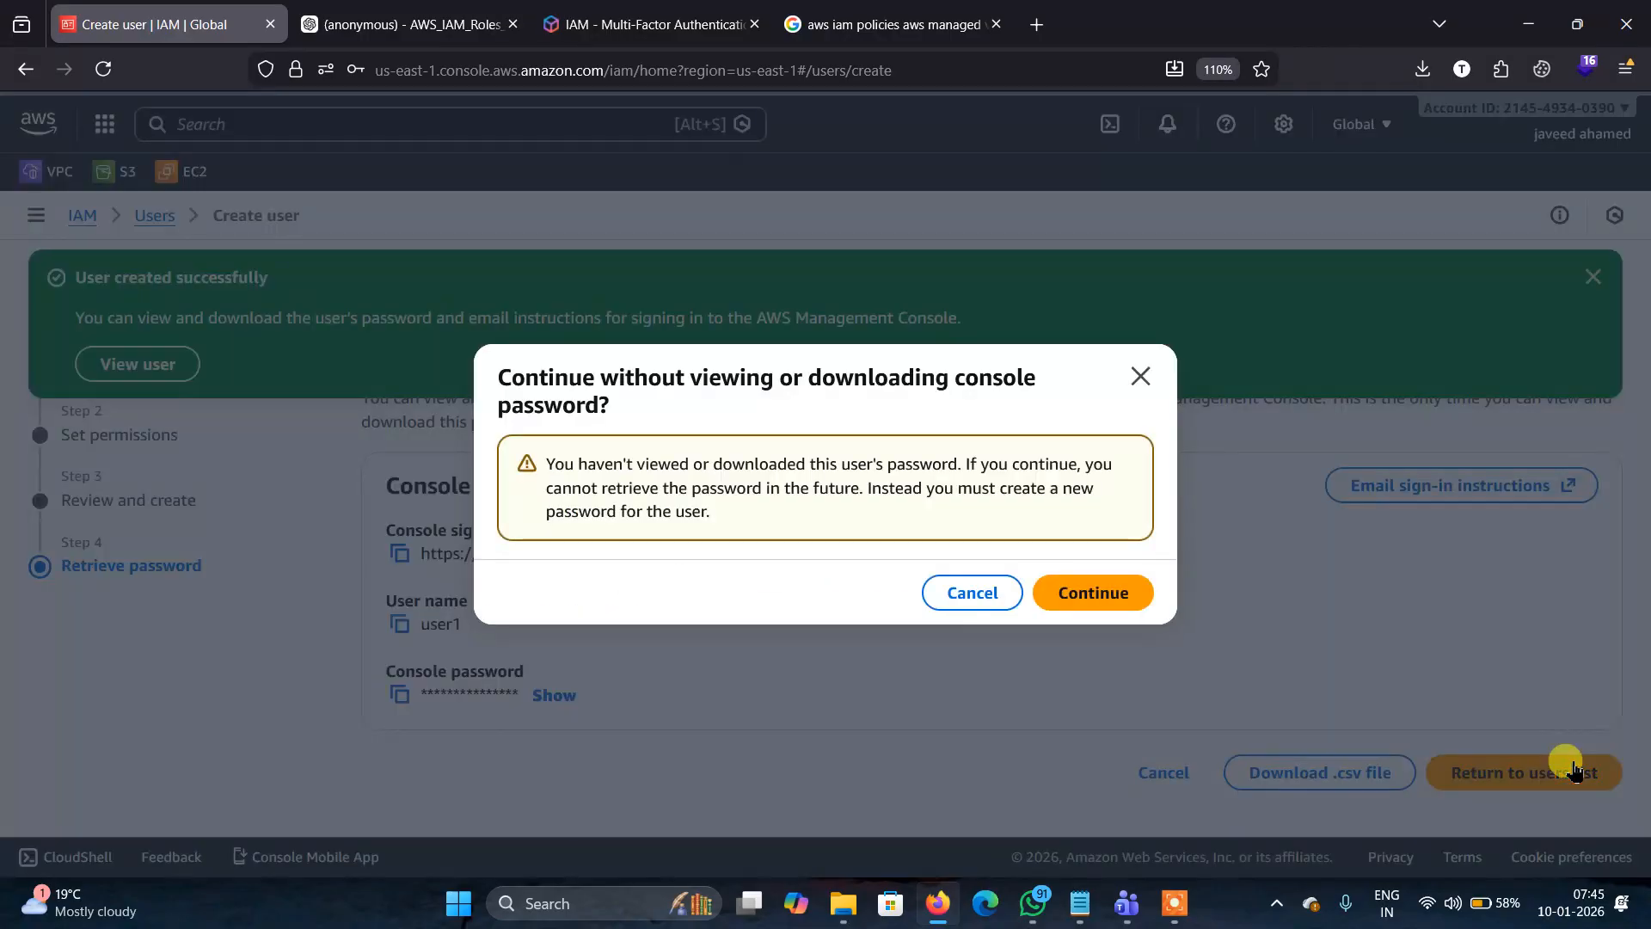
{"action": "left_click", "coordinate": [1095, 594]}
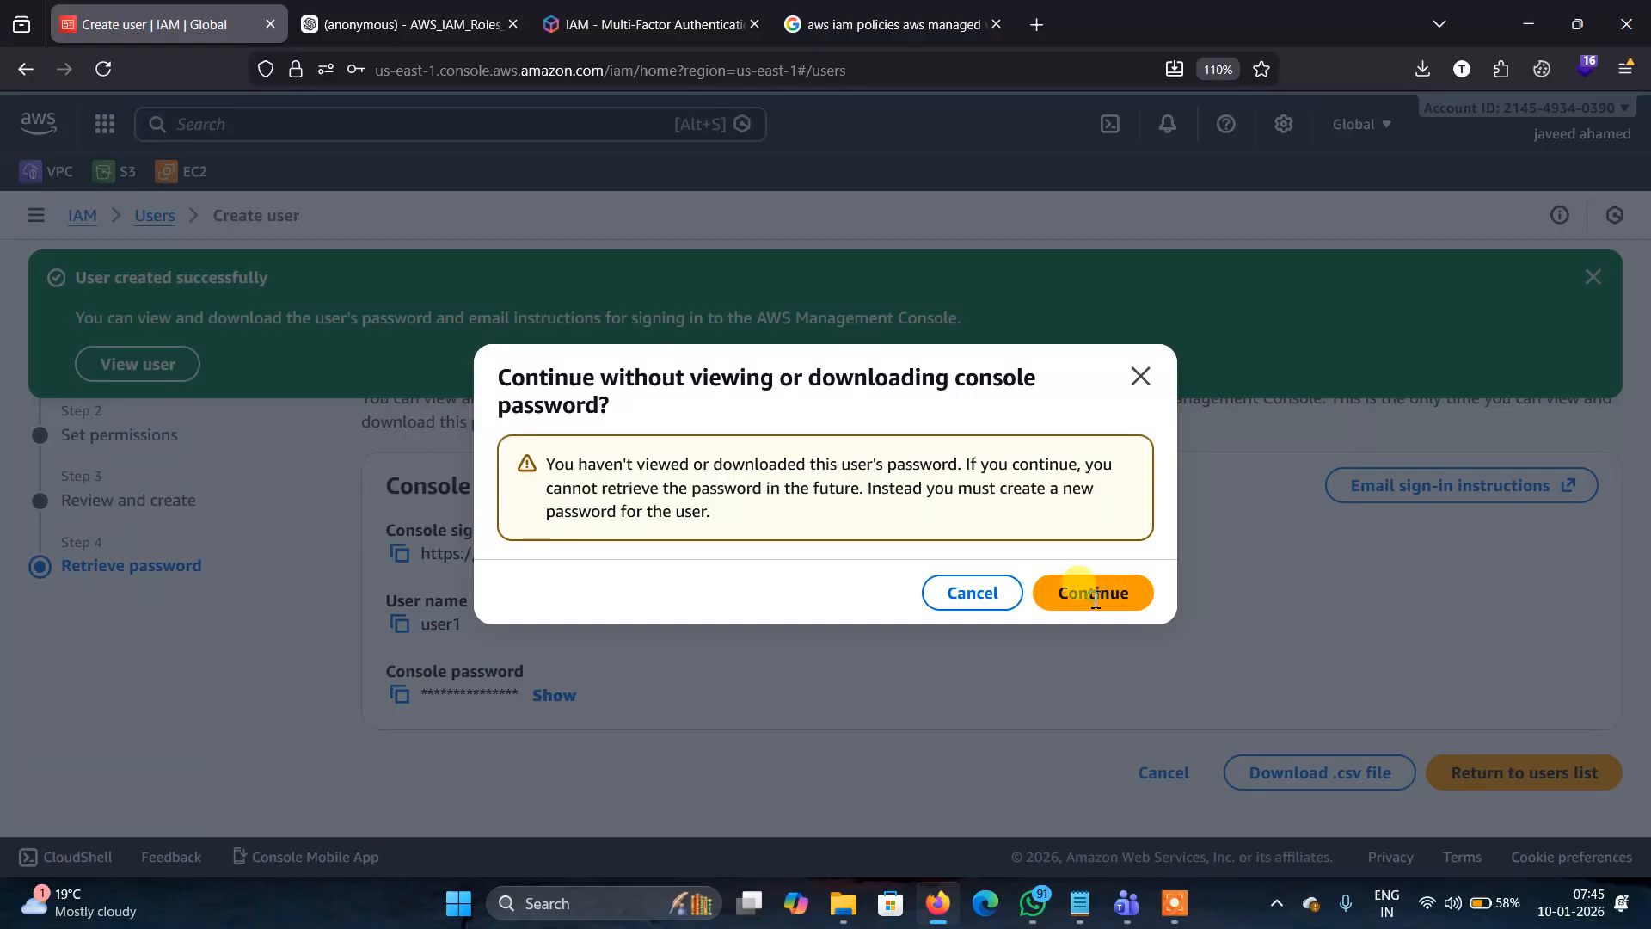
{"action": "scroll", "coordinate": [1091, 598], "scroll_direction": "down", "scroll_amount": 3}
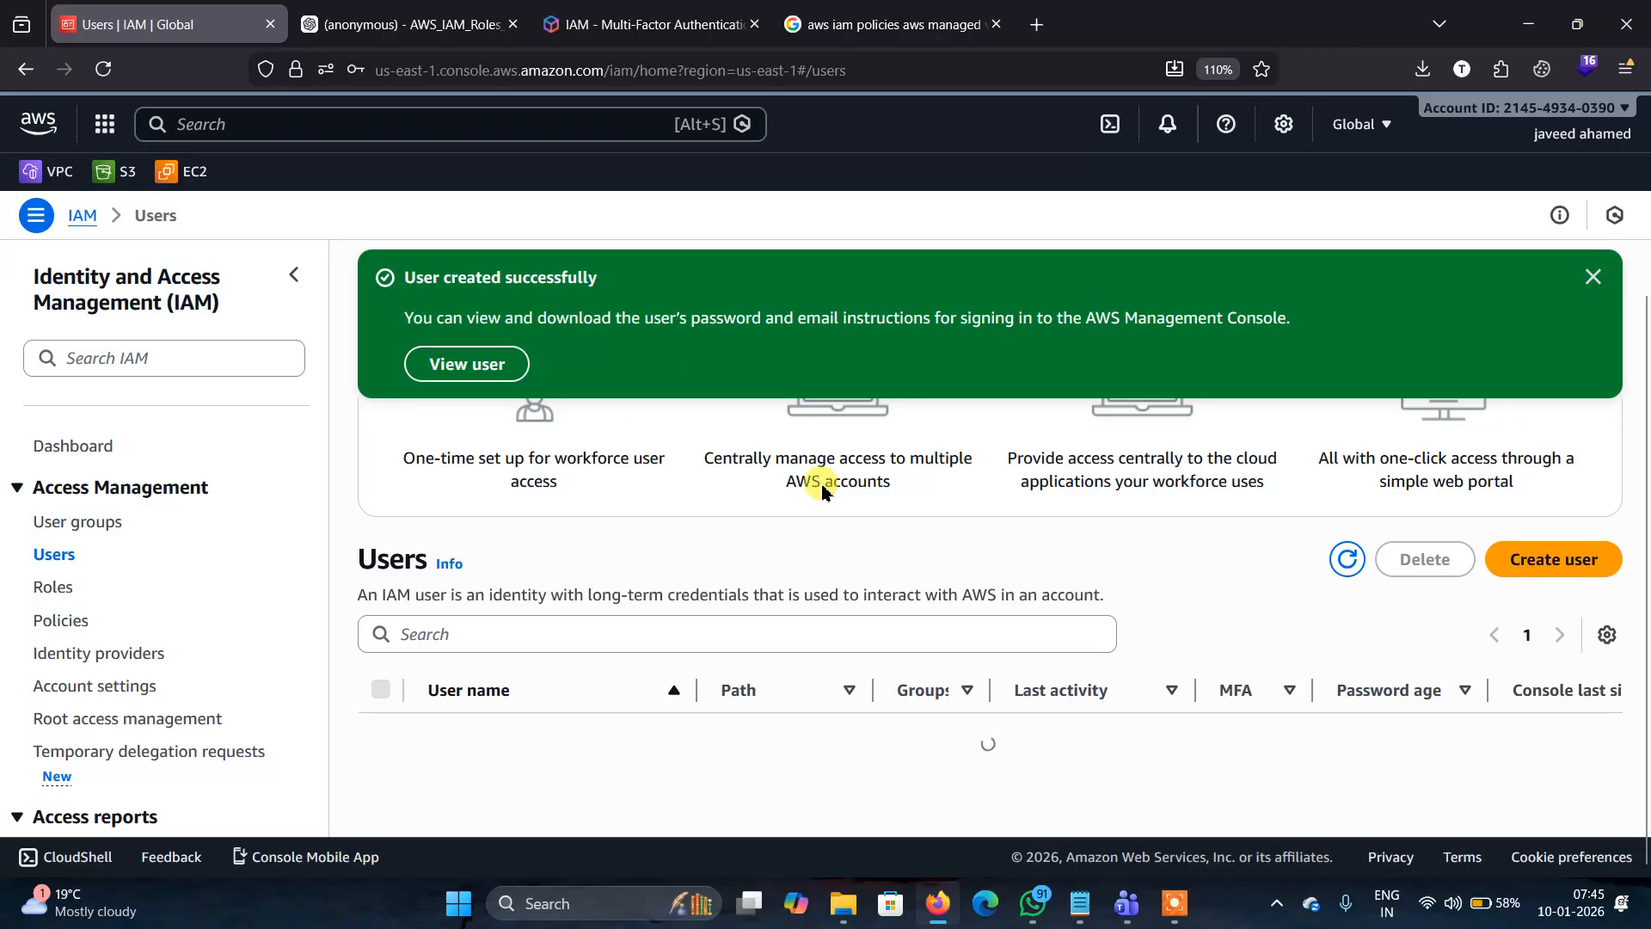
- Dismiss the success banner, open user1's details, and show the Add permissions choices
{"action": "left_click", "coordinate": [1592, 277]}
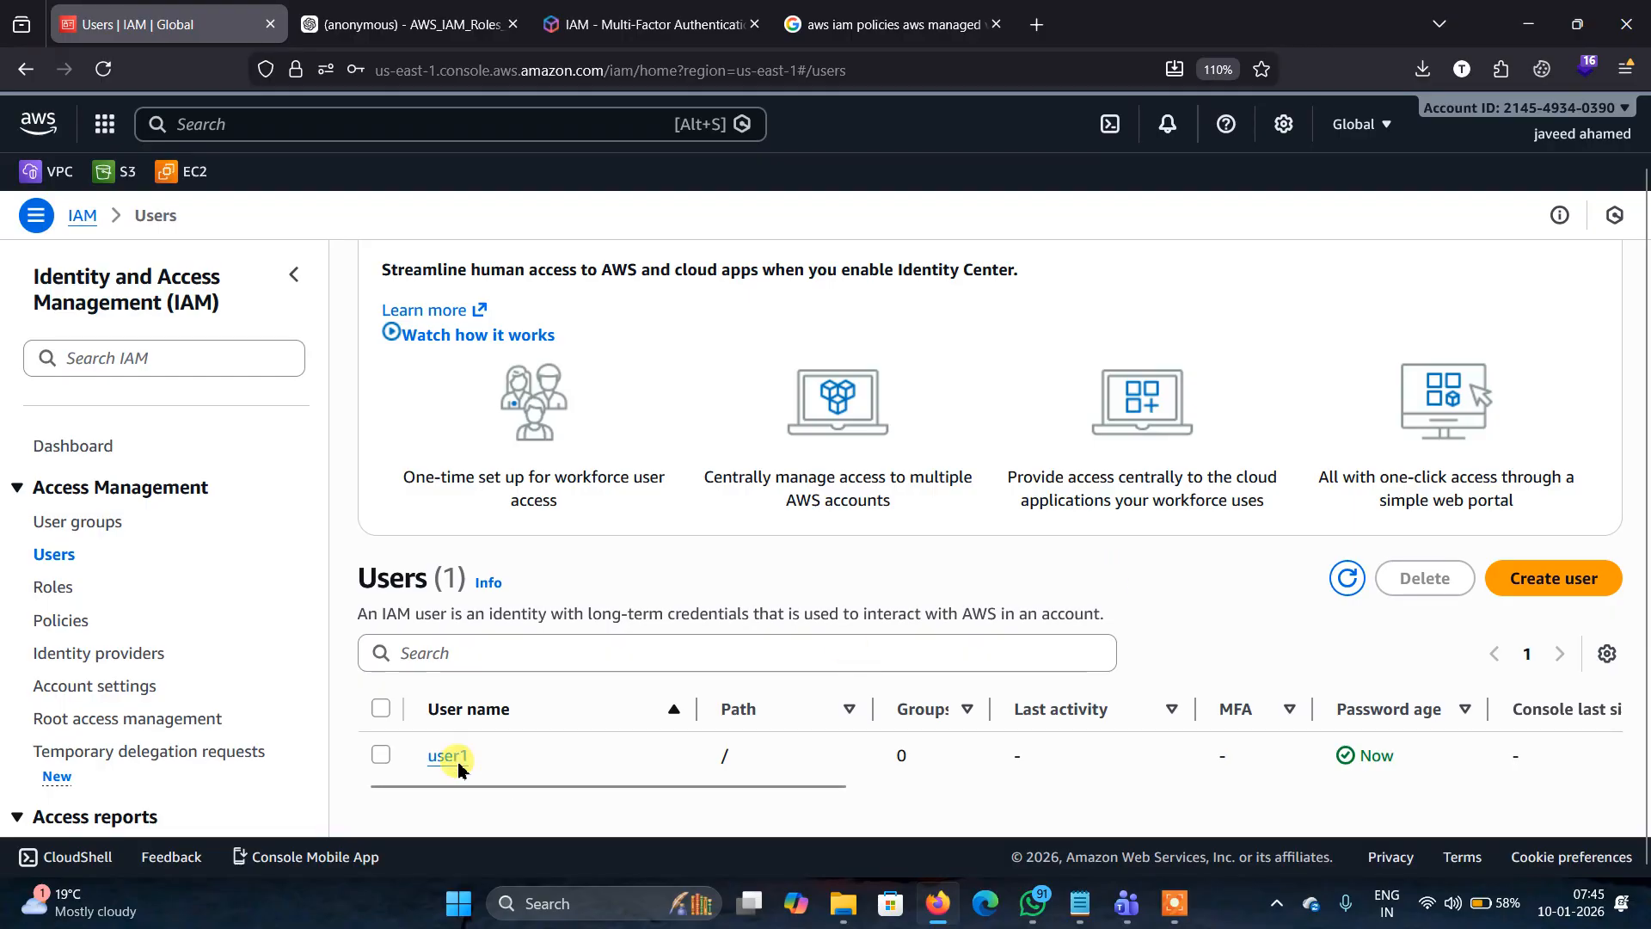
{"action": "left_click", "coordinate": [379, 756]}
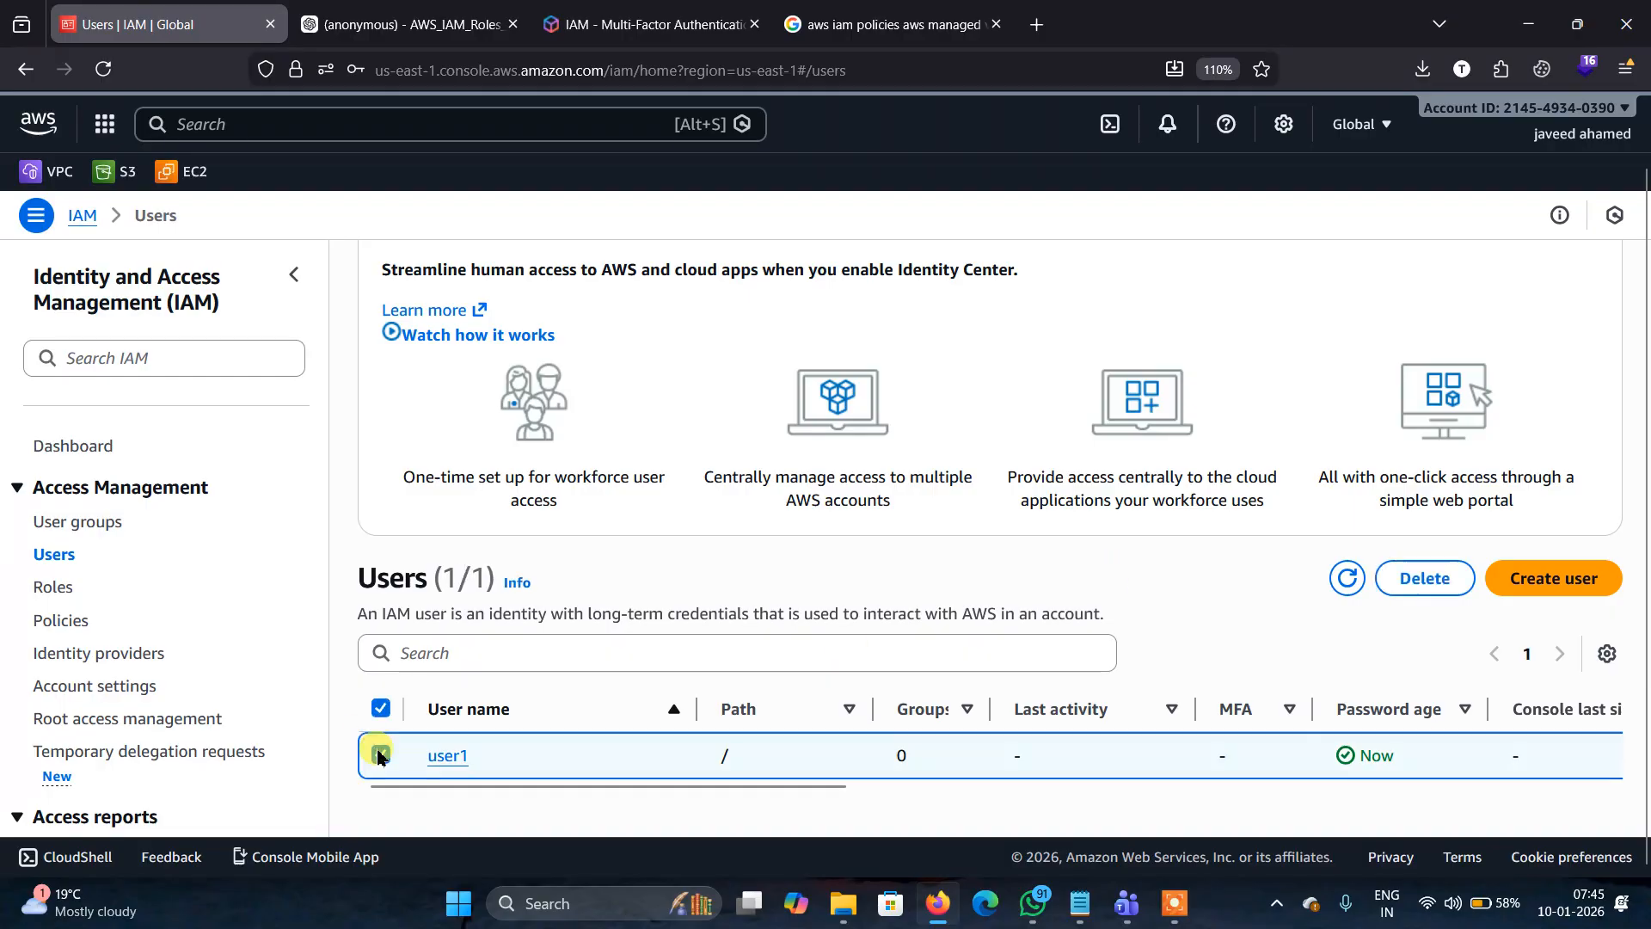
{"action": "left_click", "coordinate": [452, 762]}
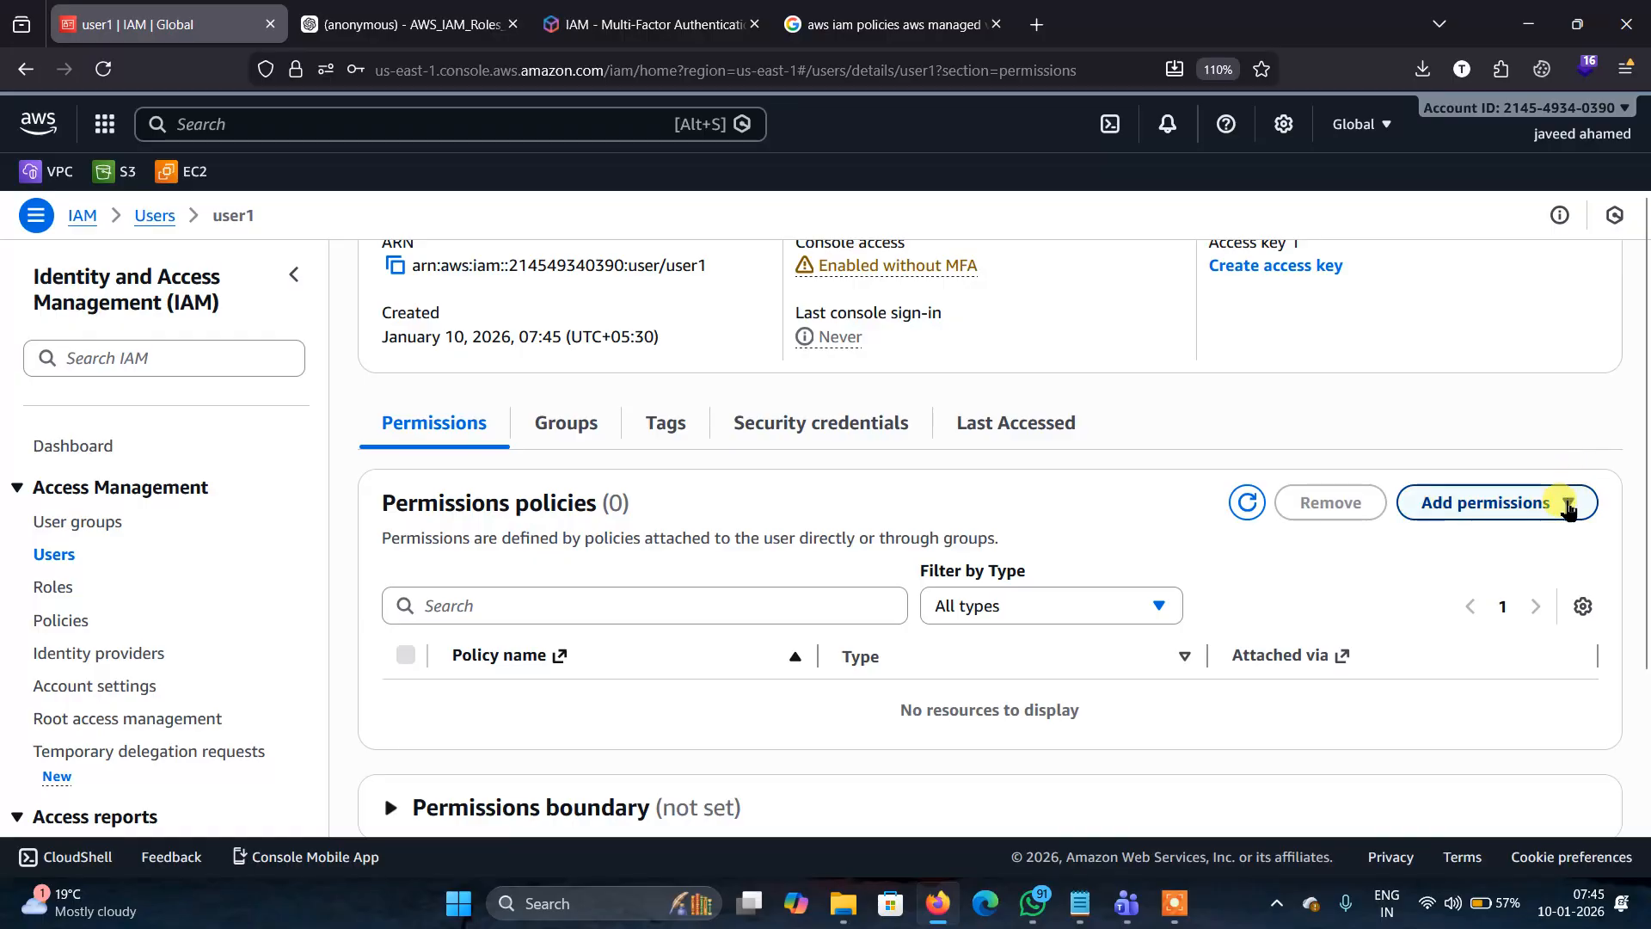
{"action": "left_click", "coordinate": [1567, 505]}
- Start attaching policies directly to user1, filtered to Customer managed policies
{"action": "left_click", "coordinate": [1507, 543]}
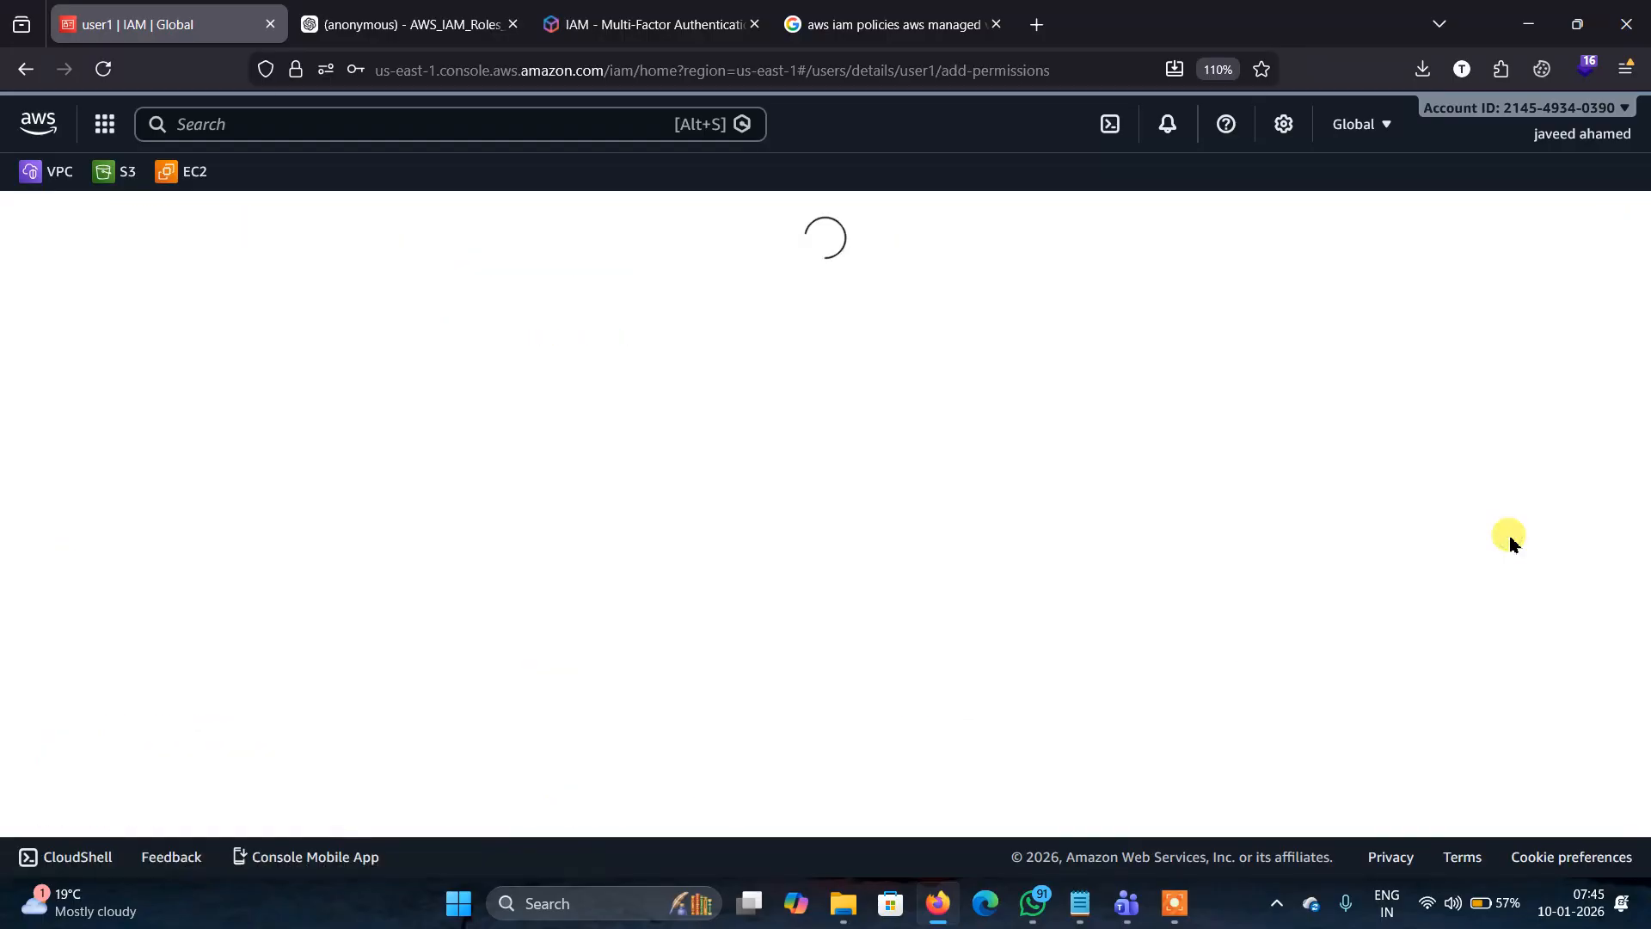
{"action": "scroll", "coordinate": [1511, 539], "scroll_direction": "down", "scroll_amount": 1}
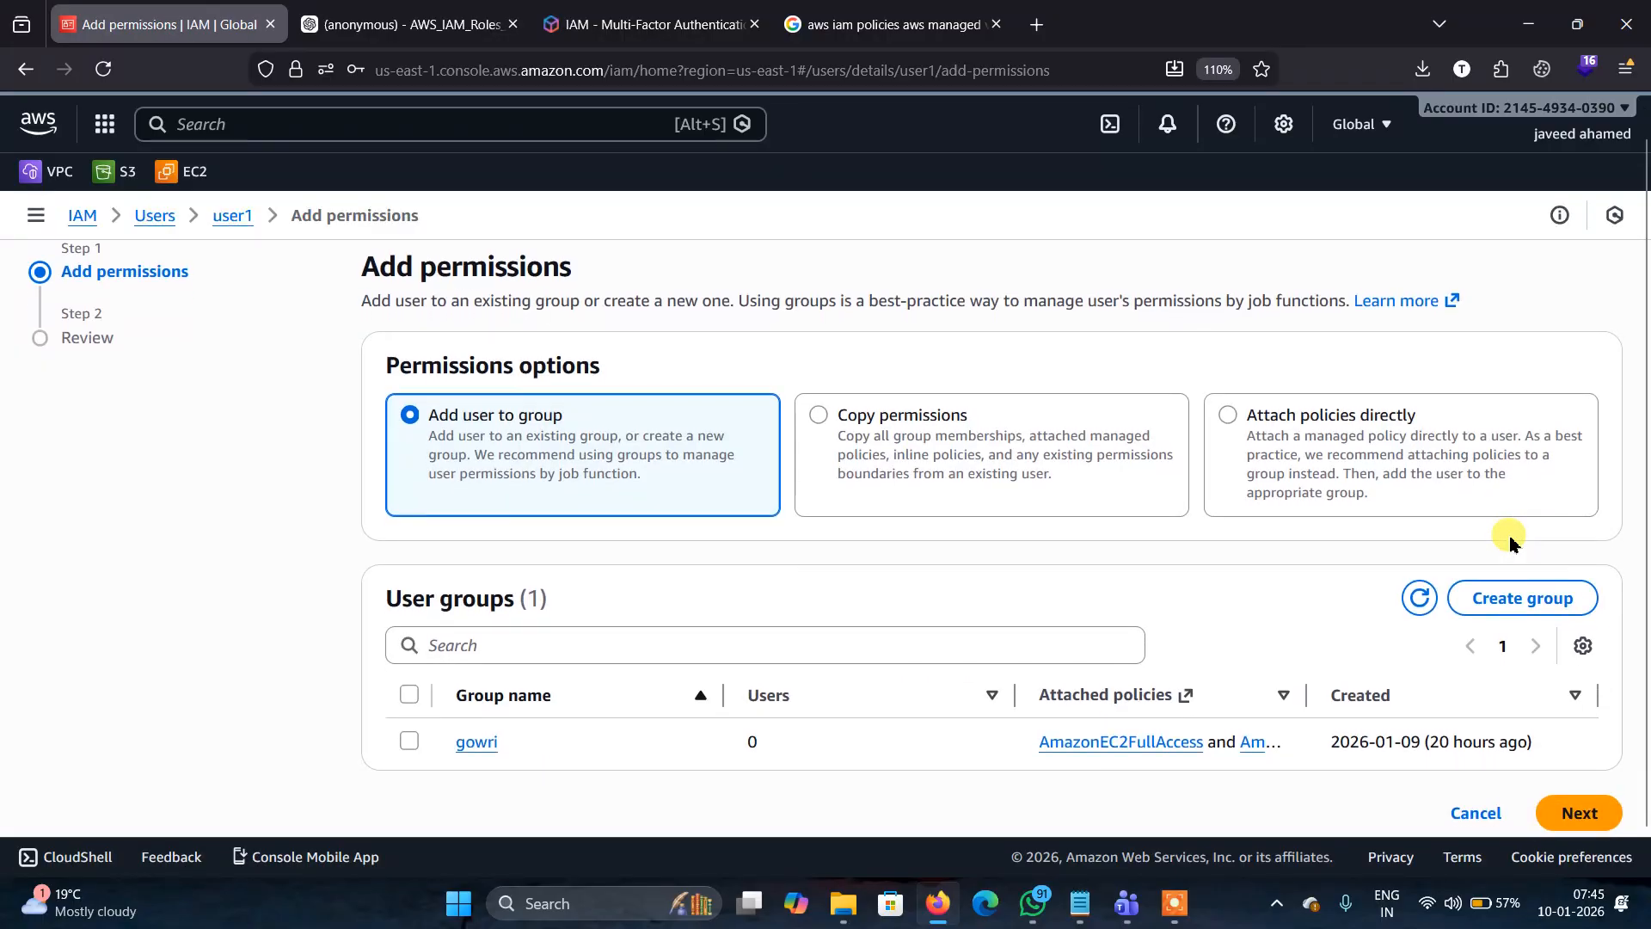
{"action": "left_click", "coordinate": [1306, 422]}
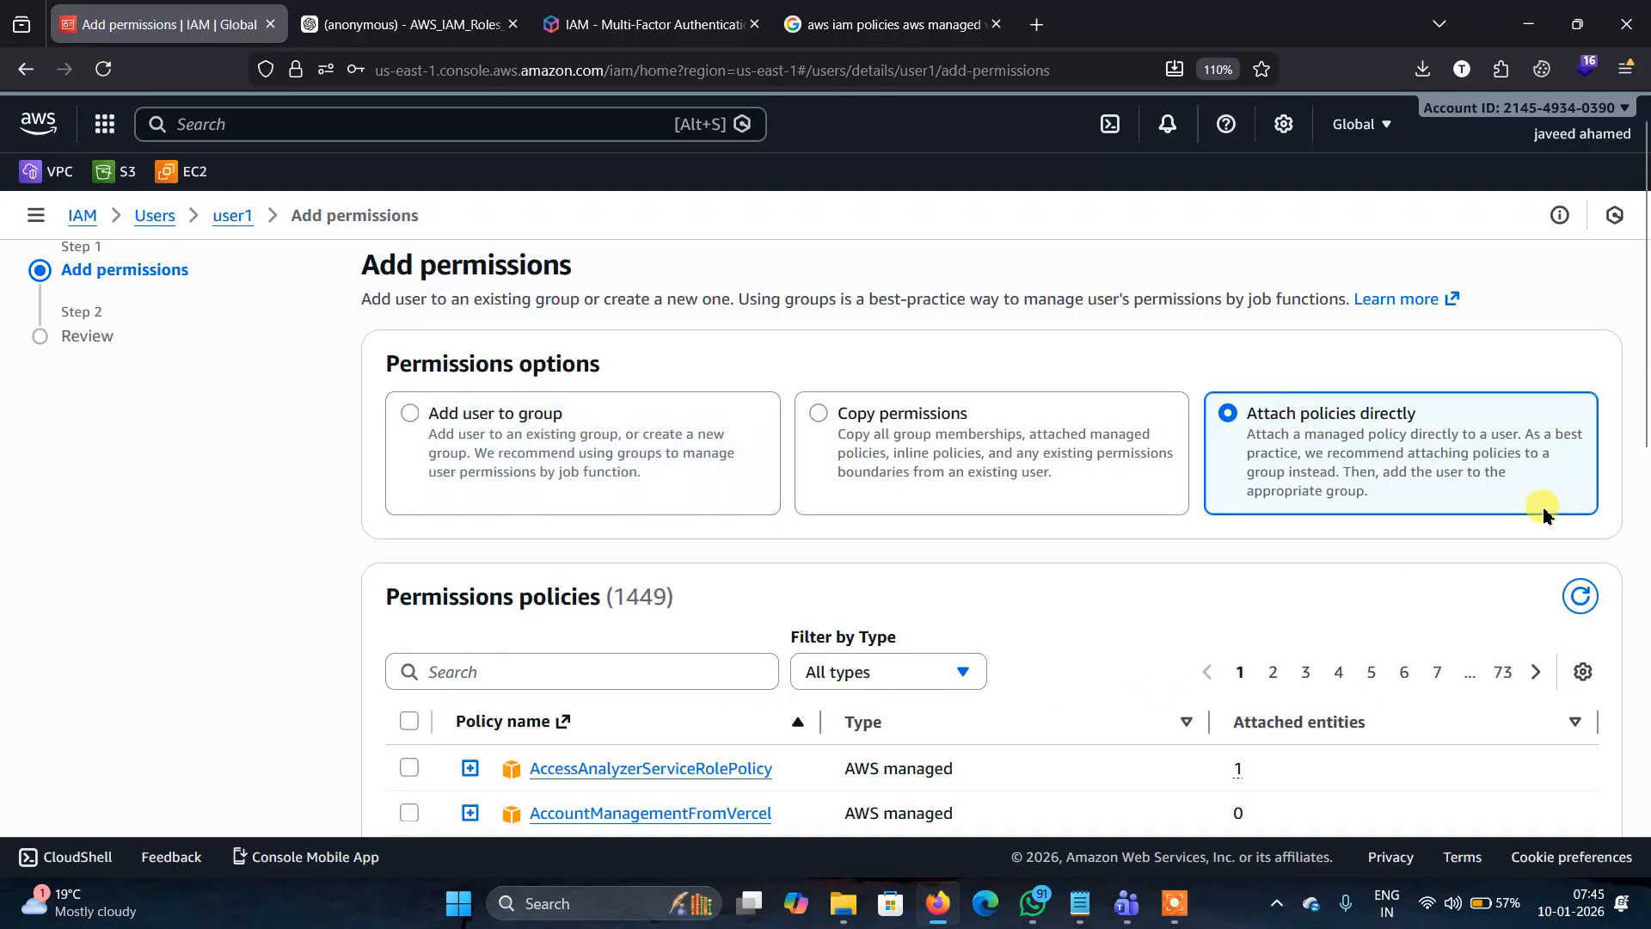
{"action": "scroll", "coordinate": [1542, 559], "scroll_direction": "down", "scroll_amount": 2}
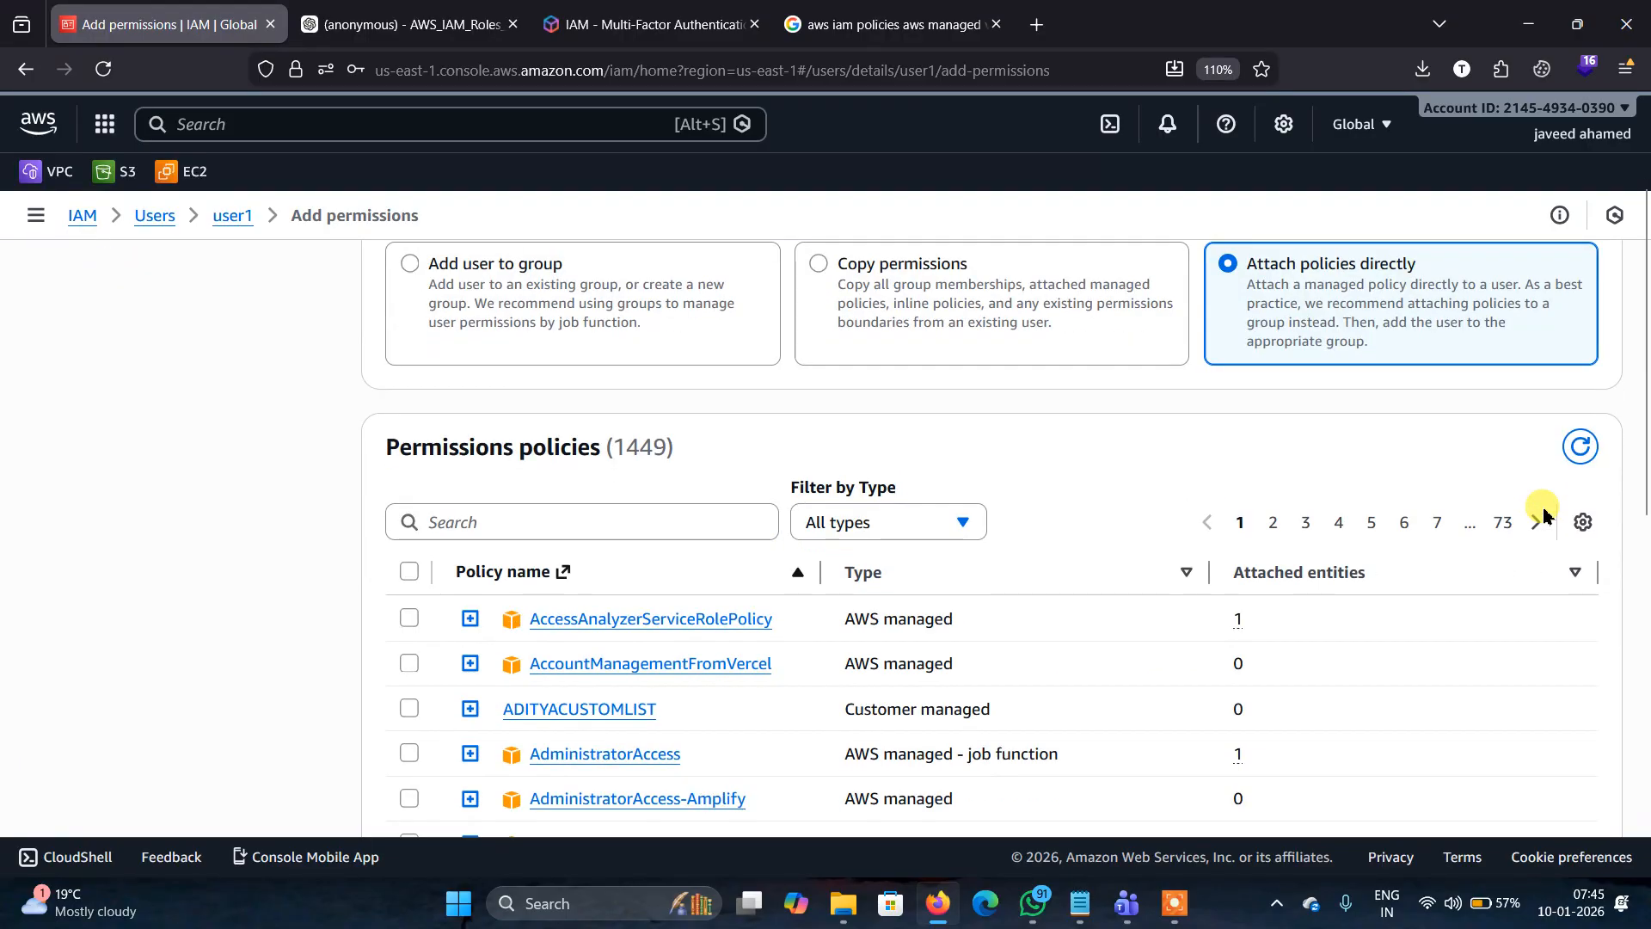
{"action": "left_click", "coordinate": [962, 524]}
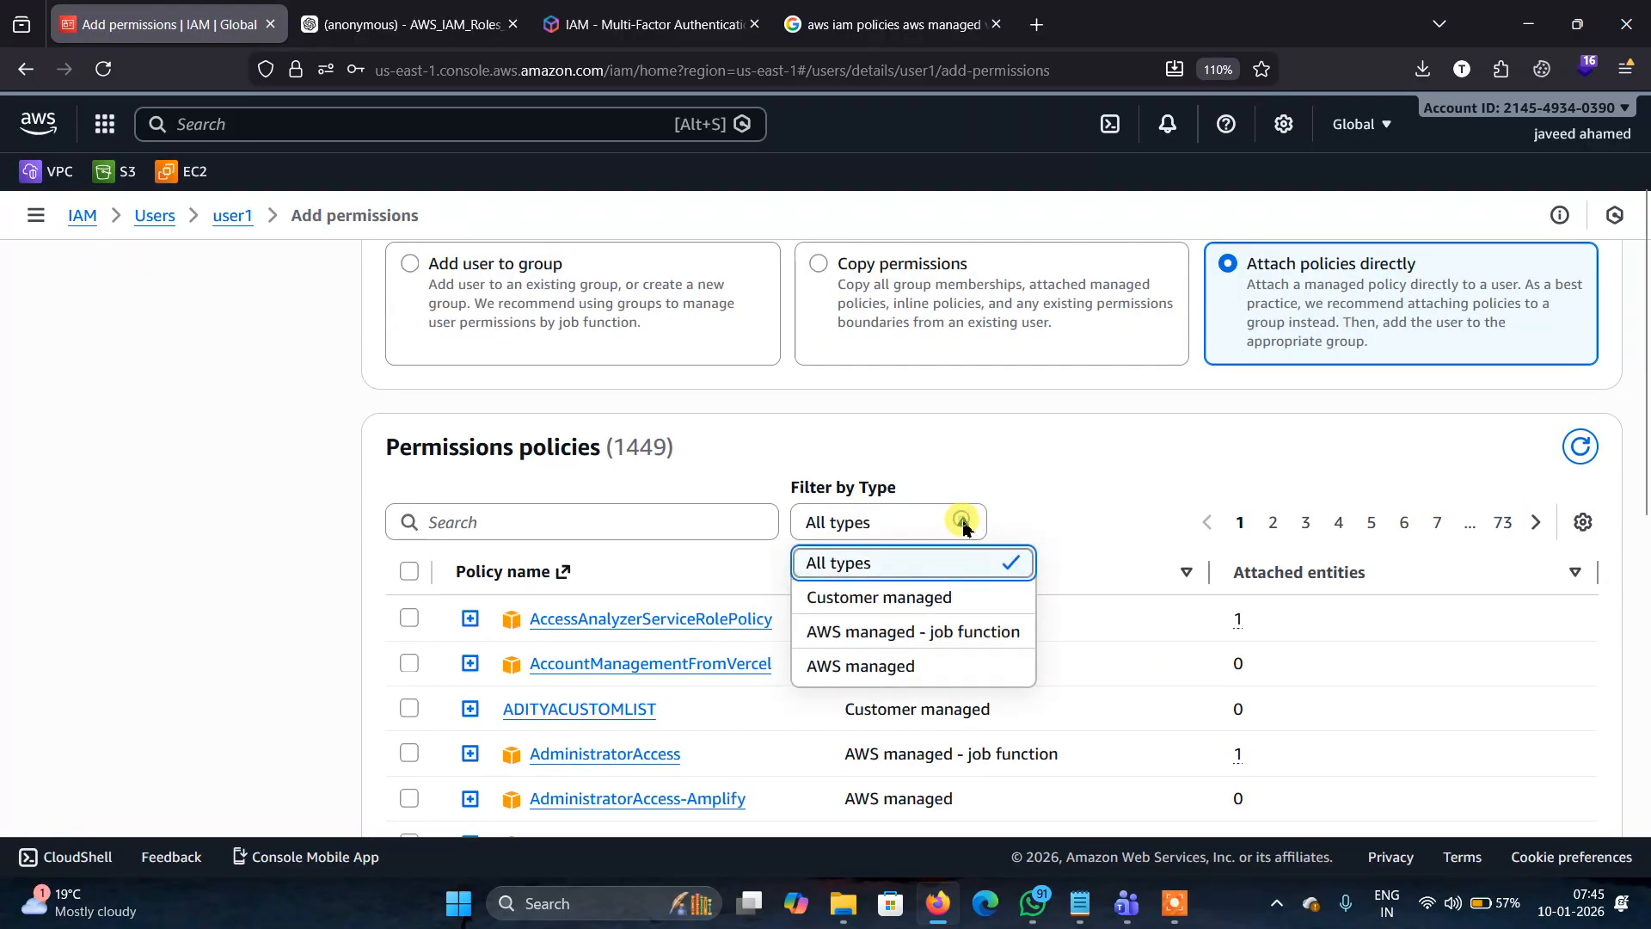
{"action": "left_click", "coordinate": [895, 599]}
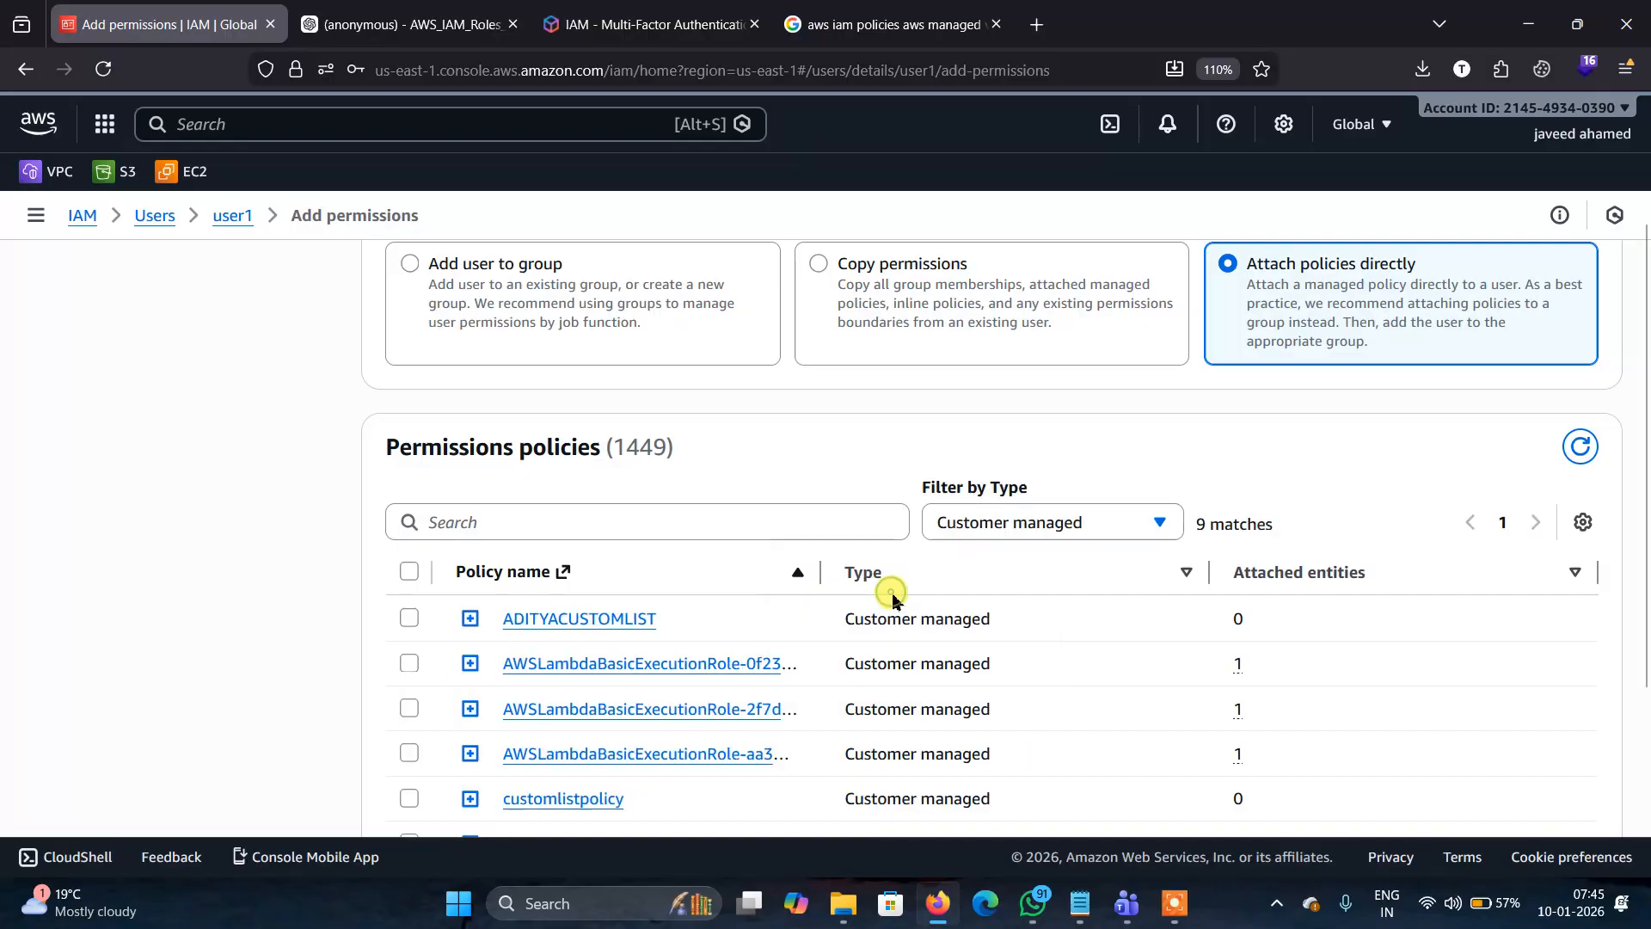
- Attach the mohisincustom policy to user1 and return to the Users list
{"action": "scroll", "coordinate": [989, 619], "scroll_direction": "down", "scroll_amount": 2}
{"action": "scroll", "coordinate": [994, 623], "scroll_direction": "down", "scroll_amount": 1}
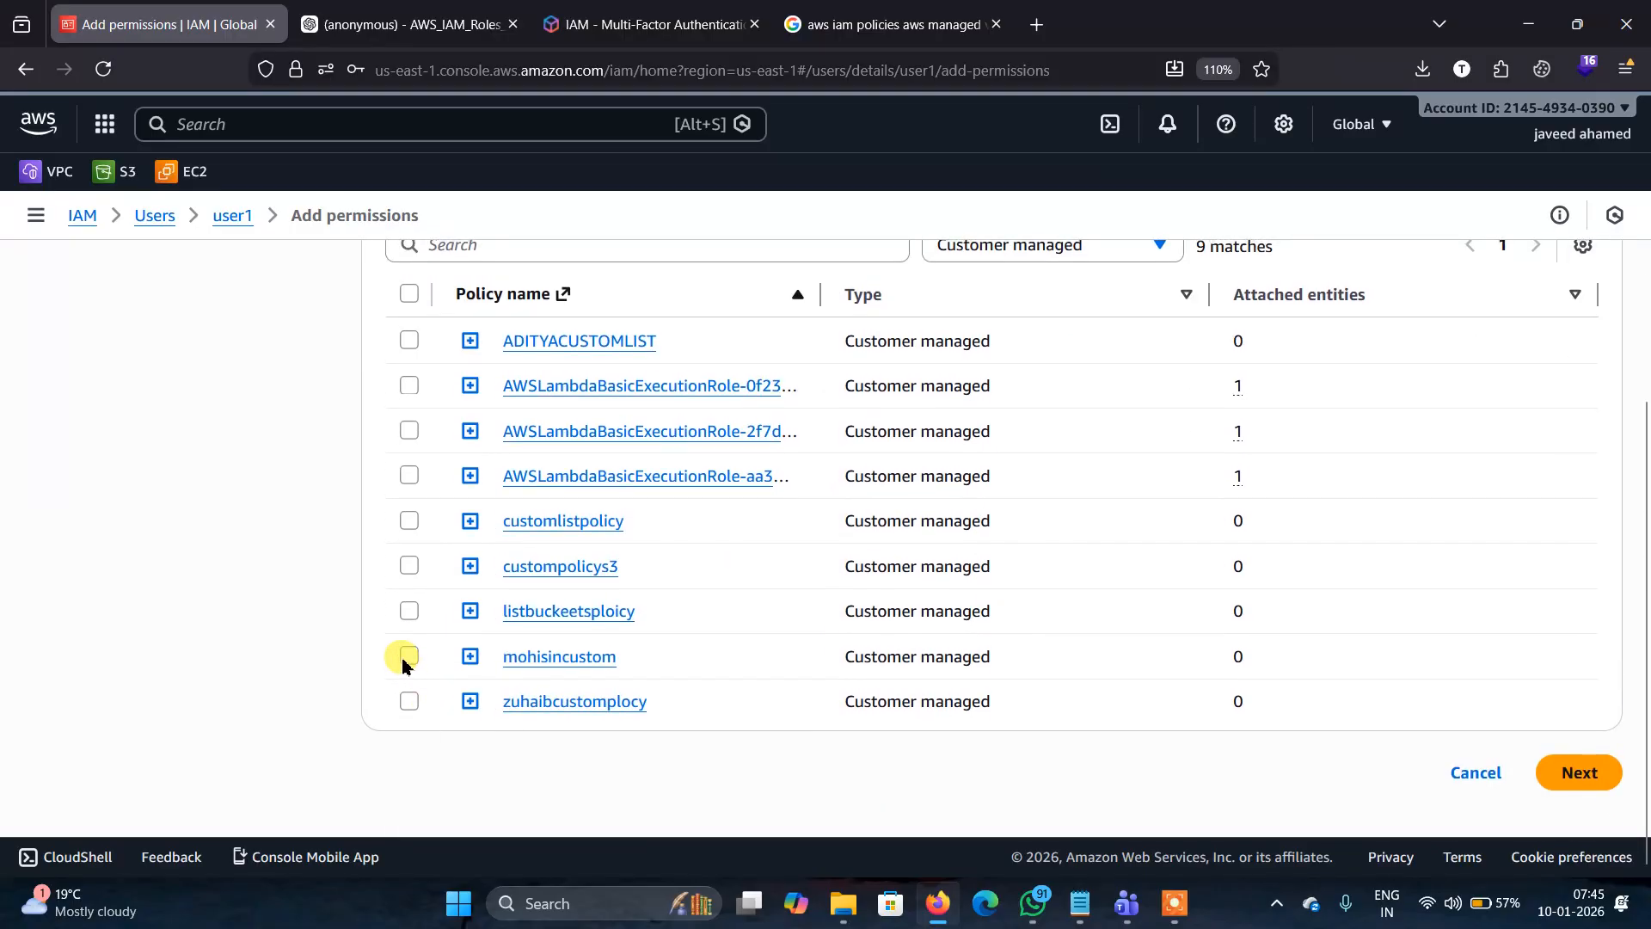
{"action": "left_click", "coordinate": [405, 658]}
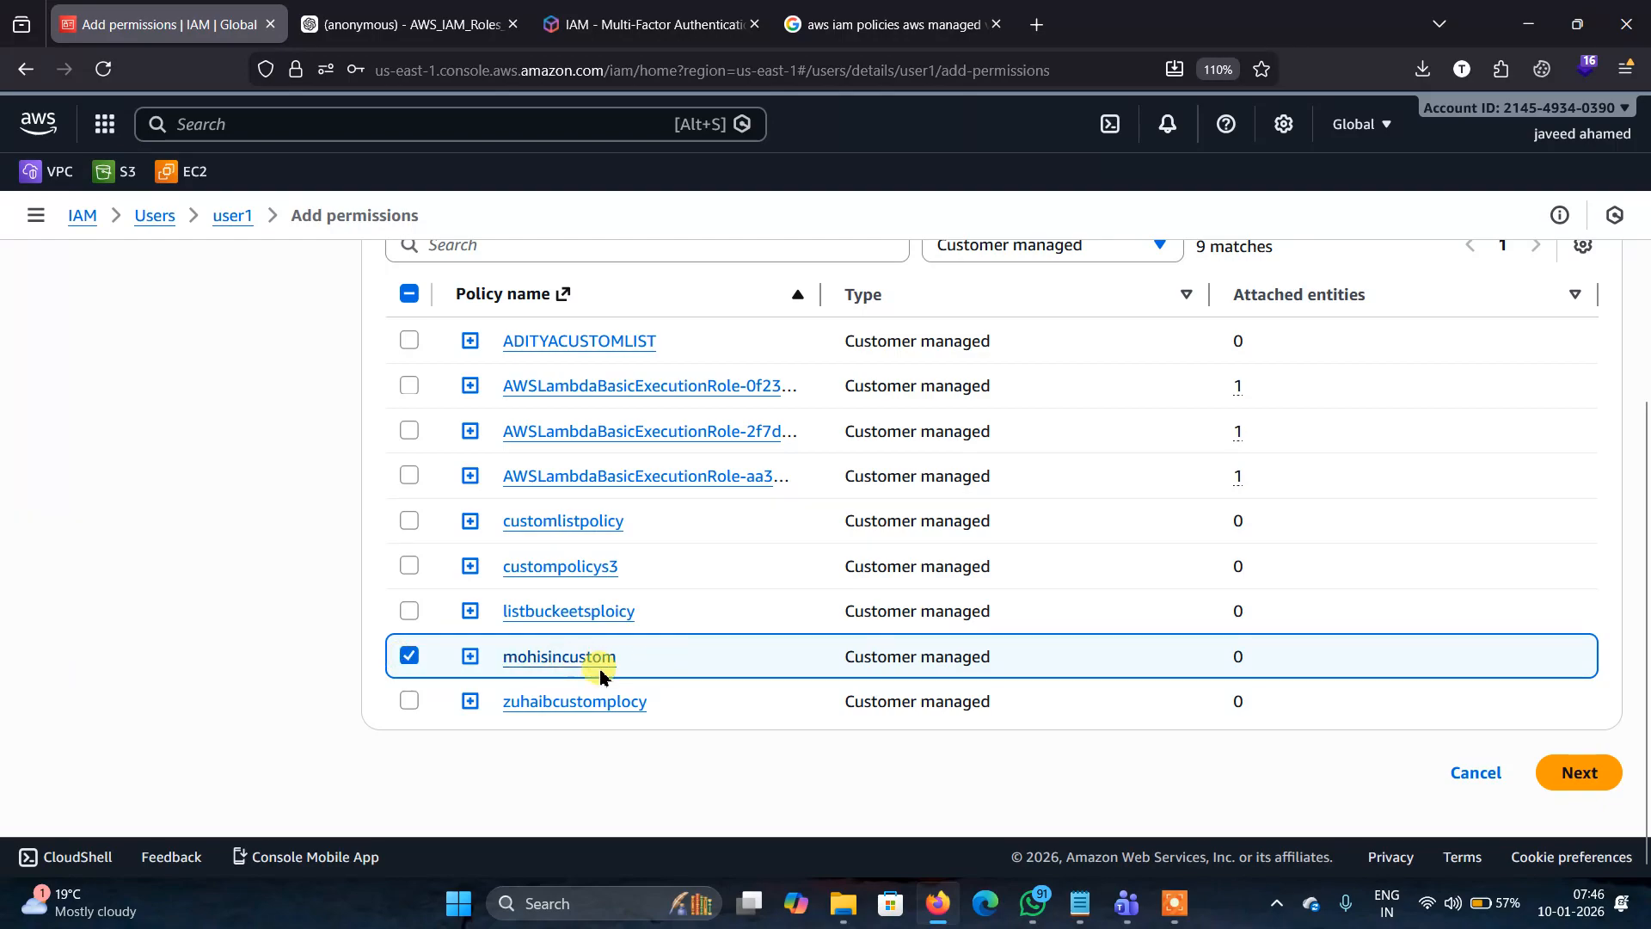
{"action": "left_click", "coordinate": [1587, 789]}
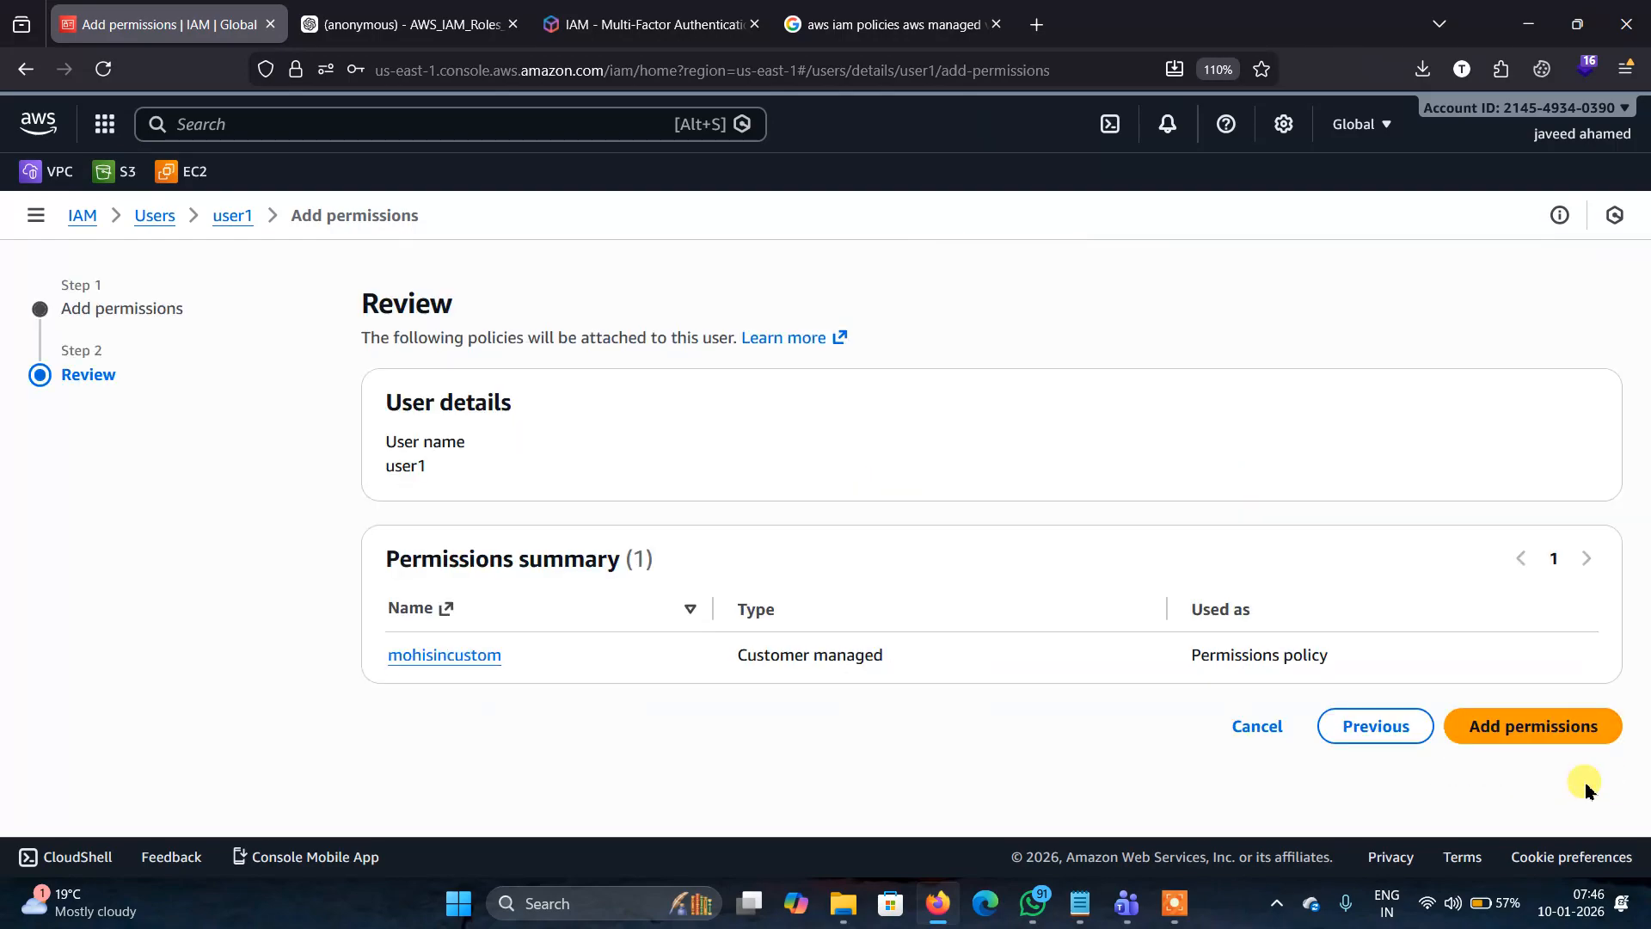
{"action": "left_click", "coordinate": [1533, 731]}
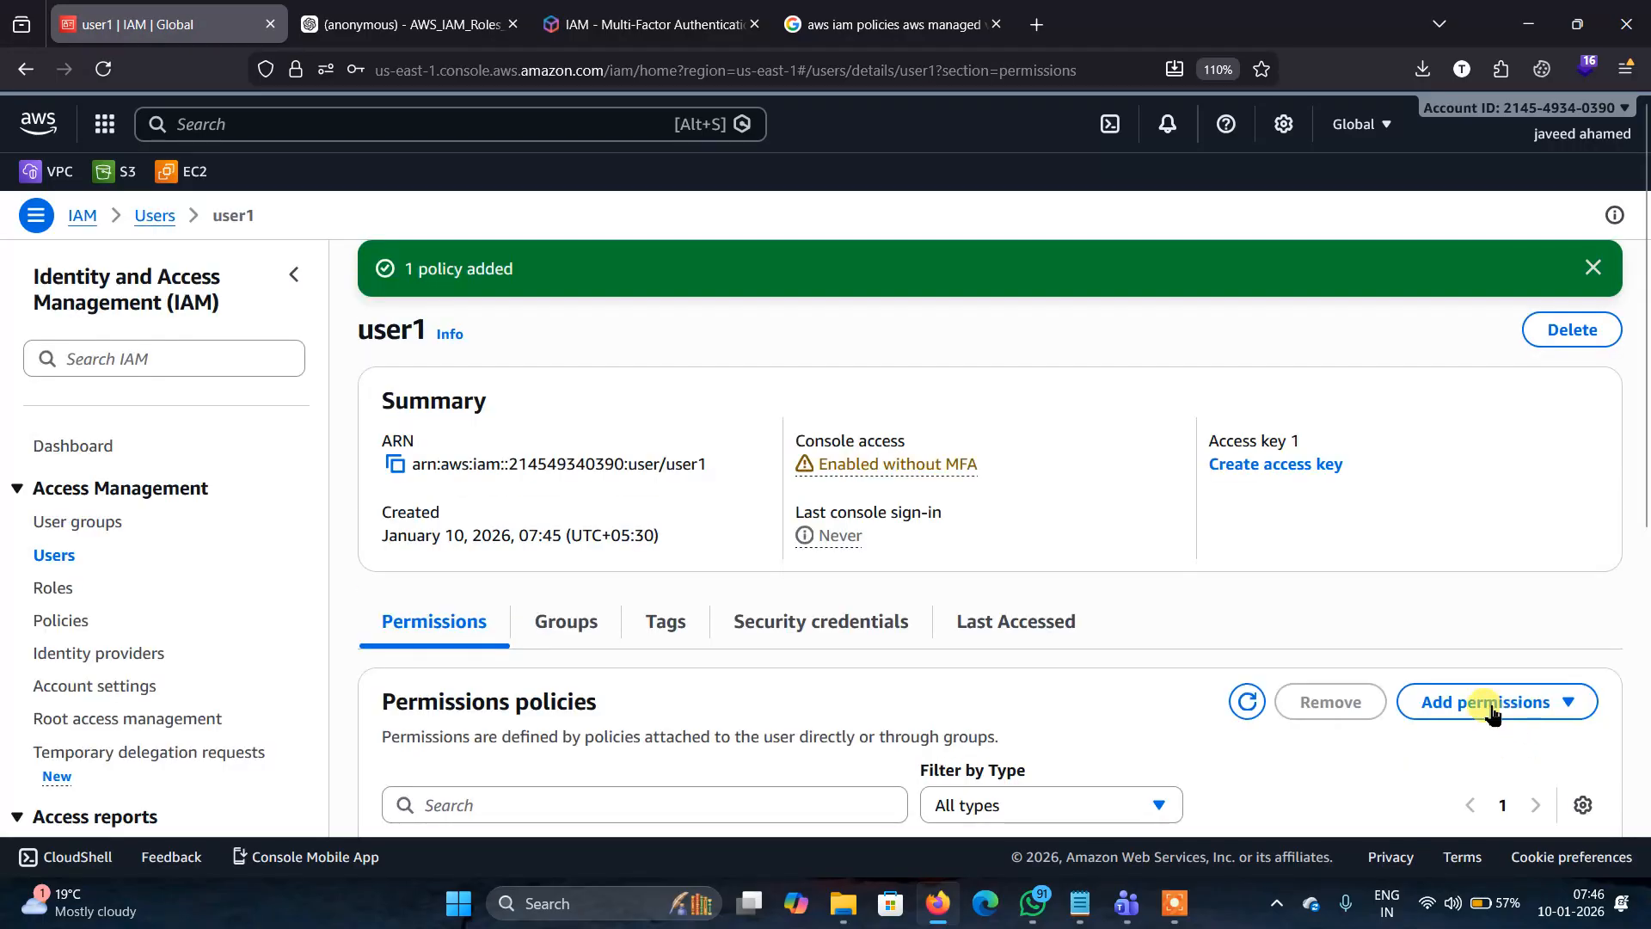
{"action": "scroll", "coordinate": [1493, 713], "scroll_direction": "down", "scroll_amount": 5}
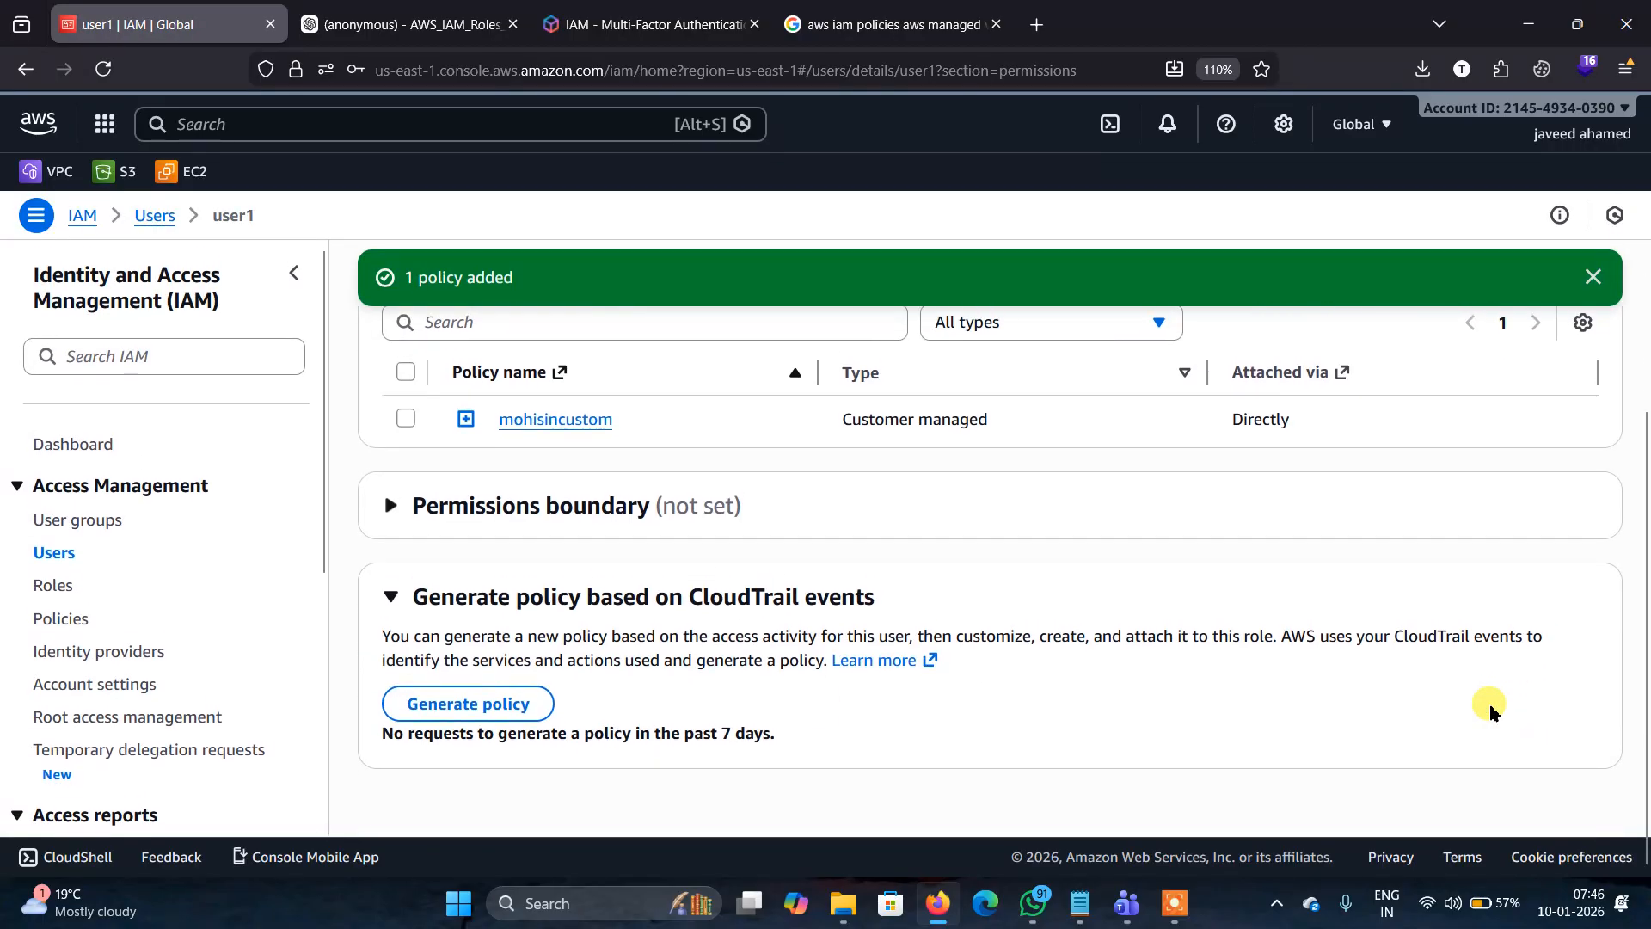
{"action": "left_click", "coordinate": [55, 555]}
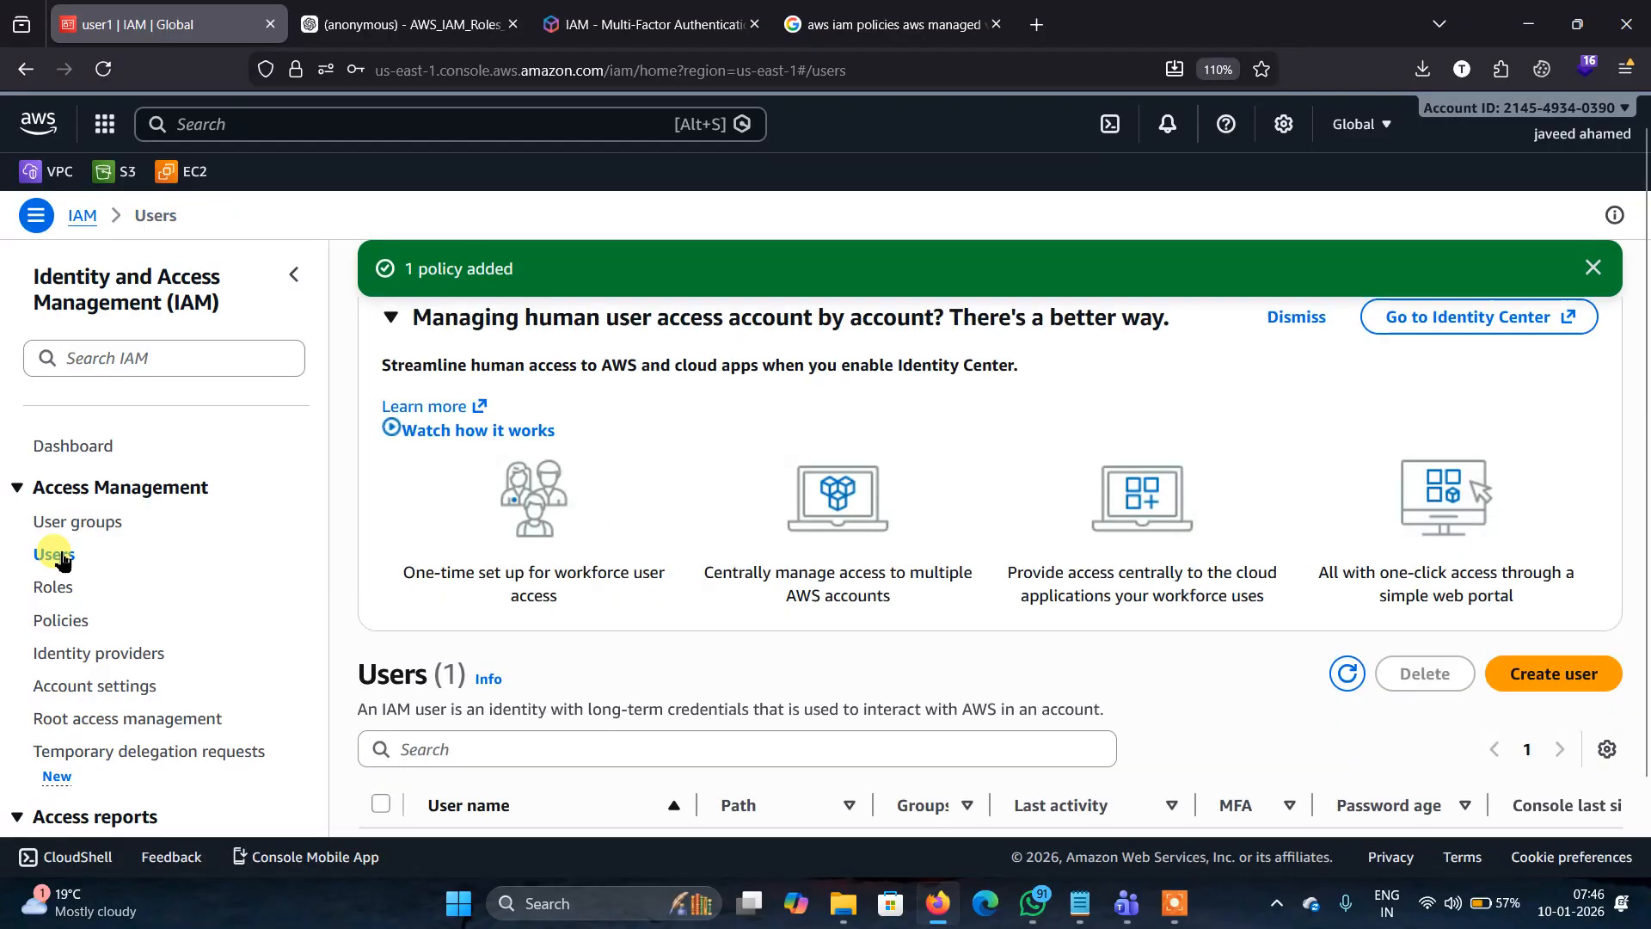
{"action": "scroll", "coordinate": [679, 611], "scroll_direction": "down", "scroll_amount": 1}
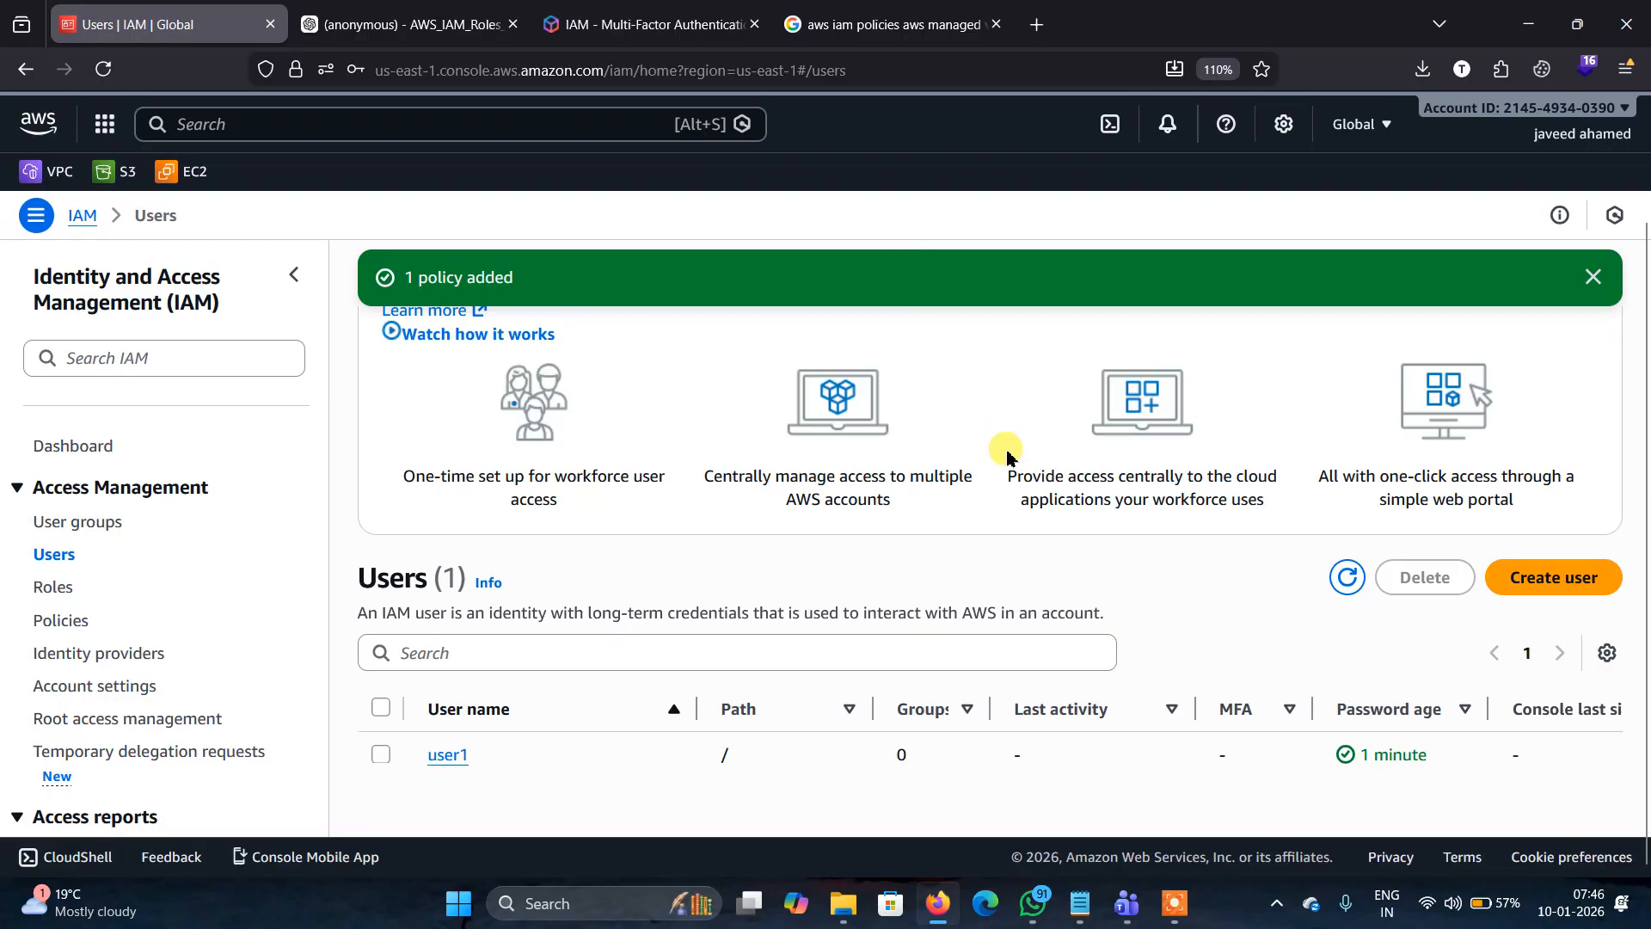
- Launch Google Chrome from Windows Run with the chrome command
{"action": "key", "text": "super+r"}
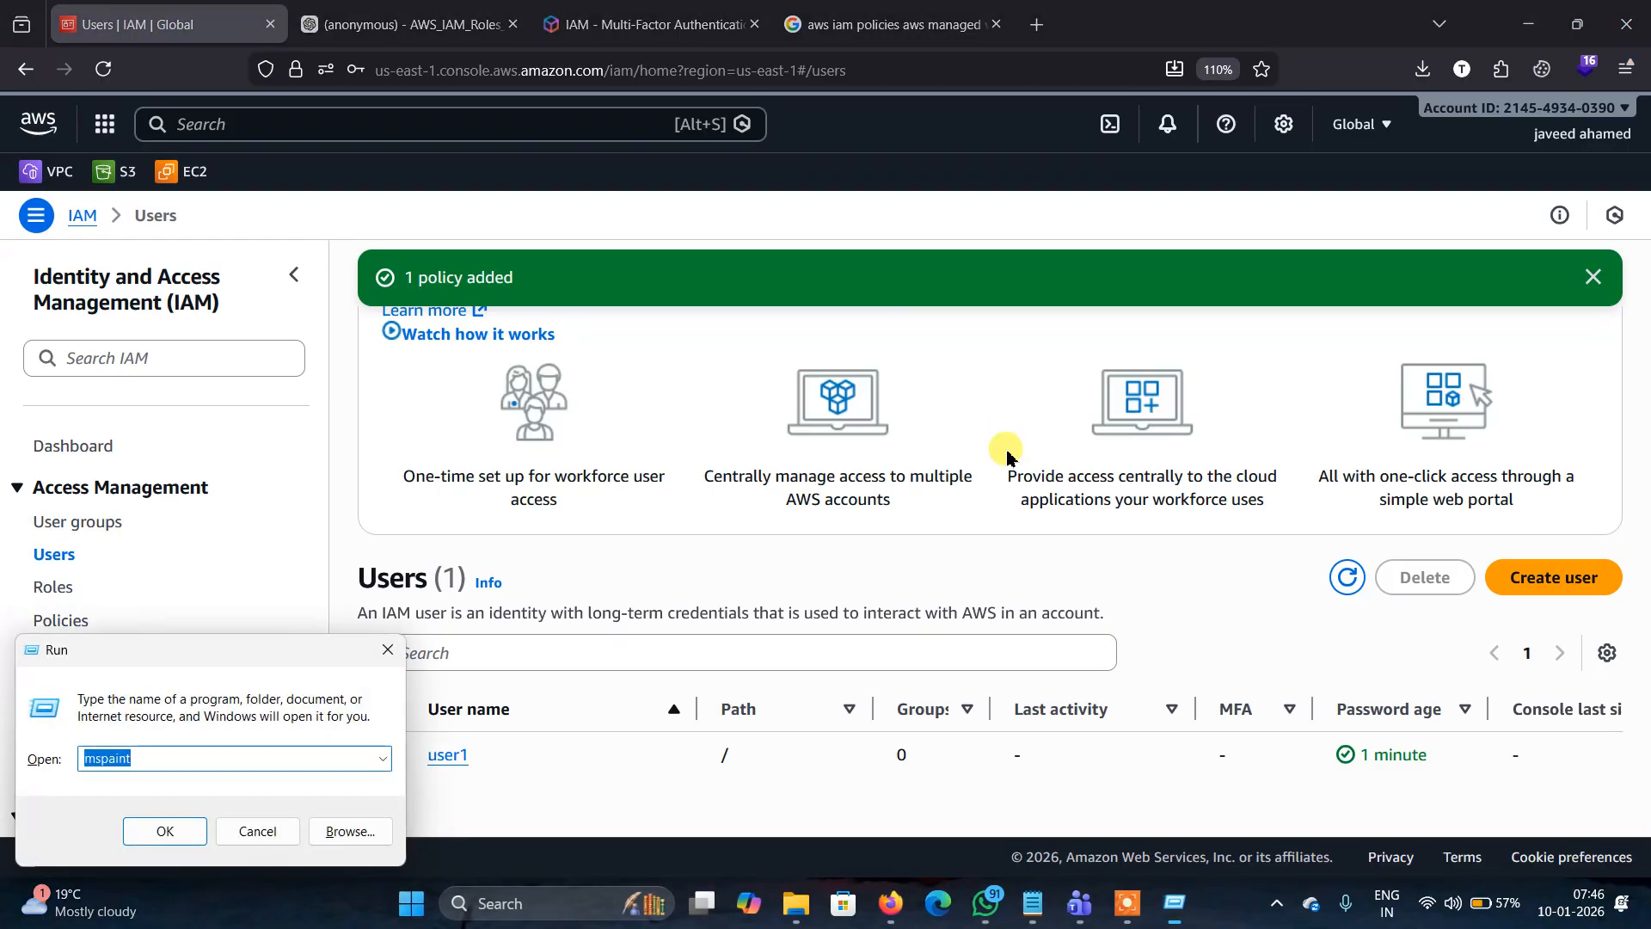
{"action": "type", "text": "ch"}
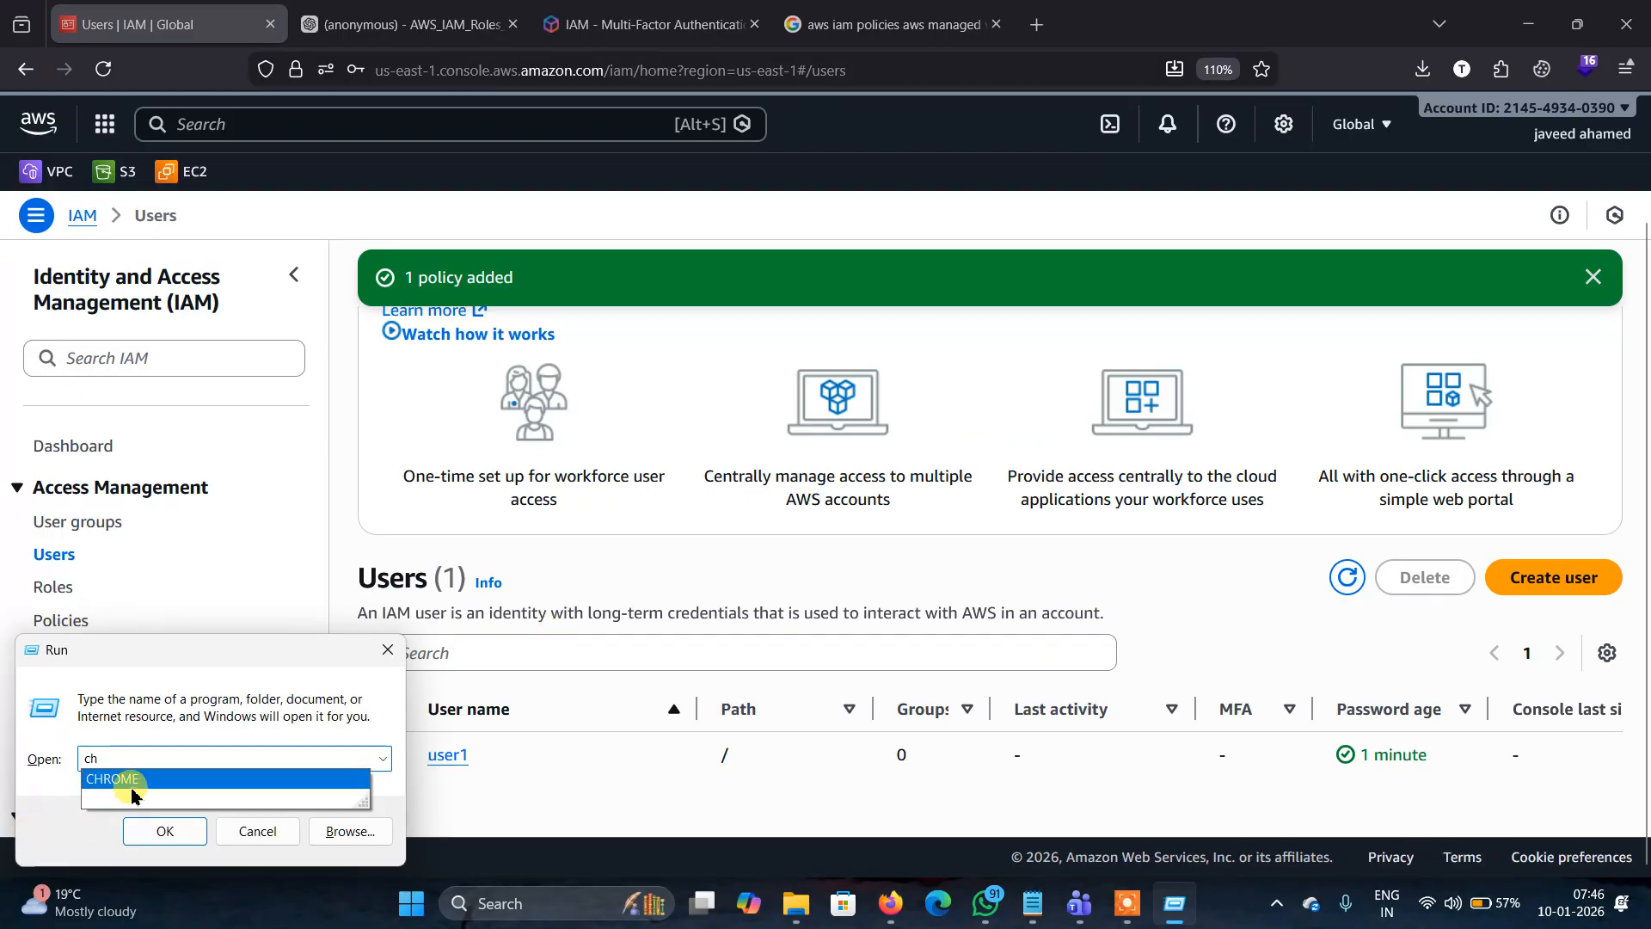
{"action": "left_click", "coordinate": [166, 779]}
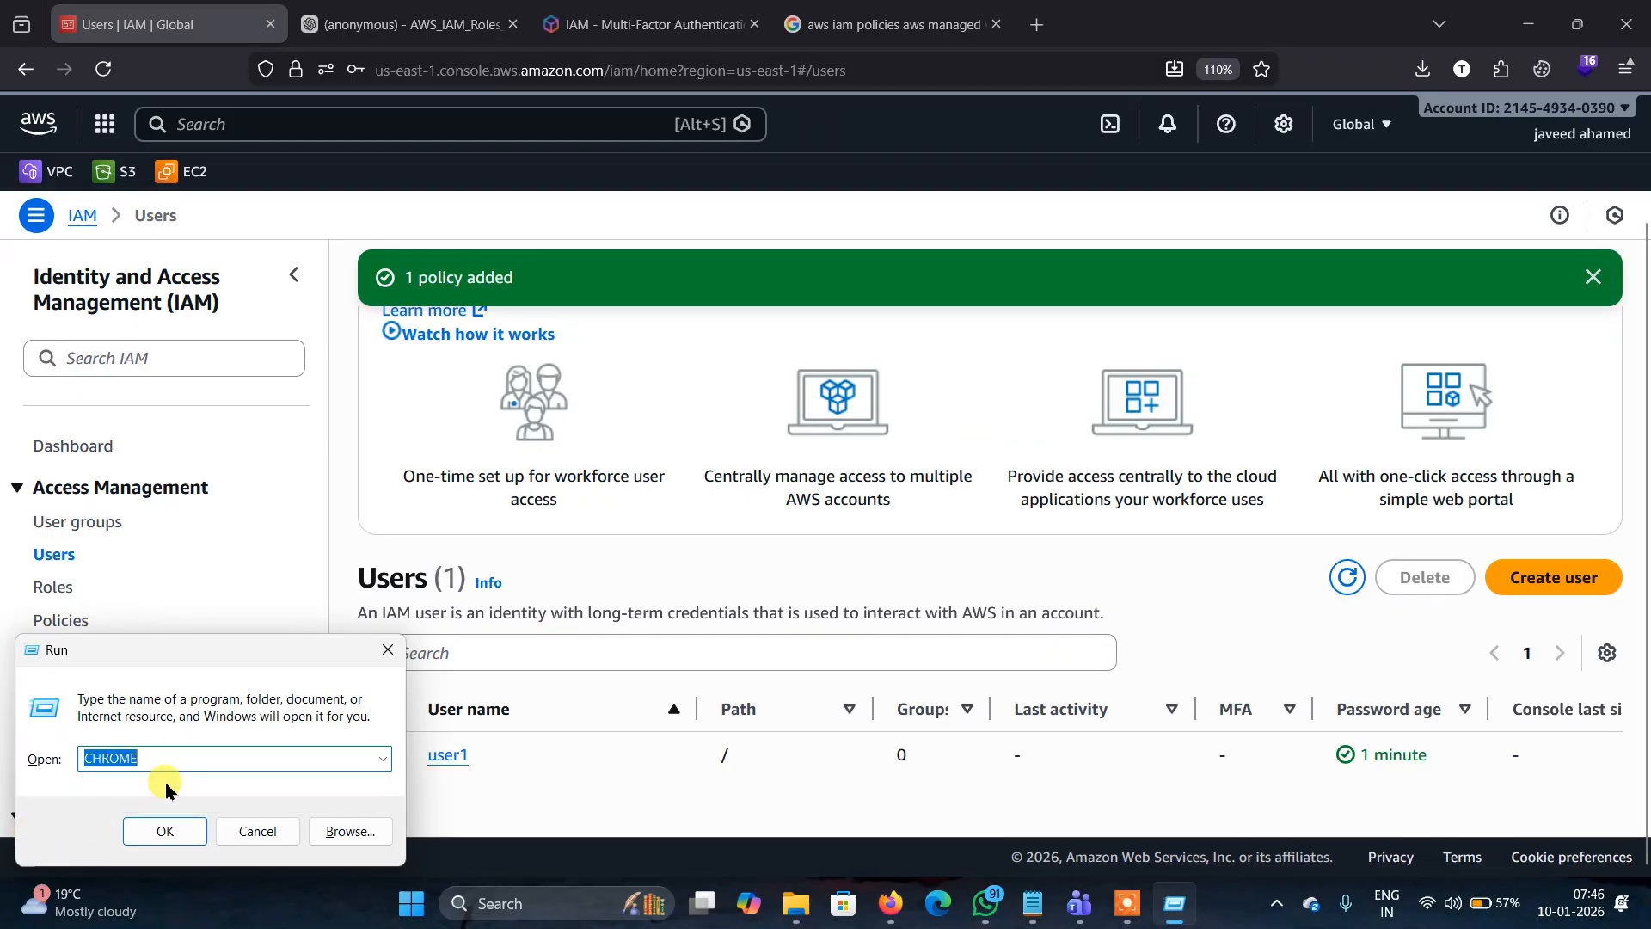
{"action": "left_click", "coordinate": [177, 831]}
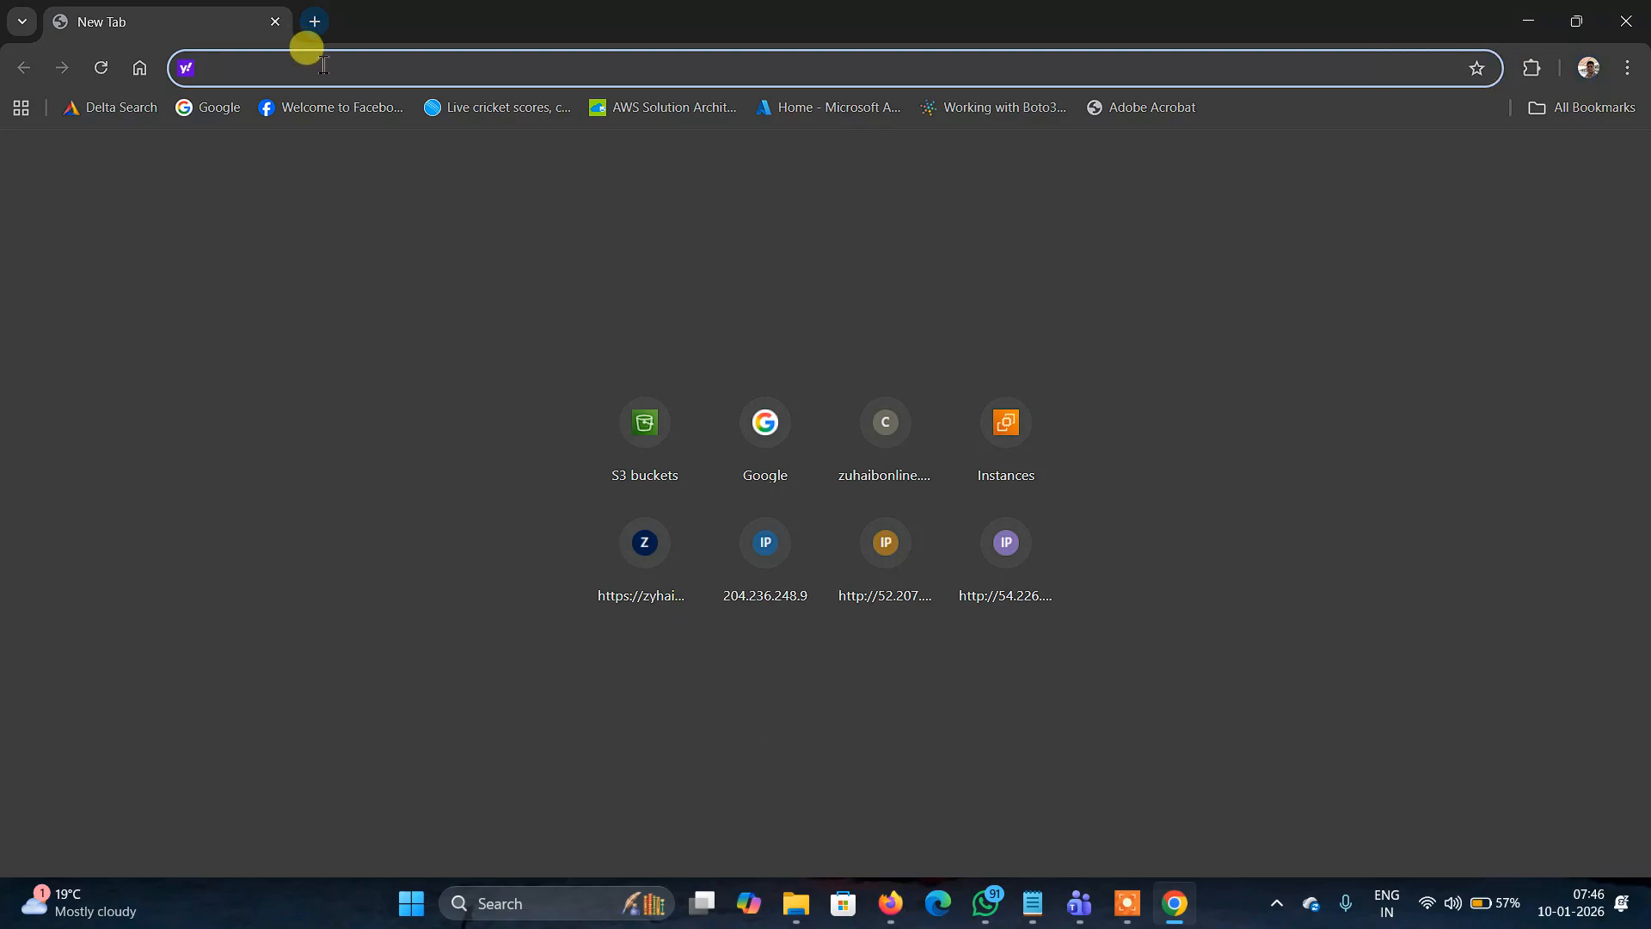
- Open the AWS console sign-in in Chrome and copy the account ID from the admin session
{"action": "type", "text": "a"}
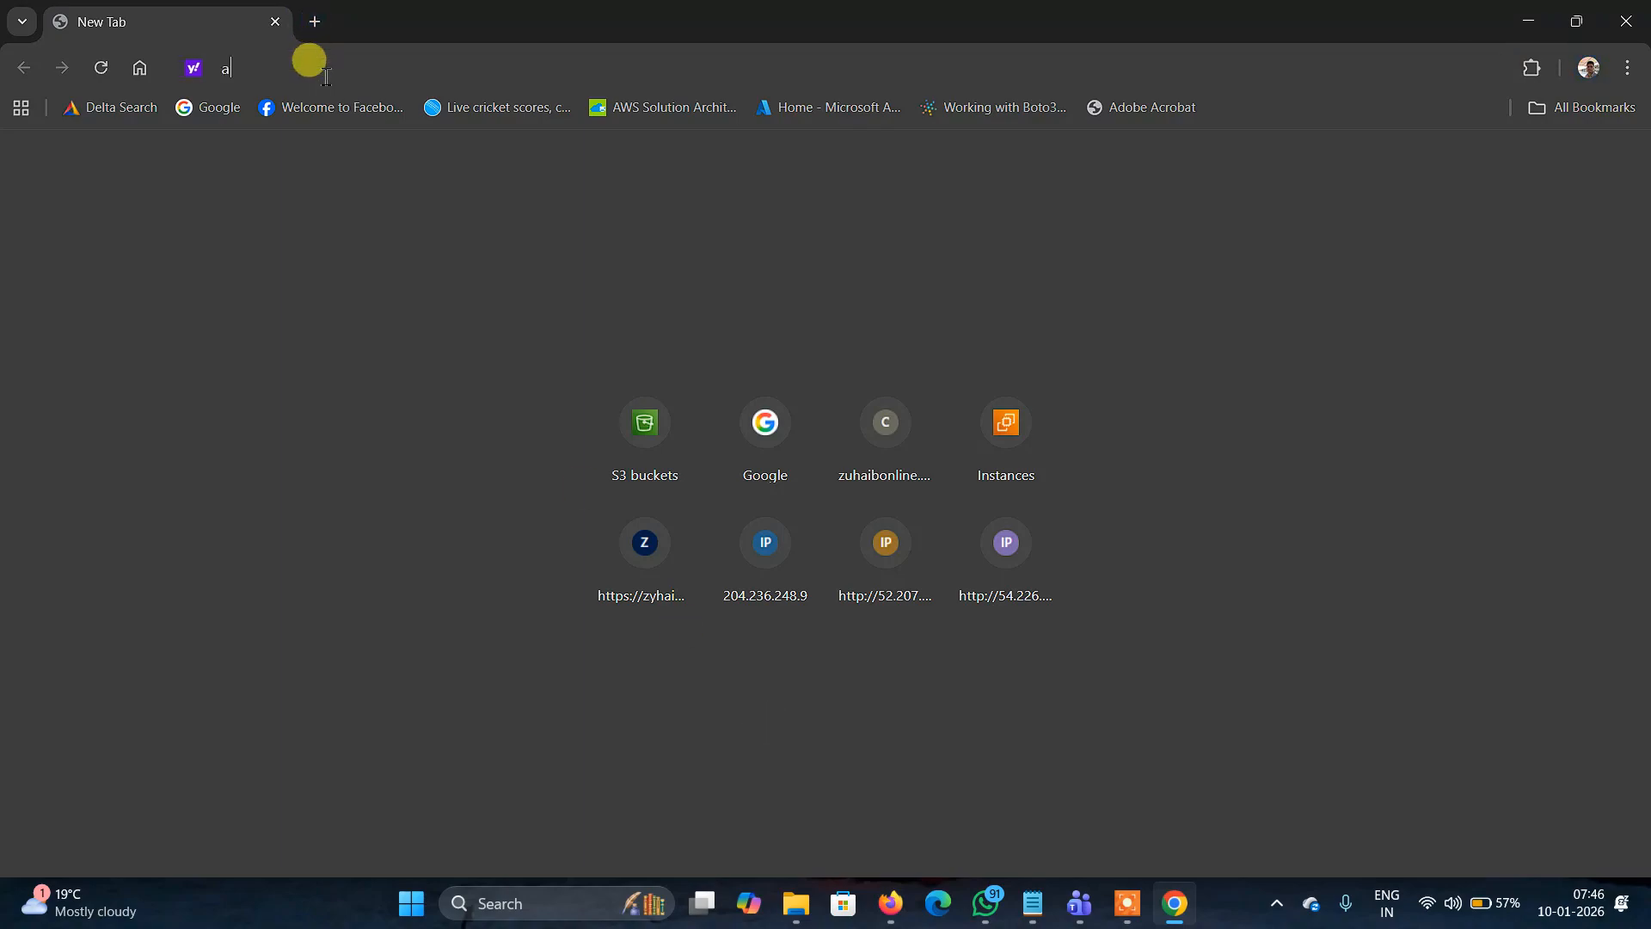
{"action": "type", "text": "ws"}
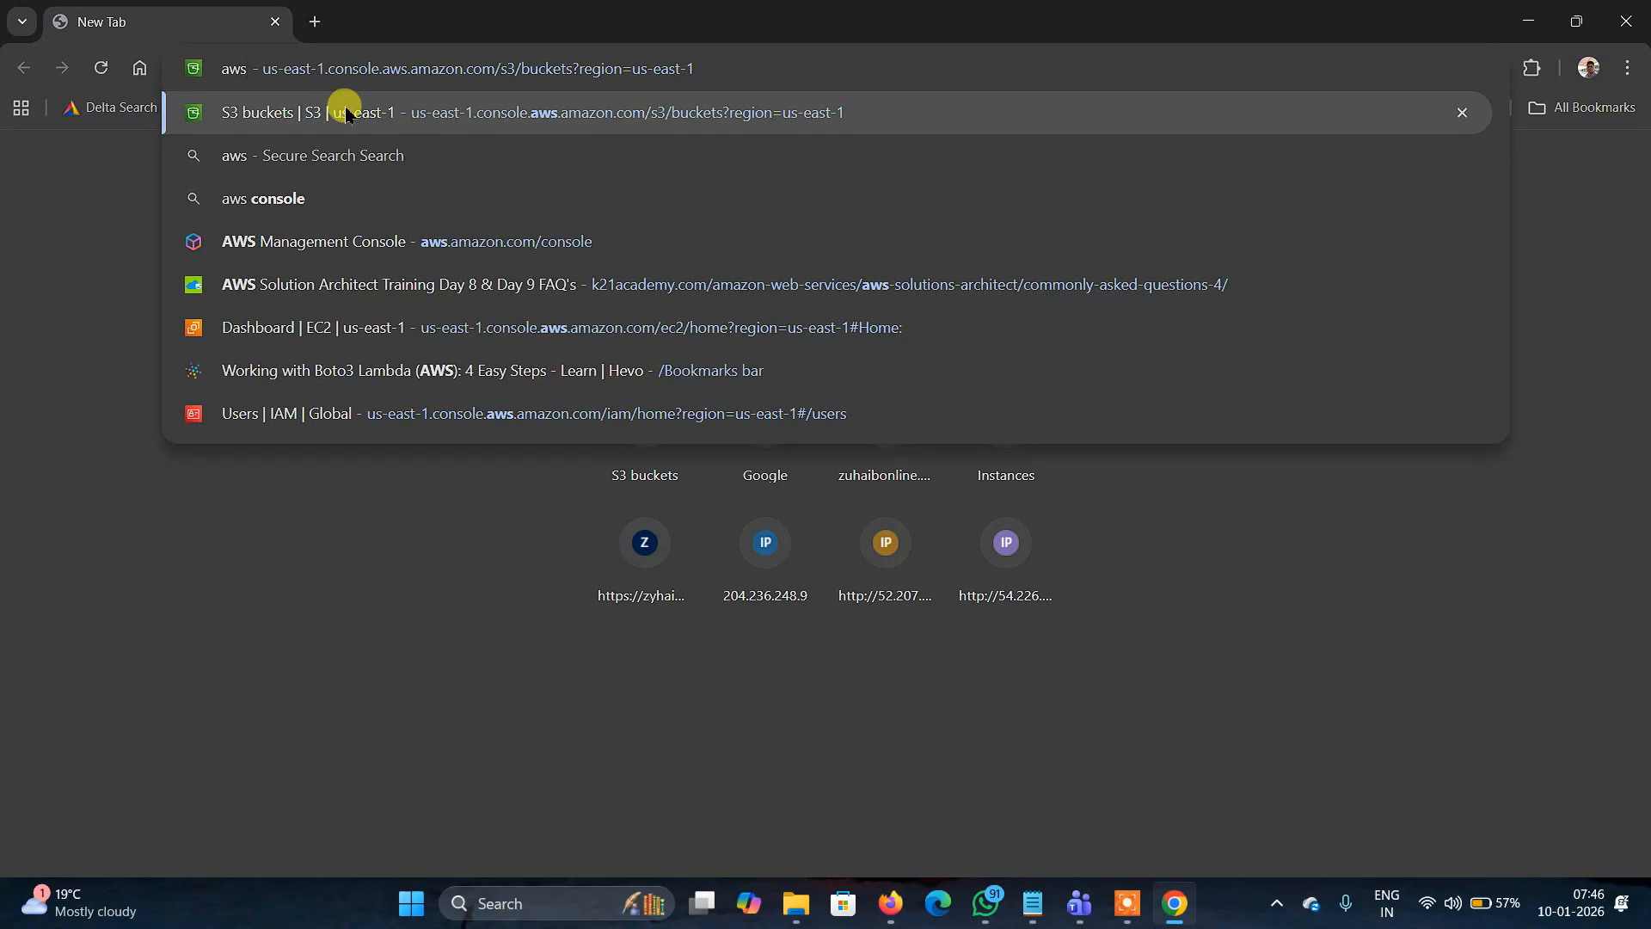
{"action": "left_click", "coordinate": [345, 112]}
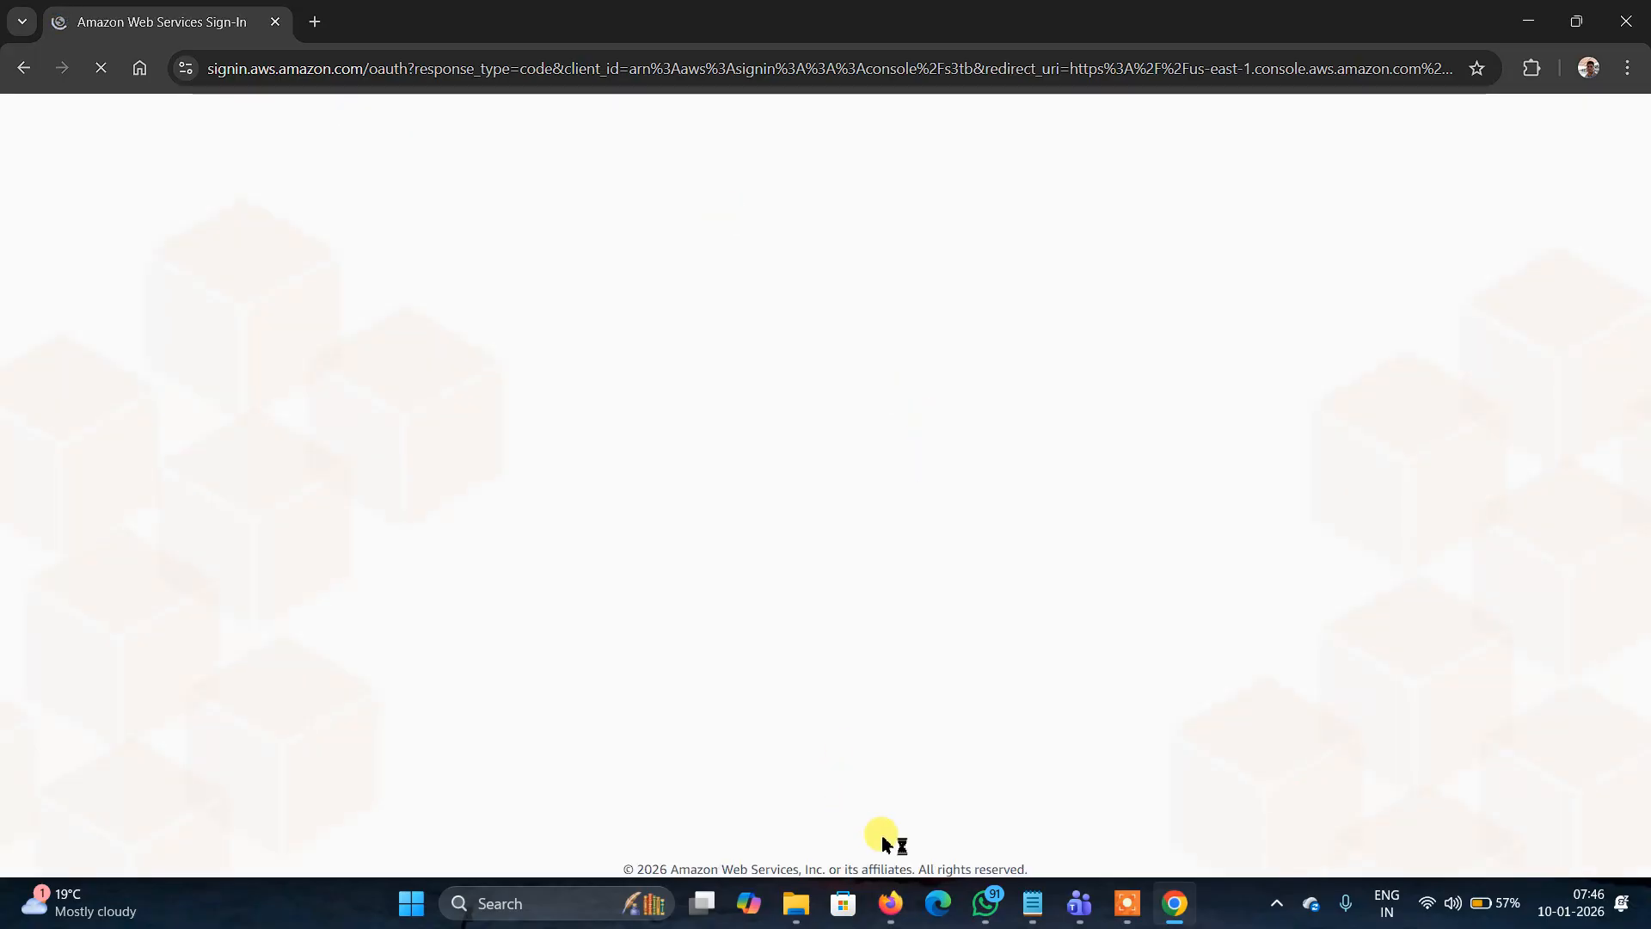
{"action": "left_click", "coordinate": [895, 905]}
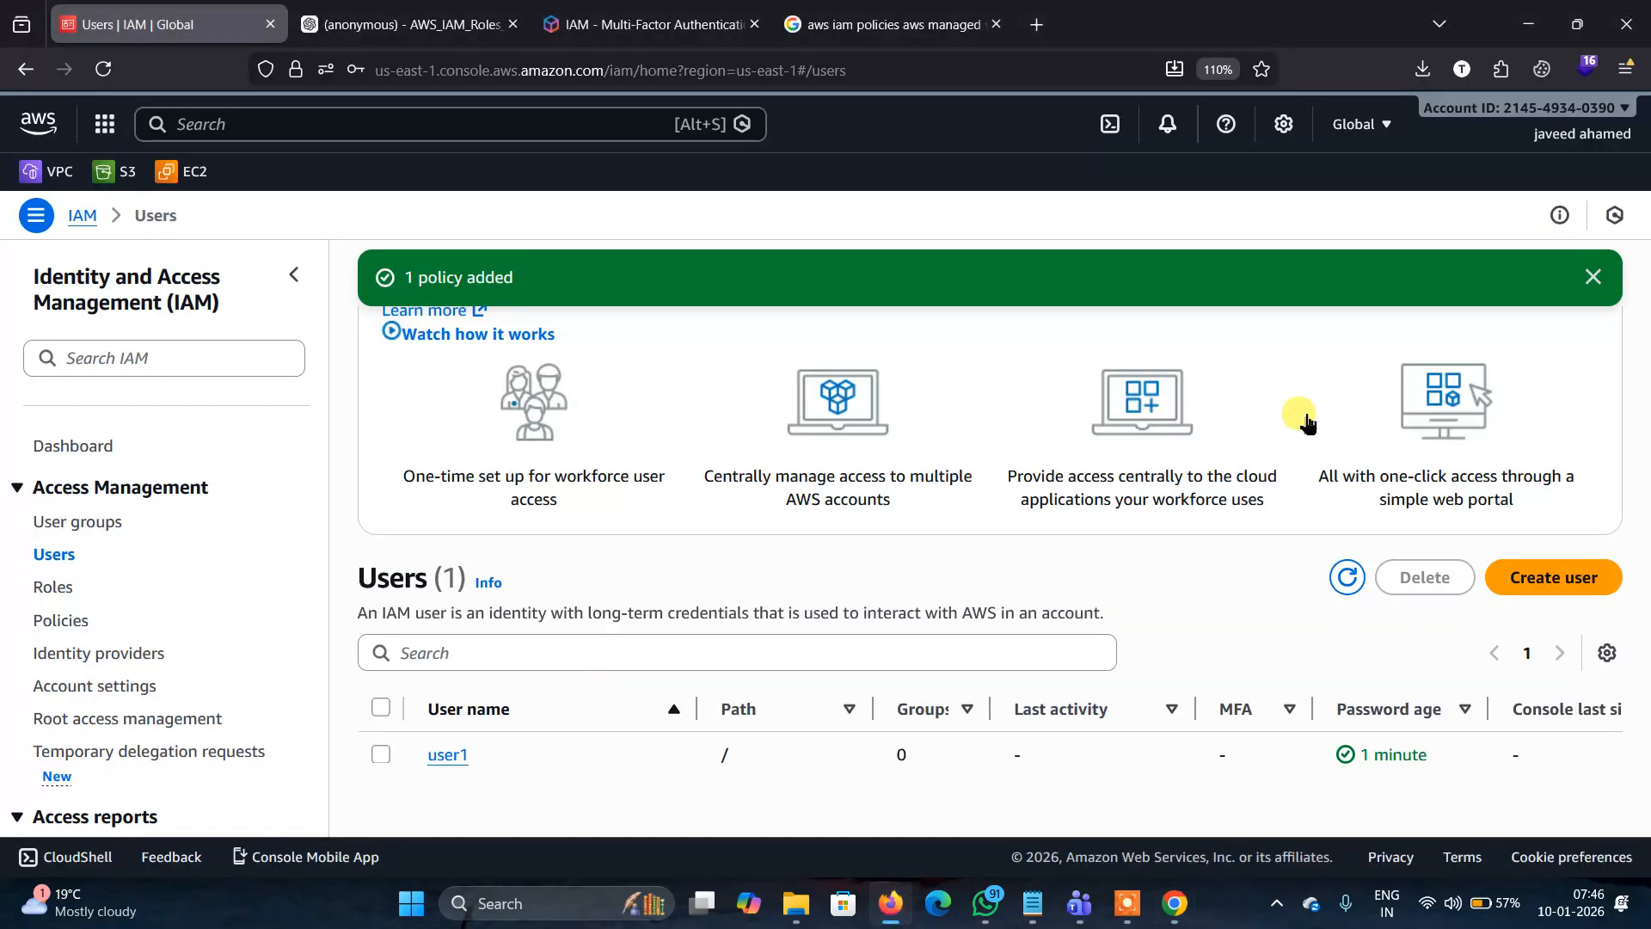
{"action": "left_click", "coordinate": [1630, 129]}
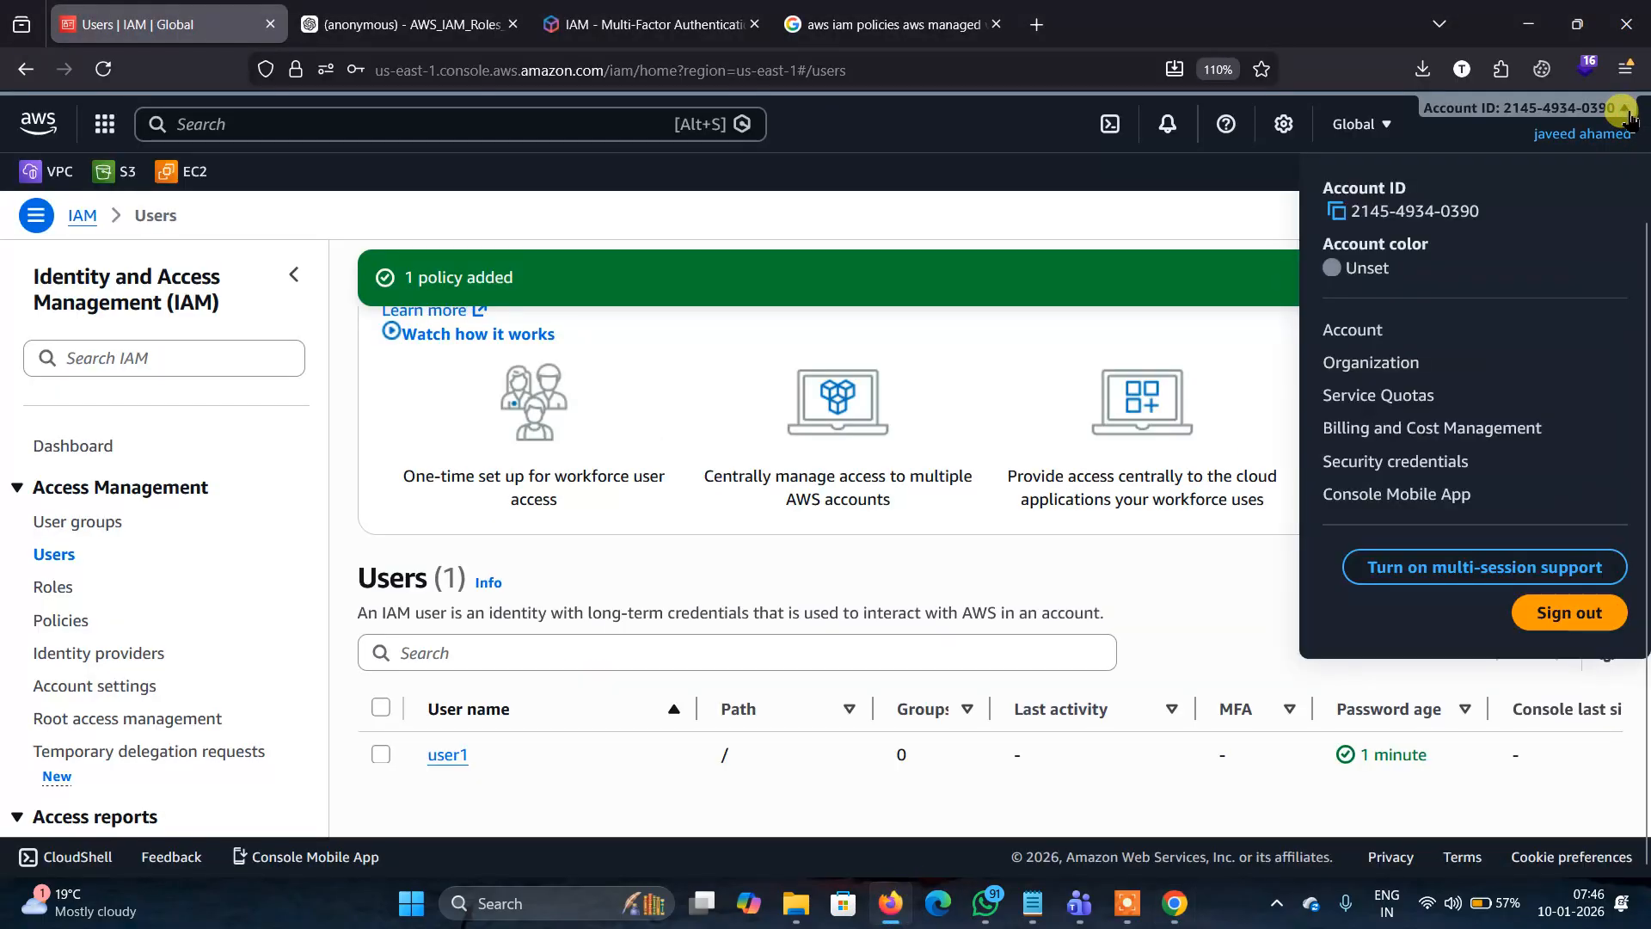
{"action": "left_click", "coordinate": [1337, 211]}
{"action": "left_click", "coordinate": [1175, 903]}
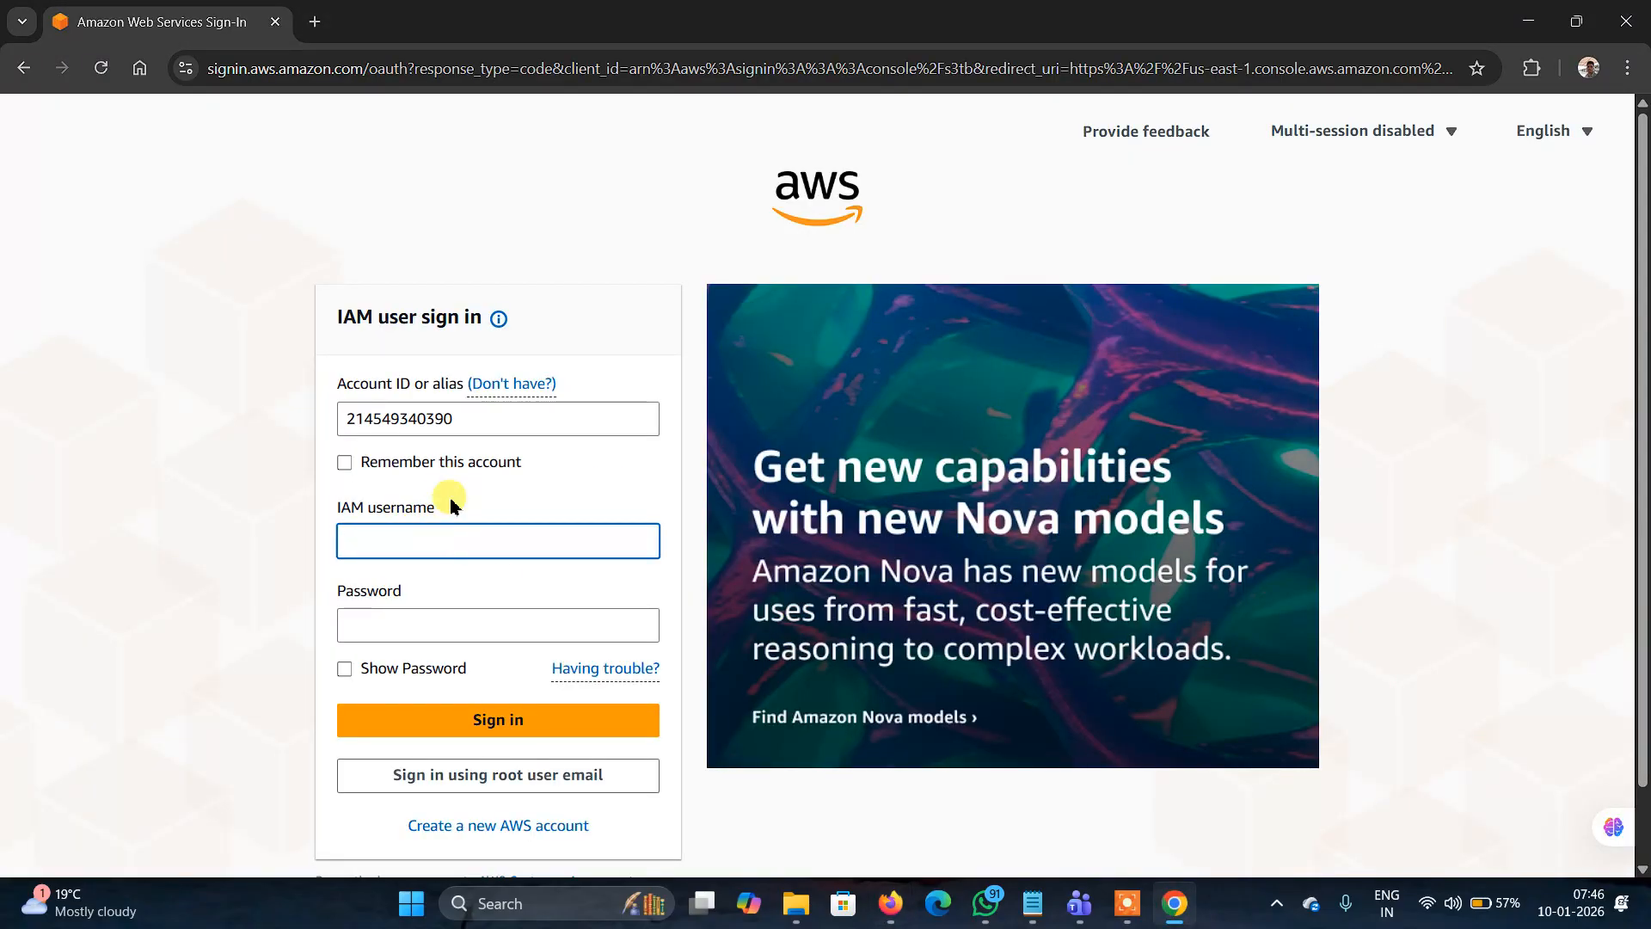
- Replace the prefilled account ID with the copied one and enter username user1
{"action": "left_click", "coordinate": [475, 420]}
{"action": "key", "text": "BackSpace"}
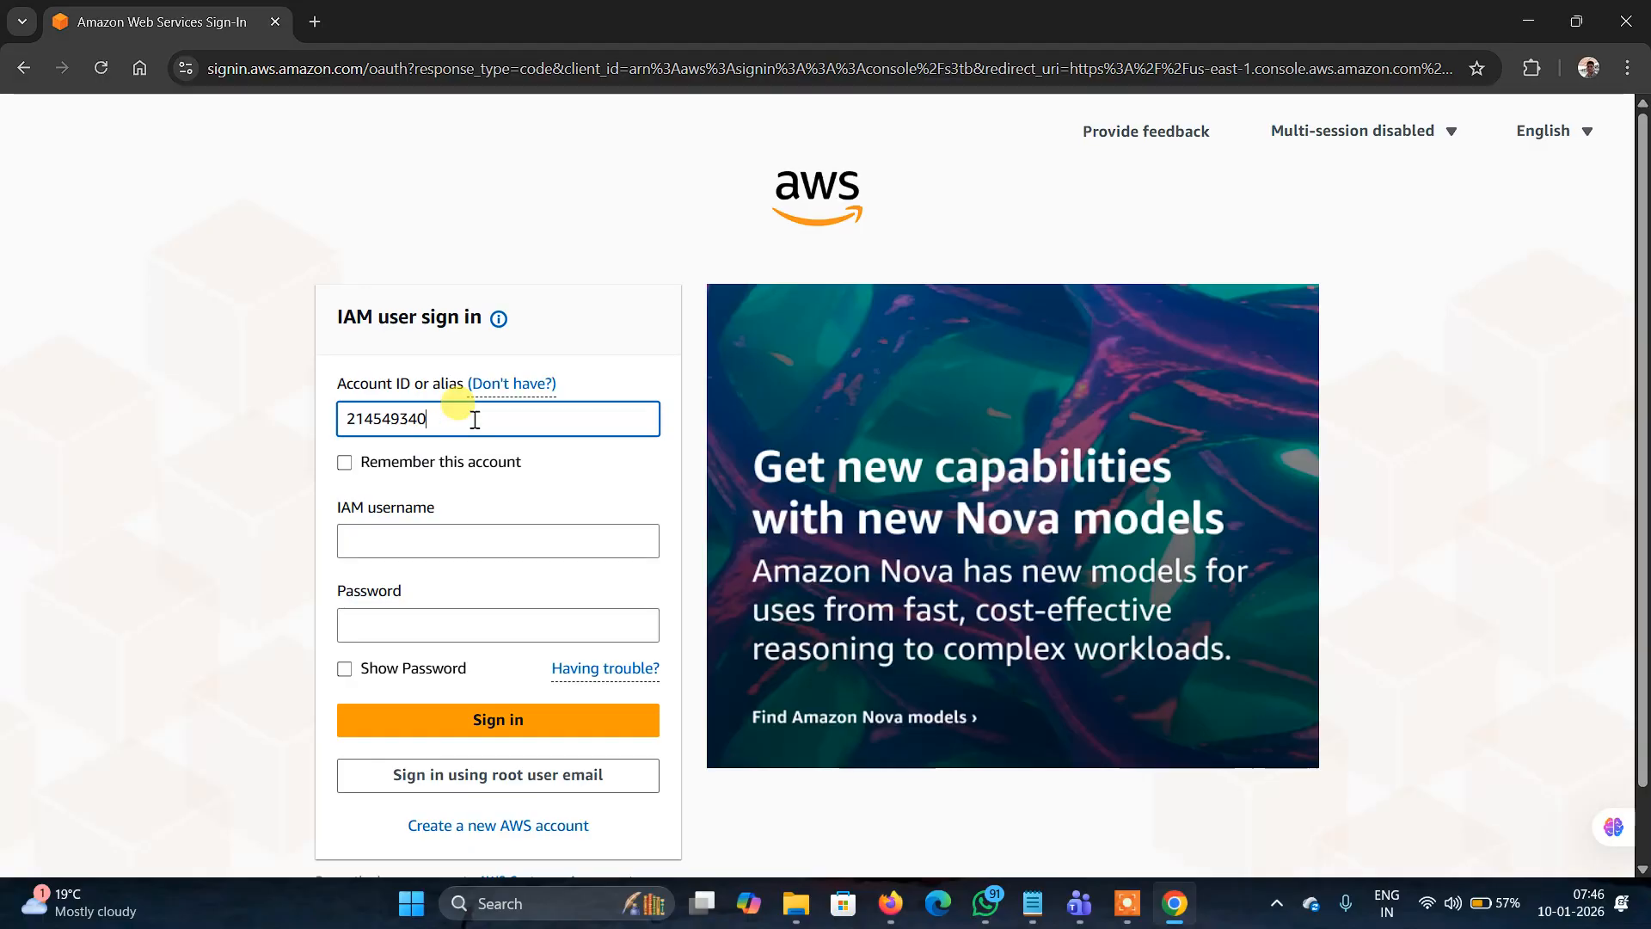
{"action": "key", "text": "BackSpace"}
{"action": "key", "text": "BackSpace"}
{"action": "key", "text": "BackSpace"}
{"action": "key", "text": "BackSpace"}
{"action": "key", "text": "BackSpace"}
{"action": "key", "text": "BackSpace"}
{"action": "key", "text": "BackSpace"}
{"action": "key", "text": "BackSpace"}
{"action": "key", "text": "BackSpace"}
{"action": "right_click", "coordinate": [475, 419]}
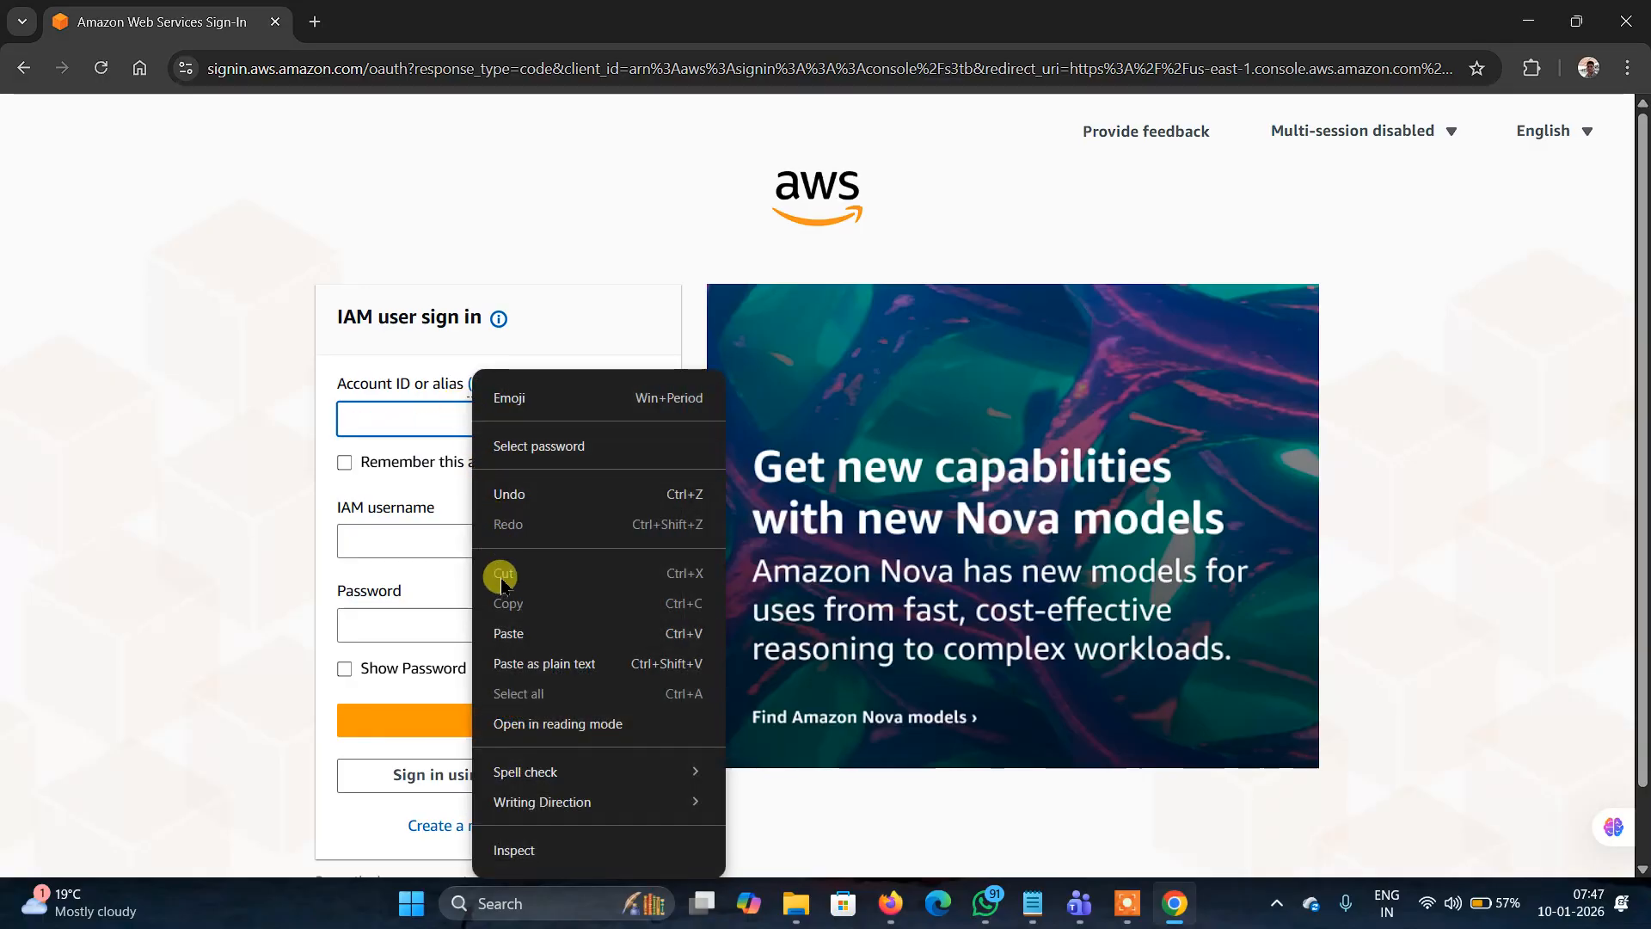
{"action": "left_click", "coordinate": [503, 641]}
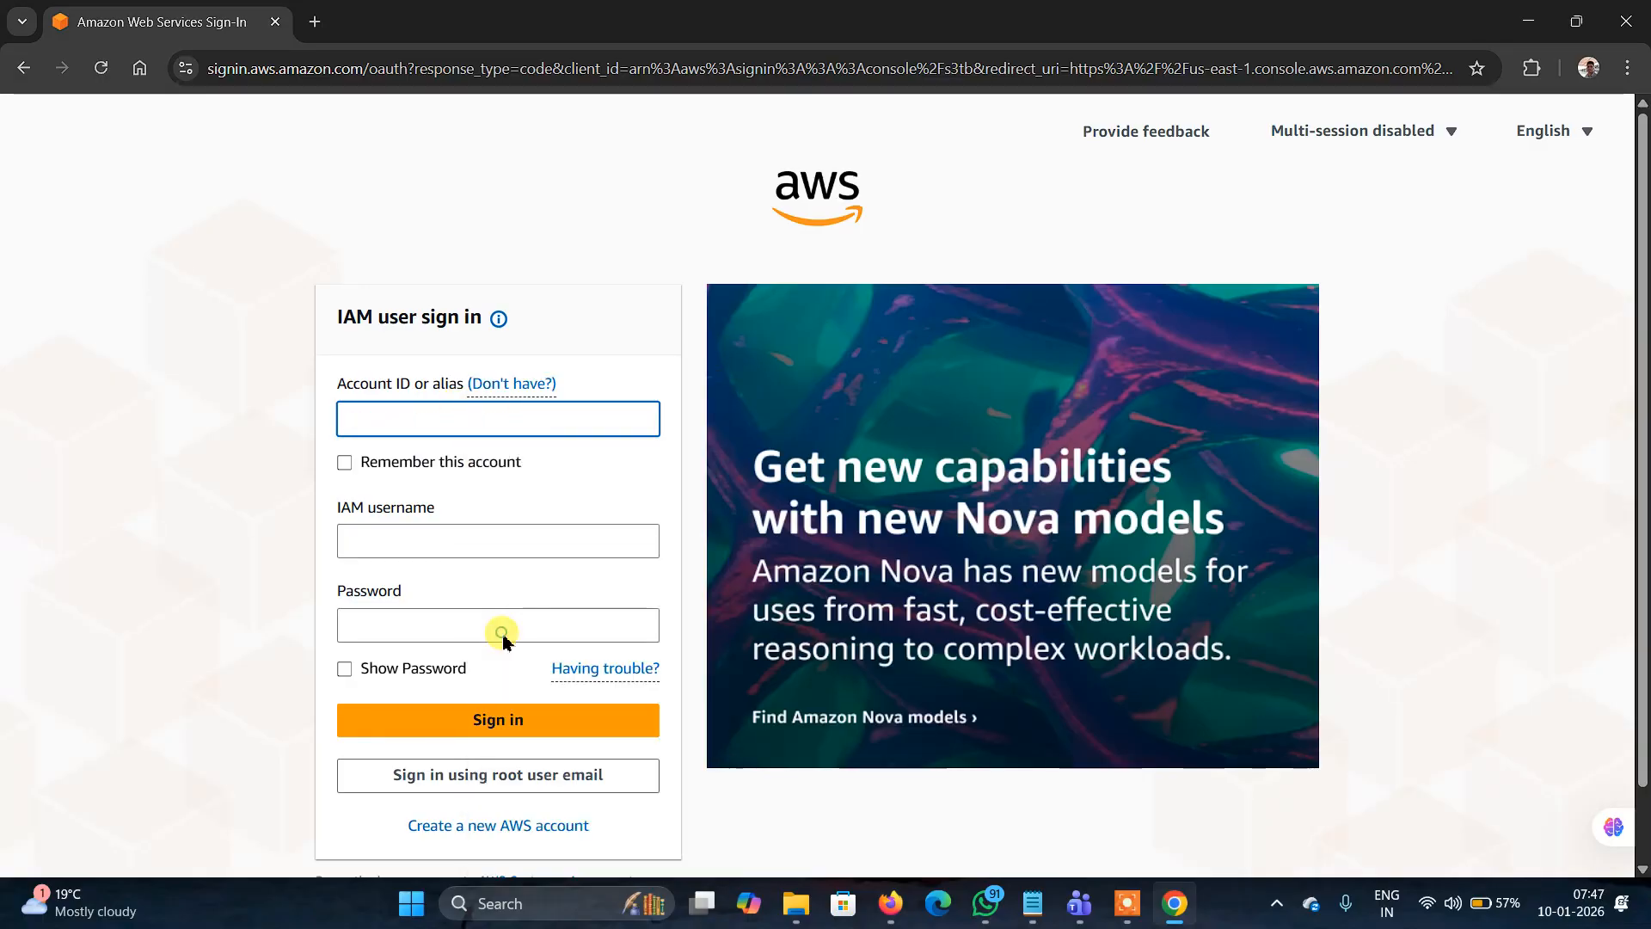
{"action": "left_click", "coordinate": [413, 551]}
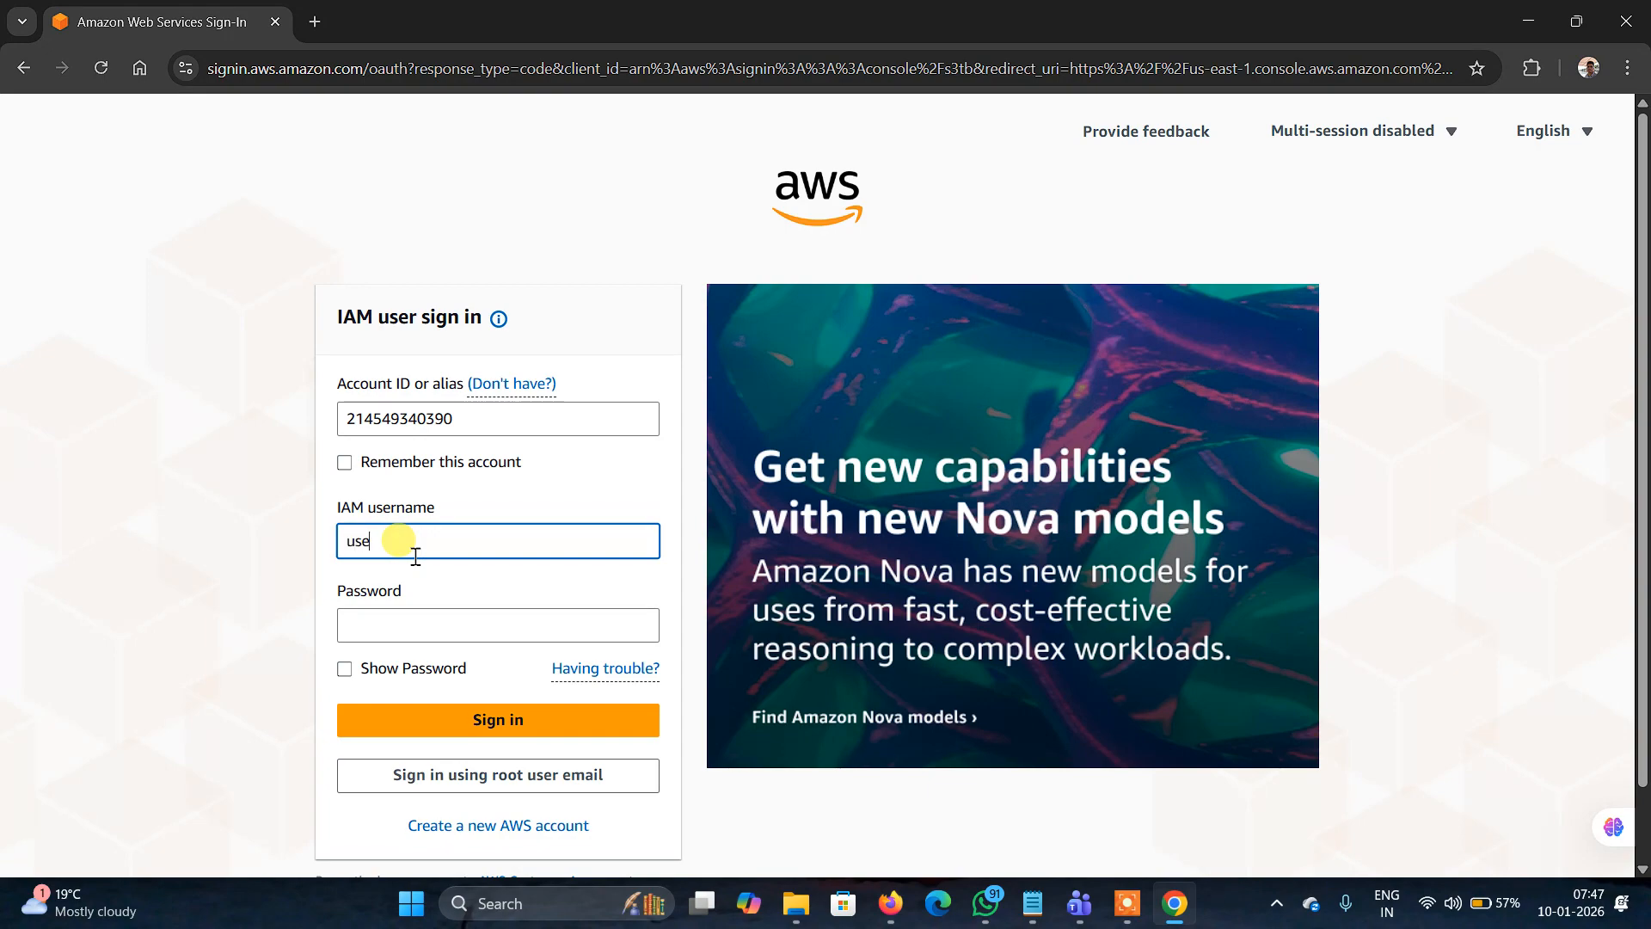
- Paste the password copied from Notepad into the password field and sign in
{"action": "left_click", "coordinate": [381, 626]}
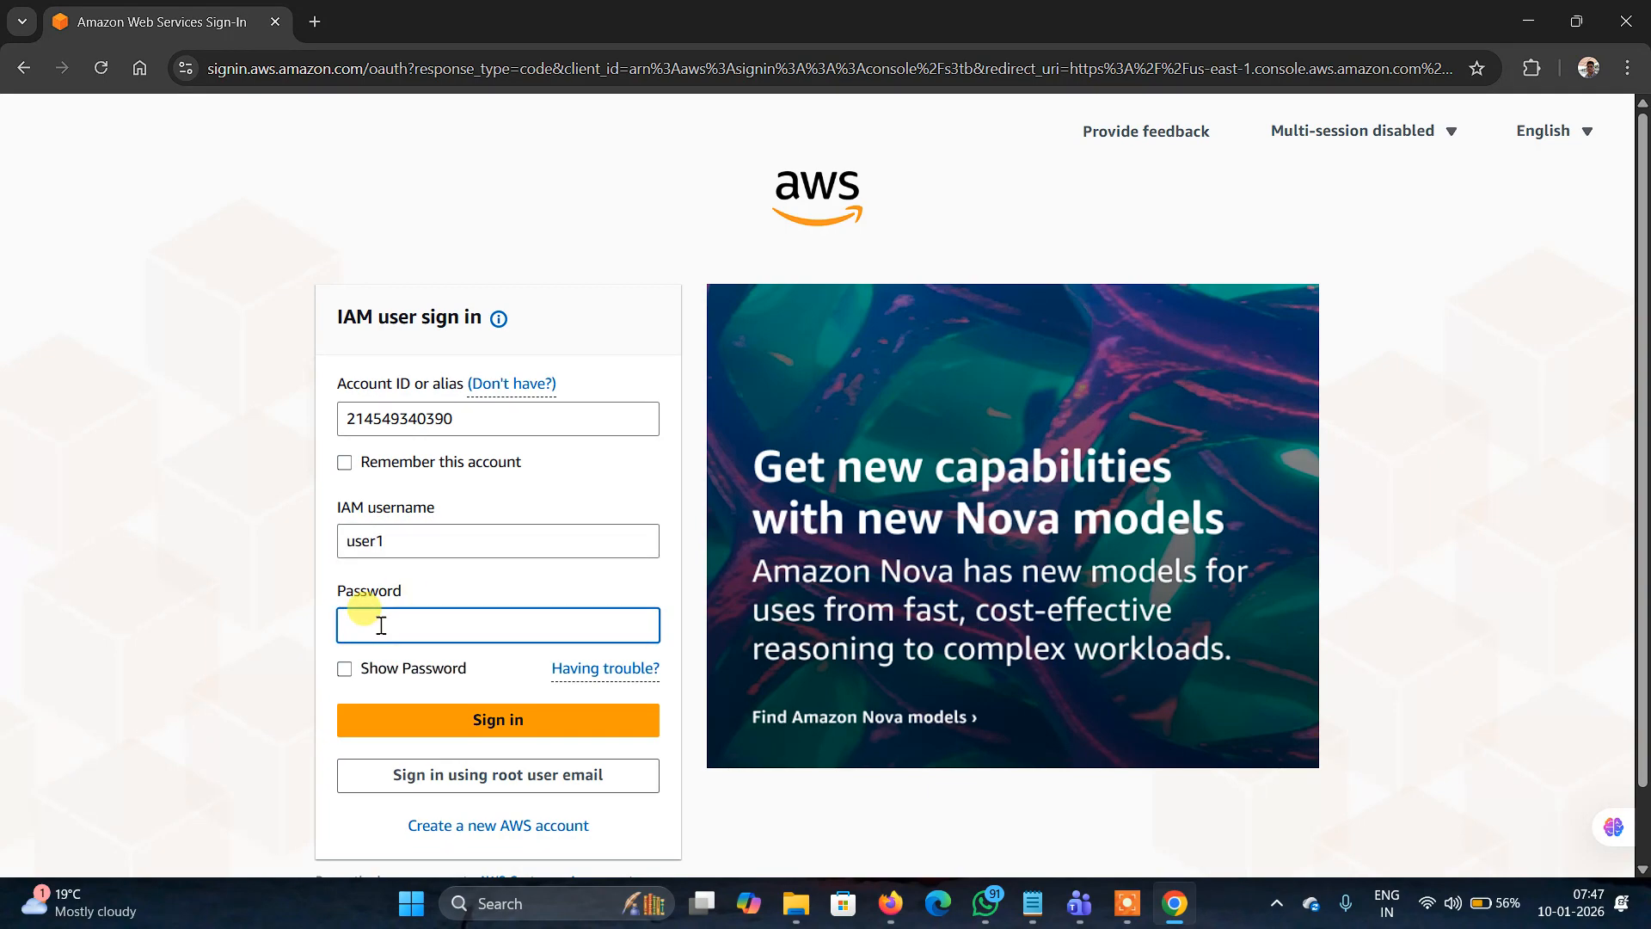
{"action": "left_click", "coordinate": [1033, 903]}
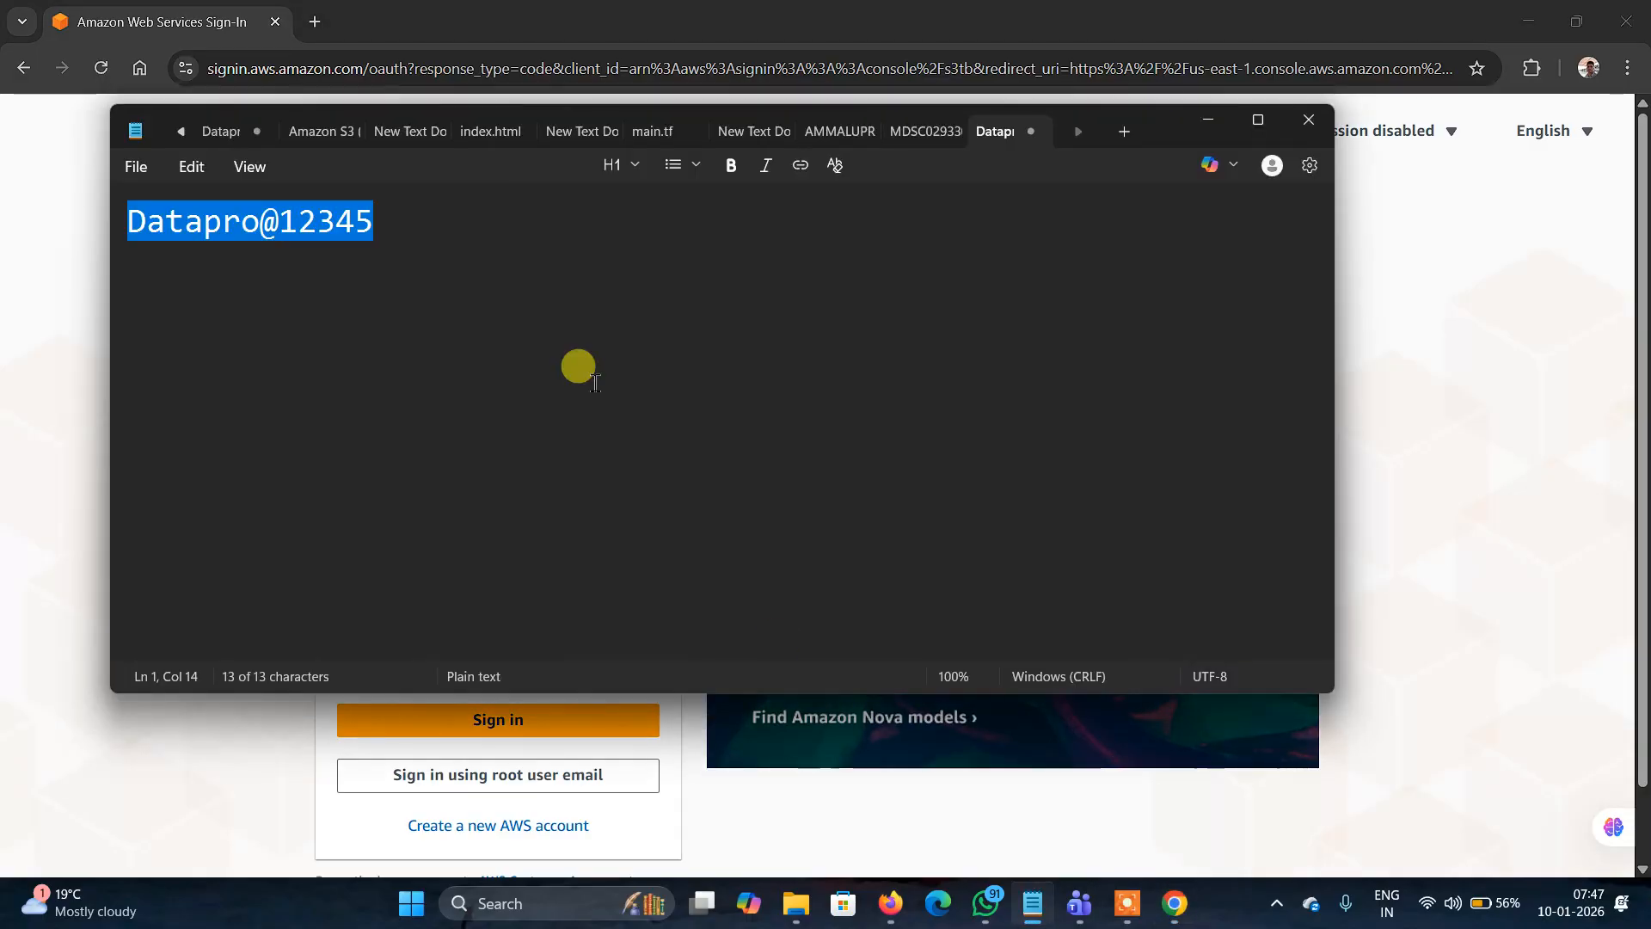
{"action": "right_click", "coordinate": [295, 241]}
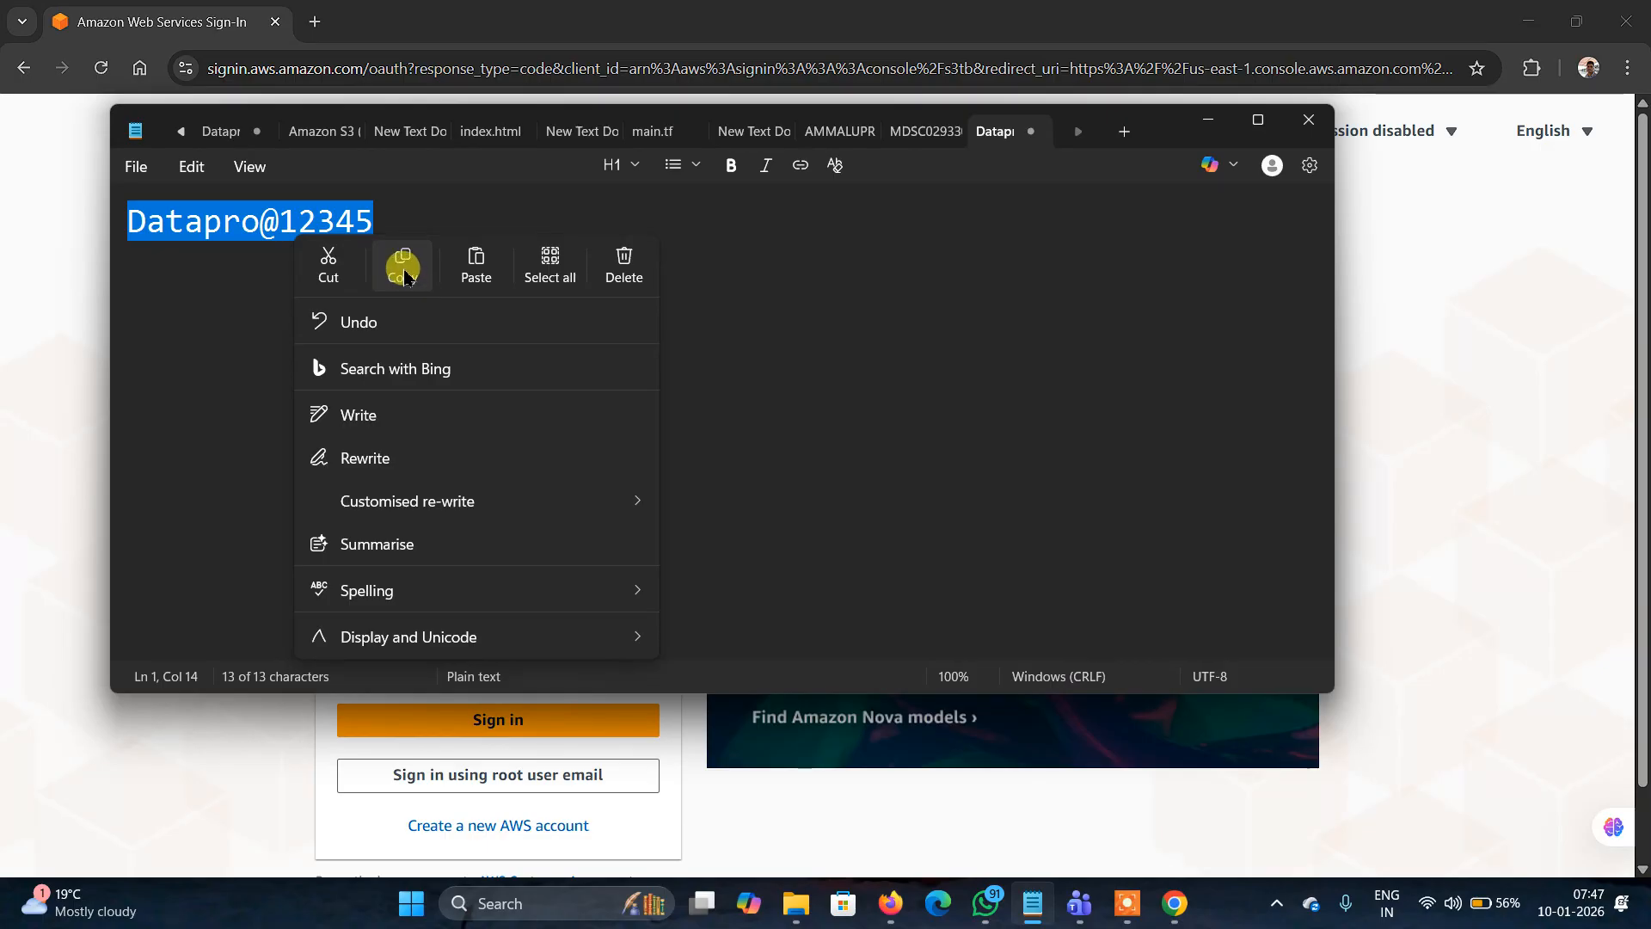
{"action": "left_click", "coordinate": [404, 273]}
{"action": "left_click", "coordinate": [1213, 120]}
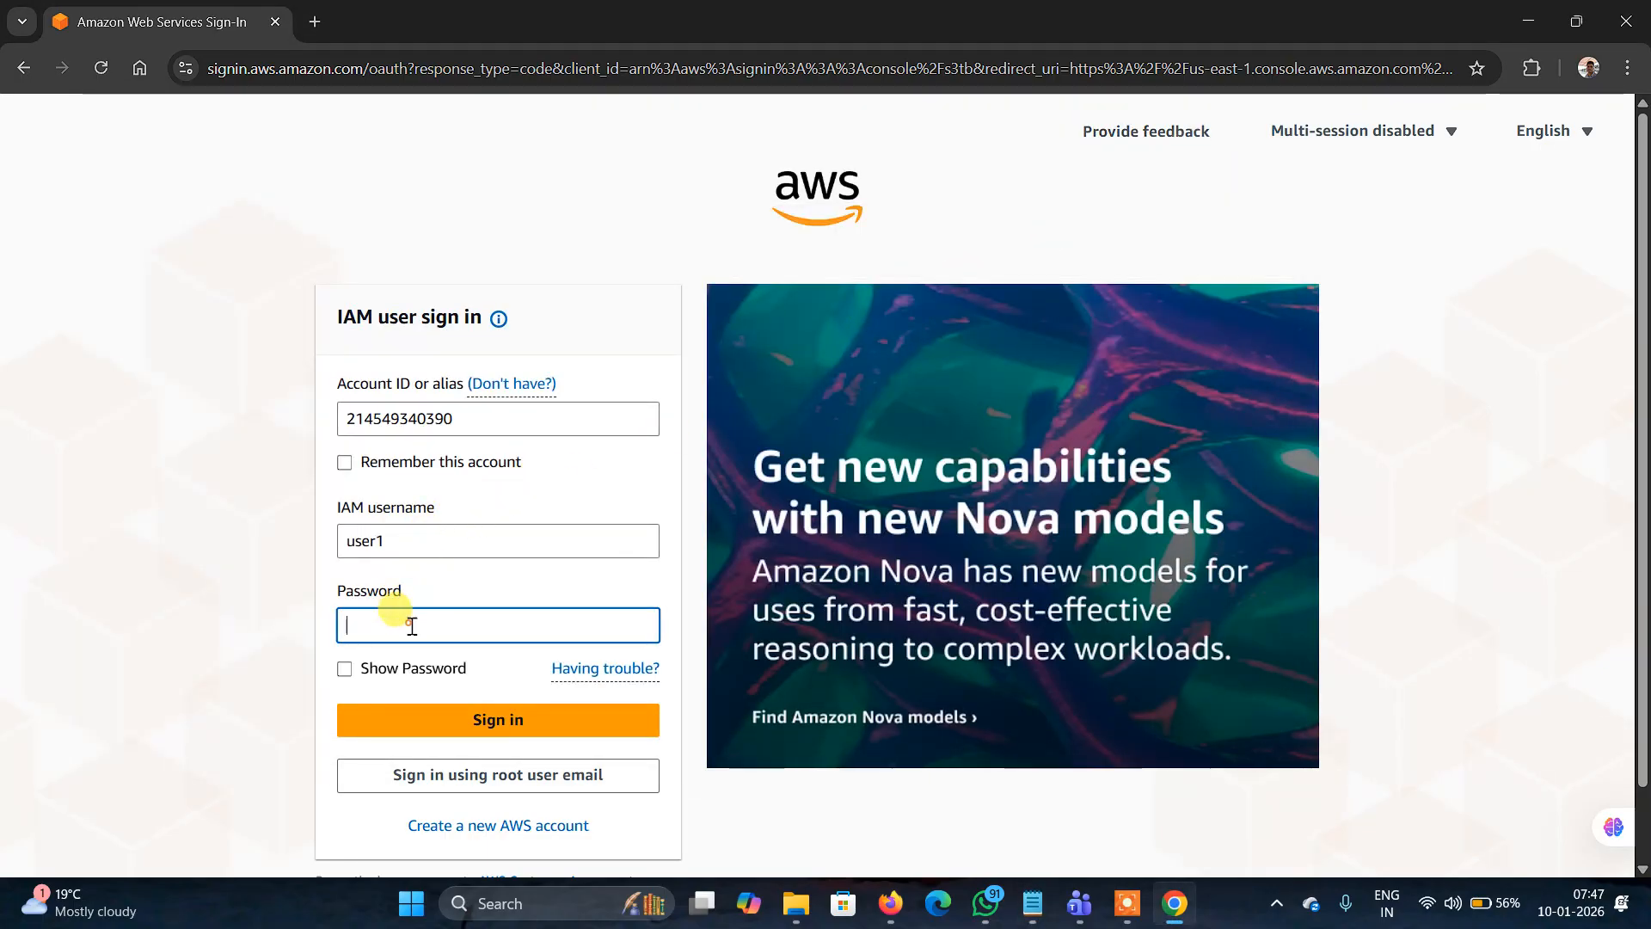
{"action": "right_click", "coordinate": [412, 626]}
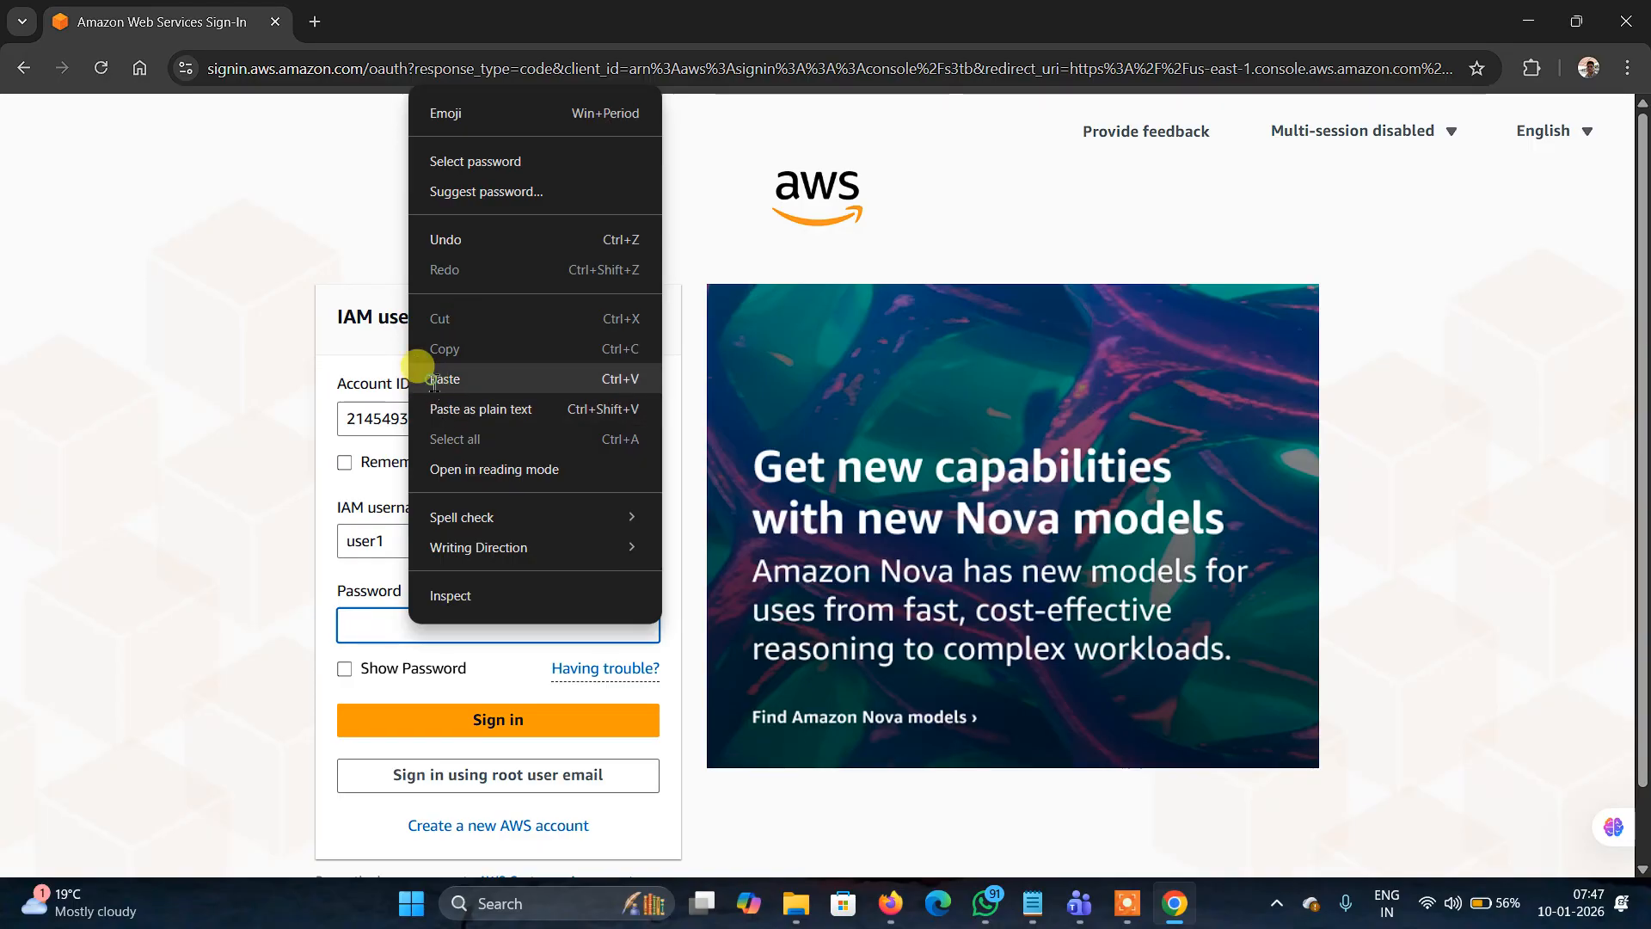
{"action": "left_click", "coordinate": [443, 378]}
{"action": "left_click", "coordinate": [467, 720]}
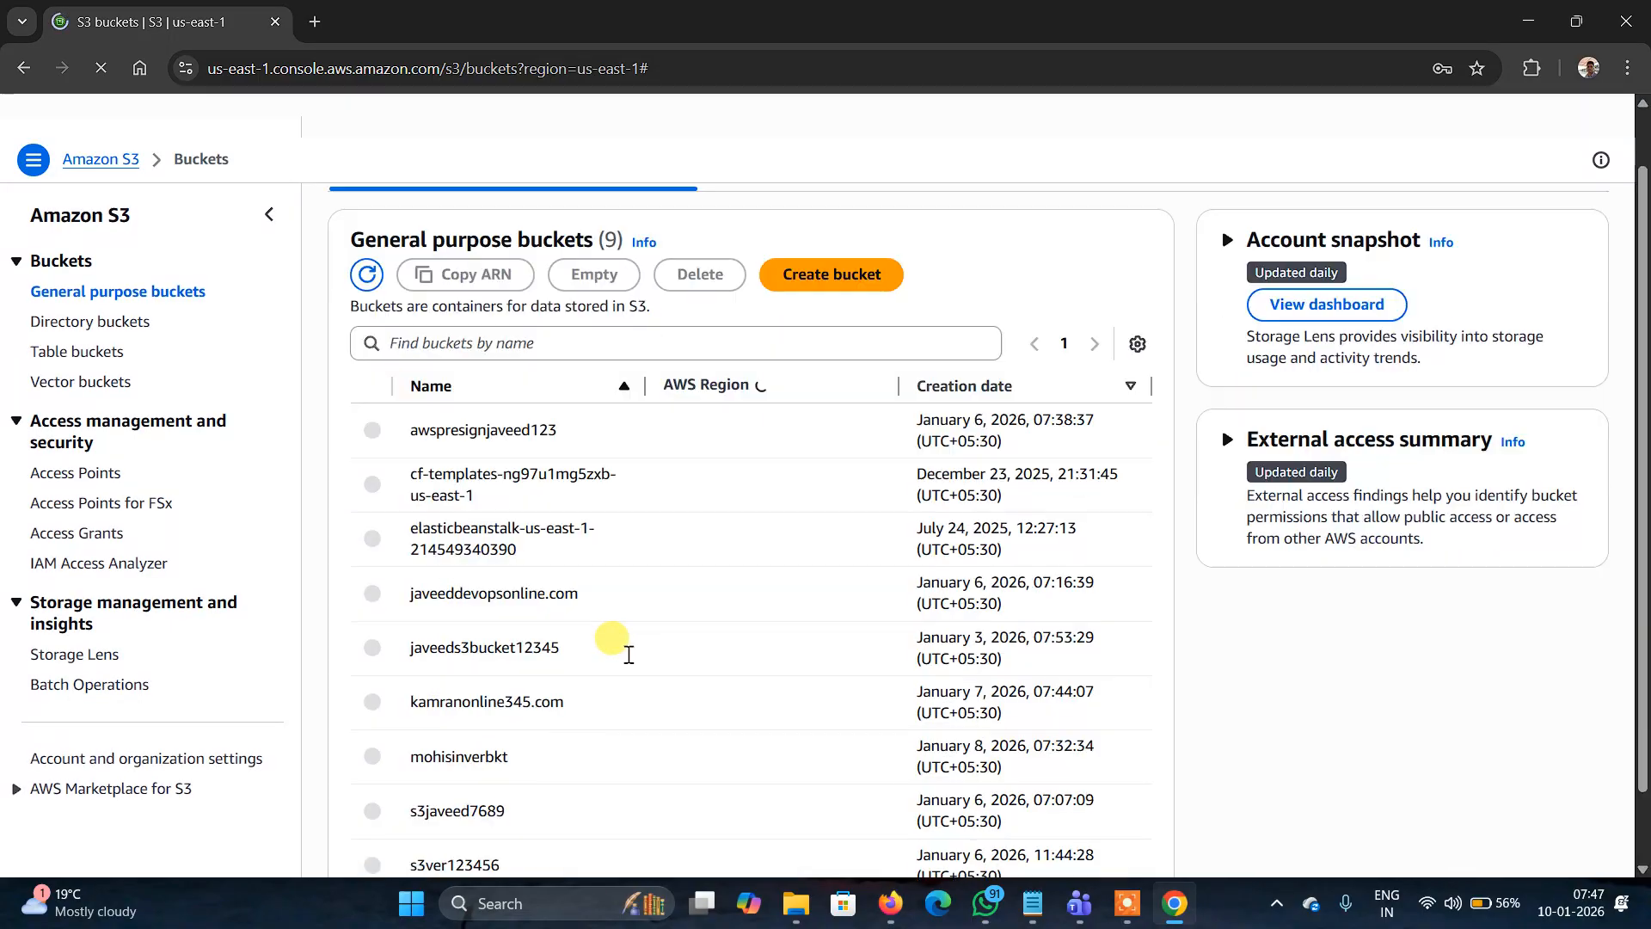
- Open bucket awspresignjaveed123, hit the Insufficient permissions error, and return to the admin IAM Users page
{"action": "scroll", "coordinate": [627, 655], "scroll_direction": "down", "scroll_amount": 2}
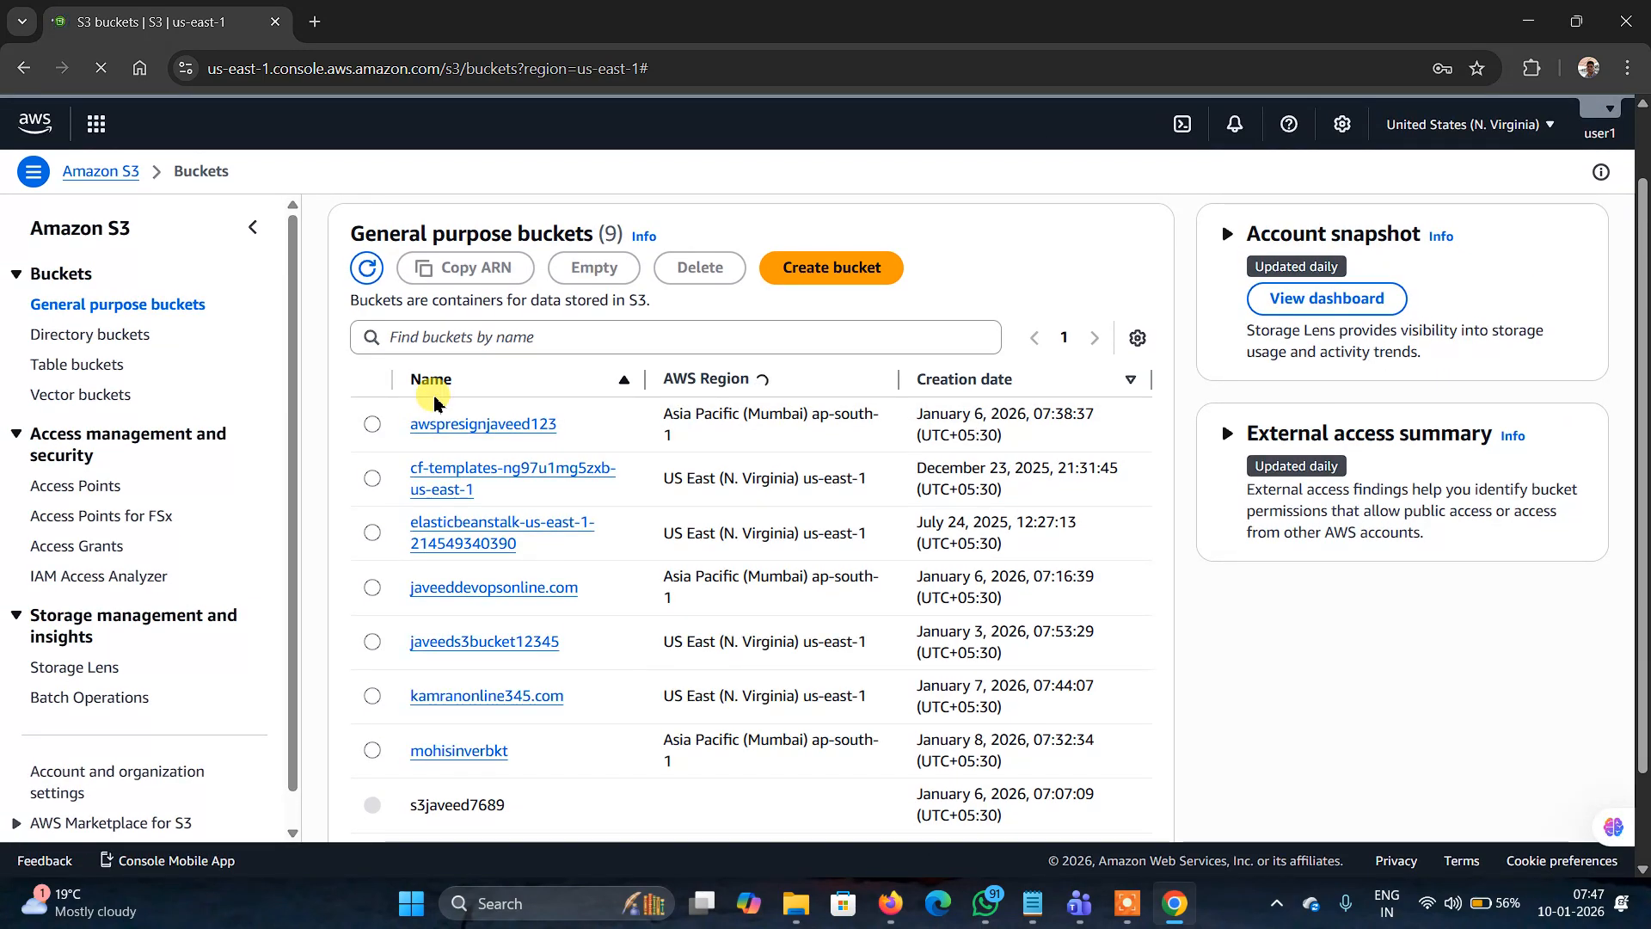
{"action": "left_click", "coordinate": [446, 425]}
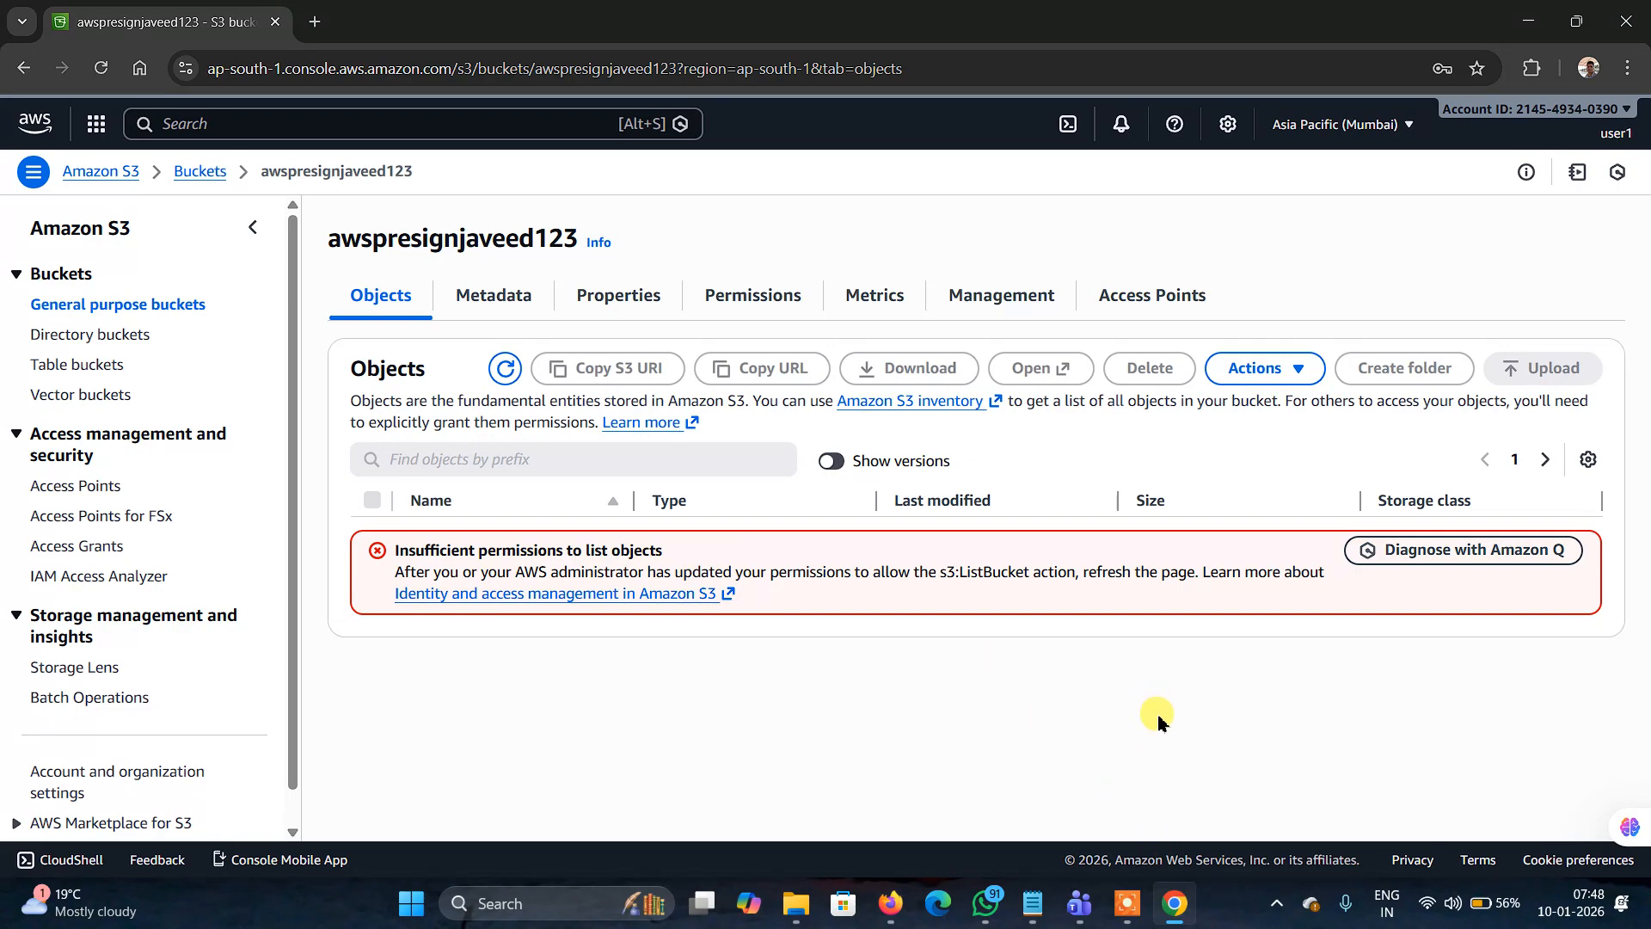
{"action": "left_click", "coordinate": [905, 907]}
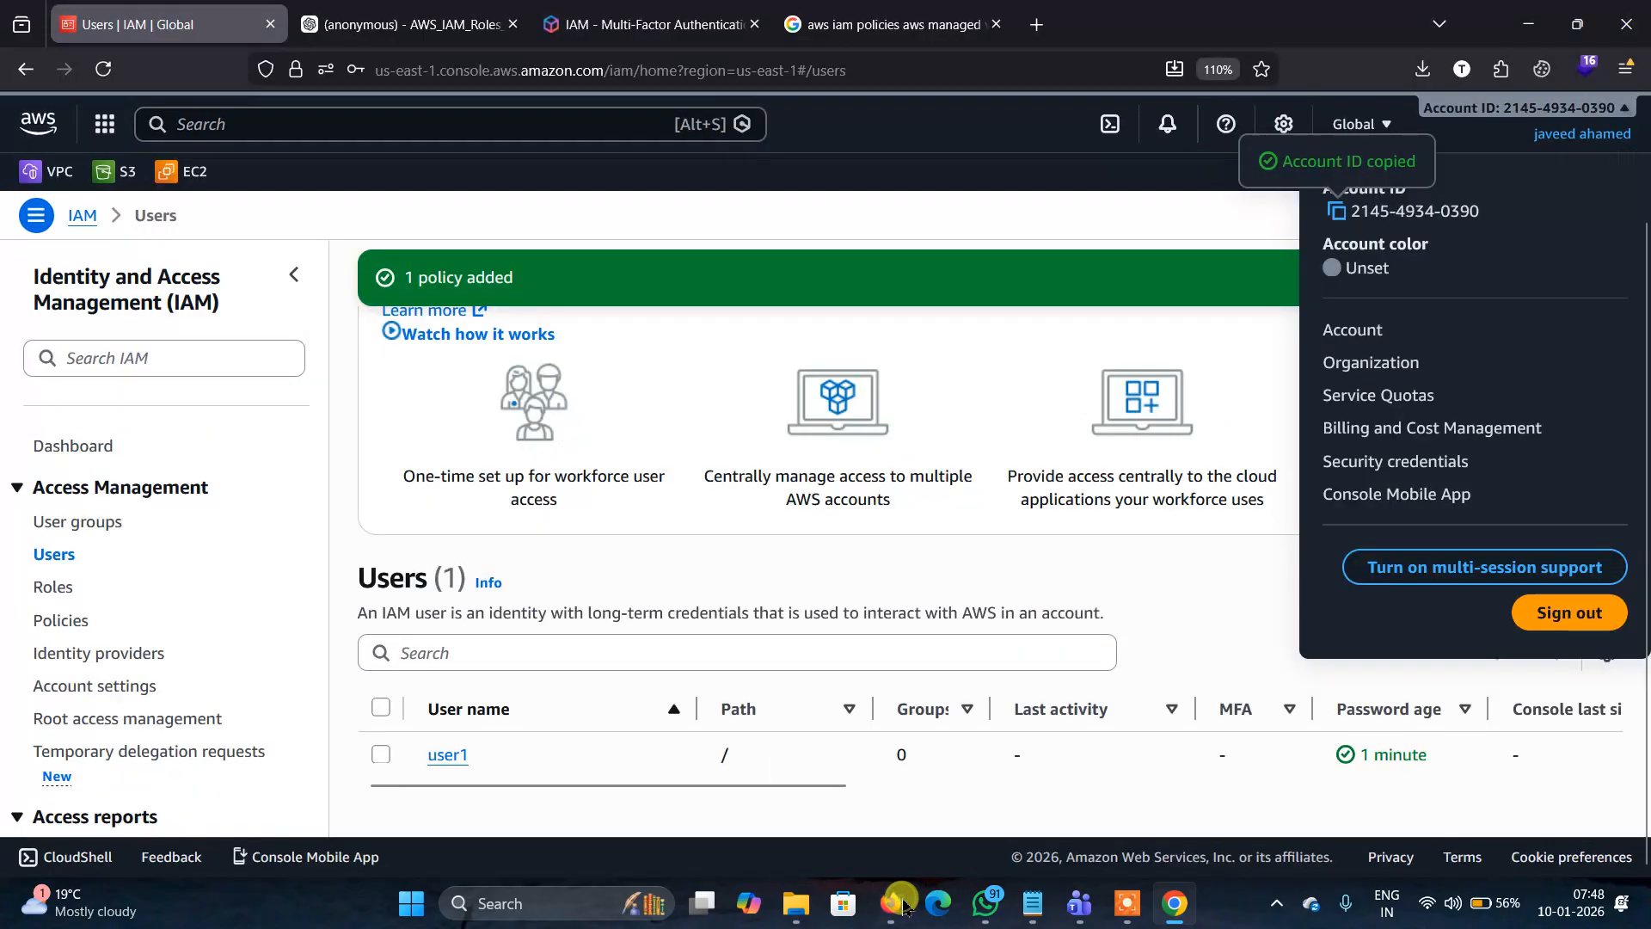
- Detach the mohisincustom policy from user1
{"action": "left_click", "coordinate": [984, 267]}
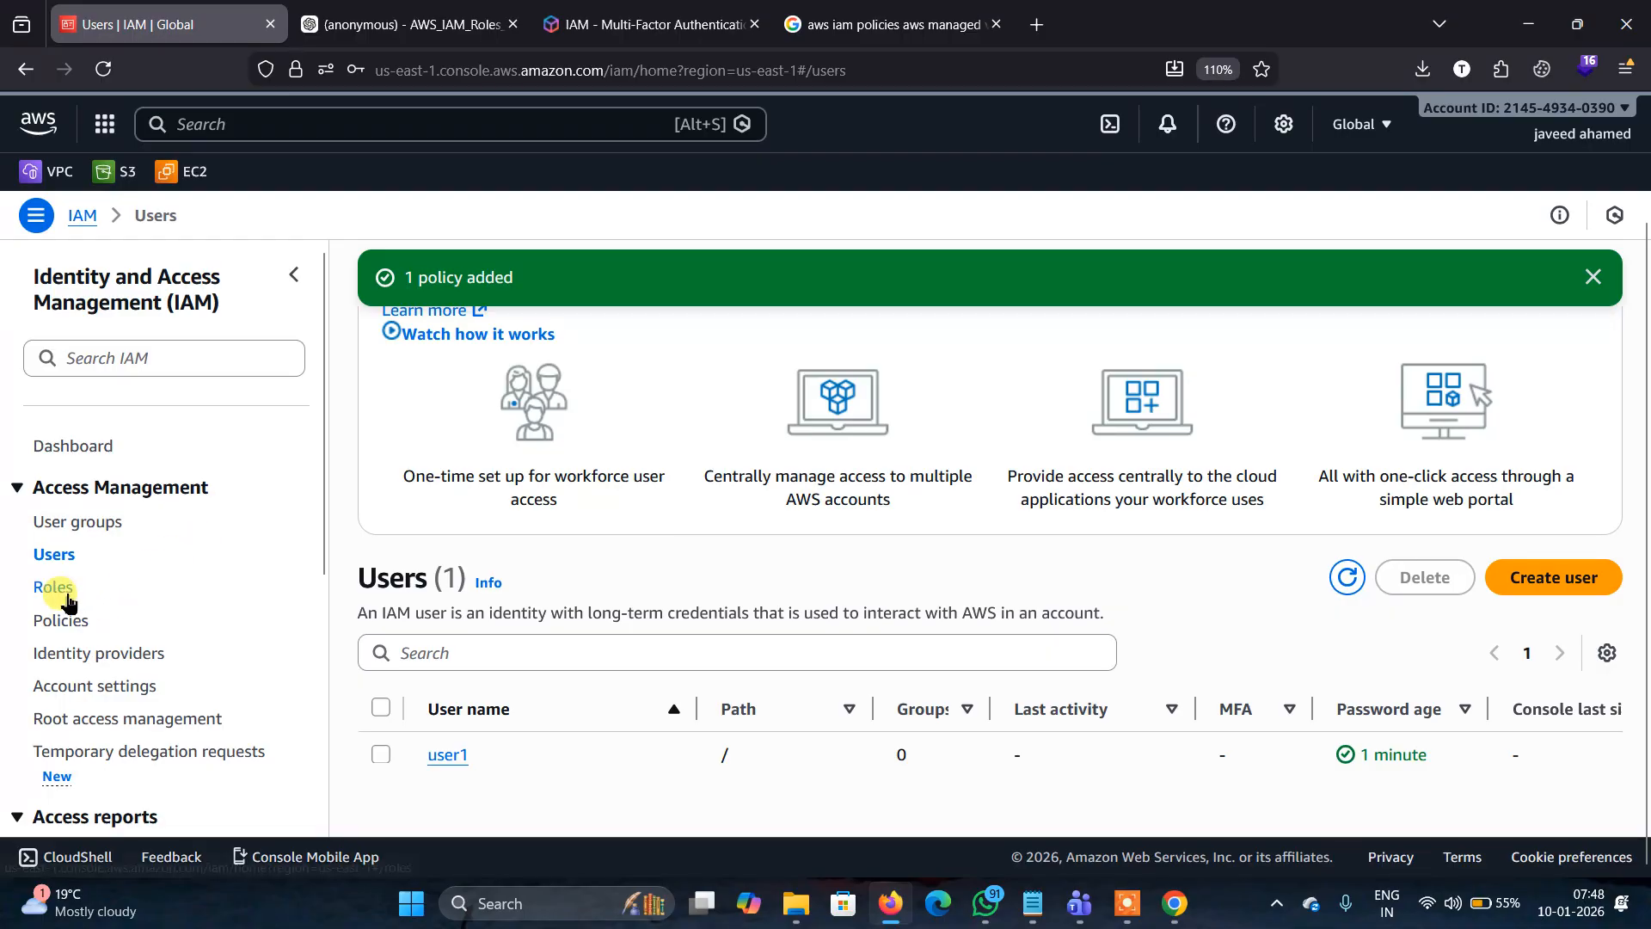
{"action": "left_click", "coordinate": [448, 755]}
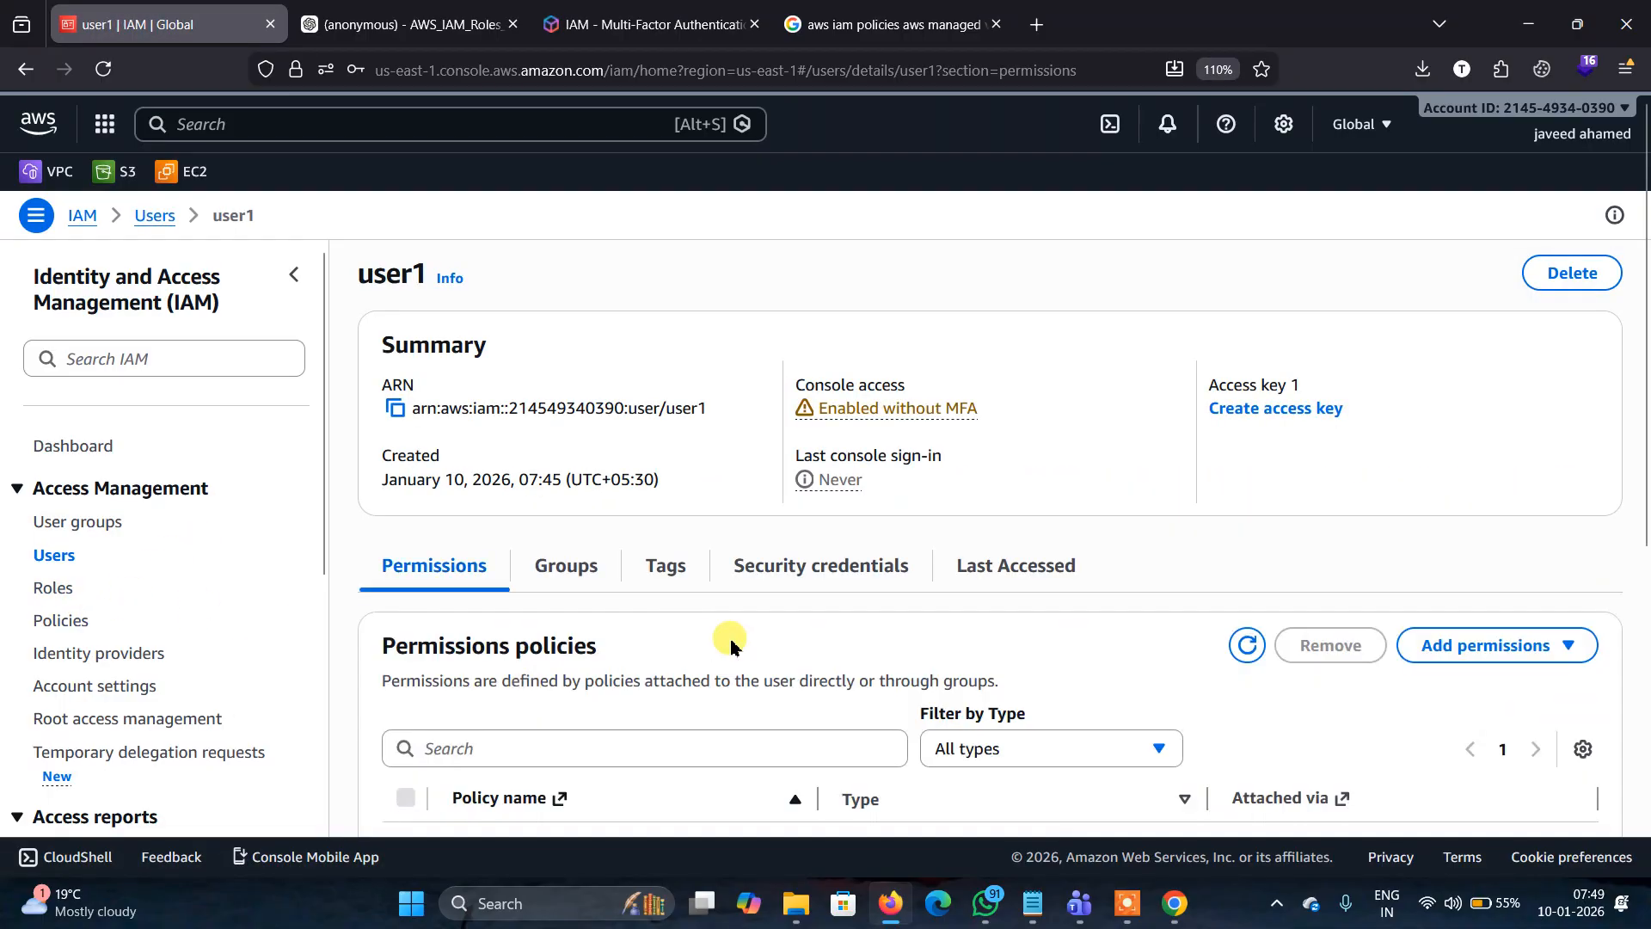
{"action": "scroll", "coordinate": [729, 640], "scroll_direction": "down", "scroll_amount": 3}
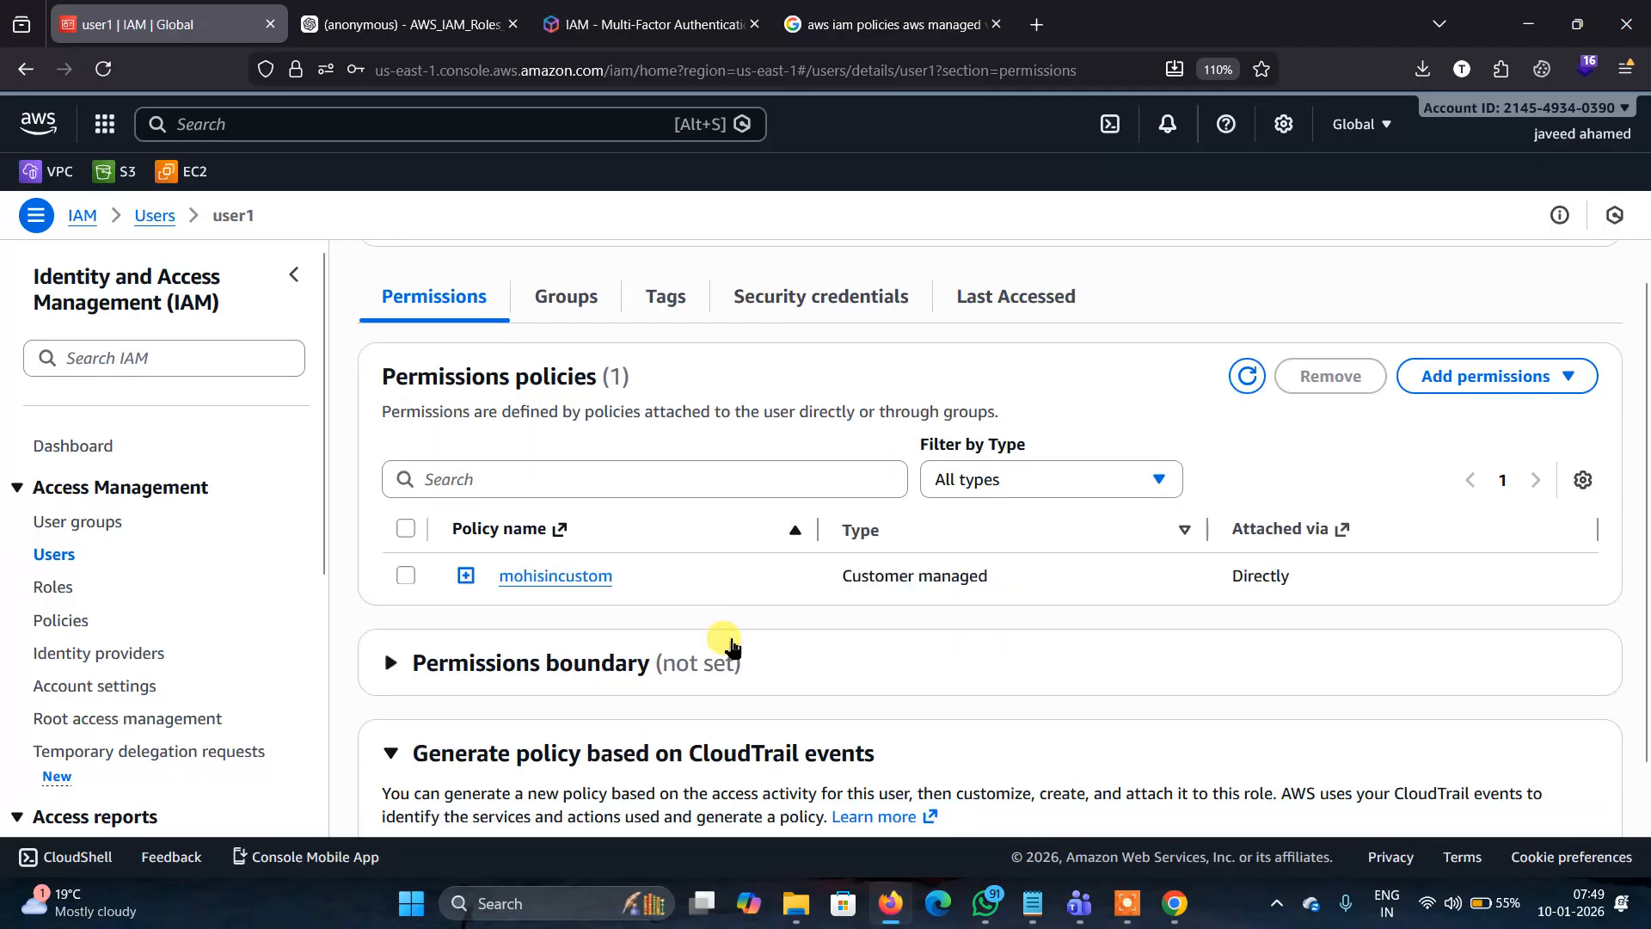
{"action": "left_click", "coordinate": [404, 572]}
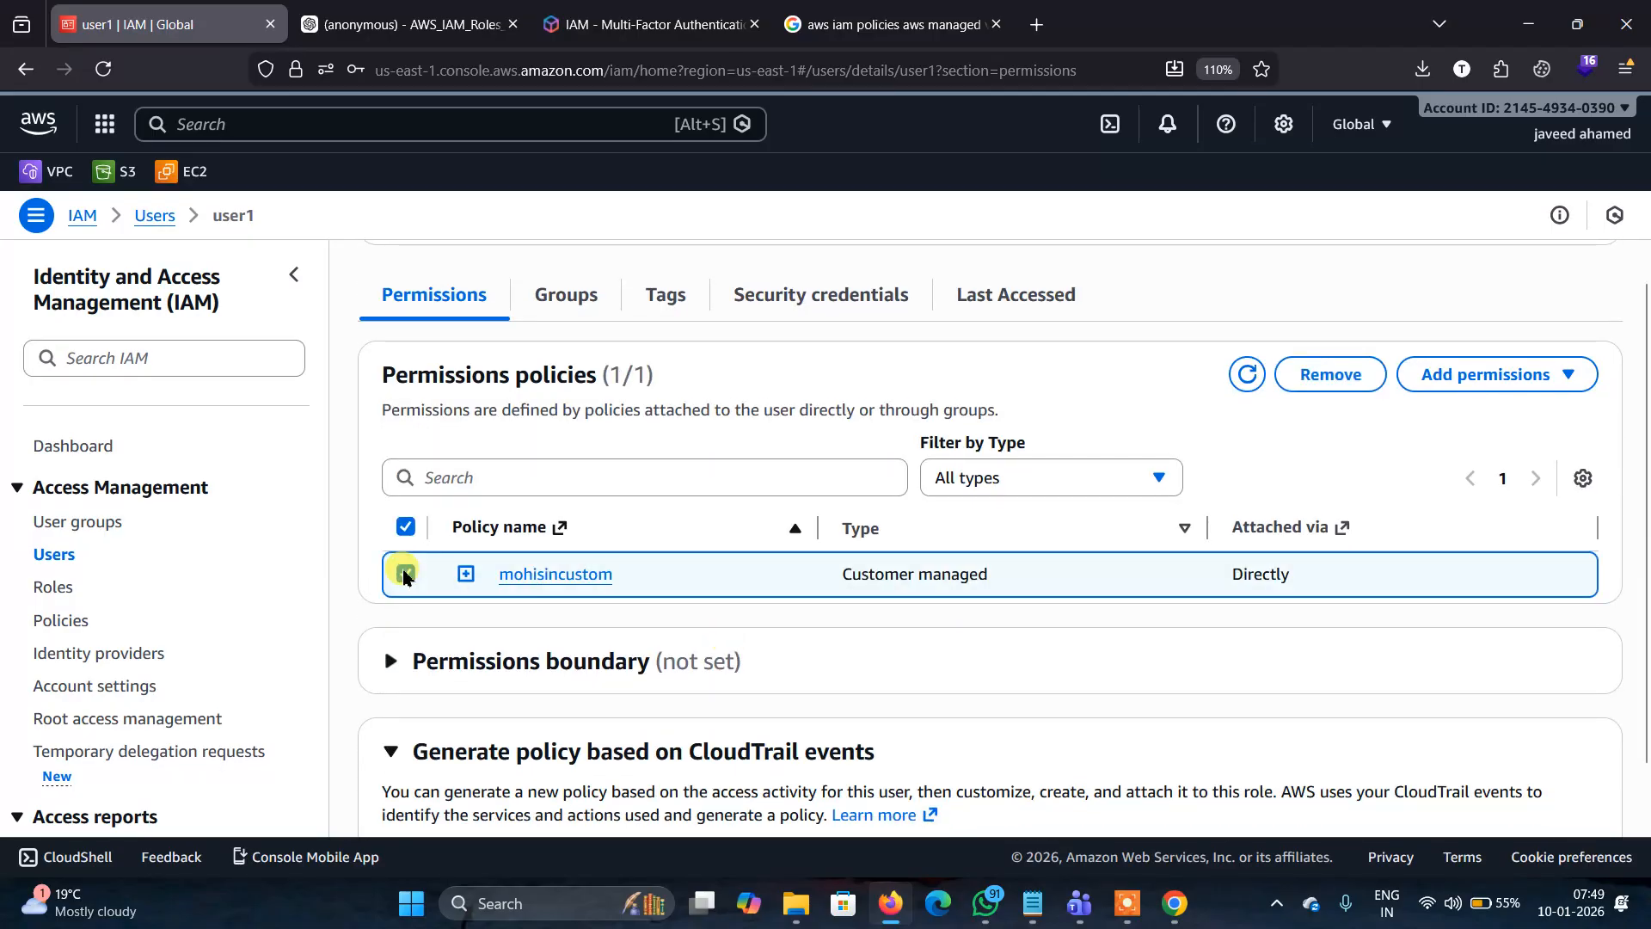
{"action": "left_click", "coordinate": [1332, 375]}
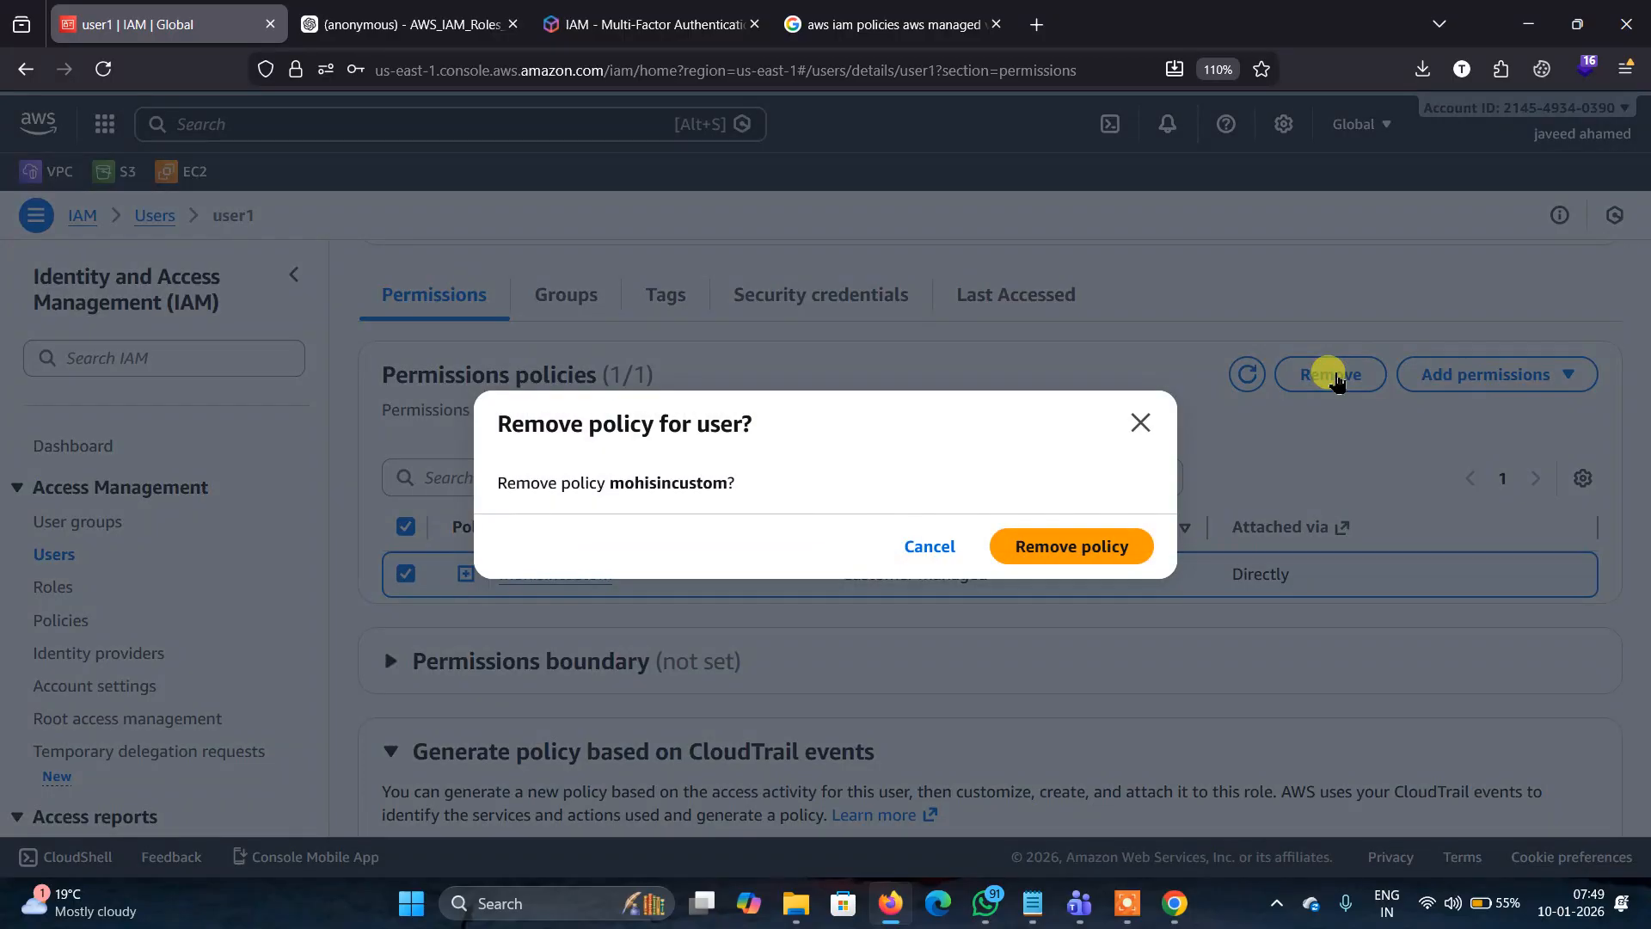
{"action": "left_click", "coordinate": [1115, 545]}
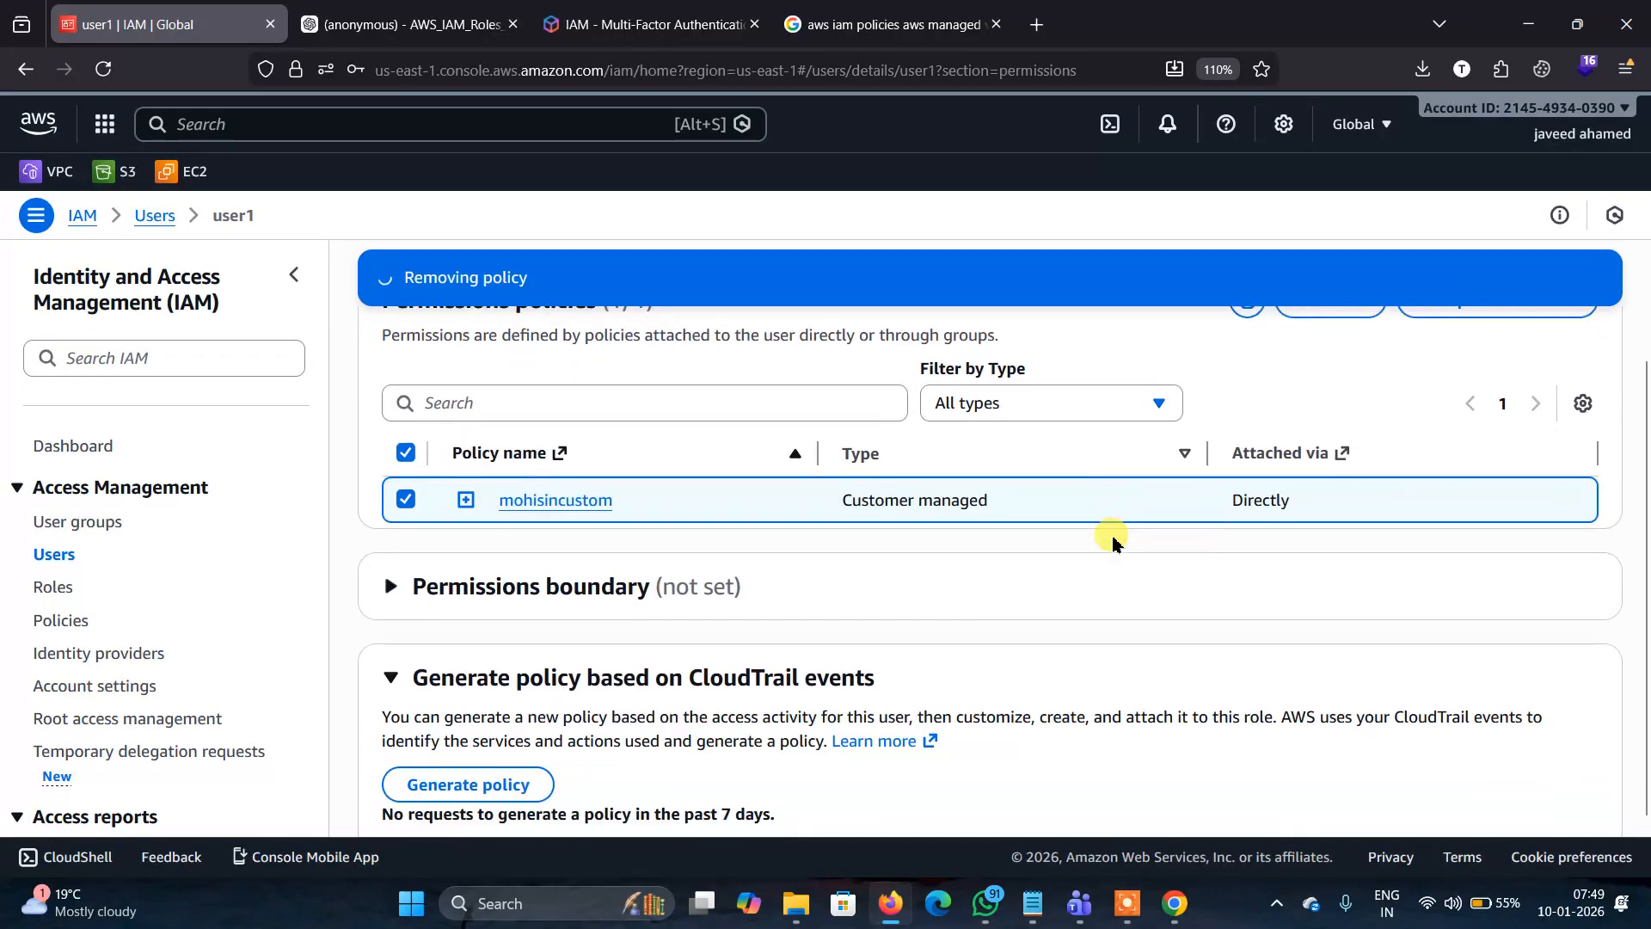
- Choose Create inline policy from user1's Add permissions menu
{"action": "scroll", "coordinate": [981, 572], "scroll_direction": "up", "scroll_amount": 3}
{"action": "scroll", "coordinate": [983, 574], "scroll_direction": "up", "scroll_amount": 2}
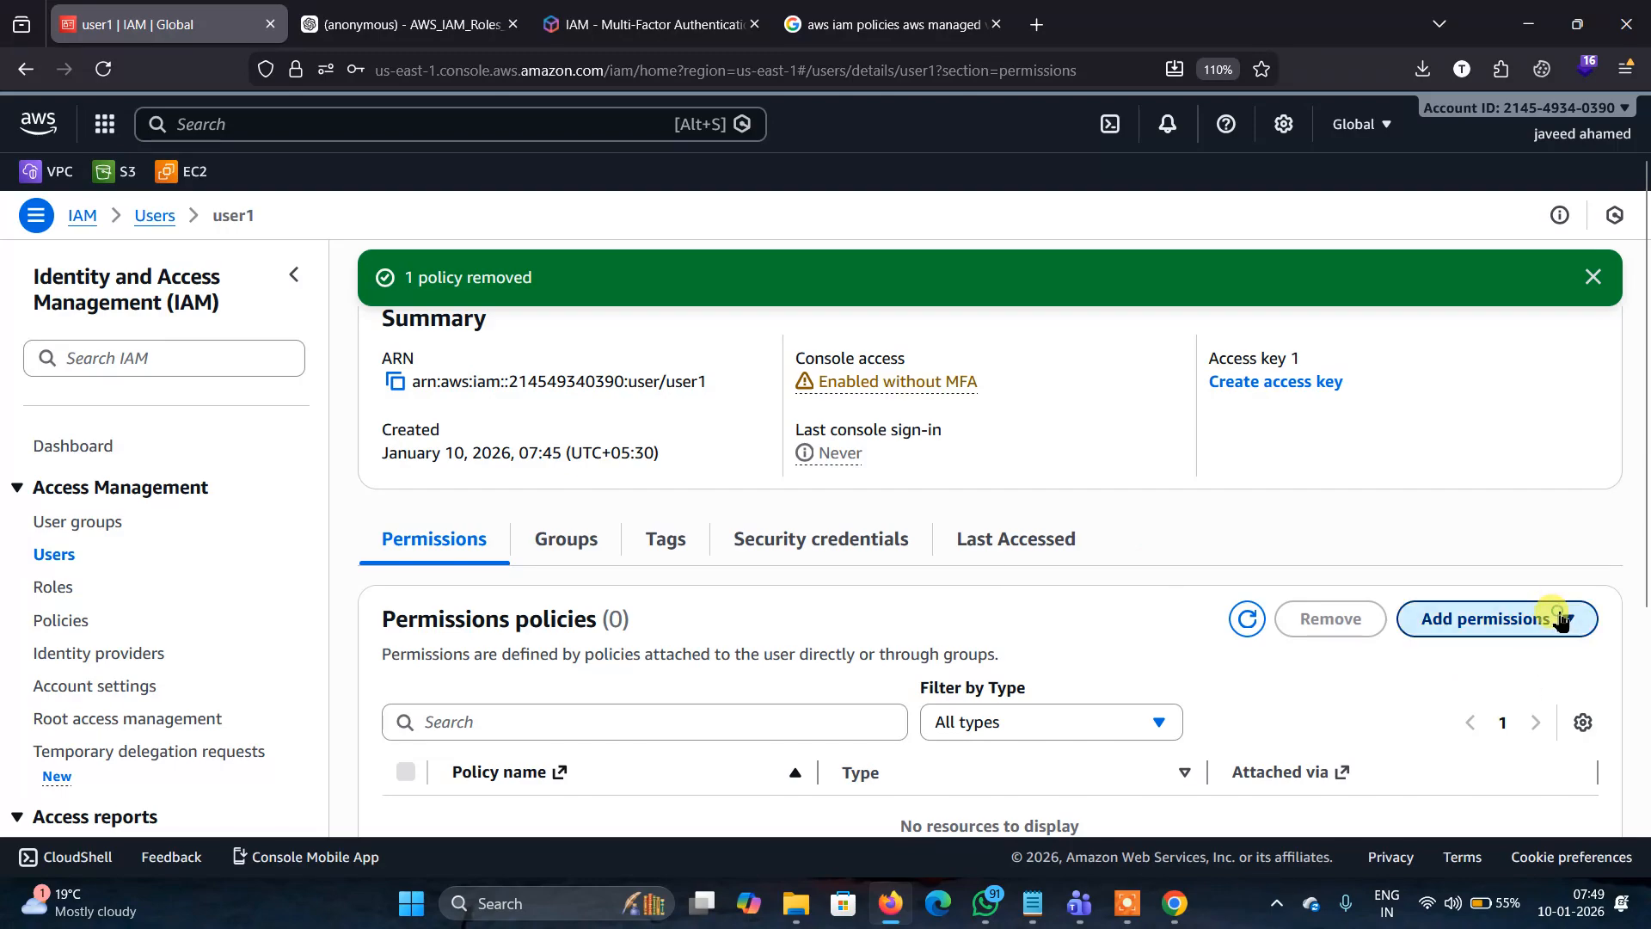
{"action": "left_click", "coordinate": [1559, 616]}
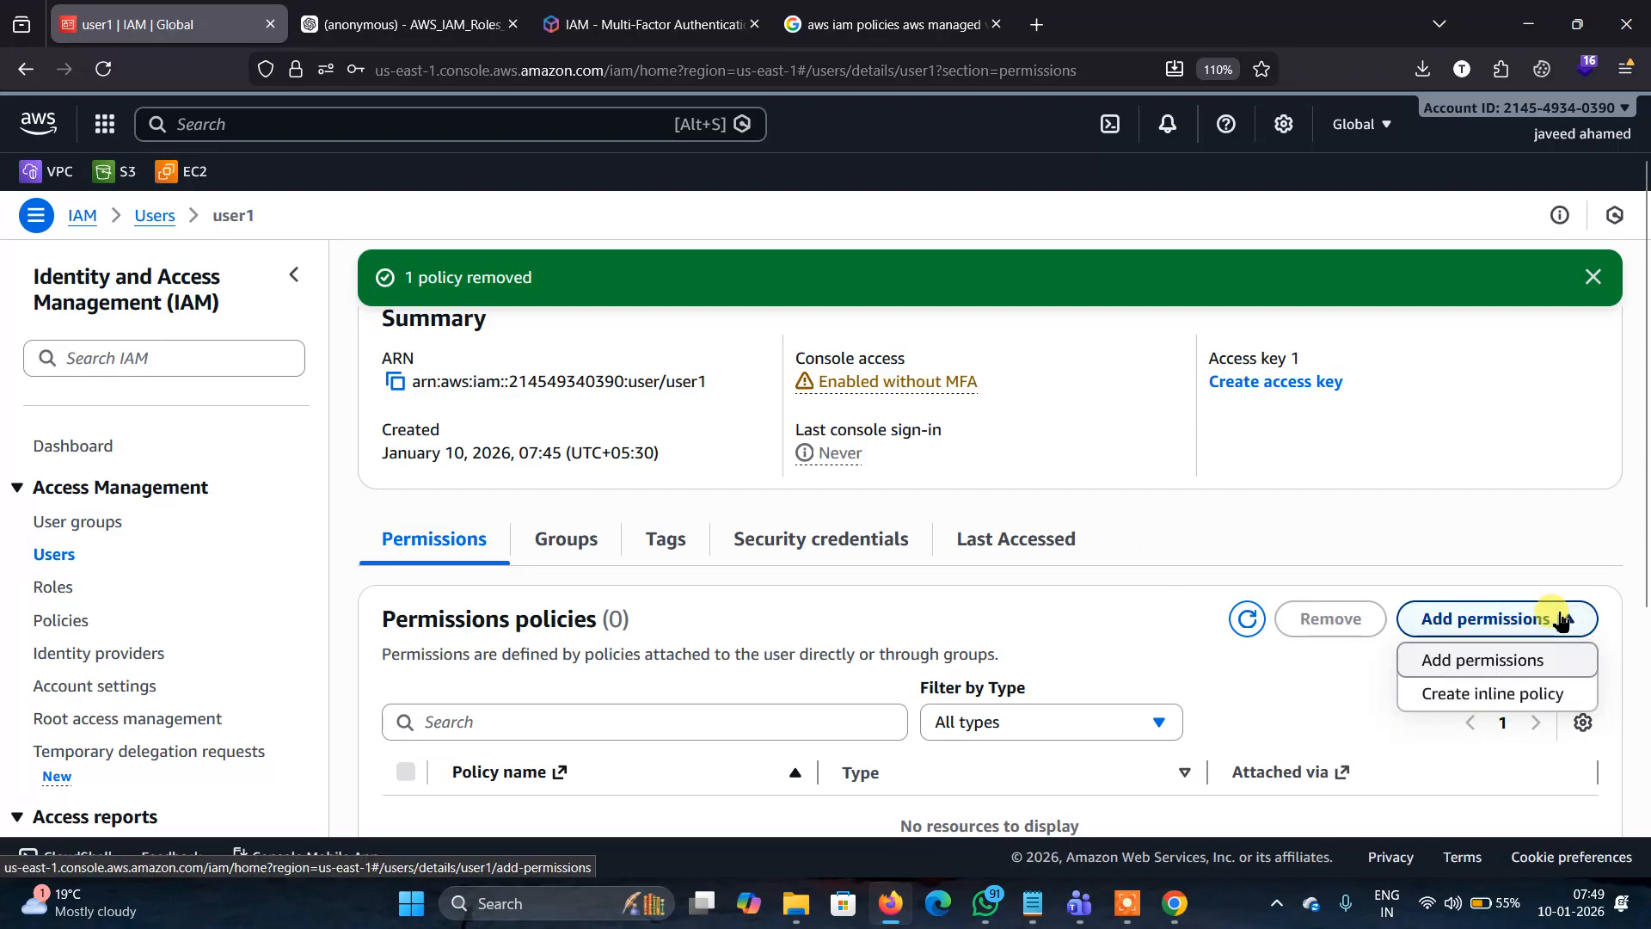
{"action": "left_click", "coordinate": [1502, 701]}
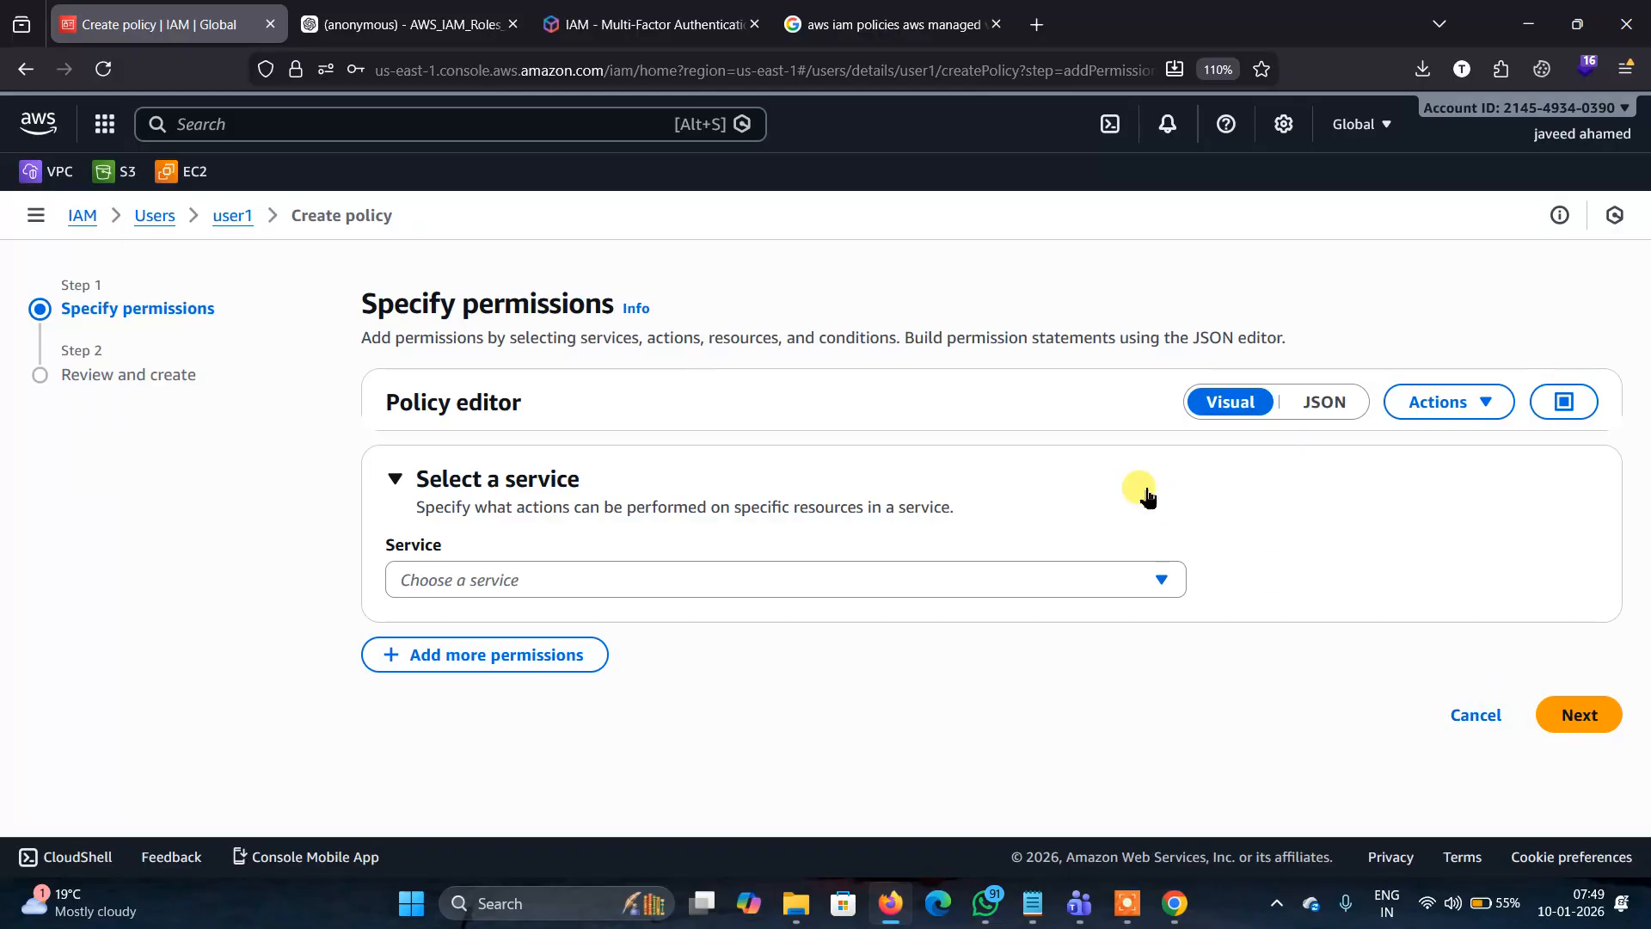
- Choose the S3 service and allow only the ListAllMyBuckets list action
{"action": "left_click", "coordinate": [1155, 582]}
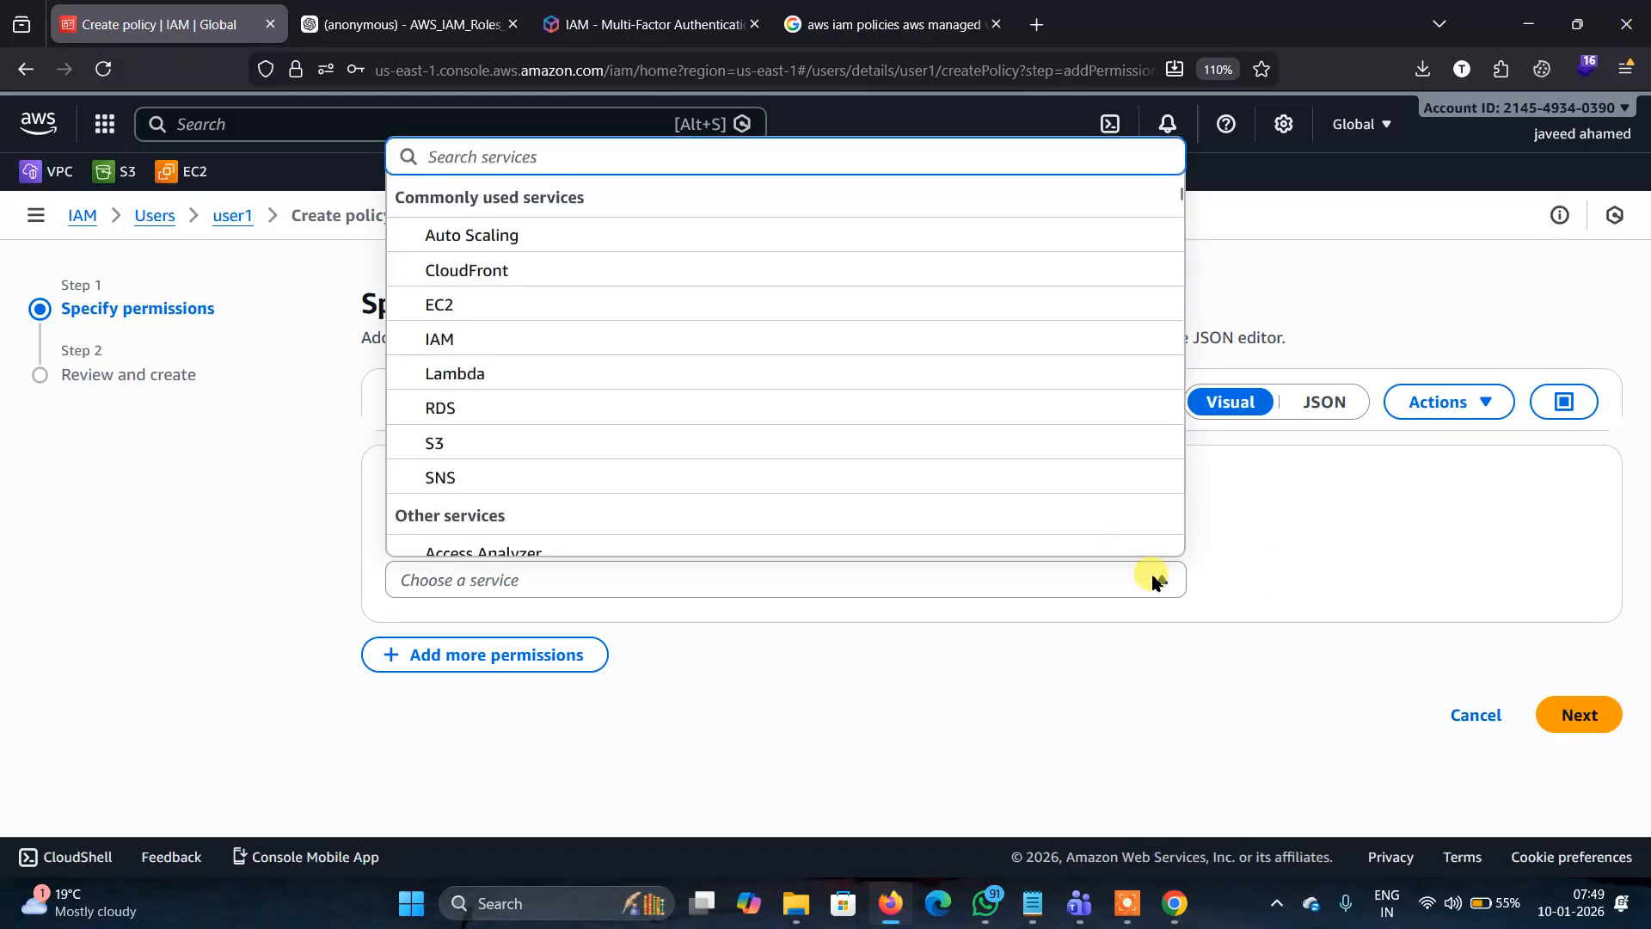
{"action": "left_click", "coordinate": [484, 443]}
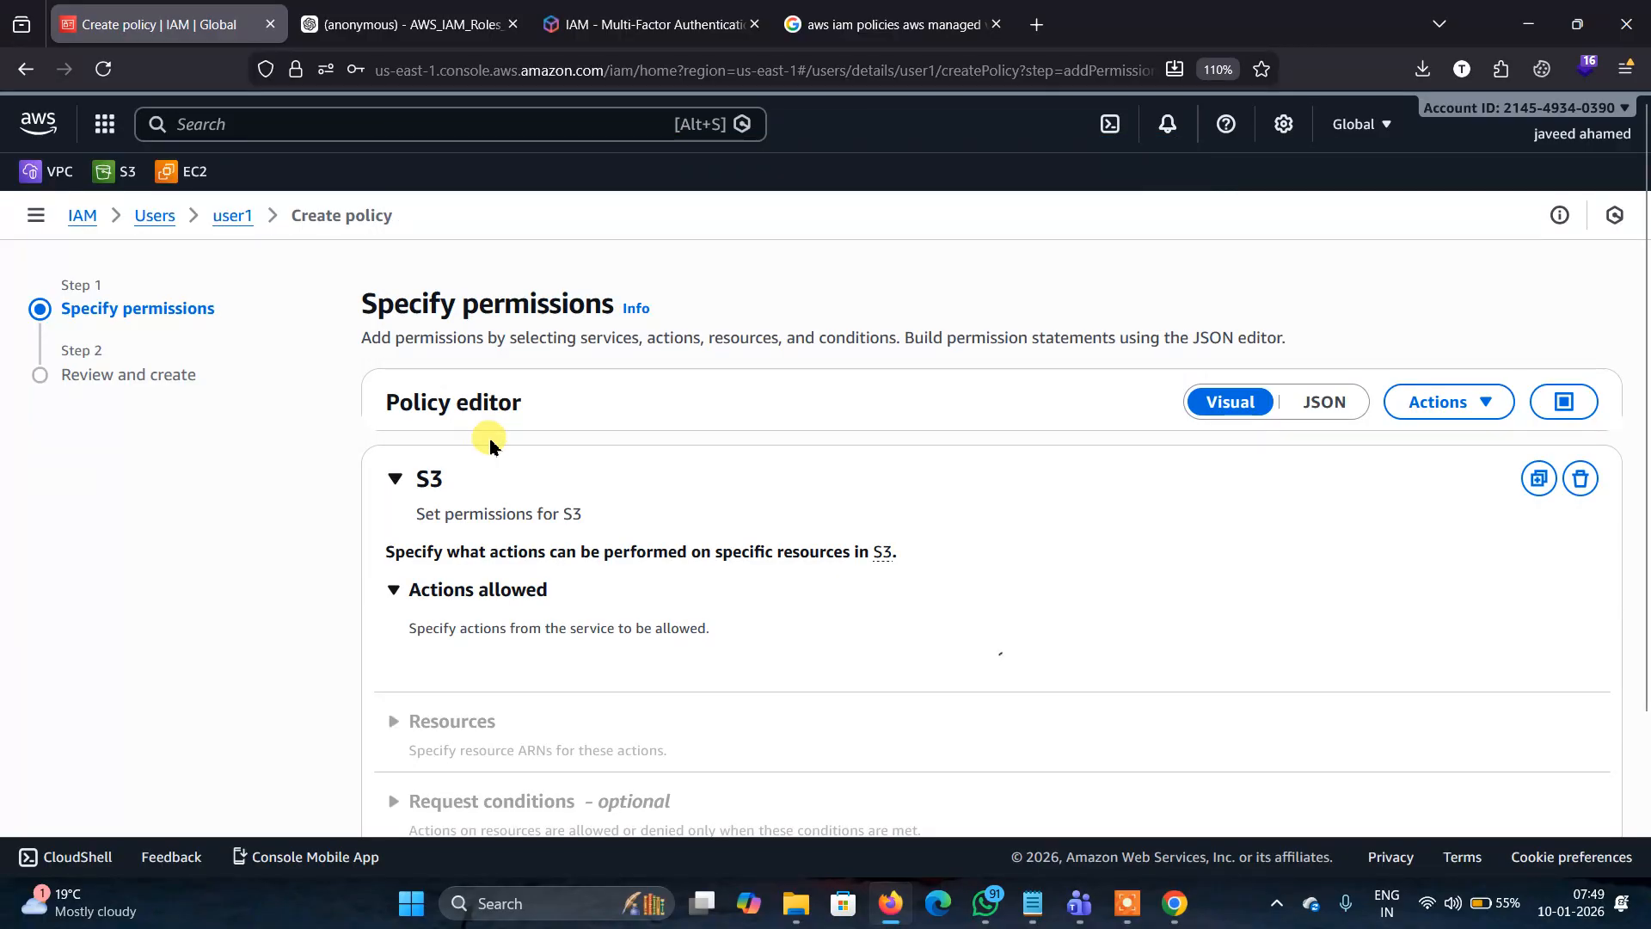
{"action": "scroll", "coordinate": [783, 563], "scroll_direction": "down", "scroll_amount": 2}
{"action": "scroll", "coordinate": [783, 563], "scroll_direction": "down", "scroll_amount": 2}
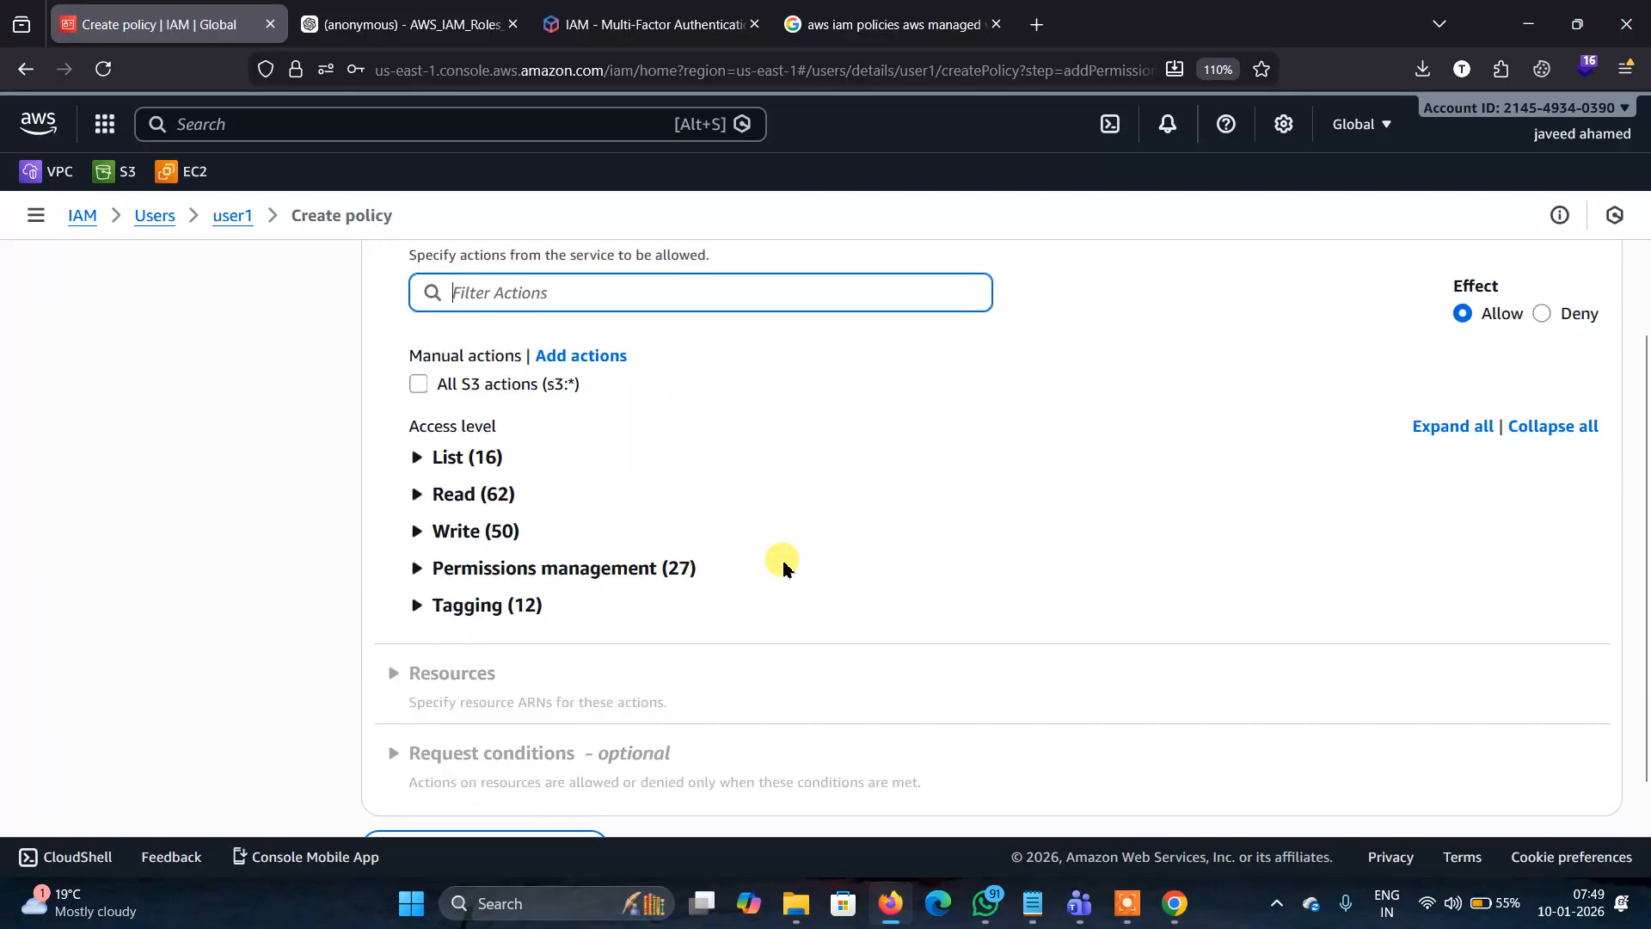
{"action": "left_click", "coordinate": [419, 454]}
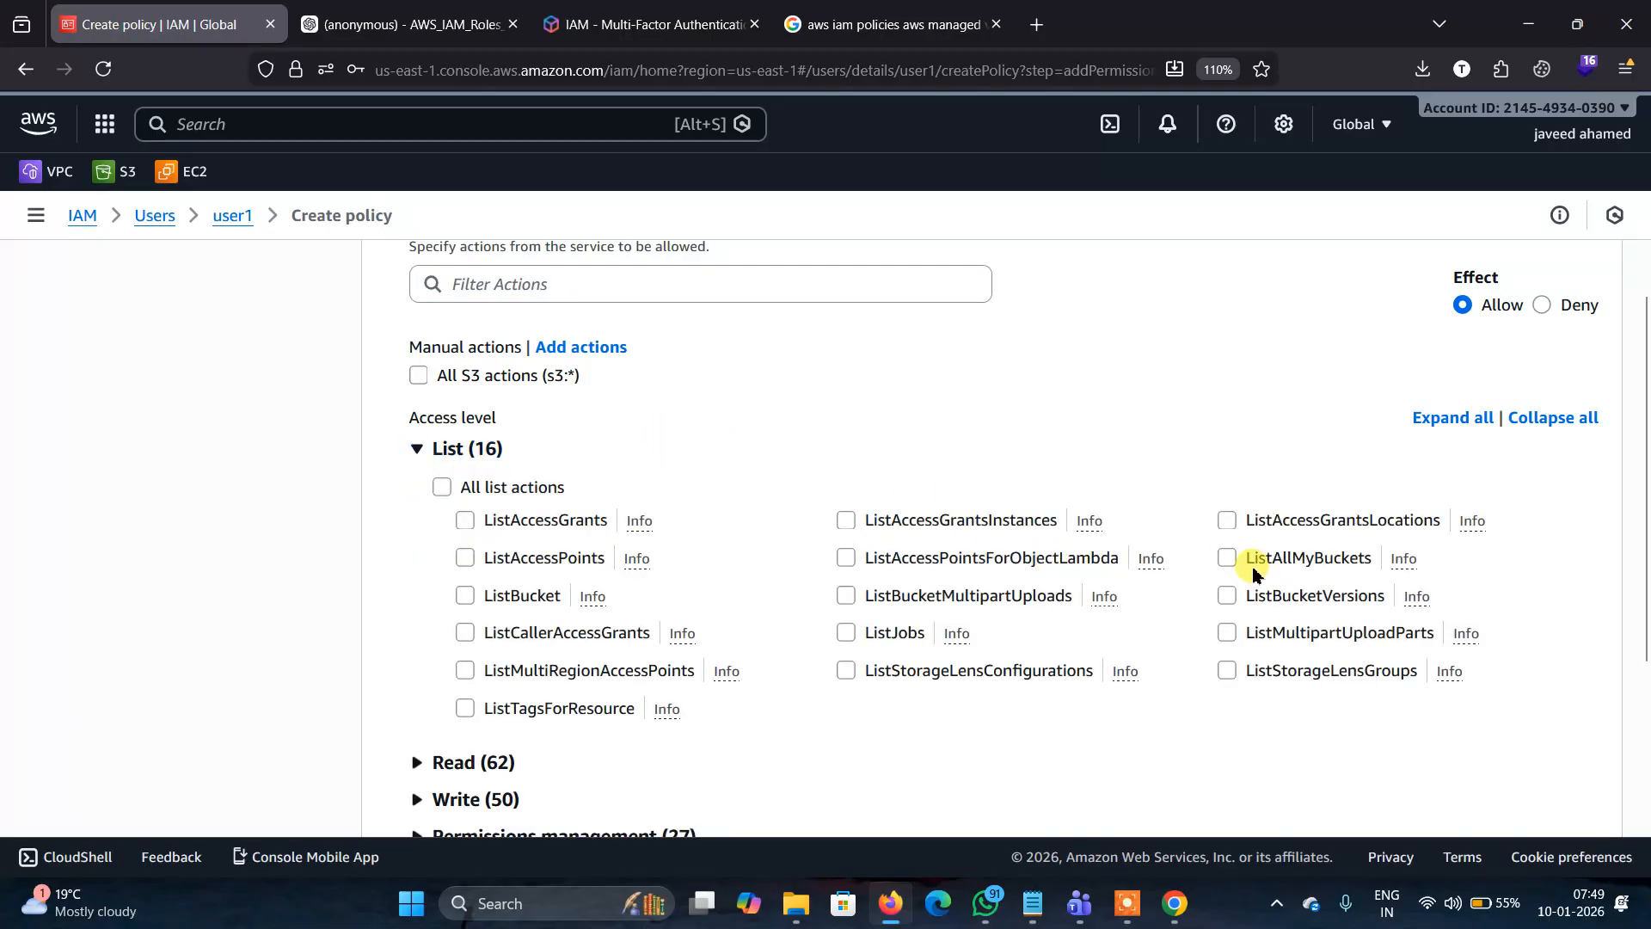
{"action": "left_click", "coordinate": [1226, 559]}
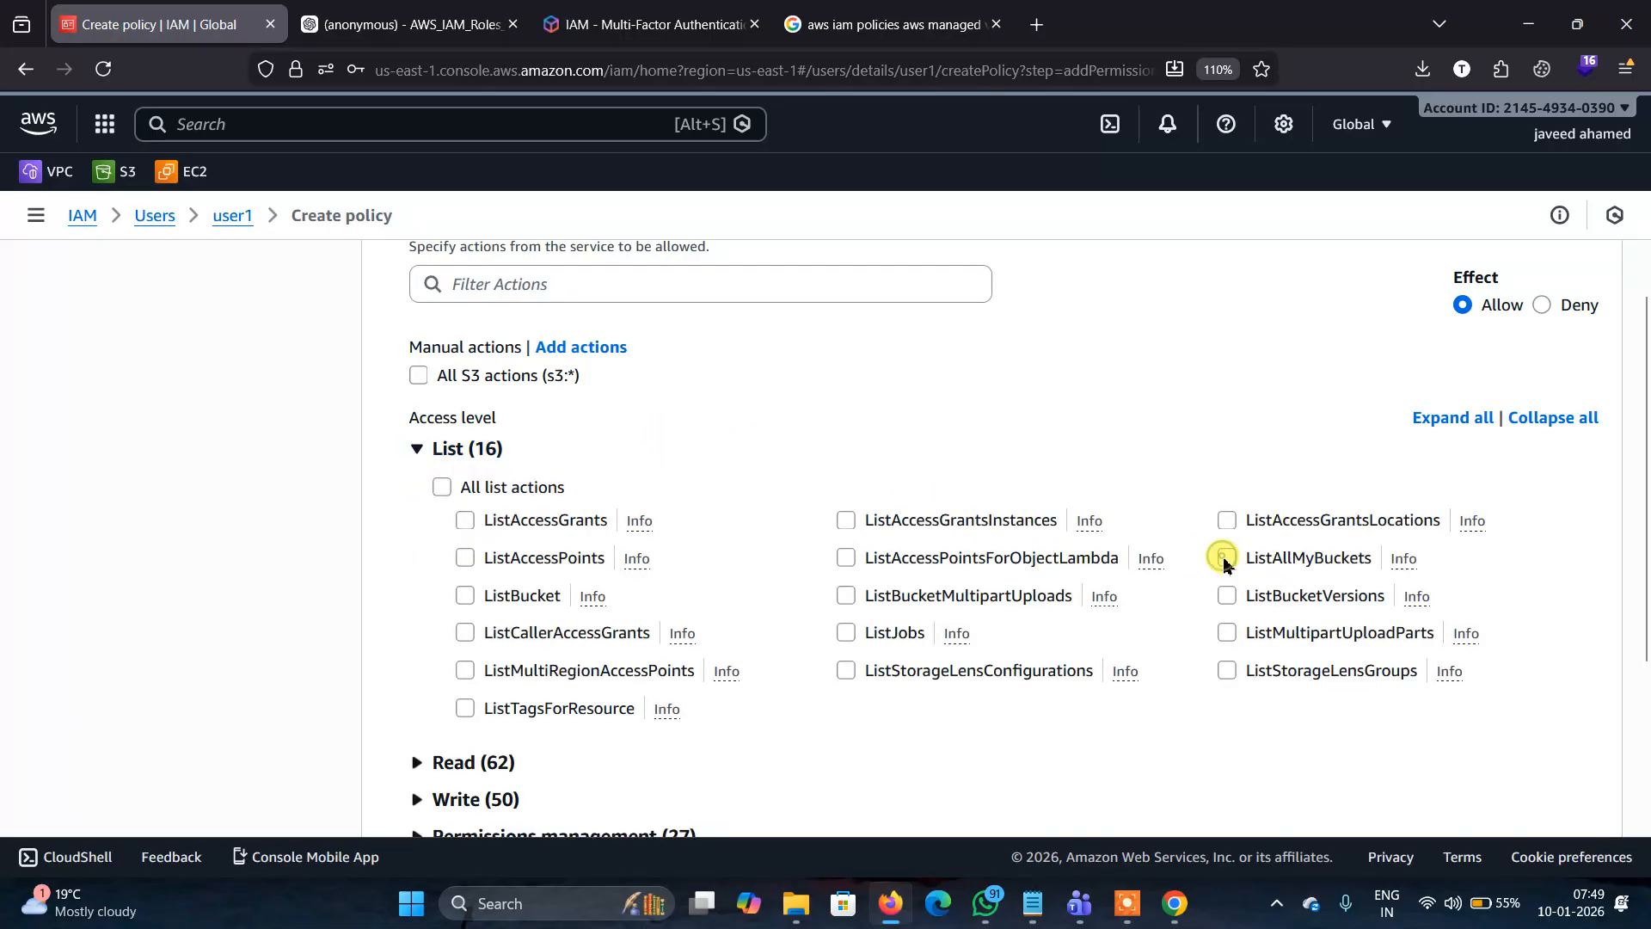
{"action": "left_click", "coordinate": [415, 762]}
{"action": "scroll", "coordinate": [1069, 674], "scroll_direction": "down", "scroll_amount": 9}
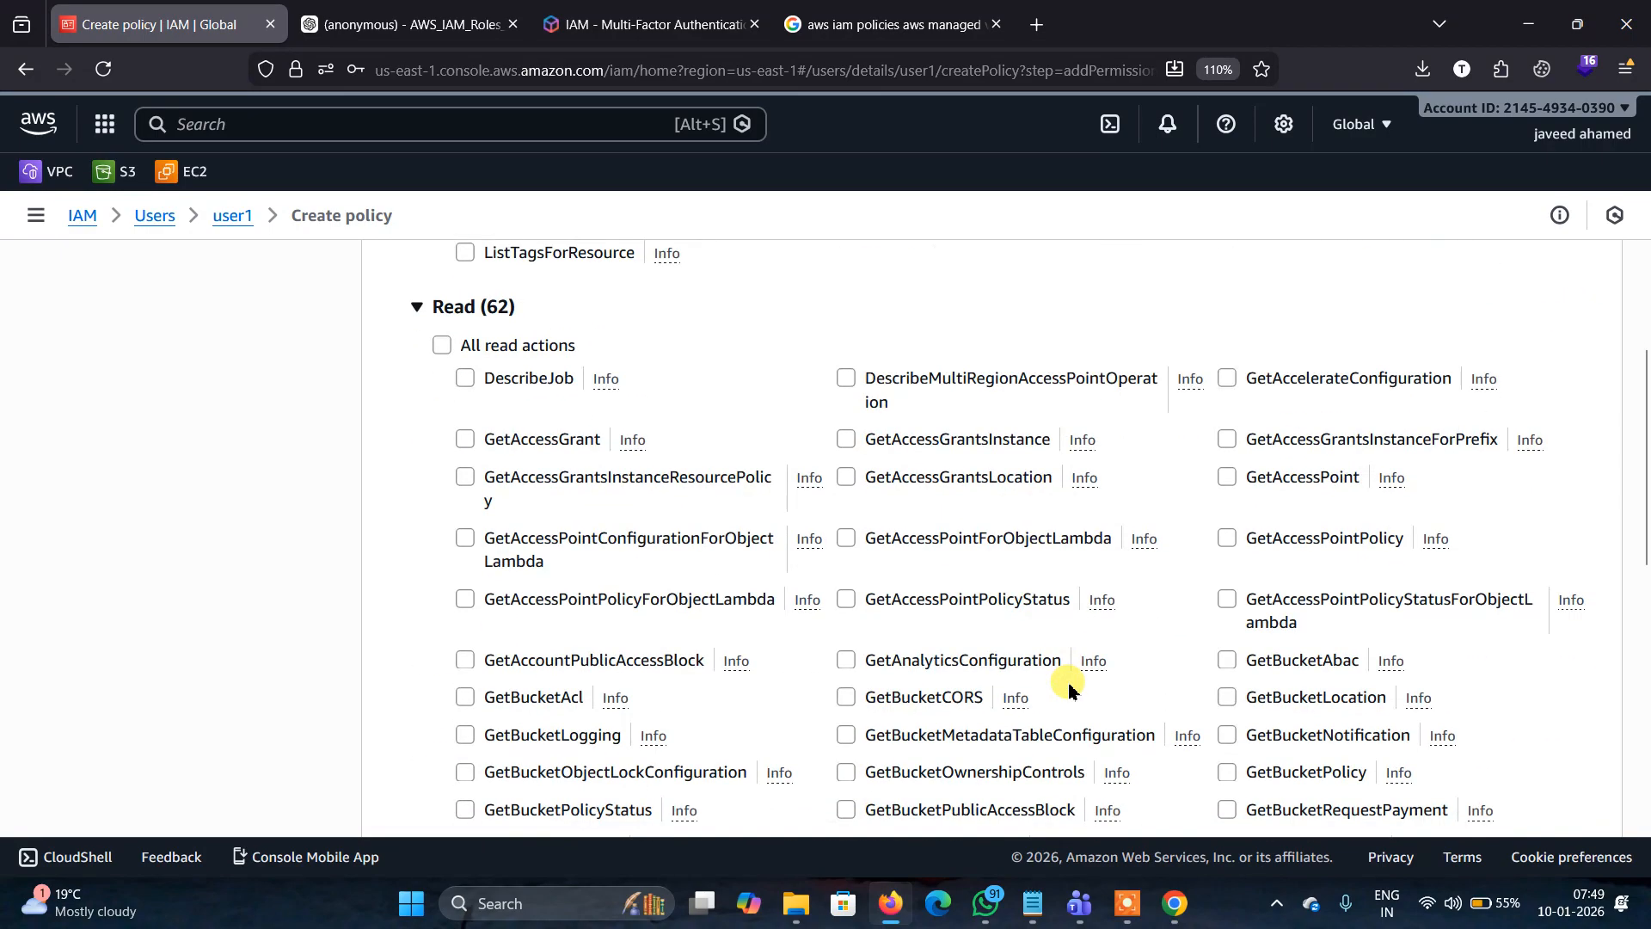
{"action": "scroll", "coordinate": [1069, 684], "scroll_direction": "down", "scroll_amount": 10}
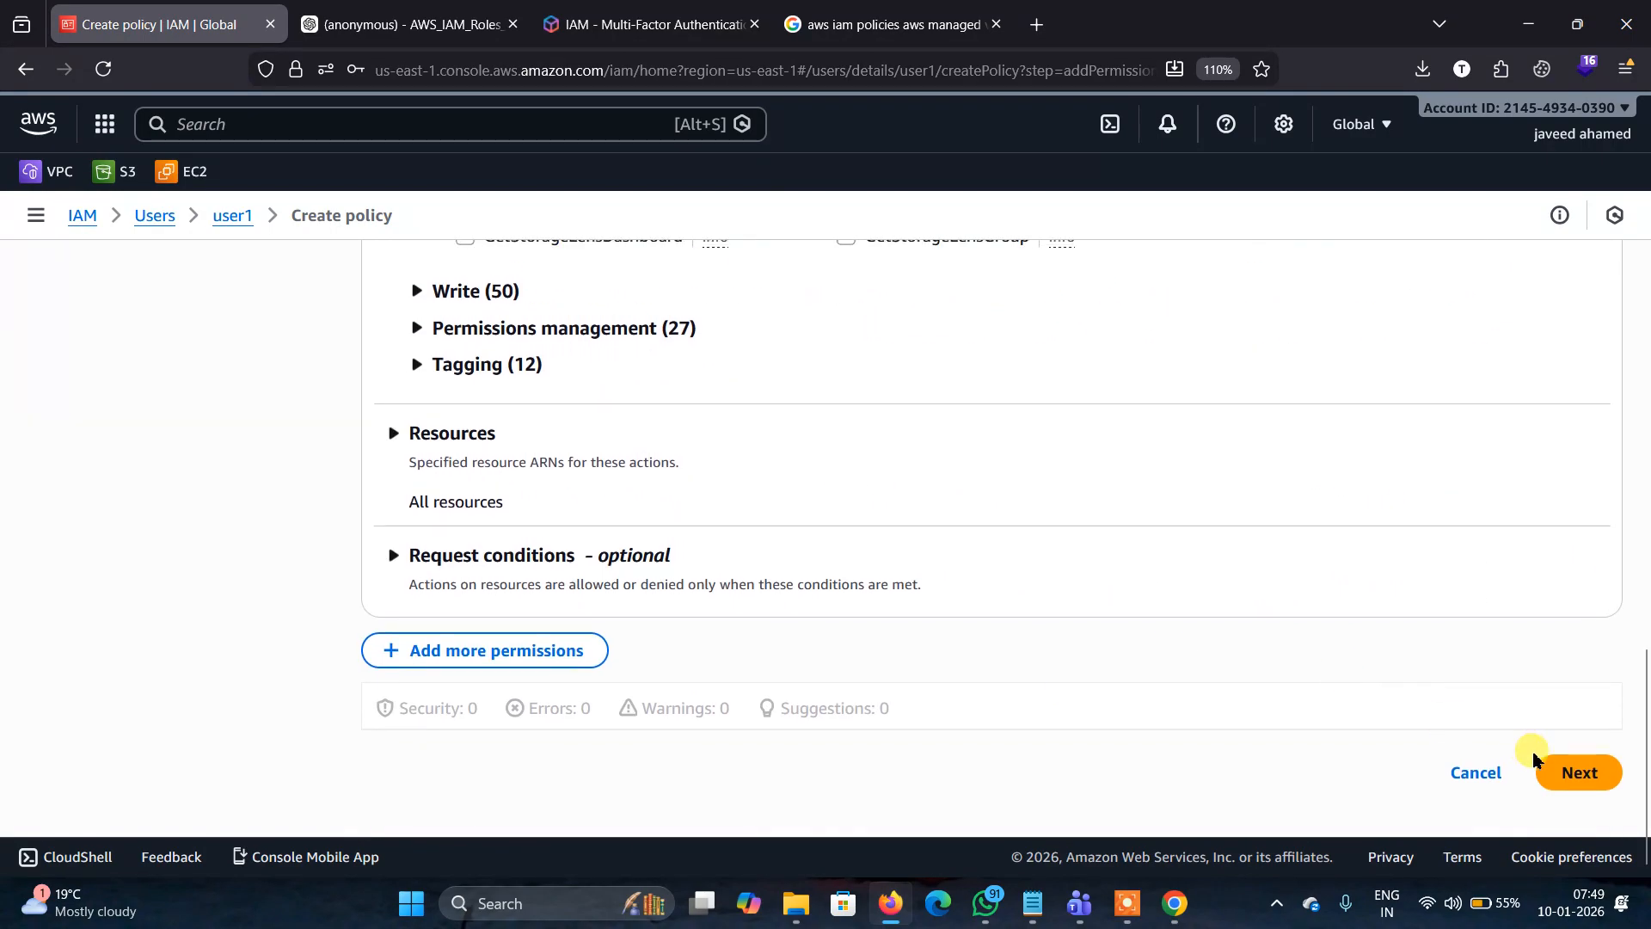
{"action": "left_click", "coordinate": [1576, 777]}
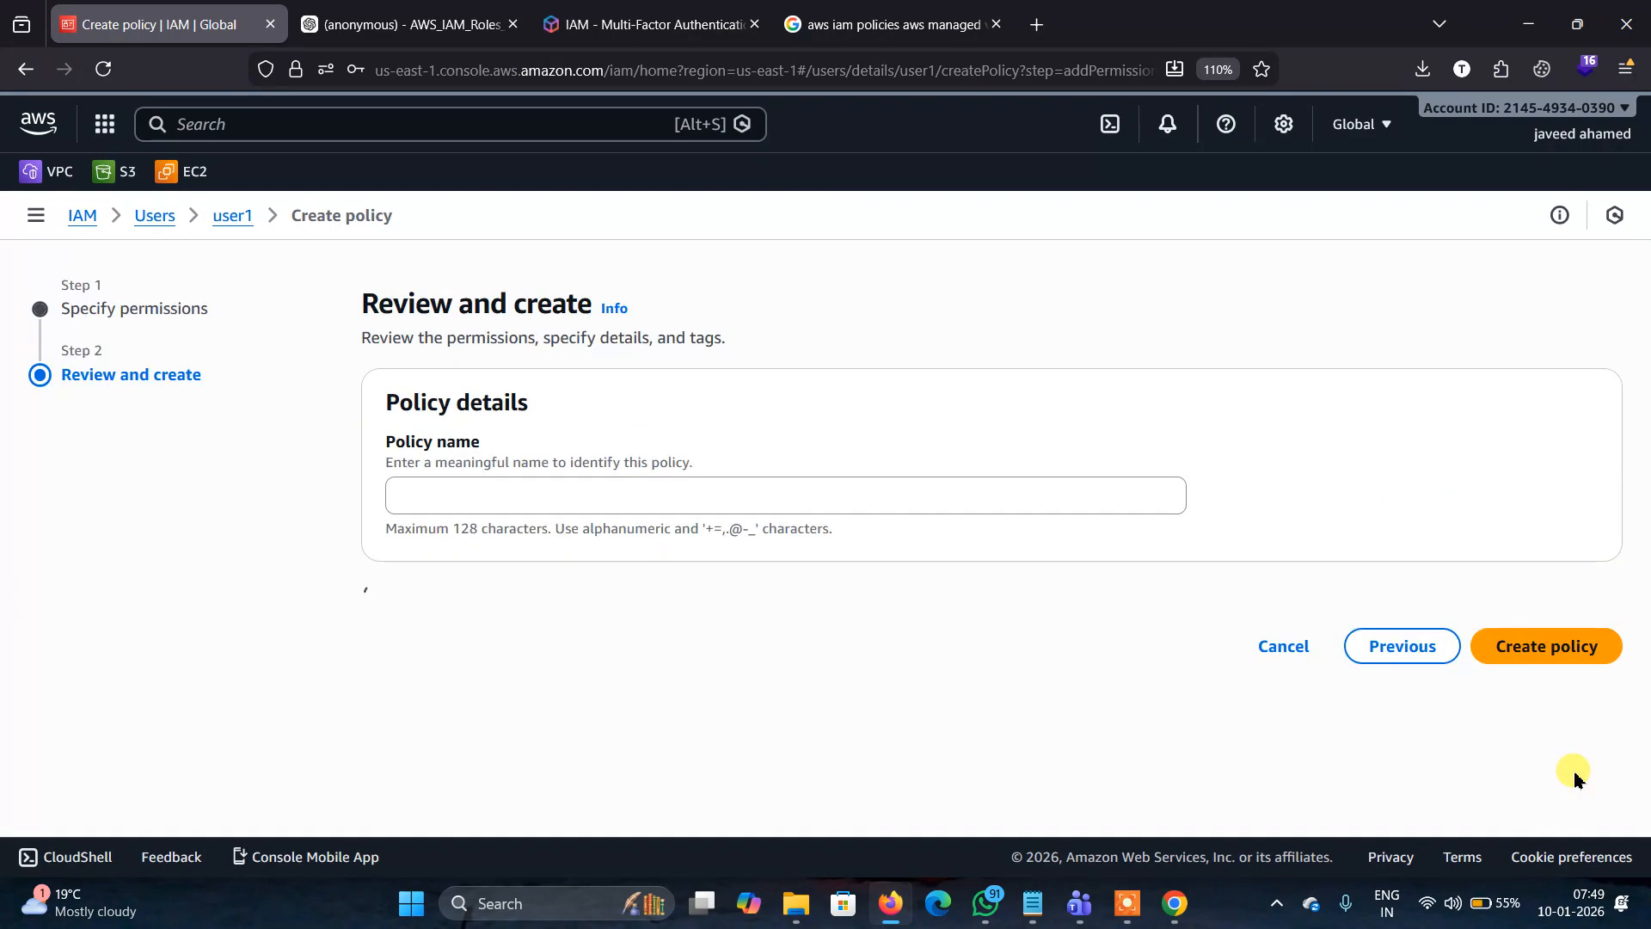
- Name the policy inlinemohisin, create it, and return to the Users list
{"action": "left_click", "coordinate": [458, 507]}
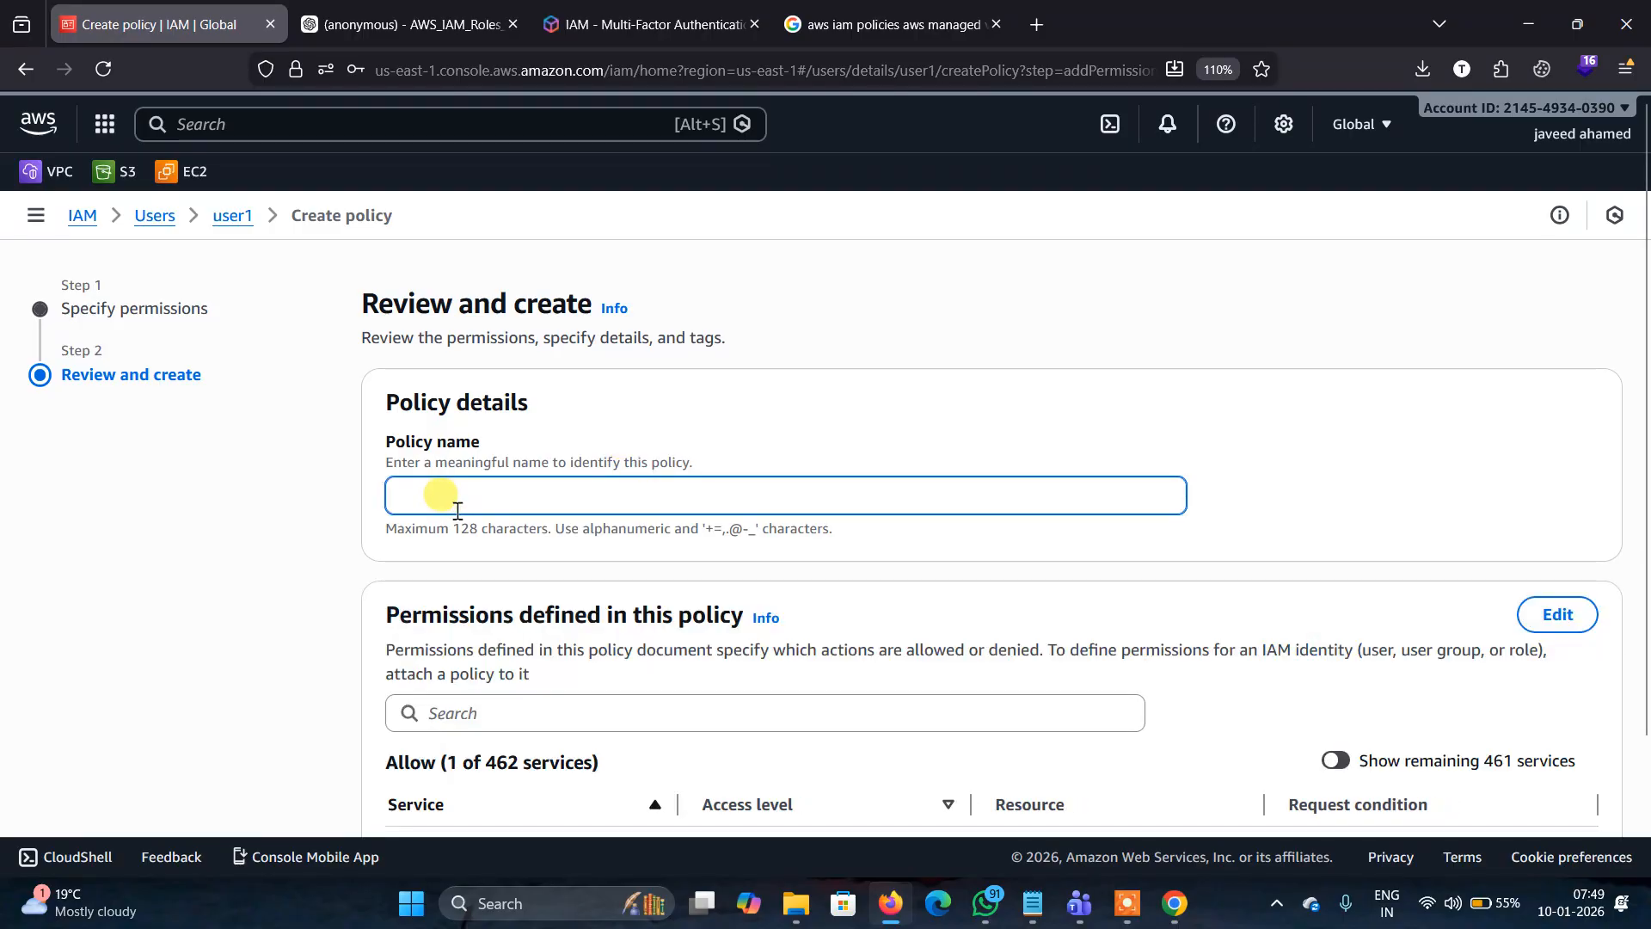
{"action": "type", "text": "inlin"}
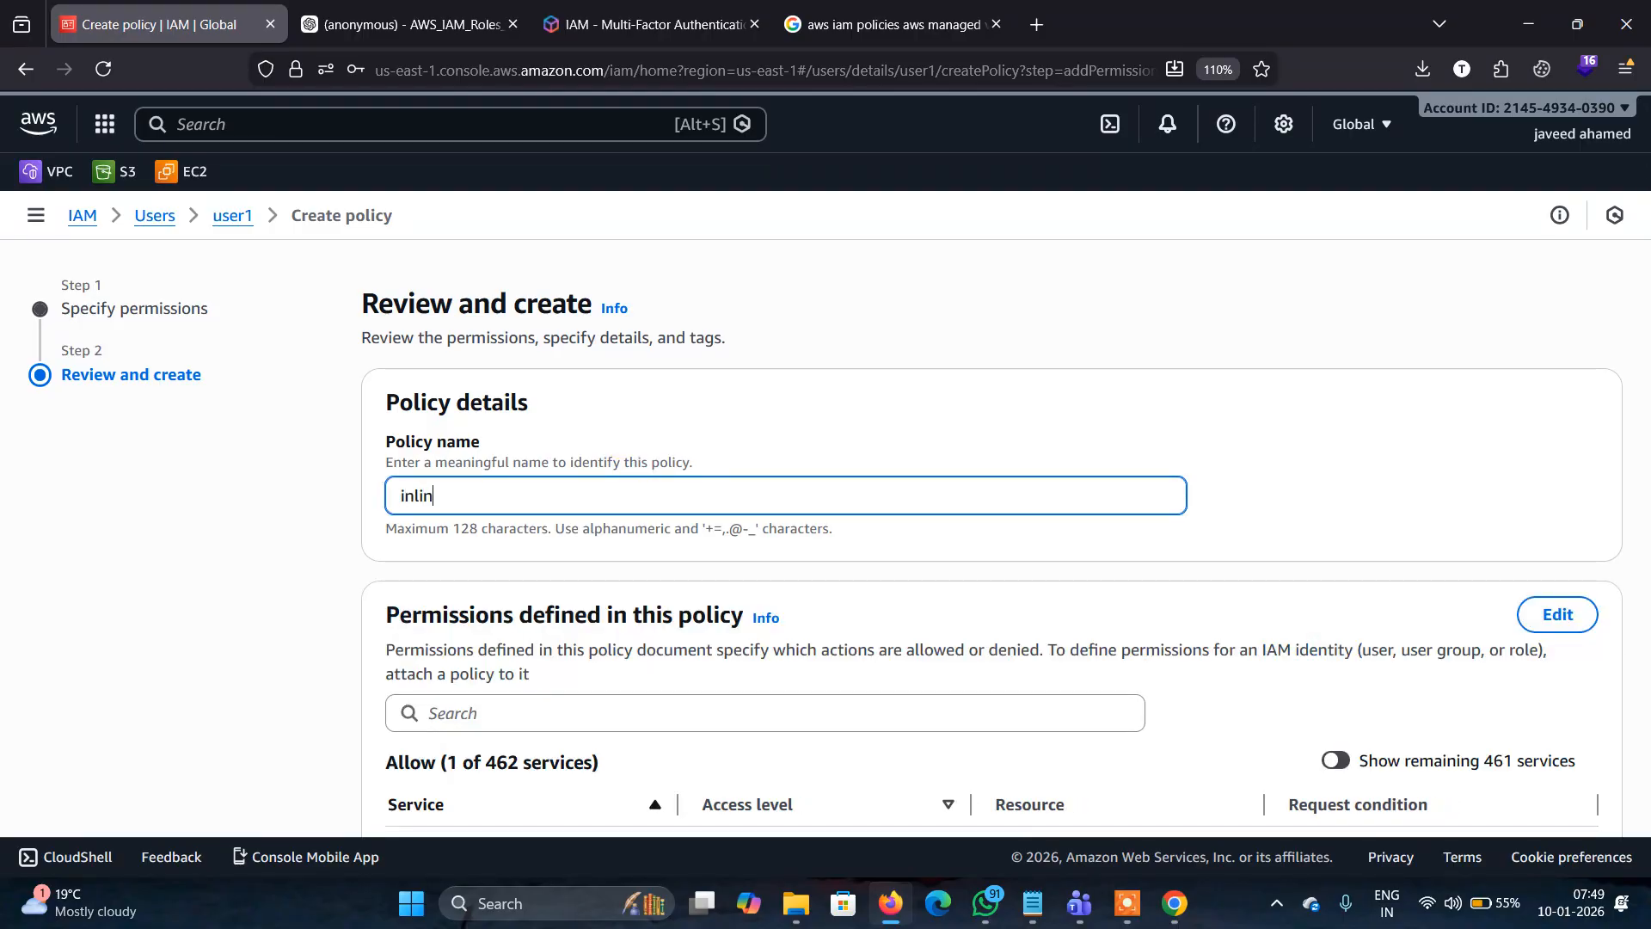
{"action": "type", "text": "emohisin"}
{"action": "scroll", "coordinate": [474, 514], "scroll_direction": "down", "scroll_amount": 1}
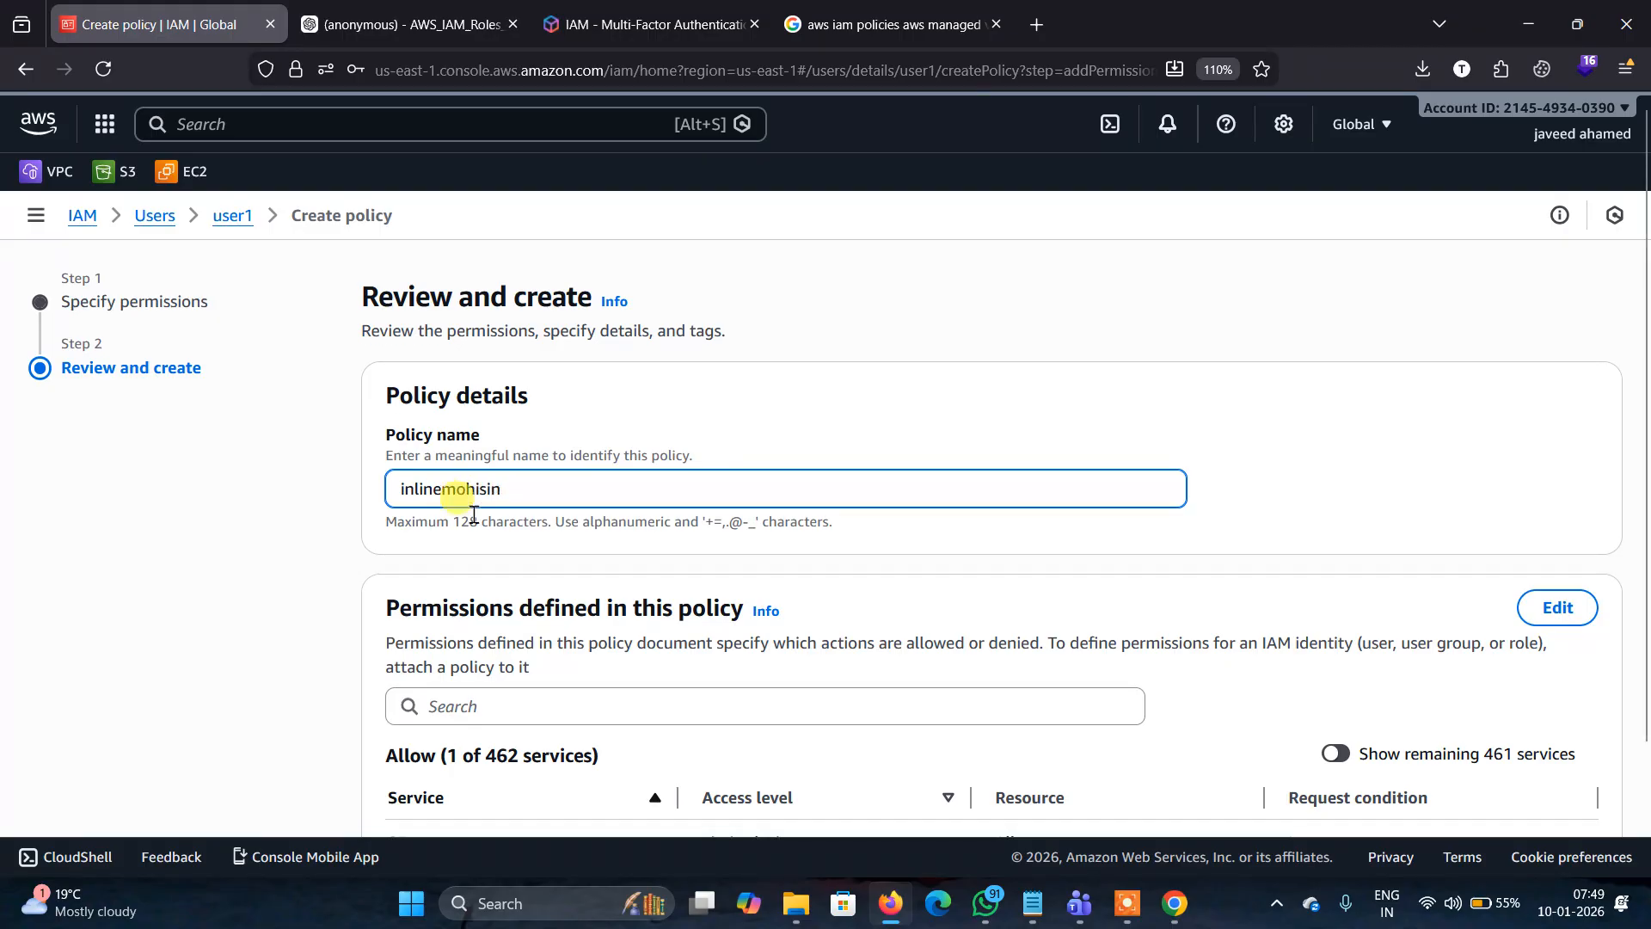
{"action": "scroll", "coordinate": [456, 501], "scroll_direction": "down", "scroll_amount": 2}
{"action": "left_click", "coordinate": [1523, 779]}
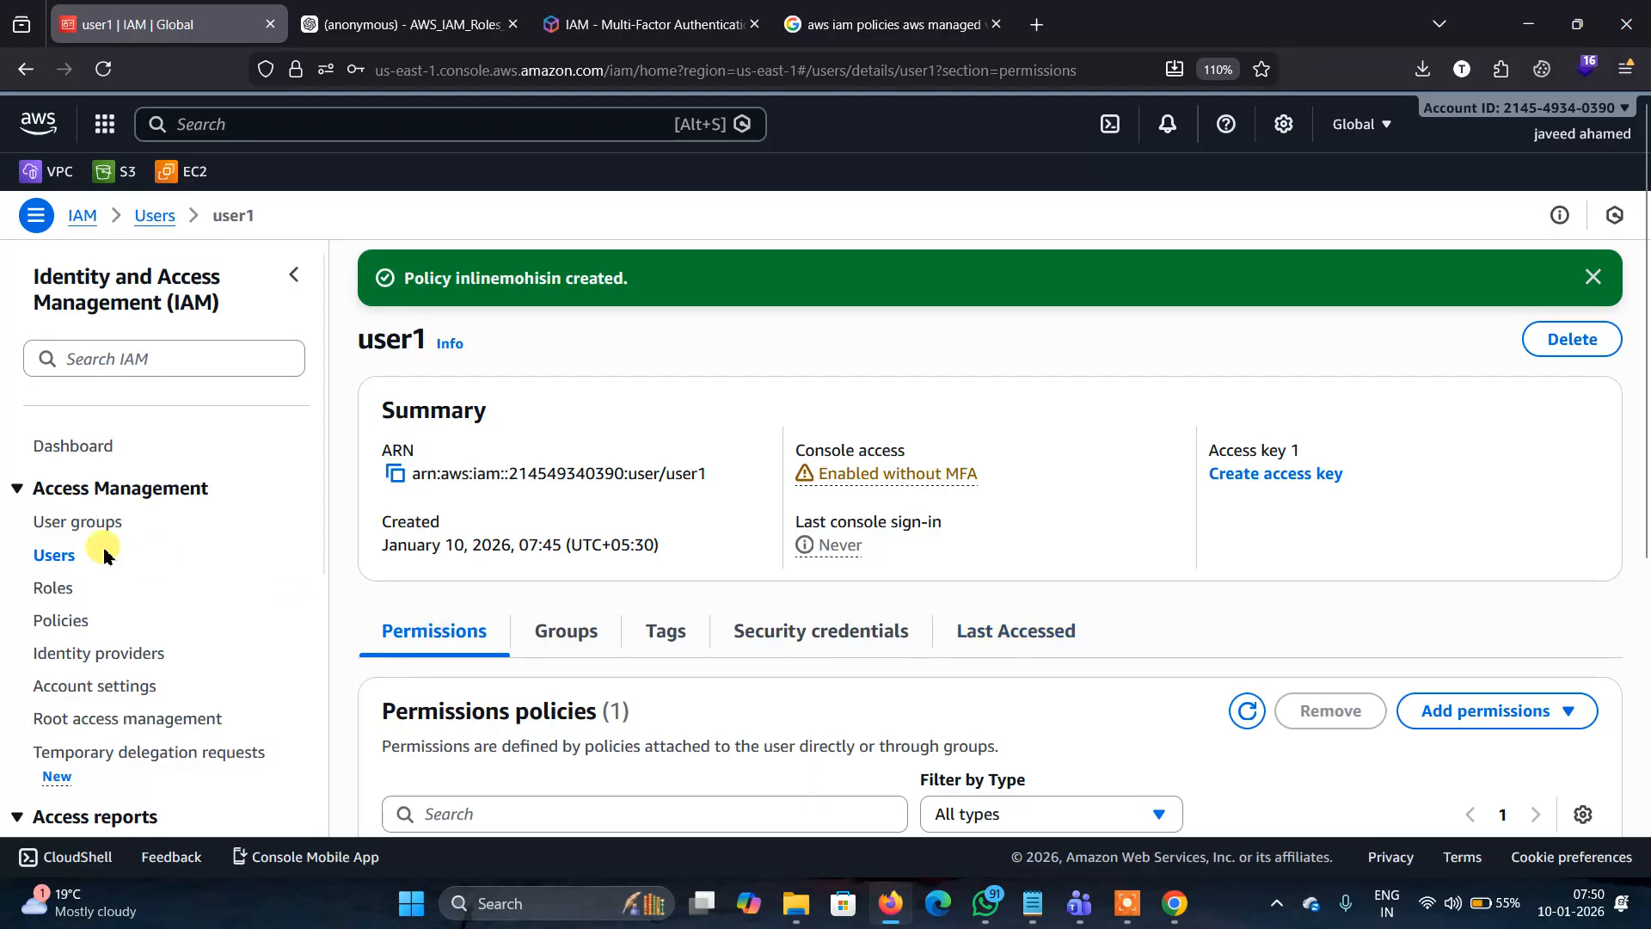
{"action": "left_click", "coordinate": [54, 557]}
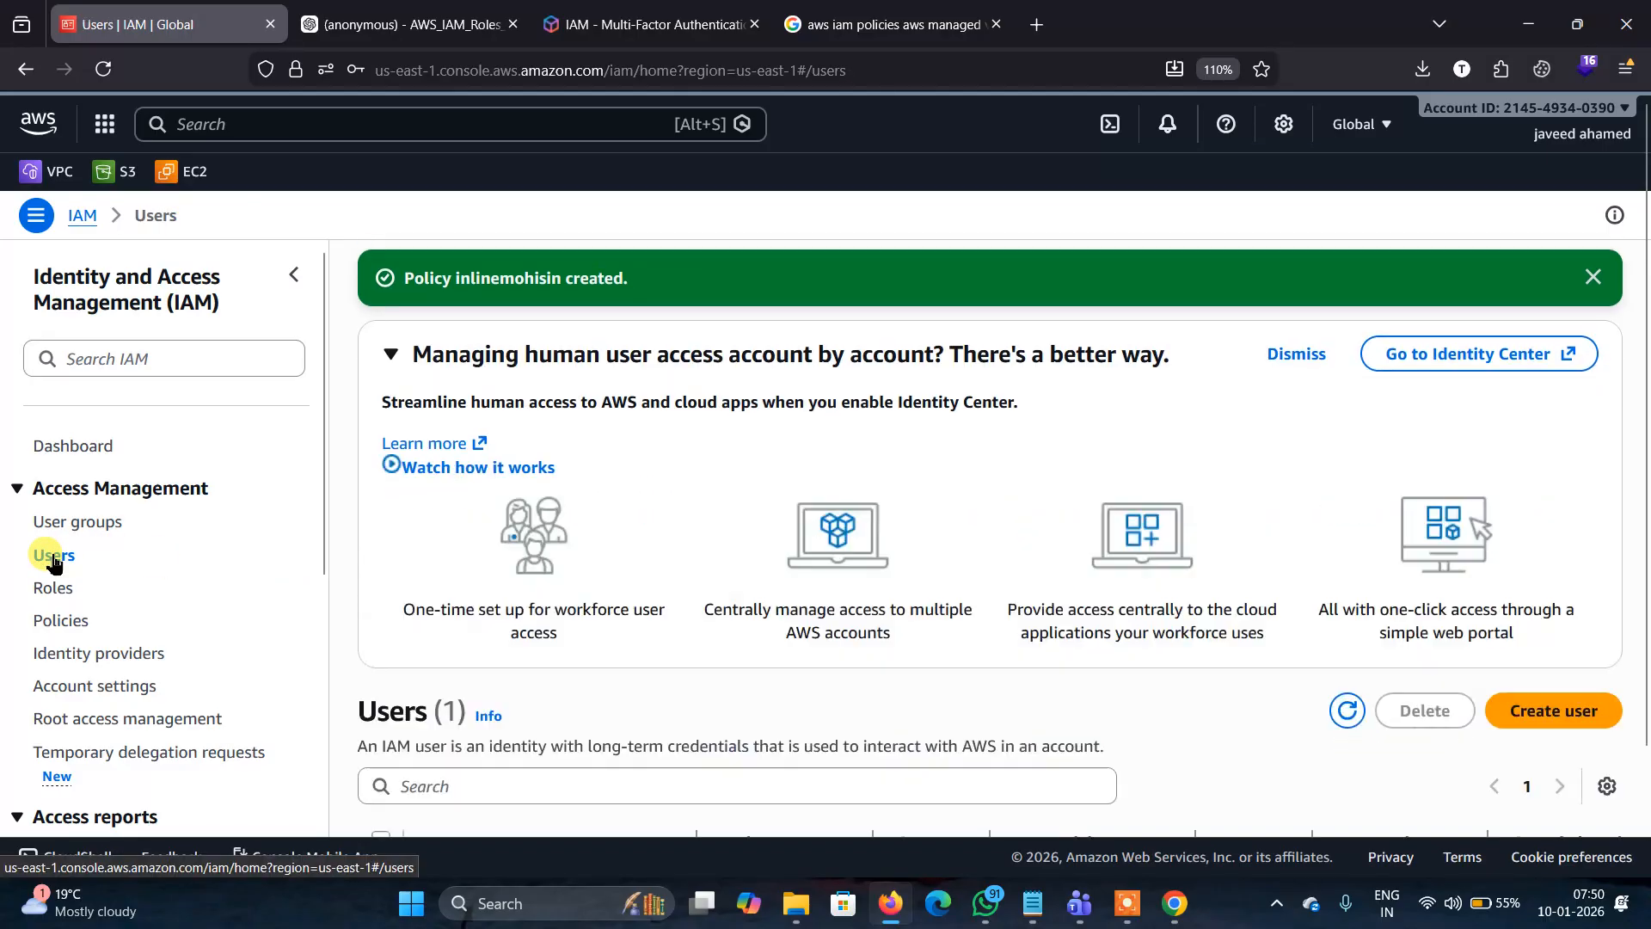
- Select inlinemohisin on user1's Permissions tab and confirm removing it
{"action": "scroll", "coordinate": [804, 666], "scroll_direction": "down", "scroll_amount": 3}
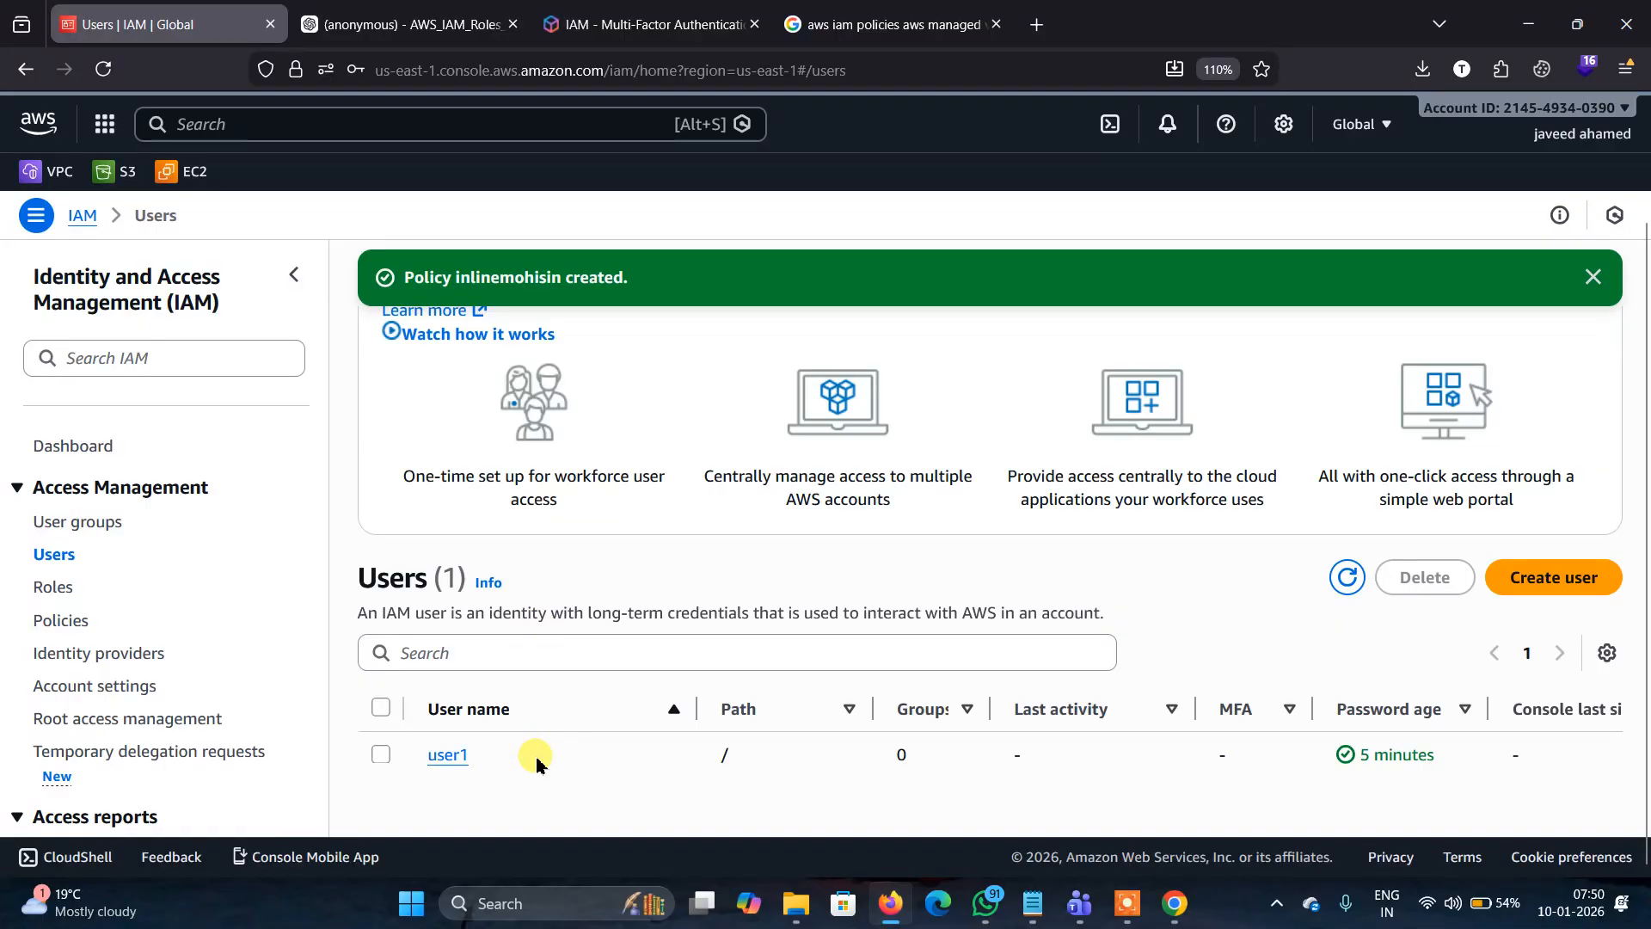
{"action": "left_click", "coordinate": [448, 754]}
{"action": "scroll", "coordinate": [755, 705], "scroll_direction": "down", "scroll_amount": 2}
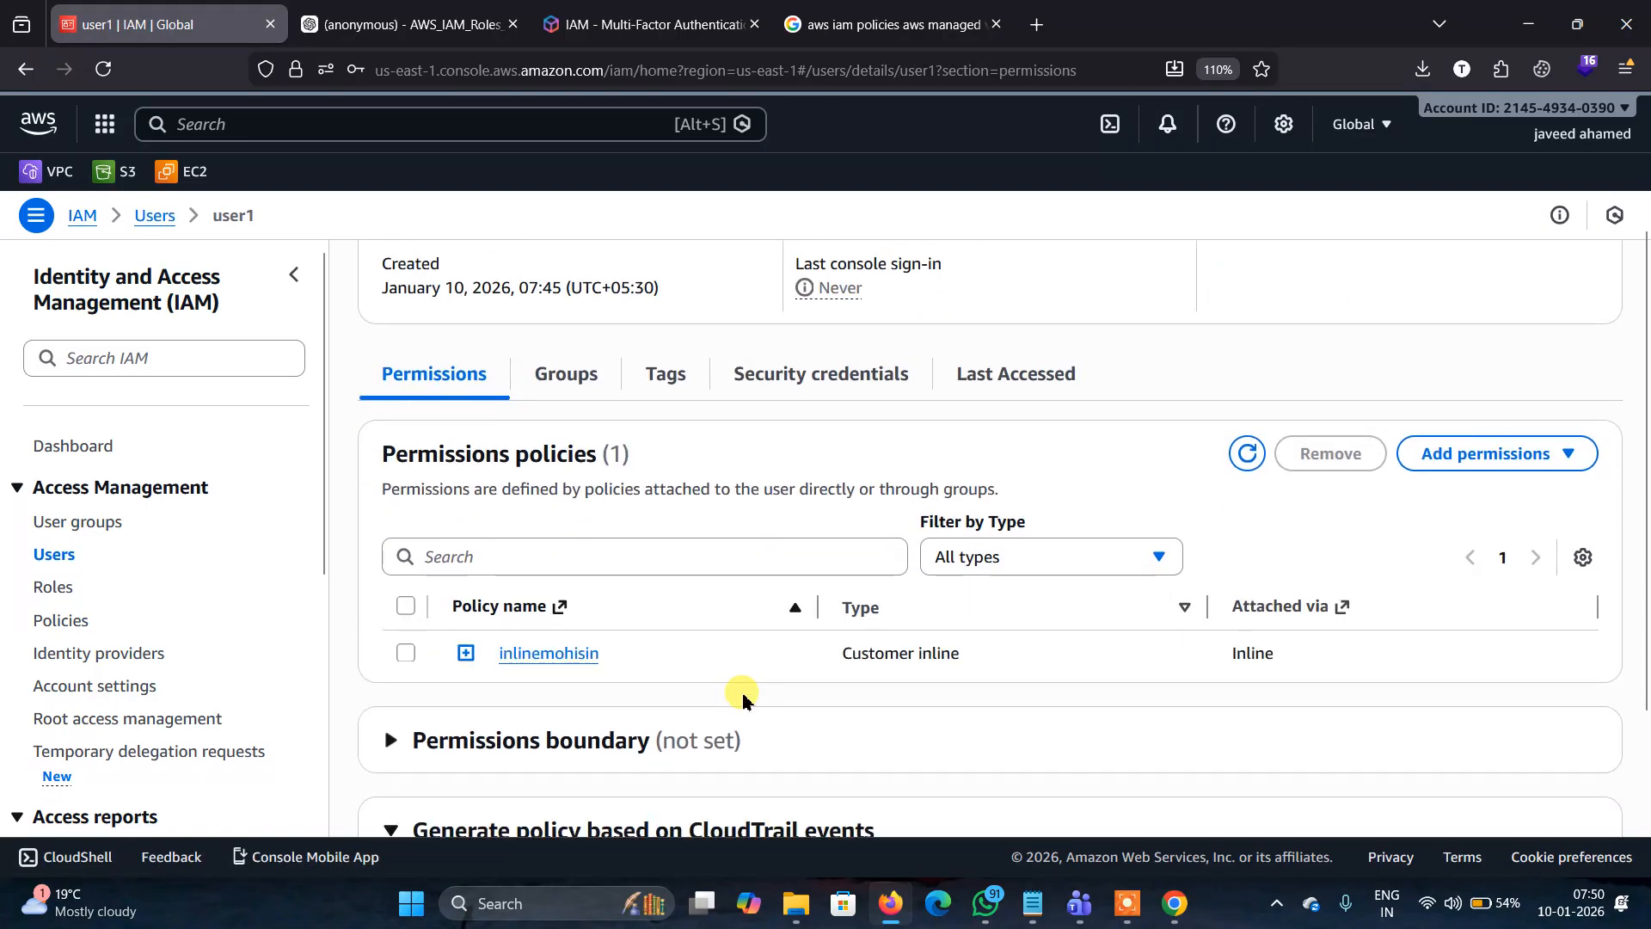
{"action": "left_click", "coordinate": [406, 652]}
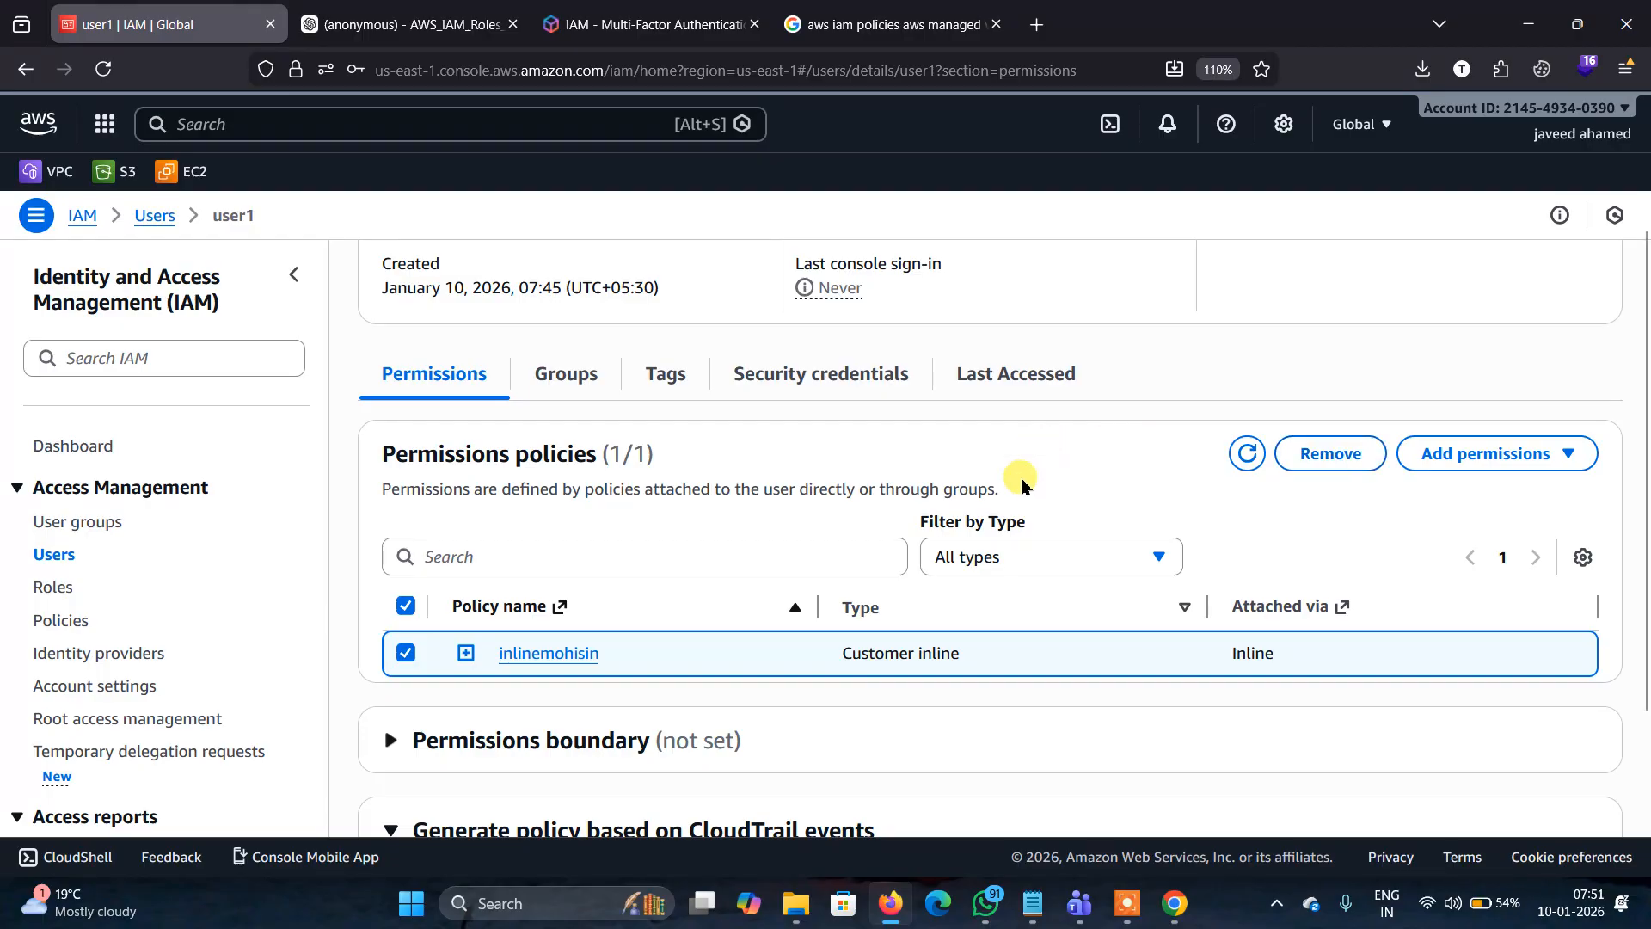
{"action": "scroll", "coordinate": [1216, 689], "scroll_direction": "down", "scroll_amount": 2}
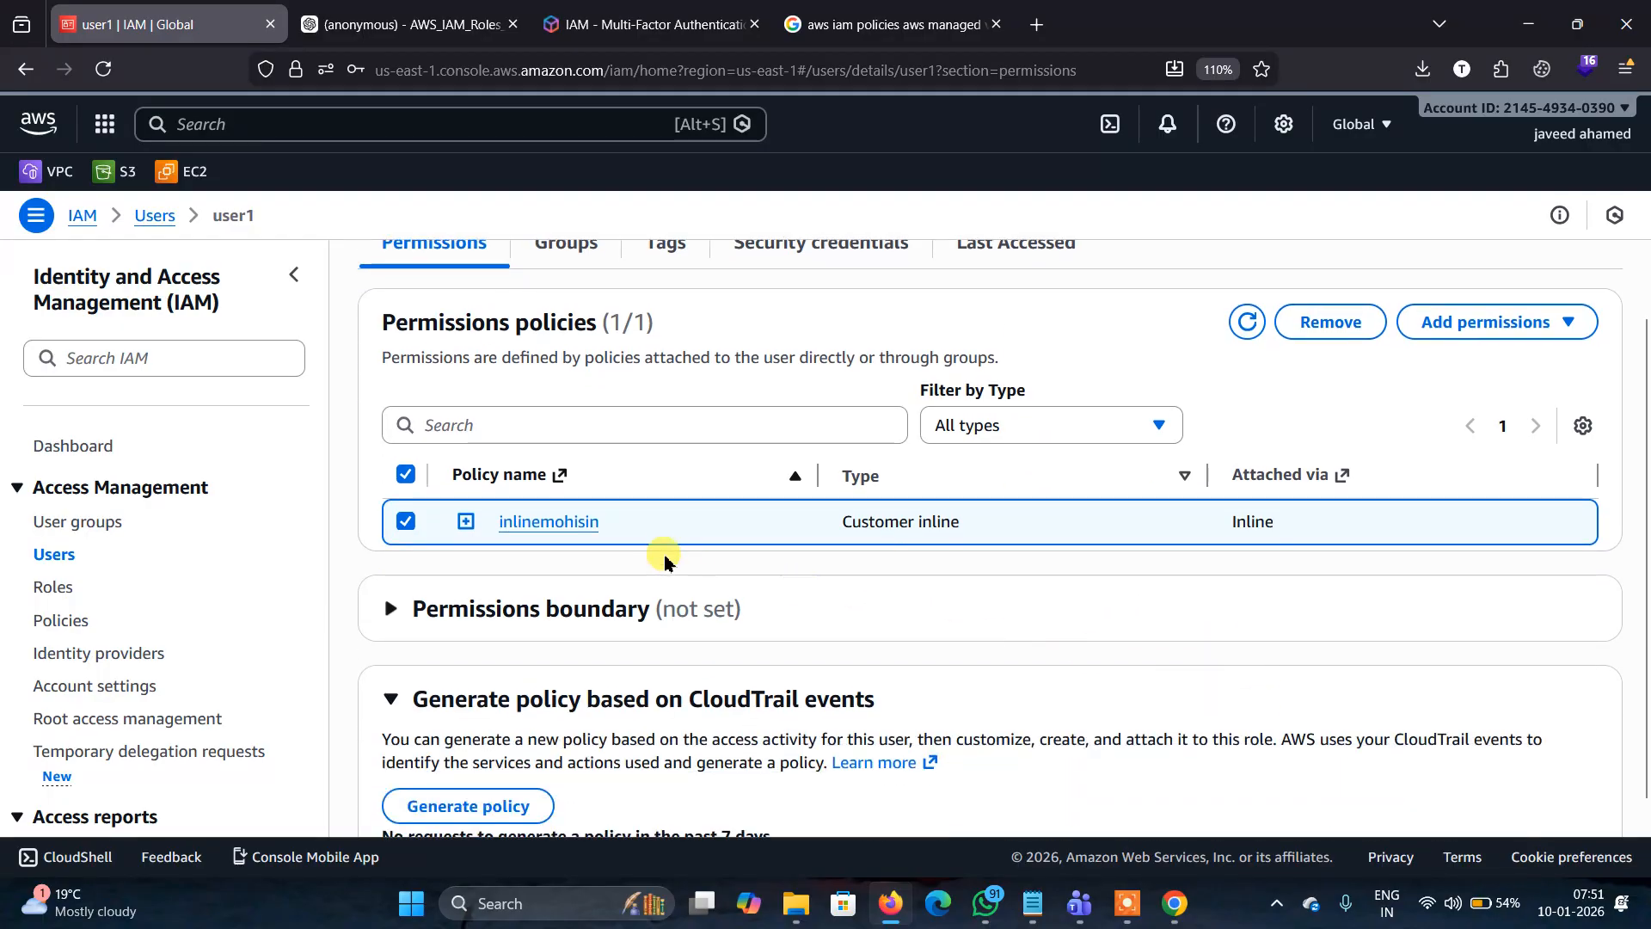
{"action": "scroll", "coordinate": [934, 604], "scroll_direction": "up", "scroll_amount": 1}
{"action": "scroll", "coordinate": [937, 609], "scroll_direction": "up", "scroll_amount": 3}
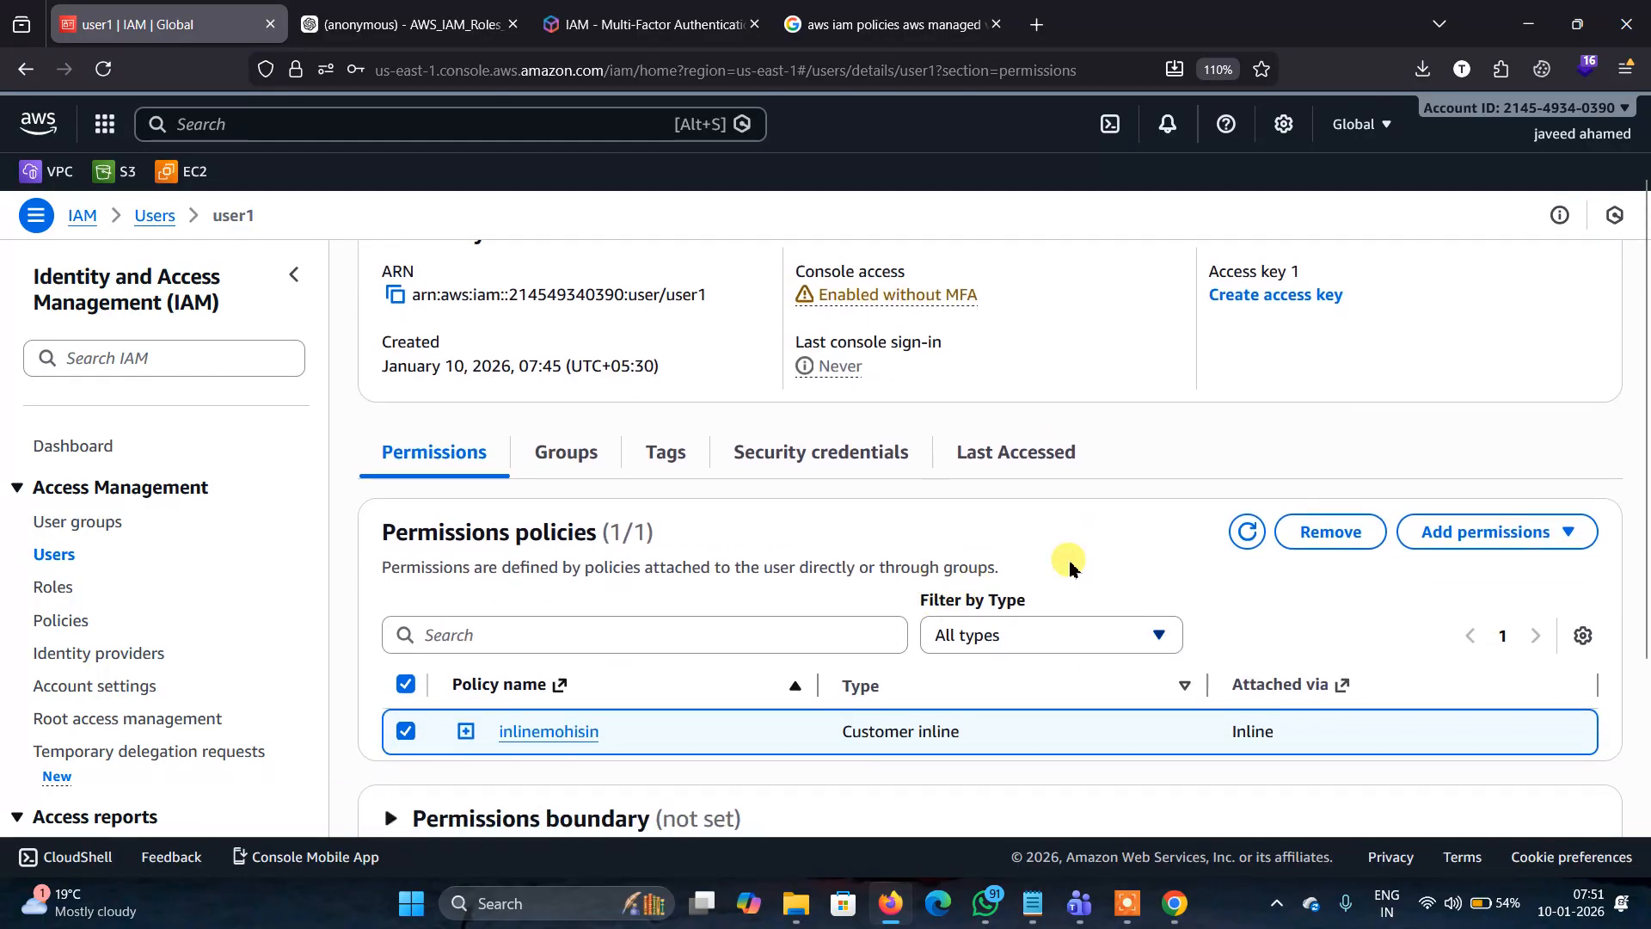
{"action": "left_click", "coordinate": [1323, 529]}
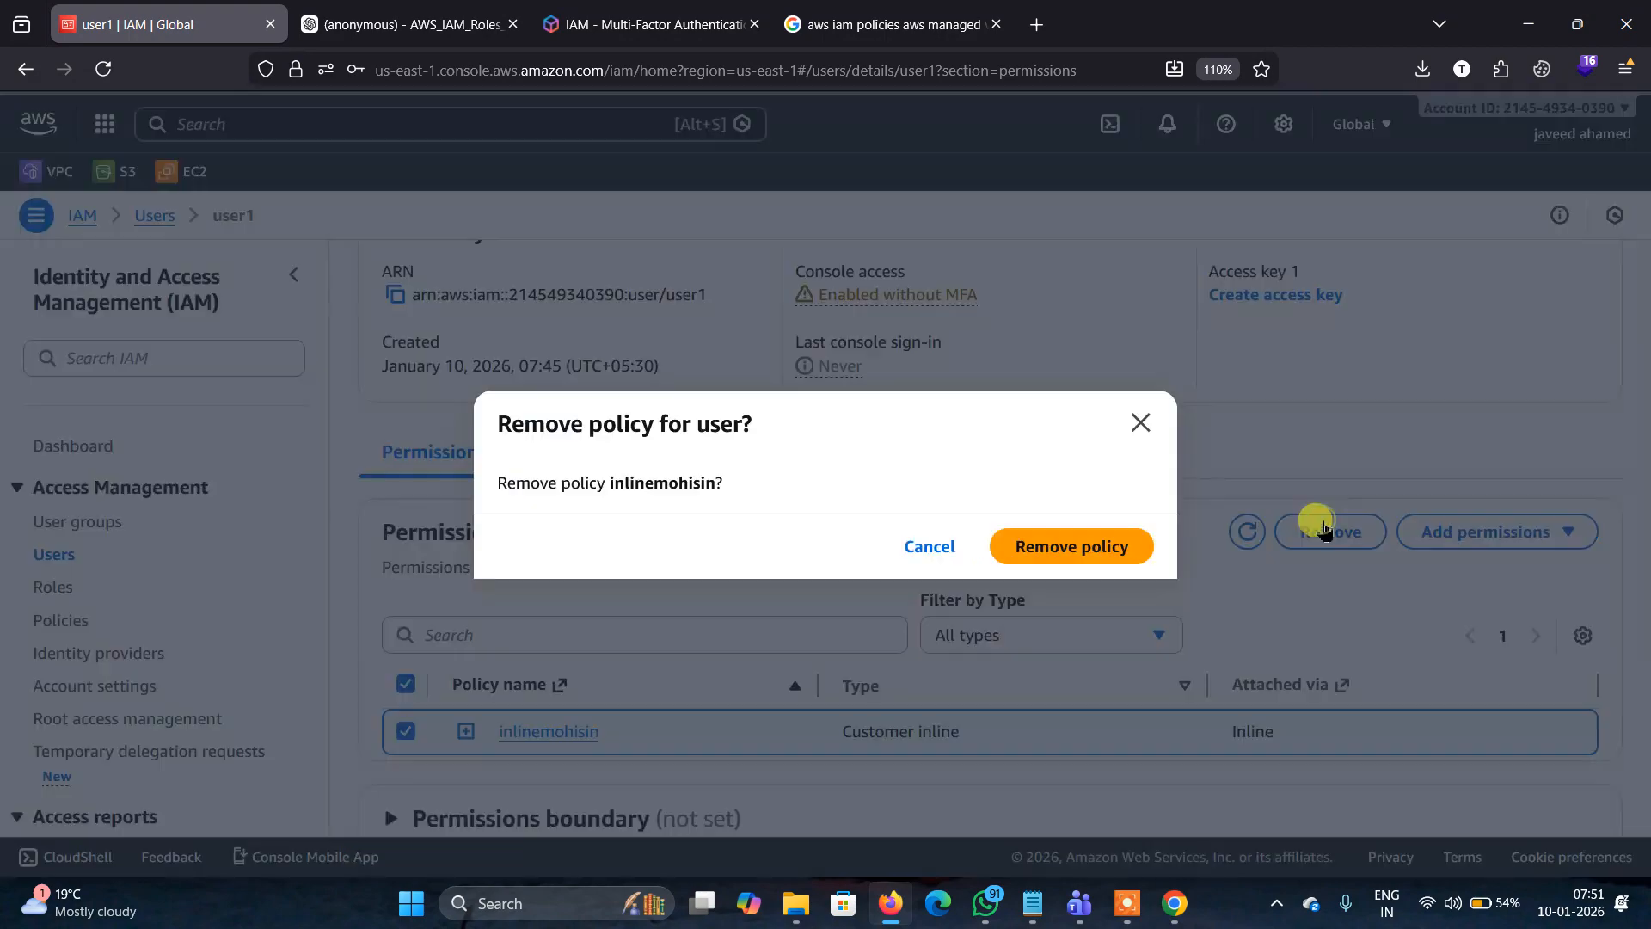
{"action": "left_click", "coordinate": [1069, 545]}
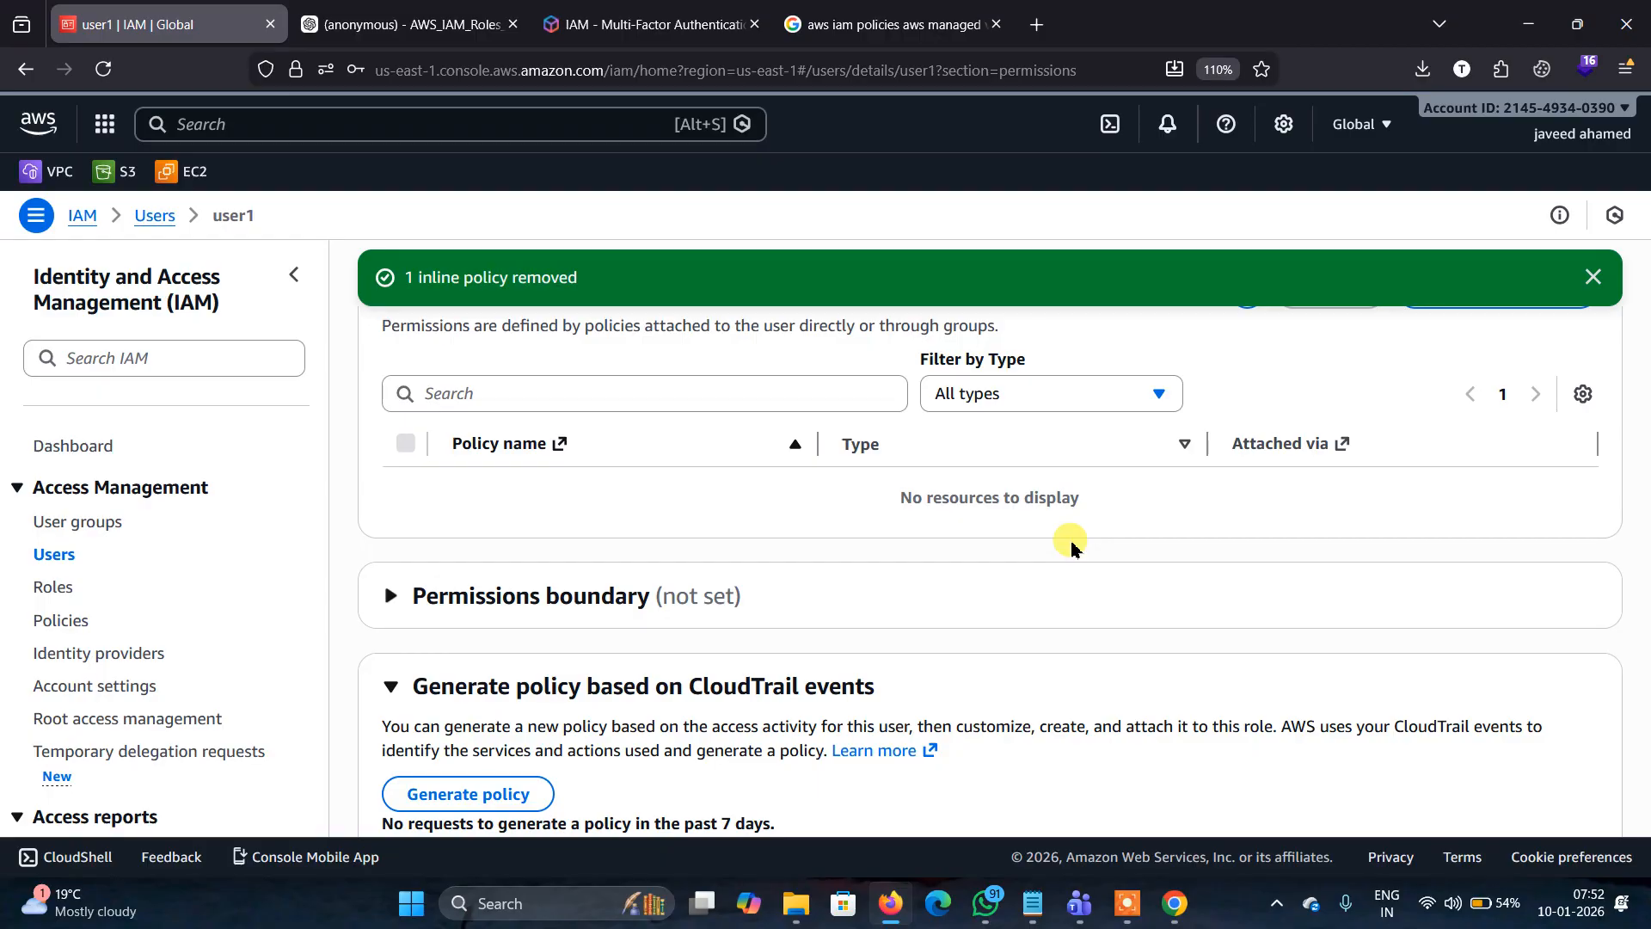
- Open the IAM Organization activity page
{"action": "scroll", "coordinate": [313, 516], "scroll_direction": "down", "scroll_amount": 1}
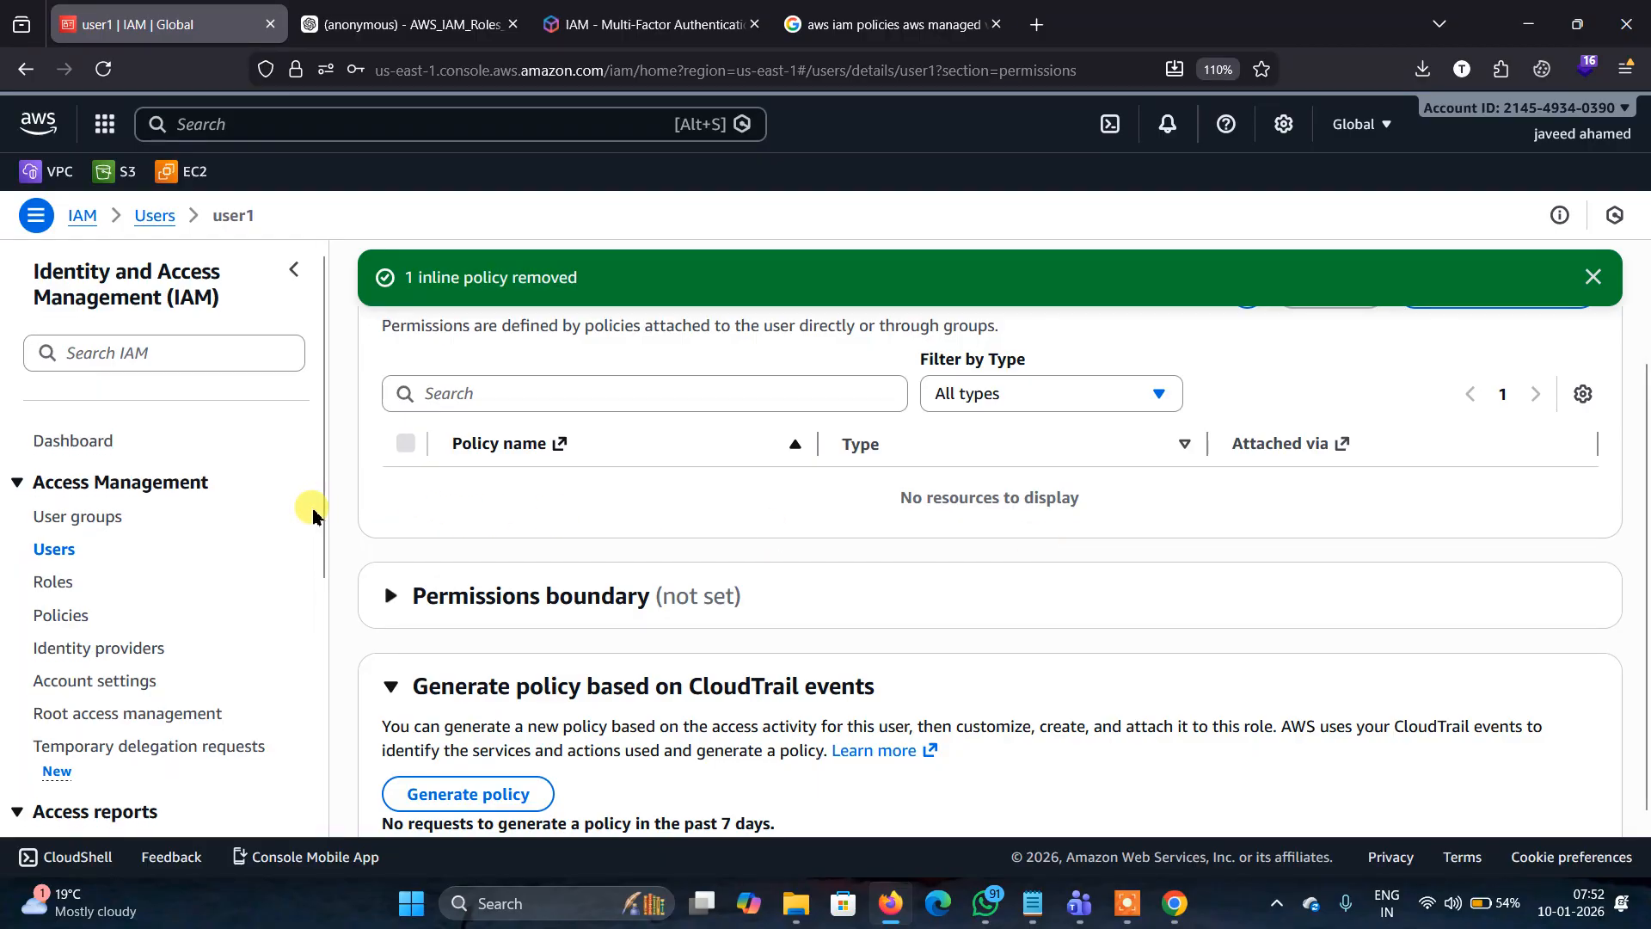
{"action": "scroll", "coordinate": [313, 516], "scroll_direction": "down", "scroll_amount": 5}
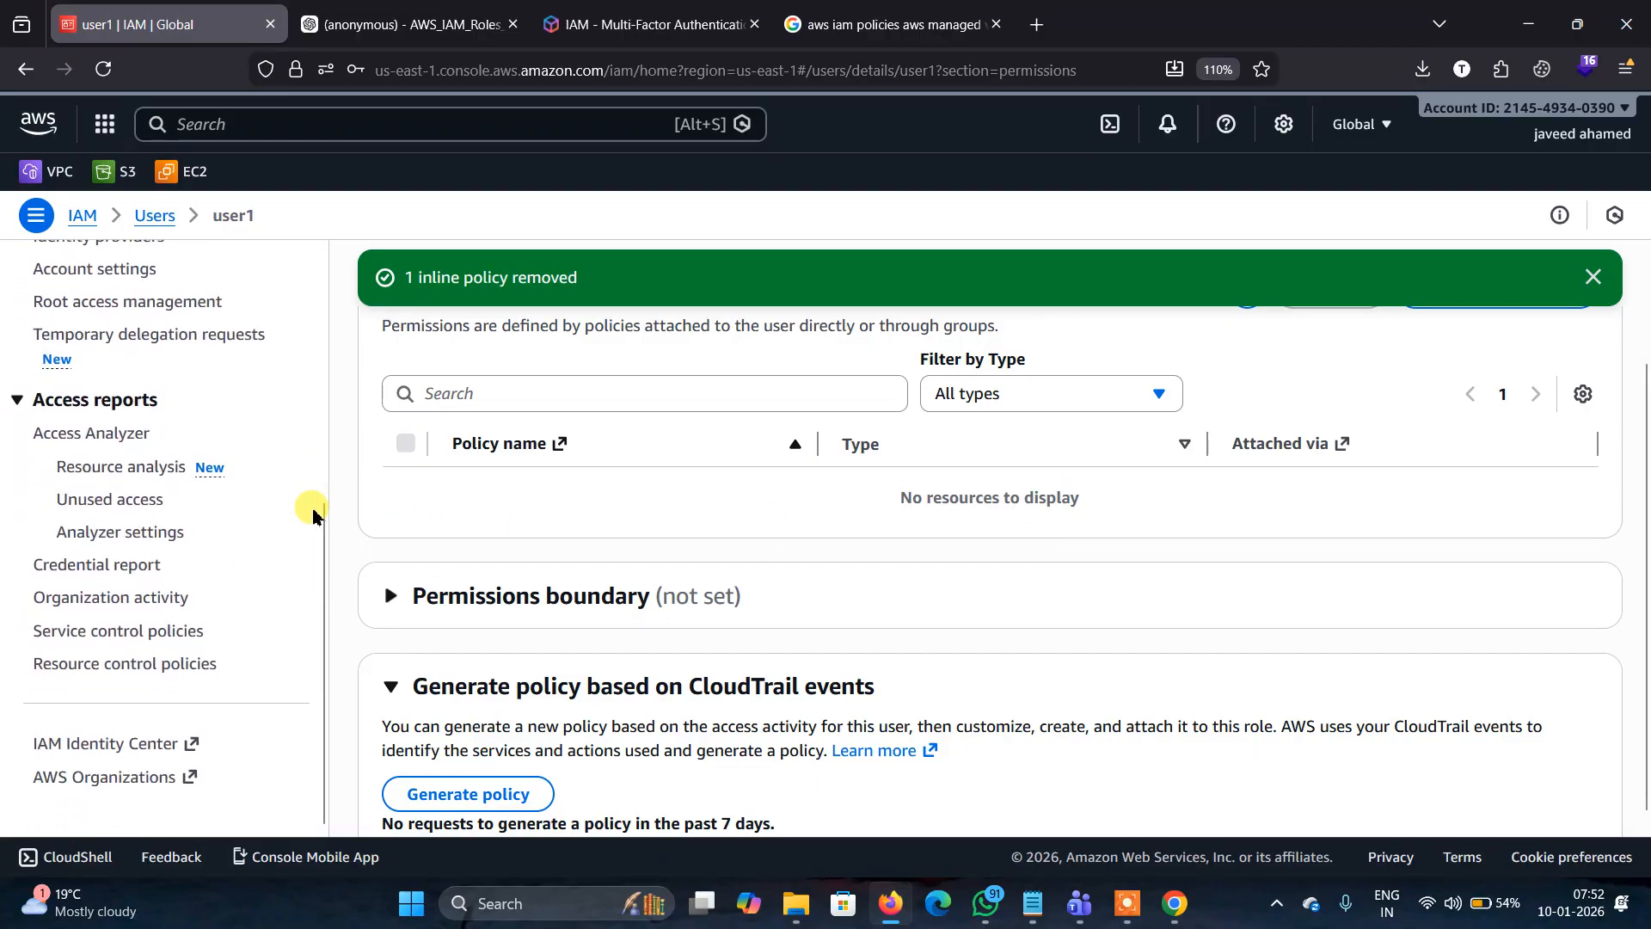
{"action": "scroll", "coordinate": [313, 516], "scroll_direction": "up", "scroll_amount": 2}
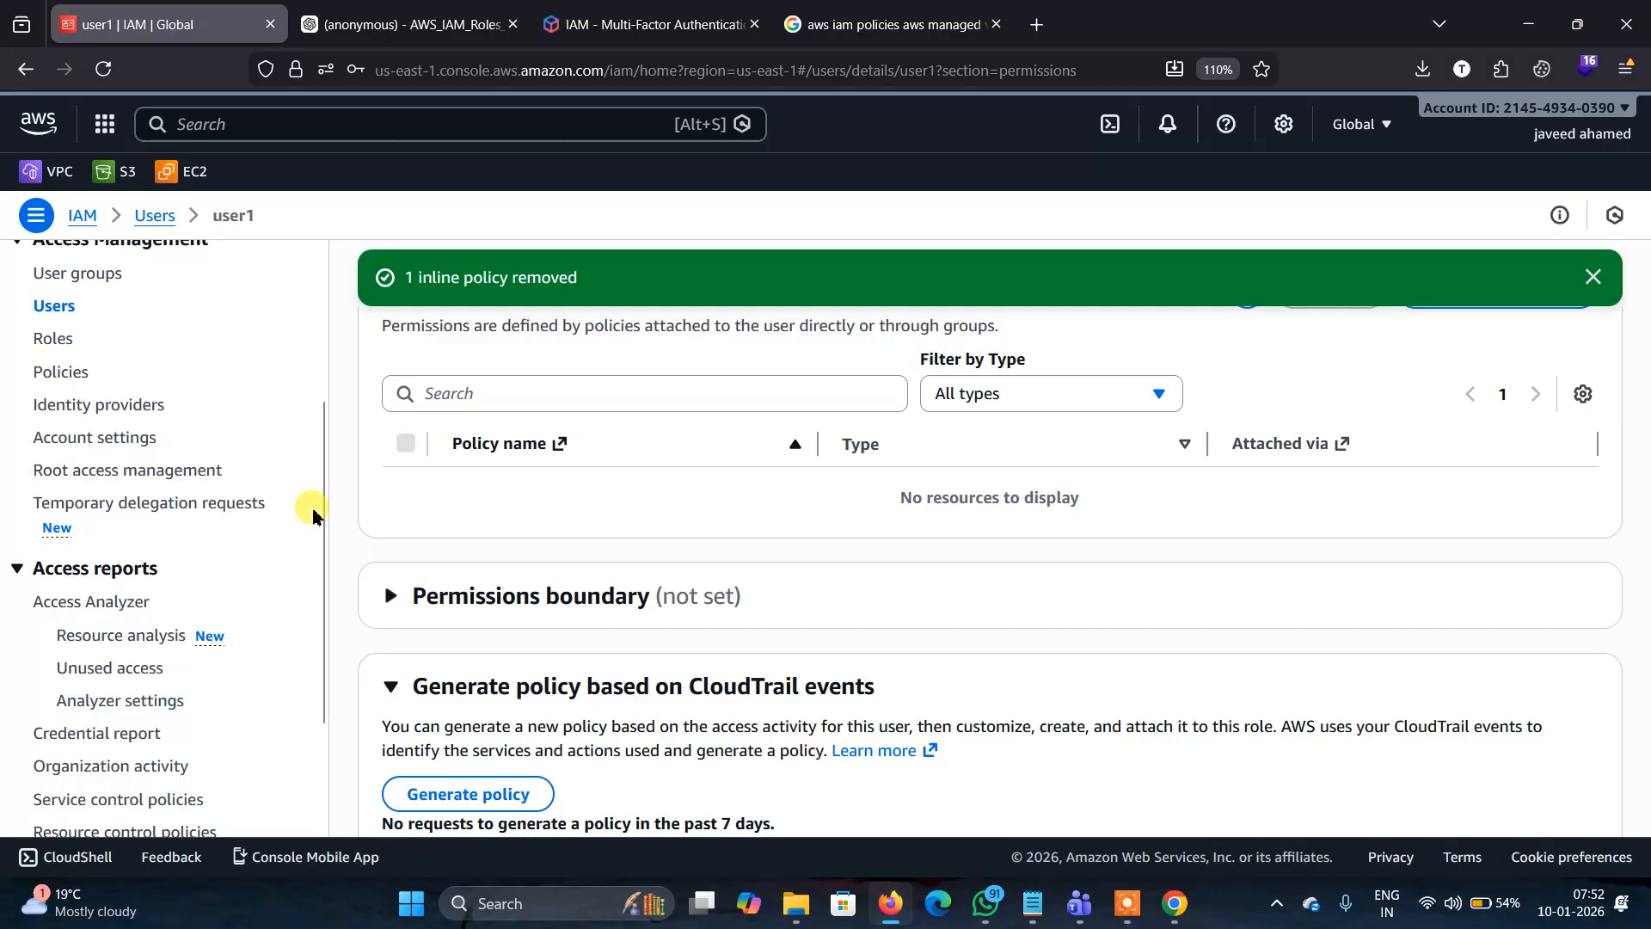
{"action": "scroll", "coordinate": [313, 516], "scroll_direction": "up", "scroll_amount": 1}
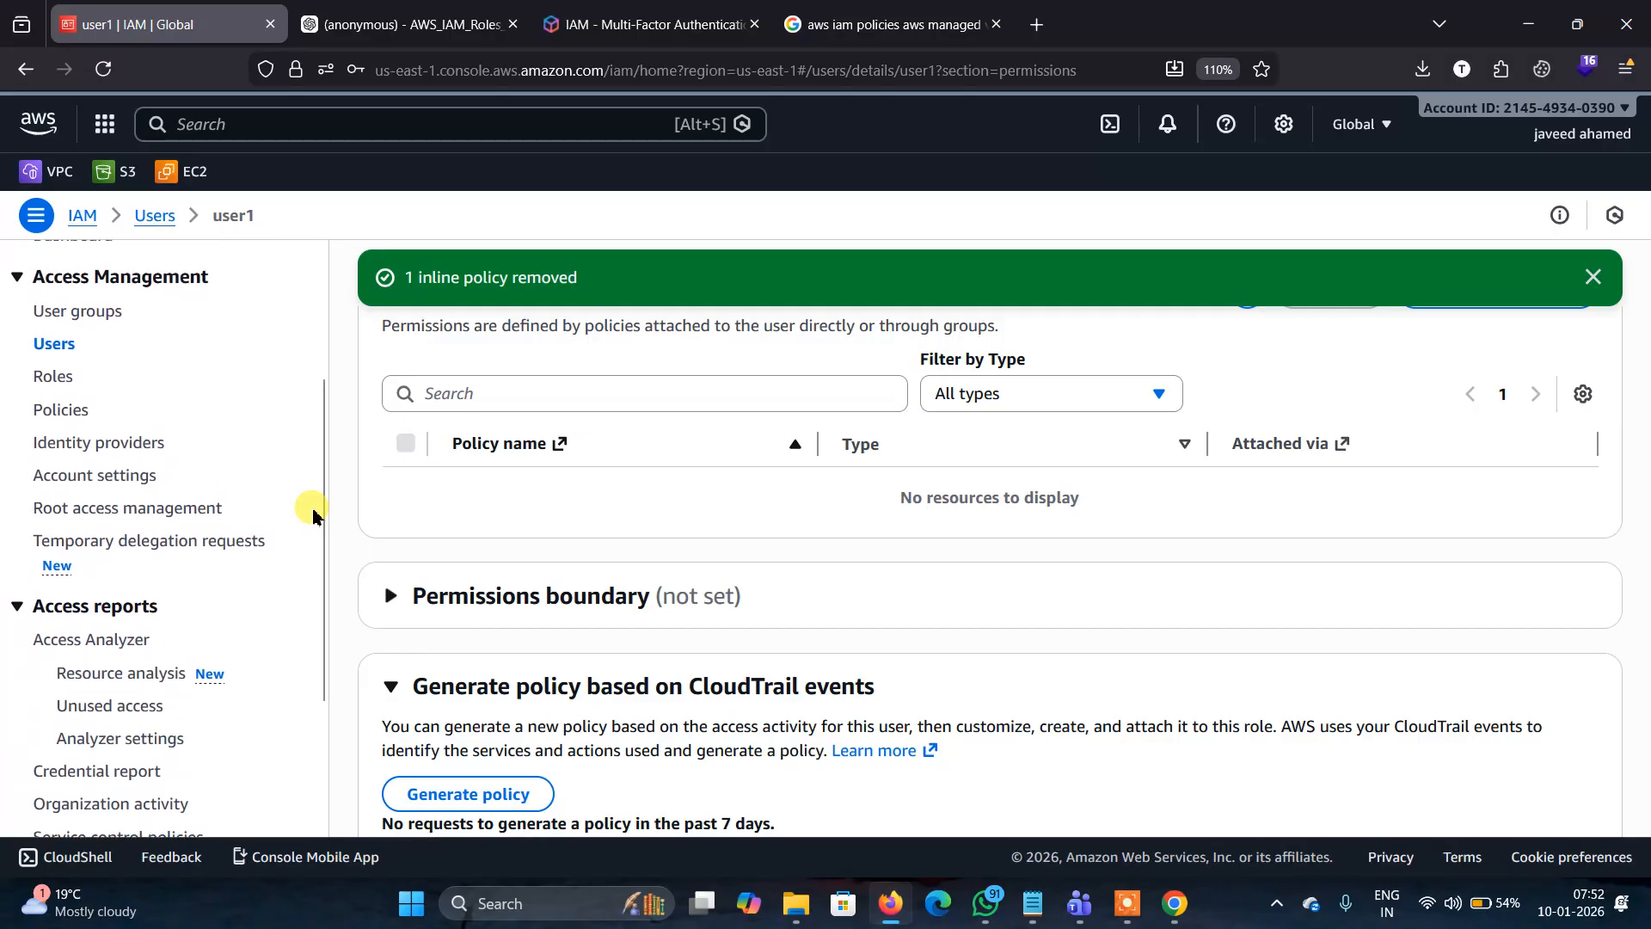
{"action": "scroll", "coordinate": [271, 514], "scroll_direction": "down", "scroll_amount": 3}
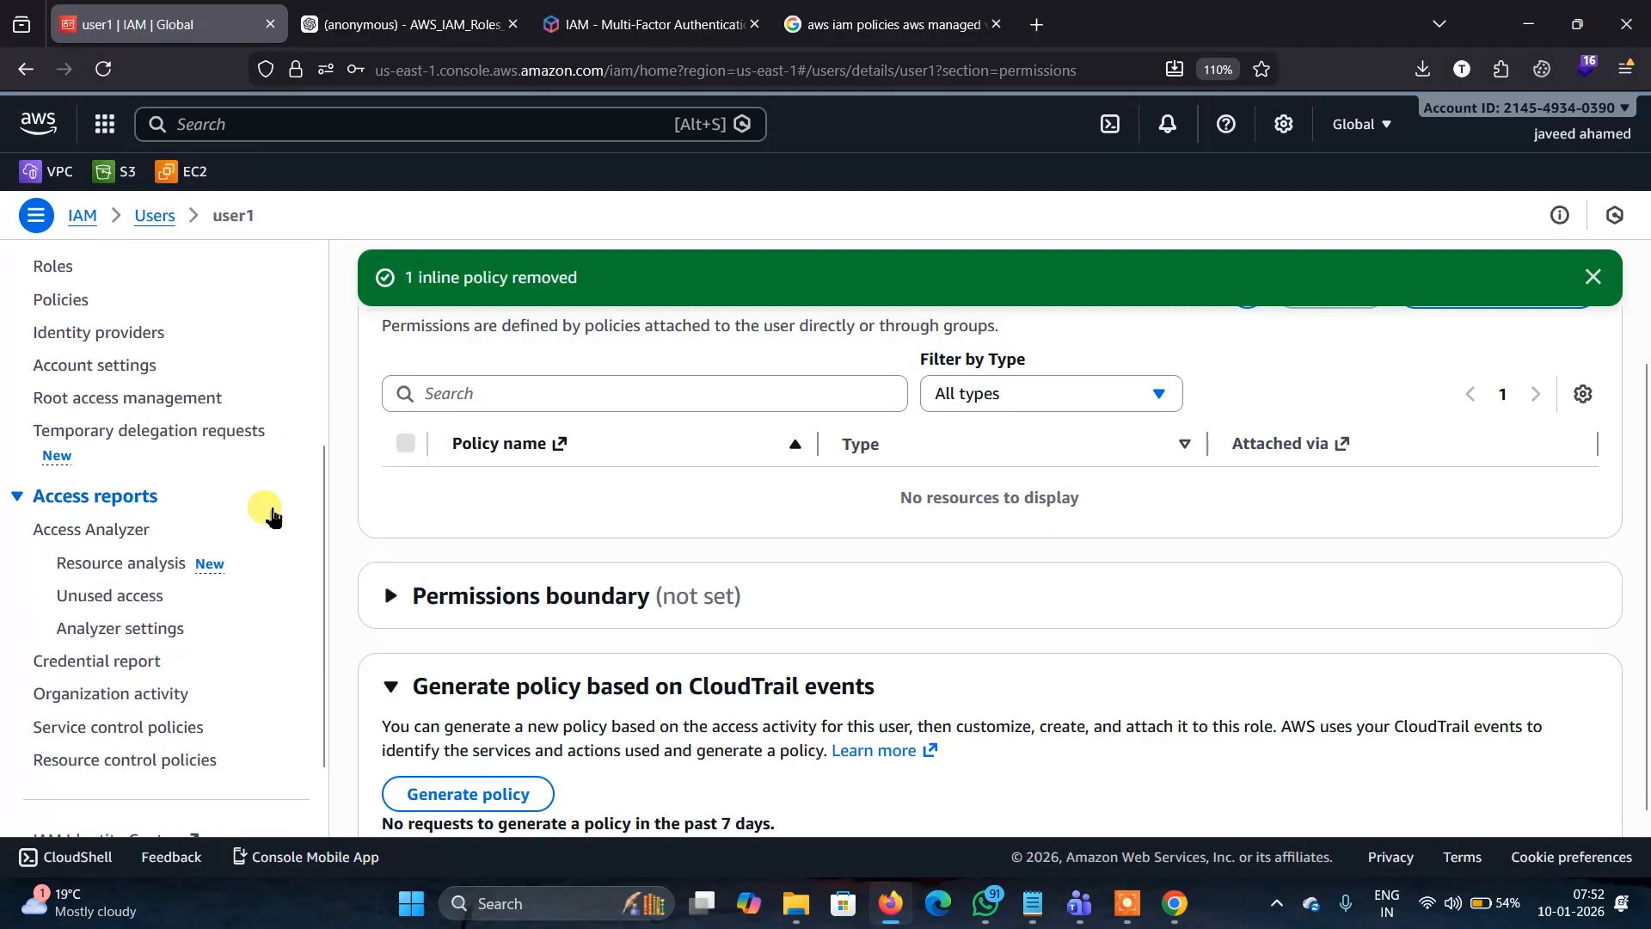
{"action": "scroll", "coordinate": [271, 515], "scroll_direction": "up", "scroll_amount": 1}
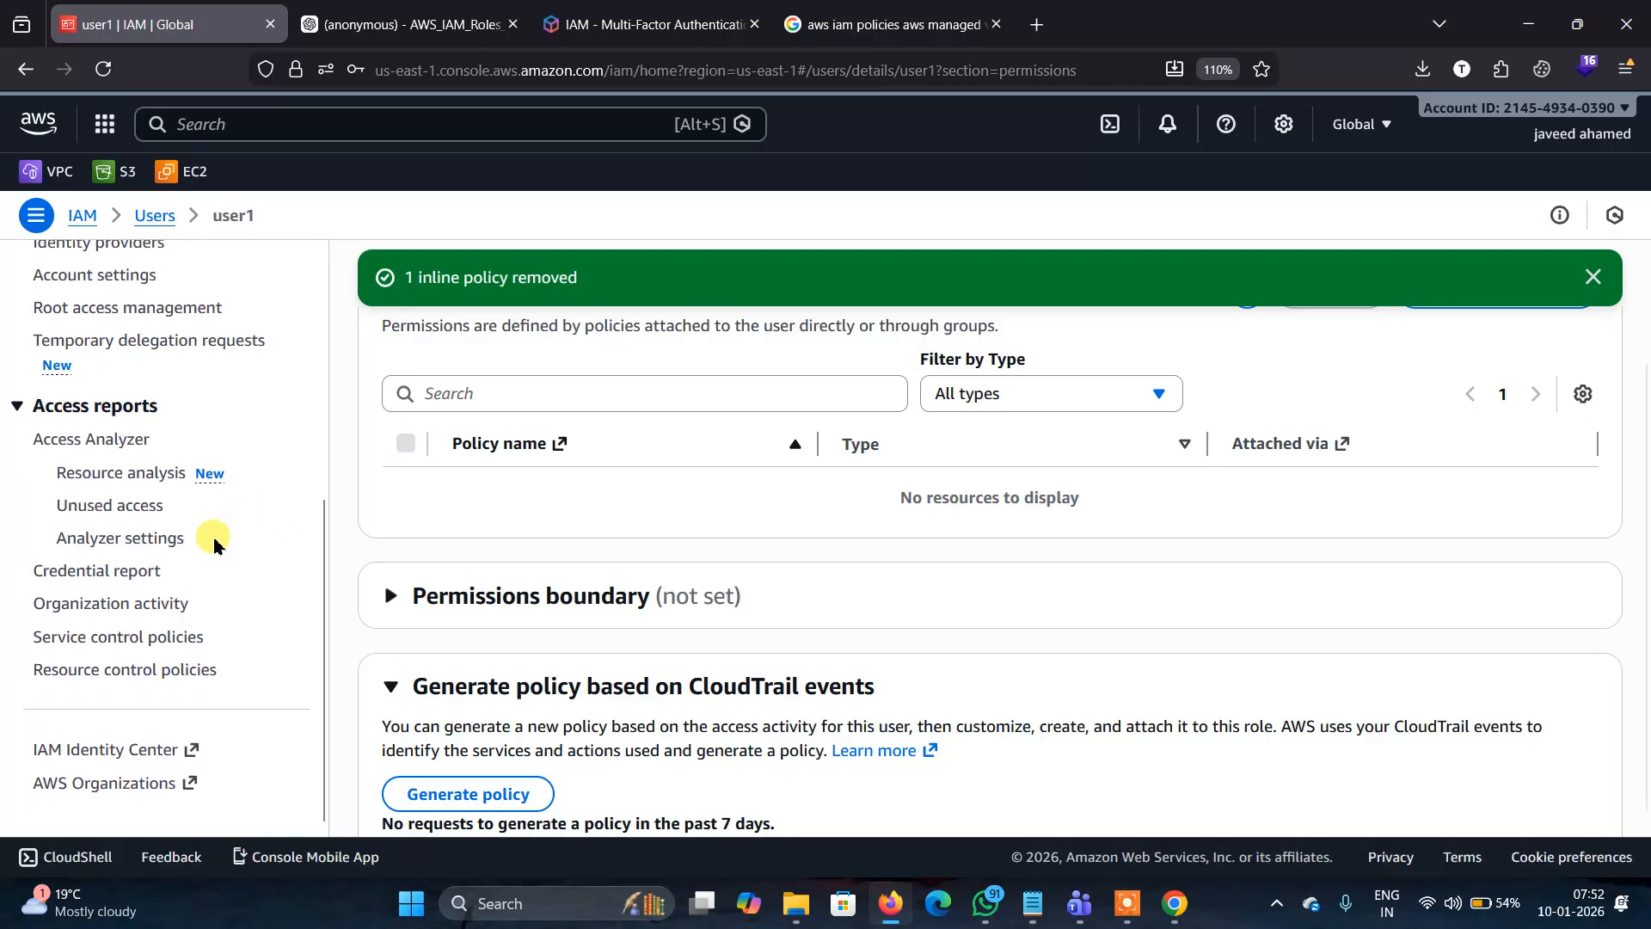
{"action": "left_click", "coordinate": [137, 603]}
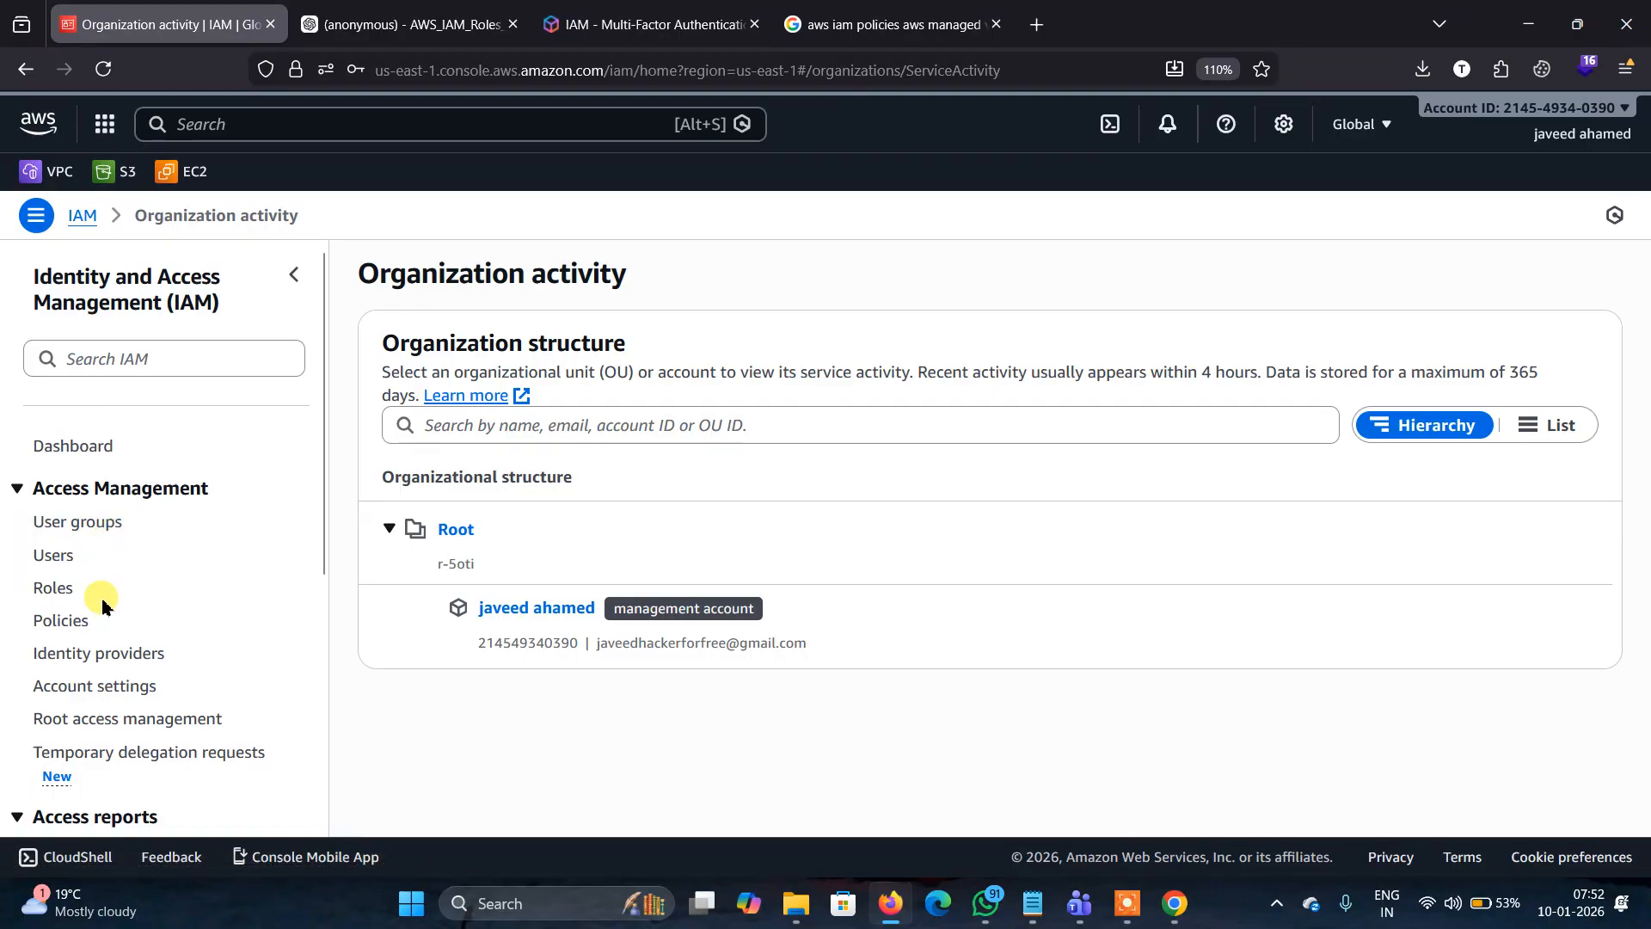
- Visit IAM account settings, then return to the IAM dashboard
{"action": "scroll", "coordinate": [199, 601], "scroll_direction": "down", "scroll_amount": 3}
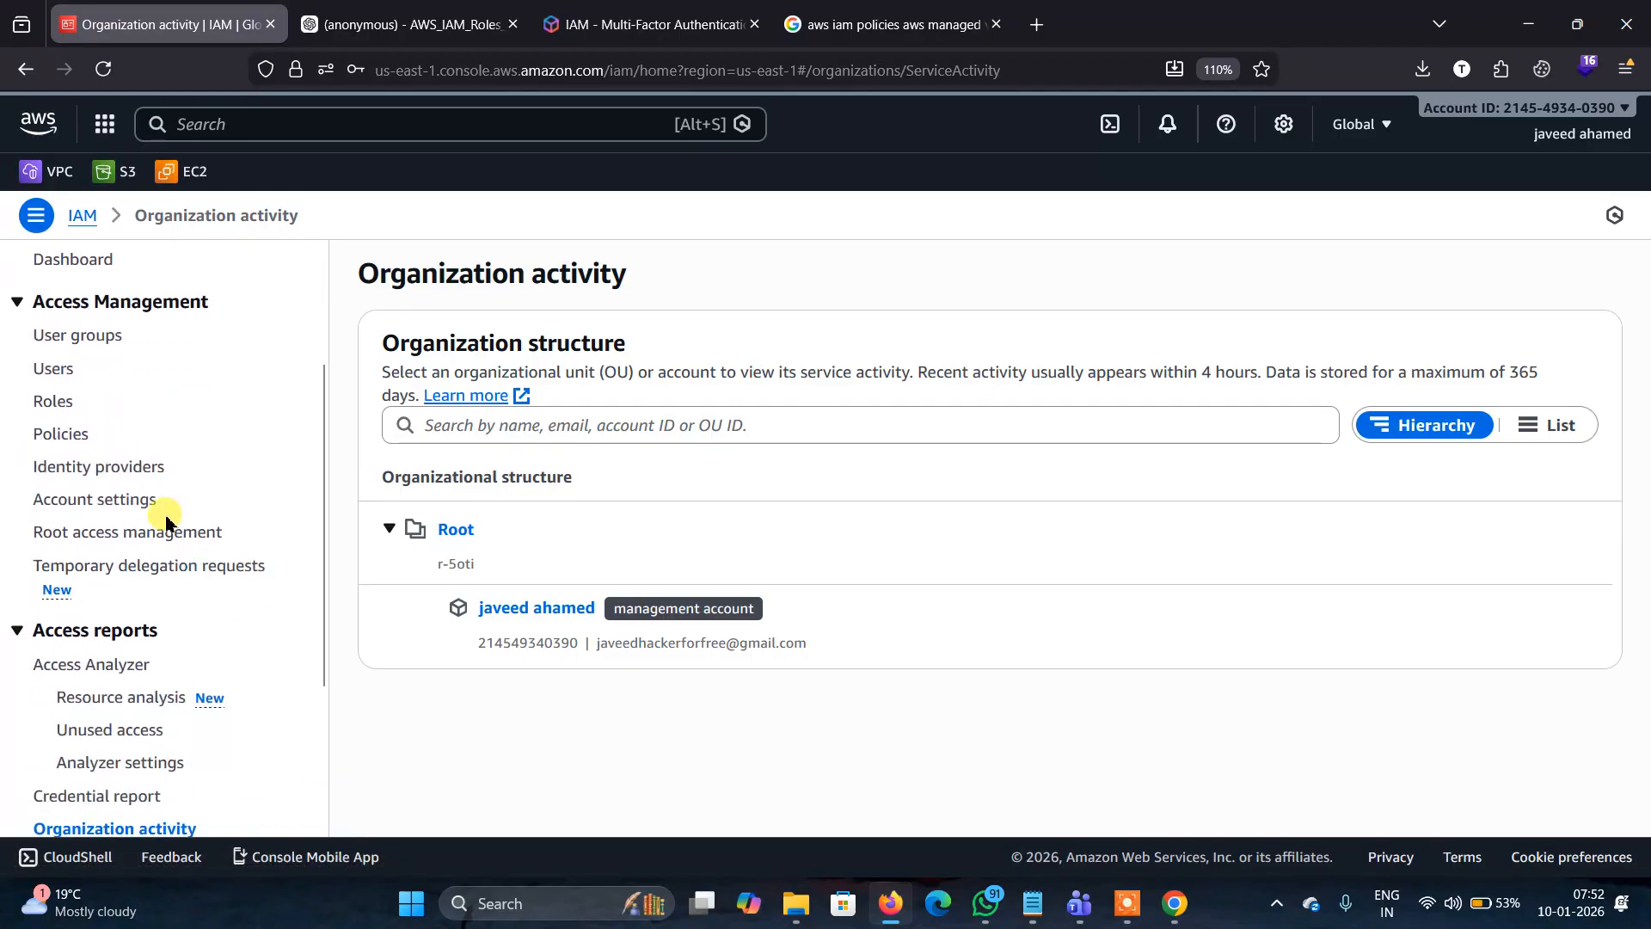
{"action": "left_click", "coordinate": [141, 500]}
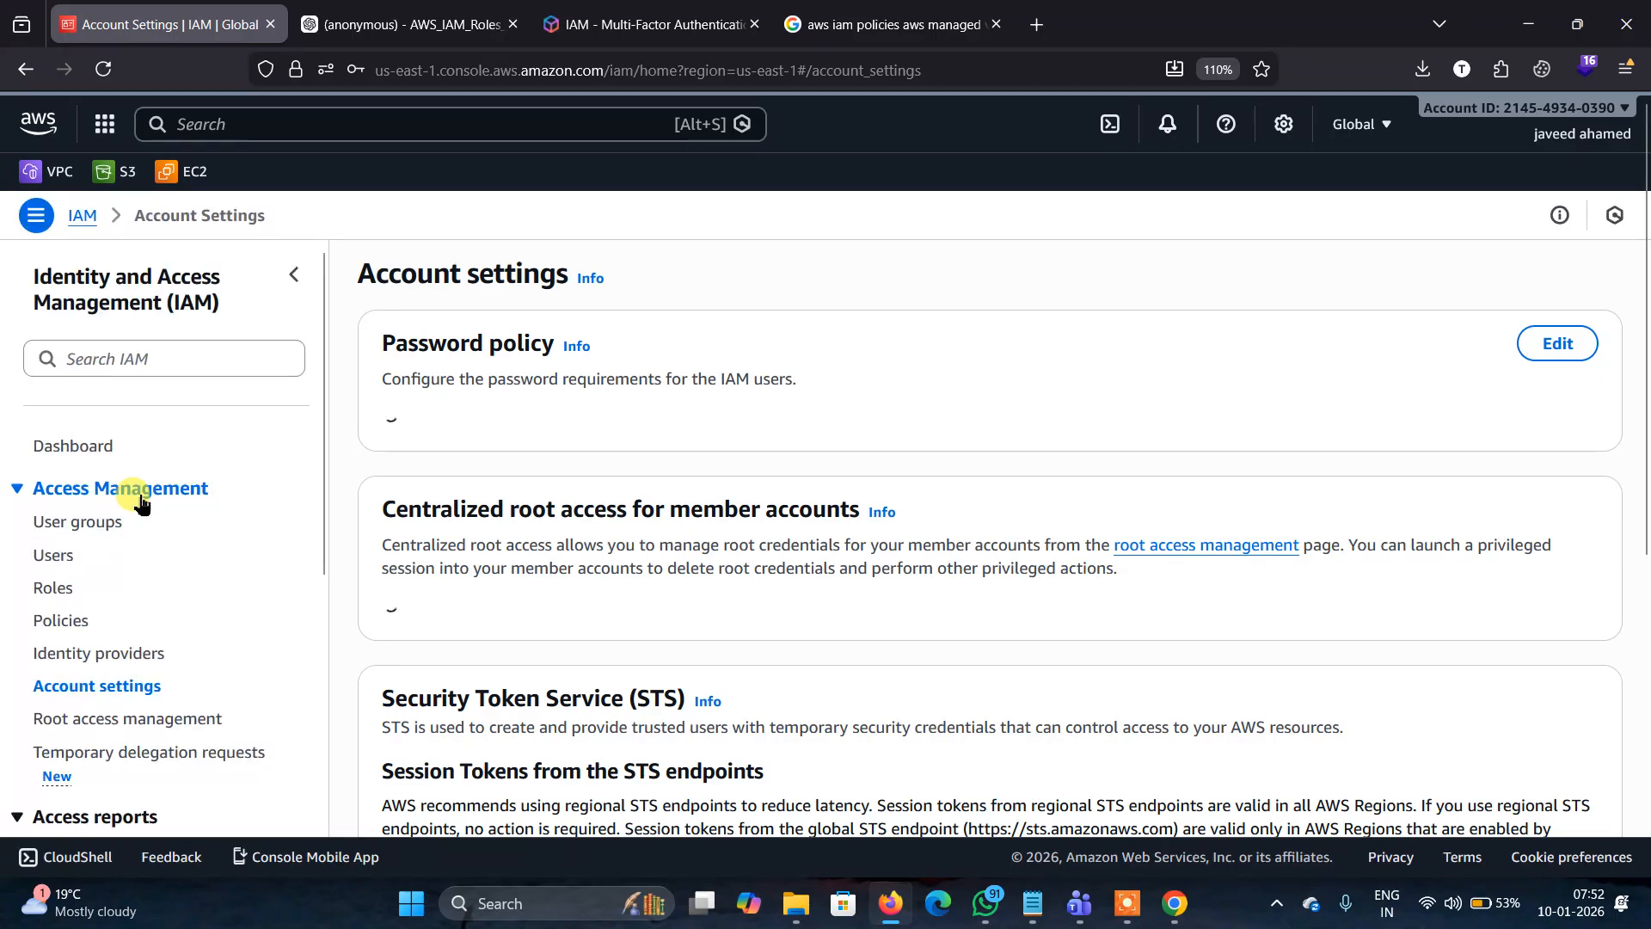
{"action": "left_click", "coordinate": [81, 220]}
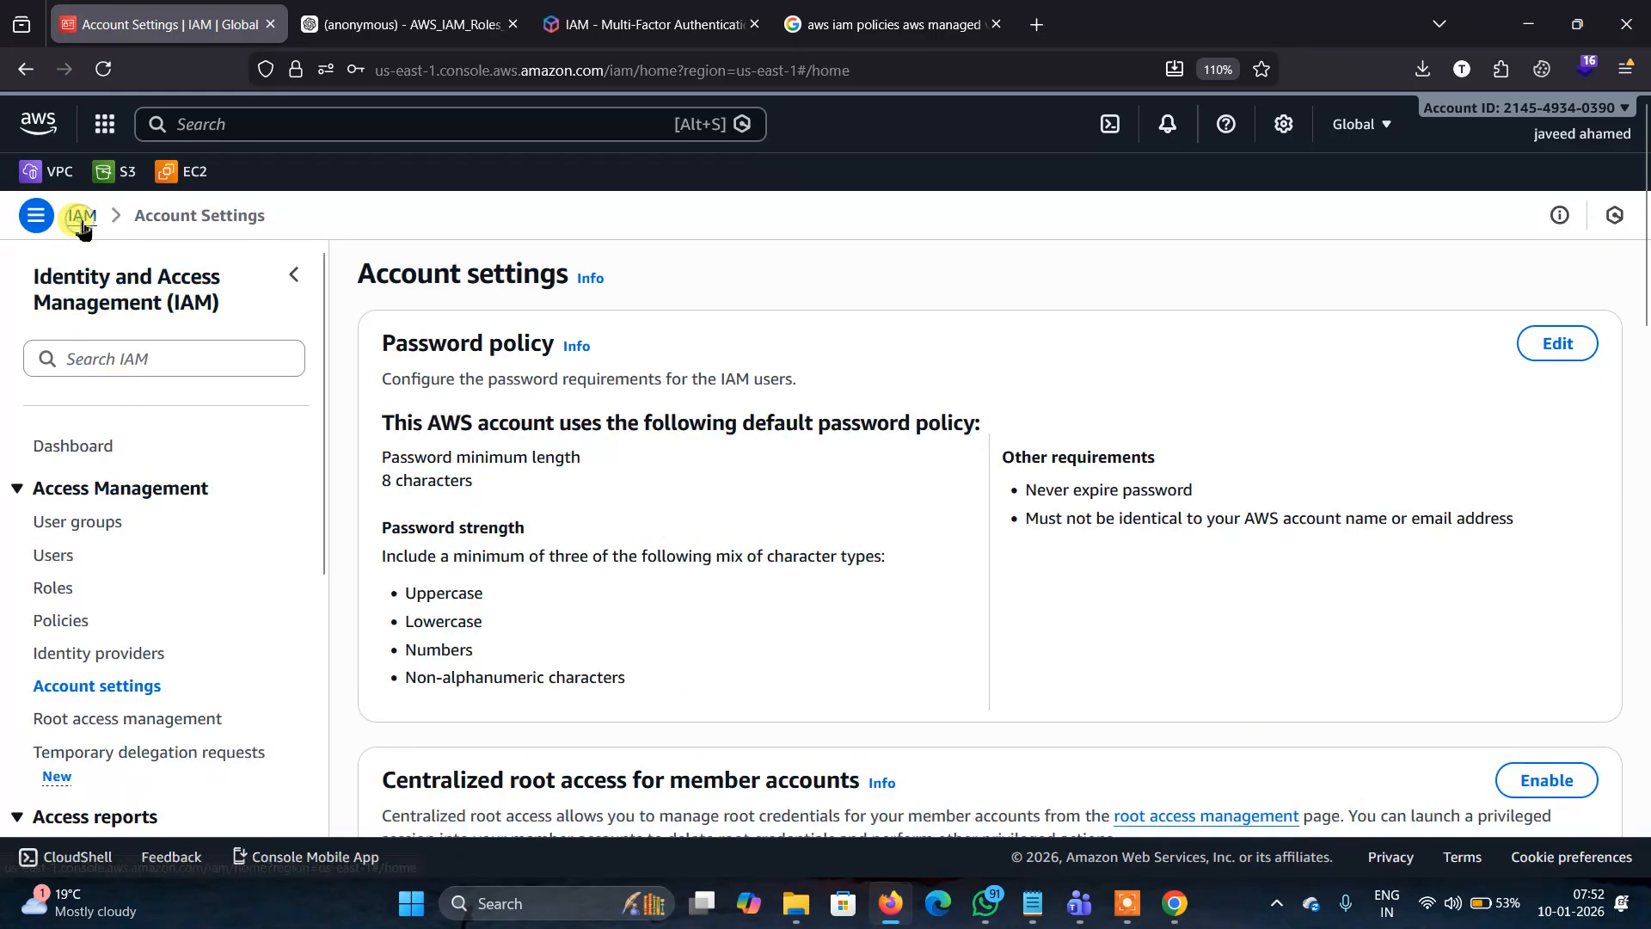
- Open AWS Organizations in a new tab from the bottom of the IAM sidebar
{"action": "scroll", "coordinate": [572, 607], "scroll_direction": "down", "scroll_amount": 3}
{"action": "scroll", "coordinate": [572, 607], "scroll_direction": "down", "scroll_amount": 1}
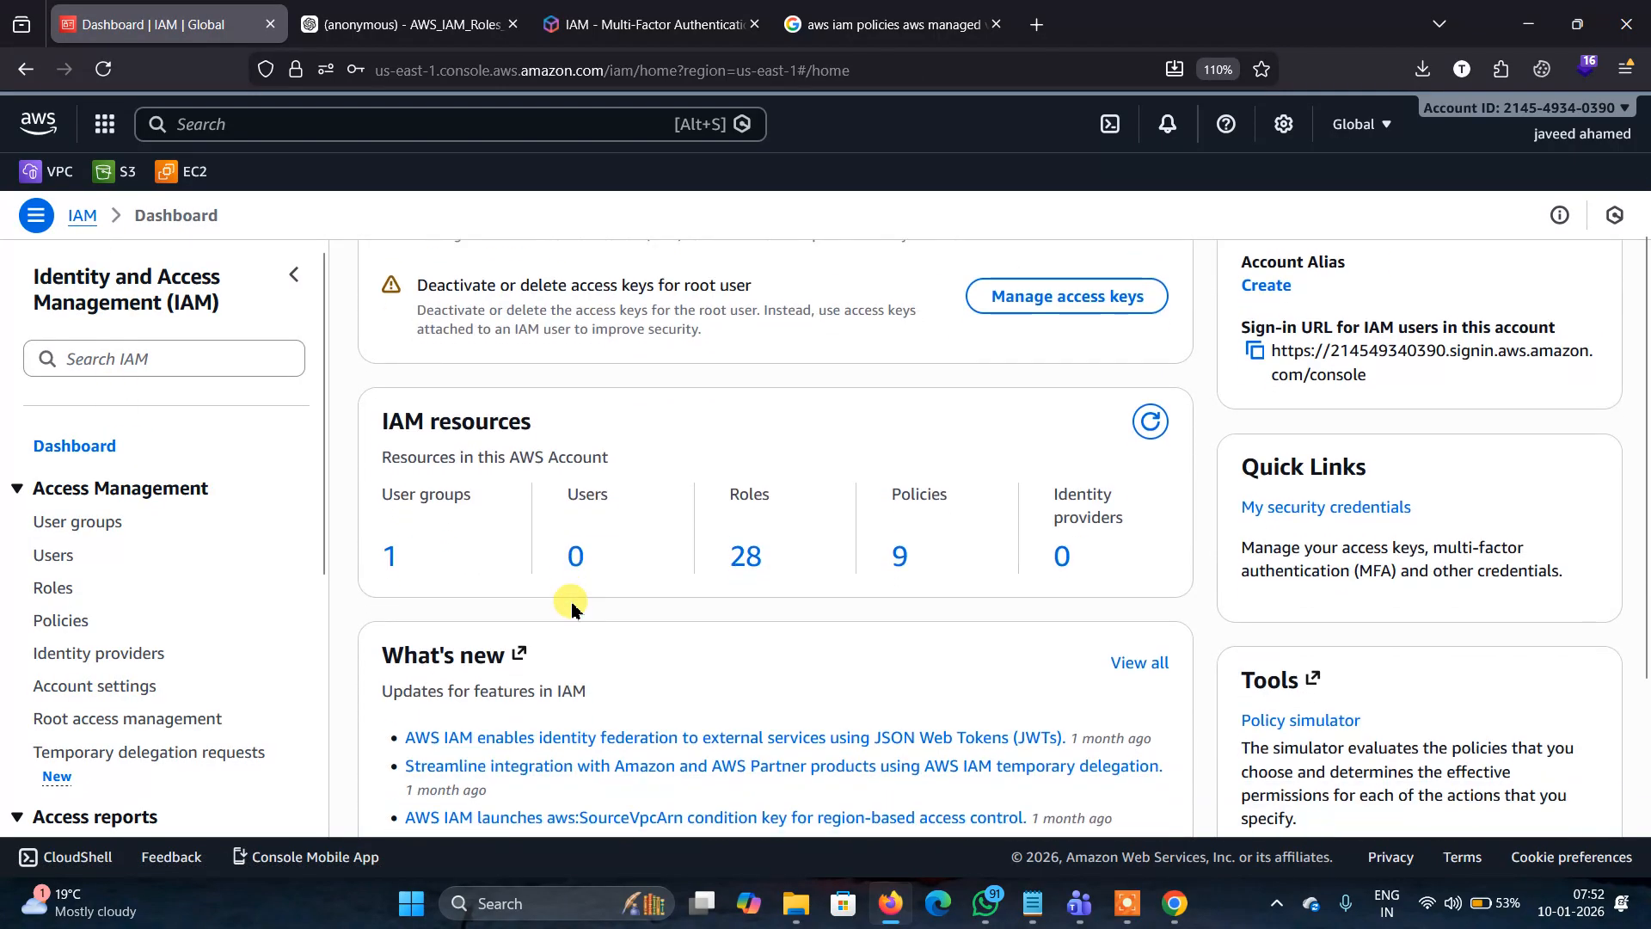
{"action": "scroll", "coordinate": [247, 564], "scroll_direction": "down", "scroll_amount": 3}
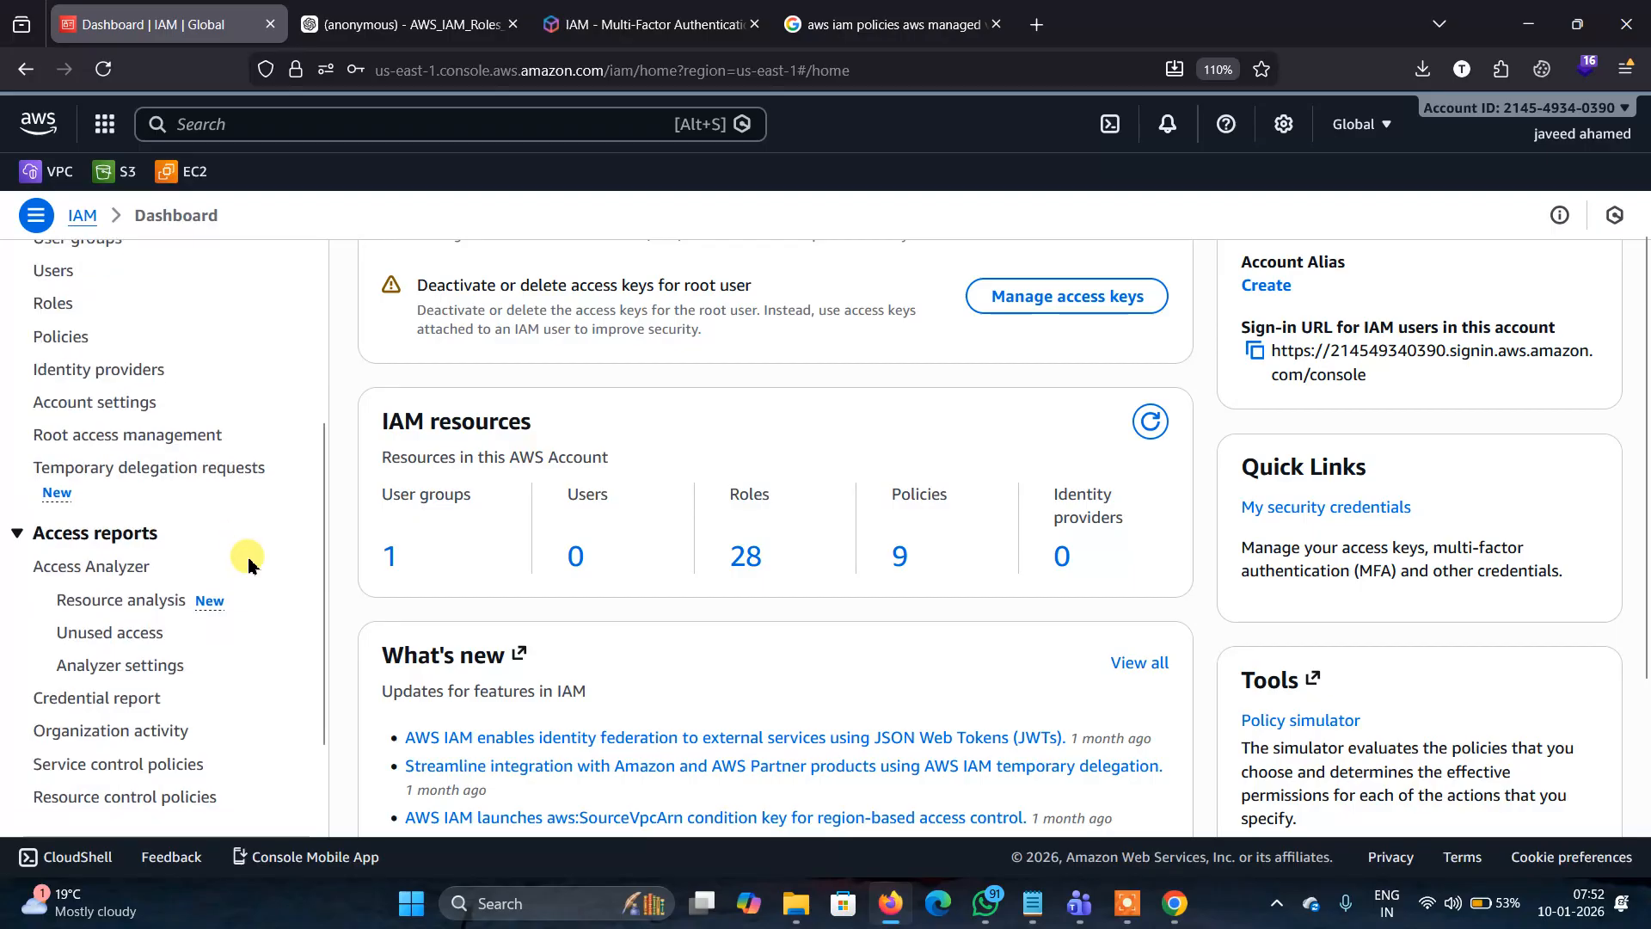
{"action": "scroll", "coordinate": [247, 563], "scroll_direction": "down", "scroll_amount": 2}
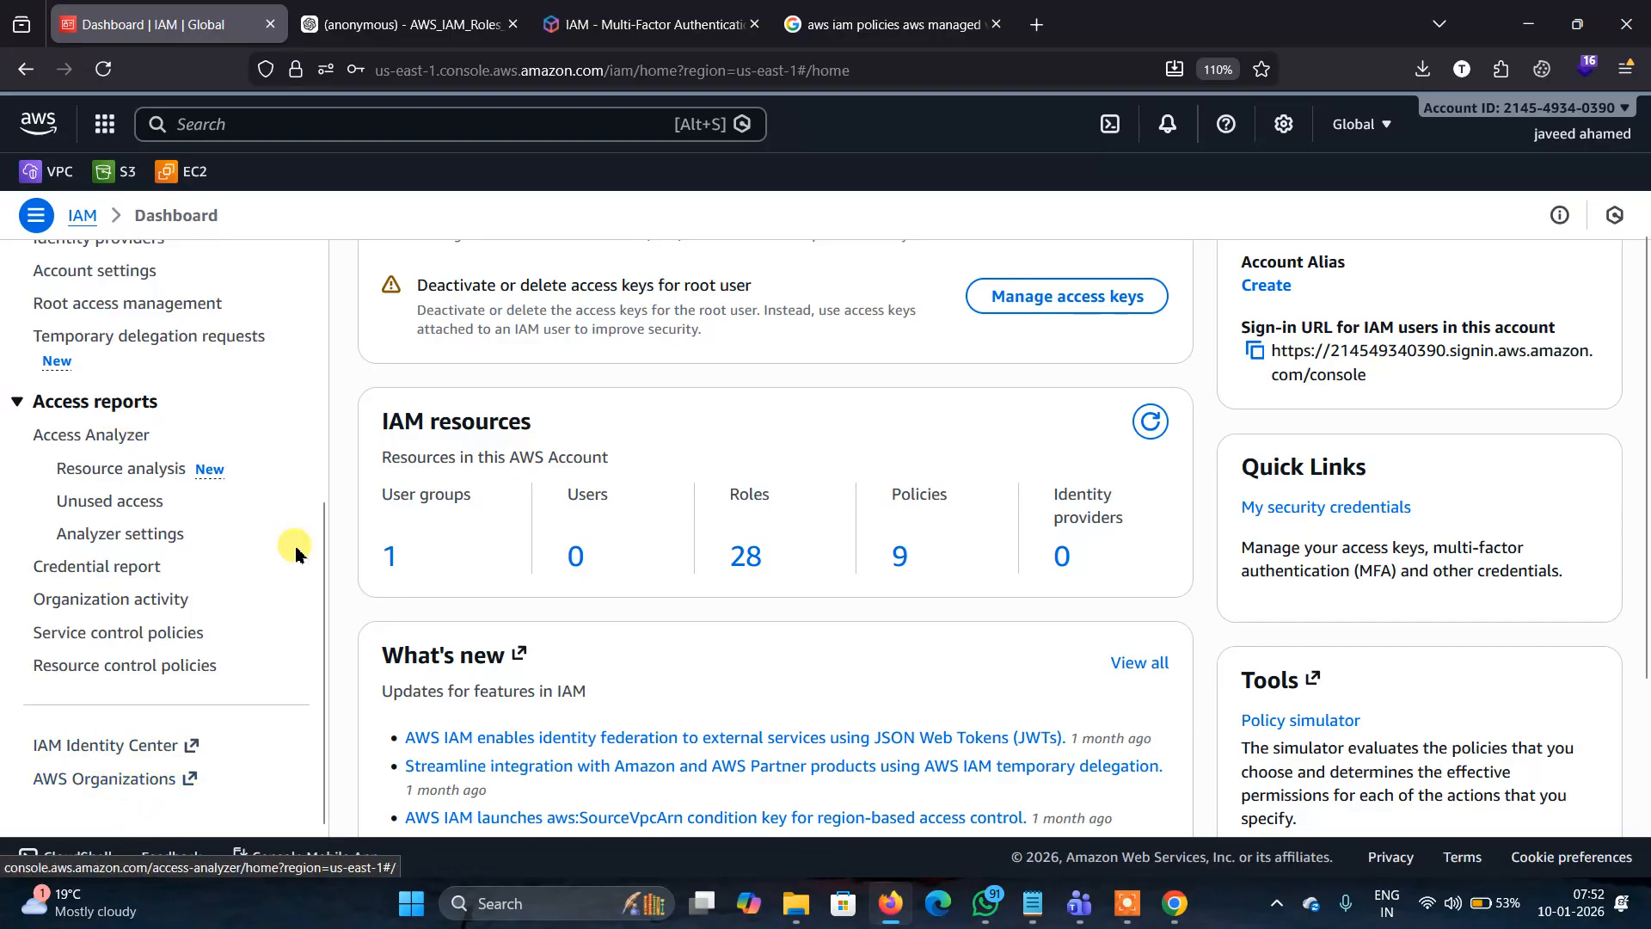
{"action": "left_click", "coordinate": [105, 779]}
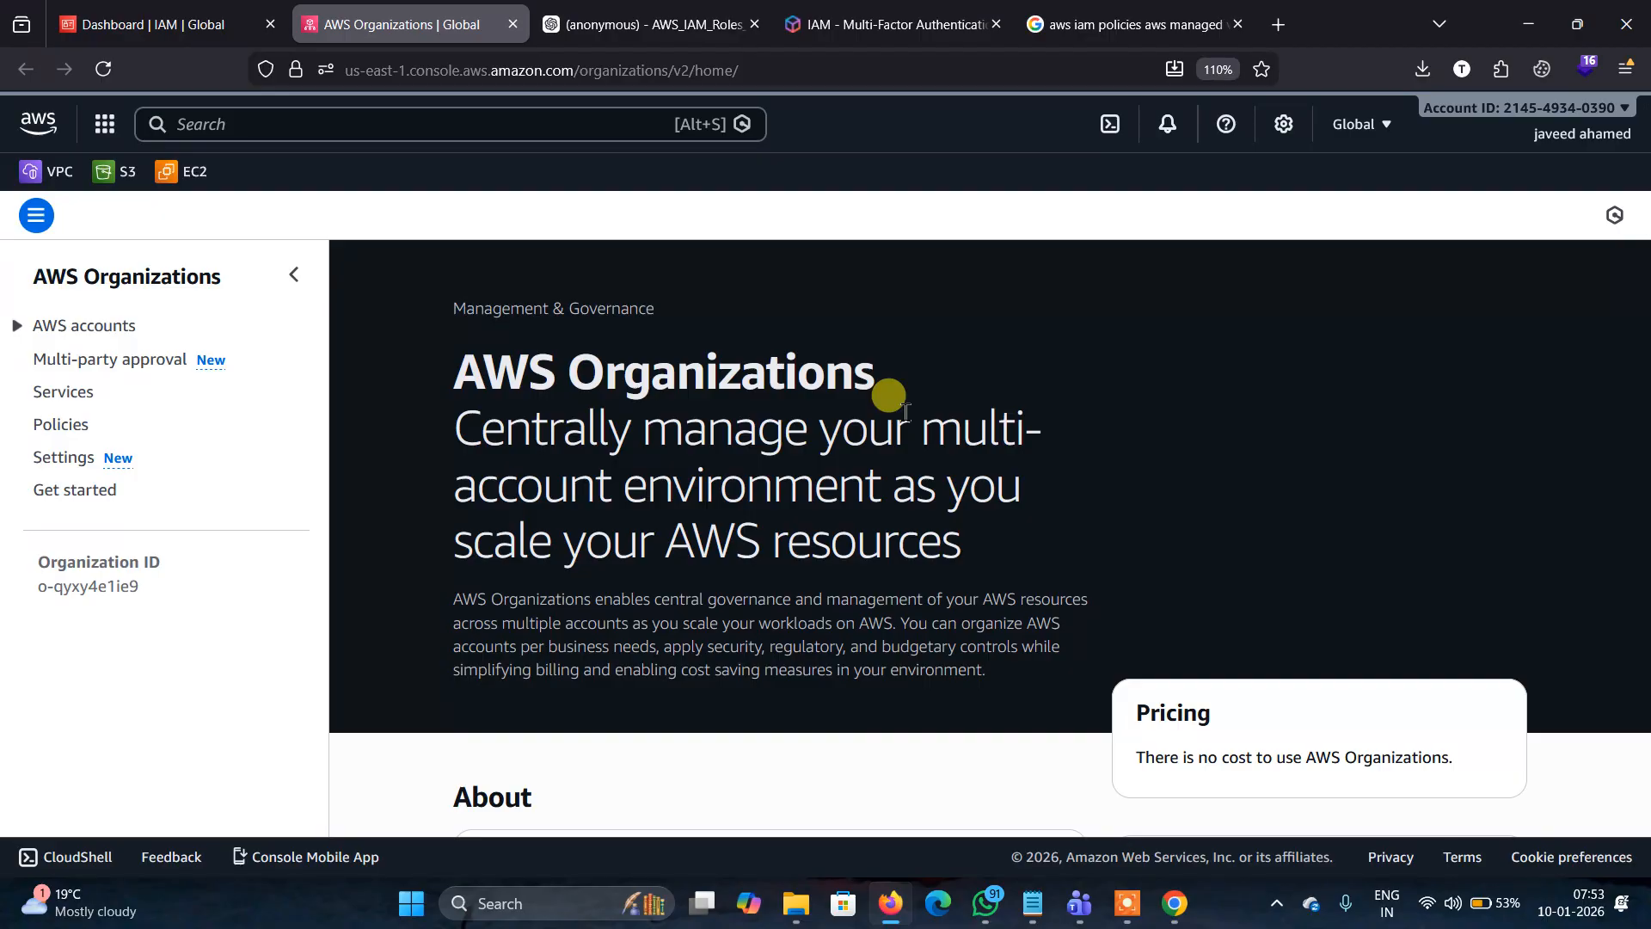
- Review the AWS Organizations overview page, then display the organization's list of AWS accounts
{"action": "scroll", "coordinate": [906, 412], "scroll_direction": "down", "scroll_amount": 1}
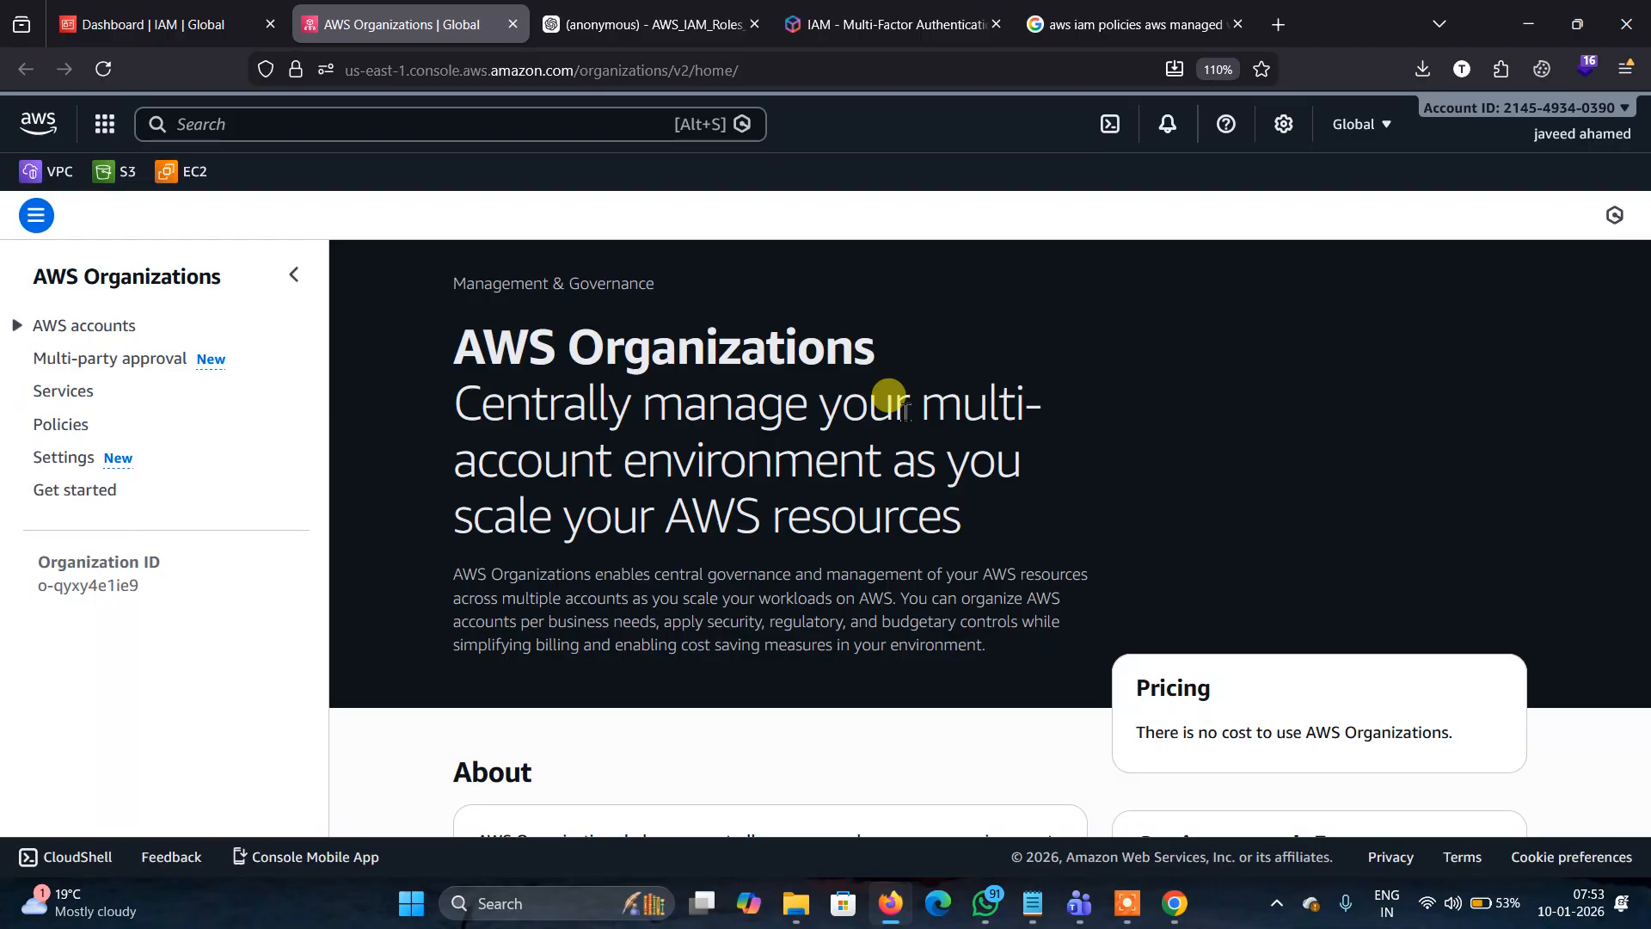
{"action": "scroll", "coordinate": [1217, 400], "scroll_direction": "down", "scroll_amount": 1}
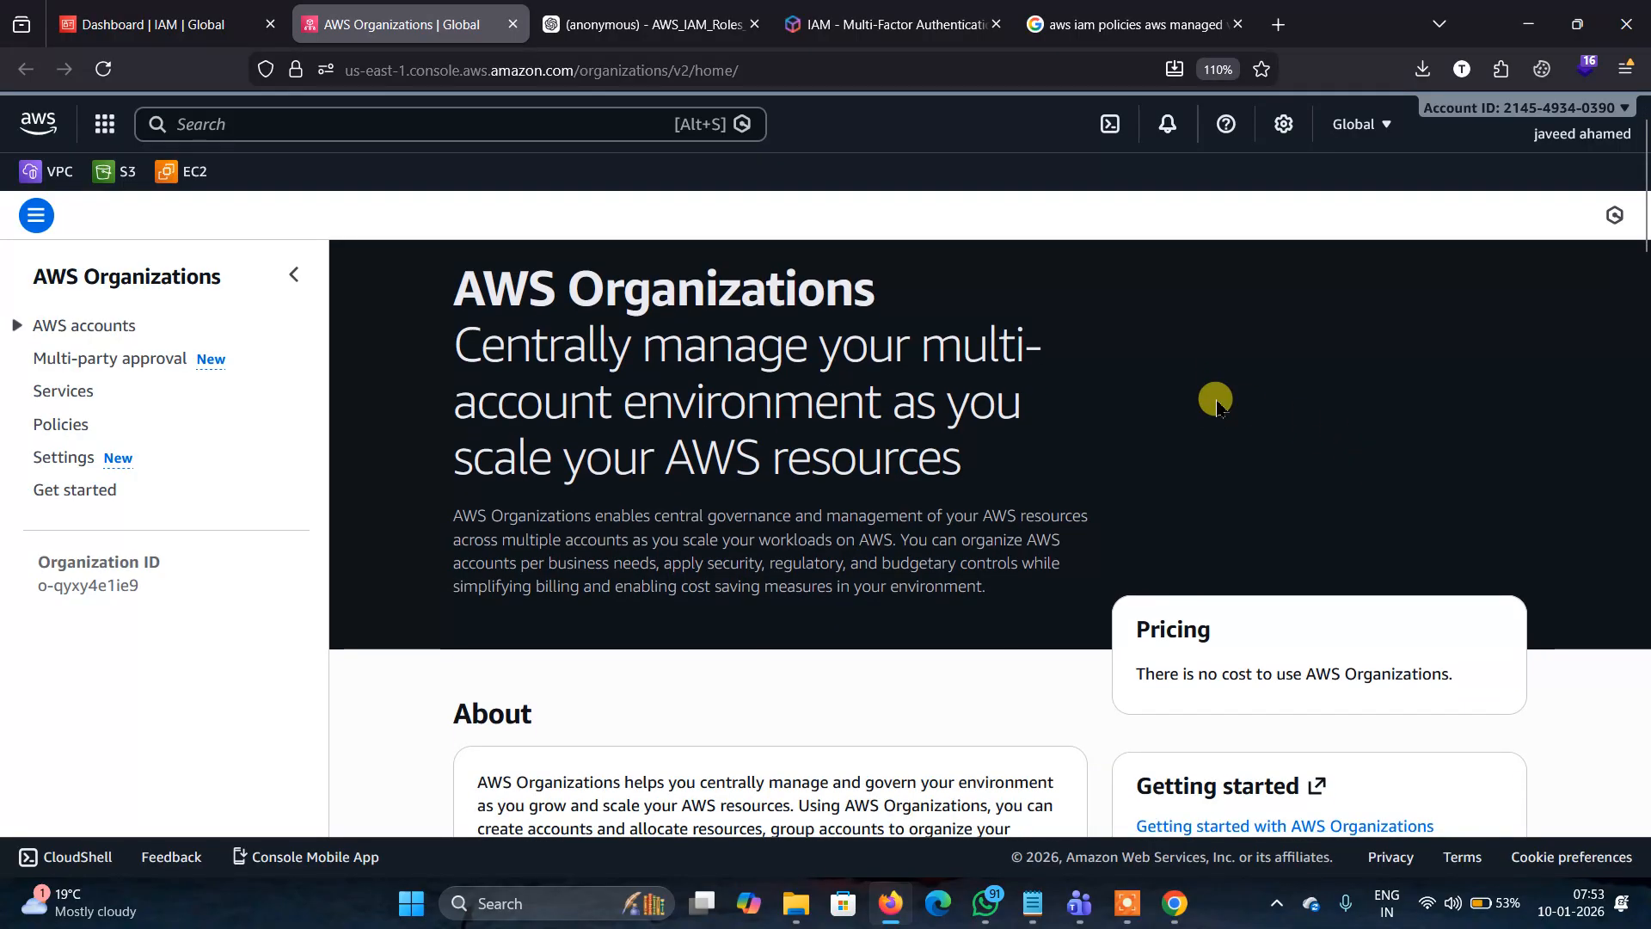
{"action": "scroll", "coordinate": [1216, 400], "scroll_direction": "down", "scroll_amount": 2}
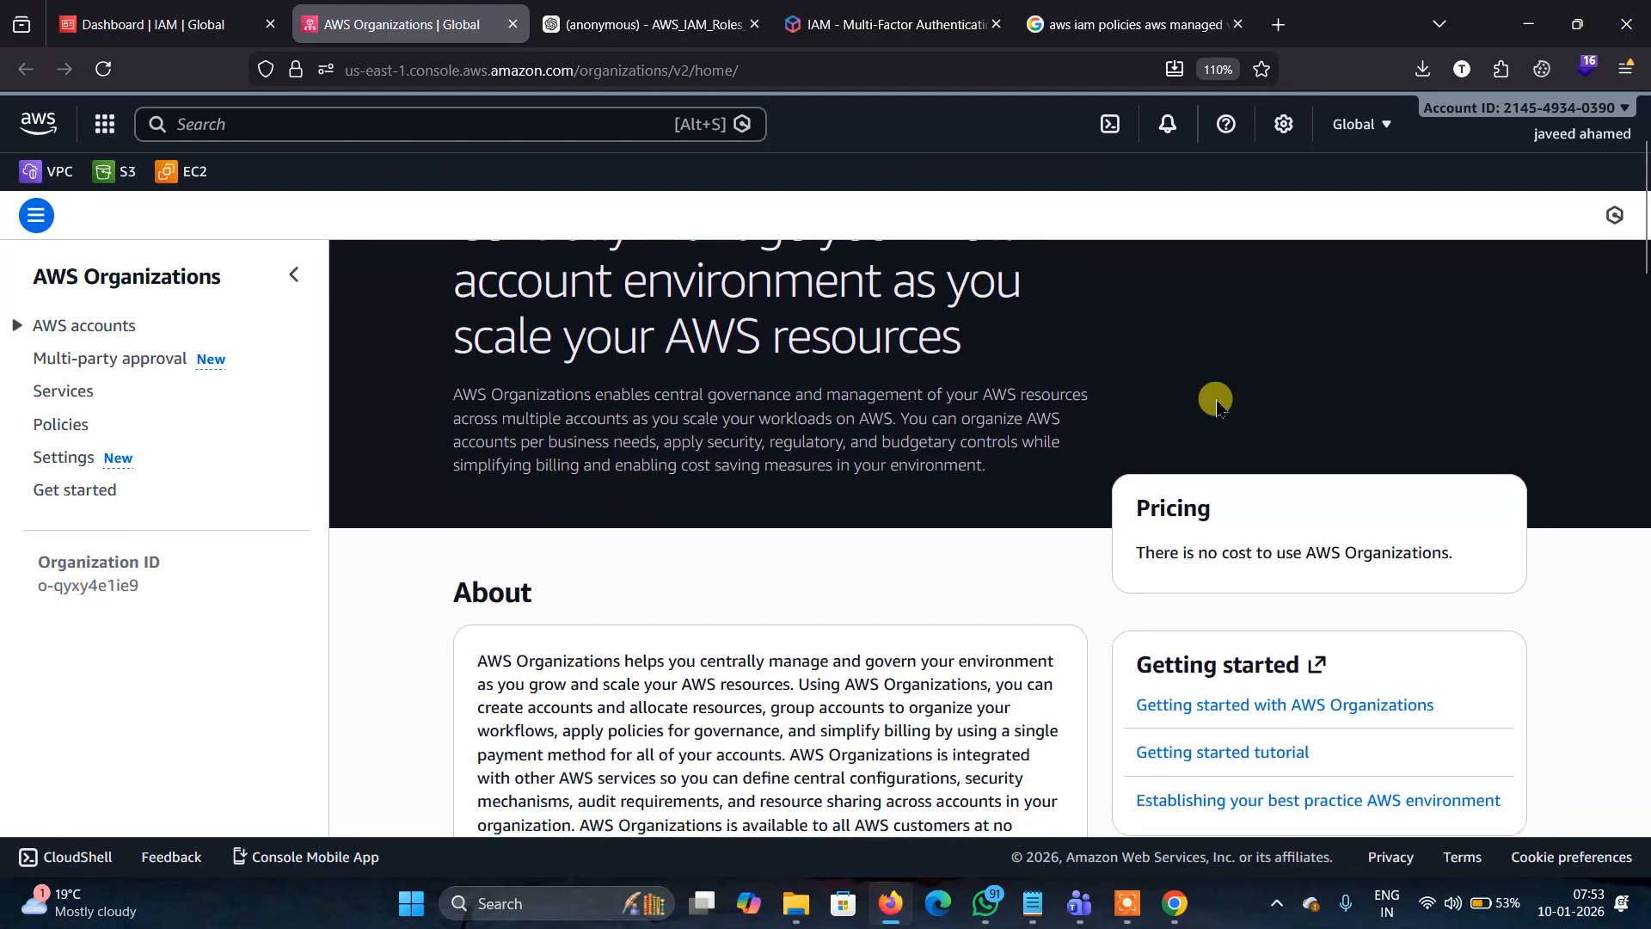
{"action": "scroll", "coordinate": [1216, 404], "scroll_direction": "down", "scroll_amount": 3}
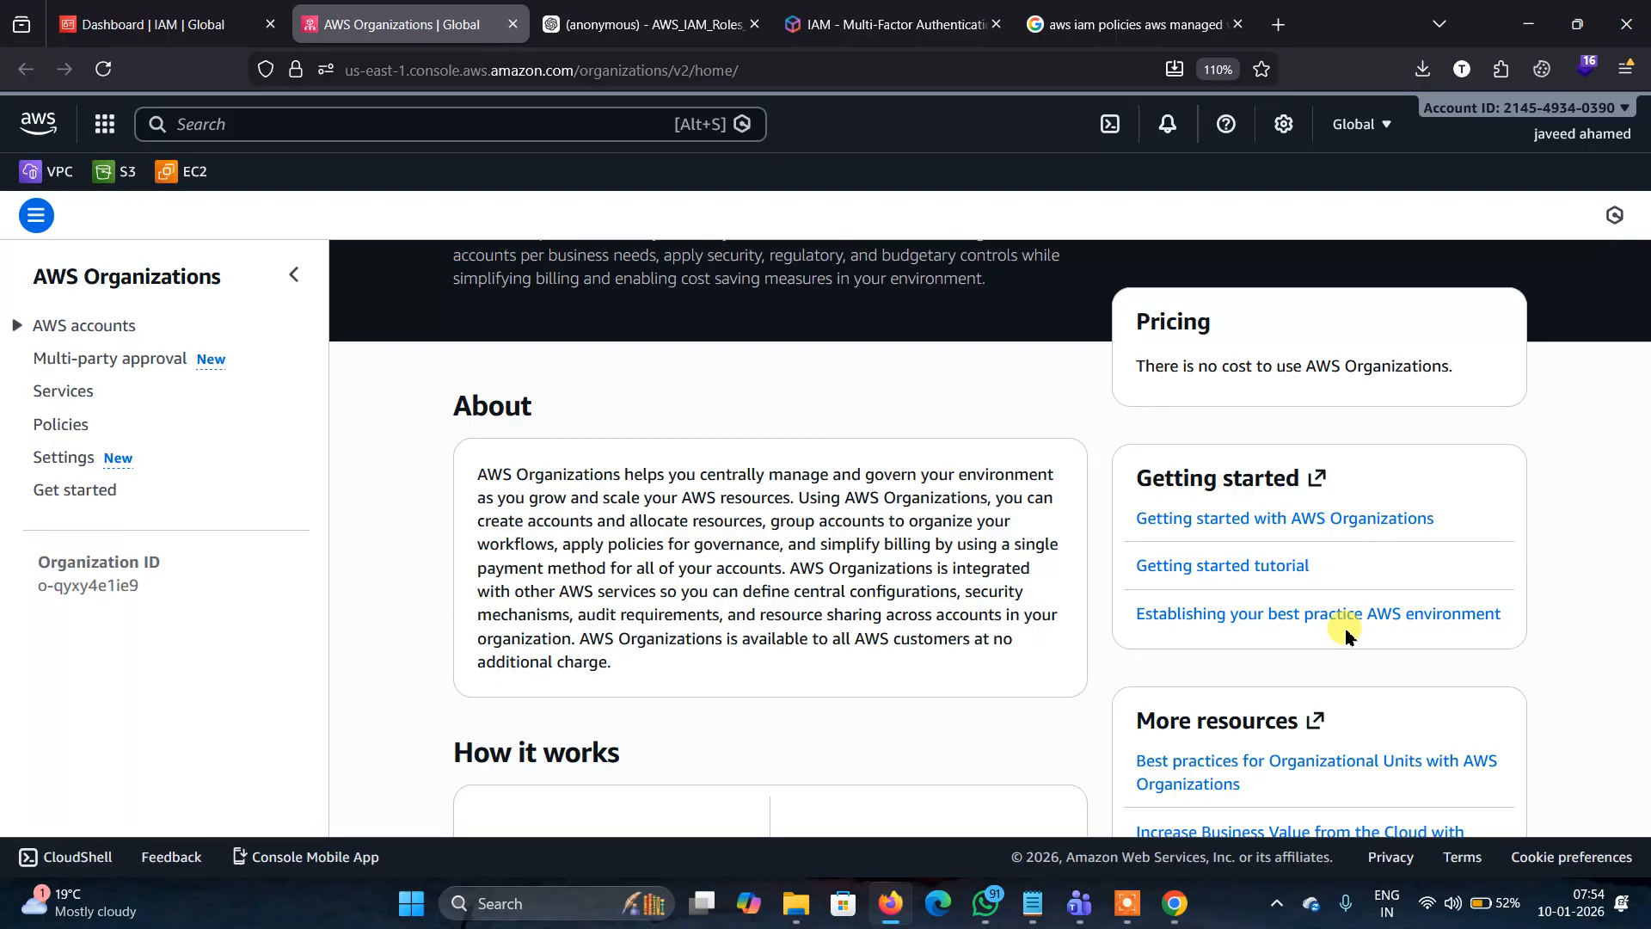
{"action": "scroll", "coordinate": [1346, 633], "scroll_direction": "down", "scroll_amount": 2}
{"action": "scroll", "coordinate": [1006, 557], "scroll_direction": "up", "scroll_amount": 3}
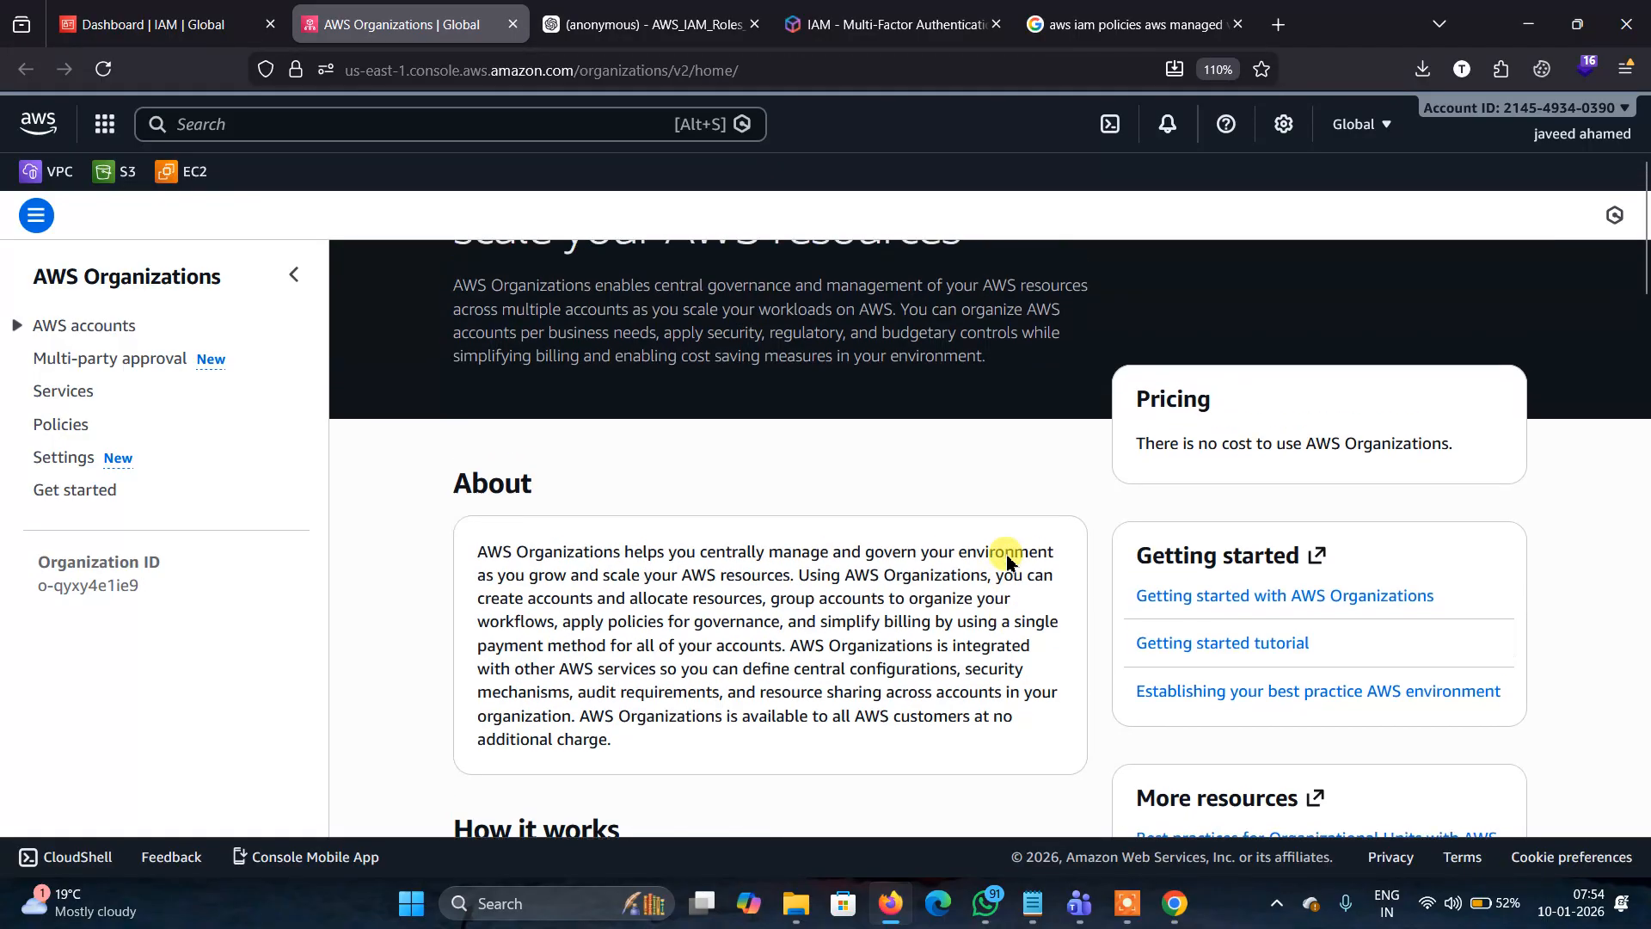
{"action": "scroll", "coordinate": [1008, 560], "scroll_direction": "up", "scroll_amount": 3}
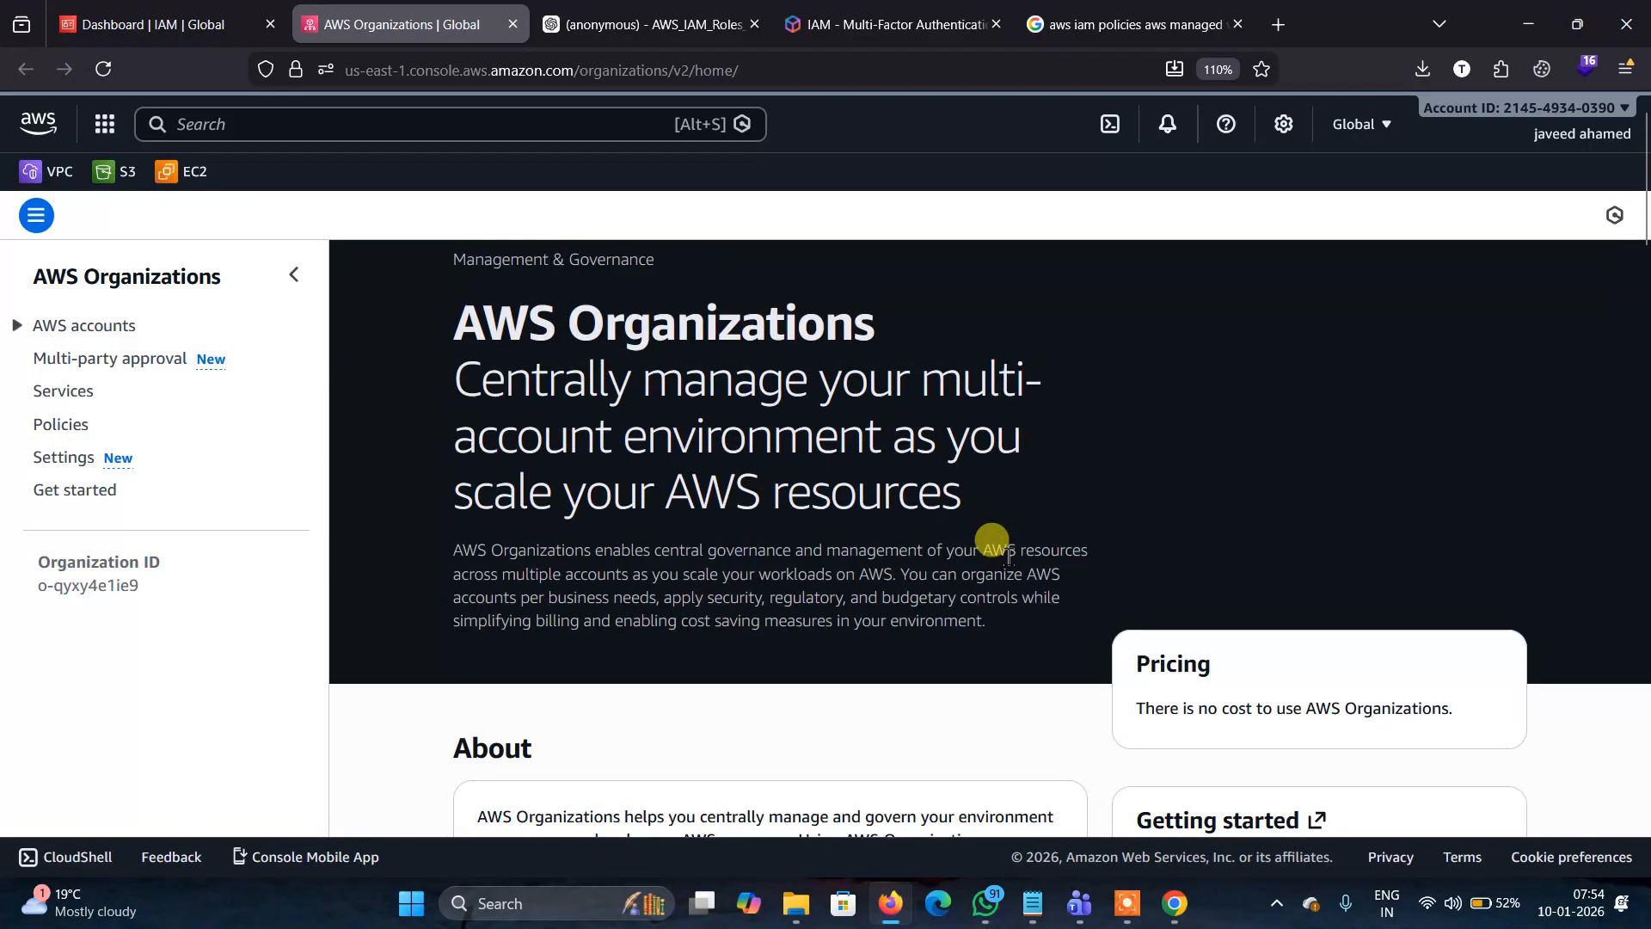
{"action": "left_click", "coordinate": [59, 328]}
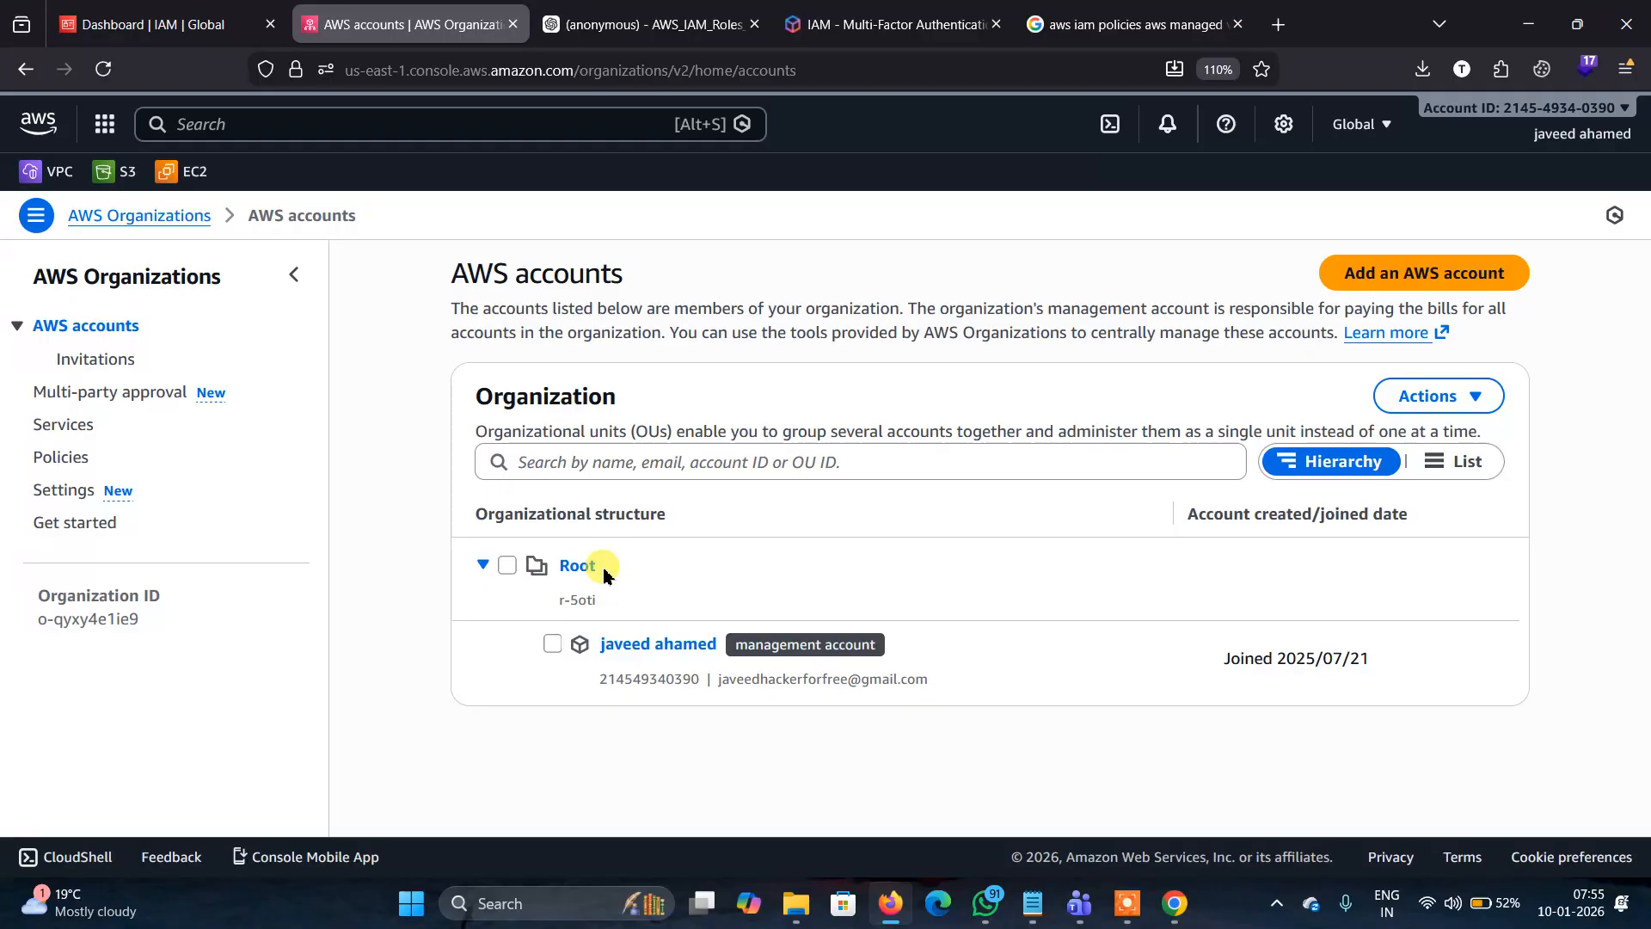
- Start the Add an AWS account form and select its account name and email address fields
{"action": "left_click", "coordinate": [1381, 277]}
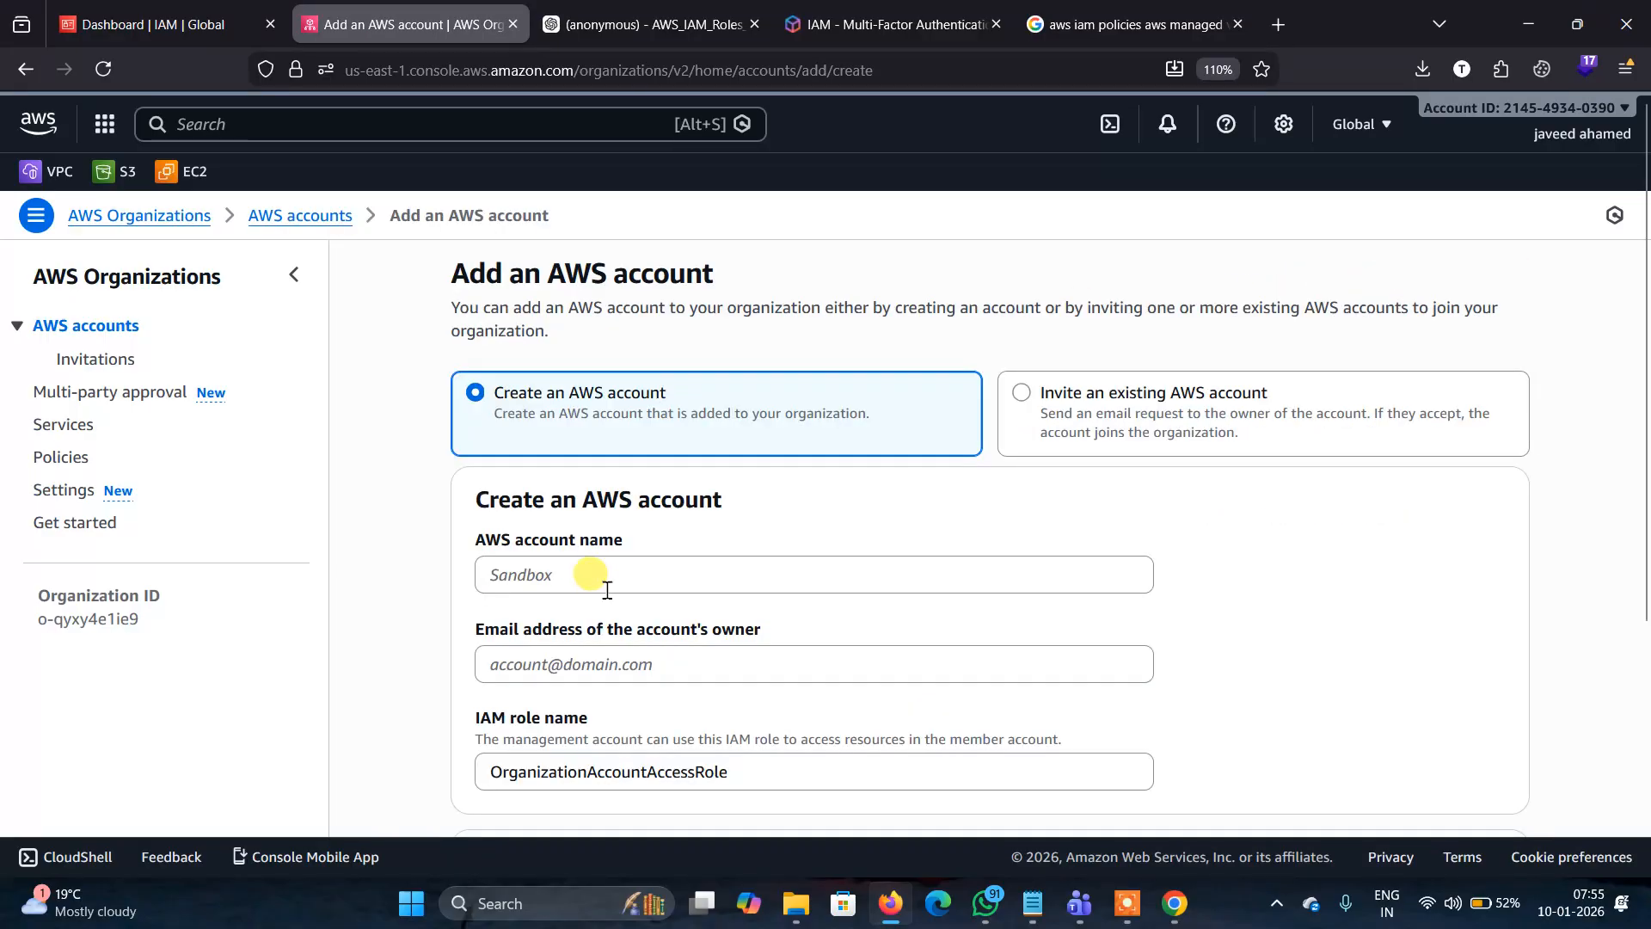
{"action": "left_click", "coordinate": [589, 575]}
{"action": "left_click", "coordinate": [570, 663]}
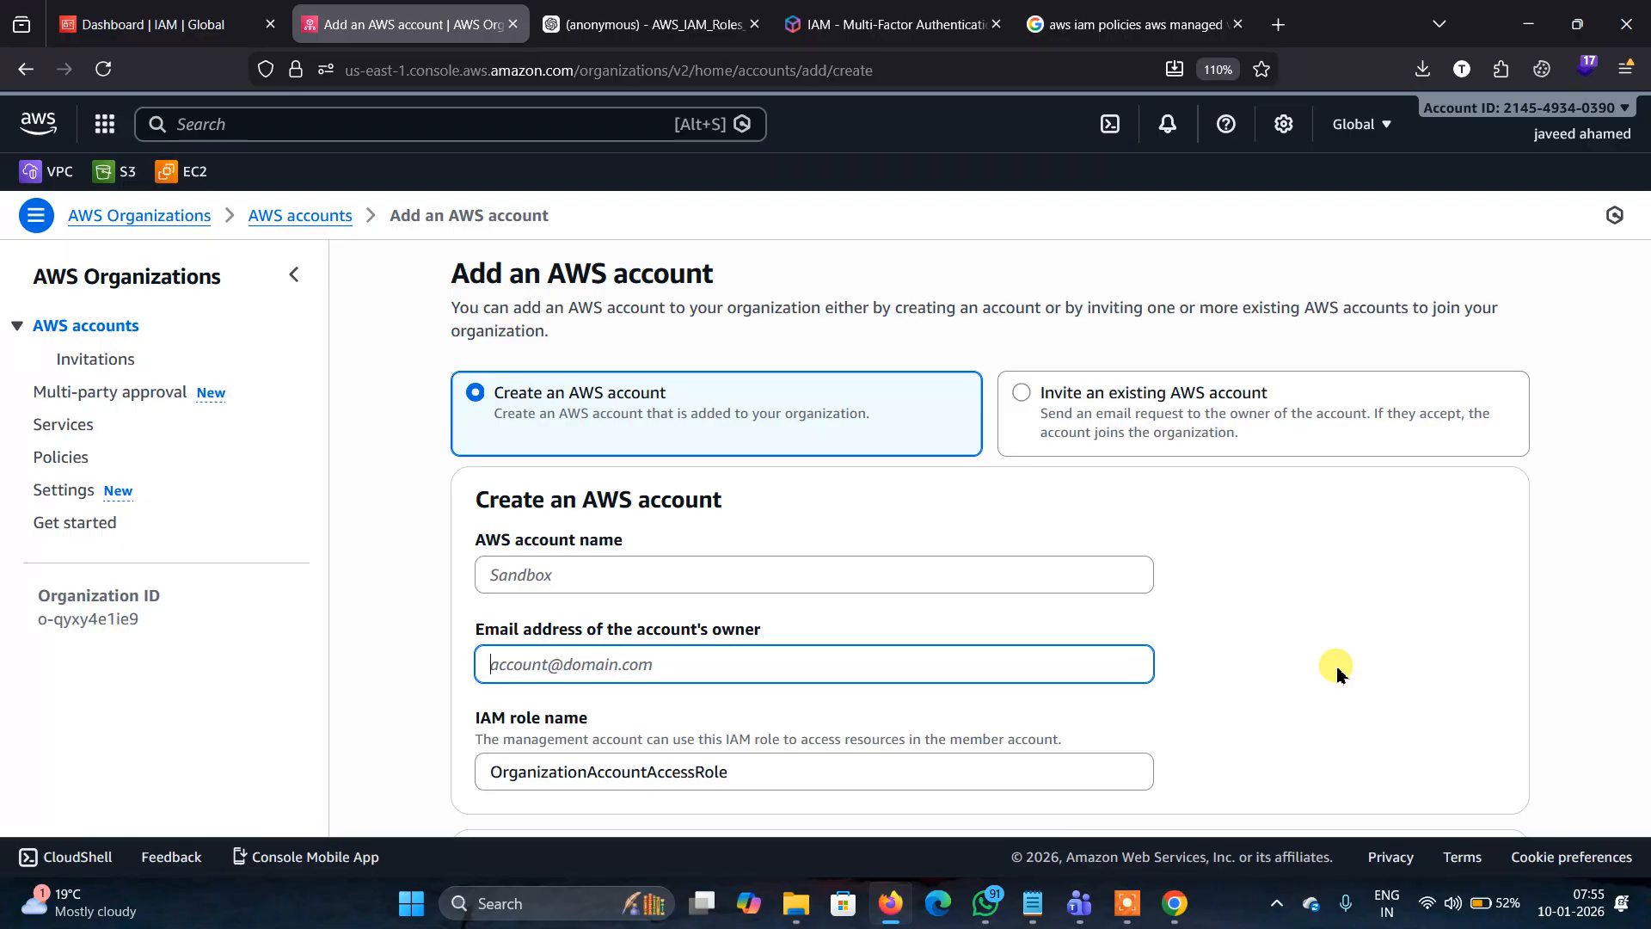
{"action": "mouse_move", "coordinate": [1080, 919]}
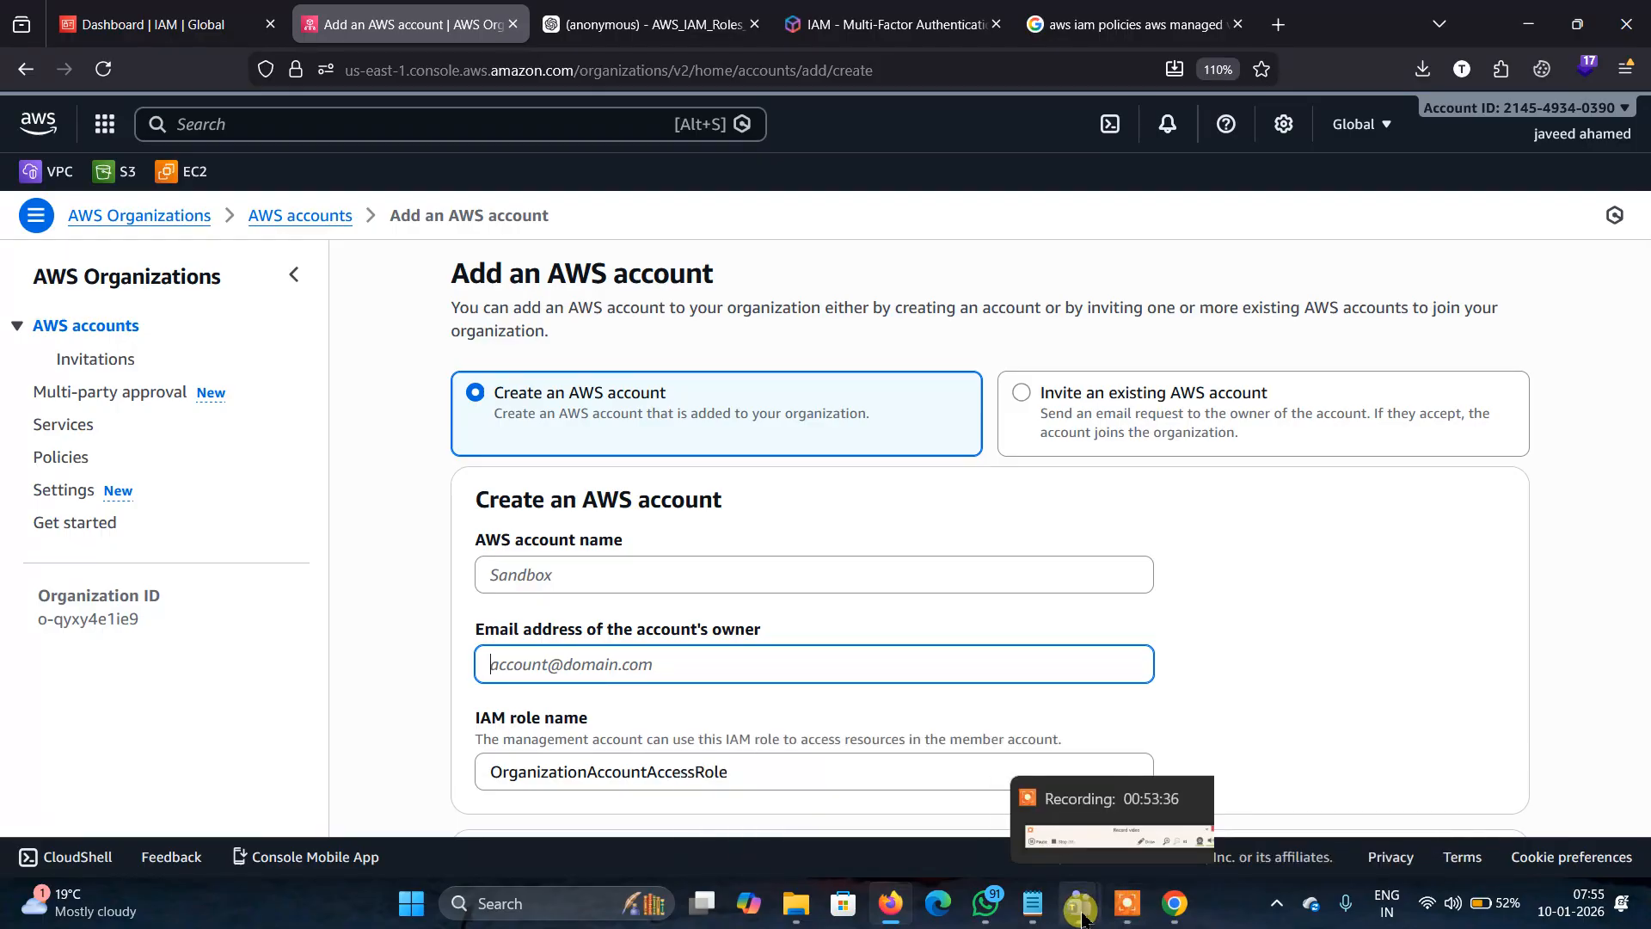
{"action": "left_click", "coordinate": [1035, 752]}
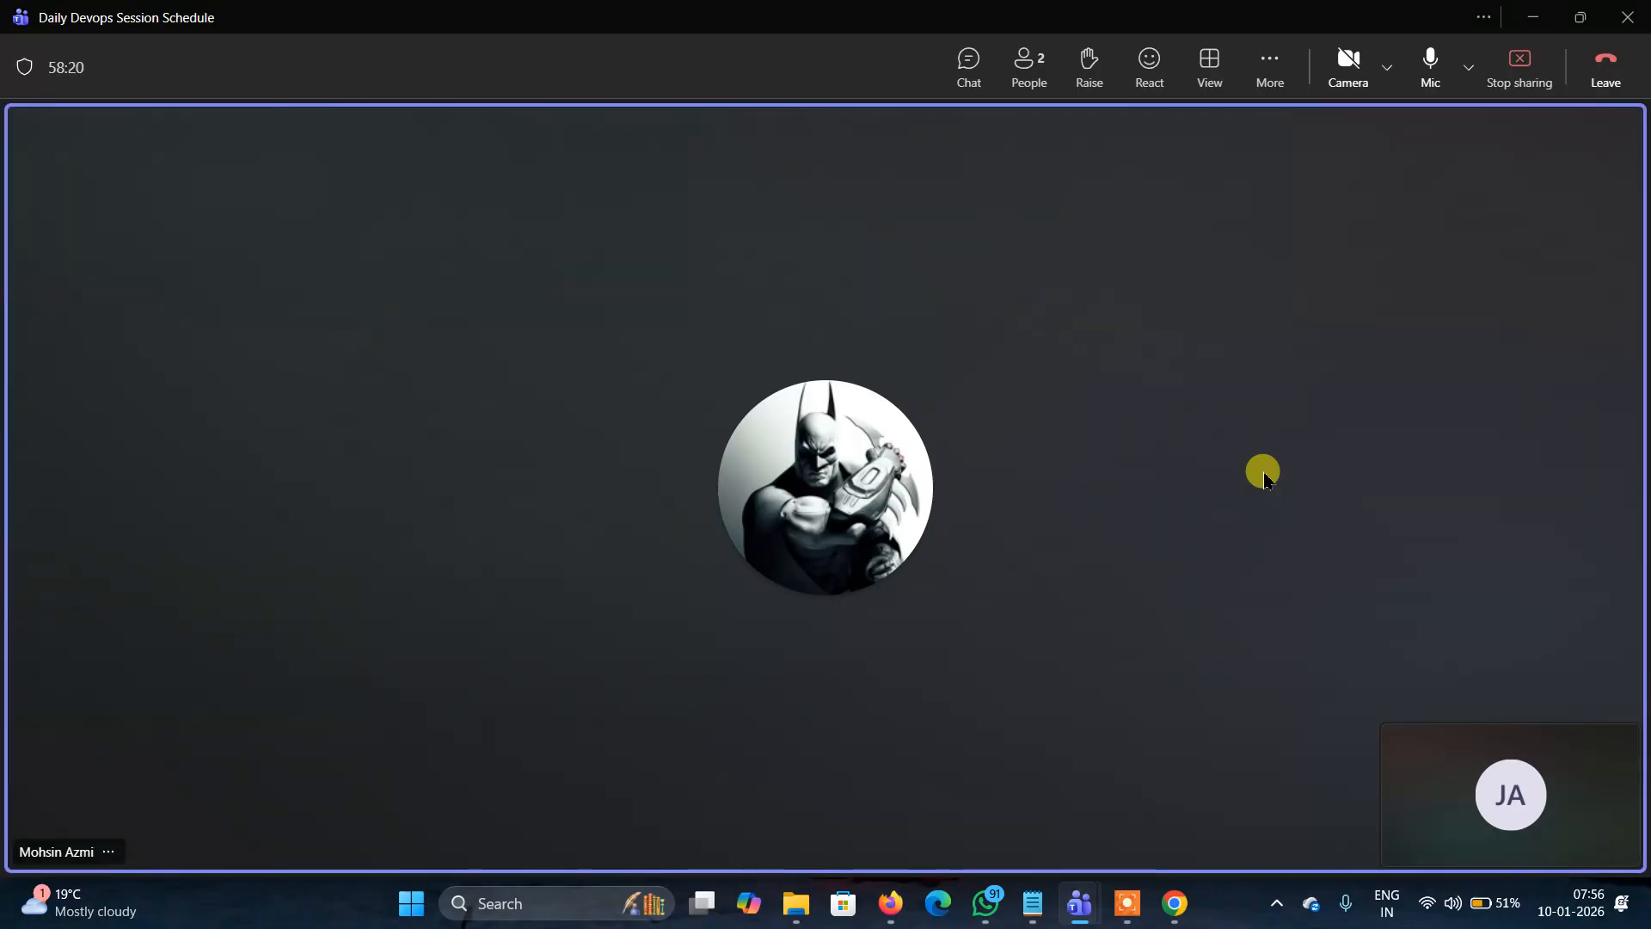
{"action": "mouse_move", "coordinate": [899, 917]}
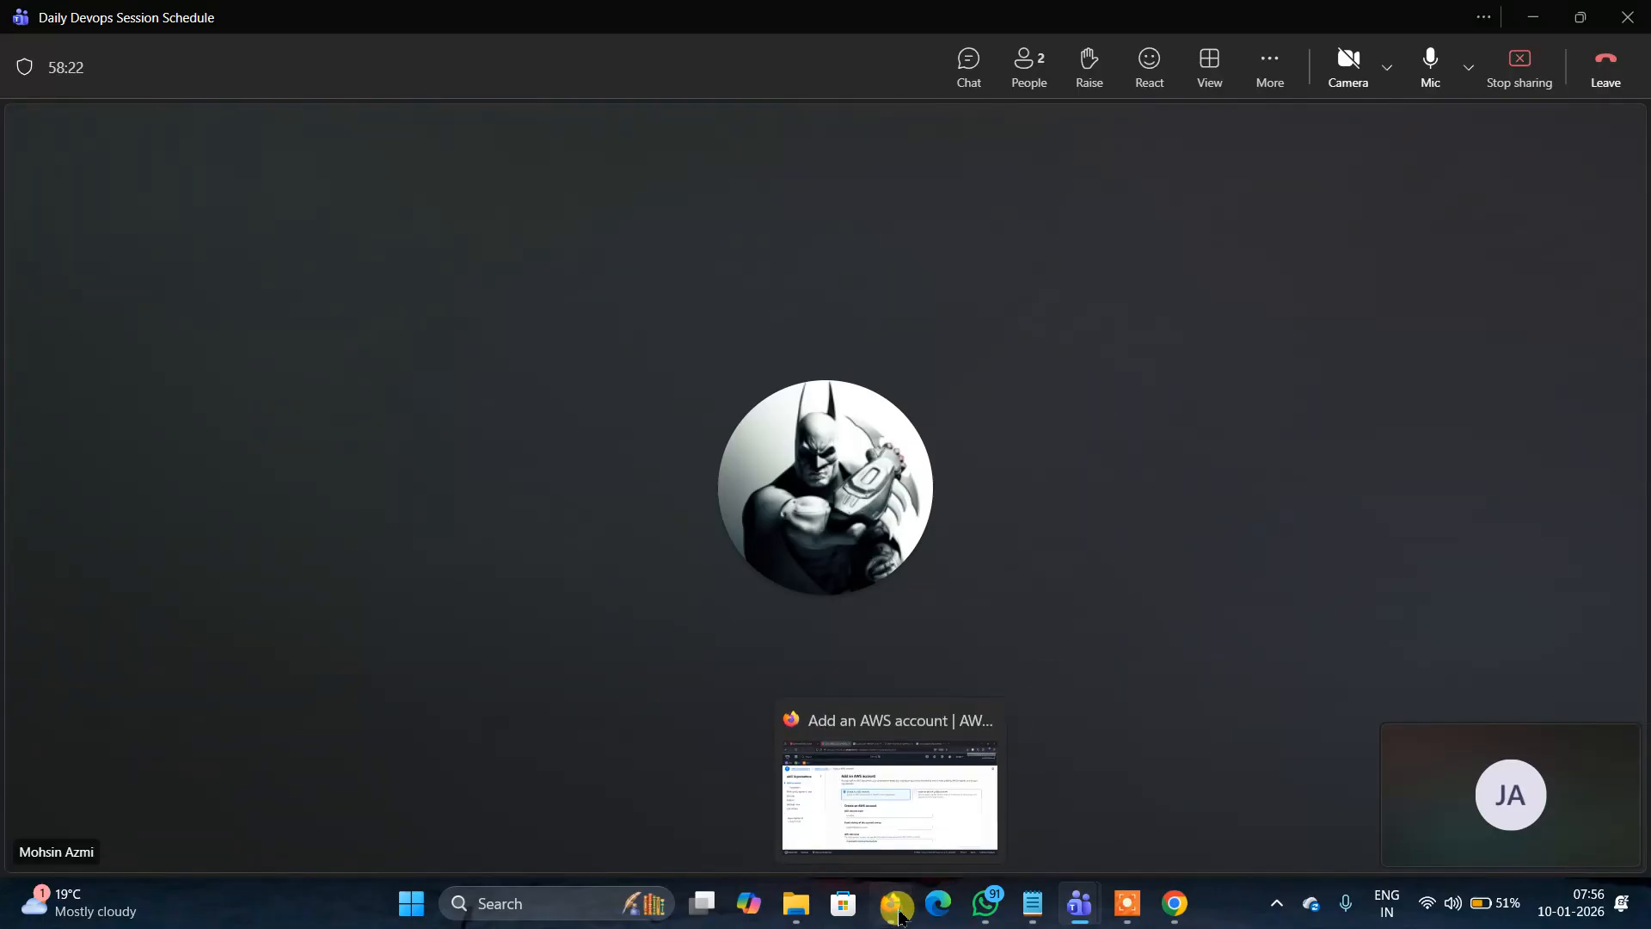
{"action": "left_click", "coordinate": [855, 781]}
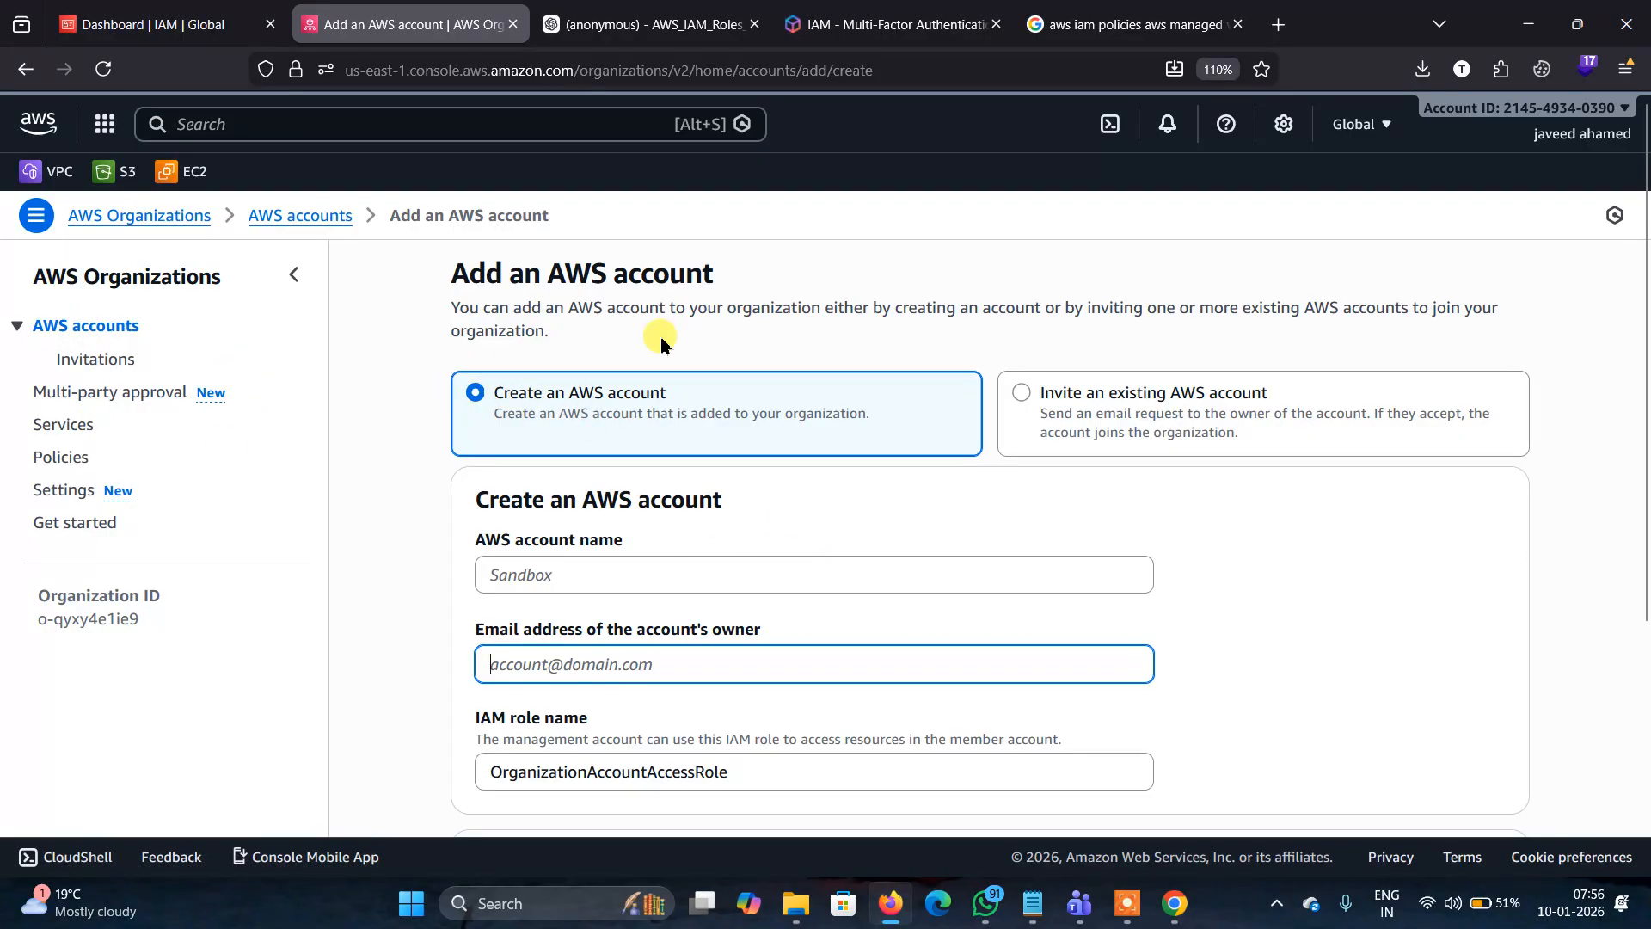
- Enter an account name, then switch the form to 'Invite an existing AWS account'
{"action": "left_click", "coordinate": [665, 574]}
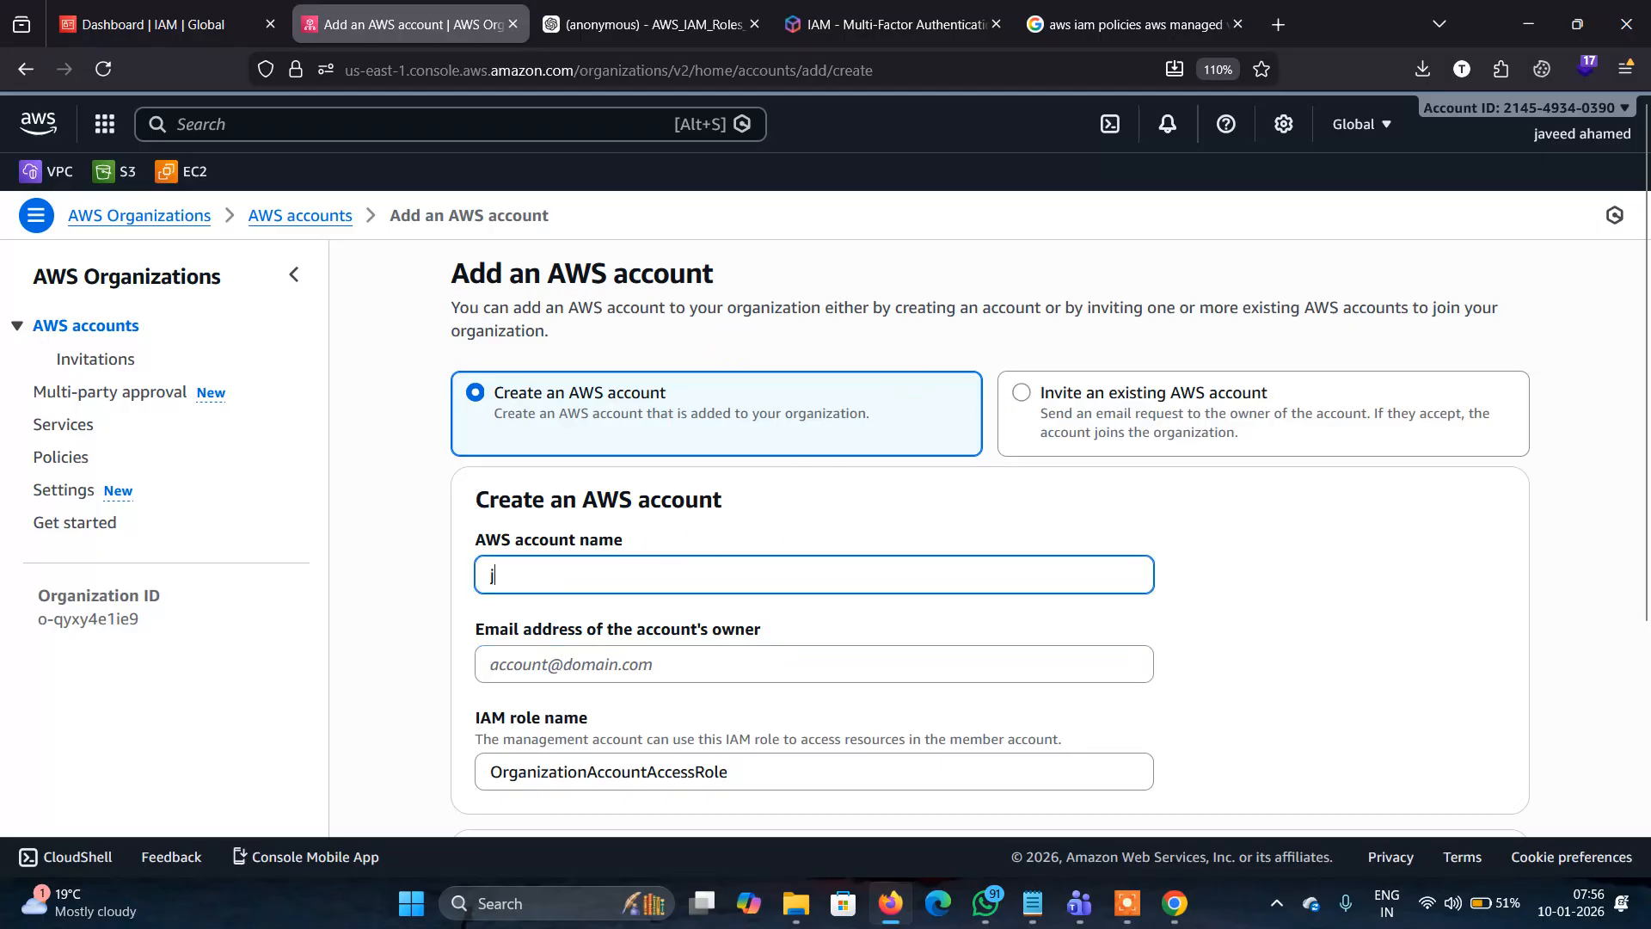
{"action": "type", "text": "javeed"}
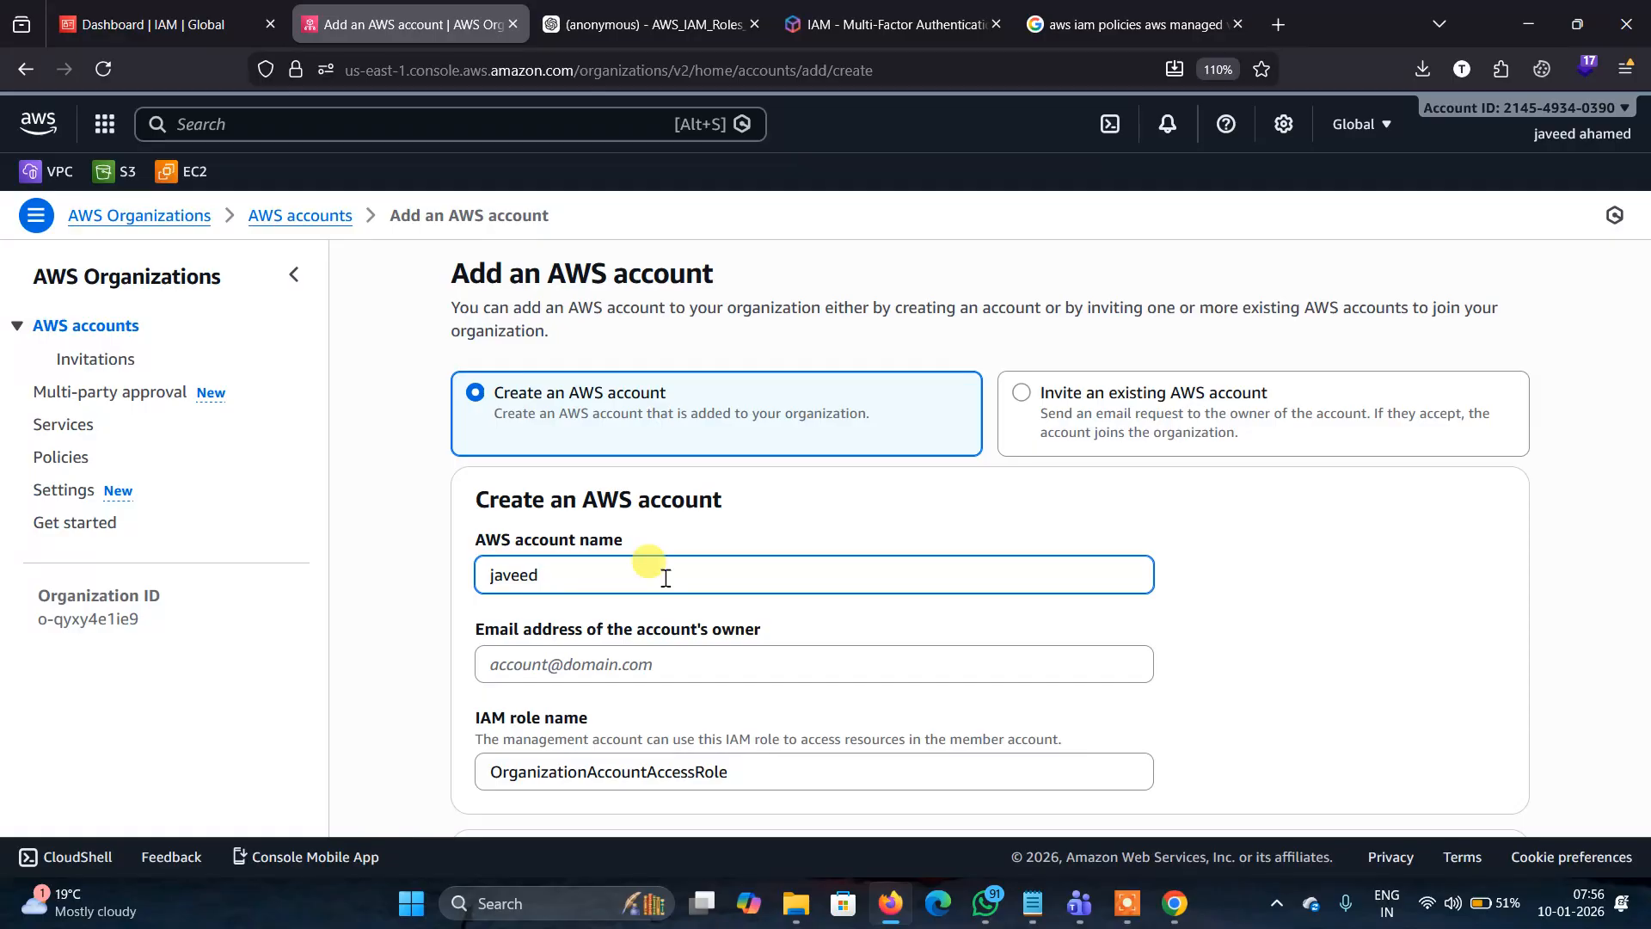
{"action": "left_click", "coordinate": [582, 663]}
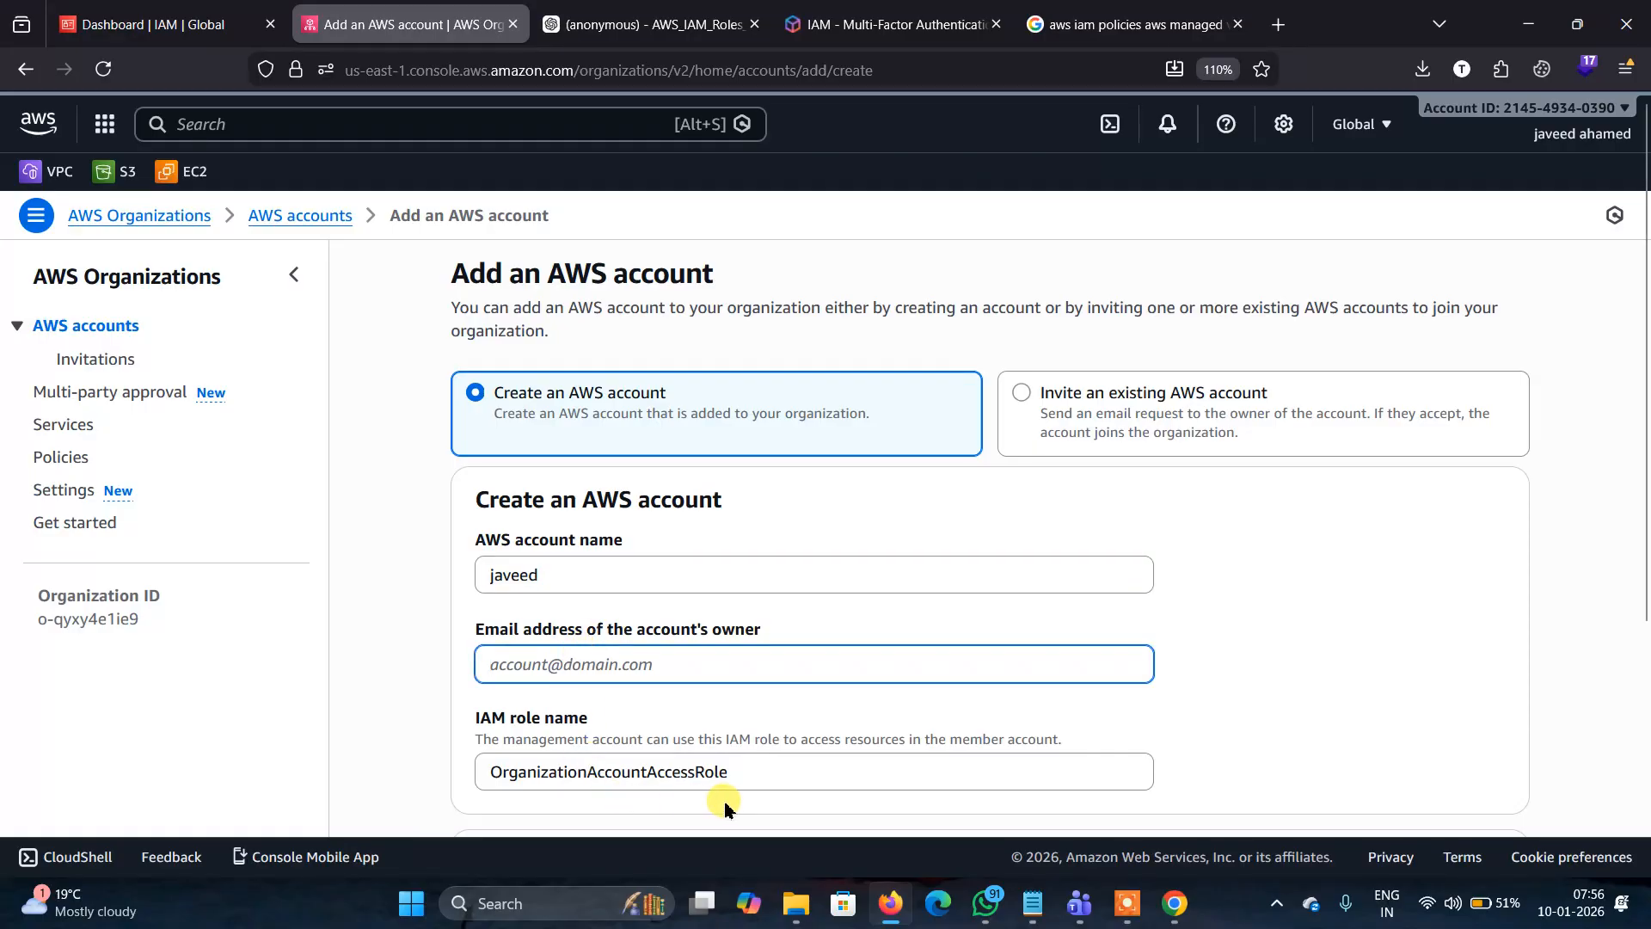
{"action": "scroll", "coordinate": [723, 800], "scroll_direction": "down", "scroll_amount": 4}
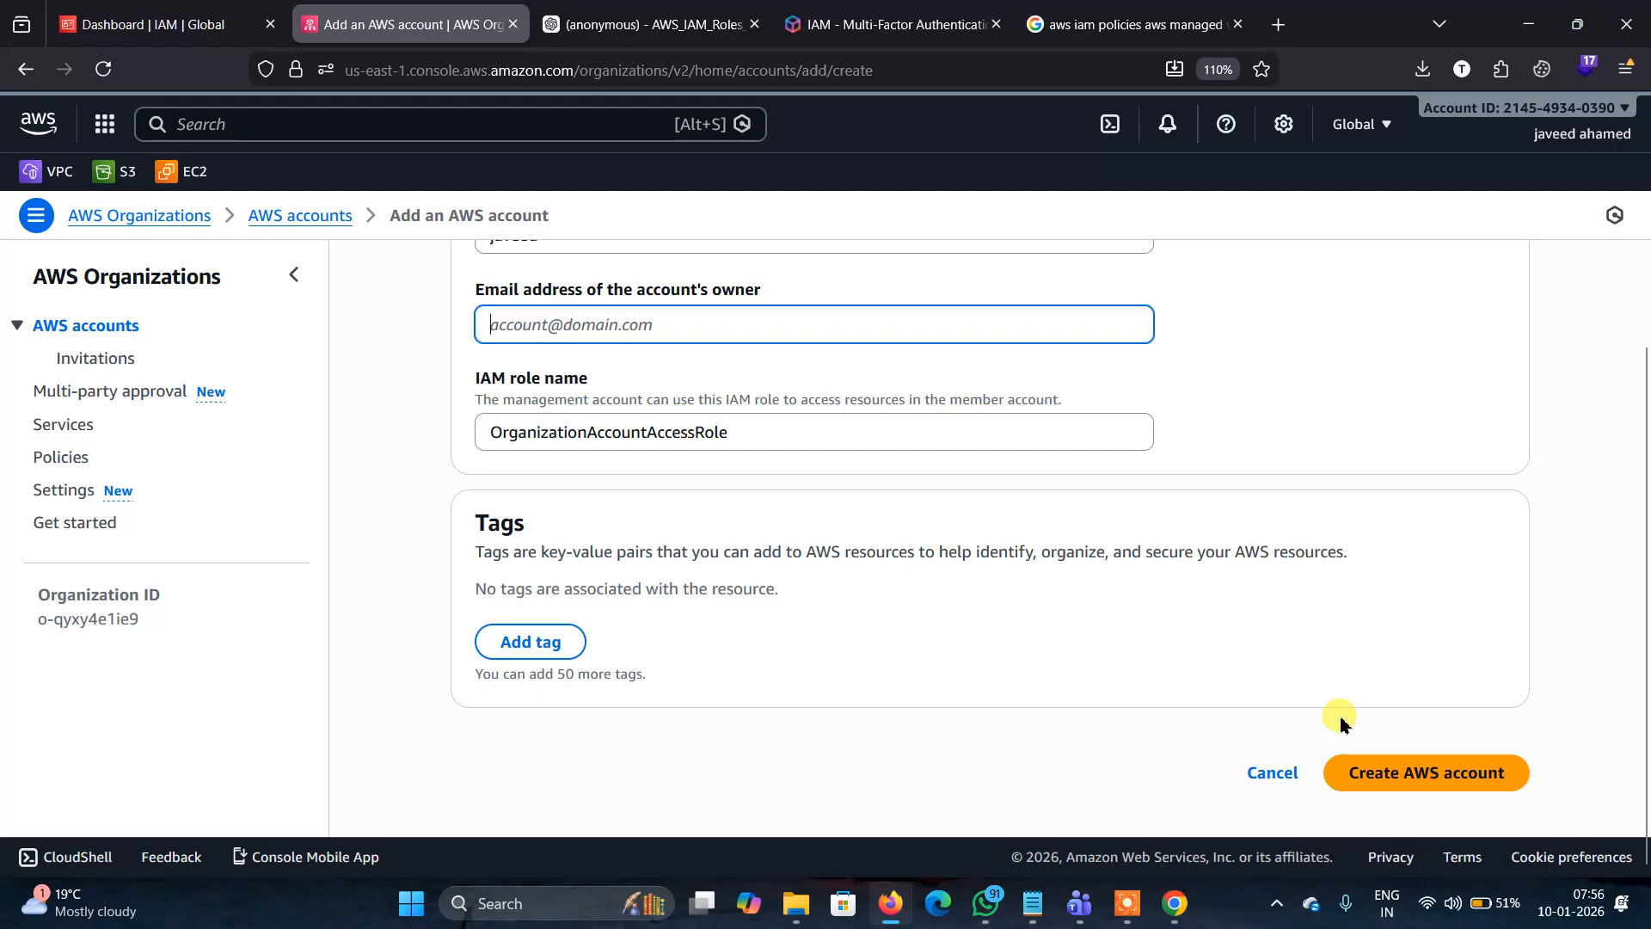
{"action": "scroll", "coordinate": [1341, 722], "scroll_direction": "up", "scroll_amount": 4}
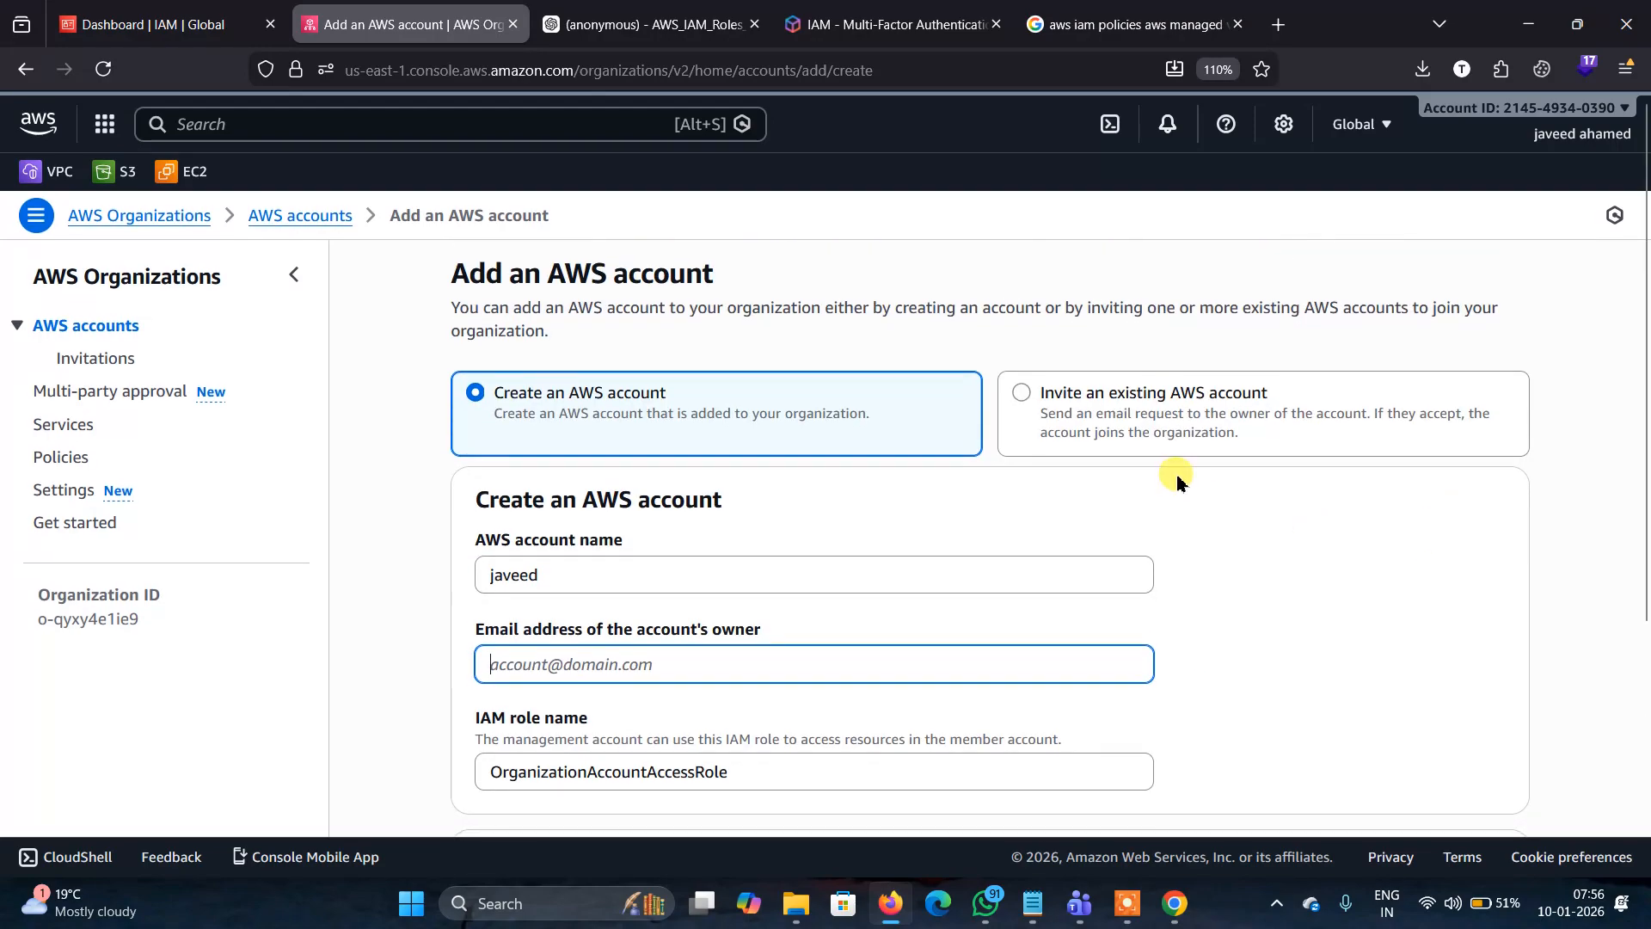
{"action": "left_click", "coordinate": [1022, 397]}
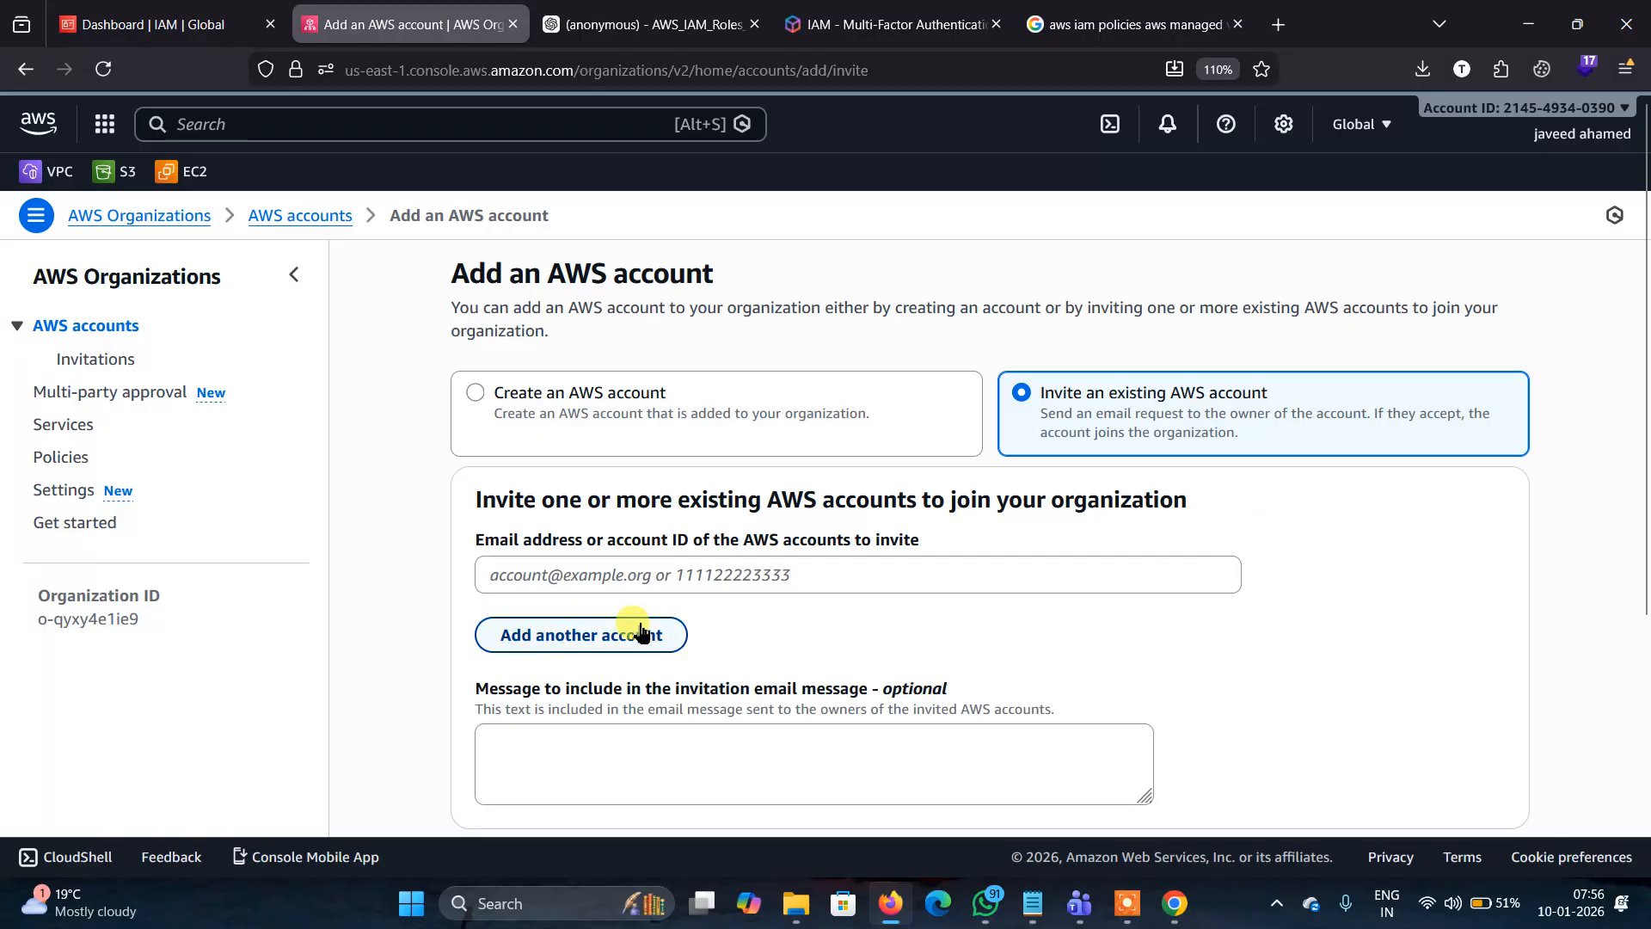
{"action": "left_click", "coordinate": [602, 575]}
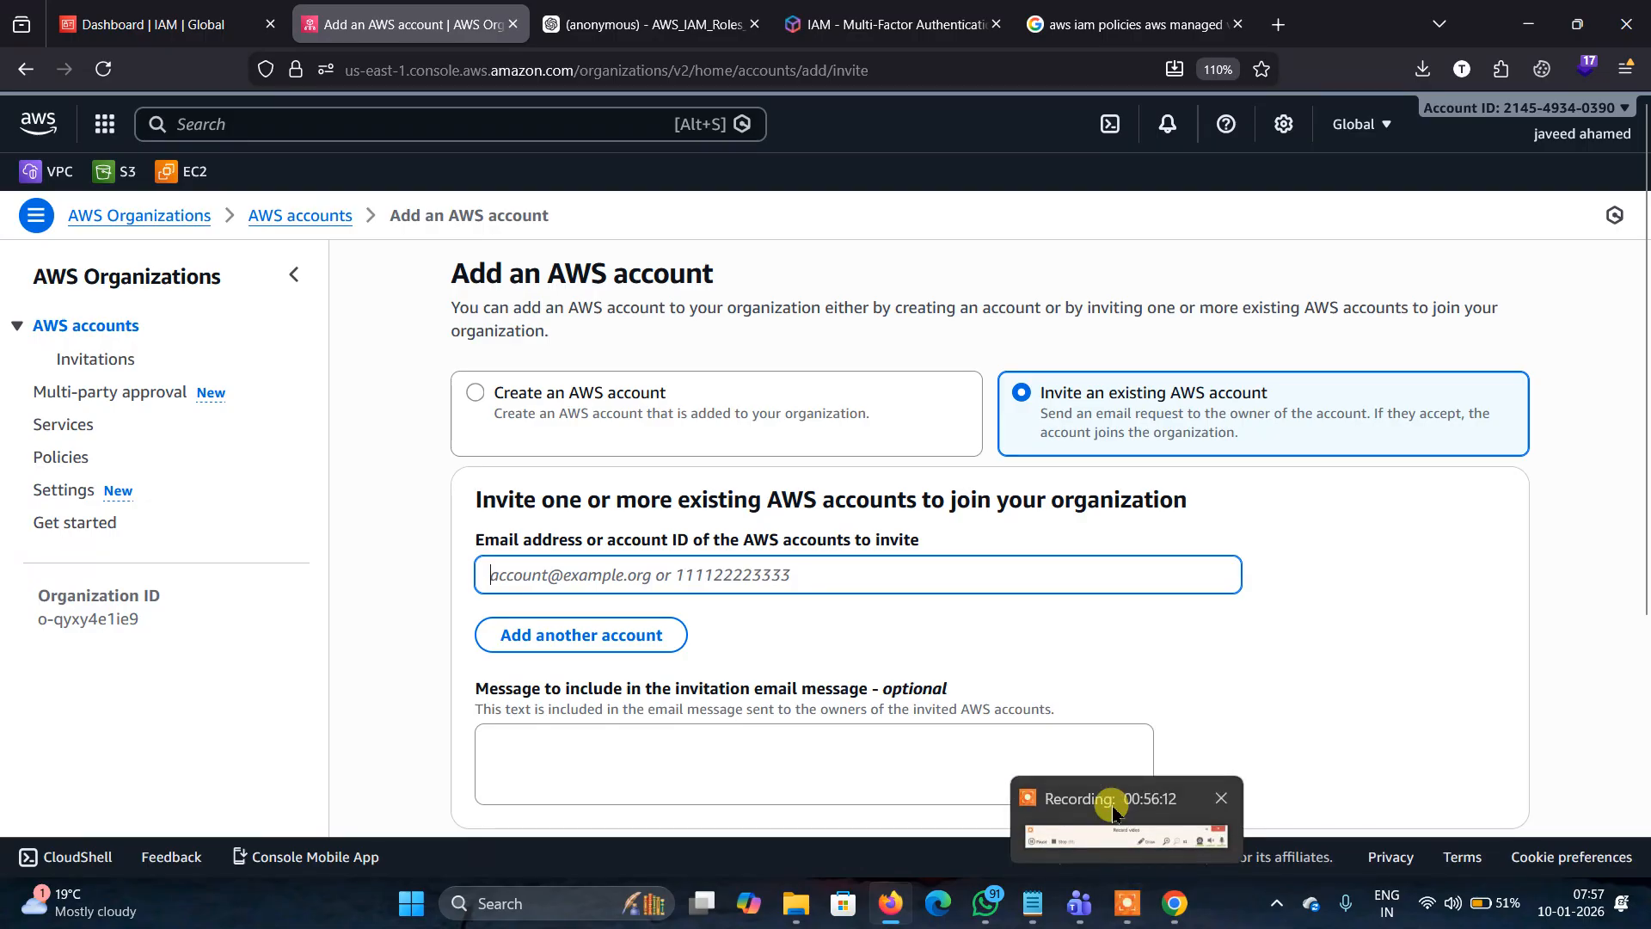
{"action": "left_click", "coordinate": [1115, 807]}
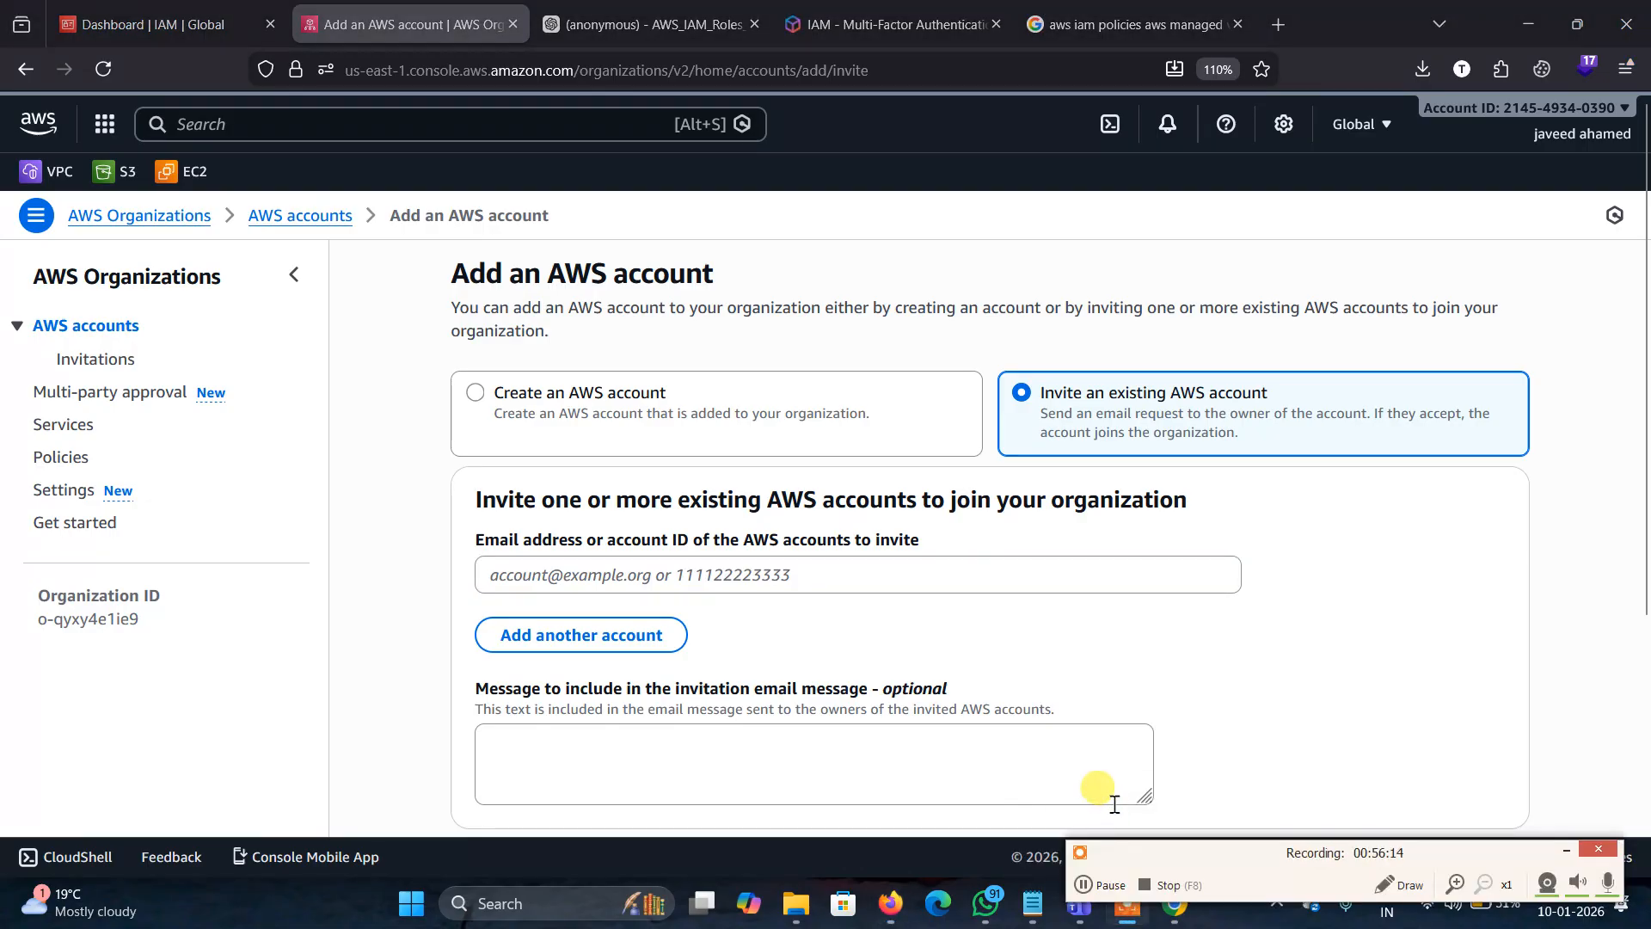